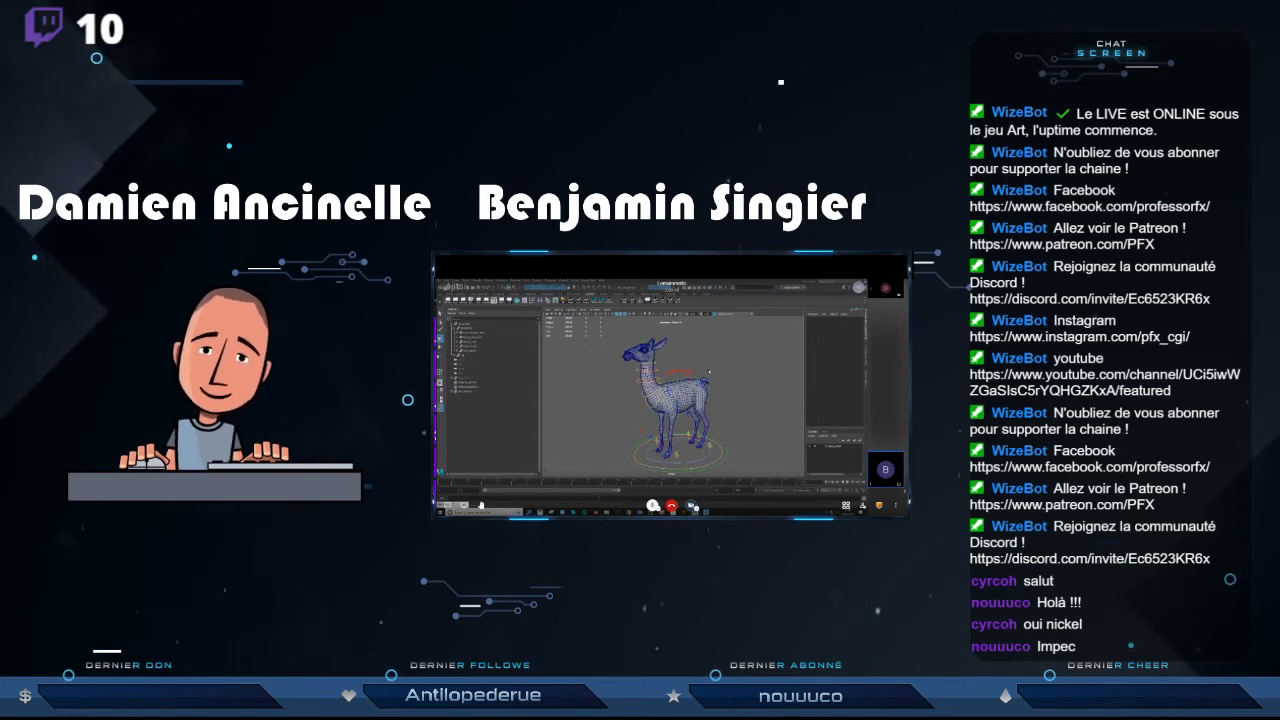
pyautogui.click(688, 398)
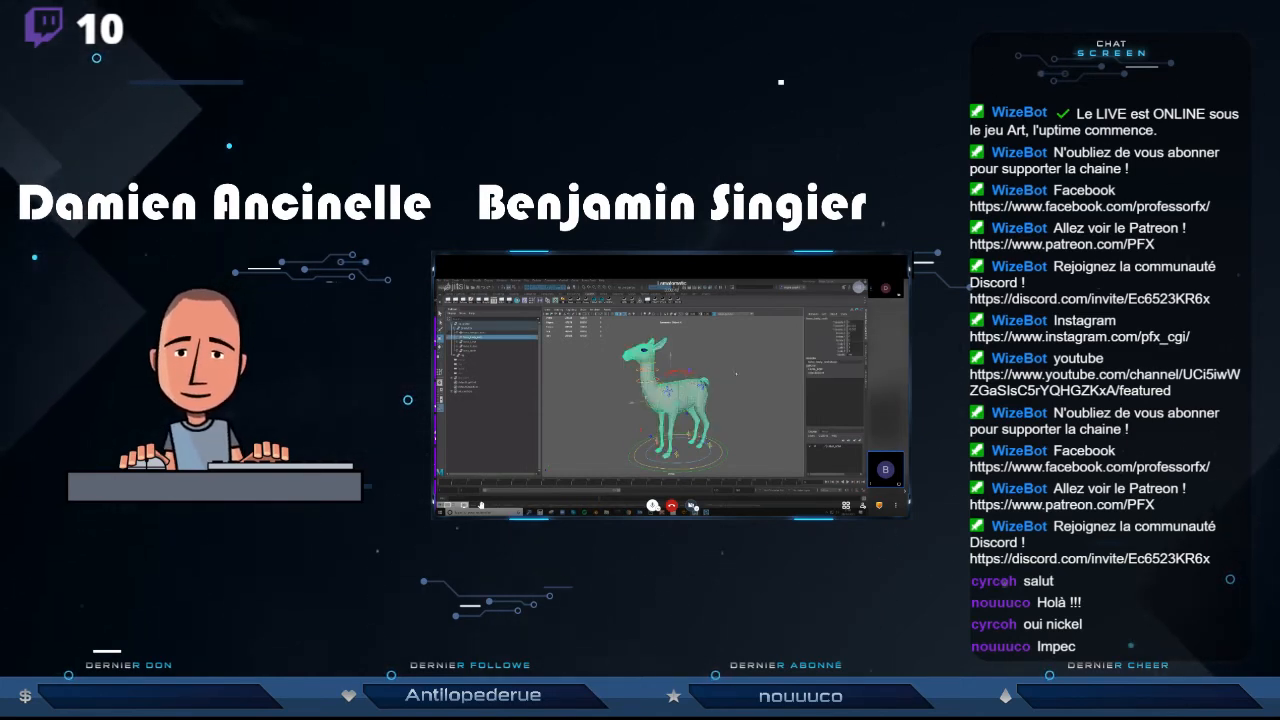
pyautogui.click(736, 374)
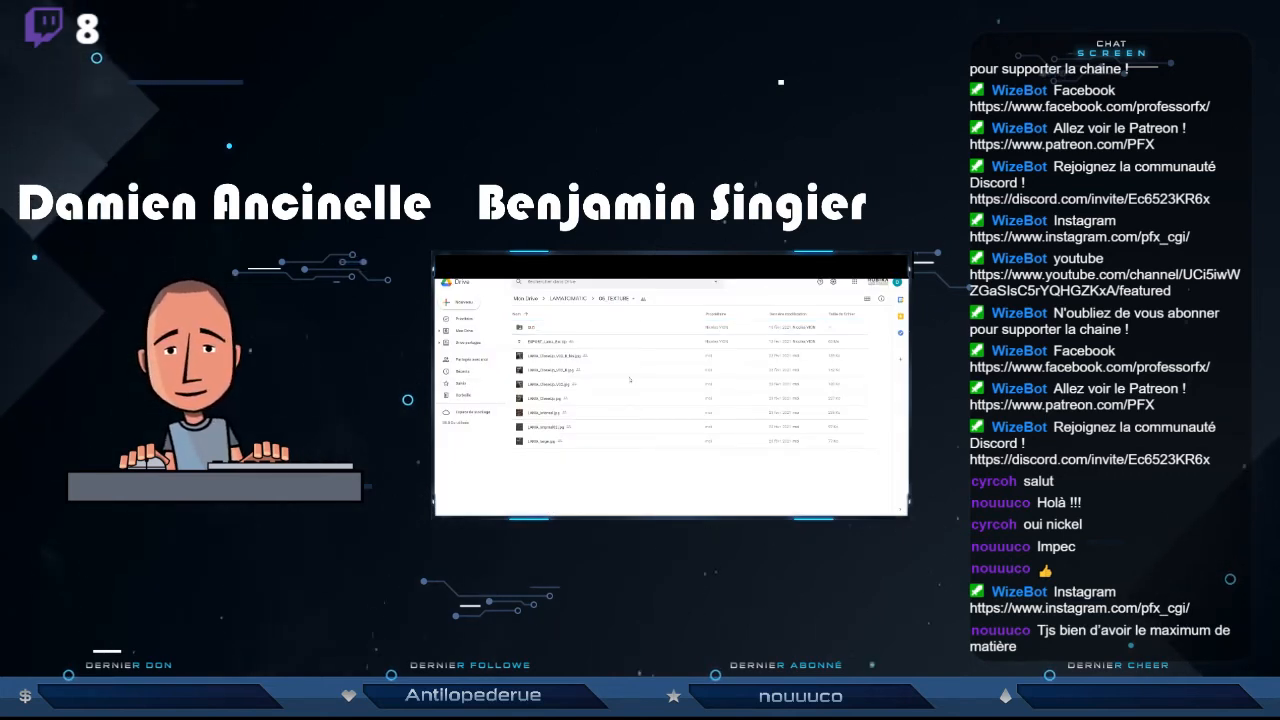
# - Open LAMA_CloseUp_V02_B_bis.jpg in the 05_TEXTURE folder and browse the llama close-up, internal and large texture renders
pyautogui.doubleClick(520, 356)
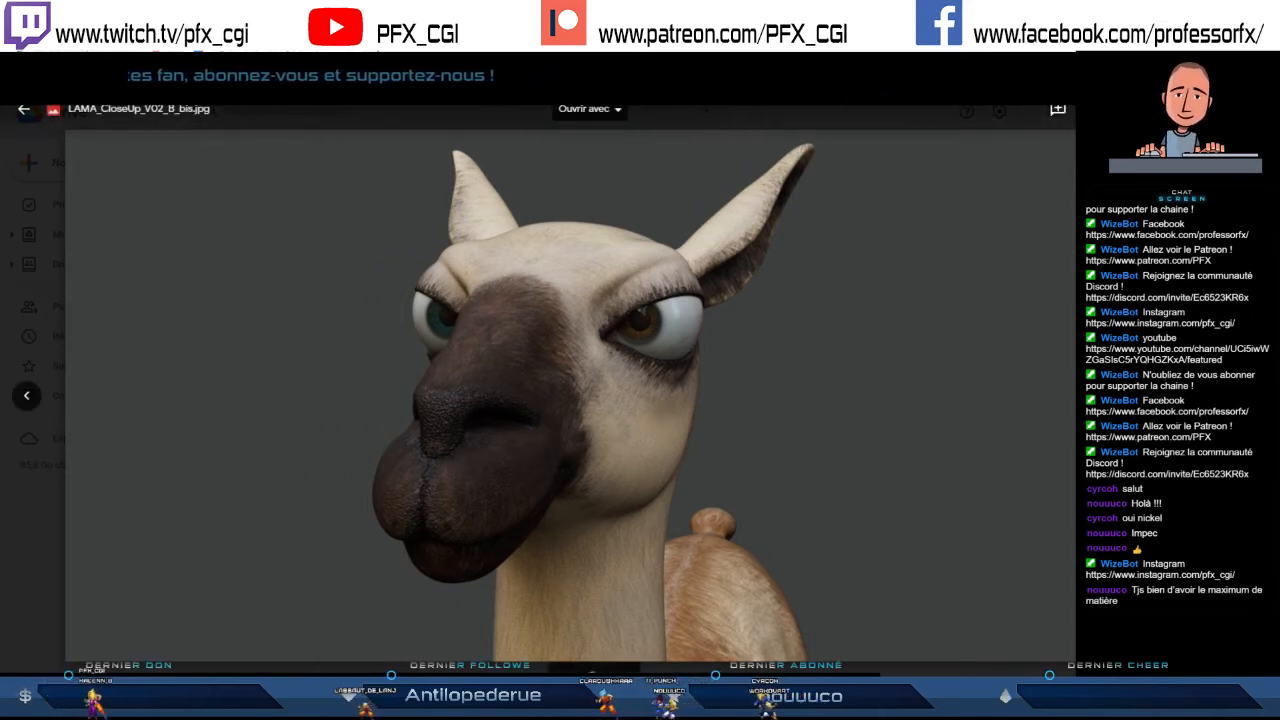
pyautogui.press('Right')
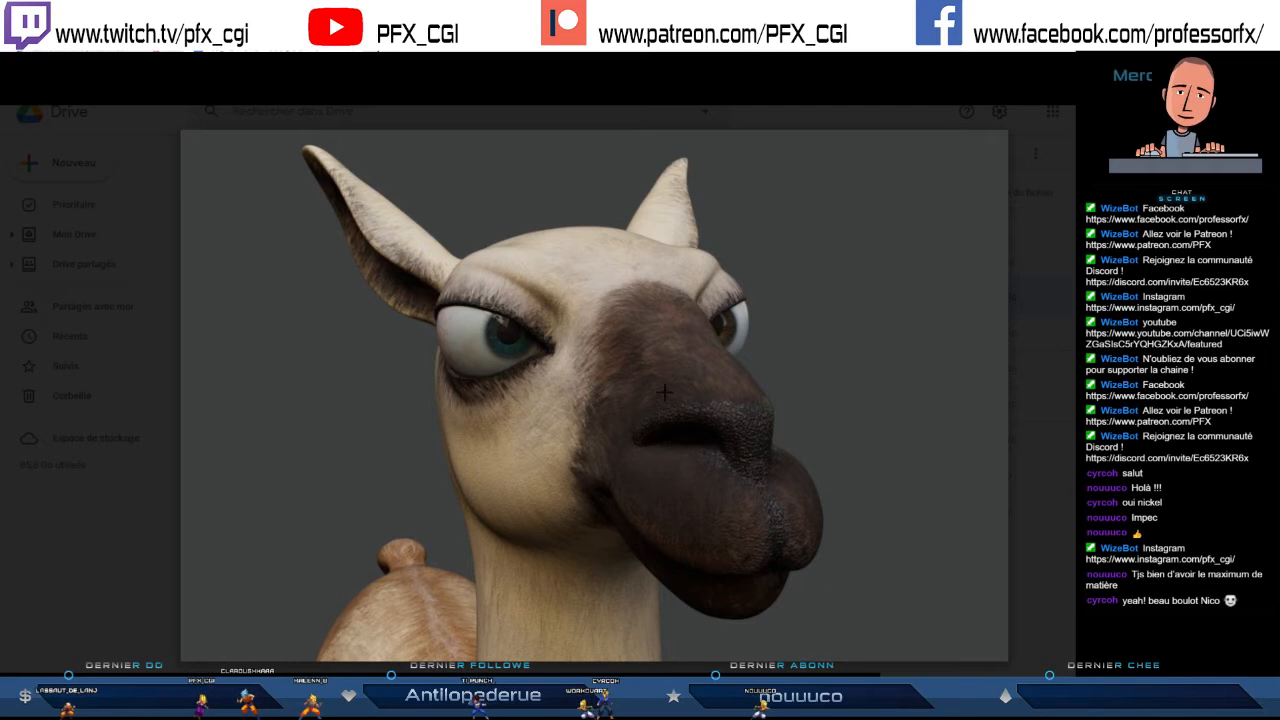
pyautogui.press('Left')
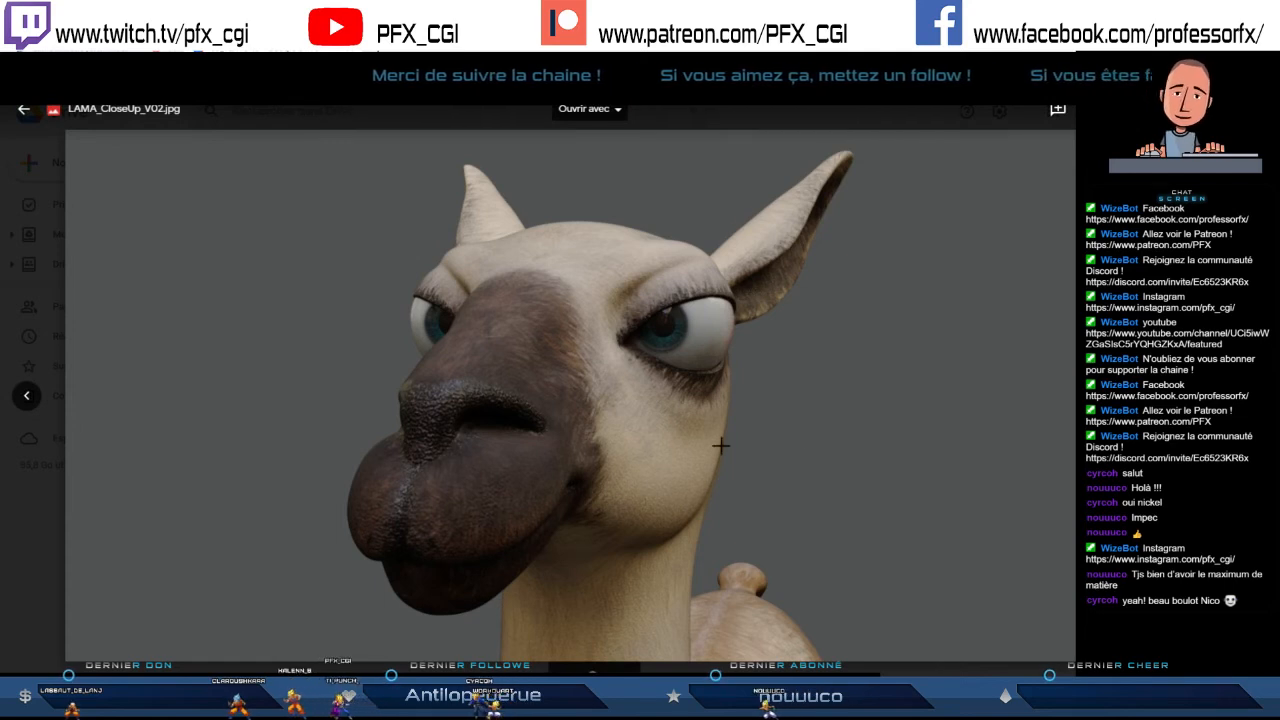
pyautogui.press('Left')
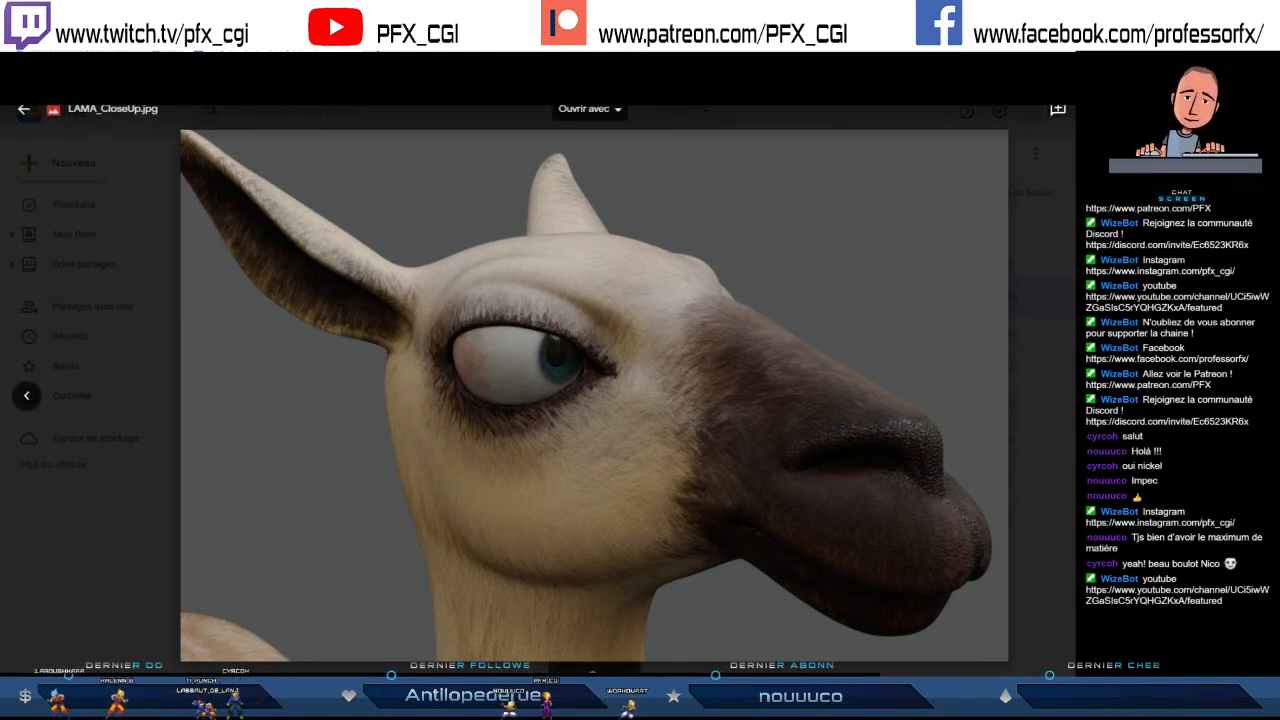
pyautogui.press('Right')
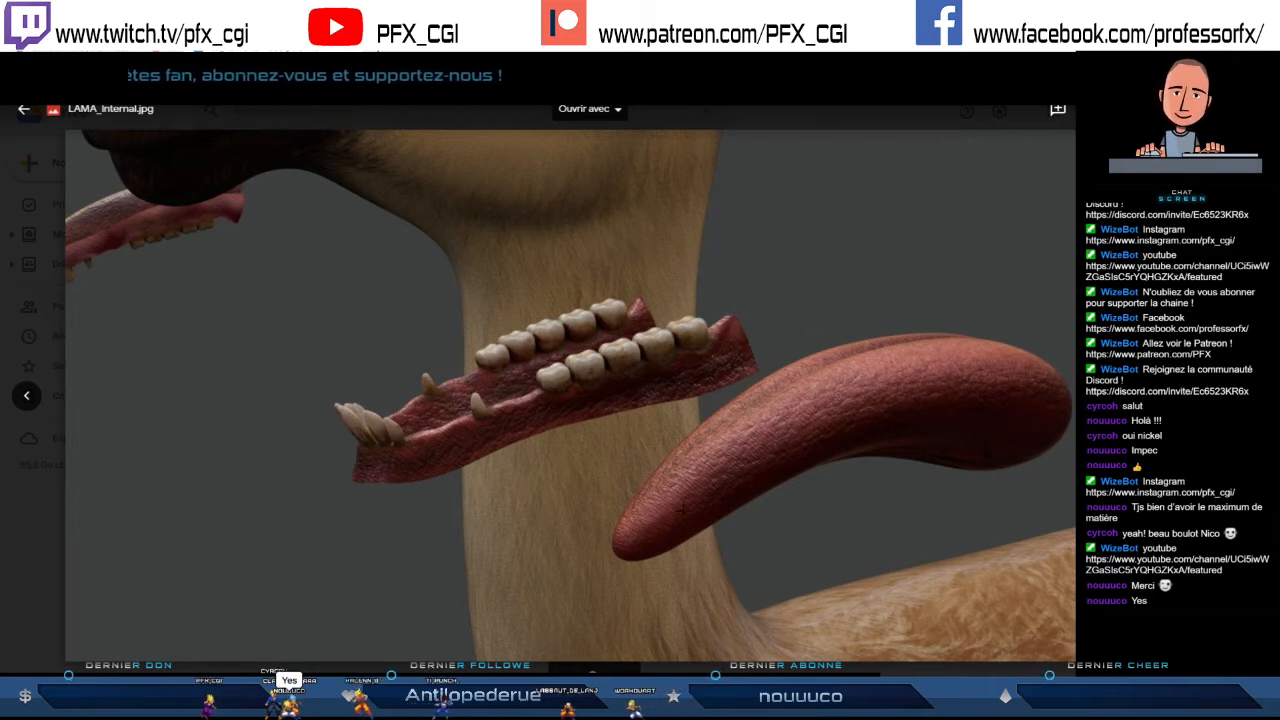
pyautogui.press('Right')
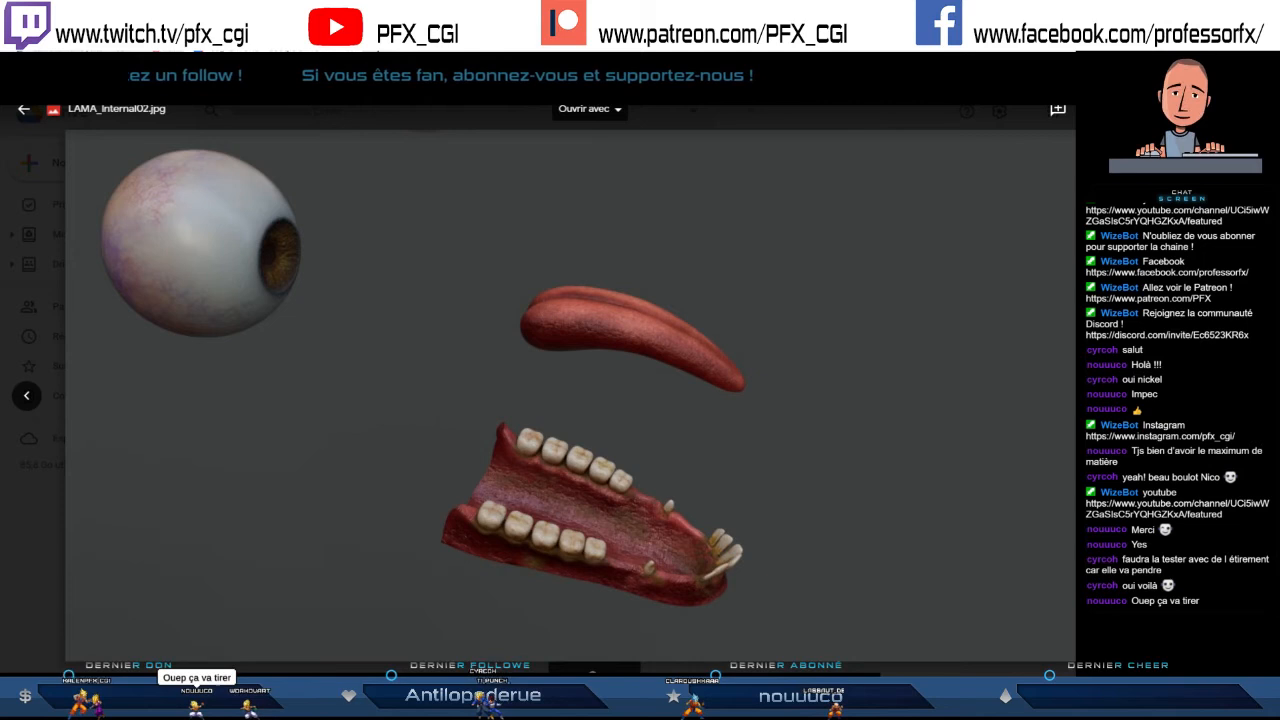
pyautogui.press('Right')
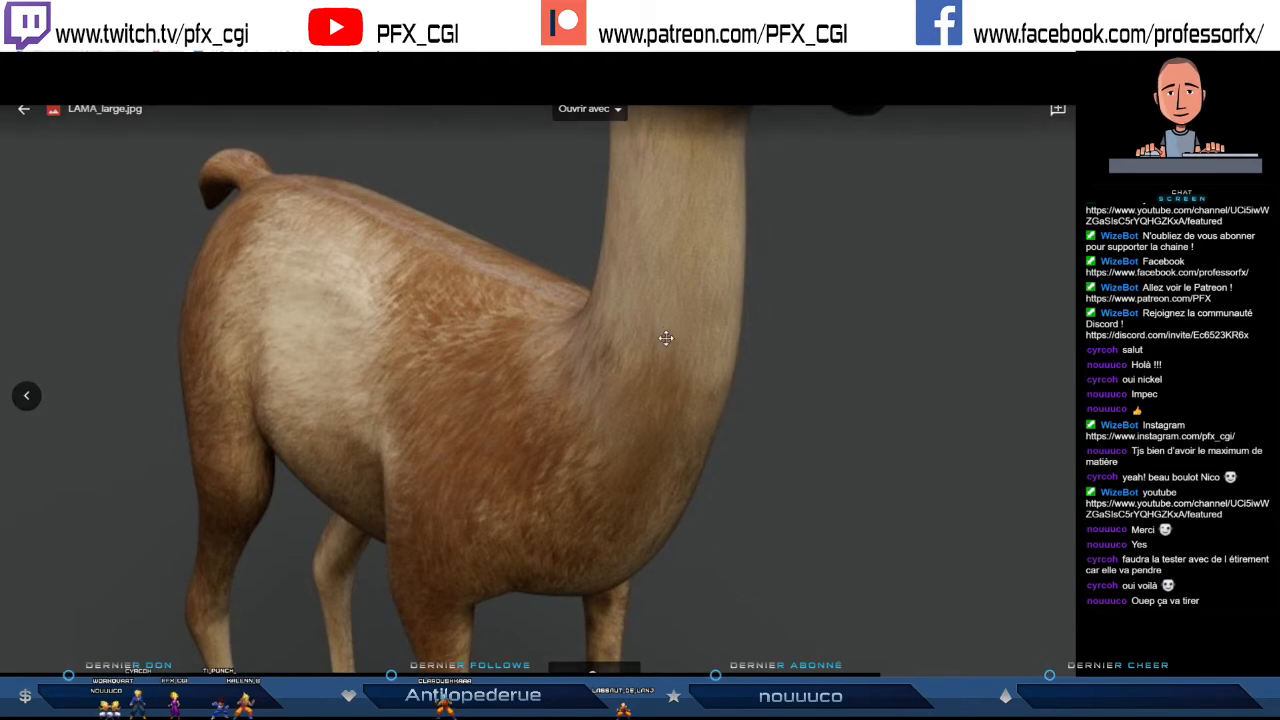
# - Examine the fur texture on the llama's body, legs and neck in LAMA_large.jpg
pyautogui.moveTo(663, 337); pyautogui.dragTo(632, 535)
pyautogui.moveTo(663, 410); pyautogui.dragTo(773, 295)
pyautogui.moveTo(640, 540); pyautogui.dragTo(563, 323)
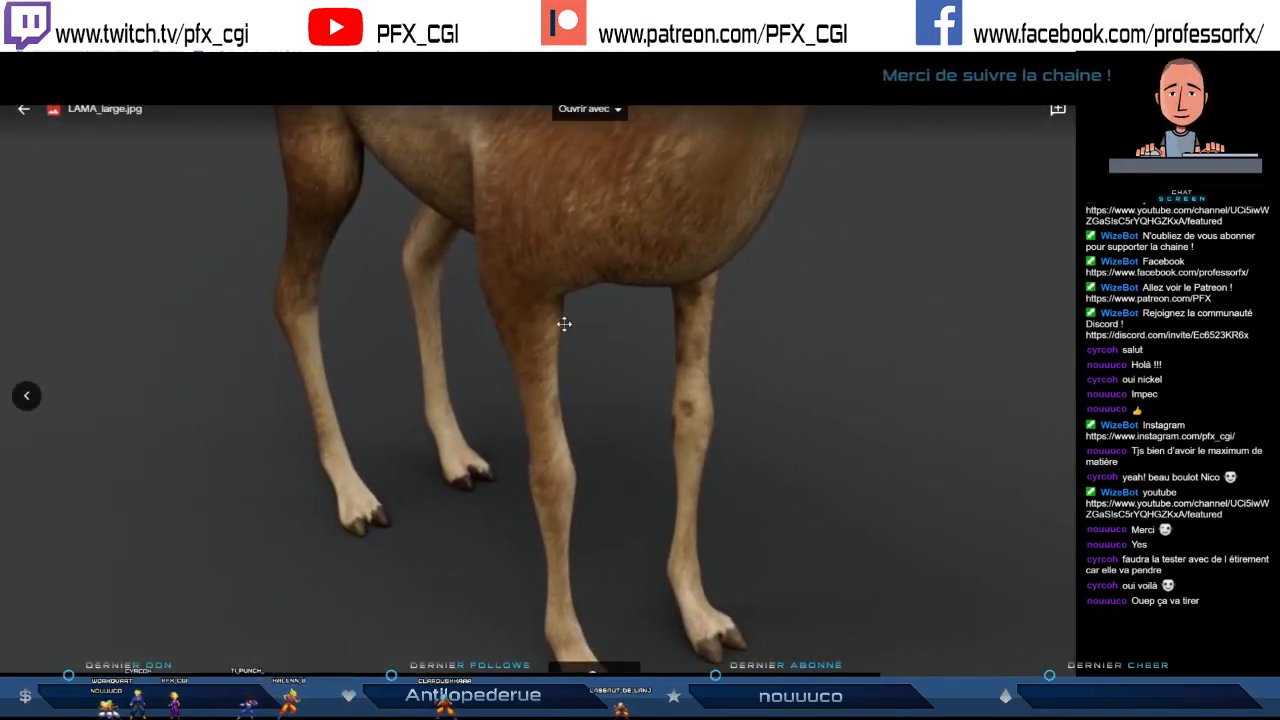
pyautogui.moveTo(702, 410); pyautogui.dragTo(722, 595)
pyautogui.moveTo(735, 402); pyautogui.dragTo(697, 590)
pyautogui.moveTo(708, 486); pyautogui.dragTo(694, 430)
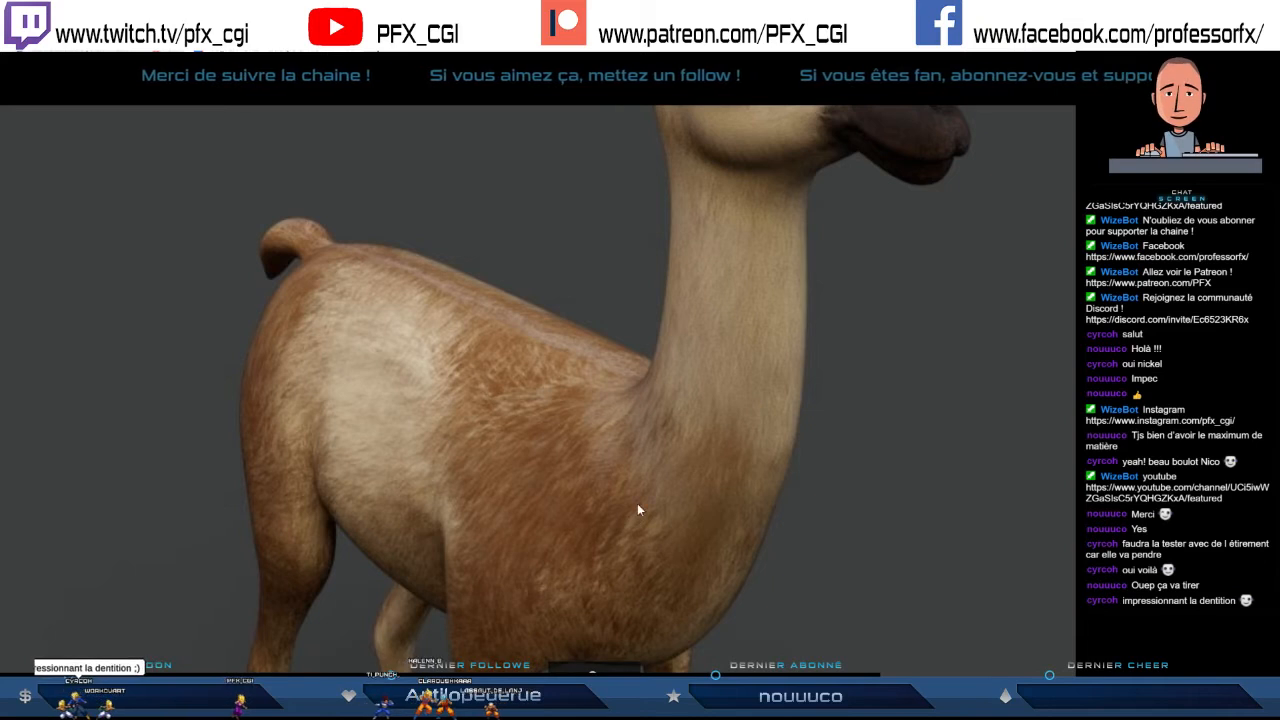
pyautogui.moveTo(469, 477); pyautogui.dragTo(504, 434)
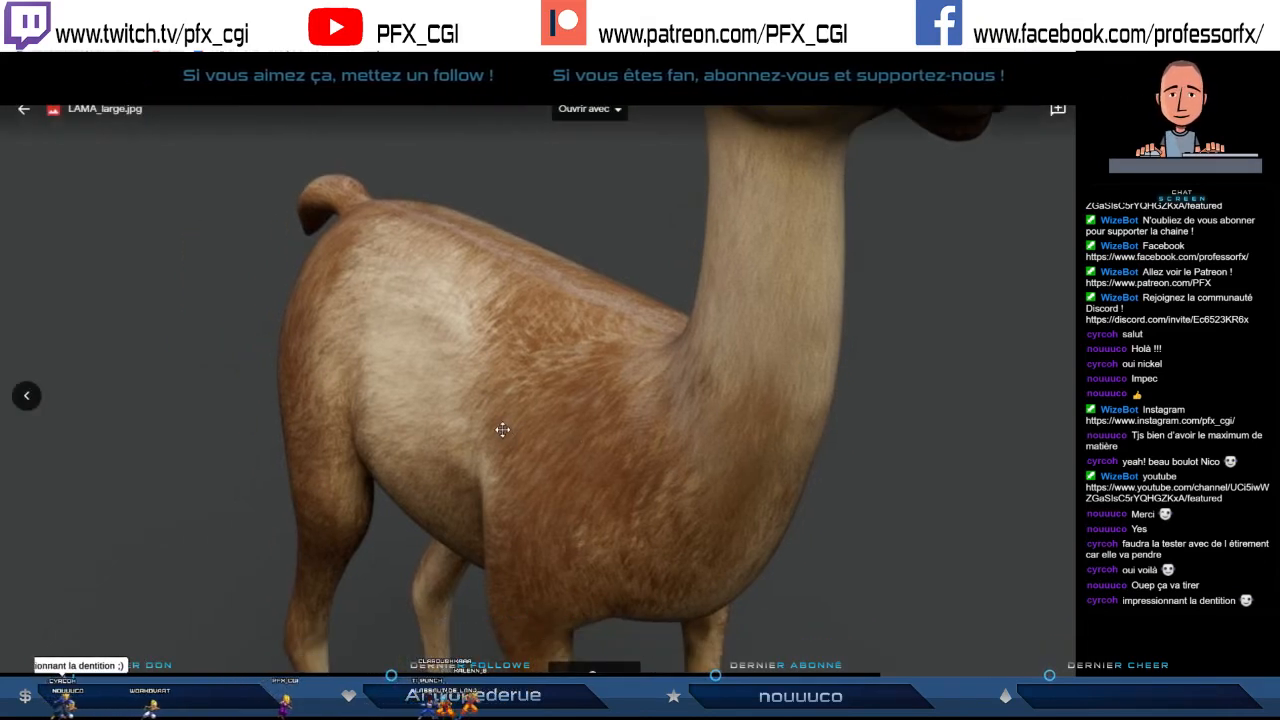
pyautogui.moveTo(500, 510); pyautogui.dragTo(492, 400)
pyautogui.moveTo(452, 472); pyautogui.dragTo(651, 375)
pyautogui.moveTo(643, 560); pyautogui.dragTo(735, 447)
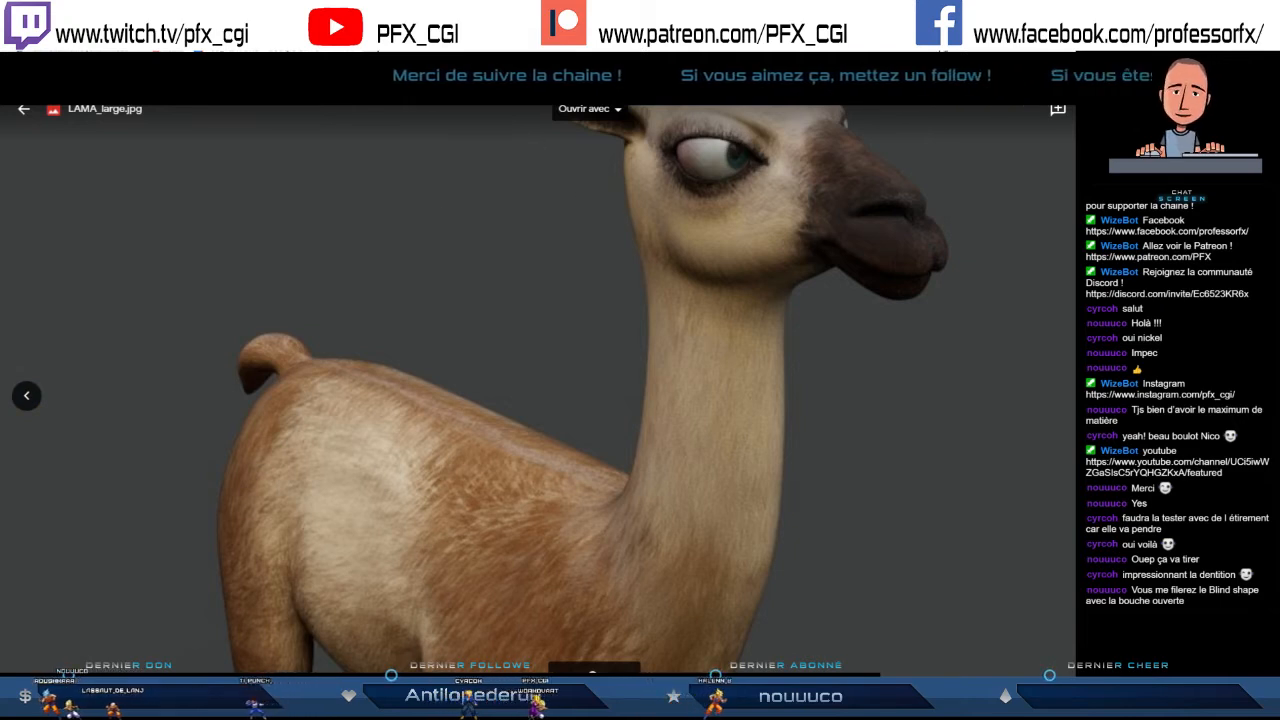
# - Go back through the previous renders to the LAMA_CloseUp_V02_B_bis.jpg close-up
pyautogui.click(28, 397)
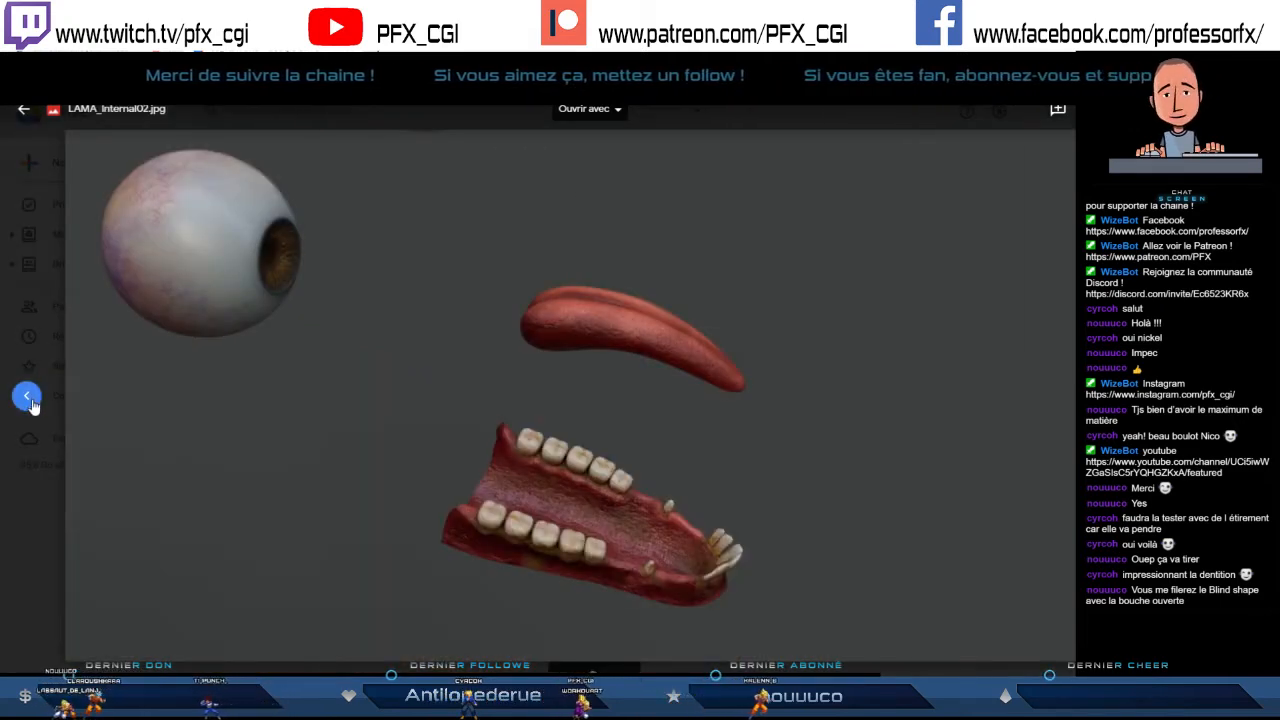
pyautogui.click(28, 397)
pyautogui.click(28, 397)
pyautogui.click(28, 397)
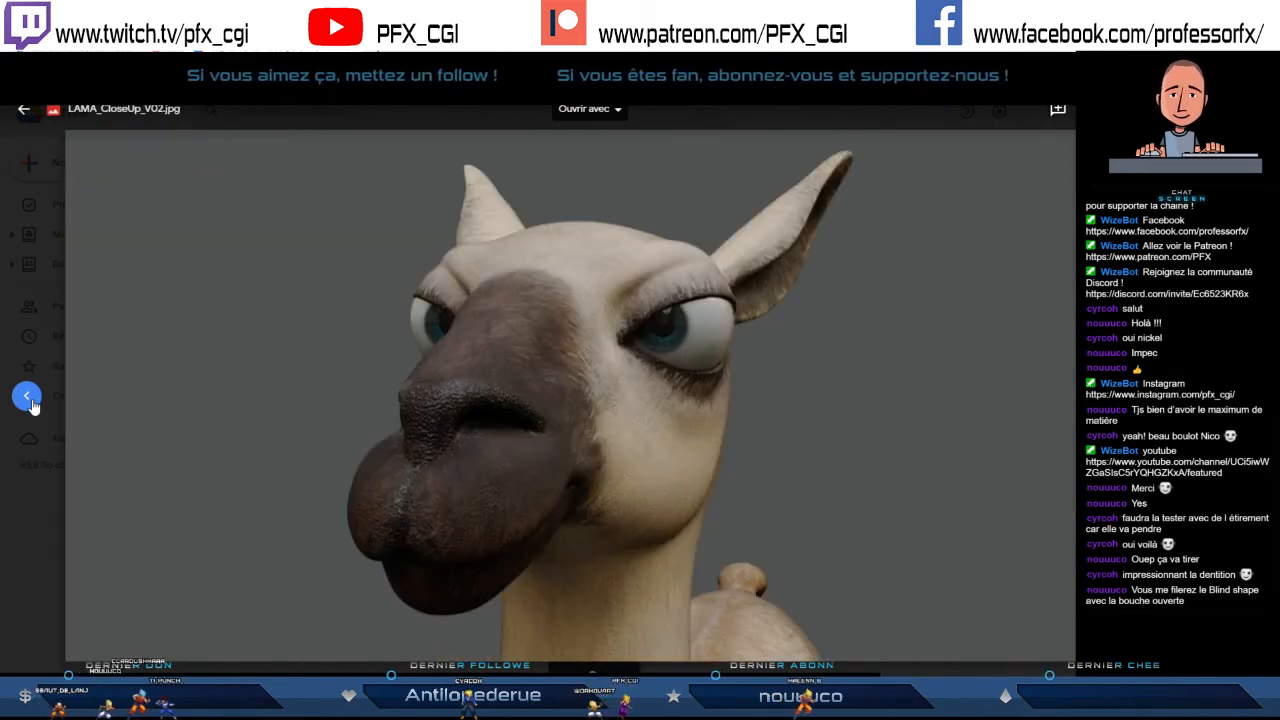
pyautogui.click(28, 397)
pyautogui.click(28, 397)
pyautogui.click(28, 397)
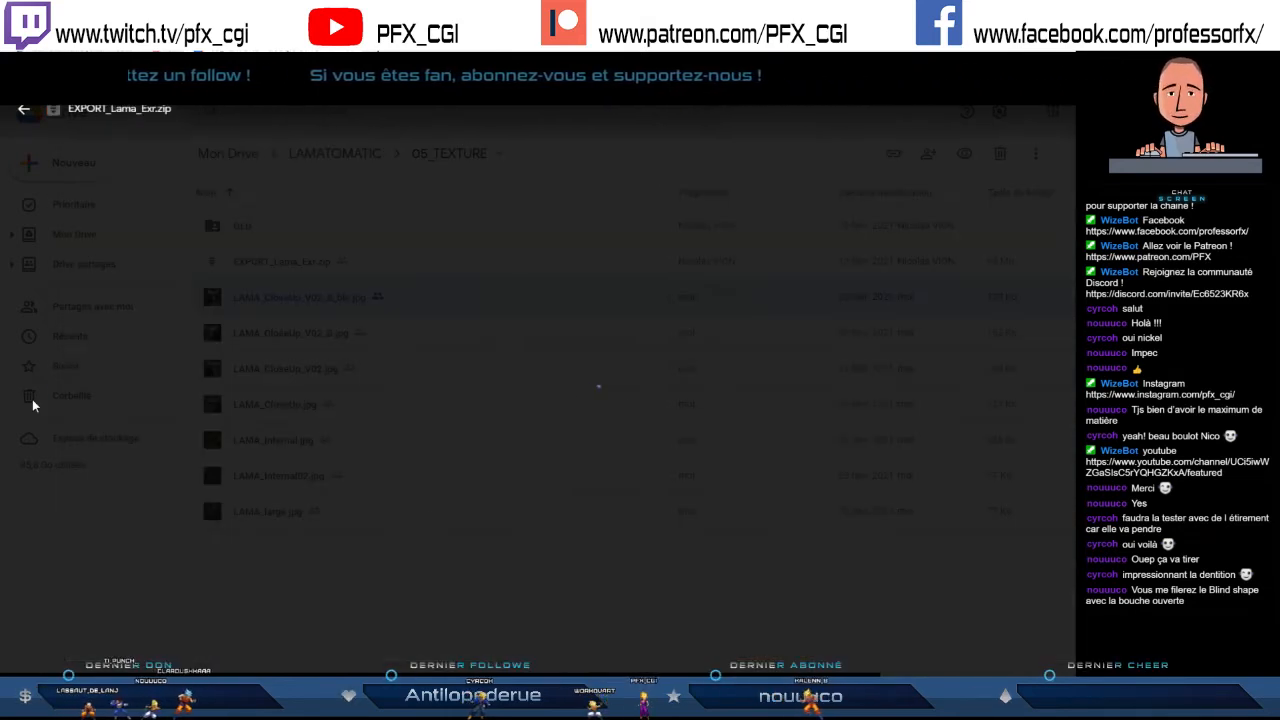
pyautogui.press('Right')
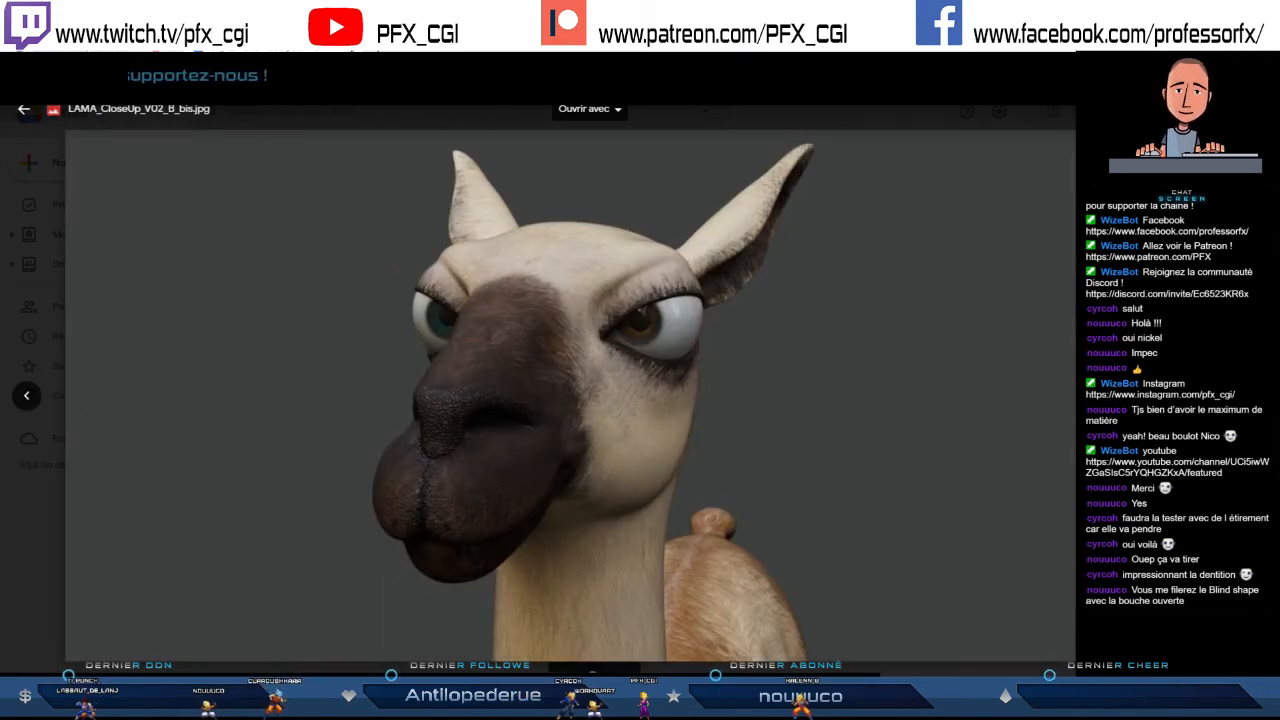
# - Switch to Maya, set the llama's right front leg to FK and select its lower leg FK control, then clear the selection
pyautogui.hotkey('alt', 'Tab')
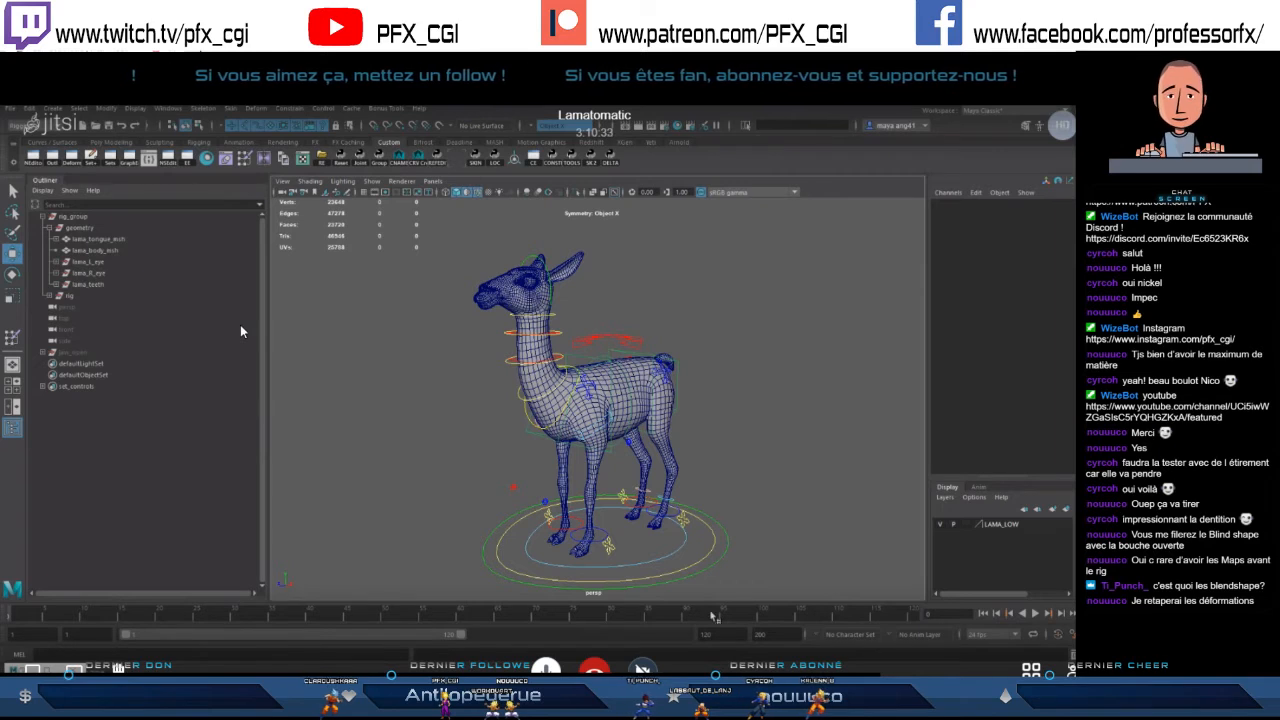
pyautogui.moveTo(700, 692)
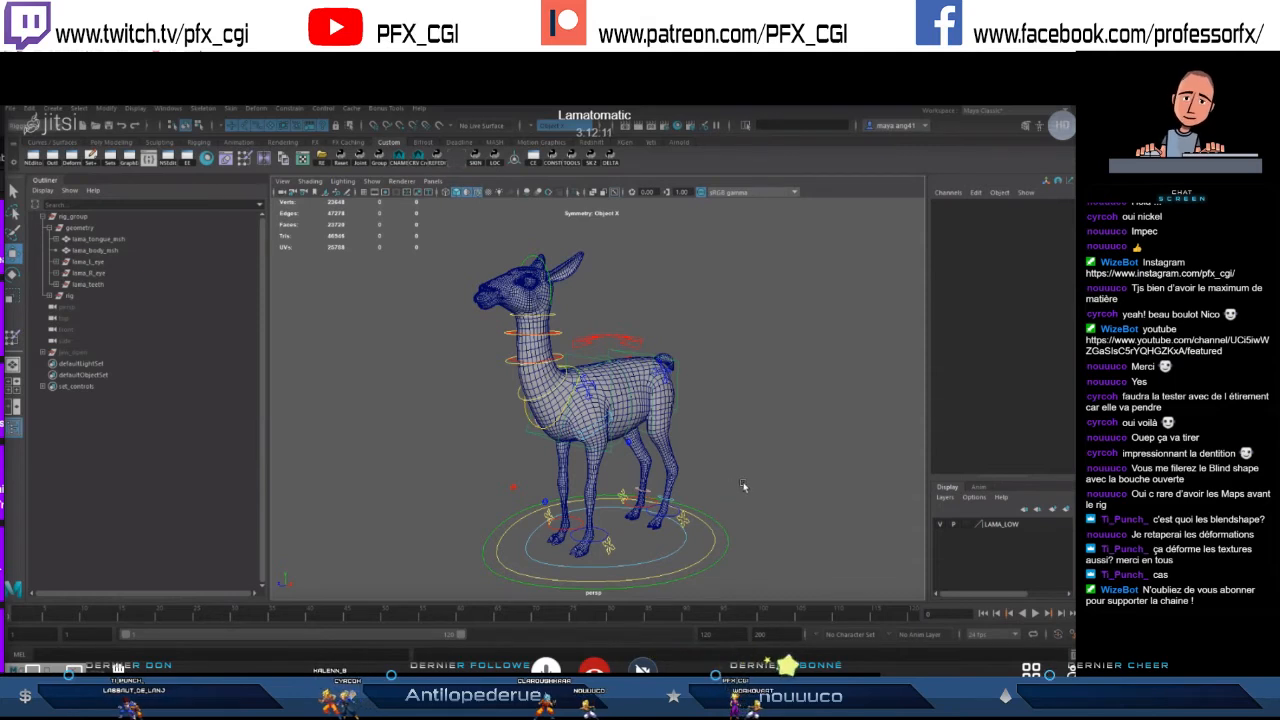
pyautogui.keyDown('alt'); pyautogui.moveTo(793, 396); pyautogui.dragTo(690, 410); pyautogui.keyUp('alt')
pyautogui.click(604, 482)
pyautogui.click(549, 530)
pyautogui.click(545, 511)
pyautogui.click(533, 505)
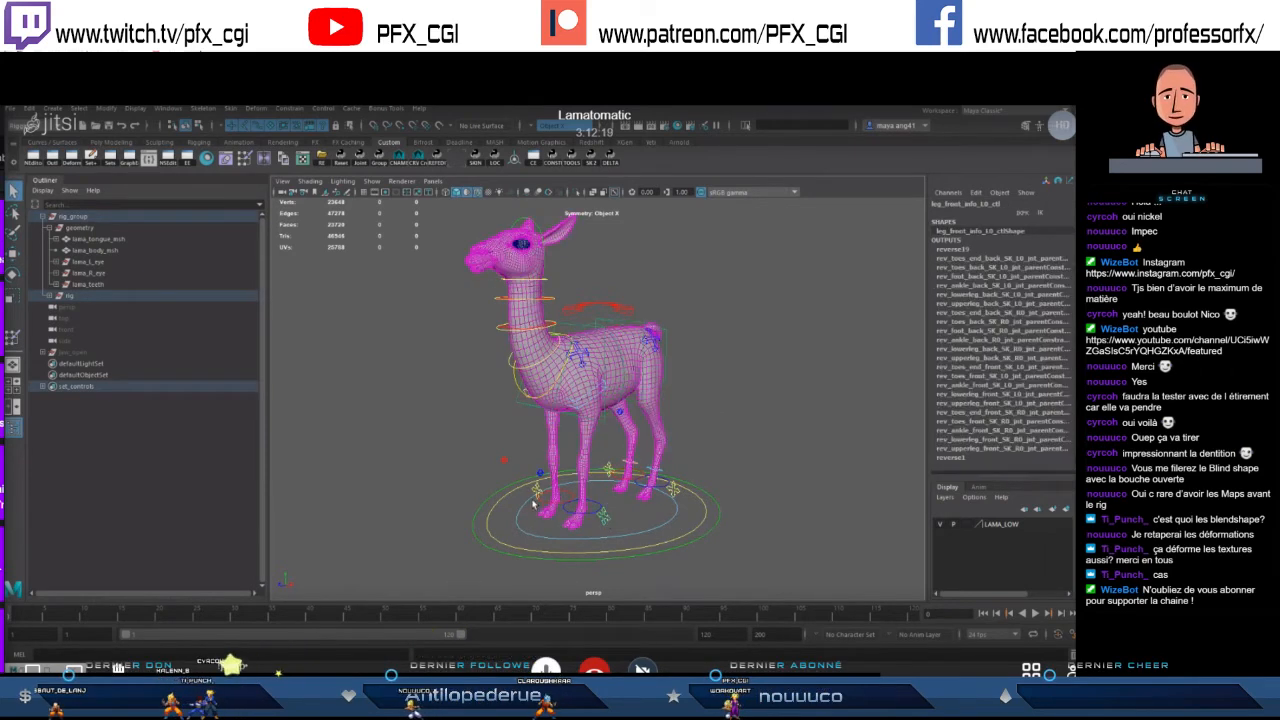
pyautogui.click(535, 492)
pyautogui.keyDown('alt'); pyautogui.moveTo(553, 416); pyautogui.dragTo(698, 400); pyautogui.keyUp('alt')
pyautogui.click(557, 480)
pyautogui.scroll(-3, 640, 416)
pyautogui.keyDown('alt'); pyautogui.moveTo(698, 401); pyautogui.dragTo(766, 397, button='right'); pyautogui.keyUp('alt')
pyautogui.keyDown('alt'); pyautogui.moveTo(766, 397); pyautogui.dragTo(729, 371); pyautogui.keyUp('alt')
pyautogui.click(729, 371)
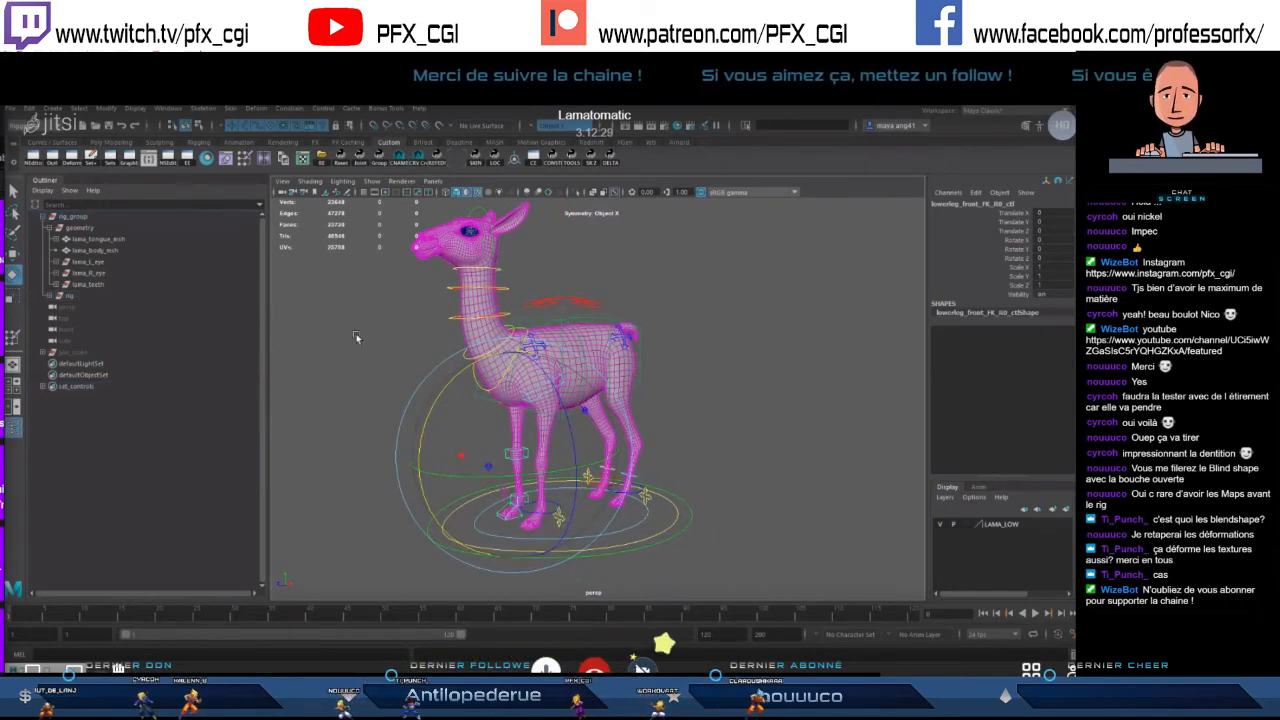
pyautogui.click(355, 337)
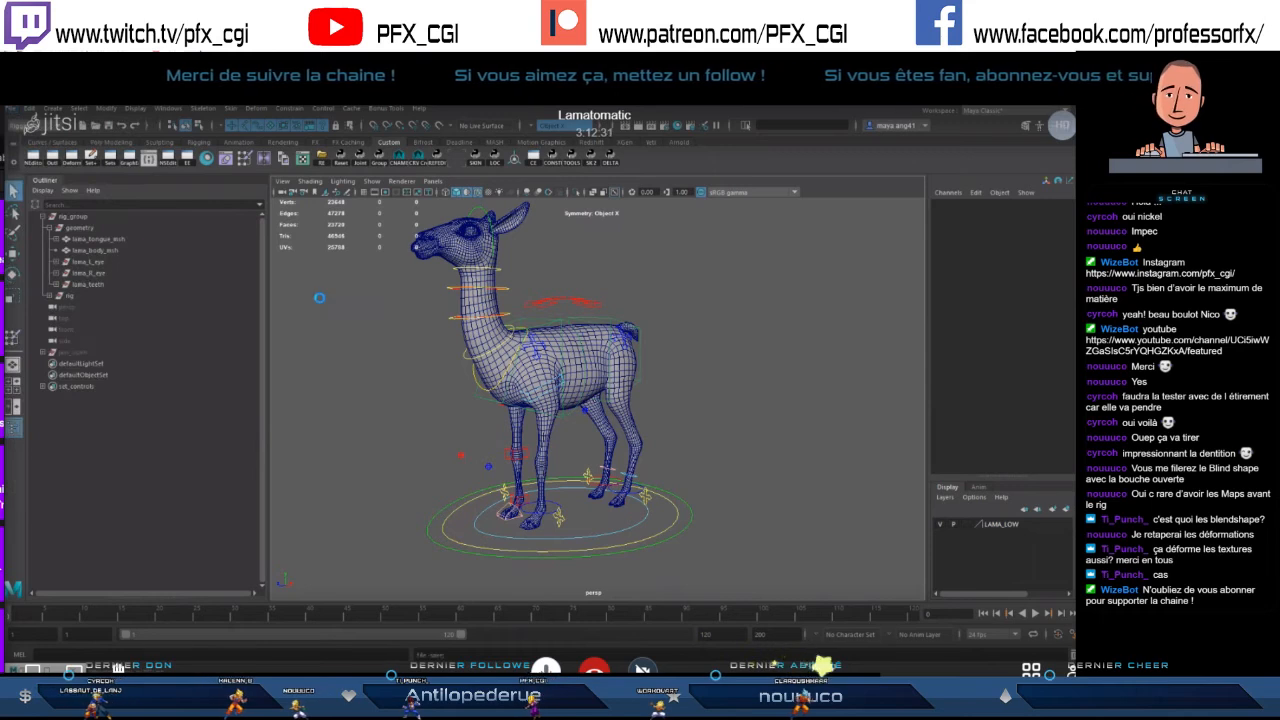
# - Open the earlier rig scene lama_rig.0020.mb from the RIG folder
pyautogui.click(12, 108)
pyautogui.click(60, 160)
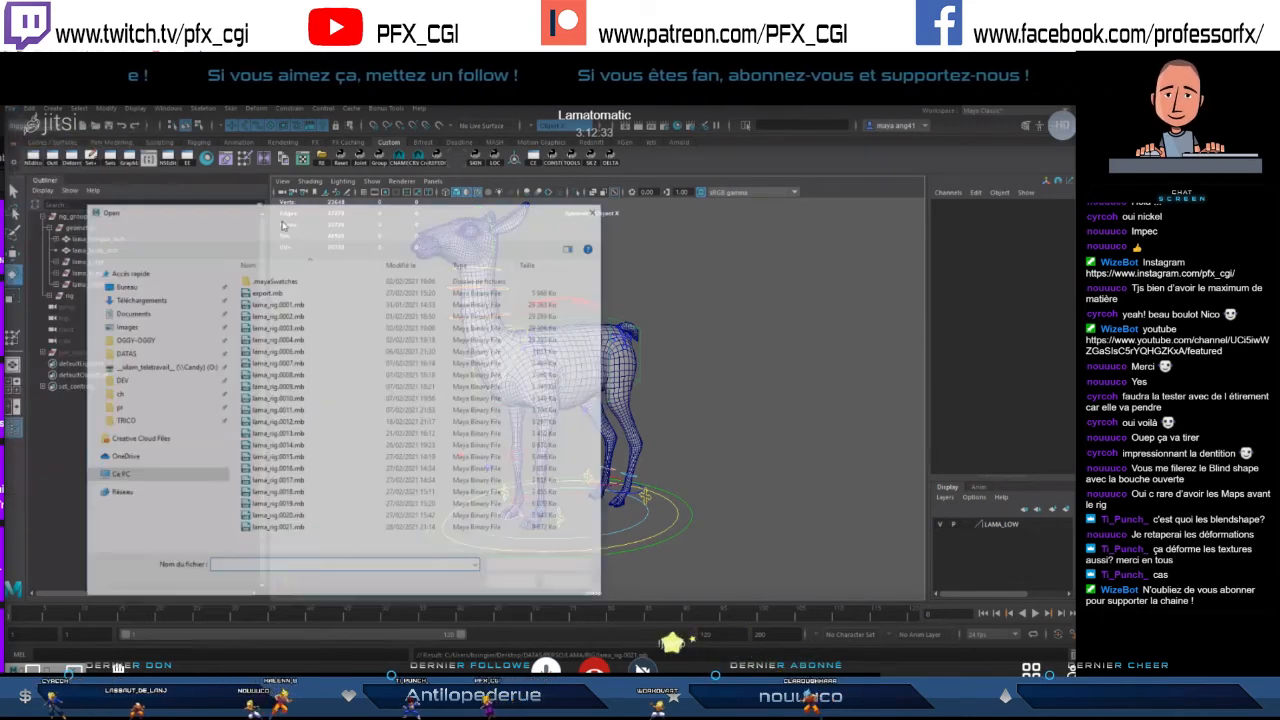
pyautogui.doubleClick(296, 518)
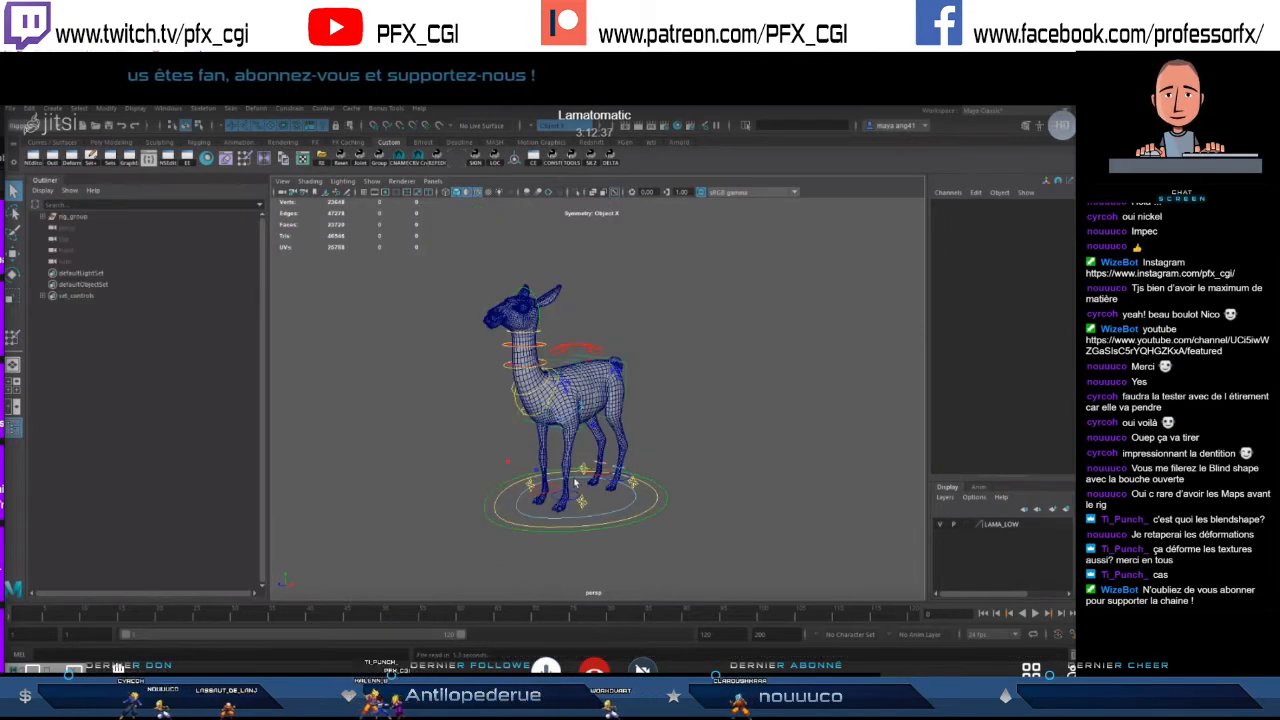
# - Set the left back leg to FK through its leg info control
pyautogui.scroll(5, 575, 483)
pyautogui.click(518, 517)
pyautogui.click(530, 498)
pyautogui.click(675, 483)
pyautogui.keyDown('alt'); pyautogui.moveTo(720, 484); pyautogui.dragTo(934, 320); pyautogui.keyUp('alt')
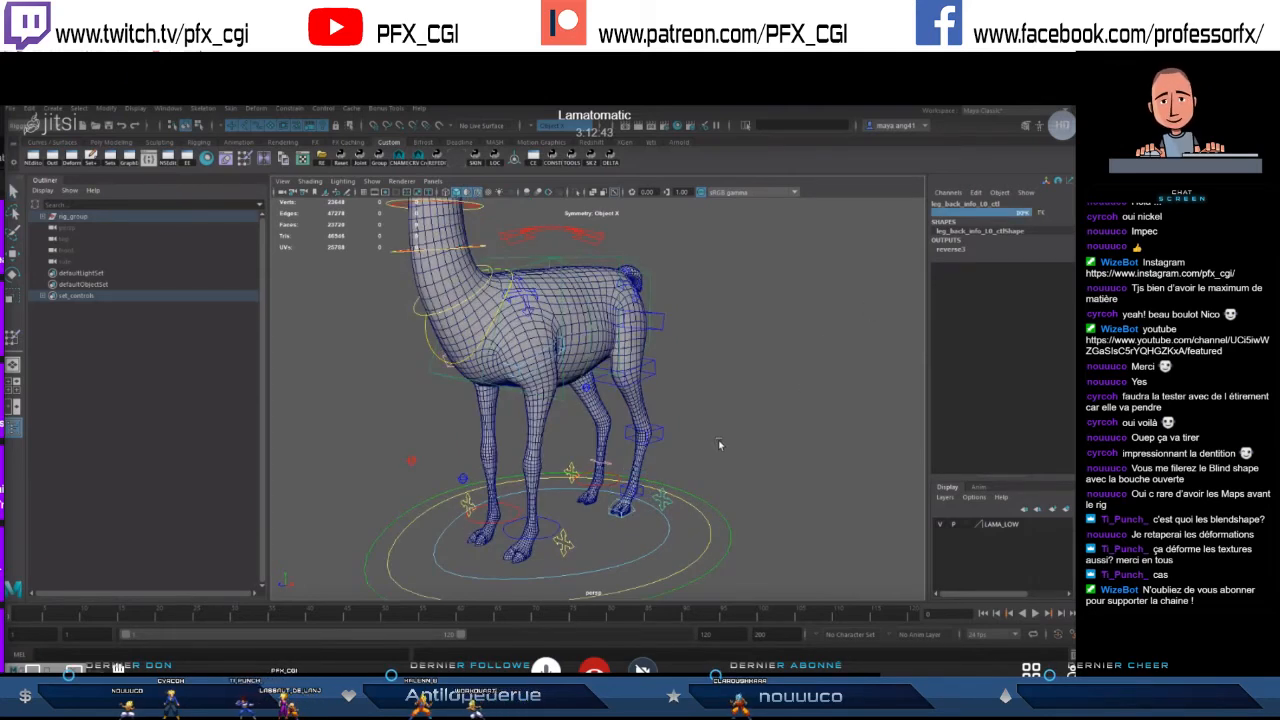
pyautogui.keyDown('alt'); pyautogui.moveTo(718, 439); pyautogui.dragTo(690, 432); pyautogui.keyUp('alt')
# - Test-rotate the left back ankle FK control, undo the rotation and clear the selection
pyautogui.click(661, 438)
pyautogui.press('e')
pyautogui.moveTo(613, 350); pyautogui.dragTo(642, 338)
pyautogui.hotkey('ctrl', 'z')
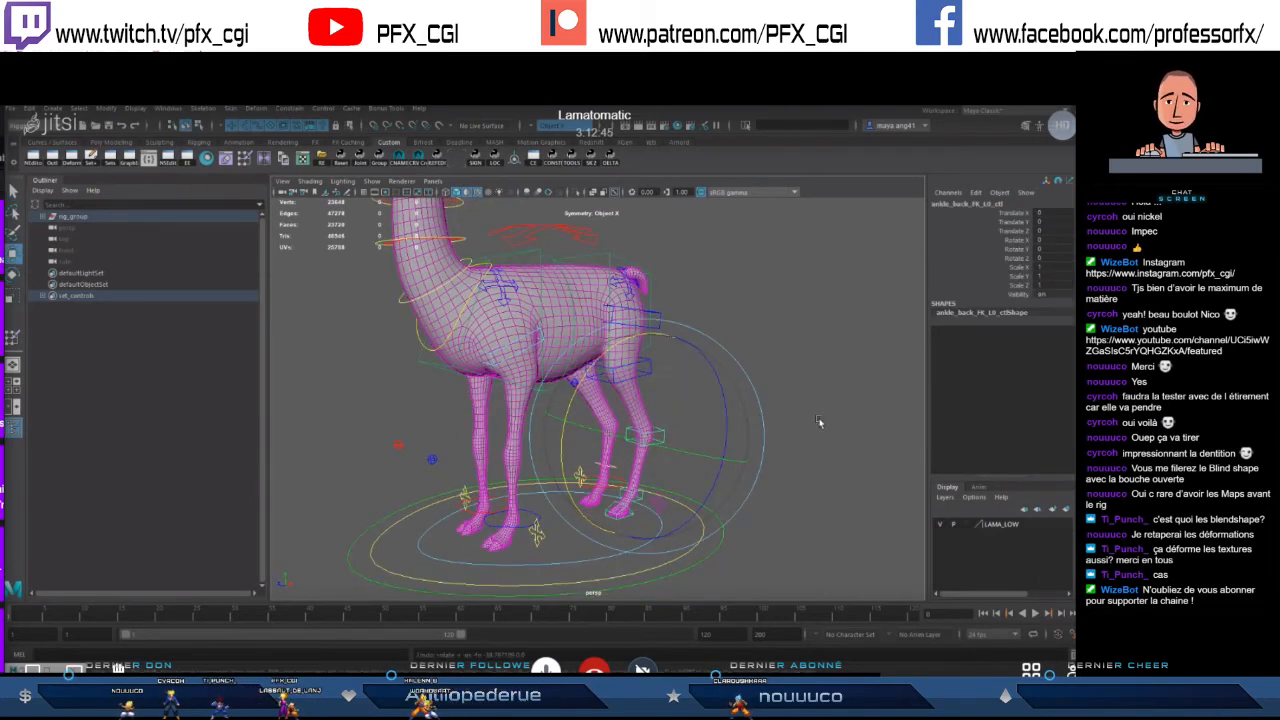
pyautogui.click(731, 451)
pyautogui.press('f')
pyautogui.keyDown('alt'); pyautogui.moveTo(731, 451); pyautogui.dragTo(643, 461); pyautogui.keyUp('alt')
pyautogui.scroll(4, 690, 450)
# - Open another earlier lama_rig scene version from the RIG folder
pyautogui.click(29, 108)
pyautogui.click(60, 144)
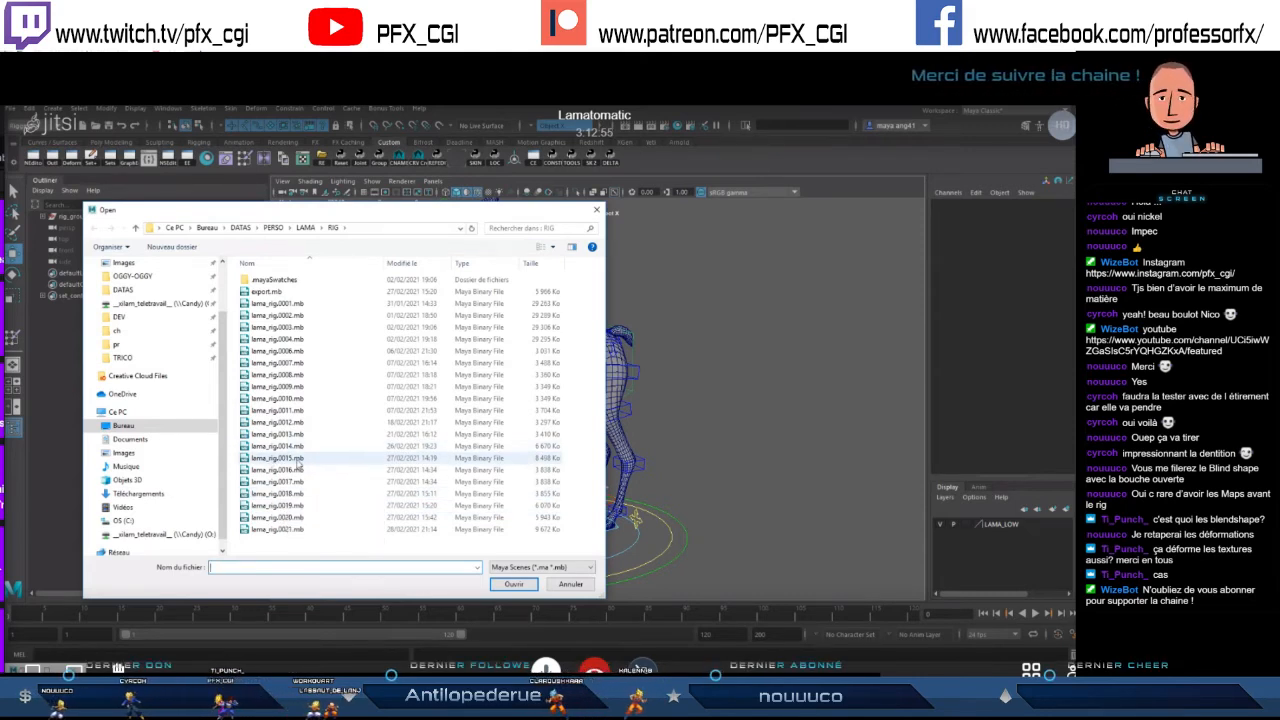
pyautogui.doubleClick(300, 519)
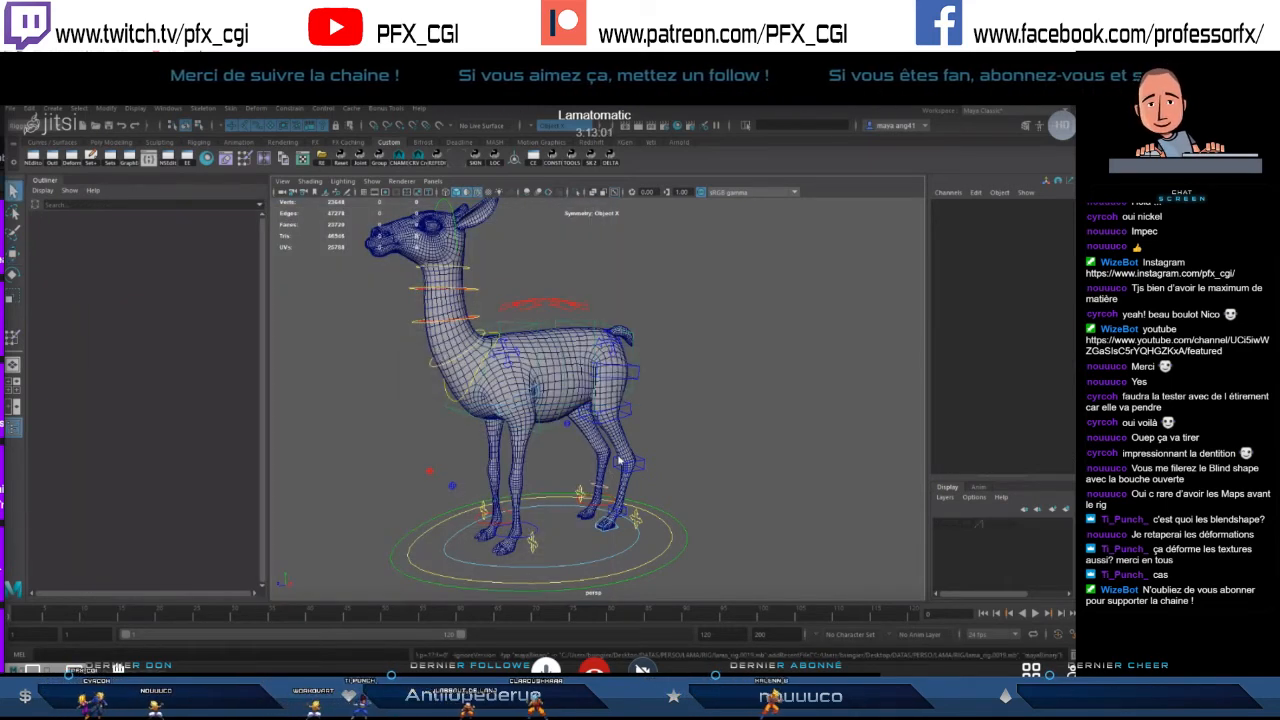
# - Check the left front leg's info control and switch the left back leg to FK in the newly opened rig
pyautogui.keyDown('alt'); pyautogui.moveTo(629, 483); pyautogui.dragTo(569, 525); pyautogui.keyUp('alt')
pyautogui.click(589, 521)
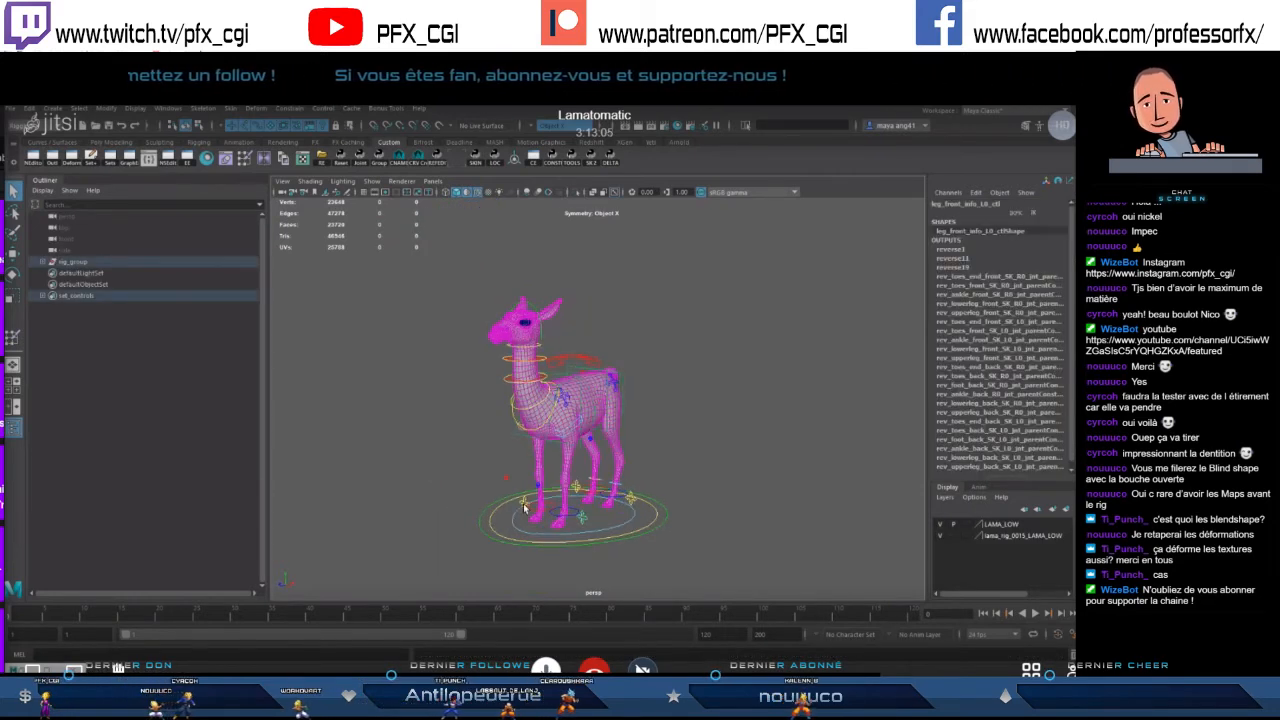
pyautogui.click(524, 503)
pyautogui.click(631, 498)
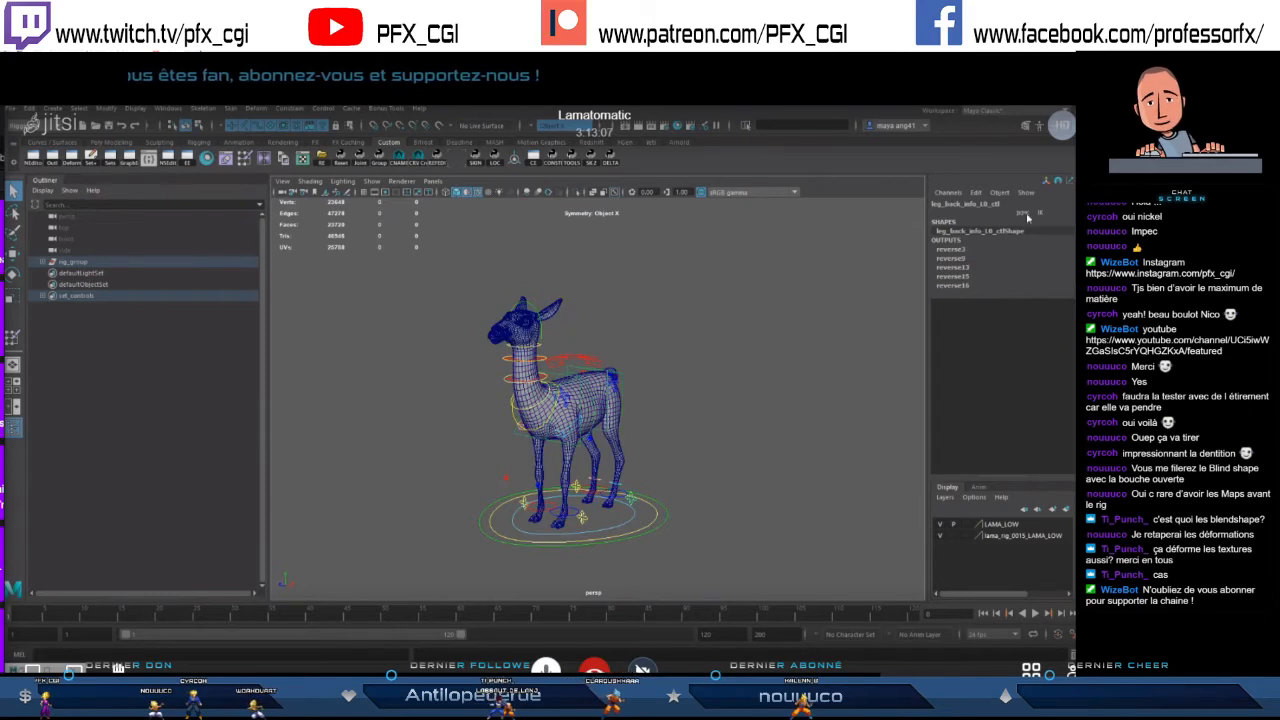
pyautogui.scroll(2, 730, 393)
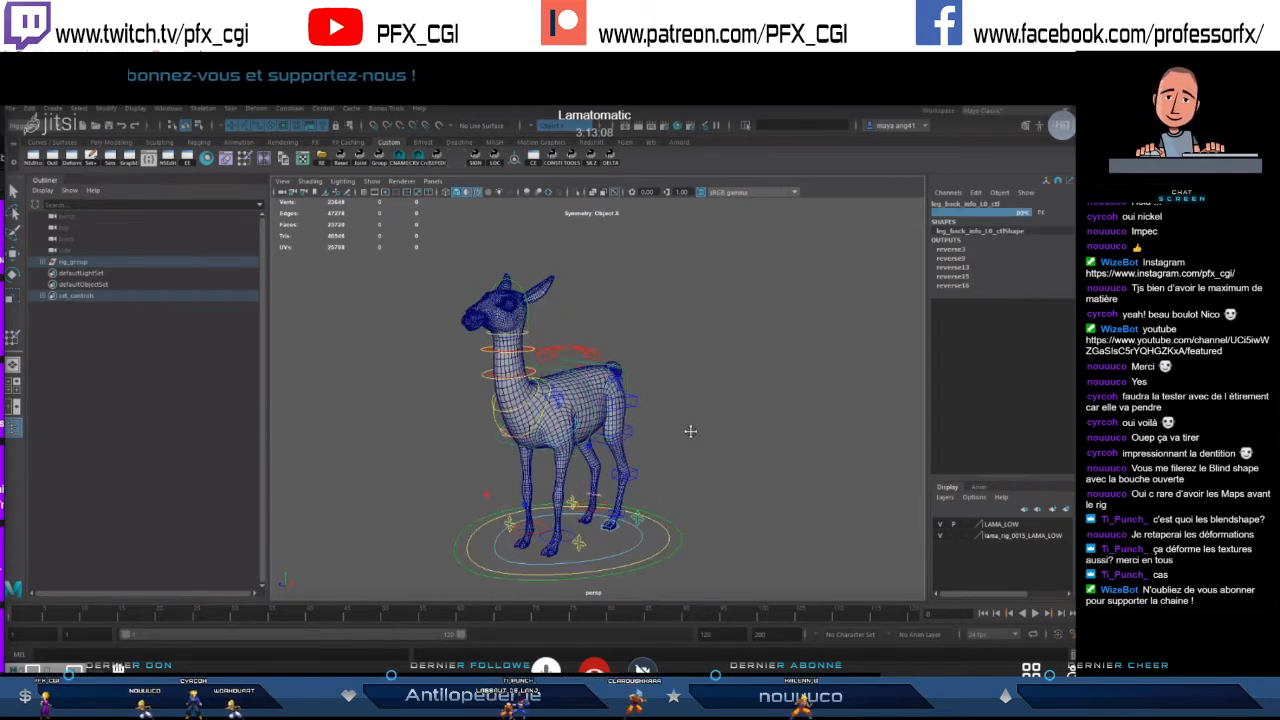
# - Test the left back ankle FK control by rotating it, and undo that rotation
pyautogui.keyDown('alt'); pyautogui.moveTo(690, 431); pyautogui.dragTo(695, 395, button='middle'); pyautogui.keyUp('alt')
pyautogui.click(639, 441)
pyautogui.press('e')
pyautogui.moveTo(573, 396); pyautogui.dragTo(591, 390)
pyautogui.press('w')
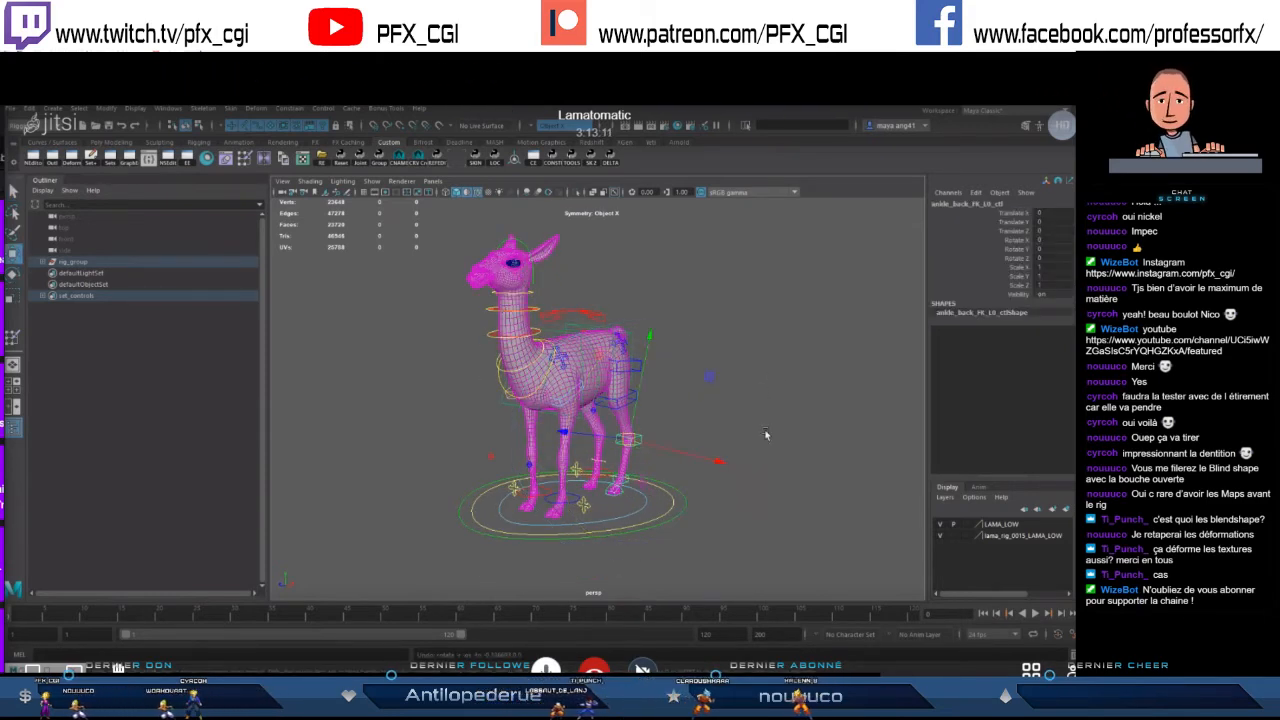
# - Set the left back leg to IK and test-move its IK foot control, undoing the move
pyautogui.click(766, 434)
pyautogui.click(640, 486)
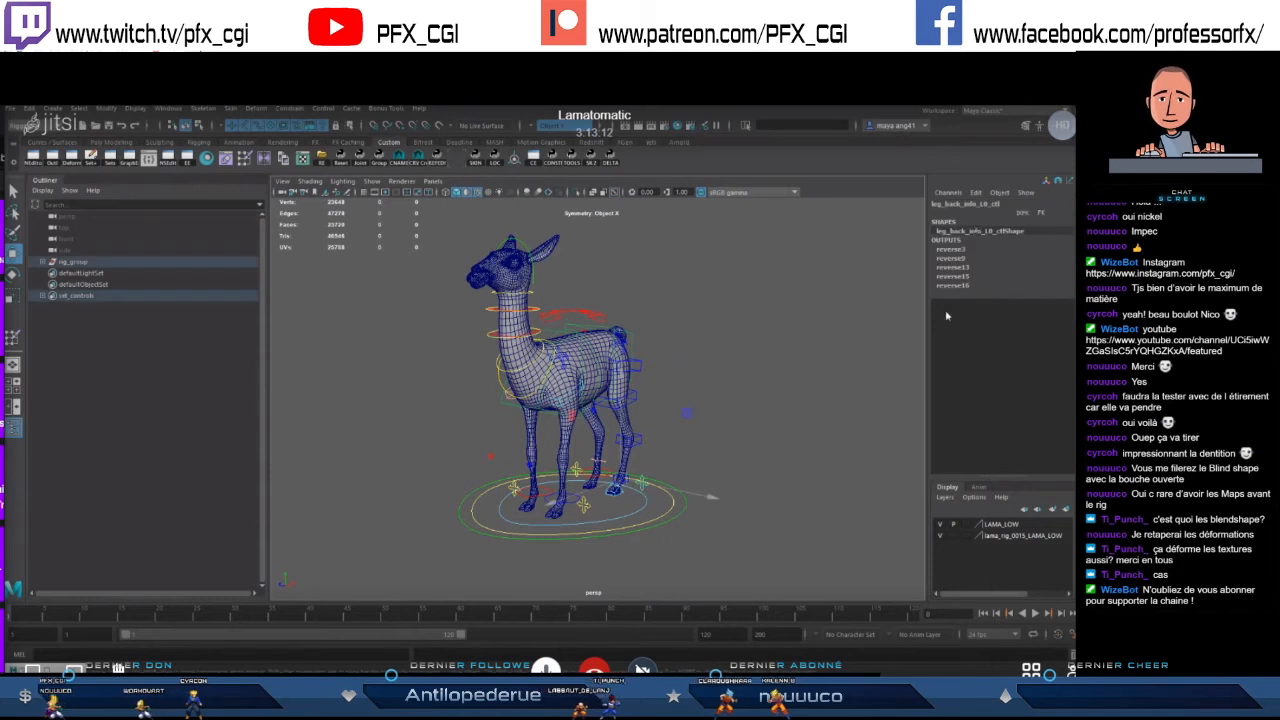
pyautogui.click(625, 478)
pyautogui.hotkey('ctrl', 'z')
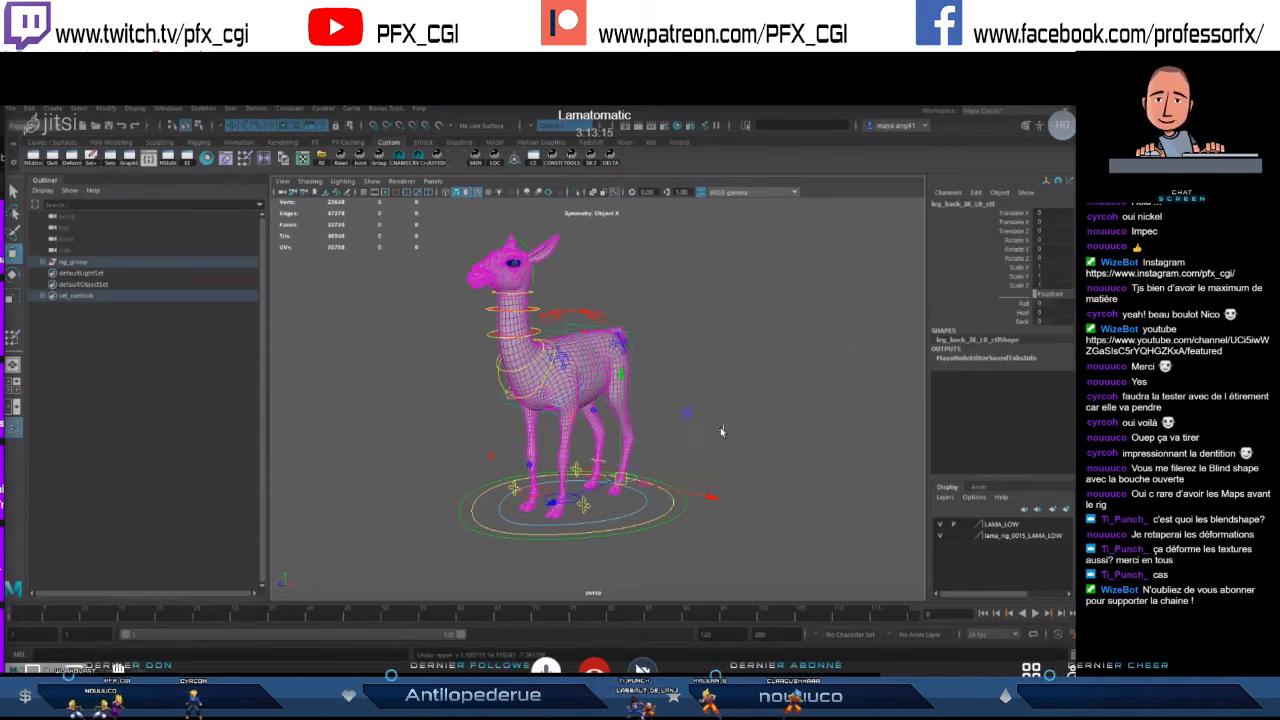
# - Open another saved lama_rig scene version, discarding the changes in the current scene
pyautogui.keyDown('alt'); pyautogui.moveTo(720, 431); pyautogui.dragTo(645, 422); pyautogui.keyUp('alt')
pyautogui.click(10, 111)
pyautogui.click(38, 151)
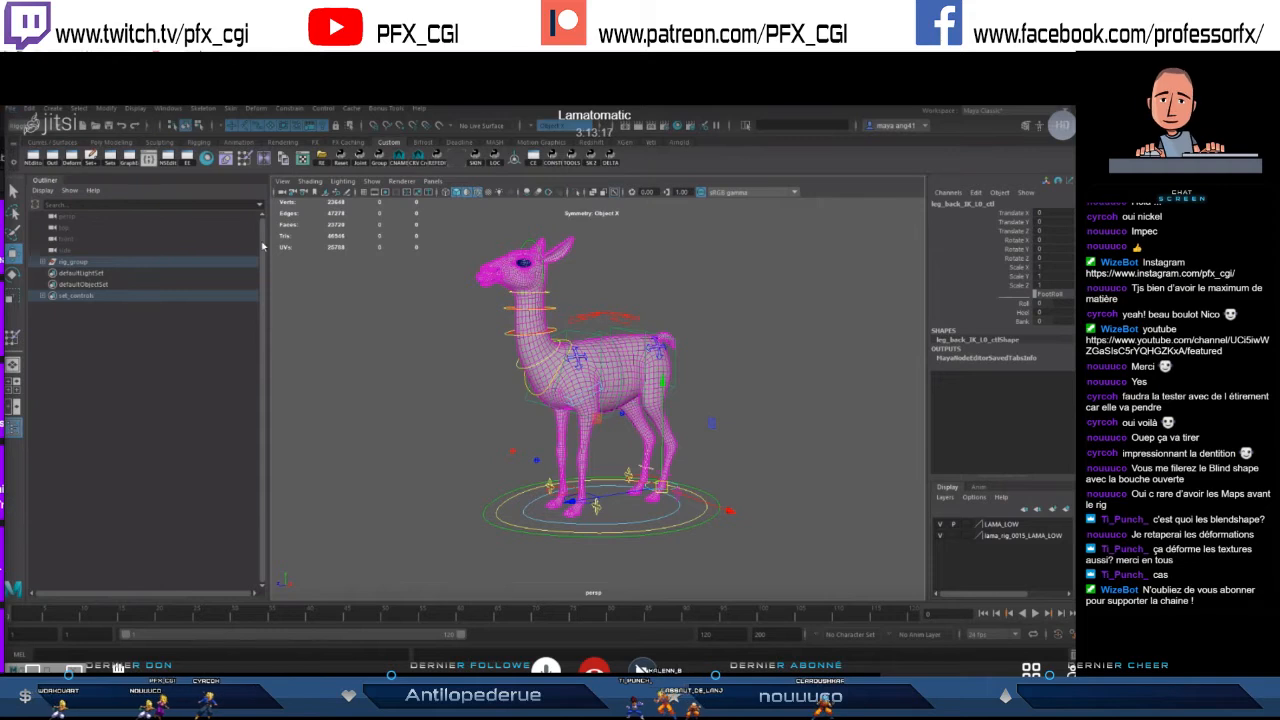
pyautogui.click(297, 532)
pyautogui.doubleClick(297, 535)
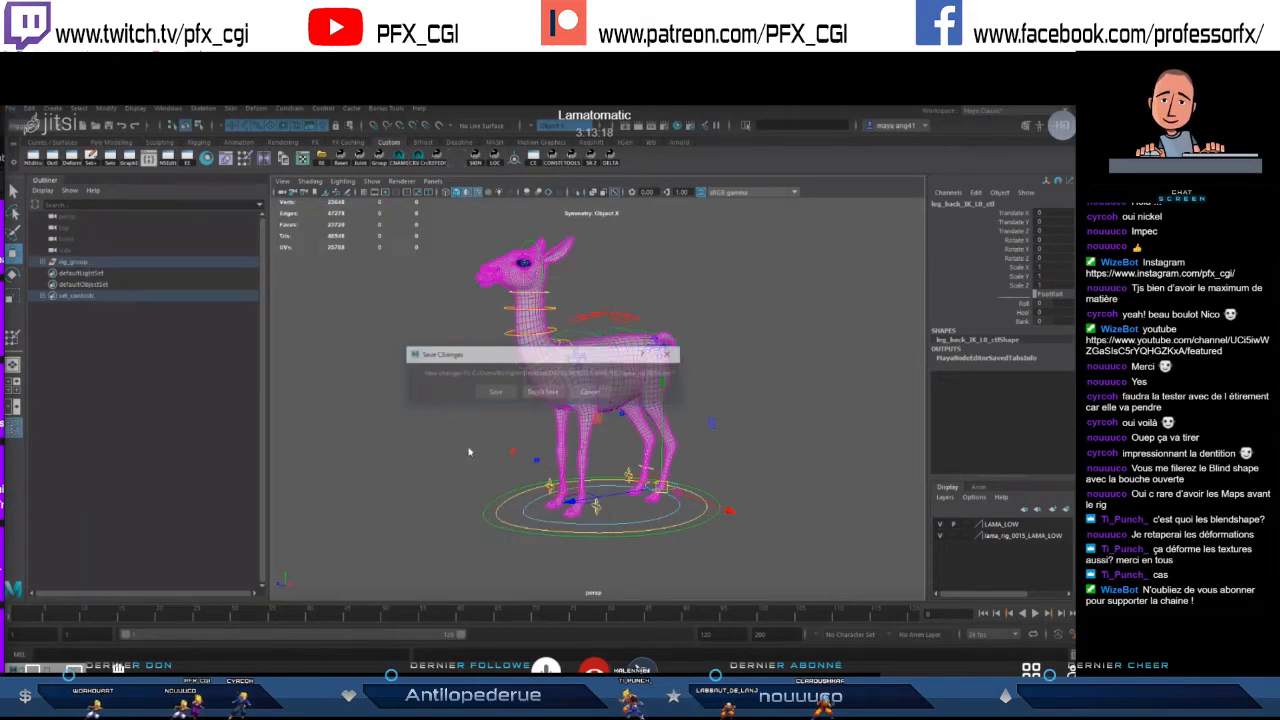
pyautogui.click(553, 392)
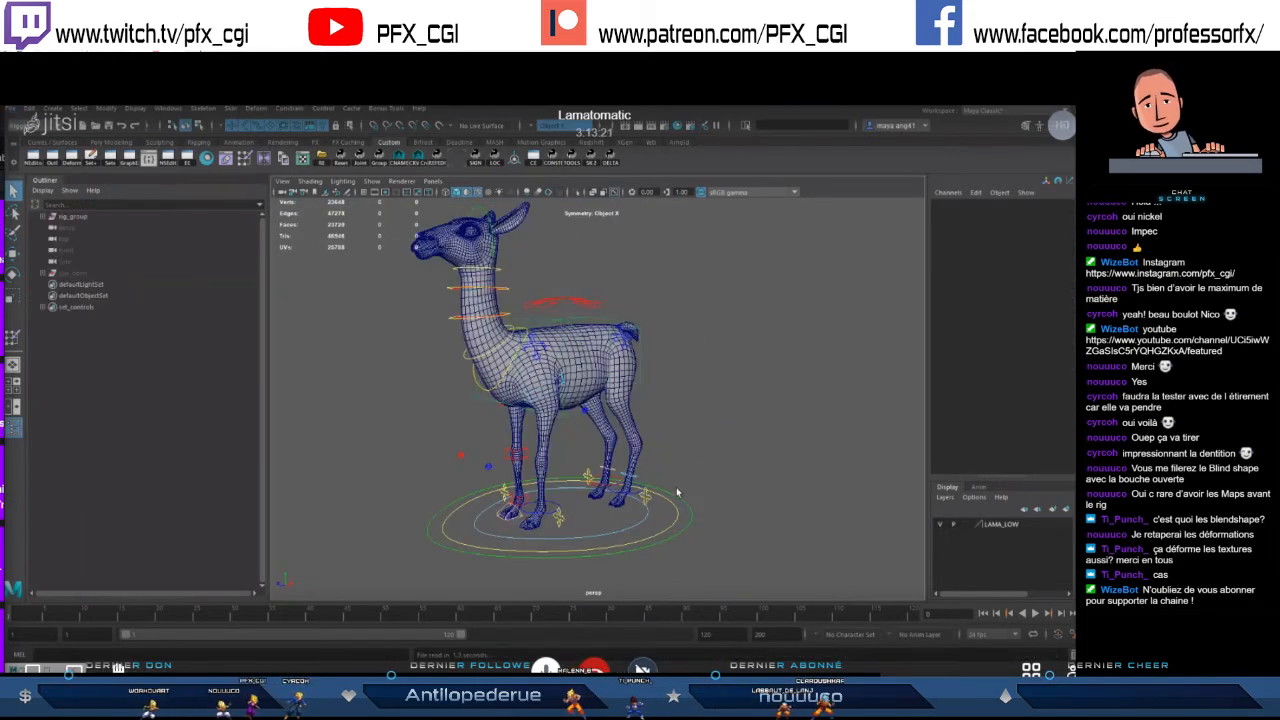
# - Test-move the left and right back IK foot controls in the newly opened rig, undoing each move
pyautogui.keyDown('alt'); pyautogui.moveTo(688, 482); pyautogui.dragTo(684, 452, button='middle'); pyautogui.keyUp('alt')
pyautogui.keyDown('alt'); pyautogui.moveTo(684, 452); pyautogui.dragTo(662, 502, button='right'); pyautogui.keyUp('alt')
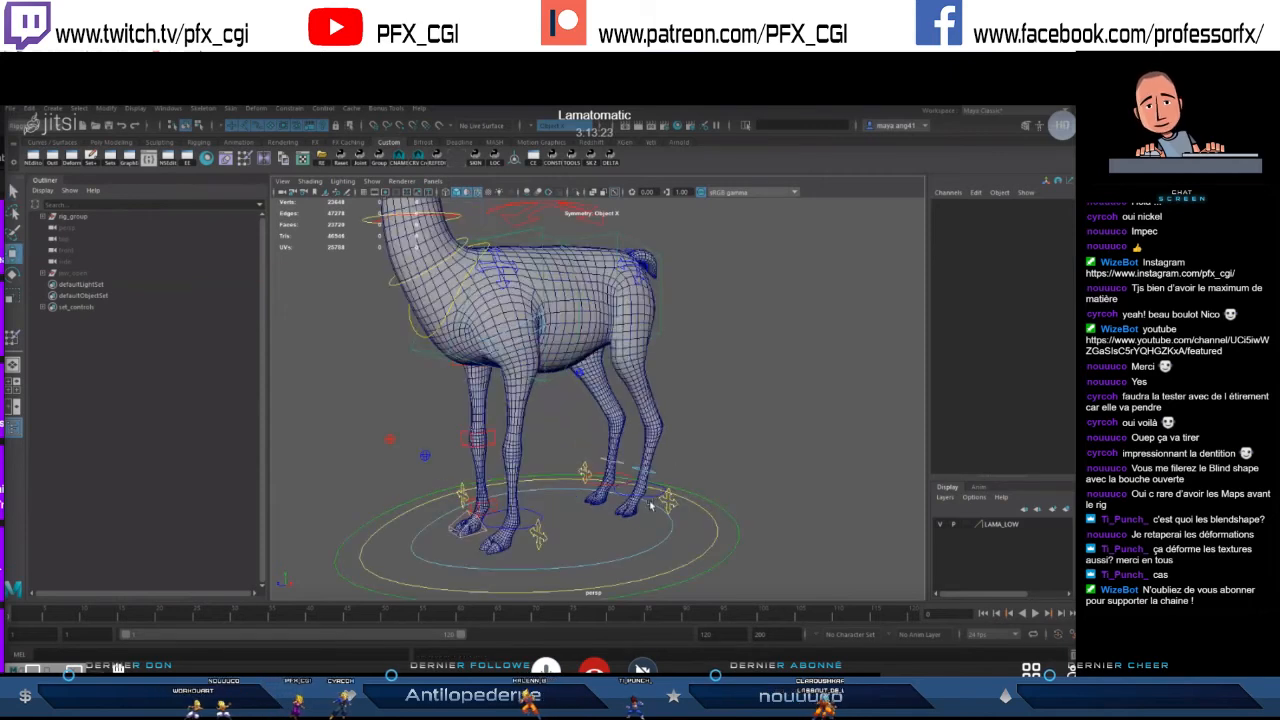
pyautogui.click(650, 503)
pyautogui.click(643, 491)
pyautogui.moveTo(642, 491); pyautogui.dragTo(620, 461)
pyautogui.hotkey('ctrl', 'z')
pyautogui.click(612, 494)
pyautogui.press('w')
pyautogui.hotkey('ctrl', 'z')
pyautogui.click(740, 444)
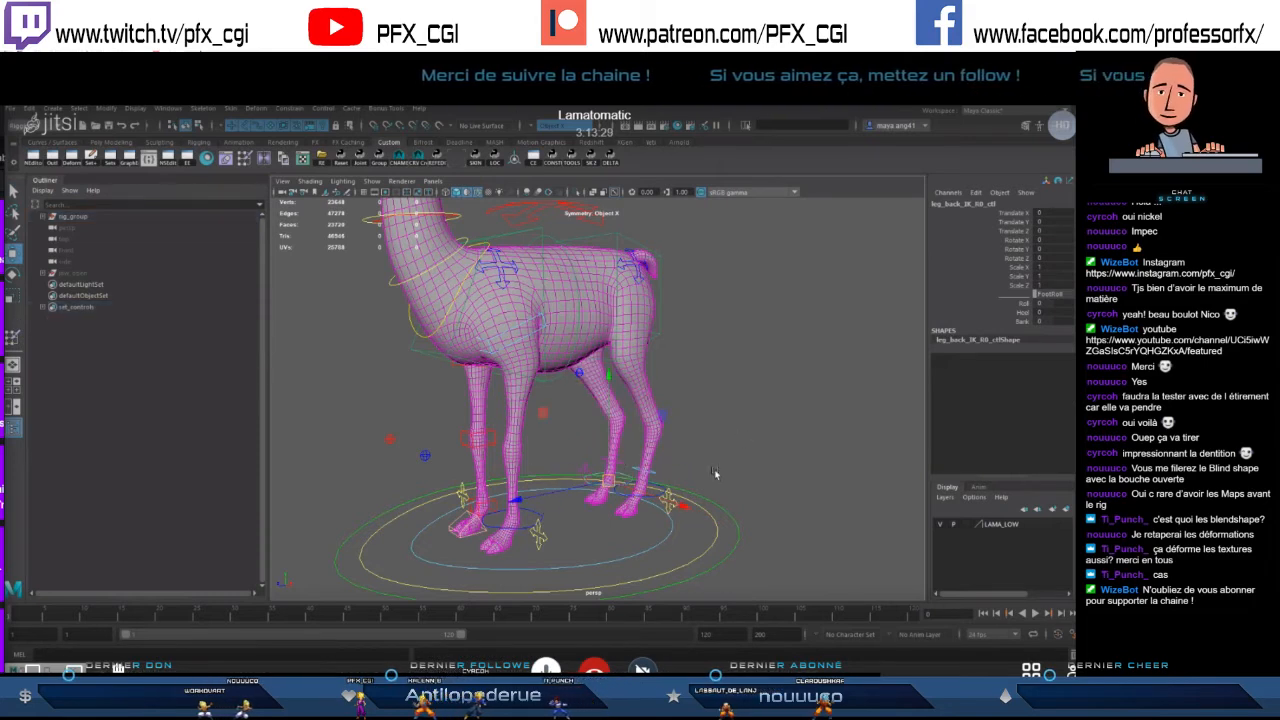
# - Test-move the left front IK foot control and undo the move
pyautogui.scroll(-5, 713, 484)
pyautogui.keyDown('alt'); pyautogui.moveTo(711, 486); pyautogui.dragTo(545, 485); pyautogui.keyUp('alt')
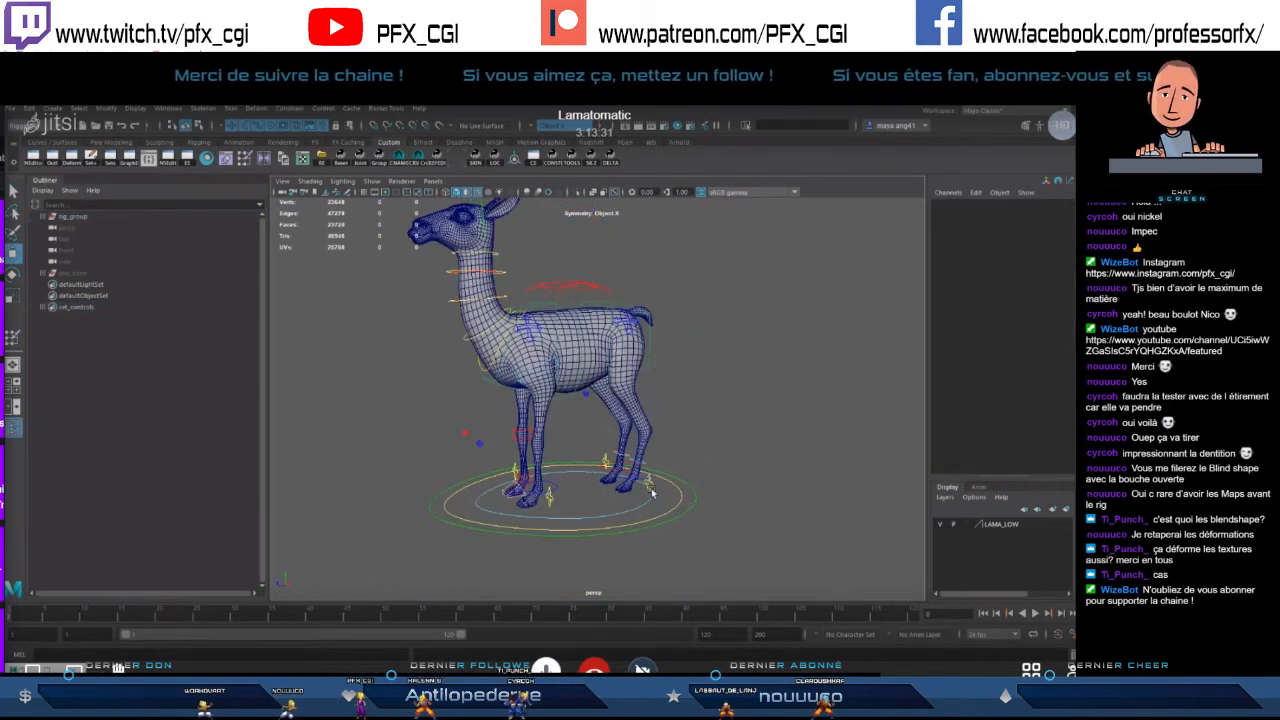
pyautogui.click(543, 481)
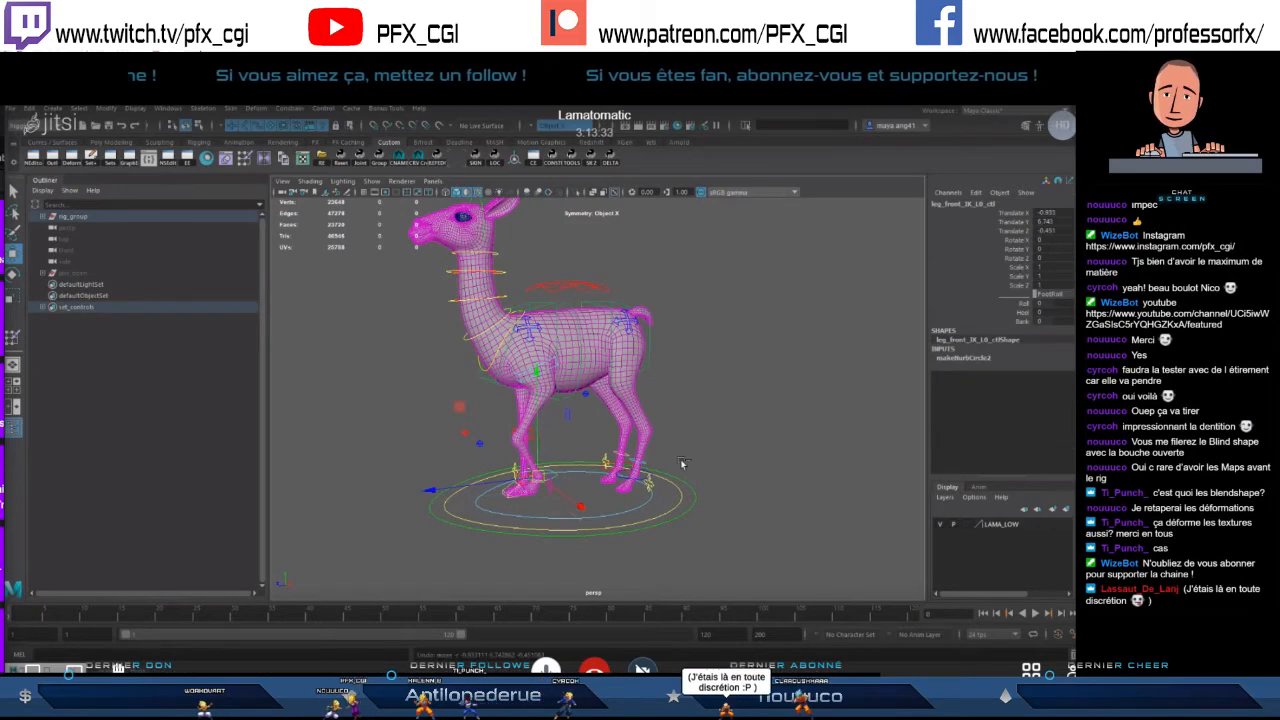
pyautogui.click(545, 497)
pyautogui.keyDown('alt'); pyautogui.moveTo(542, 497); pyautogui.dragTo(584, 503); pyautogui.keyUp('alt')
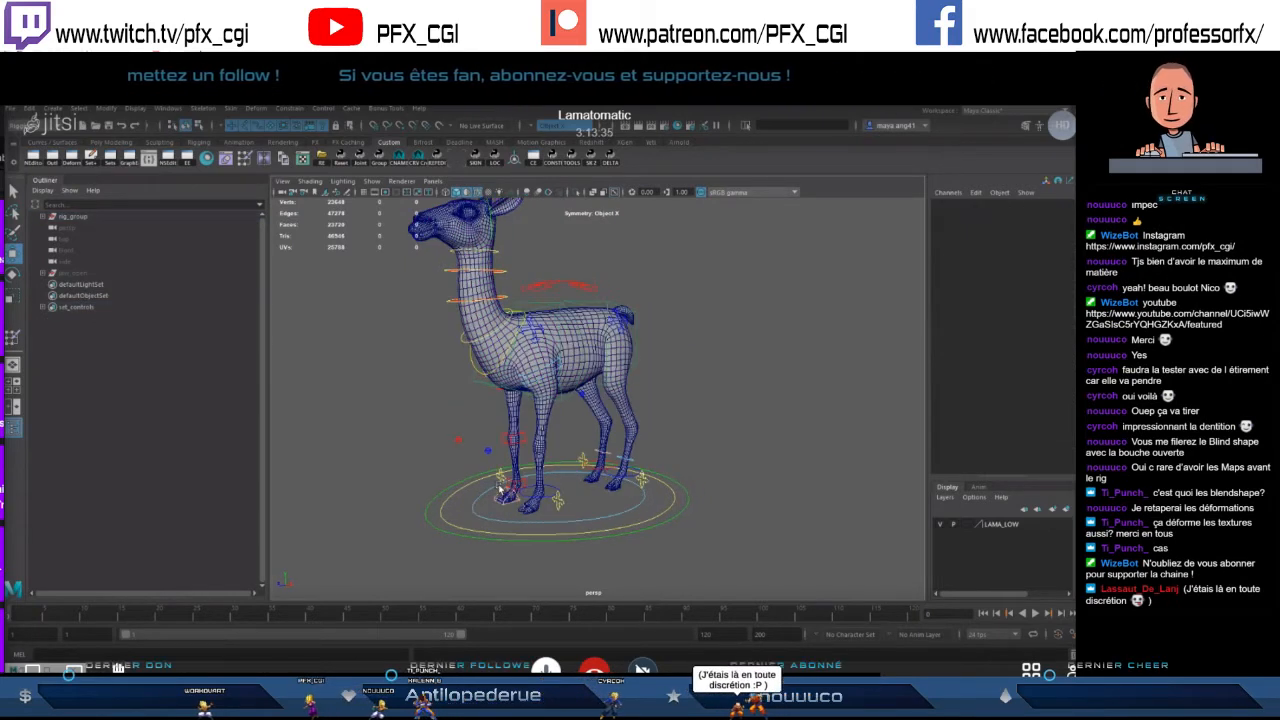
# - Set the right front leg to IK through its info control and select its IK foot control
pyautogui.click(501, 478)
pyautogui.click(1001, 213)
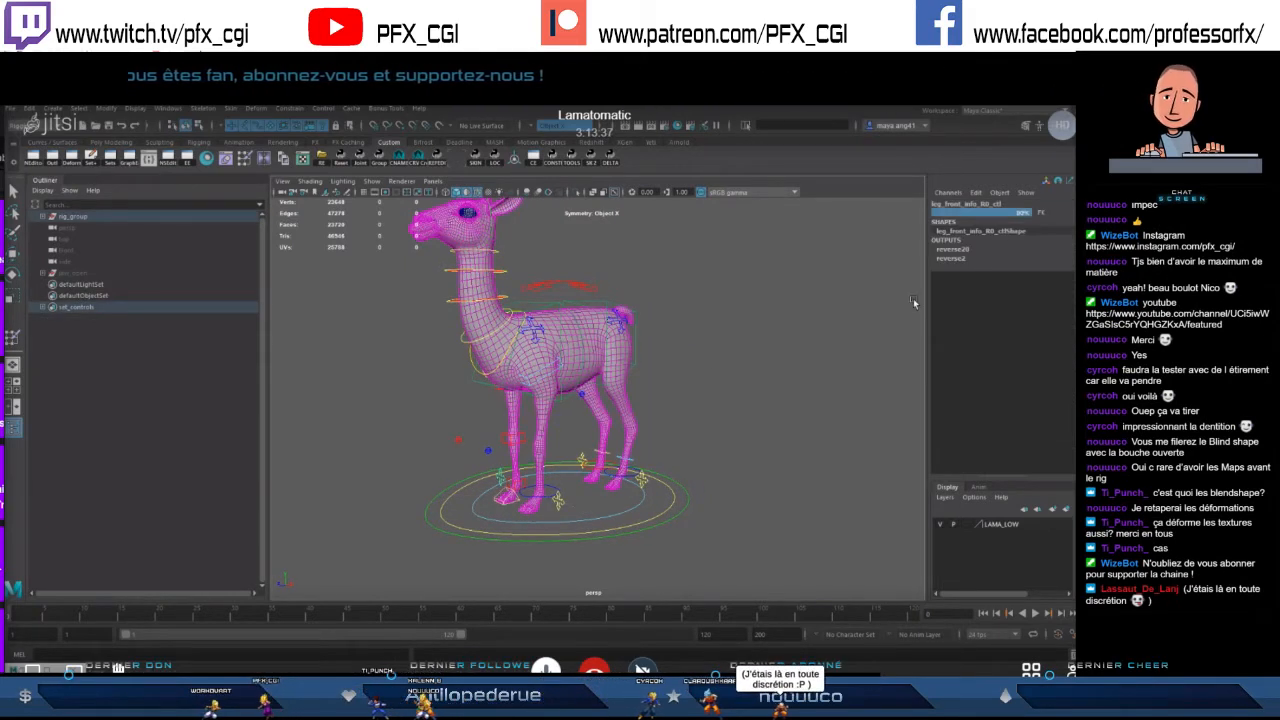
pyautogui.keyDown('alt'); pyautogui.moveTo(708, 410); pyautogui.dragTo(716, 418, button='right'); pyautogui.keyUp('alt')
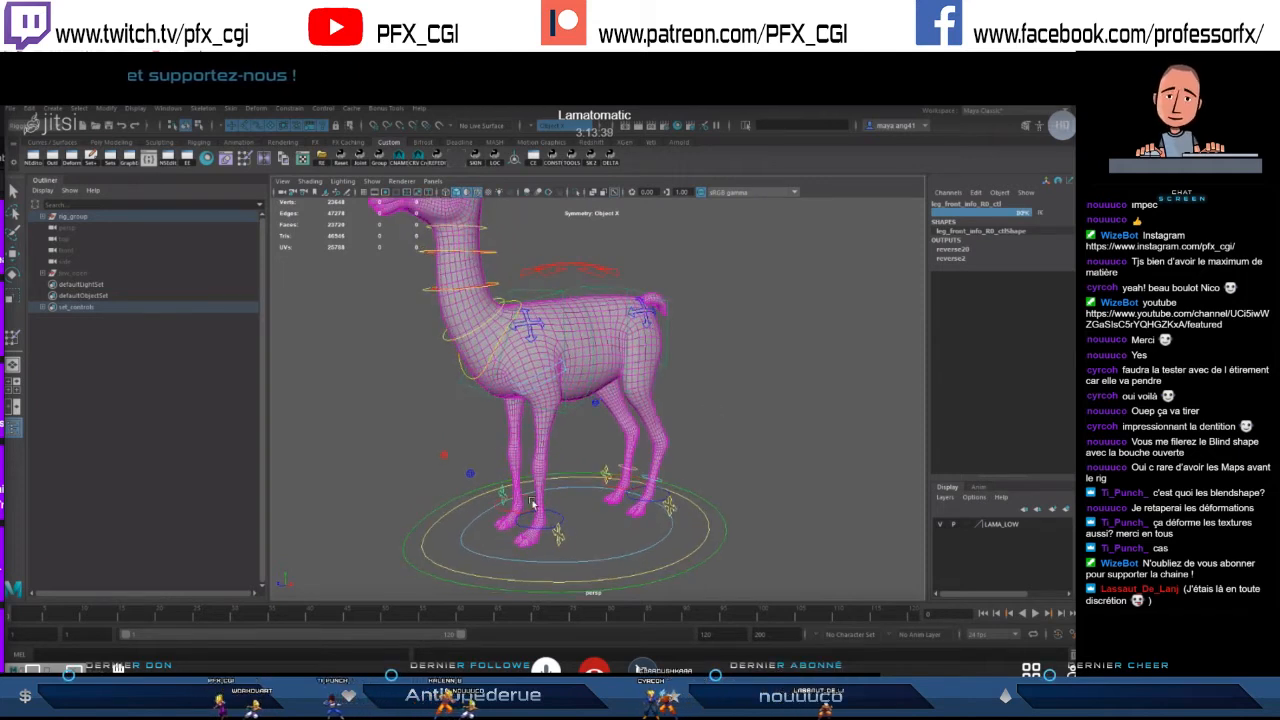
pyautogui.click(507, 524)
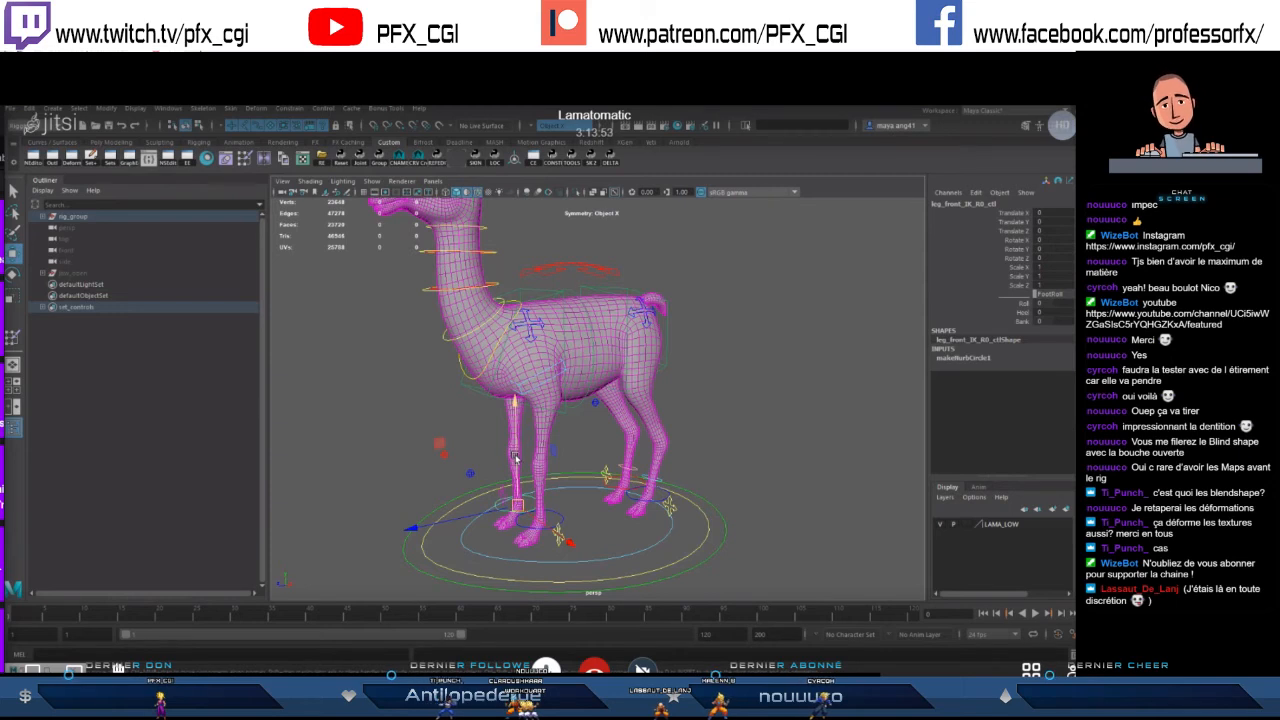
# - Test-move the body control to check how the legs respond, undoing the move
pyautogui.click(598, 275)
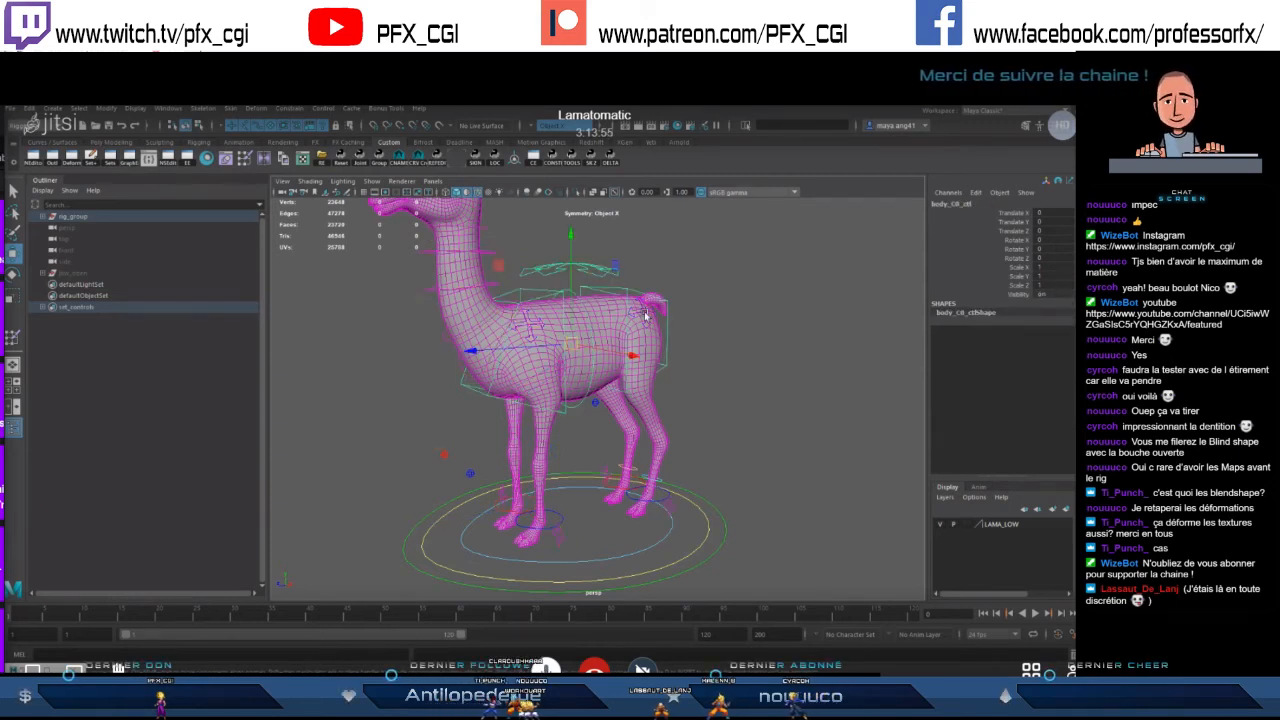
pyautogui.scroll(-3, 645, 340)
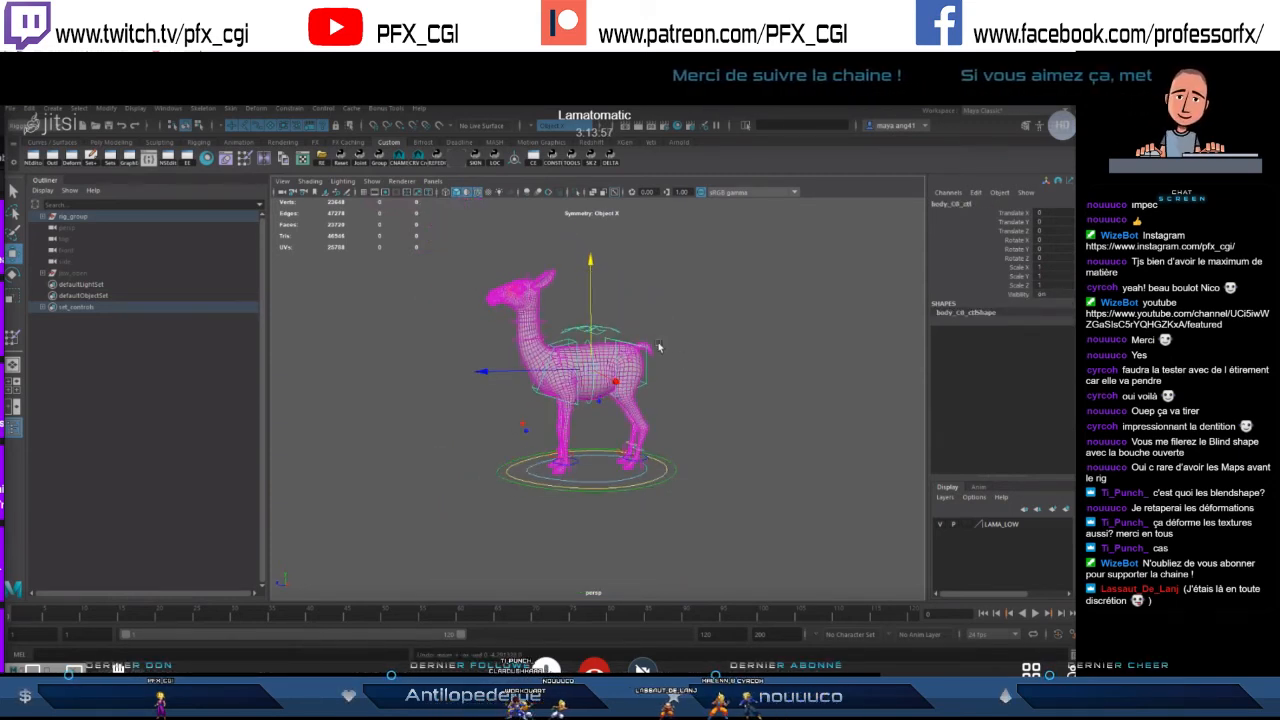
pyautogui.keyDown('alt'); pyautogui.moveTo(694, 400); pyautogui.dragTo(687, 397); pyautogui.keyUp('alt')
pyautogui.scroll(3, 687, 397)
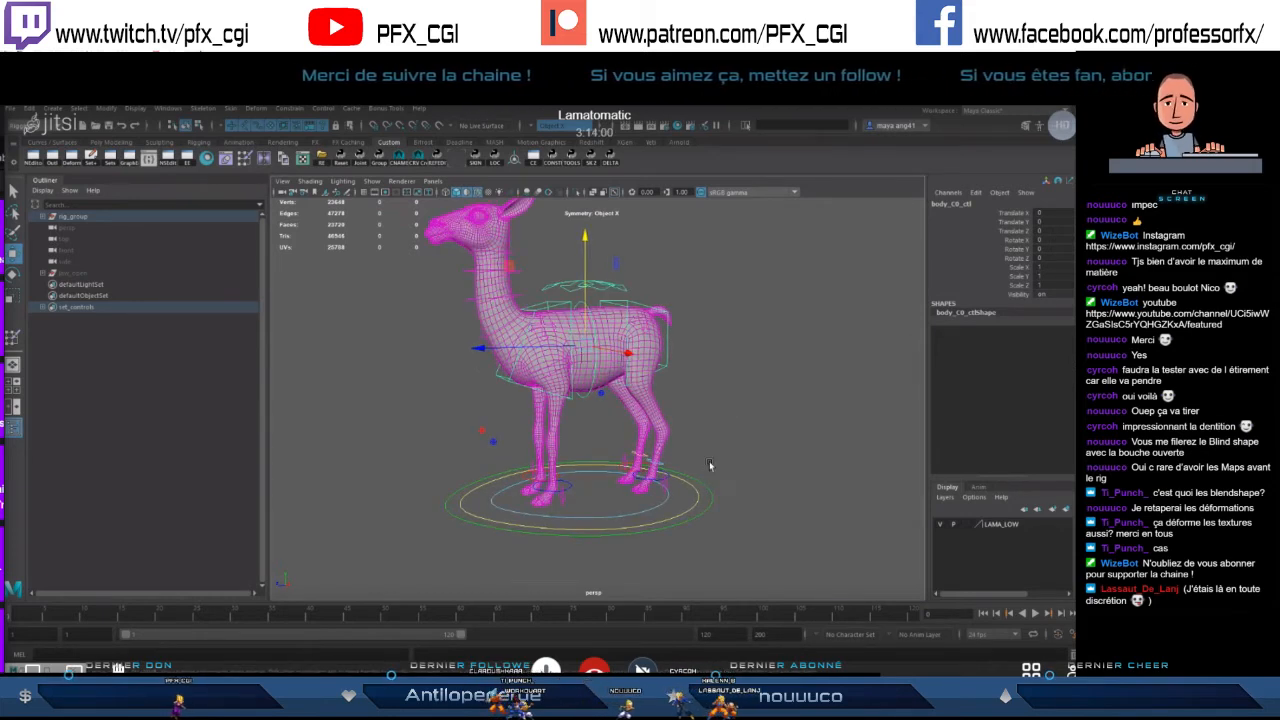
# - Test-move the left back IK foot control up and backward, undo the move, and deselect the control
pyautogui.click(666, 477)
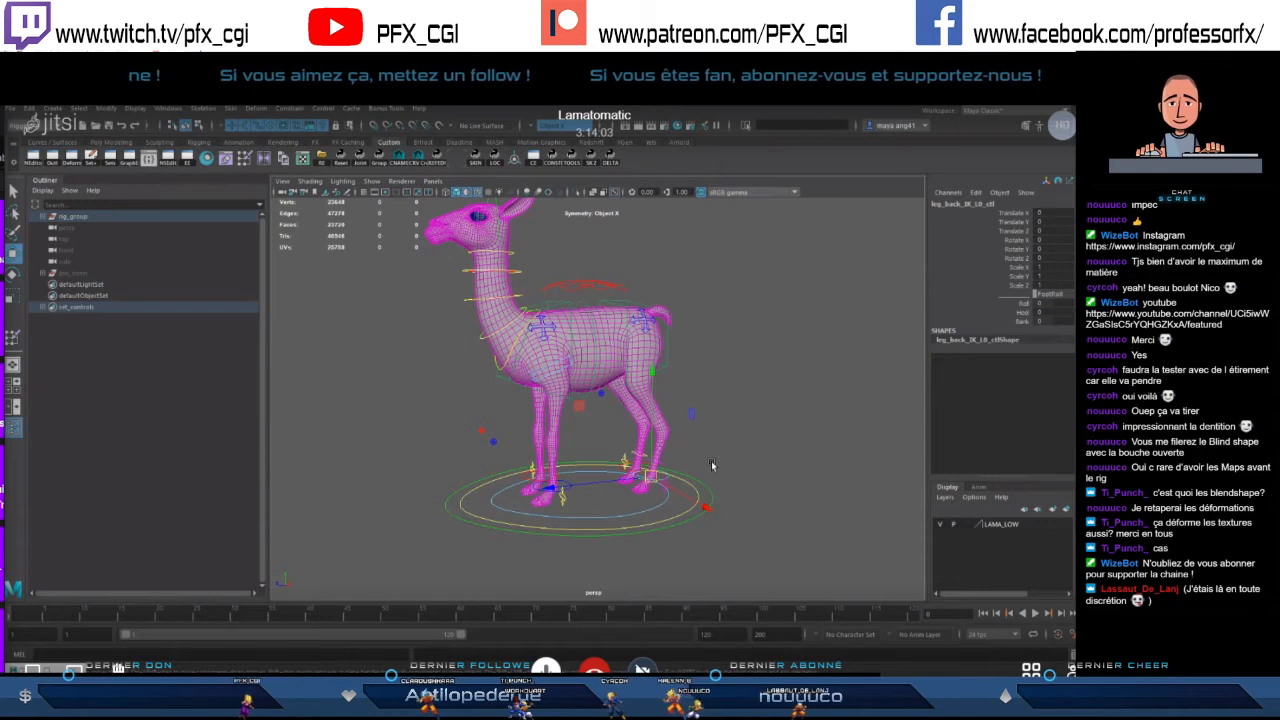
pyautogui.keyDown('alt'); pyautogui.moveTo(715, 462); pyautogui.dragTo(717, 459); pyautogui.keyUp('alt')
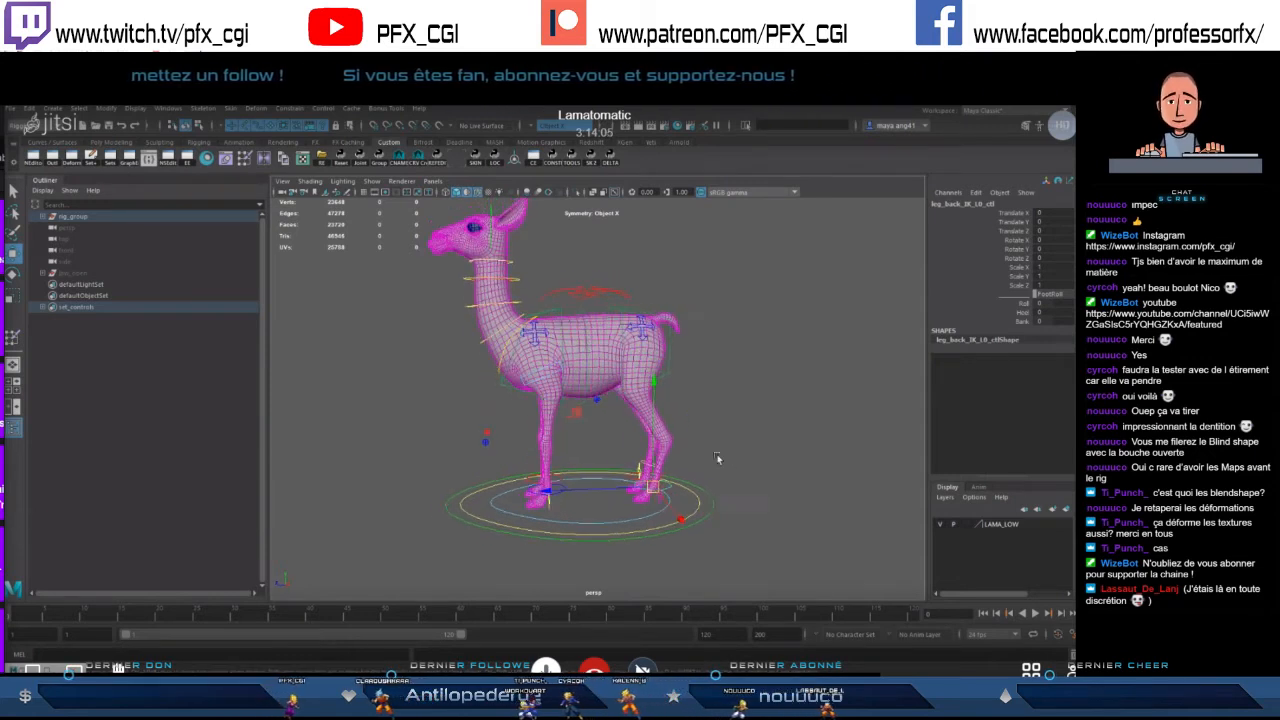
pyautogui.moveTo(576, 417); pyautogui.dragTo(600, 385)
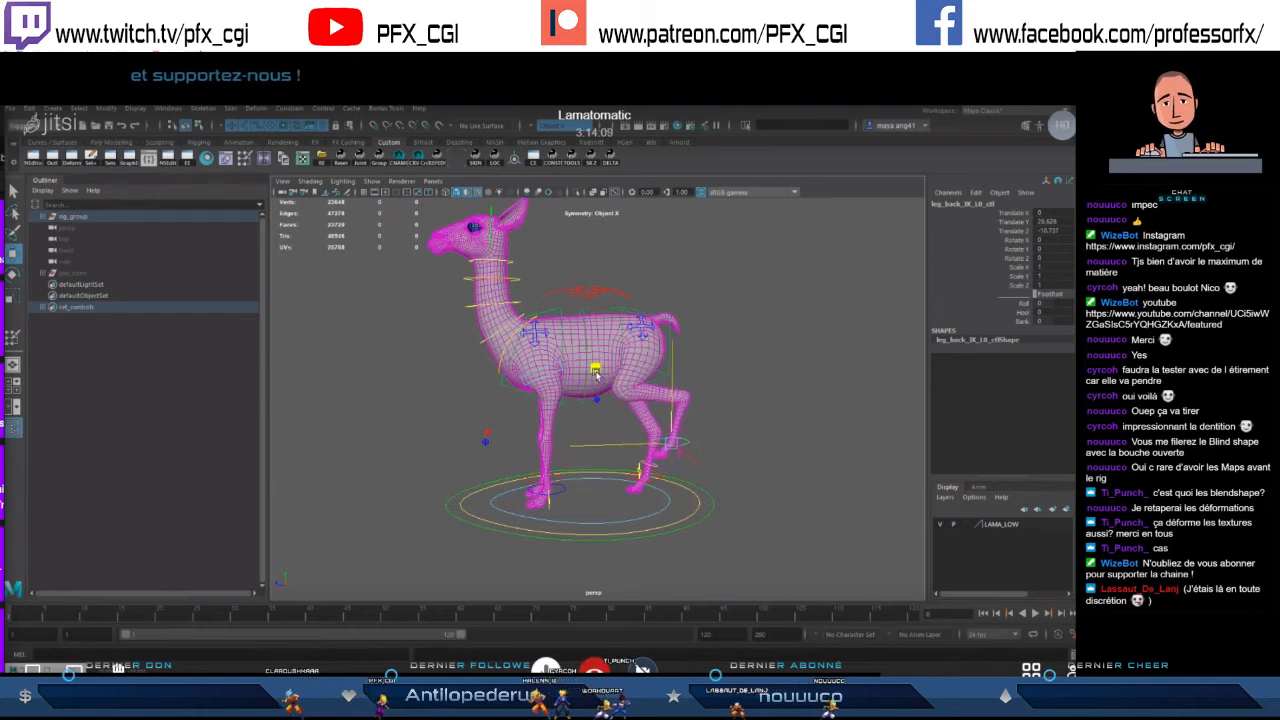
pyautogui.hotkey('ctrl', 'z')
pyautogui.keyDown('alt'); pyautogui.moveTo(731, 434); pyautogui.dragTo(712, 436); pyautogui.keyUp('alt')
pyautogui.keyDown('alt'); pyautogui.moveTo(712, 436); pyautogui.dragTo(733, 443, button='right'); pyautogui.keyUp('alt')
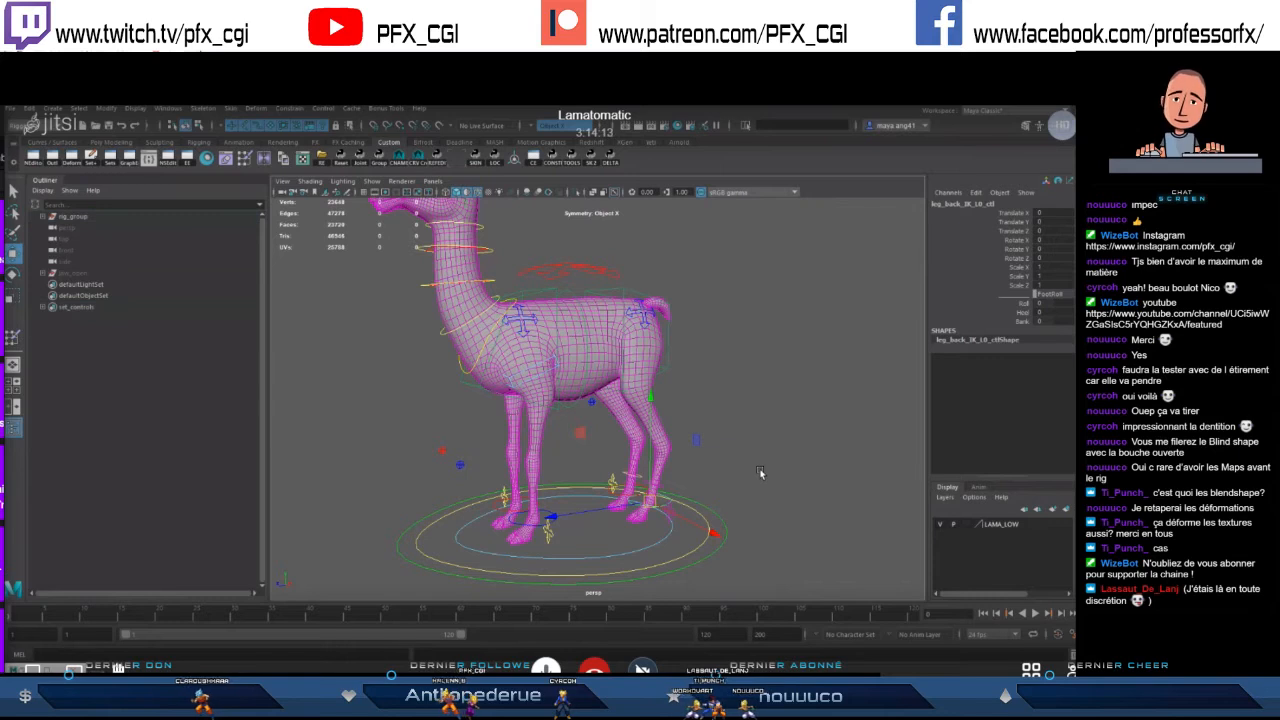
pyautogui.click(760, 472)
pyautogui.keyDown('alt'); pyautogui.moveTo(760, 472); pyautogui.dragTo(736, 476, button='right'); pyautogui.keyUp('alt')
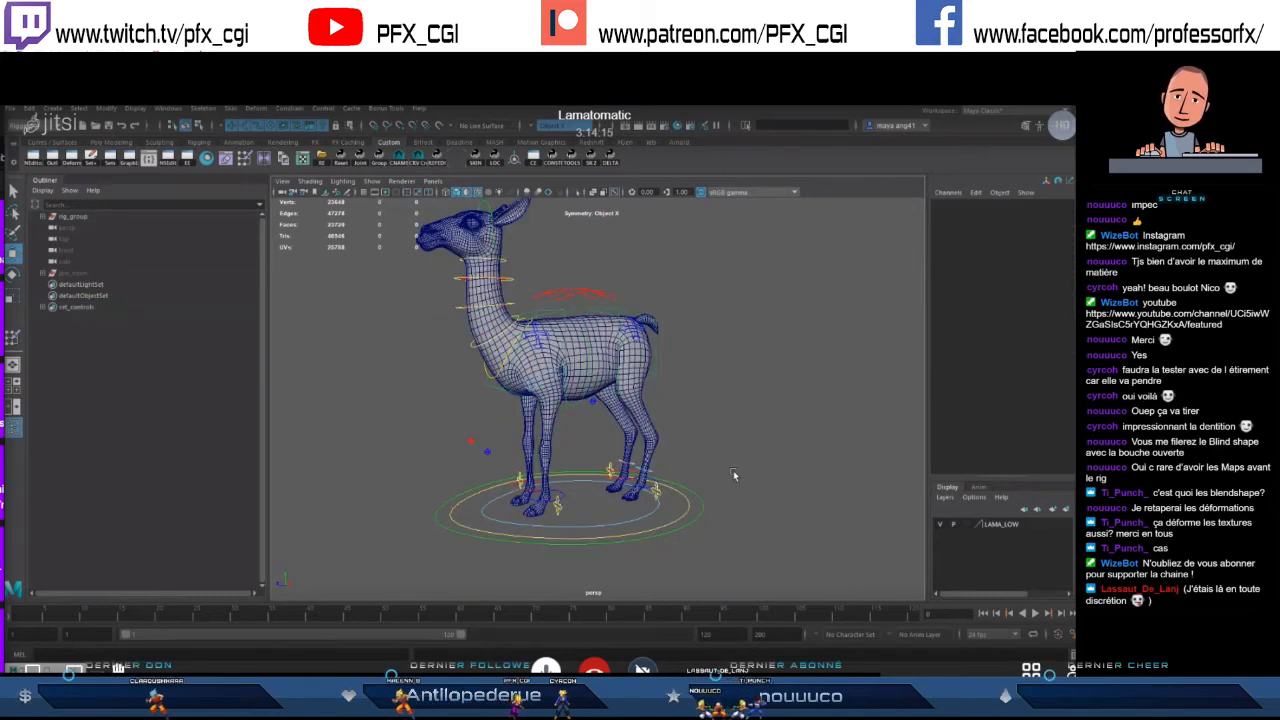
# - Reselect the left back IK foot control and repeat the test move in a closer side view, undoing it
pyautogui.hotkey('ctrl', 'z')
pyautogui.hotkey('ctrl', 'z')
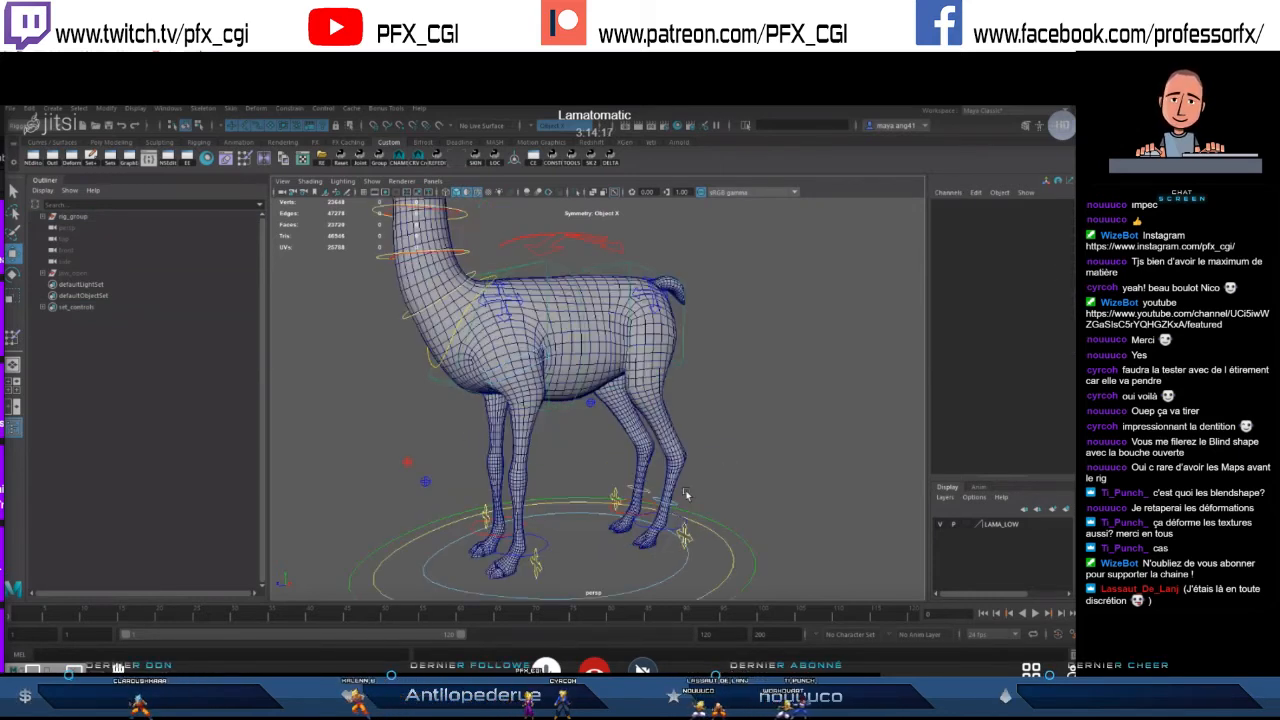
pyautogui.keyDown('alt'); pyautogui.moveTo(722, 513); pyautogui.dragTo(688, 467); pyautogui.keyUp('alt')
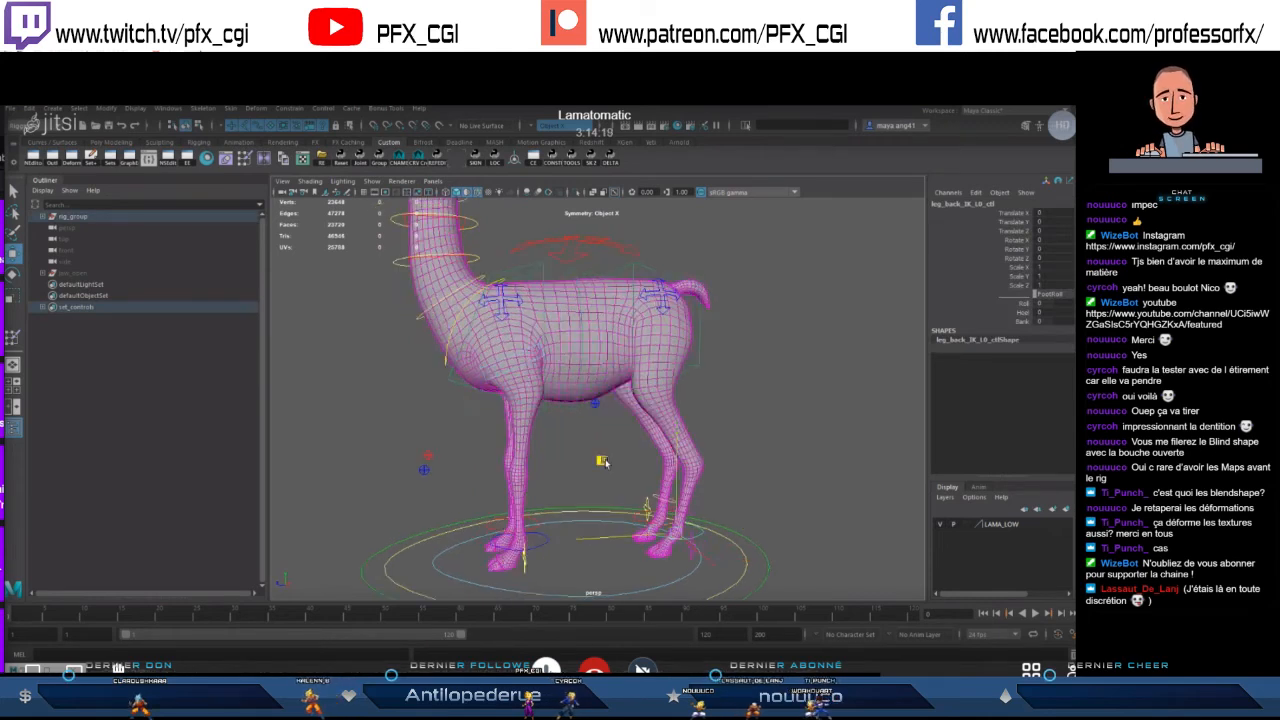
pyautogui.moveTo(601, 461); pyautogui.dragTo(639, 439, button='middle')
pyautogui.hotkey('ctrl', 'z')
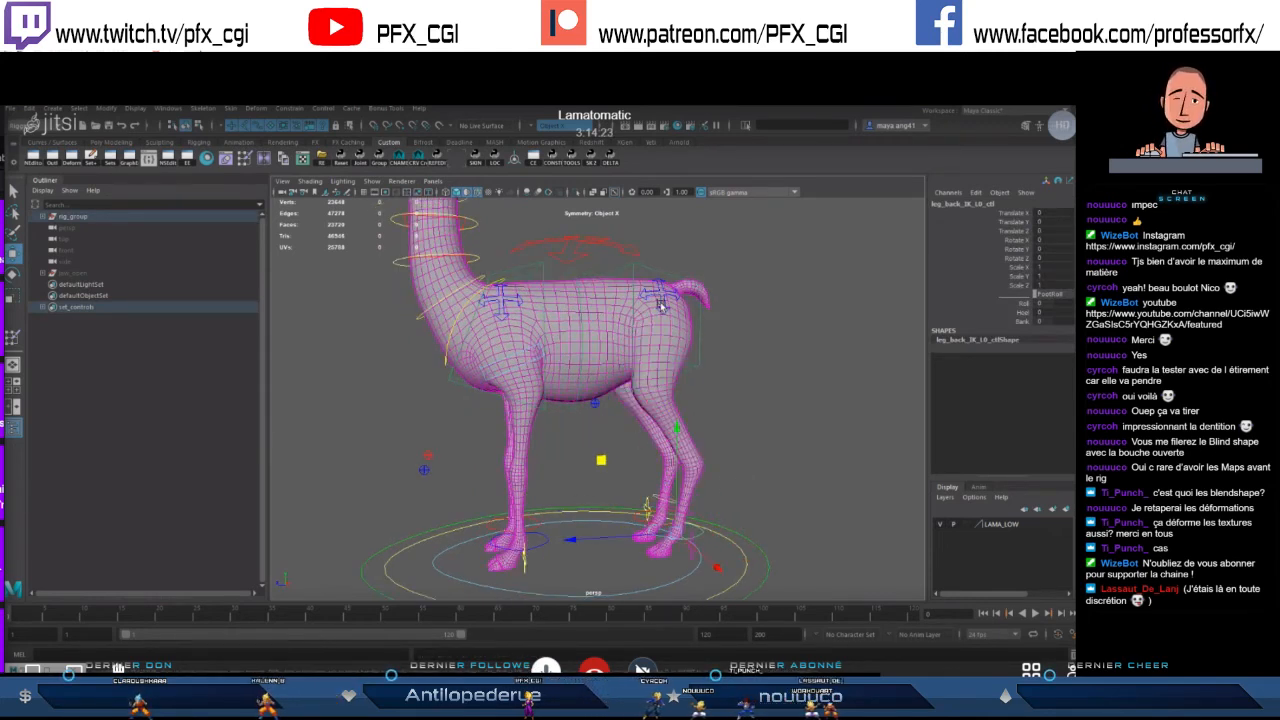
# - Test the left back hip FK control by rotating it, undo the rotation, and clear the selection
pyautogui.click(686, 348)
pyautogui.moveTo(686, 343)
pyautogui.mouseDown()
pyautogui.moveTo(692, 327)
pyautogui.moveTo(700, 363)
pyautogui.mouseUp()
pyautogui.hotkey('ctrl', 'z')
pyautogui.press('w')
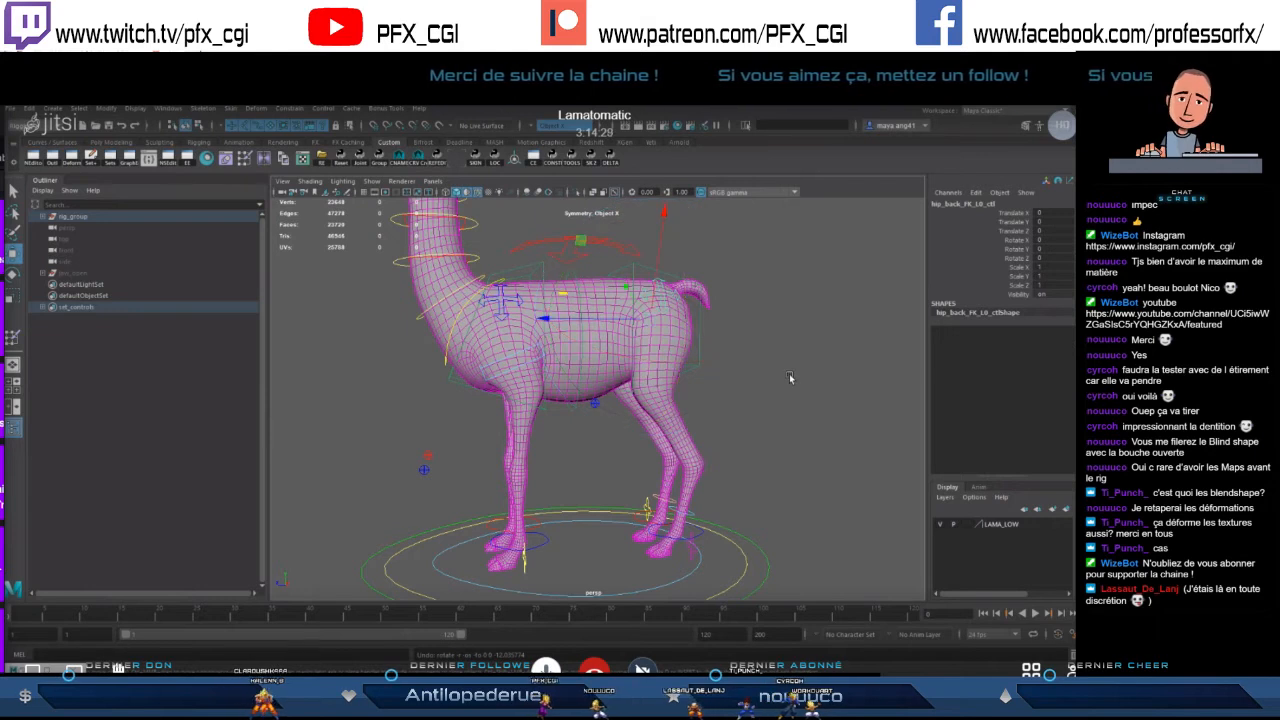
pyautogui.click(790, 374)
# - Switch all four legs to FK through their front and back info controls
pyautogui.scroll(-5, 782, 390)
pyautogui.keyDown('alt'); pyautogui.moveTo(780, 394); pyautogui.dragTo(746, 446); pyautogui.keyUp('alt')
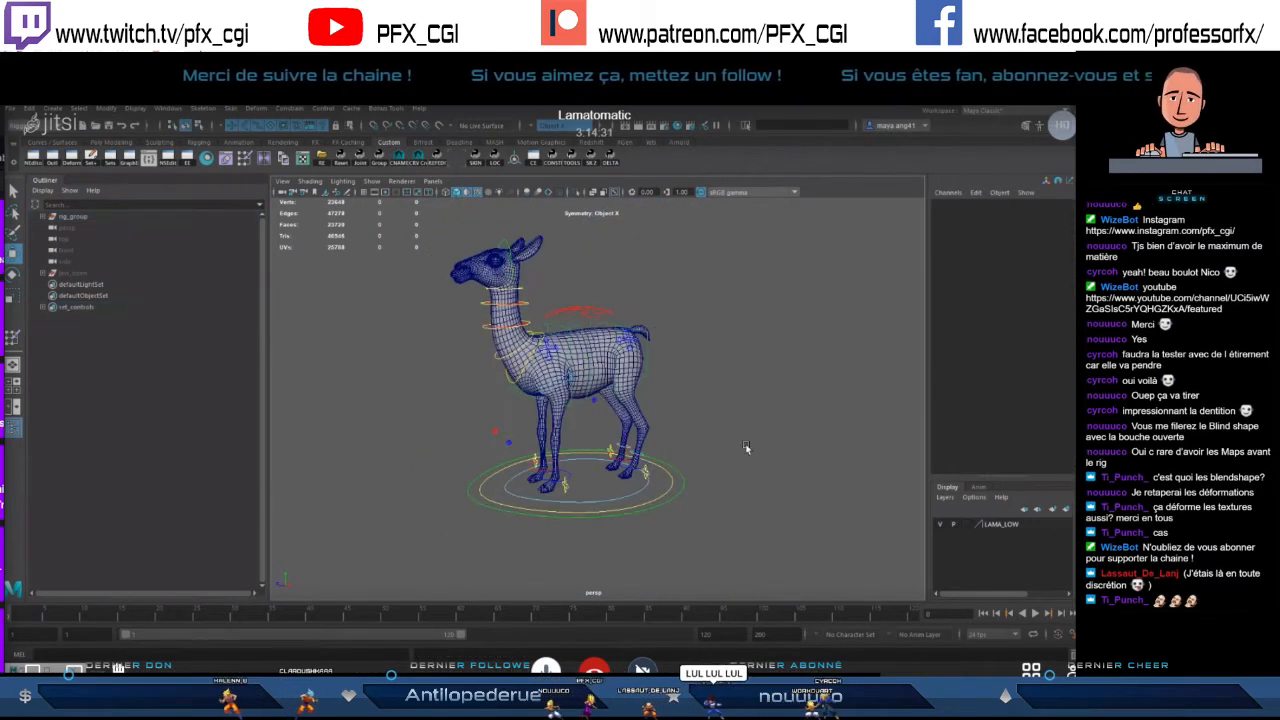
pyautogui.click(646, 472)
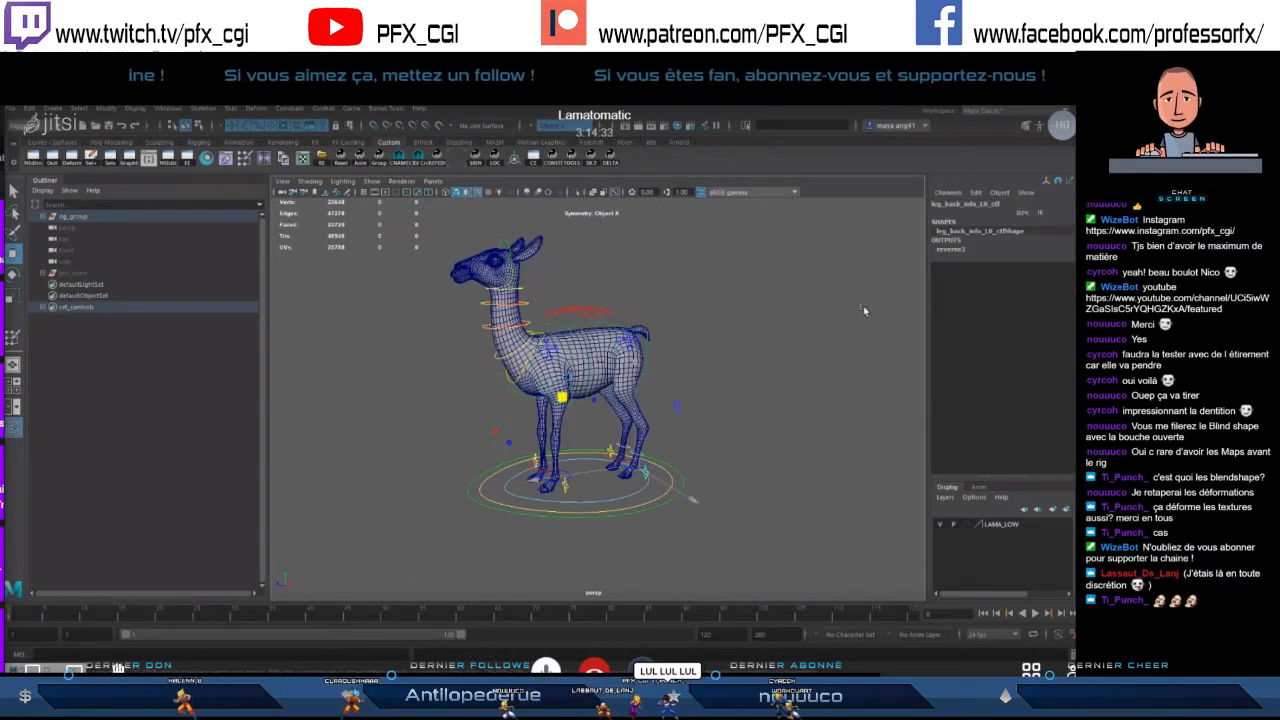
pyautogui.keyDown('alt'); pyautogui.moveTo(757, 400); pyautogui.dragTo(784, 391); pyautogui.keyUp('alt')
pyautogui.click(569, 487)
pyautogui.click(990, 213)
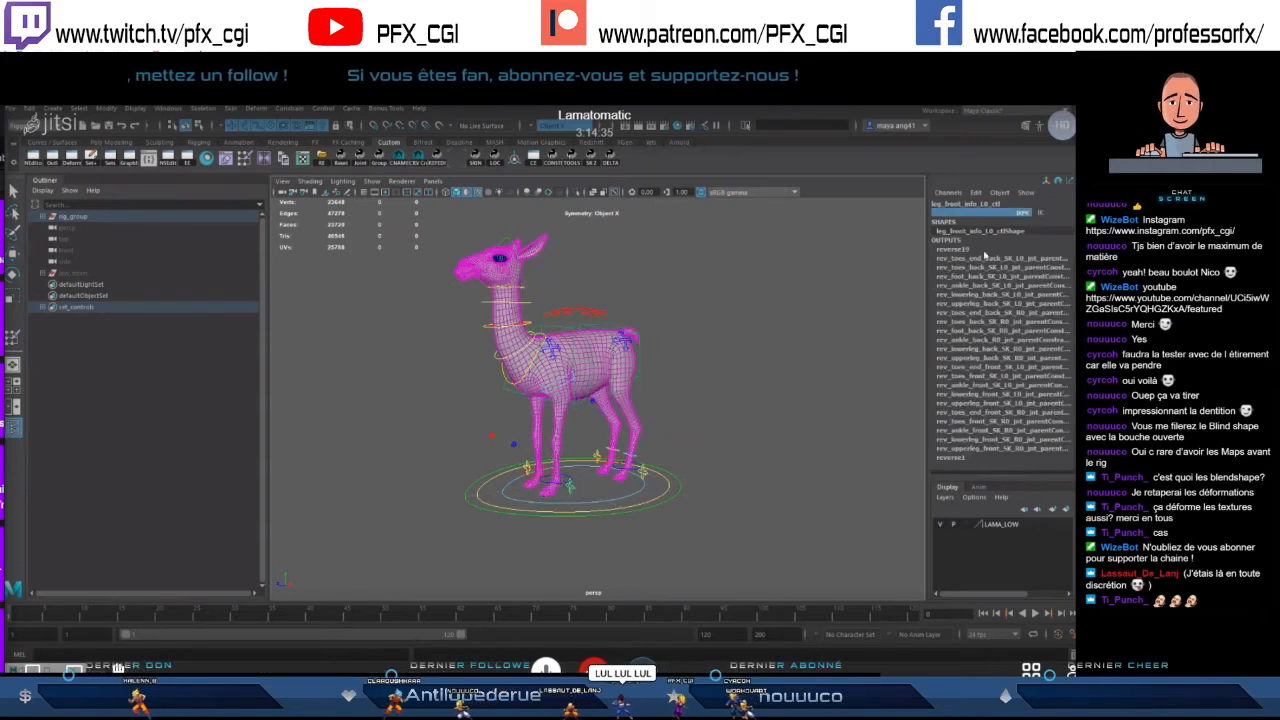
pyautogui.moveTo(645, 378); pyautogui.dragTo(570, 420, button='middle')
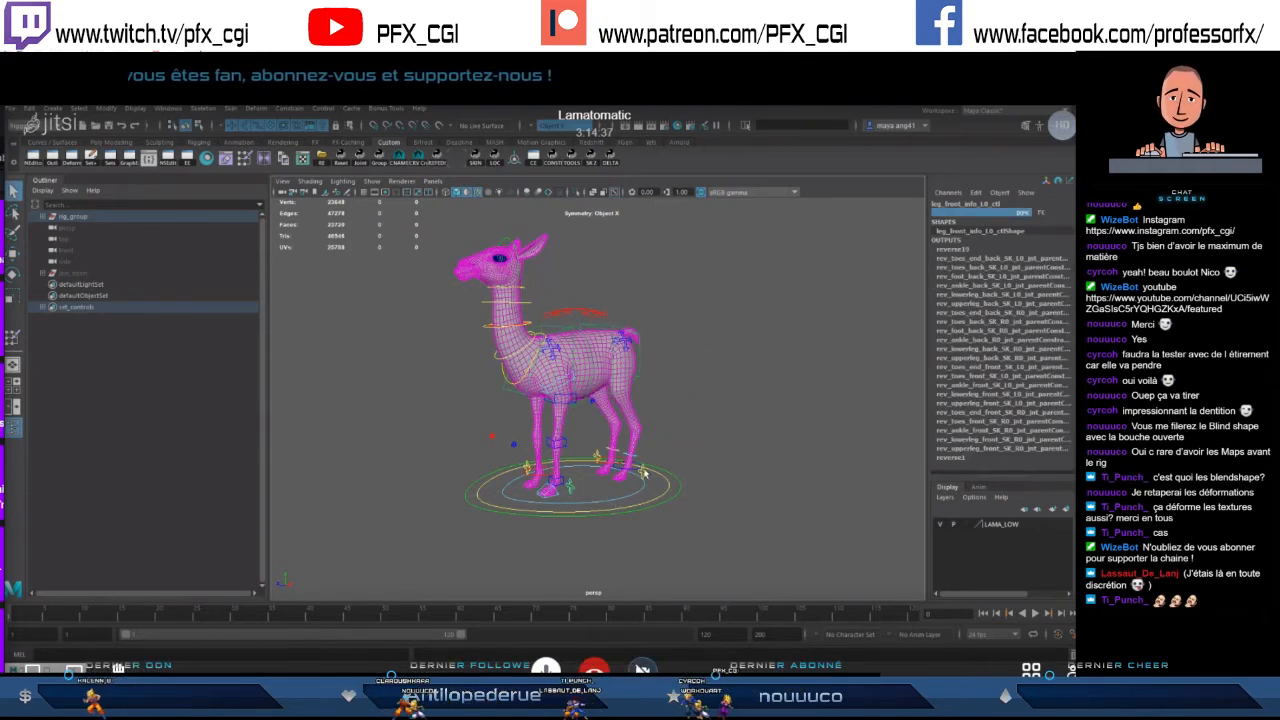
pyautogui.click(597, 457)
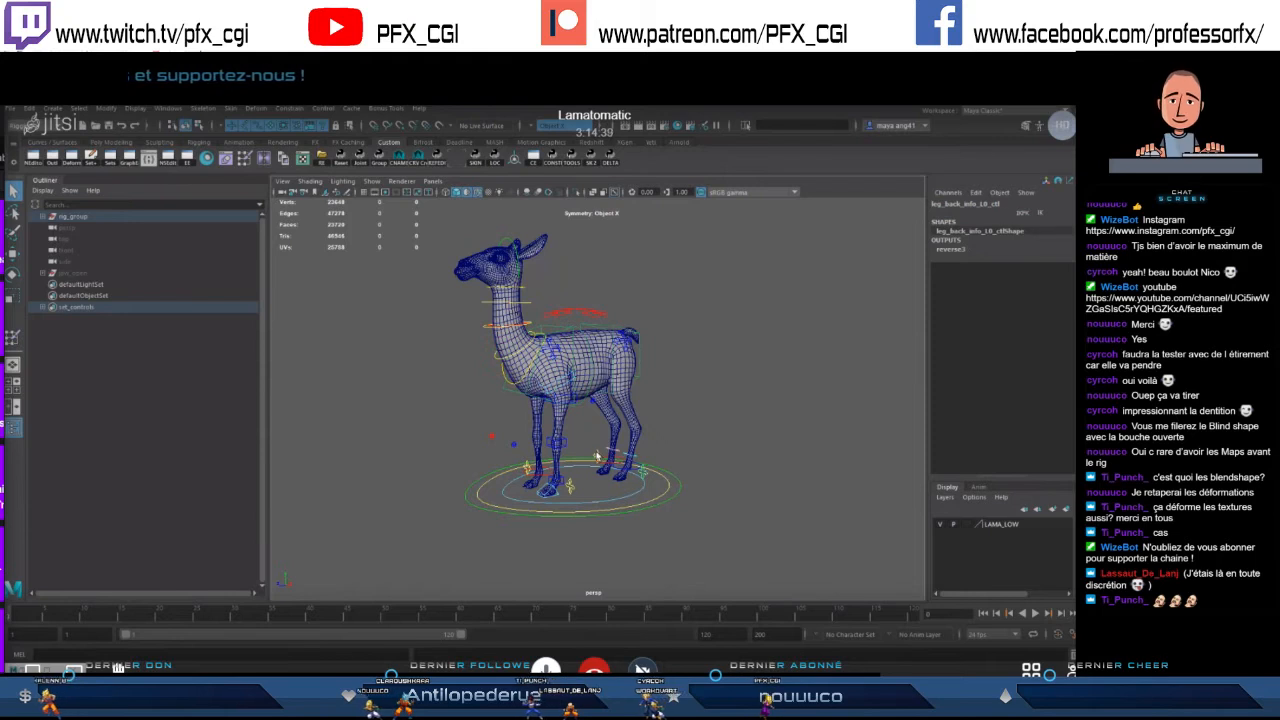
pyautogui.click(527, 466)
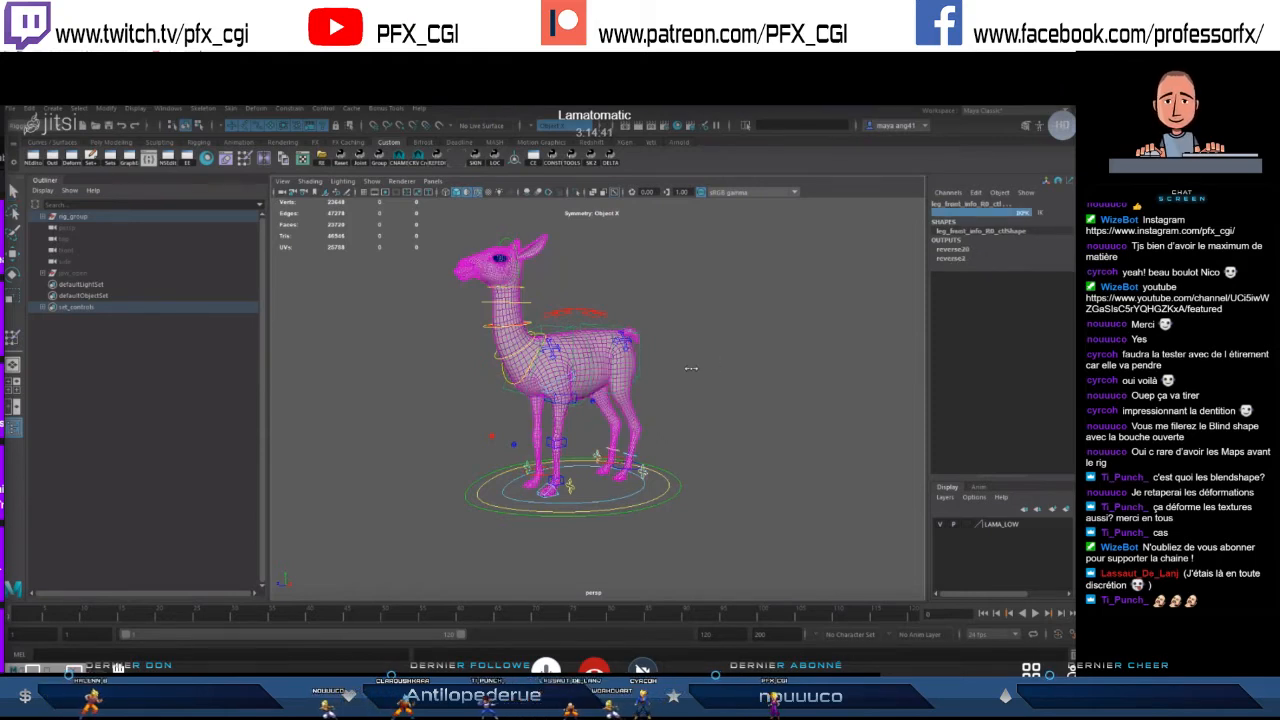
pyautogui.click(587, 419)
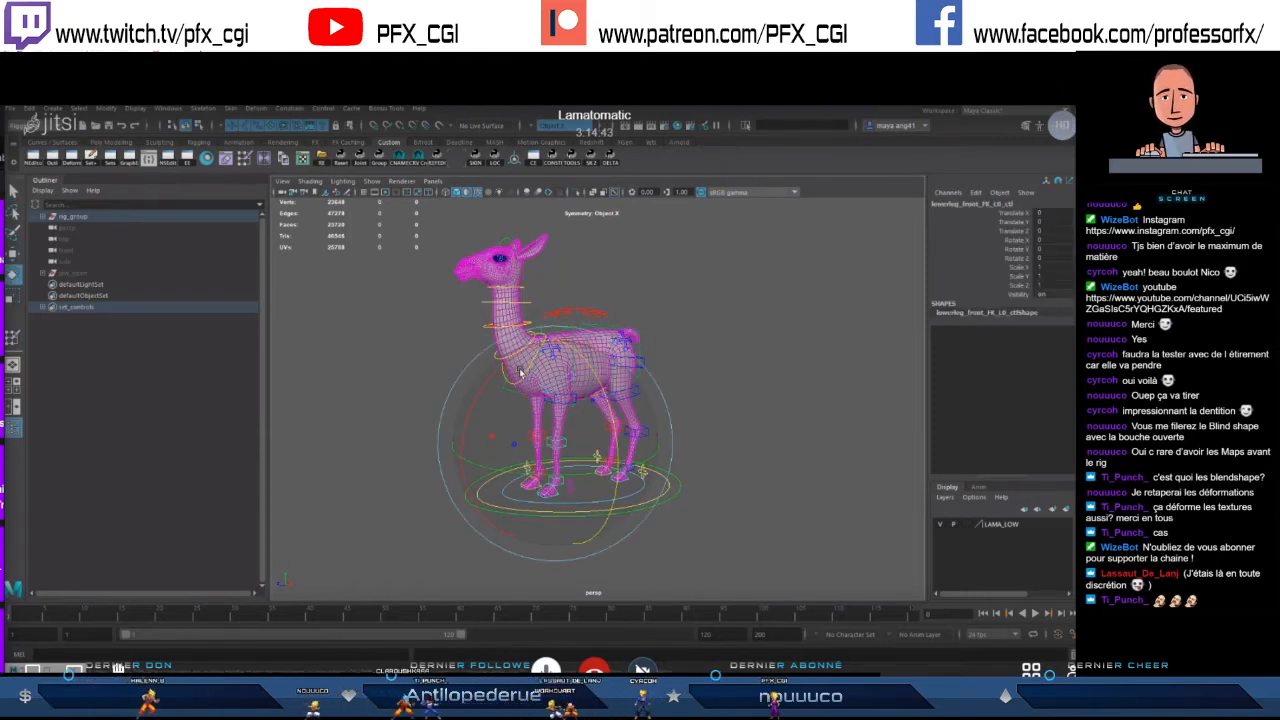
# - Test-rotate the right front lower-leg FK control, undo the rotation, and clear the selection
pyautogui.click(534, 437)
pyautogui.press('e')
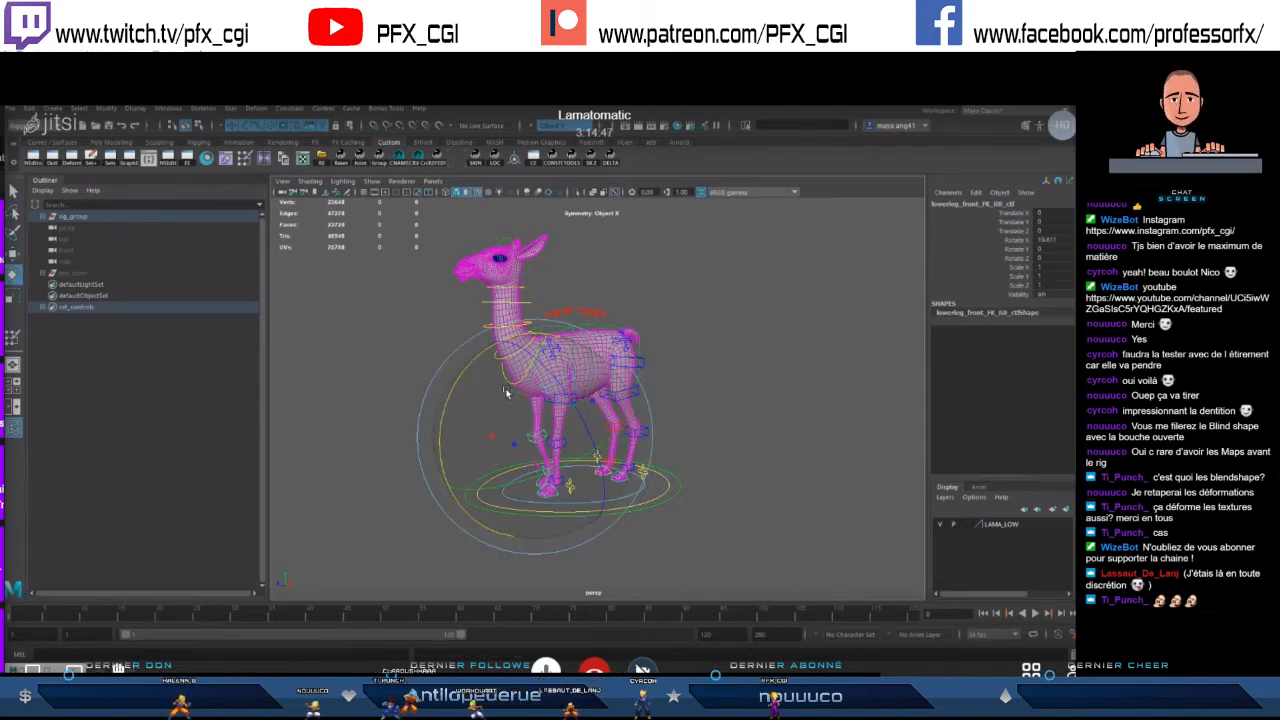
pyautogui.hotkey('ctrl', 'z')
pyautogui.click(768, 397)
pyautogui.click(688, 491)
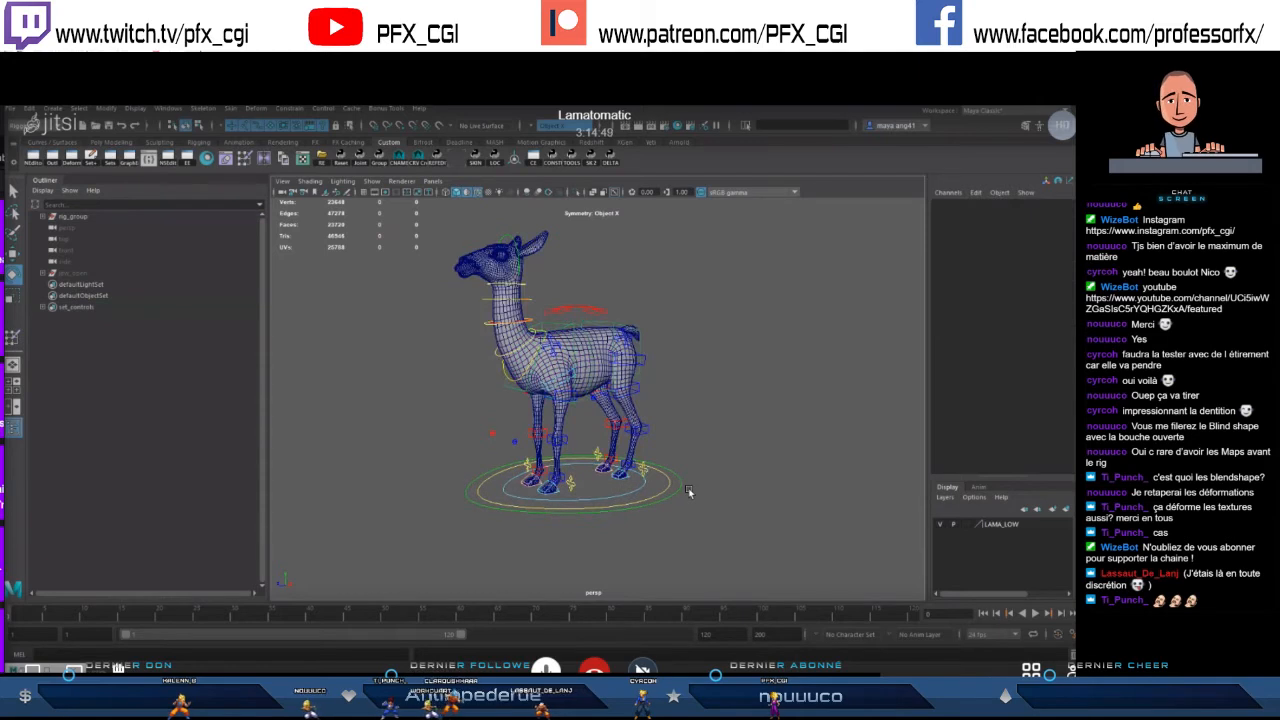
# - Select the left back upper-leg FK control, test-rotate it, and undo the rotation
pyautogui.keyDown('alt'); pyautogui.moveTo(709, 474); pyautogui.dragTo(714, 442); pyautogui.keyUp('alt')
pyautogui.scroll(3, 733, 430)
pyautogui.scroll(2, 735, 457)
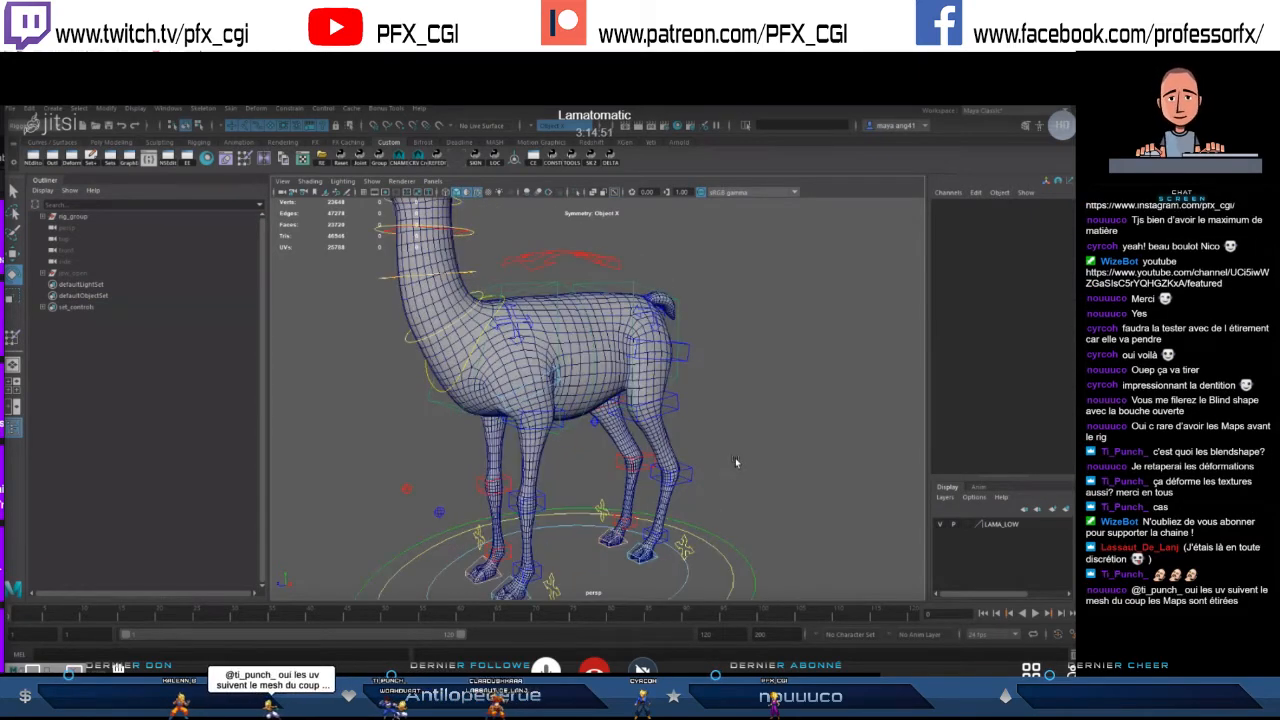
pyautogui.scroll(-3, 739, 457)
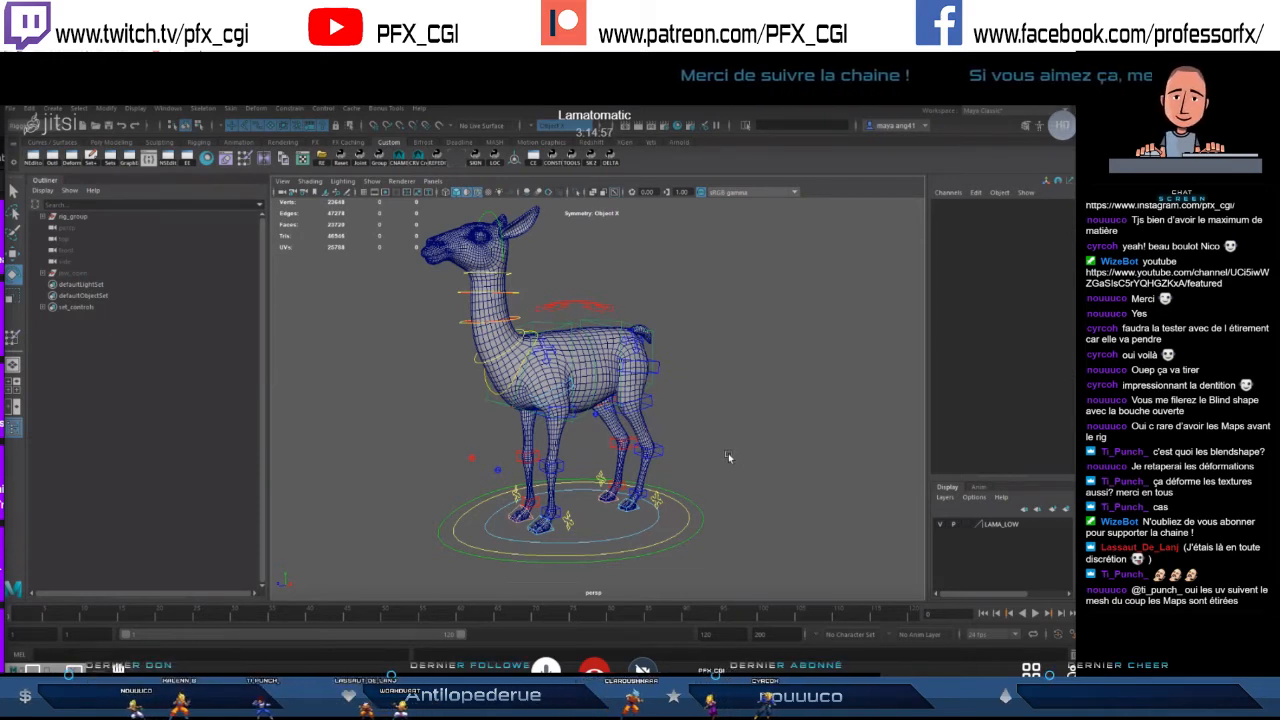
pyautogui.keyDown('alt'); pyautogui.moveTo(714, 469); pyautogui.dragTo(554, 291); pyautogui.keyUp('alt')
pyautogui.click(647, 335)
pyautogui.keyDown('alt'); pyautogui.moveTo(514, 341); pyautogui.dragTo(682, 351); pyautogui.keyUp('alt')
pyautogui.click(663, 352)
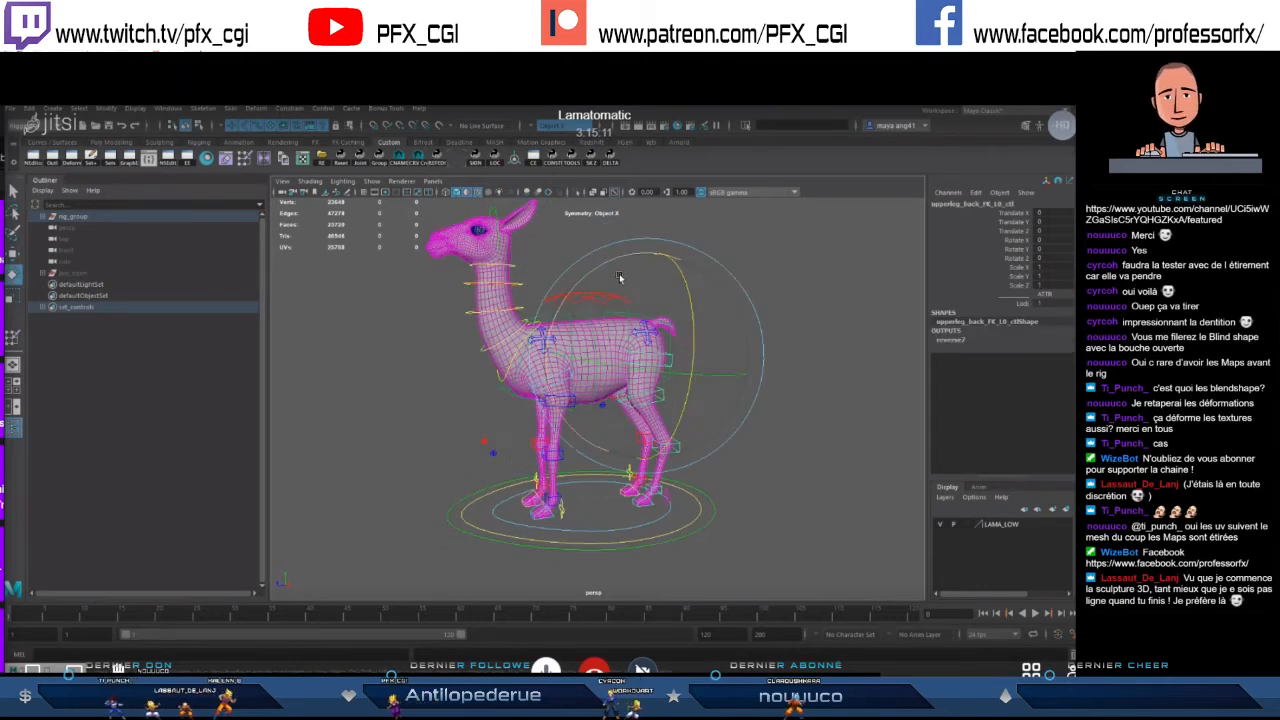
pyautogui.moveTo(690, 300); pyautogui.dragTo(614, 250)
pyautogui.hotkey('ctrl', 'z')
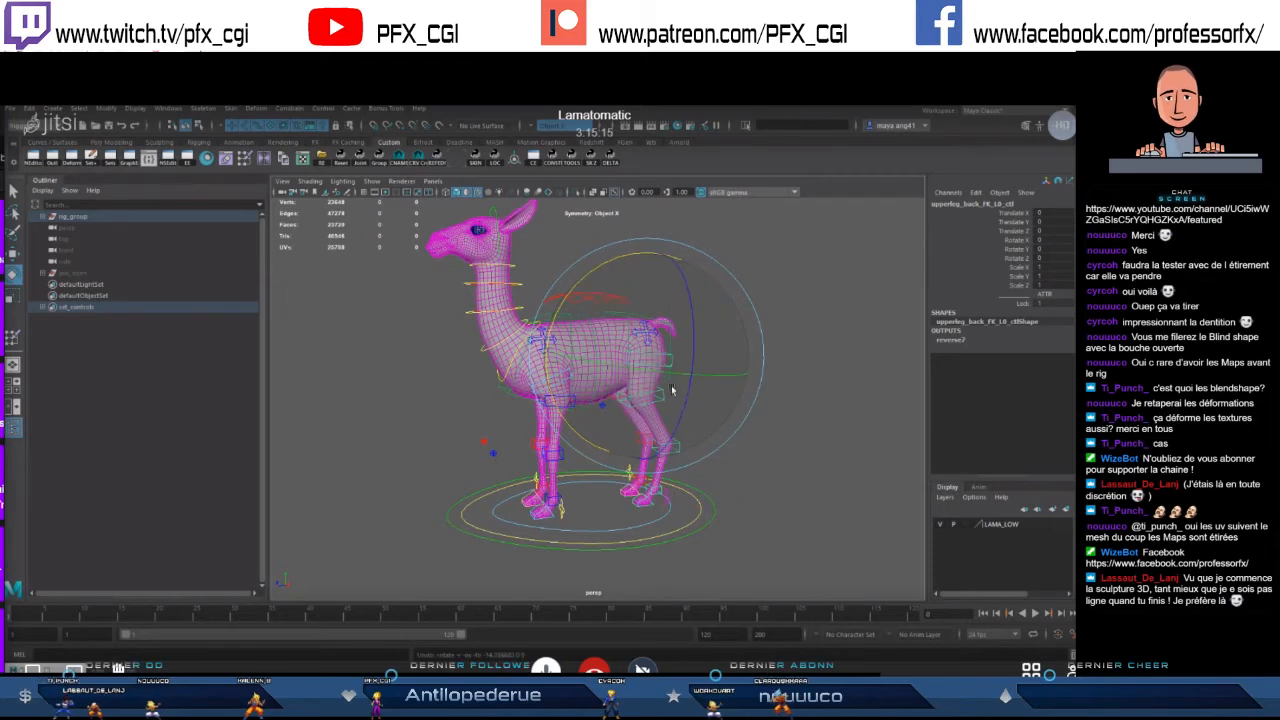
# - Select the left back lower-leg FK control, test-rotate the joint, and undo the rotation
pyautogui.press('q')
pyautogui.click(661, 392)
pyautogui.scroll(4, 677, 386)
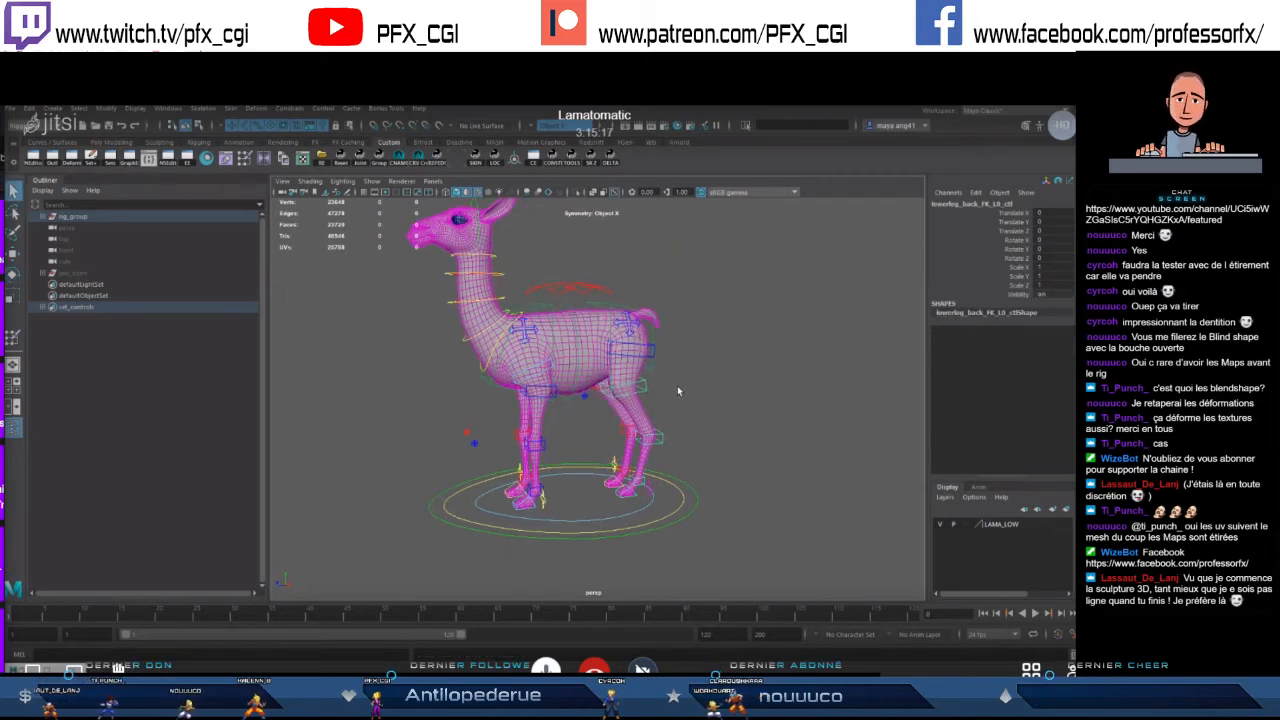
pyautogui.press('e')
pyautogui.moveTo(578, 303); pyautogui.dragTo(542, 380)
pyautogui.hotkey('ctrl', 'z')
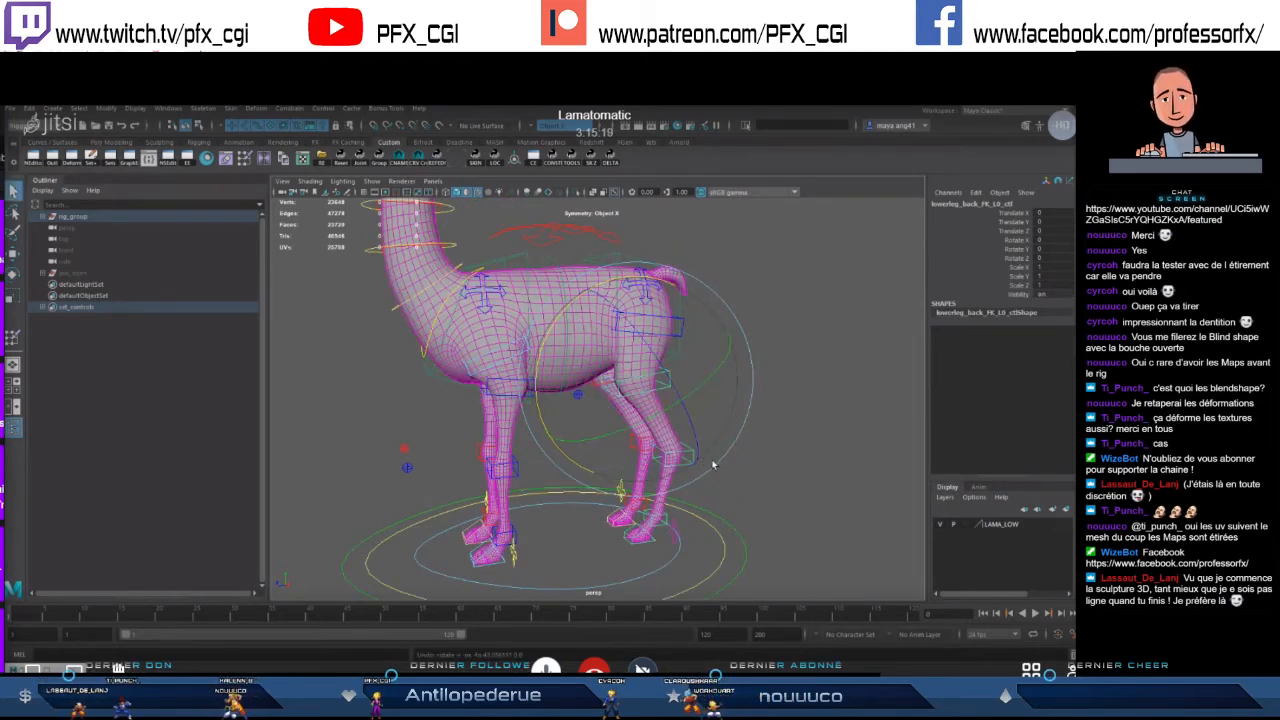
pyautogui.scroll(-2, 540, 470)
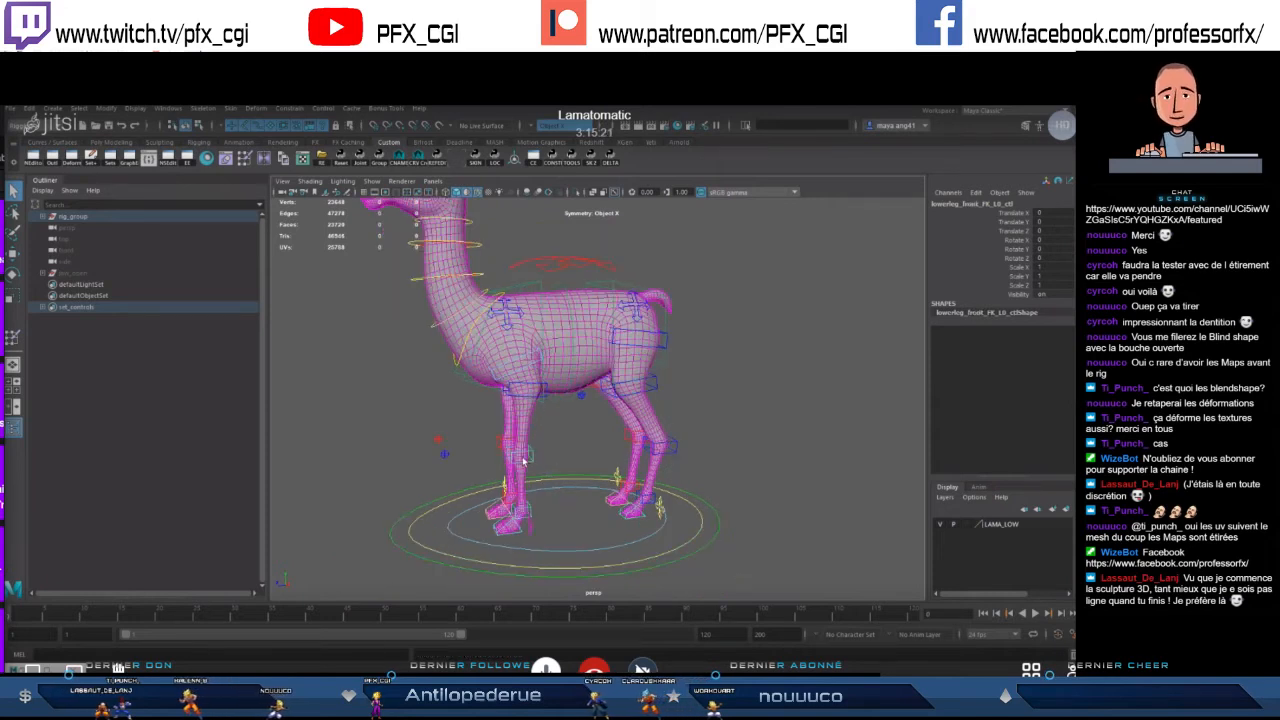
# - Test-rotate the left front lower-leg FK control, undo the rotation, and select the left back ankle FK control
pyautogui.press('e')
pyautogui.moveTo(480, 366); pyautogui.dragTo(540, 402)
pyautogui.hotkey('ctrl', 'z')
pyautogui.press('q')
pyautogui.click(674, 450)
pyautogui.keyDown('alt'); pyautogui.moveTo(653, 507); pyautogui.dragTo(661, 562, button='middle'); pyautogui.keyUp('alt')
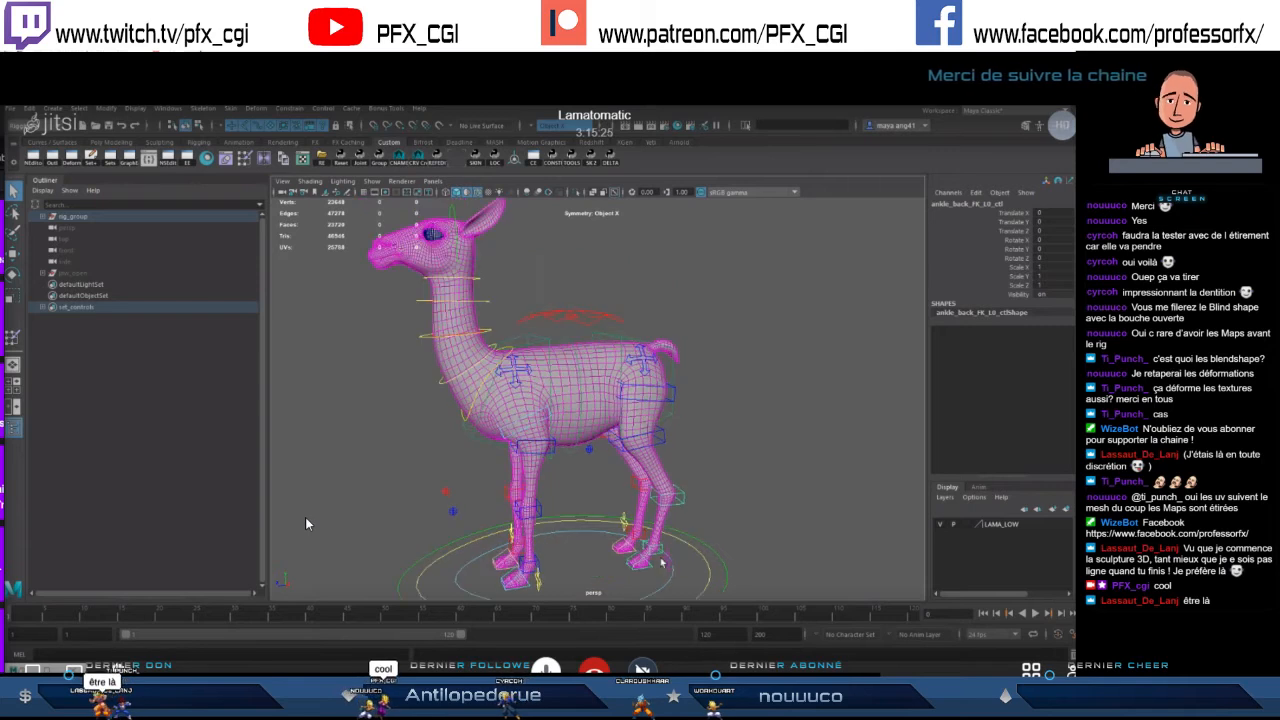
# - Switch all four legs back to IK through their front and back info controls
pyautogui.click(662, 562)
pyautogui.keyDown('shift'); pyautogui.click(624, 521); pyautogui.keyUp('shift')
pyautogui.keyDown('alt'); pyautogui.moveTo(583, 546); pyautogui.dragTo(581, 537); pyautogui.keyUp('alt')
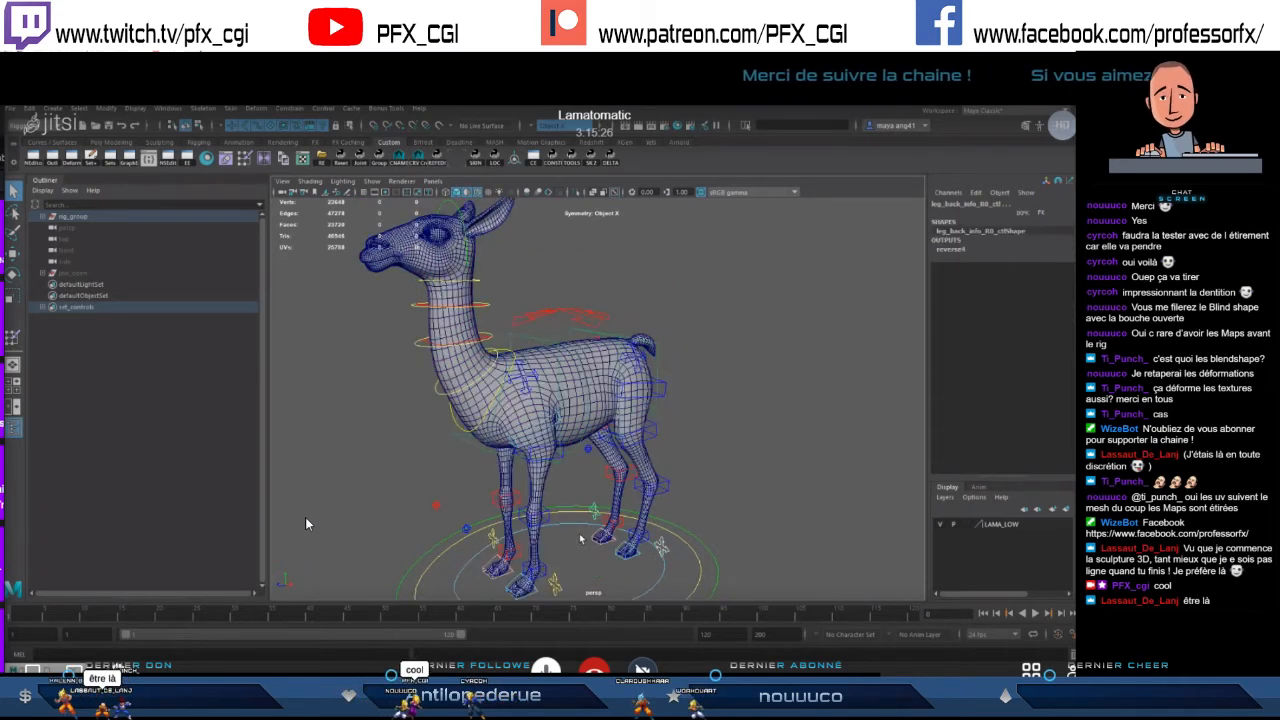
pyautogui.keyDown('shift'); pyautogui.click(496, 540); pyautogui.keyUp('shift')
pyautogui.keyDown('shift'); pyautogui.click(555, 585); pyautogui.keyUp('shift')
pyautogui.click(988, 213)
pyautogui.moveTo(602, 405); pyautogui.dragTo(628, 405, button='middle')
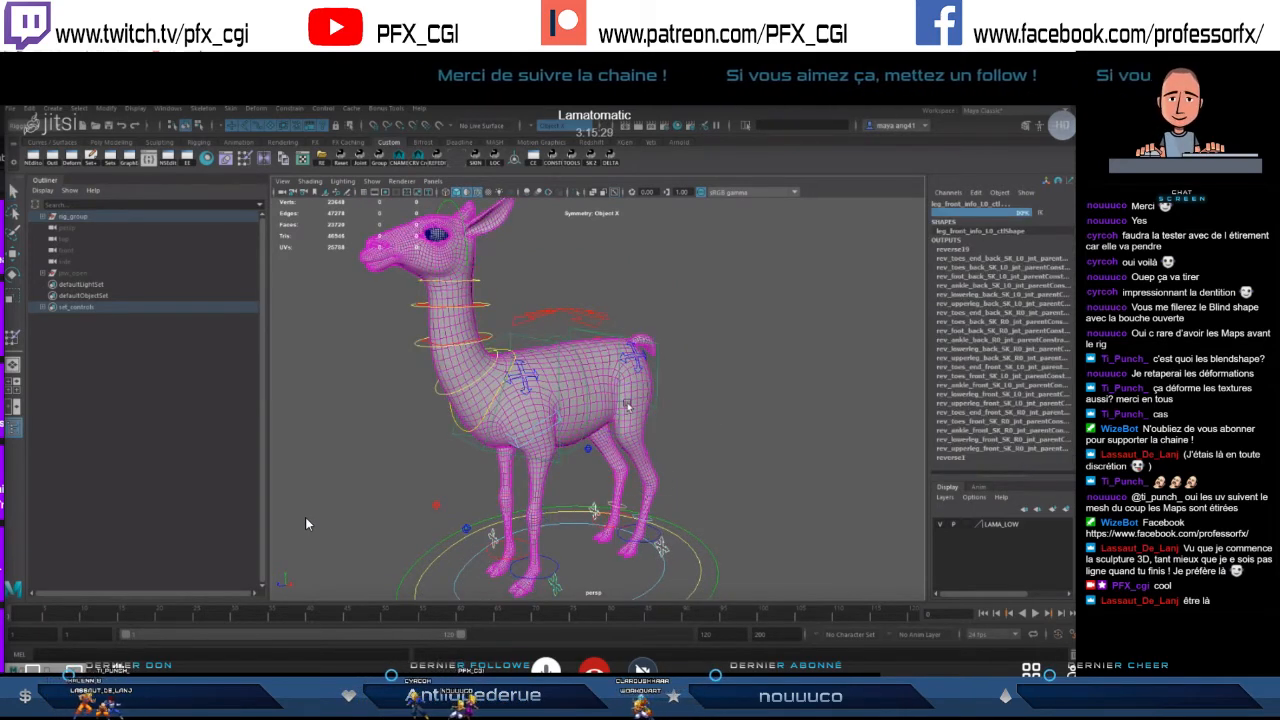
# - Lift the left back IK foot control backward, to about 22 in Translate Y and -14 in Translate Z
pyautogui.keyDown('alt'); pyautogui.moveTo(711, 420); pyautogui.dragTo(731, 386, button='middle'); pyautogui.keyUp('alt')
pyautogui.click(667, 515)
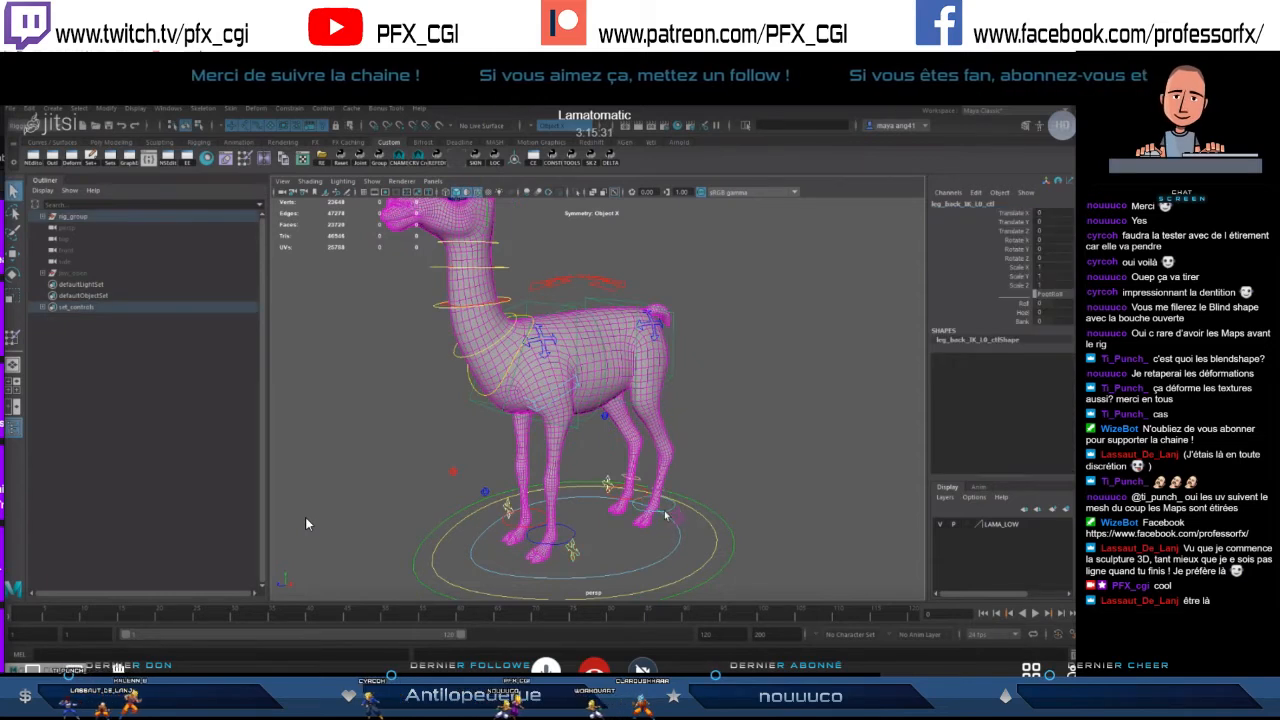
pyautogui.keyDown('alt'); pyautogui.moveTo(665, 515); pyautogui.dragTo(735, 476); pyautogui.keyUp('alt')
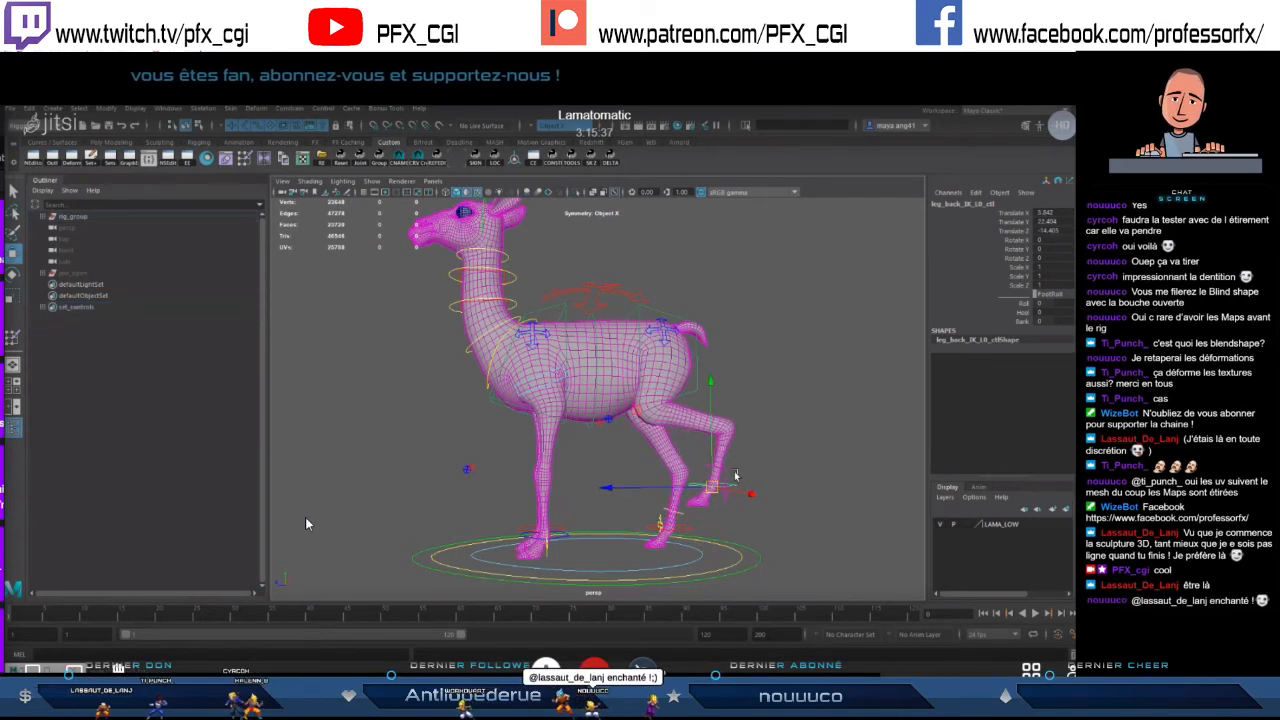
# - Test-rotate the left back hip control with the foot lifted, and undo the rotation
pyautogui.click(774, 494)
pyautogui.click(725, 490)
pyautogui.keyDown('alt'); pyautogui.moveTo(768, 476); pyautogui.dragTo(742, 484, button='middle'); pyautogui.keyUp('alt')
pyautogui.press('e')
pyautogui.moveTo(655, 437); pyautogui.dragTo(686, 415)
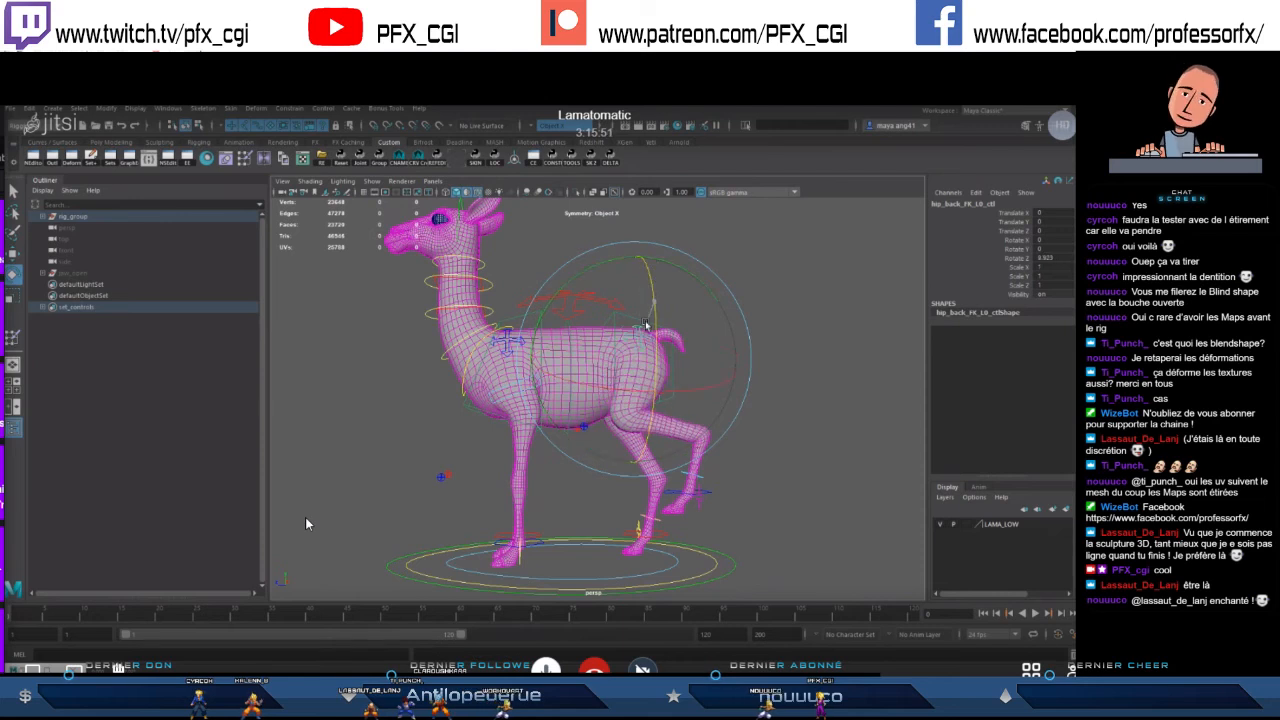
pyautogui.moveTo(638, 265); pyautogui.dragTo(635, 346)
pyautogui.hotkey('ctrl', 'z')
pyautogui.press('w')
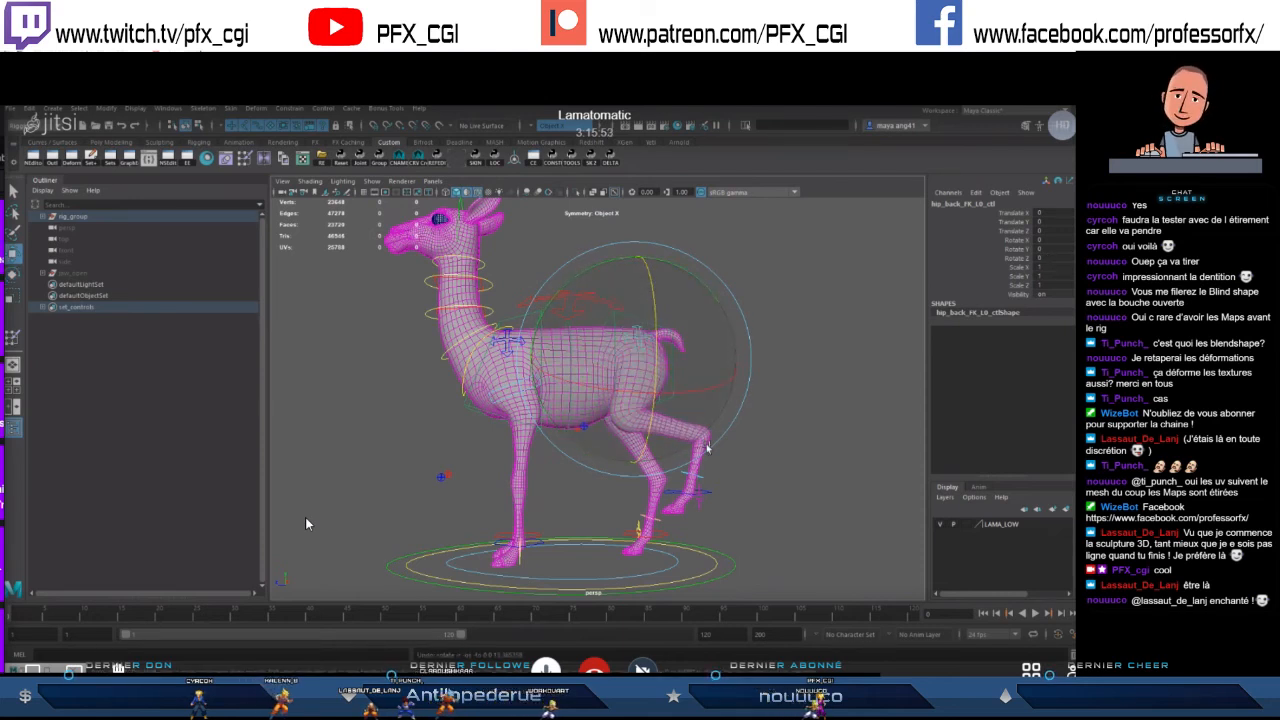
# - Reset the left back IK foot control's translation and rotation to 0, and clear the selection
pyautogui.keyDown('alt'); pyautogui.moveTo(722, 491); pyautogui.dragTo(697, 486, button='right'); pyautogui.keyUp('alt')
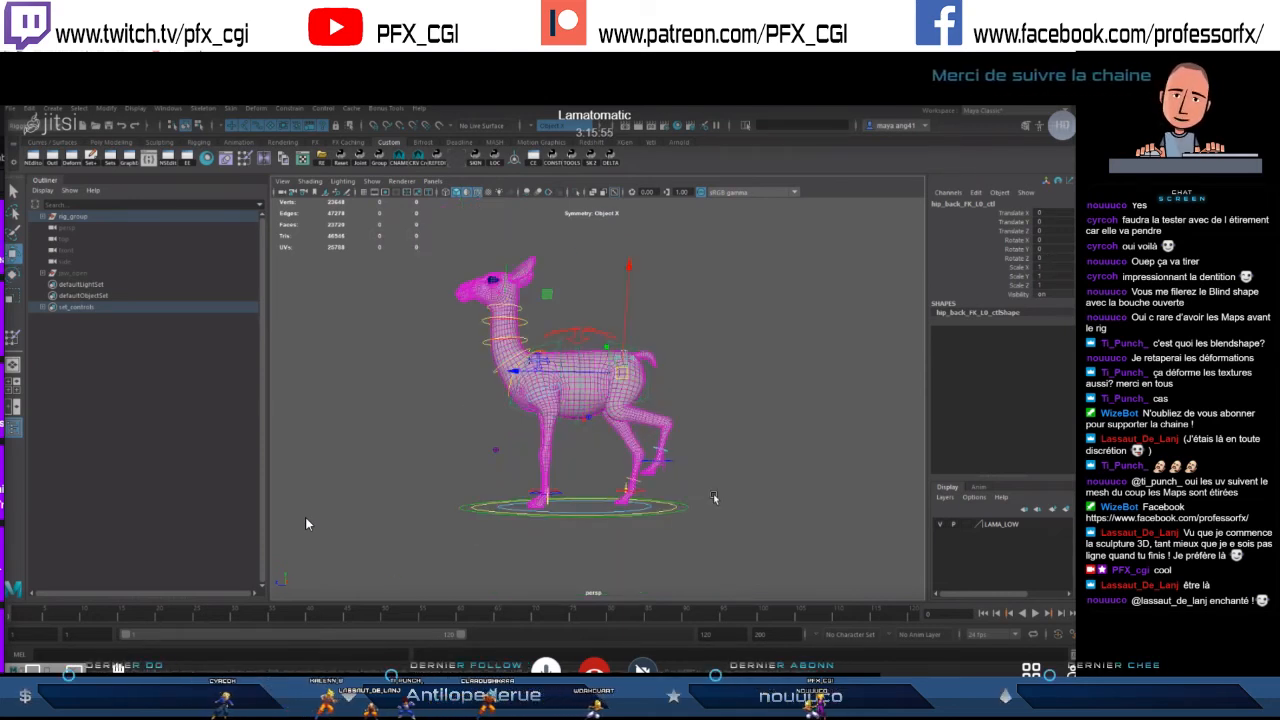
pyautogui.keyDown('alt'); pyautogui.moveTo(746, 491); pyautogui.dragTo(752, 489); pyautogui.keyUp('alt')
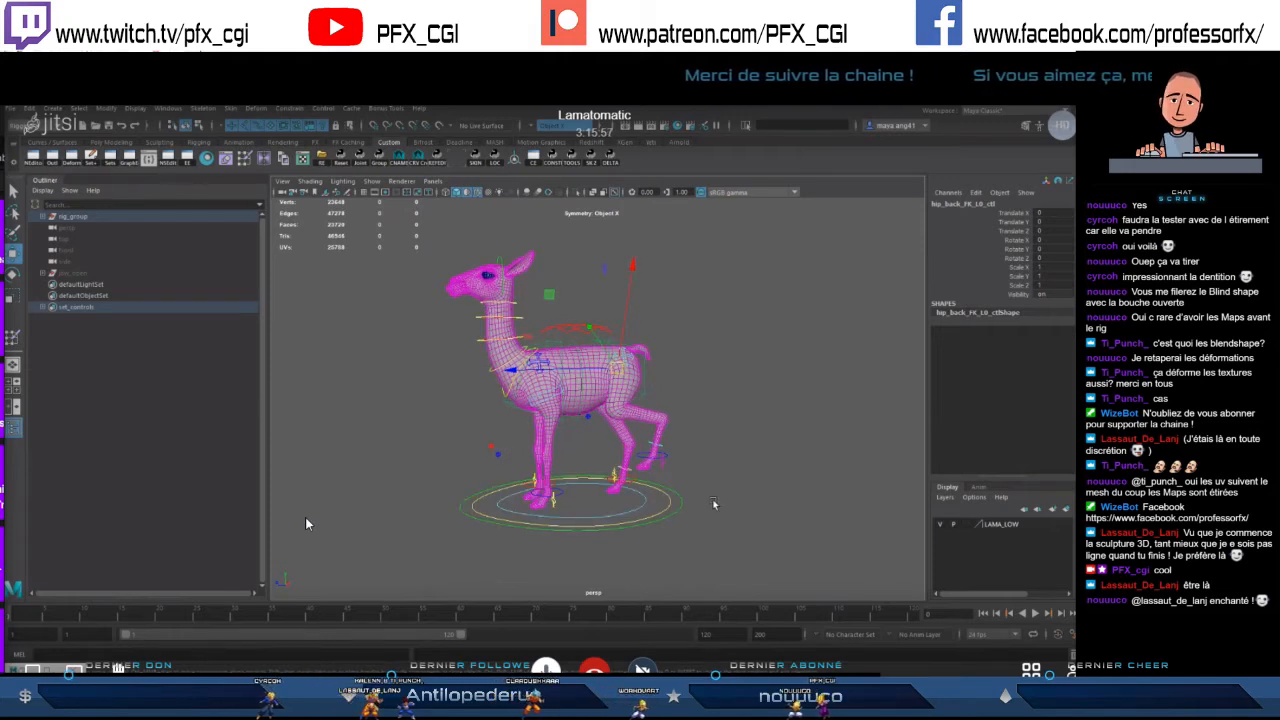
pyautogui.keyDown('alt'); pyautogui.moveTo(714, 506); pyautogui.dragTo(707, 517, button='right'); pyautogui.keyUp('alt')
pyautogui.click(710, 456)
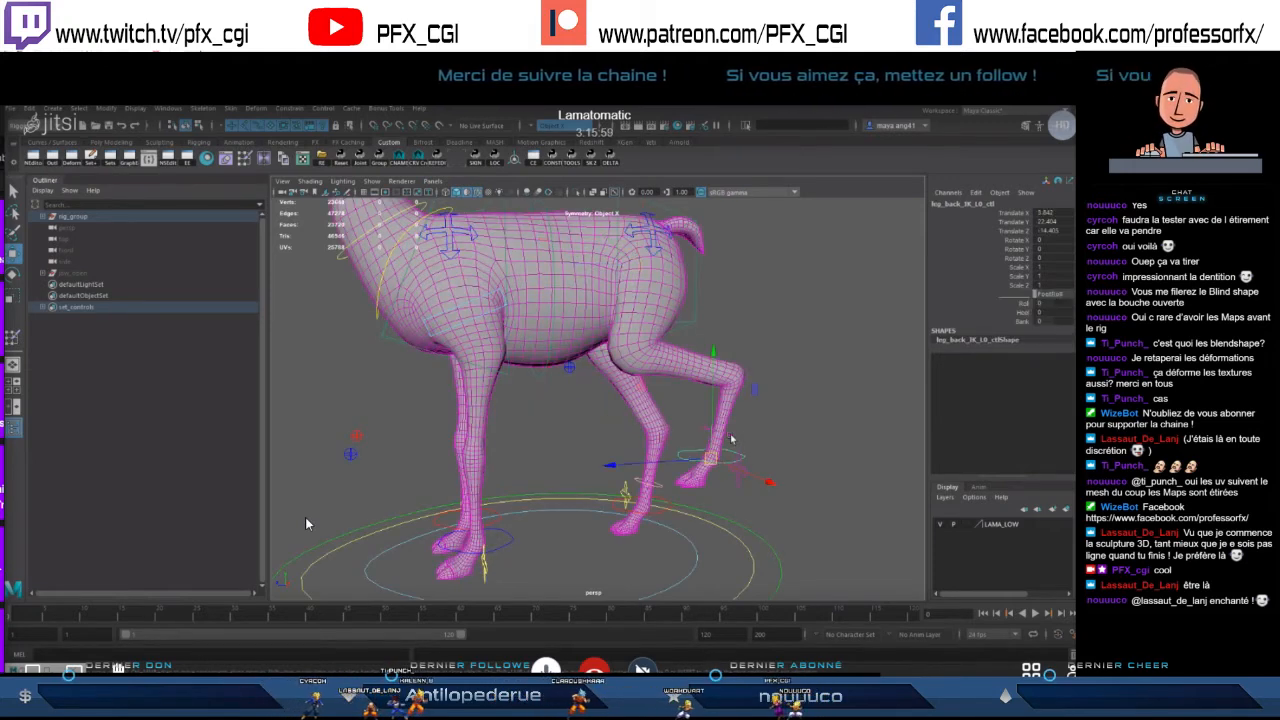
pyautogui.moveTo(1046, 215); pyautogui.dragTo(1047, 258)
pyautogui.write('0')
pyautogui.press('Return')
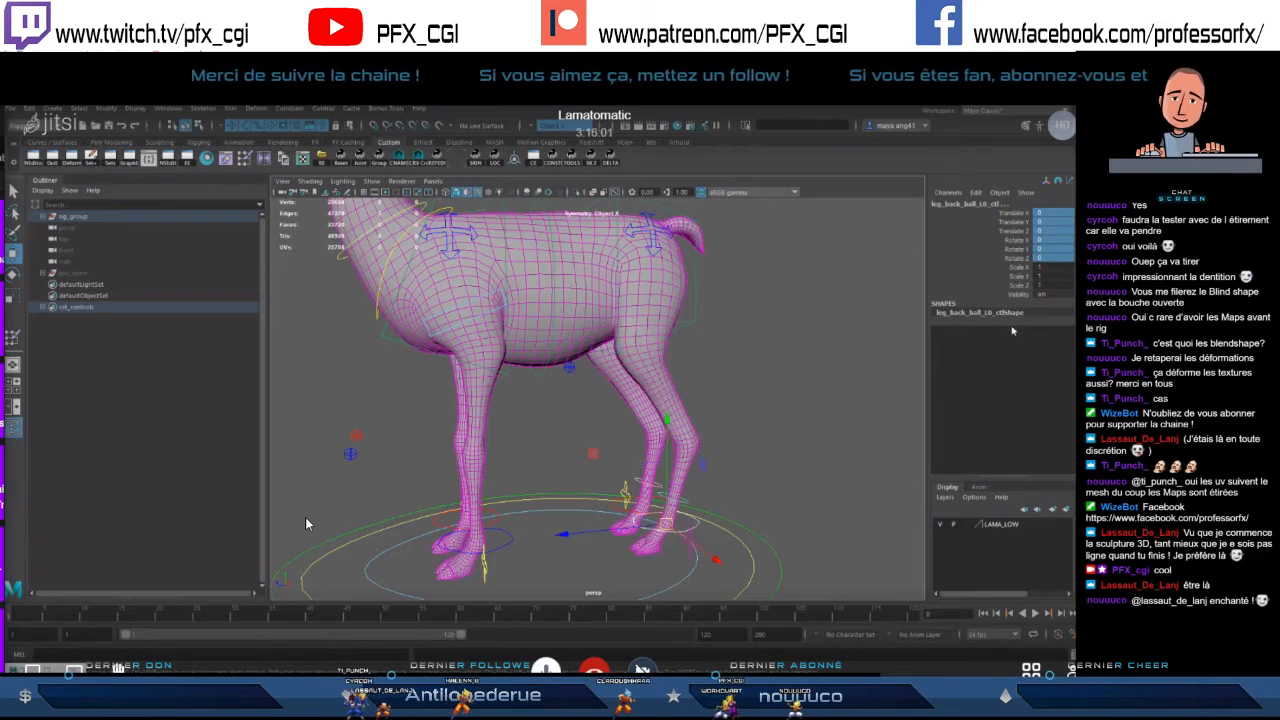
pyautogui.click(723, 416)
# - Test-rotate the left front clavicle control and undo the rotation
pyautogui.keyDown('alt'); pyautogui.moveTo(723, 416); pyautogui.dragTo(666, 357, button='right'); pyautogui.keyUp('alt')
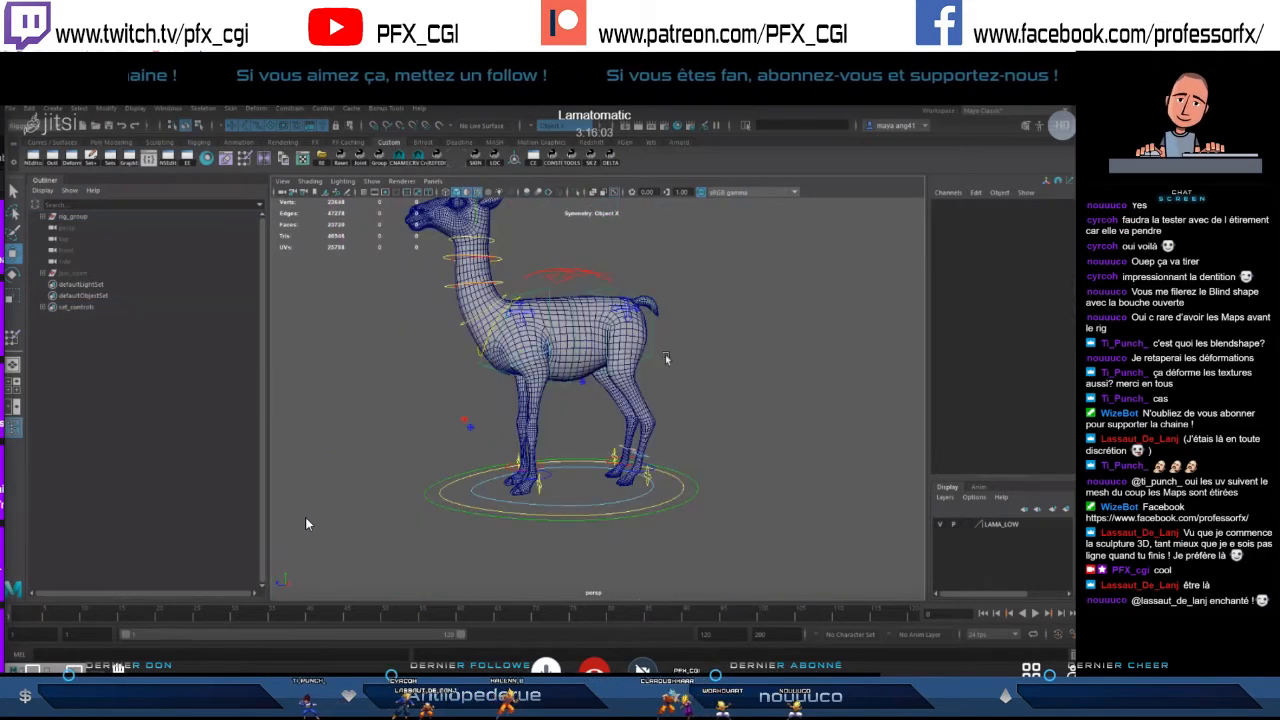
pyautogui.keyDown('alt'); pyautogui.moveTo(666, 357); pyautogui.dragTo(672, 402, button='middle'); pyautogui.keyUp('alt')
pyautogui.keyDown('alt'); pyautogui.moveTo(672, 402); pyautogui.dragTo(684, 412, button='right'); pyautogui.keyUp('alt')
pyautogui.click(520, 347)
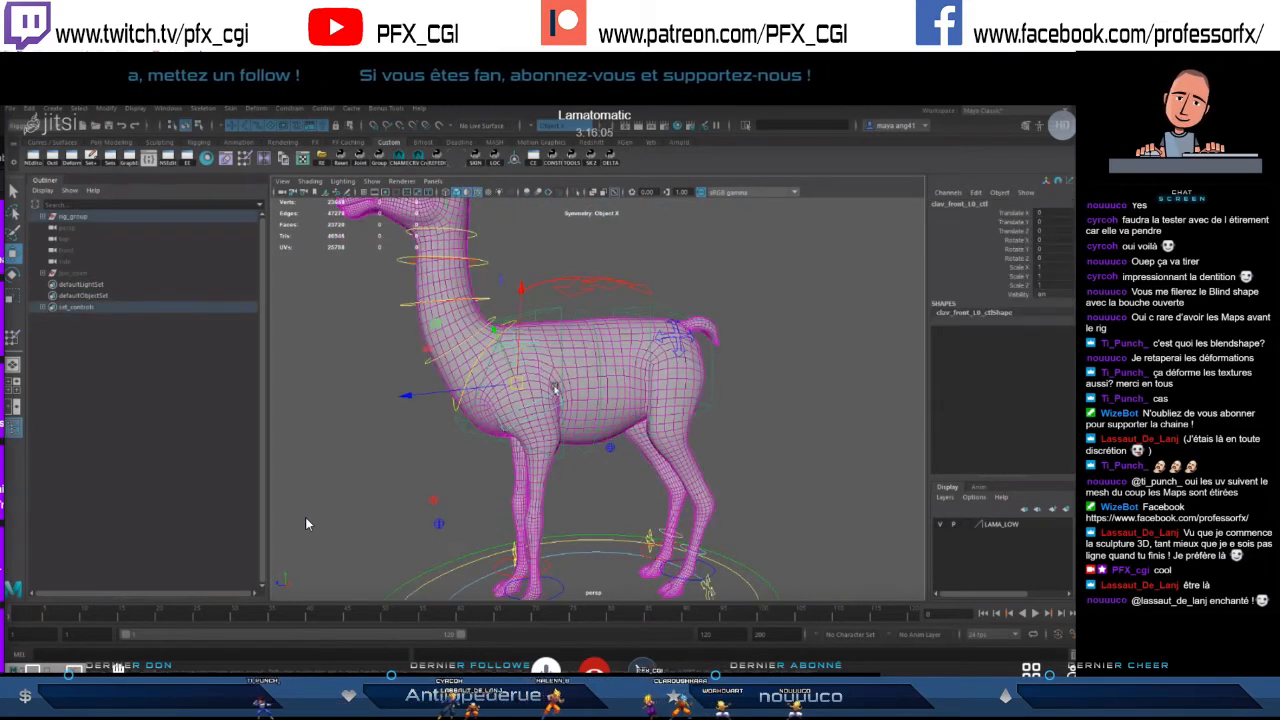
pyautogui.press('e')
pyautogui.keyDown('alt'); pyautogui.moveTo(556, 386); pyautogui.dragTo(555, 370, button='right'); pyautogui.keyUp('alt')
pyautogui.moveTo(556, 372); pyautogui.dragTo(576, 438)
pyautogui.hotkey('ctrl', 'z')
pyautogui.click(690, 556)
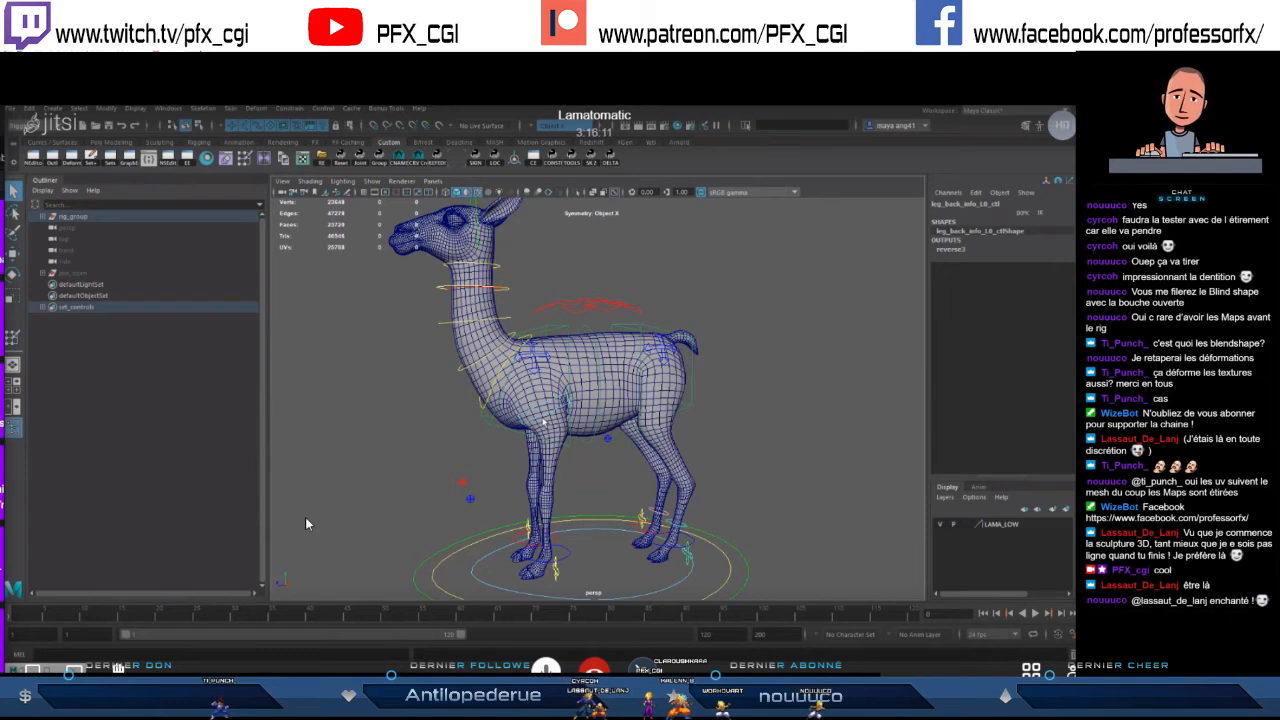
# - Select the left front shoulder control, test-rotate it, and undo the rotation
pyautogui.click(541, 422)
pyautogui.press('e')
pyautogui.keyDown('alt'); pyautogui.moveTo(520, 420); pyautogui.dragTo(622, 392); pyautogui.keyUp('alt')
pyautogui.hotkey('ctrl', 'z')
pyautogui.press('q')
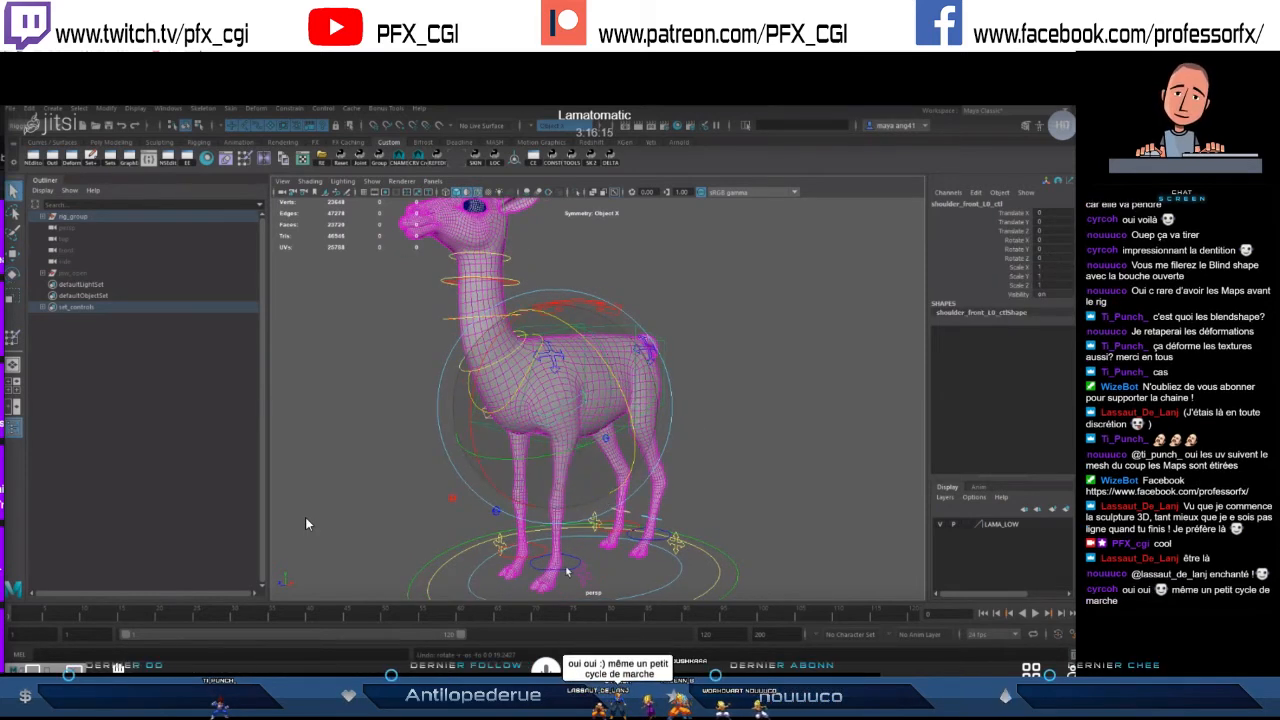
# - Lift the left front IK foot control backward, to about 14 in Translate Y and -17 in Translate Z
pyautogui.click(568, 567)
pyautogui.keyDown('alt'); pyautogui.moveTo(614, 543); pyautogui.dragTo(571, 526); pyautogui.keyUp('alt')
pyautogui.press('w')
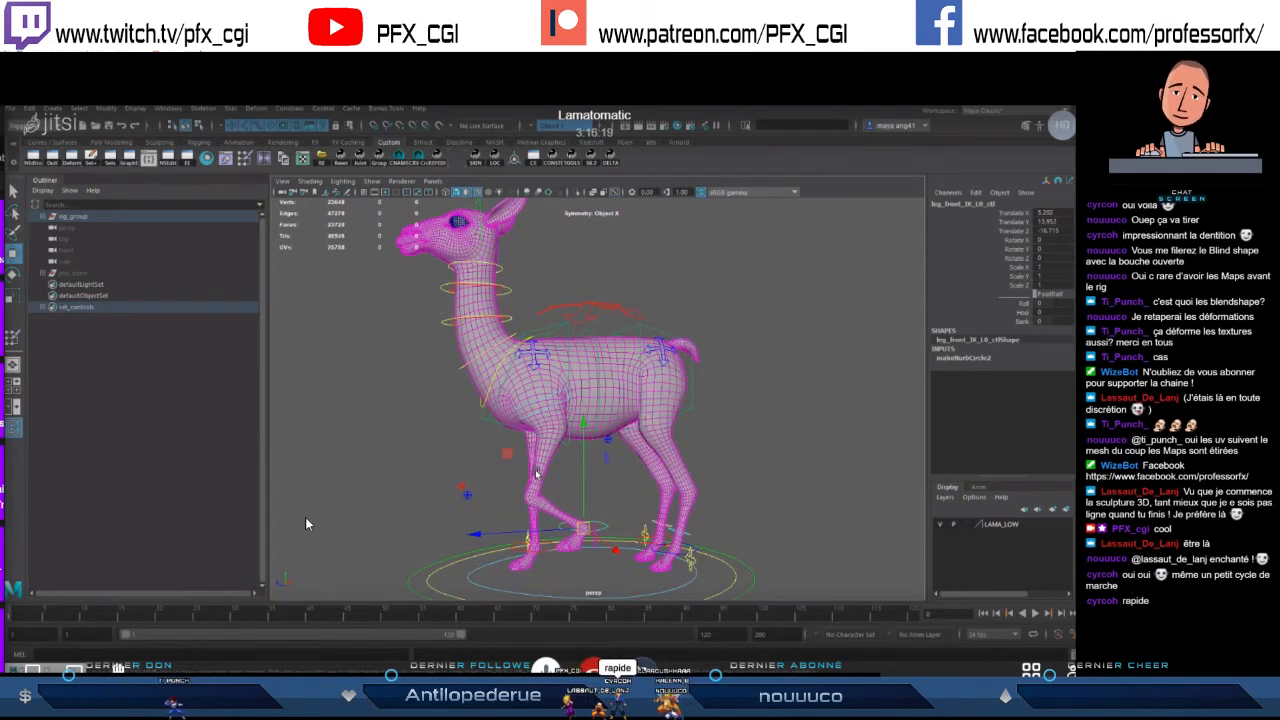
# - Test-rotate the left front shoulder control with the front foot lifted, and undo the rotations
pyautogui.click(506, 459)
pyautogui.press('e')
pyautogui.moveTo(436, 404); pyautogui.dragTo(426, 378)
pyautogui.press('q')
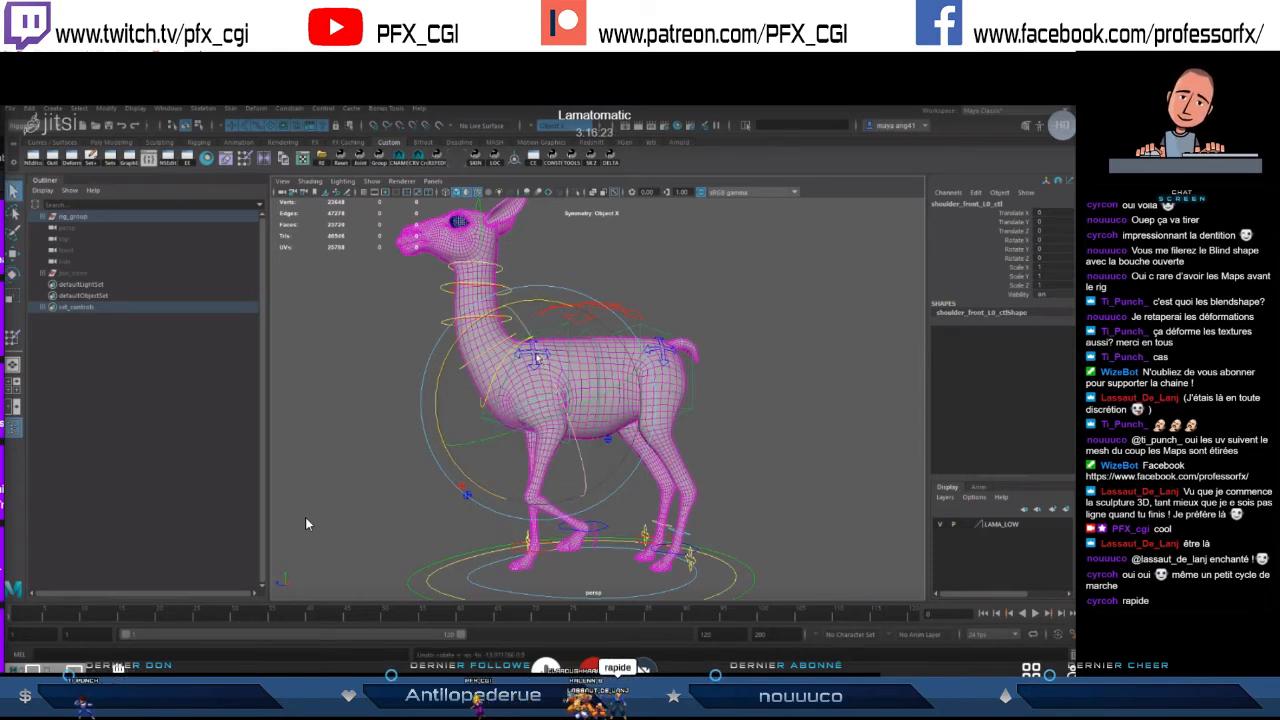
pyautogui.moveTo(577, 441); pyautogui.dragTo(545, 444)
pyautogui.hotkey('ctrl', 'z')
# - Reset the left front IK foot control's translation to 0 and clear the selection
pyautogui.click(609, 528)
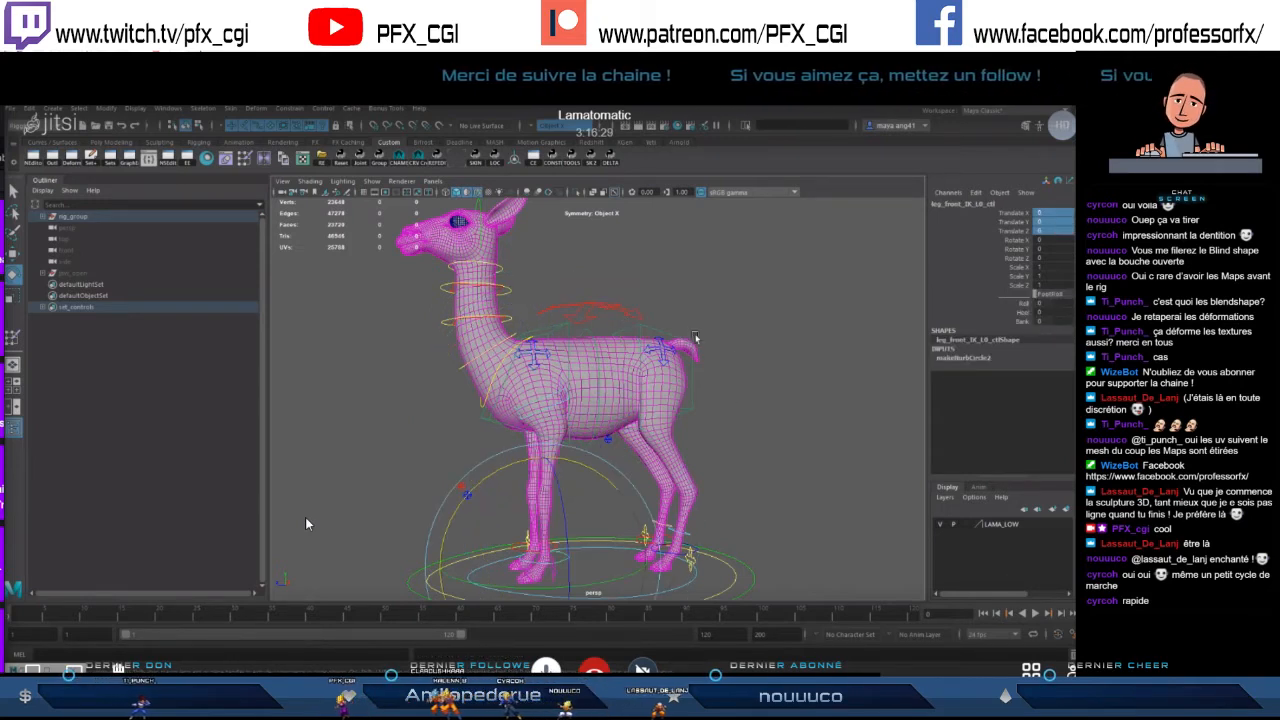
pyautogui.click(693, 406)
pyautogui.scroll(-3, 668, 366)
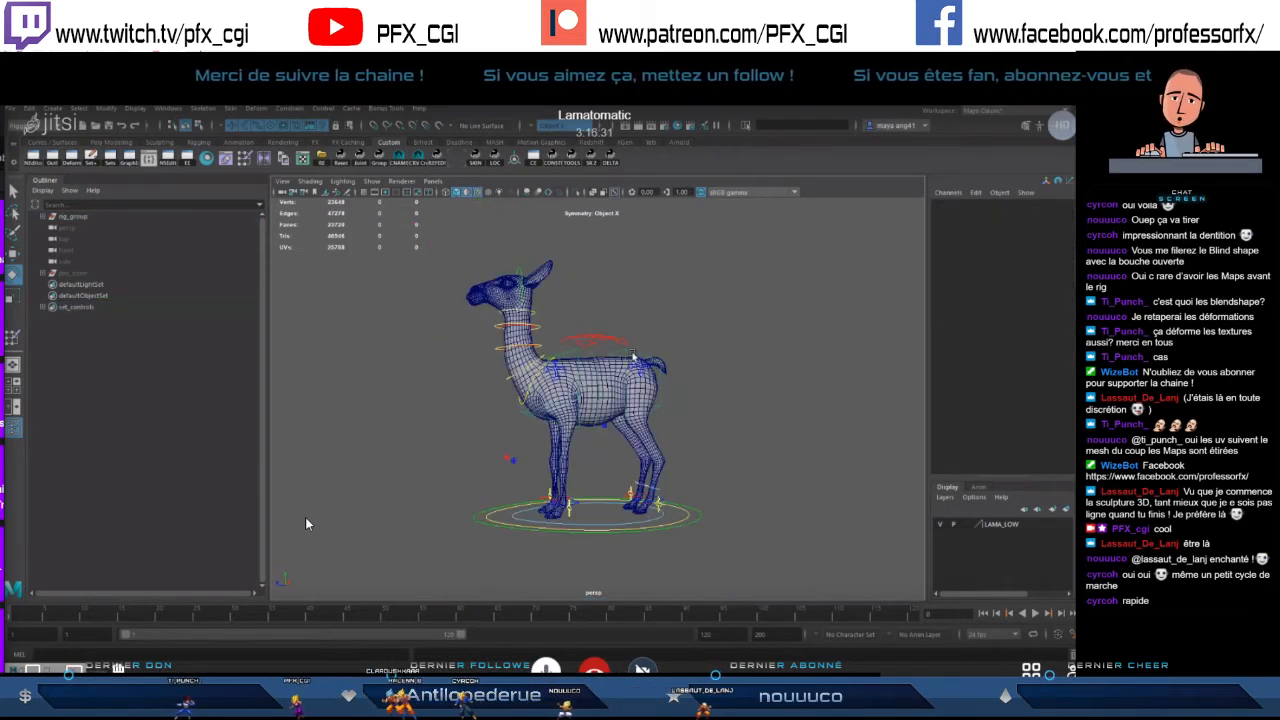
# - Lower the pelvis control to about -12.8 in Translate Y and tilt it to about -35 in Rotate X
pyautogui.click(661, 390)
pyautogui.keyDown('alt'); pyautogui.moveTo(709, 397); pyautogui.dragTo(694, 420); pyautogui.keyUp('alt')
pyautogui.scroll(2, 700, 420)
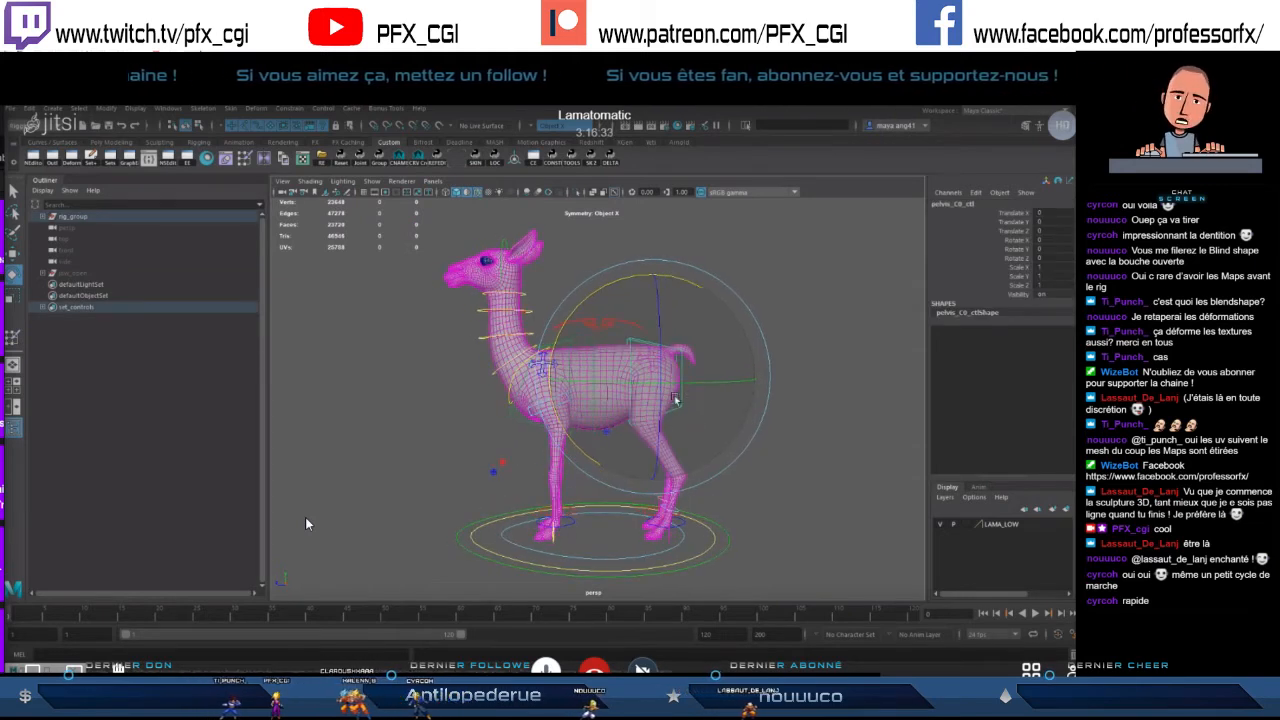
pyautogui.press('w')
pyautogui.keyDown('alt'); pyautogui.moveTo(611, 381); pyautogui.dragTo(660, 343); pyautogui.keyUp('alt')
pyautogui.scroll(2, 674, 422)
pyautogui.press('e')
pyautogui.press('w')
pyautogui.moveTo(662, 420); pyautogui.dragTo(657, 406)
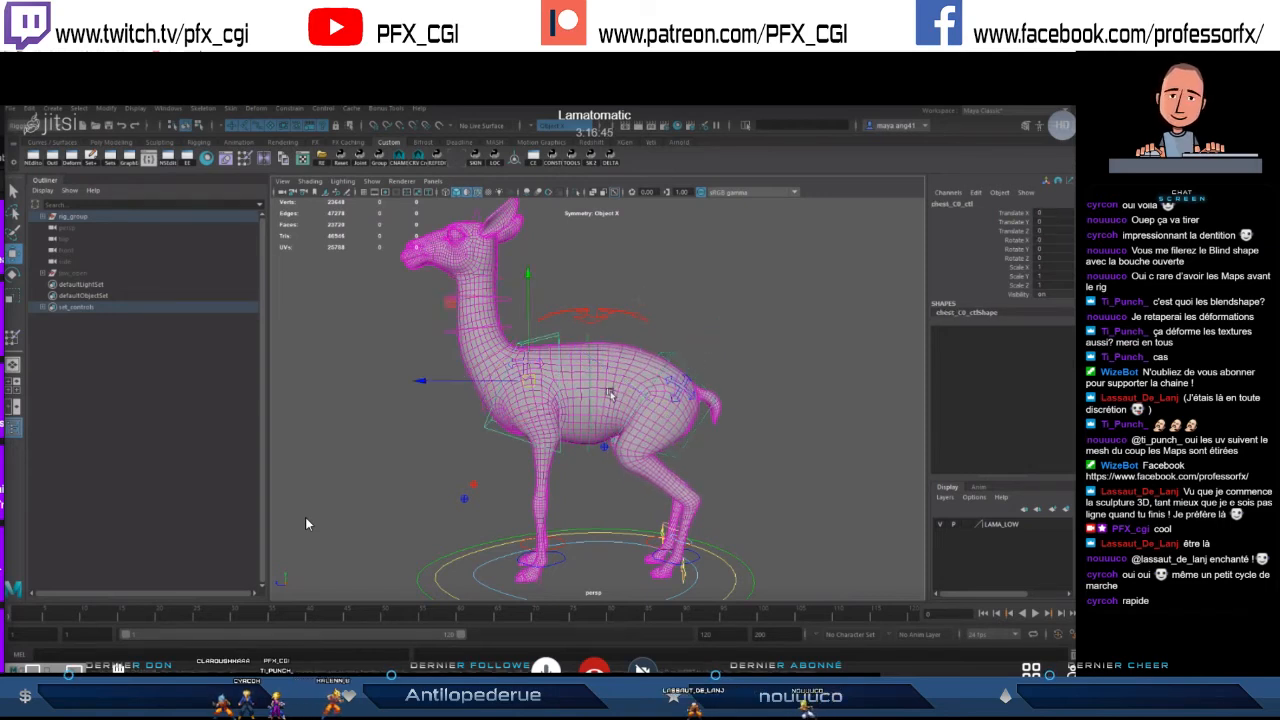
# - Test-rotate the chest control, undo it, check the neck FK control's lock attribute, and reselect the chest
pyautogui.moveTo(624, 337); pyautogui.dragTo(474, 371)
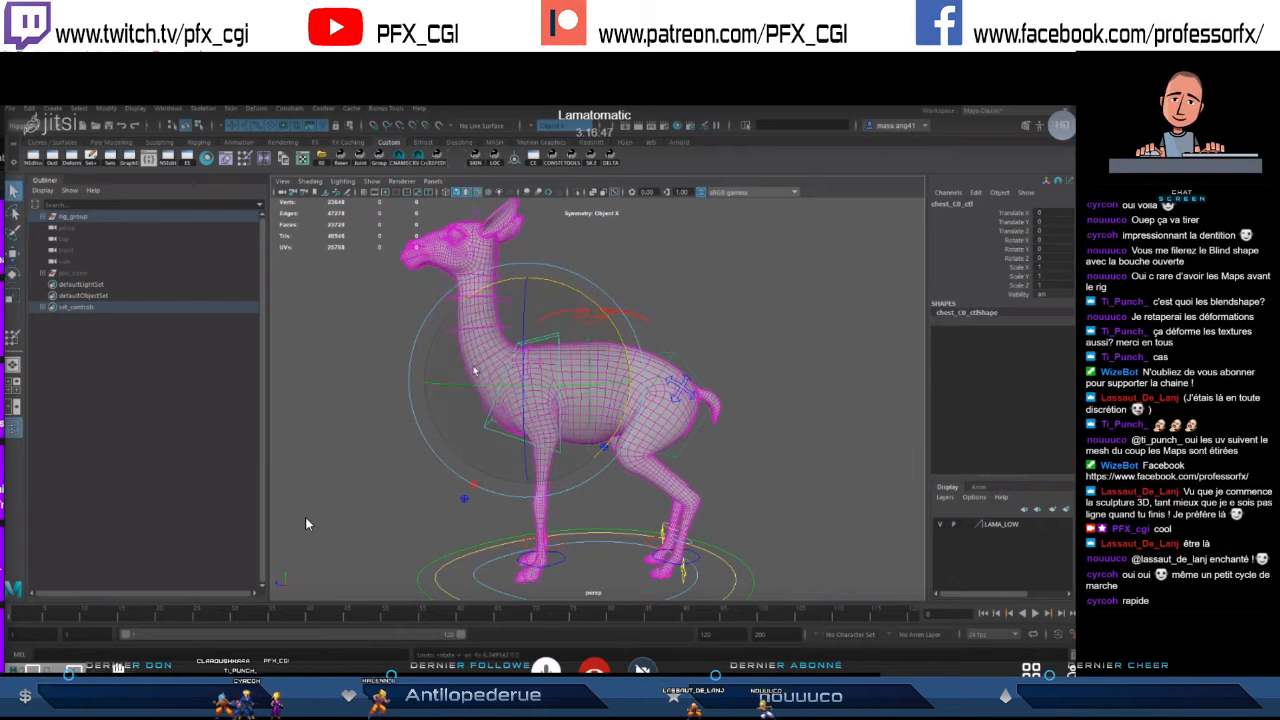
pyautogui.click(467, 378)
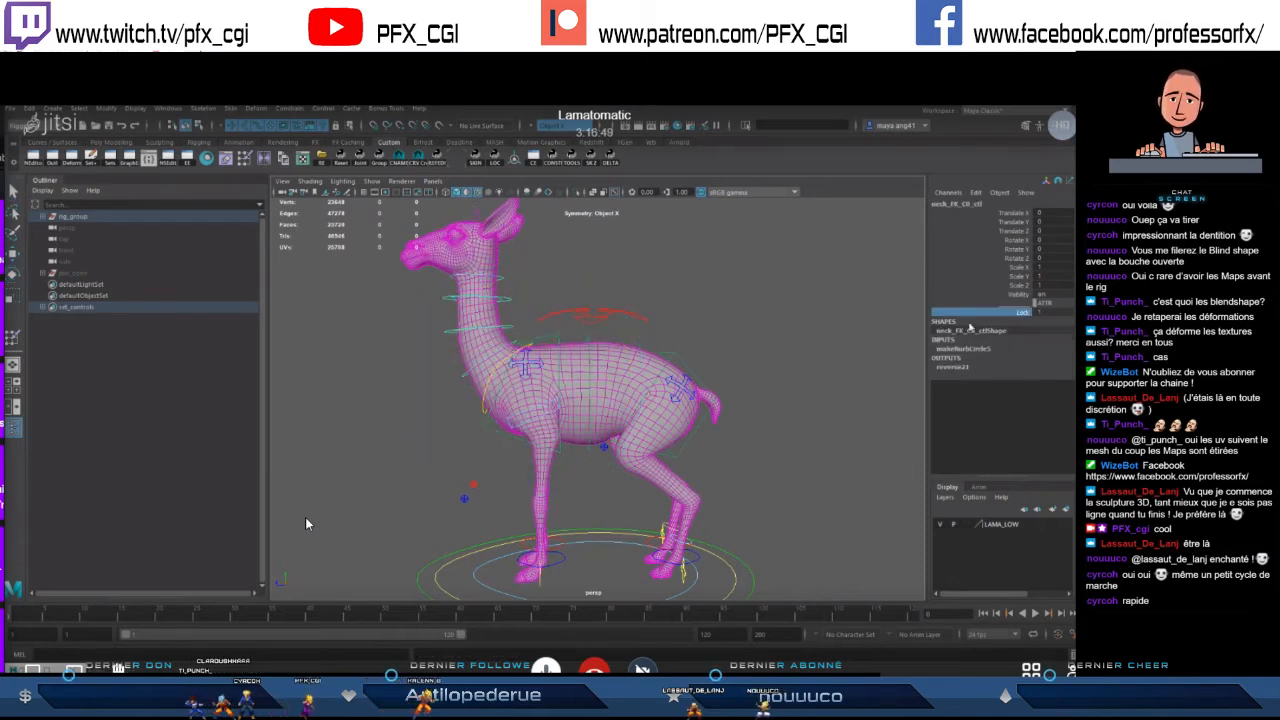
pyautogui.click(615, 334)
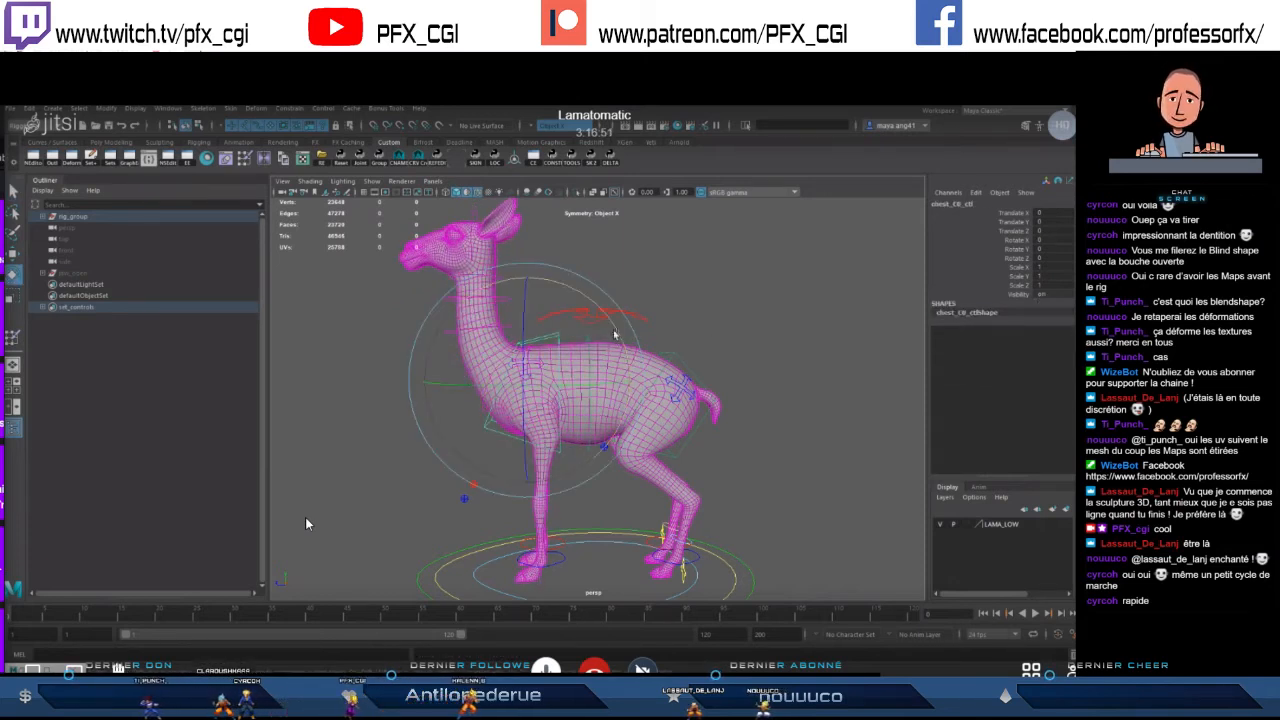
# - Test several chest control poses, ending at about -10.2 in Translate Y, 5.4 in Translate Z and 20 in Rotate X
pyautogui.moveTo(606, 320); pyautogui.dragTo(516, 398)
pyautogui.press('w')
pyautogui.press('e')
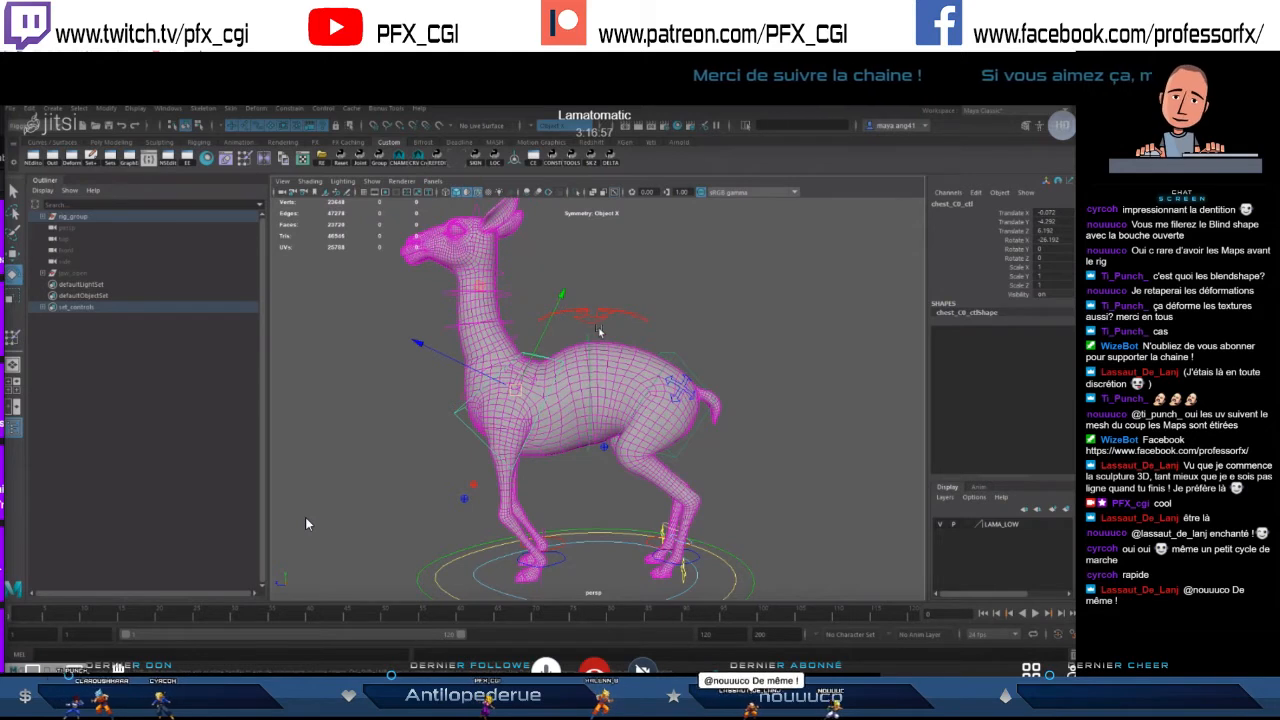
pyautogui.moveTo(599, 331); pyautogui.dragTo(517, 314)
pyautogui.press('w')
pyautogui.moveTo(515, 389); pyautogui.dragTo(575, 452)
pyautogui.scroll(-5, 517, 404)
pyautogui.scroll(6, 580, 403)
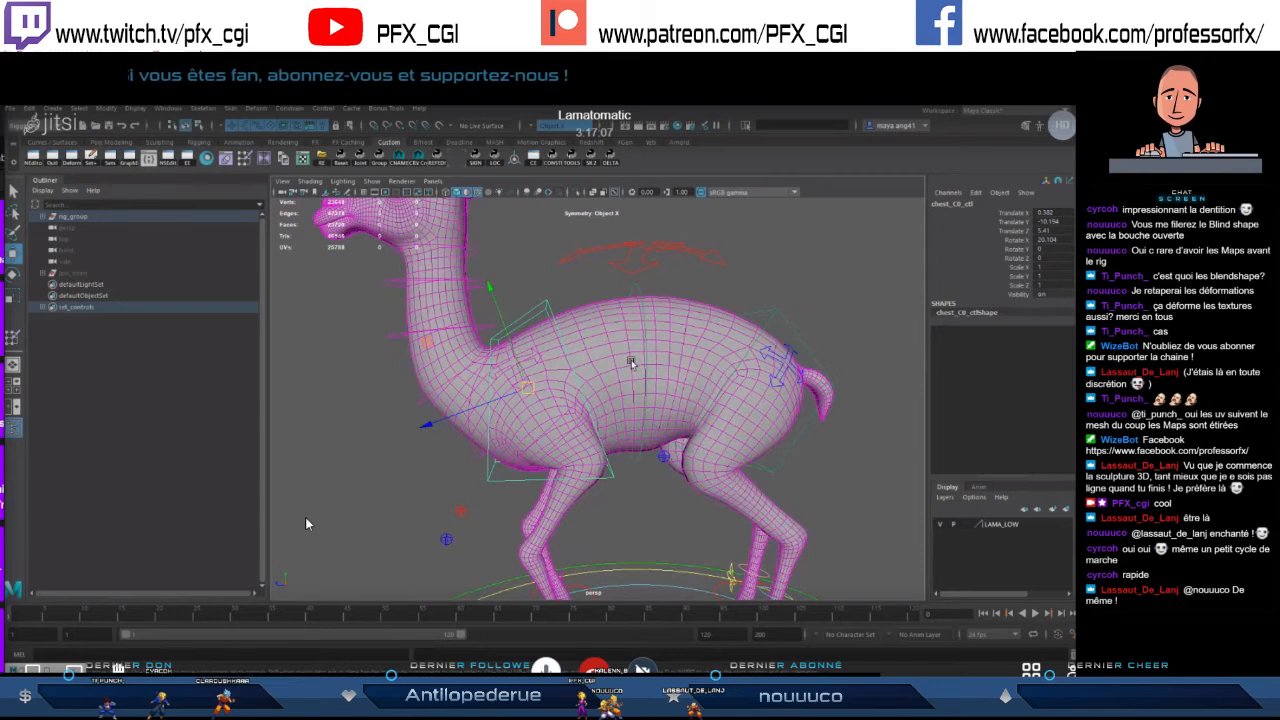
# - Reset the chest control's translation and rotation to 0, and select the pelvis control
pyautogui.keyDown('alt'); pyautogui.moveTo(483, 387); pyautogui.dragTo(905, 247); pyautogui.keyUp('alt')
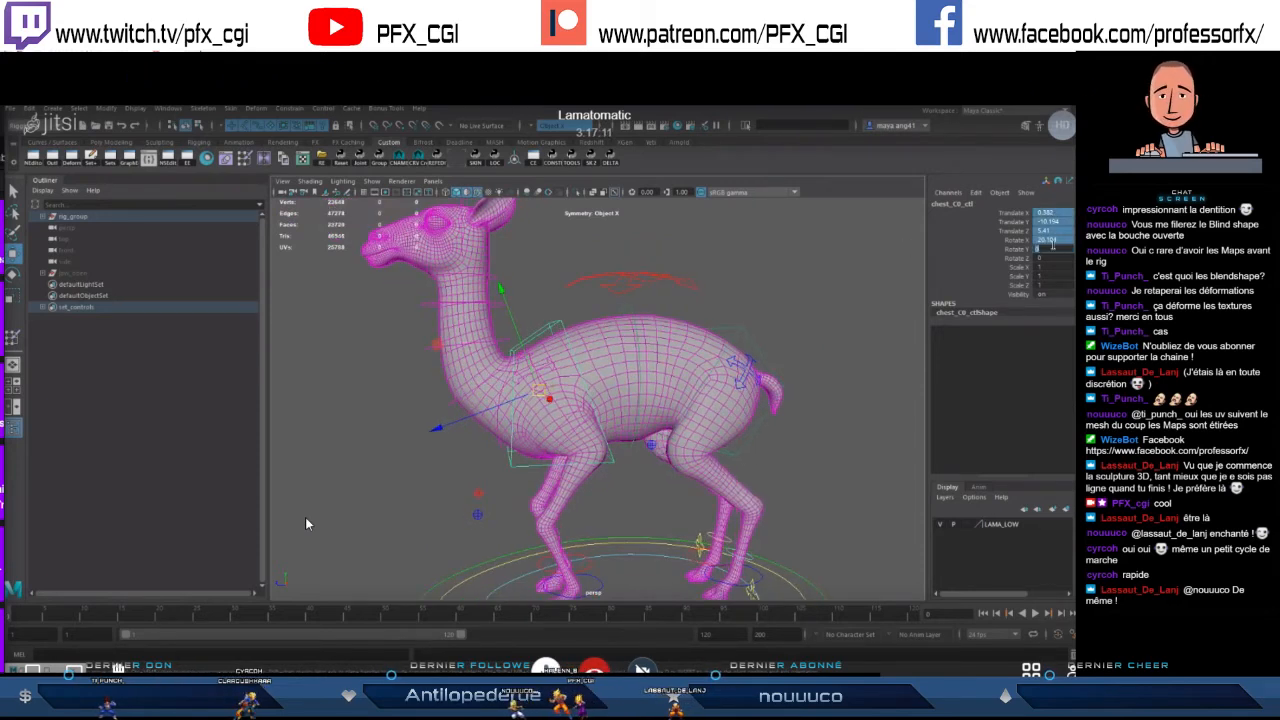
pyautogui.write('0')
pyautogui.press('Return')
pyautogui.click(765, 361)
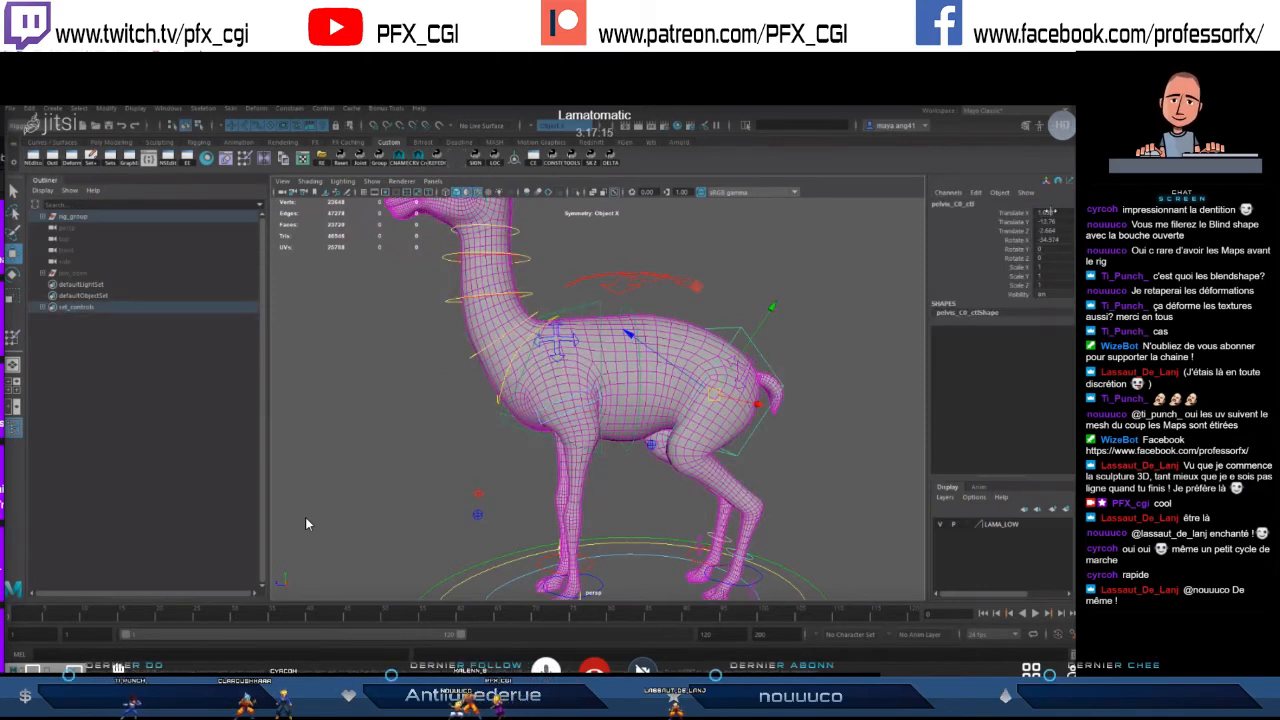
# - Reset the pelvis control's translation and rotation to 0, and test-rotate the main neck control before undoing that rotation
pyautogui.press('Return')
pyautogui.click(523, 347)
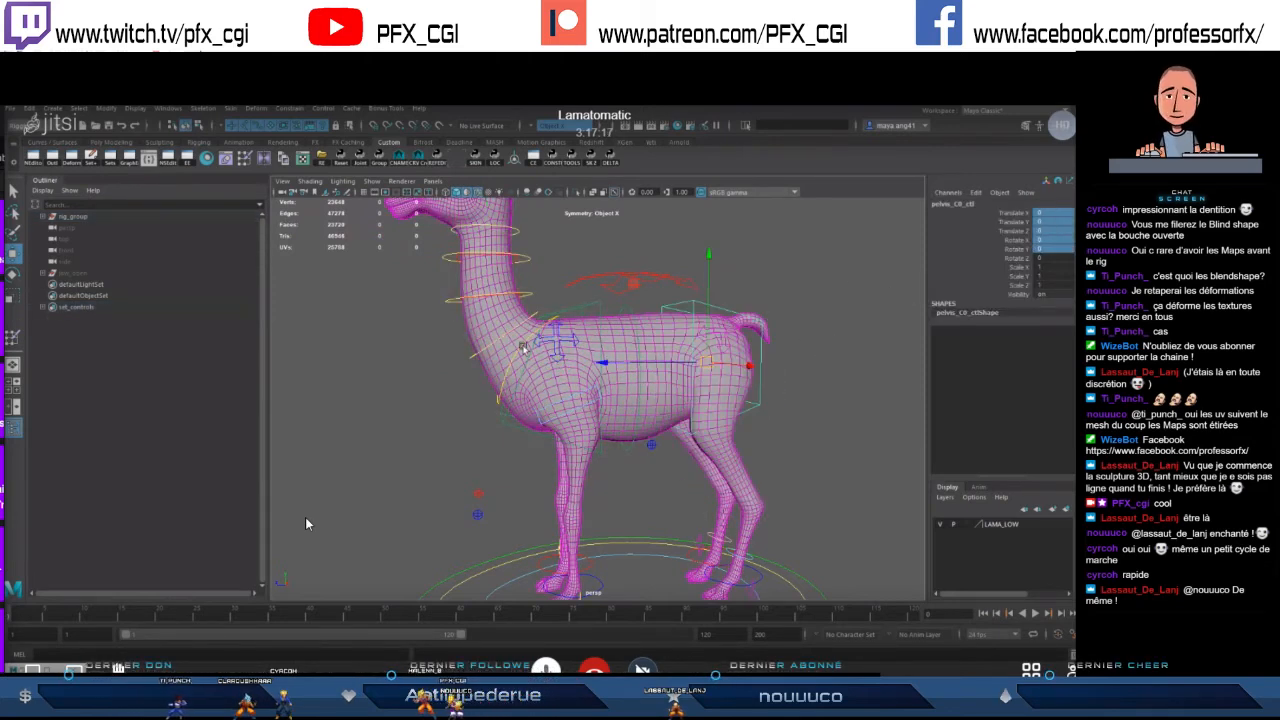
pyautogui.press('e')
pyautogui.scroll(-3, 550, 371)
pyautogui.scroll(2, 555, 365)
pyautogui.moveTo(544, 298); pyautogui.dragTo(495, 404)
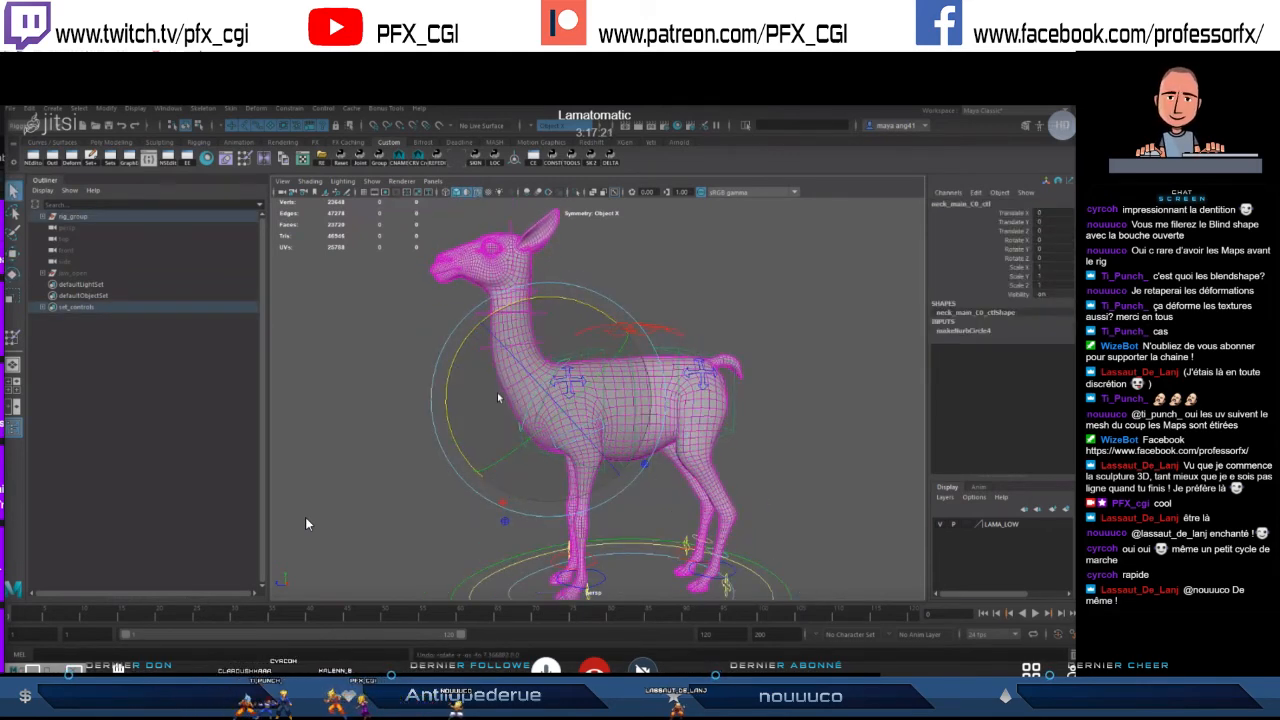
pyautogui.hotkey('ctrl', 'z')
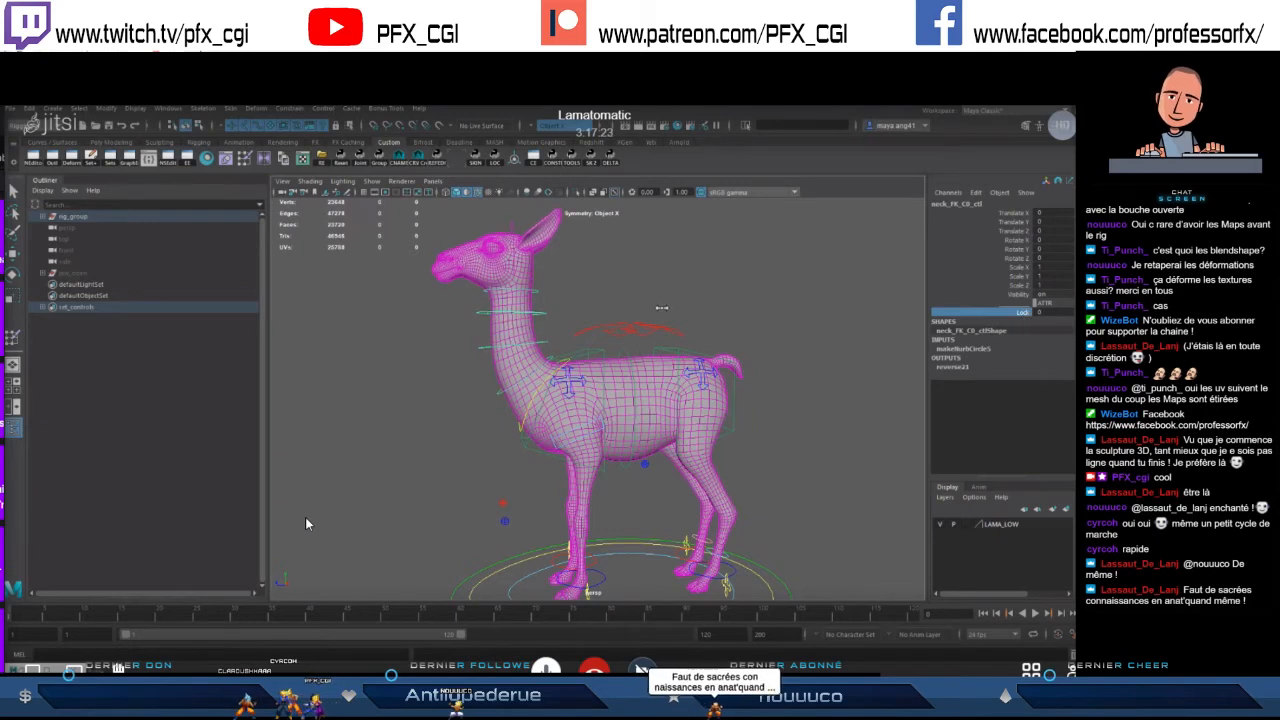
# - Test-rotate the main neck control with the neck FK lock at 0, and undo the rotation and the lock change
pyautogui.click(568, 362)
pyautogui.press('e')
pyautogui.moveTo(472, 330); pyautogui.dragTo(458, 358)
pyautogui.hotkey('ctrl', 'z')
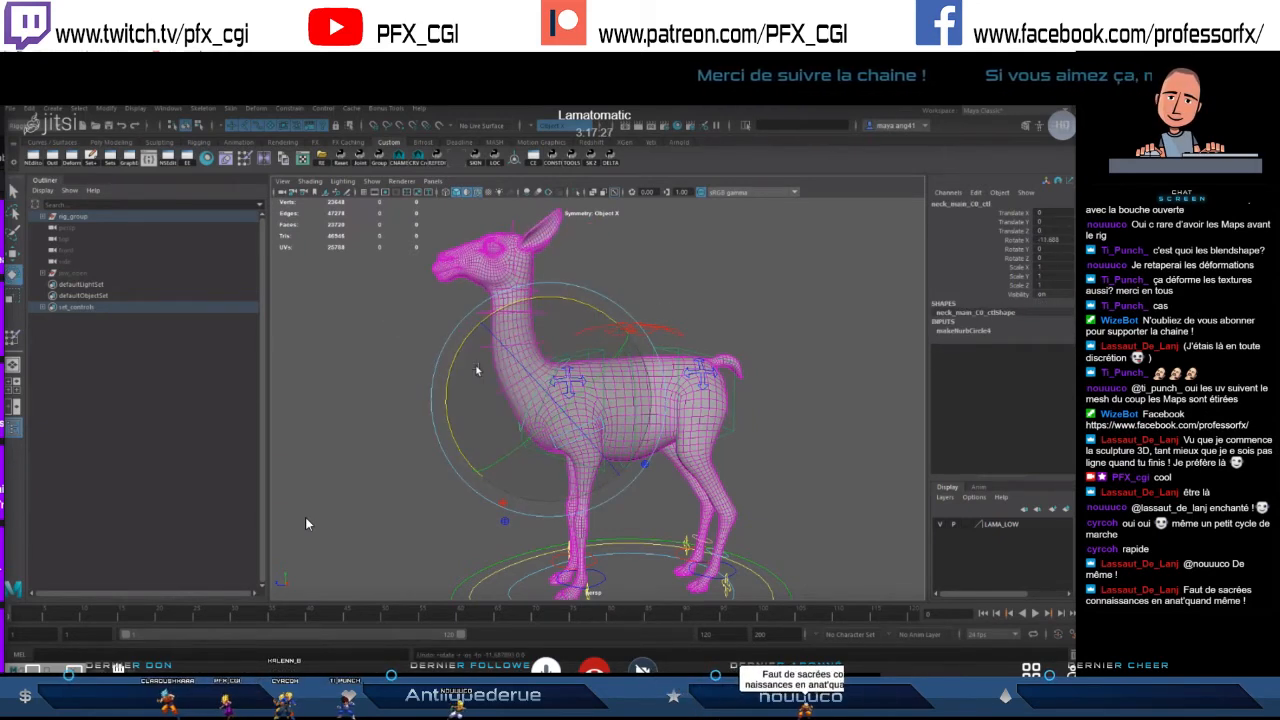
pyautogui.hotkey('ctrl', 'z')
pyautogui.hotkey('ctrl', 'z')
# - Test-rotate the lowest neck FK control to about -23 in Rotate X and undo it
pyautogui.click(500, 397)
pyautogui.press('e')
pyautogui.moveTo(465, 295); pyautogui.dragTo(530, 302)
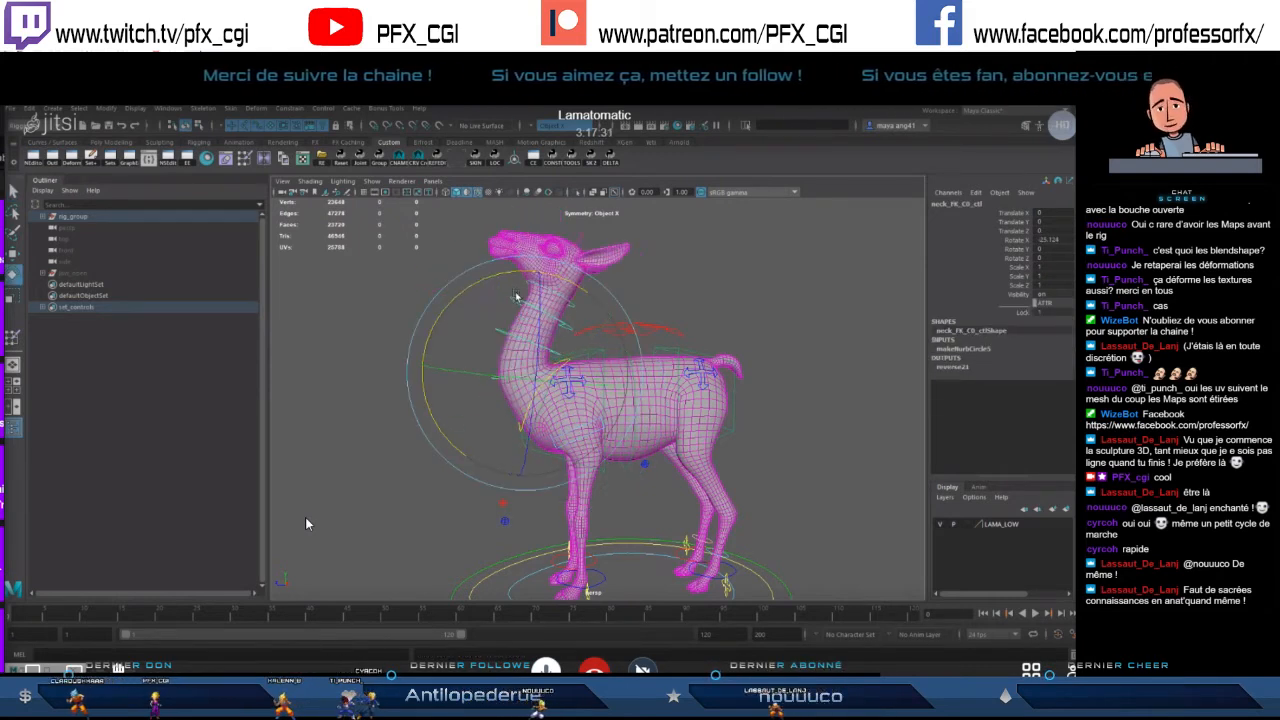
pyautogui.hotkey('ctrl', 'z')
pyautogui.keyDown('alt'); pyautogui.moveTo(600, 332); pyautogui.dragTo(590, 348); pyautogui.keyUp('alt')
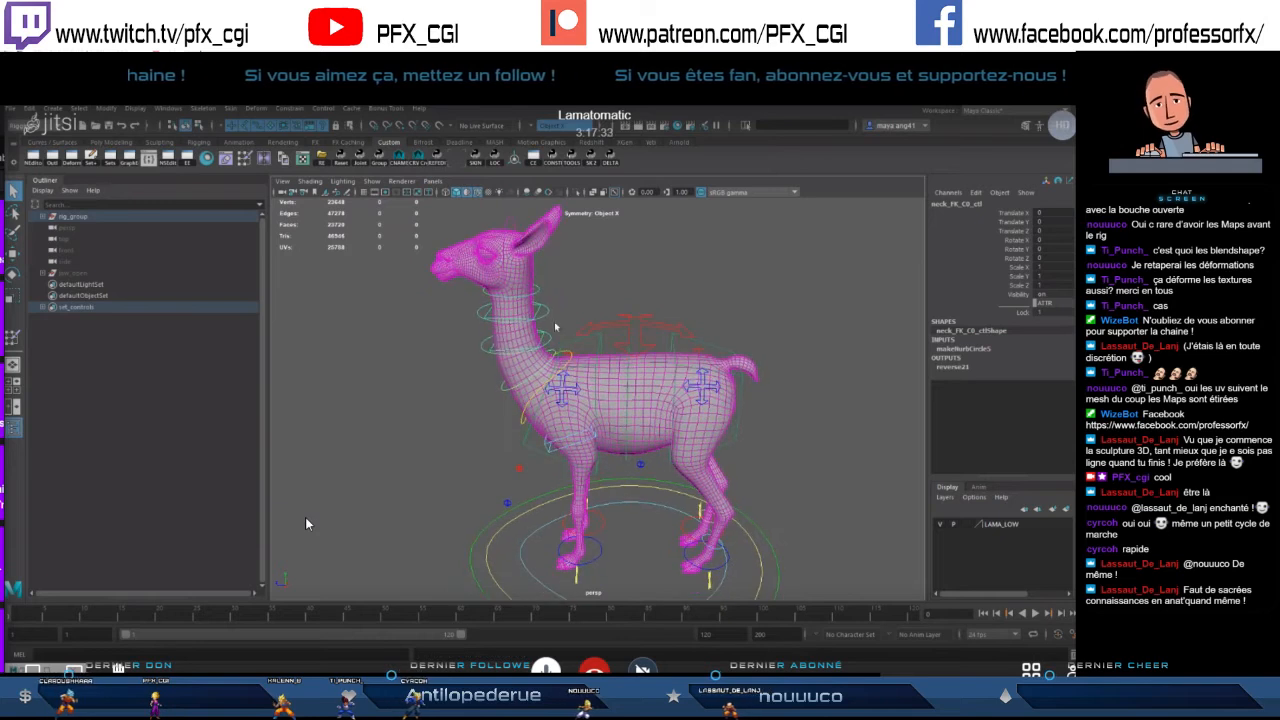
# - Test-move the middle neck FK controls and undo each move
pyautogui.click(544, 317)
pyautogui.press('w')
pyautogui.moveTo(513, 309); pyautogui.dragTo(513, 341)
pyautogui.hotkey('ctrl', 'z')
pyautogui.click(520, 350)
pyautogui.hotkey('ctrl', 'z')
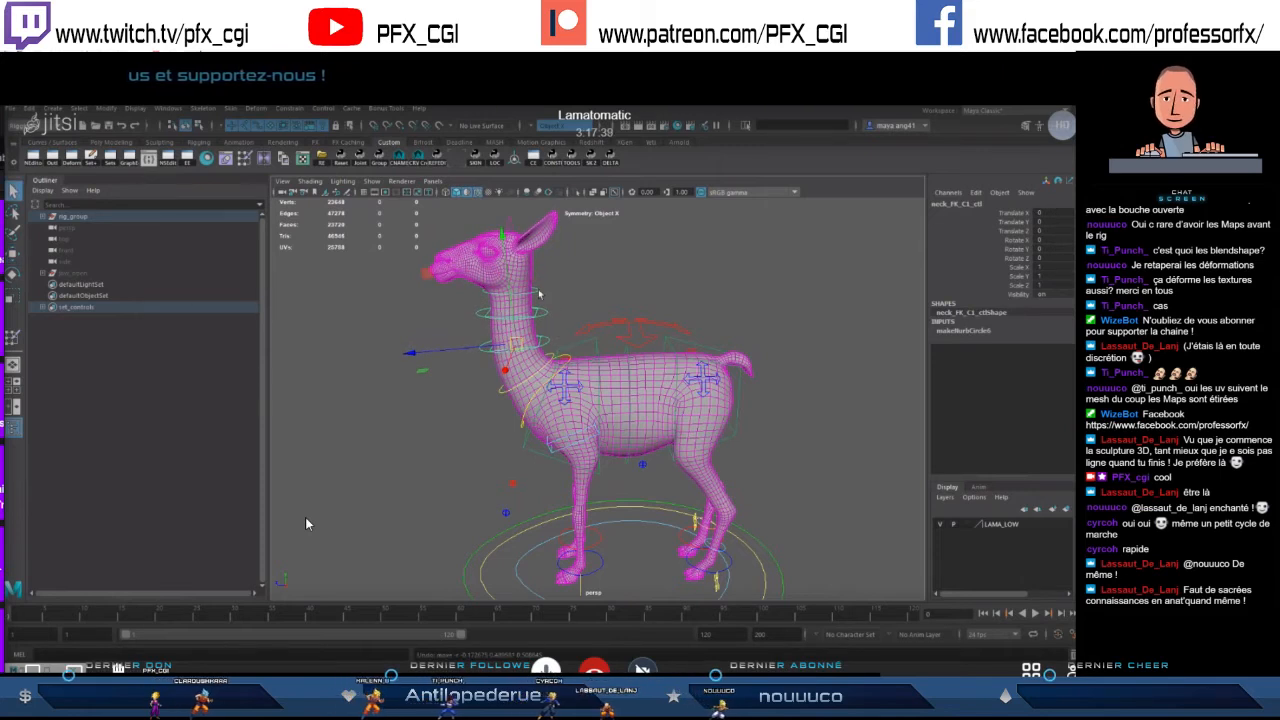
# - Test-rotate the uppermost neck FK control about X and undo it
pyautogui.click(541, 294)
pyautogui.click(538, 291)
pyautogui.press('e')
pyautogui.moveTo(589, 218); pyautogui.dragTo(555, 271)
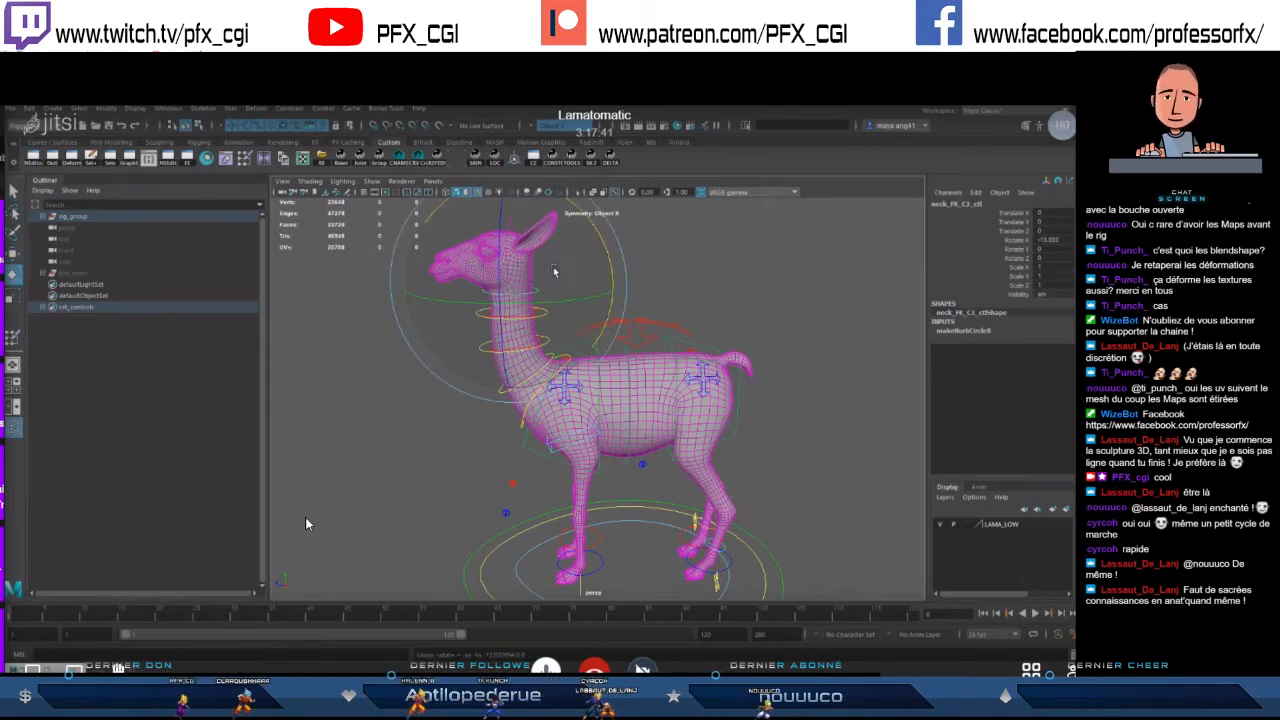
pyautogui.press('q')
# - Test-rotate the head control, undo it, and bring the whole llama back into view
pyautogui.click(510, 221)
pyautogui.keyDown('alt'); pyautogui.moveTo(532, 245); pyautogui.dragTo(588, 318, button='middle'); pyautogui.keyUp('alt')
pyautogui.keyDown('alt'); pyautogui.moveTo(600, 306); pyautogui.dragTo(615, 309, button='right'); pyautogui.keyUp('alt')
pyautogui.moveTo(601, 258); pyautogui.dragTo(649, 303)
pyautogui.hotkey('ctrl', 'z')
pyautogui.scroll(-5, 654, 316)
pyautogui.keyDown('alt'); pyautogui.moveTo(649, 303); pyautogui.dragTo(698, 337, button='right'); pyautogui.keyUp('alt')
pyautogui.keyDown('alt'); pyautogui.moveTo(698, 337); pyautogui.dragTo(596, 300); pyautogui.keyUp('alt')
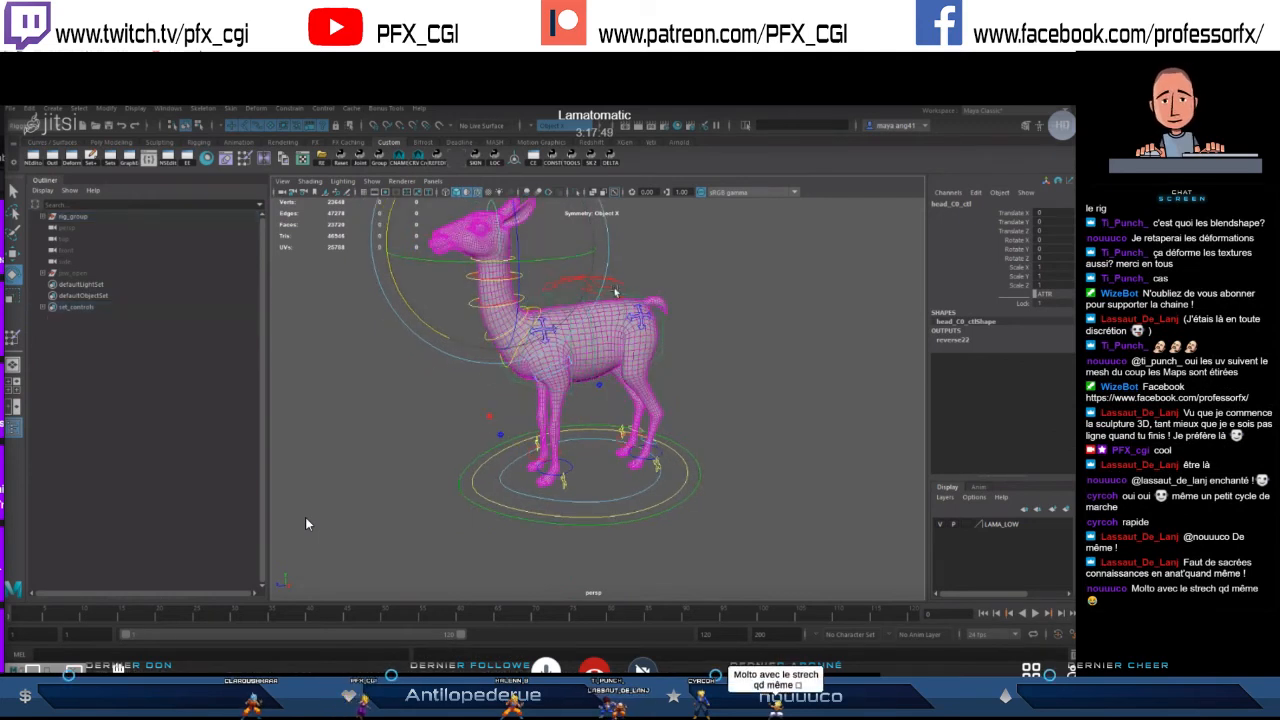
# - Test lowering the body control to about -12.5 in Translate Y to check the leg bending, and undo it
pyautogui.click(629, 285)
pyautogui.scroll(-3, 649, 300)
pyautogui.press('w')
pyautogui.keyDown('alt'); pyautogui.moveTo(712, 349); pyautogui.dragTo(655, 390); pyautogui.keyUp('alt')
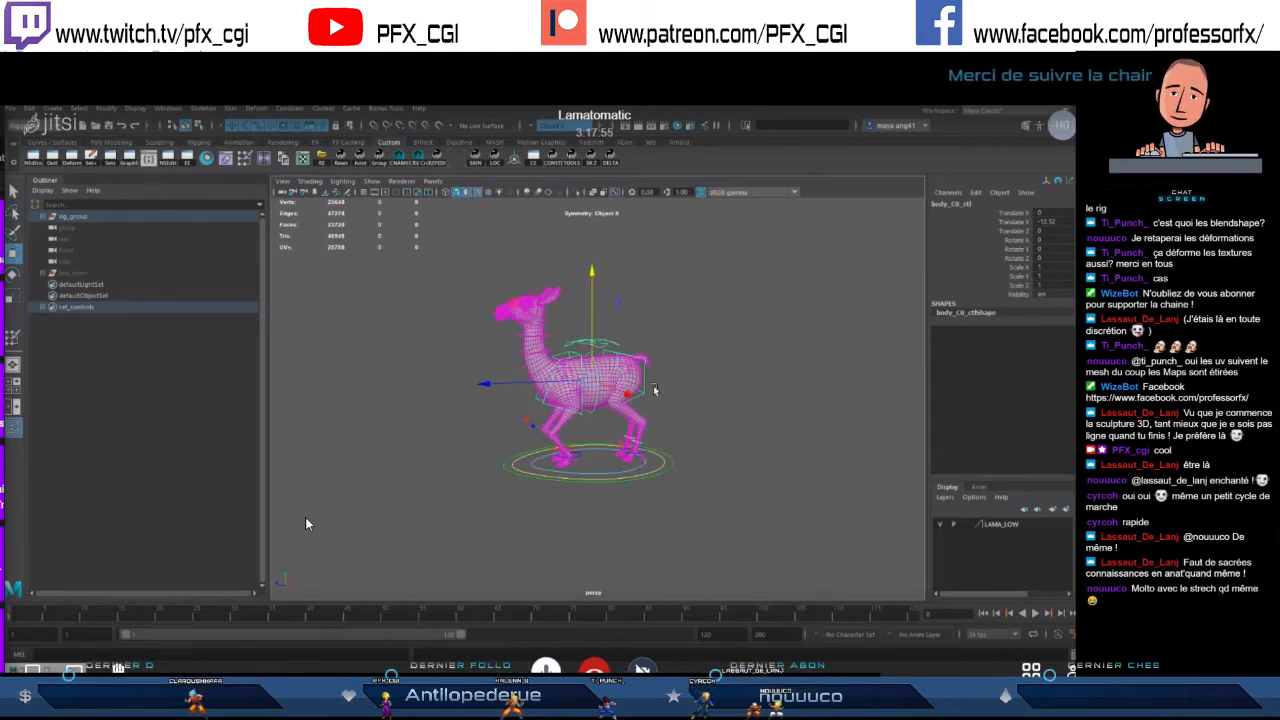
pyautogui.scroll(5, 653, 385)
pyautogui.scroll(-2, 651, 390)
pyautogui.hotkey('ctrl', 'z')
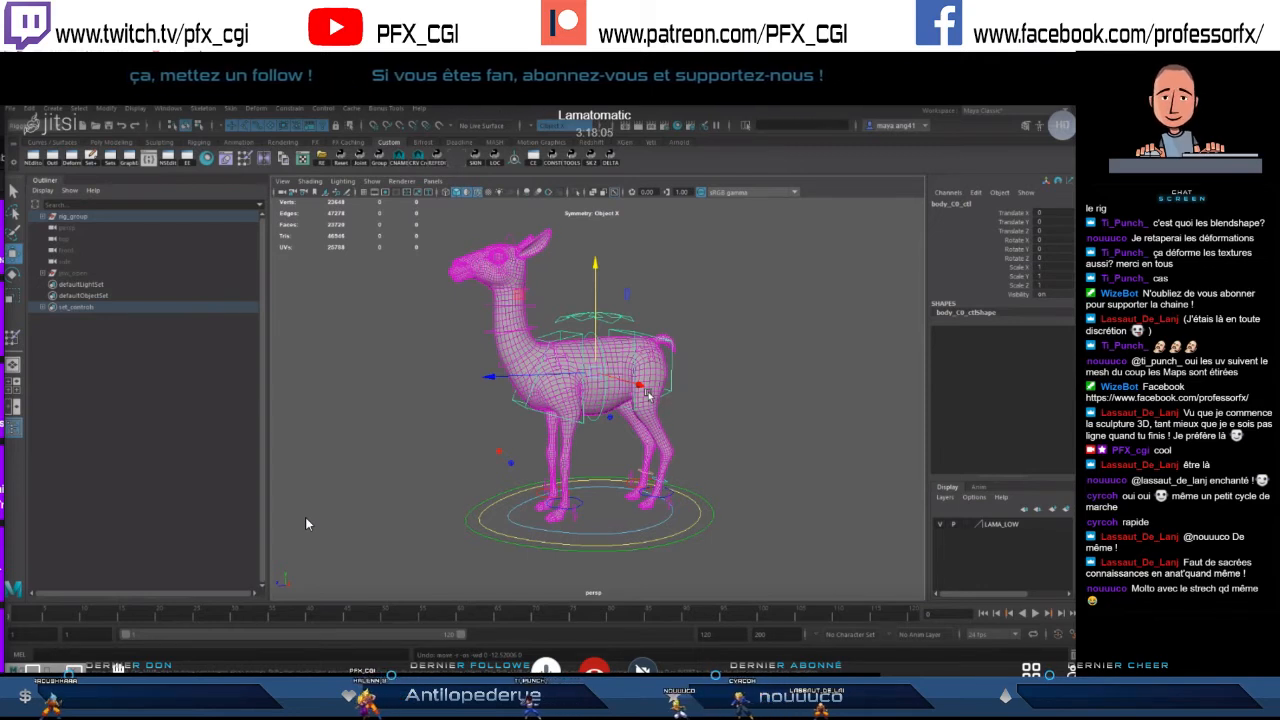
# - Test lowering the belly control in Translate Y to check the torso deformation, and undo it
pyautogui.click(728, 374)
pyautogui.keyDown('alt'); pyautogui.moveTo(730, 378); pyautogui.dragTo(690, 385); pyautogui.keyUp('alt')
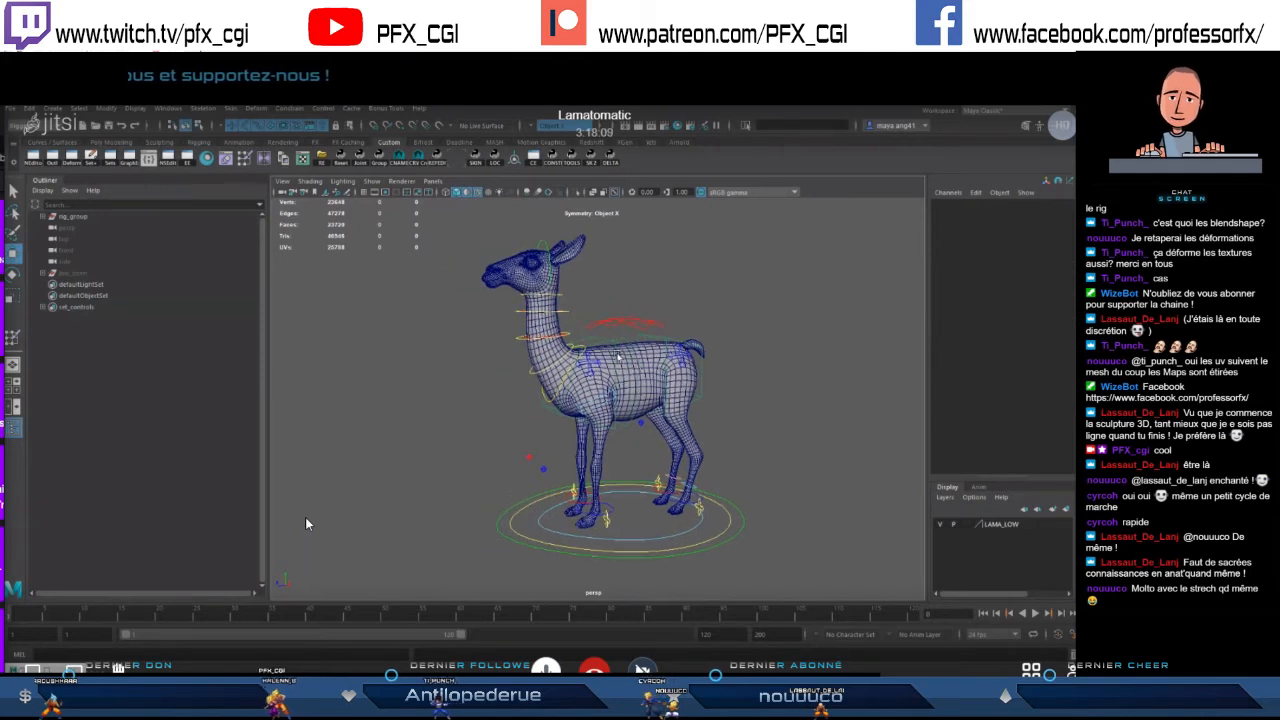
pyautogui.scroll(4, 656, 317)
pyautogui.click(645, 298)
pyautogui.scroll(-2, 645, 300)
pyautogui.moveTo(660, 302)
pyautogui.keyDown('alt'); pyautogui.mouseDown()
pyautogui.moveTo(622, 294)
pyautogui.moveTo(661, 279)
pyautogui.moveTo(662, 300)
pyautogui.mouseUp(); pyautogui.keyUp('alt')
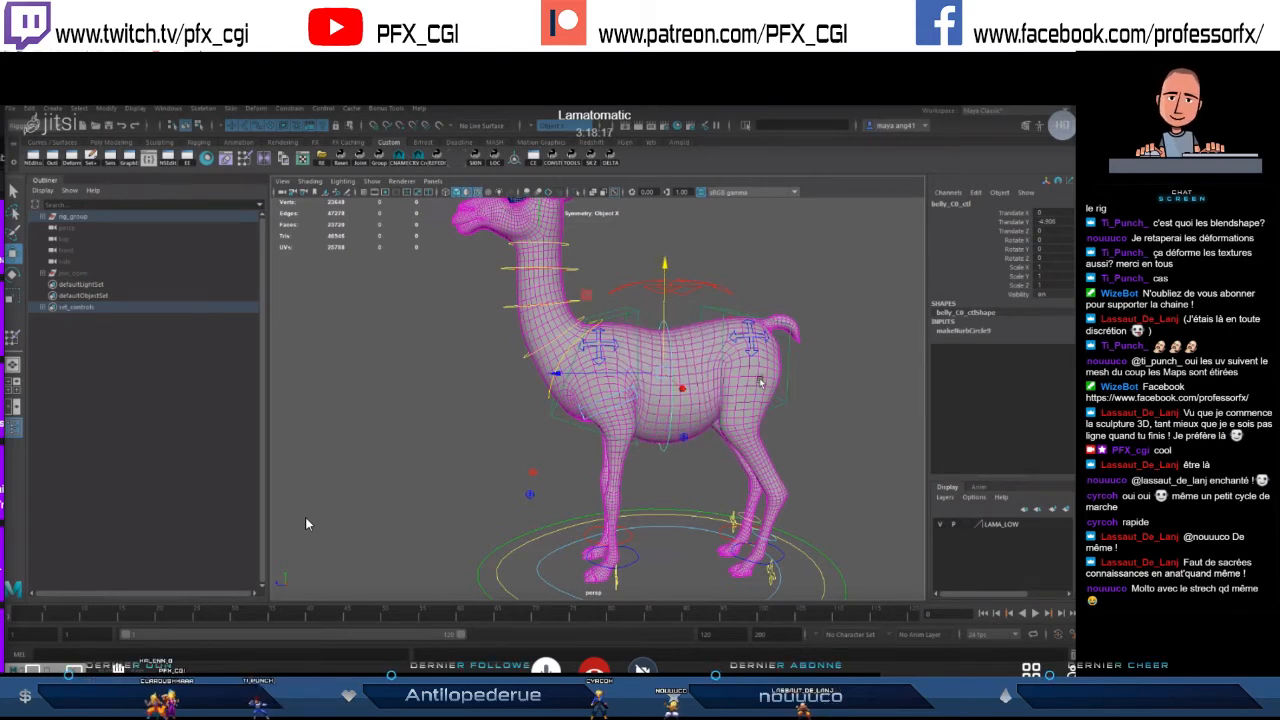
pyautogui.hotkey('ctrl', 'z')
# - Inspect the left back leg's info control and its IK control's foot roll attributes
pyautogui.scroll(-4, 794, 451)
pyautogui.keyDown('alt'); pyautogui.moveTo(794, 451); pyautogui.dragTo(766, 424, button='middle'); pyautogui.keyUp('alt')
pyautogui.scroll(3, 766, 424)
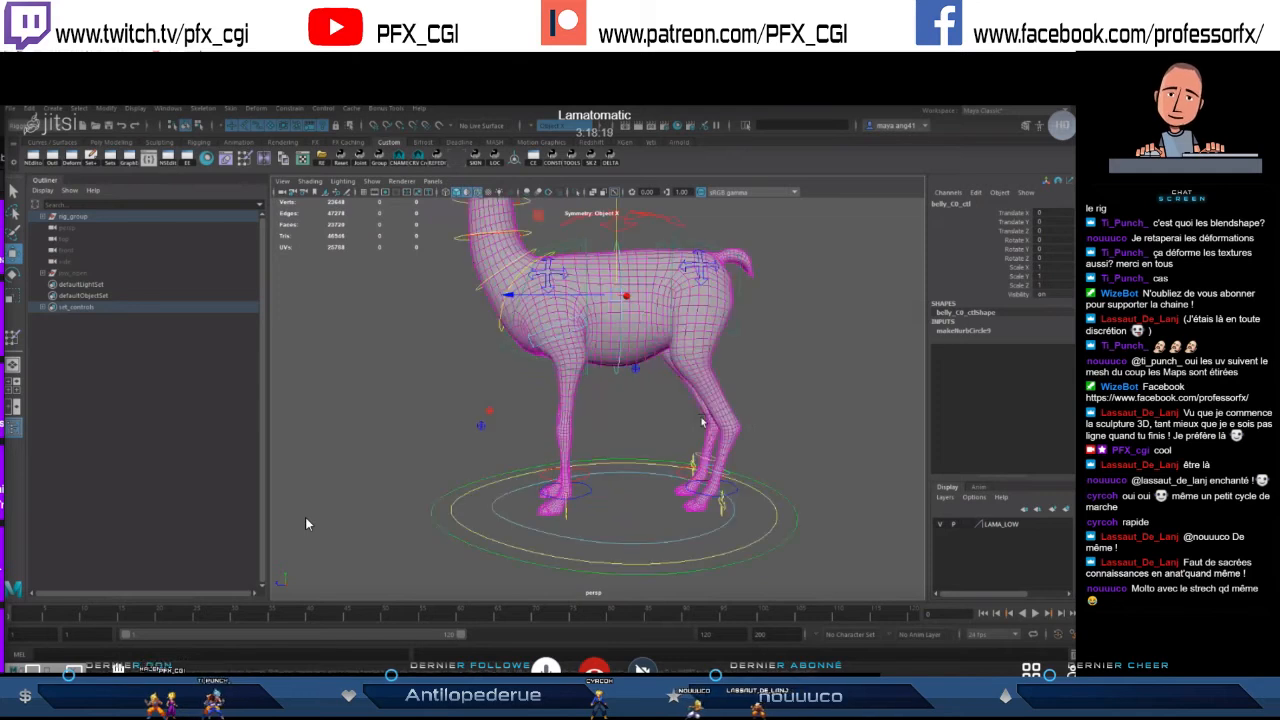
pyautogui.keyDown('alt'); pyautogui.moveTo(766, 424); pyautogui.dragTo(694, 480); pyautogui.keyUp('alt')
pyautogui.click(697, 477)
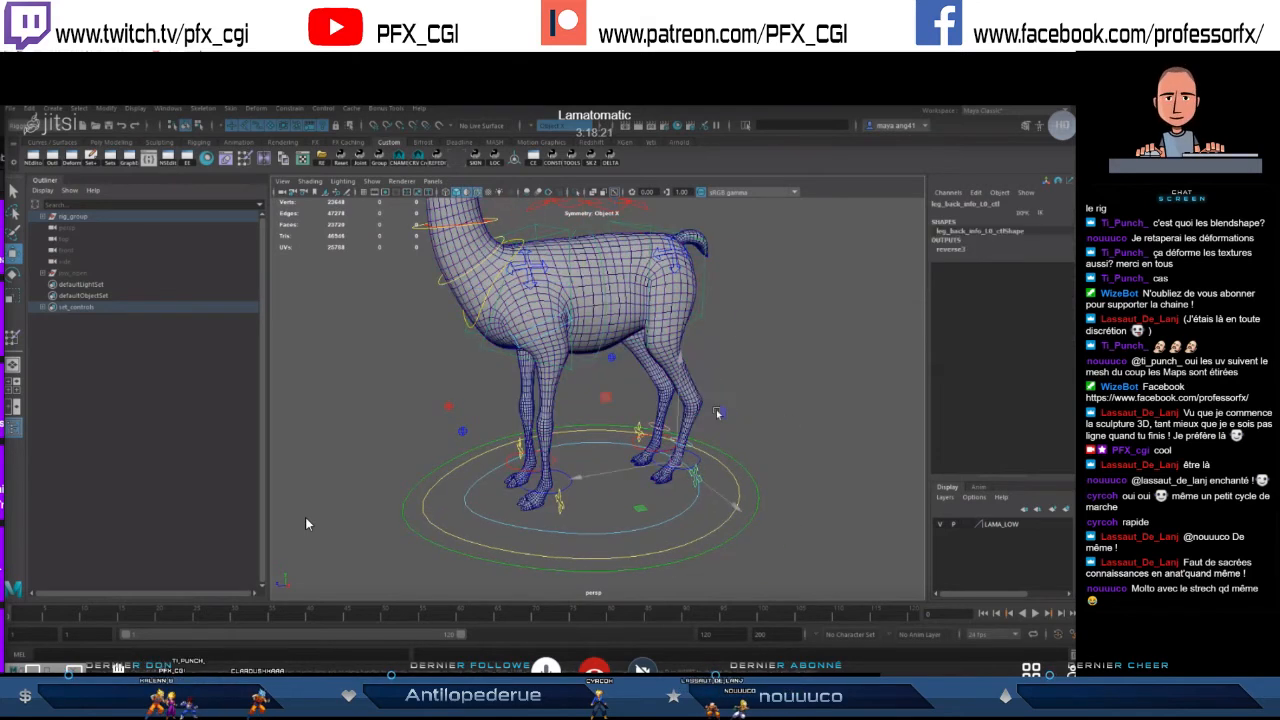
pyautogui.click(755, 400)
pyautogui.click(700, 461)
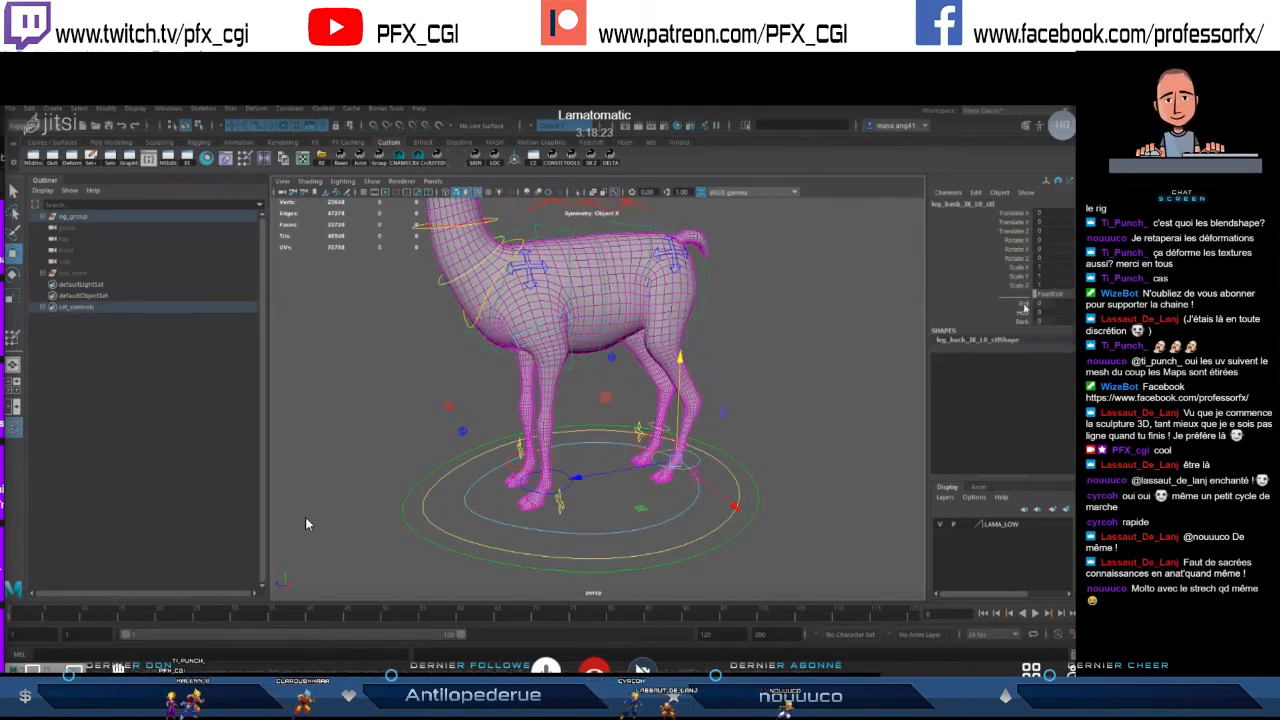
pyautogui.click(766, 433)
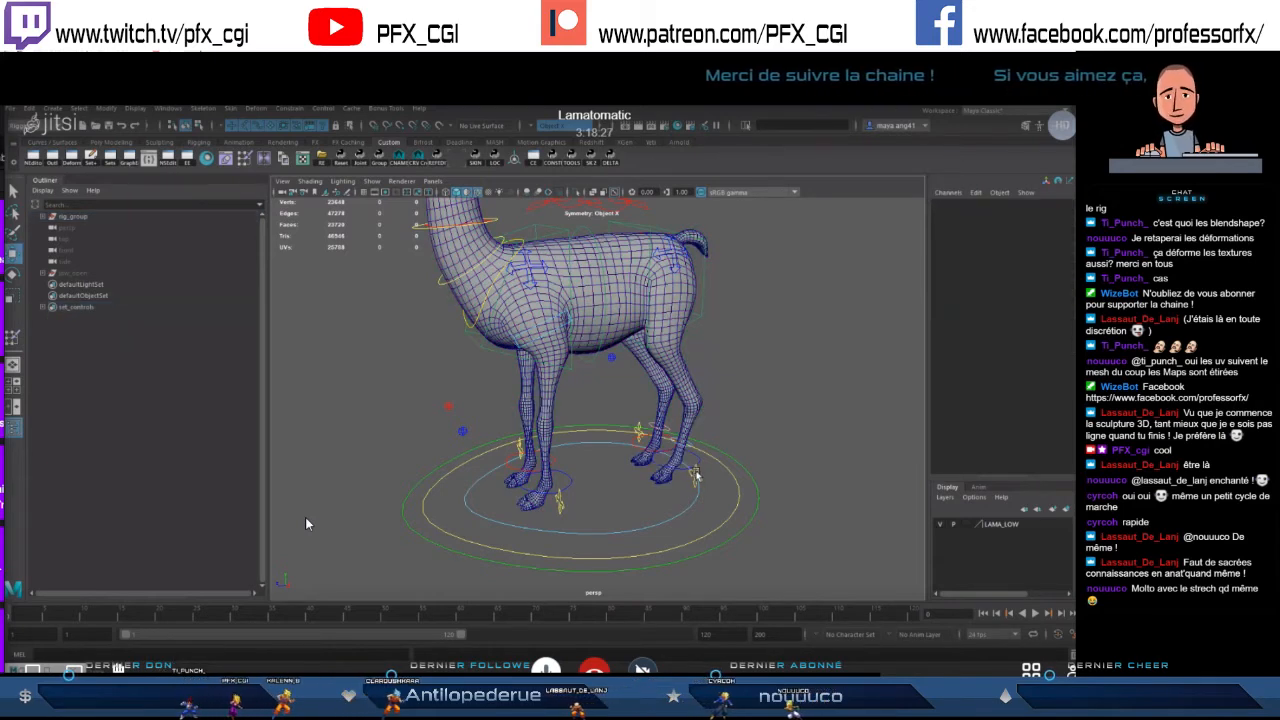
pyautogui.click(697, 472)
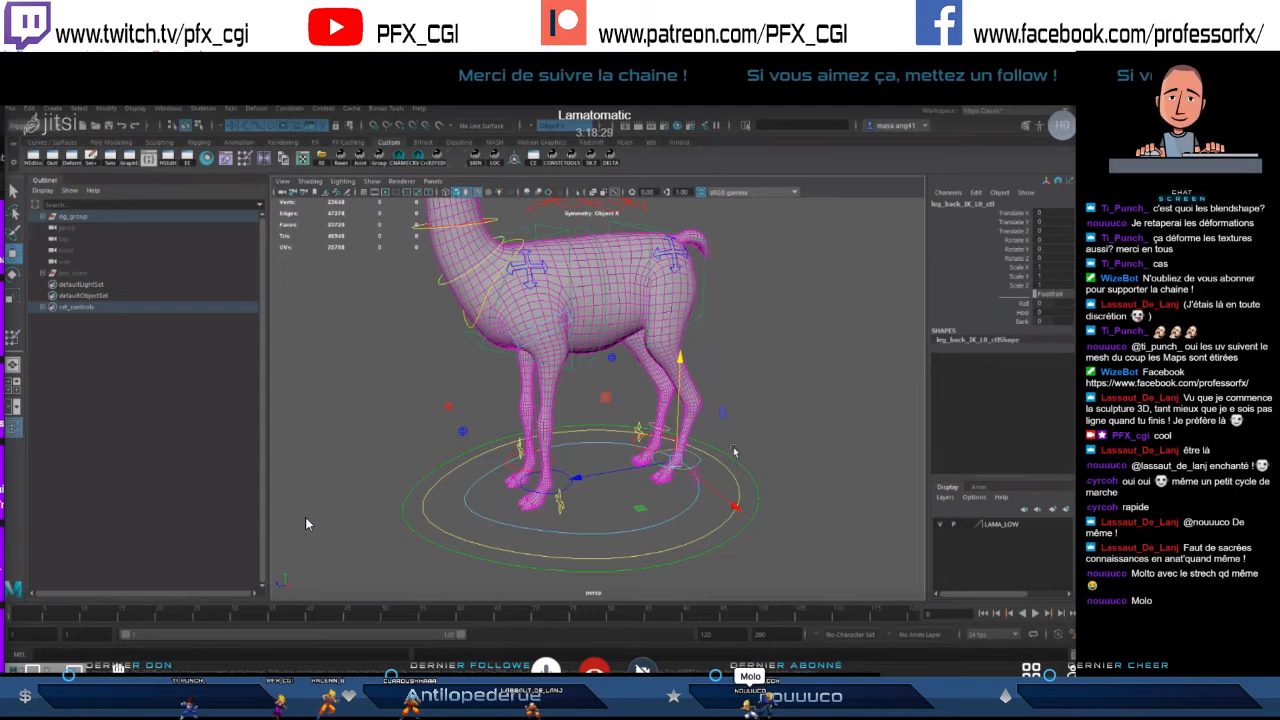
pyautogui.scroll(-5, 728, 418)
pyautogui.moveTo(728, 417)
pyautogui.keyDown('alt'); pyautogui.mouseDown()
pyautogui.moveTo(770, 412)
pyautogui.moveTo(735, 425)
pyautogui.mouseUp(); pyautogui.keyUp('alt')
pyautogui.scroll(3, 735, 425)
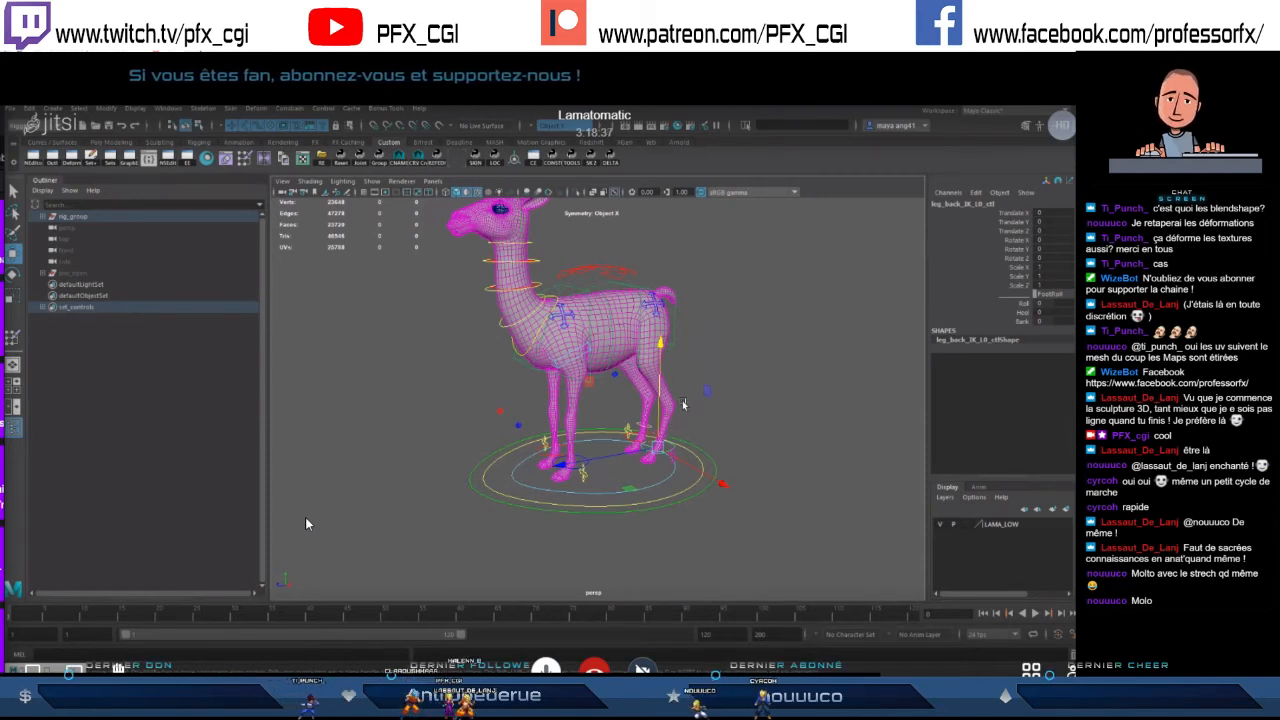
# - Clear the selection and examine the full llama rig, finishing with a close-up of its head
pyautogui.click(735, 413)
pyautogui.scroll(-3, 720, 370)
pyautogui.keyDown('alt'); pyautogui.moveTo(718, 357); pyautogui.dragTo(722, 412, button='middle'); pyautogui.keyUp('alt')
pyautogui.scroll(3, 722, 412)
pyautogui.keyDown('alt'); pyautogui.moveTo(722, 412); pyautogui.dragTo(744, 391); pyautogui.keyUp('alt')
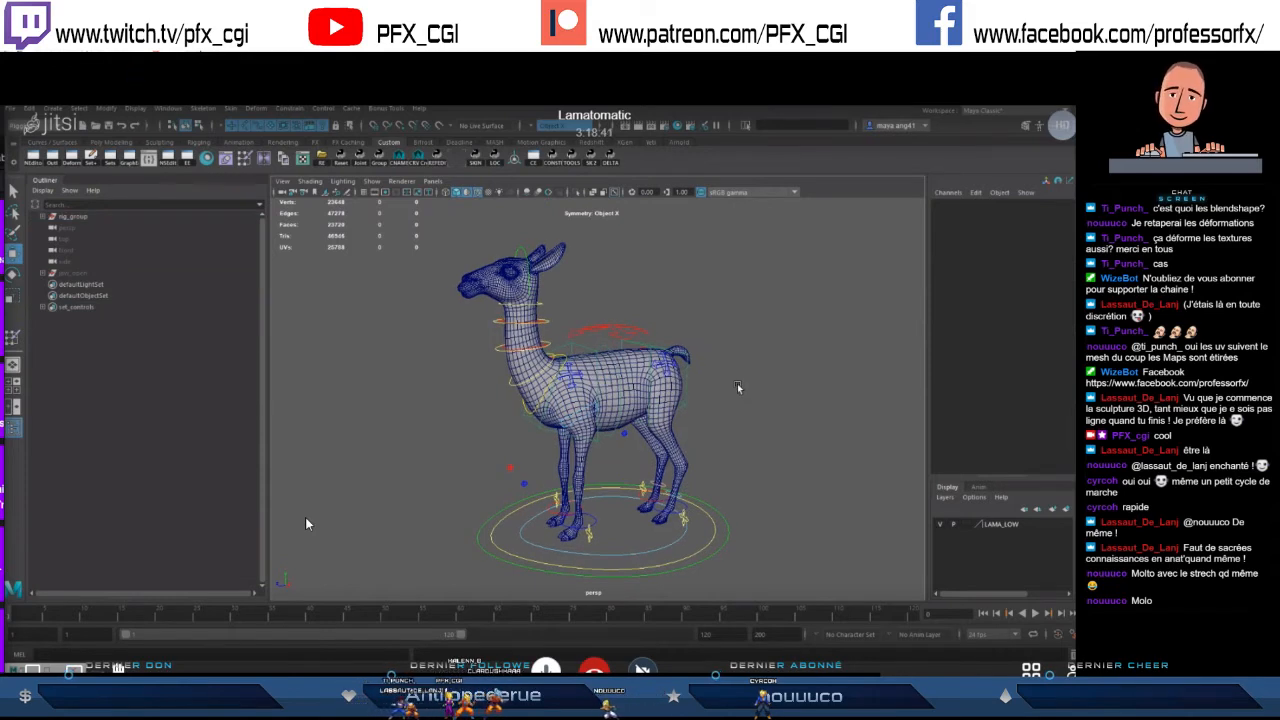
pyautogui.keyDown('alt'); pyautogui.moveTo(716, 419); pyautogui.dragTo(670, 424); pyautogui.keyUp('alt')
pyautogui.keyDown('alt'); pyautogui.moveTo(743, 404); pyautogui.dragTo(726, 427); pyautogui.keyUp('alt')
pyautogui.keyDown('alt'); pyautogui.moveTo(726, 427); pyautogui.dragTo(735, 350, button='right'); pyautogui.keyUp('alt')
pyautogui.keyDown('alt'); pyautogui.moveTo(735, 350); pyautogui.dragTo(667, 433, button='middle'); pyautogui.keyUp('alt')
pyautogui.keyDown('alt'); pyautogui.moveTo(667, 433); pyautogui.dragTo(711, 449); pyautogui.keyUp('alt')
pyautogui.keyDown('alt'); pyautogui.moveTo(711, 449); pyautogui.dragTo(619, 455, button='right'); pyautogui.keyUp('alt')
pyautogui.keyDown('alt'); pyautogui.moveTo(619, 455); pyautogui.dragTo(657, 441); pyautogui.keyUp('alt')
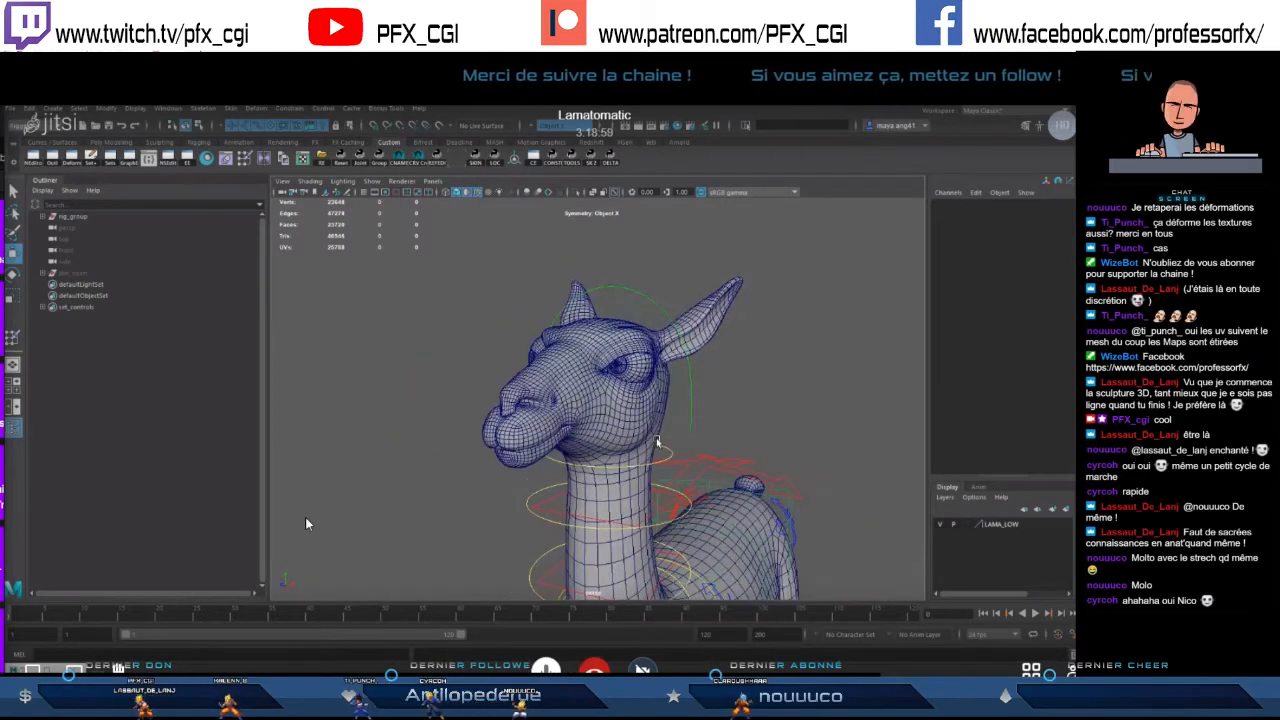
# - Examine the llama's face topology around the muzzle, eyes and ears from several angles
pyautogui.keyDown('alt'); pyautogui.moveTo(758, 406); pyautogui.dragTo(700, 438); pyautogui.keyUp('alt')
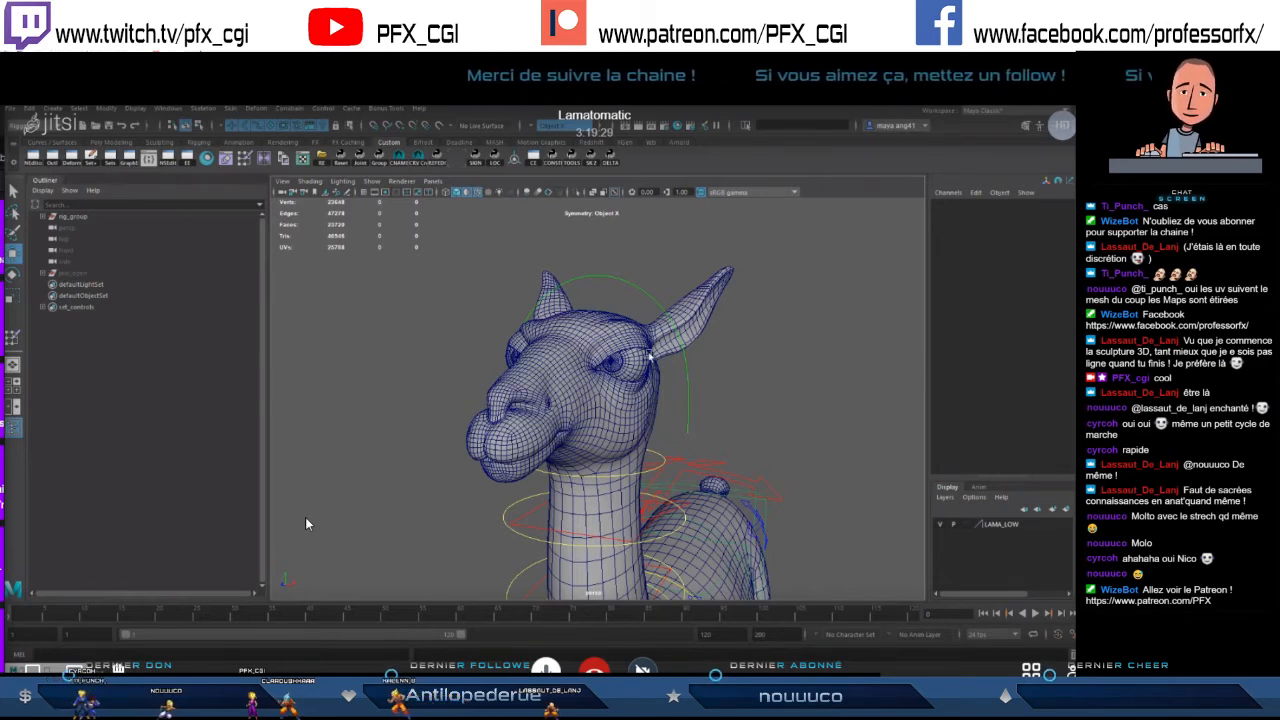
pyautogui.keyDown('alt'); pyautogui.moveTo(701, 401); pyautogui.dragTo(628, 398); pyautogui.keyUp('alt')
pyautogui.moveTo(628, 398)
pyautogui.keyDown('alt'); pyautogui.mouseDown(button='right')
pyautogui.moveTo(651, 407)
pyautogui.moveTo(634, 402)
pyautogui.mouseUp(button='right'); pyautogui.keyUp('alt')
pyautogui.keyDown('alt'); pyautogui.moveTo(634, 402); pyautogui.dragTo(661, 419); pyautogui.keyUp('alt')
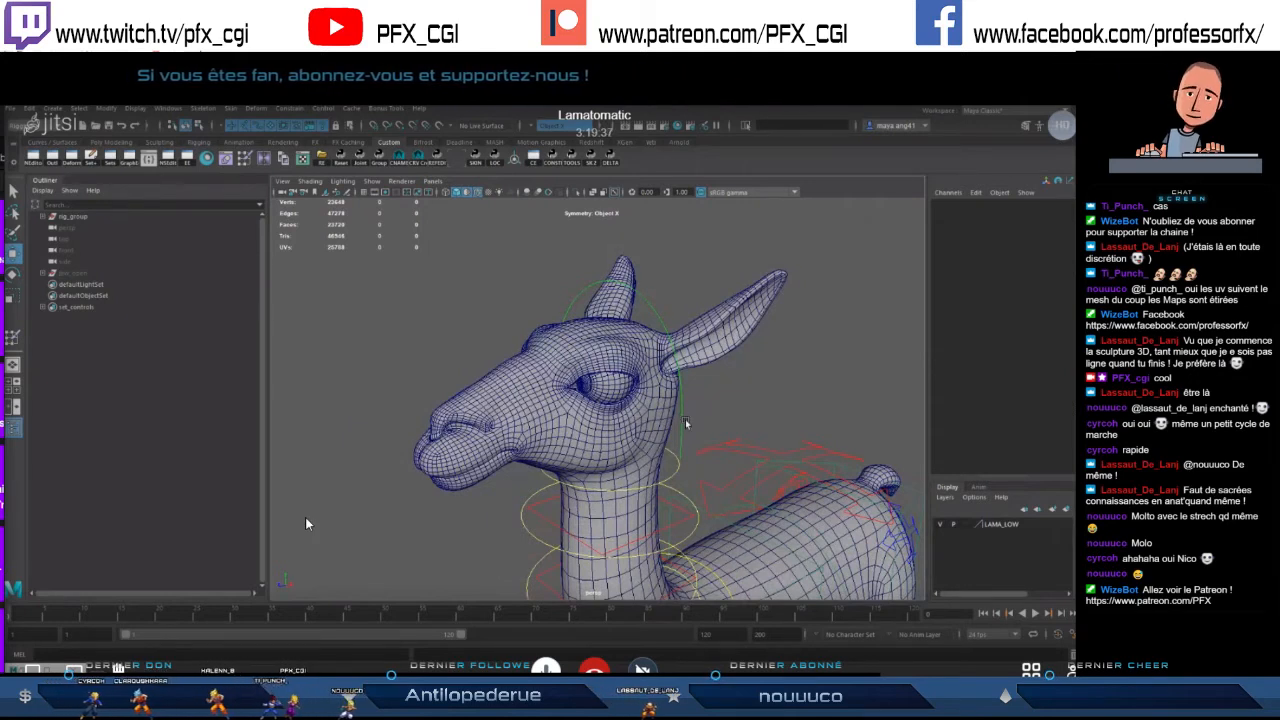
pyautogui.keyDown('alt'); pyautogui.moveTo(652, 403); pyautogui.dragTo(698, 383); pyautogui.keyUp('alt')
pyautogui.keyDown('alt'); pyautogui.moveTo(785, 385); pyautogui.dragTo(657, 404); pyautogui.keyUp('alt')
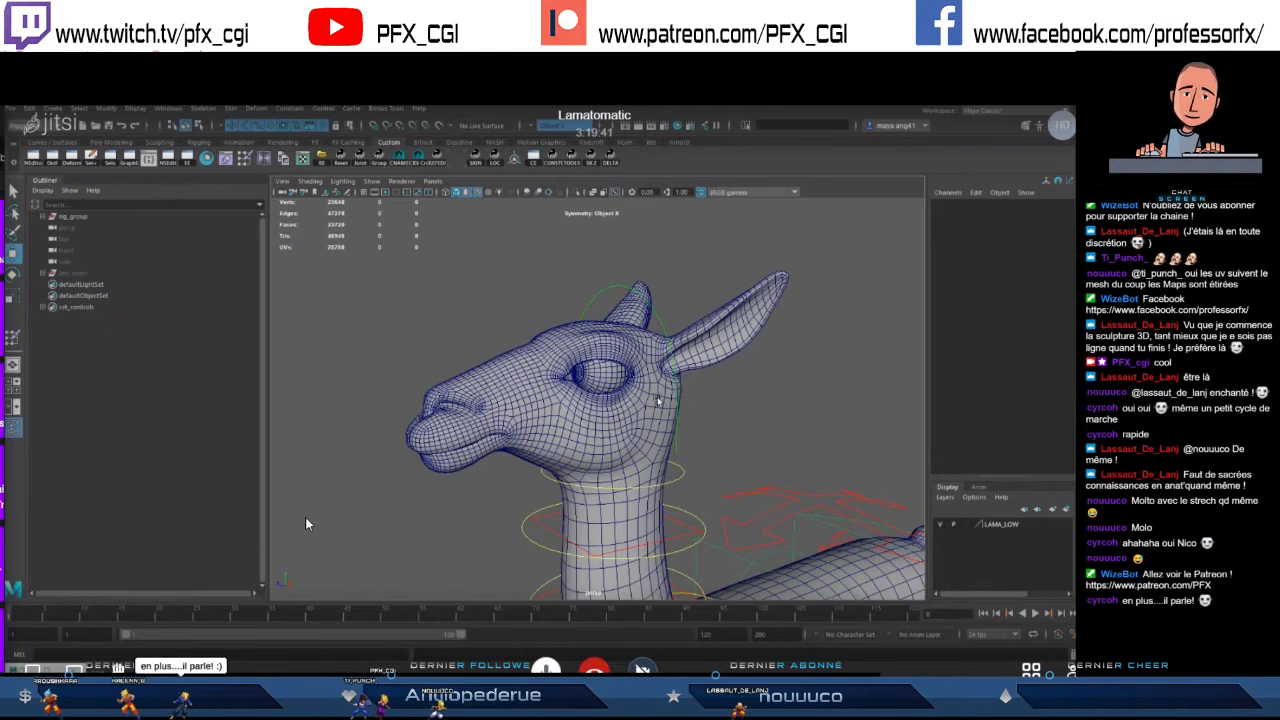
pyautogui.scroll(5, 647, 392)
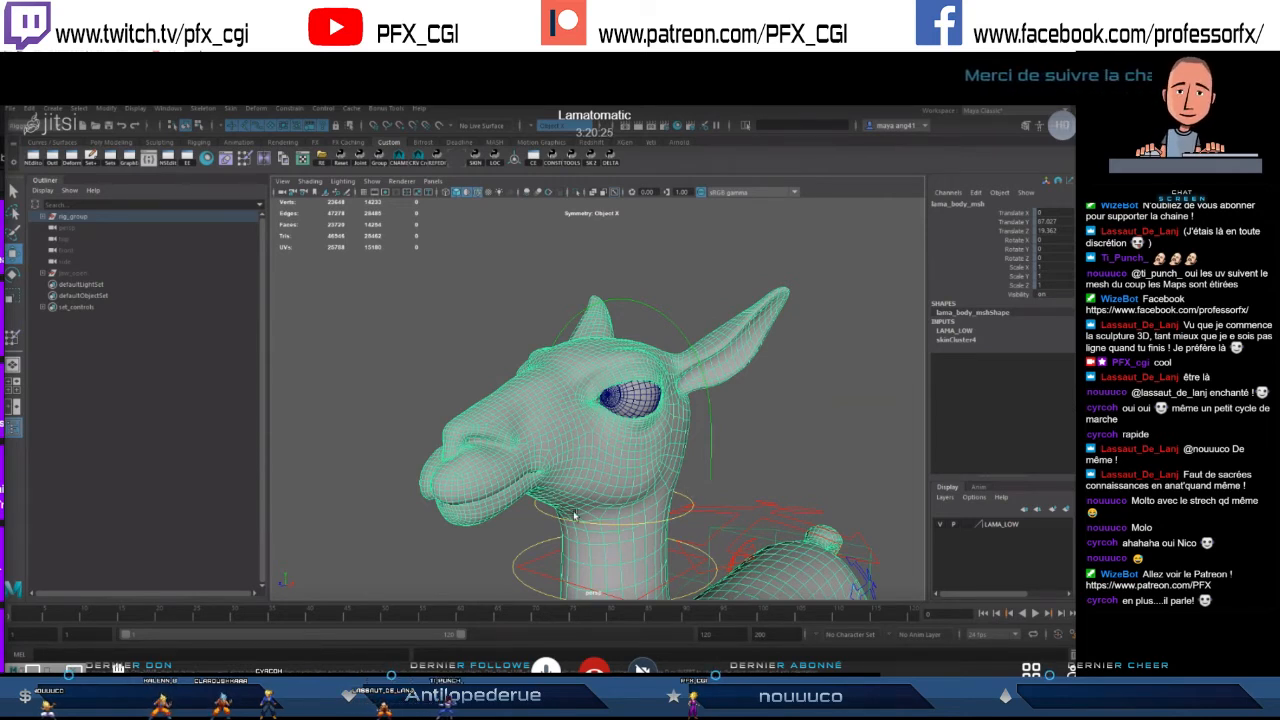
# - Examine the body mesh closely around the eye sockets, eyelids and brow
pyautogui.keyDown('alt'); pyautogui.moveTo(575, 513); pyautogui.dragTo(527, 451); pyautogui.keyUp('alt')
pyautogui.keyDown('alt'); pyautogui.moveTo(612, 515); pyautogui.dragTo(629, 435); pyautogui.keyUp('alt')
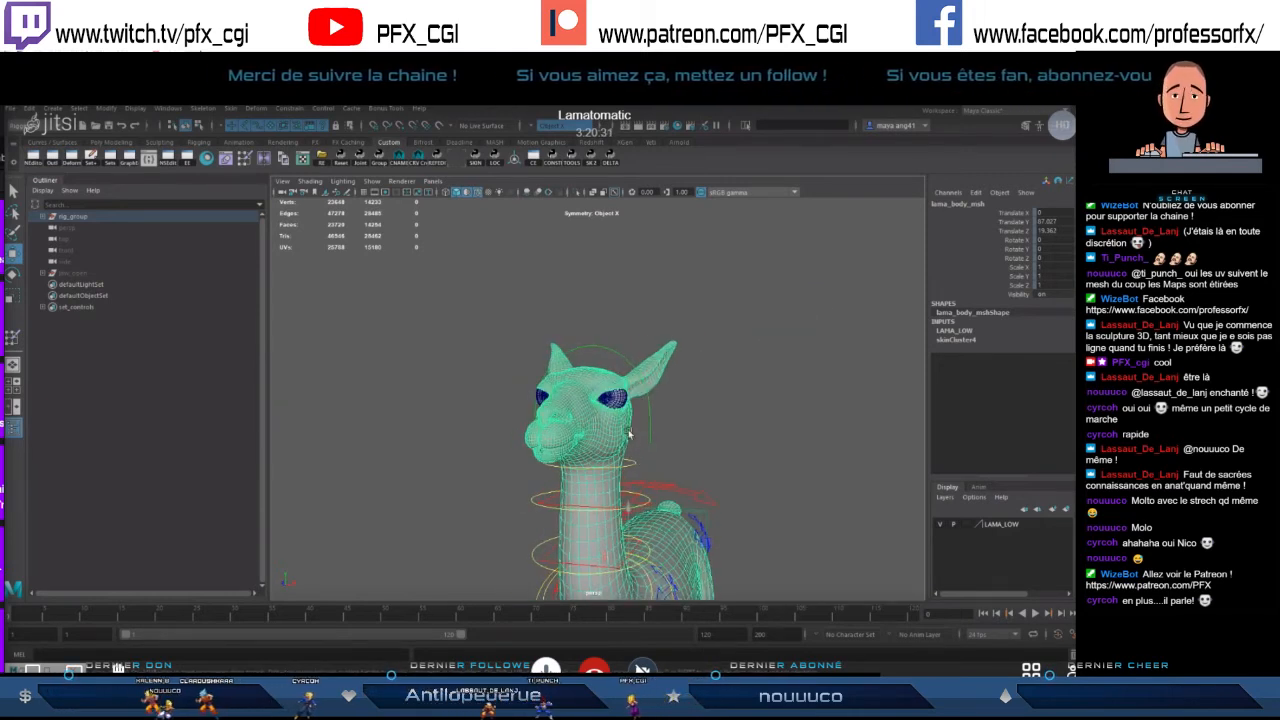
pyautogui.keyDown('alt'); pyautogui.moveTo(629, 435); pyautogui.dragTo(648, 456, button='right'); pyautogui.keyUp('alt')
pyautogui.moveTo(648, 454)
pyautogui.keyDown('alt'); pyautogui.mouseDown()
pyautogui.moveTo(637, 437)
pyautogui.moveTo(662, 448)
pyautogui.mouseUp(); pyautogui.keyUp('alt')
pyautogui.keyDown('alt'); pyautogui.moveTo(766, 431); pyautogui.dragTo(728, 439); pyautogui.keyUp('alt')
pyautogui.keyDown('alt'); pyautogui.moveTo(728, 439); pyautogui.dragTo(754, 420, button='right'); pyautogui.keyUp('alt')
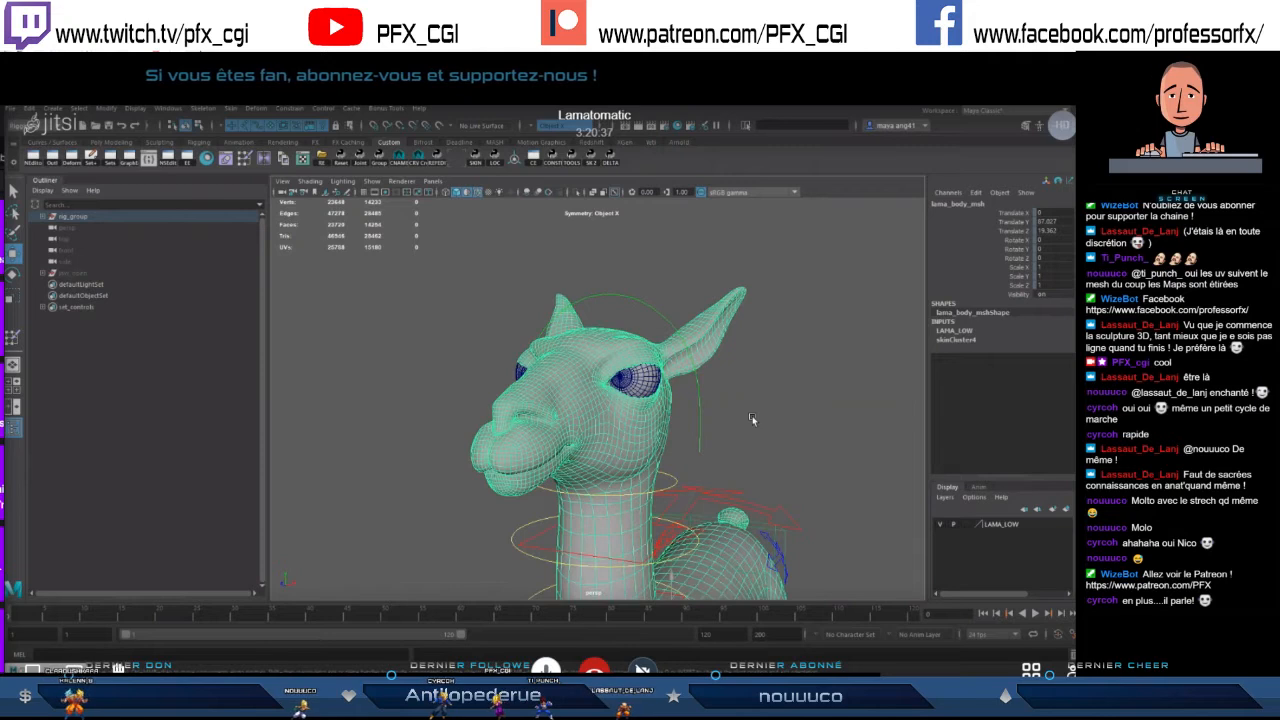
pyautogui.keyDown('alt'); pyautogui.moveTo(754, 420); pyautogui.dragTo(710, 480); pyautogui.keyUp('alt')
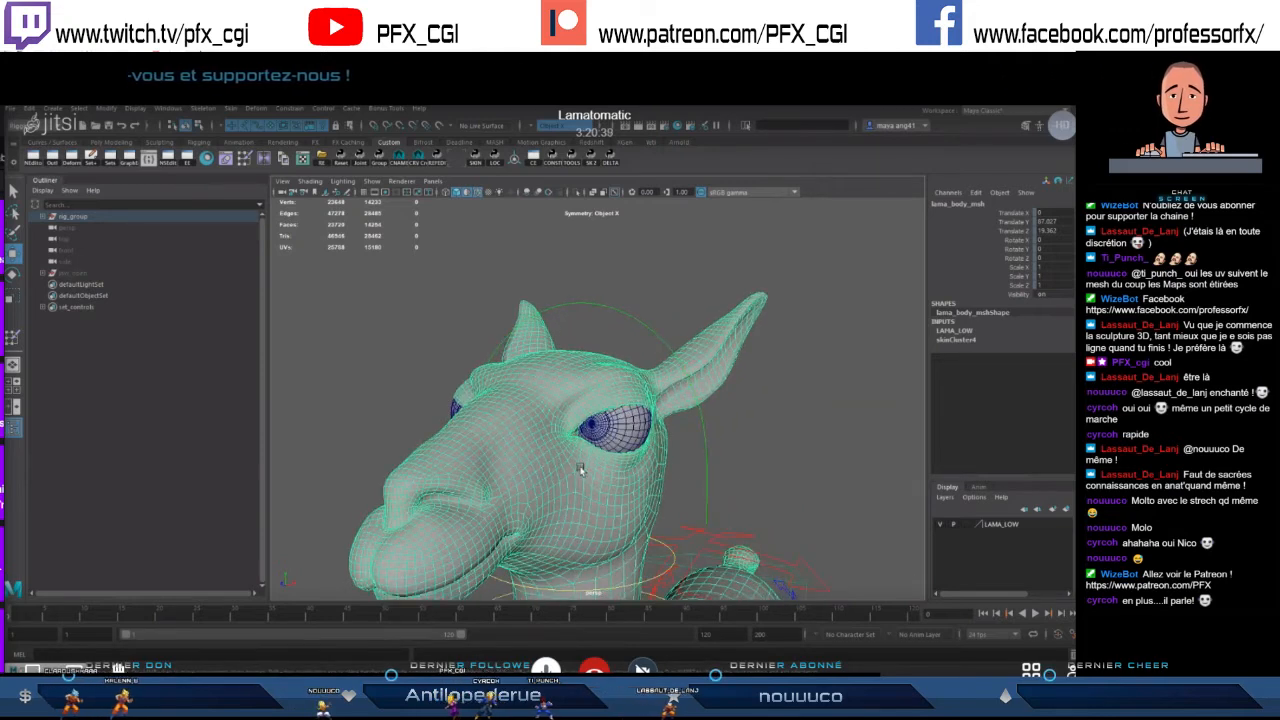
pyautogui.scroll(5, 627, 447)
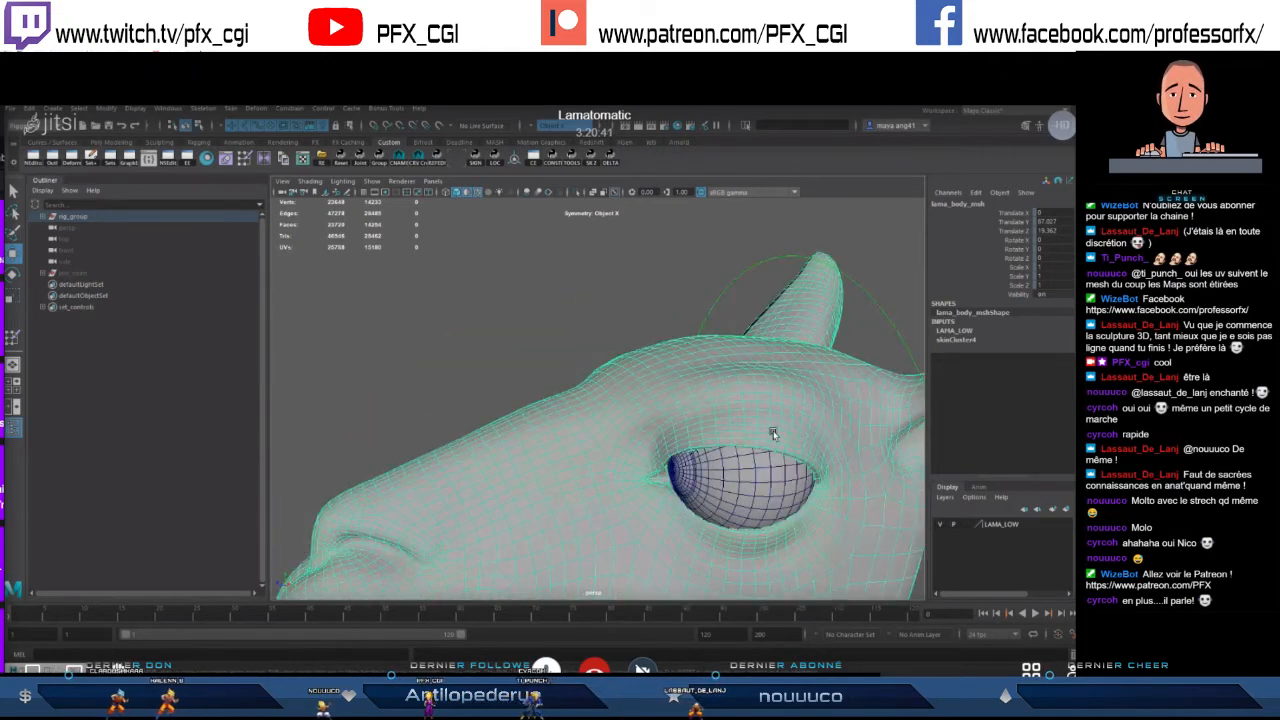
pyautogui.keyDown('alt'); pyautogui.moveTo(773, 433); pyautogui.dragTo(629, 423); pyautogui.keyUp('alt')
pyautogui.keyDown('alt'); pyautogui.moveTo(629, 423); pyautogui.dragTo(554, 437, button='right'); pyautogui.keyUp('alt')
pyautogui.keyDown('alt'); pyautogui.moveTo(554, 437); pyautogui.dragTo(642, 439); pyautogui.keyUp('alt')
pyautogui.keyDown('alt'); pyautogui.moveTo(786, 442); pyautogui.dragTo(642, 432); pyautogui.keyUp('alt')
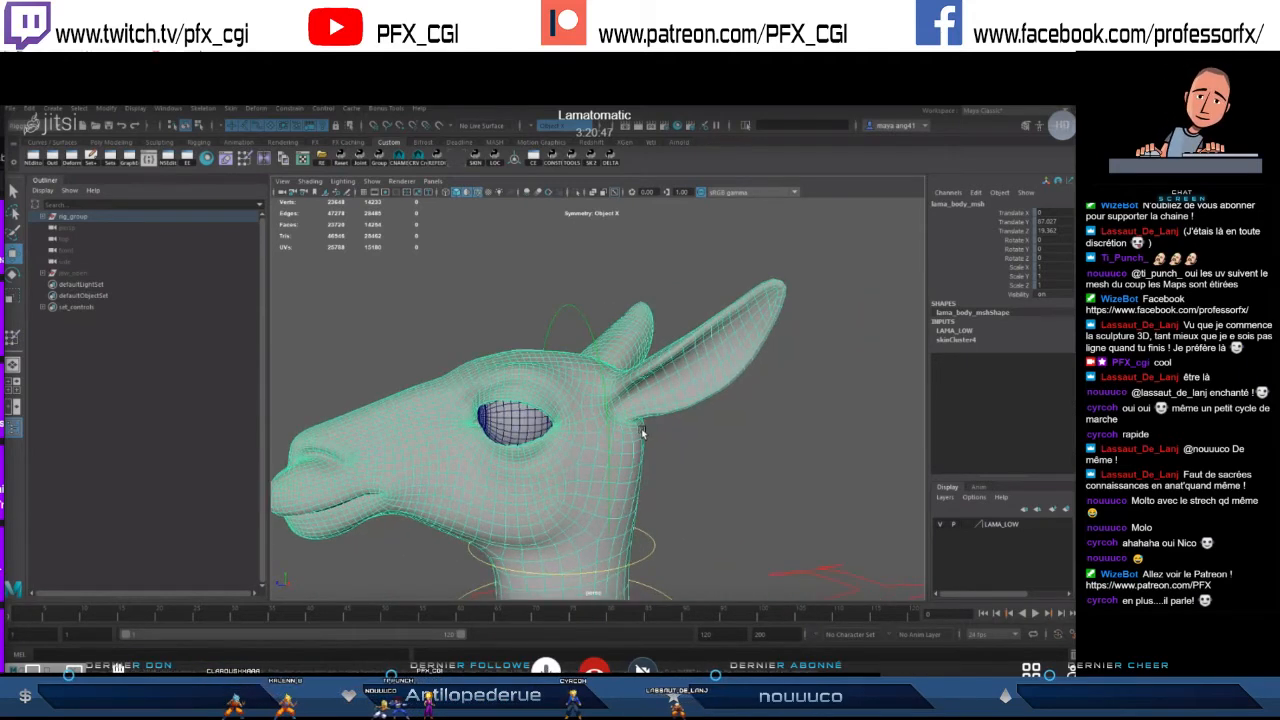
pyautogui.moveTo(733, 422)
pyautogui.keyDown('alt'); pyautogui.mouseDown()
pyautogui.moveTo(790, 425)
pyautogui.moveTo(720, 422)
pyautogui.moveTo(735, 425)
pyautogui.mouseUp(); pyautogui.keyUp('alt')
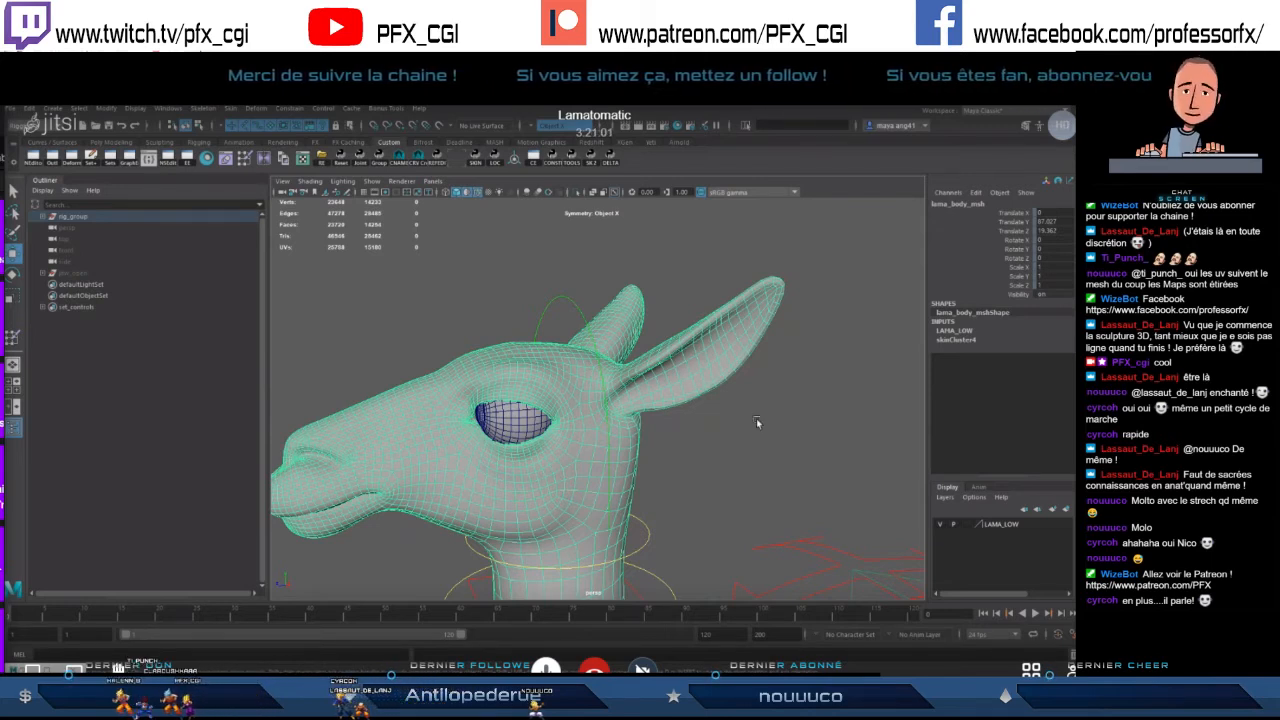
# - Review the llama's ears, mouth and jaw, comparing the head close-up with a wider view of the neck
pyautogui.keyDown('alt'); pyautogui.moveTo(757, 422); pyautogui.dragTo(686, 434, button='right'); pyautogui.keyUp('alt')
pyautogui.keyDown('alt'); pyautogui.moveTo(610, 437); pyautogui.dragTo(643, 437); pyautogui.keyUp('alt')
pyautogui.keyDown('alt'); pyautogui.moveTo(643, 437); pyautogui.dragTo(715, 425, button='middle'); pyautogui.keyUp('alt')
pyautogui.keyDown('alt'); pyautogui.moveTo(660, 437); pyautogui.dragTo(726, 442, button='right'); pyautogui.keyUp('alt')
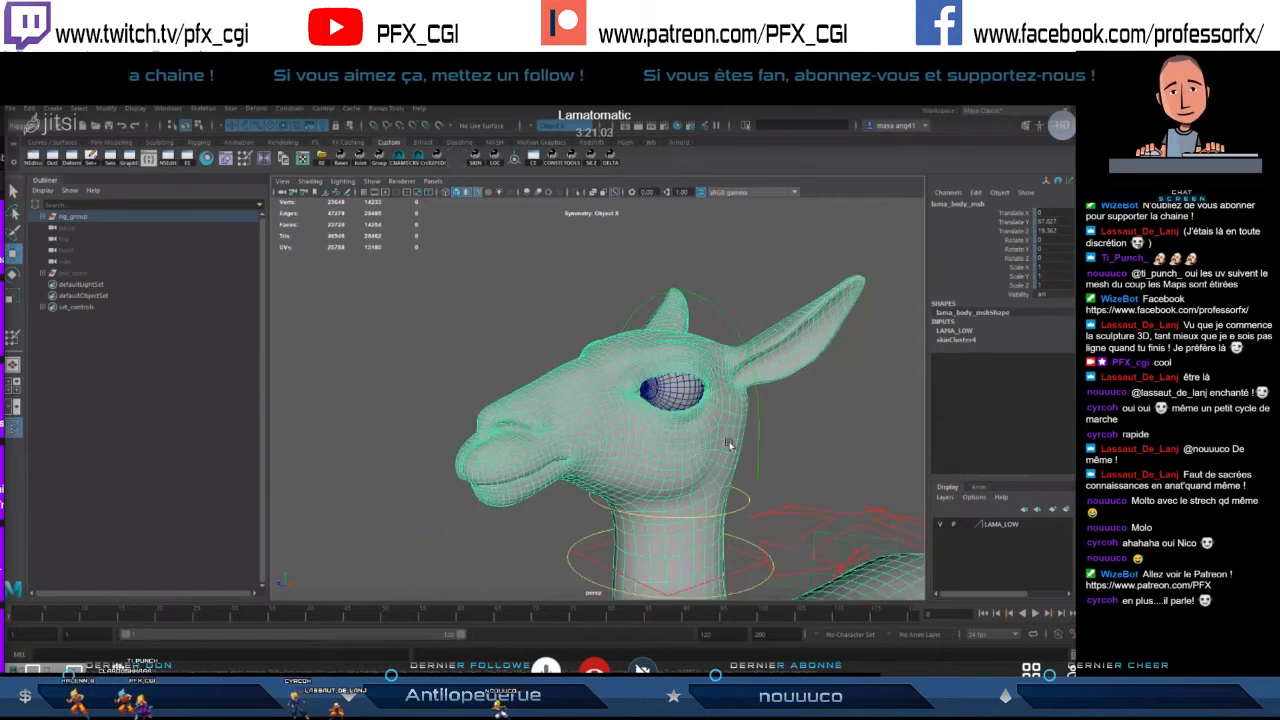
pyautogui.keyDown('alt'); pyautogui.moveTo(727, 446); pyautogui.dragTo(700, 403, button='middle'); pyautogui.keyUp('alt')
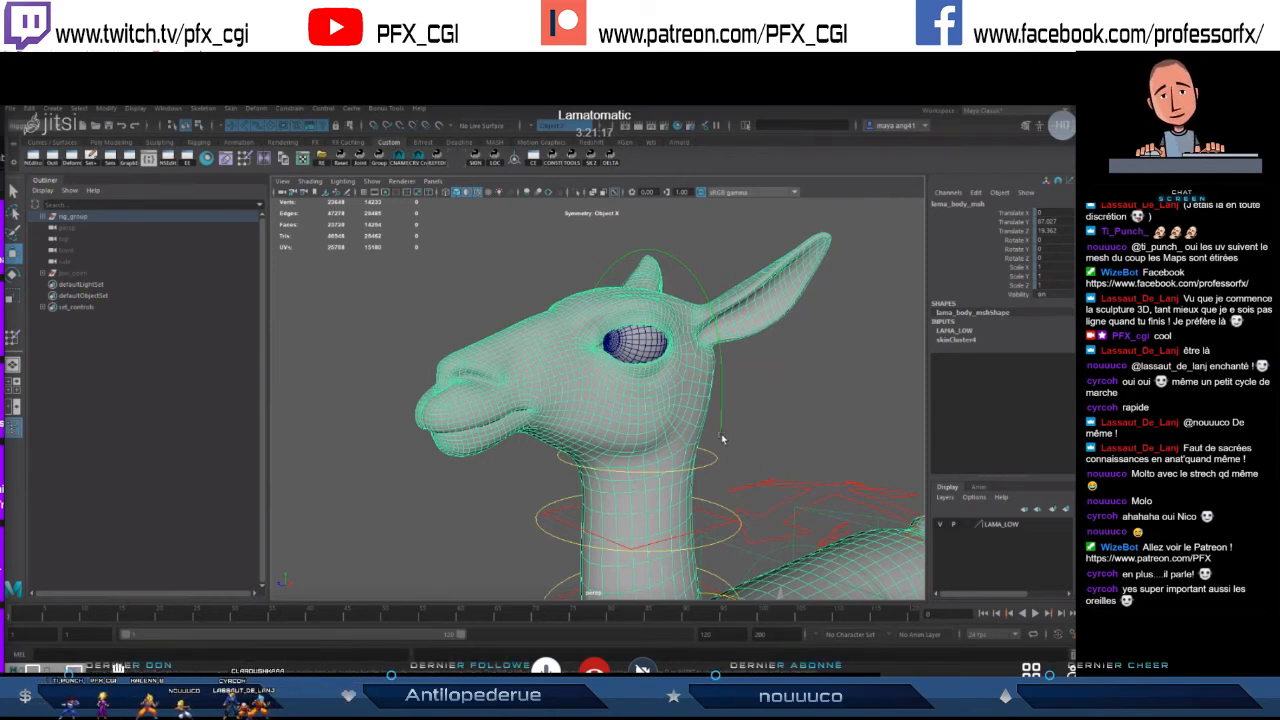
pyautogui.keyDown('alt'); pyautogui.moveTo(503, 441); pyautogui.dragTo(640, 415); pyautogui.keyUp('alt')
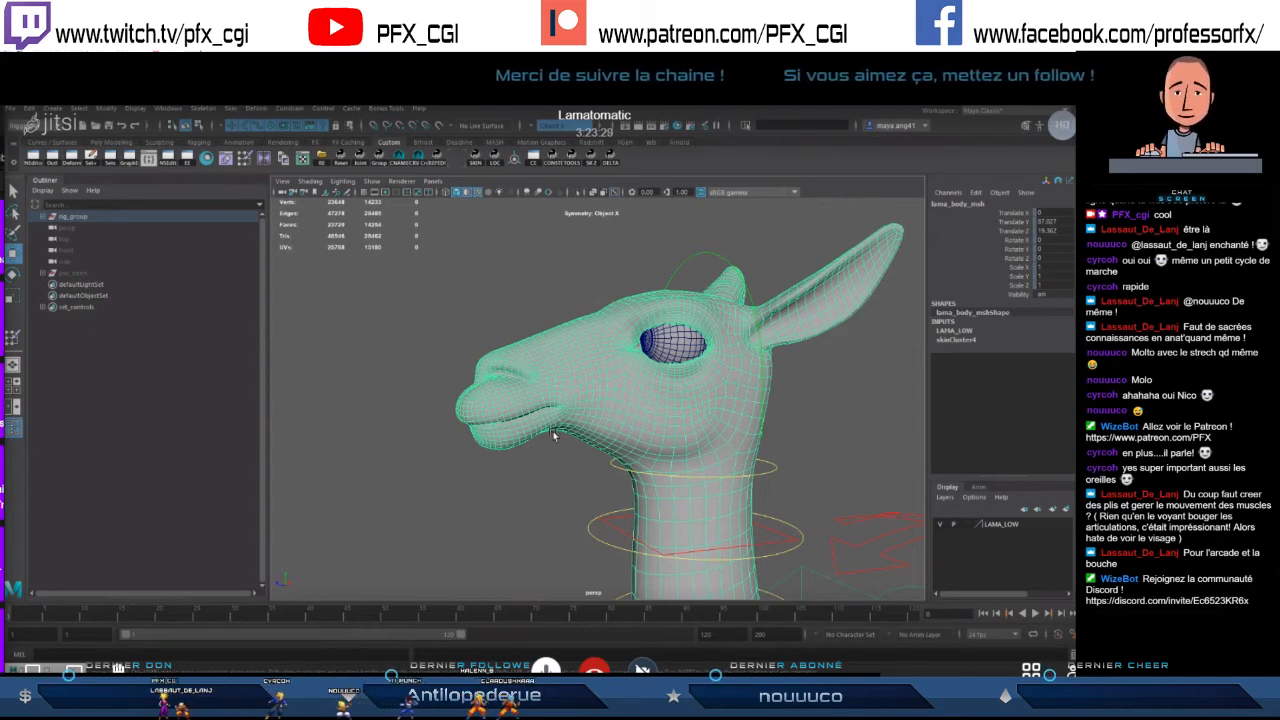
pyautogui.scroll(-3, 557, 433)
pyautogui.scroll(-1, 580, 436)
pyautogui.keyDown('alt'); pyautogui.moveTo(592, 441); pyautogui.dragTo(695, 391); pyautogui.keyUp('alt')
pyautogui.scroll(4, 621, 434)
pyautogui.scroll(3, 705, 416)
pyautogui.scroll(-4, 705, 416)
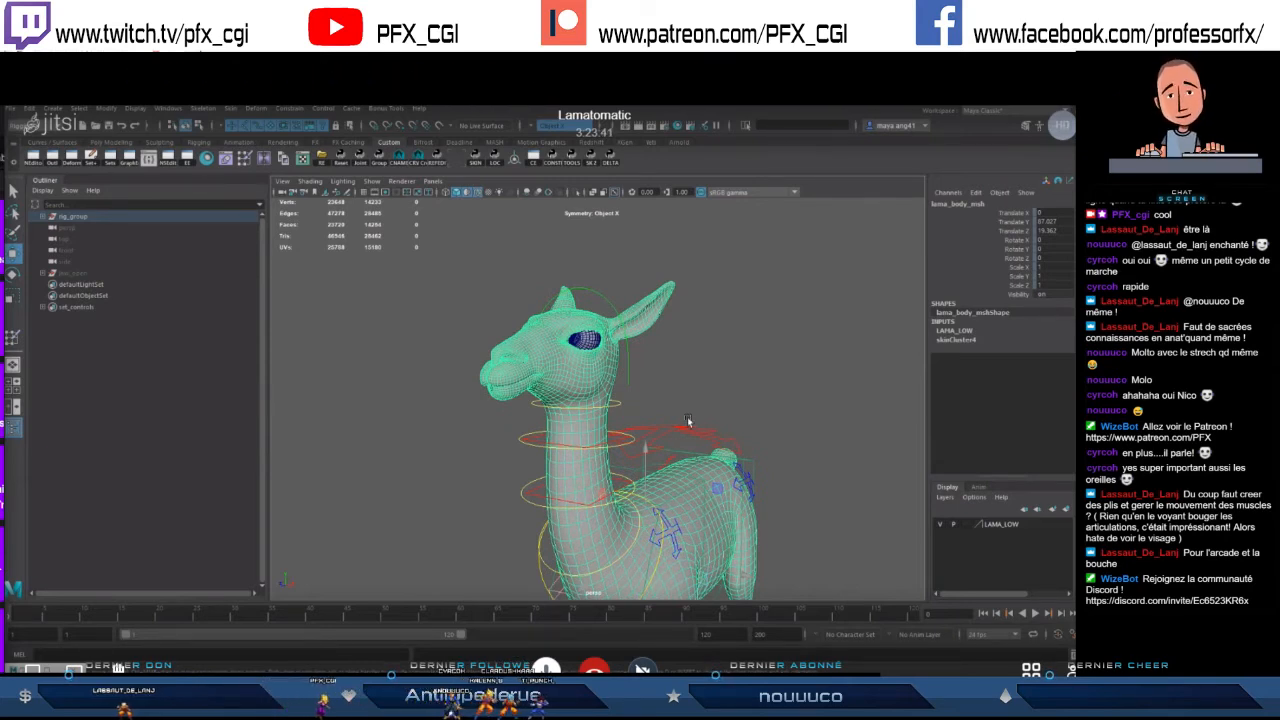
# - Select the llama's main neck control and its FK neck rings in turn, from the neck base up to the head
pyautogui.click(604, 568)
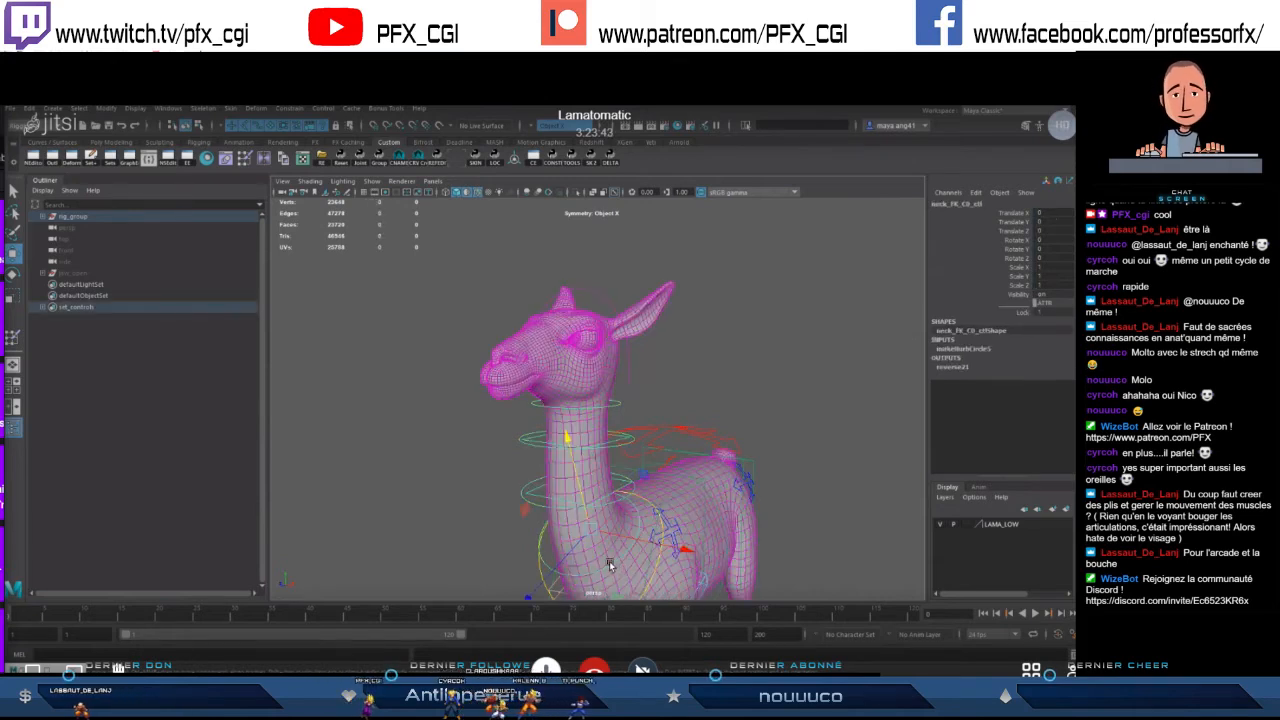
pyautogui.click(657, 572)
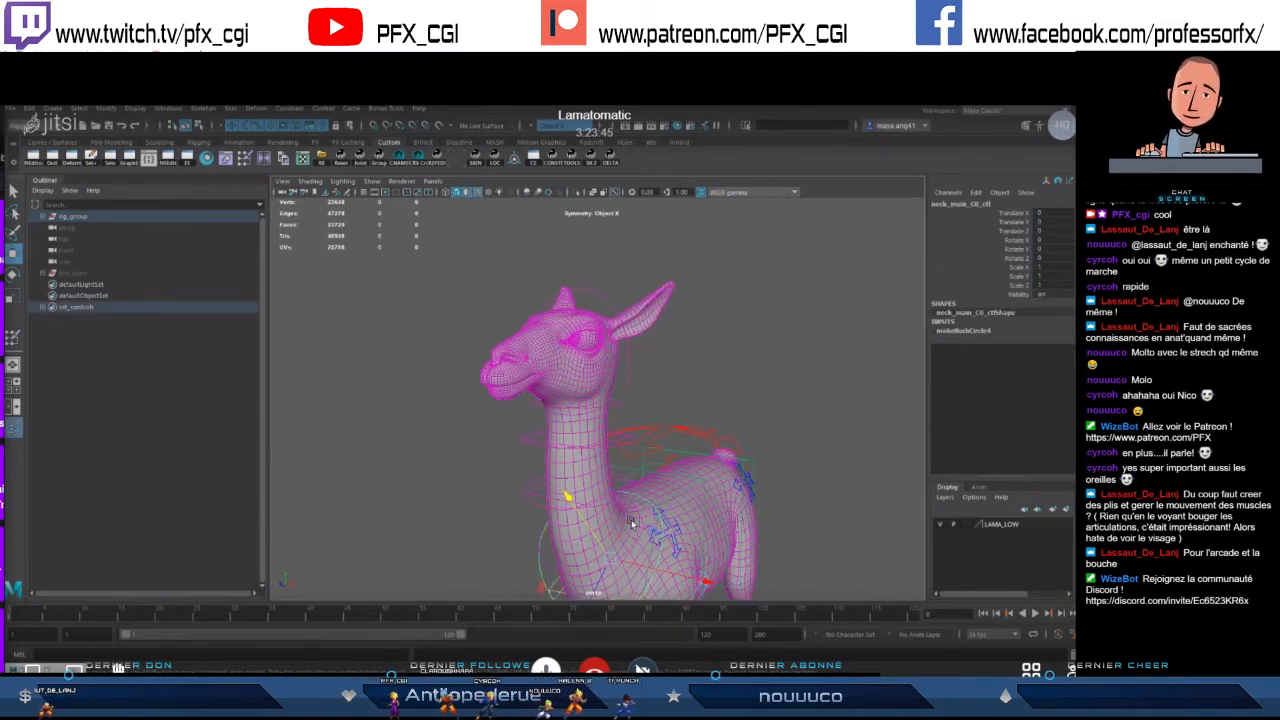
pyautogui.click(636, 522)
pyautogui.click(620, 504)
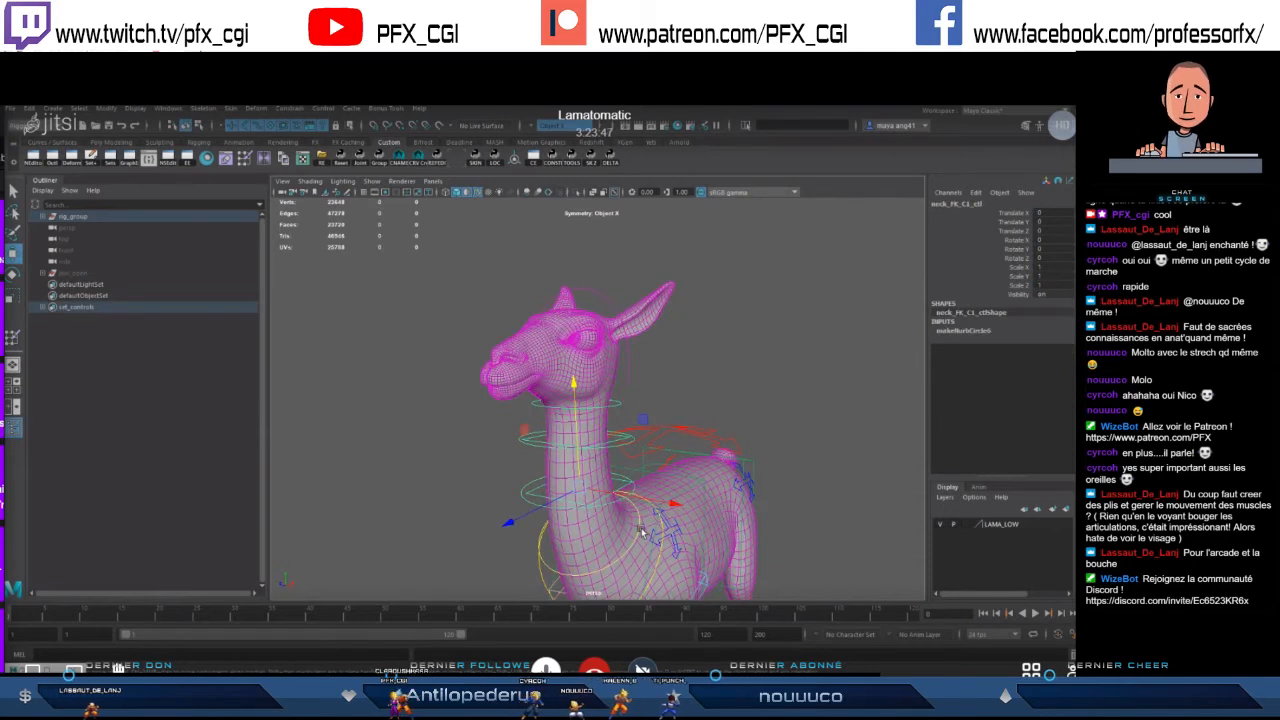
pyautogui.click(641, 531)
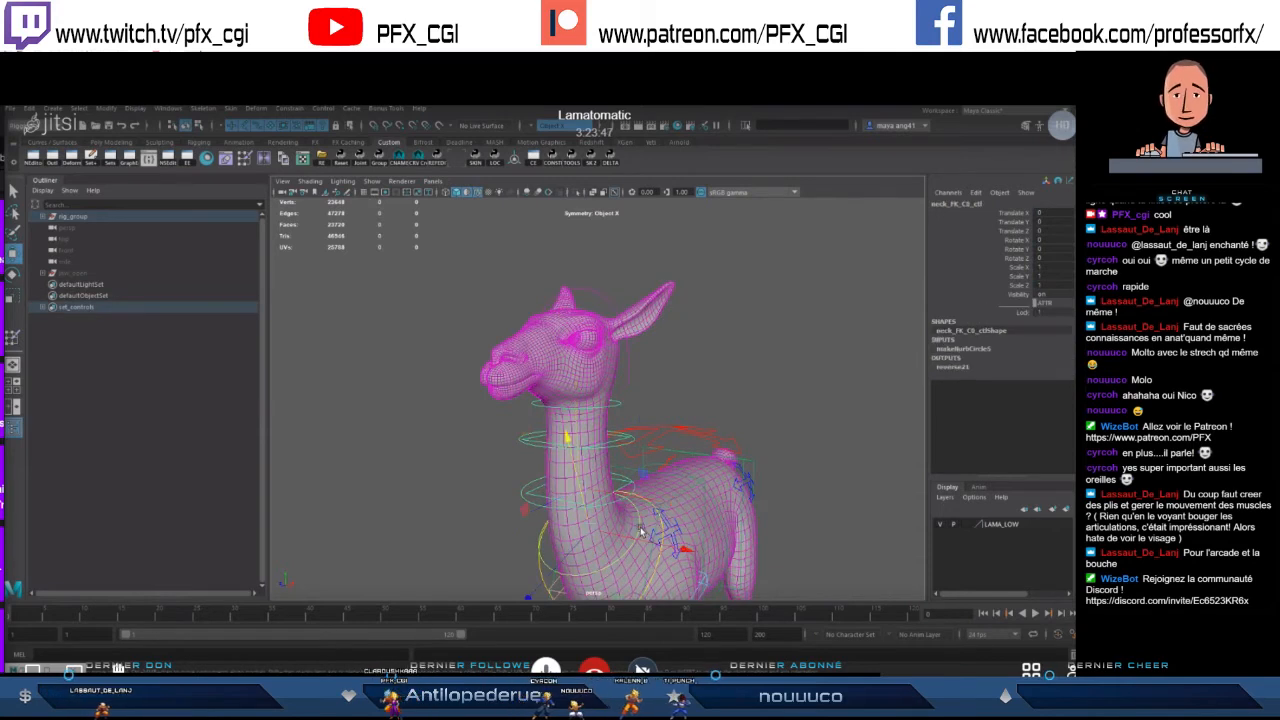
pyautogui.click(525, 487)
pyautogui.click(533, 447)
pyautogui.click(533, 412)
pyautogui.click(563, 410)
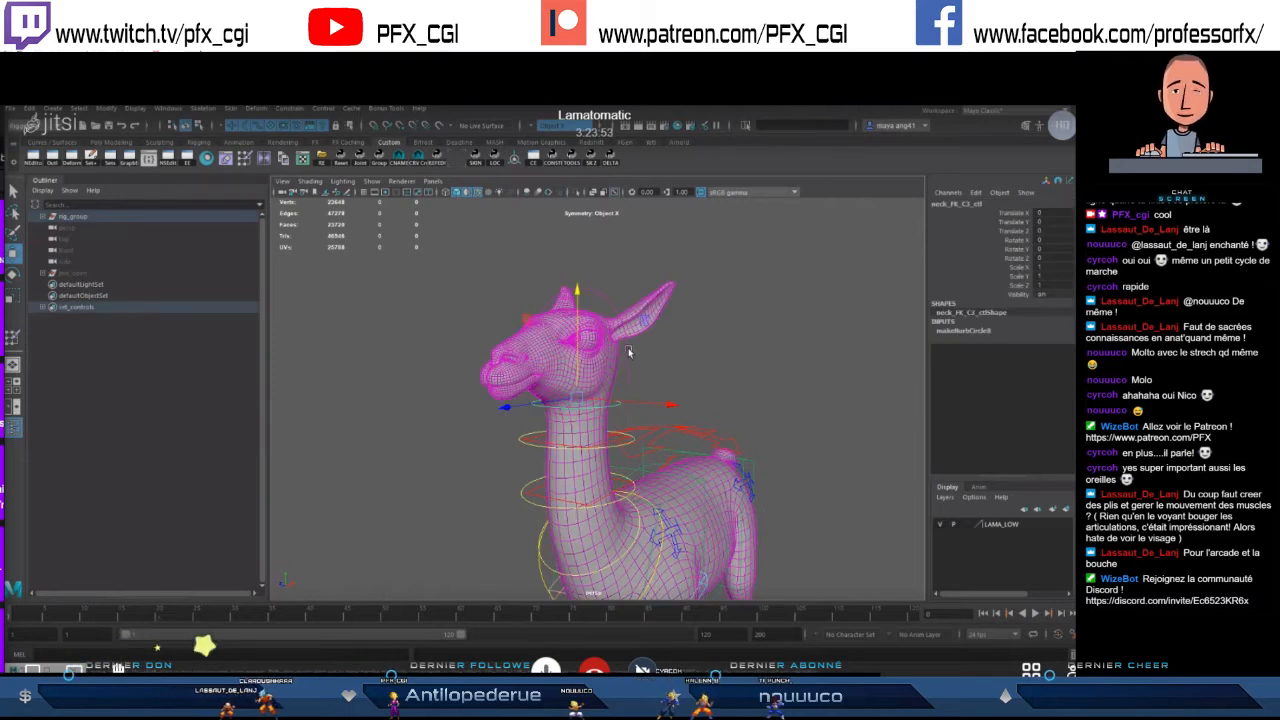
# - Clear the selection and examine the whole llama, followed by its head and upper neck from the side
pyautogui.click(724, 335)
pyautogui.scroll(-5, 742, 372)
pyautogui.keyDown('alt'); pyautogui.moveTo(743, 374); pyautogui.dragTo(645, 349); pyautogui.keyUp('alt')
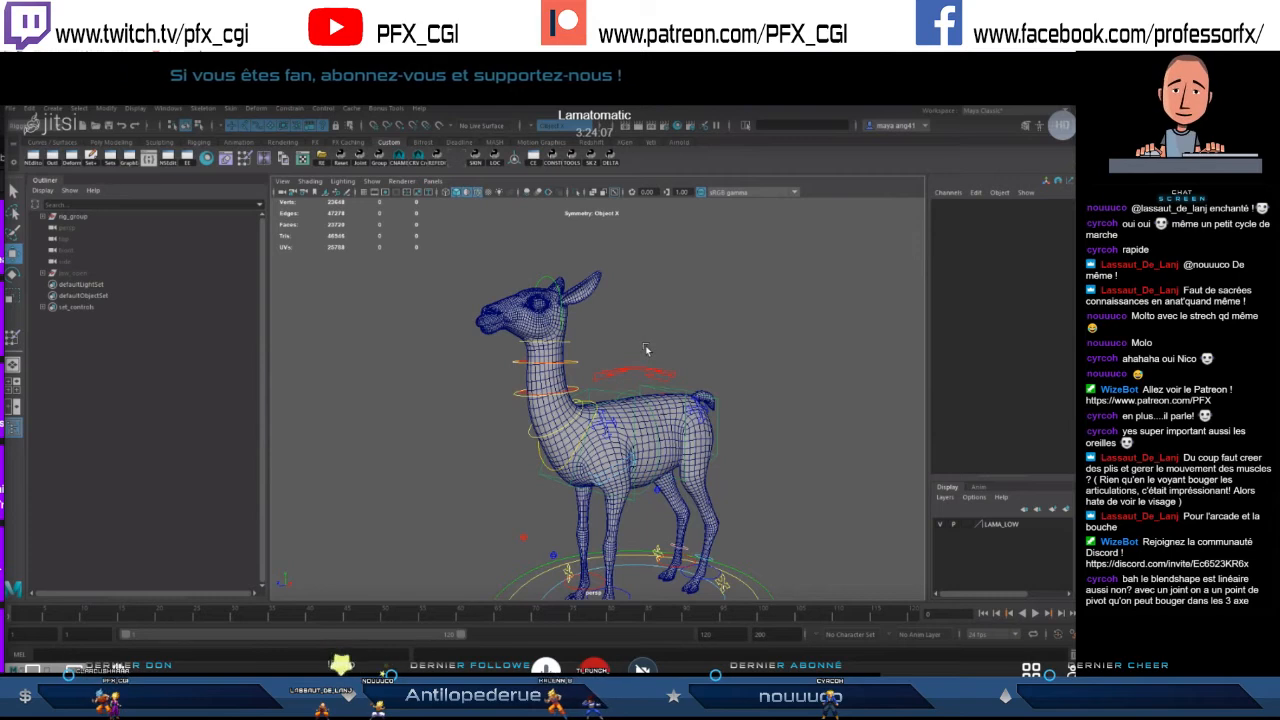
pyautogui.keyDown('alt'); pyautogui.moveTo(646, 349); pyautogui.dragTo(584, 387); pyautogui.keyUp('alt')
pyautogui.keyDown('alt'); pyautogui.moveTo(584, 387); pyautogui.dragTo(597, 368, button='right'); pyautogui.keyUp('alt')
pyautogui.keyDown('alt'); pyautogui.moveTo(597, 368); pyautogui.dragTo(660, 405); pyautogui.keyUp('alt')
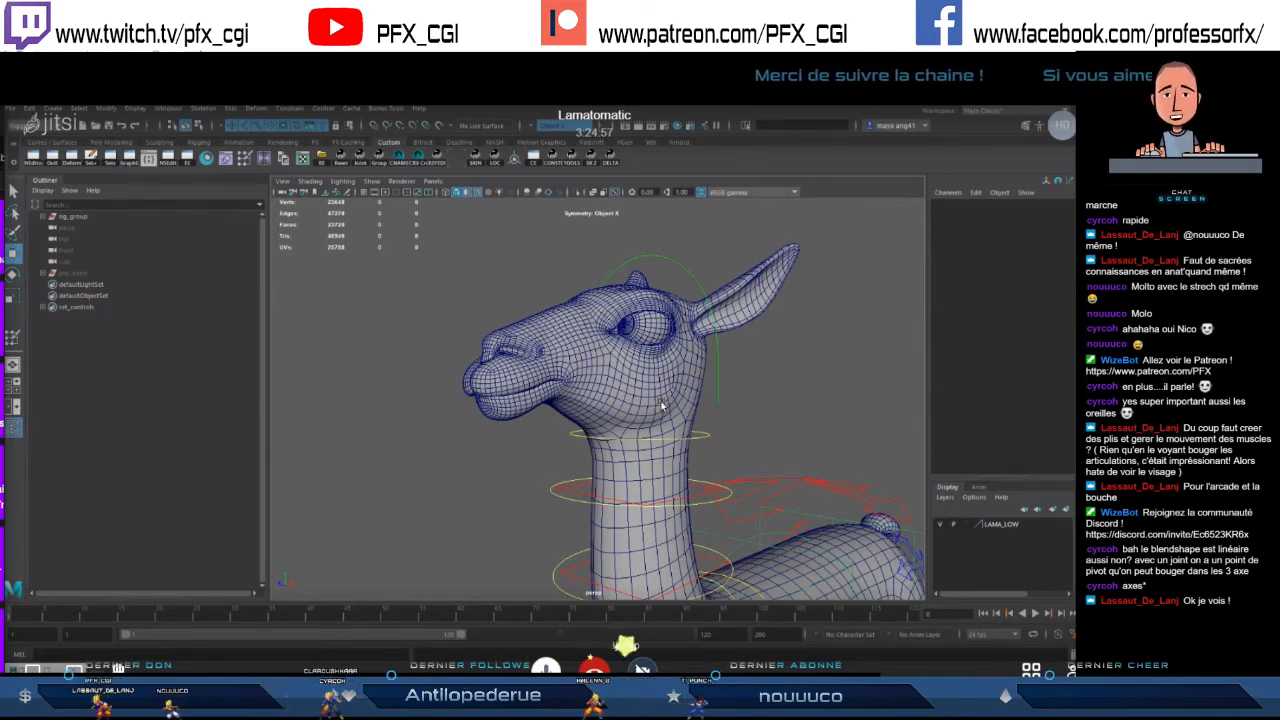
pyautogui.keyDown('alt'); pyautogui.moveTo(648, 406); pyautogui.dragTo(517, 406); pyautogui.keyUp('alt')
pyautogui.scroll(2, 579, 407)
pyautogui.scroll(-3, 680, 412)
pyautogui.scroll(3, 648, 404)
pyautogui.scroll(-3, 517, 406)
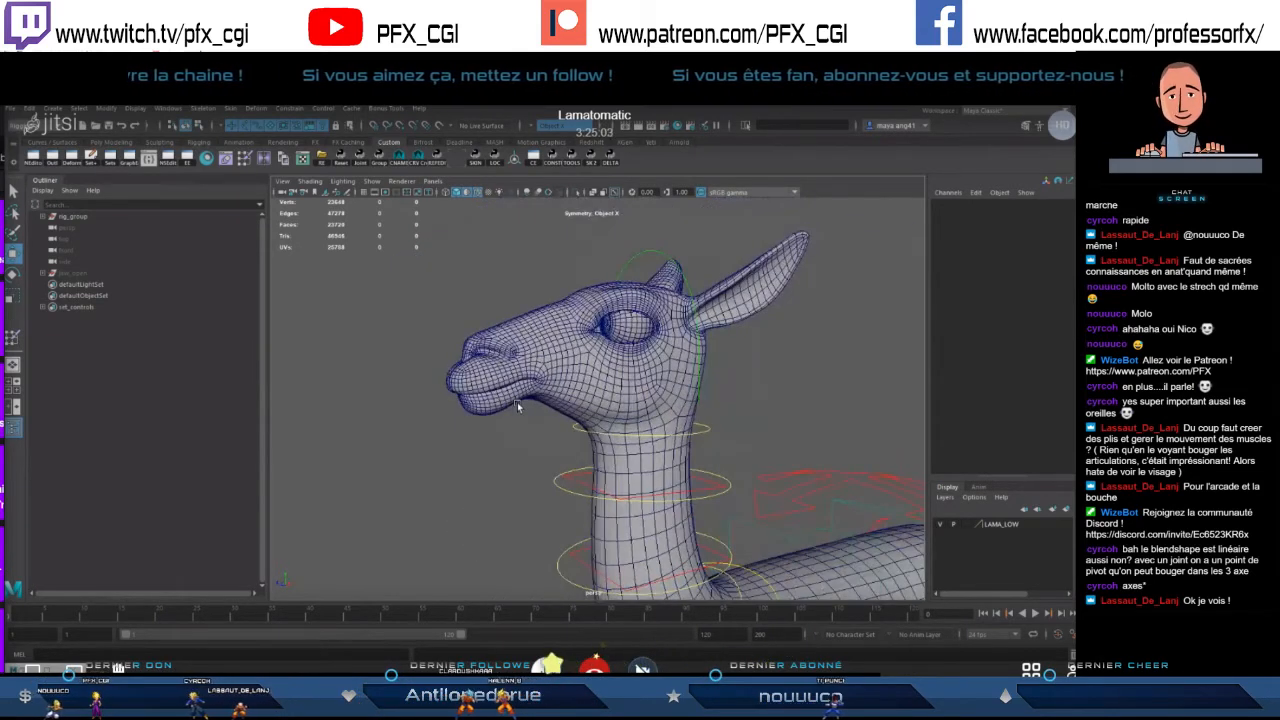
pyautogui.scroll(2, 517, 402)
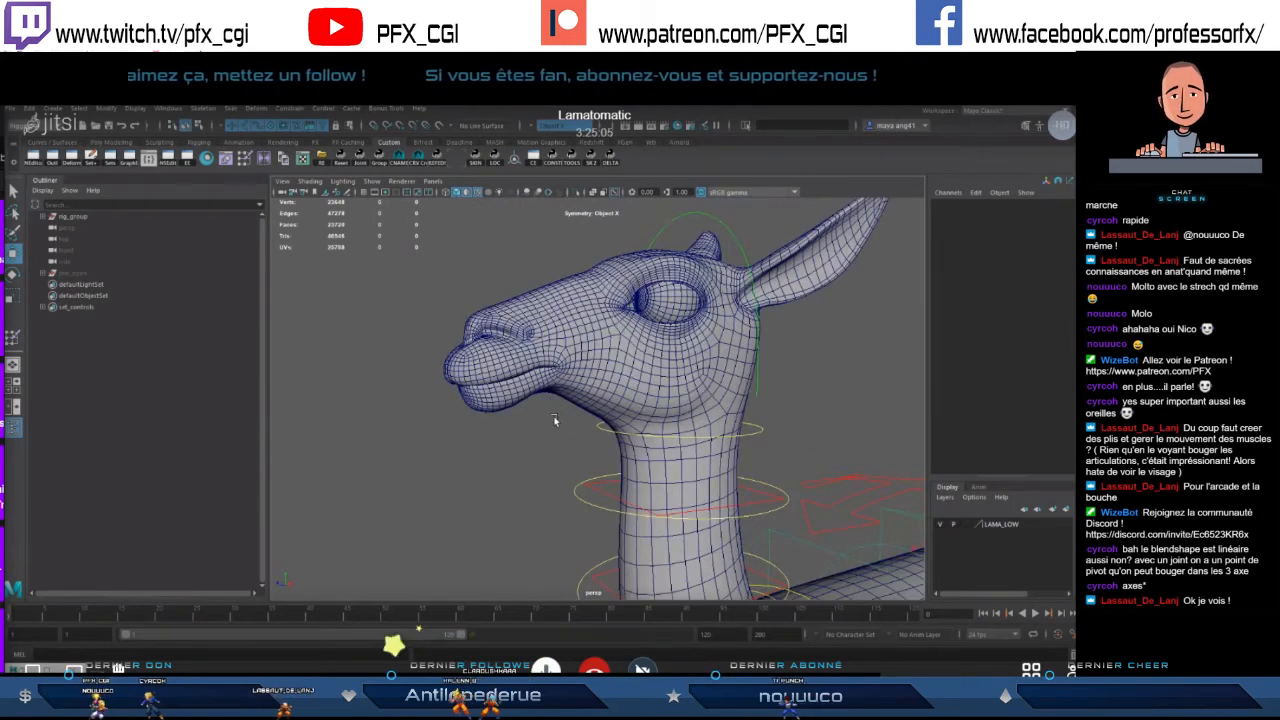
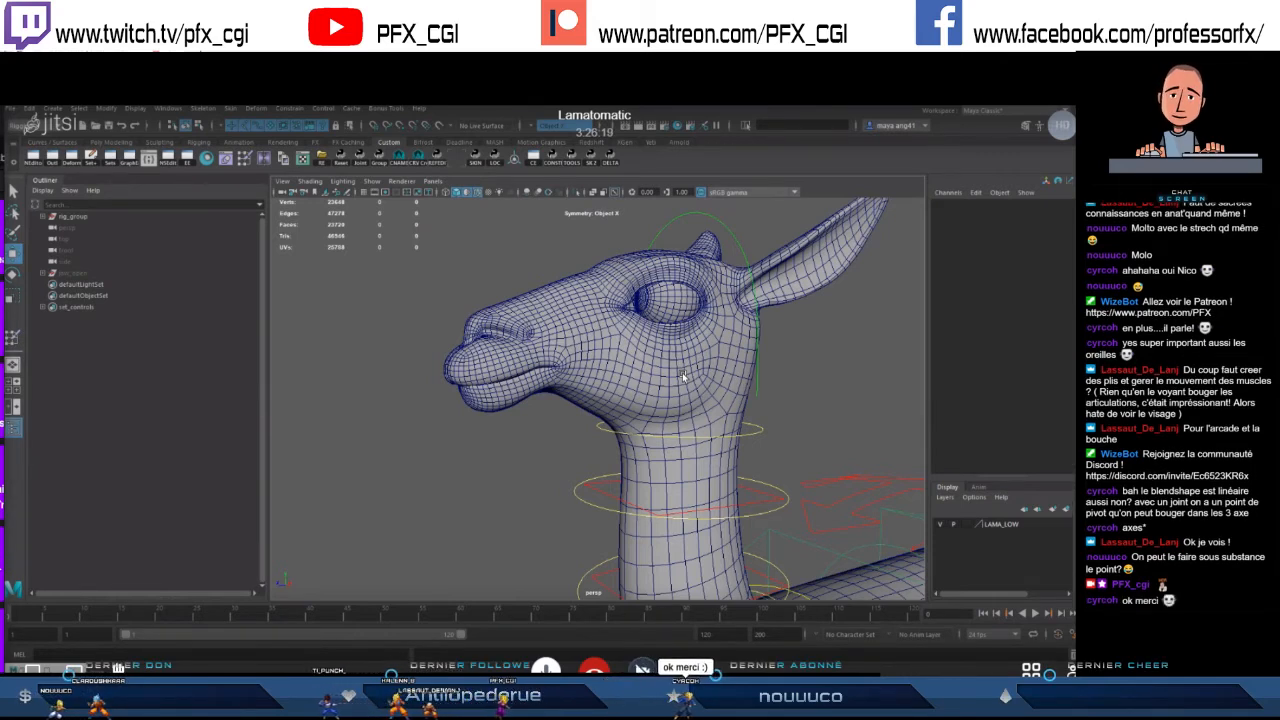
# - Examine the wireframe of the llama's muzzle, mouth corner and cheek from slightly different side angles
pyautogui.keyDown('alt'); pyautogui.moveTo(669, 395); pyautogui.dragTo(522, 416); pyautogui.keyUp('alt')
pyautogui.scroll(4, 638, 374)
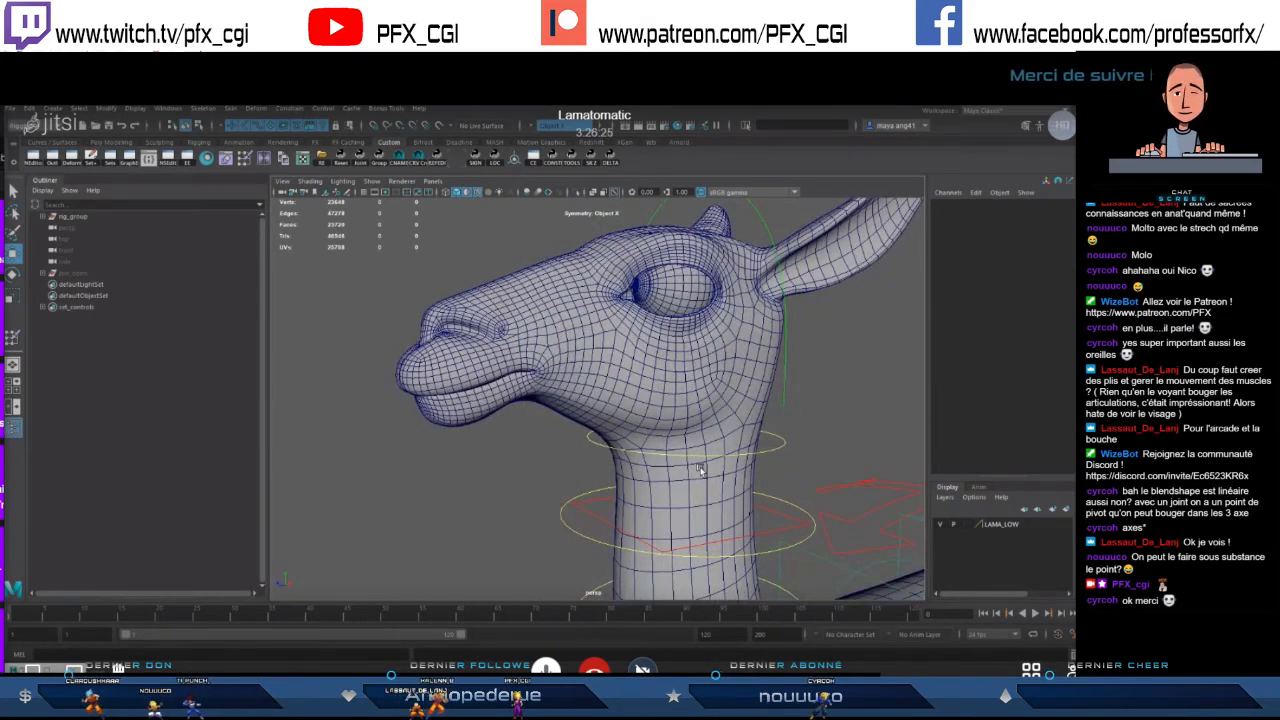
pyautogui.keyDown('alt'); pyautogui.moveTo(675, 473); pyautogui.dragTo(496, 420); pyautogui.keyUp('alt')
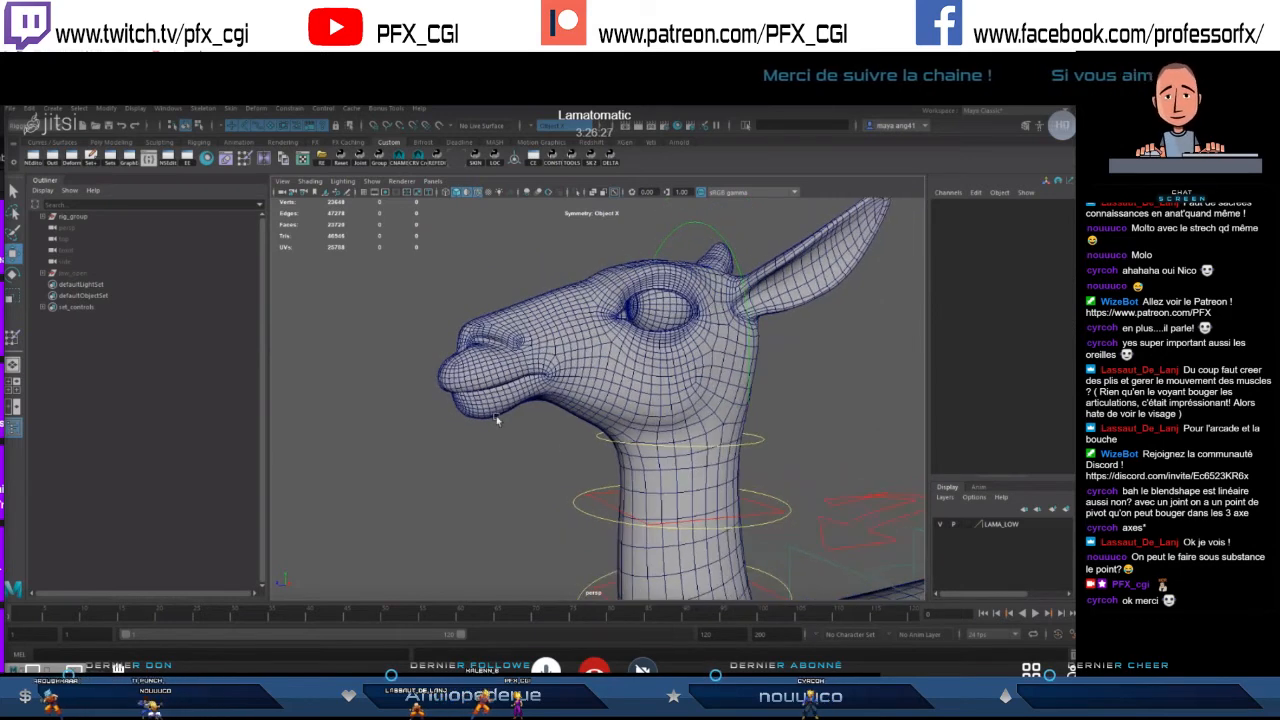
pyautogui.keyDown('alt'); pyautogui.moveTo(450, 385); pyautogui.dragTo(561, 432); pyautogui.keyUp('alt')
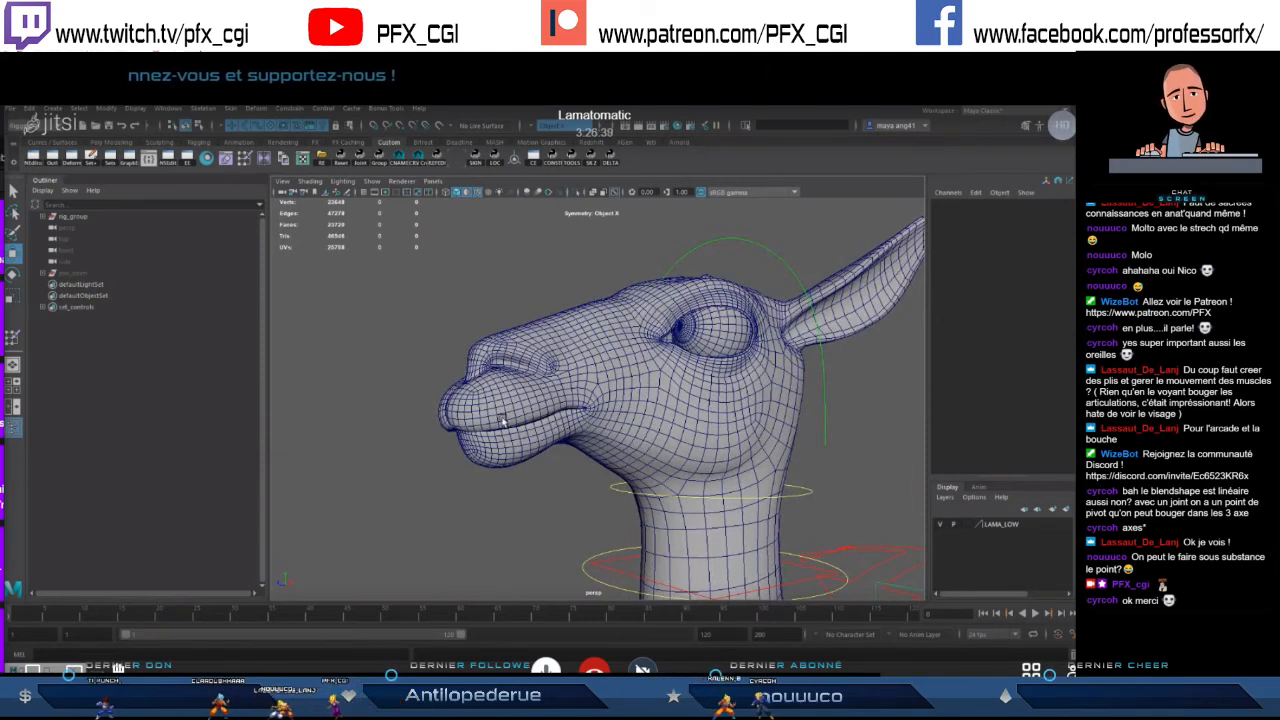
pyautogui.keyDown('alt'); pyautogui.moveTo(672, 430); pyautogui.dragTo(568, 410); pyautogui.keyUp('alt')
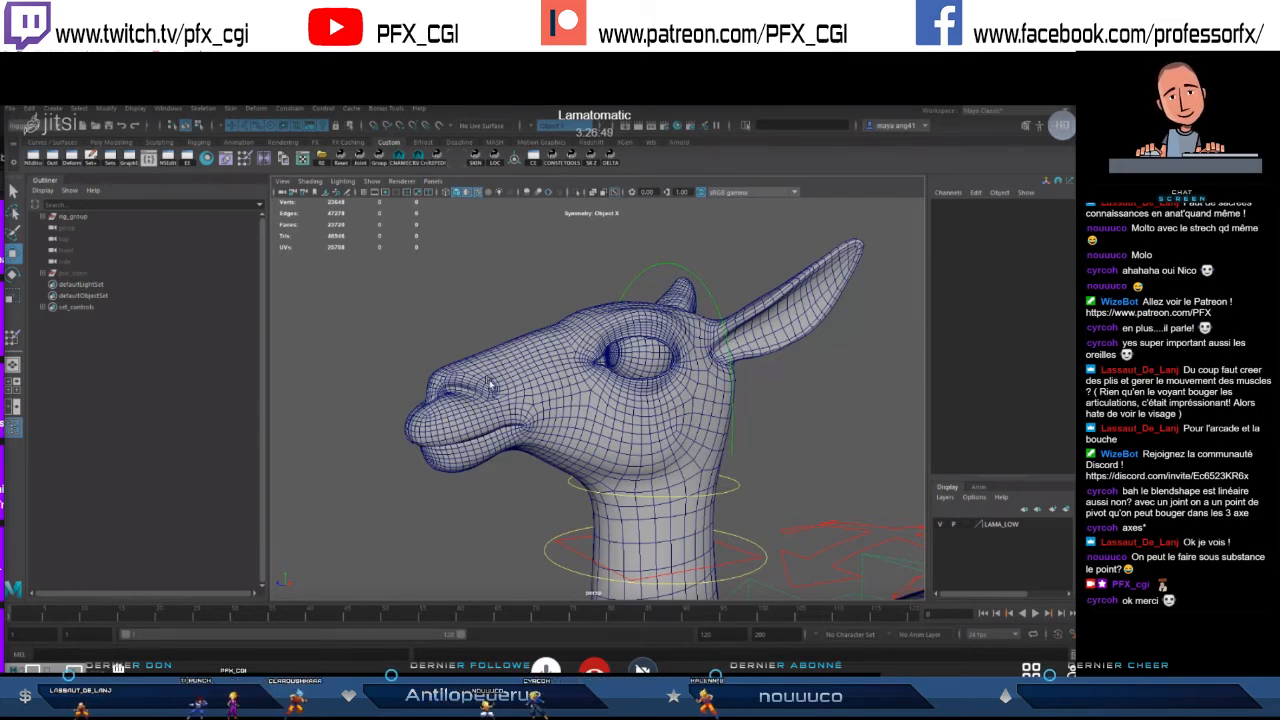
pyautogui.keyDown('alt'); pyautogui.moveTo(502, 393); pyautogui.dragTo(549, 424); pyautogui.keyUp('alt')
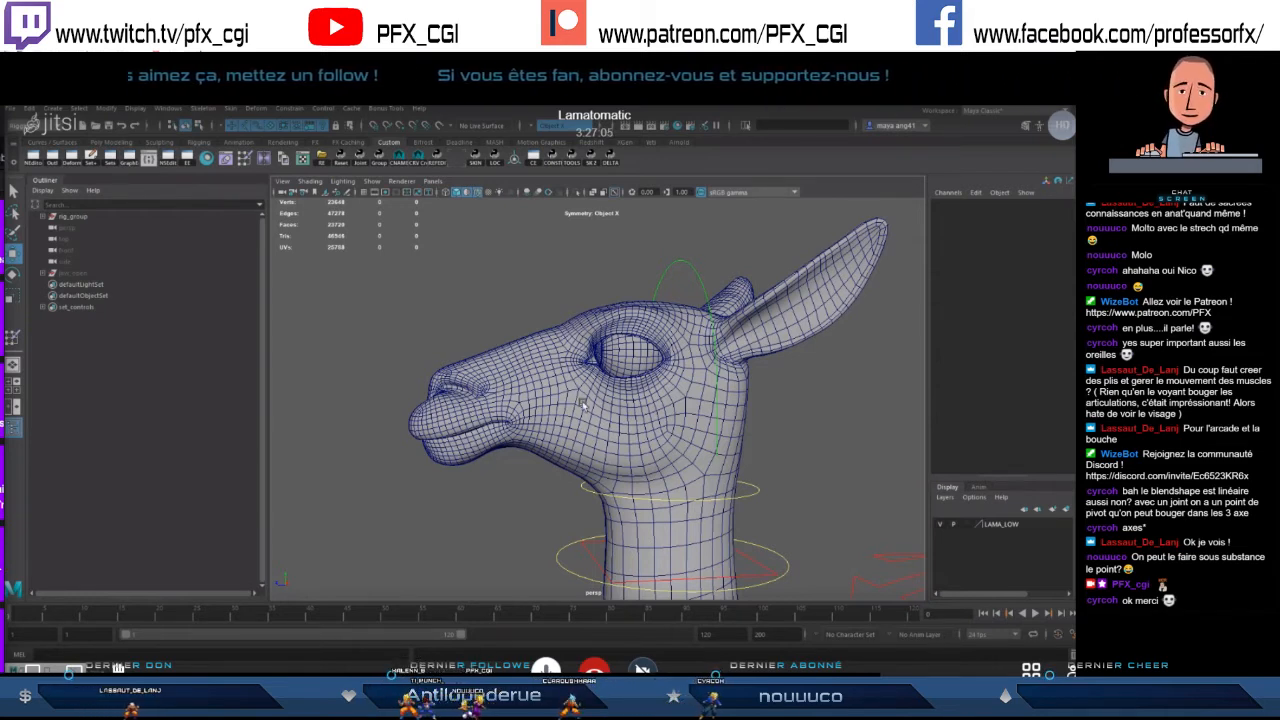
pyautogui.keyDown('alt'); pyautogui.moveTo(523, 392); pyautogui.dragTo(658, 412); pyautogui.keyUp('alt')
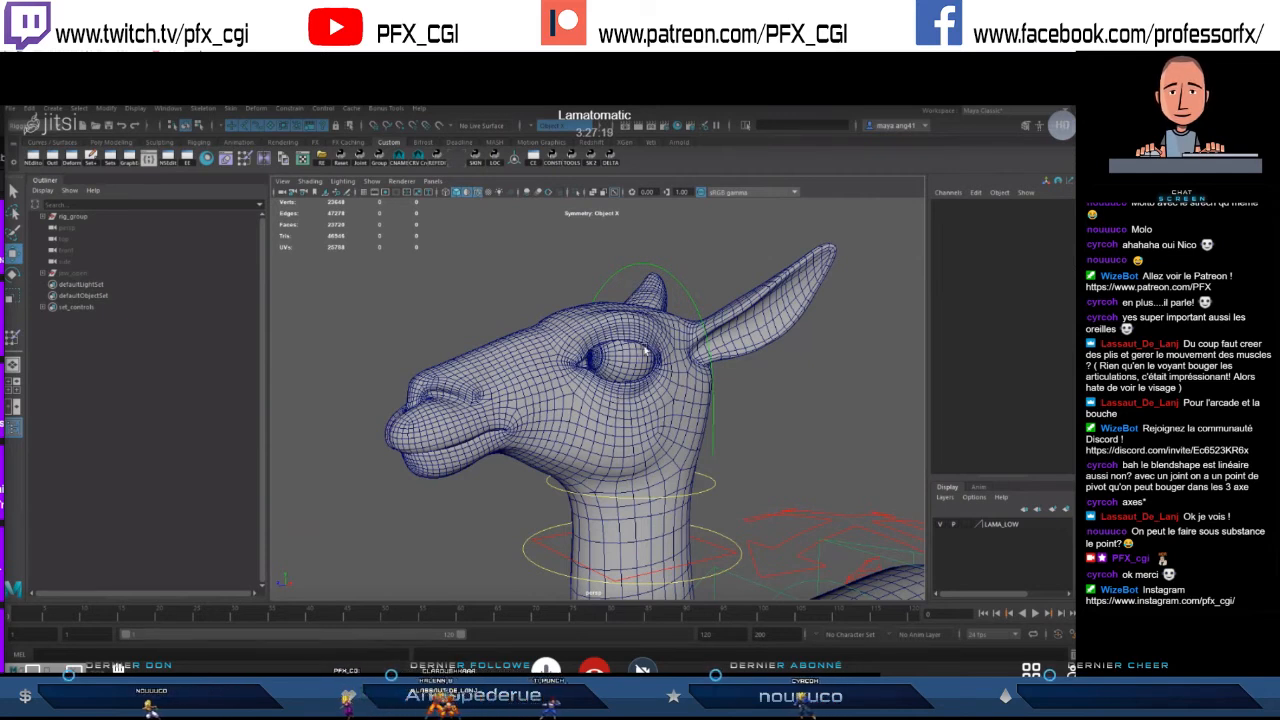
# - Examine the eye area close up from the side and front, selecting the body mesh to distinguish the eyelids from the eyeball
pyautogui.scroll(6, 636, 380)
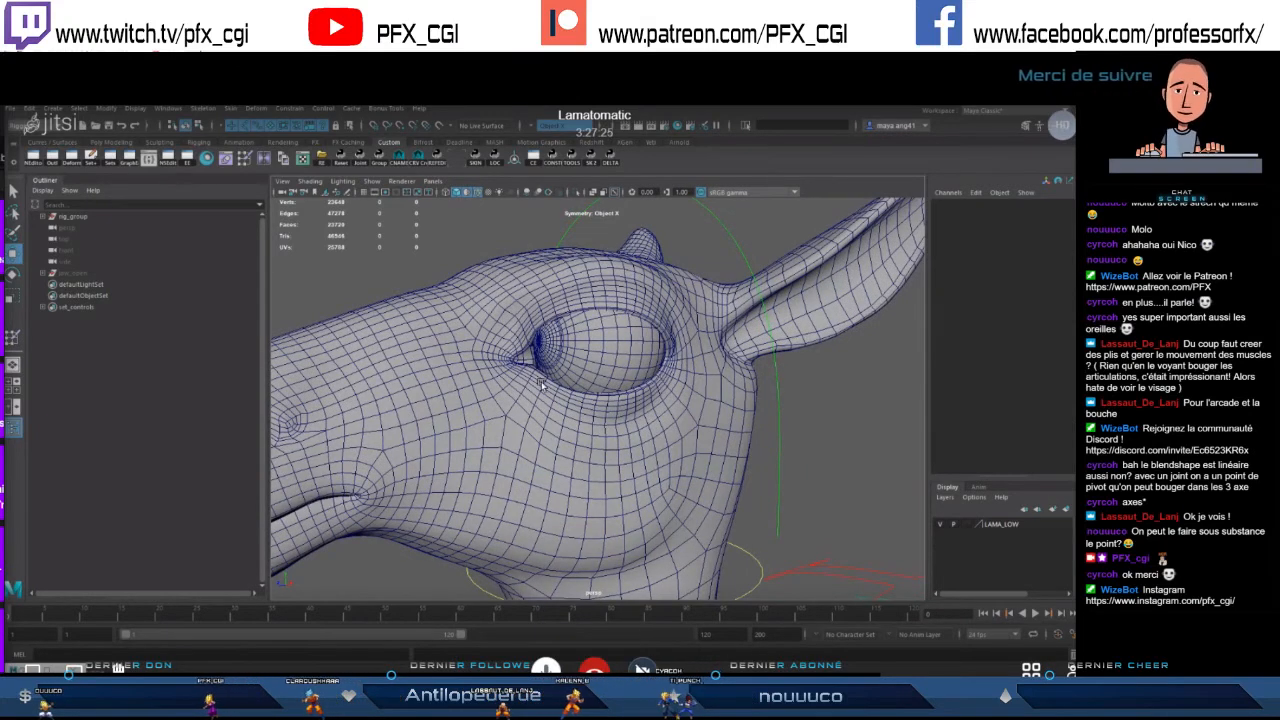
pyautogui.scroll(-3, 611, 384)
pyautogui.keyDown('alt'); pyautogui.moveTo(574, 384); pyautogui.dragTo(622, 392); pyautogui.keyUp('alt')
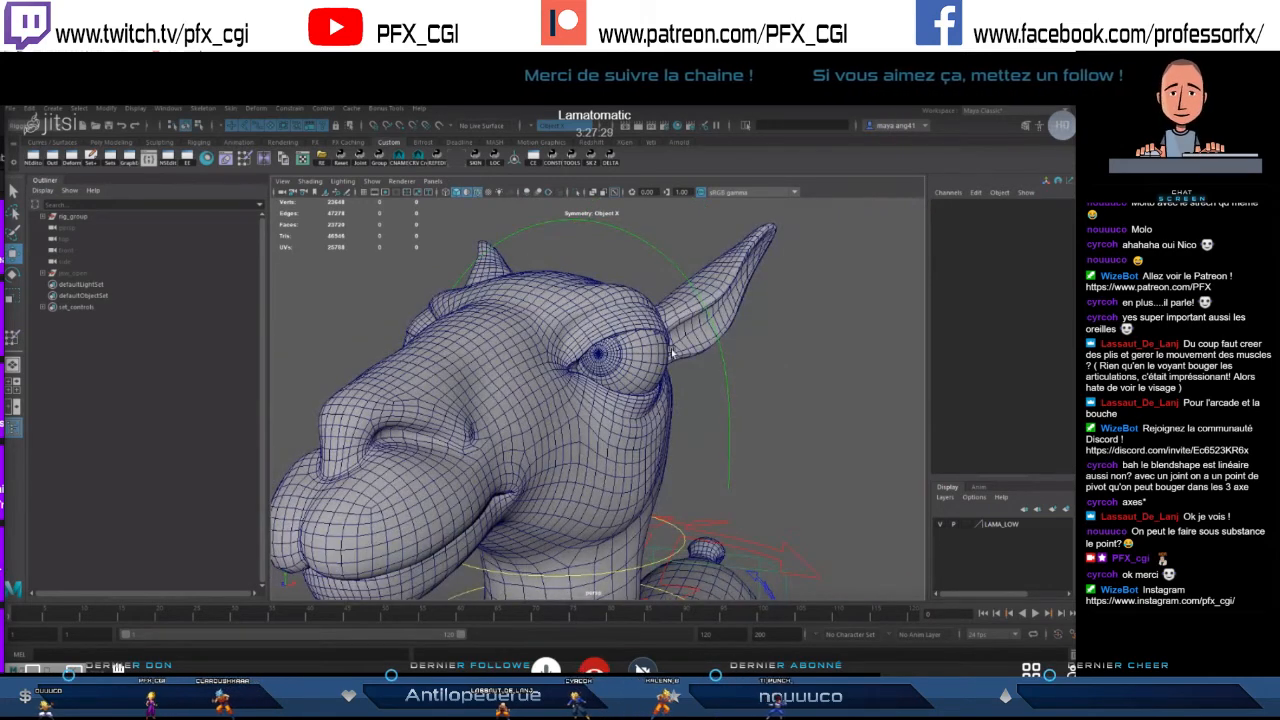
pyautogui.keyDown('alt'); pyautogui.moveTo(667, 351); pyautogui.dragTo(500, 318); pyautogui.keyUp('alt')
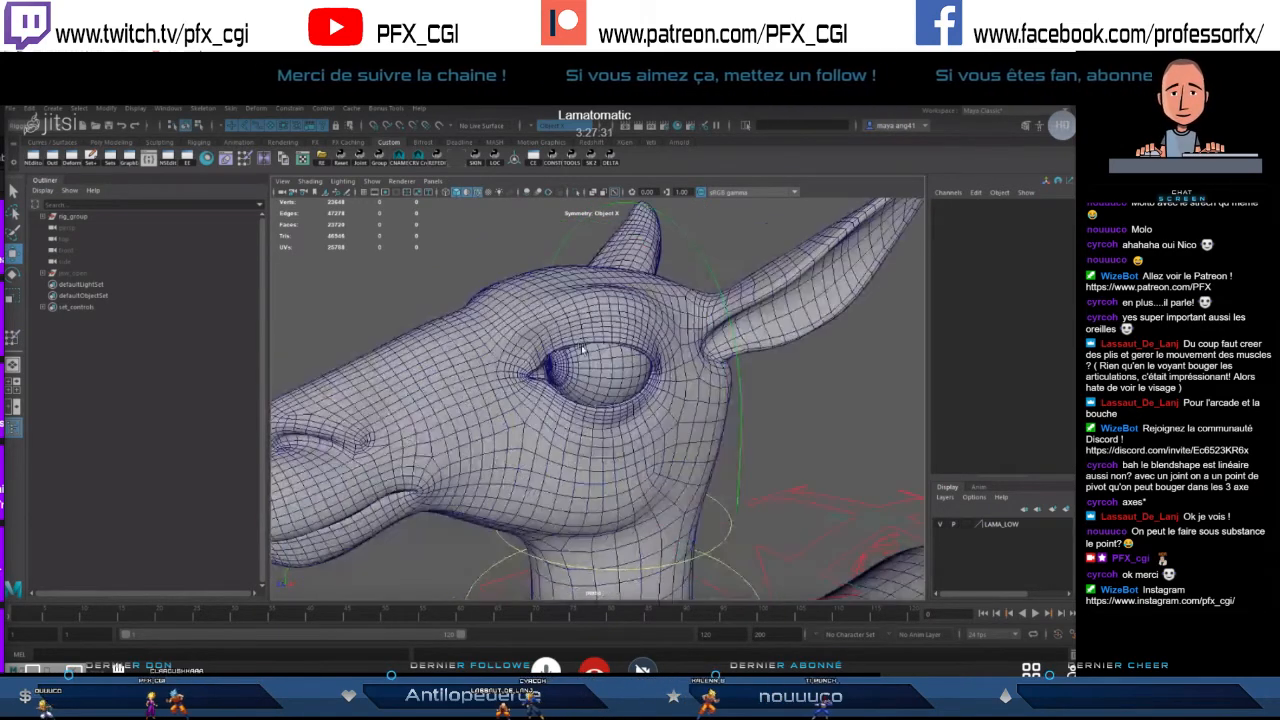
pyautogui.click(548, 296)
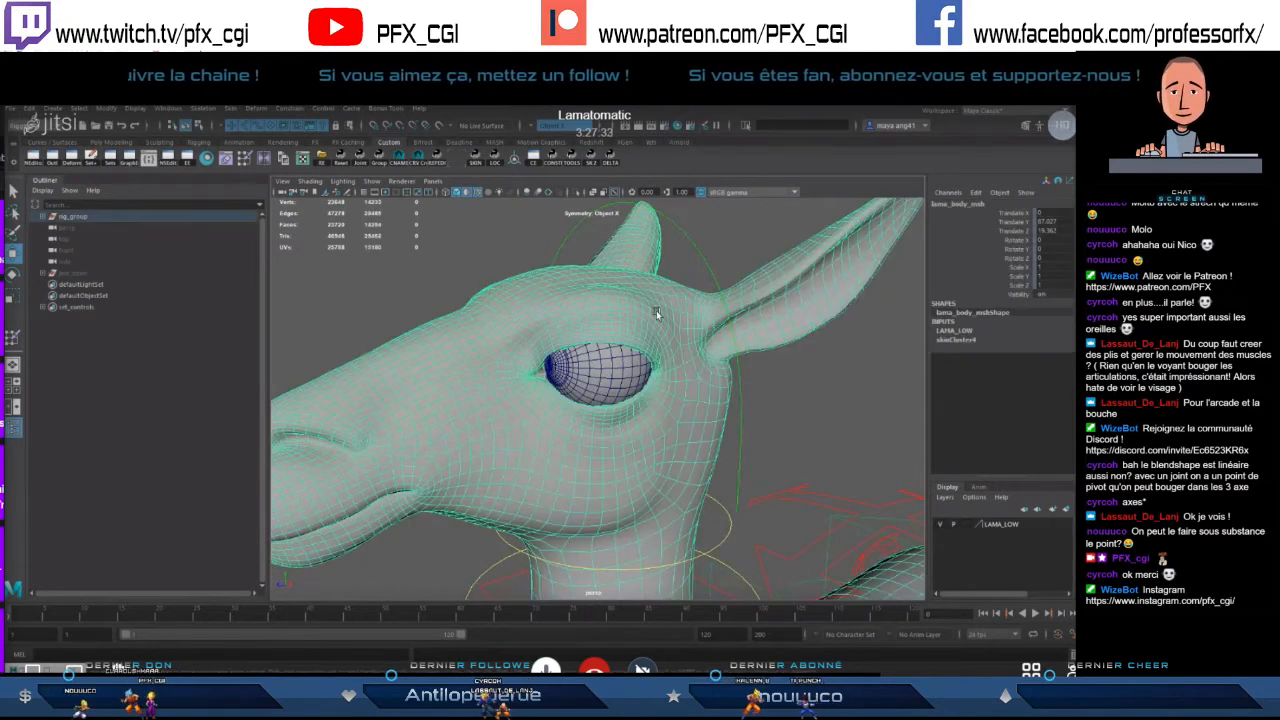
pyautogui.keyDown('alt'); pyautogui.moveTo(643, 303); pyautogui.dragTo(586, 329, button='right'); pyautogui.keyUp('alt')
pyautogui.keyDown('alt'); pyautogui.moveTo(586, 329); pyautogui.dragTo(616, 348); pyautogui.keyUp('alt')
pyautogui.keyDown('alt'); pyautogui.moveTo(715, 342); pyautogui.dragTo(541, 360); pyautogui.keyUp('alt')
pyautogui.keyDown('alt'); pyautogui.moveTo(541, 360); pyautogui.dragTo(551, 332, button='right'); pyautogui.keyUp('alt')
pyautogui.moveTo(567, 362)
pyautogui.keyDown('alt'); pyautogui.mouseDown()
pyautogui.moveTo(599, 358)
pyautogui.moveTo(585, 352)
pyautogui.mouseUp(); pyautogui.keyUp('alt')
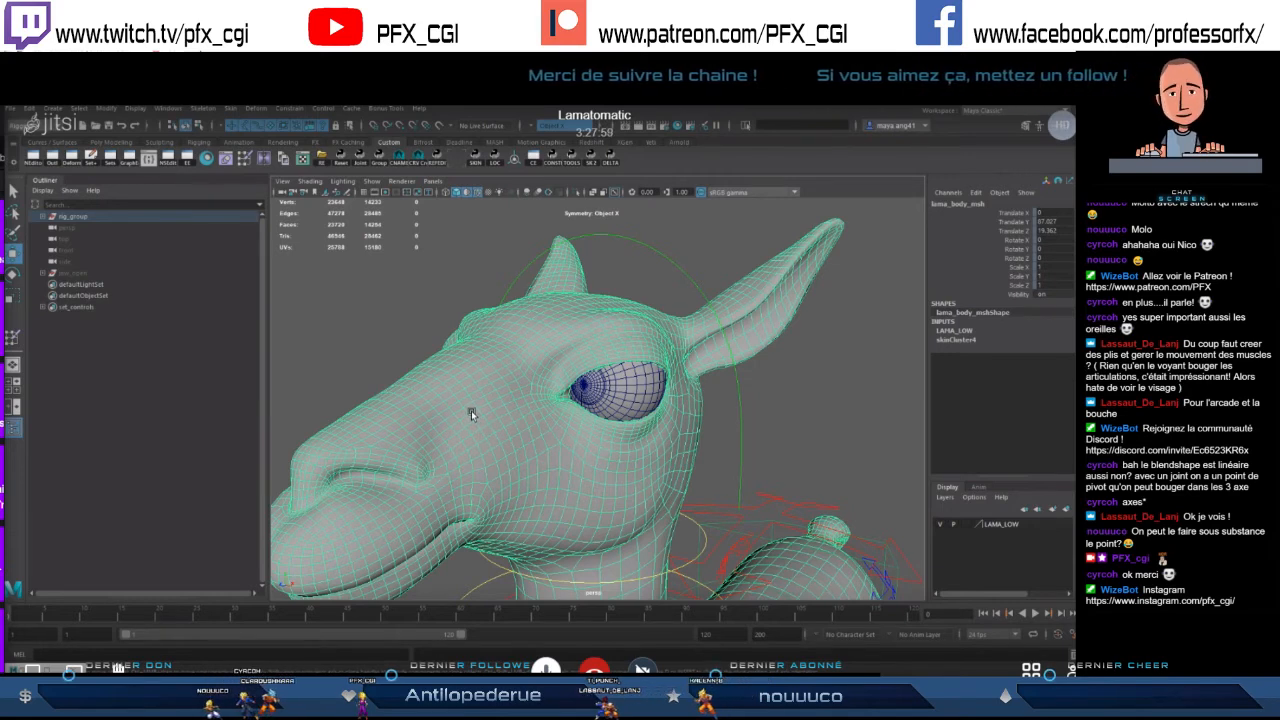
# - Check the head's separate objects by selecting the body mesh and everything around the head, finishing with nothing selected
pyautogui.scroll(-5, 588, 420)
pyautogui.keyDown('alt'); pyautogui.moveTo(588, 421); pyautogui.dragTo(614, 429); pyautogui.keyUp('alt')
pyautogui.click(669, 432)
pyautogui.click(616, 429)
pyautogui.keyDown('alt'); pyautogui.moveTo(720, 423); pyautogui.dragTo(774, 416); pyautogui.keyUp('alt')
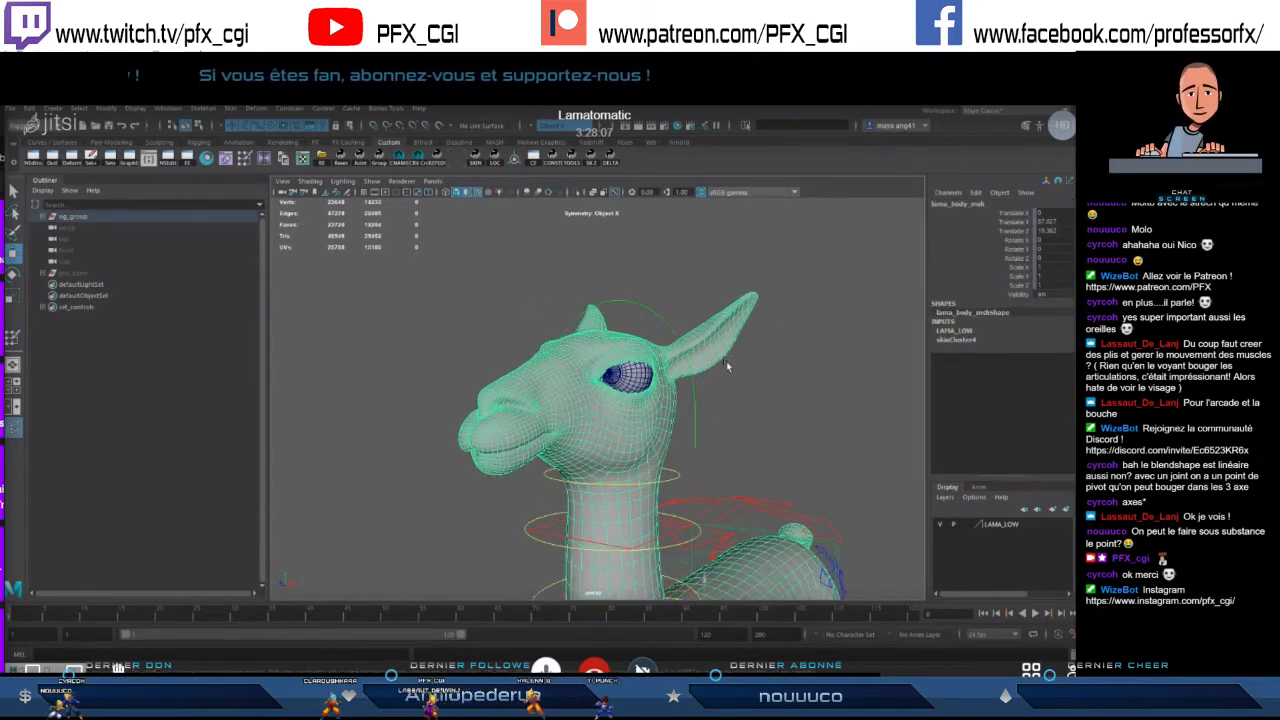
pyautogui.moveTo(803, 260); pyautogui.dragTo(409, 488)
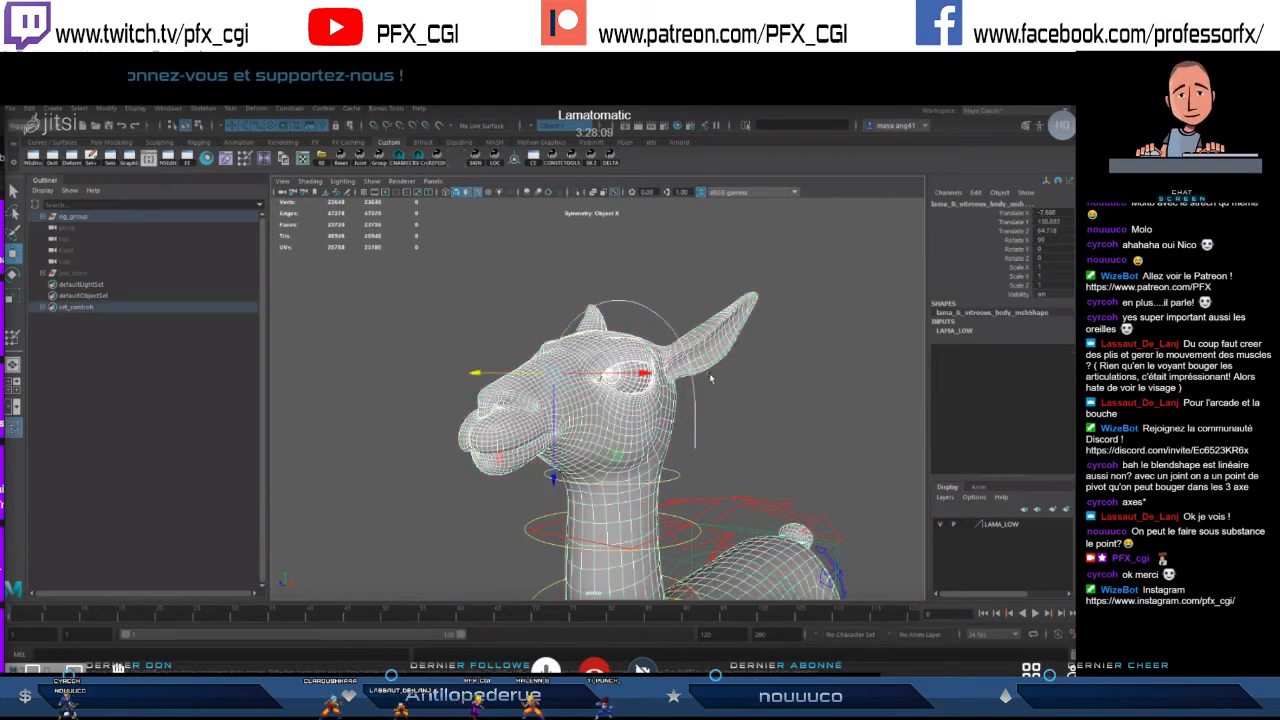
pyautogui.click(735, 430)
pyautogui.click(573, 423)
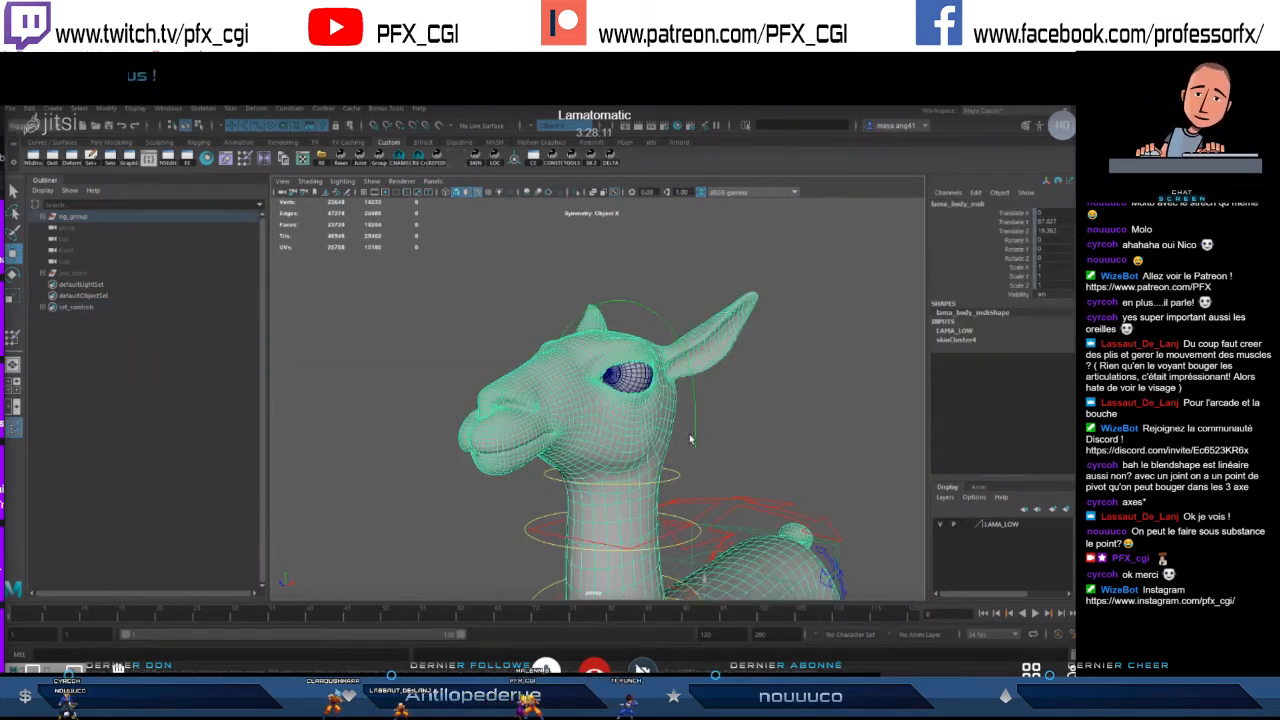
pyautogui.click(747, 428)
pyautogui.moveTo(747, 428)
pyautogui.keyDown('alt'); pyautogui.mouseDown()
pyautogui.moveTo(801, 432)
pyautogui.moveTo(732, 433)
pyautogui.mouseUp(); pyautogui.keyUp('alt')
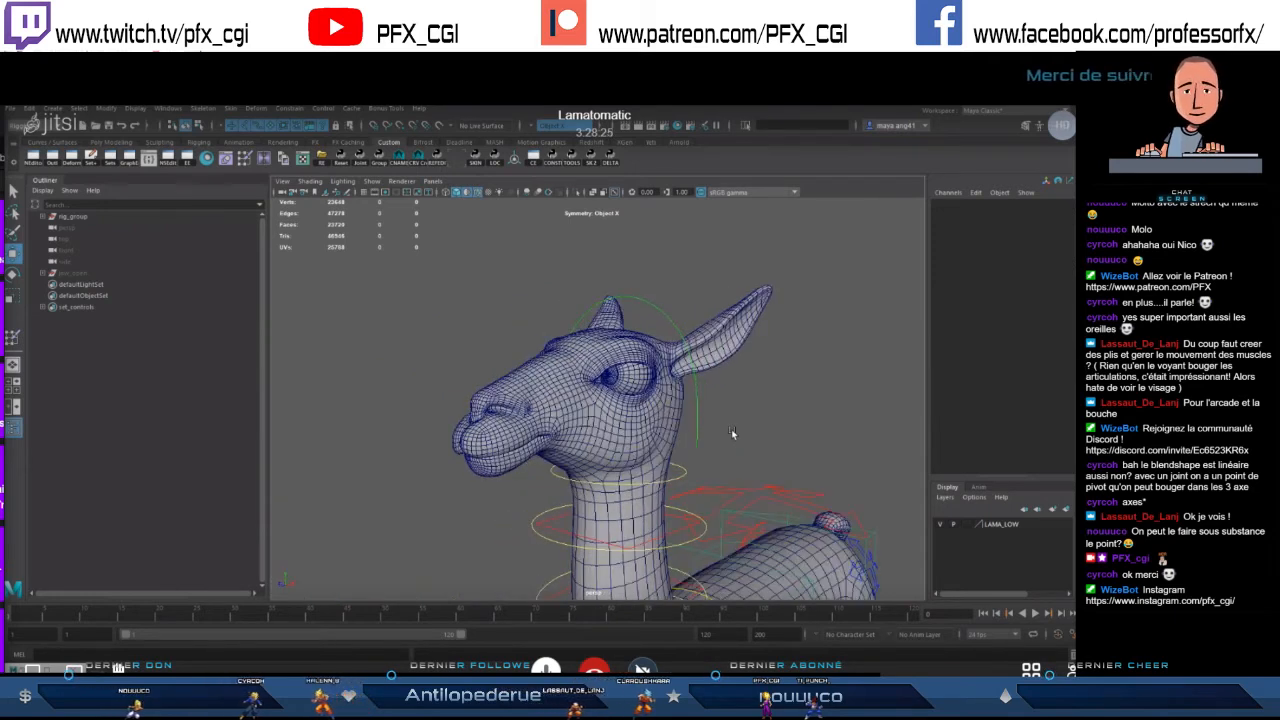
# - Review the head in profile and three-quarter view, including a wider look at the neck and back, leaving nothing selected
pyautogui.keyDown('alt'); pyautogui.moveTo(740, 394); pyautogui.dragTo(704, 477); pyautogui.keyUp('alt')
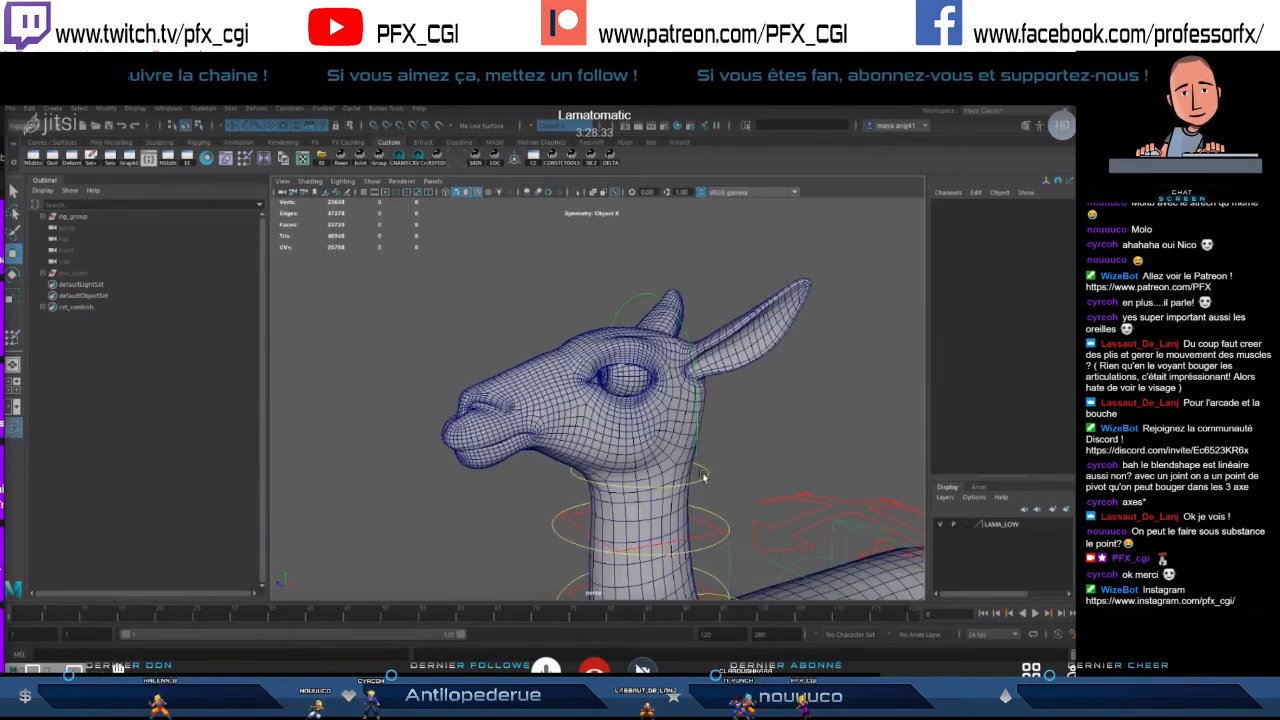
pyautogui.keyDown('alt'); pyautogui.moveTo(706, 468); pyautogui.dragTo(629, 428); pyautogui.keyUp('alt')
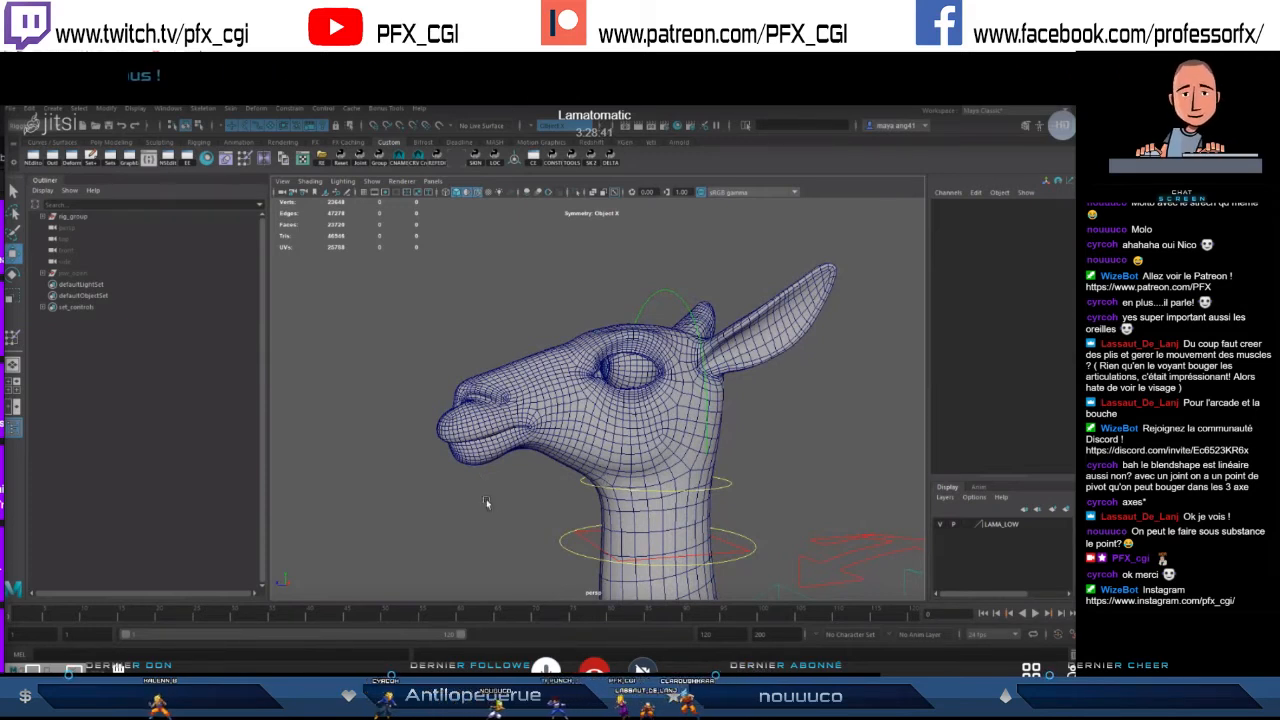
pyautogui.keyDown('alt'); pyautogui.moveTo(515, 390); pyautogui.dragTo(817, 515); pyautogui.keyUp('alt')
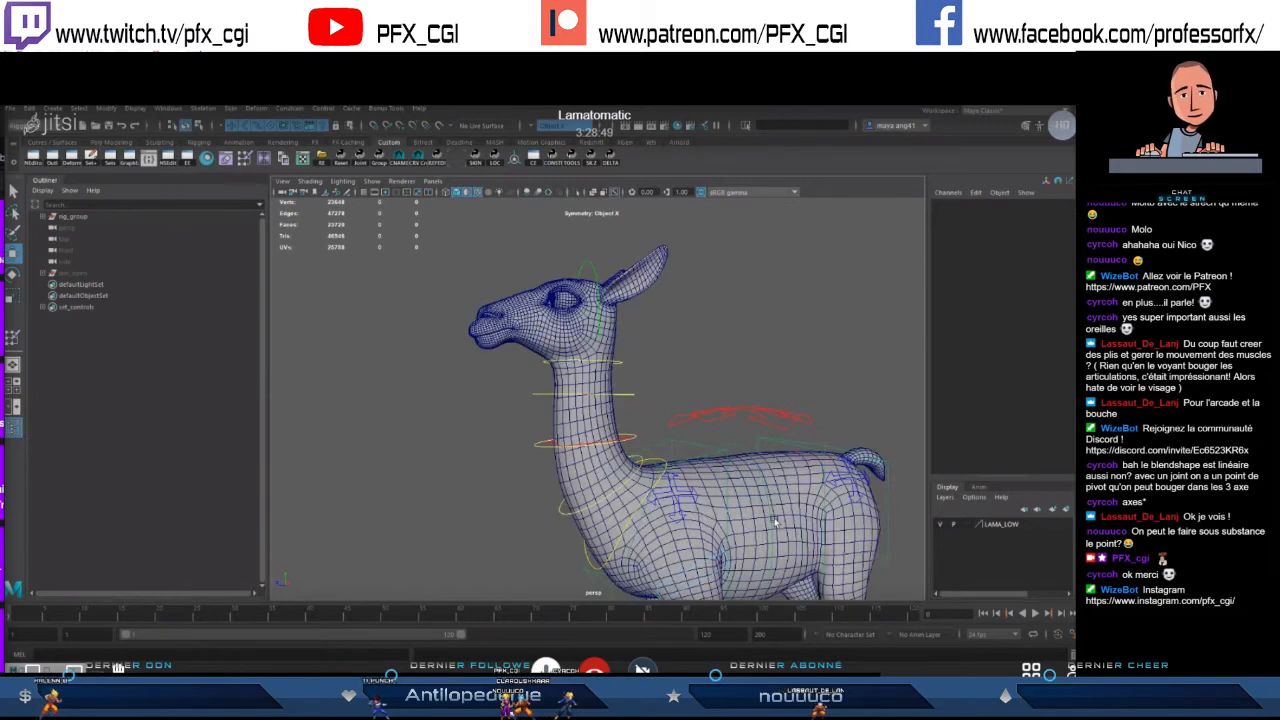
pyautogui.keyDown('alt'); pyautogui.moveTo(513, 373); pyautogui.dragTo(543, 378); pyautogui.keyUp('alt')
pyautogui.keyDown('alt'); pyautogui.moveTo(543, 378); pyautogui.dragTo(594, 426, button='middle'); pyautogui.keyUp('alt')
pyautogui.keyDown('alt'); pyautogui.moveTo(594, 426); pyautogui.dragTo(494, 466, button='right'); pyautogui.keyUp('alt')
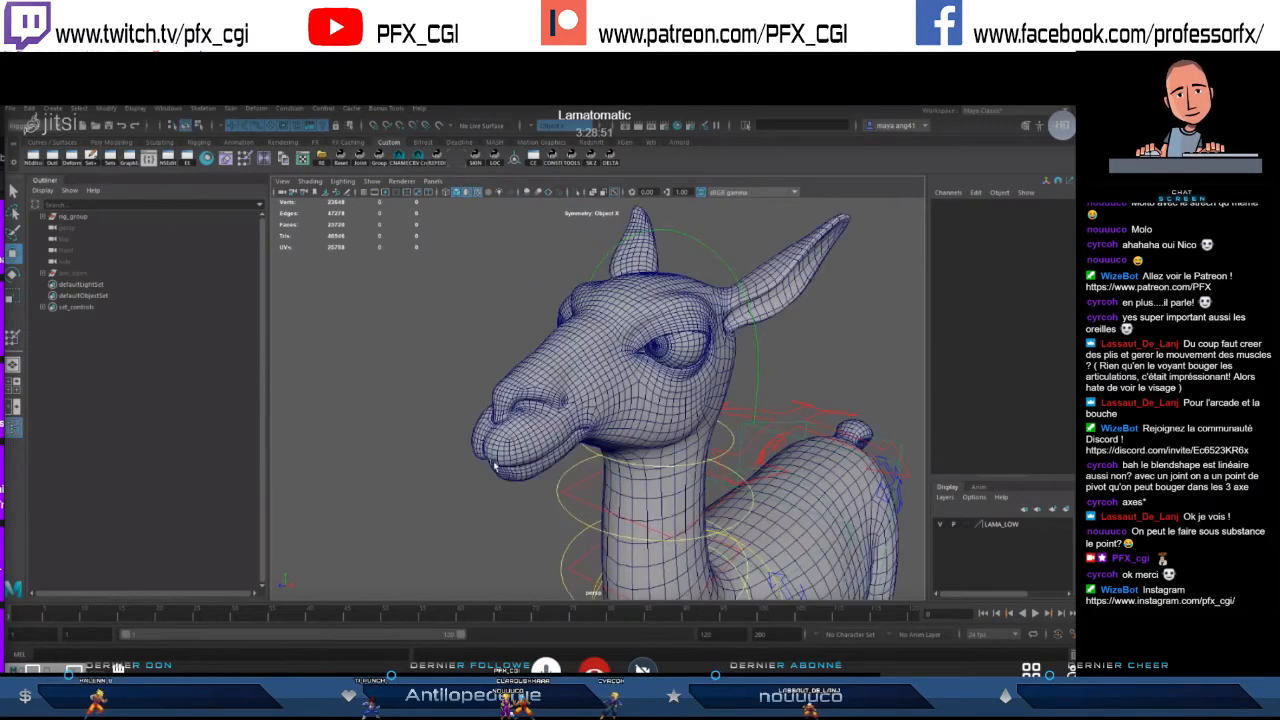
pyautogui.keyDown('alt'); pyautogui.moveTo(538, 449); pyautogui.dragTo(494, 425); pyautogui.keyUp('alt')
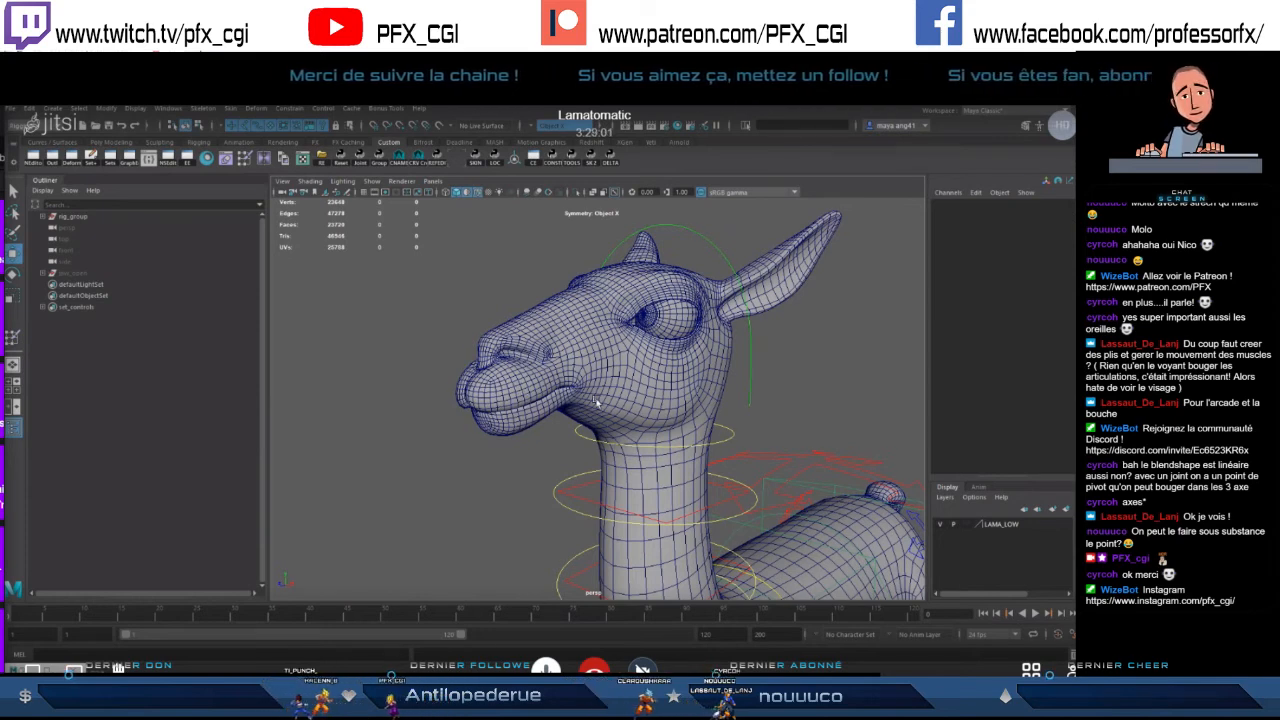
pyautogui.keyDown('alt'); pyautogui.moveTo(597, 402); pyautogui.dragTo(522, 452); pyautogui.keyUp('alt')
pyautogui.keyDown('alt'); pyautogui.moveTo(521, 452); pyautogui.dragTo(576, 418, button='middle'); pyautogui.keyUp('alt')
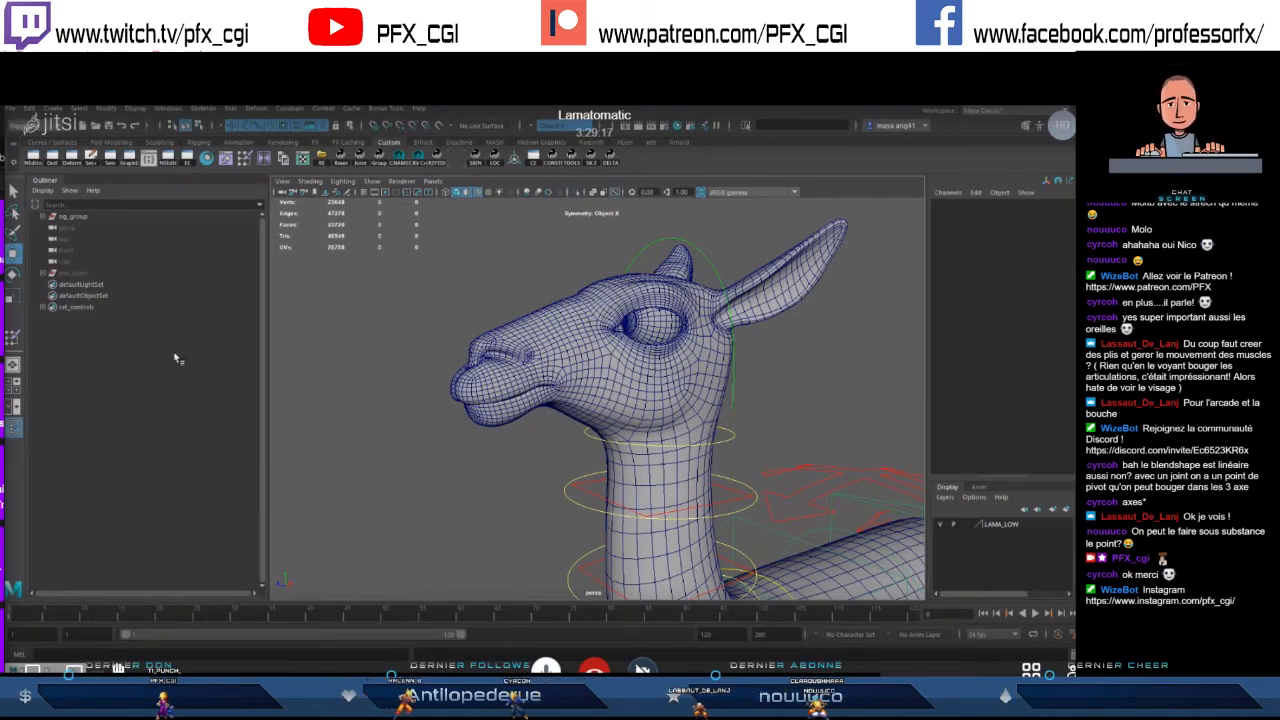
pyautogui.keyDown('alt'); pyautogui.moveTo(541, 375); pyautogui.dragTo(513, 371, button='middle'); pyautogui.keyUp('alt')
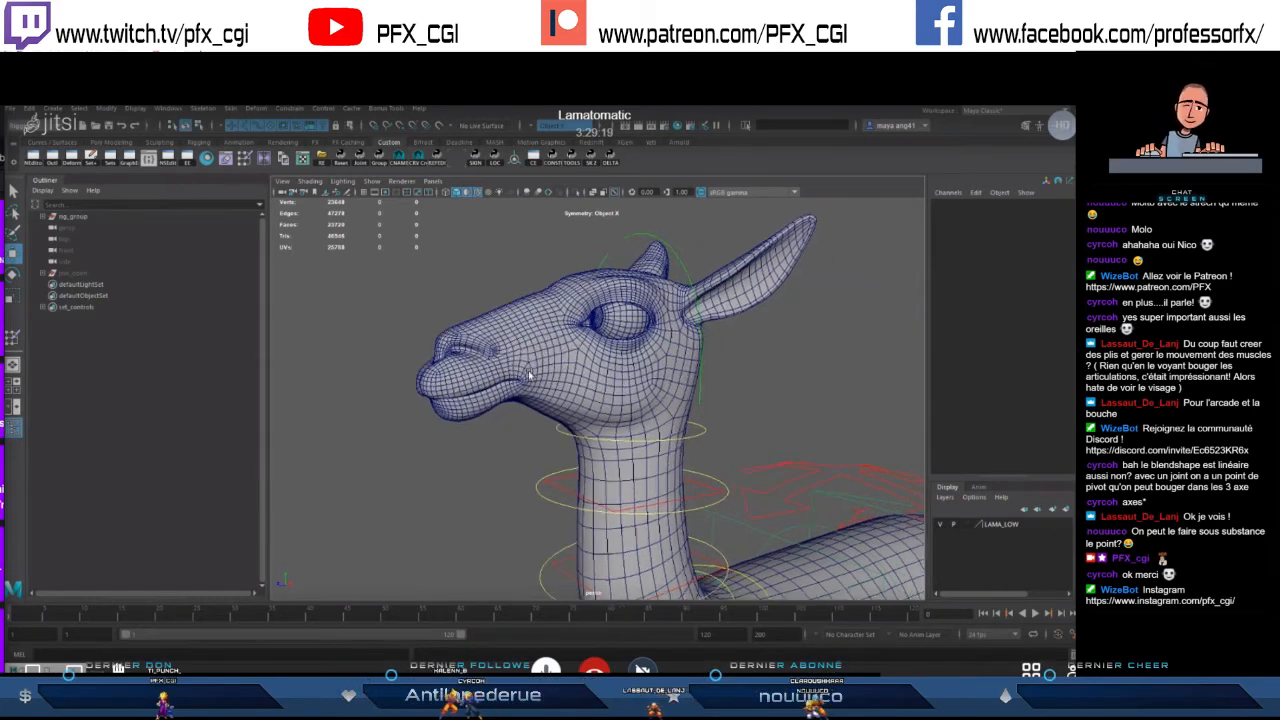
pyautogui.click(507, 352)
pyautogui.click(407, 296)
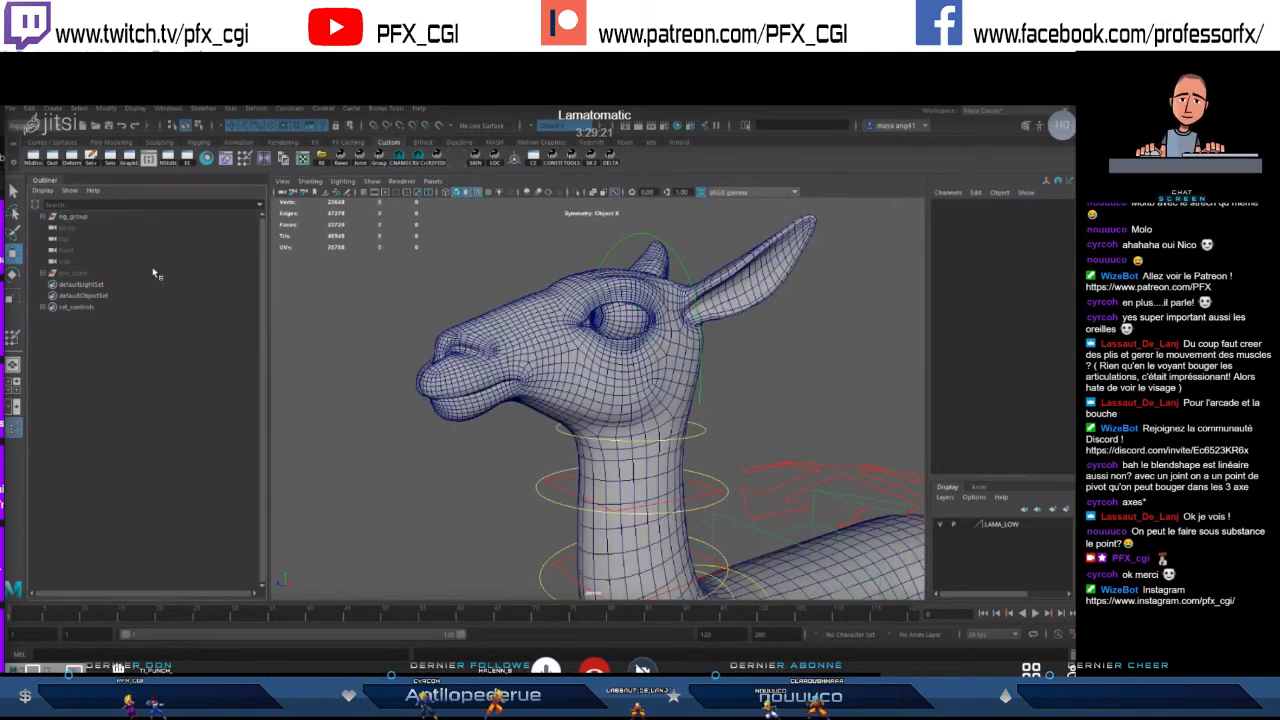
# - Hide rig_group, show the jaw_open group instead and select its jaw_open_jnt joint
pyautogui.click(61, 218)
pyautogui.click(65, 273)
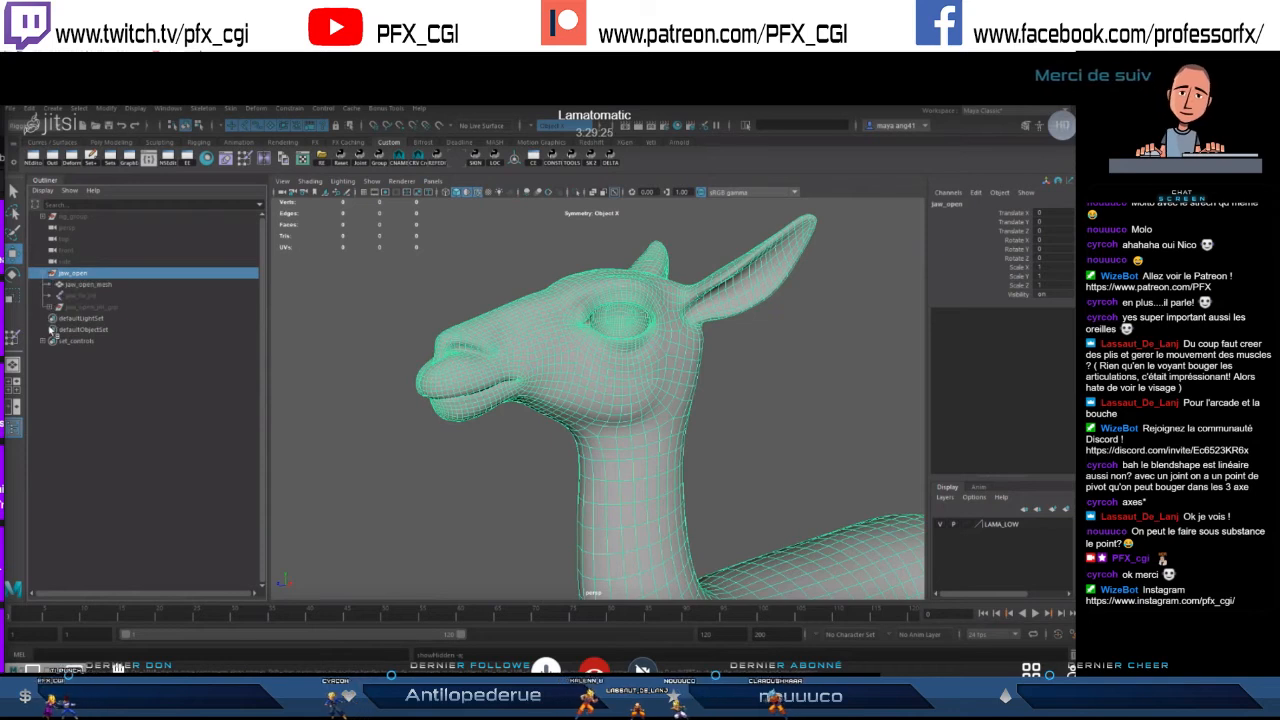
pyautogui.click(48, 307)
pyautogui.click(88, 318)
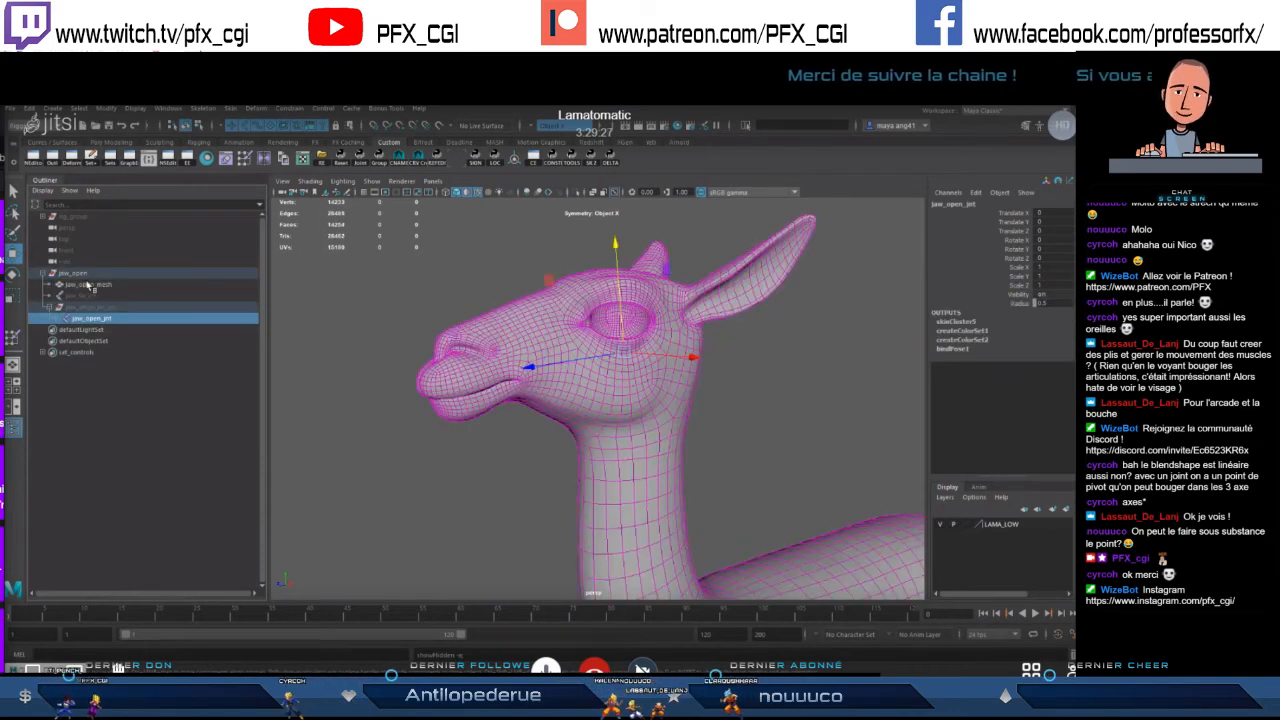
# - Select jaw_open_mesh, check the whole llama and return to a close view of its head
pyautogui.click(88, 285)
pyautogui.press('f')
pyautogui.keyDown('alt'); pyautogui.moveTo(658, 417); pyautogui.dragTo(594, 416, button='right'); pyautogui.keyUp('alt')
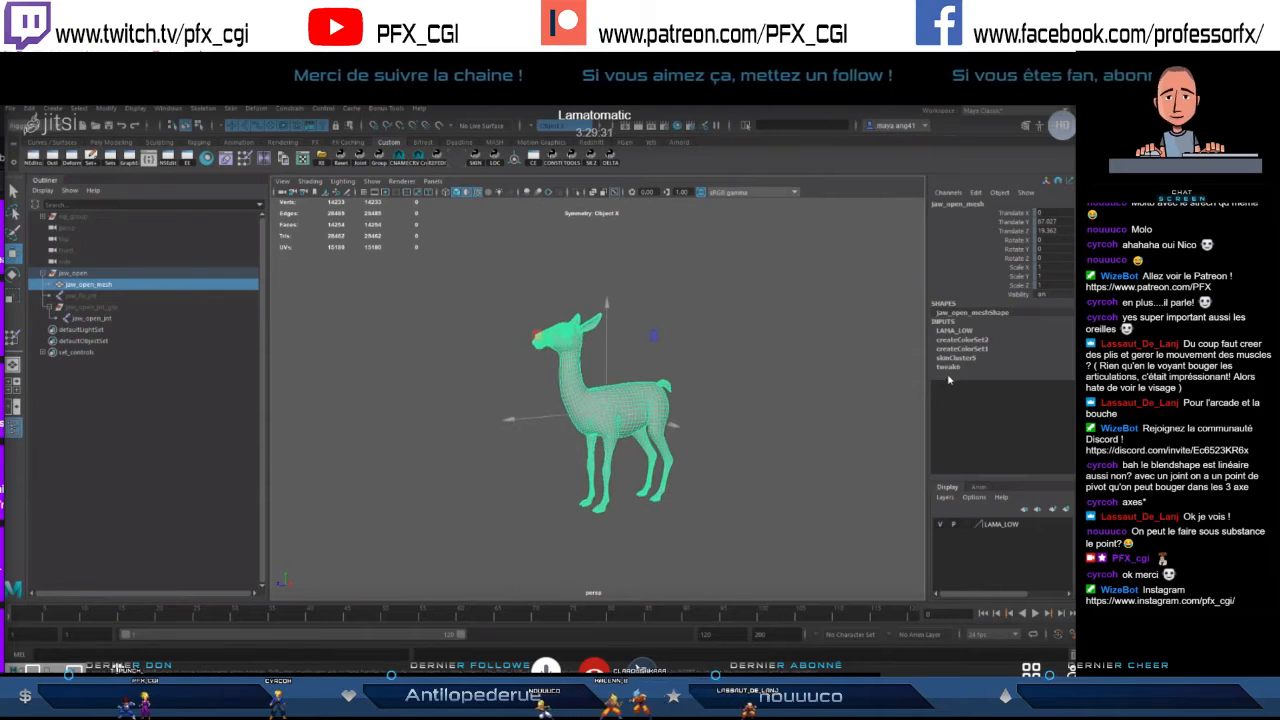
pyautogui.keyDown('alt'); pyautogui.moveTo(532, 372); pyautogui.dragTo(543, 403, button='middle'); pyautogui.keyUp('alt')
pyautogui.keyDown('alt'); pyautogui.moveTo(543, 403); pyautogui.dragTo(560, 400, button='right'); pyautogui.keyUp('alt')
pyautogui.keyDown('alt'); pyautogui.moveTo(500, 348); pyautogui.dragTo(505, 380, button='middle'); pyautogui.keyUp('alt')
pyautogui.keyDown('alt'); pyautogui.moveTo(470, 381); pyautogui.dragTo(507, 381, button='right'); pyautogui.keyUp('alt')
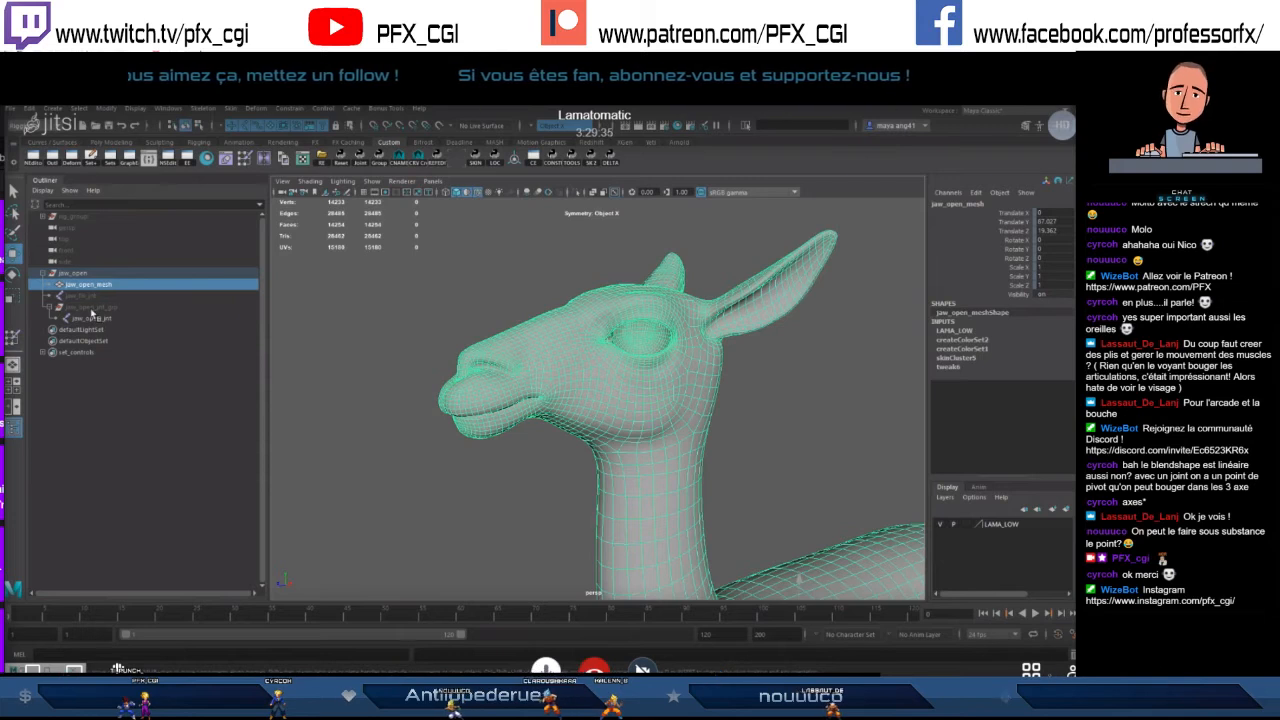
# - Unhide jaw_fix_jnt and jaw_open_jnt_grp in the jaw_open group, and select jaw_open_jnt
pyautogui.click(91, 297)
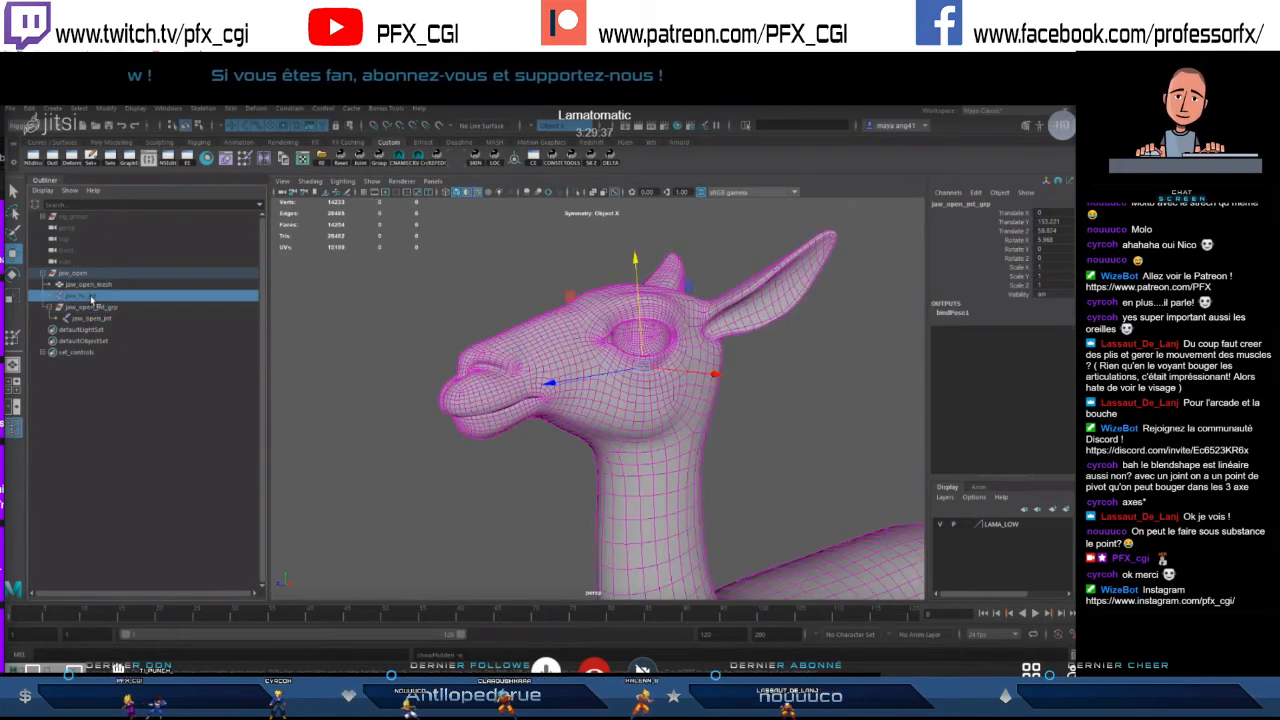
pyautogui.click(91, 307)
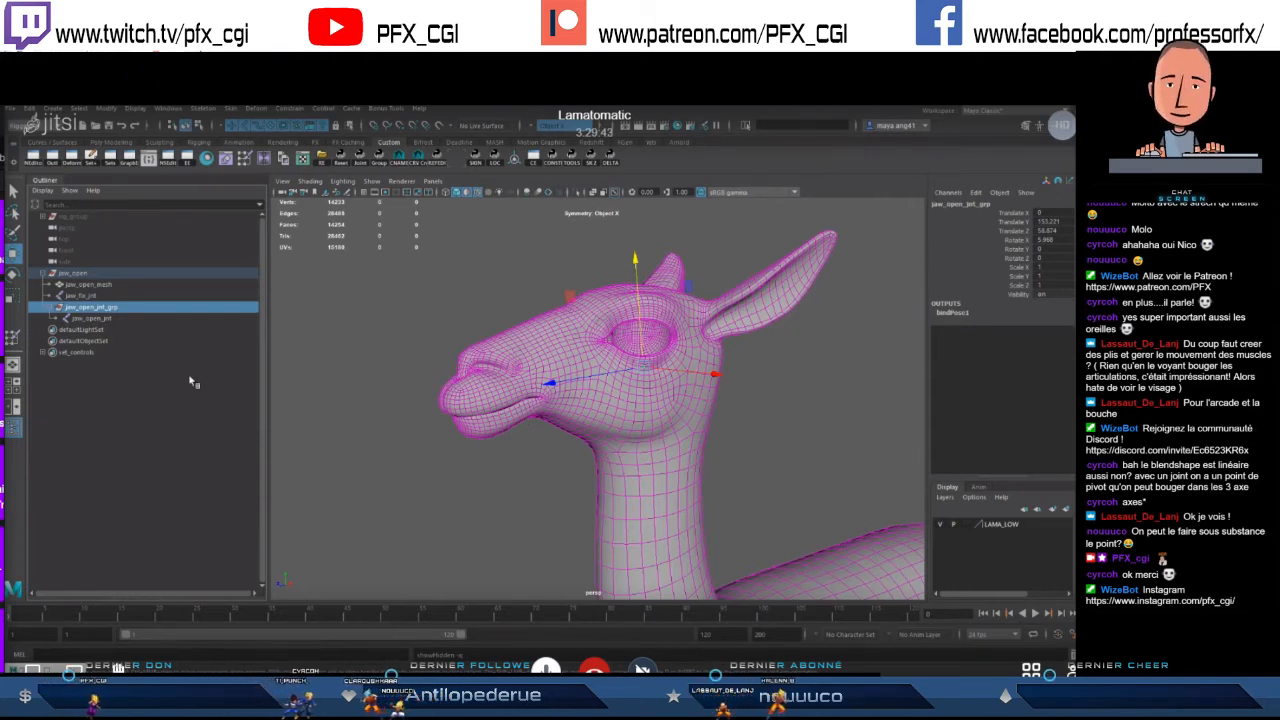
pyautogui.click(92, 318)
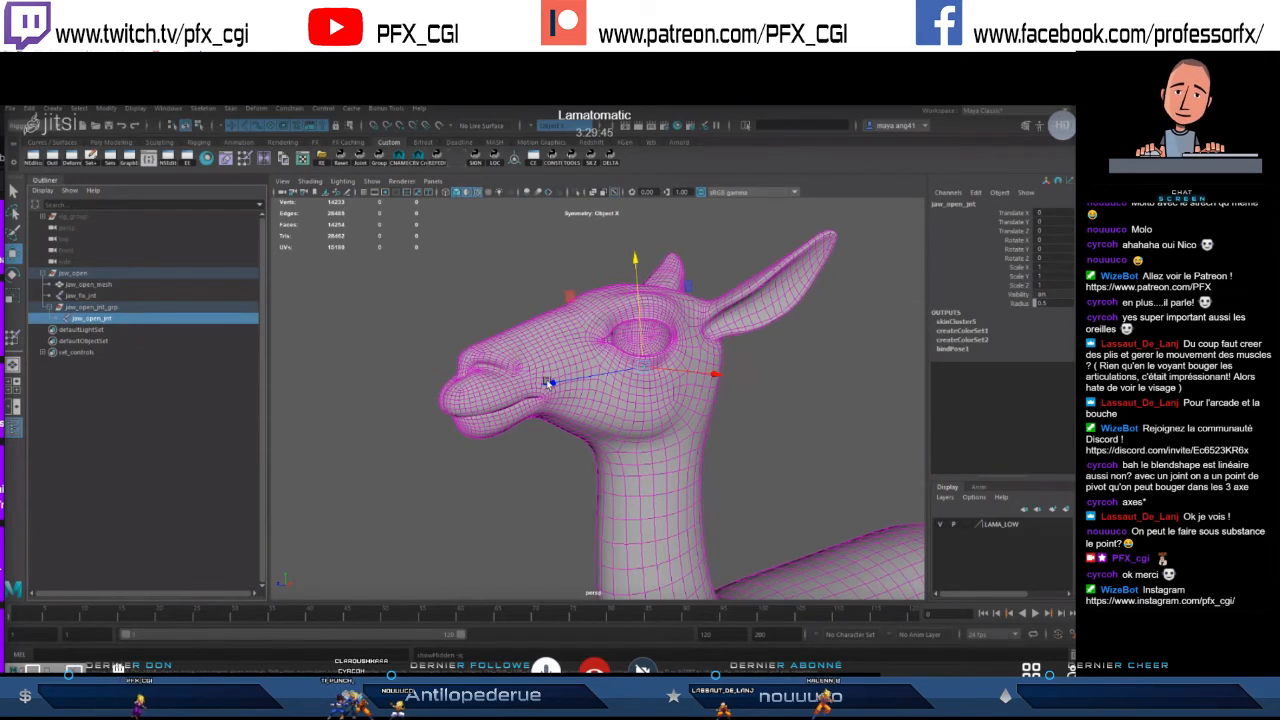
# - Try opening the mouth by rotating jaw_open_jnt about its X axis, undoing each trial rotation
pyautogui.keyDown('alt'); pyautogui.moveTo(595, 388); pyautogui.dragTo(576, 380); pyautogui.keyUp('alt')
pyautogui.press('e')
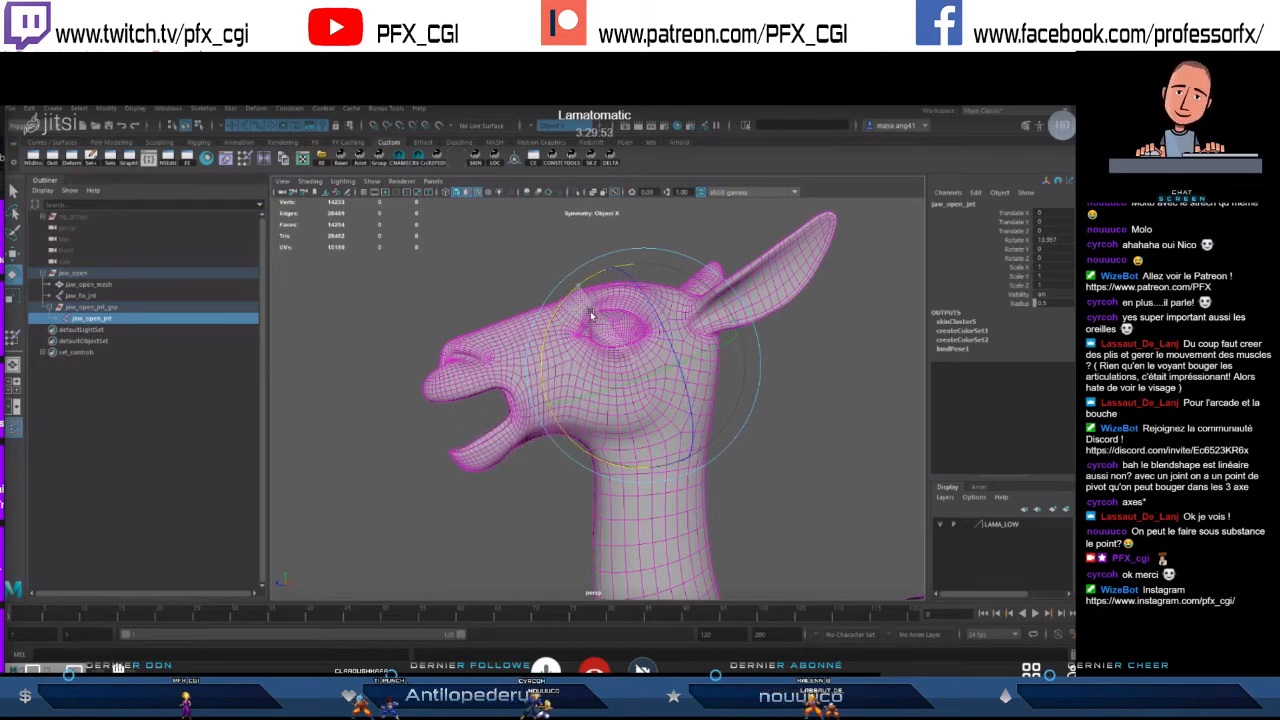
pyautogui.hotkey('ctrl', 'z')
pyautogui.scroll(-4, 643, 350)
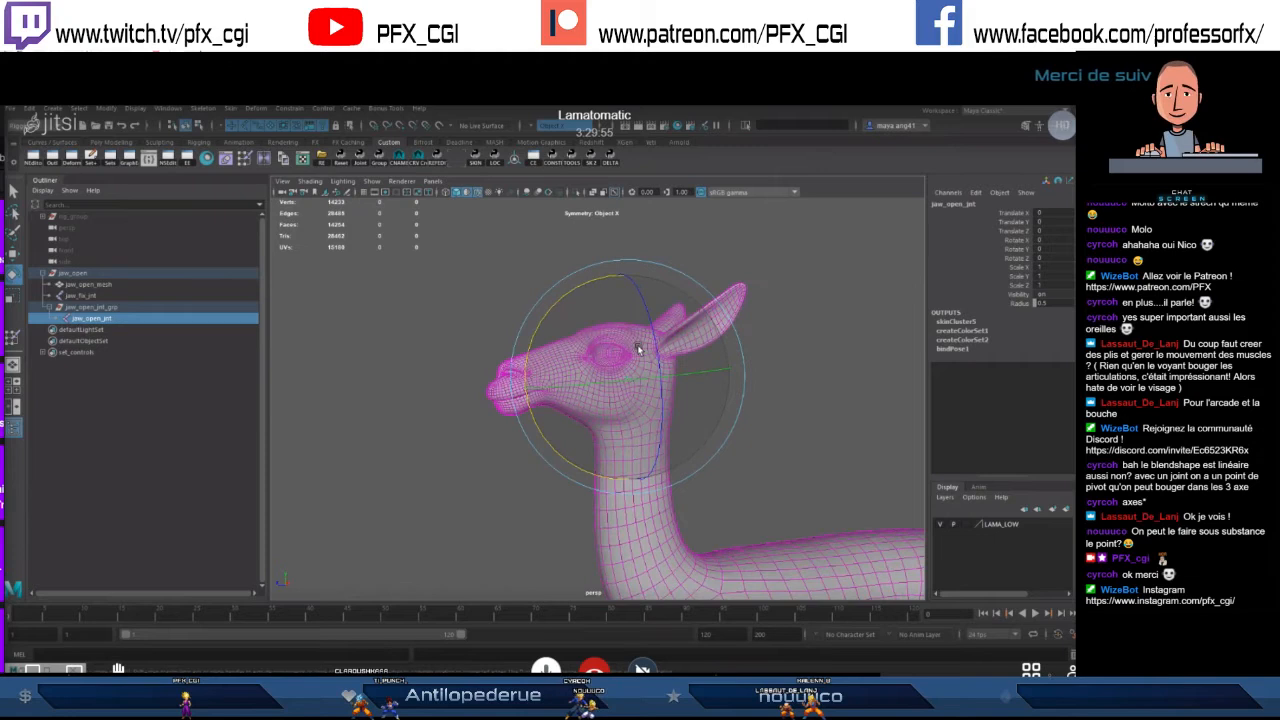
pyautogui.press('w')
pyautogui.scroll(4, 646, 363)
pyautogui.keyDown('alt'); pyautogui.moveTo(646, 363); pyautogui.dragTo(632, 345); pyautogui.keyUp('alt')
pyautogui.press('e')
pyautogui.moveTo(622, 288); pyautogui.dragTo(583, 297)
pyautogui.press('w')
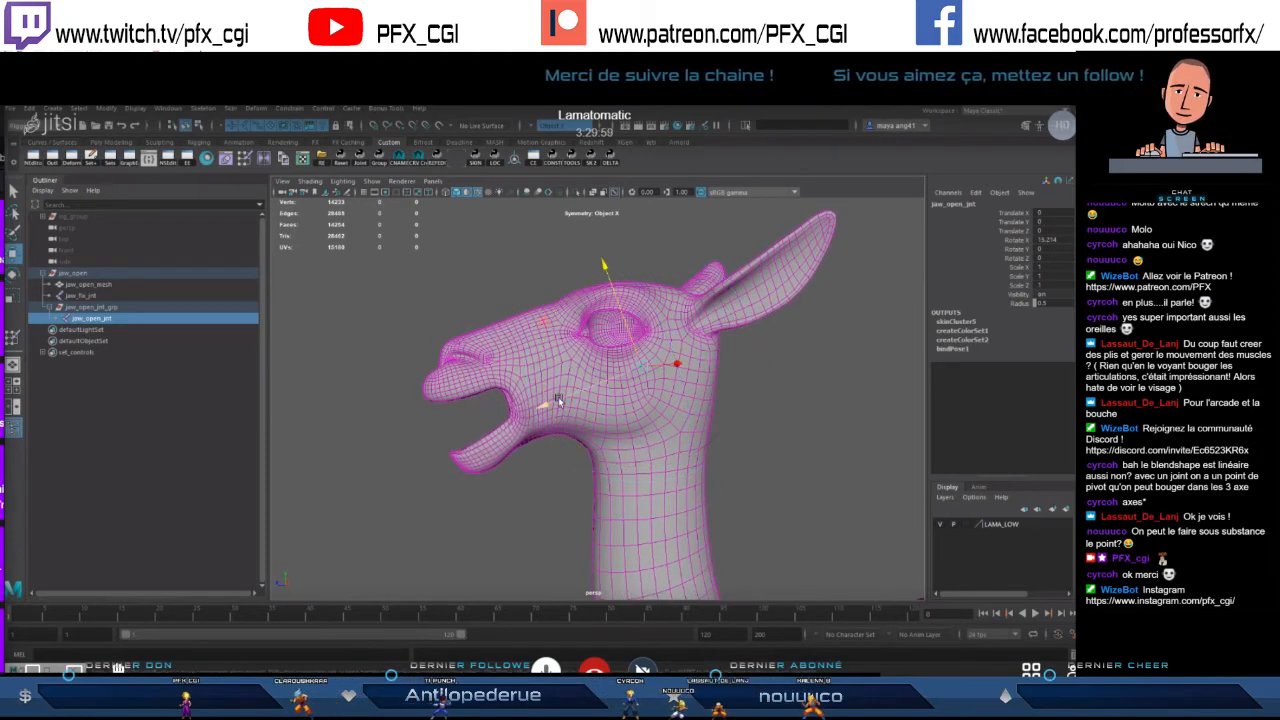
pyautogui.press('e')
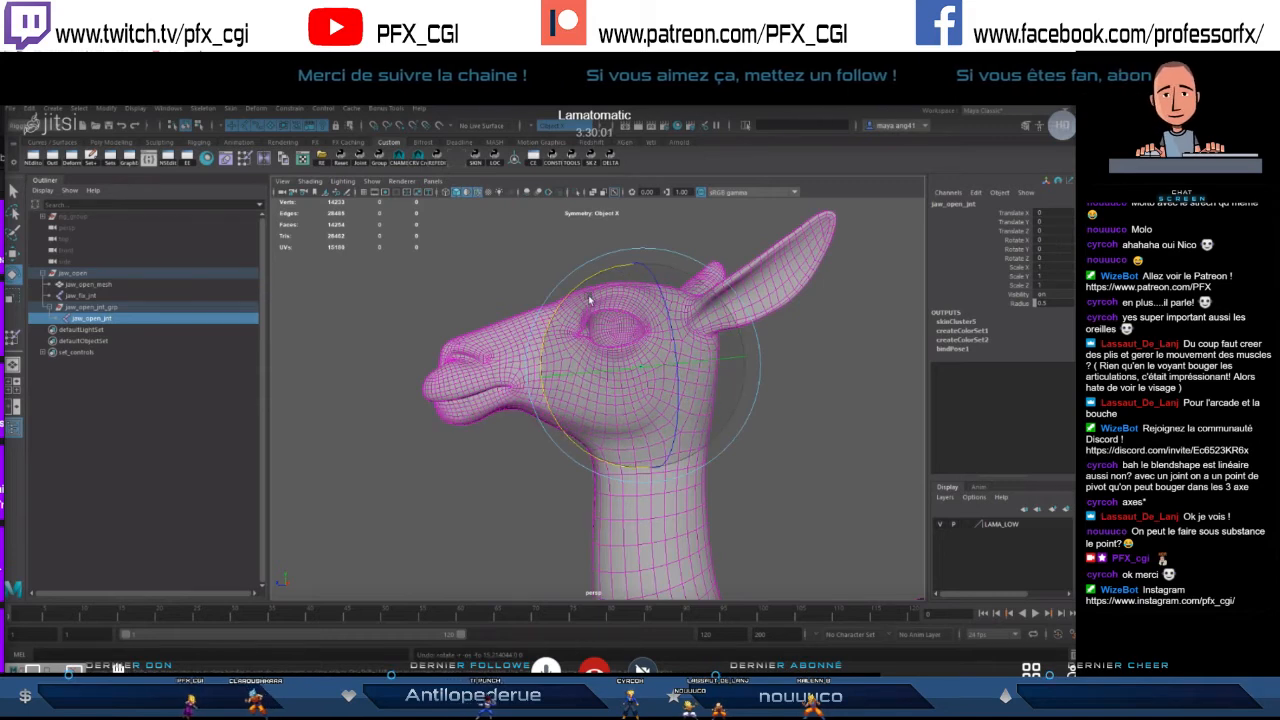
pyautogui.hotkey('ctrl', 'z')
# - Rotate jaw_open_jnt about its X axis to open the llama's mouth wide, and clear the selection
pyautogui.moveTo(594, 277); pyautogui.dragTo(586, 295)
pyautogui.keyDown('alt'); pyautogui.moveTo(694, 397); pyautogui.dragTo(697, 397); pyautogui.keyUp('alt')
pyautogui.click(798, 406)
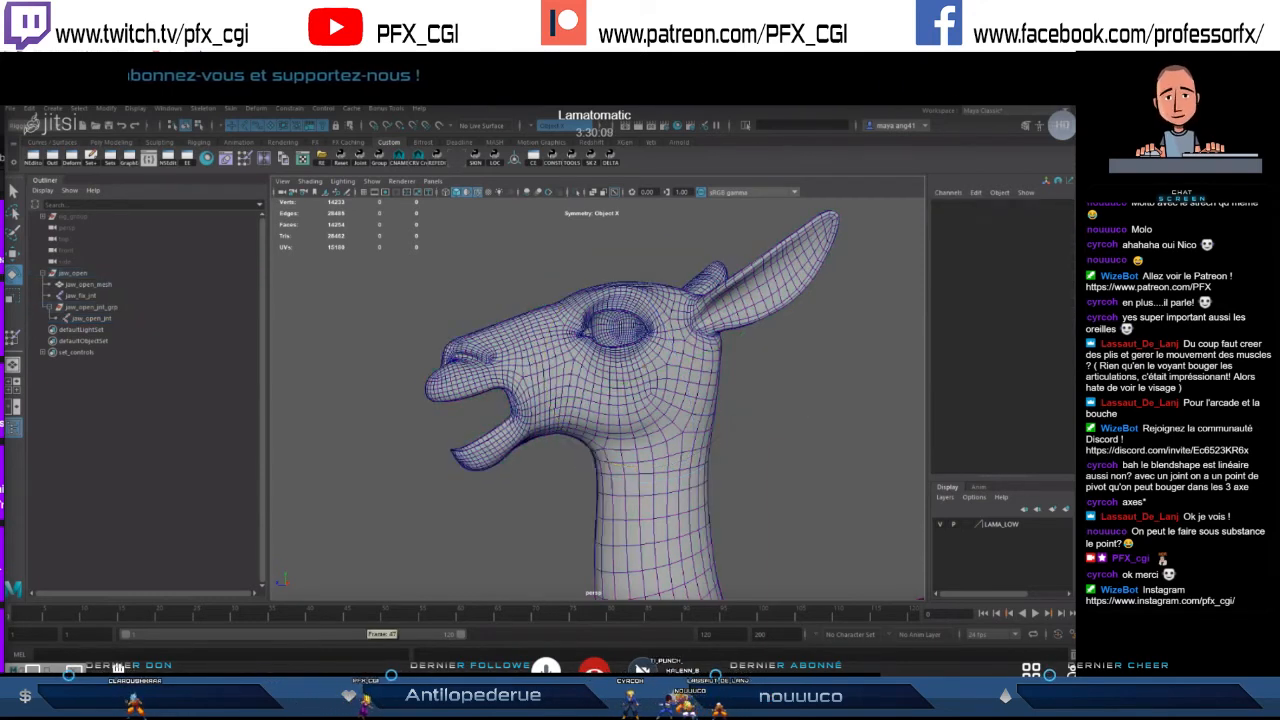
# - Switch to the Snipping Tool (Outil Capture d'écran) and capture the open-mouthed head in profile
pyautogui.keyDown('alt'); pyautogui.moveTo(531, 543); pyautogui.dragTo(480, 545); pyautogui.keyUp('alt')
pyautogui.click(356, 672)
pyautogui.click(30, 287)
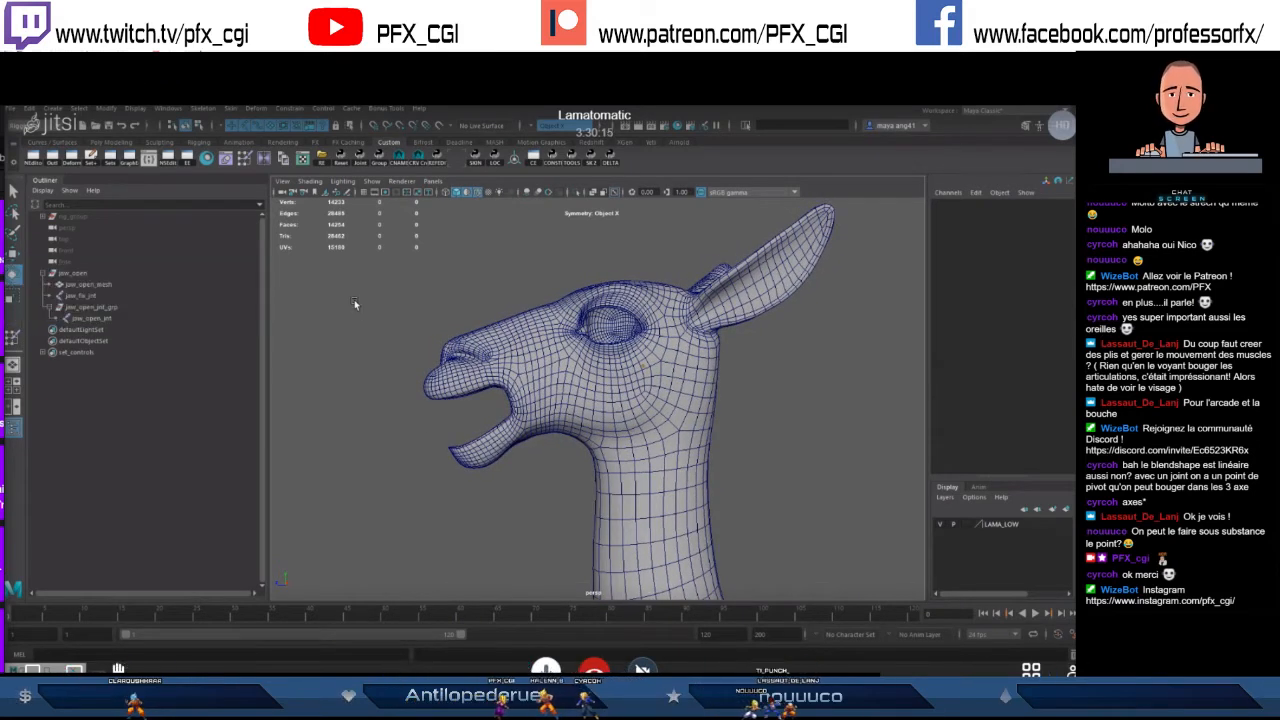
pyautogui.moveTo(390, 241); pyautogui.dragTo(820, 551)
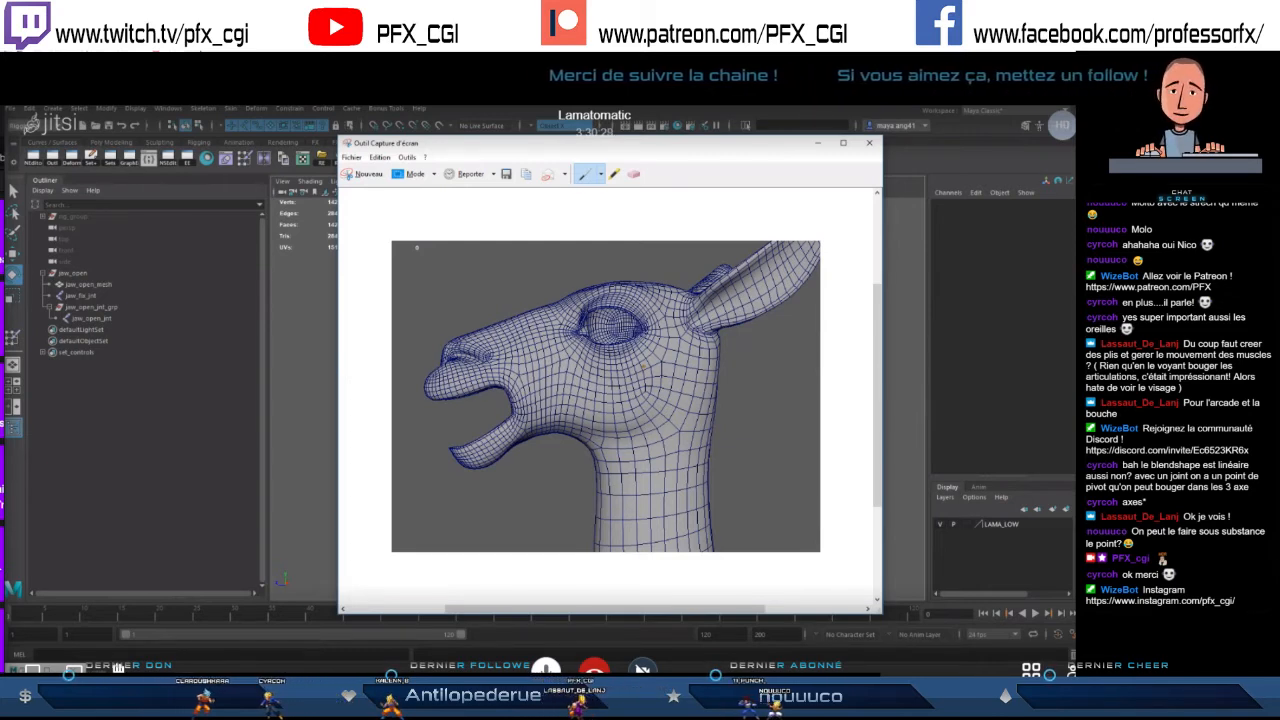
# - Sketch the throat, mouth and nostril contours and the jawbone on the capture in blue pen, and return to Maya
pyautogui.click(601, 174)
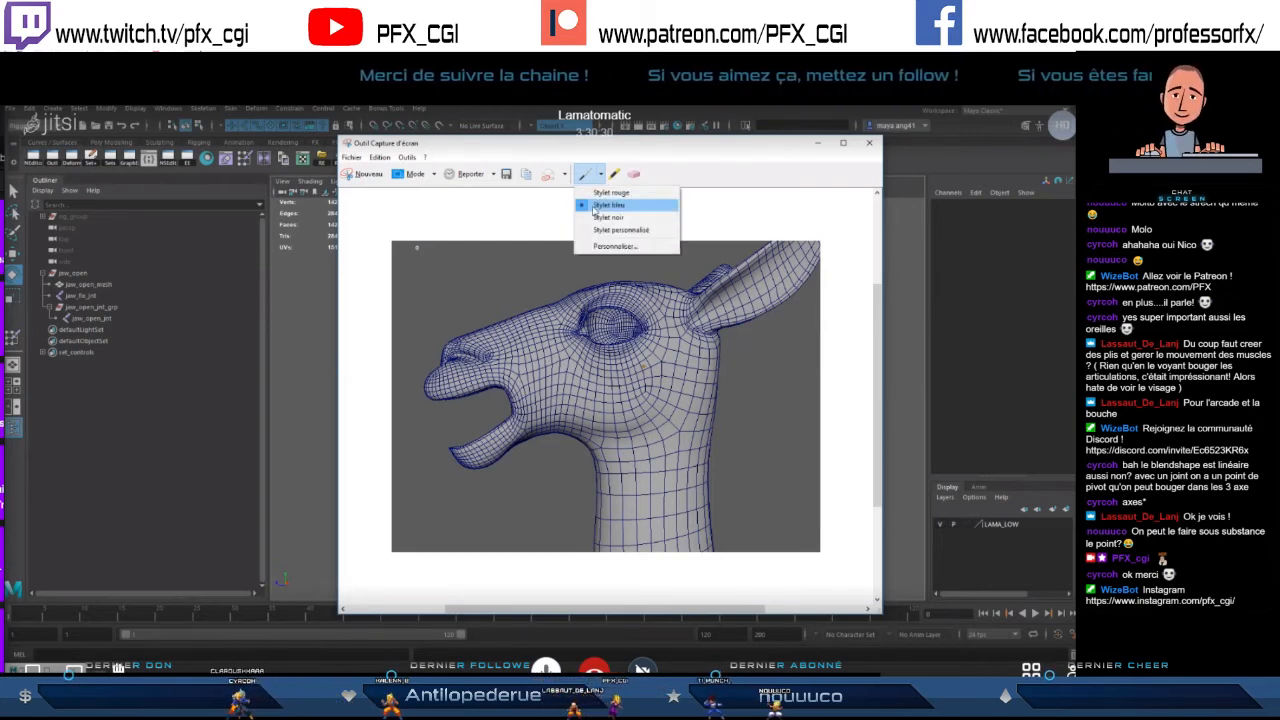
pyautogui.click(606, 206)
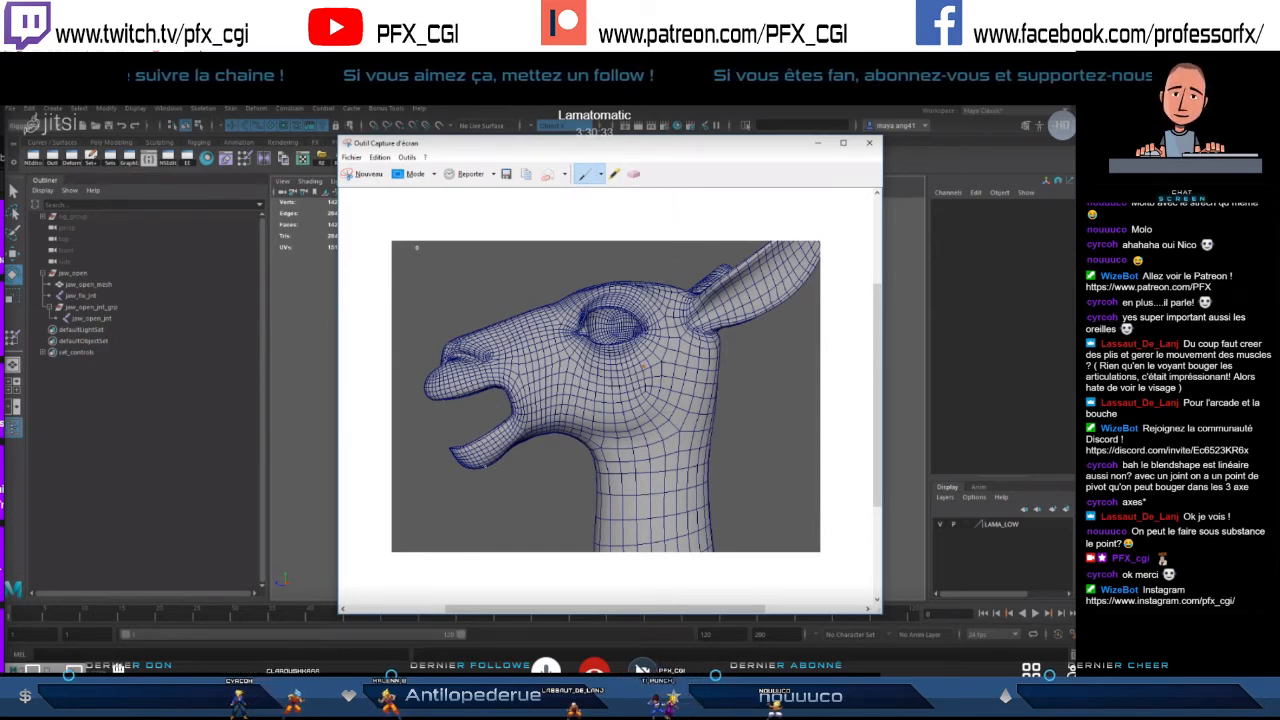
pyautogui.moveTo(450, 455)
pyautogui.mouseDown()
pyautogui.moveTo(555, 448)
pyautogui.moveTo(597, 460)
pyautogui.mouseUp()
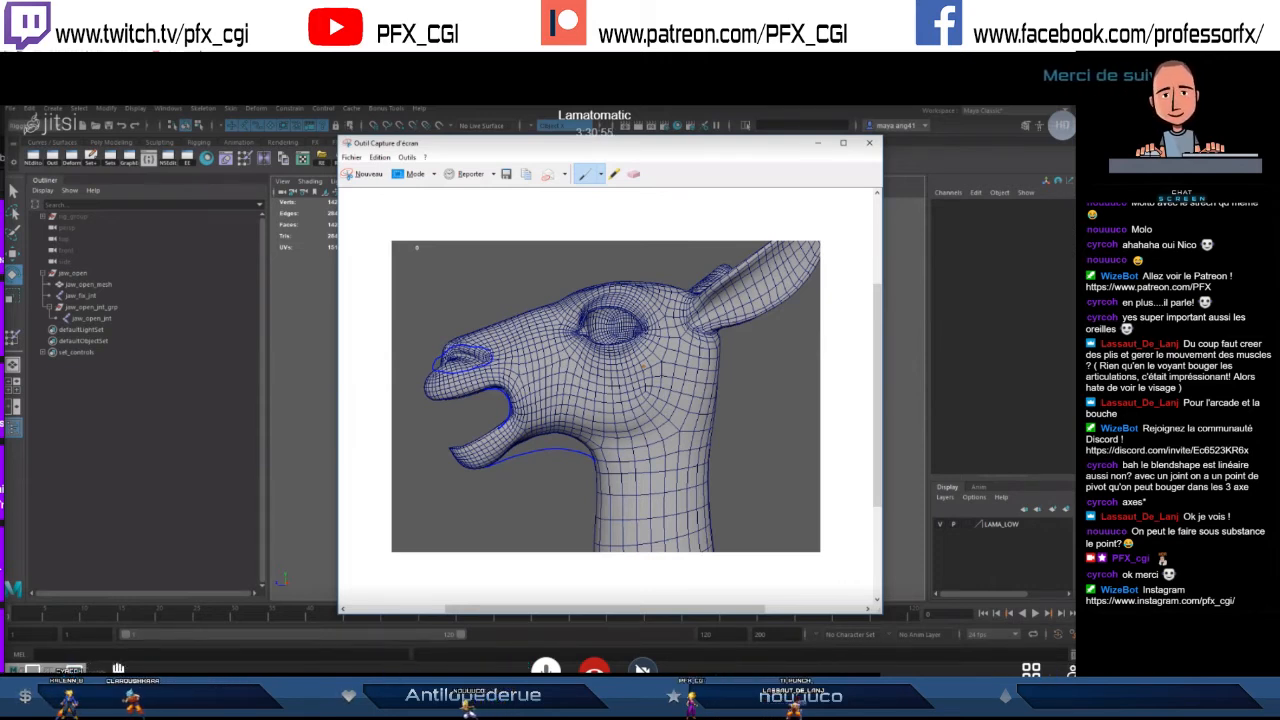
pyautogui.moveTo(652, 366)
pyautogui.mouseDown()
pyautogui.moveTo(650, 410)
pyautogui.moveTo(508, 448)
pyautogui.mouseUp()
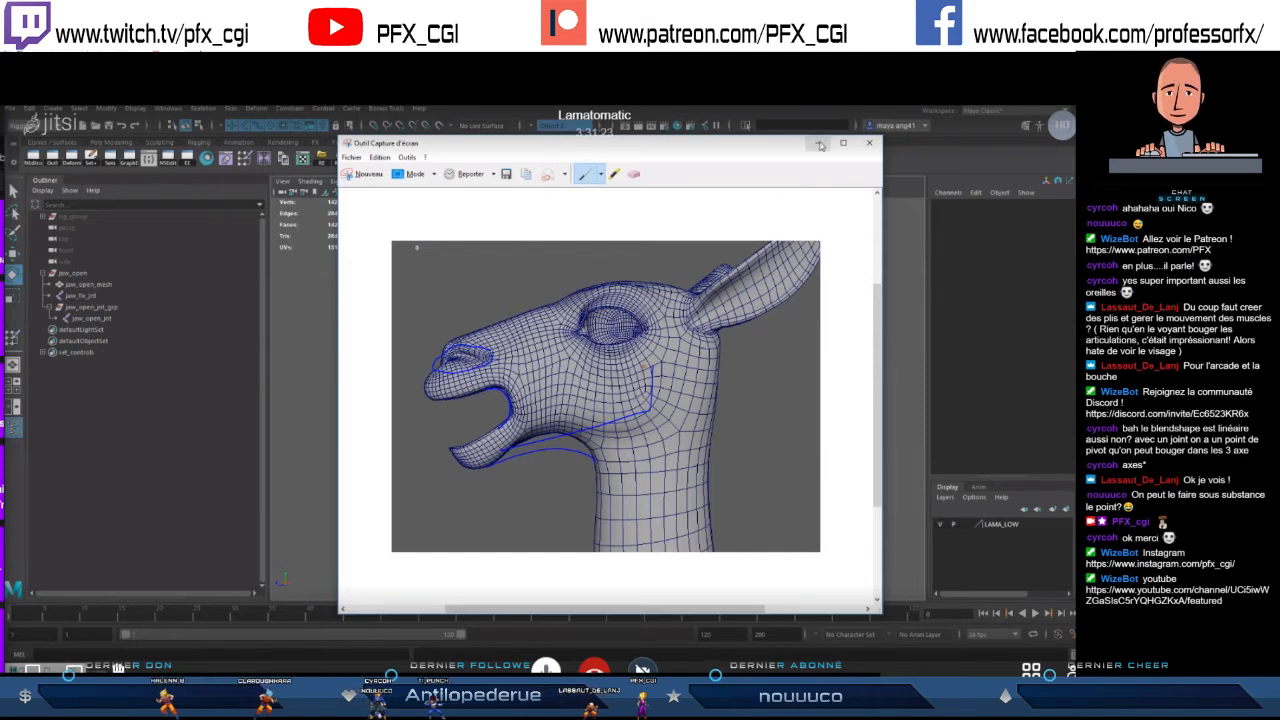
pyautogui.click(818, 145)
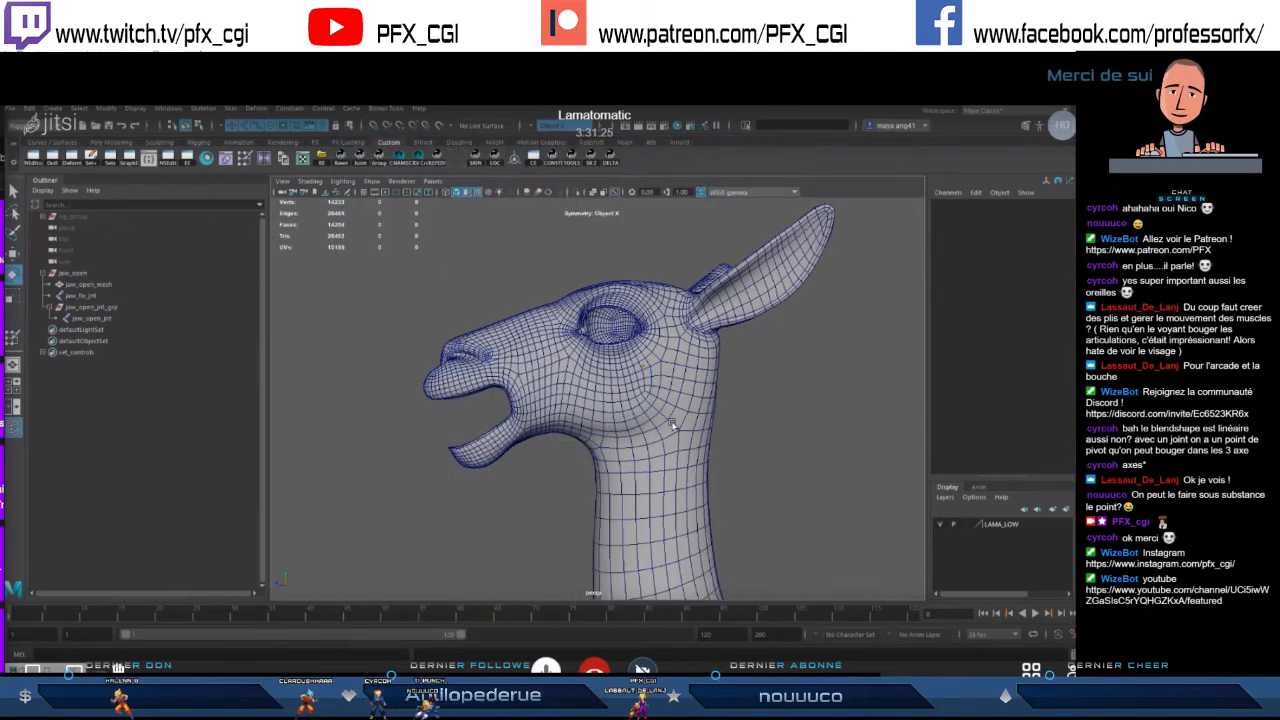
# - Duplicate the open-mouthed jaw_open_mesh and unparent the copy from the jaw_open group
pyautogui.click(634, 401)
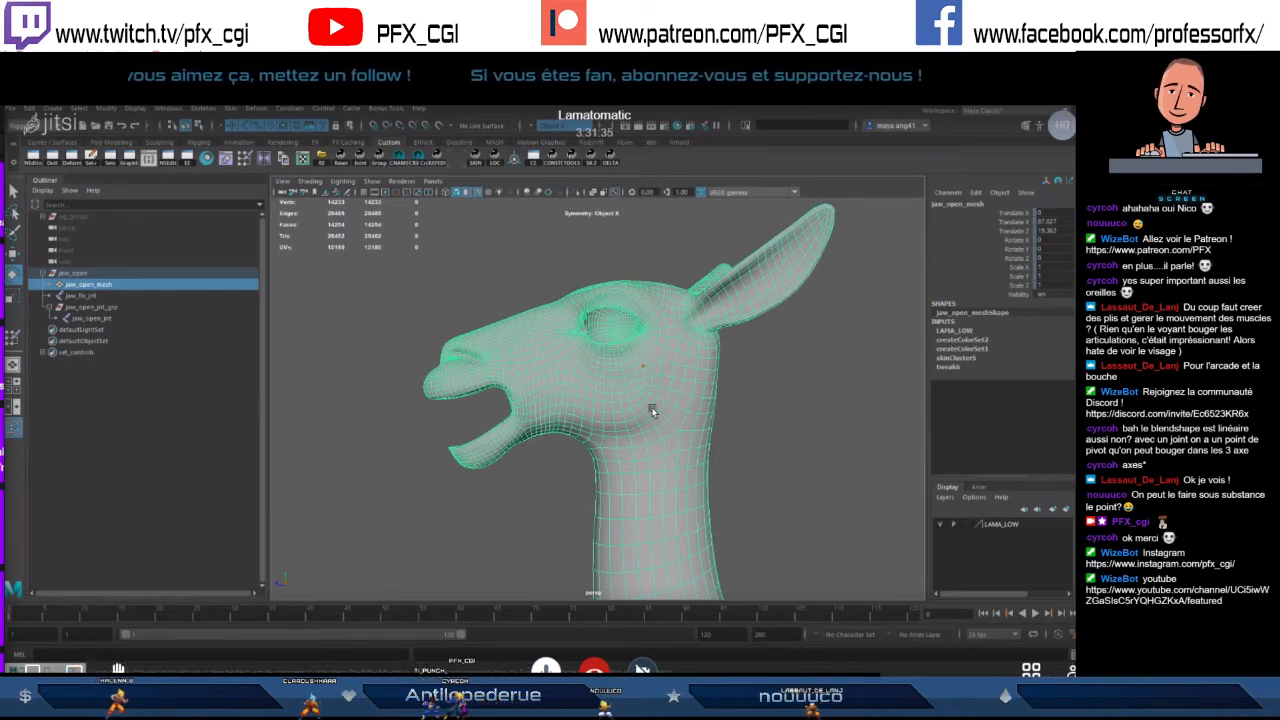
pyautogui.hotkey('ctrl', 'd')
pyautogui.click(82, 274)
pyautogui.click(88, 330)
pyautogui.hotkey('shift', 'p')
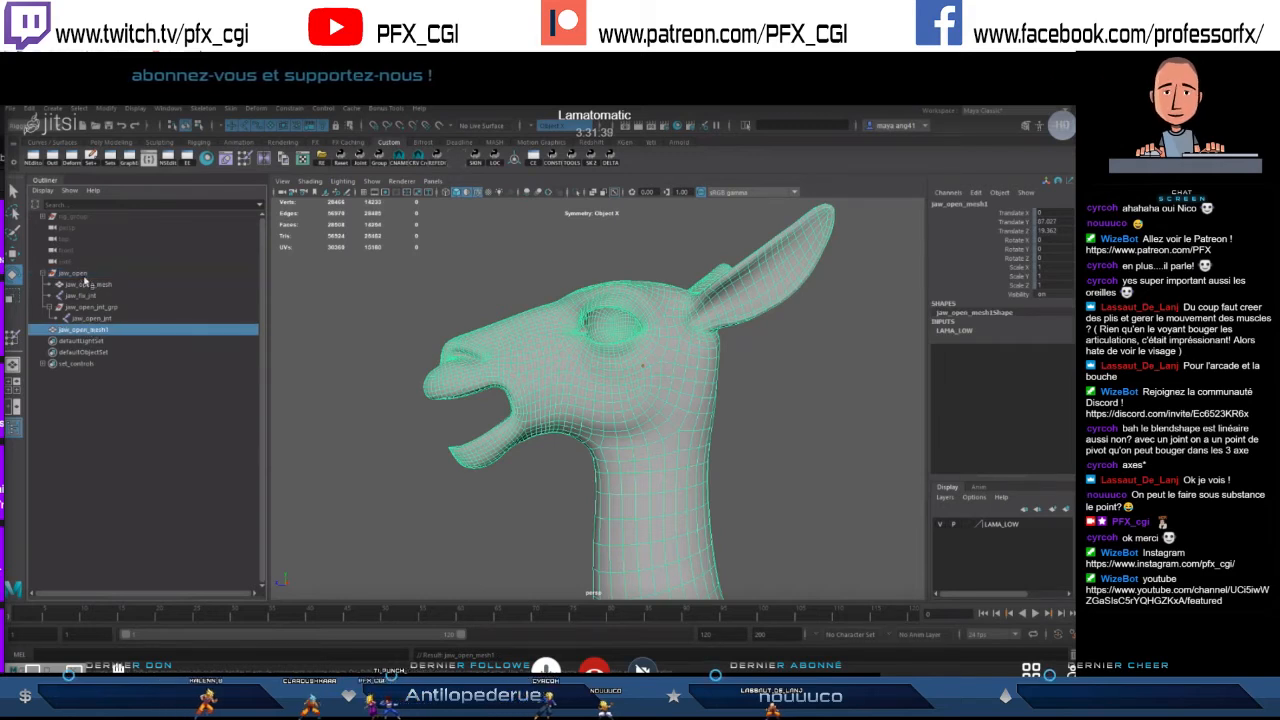
# - Hide the jaw_open group and select the duplicated mesh, keeping its head in close view
pyautogui.click(82, 276)
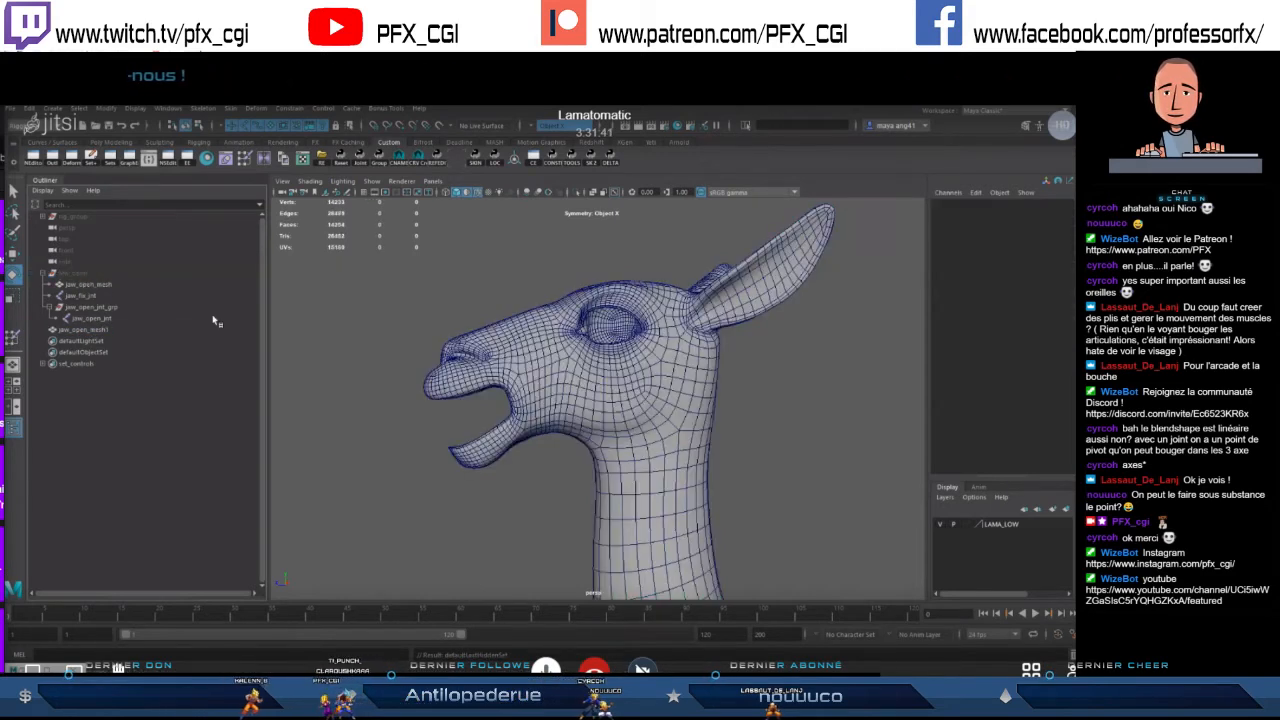
pyautogui.click(84, 330)
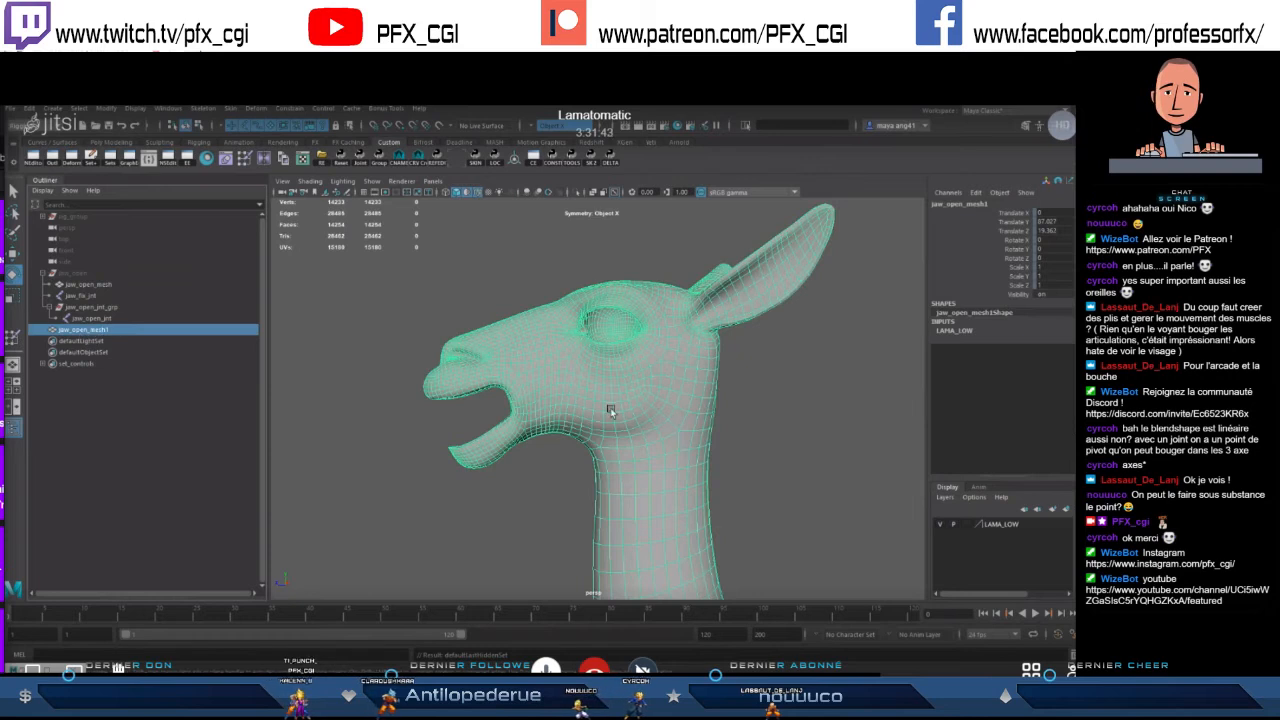
pyautogui.scroll(-3, 610, 410)
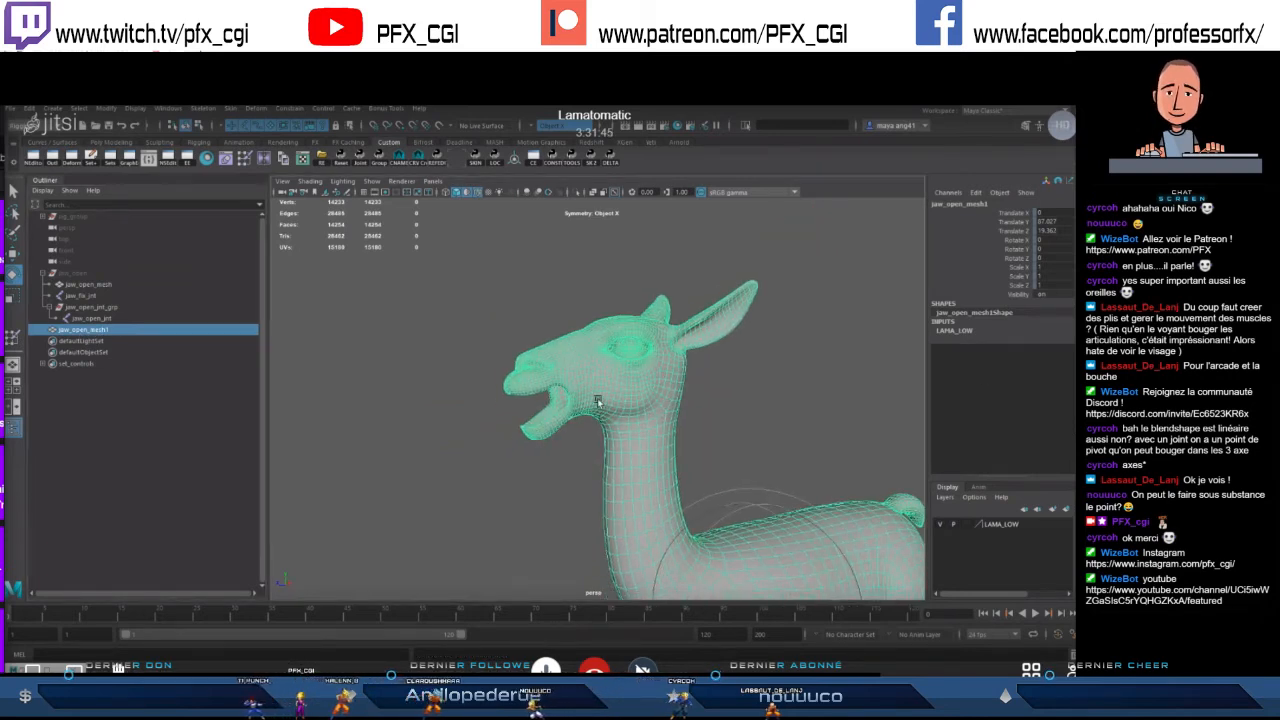
pyautogui.scroll(4, 639, 424)
pyautogui.scroll(-3, 579, 383)
pyautogui.scroll(3, 566, 372)
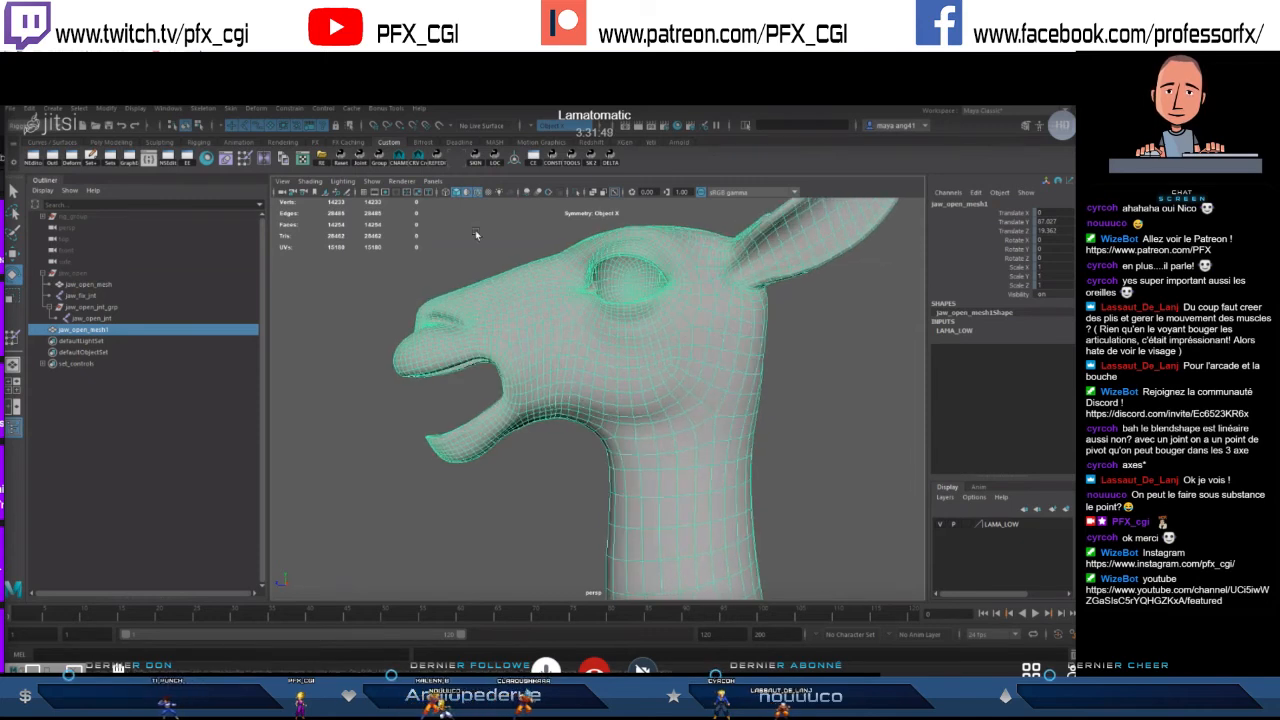
# - Activate the Grab sculpting tool on the duplicated mesh and frame the jaw and throat area
pyautogui.click(159, 142)
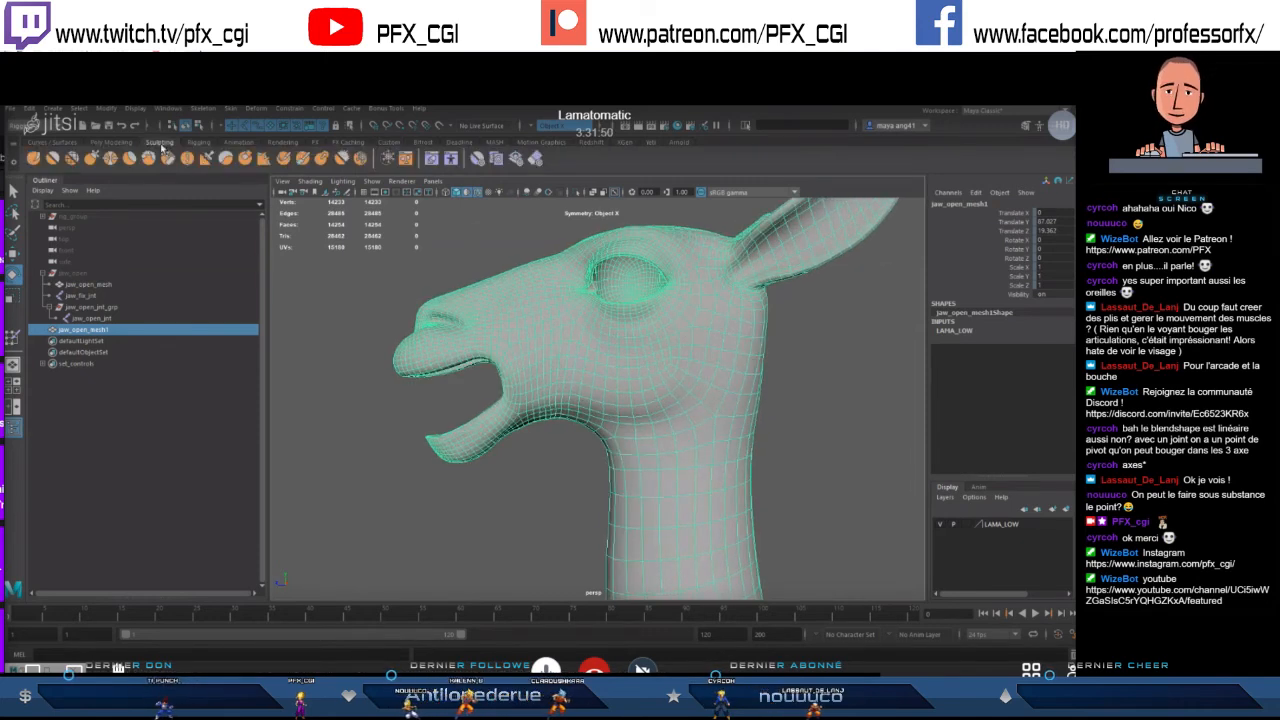
pyautogui.click(91, 158)
pyautogui.scroll(-4, 592, 390)
pyautogui.scroll(2, 612, 396)
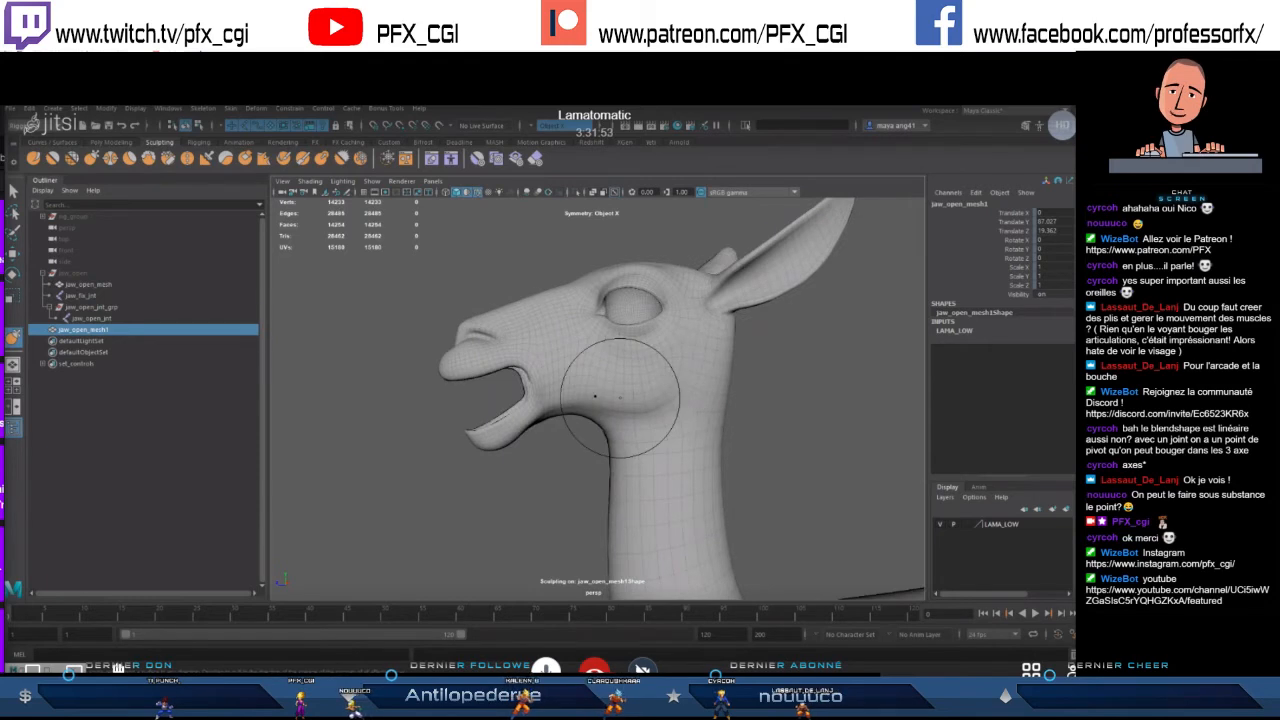
pyautogui.scroll(3, 591, 410)
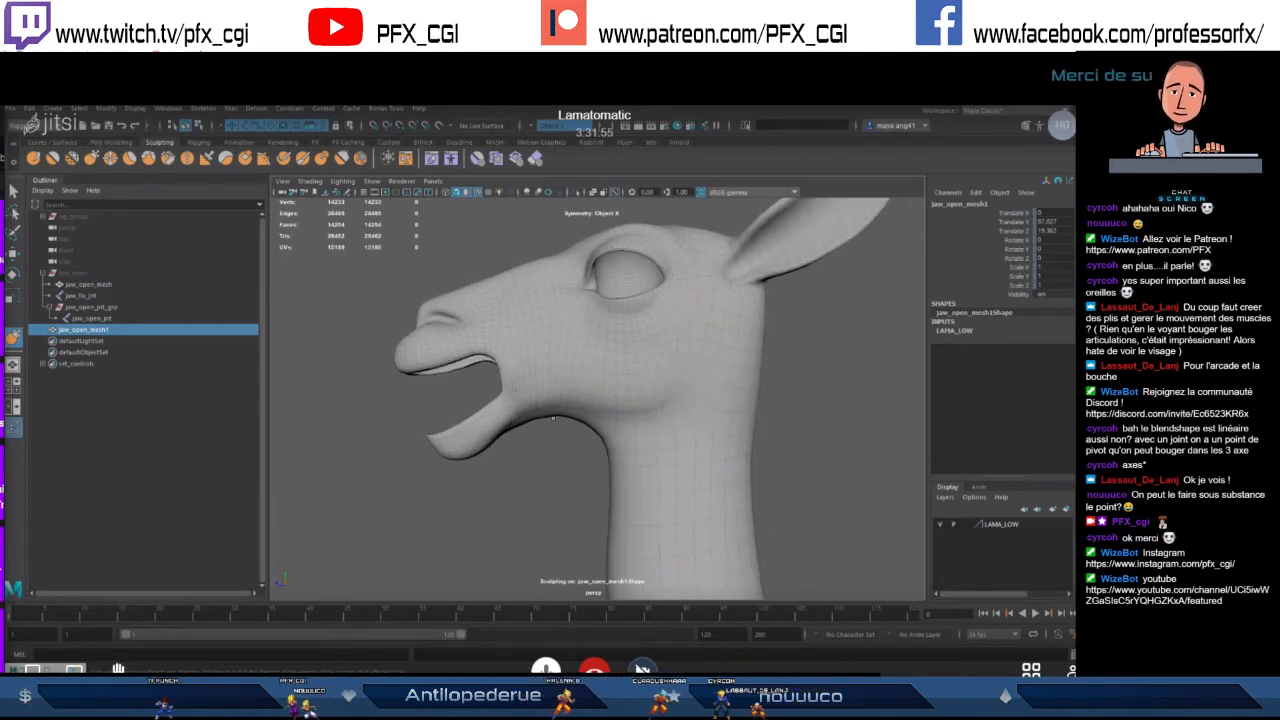
# - Review the blue jaw and throat lines on the annotated capture and compare them with the Maya mesh
pyautogui.hotkey('alt', 'Tab')
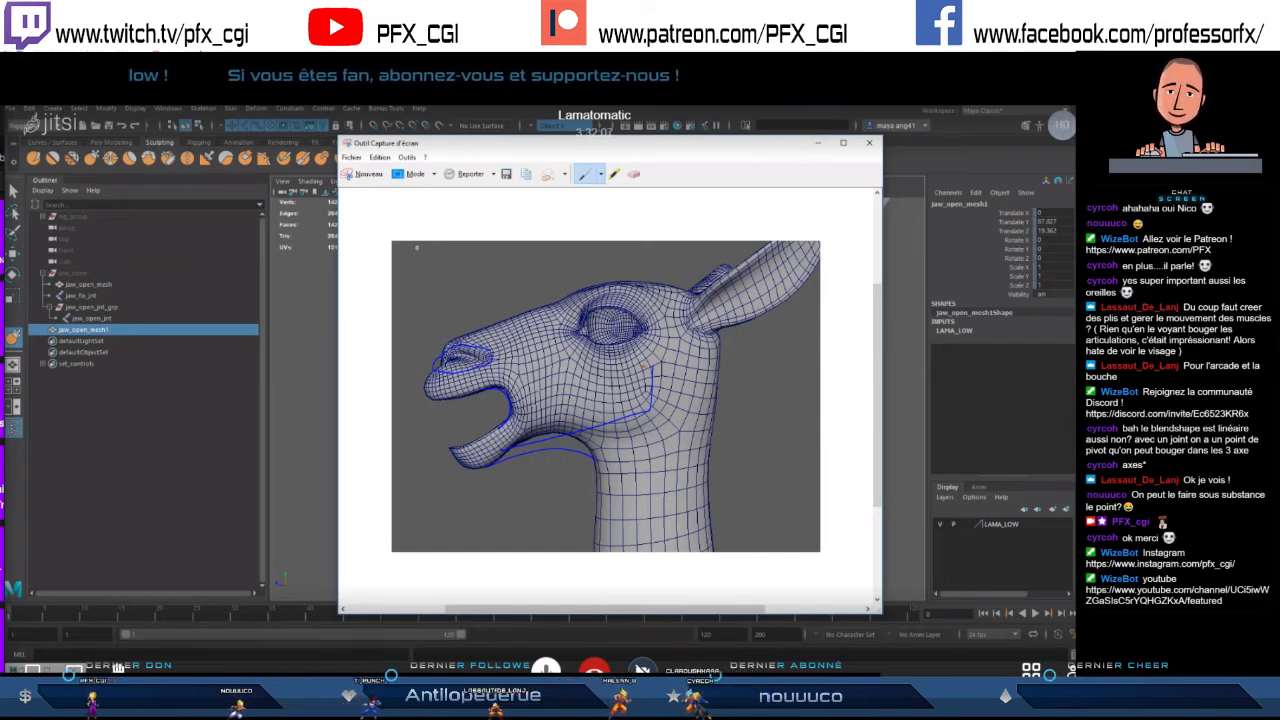
pyautogui.click(820, 144)
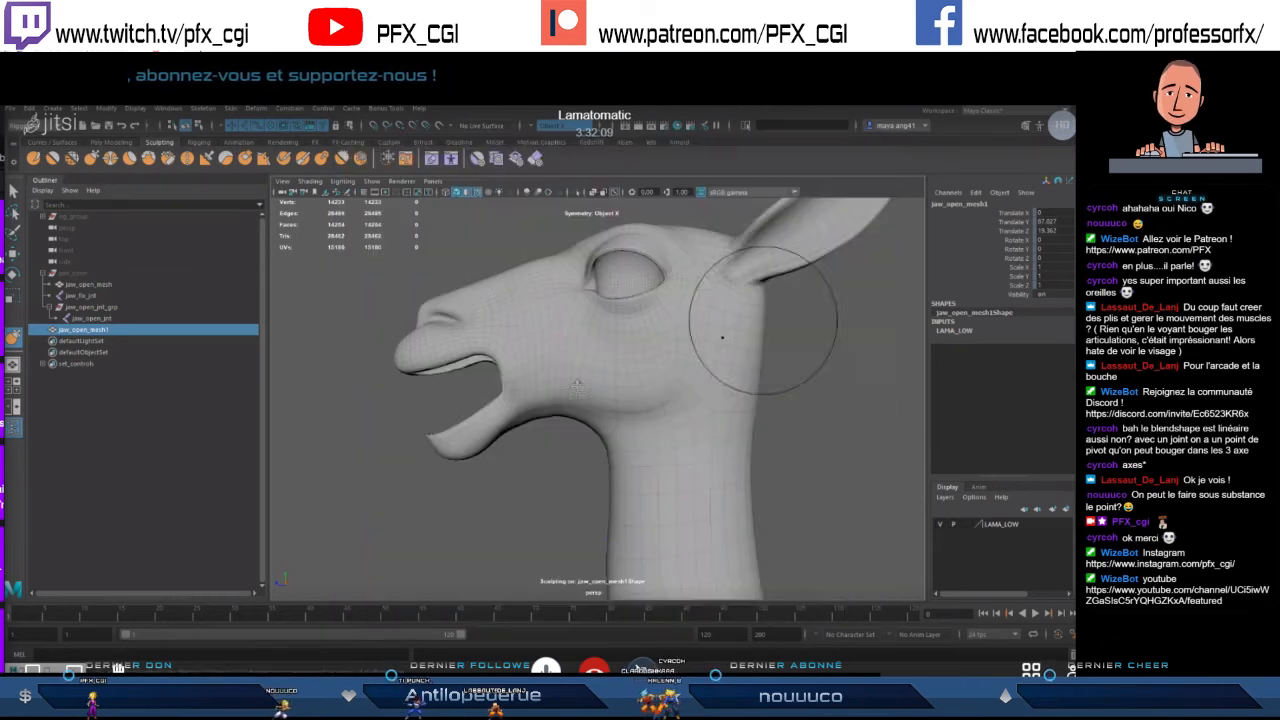
pyautogui.moveTo(530, 429)
pyautogui.keyDown('alt'); pyautogui.mouseDown()
pyautogui.moveTo(503, 427)
pyautogui.moveTo(549, 428)
pyautogui.moveTo(544, 411)
pyautogui.moveTo(572, 423)
pyautogui.mouseUp(); pyautogui.keyUp('alt')
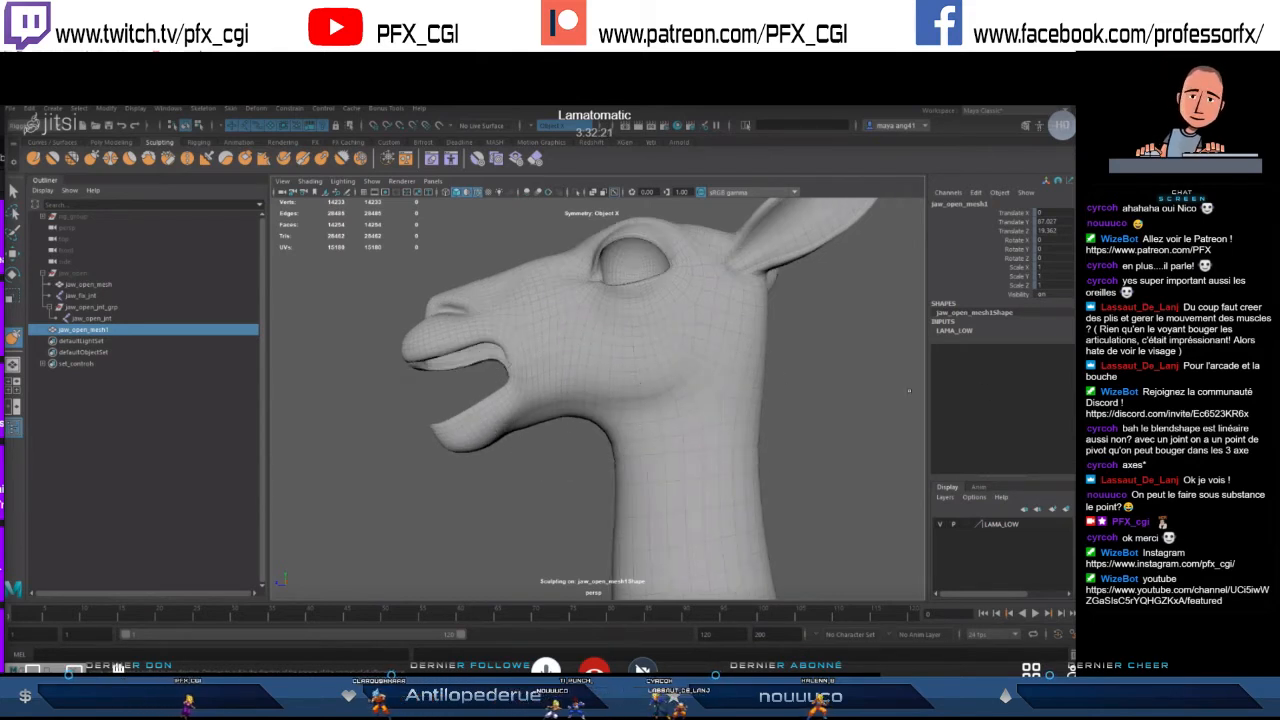
# - Show the Modeling Toolkit with its symmetry settings and examine the open jaw close up
pyautogui.click(1075, 340)
pyautogui.keyDown('alt'); pyautogui.moveTo(655, 420); pyautogui.dragTo(663, 429); pyautogui.keyUp('alt')
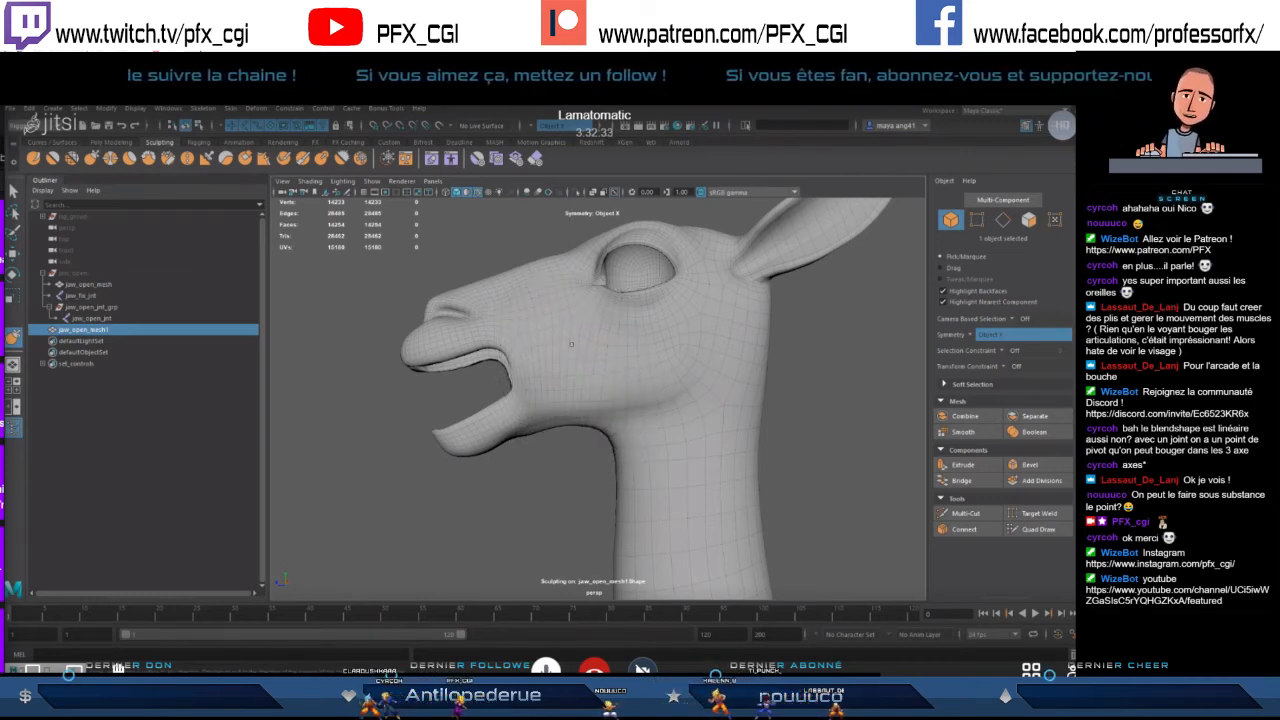
pyautogui.keyDown('alt'); pyautogui.moveTo(622, 384); pyautogui.dragTo(639, 395); pyautogui.keyUp('alt')
pyautogui.scroll(3, 639, 397)
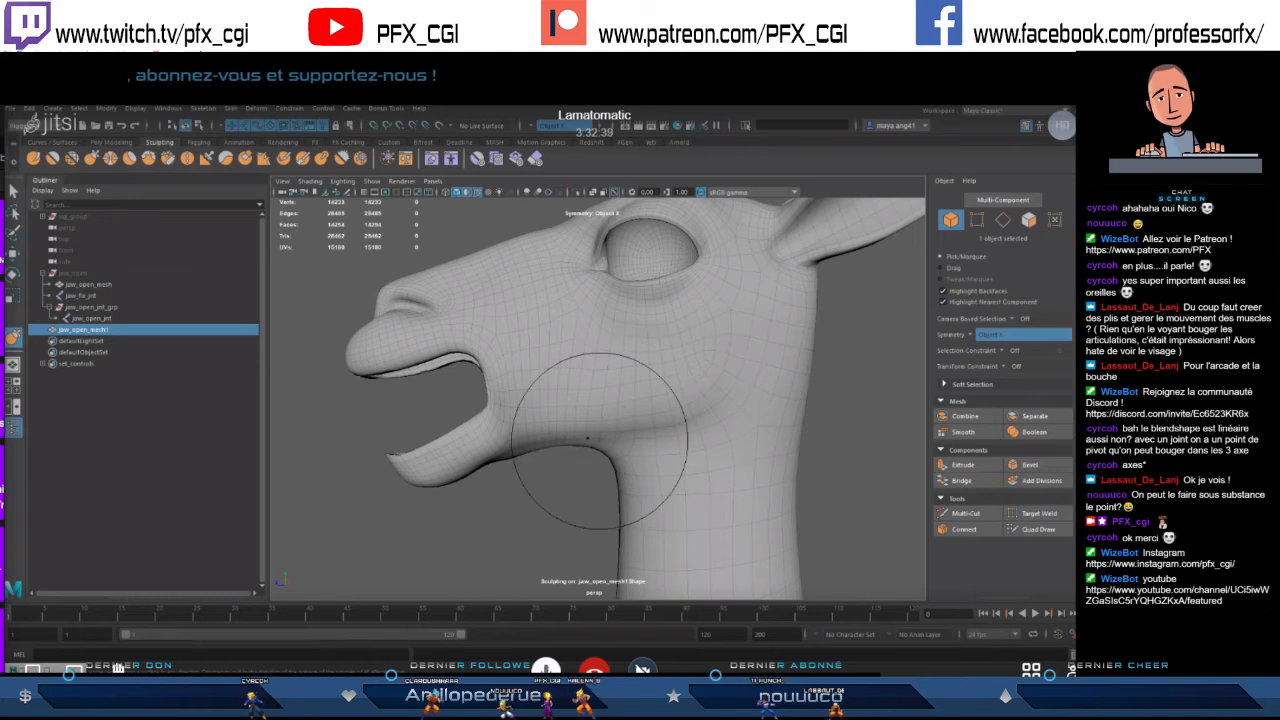
pyautogui.moveTo(505, 463)
pyautogui.keyDown('alt'); pyautogui.mouseDown()
pyautogui.moveTo(498, 436)
pyautogui.moveTo(494, 473)
pyautogui.mouseUp(); pyautogui.keyUp('alt')
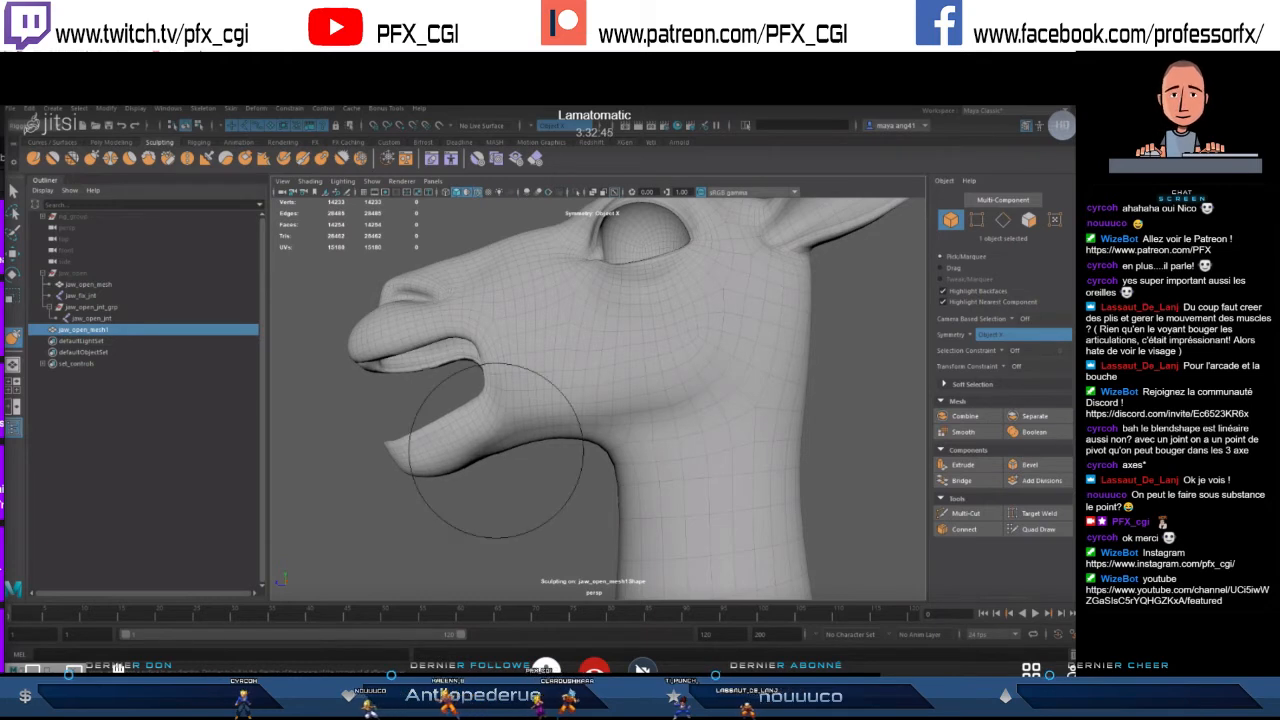
# - Reduce the Grab brush size and switch to the side view of the head
pyautogui.press('b')
pyautogui.moveTo(529, 434); pyautogui.dragTo(511, 434)
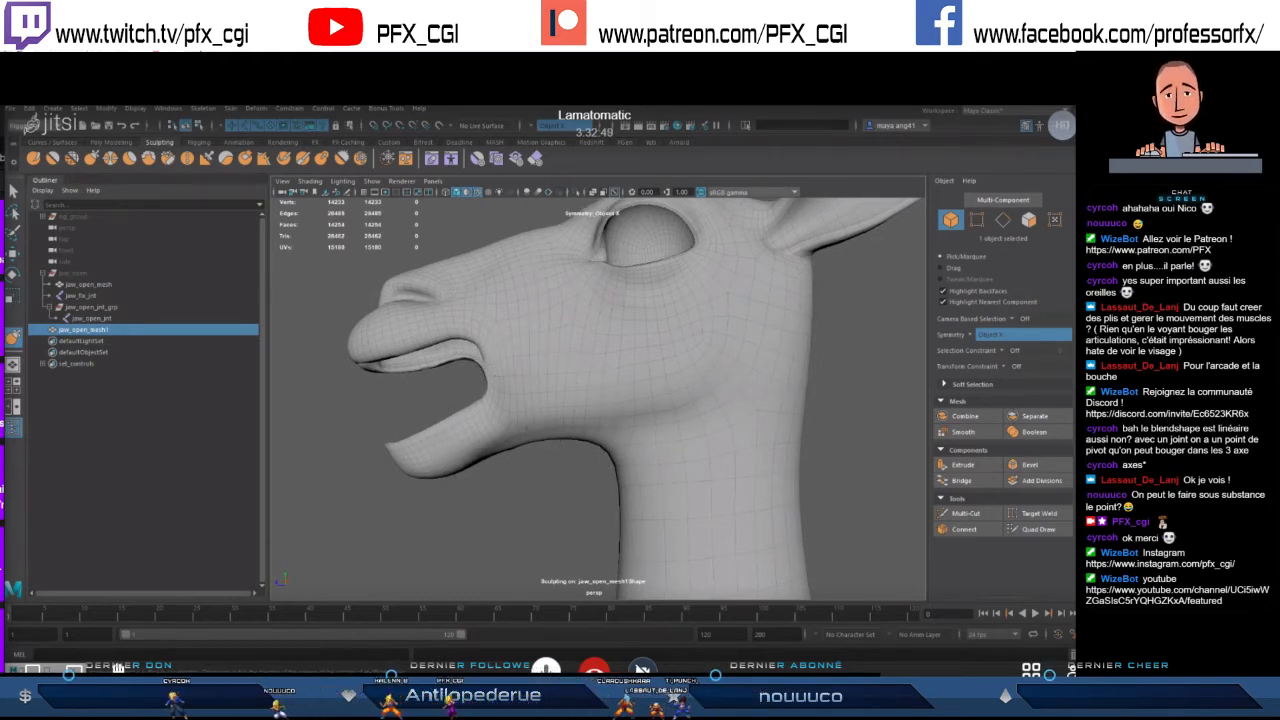
pyautogui.moveTo(575, 432)
pyautogui.keyDown('alt'); pyautogui.mouseDown()
pyautogui.moveTo(660, 440)
pyautogui.moveTo(637, 421)
pyautogui.moveTo(482, 440)
pyautogui.moveTo(610, 425)
pyautogui.moveTo(566, 418)
pyautogui.mouseUp(); pyautogui.keyUp('alt')
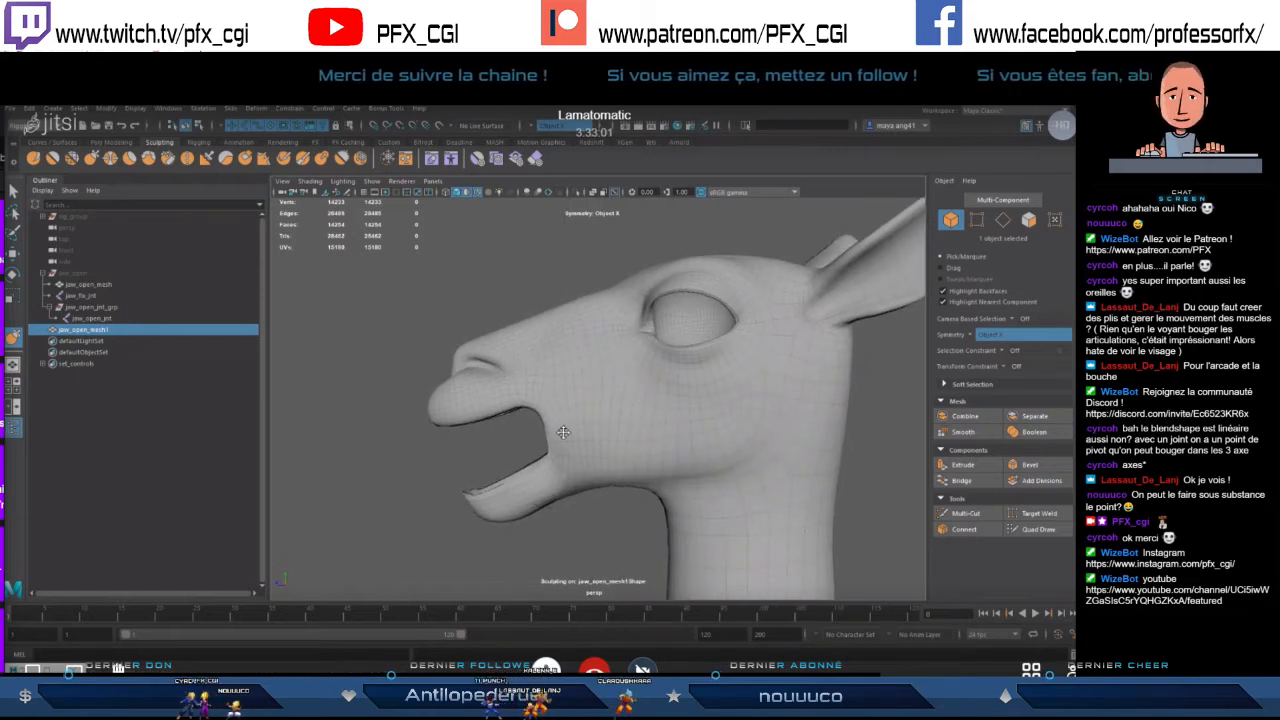
pyautogui.press('space')
pyautogui.press('space')
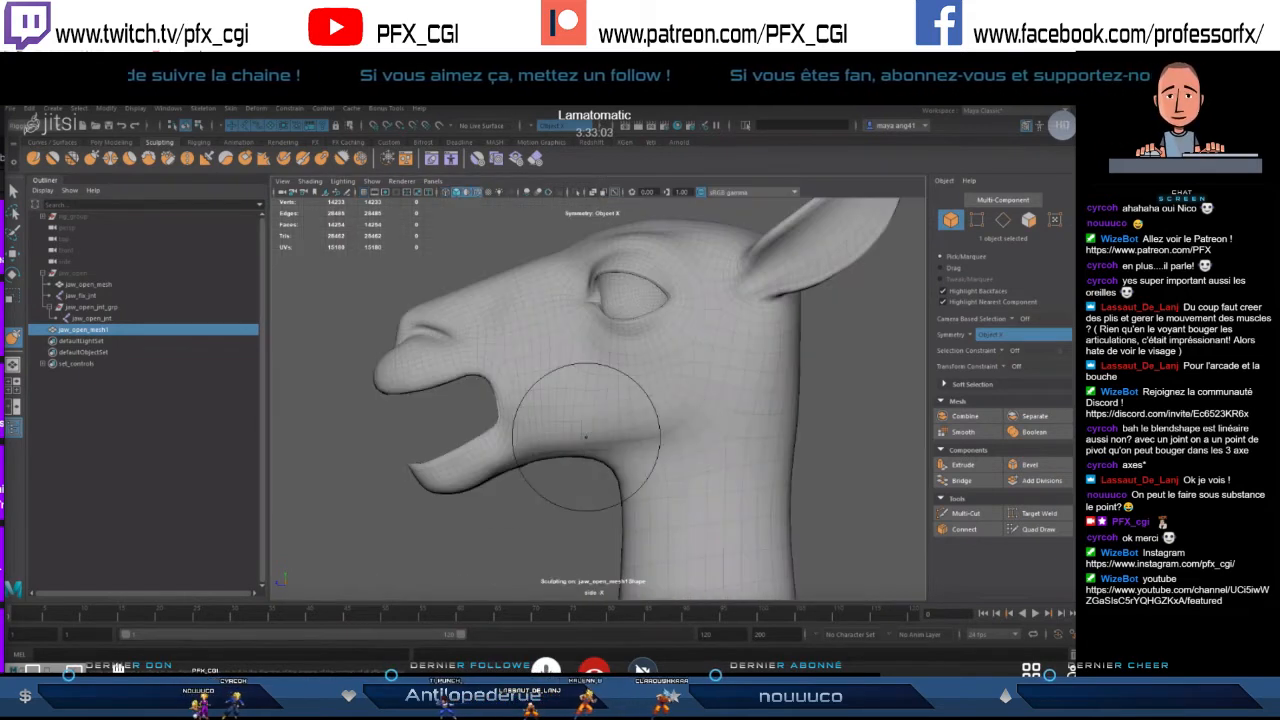
# - Reduce the Grab brush size and reshape the mouth corner of the open jaw in the side view
pyautogui.scroll(6, 660, 430)
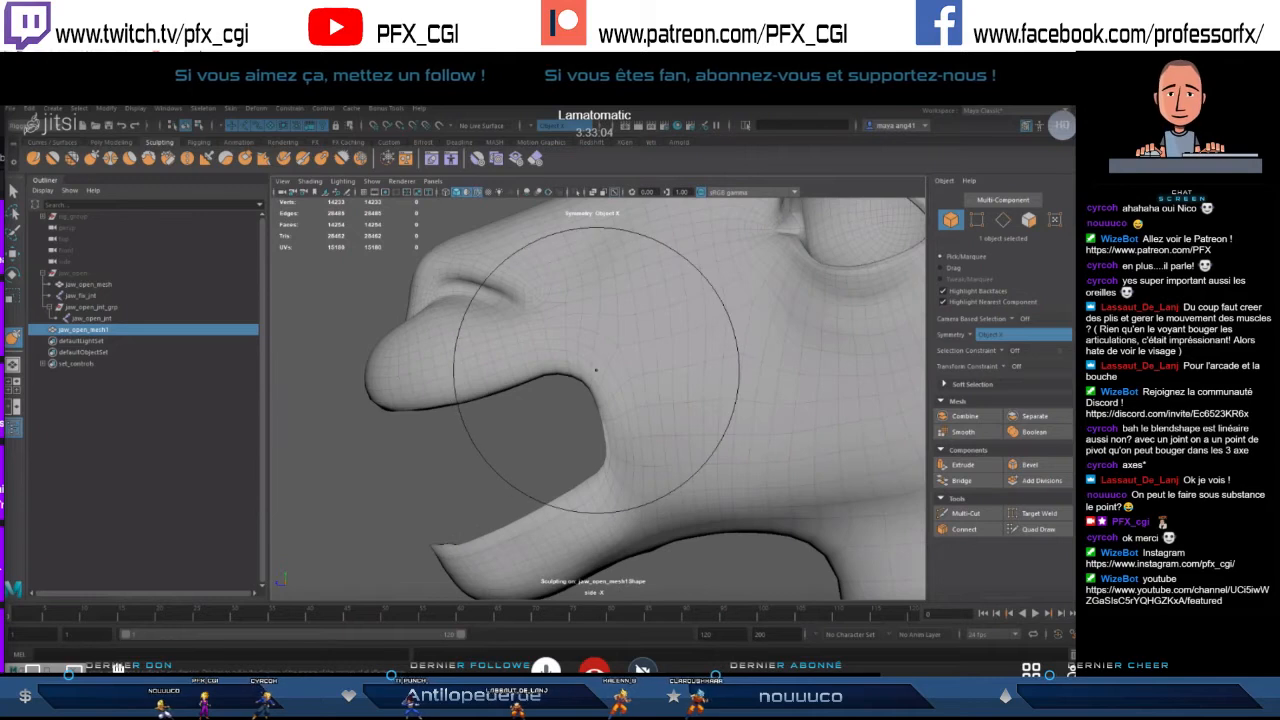
pyautogui.press('b')
pyautogui.moveTo(597, 370)
pyautogui.mouseDown()
pyautogui.moveTo(547, 374)
pyautogui.moveTo(558, 379)
pyautogui.mouseUp()
pyautogui.moveTo(603, 461); pyautogui.dragTo(598, 463)
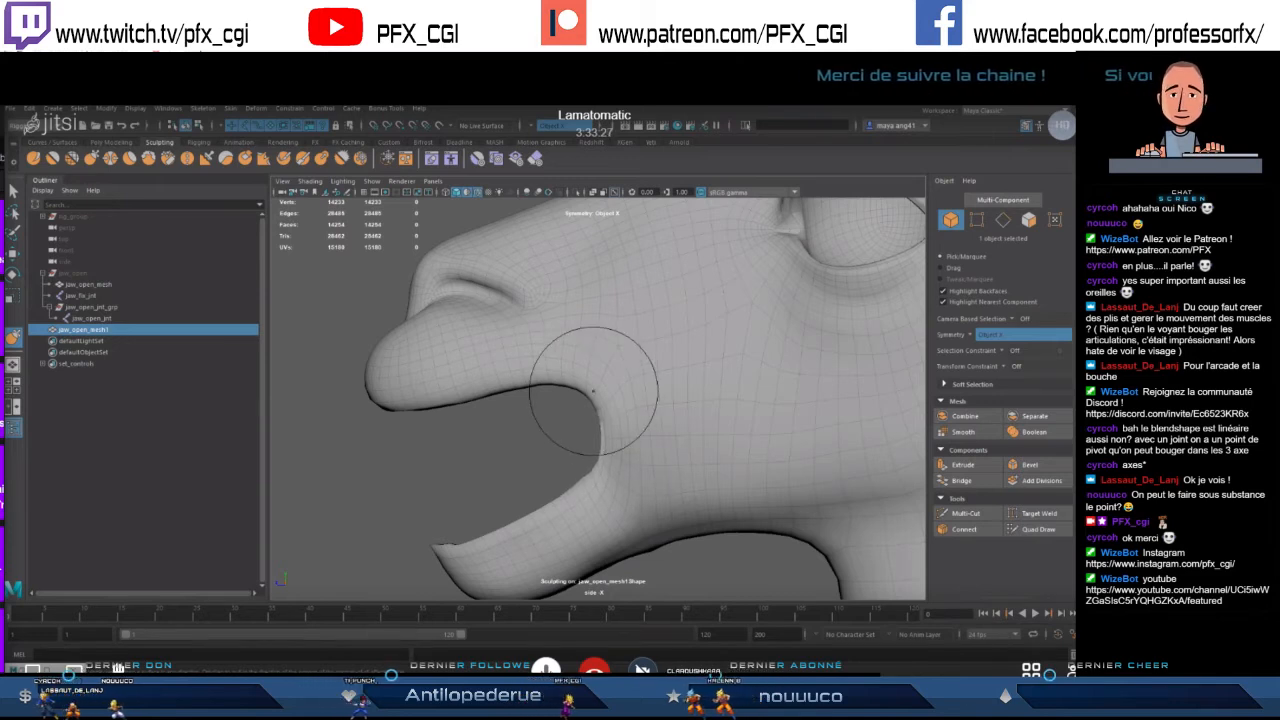
# - Adjust the Grab brush size and sculpt the cheek just behind the mouth corner
pyautogui.keyDown('alt'); pyautogui.moveTo(543, 400); pyautogui.dragTo(544, 371); pyautogui.keyUp('alt')
pyautogui.keyDown('alt'); pyautogui.moveTo(545, 371); pyautogui.dragTo(555, 441, button='middle'); pyautogui.keyUp('alt')
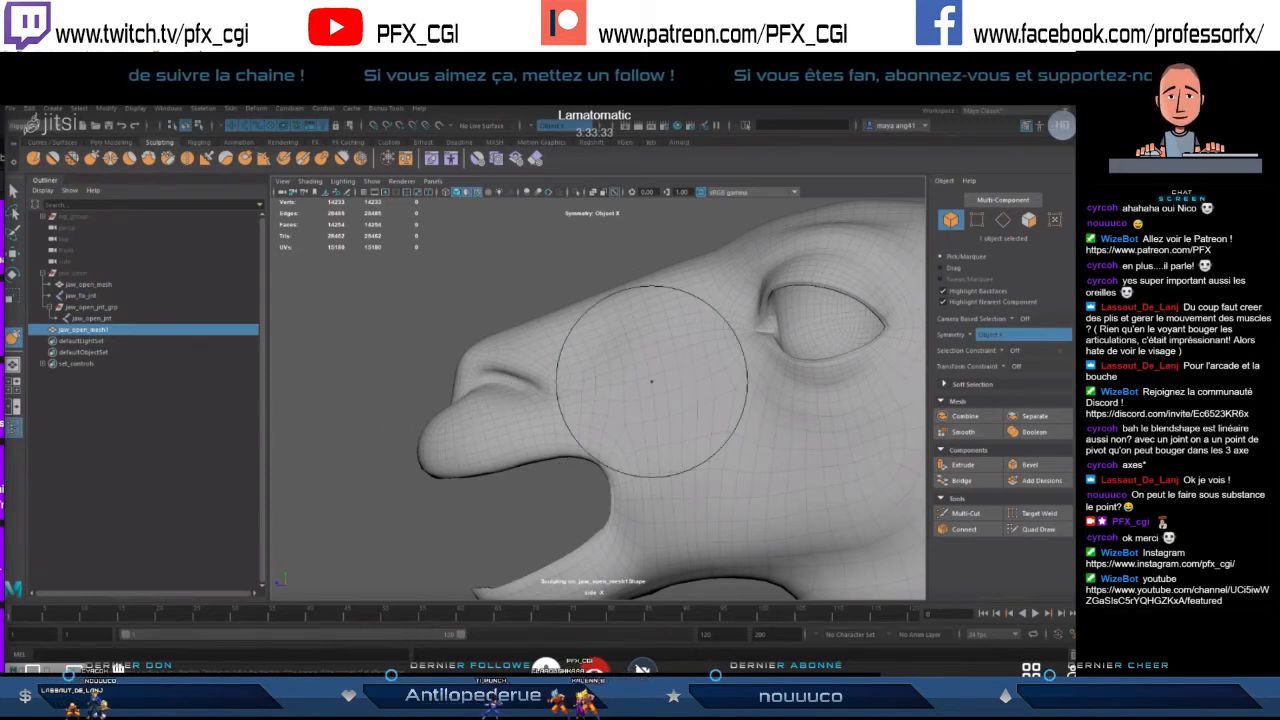
pyautogui.moveTo(766, 483)
pyautogui.keyDown('alt'); pyautogui.mouseDown()
pyautogui.moveTo(697, 423)
pyautogui.moveTo(613, 426)
pyautogui.mouseUp(); pyautogui.keyUp('alt')
pyautogui.scroll(1, 685, 424)
pyautogui.press('b')
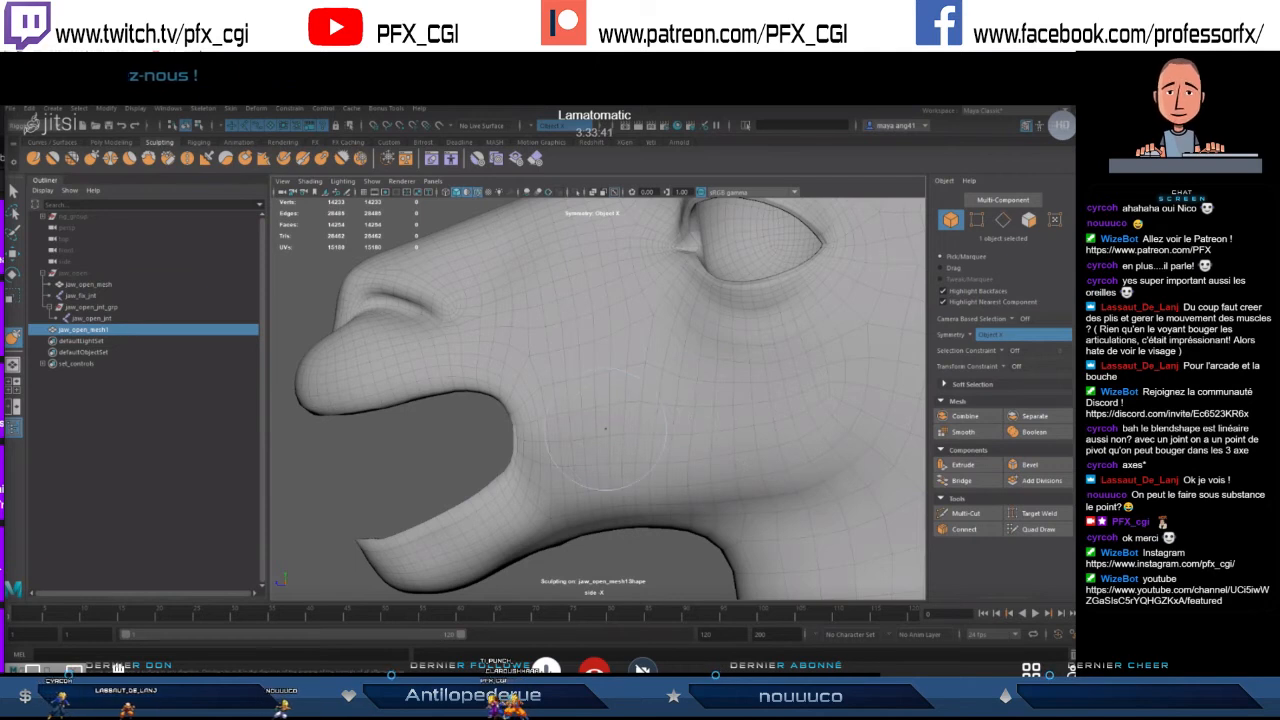
pyautogui.press('b')
pyautogui.moveTo(617, 431); pyautogui.dragTo(628, 431)
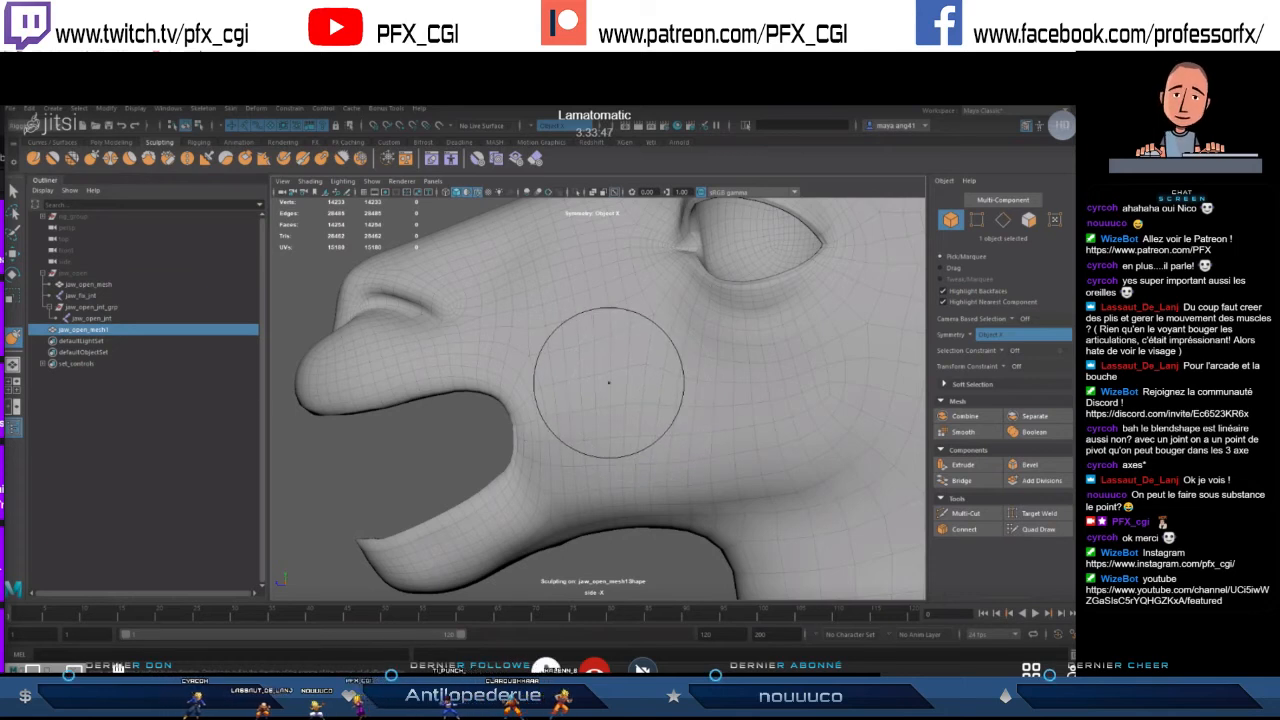
# - Sculpt the underside of the jaw where it runs into the throat with the Grab brush
pyautogui.keyDown('alt'); pyautogui.moveTo(612, 405); pyautogui.dragTo(571, 409, button='middle'); pyautogui.keyUp('alt')
pyautogui.keyDown('alt'); pyautogui.moveTo(677, 410); pyautogui.dragTo(601, 410, button='middle'); pyautogui.keyUp('alt')
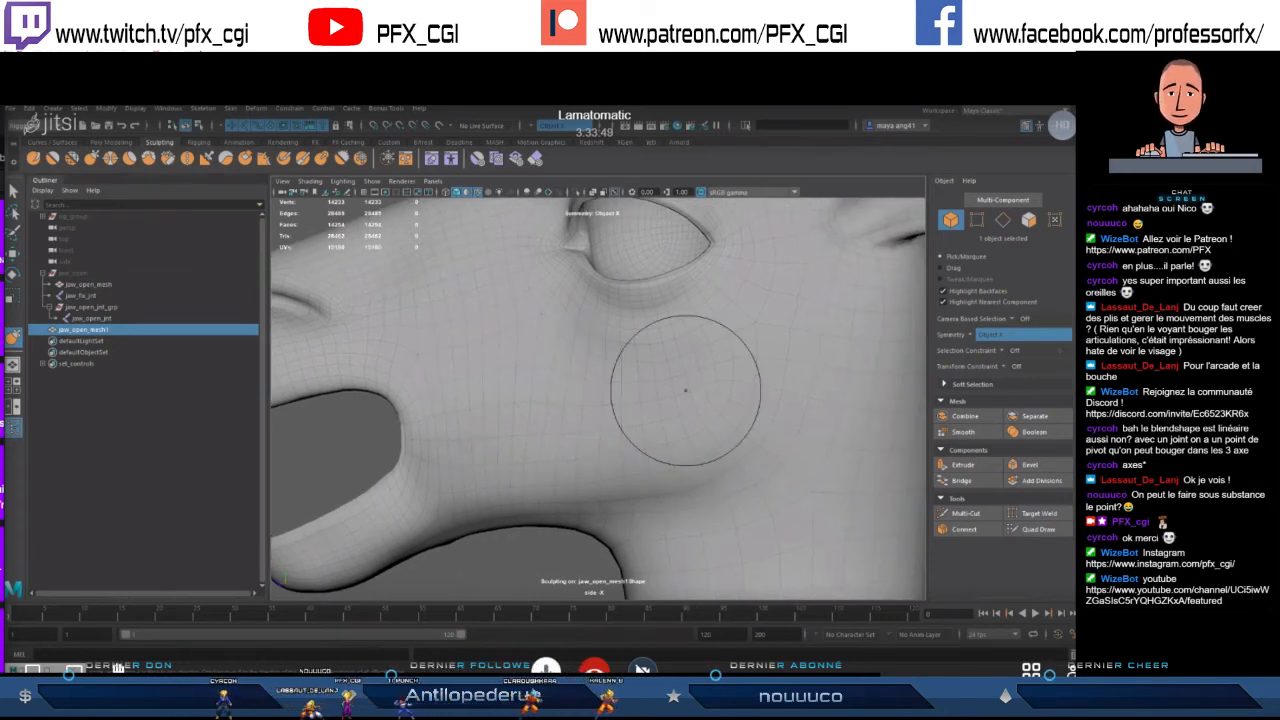
pyautogui.scroll(-6, 673, 416)
pyautogui.scroll(5, 604, 447)
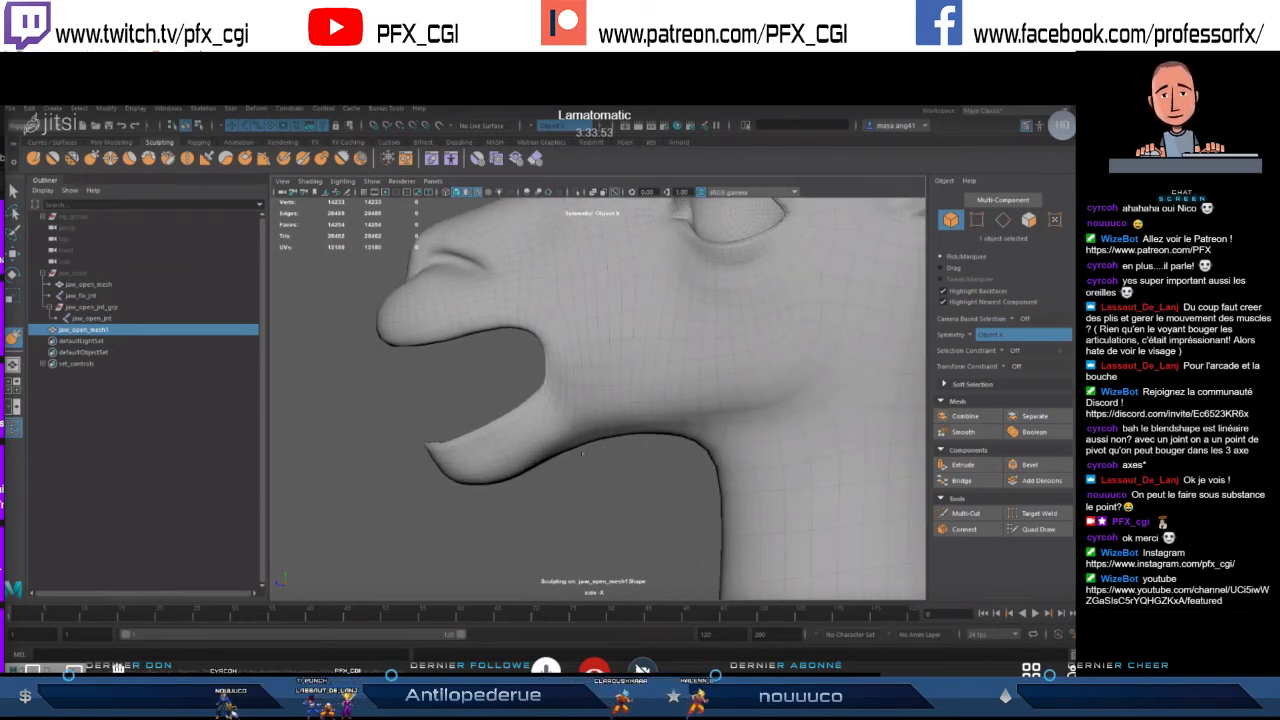
pyautogui.moveTo(581, 437); pyautogui.dragTo(585, 432)
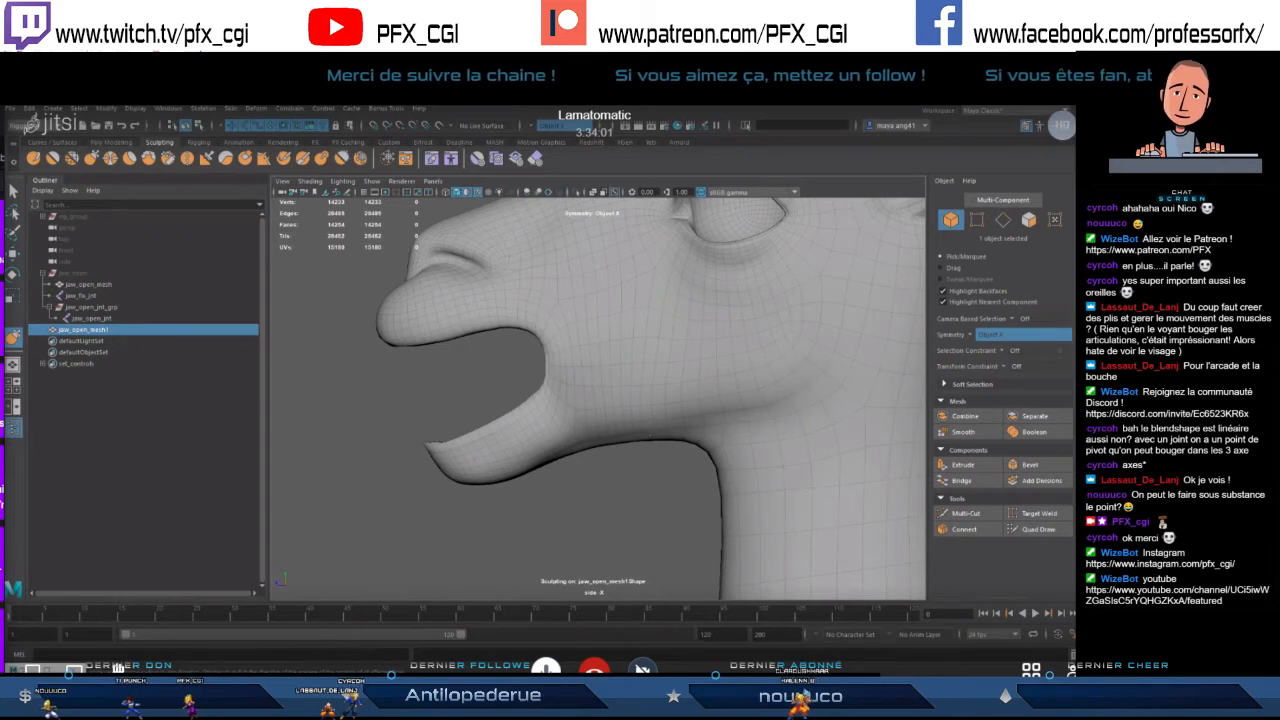
# - Soft-select the lower jaw vertices, reduce the falloff radius and move them slightly back toward the throat
pyautogui.scroll(-4, 655, 440)
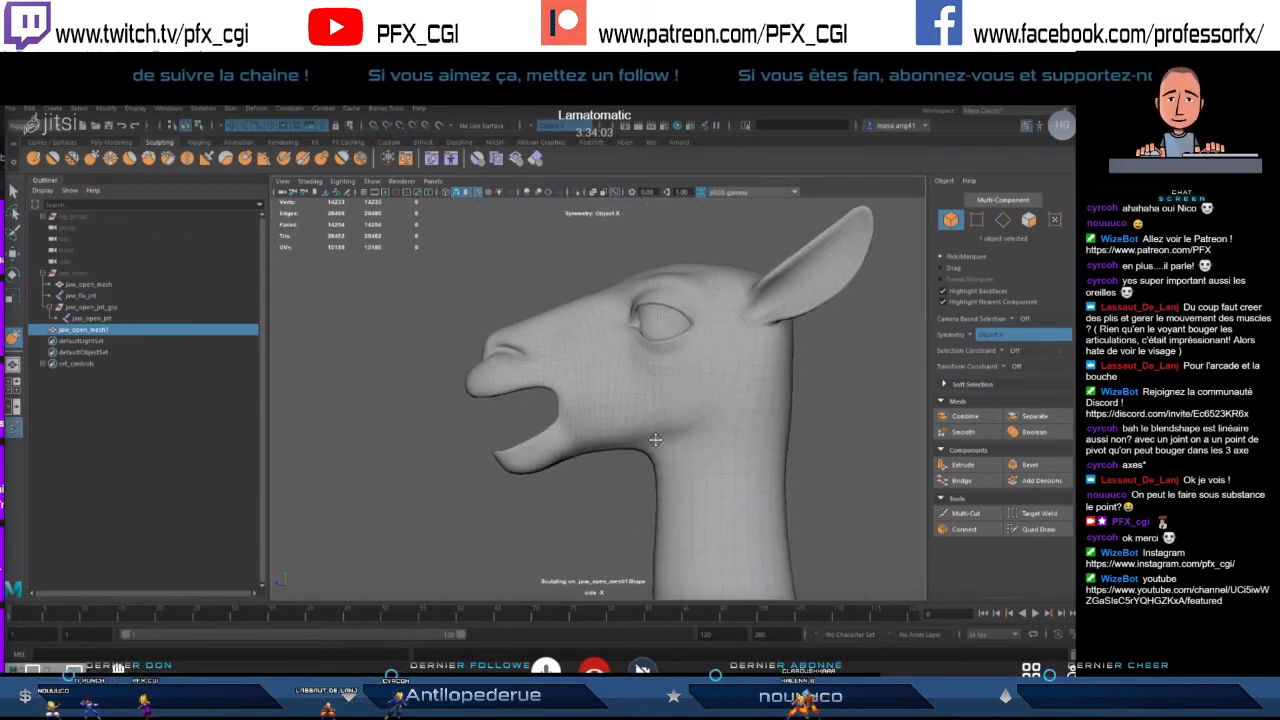
pyautogui.press('q')
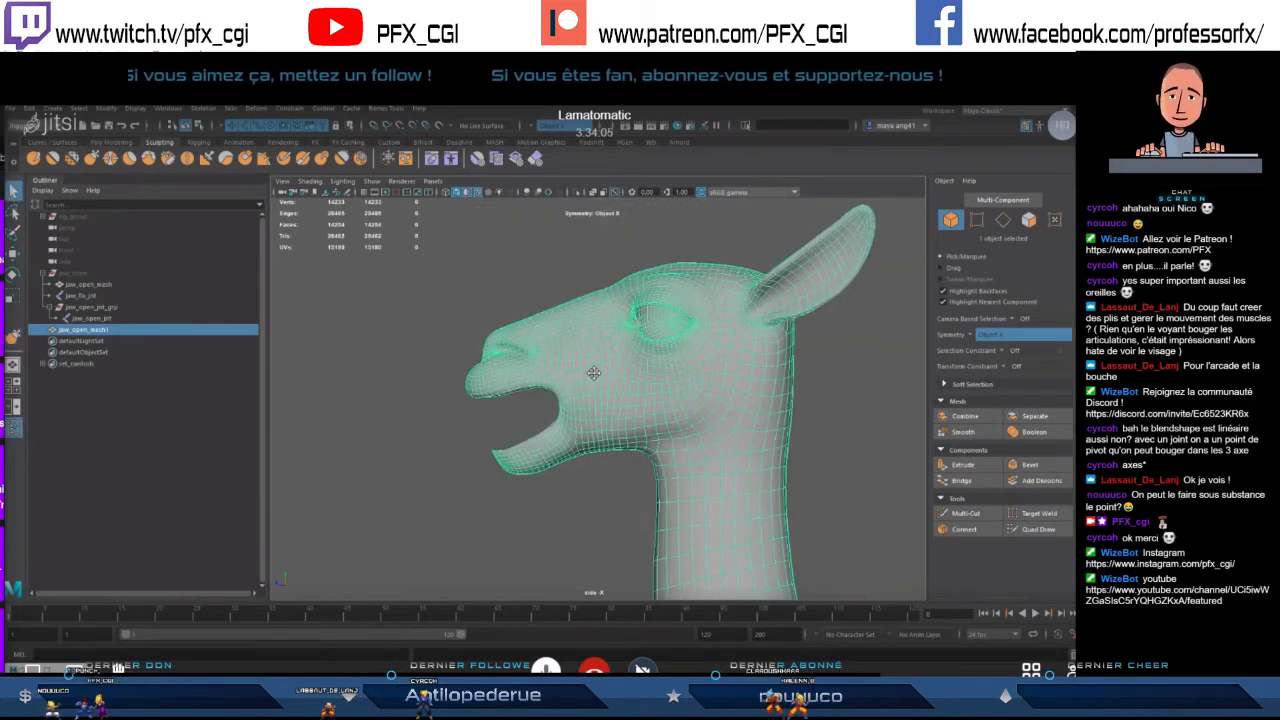
pyautogui.scroll(4, 594, 373)
pyautogui.moveTo(557, 441); pyautogui.dragTo(512, 385, button='right')
pyautogui.moveTo(429, 398); pyautogui.dragTo(661, 516)
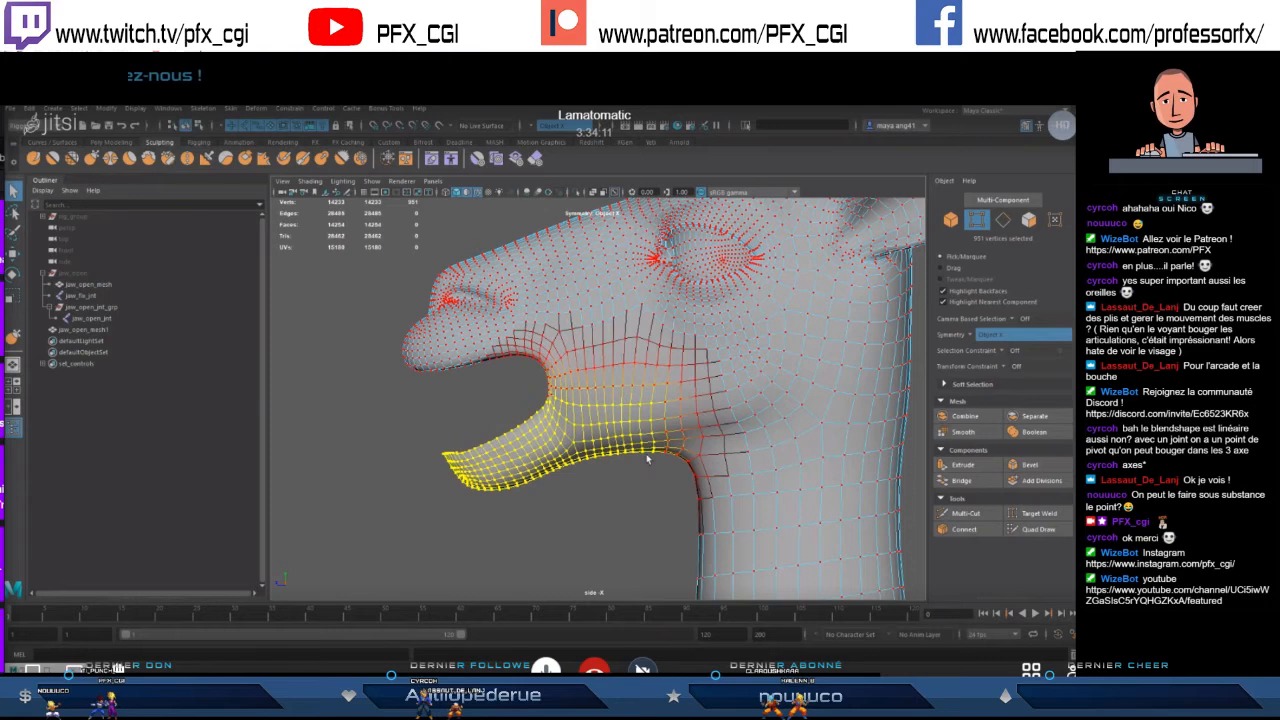
pyautogui.press('b')
pyautogui.moveTo(688, 452); pyautogui.dragTo(669, 457)
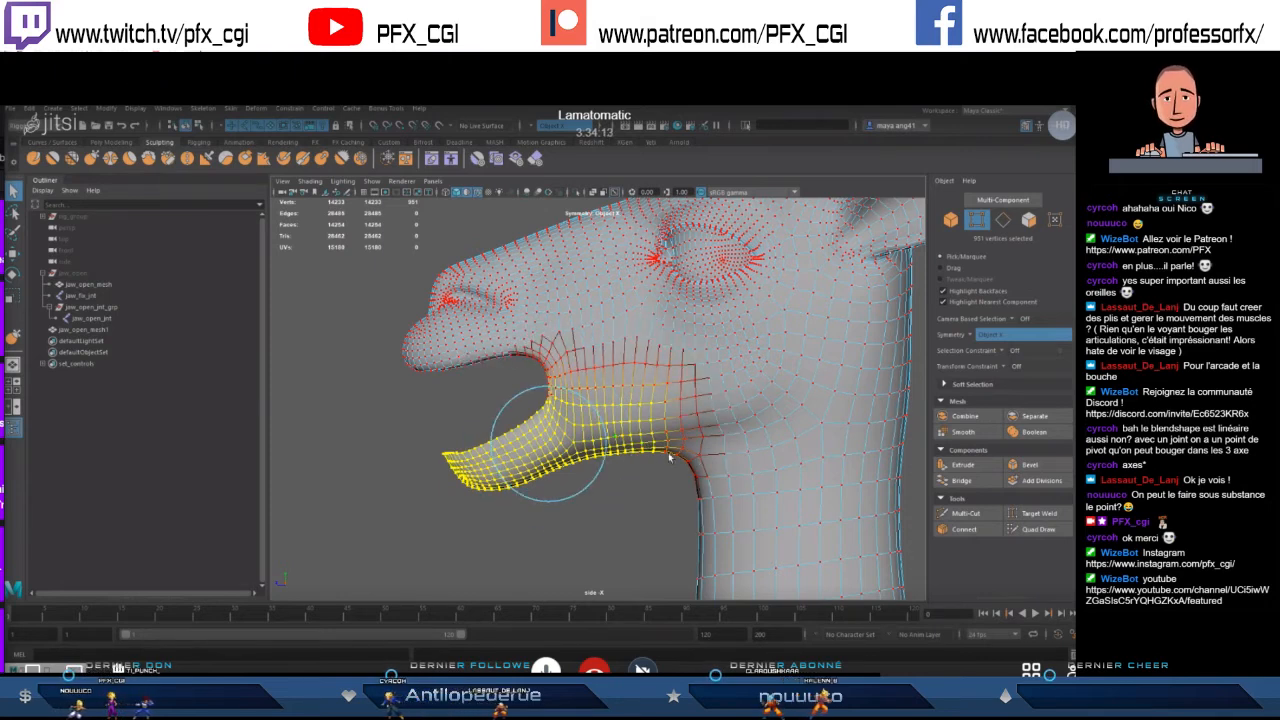
pyautogui.press('w')
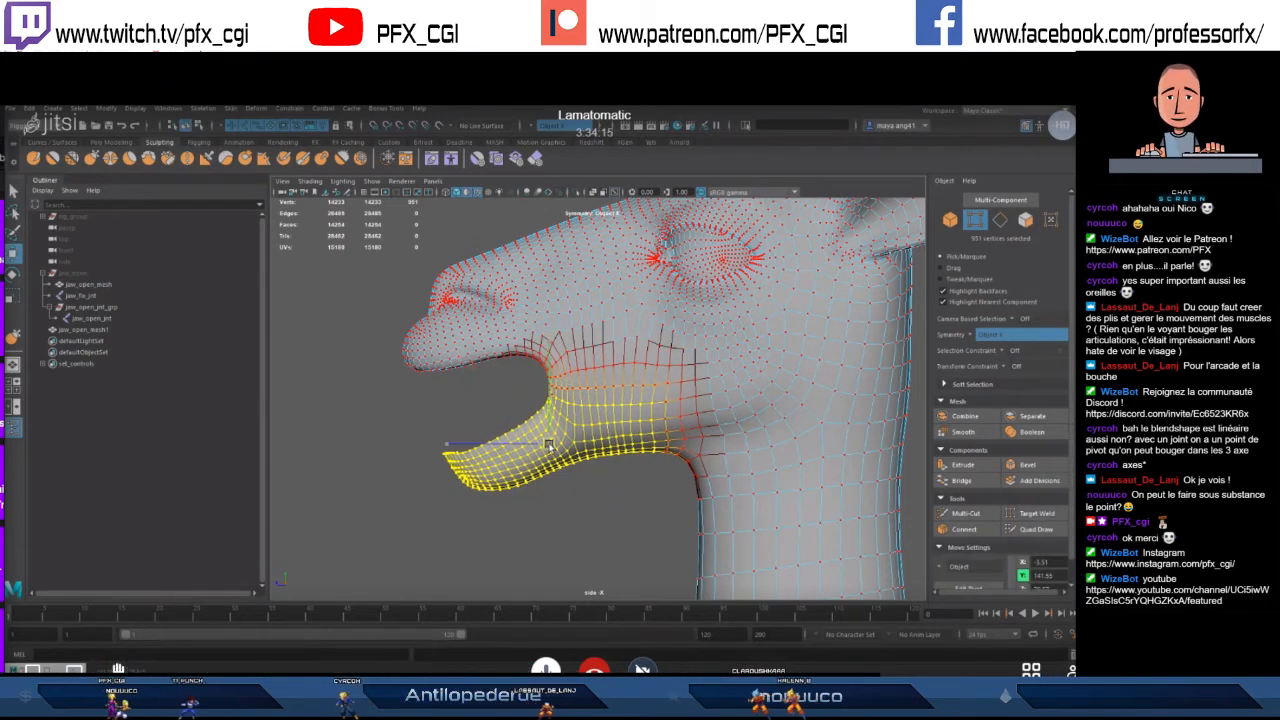
pyautogui.moveTo(551, 447); pyautogui.dragTo(555, 445)
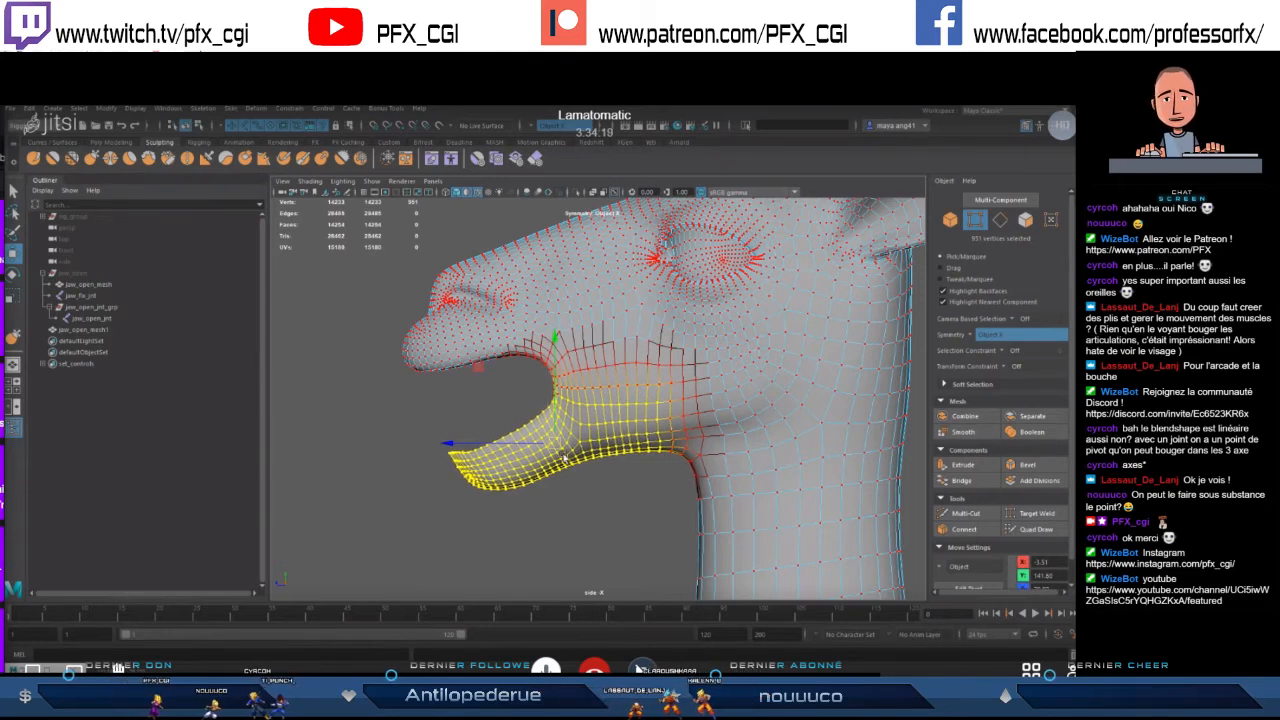
# - Return to object mode, reselect the duplicated mesh and refine the jaw and throat contour with a resized Grab brush
pyautogui.press('F8')
pyautogui.click(603, 493)
pyautogui.scroll(-4, 614, 452)
pyautogui.keyDown('alt'); pyautogui.moveTo(617, 449); pyautogui.dragTo(617, 483, button='middle'); pyautogui.keyUp('alt')
pyautogui.scroll(-3, 635, 484)
pyautogui.click(635, 486)
pyautogui.scroll(5, 660, 478)
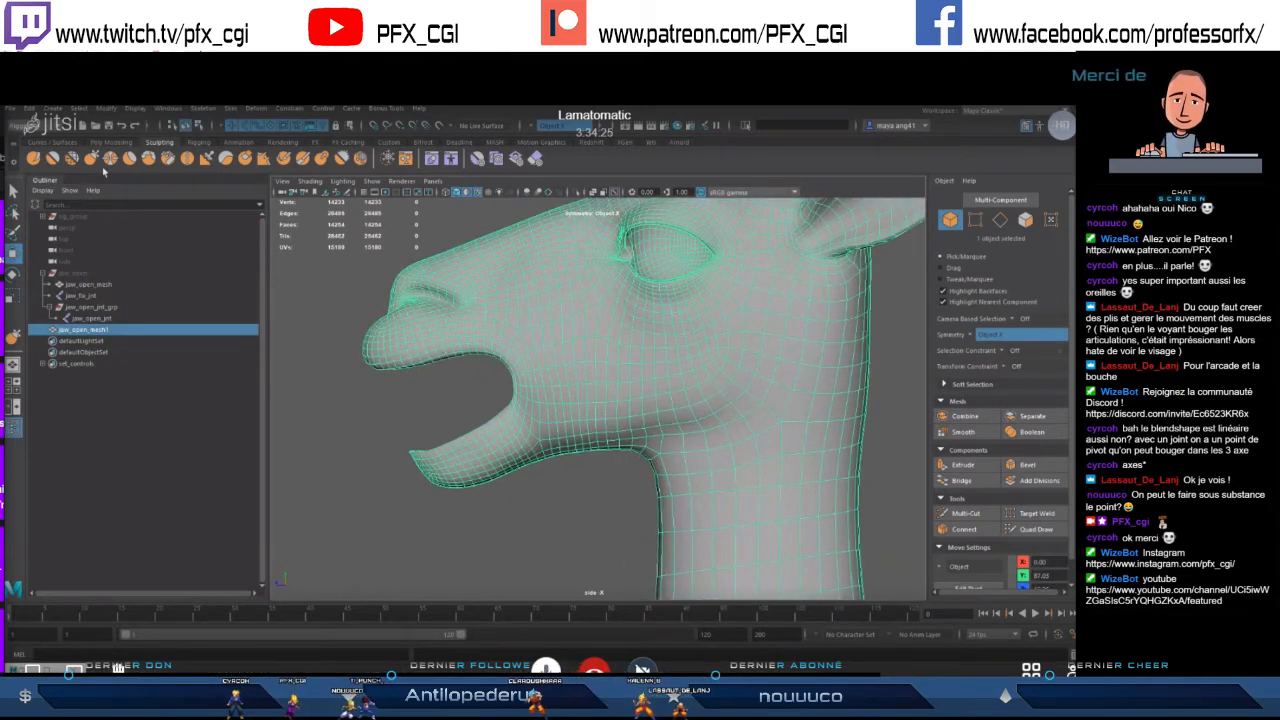
pyautogui.press('b')
pyautogui.moveTo(636, 377)
pyautogui.mouseDown()
pyautogui.moveTo(568, 374)
pyautogui.moveTo(590, 367)
pyautogui.mouseUp()
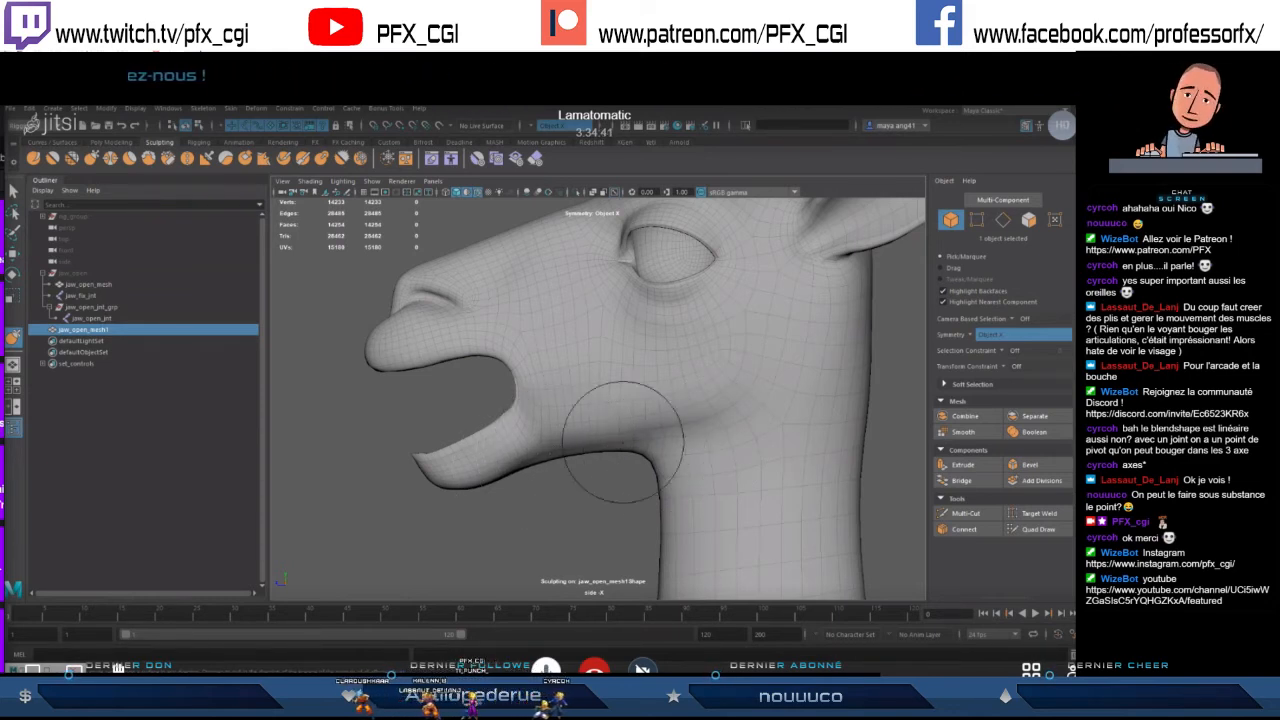
# - Examine the sculpted jaw and cheek from below, three-quarter and side angles in the perspective view
pyautogui.press('space')
pyautogui.press('space')
pyautogui.moveTo(651, 391)
pyautogui.keyDown('alt'); pyautogui.mouseDown()
pyautogui.moveTo(737, 384)
pyautogui.moveTo(709, 413)
pyautogui.moveTo(666, 393)
pyautogui.mouseUp(); pyautogui.keyUp('alt')
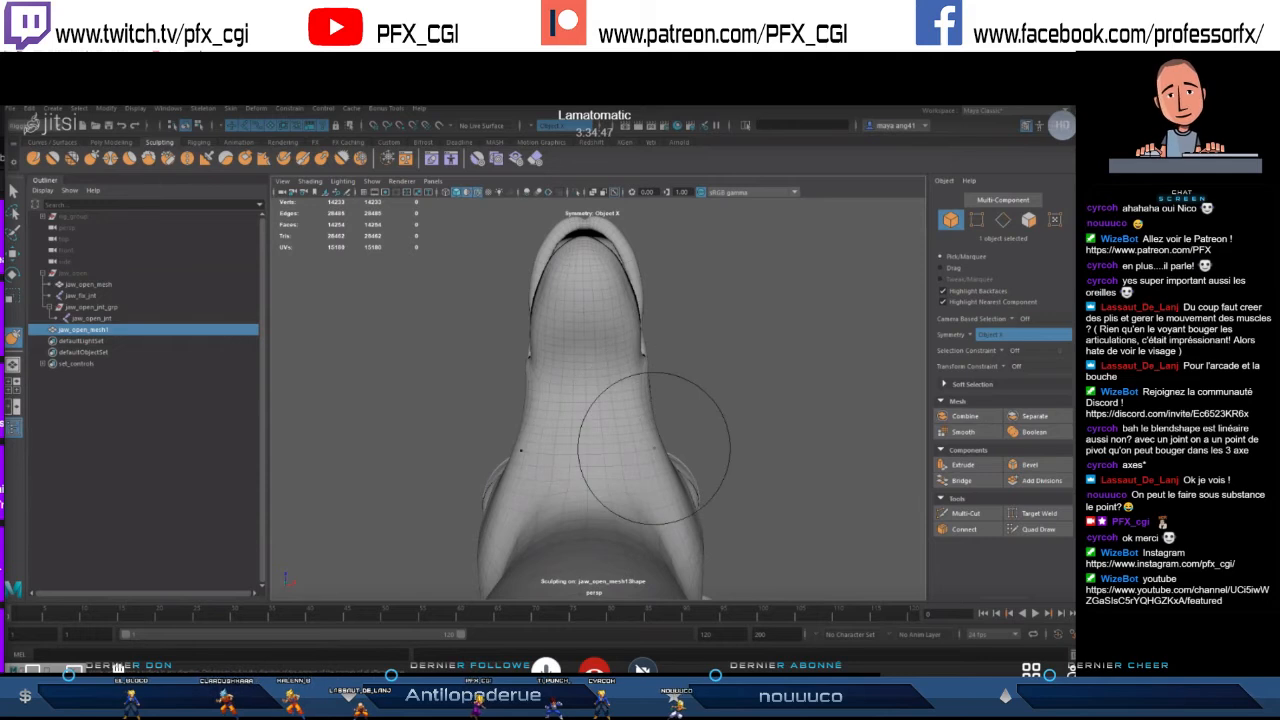
pyautogui.moveTo(634, 418)
pyautogui.keyDown('alt'); pyautogui.mouseDown()
pyautogui.moveTo(870, 430)
pyautogui.moveTo(660, 425)
pyautogui.moveTo(763, 440)
pyautogui.moveTo(602, 477)
pyautogui.moveTo(688, 447)
pyautogui.moveTo(686, 471)
pyautogui.moveTo(598, 438)
pyautogui.moveTo(635, 428)
pyautogui.mouseUp(); pyautogui.keyUp('alt')
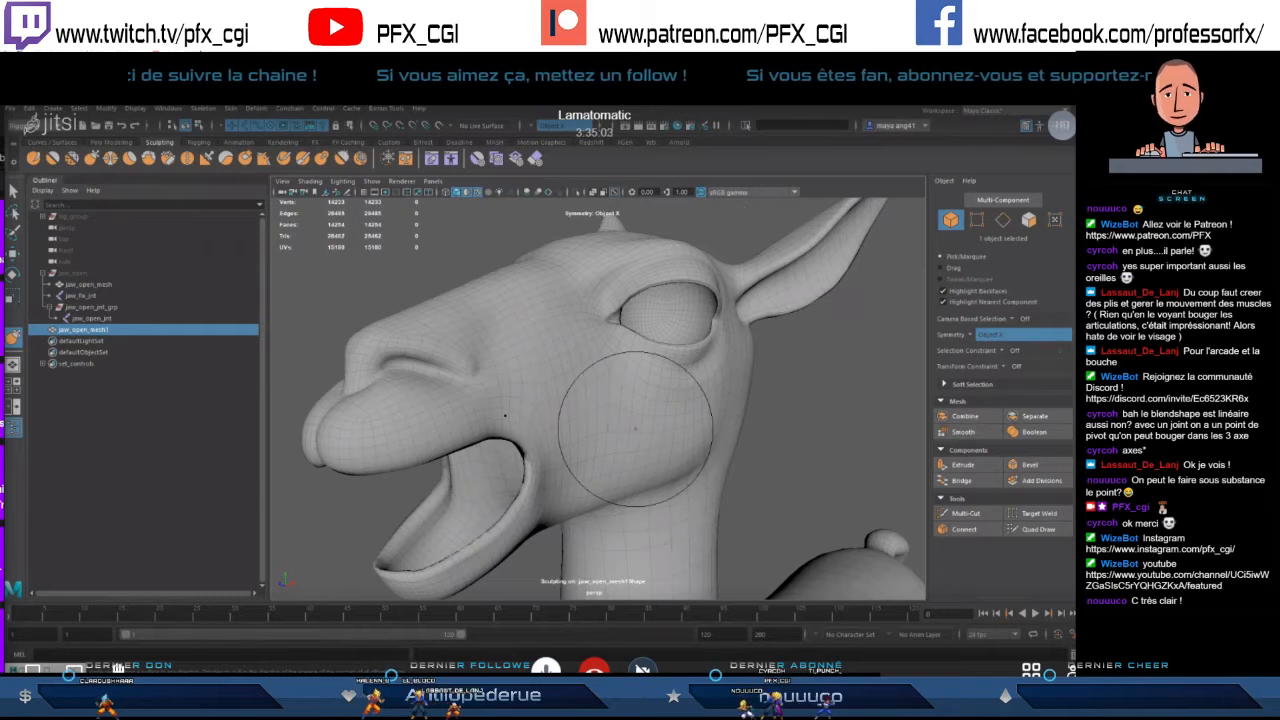
pyautogui.scroll(-4, 549, 426)
pyautogui.scroll(3, 574, 423)
pyautogui.scroll(-6, 580, 432)
pyautogui.moveTo(582, 434)
pyautogui.keyDown('alt'); pyautogui.mouseDown()
pyautogui.moveTo(783, 443)
pyautogui.moveTo(590, 440)
pyautogui.mouseUp(); pyautogui.keyUp('alt')
pyautogui.scroll(4, 582, 447)
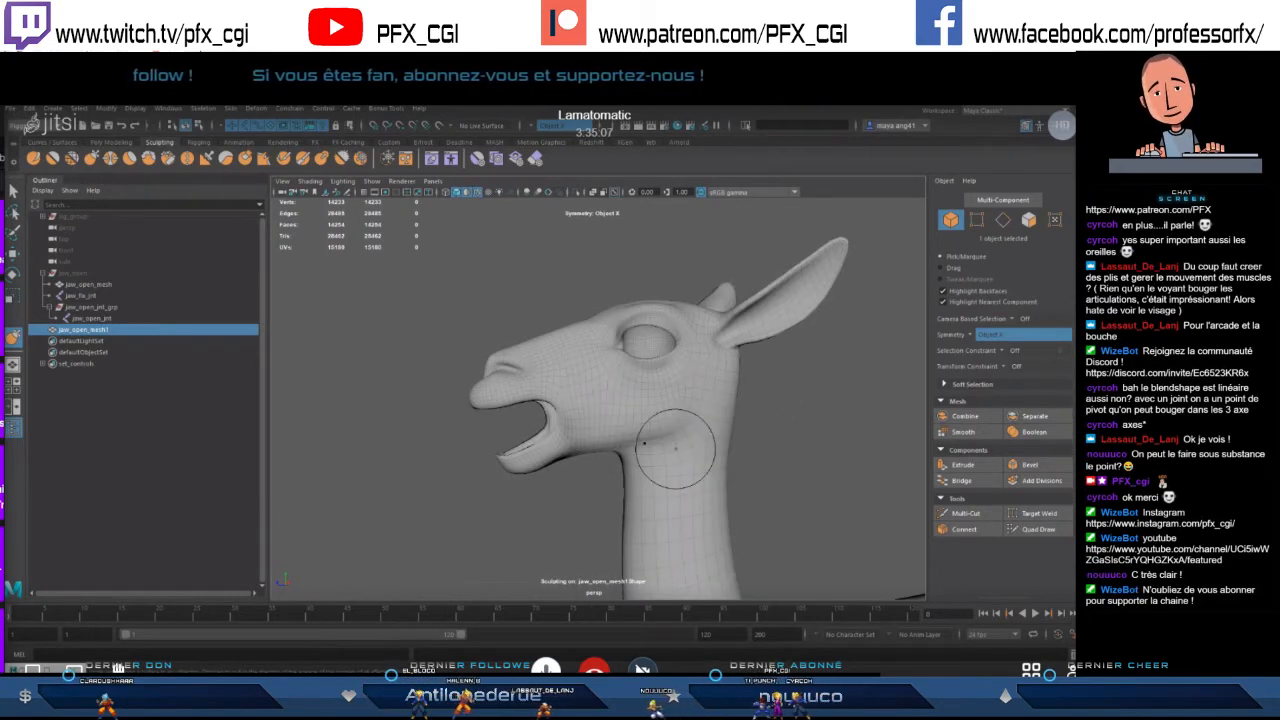
pyautogui.scroll(3, 675, 450)
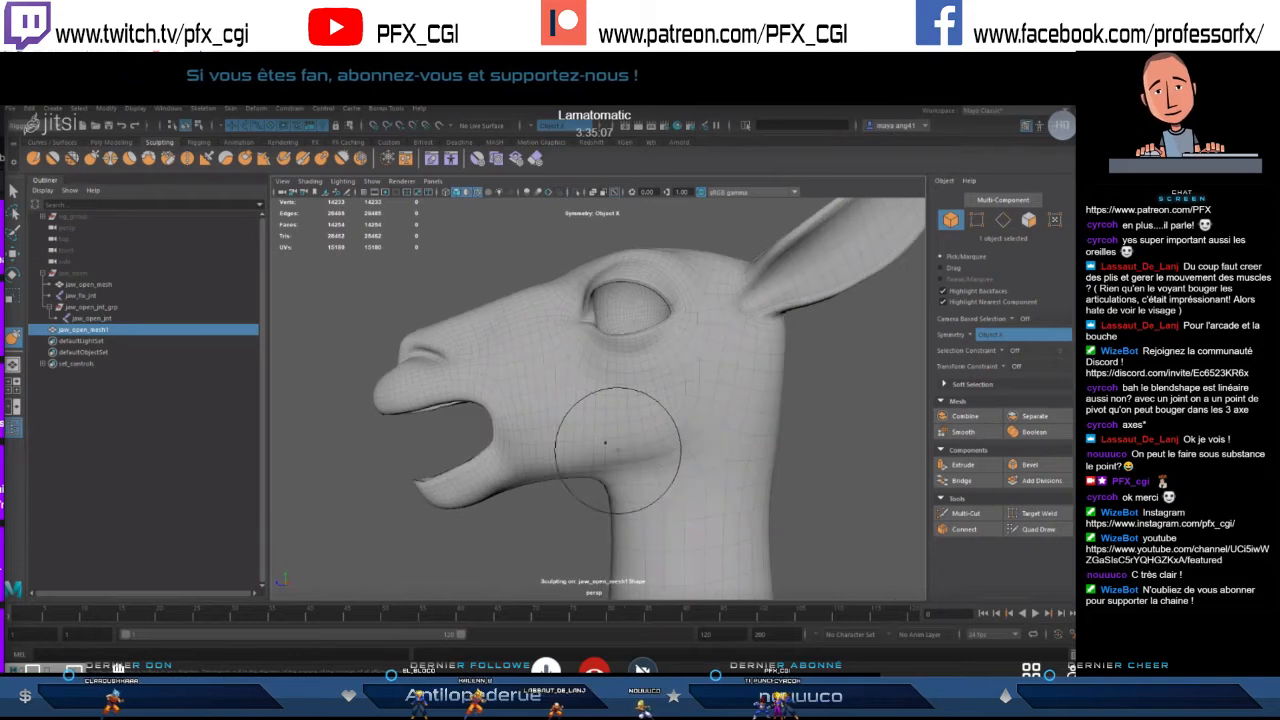
# - Hide the jaw_fix_jnt joint and the jaw_open joint group, then show the jaw_open group and select jaw_open_mesh
pyautogui.click(88, 298)
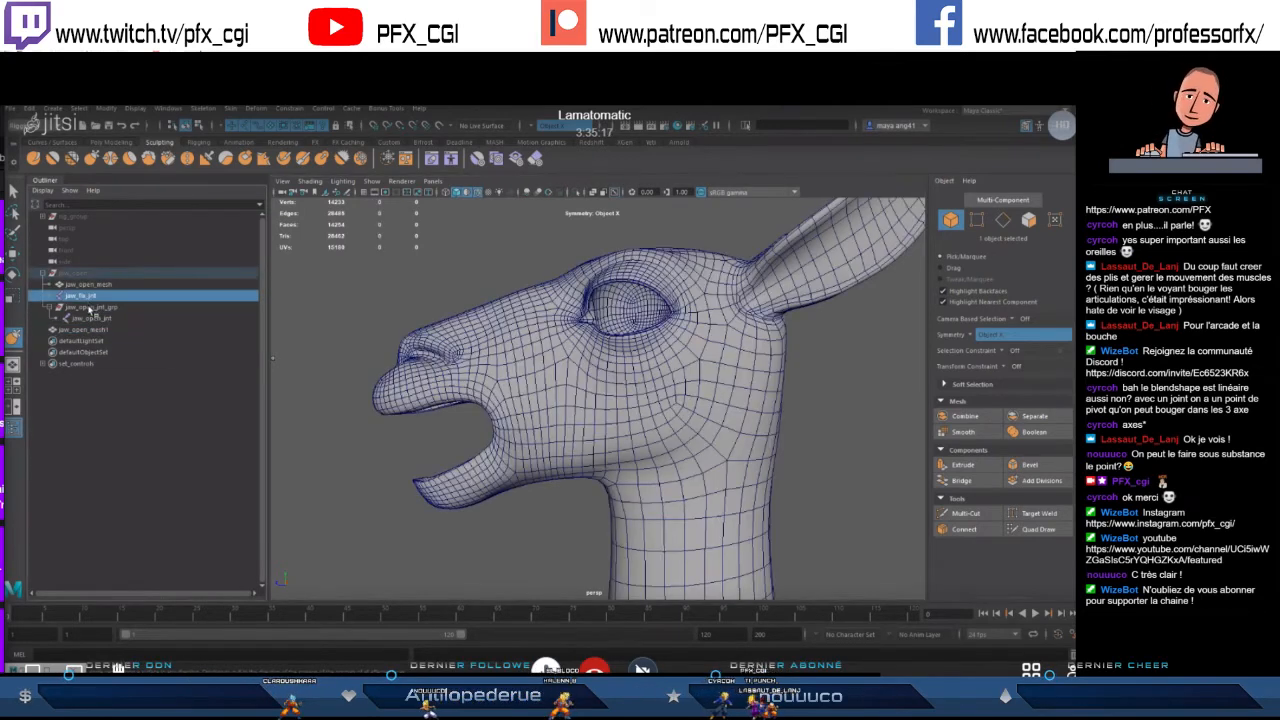
pyautogui.hotkey('ctrl', 'h')
pyautogui.click(91, 287)
pyautogui.click(80, 275)
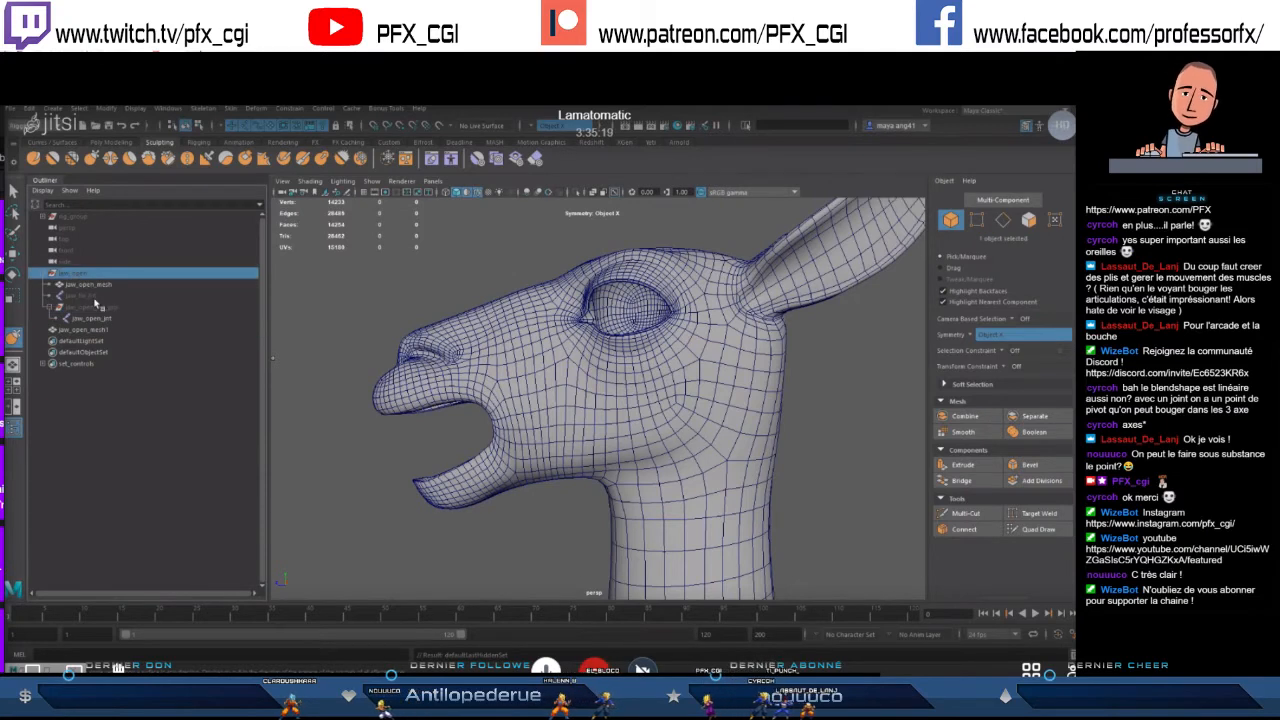
pyautogui.hotkey('shift', 'h')
pyautogui.click(92, 287)
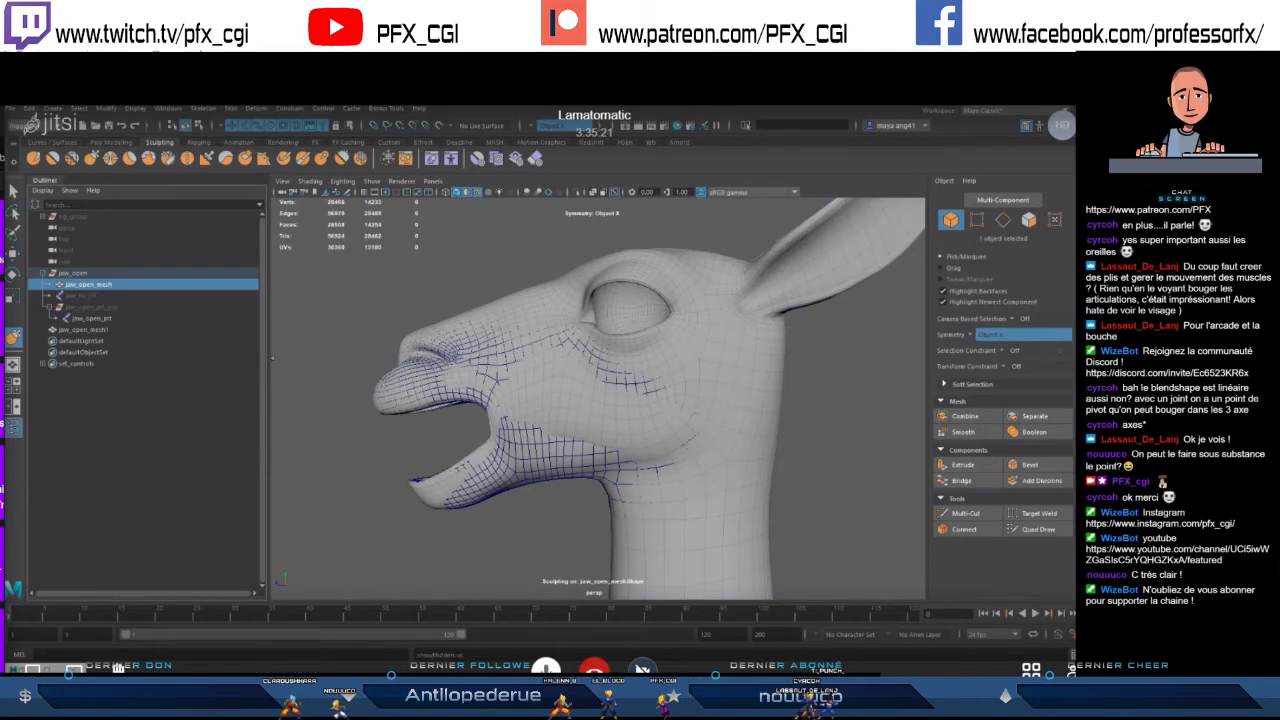
# - Duplicate lama_body_msh from the geometry group under rig_group and unparent the copy to the scene root
pyautogui.click(1078, 235)
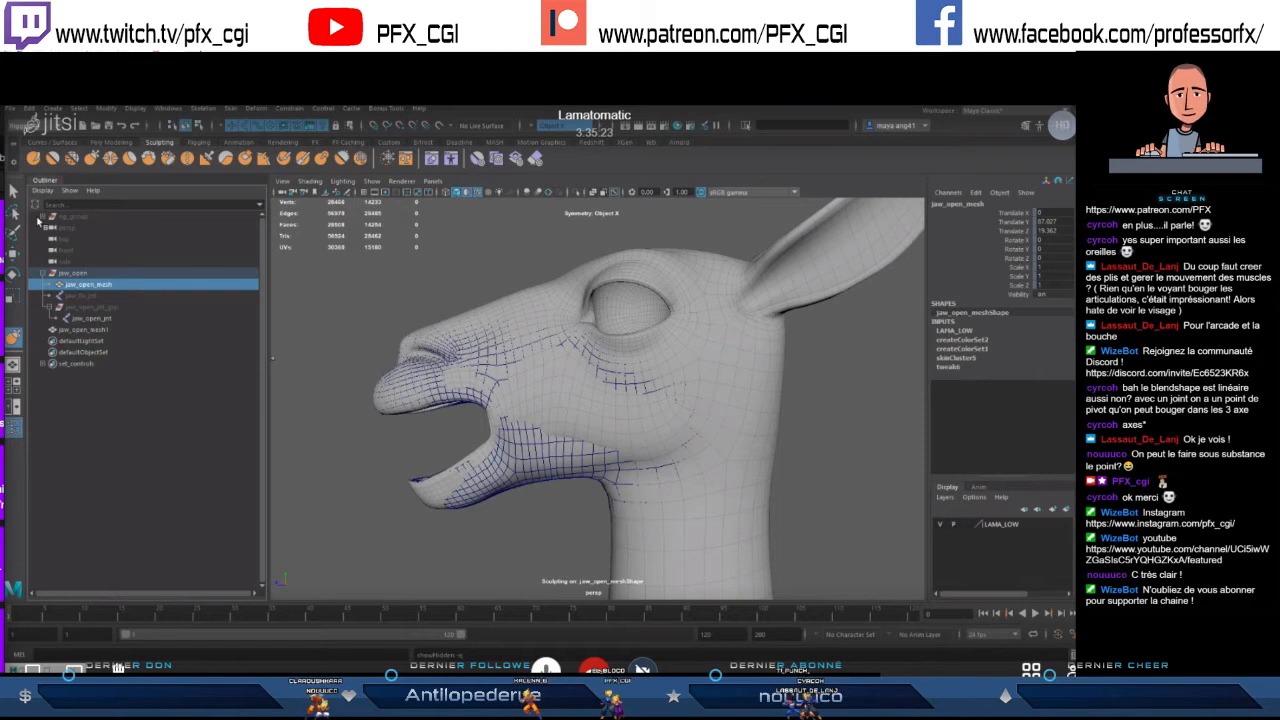
pyautogui.click(42, 217)
pyautogui.click(49, 228)
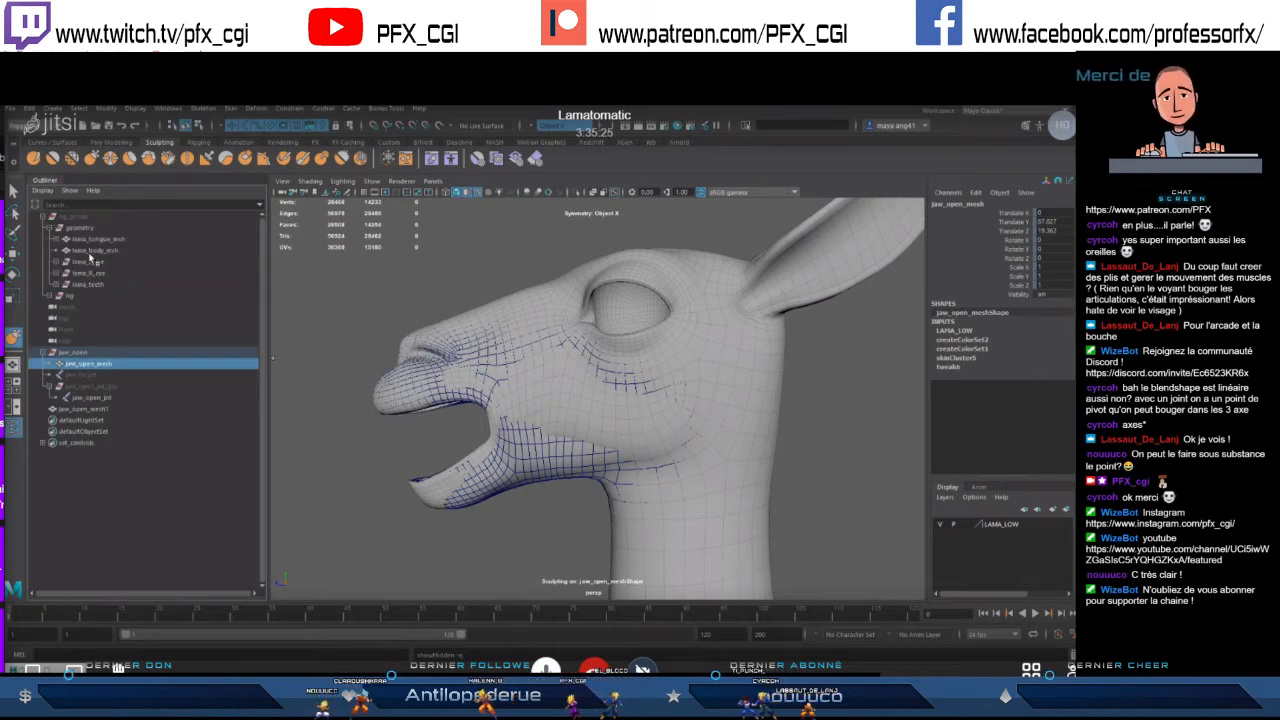
pyautogui.click(95, 250)
pyautogui.hotkey('ctrl', 'd')
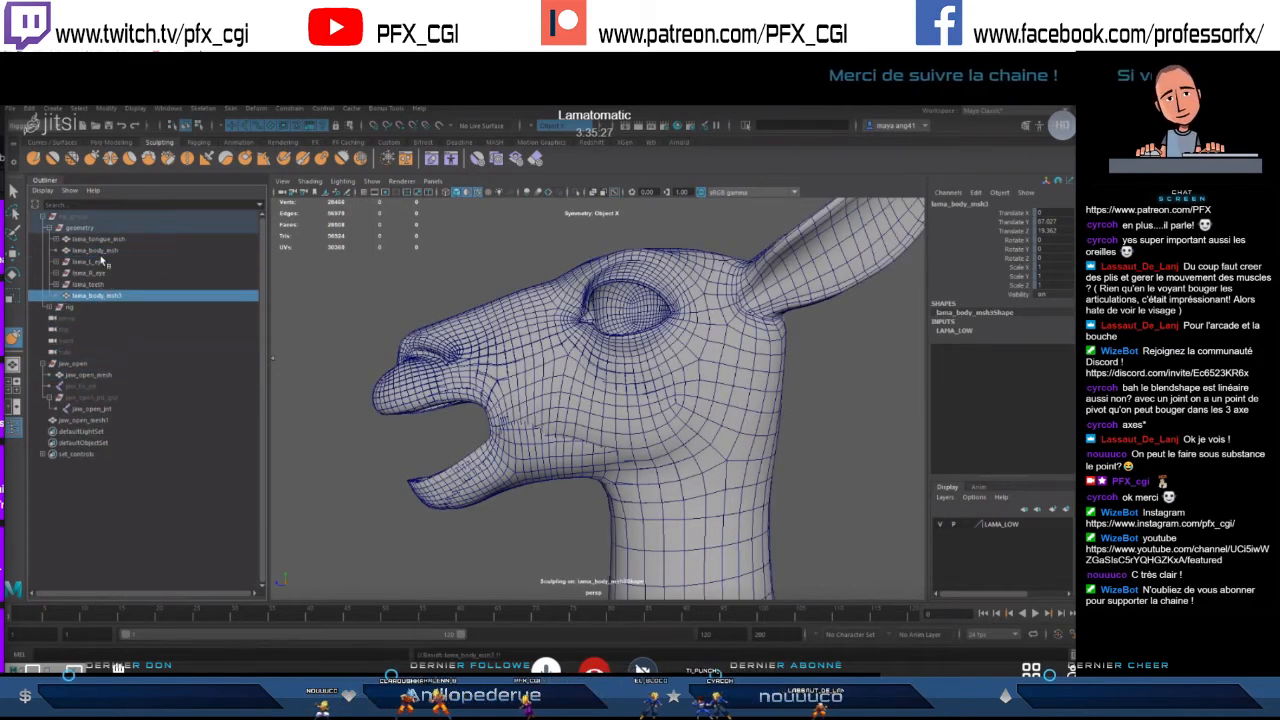
pyautogui.hotkey('shift', 'p')
# - Hide the jaw_open group, compare jaw_open_mesh1 with the body mesh copy and delete the copy
pyautogui.click(77, 353)
pyautogui.hotkey('ctrl', 'h')
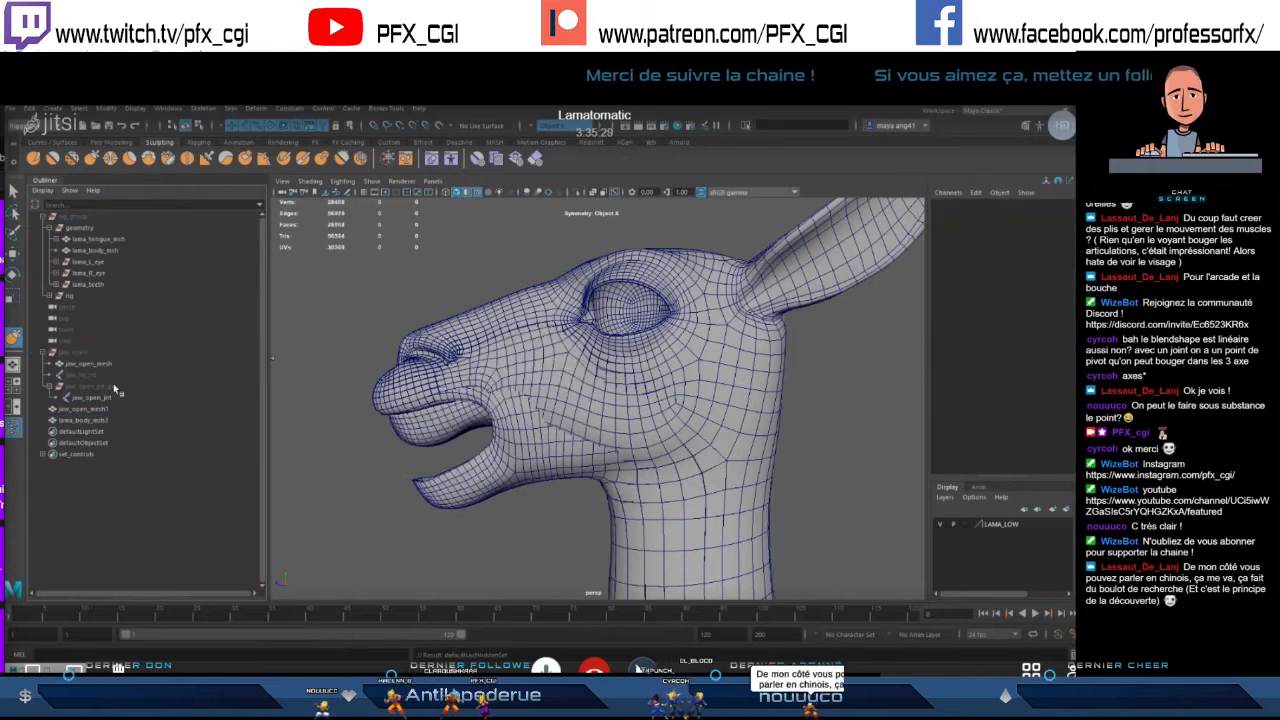
pyautogui.click(82, 411)
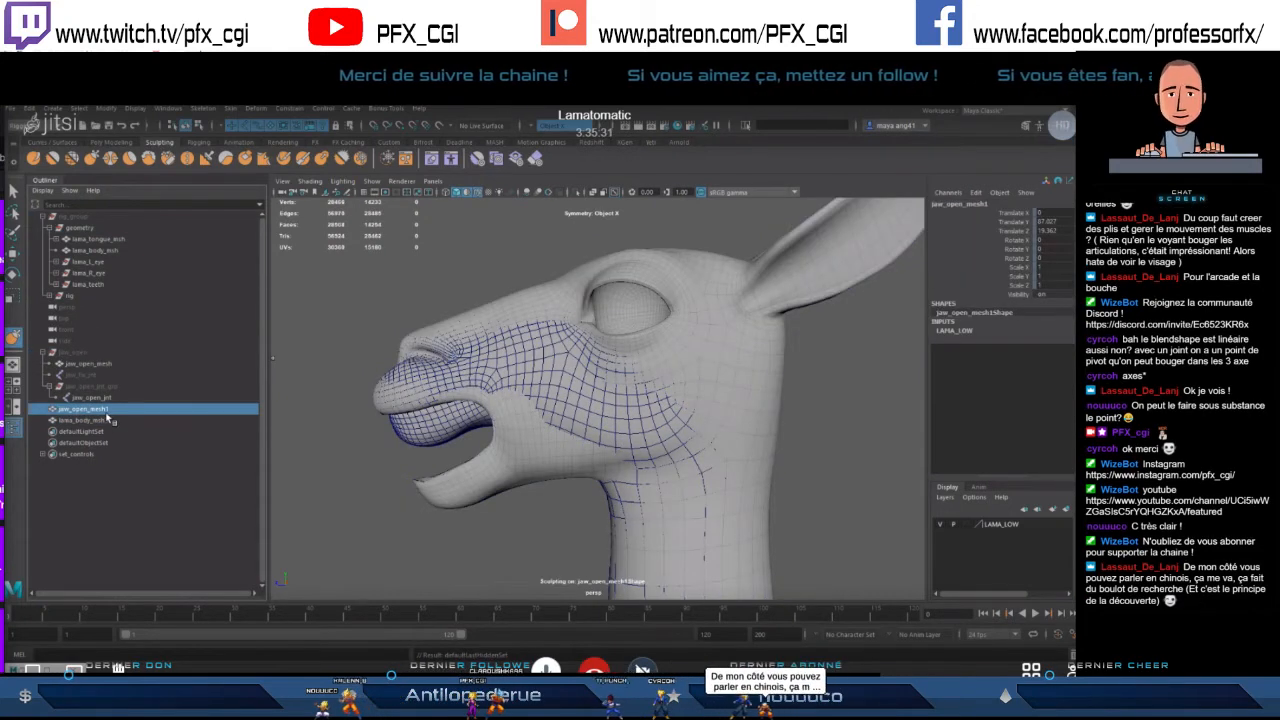
pyautogui.click(88, 420)
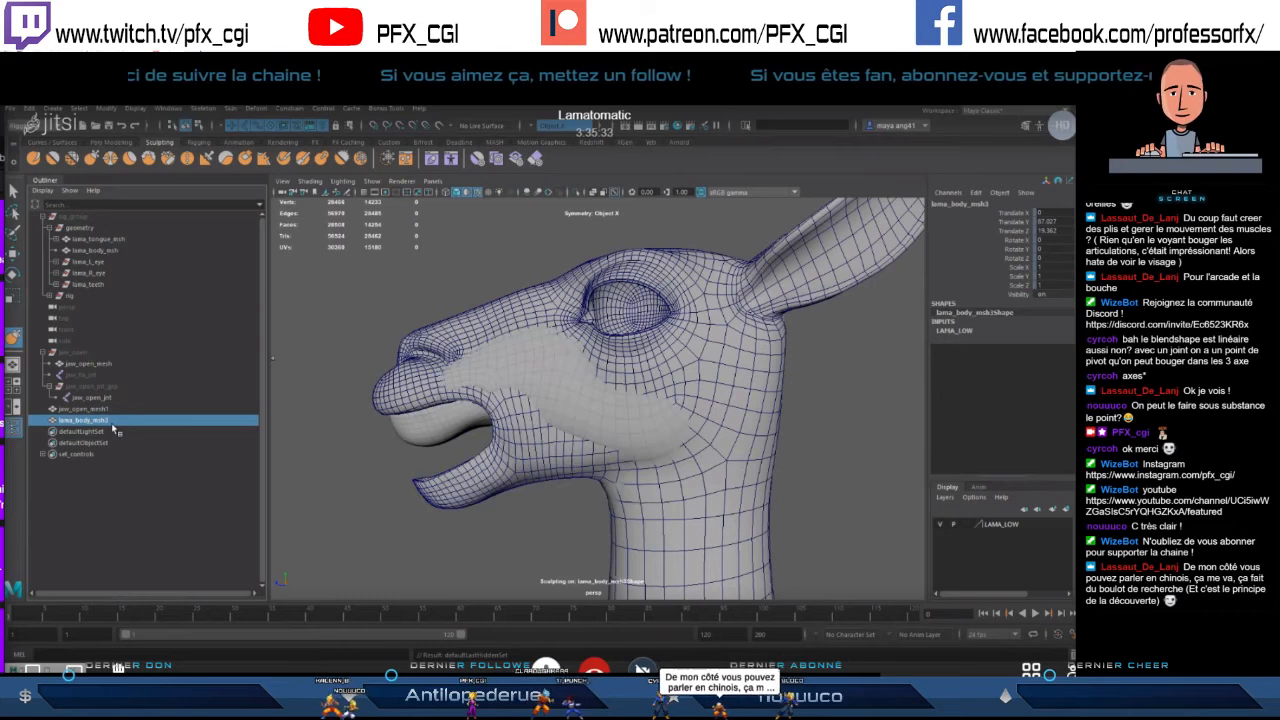
pyautogui.click(92, 409)
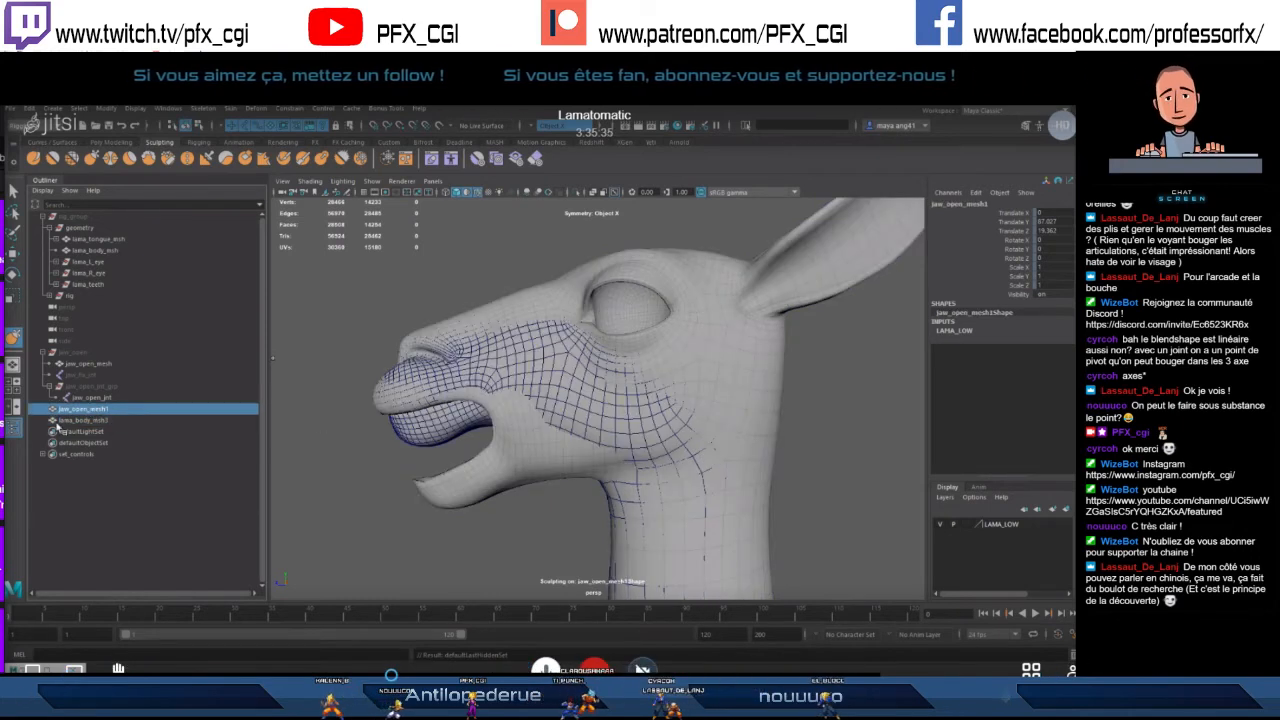
pyautogui.click(100, 420)
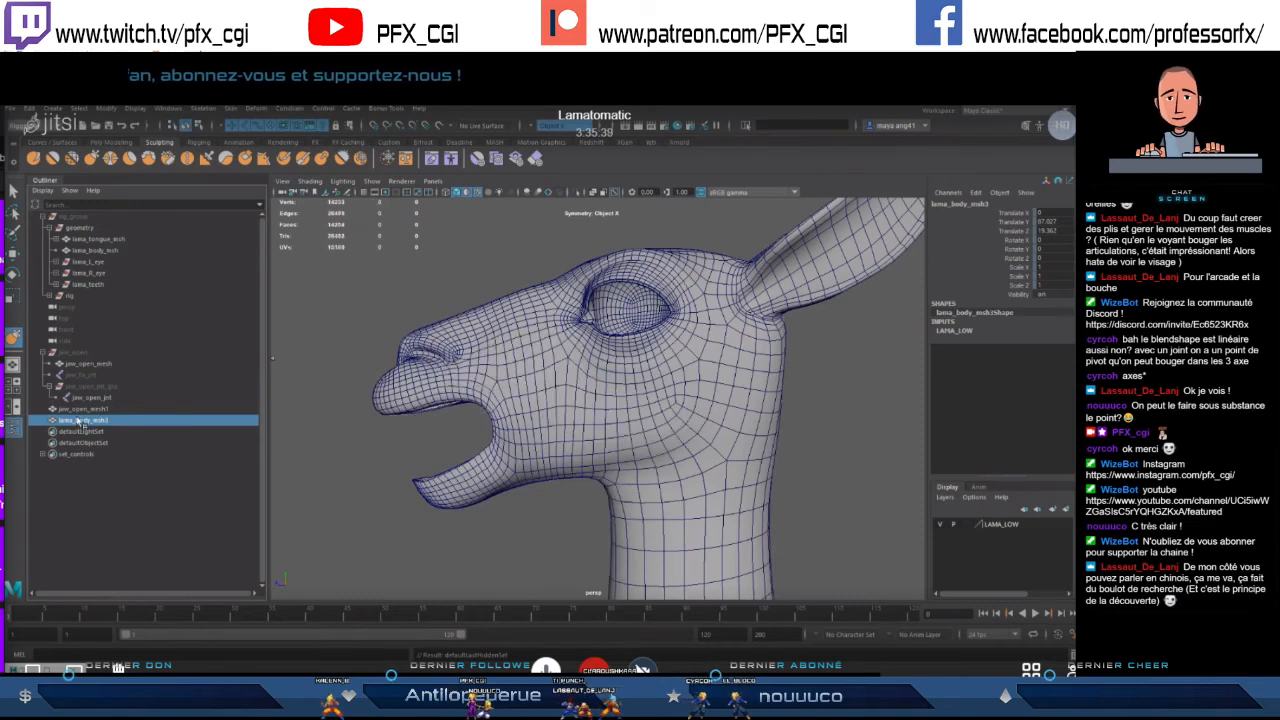
pyautogui.press('Delete')
# - Show the rig_group and duplicate its lama_body_msh mesh with the selection tool active
pyautogui.click(100, 250)
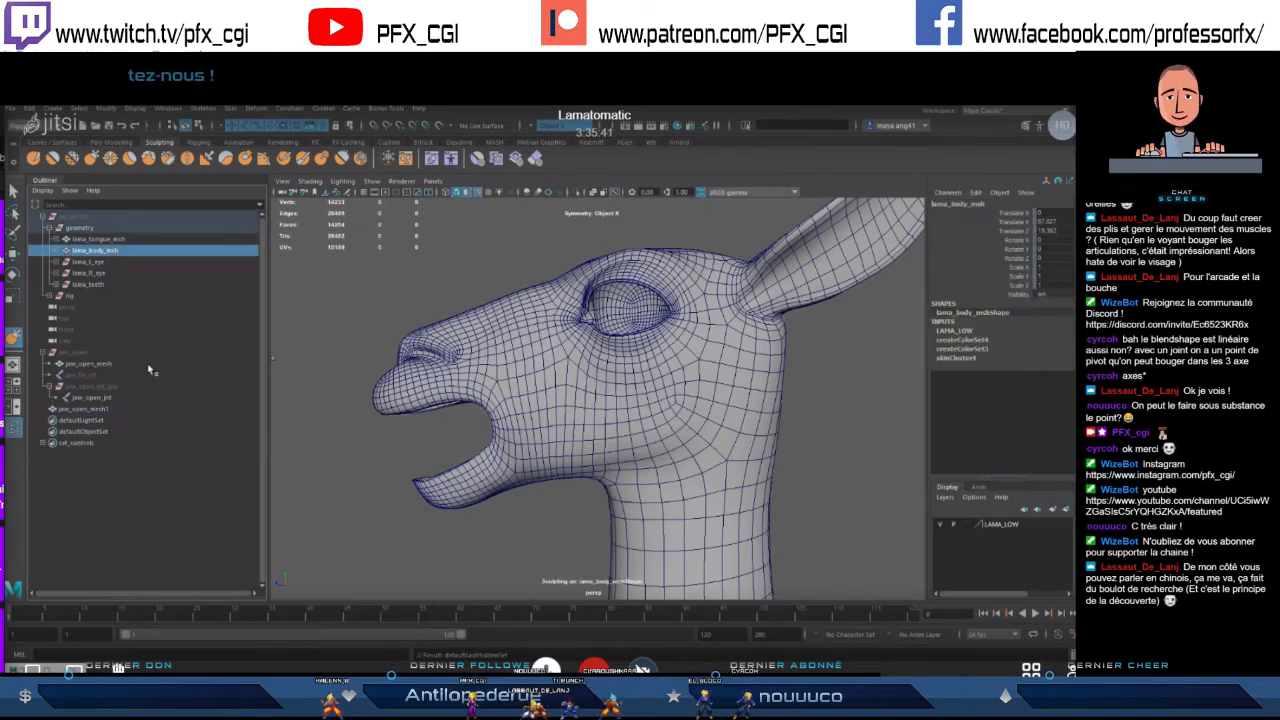
pyautogui.click(75, 218)
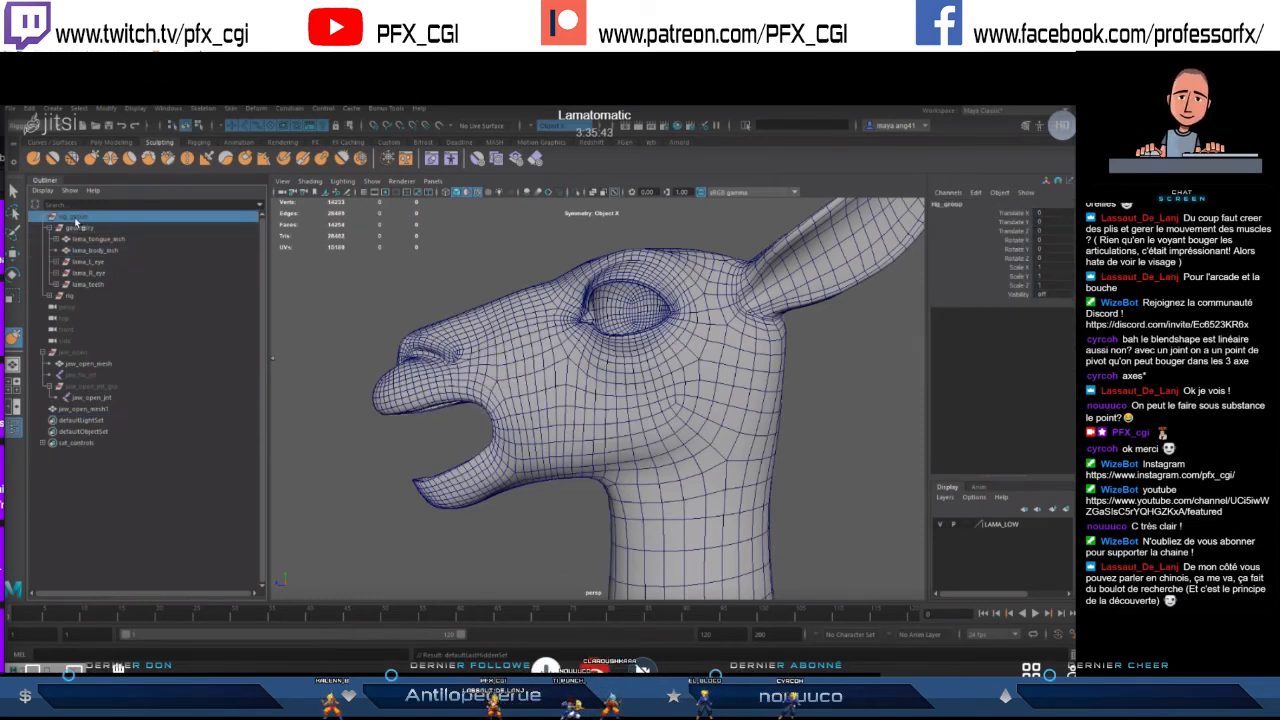
pyautogui.hotkey('shift', 'h')
pyautogui.click(92, 250)
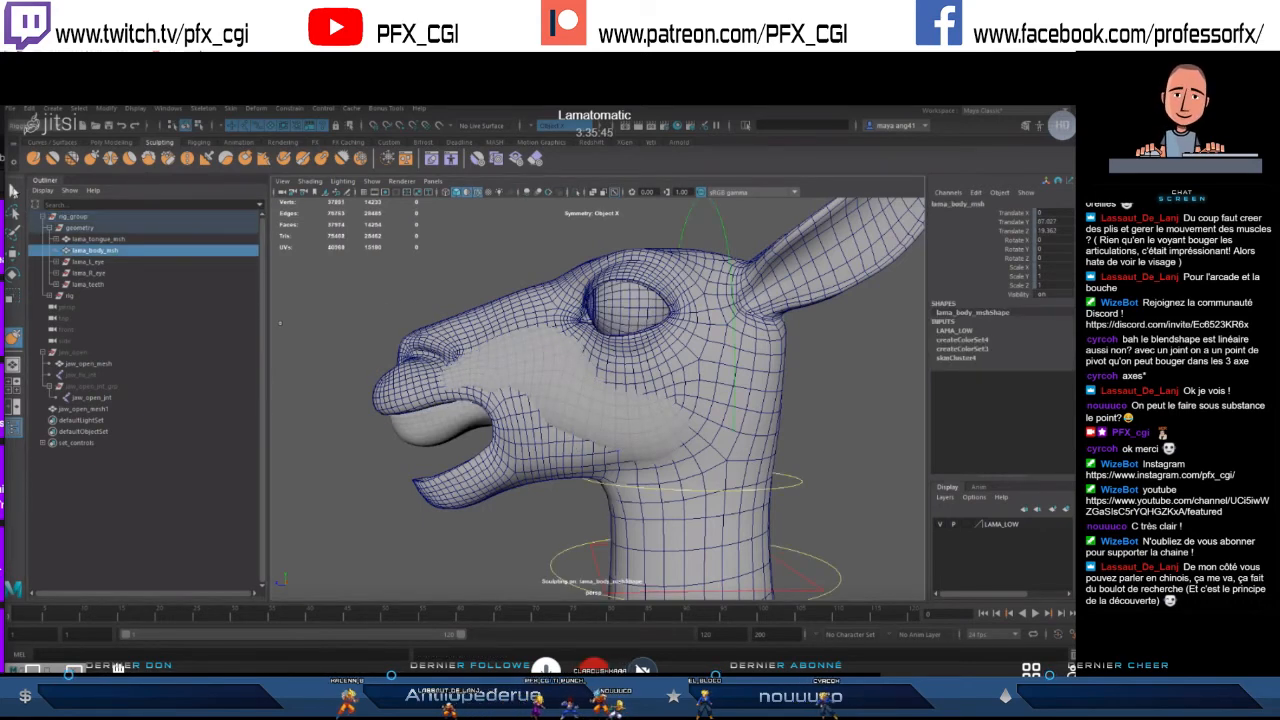
pyautogui.press('q')
pyautogui.hotkey('ctrl', 'd')
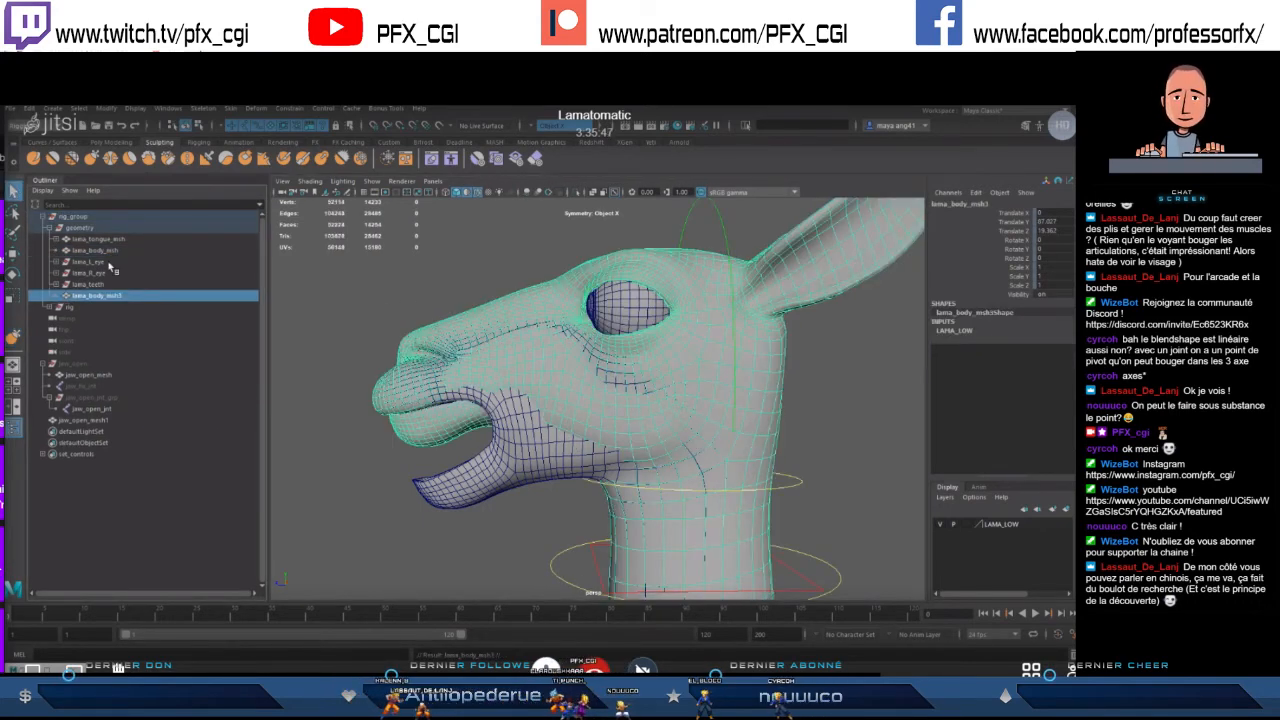
# - Unparent the duplicated body mesh to the scene root and rename it lama_jaw_test
pyautogui.hotkey('shift', 'p')
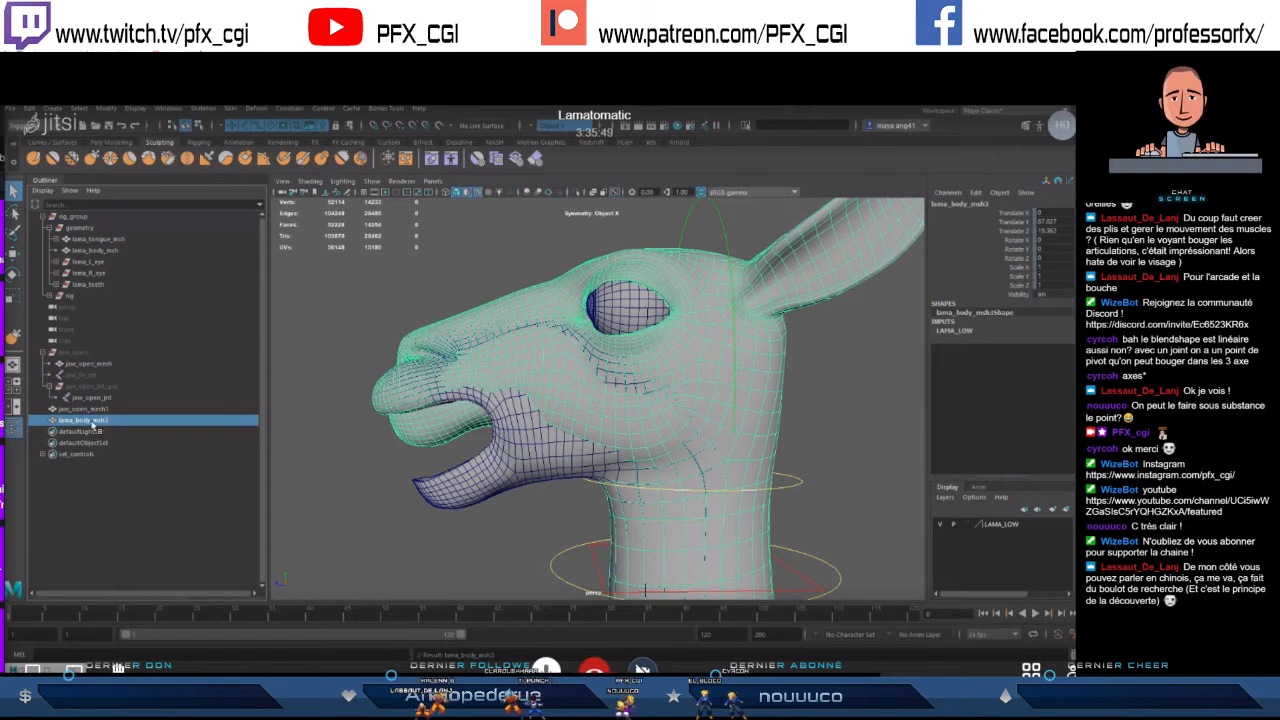
pyautogui.doubleClick(88, 420)
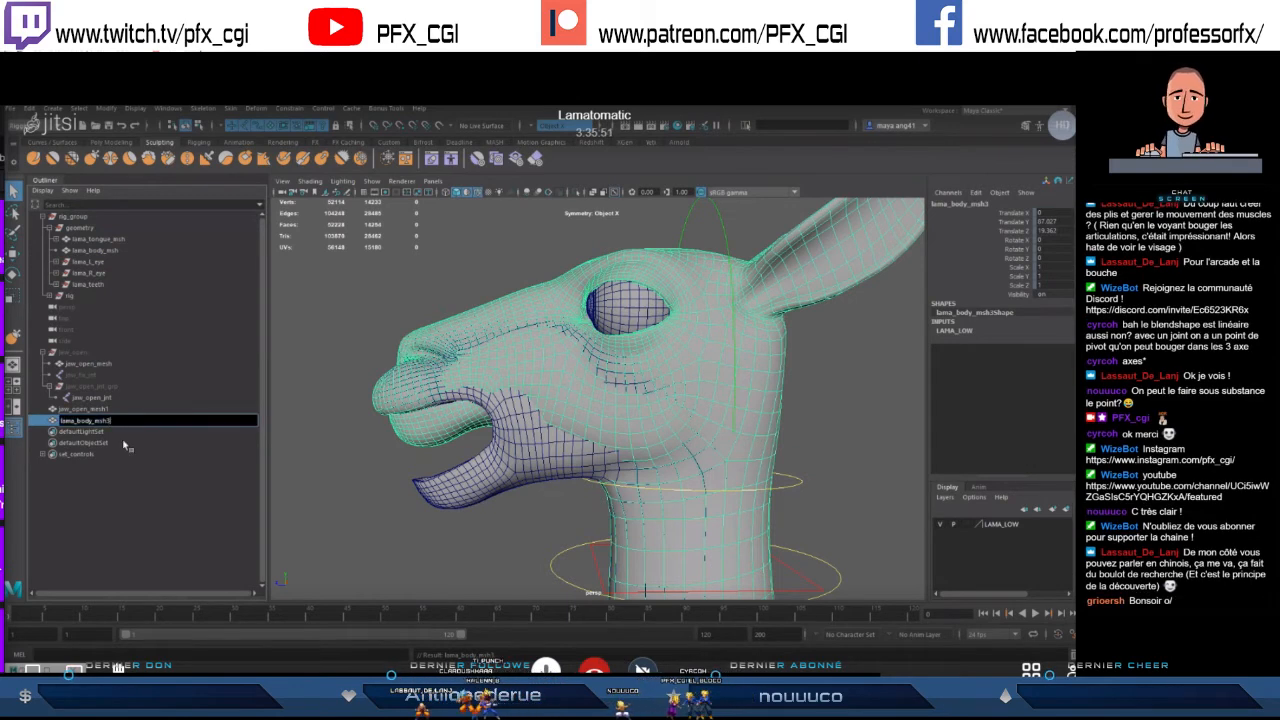
pyautogui.click(86, 474)
pyautogui.doubleClick(82, 421)
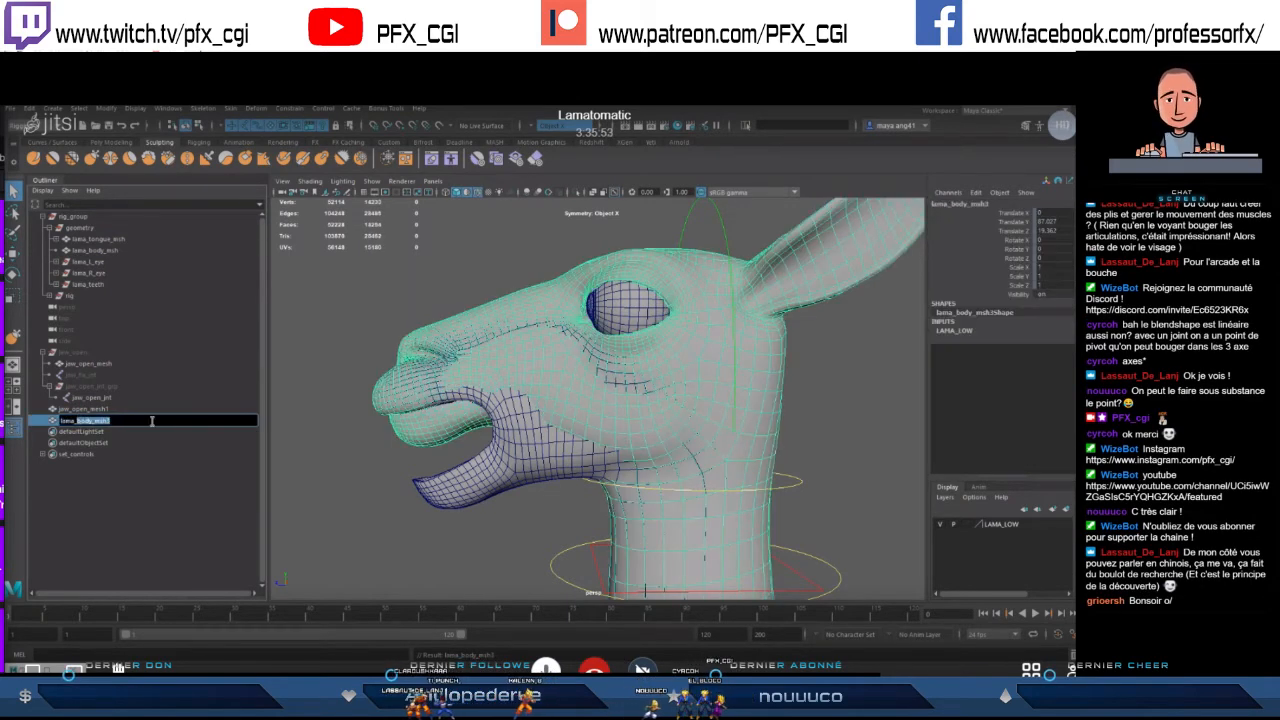
pyautogui.write('lama_jaw_te')
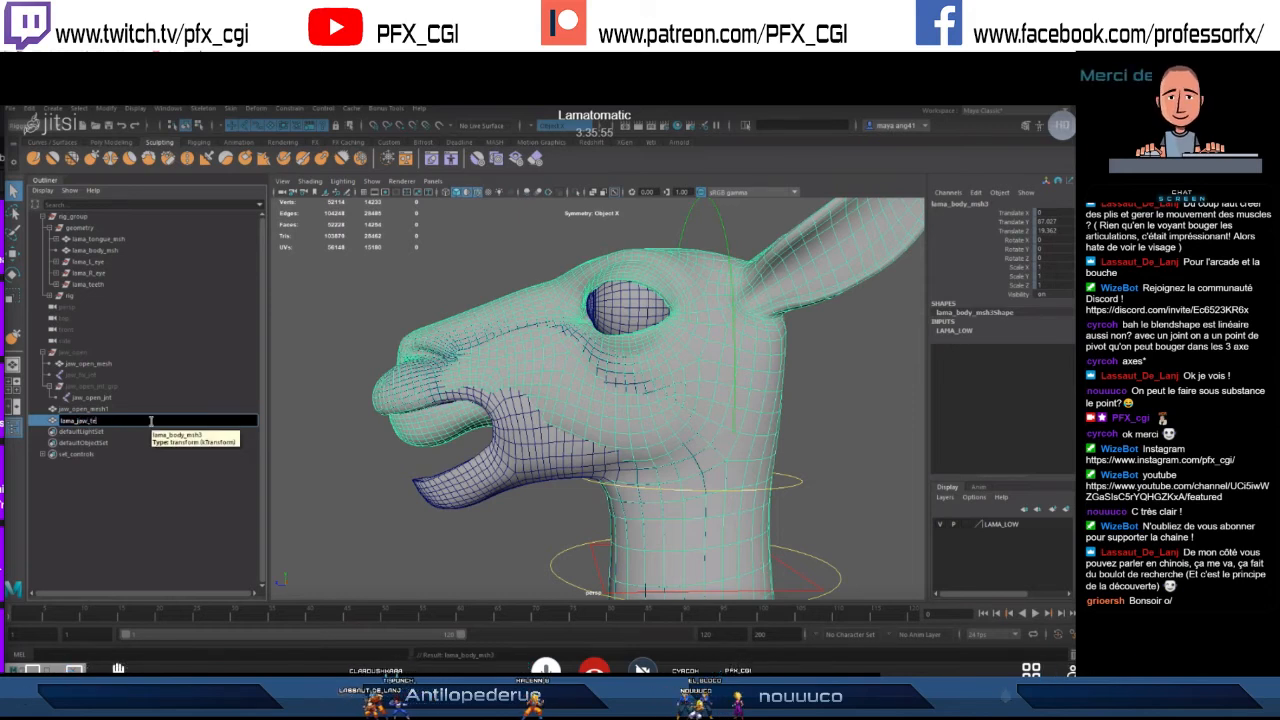
pyautogui.write('st')
pyautogui.press('Return')
# - Rename the jaw_open group's mesh jaw_open_mesh_skin and the sculpted root-level jaw_open_mesh1 jaw_open_mesh
pyautogui.click(101, 410)
pyautogui.doubleClick(101, 410)
pyautogui.doubleClick(101, 366)
pyautogui.click(126, 365)
pyautogui.write('_skin')
pyautogui.press('Return')
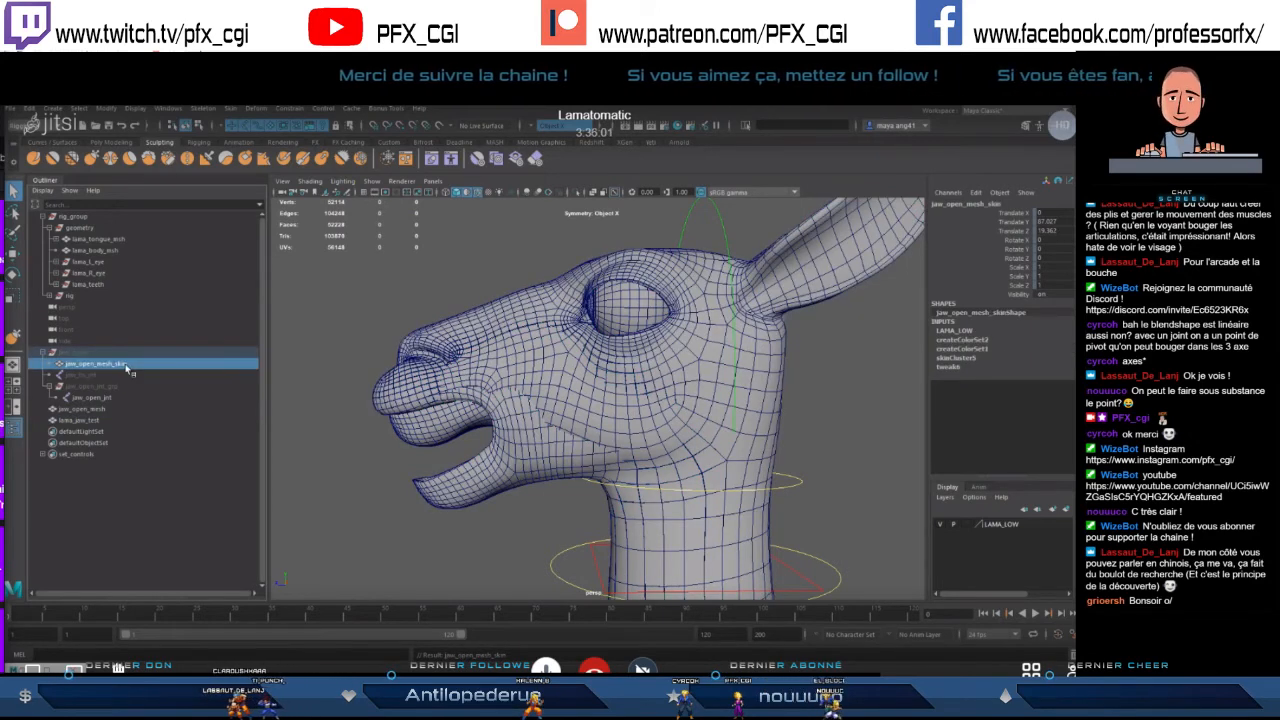
# - Hide rig_group and frame jaw_open_mesh against the neutral lama_jaw_test copy
pyautogui.click(101, 419)
pyautogui.click(101, 409)
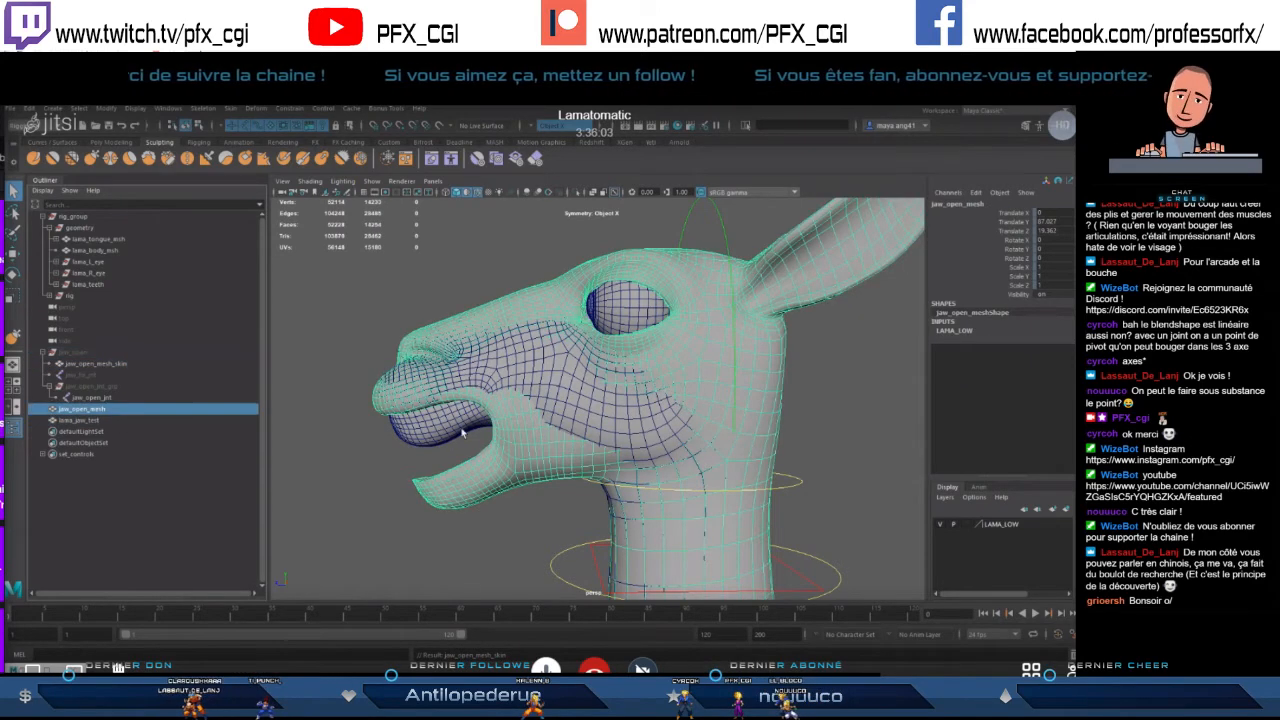
pyautogui.click(73, 218)
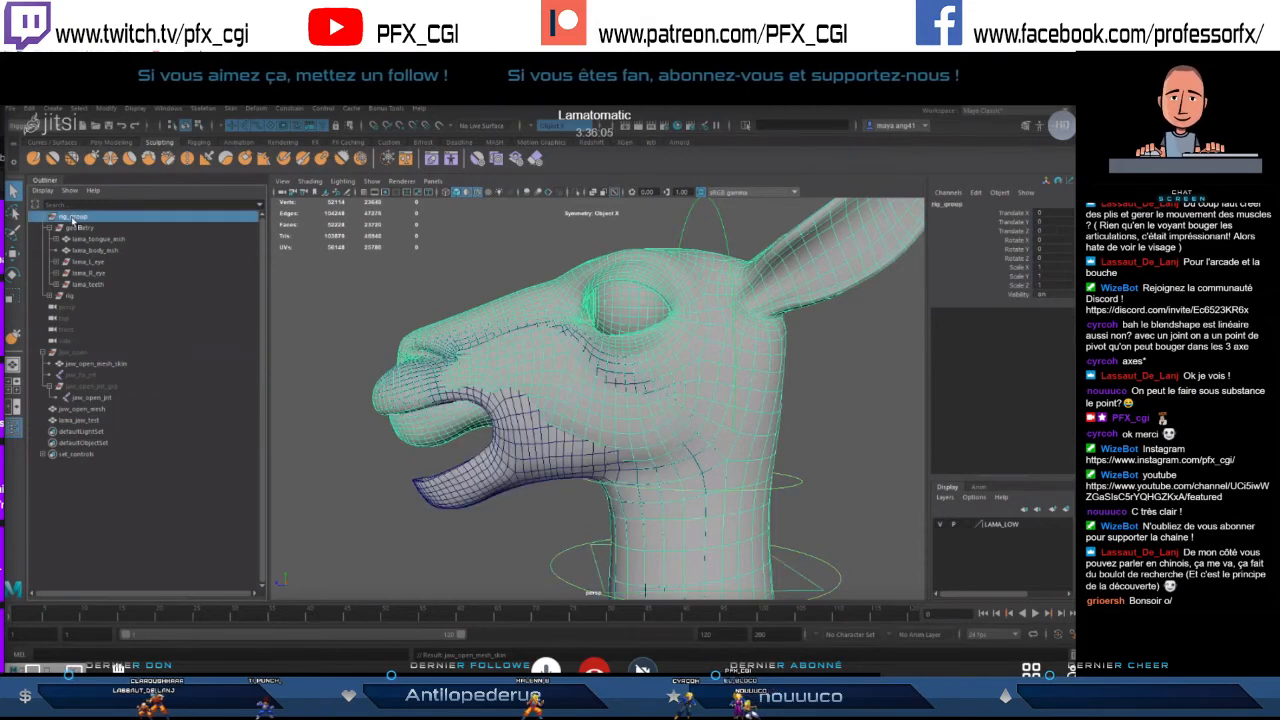
pyautogui.hotkey('ctrl', 'h')
pyautogui.click(95, 411)
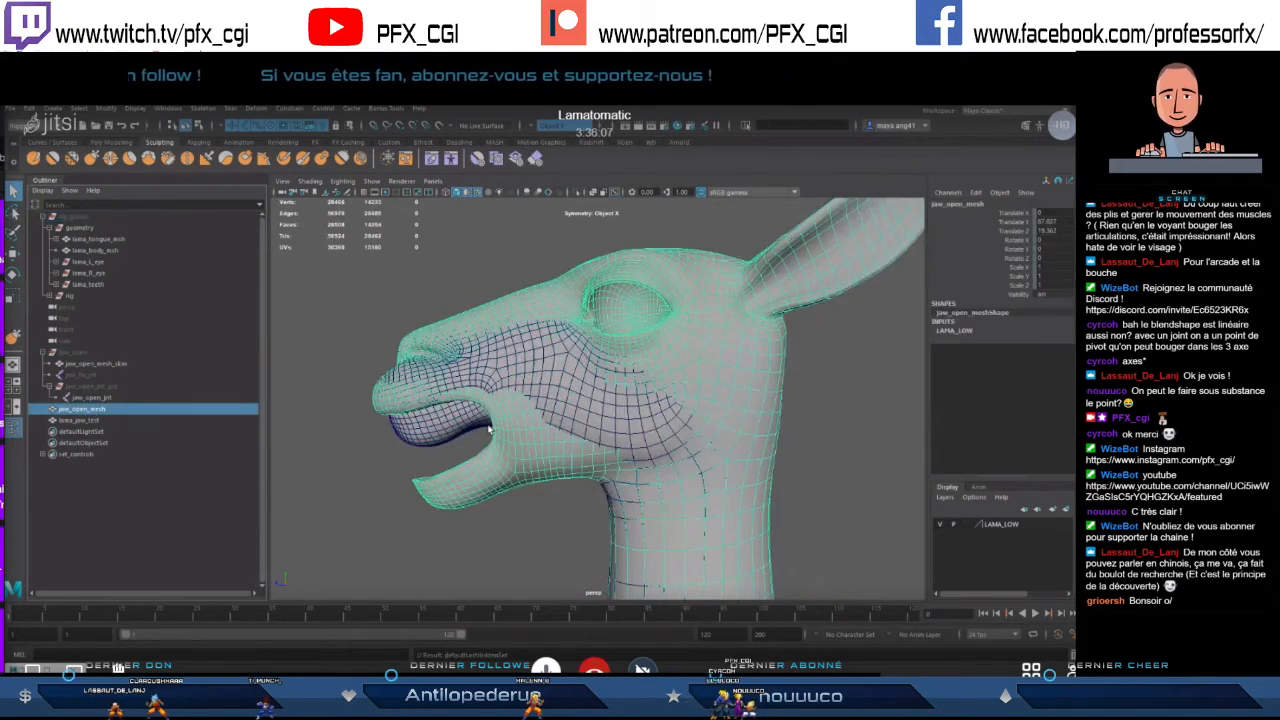
pyautogui.press('f')
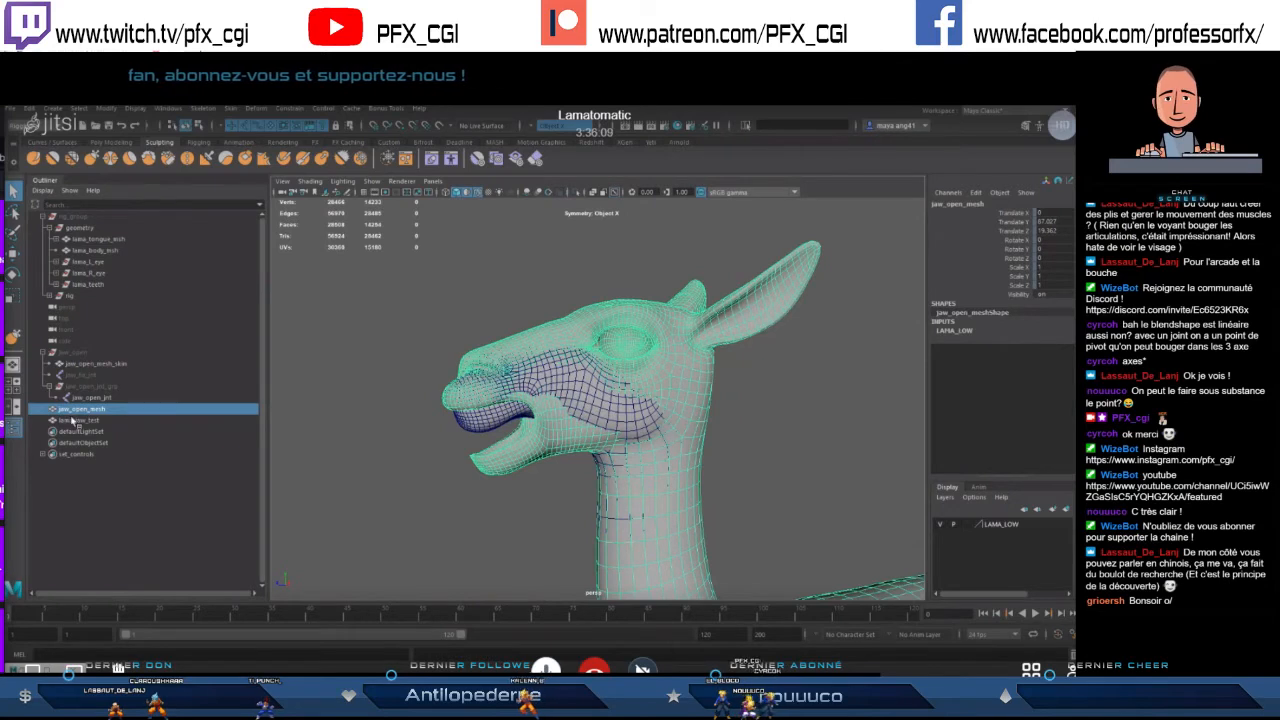
# - Create a default Blend Shape on lama_jaw_test using jaw_open_mesh as its target
pyautogui.click(74, 421)
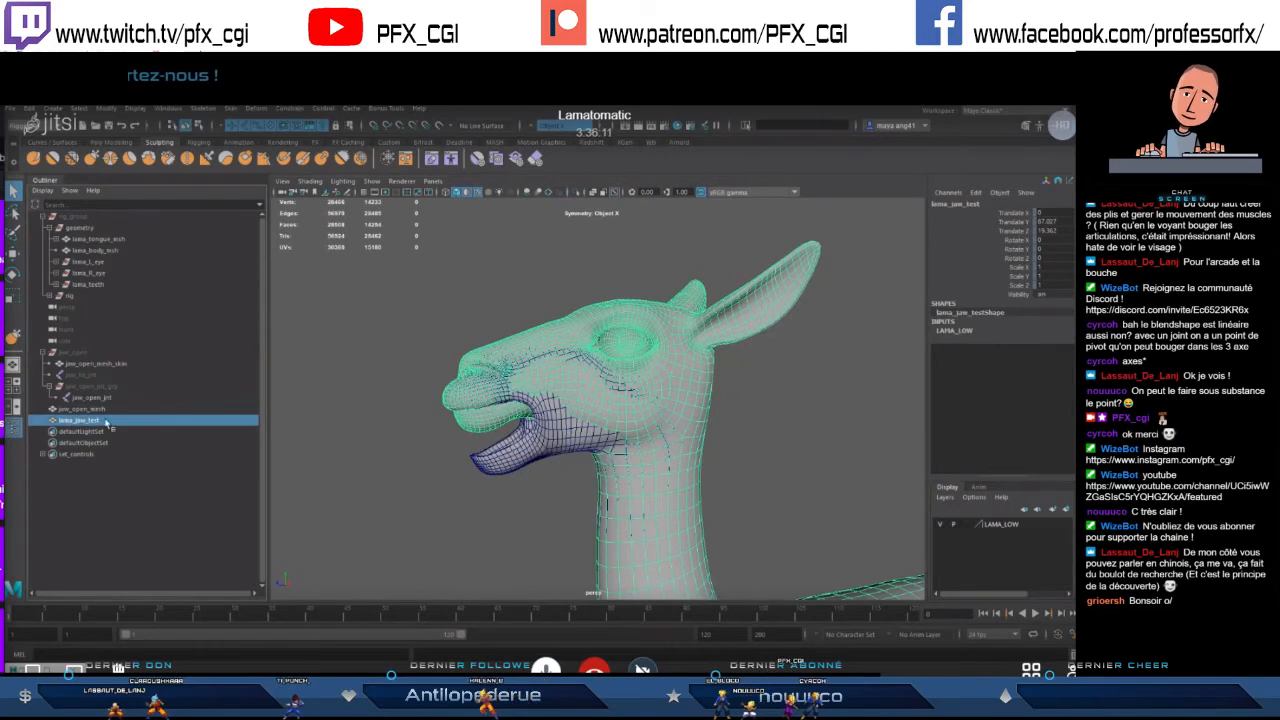
pyautogui.click(88, 410)
pyautogui.keyDown('ctrl'); pyautogui.click(88, 421); pyautogui.keyUp('ctrl')
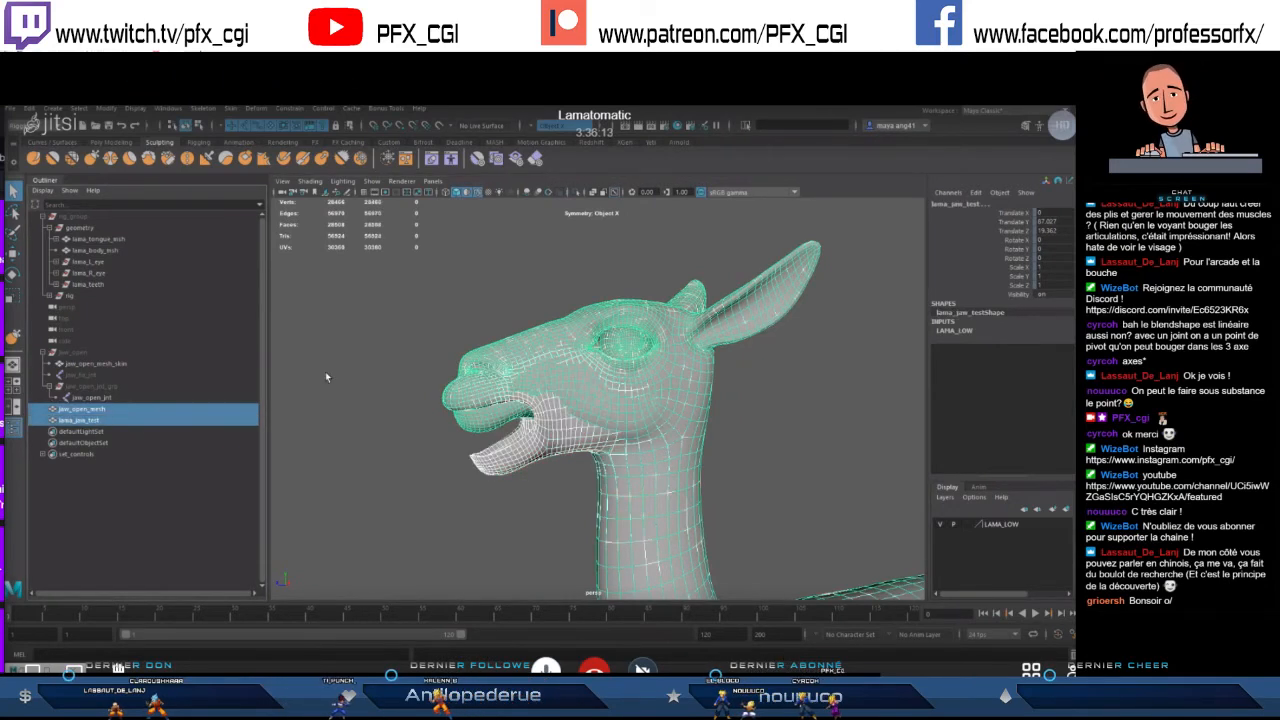
pyautogui.click(257, 110)
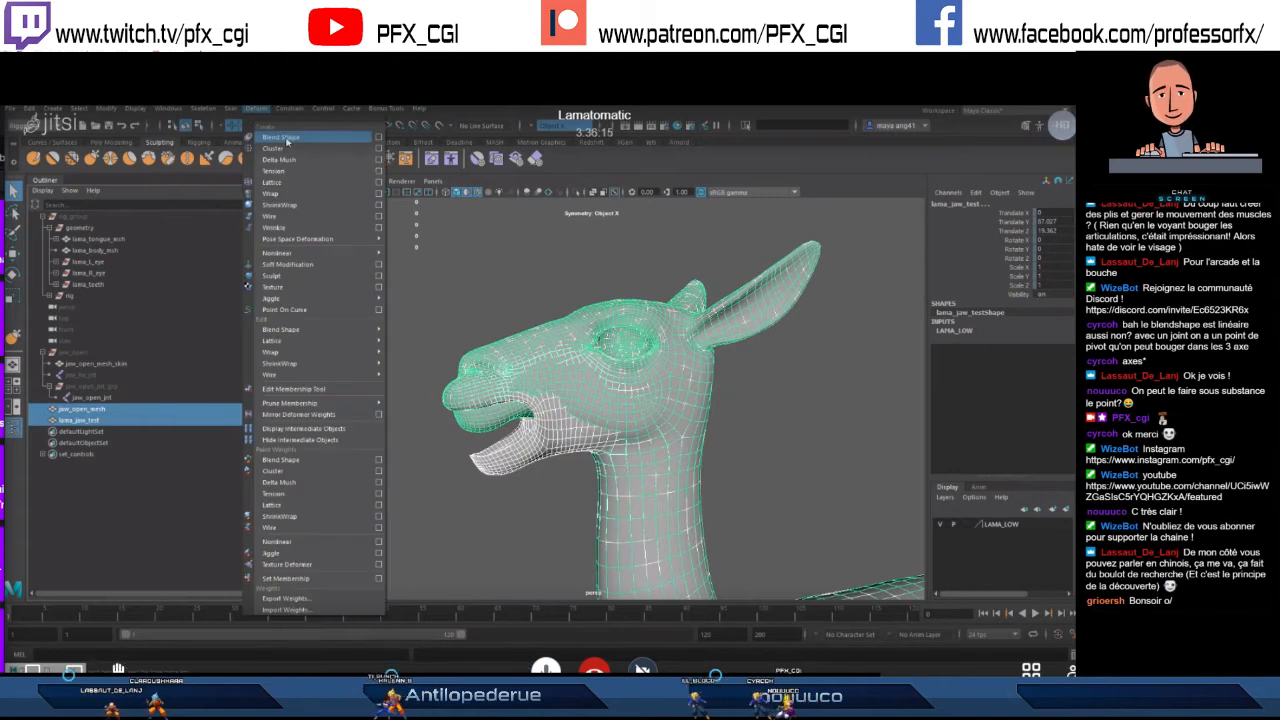
pyautogui.click(286, 141)
# - Hide jaw_open_mesh and select lama_jaw_test
pyautogui.click(135, 410)
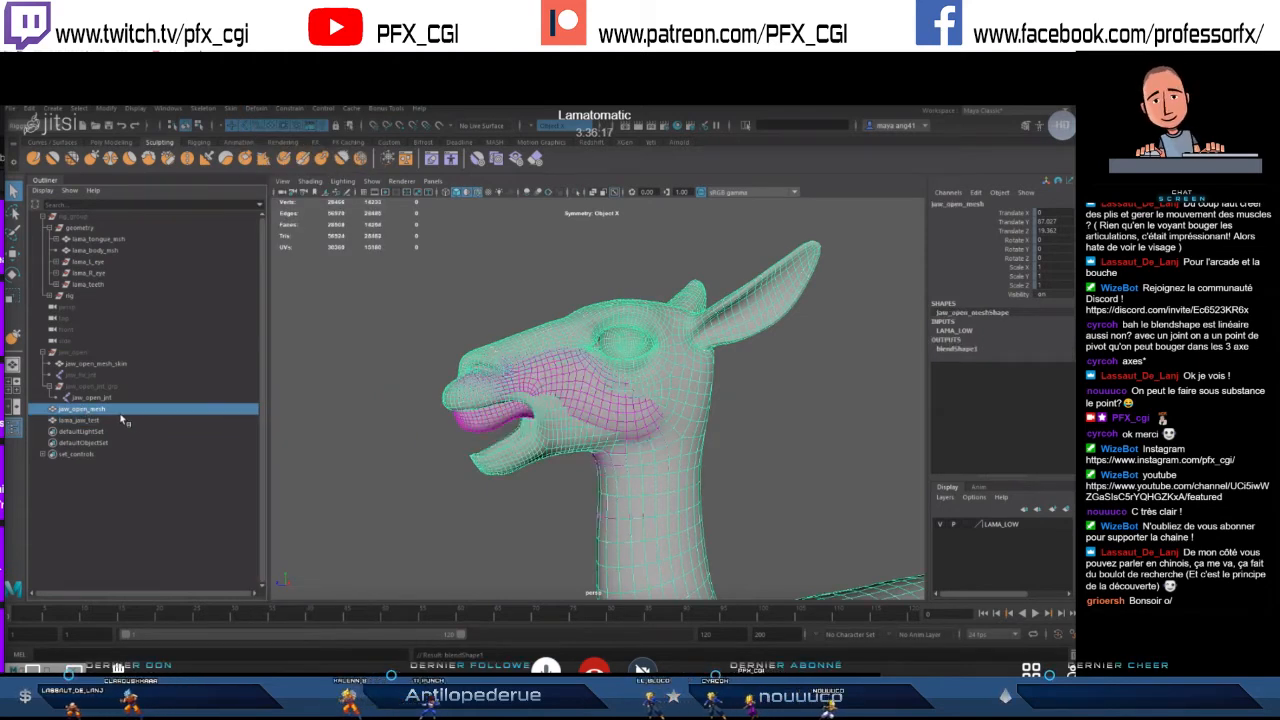
pyautogui.hotkey('ctrl', 'h')
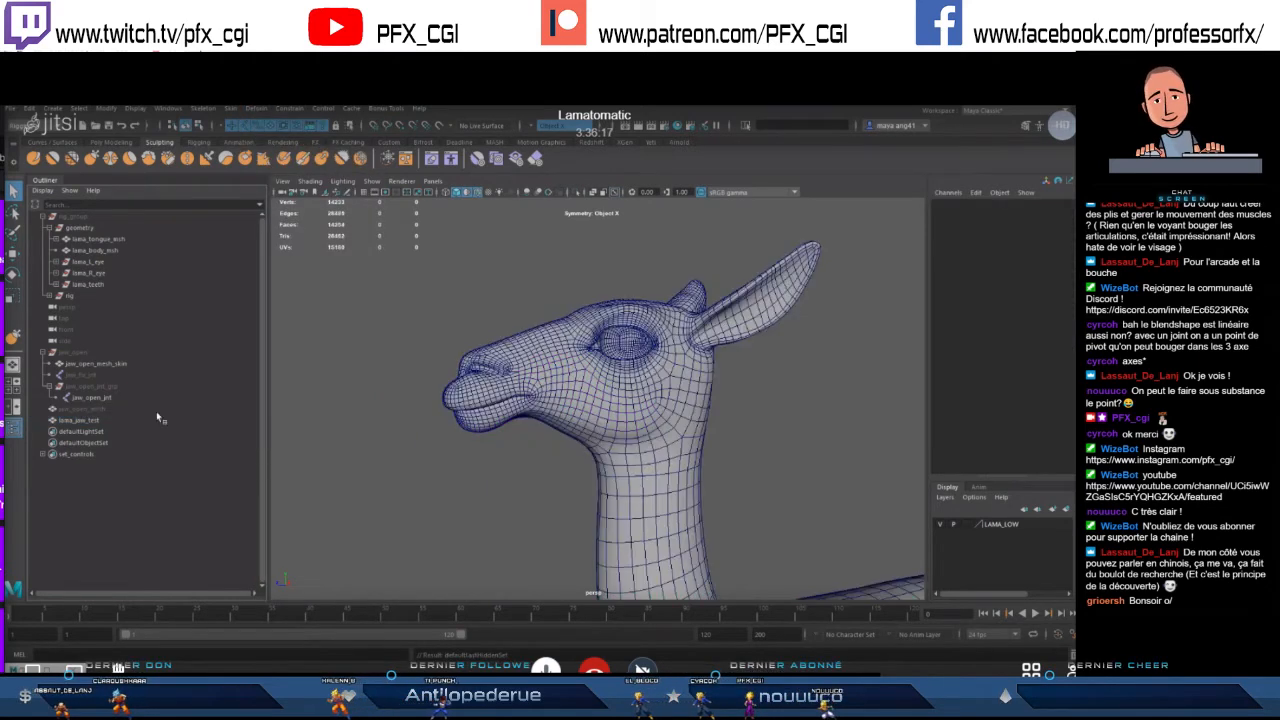
pyautogui.click(90, 420)
pyautogui.keyDown('alt'); pyautogui.moveTo(457, 399); pyautogui.dragTo(453, 412); pyautogui.keyUp('alt')
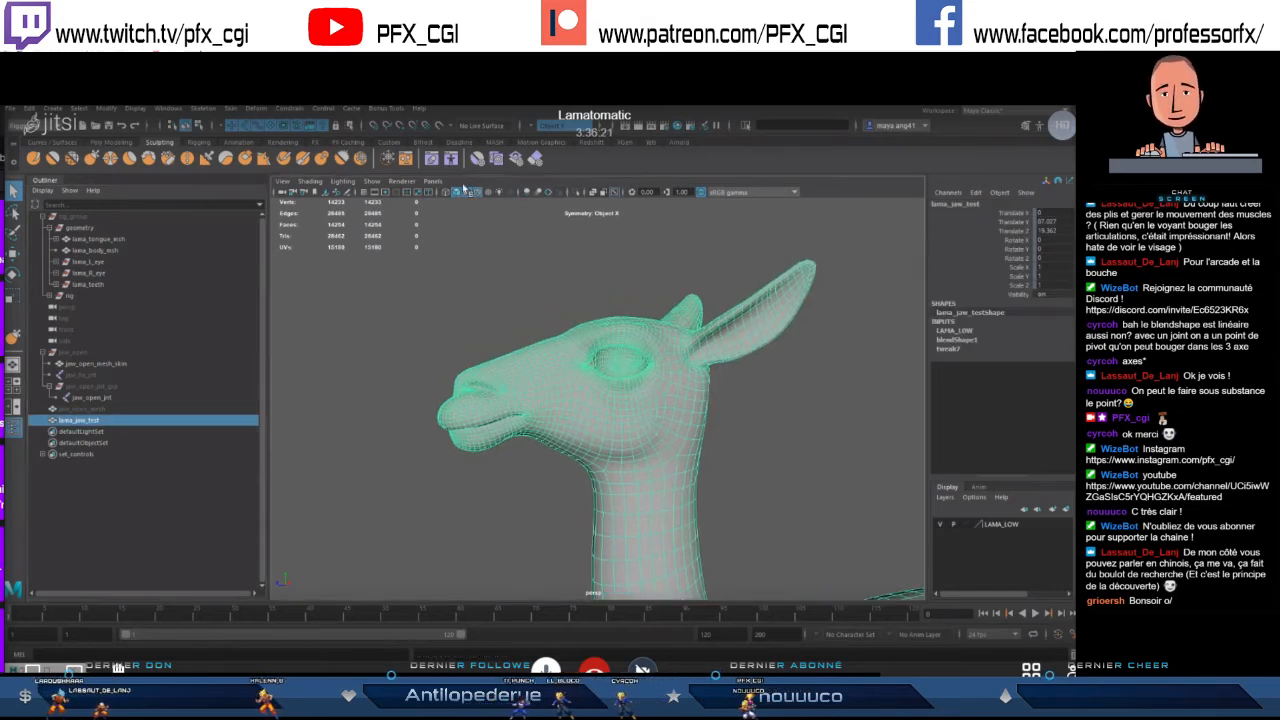
# - Show the Shape Editor beside the llama's head and raise the jaw_open_mesh target weight to 1
pyautogui.click(432, 158)
pyautogui.moveTo(353, 297); pyautogui.dragTo(223, 207)
pyautogui.keyDown('alt'); pyautogui.moveTo(556, 363); pyautogui.dragTo(586, 380); pyautogui.keyUp('alt')
pyautogui.scroll(3, 655, 399)
pyautogui.scroll(3, 634, 377)
pyautogui.keyDown('alt'); pyautogui.moveTo(586, 380); pyautogui.dragTo(627, 394, button='middle'); pyautogui.keyUp('alt')
pyautogui.moveTo(178, 278); pyautogui.dragTo(279, 280)
pyautogui.keyDown('alt'); pyautogui.moveTo(528, 353); pyautogui.dragTo(547, 357); pyautogui.keyUp('alt')
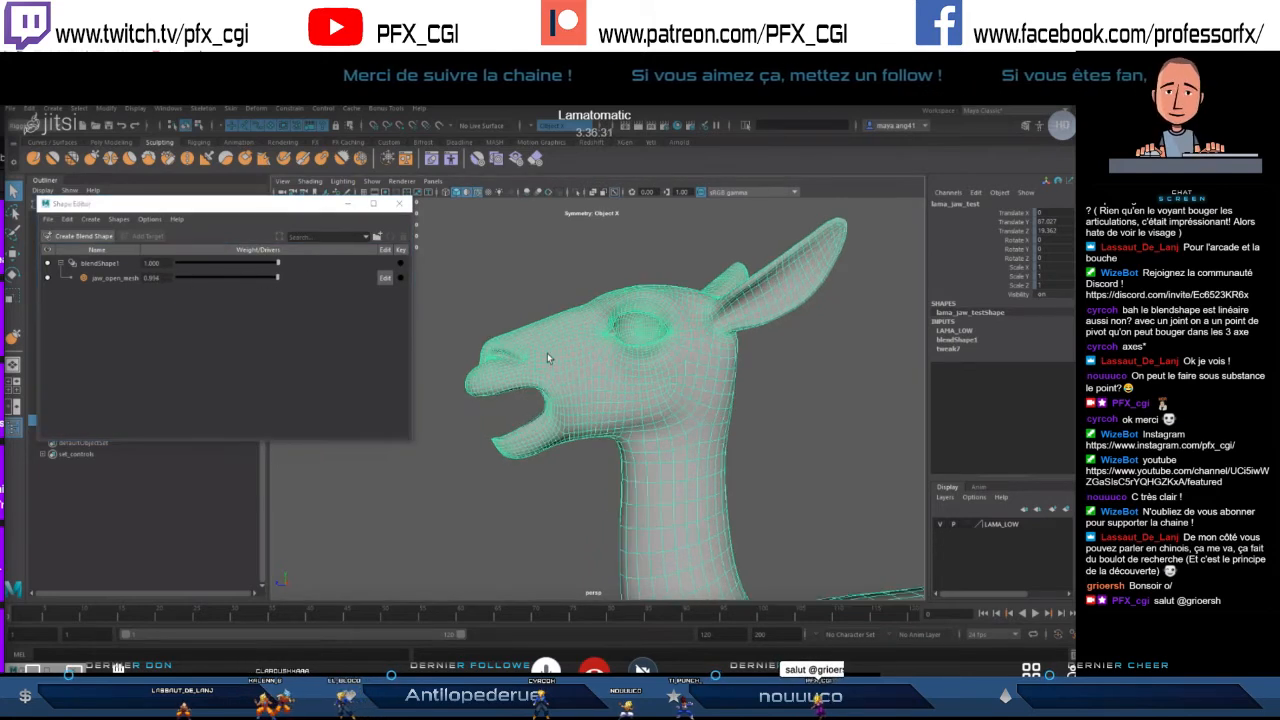
pyautogui.moveTo(278, 278); pyautogui.dragTo(320, 304)
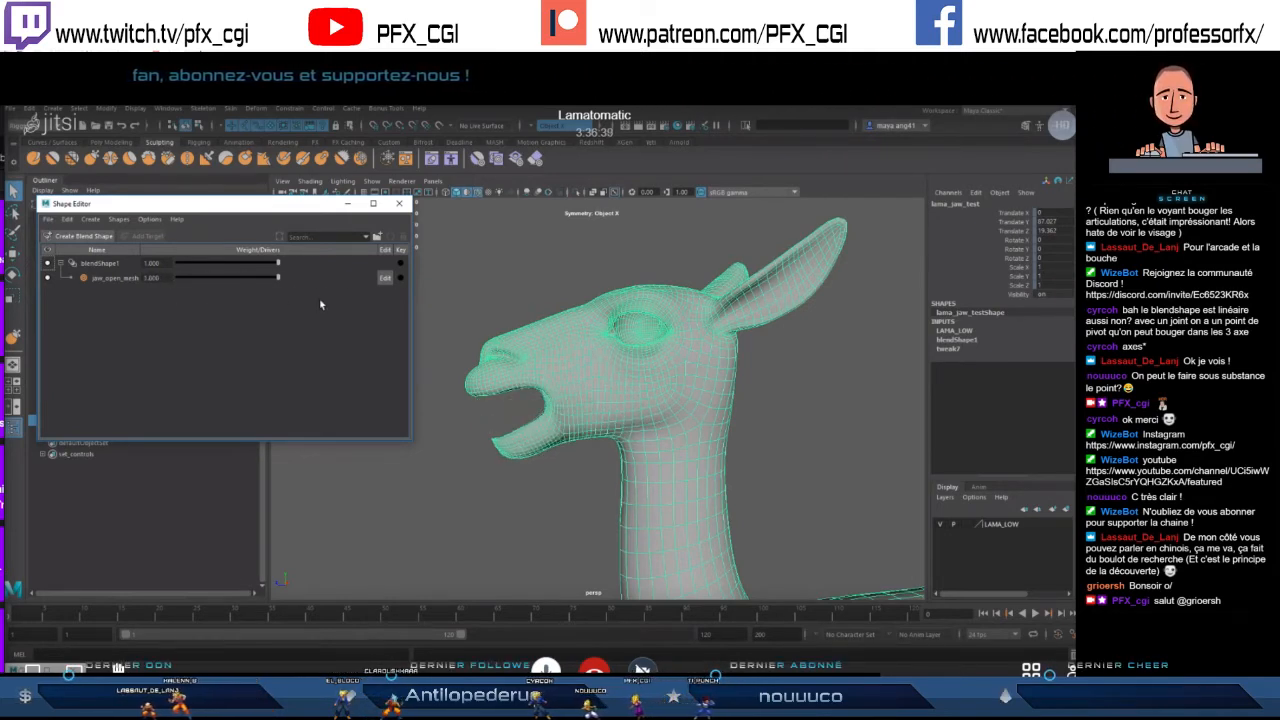
# - Test the jaw motion by moving the jaw_open_mesh weight between 0 and 1, ending at 1
pyautogui.keyDown('alt'); pyautogui.moveTo(496, 376); pyautogui.dragTo(548, 410); pyautogui.keyUp('alt')
pyautogui.moveTo(277, 278); pyautogui.dragTo(175, 289)
pyautogui.moveTo(277, 278)
pyautogui.mouseDown()
pyautogui.moveTo(182, 290)
pyautogui.moveTo(277, 282)
pyautogui.mouseUp()
pyautogui.scroll(2, 558, 380)
pyautogui.keyDown('alt'); pyautogui.moveTo(585, 468); pyautogui.dragTo(410, 388); pyautogui.keyUp('alt')
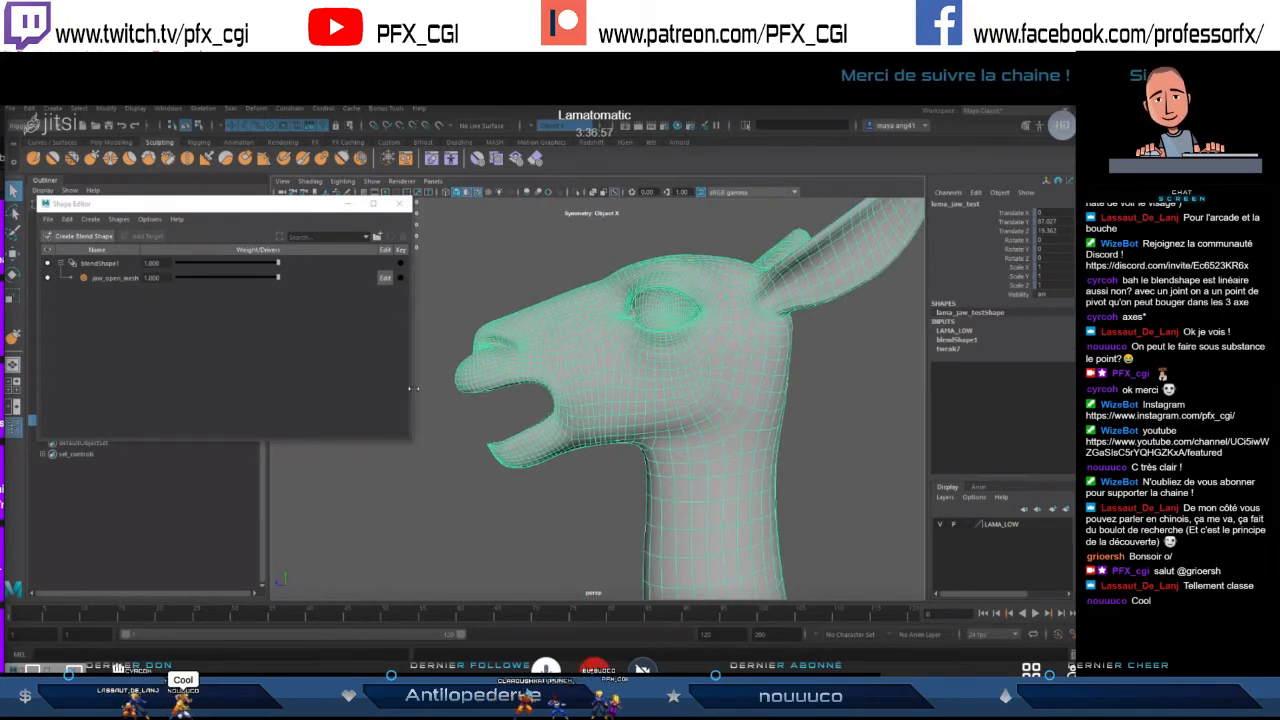
pyautogui.moveTo(276, 279); pyautogui.dragTo(318, 286)
pyautogui.scroll(3, 601, 410)
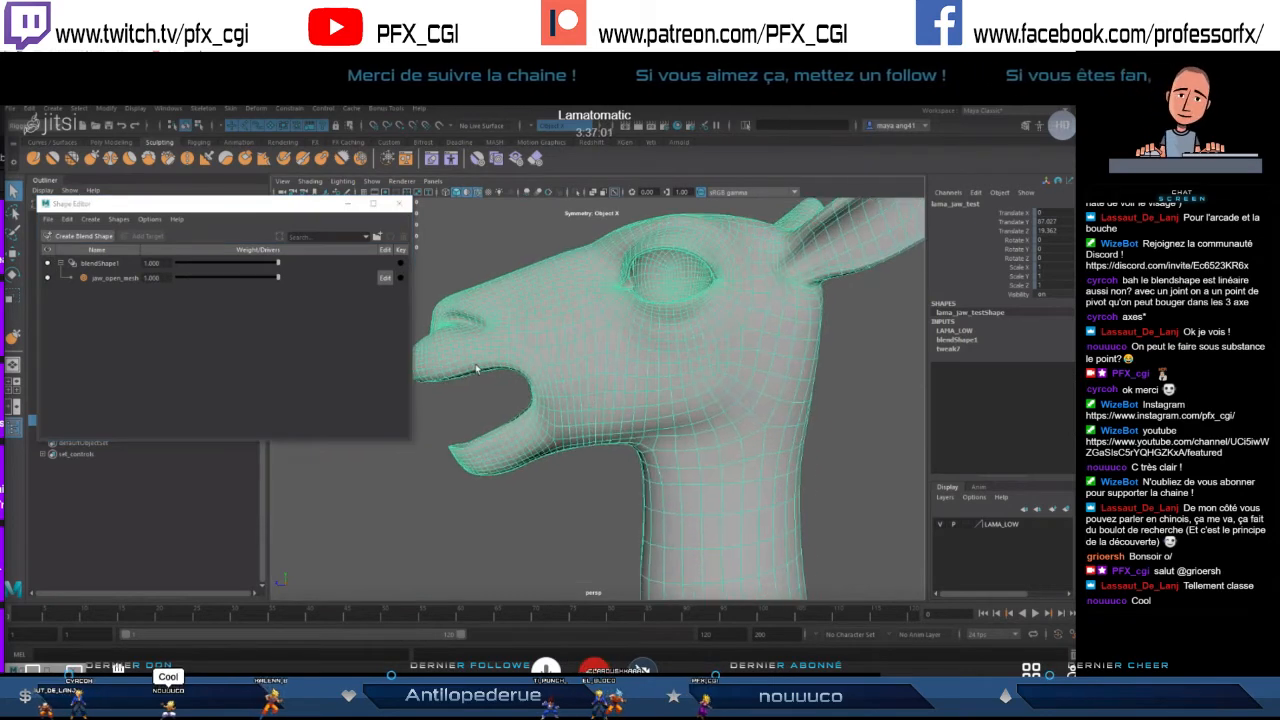
pyautogui.scroll(-5, 520, 383)
pyautogui.moveTo(219, 210); pyautogui.dragTo(226, 231)
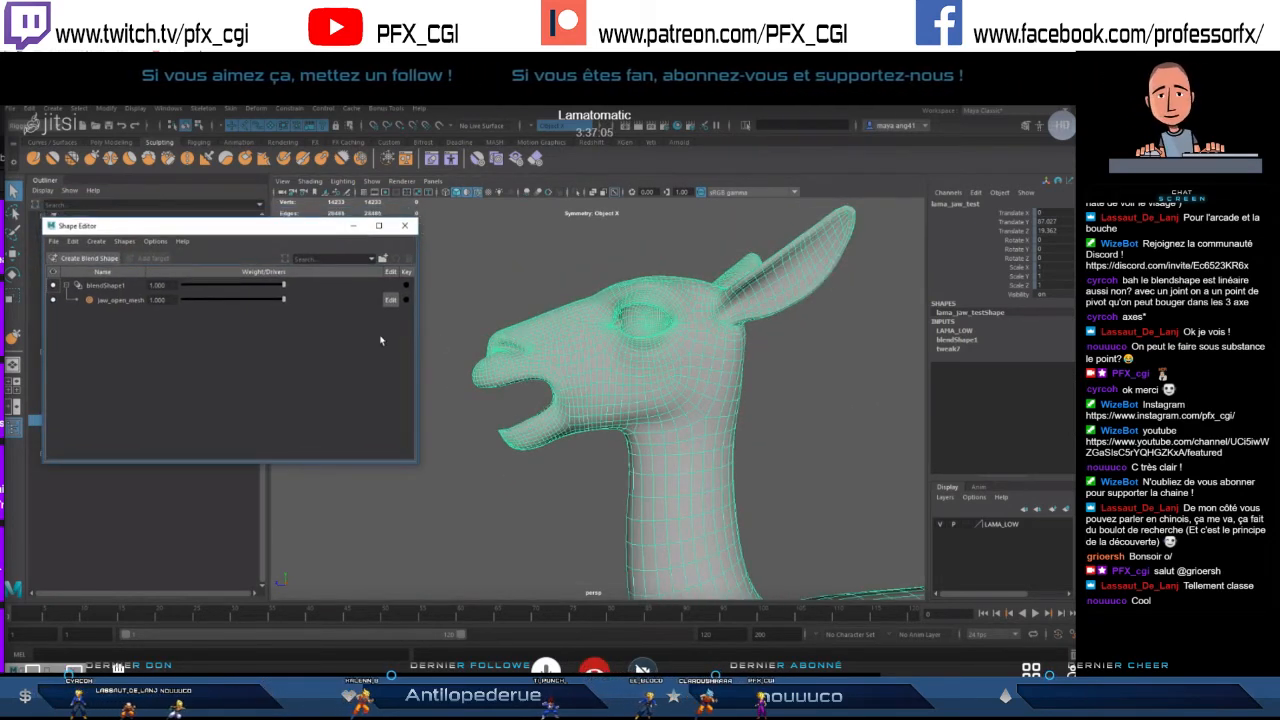
# - Enable editing on the jaw_open_mesh target and activate the Grab sculpting tool around the llama's open mouth
pyautogui.click(395, 300)
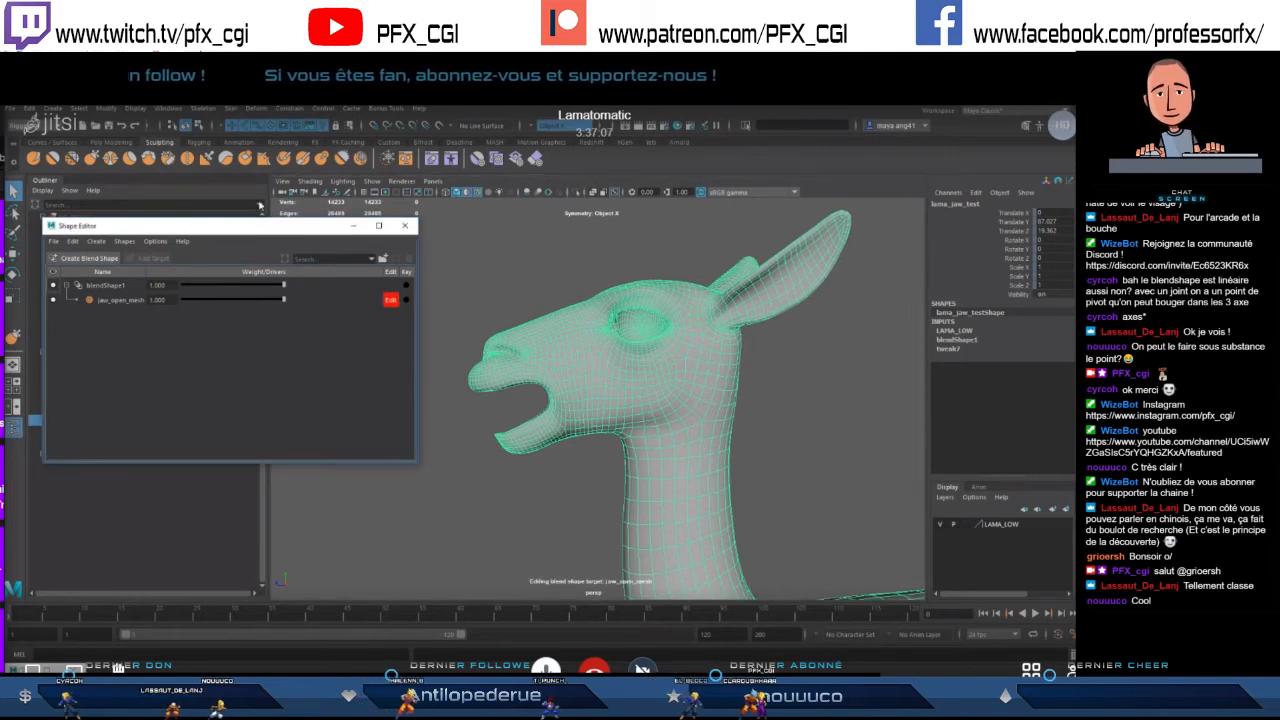
pyautogui.click(90, 160)
pyautogui.keyDown('alt'); pyautogui.moveTo(510, 401); pyautogui.dragTo(510, 384, button='middle'); pyautogui.keyUp('alt')
pyautogui.keyDown('alt'); pyautogui.moveTo(510, 384); pyautogui.dragTo(588, 386, button='right'); pyautogui.keyUp('alt')
pyautogui.keyDown('alt'); pyautogui.moveTo(588, 386); pyautogui.dragTo(611, 424); pyautogui.keyUp('alt')
pyautogui.keyDown('alt'); pyautogui.moveTo(554, 423); pyautogui.dragTo(574, 423, button='right'); pyautogui.keyUp('alt')
pyautogui.keyDown('alt'); pyautogui.moveTo(574, 423); pyautogui.dragTo(597, 408, button='middle'); pyautogui.keyUp('alt')
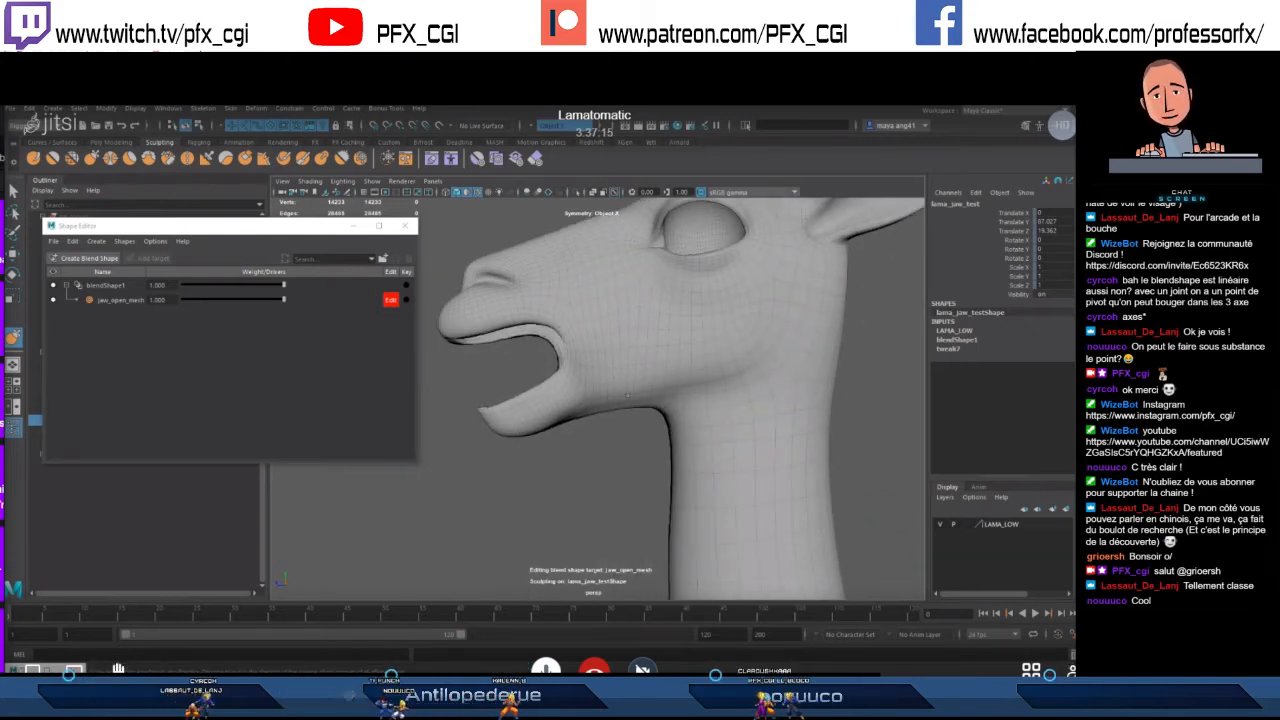
# - Reshape the open mouth corner on the jaw_open_mesh target from the side view with the Grab tool
pyautogui.keyDown('alt'); pyautogui.moveTo(666, 401); pyautogui.dragTo(664, 416, button='middle'); pyautogui.keyUp('alt')
pyautogui.moveTo(664, 416)
pyautogui.keyDown('alt'); pyautogui.mouseDown(button='right')
pyautogui.moveTo(627, 400)
pyautogui.moveTo(604, 412)
pyautogui.mouseUp(button='right'); pyautogui.keyUp('alt')
pyautogui.moveTo(604, 412)
pyautogui.keyDown('alt'); pyautogui.mouseDown()
pyautogui.moveTo(620, 406)
pyautogui.moveTo(612, 428)
pyautogui.moveTo(601, 421)
pyautogui.mouseUp(); pyautogui.keyUp('alt')
pyautogui.press('space')
pyautogui.press('space')
pyautogui.keyDown('alt'); pyautogui.moveTo(549, 486); pyautogui.dragTo(685, 380, button='right'); pyautogui.keyUp('alt')
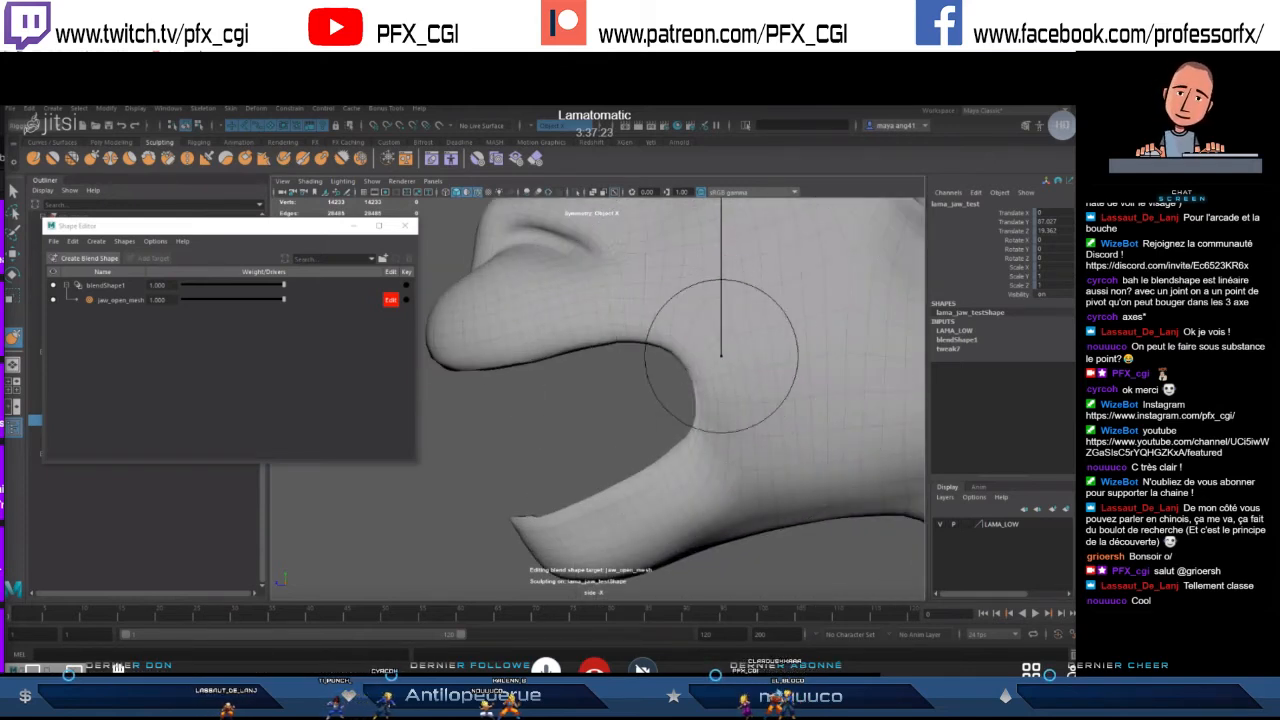
pyautogui.keyDown('alt'); pyautogui.moveTo(620, 396); pyautogui.dragTo(616, 334, button='middle'); pyautogui.keyUp('alt')
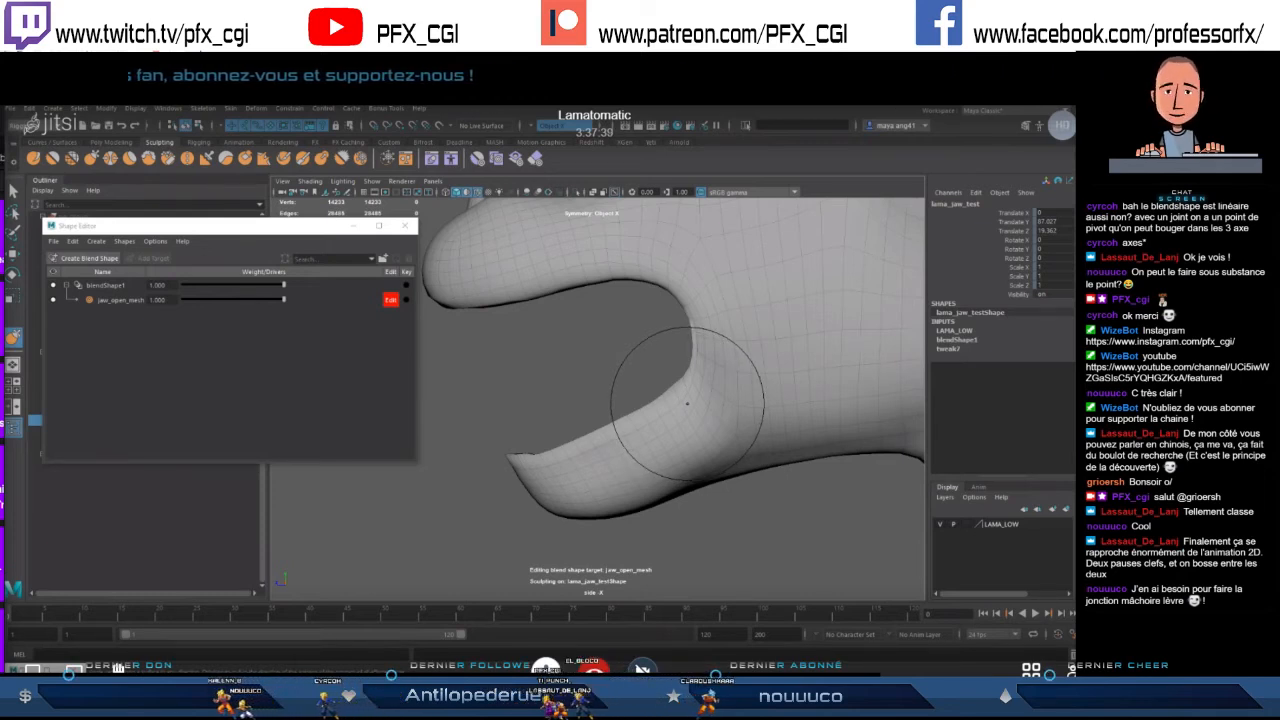
pyautogui.scroll(-2, 725, 345)
pyautogui.keyDown('alt'); pyautogui.moveTo(641, 296); pyautogui.dragTo(635, 345, button='middle'); pyautogui.keyUp('alt')
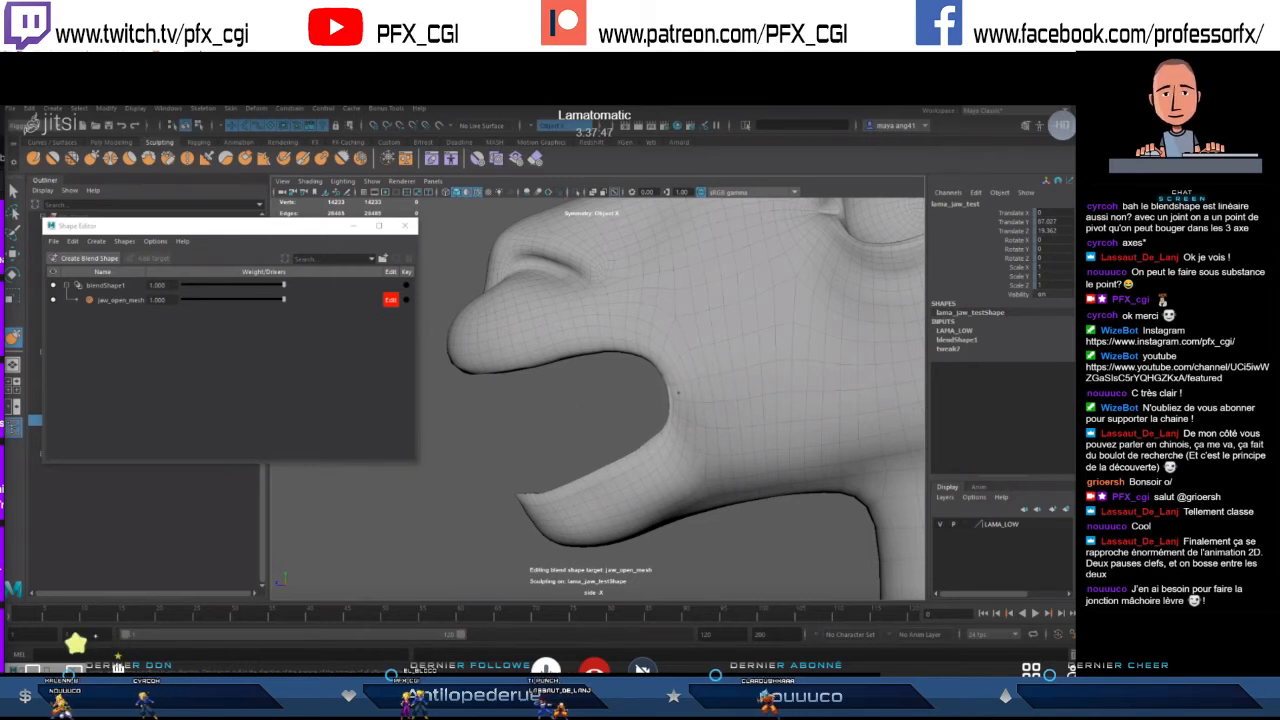
# - Sculpt the underside of the jaw where it meets the throat, working in the side view
pyautogui.moveTo(714, 486)
pyautogui.keyDown('alt'); pyautogui.mouseDown(button='middle')
pyautogui.moveTo(671, 491)
pyautogui.moveTo(635, 450)
pyautogui.mouseUp(button='middle'); pyautogui.keyUp('alt')
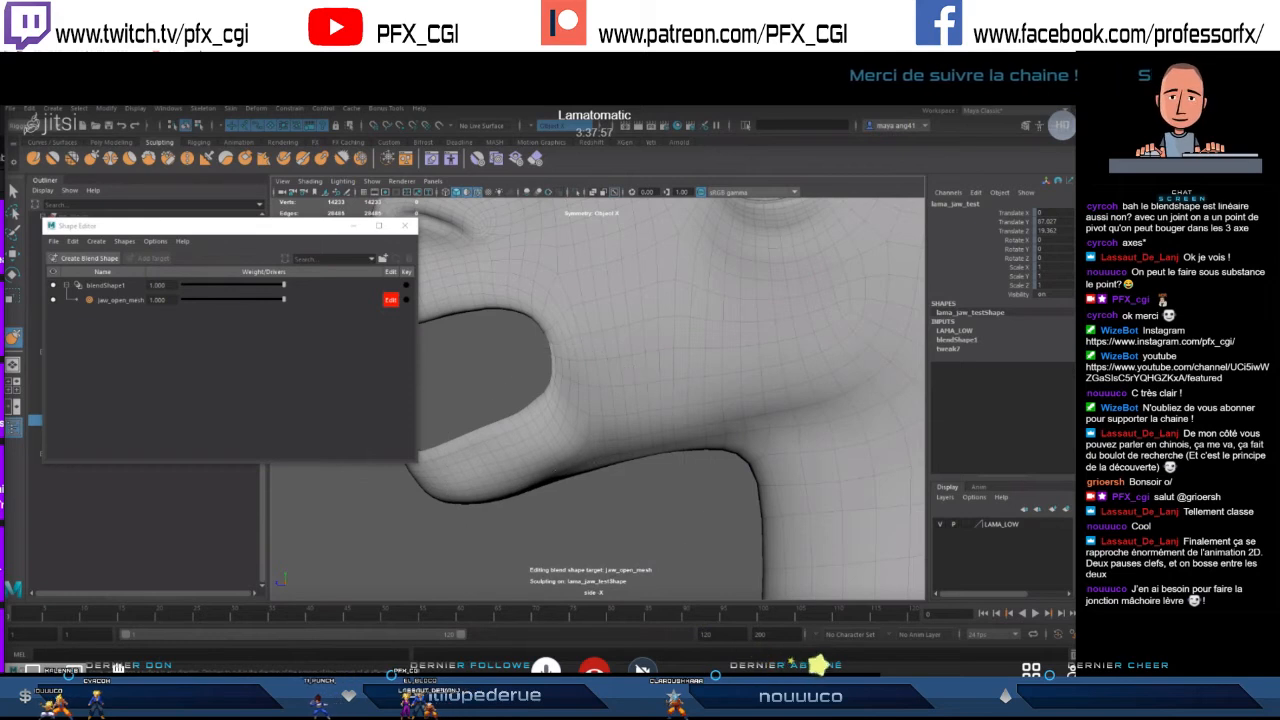
pyautogui.keyDown('alt'); pyautogui.moveTo(747, 459); pyautogui.dragTo(743, 452, button='right'); pyautogui.keyUp('alt')
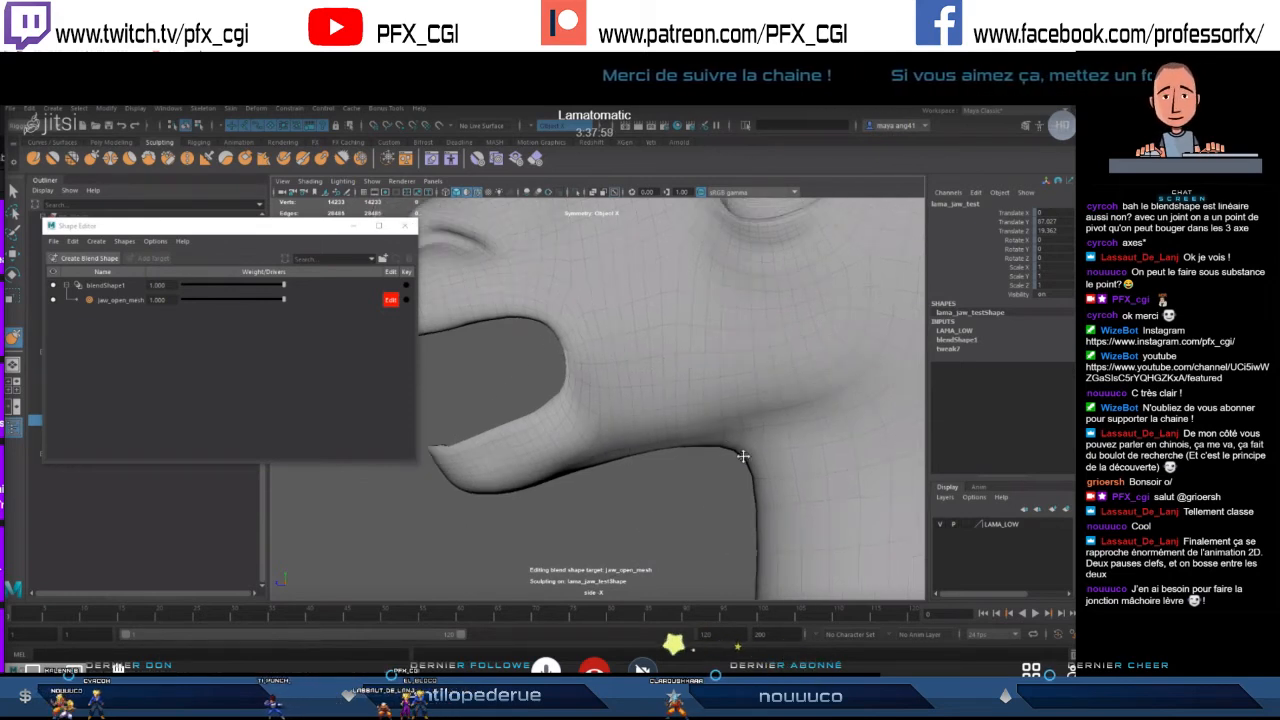
pyautogui.moveTo(748, 446)
pyautogui.mouseDown()
pyautogui.moveTo(742, 455)
pyautogui.moveTo(735, 427)
pyautogui.mouseUp()
pyautogui.keyDown('alt'); pyautogui.moveTo(735, 427); pyautogui.dragTo(733, 442, button='middle'); pyautogui.keyUp('alt')
pyautogui.keyDown('alt'); pyautogui.moveTo(733, 442); pyautogui.dragTo(745, 447, button='right'); pyautogui.keyUp('alt')
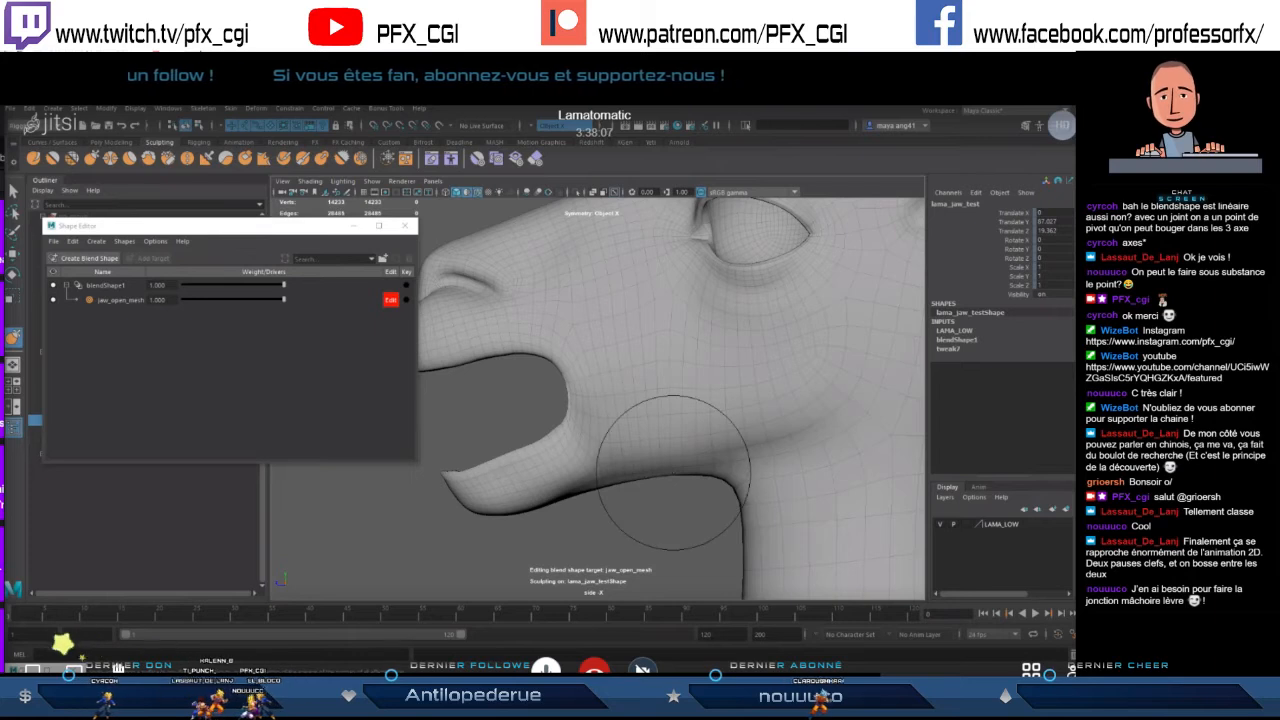
# - Refine the open mouth in the perspective view, stop editing the target and test its weight up to 1
pyautogui.keyDown('alt'); pyautogui.moveTo(752, 451); pyautogui.dragTo(719, 428, button='right'); pyautogui.keyUp('alt')
pyautogui.press('space')
pyautogui.press('space')
pyautogui.moveTo(691, 400)
pyautogui.keyDown('alt'); pyautogui.mouseDown()
pyautogui.moveTo(745, 378)
pyautogui.moveTo(658, 395)
pyautogui.moveTo(682, 425)
pyautogui.moveTo(563, 451)
pyautogui.moveTo(600, 430)
pyautogui.moveTo(543, 443)
pyautogui.moveTo(584, 437)
pyautogui.moveTo(545, 400)
pyautogui.moveTo(720, 380)
pyautogui.moveTo(783, 390)
pyautogui.mouseUp(); pyautogui.keyUp('alt')
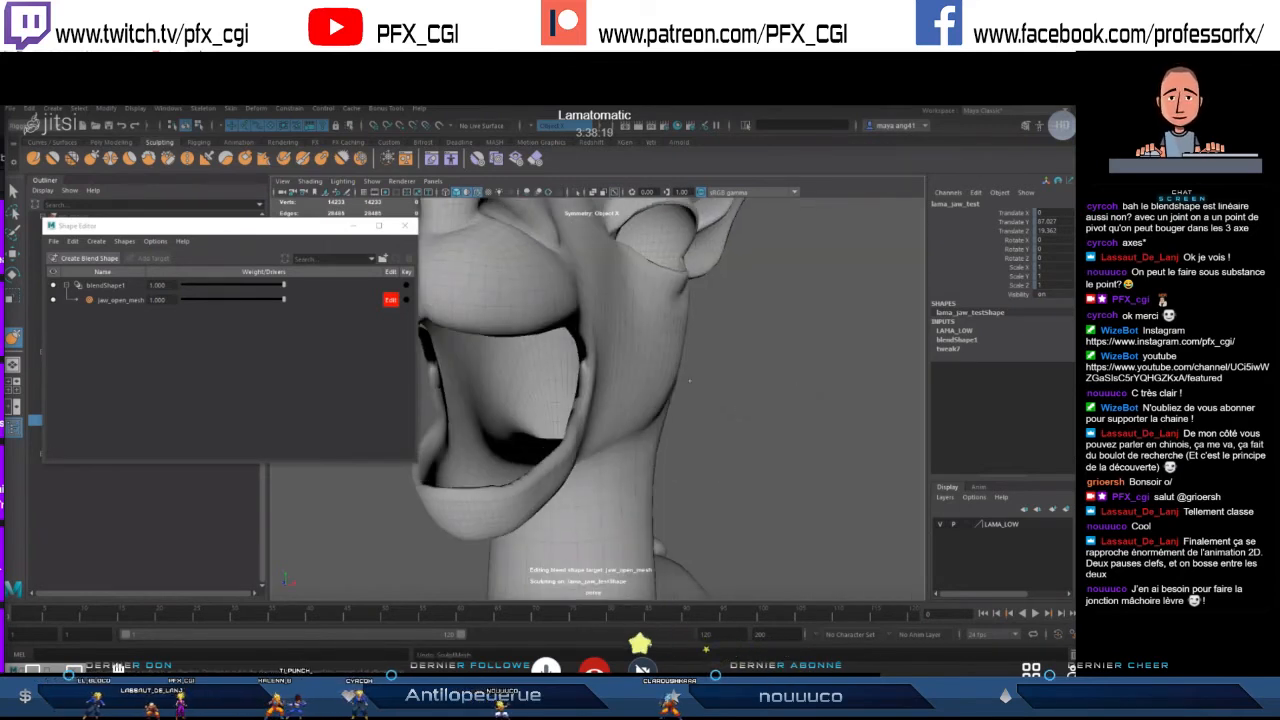
pyautogui.keyDown('alt'); pyautogui.moveTo(689, 380); pyautogui.dragTo(597, 383); pyautogui.keyUp('alt')
pyautogui.keyDown('alt'); pyautogui.moveTo(699, 418); pyautogui.dragTo(630, 430); pyautogui.keyUp('alt')
pyautogui.scroll(-3, 638, 396)
pyautogui.moveTo(276, 302)
pyautogui.mouseDown()
pyautogui.moveTo(186, 301)
pyautogui.moveTo(294, 311)
pyautogui.mouseUp()
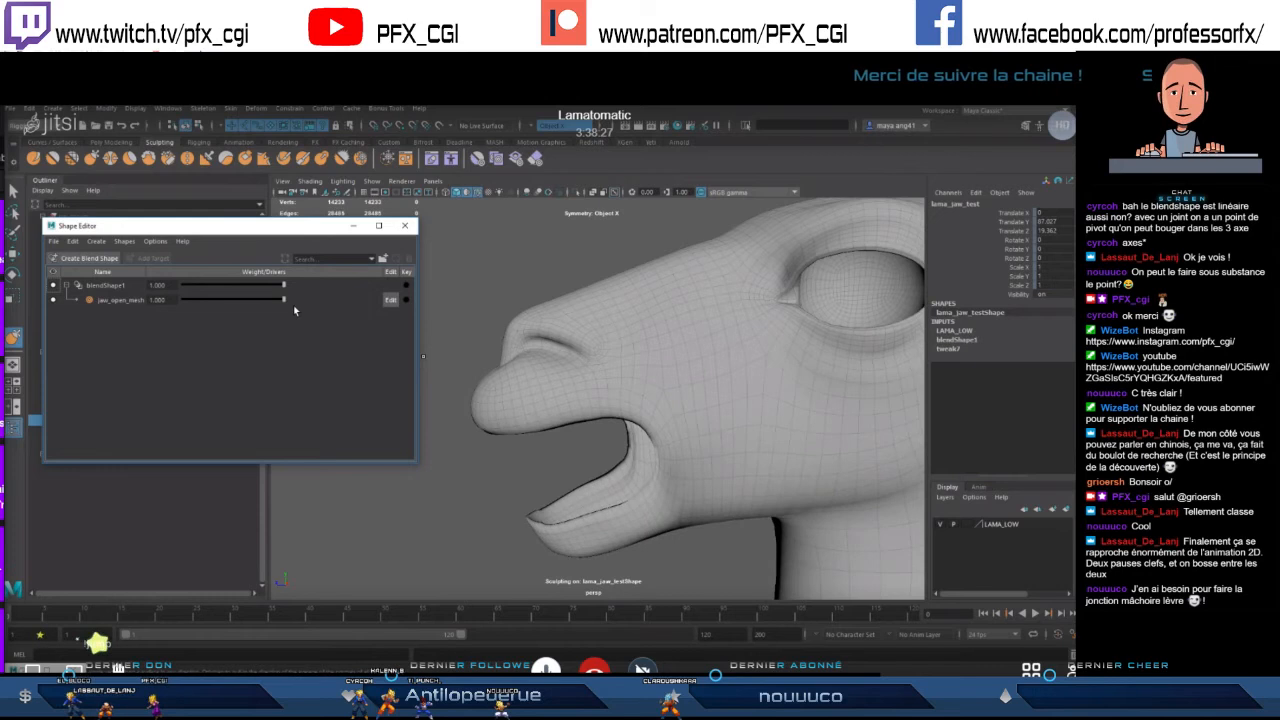
# - Resume editing the jaw_open_mesh target and refine the muzzle around the open mouth
pyautogui.moveTo(573, 383)
pyautogui.keyDown('alt'); pyautogui.mouseDown()
pyautogui.moveTo(585, 378)
pyautogui.moveTo(530, 377)
pyautogui.moveTo(580, 375)
pyautogui.mouseUp(); pyautogui.keyUp('alt')
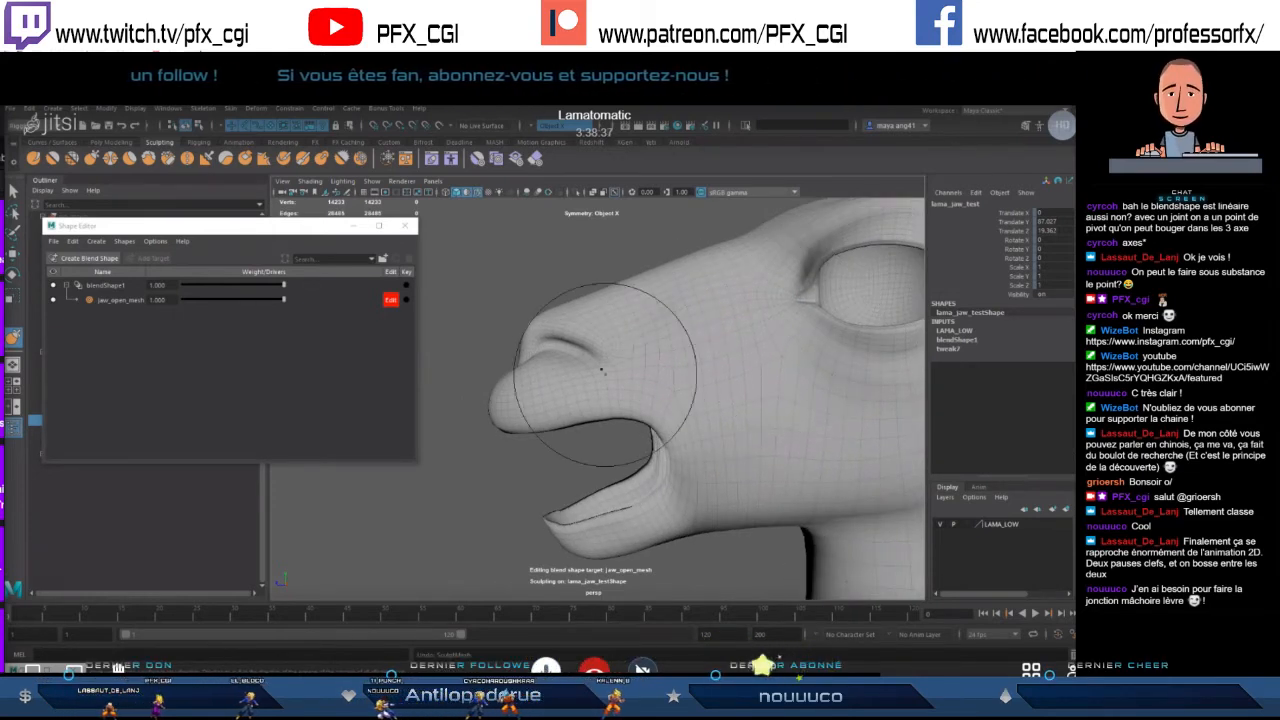
pyautogui.keyDown('alt'); pyautogui.moveTo(790, 338); pyautogui.dragTo(574, 360); pyautogui.keyUp('alt')
pyautogui.moveTo(675, 391)
pyautogui.keyDown('alt'); pyautogui.mouseDown()
pyautogui.moveTo(683, 383)
pyautogui.moveTo(630, 366)
pyautogui.mouseUp(); pyautogui.keyUp('alt')
pyautogui.click(406, 300)
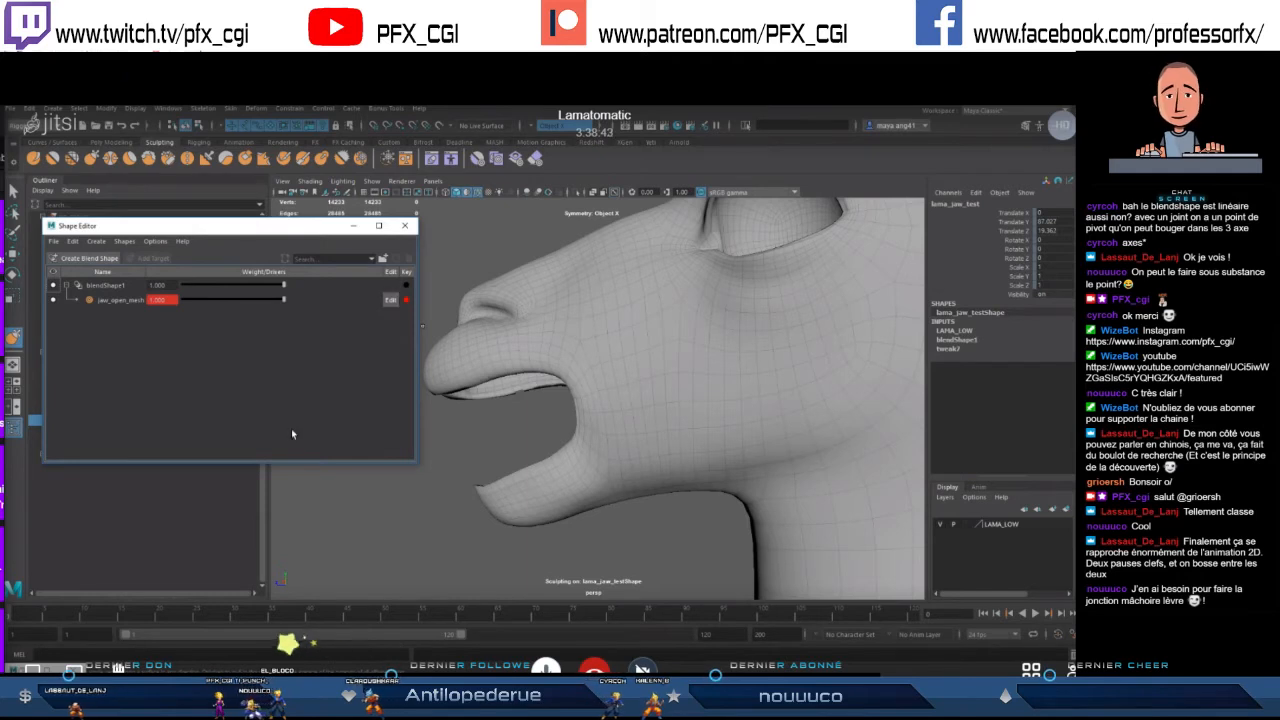
pyautogui.rightClick(168, 300)
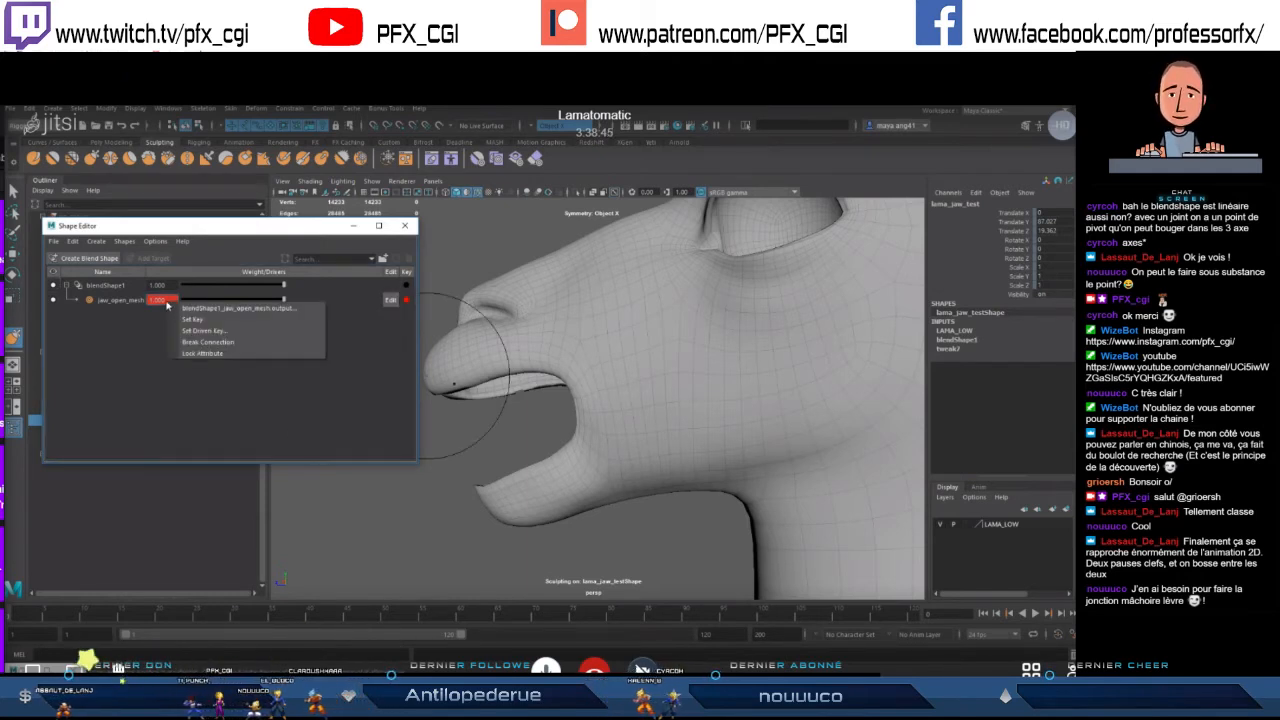
pyautogui.click(219, 343)
# - Set the jaw_open_mesh weight to 0 and return to the selection tool
pyautogui.moveTo(283, 301); pyautogui.dragTo(180, 302)
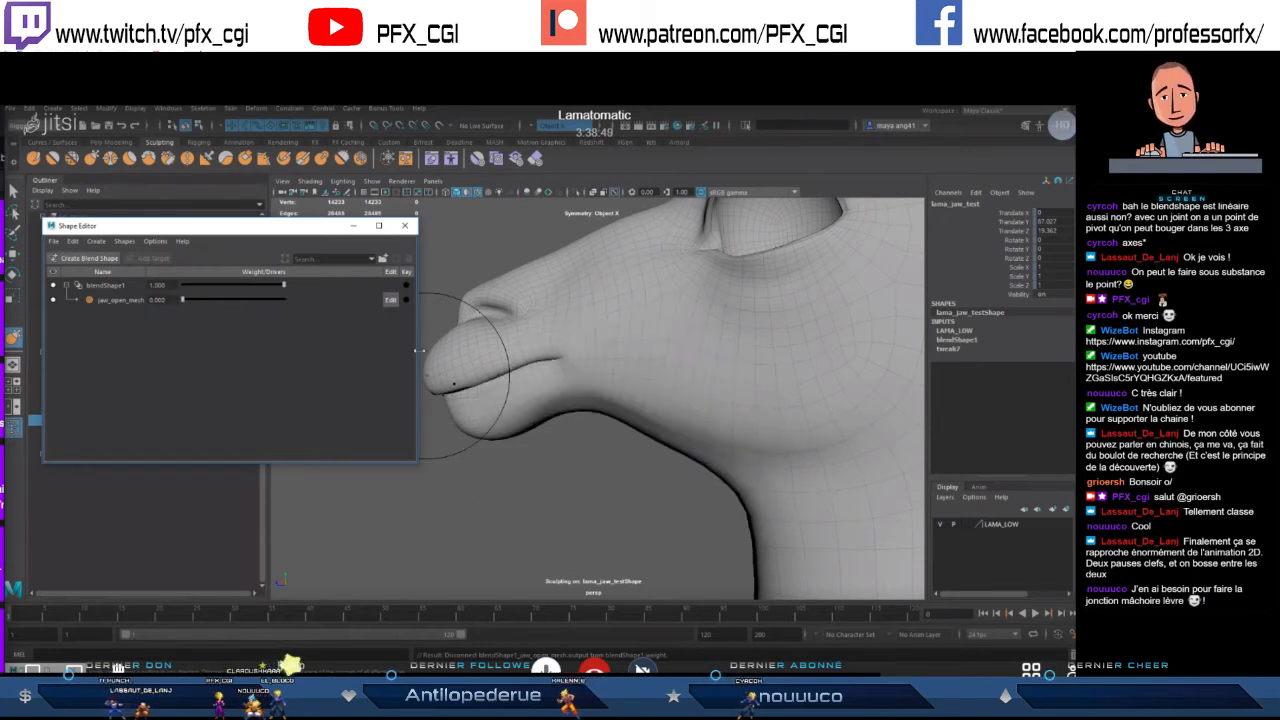
pyautogui.keyDown('alt'); pyautogui.moveTo(426, 341); pyautogui.dragTo(280, 299, button='right'); pyautogui.keyUp('alt')
pyautogui.click(19, 196)
pyautogui.scroll(2, 468, 323)
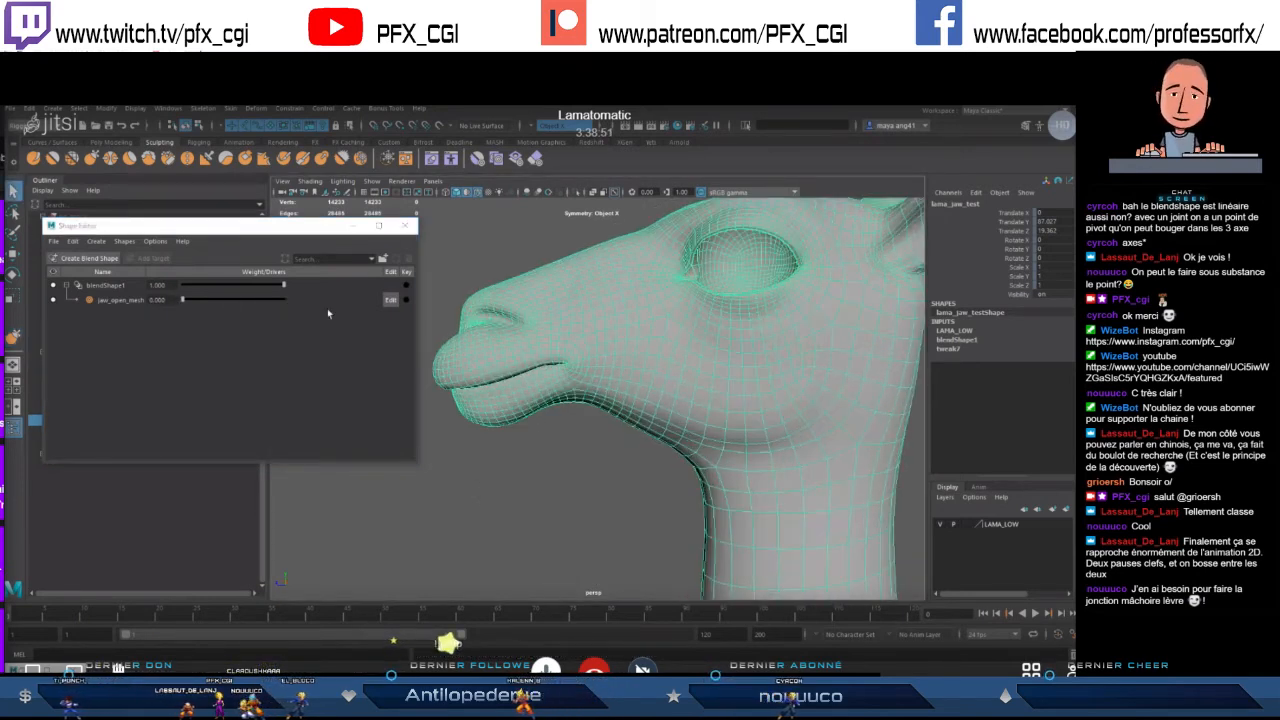
# - Turn on editing for the jaw_open_mesh target and raise its weight to 1
pyautogui.keyDown('alt'); pyautogui.moveTo(450, 355); pyautogui.dragTo(548, 349); pyautogui.keyUp('alt')
pyautogui.scroll(2, 548, 349)
pyautogui.click(391, 300)
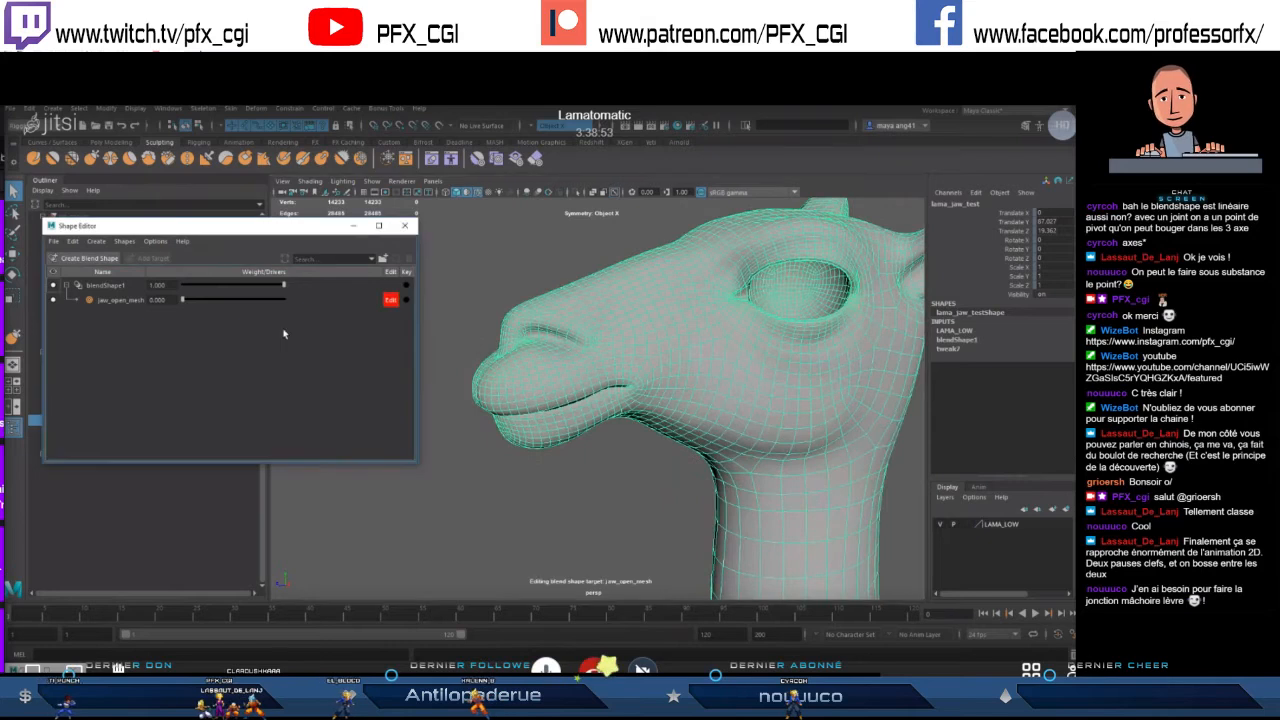
pyautogui.moveTo(185, 308); pyautogui.dragTo(306, 309)
pyautogui.keyDown('alt'); pyautogui.moveTo(553, 351); pyautogui.dragTo(642, 381); pyautogui.keyUp('alt')
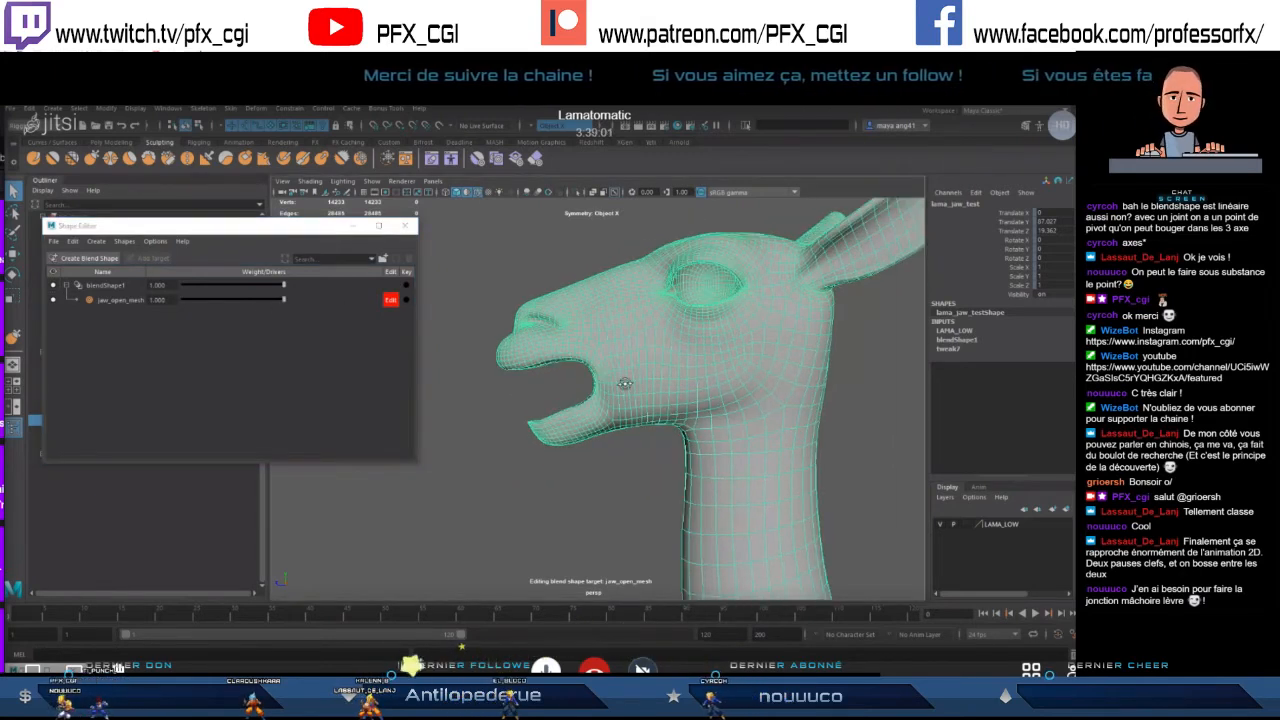
# - Test the jaw_open_mesh weight while examining the open mouth from the front and the side
pyautogui.moveTo(283, 300); pyautogui.dragTo(570, 300)
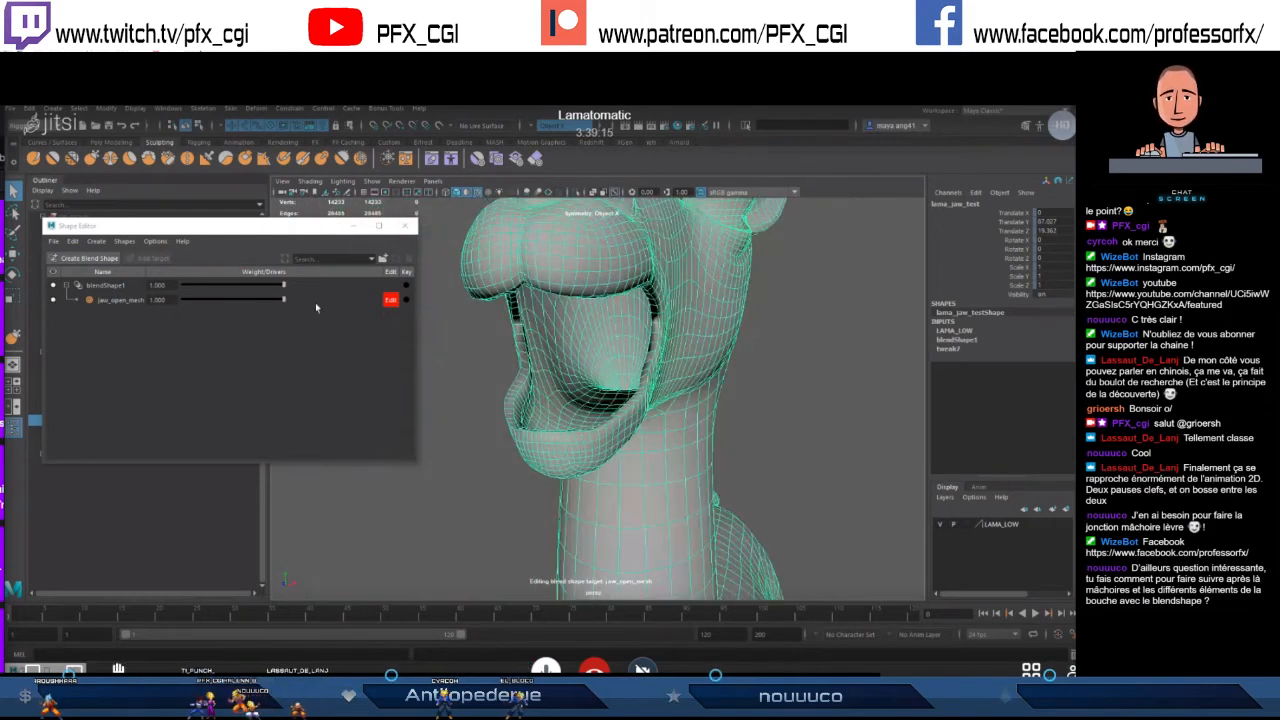
pyautogui.moveTo(283, 302); pyautogui.dragTo(334, 310)
pyautogui.keyDown('alt'); pyautogui.moveTo(580, 360); pyautogui.dragTo(580, 388); pyautogui.keyUp('alt')
pyautogui.moveTo(283, 302); pyautogui.dragTo(307, 312)
pyautogui.keyDown('alt'); pyautogui.moveTo(553, 337); pyautogui.dragTo(612, 331); pyautogui.keyUp('alt')
# - Refine the inner corner of the open mouth on the jaw_open_mesh target with the Grab tool
pyautogui.click(99, 161)
pyautogui.moveTo(535, 345)
pyautogui.keyDown('alt'); pyautogui.mouseDown()
pyautogui.moveTo(590, 338)
pyautogui.moveTo(609, 320)
pyautogui.mouseUp(); pyautogui.keyUp('alt')
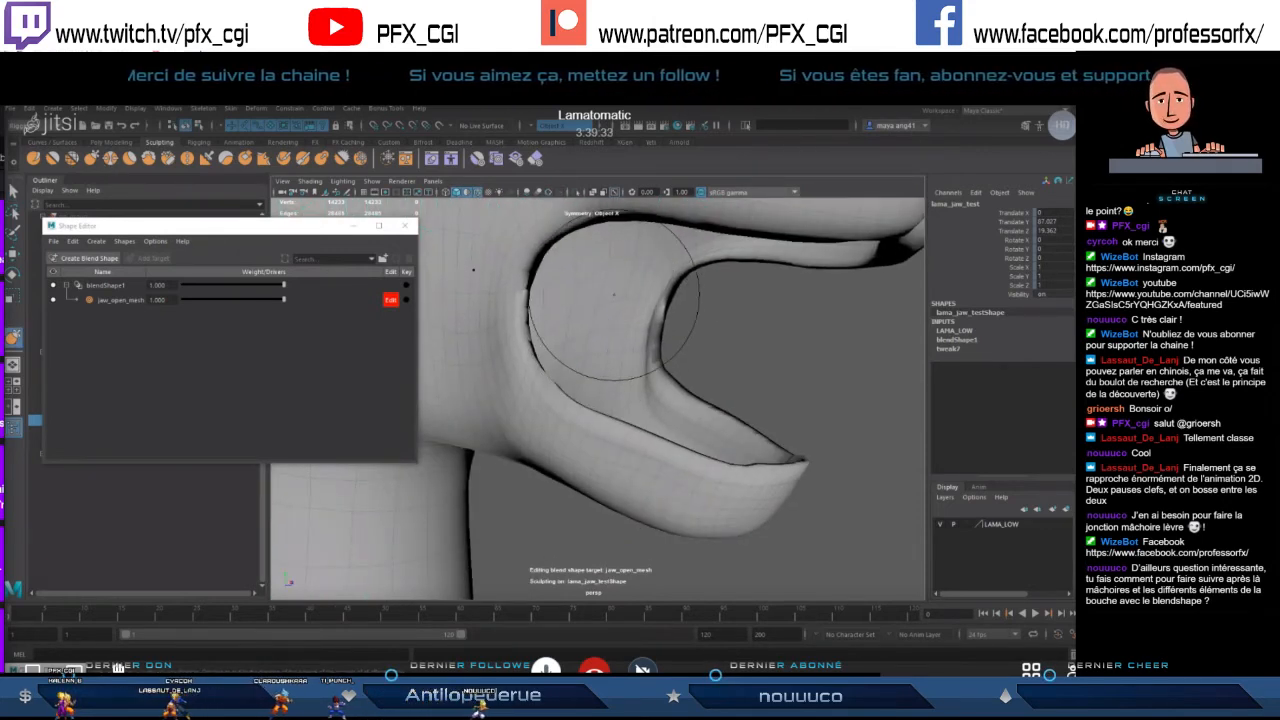
pyautogui.keyDown('alt'); pyautogui.moveTo(609, 320); pyautogui.dragTo(626, 261); pyautogui.keyUp('alt')
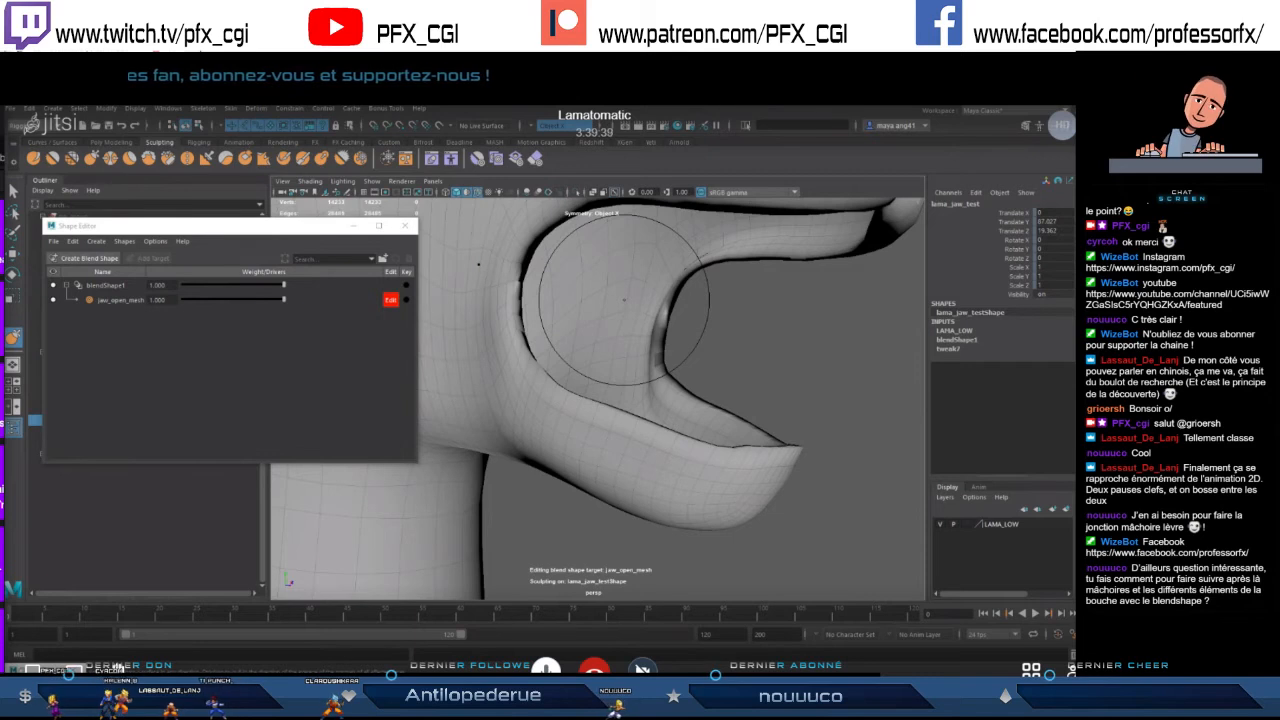
pyautogui.keyDown('alt'); pyautogui.moveTo(631, 302); pyautogui.dragTo(587, 303); pyautogui.keyUp('alt')
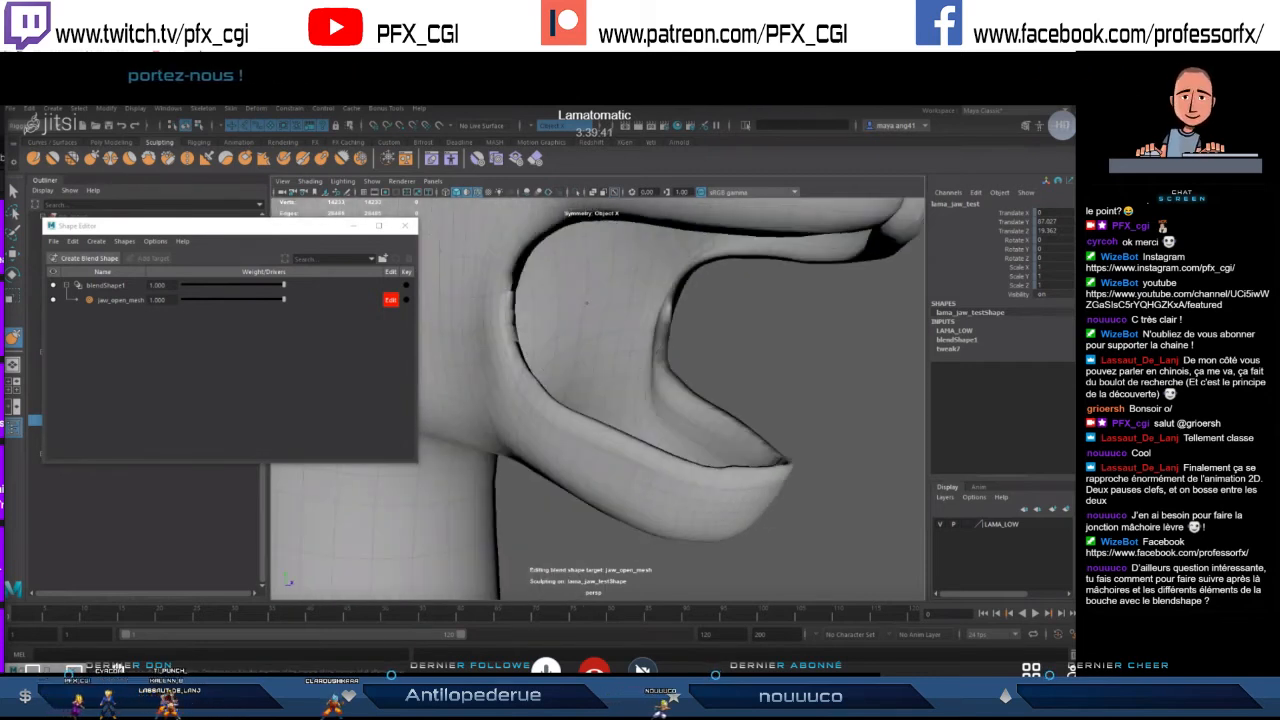
pyautogui.moveTo(631, 272)
pyautogui.keyDown('alt'); pyautogui.mouseDown()
pyautogui.moveTo(632, 240)
pyautogui.moveTo(609, 285)
pyautogui.mouseUp(); pyautogui.keyUp('alt')
pyautogui.moveTo(586, 240)
pyautogui.keyDown('alt'); pyautogui.mouseDown()
pyautogui.moveTo(573, 322)
pyautogui.moveTo(597, 325)
pyautogui.mouseUp(); pyautogui.keyUp('alt')
pyautogui.keyDown('alt'); pyautogui.moveTo(600, 377); pyautogui.dragTo(571, 347); pyautogui.keyUp('alt')
pyautogui.moveTo(651, 355)
pyautogui.keyDown('alt'); pyautogui.mouseDown()
pyautogui.moveTo(623, 357)
pyautogui.moveTo(628, 380)
pyautogui.moveTo(700, 381)
pyautogui.moveTo(593, 368)
pyautogui.moveTo(700, 367)
pyautogui.mouseUp(); pyautogui.keyUp('alt')
pyautogui.scroll(-5, 624, 358)
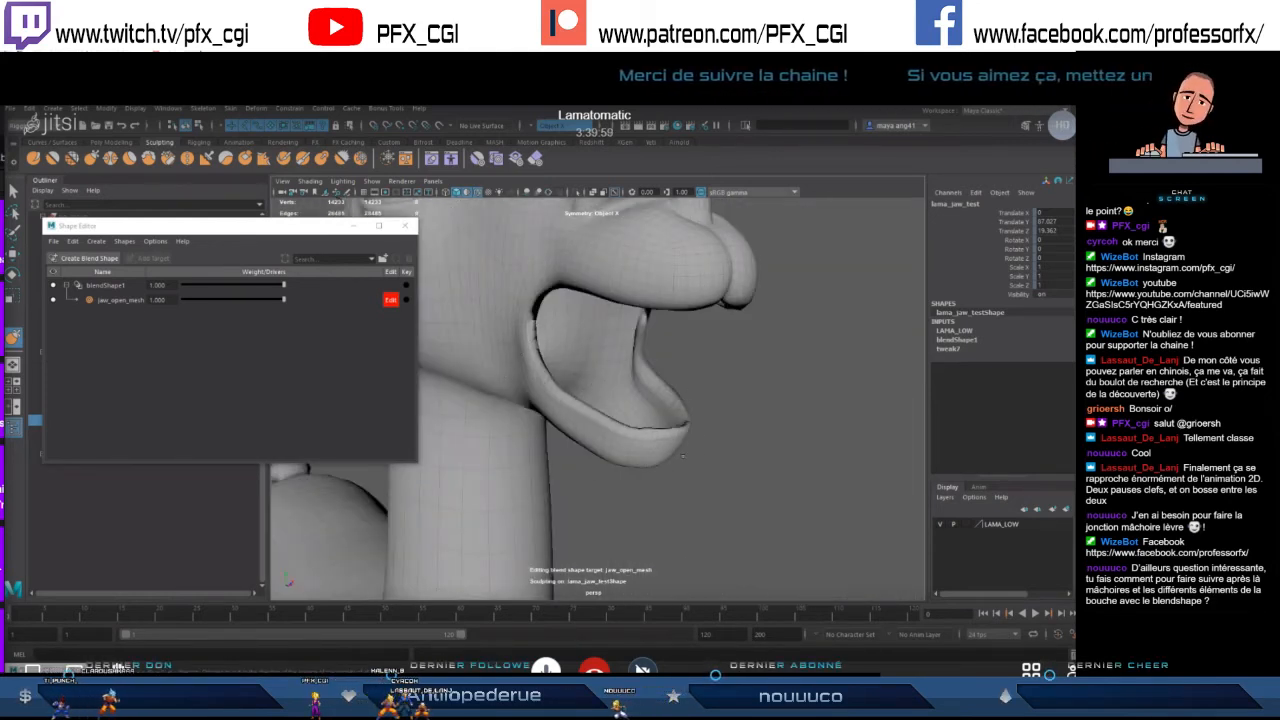
# - Check the sculpted mouth corner up close, then the whole mouth from the front and the cheek from the side
pyautogui.moveTo(580, 444)
pyautogui.keyDown('alt'); pyautogui.mouseDown()
pyautogui.moveTo(599, 373)
pyautogui.moveTo(616, 384)
pyautogui.mouseUp(); pyautogui.keyUp('alt')
pyautogui.scroll(6, 599, 373)
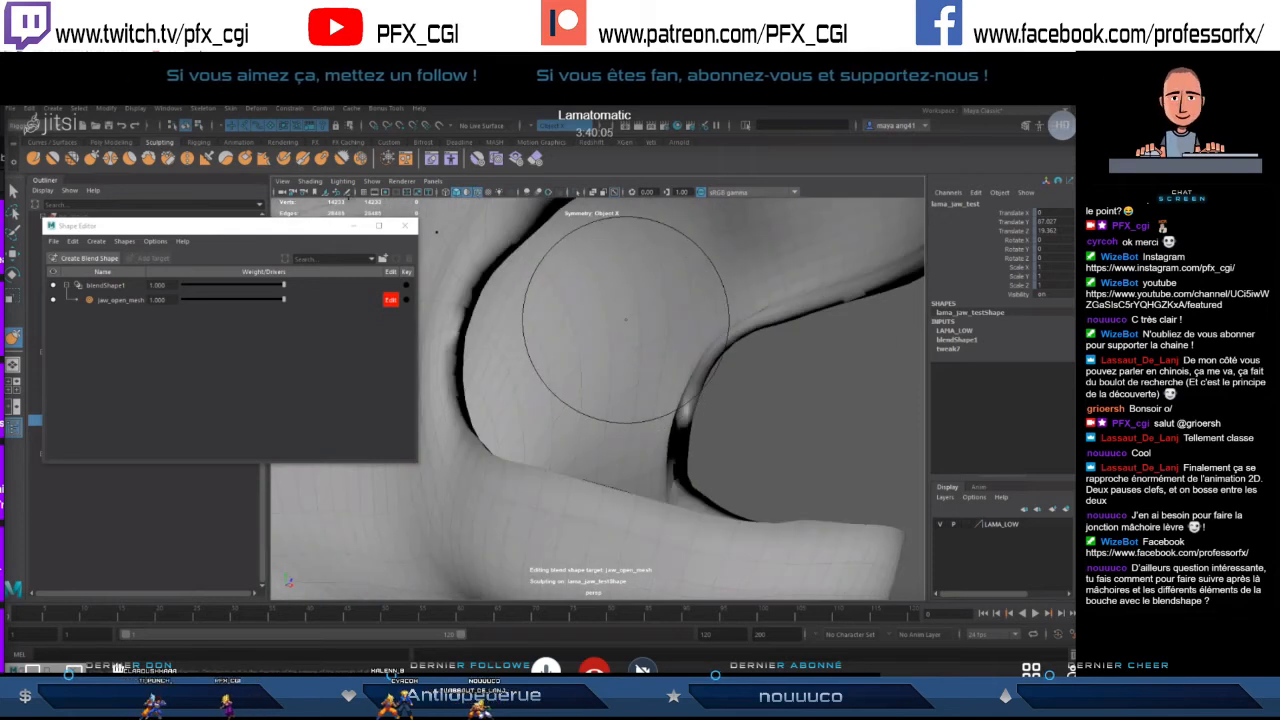
pyautogui.moveTo(654, 283)
pyautogui.keyDown('alt'); pyautogui.mouseDown()
pyautogui.moveTo(566, 338)
pyautogui.moveTo(580, 349)
pyautogui.moveTo(591, 323)
pyautogui.moveTo(612, 342)
pyautogui.moveTo(602, 380)
pyautogui.moveTo(615, 349)
pyautogui.mouseUp(); pyautogui.keyUp('alt')
pyautogui.moveTo(575, 435)
pyautogui.keyDown('alt'); pyautogui.mouseDown()
pyautogui.moveTo(624, 480)
pyautogui.moveTo(679, 494)
pyautogui.mouseUp(); pyautogui.keyUp('alt')
pyautogui.keyDown('alt'); pyautogui.moveTo(684, 494); pyautogui.dragTo(635, 490, button='right'); pyautogui.keyUp('alt')
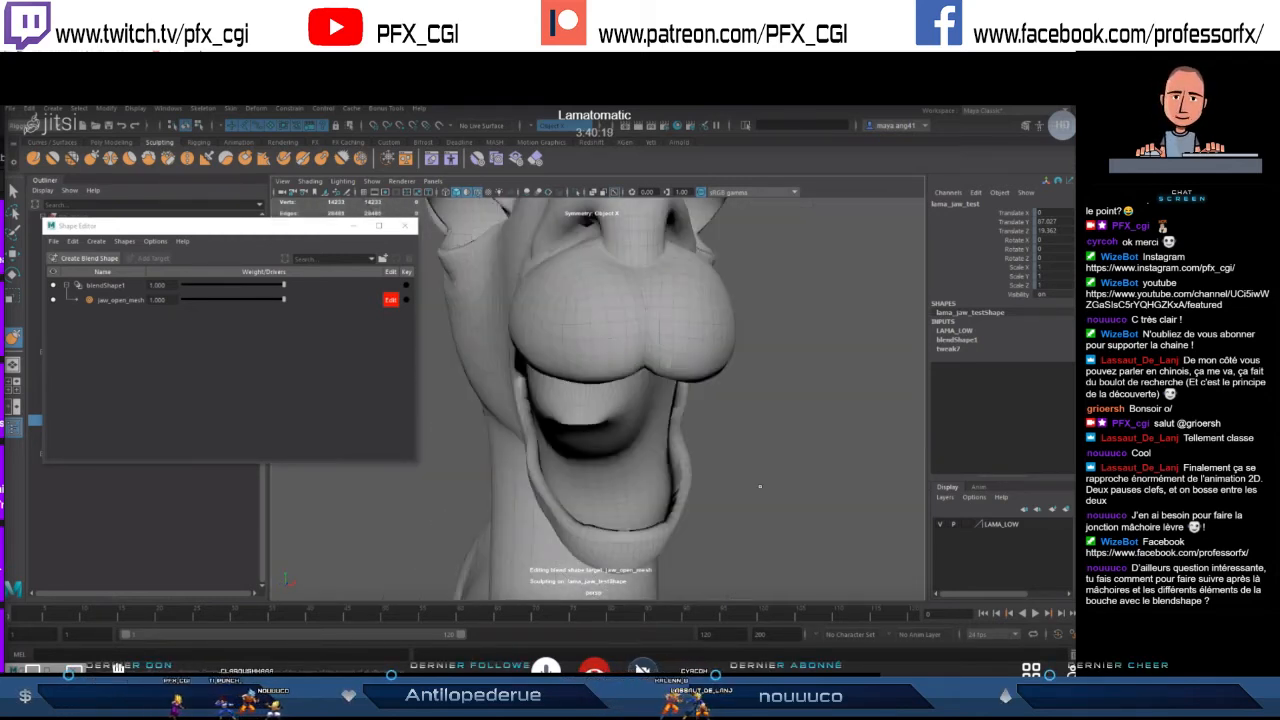
pyautogui.keyDown('alt'); pyautogui.moveTo(635, 490); pyautogui.dragTo(585, 486); pyautogui.keyUp('alt')
pyautogui.keyDown('alt'); pyautogui.moveTo(585, 486); pyautogui.dragTo(670, 480, button='right'); pyautogui.keyUp('alt')
pyautogui.keyDown('alt'); pyautogui.moveTo(659, 453); pyautogui.dragTo(700, 458); pyautogui.keyUp('alt')
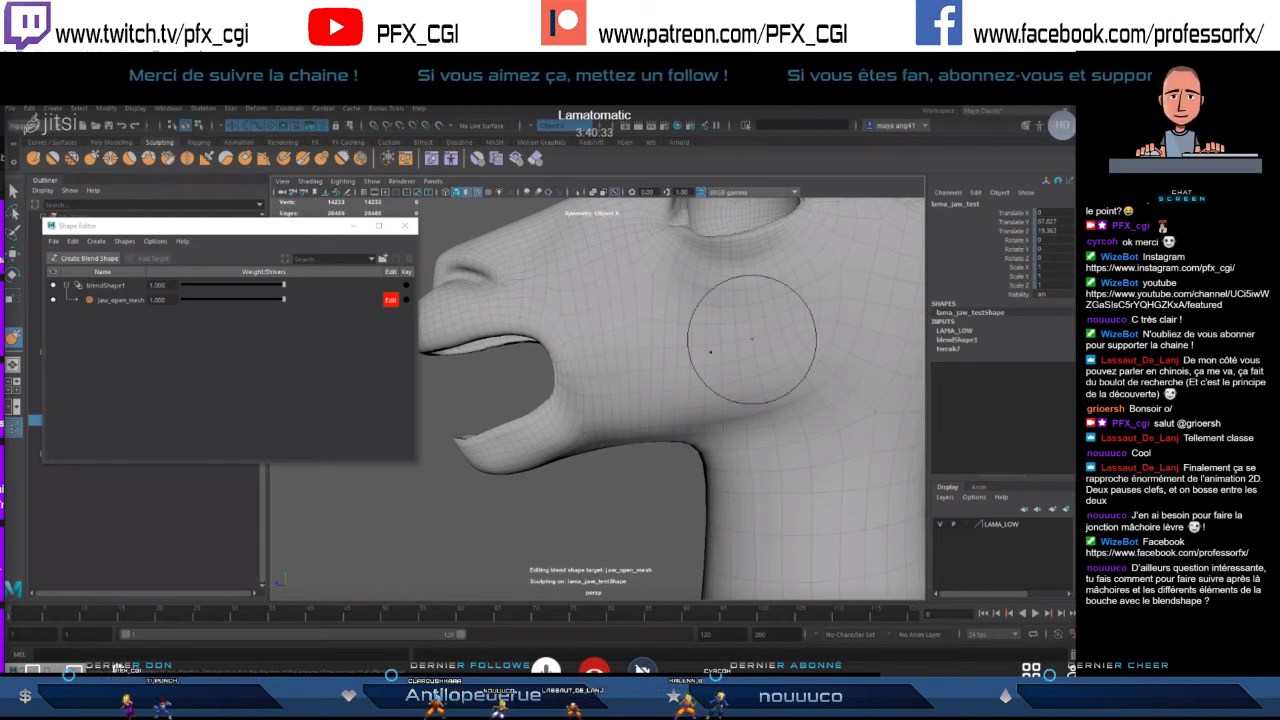
pyautogui.scroll(-3, 690, 345)
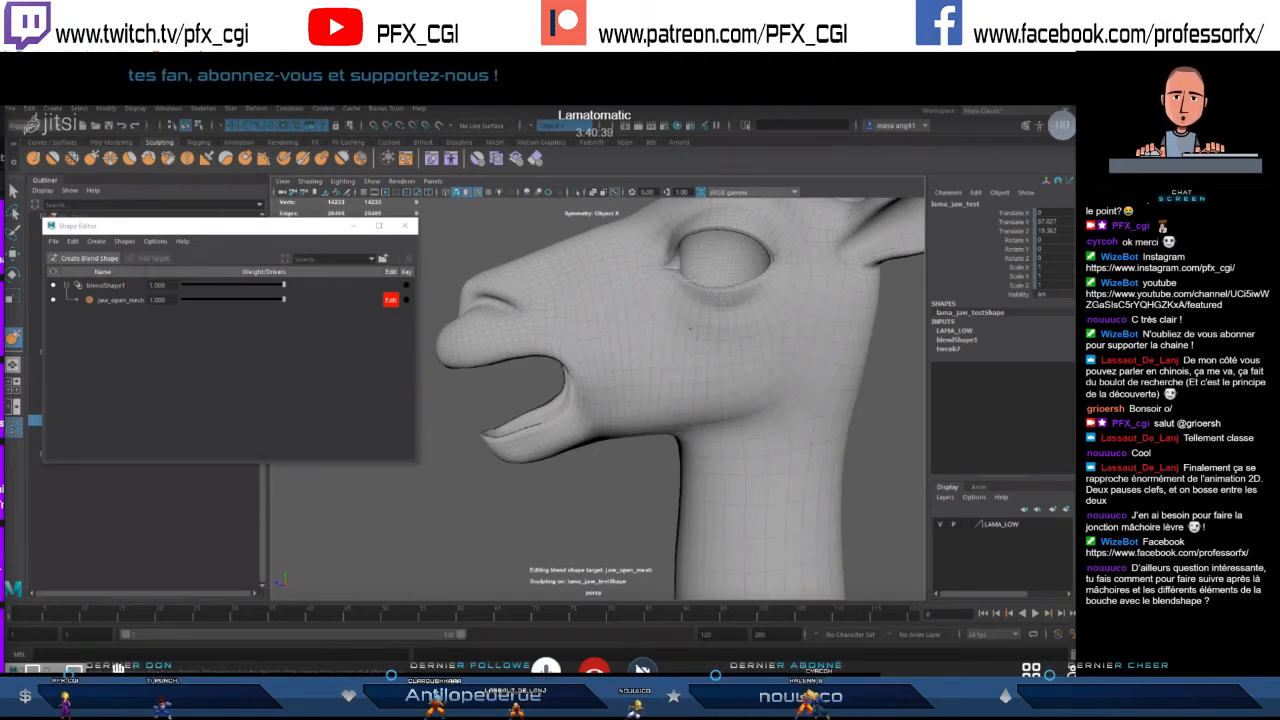
# - Stop editing the jaw_open_mesh target, close the Shape Editor and return to the selection tool
pyautogui.click(394, 298)
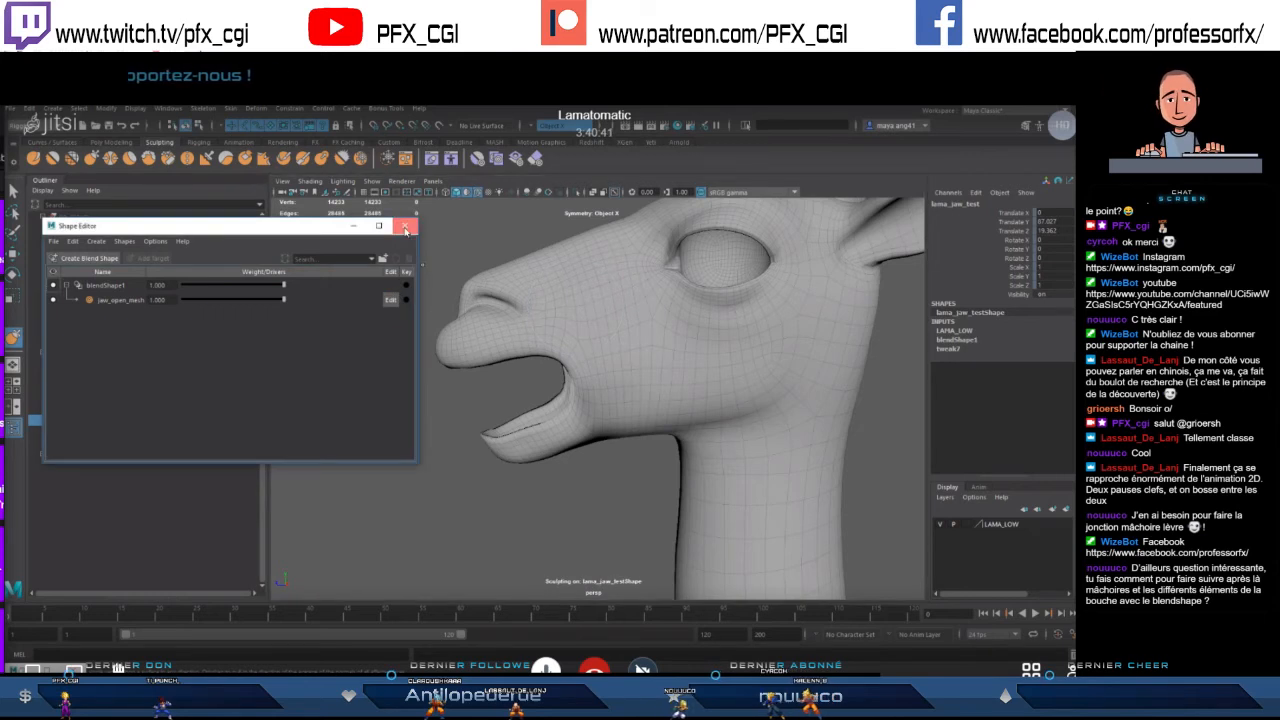
pyautogui.click(405, 228)
pyautogui.click(14, 191)
pyautogui.scroll(-4, 533, 345)
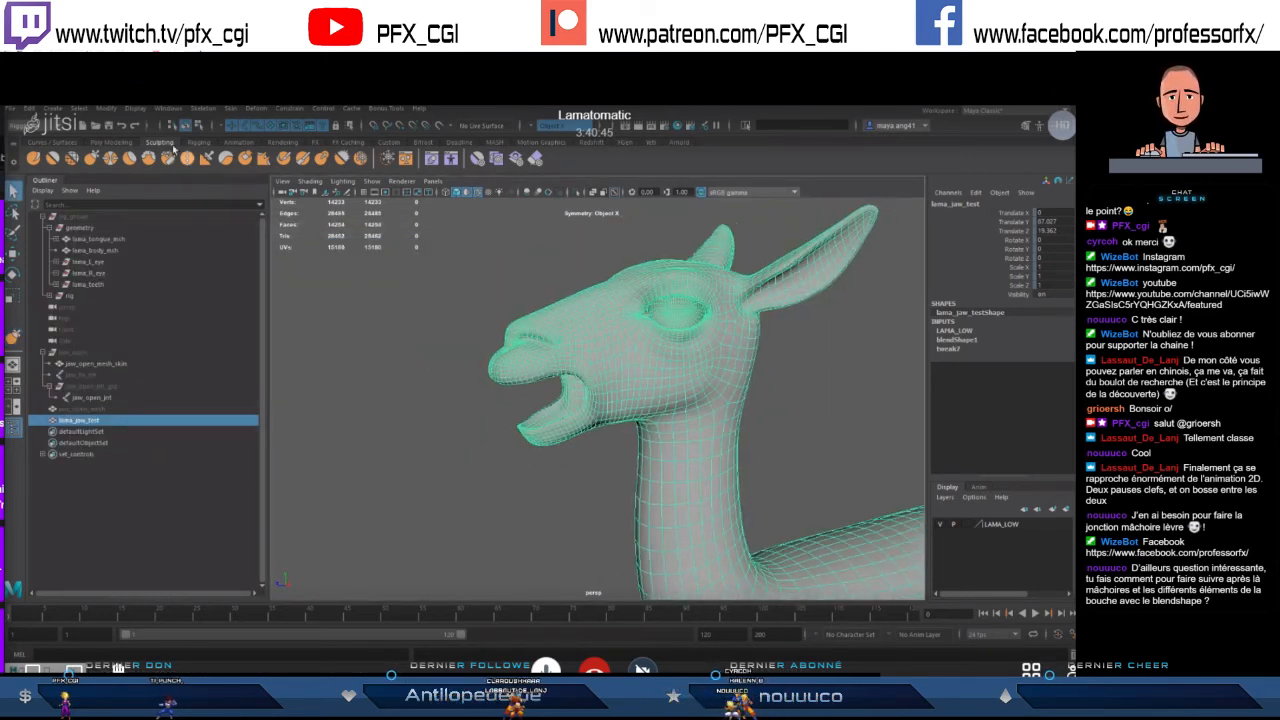
# - Open the Node Editor to examine the nodes of the lama_jaw_test mesh, then close it
pyautogui.click(392, 143)
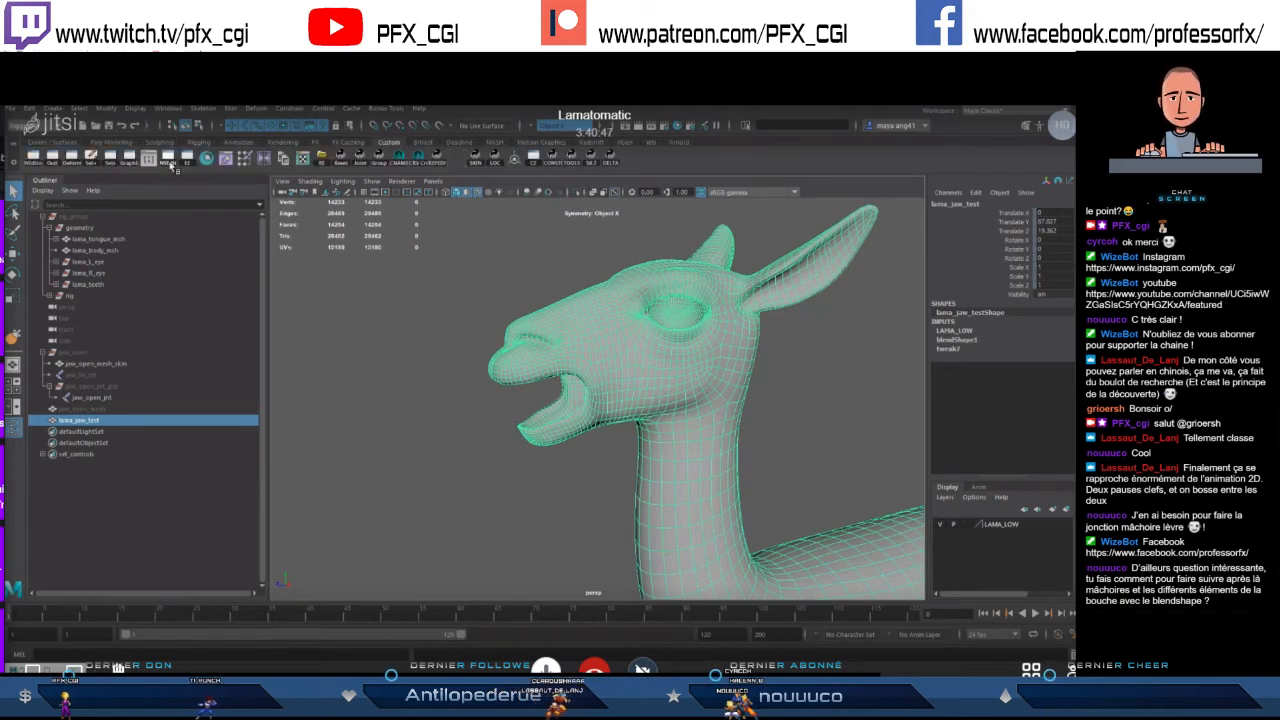
pyautogui.click(32, 165)
pyautogui.moveTo(475, 286); pyautogui.dragTo(332, 258)
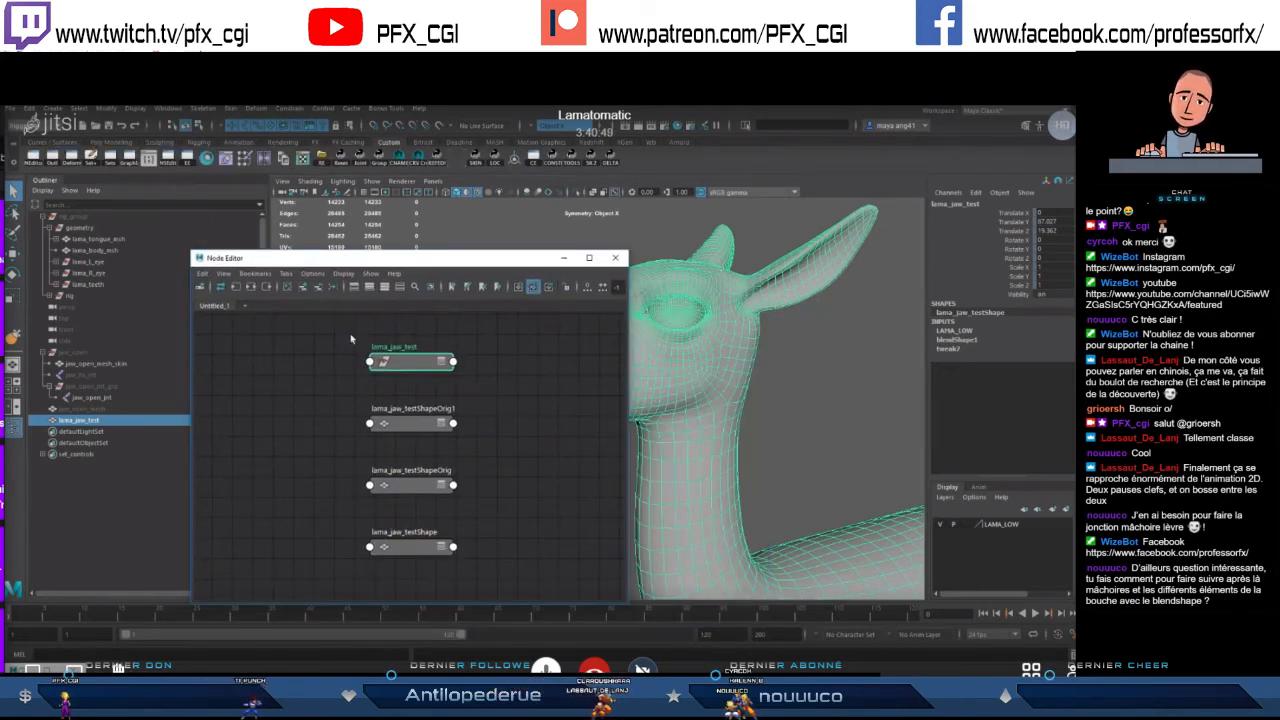
pyautogui.click(353, 340)
pyautogui.moveTo(411, 263); pyautogui.dragTo(285, 234)
pyautogui.scroll(-2, 623, 384)
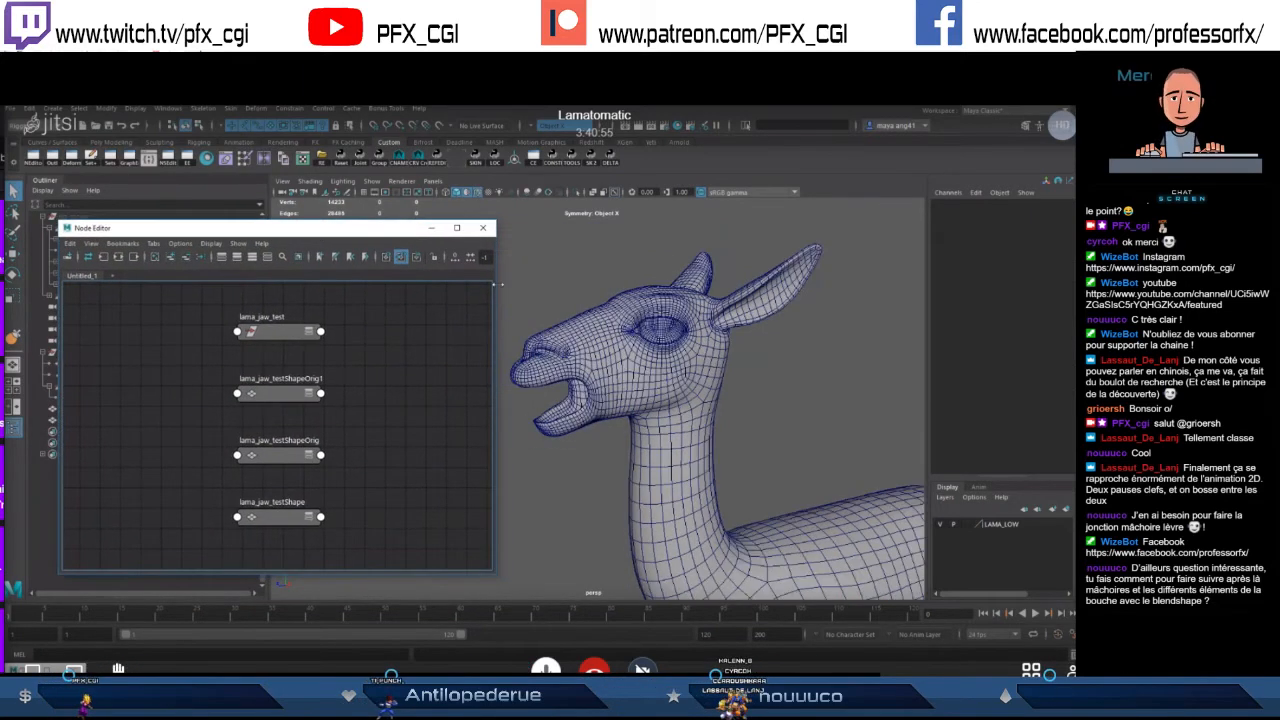
pyautogui.keyDown('alt'); pyautogui.moveTo(640, 366); pyautogui.dragTo(645, 375); pyautogui.keyUp('alt')
pyautogui.scroll(2, 645, 375)
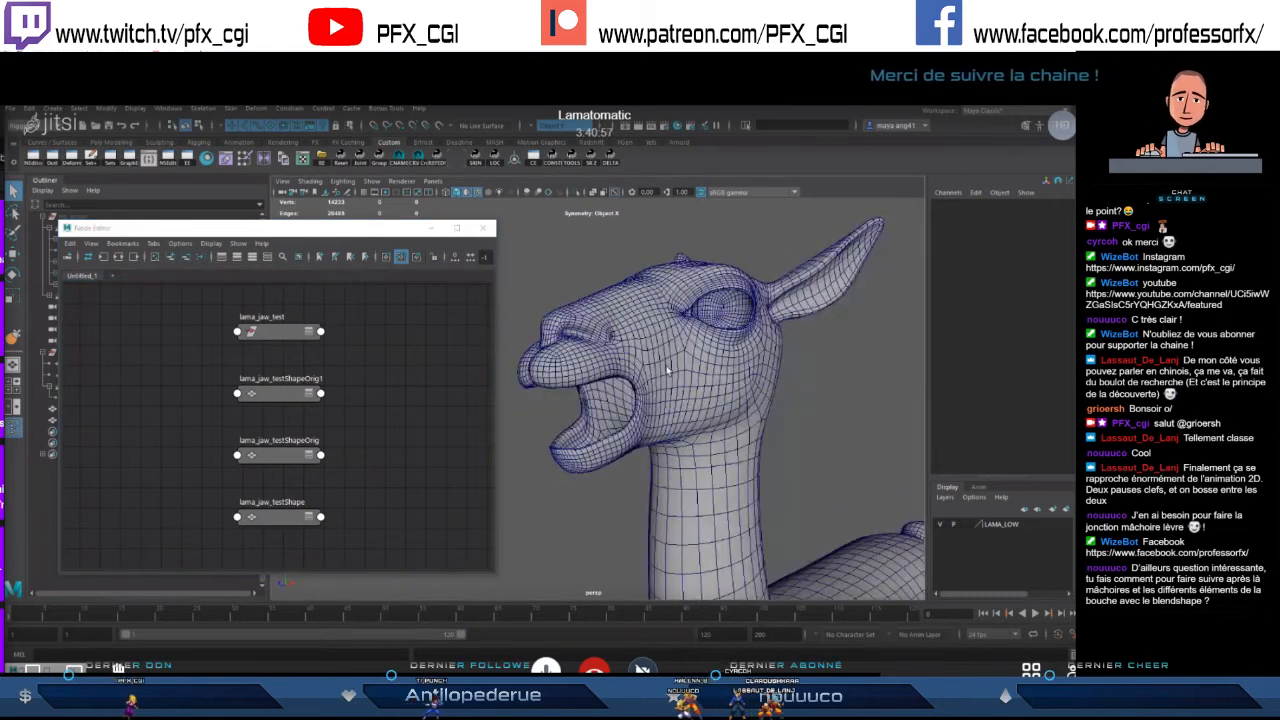
pyautogui.click(664, 370)
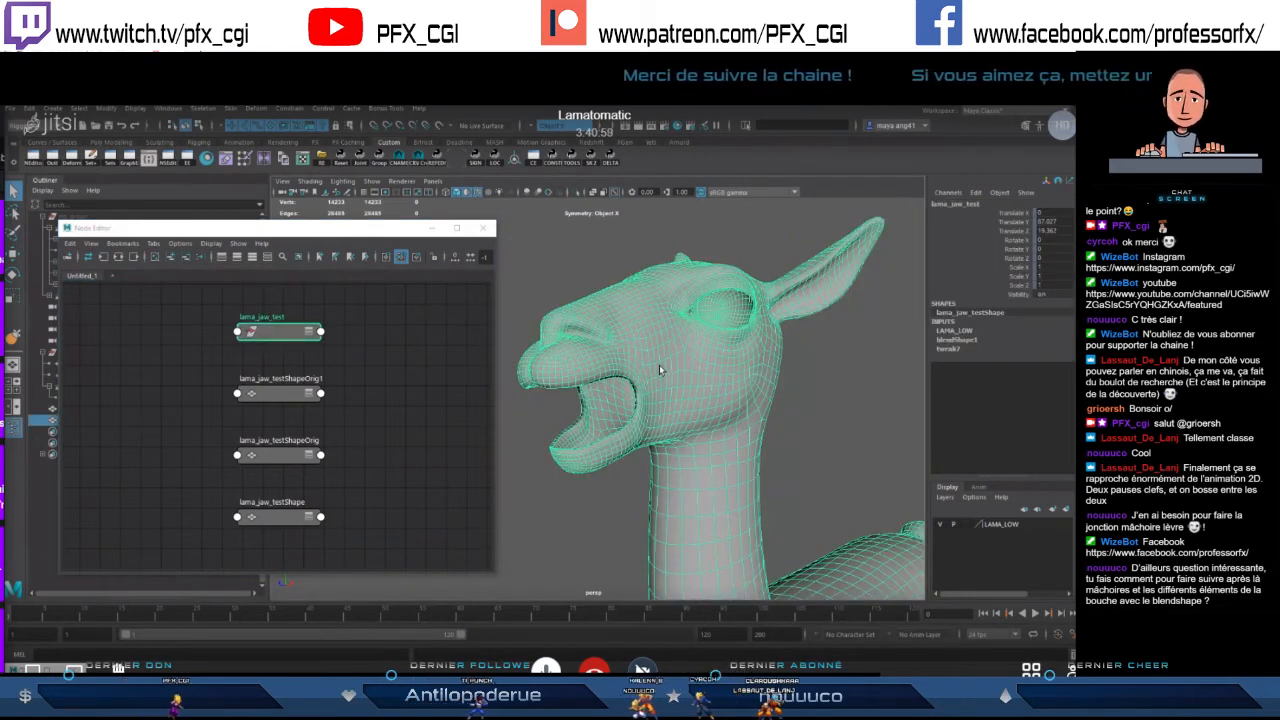
pyautogui.moveTo(342, 229); pyautogui.dragTo(310, 227)
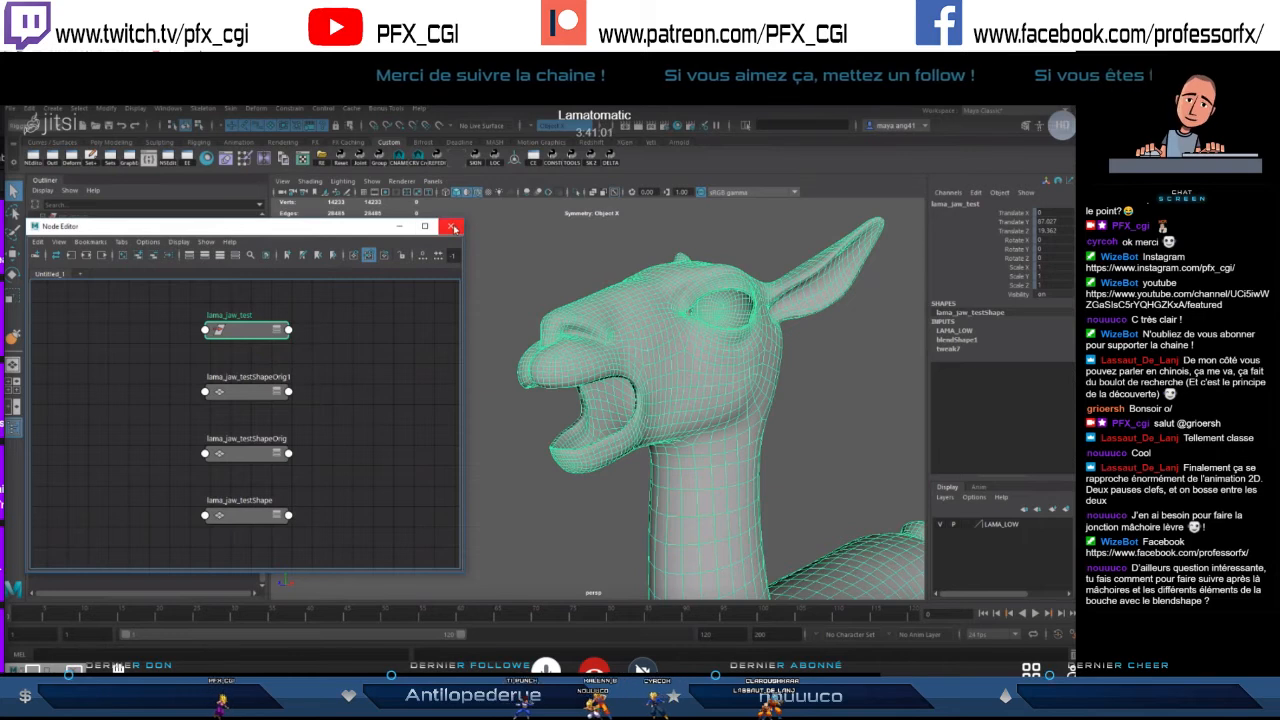
pyautogui.click(450, 226)
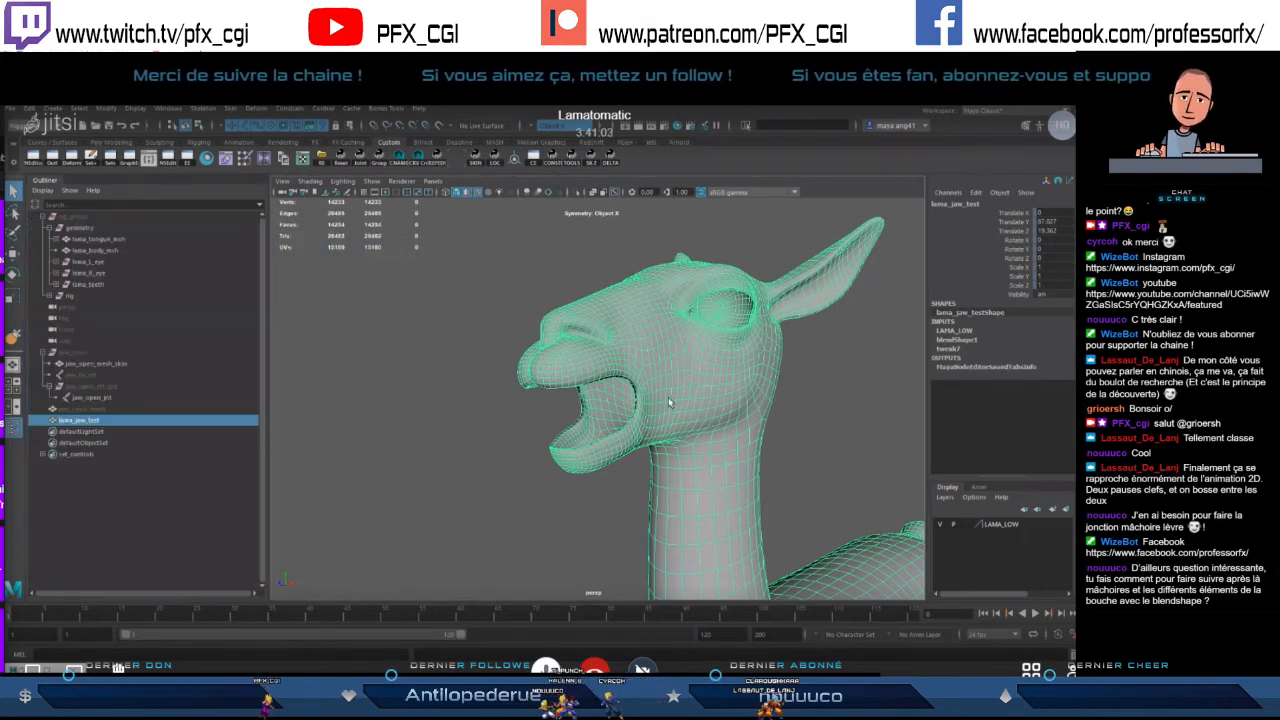
# - Reopen the Shape Editor with the jaw_open_mesh target in edit mode and test its weight
pyautogui.scroll(5, 668, 397)
pyautogui.scroll(-2, 653, 406)
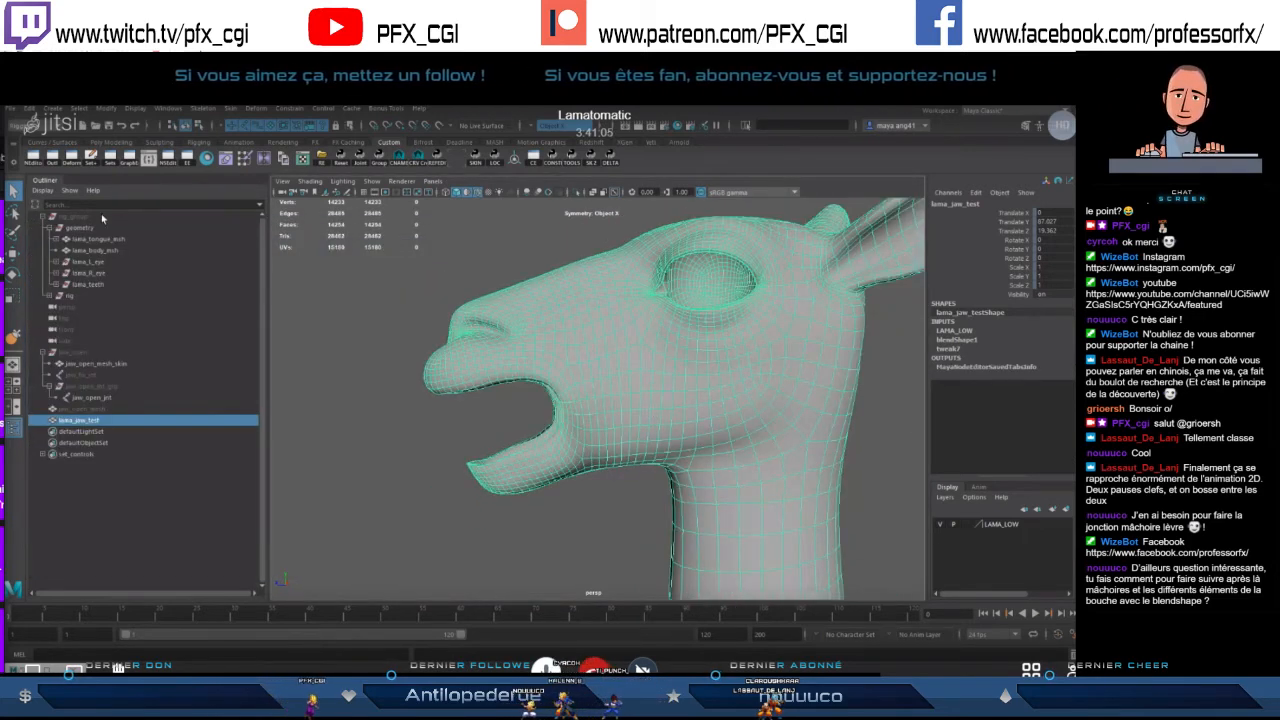
pyautogui.click(163, 143)
pyautogui.click(430, 160)
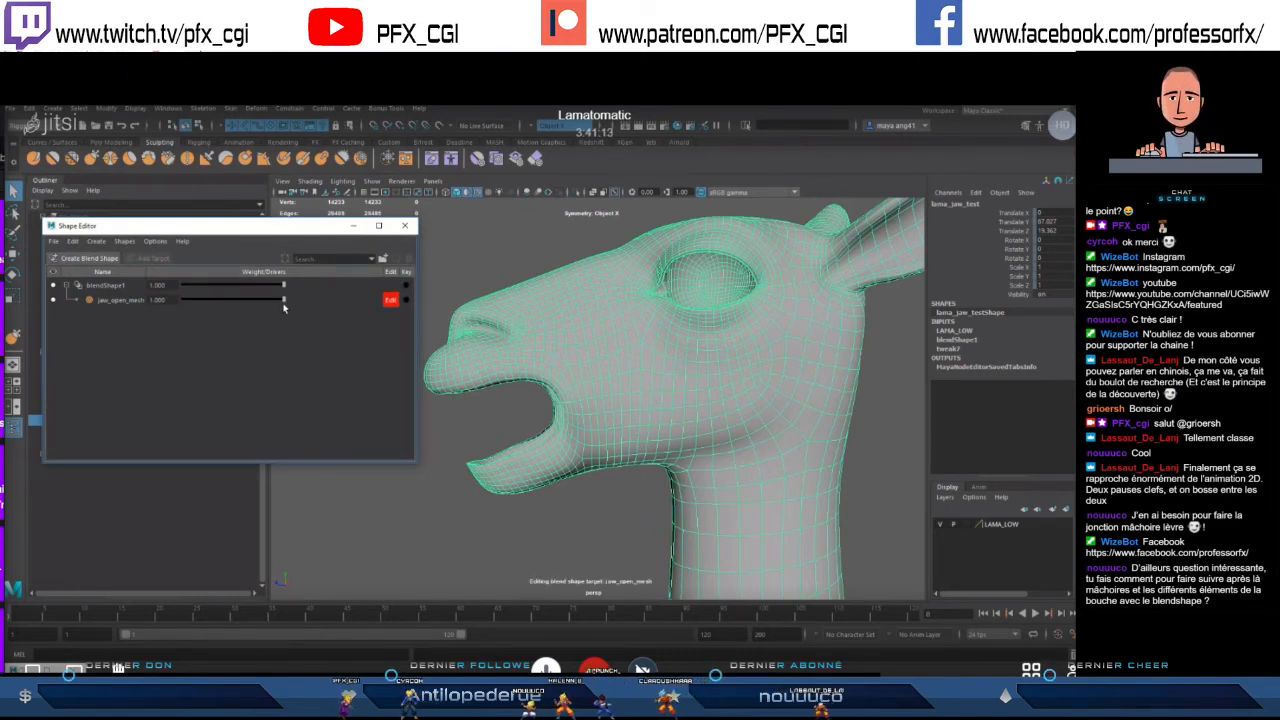
pyautogui.moveTo(283, 303)
pyautogui.mouseDown()
pyautogui.moveTo(262, 305)
pyautogui.moveTo(292, 306)
pyautogui.mouseUp()
pyautogui.keyDown('alt'); pyautogui.moveTo(456, 347); pyautogui.dragTo(504, 373); pyautogui.keyUp('alt')
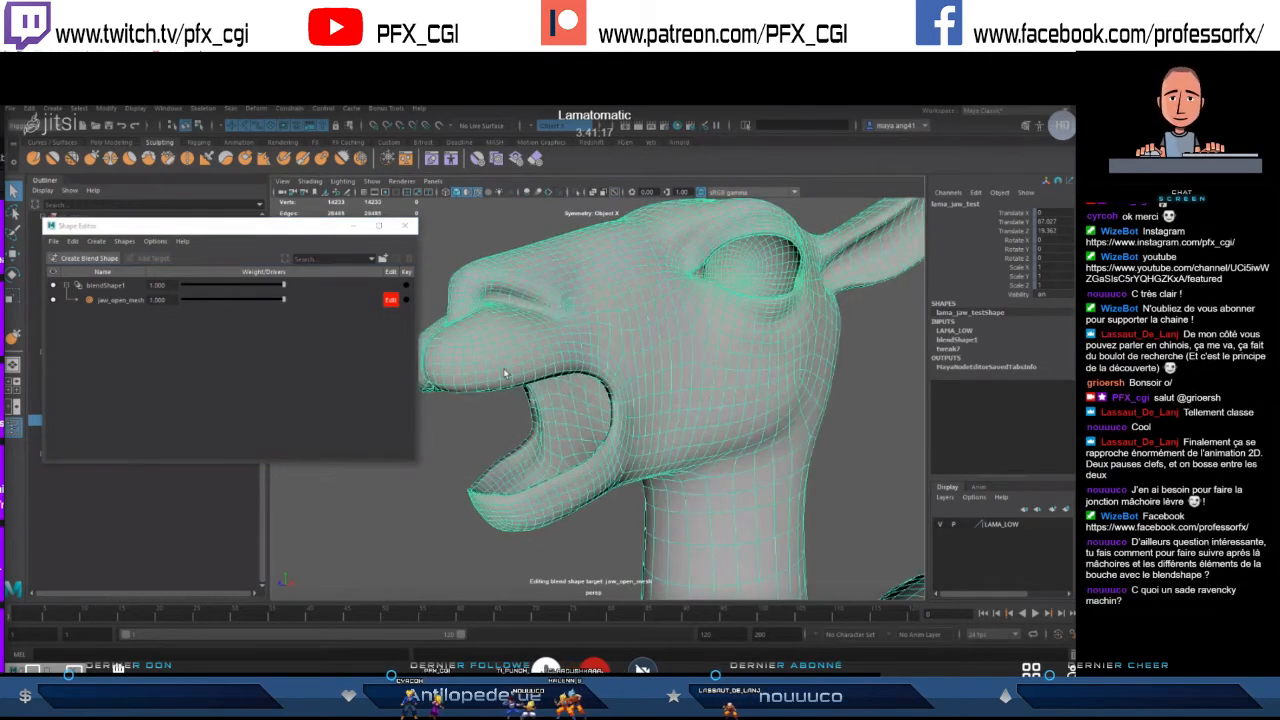
pyautogui.moveTo(284, 303)
pyautogui.mouseDown()
pyautogui.moveTo(210, 306)
pyautogui.moveTo(284, 303)
pyautogui.mouseUp()
# - Examine the fully open jaw, mouth corner and cheek of the llama from several angles
pyautogui.keyDown('alt'); pyautogui.moveTo(577, 334); pyautogui.dragTo(628, 361); pyautogui.keyUp('alt')
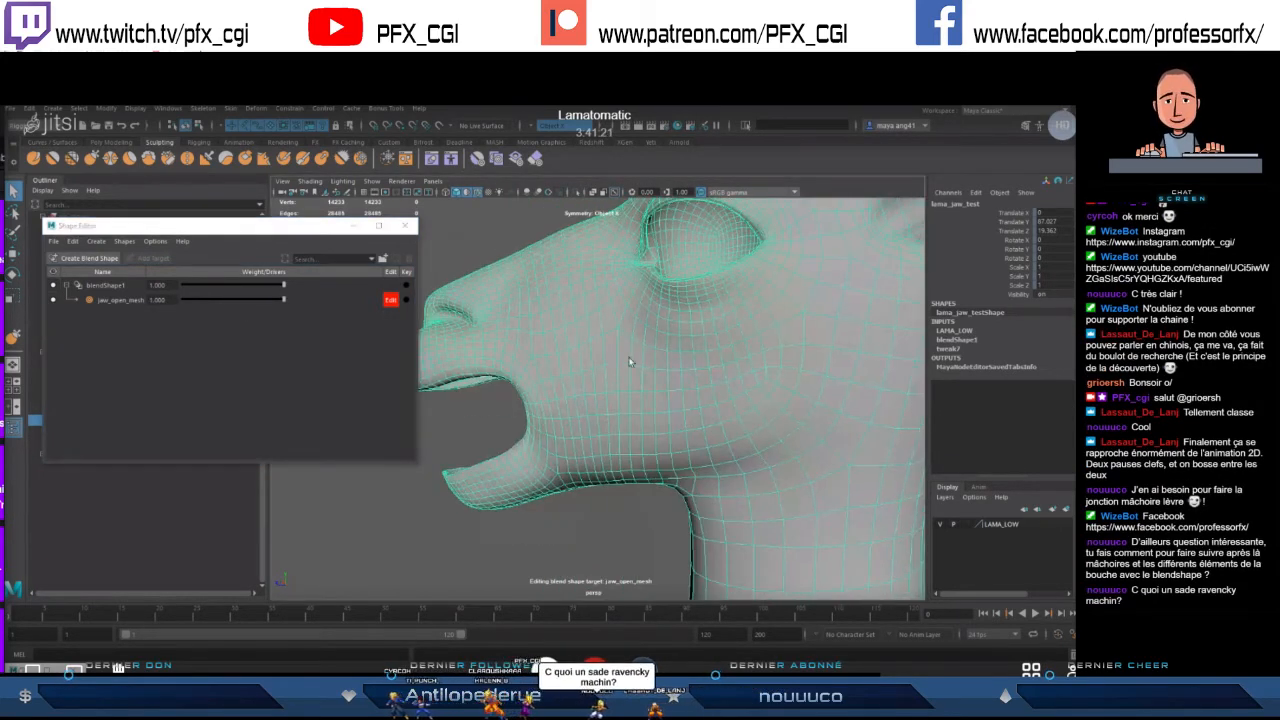
pyautogui.keyDown('alt'); pyautogui.moveTo(482, 347); pyautogui.dragTo(626, 377); pyautogui.keyUp('alt')
pyautogui.scroll(-4, 615, 346)
pyautogui.scroll(3, 616, 378)
pyautogui.scroll(3, 625, 376)
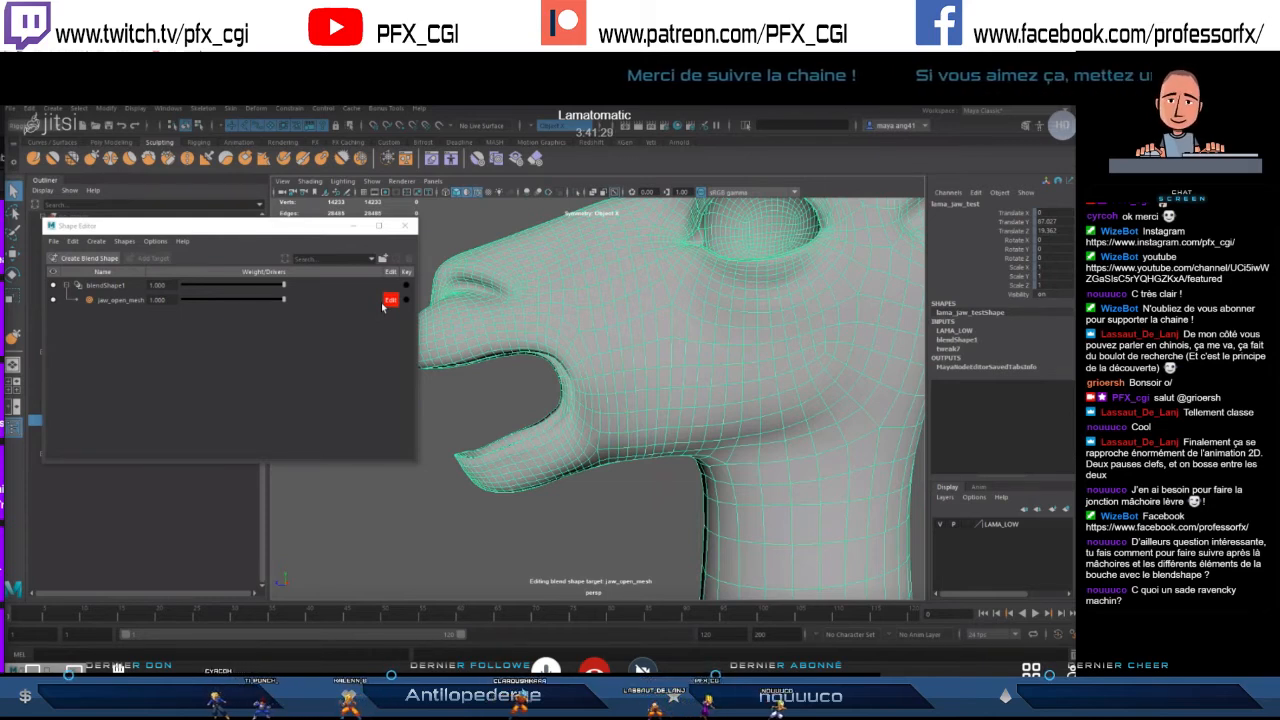
pyautogui.keyDown('alt'); pyautogui.moveTo(629, 342); pyautogui.dragTo(672, 329); pyautogui.keyUp('alt')
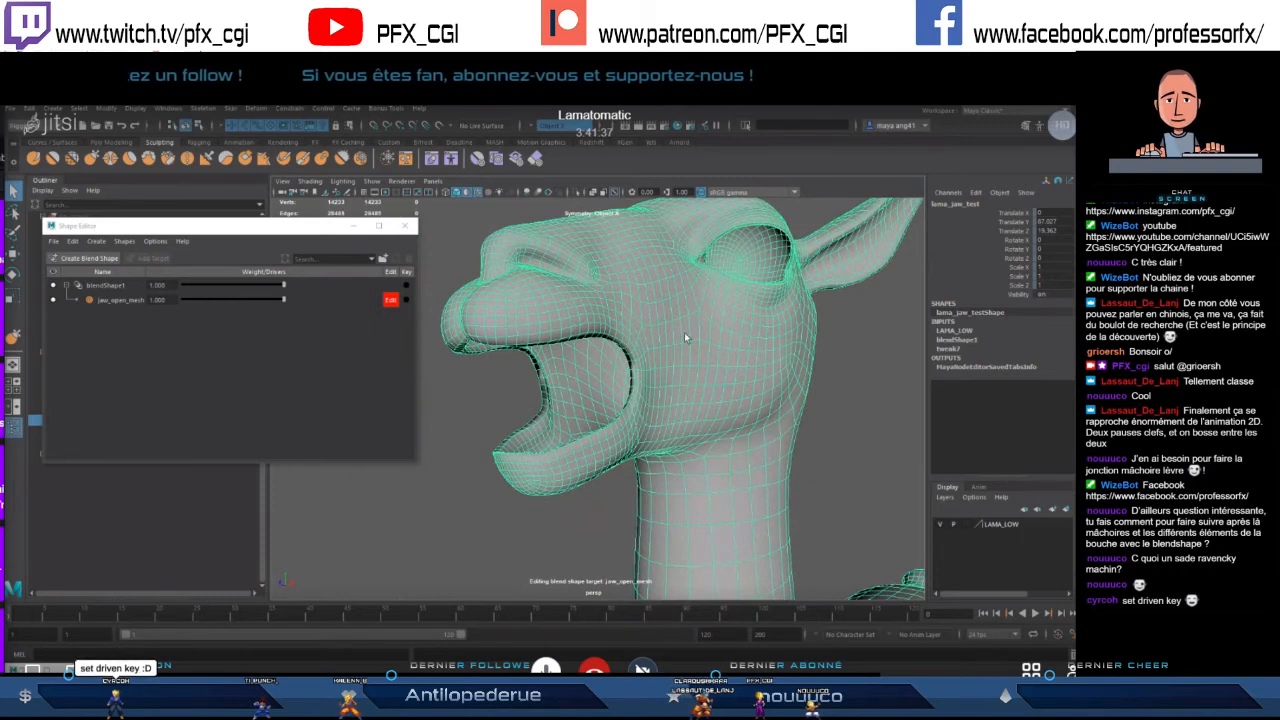
pyautogui.keyDown('alt'); pyautogui.moveTo(765, 348); pyautogui.dragTo(692, 364); pyautogui.keyUp('alt')
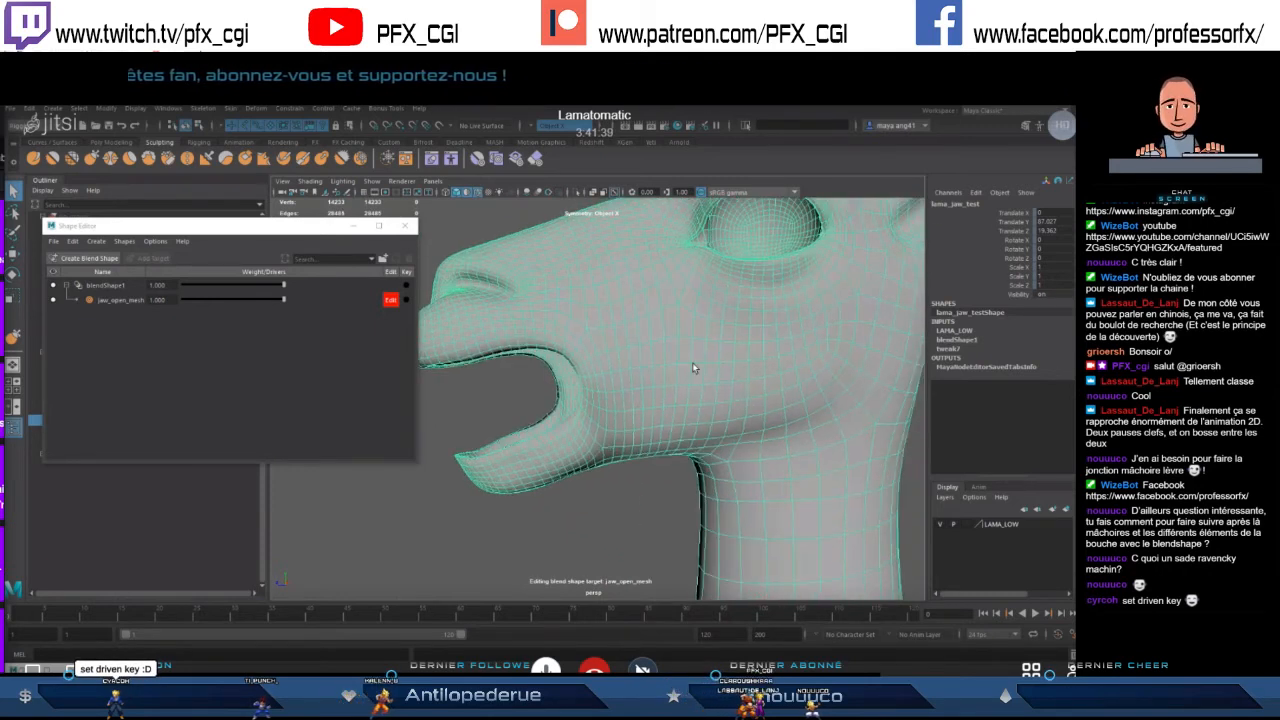
# - Switch to the side view, test the jaw_open_mesh weight and frame the llama's head closely
pyautogui.scroll(-4, 662, 371)
pyautogui.press('space')
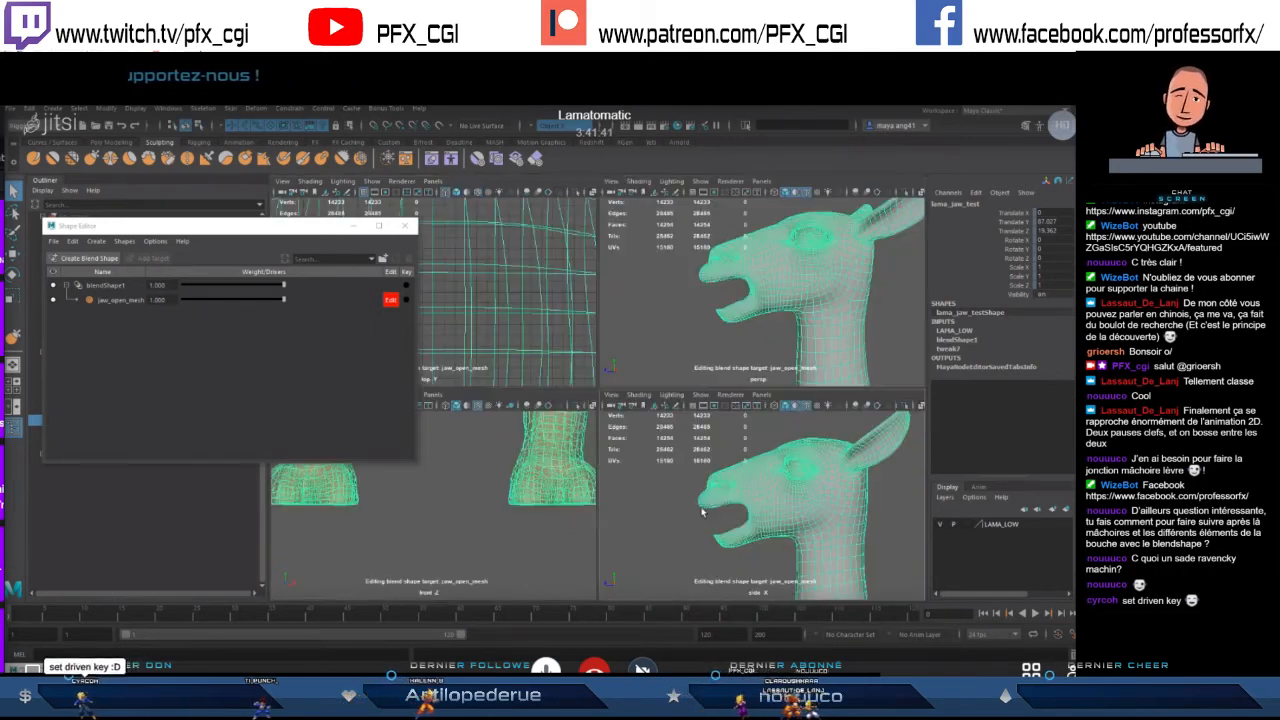
pyautogui.press('space')
pyautogui.keyDown('alt'); pyautogui.moveTo(538, 335); pyautogui.dragTo(692, 463, button='middle'); pyautogui.keyUp('alt')
pyautogui.keyDown('alt'); pyautogui.moveTo(692, 463); pyautogui.dragTo(756, 448, button='right'); pyautogui.keyUp('alt')
pyautogui.keyDown('alt'); pyautogui.moveTo(756, 448); pyautogui.dragTo(642, 408, button='middle'); pyautogui.keyUp('alt')
pyautogui.keyDown('alt'); pyautogui.moveTo(642, 408); pyautogui.dragTo(352, 314, button='right'); pyautogui.keyUp('alt')
pyautogui.moveTo(284, 301); pyautogui.dragTo(198, 303)
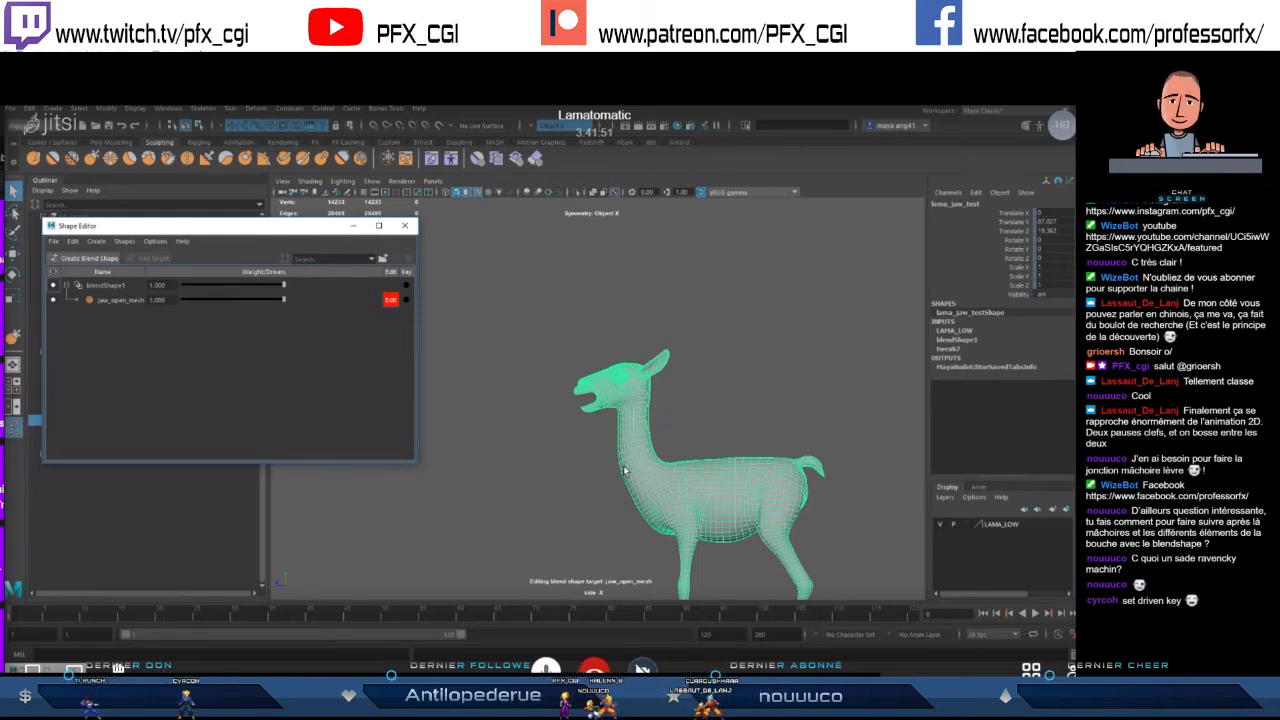
pyautogui.scroll(8, 601, 392)
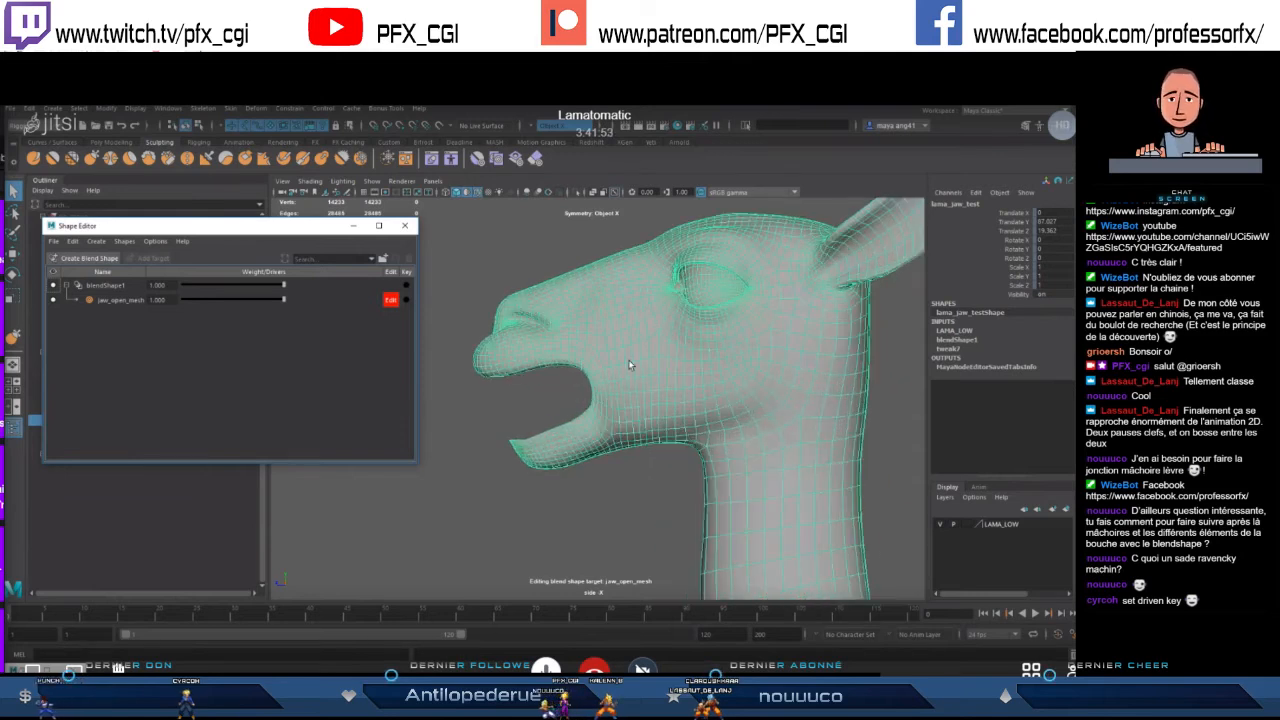
pyautogui.keyDown('alt'); pyautogui.moveTo(628, 361); pyautogui.dragTo(664, 392, button='middle'); pyautogui.keyUp('alt')
pyautogui.scroll(3, 664, 392)
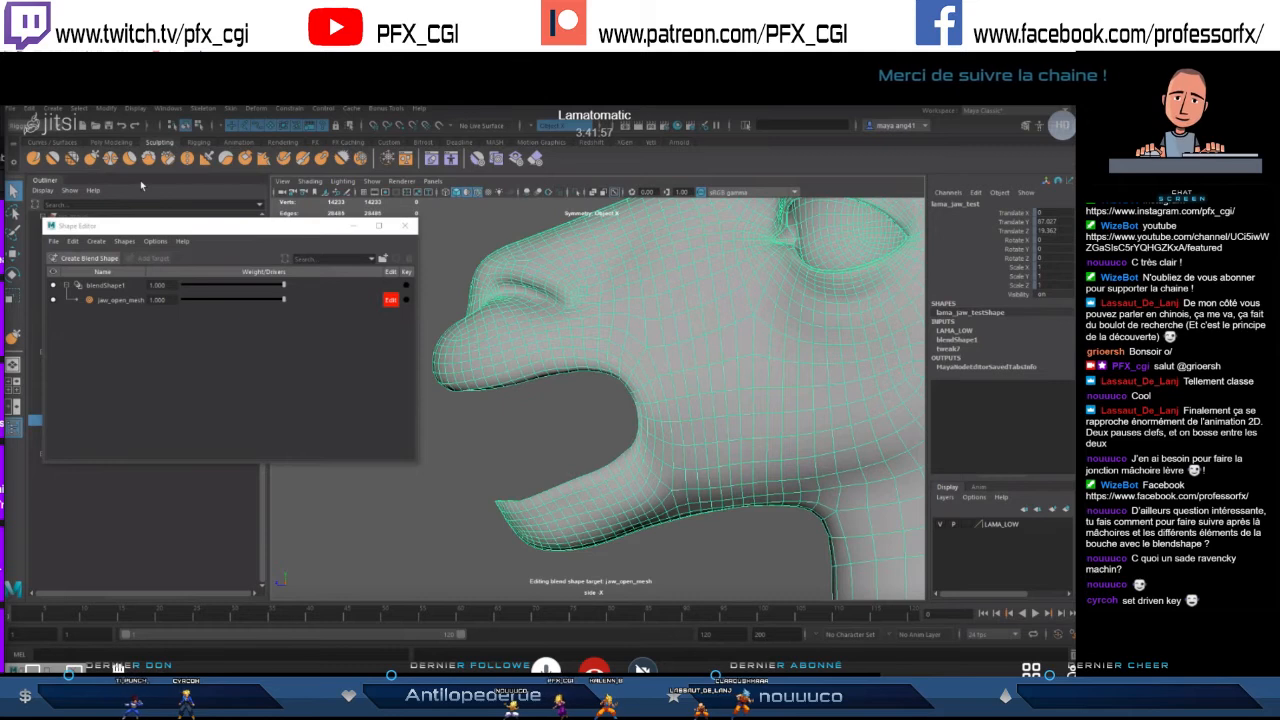
# - Activate the Grab tool, adjust its brush size around the mouth and test the jaw_open_mesh weight in the side view
pyautogui.click(91, 158)
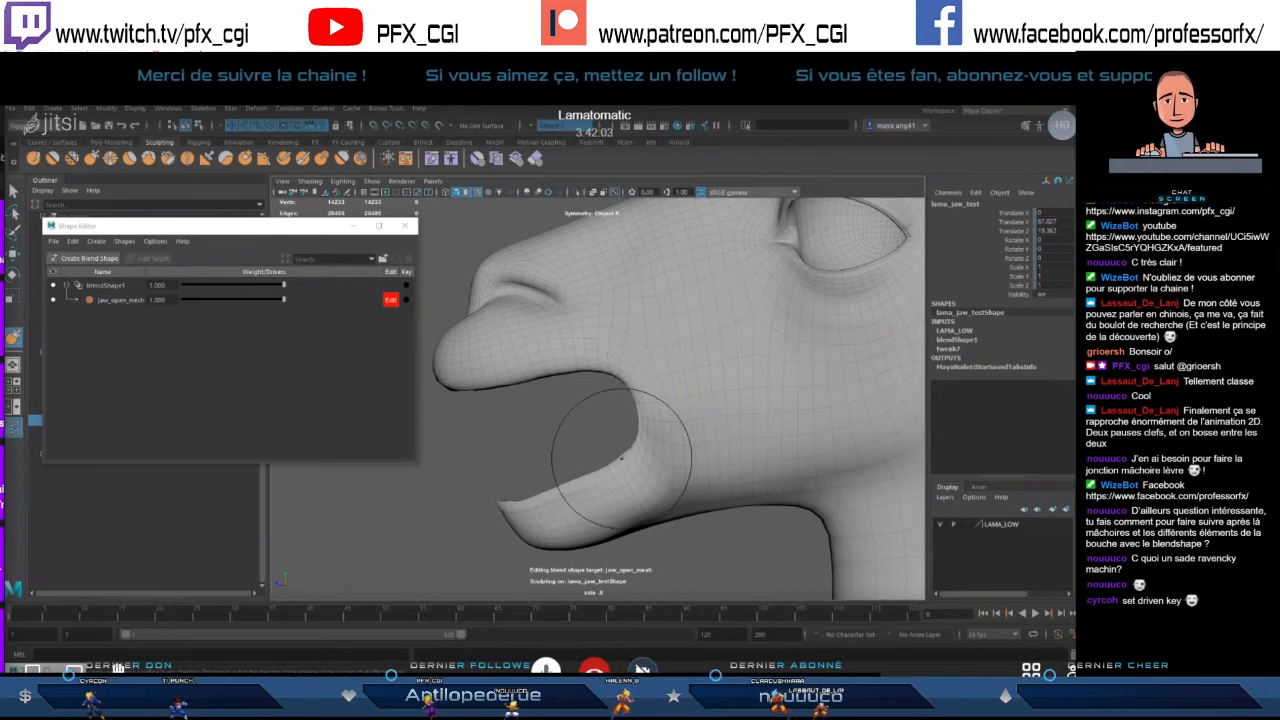
pyautogui.press('b')
pyautogui.moveTo(627, 457); pyautogui.dragTo(572, 457)
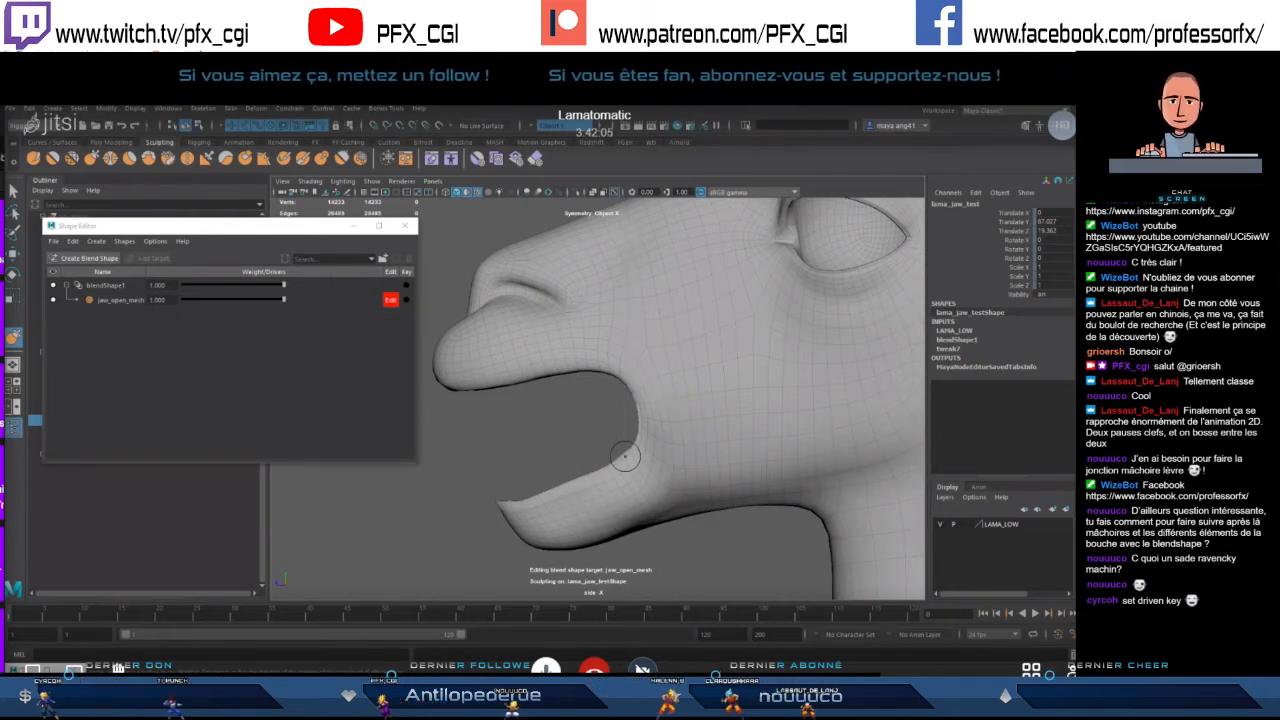
pyautogui.keyDown('alt'); pyautogui.moveTo(625, 457); pyautogui.dragTo(676, 469); pyautogui.keyUp('alt')
pyautogui.moveTo(677, 470)
pyautogui.keyDown('alt'); pyautogui.mouseDown(button='right')
pyautogui.moveTo(634, 454)
pyautogui.moveTo(609, 406)
pyautogui.mouseUp(button='right'); pyautogui.keyUp('alt')
pyautogui.press('b')
pyautogui.moveTo(609, 407); pyautogui.dragTo(671, 400)
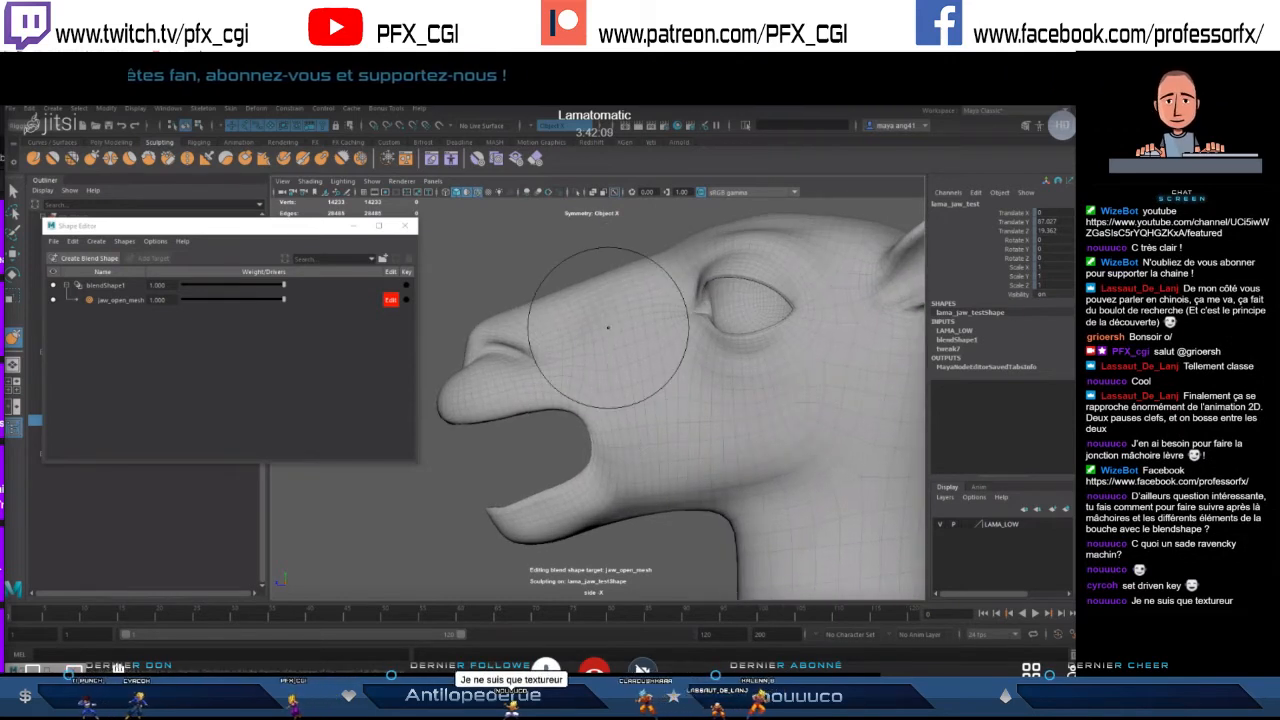
pyautogui.moveTo(284, 301); pyautogui.dragTo(318, 311)
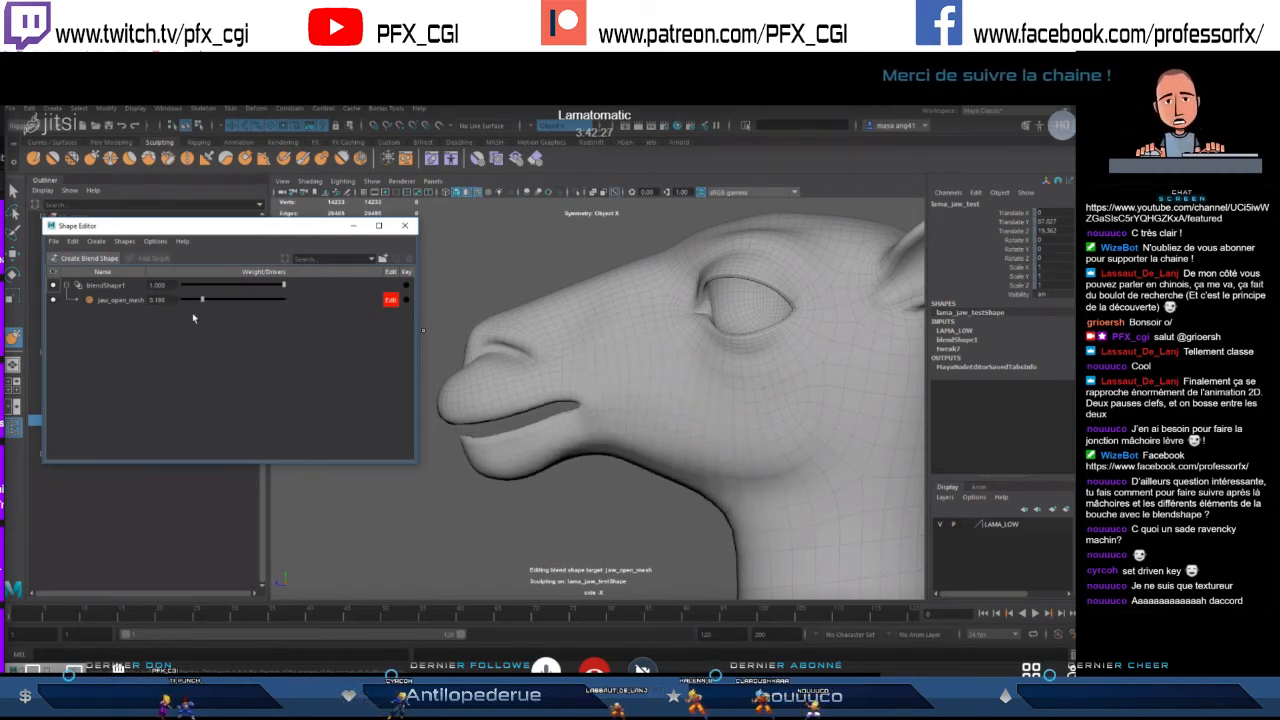
# - Test the jaw_open_mesh weight between 0 and 1 in the side view, ending at 0
pyautogui.moveTo(178, 311); pyautogui.dragTo(215, 308)
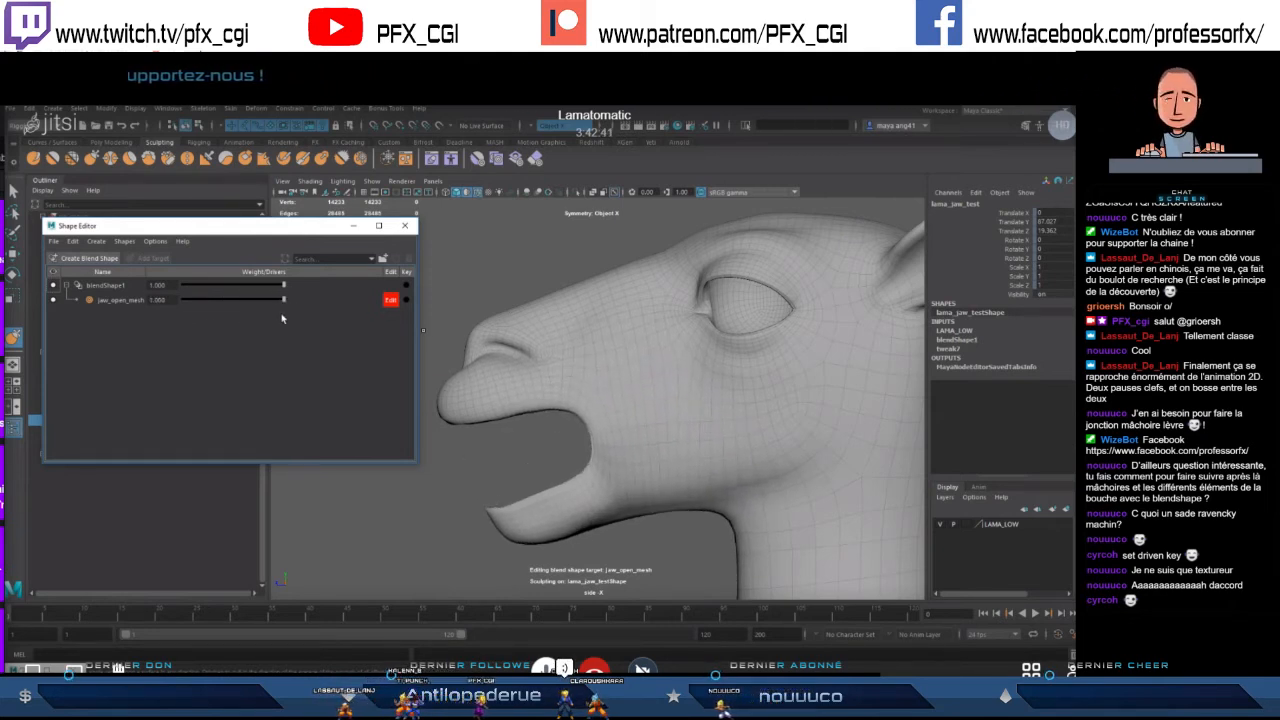
pyautogui.moveTo(735, 409); pyautogui.dragTo(728, 393)
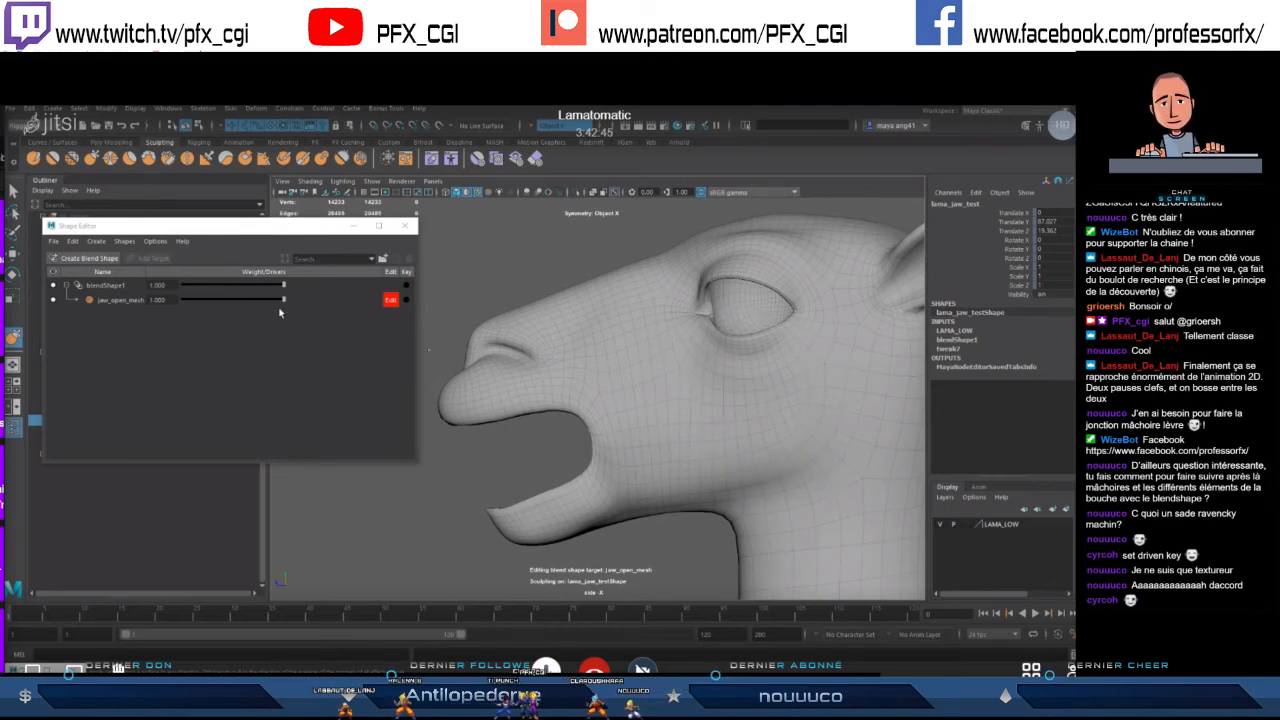
pyautogui.moveTo(283, 303); pyautogui.dragTo(182, 301)
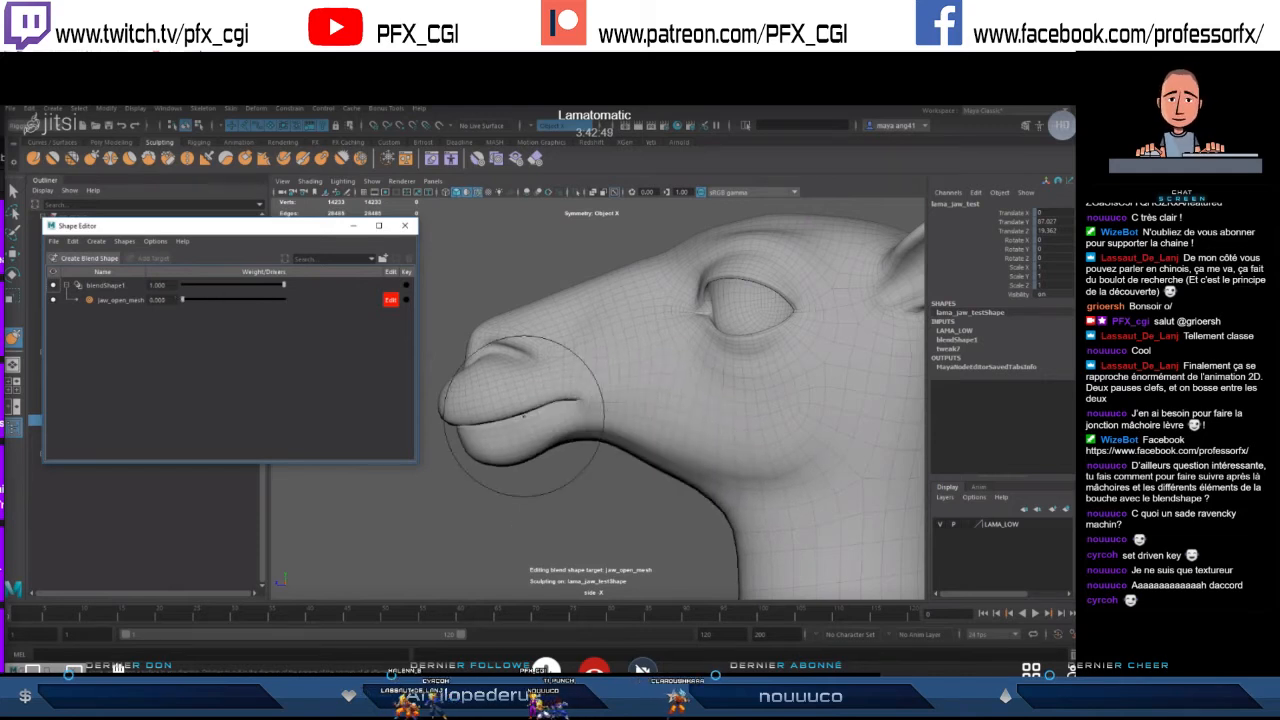
pyautogui.scroll(-4, 652, 416)
pyautogui.keyDown('alt'); pyautogui.moveTo(617, 410); pyautogui.dragTo(634, 403); pyautogui.keyUp('alt')
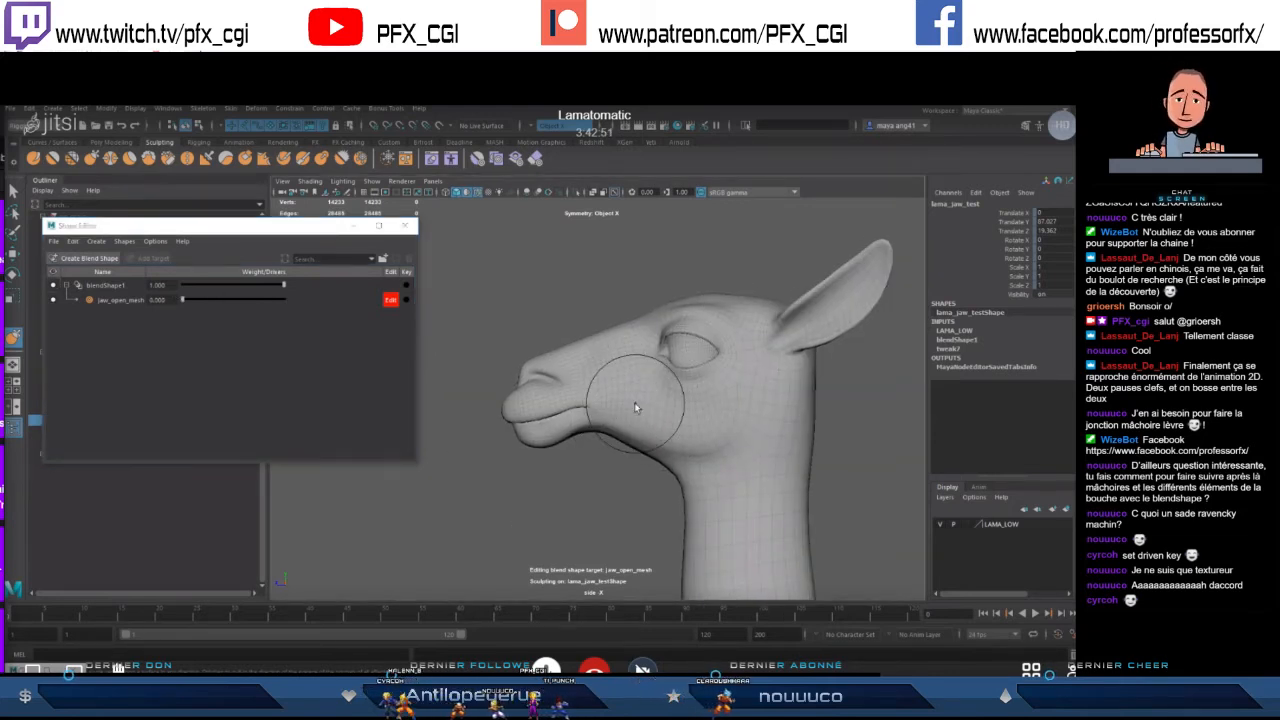
# - Switch back to the perspective view, shift the Shape Editor aside and frame the llama's closed mouth
pyautogui.press('space')
pyautogui.press('space')
pyautogui.scroll(4, 605, 340)
pyautogui.keyDown('alt'); pyautogui.moveTo(660, 345); pyautogui.dragTo(598, 348); pyautogui.keyUp('alt')
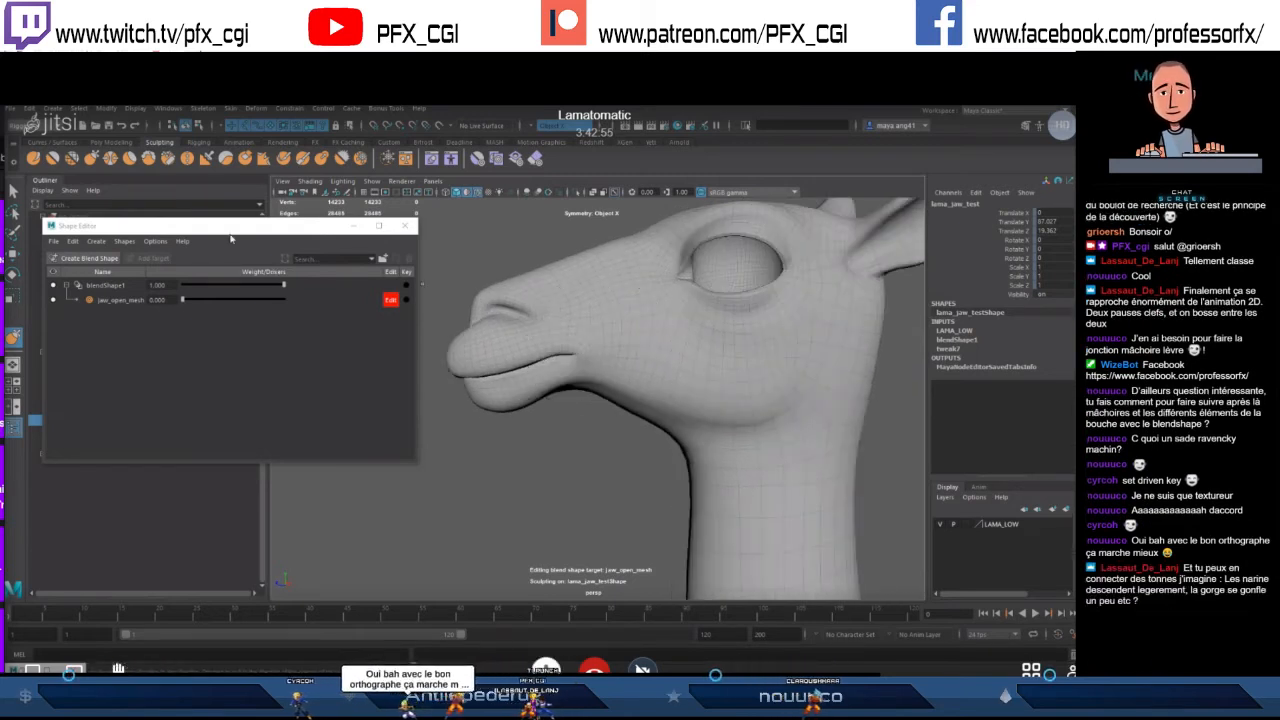
pyautogui.moveTo(215, 236)
pyautogui.mouseDown()
pyautogui.moveTo(196, 225)
pyautogui.moveTo(230, 246)
pyautogui.moveTo(209, 227)
pyautogui.mouseUp()
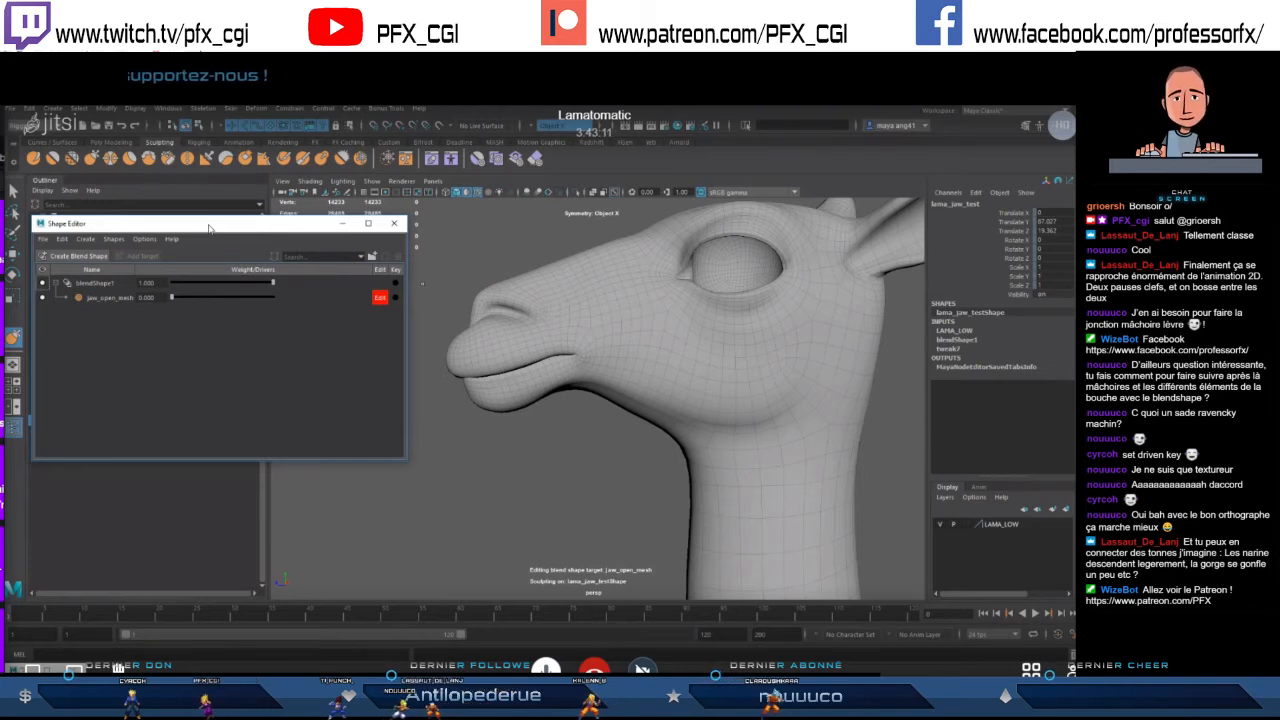
pyautogui.keyDown('alt'); pyautogui.moveTo(490, 308); pyautogui.dragTo(591, 337); pyautogui.keyUp('alt')
pyautogui.scroll(5, 591, 345)
pyautogui.scroll(-6, 622, 365)
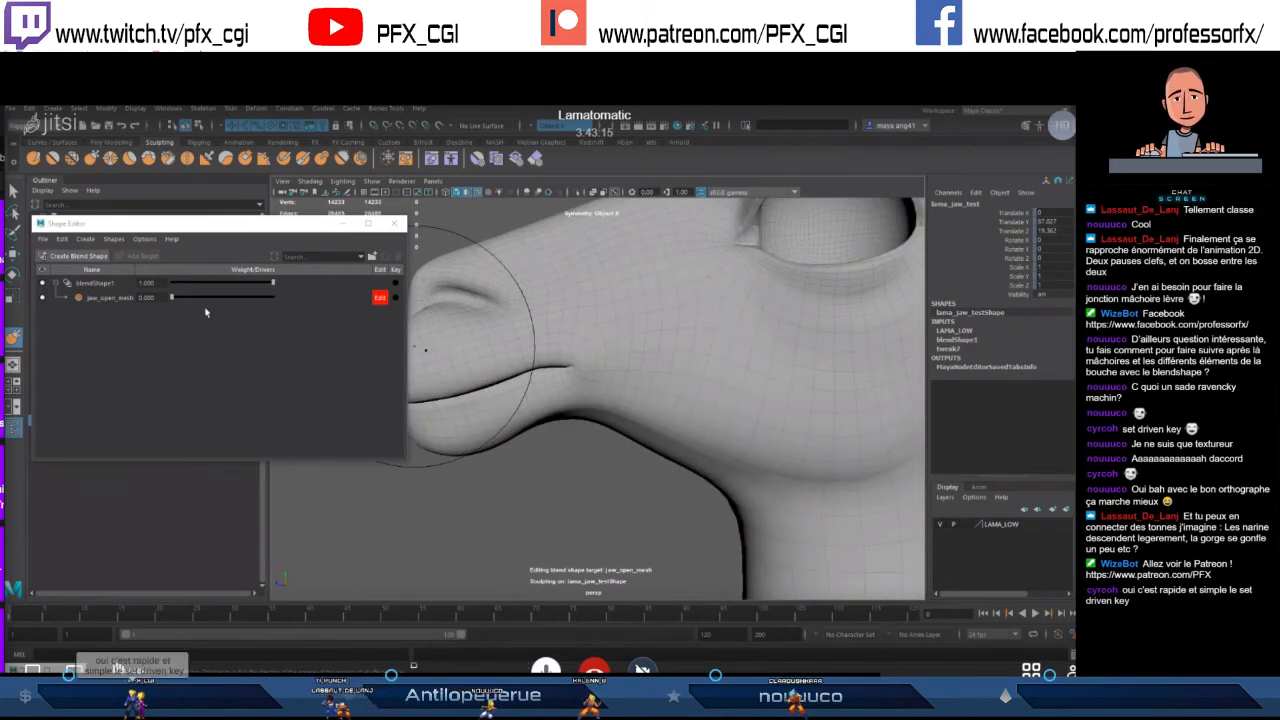
# - Set the jaw_open_mesh weight to 1 and inspect the open mouth and its inner cheek from several angles
pyautogui.moveTo(614, 374)
pyautogui.keyDown('alt'); pyautogui.mouseDown()
pyautogui.moveTo(556, 366)
pyautogui.moveTo(681, 420)
pyautogui.moveTo(740, 424)
pyautogui.mouseUp(); pyautogui.keyUp('alt')
pyautogui.keyDown('alt'); pyautogui.moveTo(640, 424); pyautogui.dragTo(720, 428, button='right'); pyautogui.keyUp('alt')
pyautogui.keyDown('alt'); pyautogui.moveTo(600, 428); pyautogui.dragTo(630, 426); pyautogui.keyUp('alt')
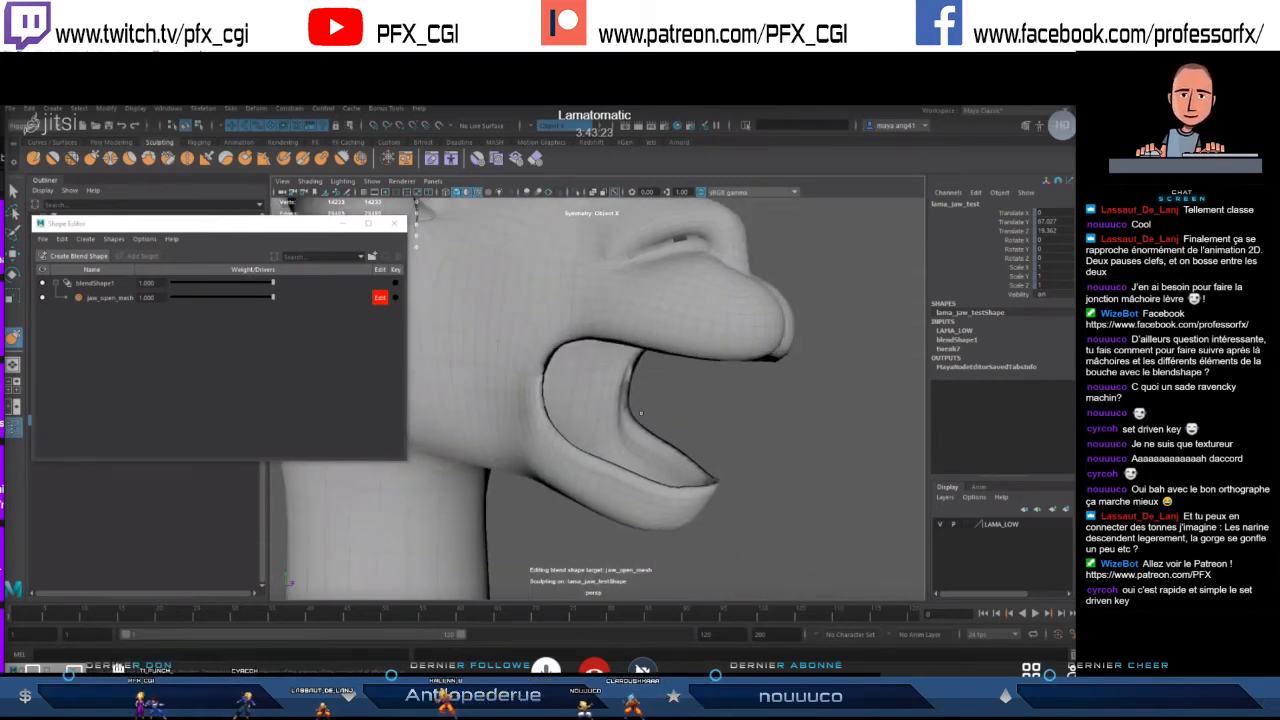
pyautogui.keyDown('alt'); pyautogui.moveTo(540, 428); pyautogui.dragTo(571, 429, button='right'); pyautogui.keyUp('alt')
pyautogui.moveTo(600, 430)
pyautogui.keyDown('alt'); pyautogui.mouseDown()
pyautogui.moveTo(568, 437)
pyautogui.moveTo(619, 439)
pyautogui.mouseUp(); pyautogui.keyUp('alt')
pyautogui.moveTo(712, 438)
pyautogui.keyDown('alt'); pyautogui.mouseDown()
pyautogui.moveTo(543, 486)
pyautogui.moveTo(664, 476)
pyautogui.moveTo(640, 451)
pyautogui.moveTo(806, 398)
pyautogui.moveTo(701, 306)
pyautogui.moveTo(638, 364)
pyautogui.moveTo(764, 380)
pyautogui.moveTo(636, 376)
pyautogui.moveTo(572, 354)
pyautogui.mouseUp(); pyautogui.keyUp('alt')
pyautogui.scroll(3, 648, 377)
# - Take the jaw_open_mesh target out of edit mode and keep its weight at 1
pyautogui.click(380, 298)
pyautogui.moveTo(275, 298); pyautogui.dragTo(299, 307)
pyautogui.scroll(-5, 545, 338)
pyautogui.keyDown('alt'); pyautogui.moveTo(450, 292); pyautogui.dragTo(530, 296); pyautogui.keyUp('alt')
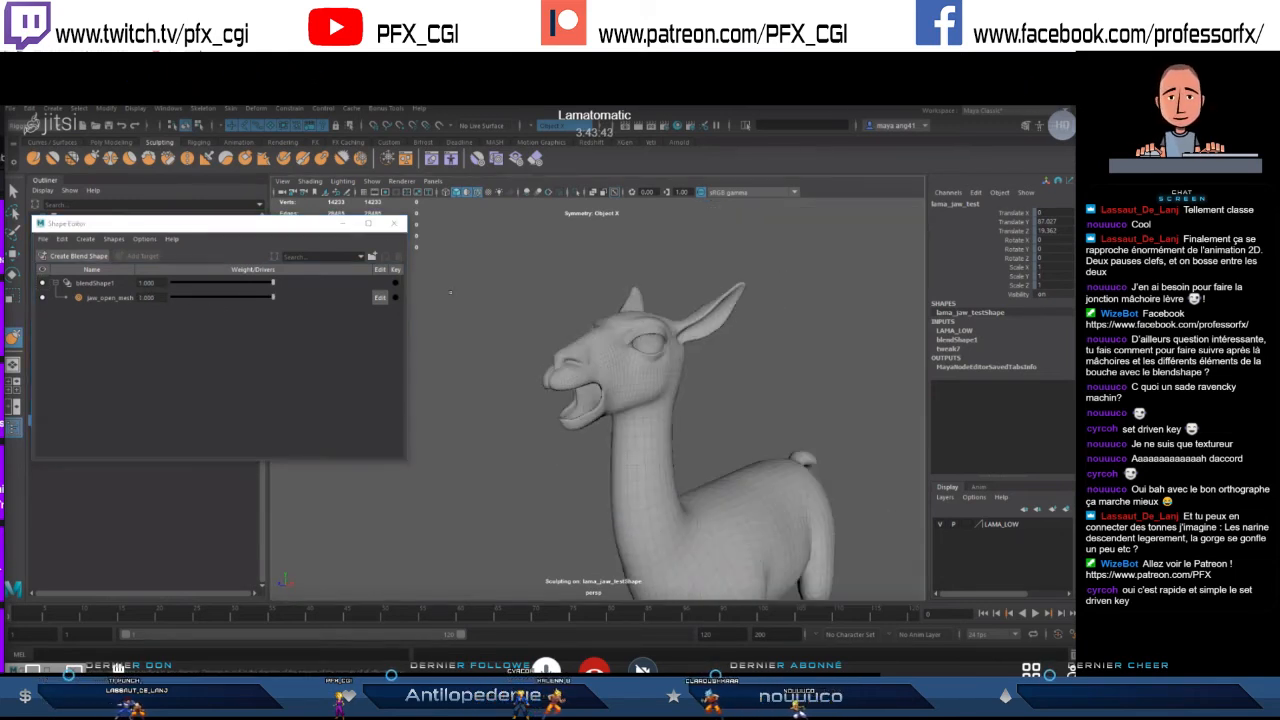
# - Reposition the Shape Editor, leave the sculpting tool and deselect the llama mesh to view its head wireframe
pyautogui.moveTo(365, 230); pyautogui.dragTo(443, 240)
pyautogui.click(733, 404)
pyautogui.click(733, 404)
pyautogui.scroll(5, 686, 424)
pyautogui.keyDown('alt'); pyautogui.moveTo(630, 420); pyautogui.dragTo(427, 359); pyautogui.keyUp('alt')
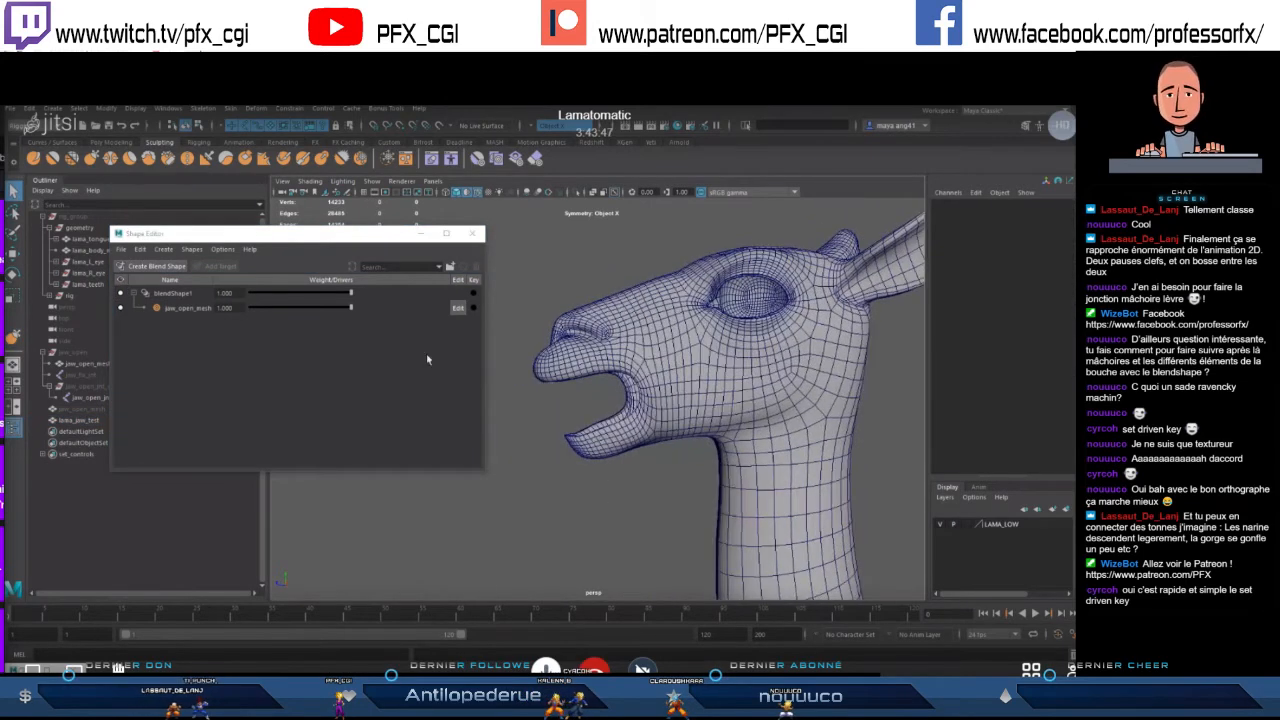
# - Close the jaw by setting the jaw_open_mesh weight to 0 and check the lower eyelid up close while testing it
pyautogui.moveTo(353, 310); pyautogui.dragTo(250, 310)
pyautogui.scroll(5, 670, 430)
pyautogui.moveTo(670, 430)
pyautogui.keyDown('alt'); pyautogui.mouseDown()
pyautogui.moveTo(773, 418)
pyautogui.moveTo(657, 428)
pyautogui.mouseUp(); pyautogui.keyUp('alt')
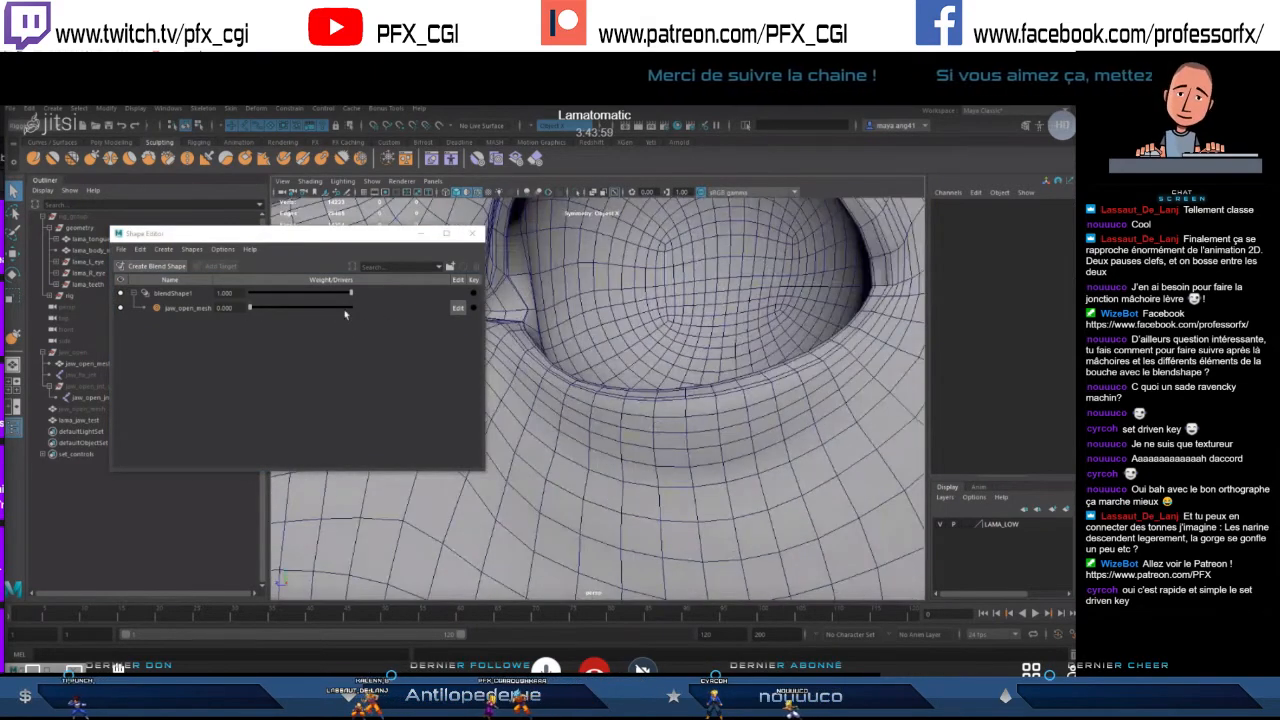
pyautogui.moveTo(250, 309)
pyautogui.mouseDown()
pyautogui.moveTo(388, 312)
pyautogui.moveTo(246, 310)
pyautogui.mouseUp()
pyautogui.moveTo(321, 237); pyautogui.dragTo(263, 241)
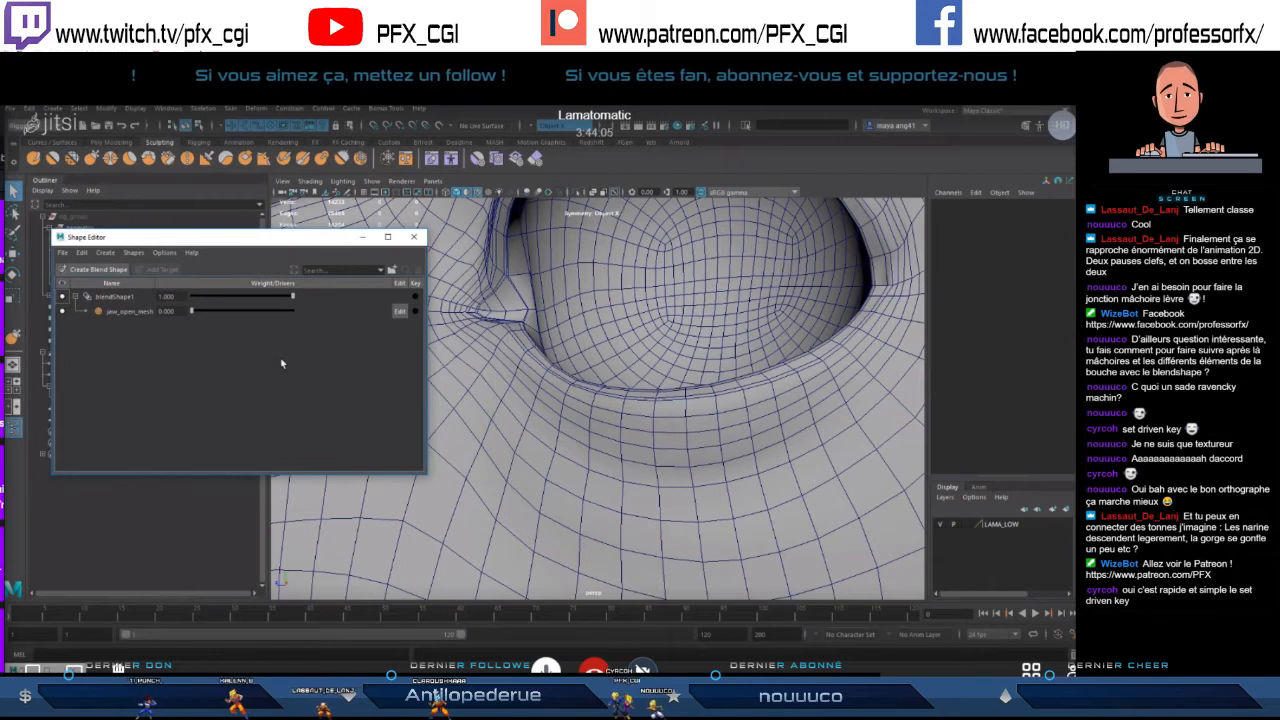
# - Frame the whole llama head and raise the jaw_open_mesh weight to 1
pyautogui.scroll(-10, 600, 380)
pyautogui.keyDown('alt'); pyautogui.moveTo(600, 380); pyautogui.dragTo(615, 390); pyautogui.keyUp('alt')
pyautogui.scroll(3, 615, 390)
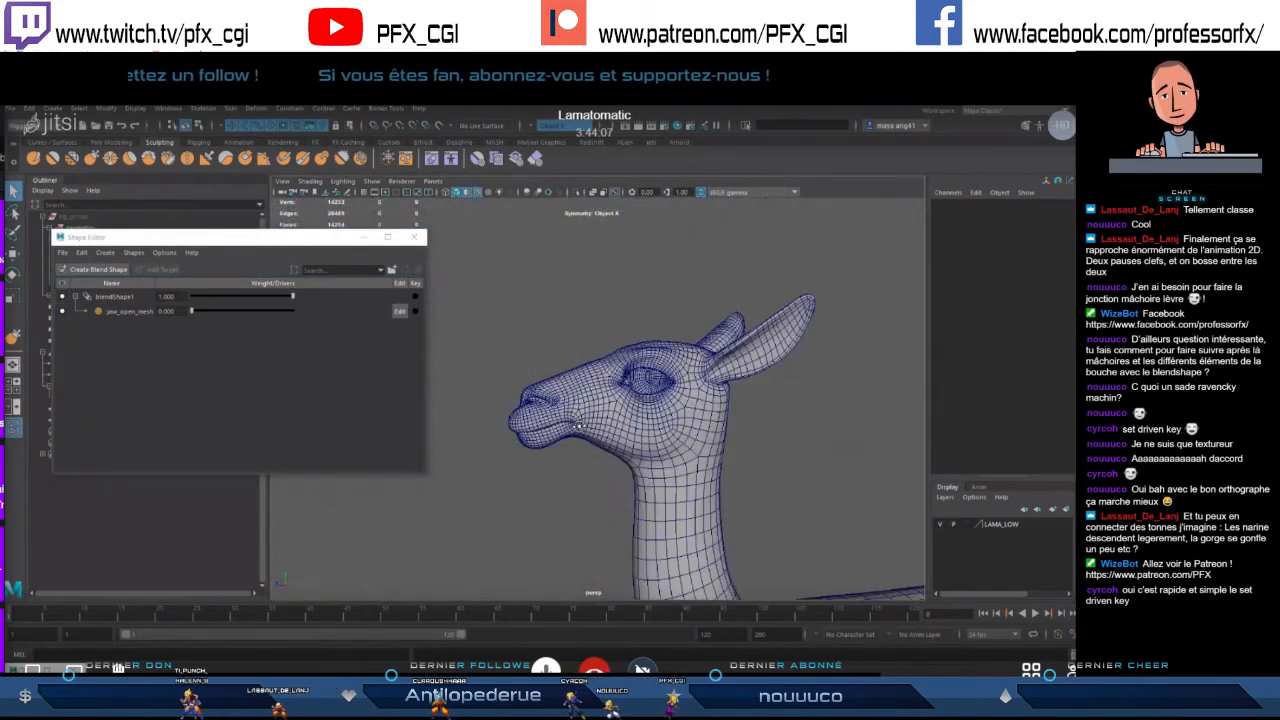
pyautogui.moveTo(191, 311); pyautogui.dragTo(308, 320)
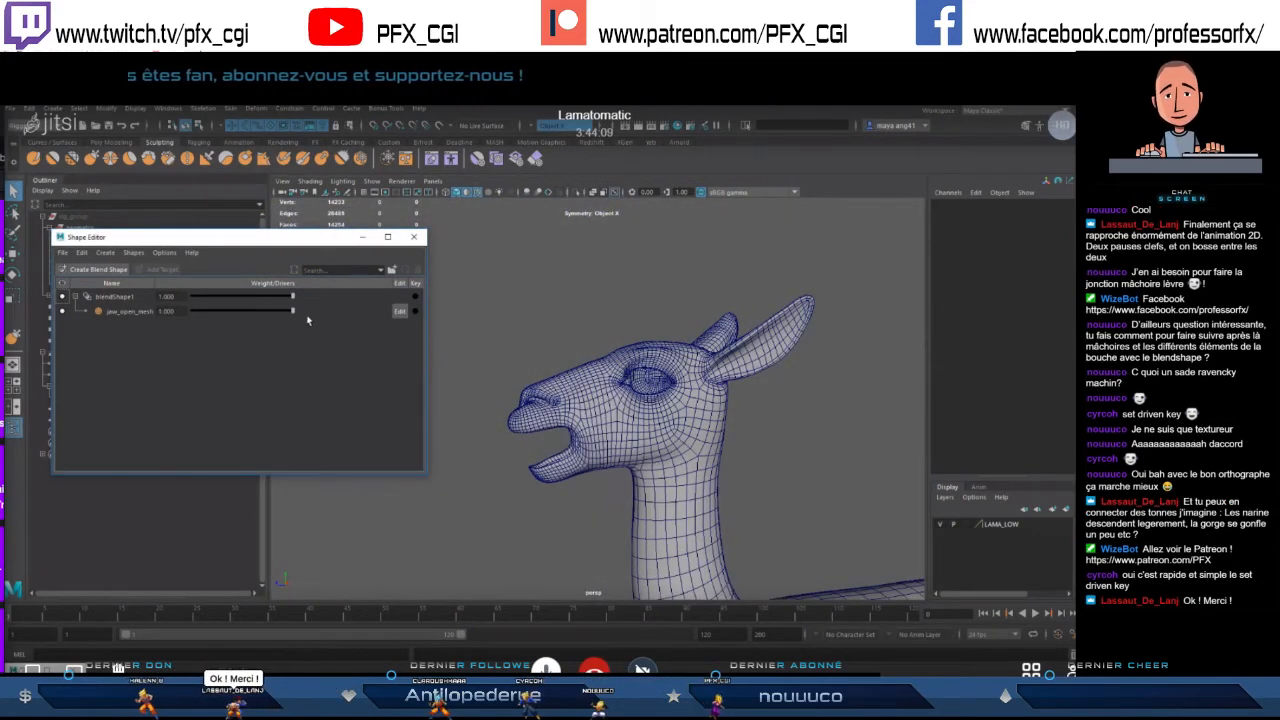
pyautogui.keyDown('alt'); pyautogui.moveTo(540, 413); pyautogui.dragTo(582, 412); pyautogui.keyUp('alt')
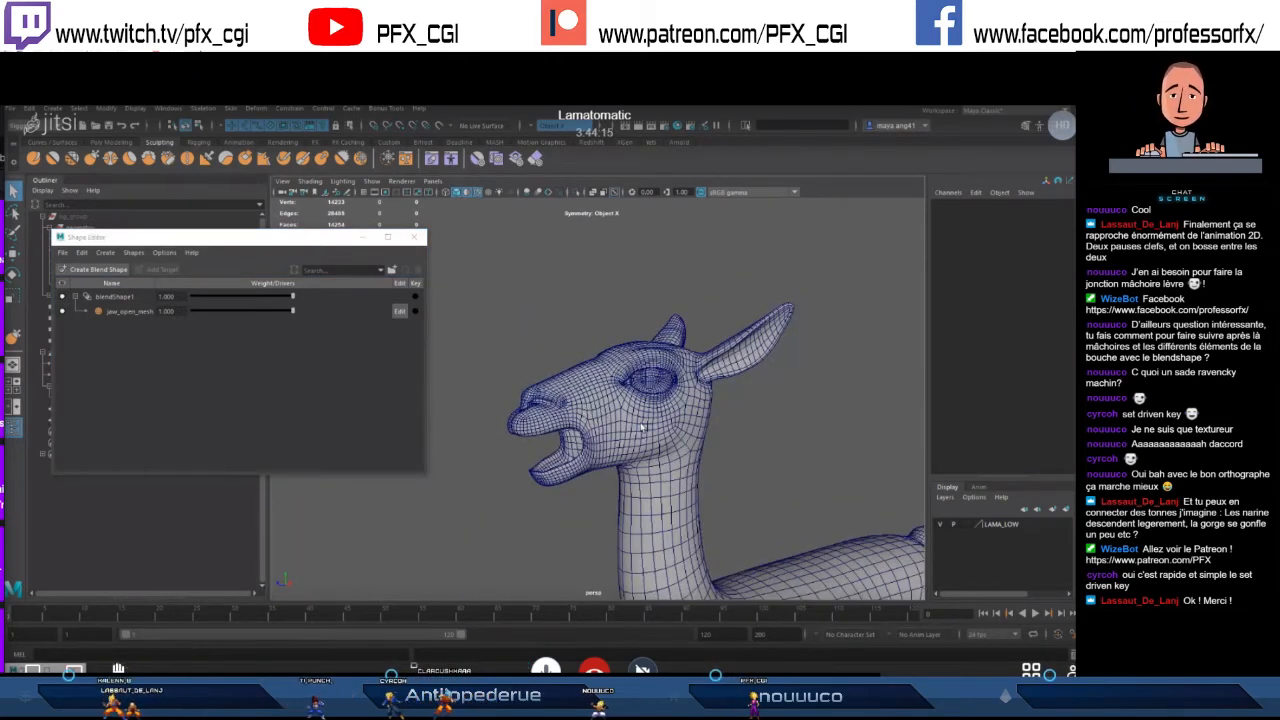
# - Inspect the open mouth and cheek wireframe up close and return the jaw_open_mesh weight to 0
pyautogui.keyDown('alt'); pyautogui.moveTo(583, 427); pyautogui.dragTo(559, 426); pyautogui.keyUp('alt')
pyautogui.scroll(3, 558, 421)
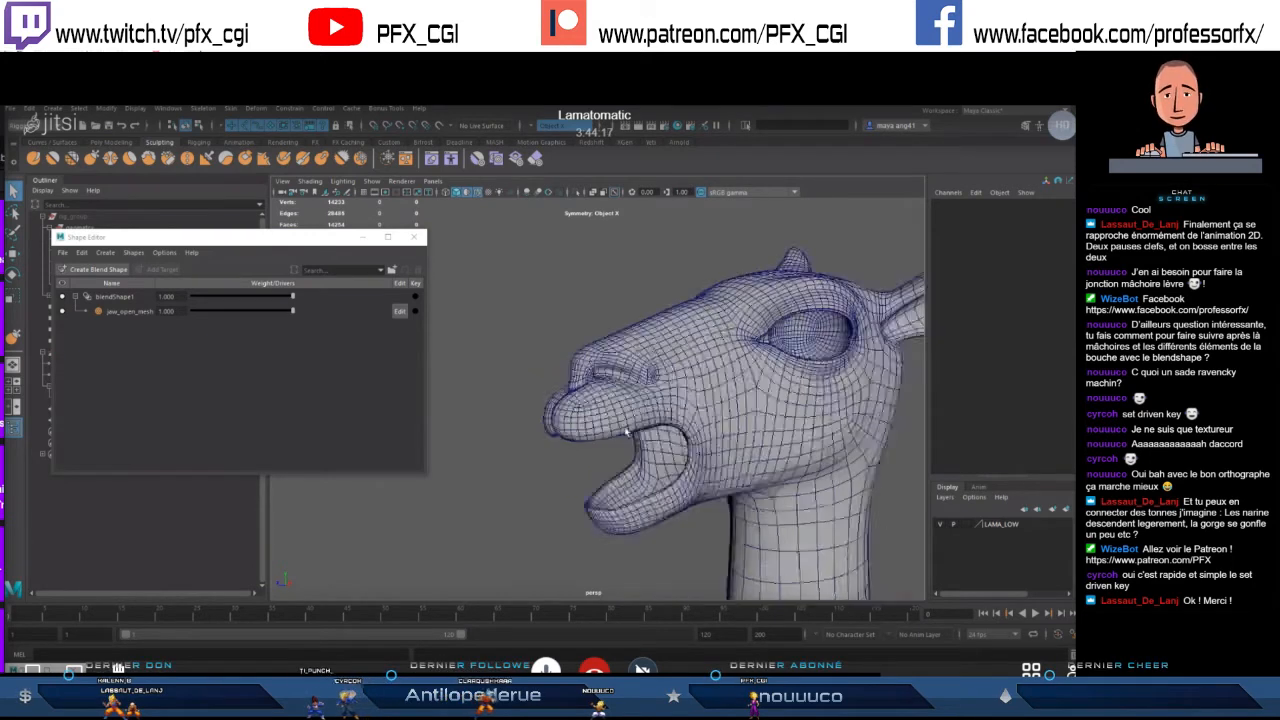
pyautogui.scroll(1, 653, 409)
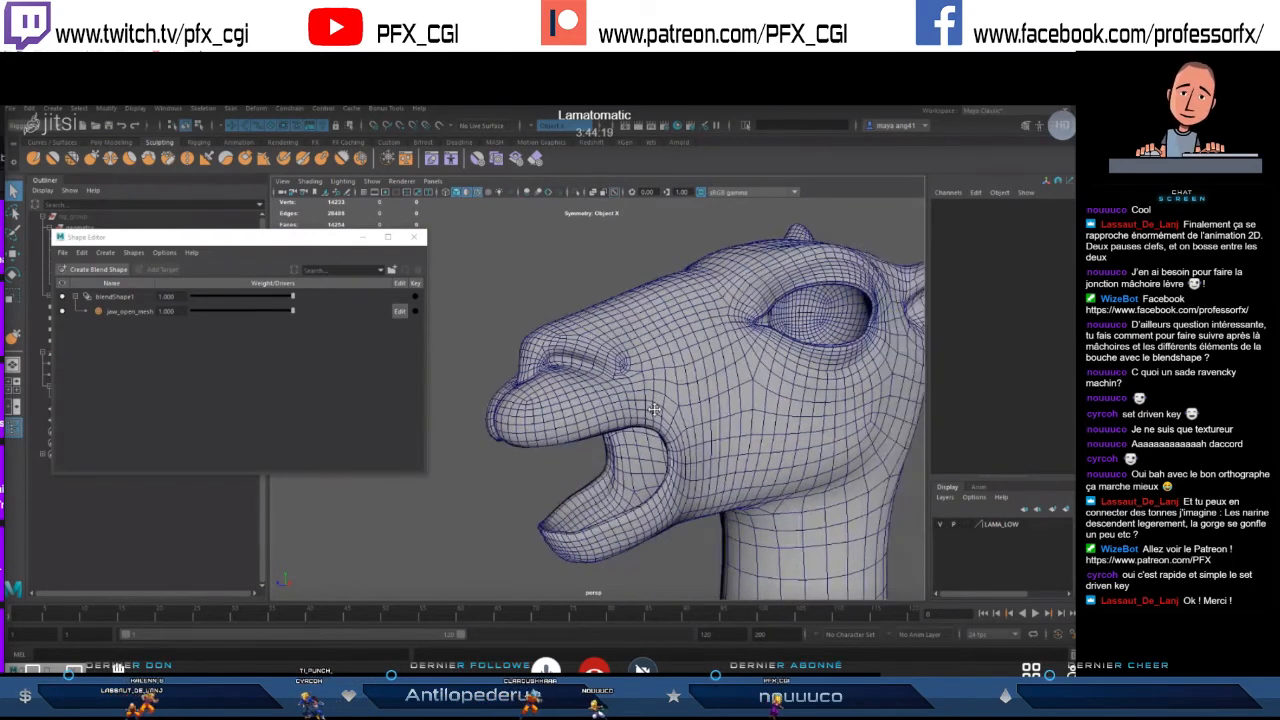
pyautogui.keyDown('alt'); pyautogui.moveTo(653, 409); pyautogui.dragTo(598, 410); pyautogui.keyUp('alt')
pyautogui.moveTo(293, 311); pyautogui.dragTo(187, 316)
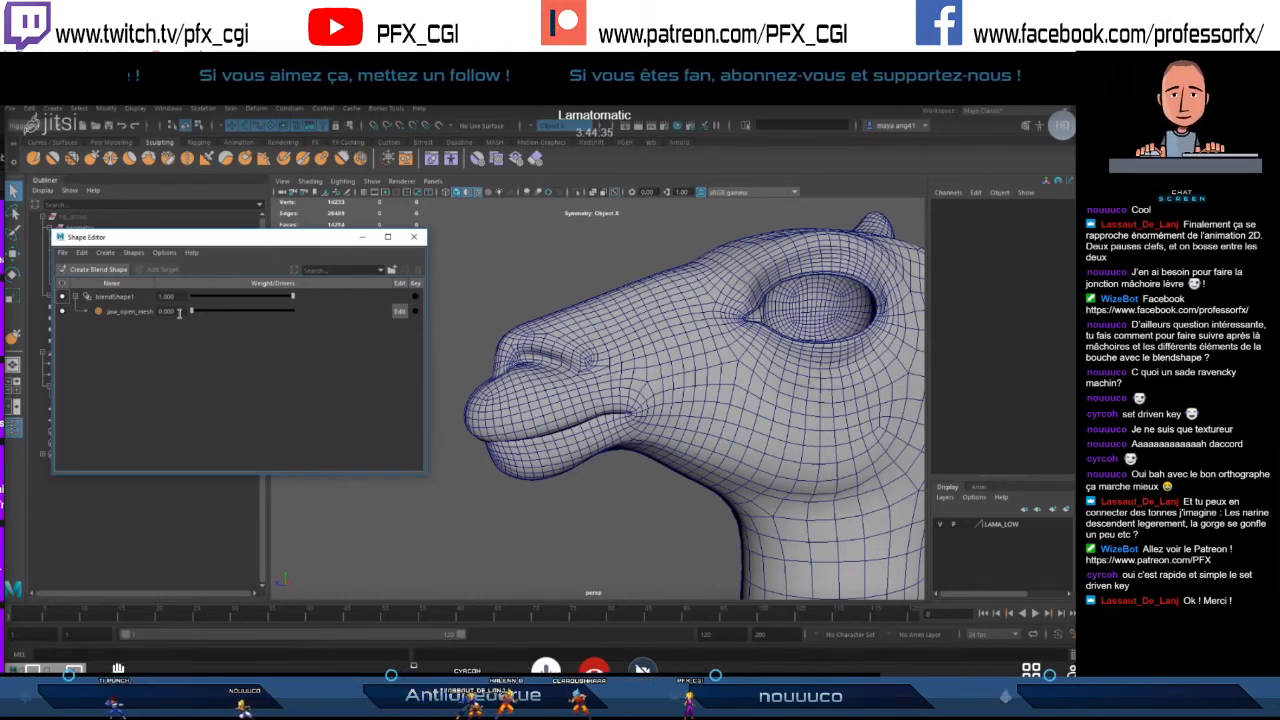
# - View the llama's head and neck from farther away with the jaw_open_mesh weight set to 1
pyautogui.keyDown('alt'); pyautogui.moveTo(600, 400); pyautogui.dragTo(500, 400, button='right'); pyautogui.keyUp('alt')
pyautogui.keyDown('alt'); pyautogui.moveTo(500, 400); pyautogui.dragTo(455, 388, button='middle'); pyautogui.keyUp('alt')
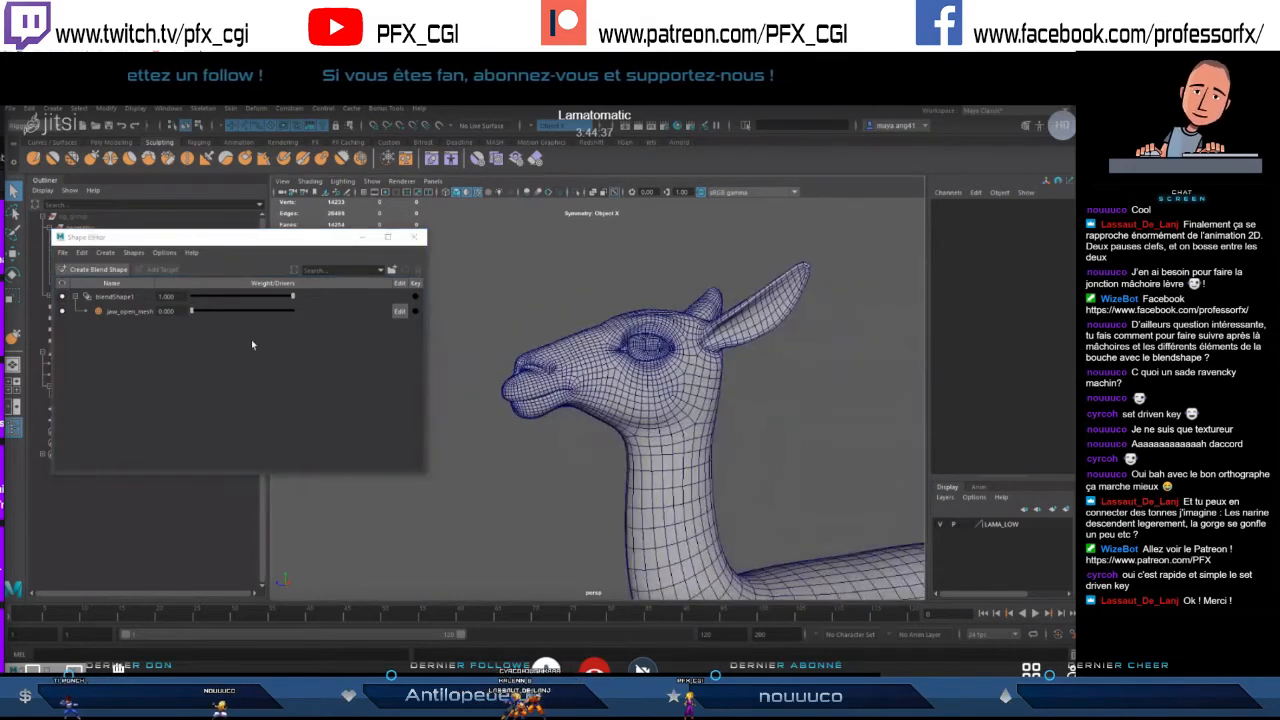
pyautogui.moveTo(193, 313); pyautogui.dragTo(314, 318)
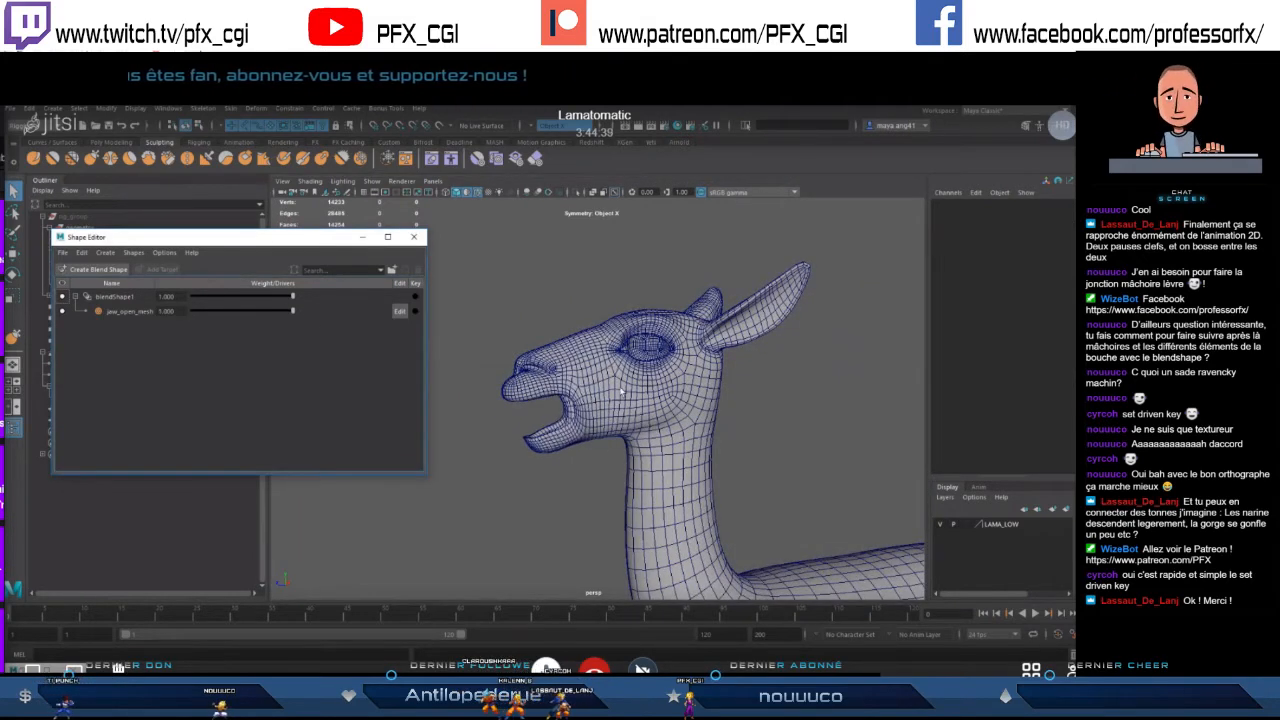
pyautogui.scroll(-5, 622, 392)
pyautogui.keyDown('alt'); pyautogui.moveTo(648, 400); pyautogui.dragTo(588, 412); pyautogui.keyUp('alt')
pyautogui.scroll(4, 690, 403)
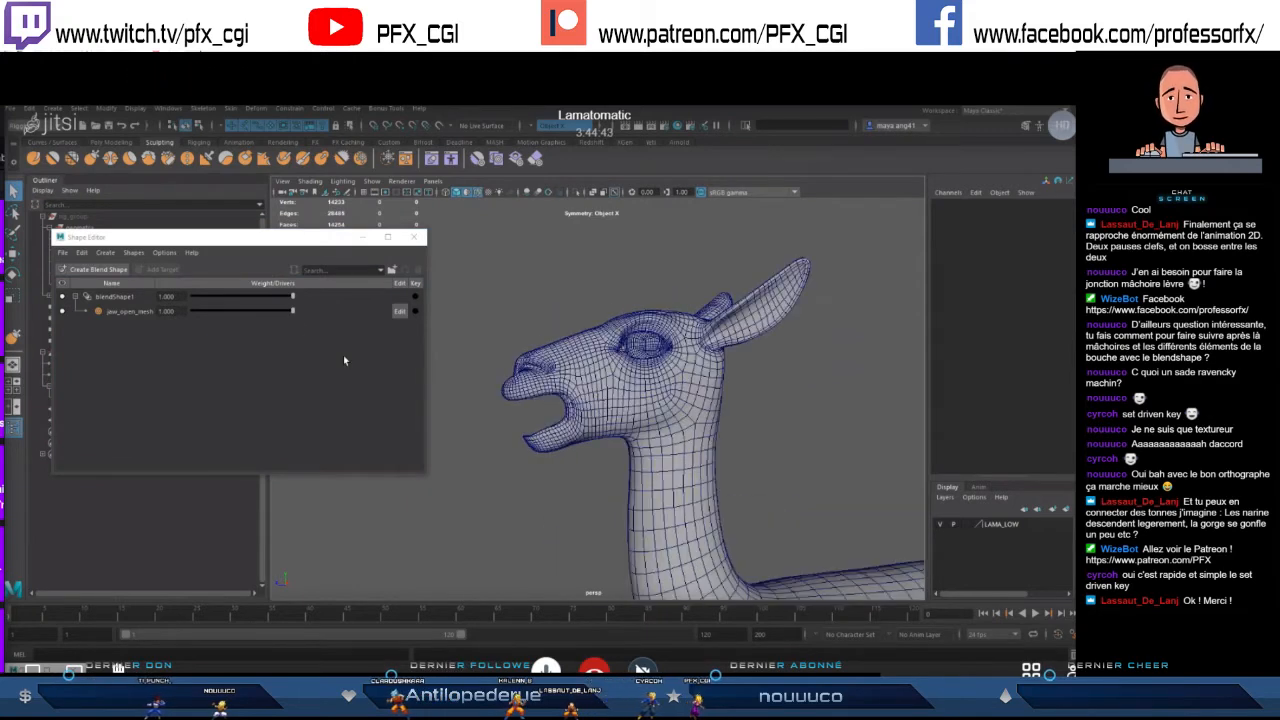
# - Test intermediate jaw_open_mesh weights on the head and neck, ending at 0
pyautogui.moveTo(293, 312)
pyautogui.mouseDown()
pyautogui.moveTo(208, 313)
pyautogui.moveTo(298, 317)
pyautogui.mouseUp()
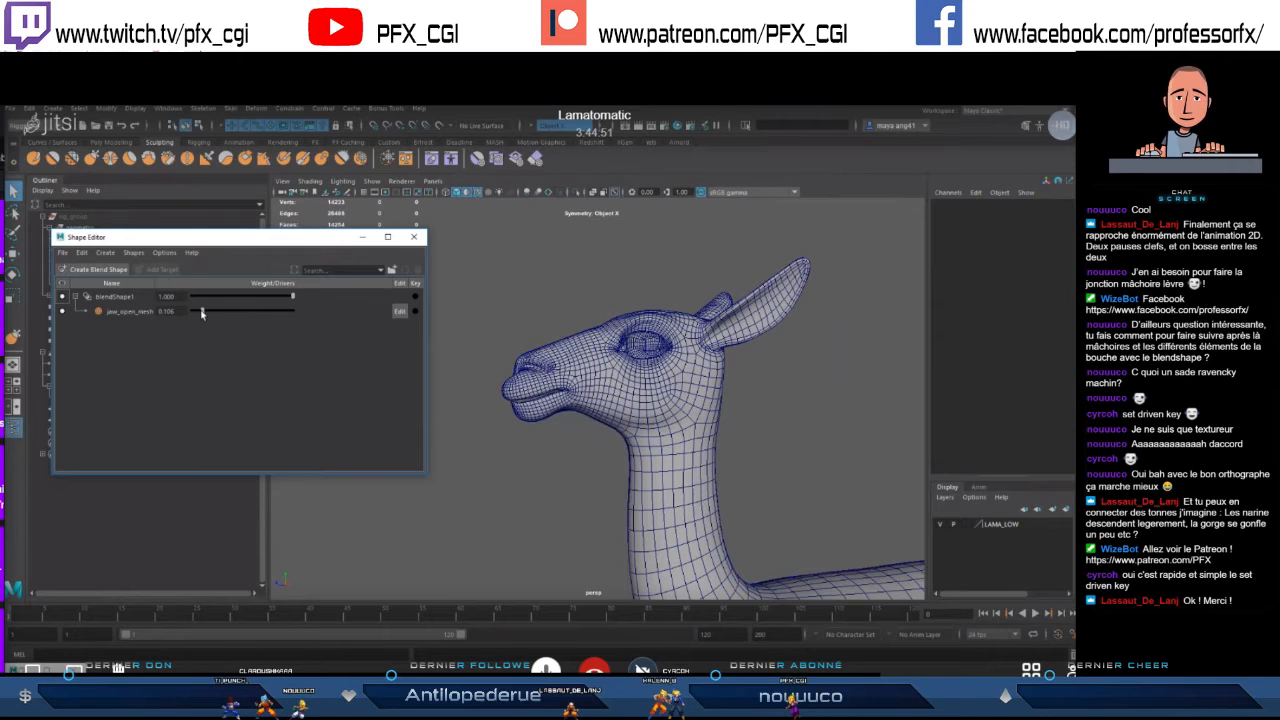
pyautogui.moveTo(292, 312); pyautogui.dragTo(345, 333)
pyautogui.keyDown('alt'); pyautogui.moveTo(567, 373); pyautogui.dragTo(660, 385, button='right'); pyautogui.keyUp('alt')
pyautogui.moveTo(600, 385)
pyautogui.keyDown('alt'); pyautogui.mouseDown()
pyautogui.moveTo(590, 392)
pyautogui.moveTo(606, 388)
pyautogui.mouseUp(); pyautogui.keyUp('alt')
pyautogui.moveTo(291, 312); pyautogui.dragTo(188, 314)
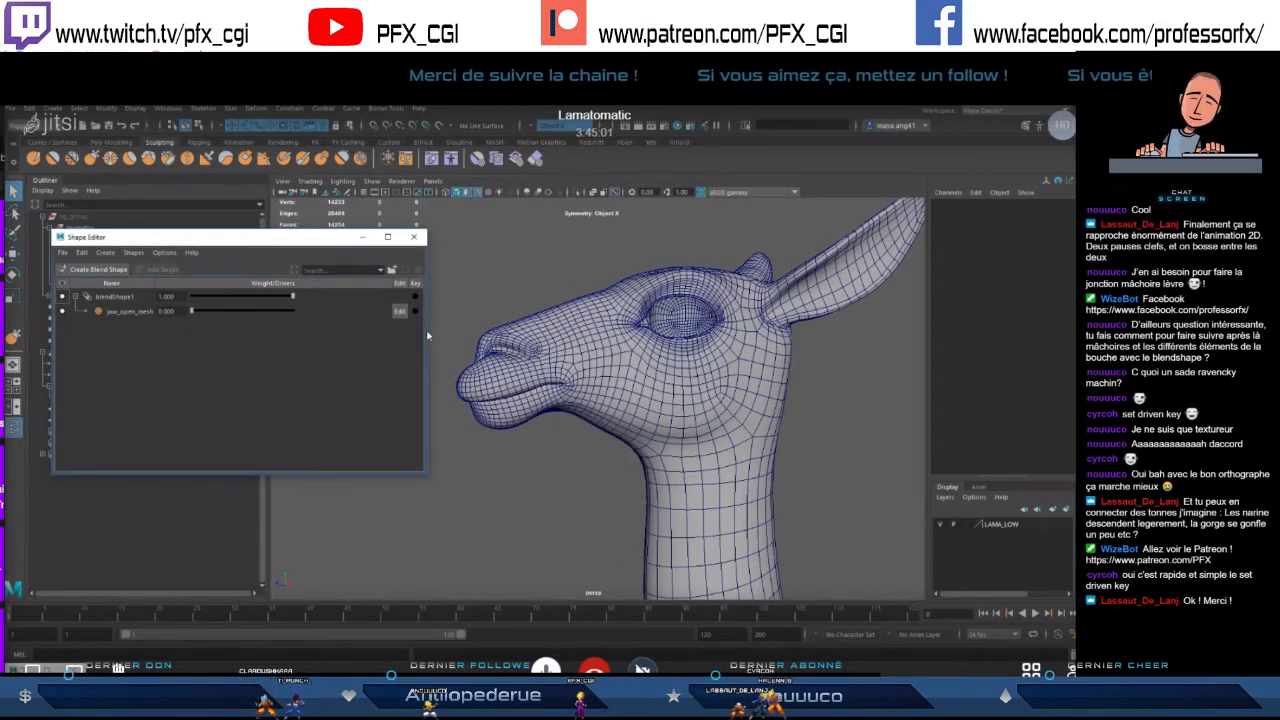
# - Examine the lower eyelid's edge loops up close while testing the jaw_open_mesh weight
pyautogui.keyDown('alt'); pyautogui.moveTo(640, 375); pyautogui.dragTo(560, 396, button='middle'); pyautogui.keyUp('alt')
pyautogui.keyDown('alt'); pyautogui.moveTo(500, 396); pyautogui.dragTo(597, 406, button='right'); pyautogui.keyUp('alt')
pyautogui.keyDown('alt'); pyautogui.moveTo(597, 406); pyautogui.dragTo(587, 409); pyautogui.keyUp('alt')
pyautogui.keyDown('alt'); pyautogui.moveTo(587, 409); pyautogui.dragTo(535, 402, button='right'); pyautogui.keyUp('alt')
pyautogui.moveTo(192, 312)
pyautogui.mouseDown()
pyautogui.moveTo(317, 320)
pyautogui.moveTo(188, 314)
pyautogui.mouseUp()
pyautogui.keyDown('alt'); pyautogui.moveTo(550, 404); pyautogui.dragTo(569, 379, button='right'); pyautogui.keyUp('alt')
# - Try a soft selection on a lower-eyelid vertex of lama_jaw_test and return to object selection
pyautogui.click(611, 401)
pyautogui.click(598, 401)
pyautogui.press('b')
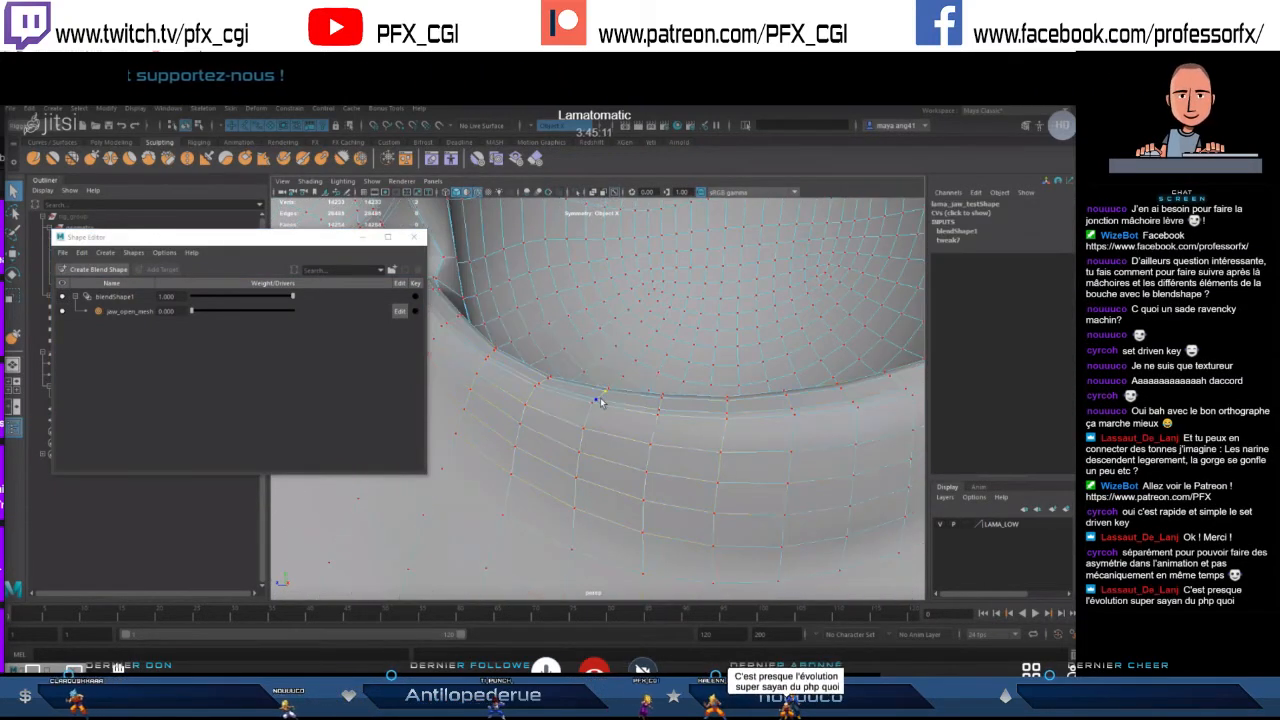
pyautogui.press('F8')
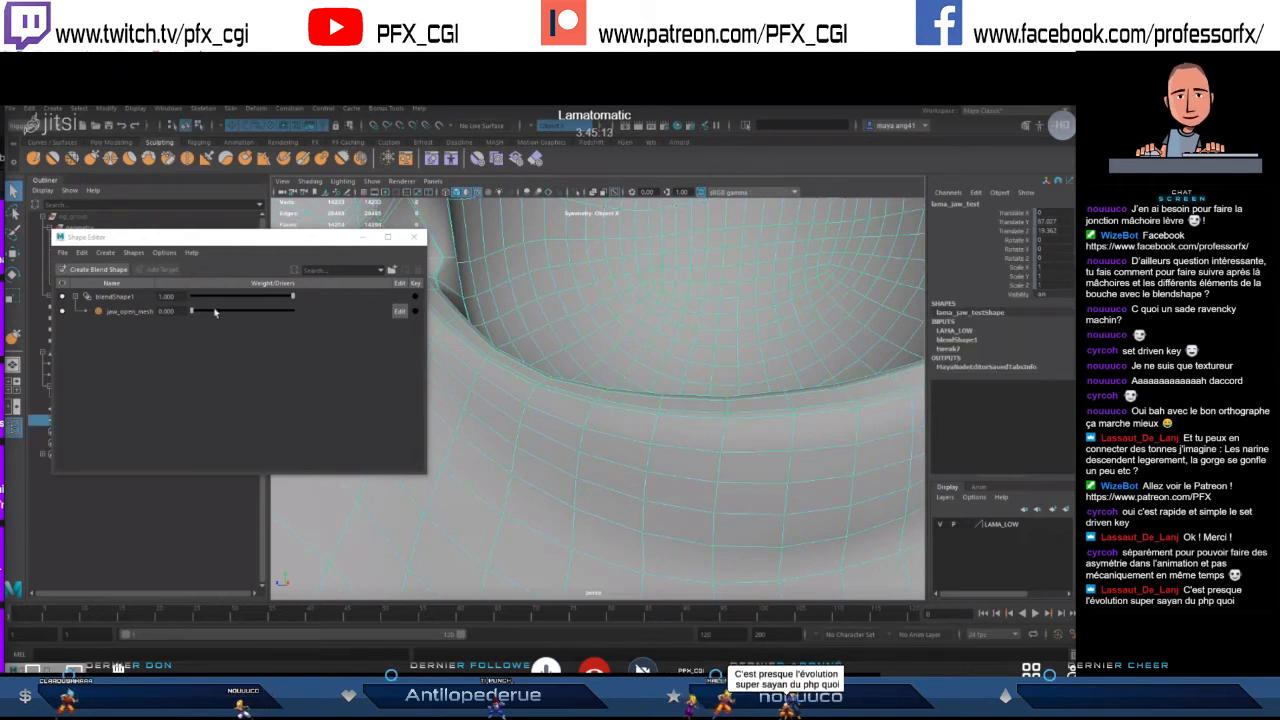
# - Test the jaw_open_mesh weight near the lower eyelid and examine the closed-mouth head from several angles at weight 0
pyautogui.moveTo(193, 312); pyautogui.dragTo(285, 315)
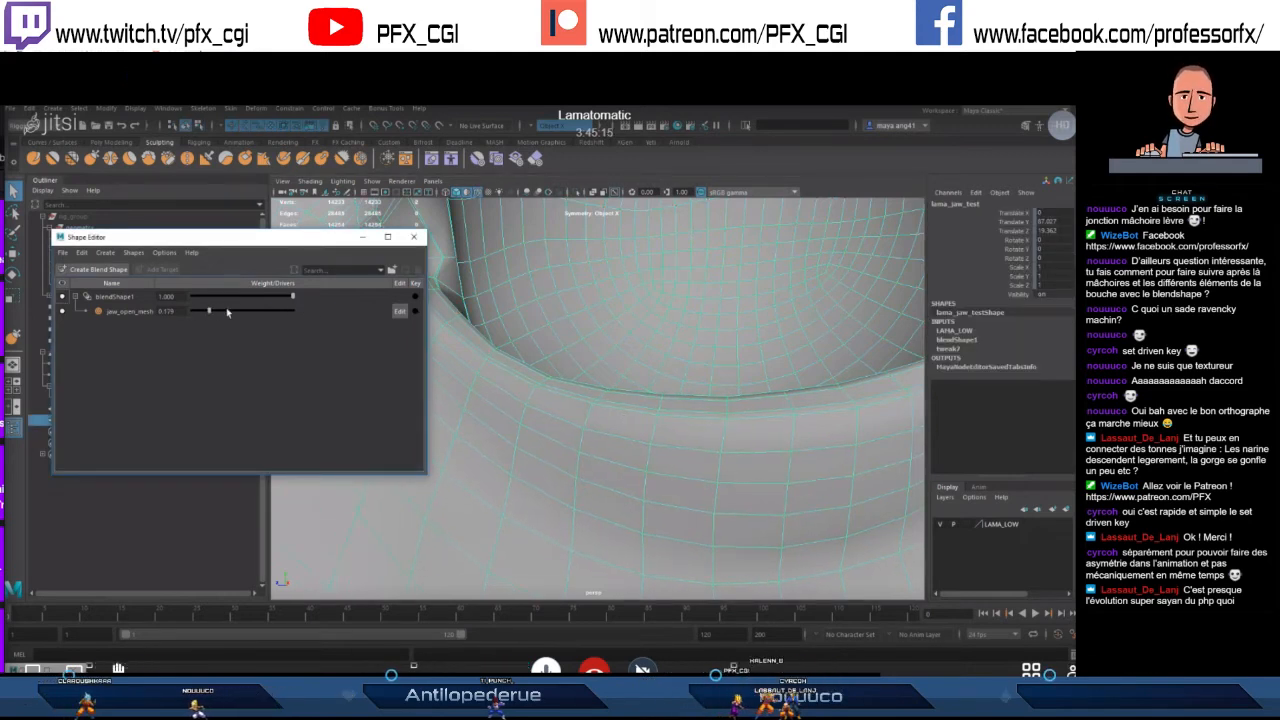
pyautogui.scroll(-10, 574, 429)
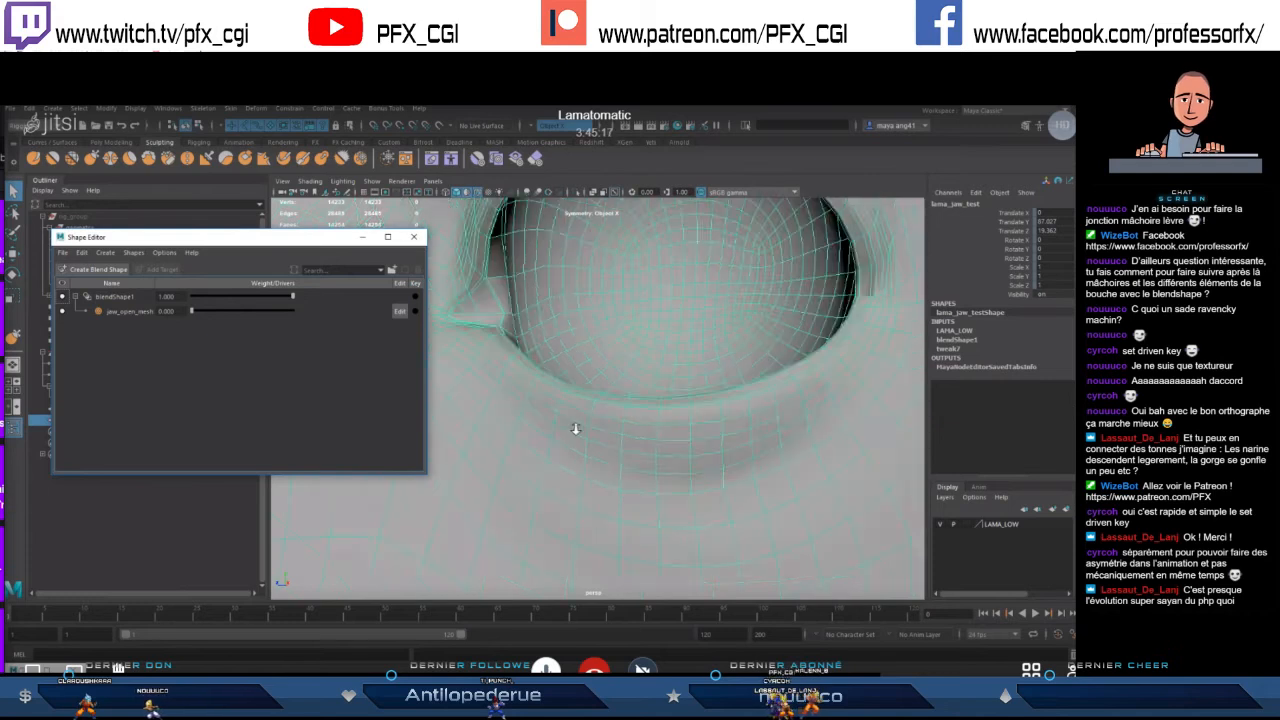
pyautogui.keyDown('alt'); pyautogui.moveTo(589, 431); pyautogui.dragTo(634, 426, button='right'); pyautogui.keyUp('alt')
pyautogui.keyDown('alt'); pyautogui.moveTo(634, 426); pyautogui.dragTo(681, 372); pyautogui.keyUp('alt')
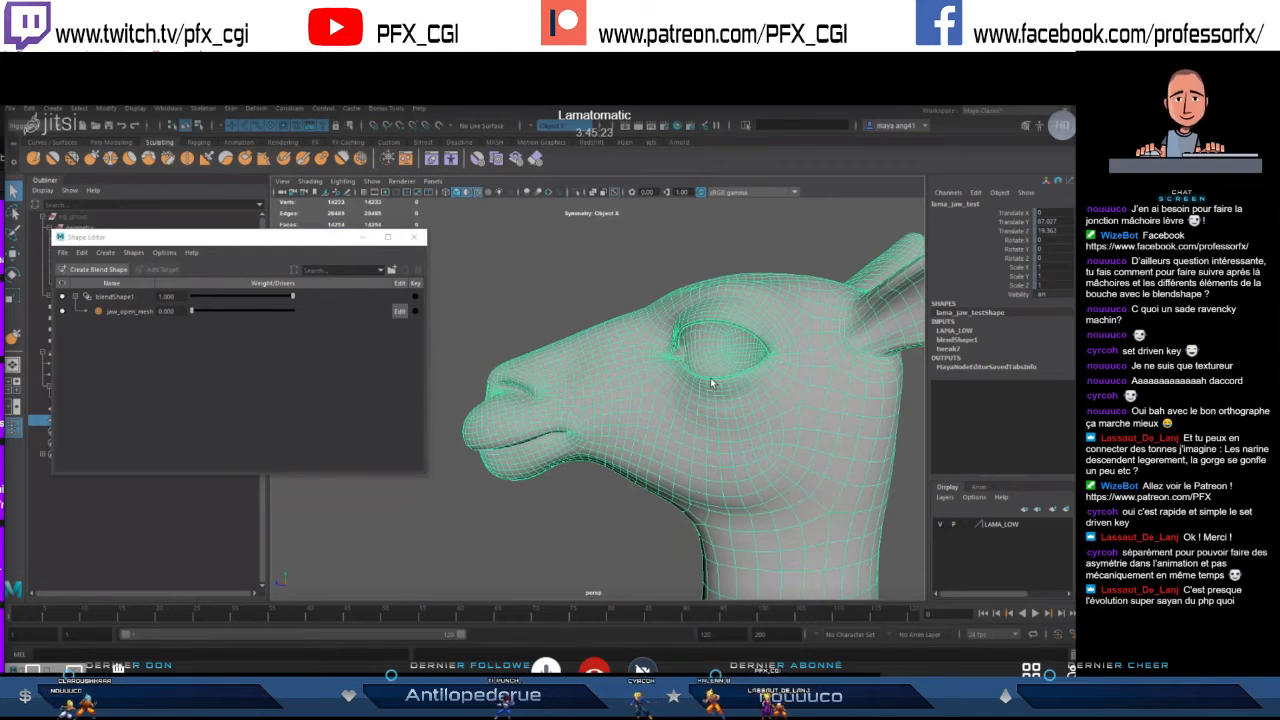
pyautogui.keyDown('alt'); pyautogui.moveTo(627, 385); pyautogui.dragTo(690, 364); pyautogui.keyUp('alt')
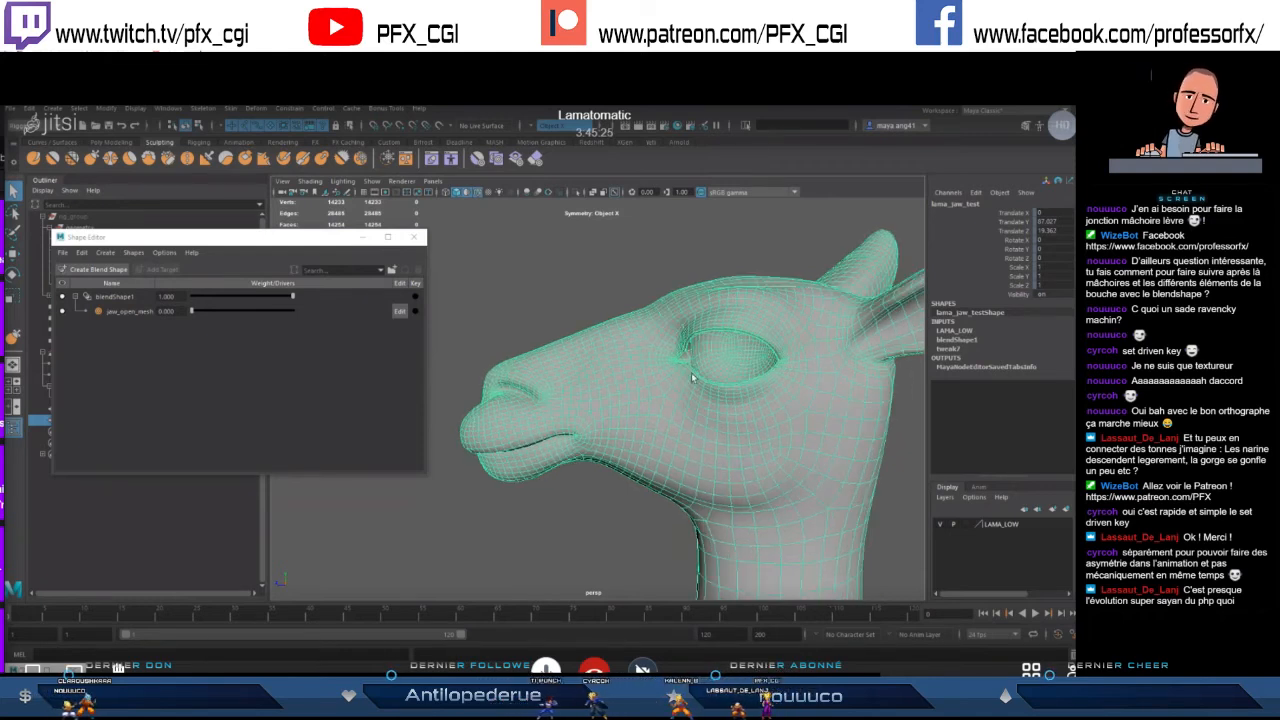
pyautogui.keyDown('alt'); pyautogui.moveTo(741, 402); pyautogui.dragTo(614, 399); pyautogui.keyUp('alt')
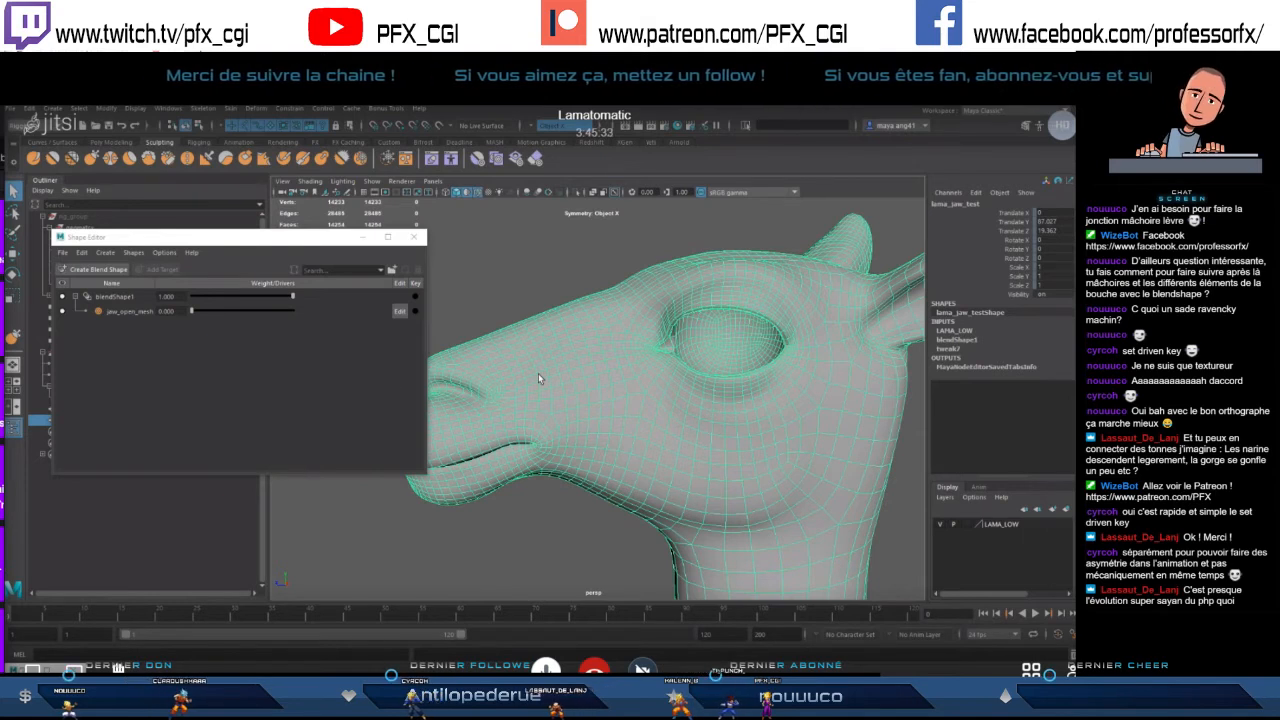
pyautogui.keyDown('alt'); pyautogui.moveTo(501, 354); pyautogui.dragTo(511, 358); pyautogui.keyUp('alt')
pyautogui.keyDown('alt'); pyautogui.moveTo(512, 358); pyautogui.dragTo(581, 379, button='middle'); pyautogui.keyUp('alt')
pyautogui.keyDown('alt'); pyautogui.moveTo(581, 379); pyautogui.dragTo(488, 366); pyautogui.keyUp('alt')
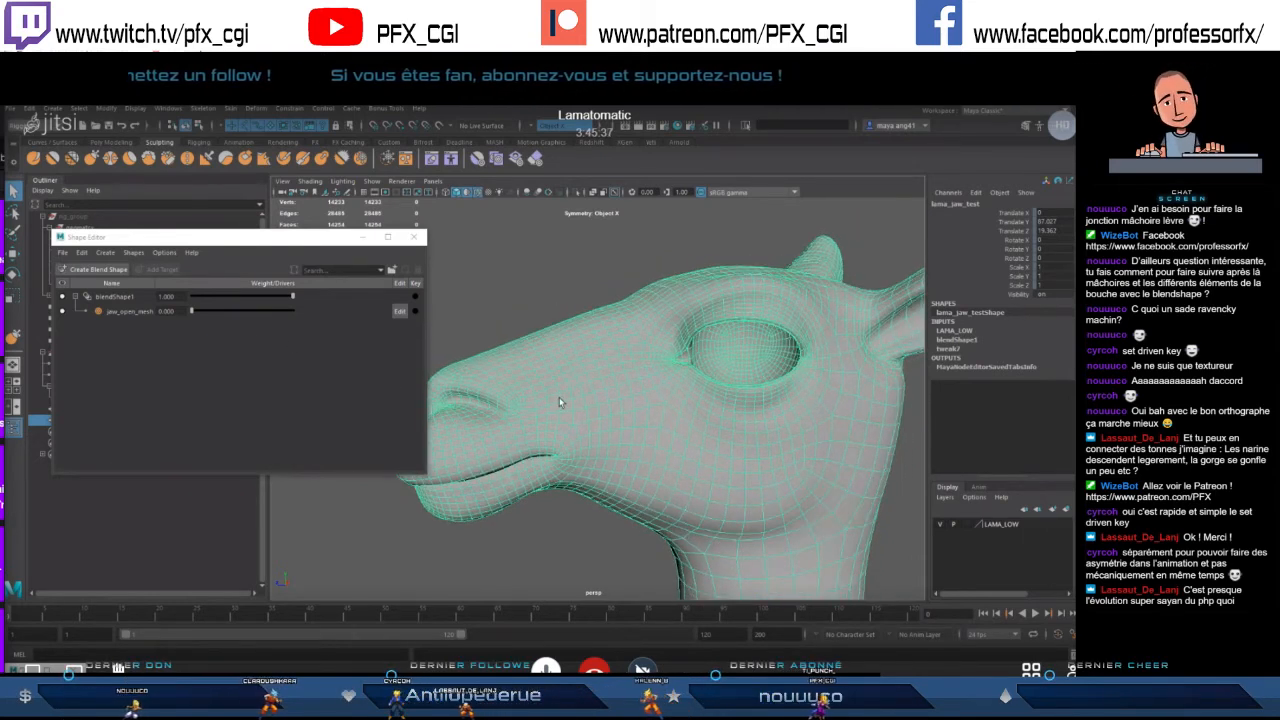
pyautogui.keyDown('alt'); pyautogui.moveTo(559, 397); pyautogui.dragTo(562, 446); pyautogui.keyUp('alt')
# - Raise the jaw_open_mesh weight to 1, inspect the head and test the weight again close to the lower eyelid
pyautogui.moveTo(192, 311); pyautogui.dragTo(300, 312)
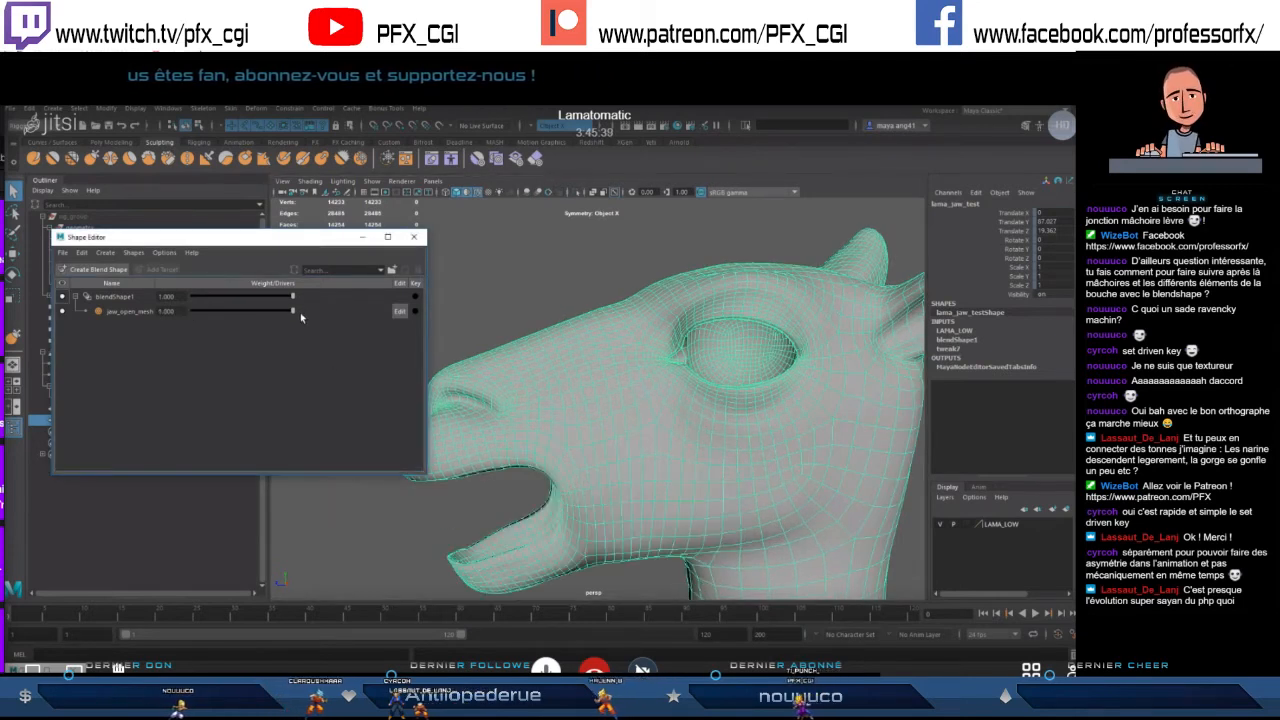
pyautogui.keyDown('alt'); pyautogui.moveTo(560, 440); pyautogui.dragTo(656, 392); pyautogui.keyUp('alt')
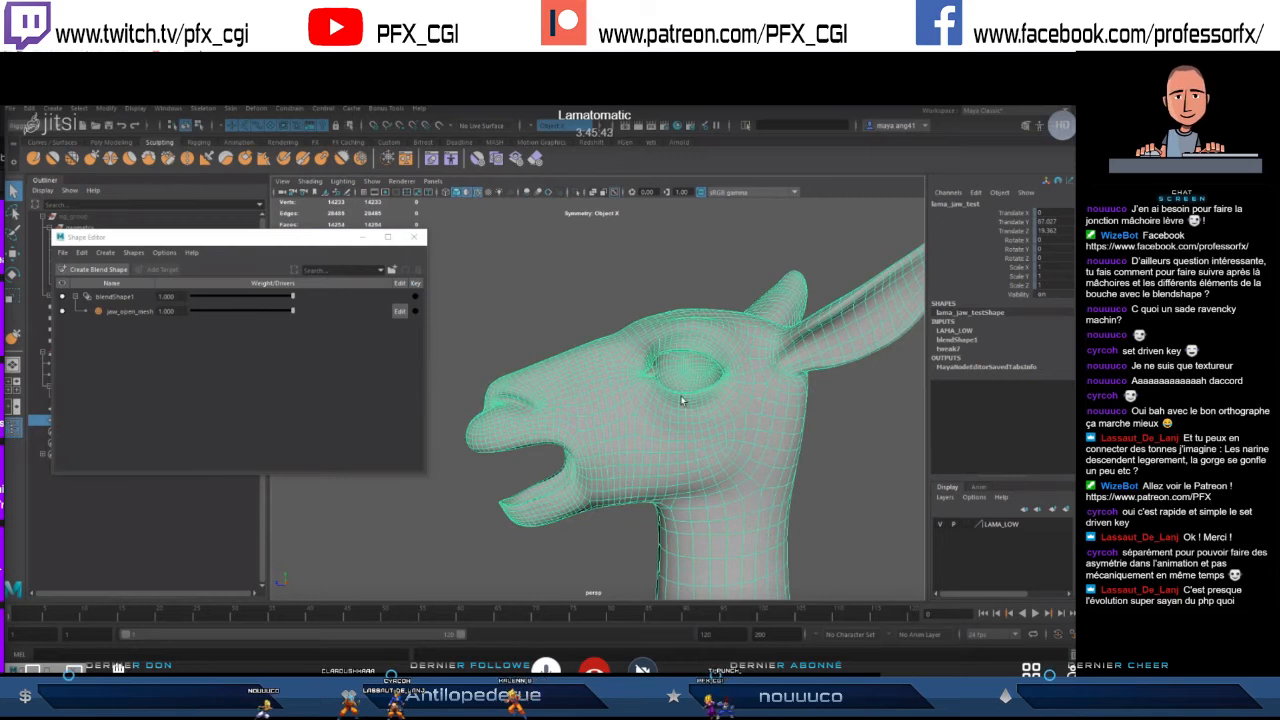
pyautogui.scroll(4, 721, 407)
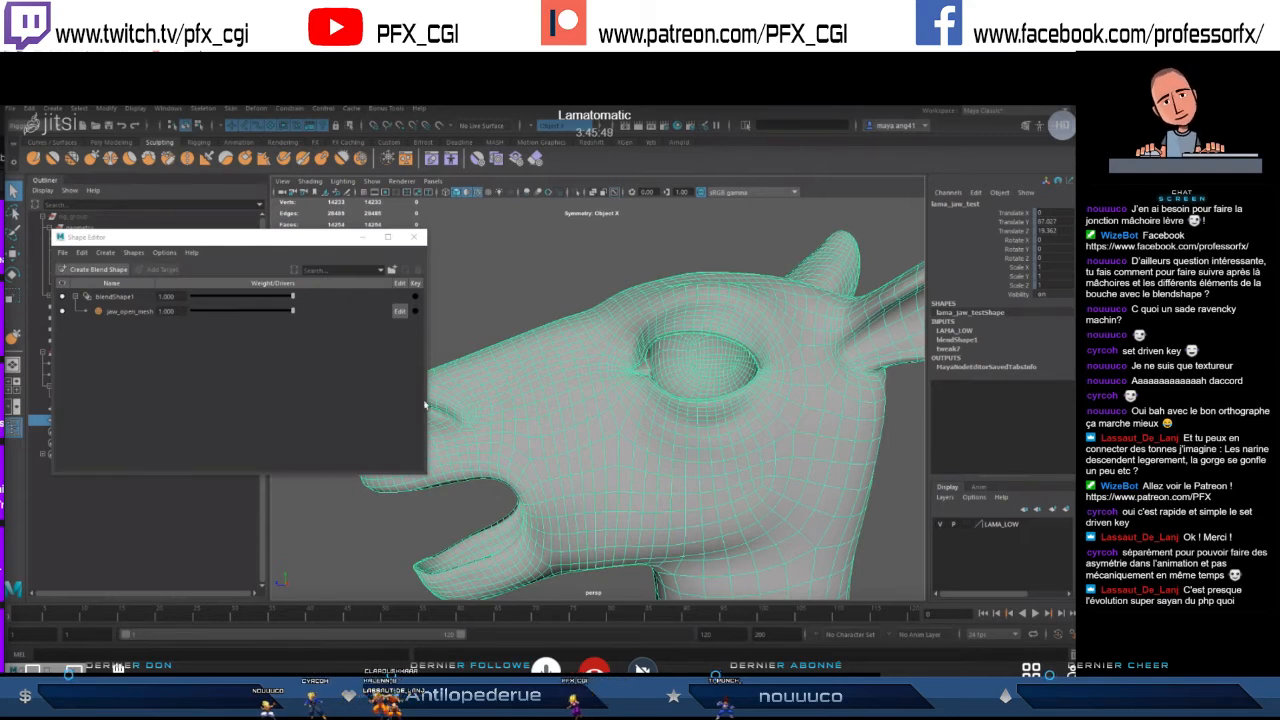
pyautogui.scroll(5, 588, 405)
pyautogui.moveTo(293, 313); pyautogui.dragTo(199, 311)
pyautogui.scroll(3, 577, 400)
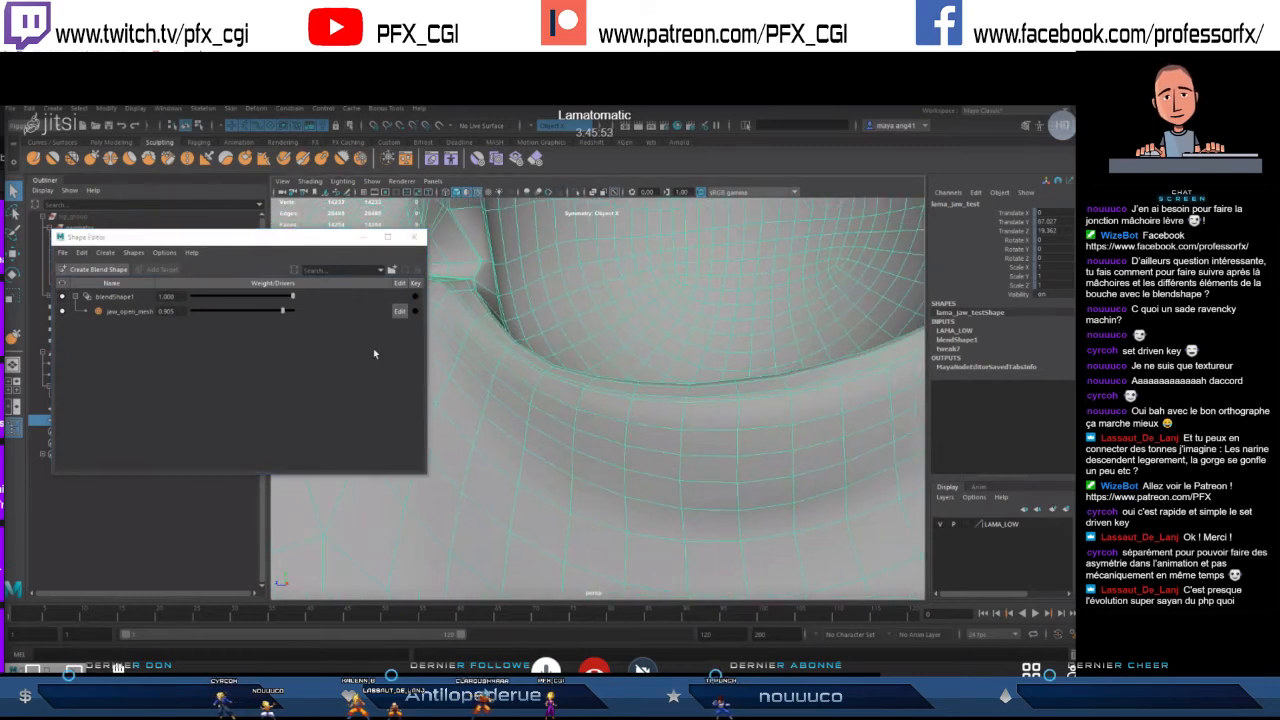
# - Lower the jaw_open_mesh weight to 0 and examine the closed muzzle and head in side view
pyautogui.moveTo(283, 314); pyautogui.dragTo(201, 313)
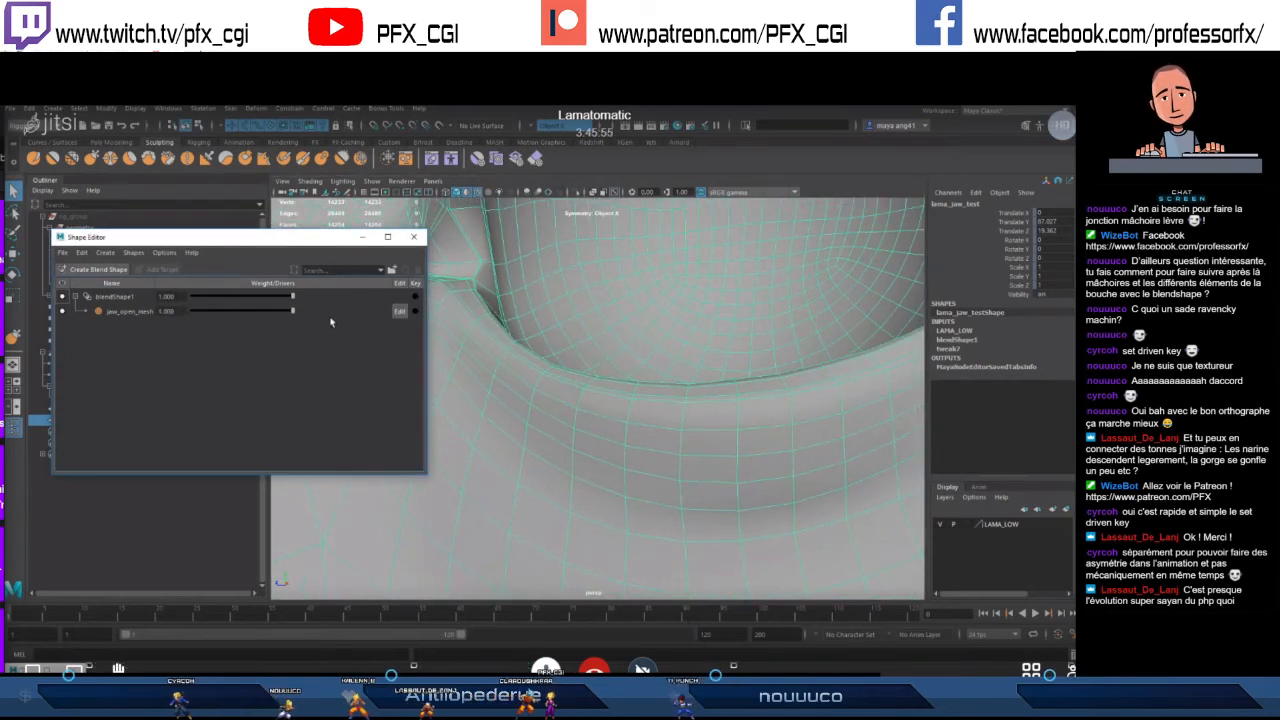
pyautogui.moveTo(331, 322); pyautogui.dragTo(190, 330)
pyautogui.scroll(-5, 586, 389)
pyautogui.keyDown('alt'); pyautogui.moveTo(620, 394); pyautogui.dragTo(829, 415, button='middle'); pyautogui.keyUp('alt')
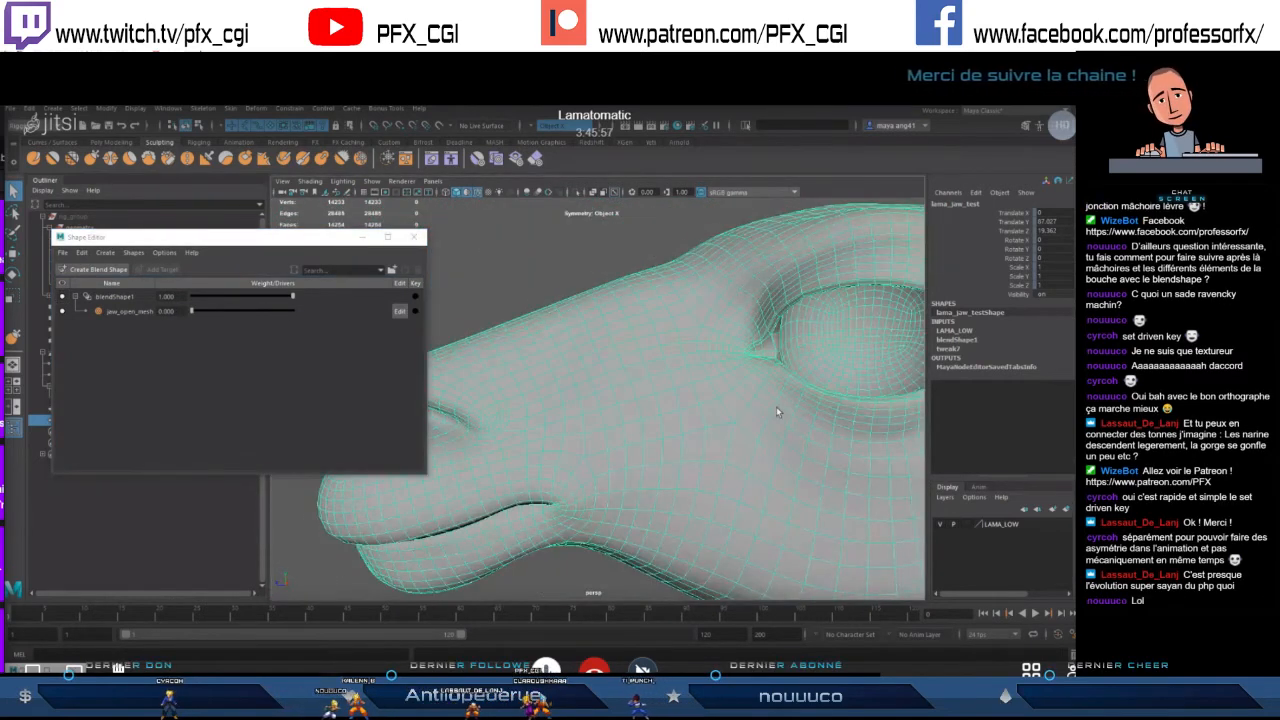
pyautogui.keyDown('alt'); pyautogui.moveTo(540, 434); pyautogui.dragTo(709, 403, button='middle'); pyautogui.keyUp('alt')
pyautogui.scroll(3, 721, 395)
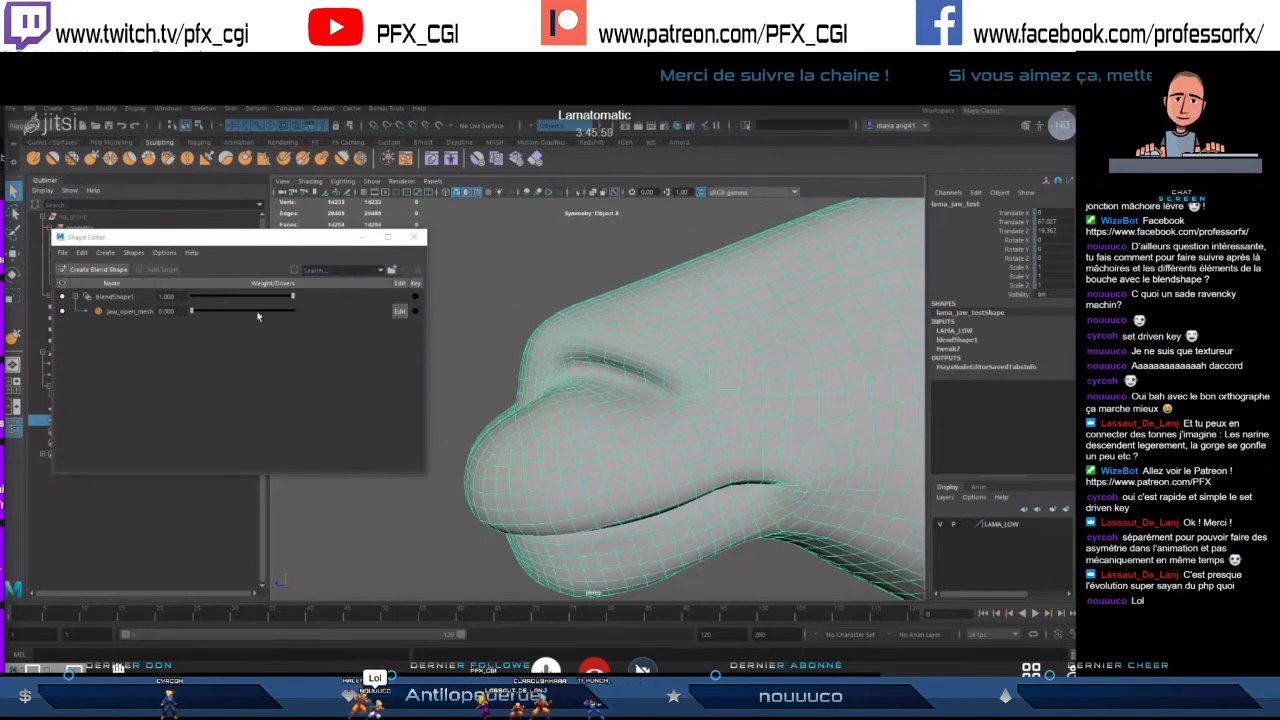
pyautogui.moveTo(196, 312); pyautogui.dragTo(170, 311)
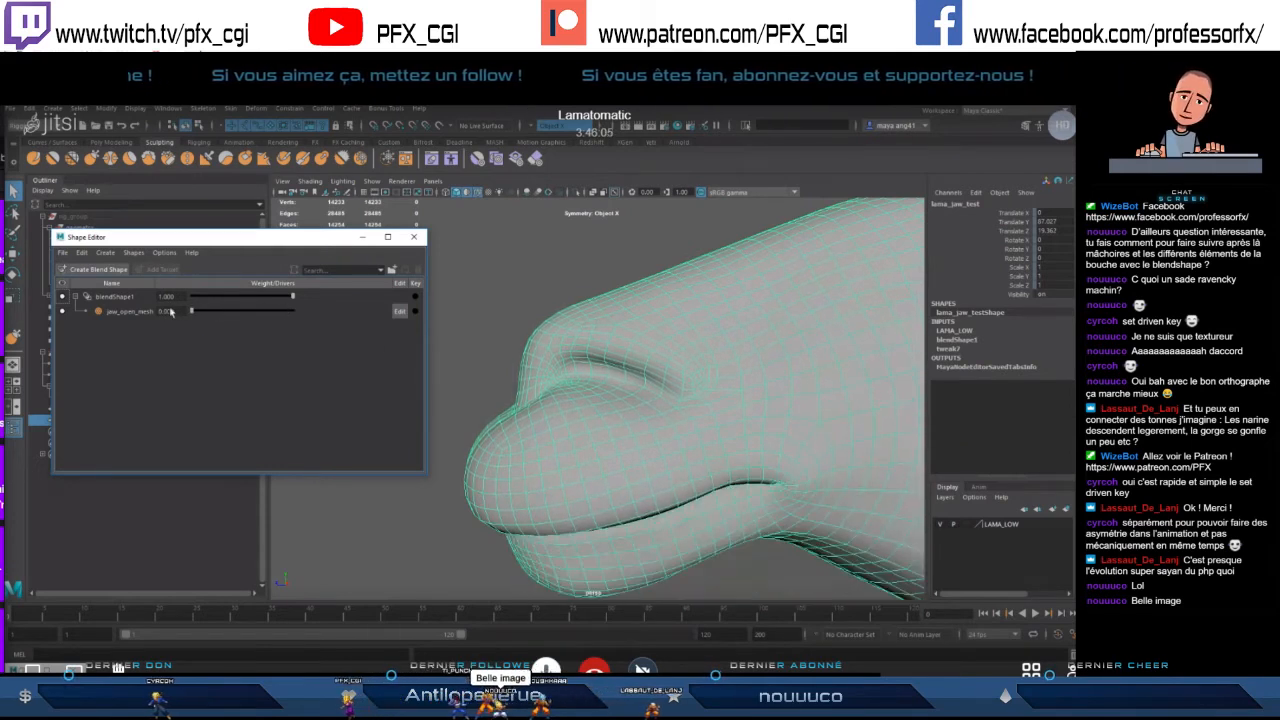
pyautogui.scroll(-5, 640, 365)
pyautogui.scroll(5, 640, 365)
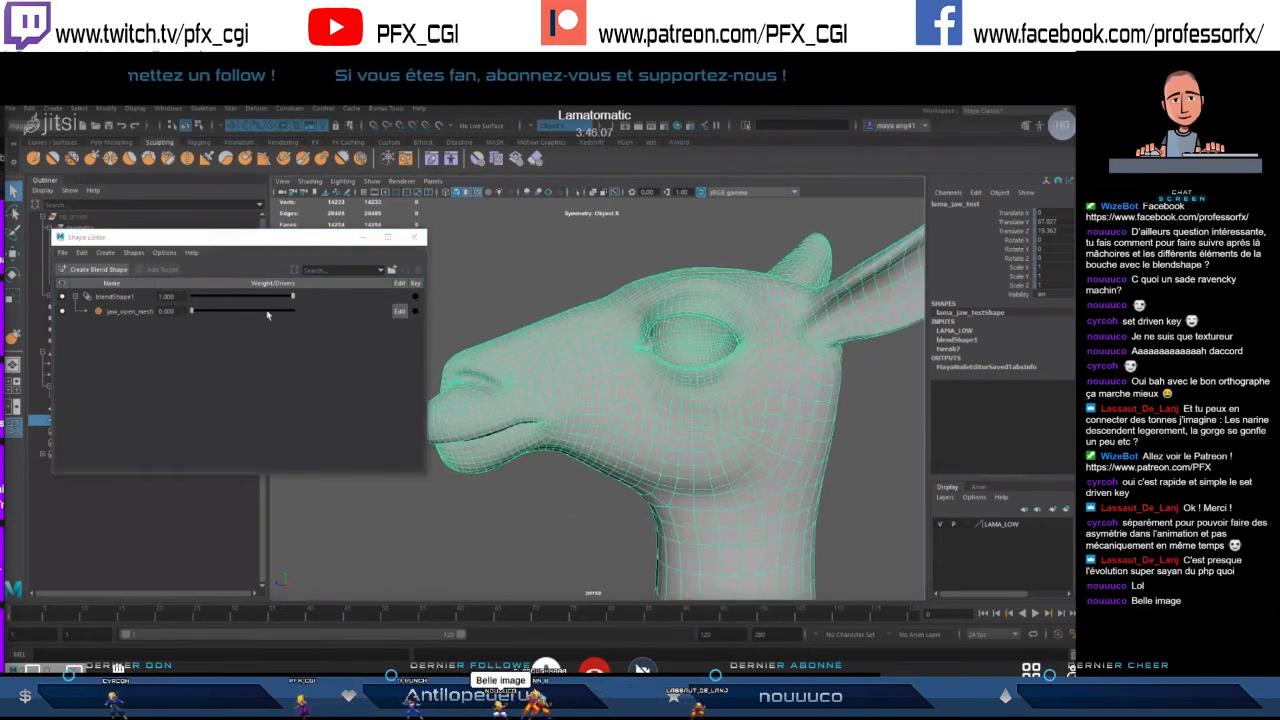
# - Raise the jaw_open_mesh weight to 1 and examine the open mouth and cheek from slightly different angles
pyautogui.moveTo(192, 311); pyautogui.dragTo(306, 313)
pyautogui.scroll(-5, 698, 444)
pyautogui.moveTo(648, 429)
pyautogui.keyDown('alt'); pyautogui.mouseDown()
pyautogui.moveTo(733, 432)
pyautogui.moveTo(606, 432)
pyautogui.moveTo(646, 437)
pyautogui.mouseUp(); pyautogui.keyUp('alt')
pyautogui.scroll(3, 733, 432)
pyautogui.scroll(3, 606, 432)
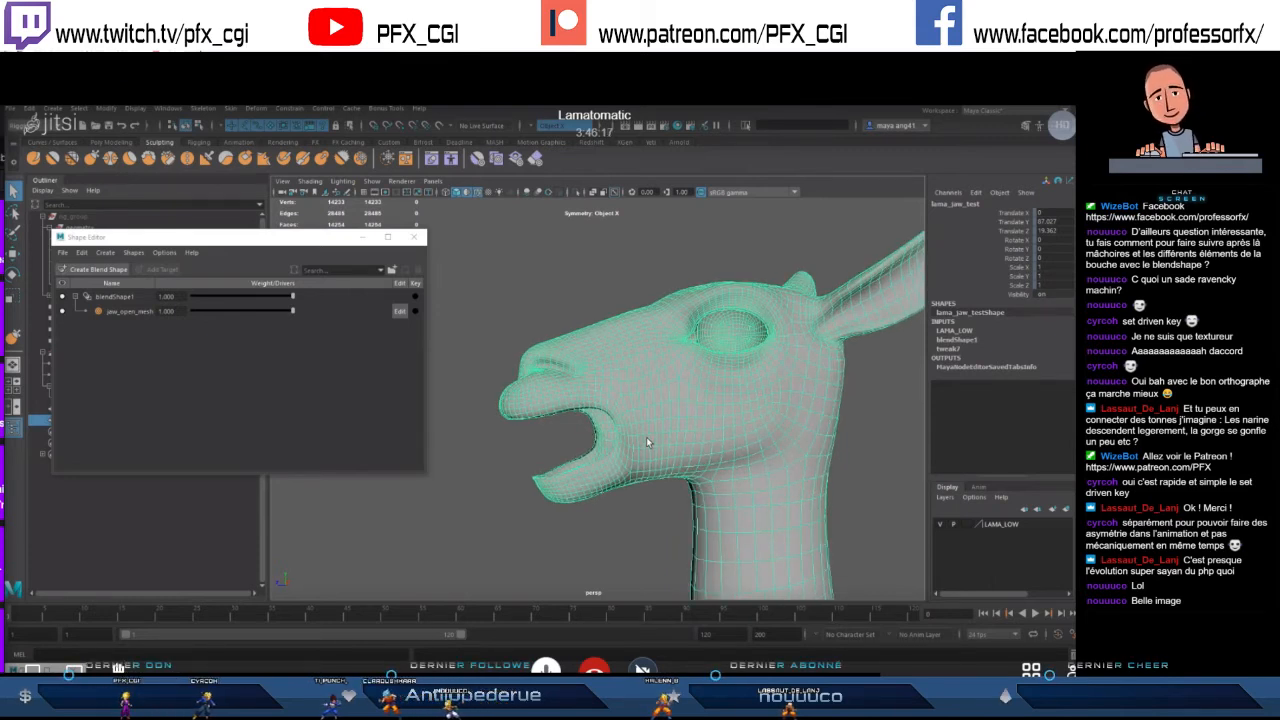
pyautogui.keyDown('alt'); pyautogui.moveTo(624, 448); pyautogui.dragTo(679, 431); pyautogui.keyUp('alt')
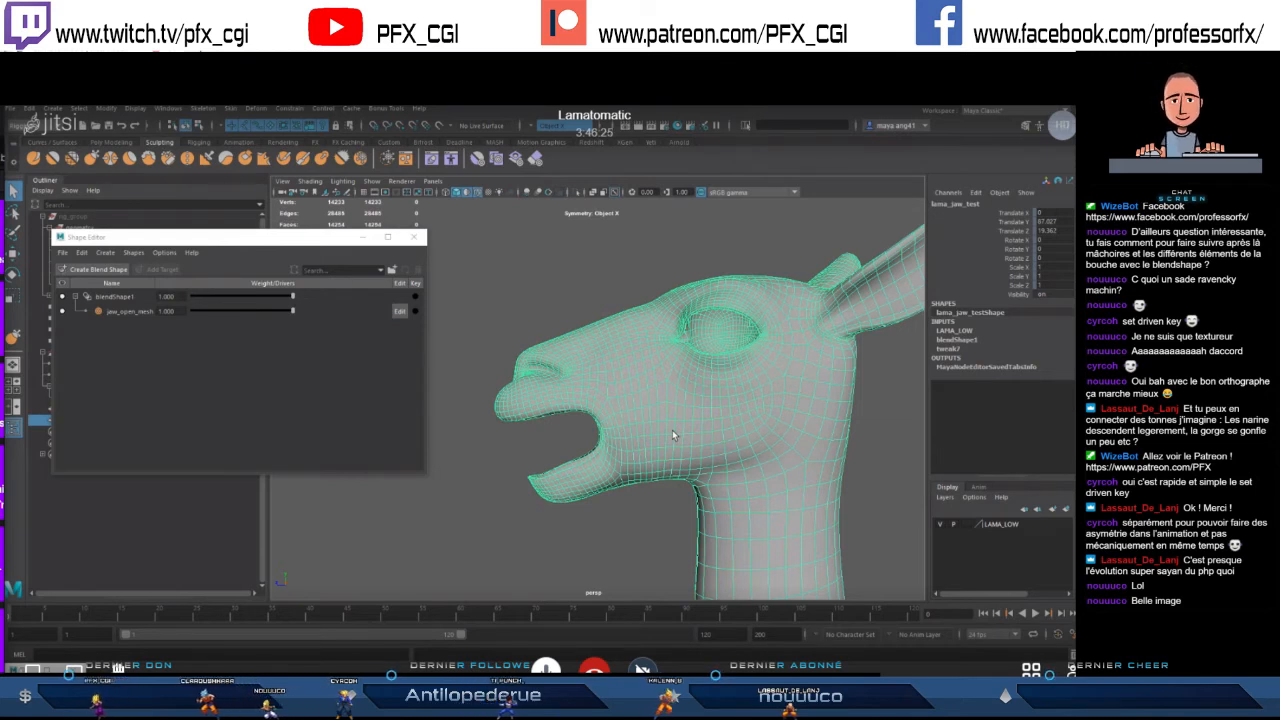
pyautogui.moveTo(293, 311); pyautogui.dragTo(578, 434)
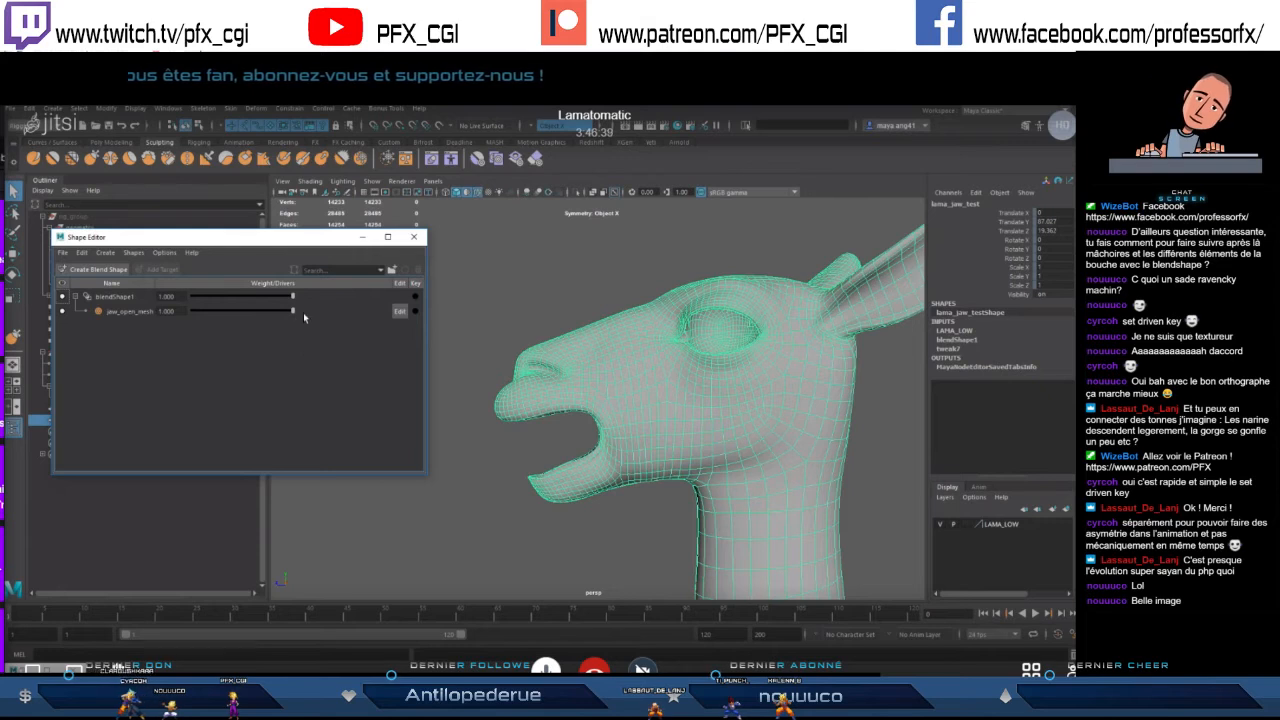
# - Return the jaw_open_mesh weight to 0 and inspect the closed lips up close
pyautogui.moveTo(293, 314); pyautogui.dragTo(162, 311)
pyautogui.keyDown('alt'); pyautogui.moveTo(565, 413); pyautogui.dragTo(576, 413); pyautogui.keyUp('alt')
pyautogui.keyDown('alt'); pyautogui.moveTo(505, 411); pyautogui.dragTo(556, 412, button='middle'); pyautogui.keyUp('alt')
pyautogui.scroll(3, 555, 413)
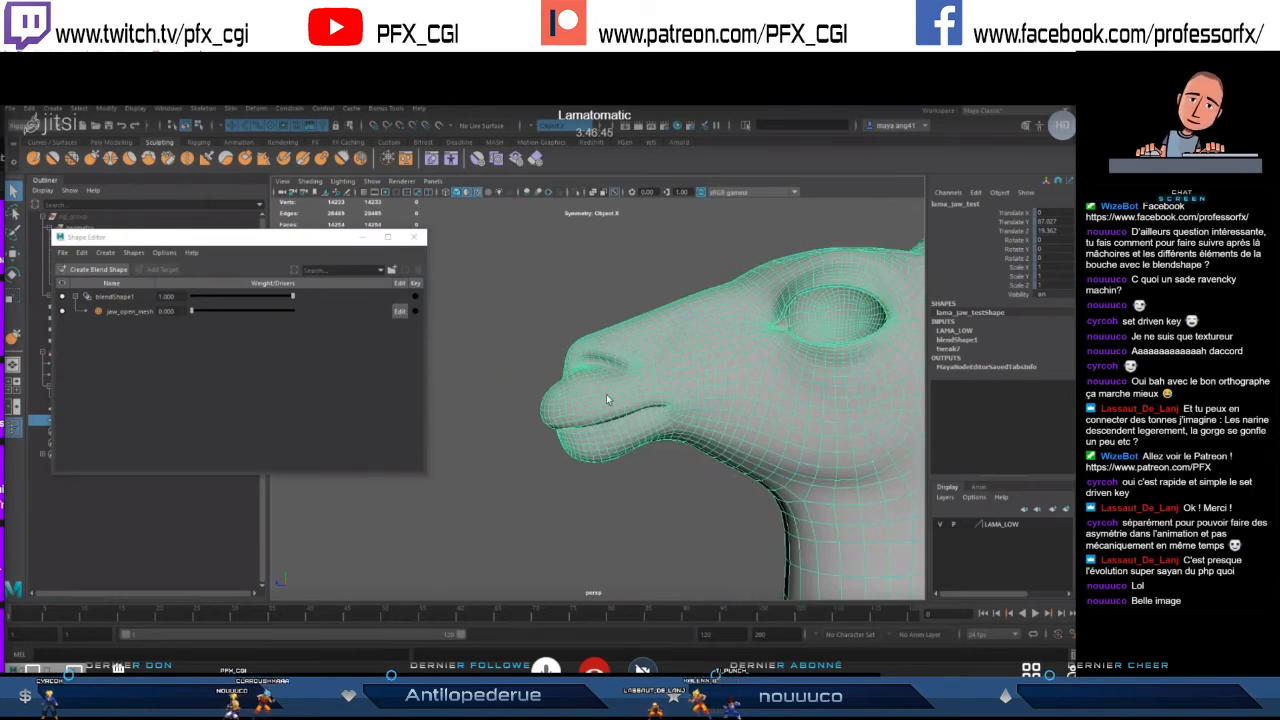
pyautogui.scroll(-3, 700, 445)
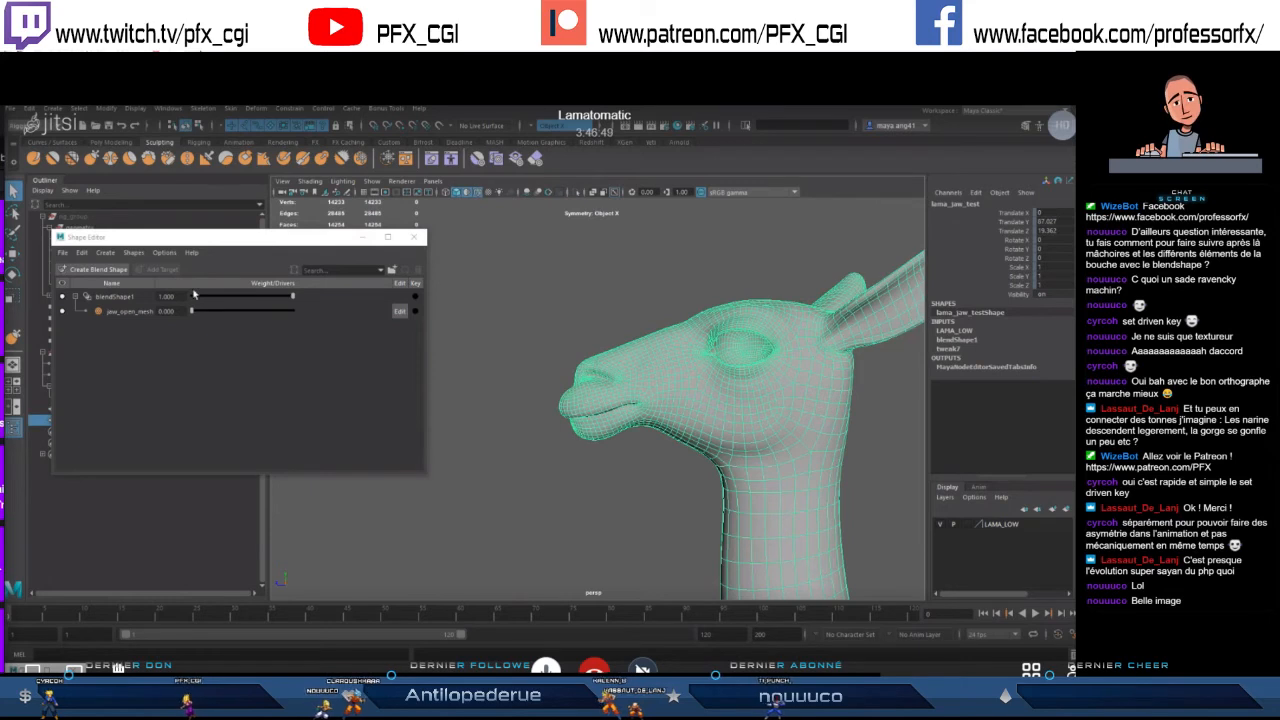
# - Swing the jaw_open_mesh weight to 1 and back to 0 to compare the open and closed jaw
pyautogui.moveTo(195, 314); pyautogui.dragTo(327, 320)
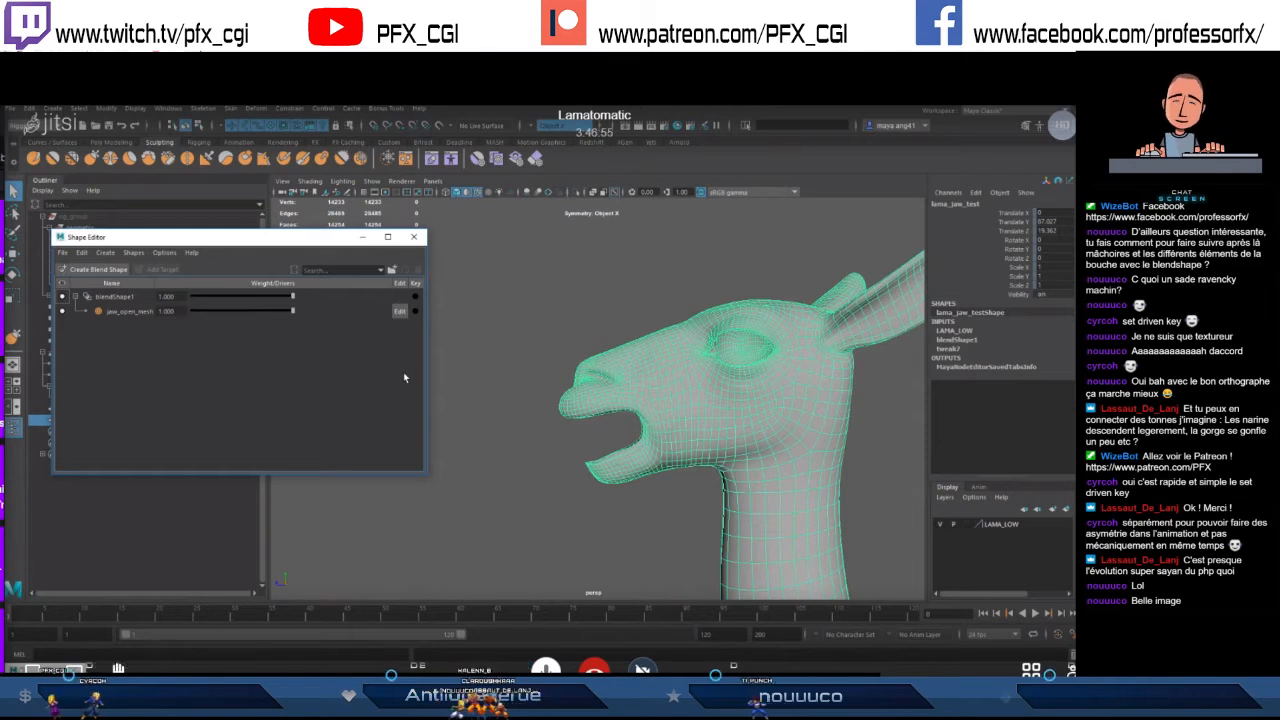
pyautogui.moveTo(296, 318); pyautogui.dragTo(185, 313)
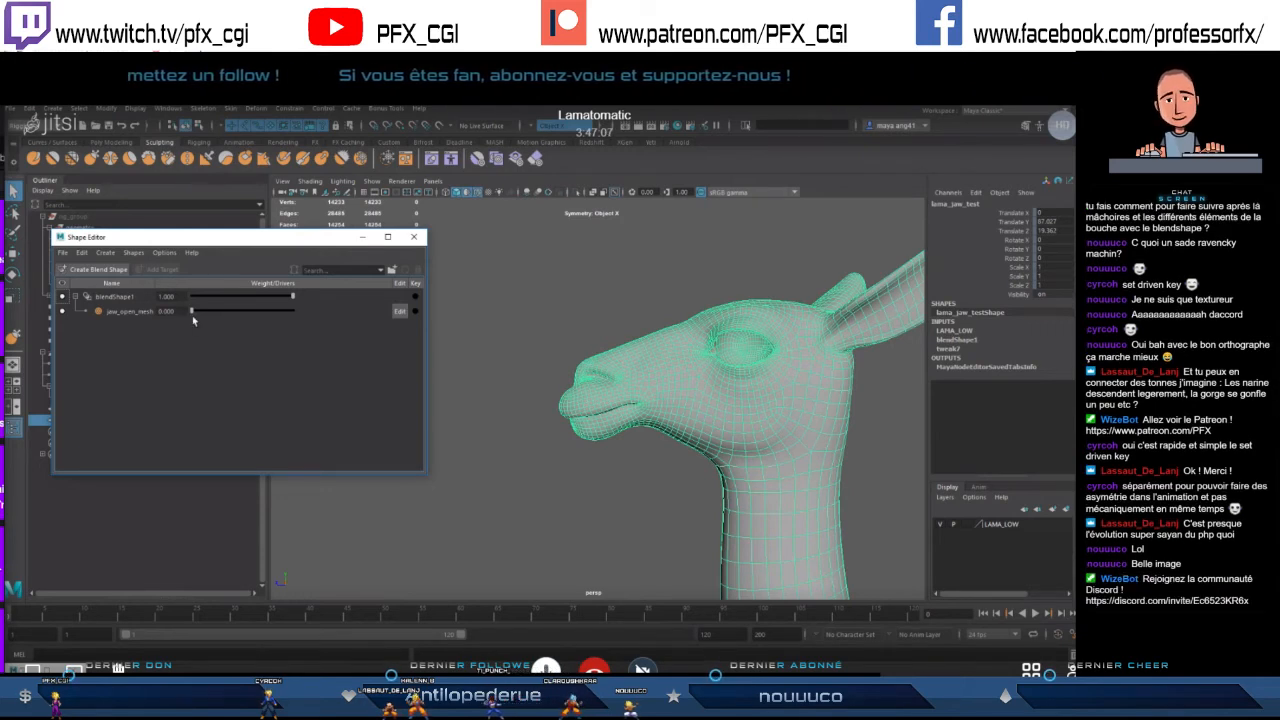
pyautogui.moveTo(192, 312)
pyautogui.mouseDown()
pyautogui.moveTo(348, 312)
pyautogui.moveTo(181, 322)
pyautogui.mouseUp()
pyautogui.keyDown('alt'); pyautogui.moveTo(606, 445); pyautogui.dragTo(605, 419); pyautogui.keyUp('alt')
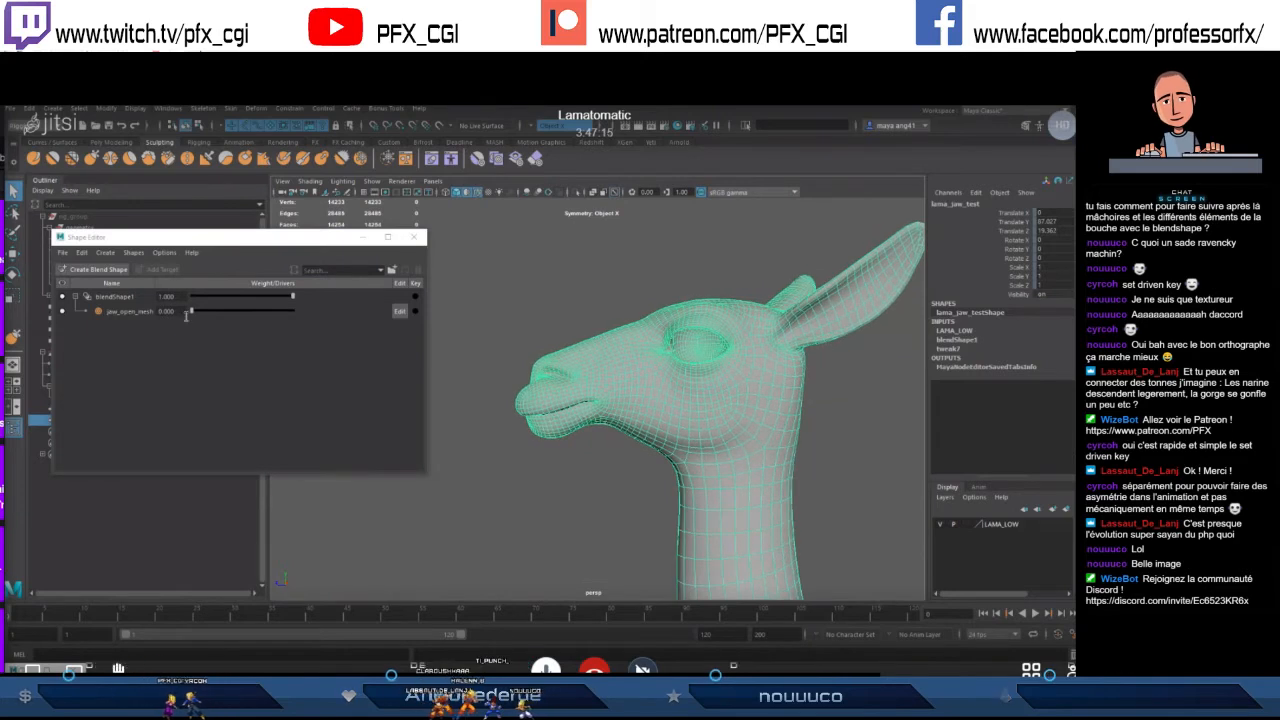
pyautogui.moveTo(193, 313)
pyautogui.mouseDown()
pyautogui.moveTo(339, 312)
pyautogui.moveTo(192, 313)
pyautogui.mouseUp()
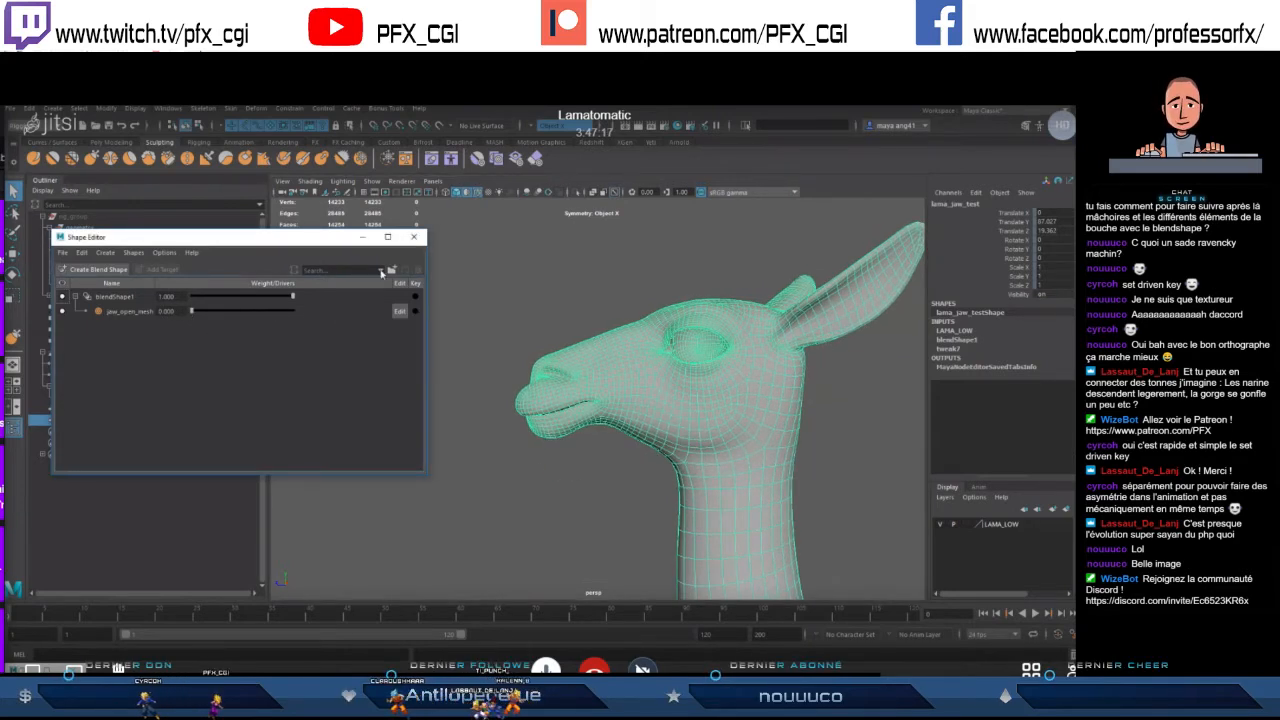
# - Close the Shape Editor, hide lama_jaw_test and show the jaw_open group
pyautogui.click(413, 237)
pyautogui.scroll(4, 588, 425)
pyautogui.keyDown('alt'); pyautogui.moveTo(588, 425); pyautogui.dragTo(560, 425); pyautogui.keyUp('alt')
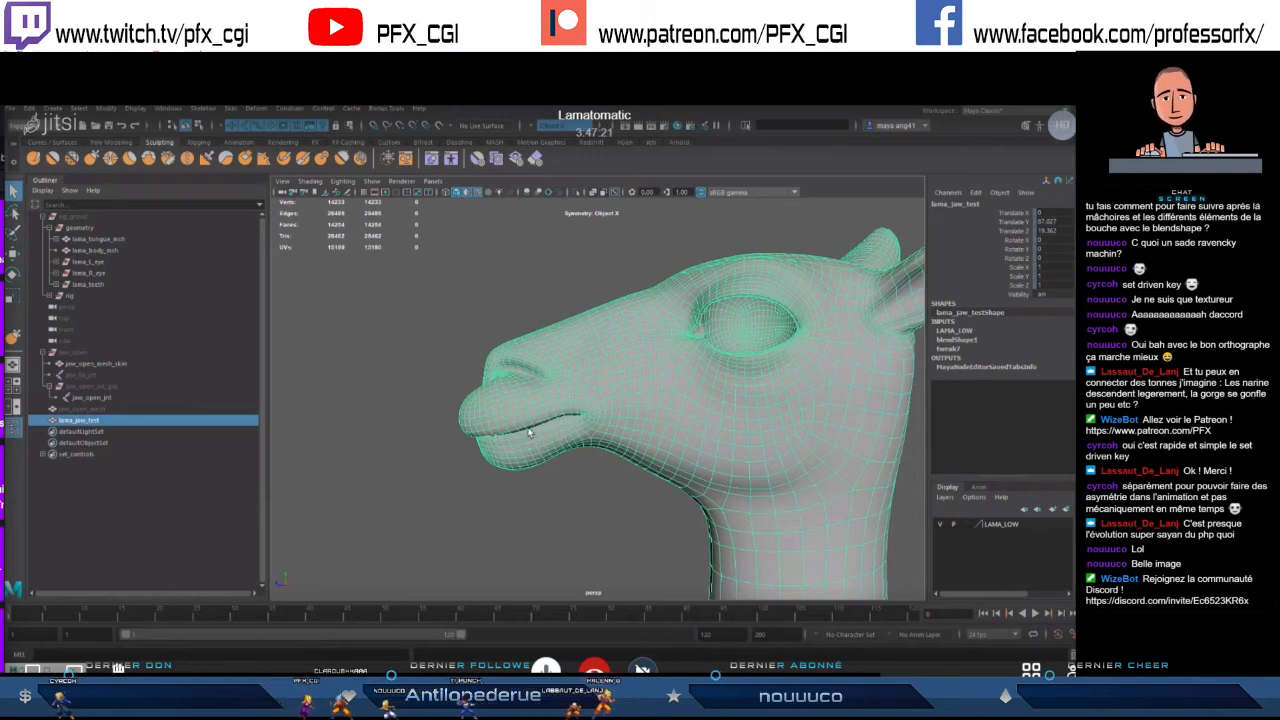
pyautogui.hotkey('ctrl', 'h')
pyautogui.click(94, 410)
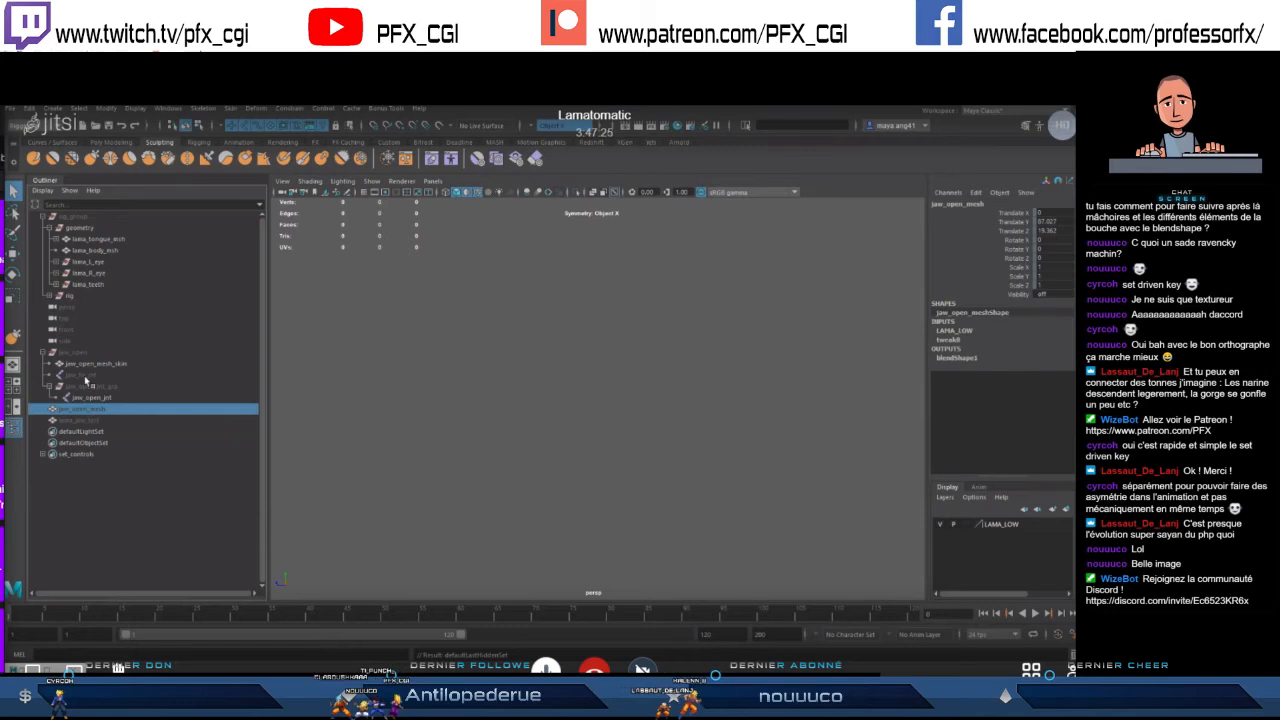
pyautogui.click(80, 354)
pyautogui.hotkey('shift', 'h')
# - Set Rotate X of jaw_open_jnt to 0
pyautogui.click(94, 398)
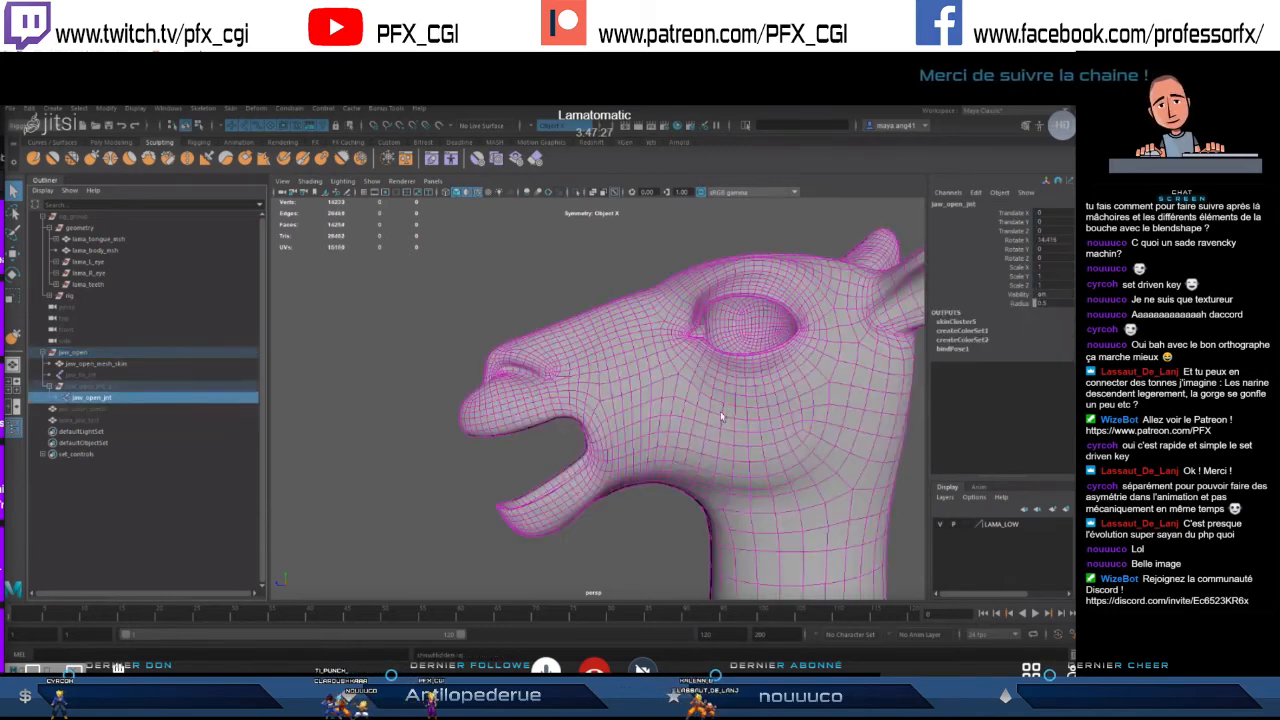
pyautogui.click(1047, 240)
pyautogui.write('0')
pyautogui.press('Return')
# - Test small X rotations of jaw_open_jnt around the closed position to check how the lips meet
pyautogui.press('e')
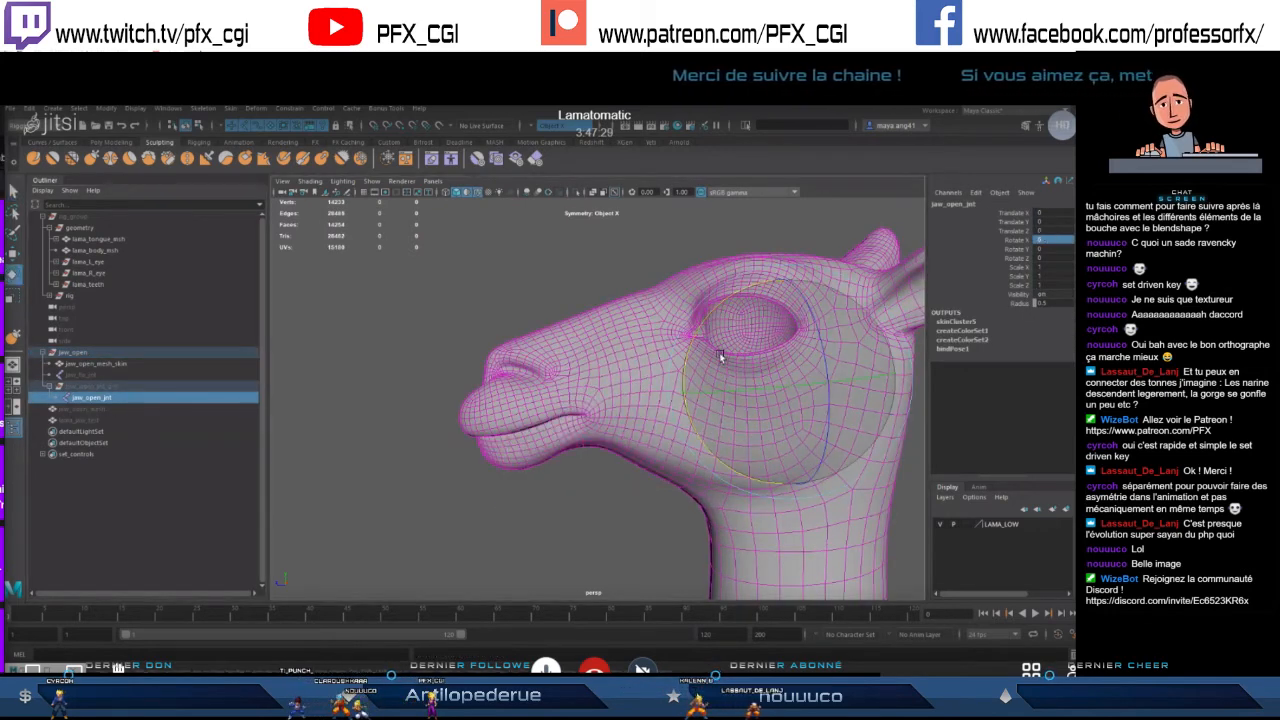
pyautogui.press('Up')
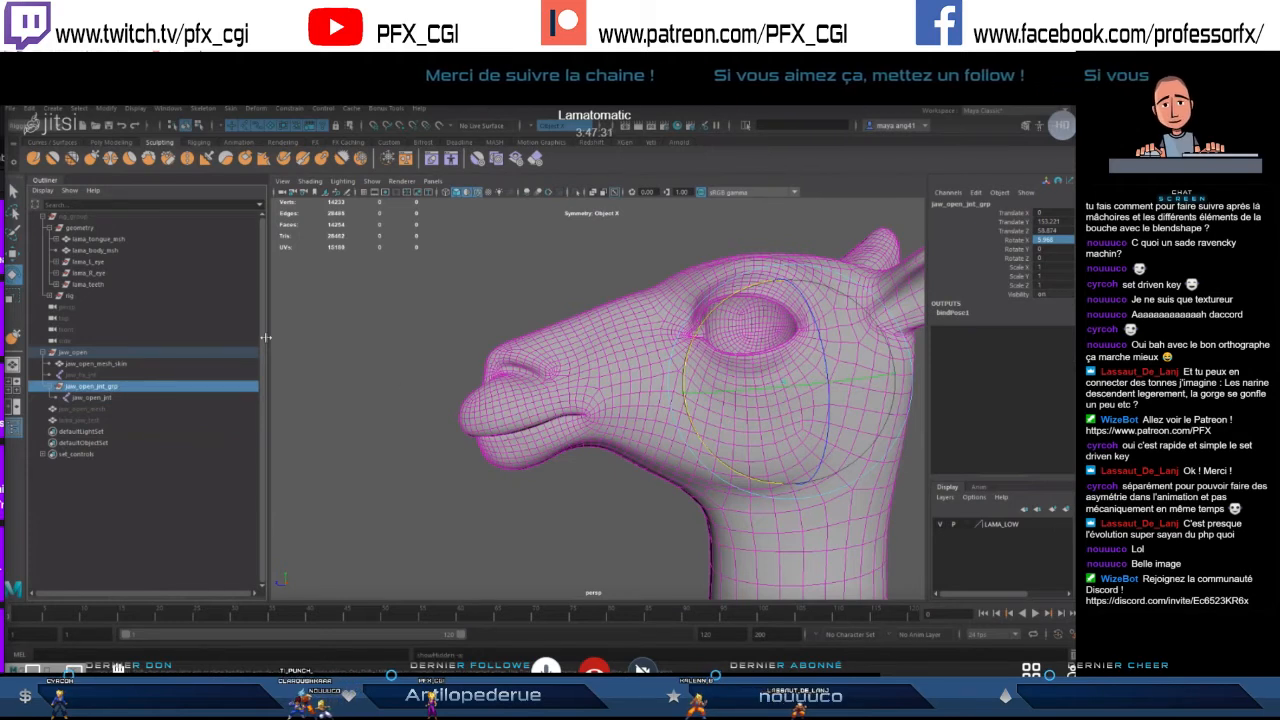
pyautogui.press('Down')
pyautogui.moveTo(735, 300); pyautogui.dragTo(748, 292)
pyautogui.hotkey('ctrl', 'z')
pyautogui.keyDown('alt'); pyautogui.moveTo(729, 335); pyautogui.dragTo(753, 328, button='middle'); pyautogui.keyUp('alt')
pyautogui.keyDown('alt'); pyautogui.moveTo(753, 328); pyautogui.dragTo(803, 333, button='right'); pyautogui.keyUp('alt')
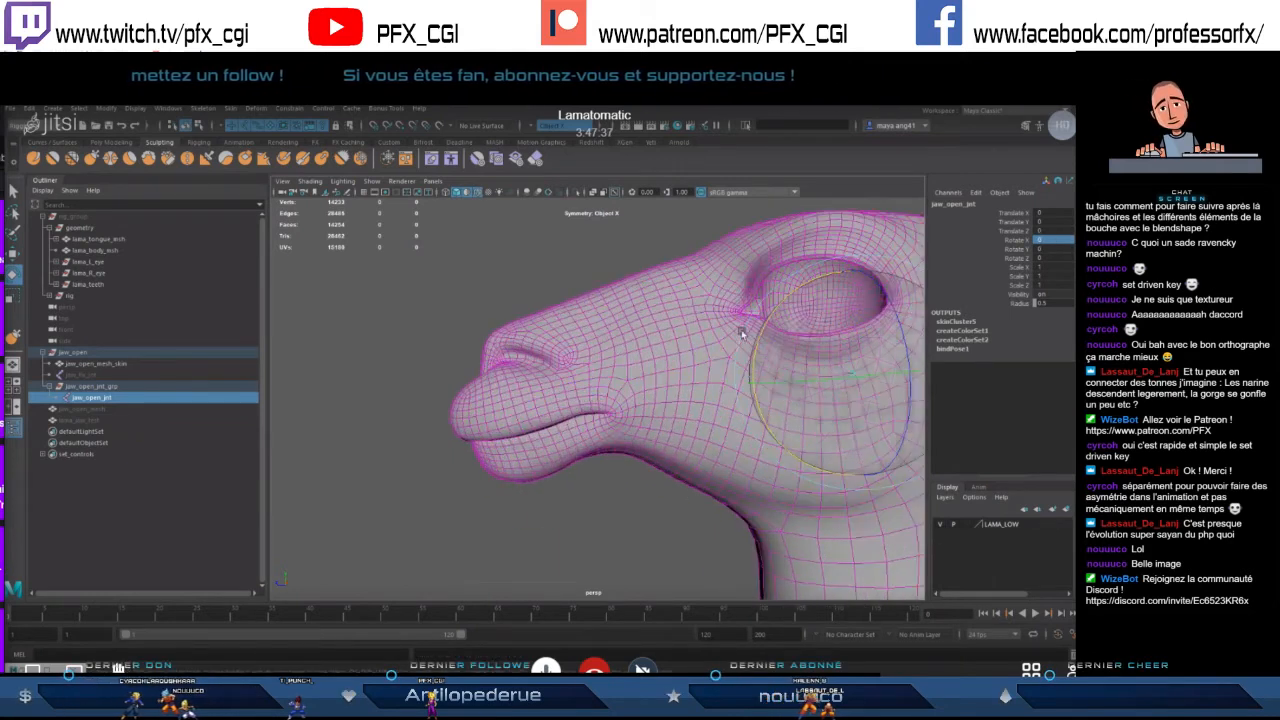
pyautogui.keyDown('alt'); pyautogui.moveTo(803, 333); pyautogui.dragTo(772, 332, button='middle'); pyautogui.keyUp('alt')
pyautogui.moveTo(746, 316)
pyautogui.mouseDown()
pyautogui.moveTo(736, 331)
pyautogui.moveTo(757, 322)
pyautogui.moveTo(753, 393)
pyautogui.moveTo(747, 308)
pyautogui.moveTo(737, 332)
pyautogui.mouseUp()
pyautogui.hotkey('ctrl', 'z')
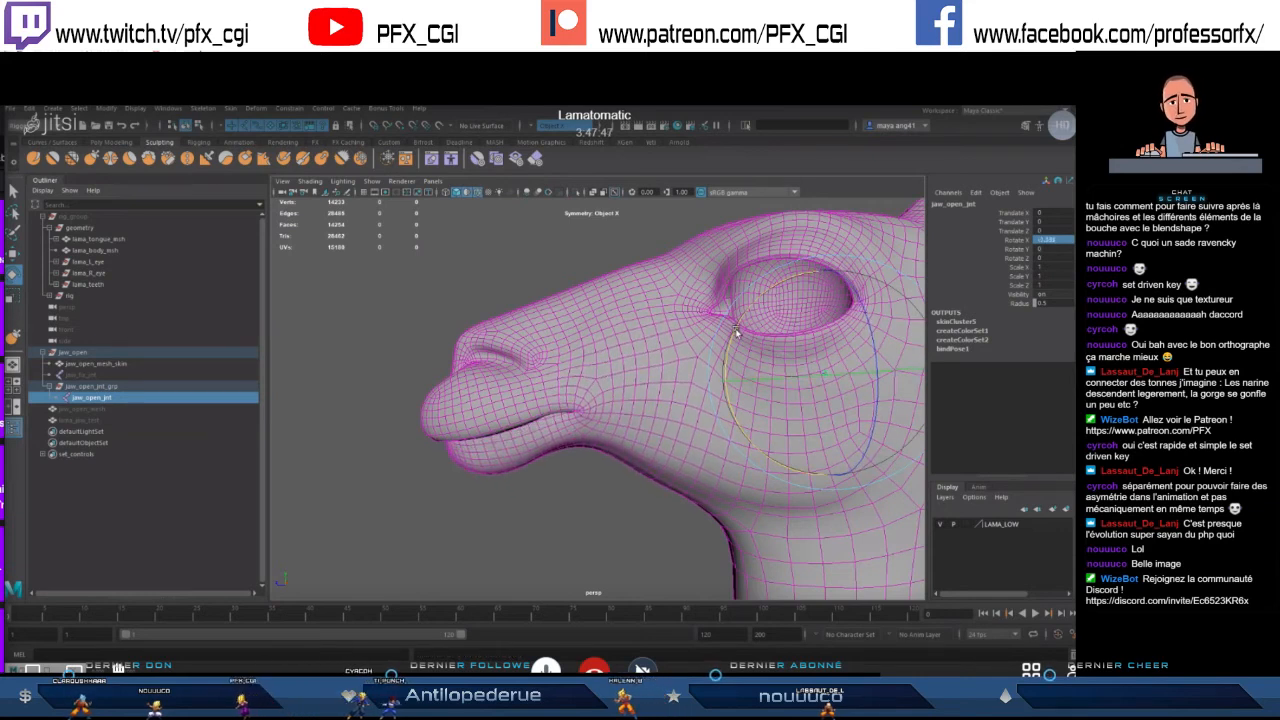
# - Select the vertices of both lips around the mouth on jaw_open_mesh_skin
pyautogui.moveTo(541, 395)
pyautogui.keyDown('alt'); pyautogui.mouseDown()
pyautogui.moveTo(503, 413)
pyautogui.moveTo(572, 418)
pyautogui.mouseUp(); pyautogui.keyUp('alt')
pyautogui.press('4')
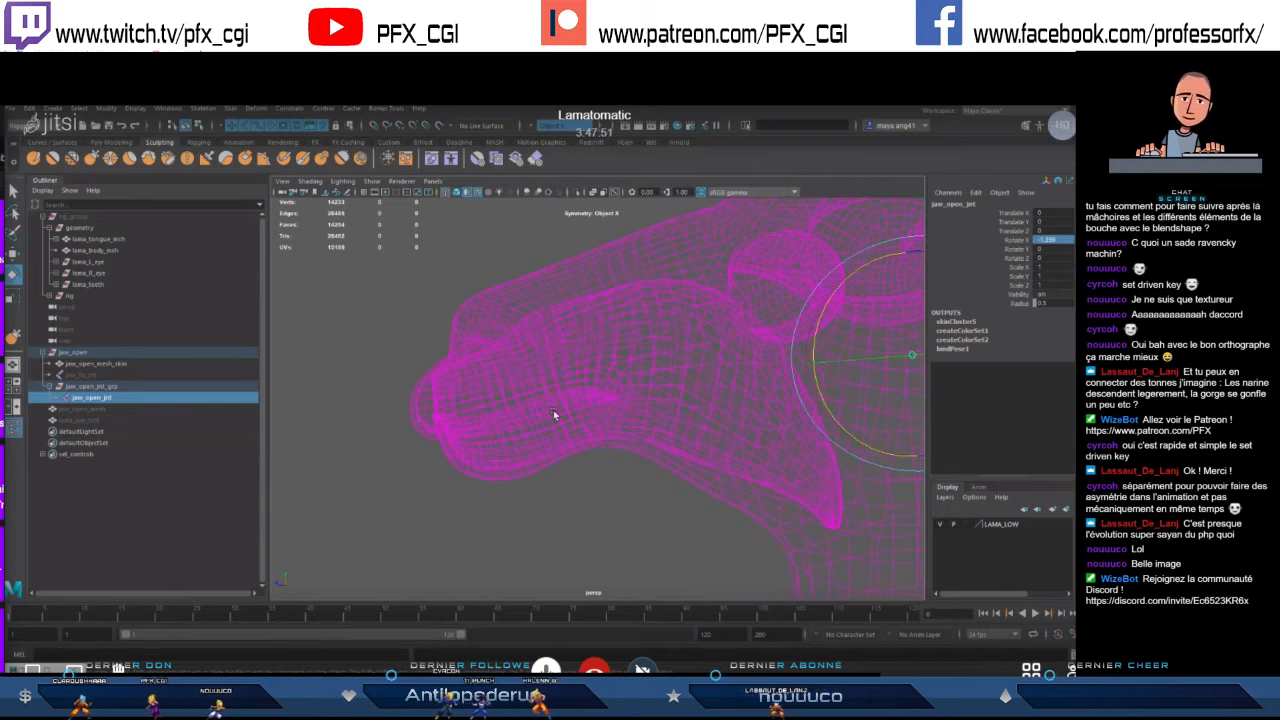
pyautogui.press('5')
pyautogui.click(531, 405)
pyautogui.moveTo(534, 377); pyautogui.dragTo(478, 383, button='right')
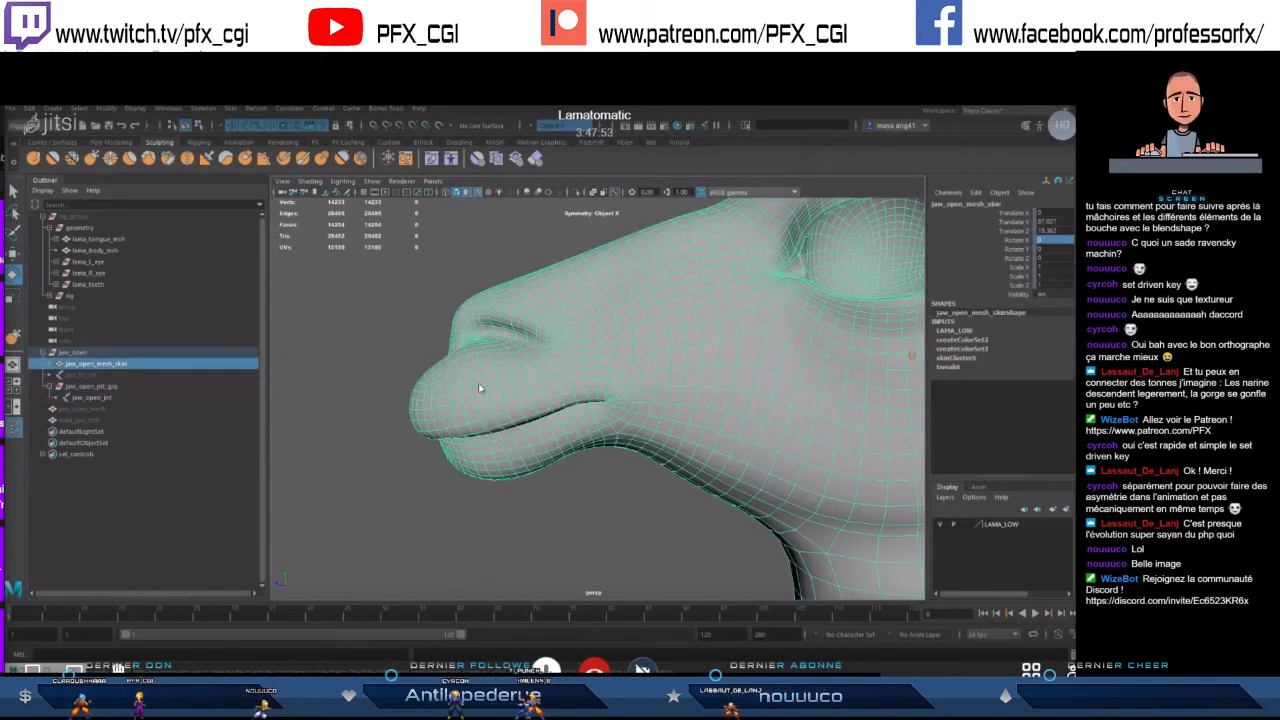
pyautogui.click(524, 428)
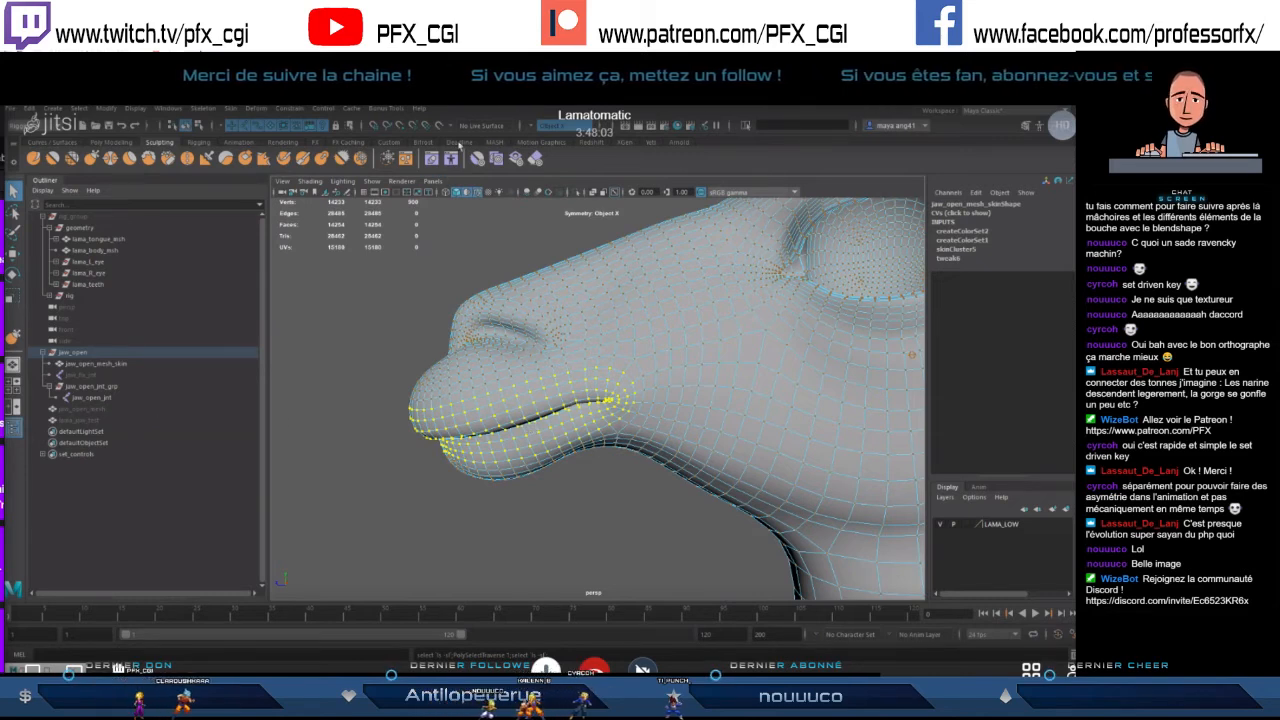
# - Flood the selected lip vertices with jaw_open_jnt skin weight, adding a value of 1, and return to object selection
pyautogui.click(389, 142)
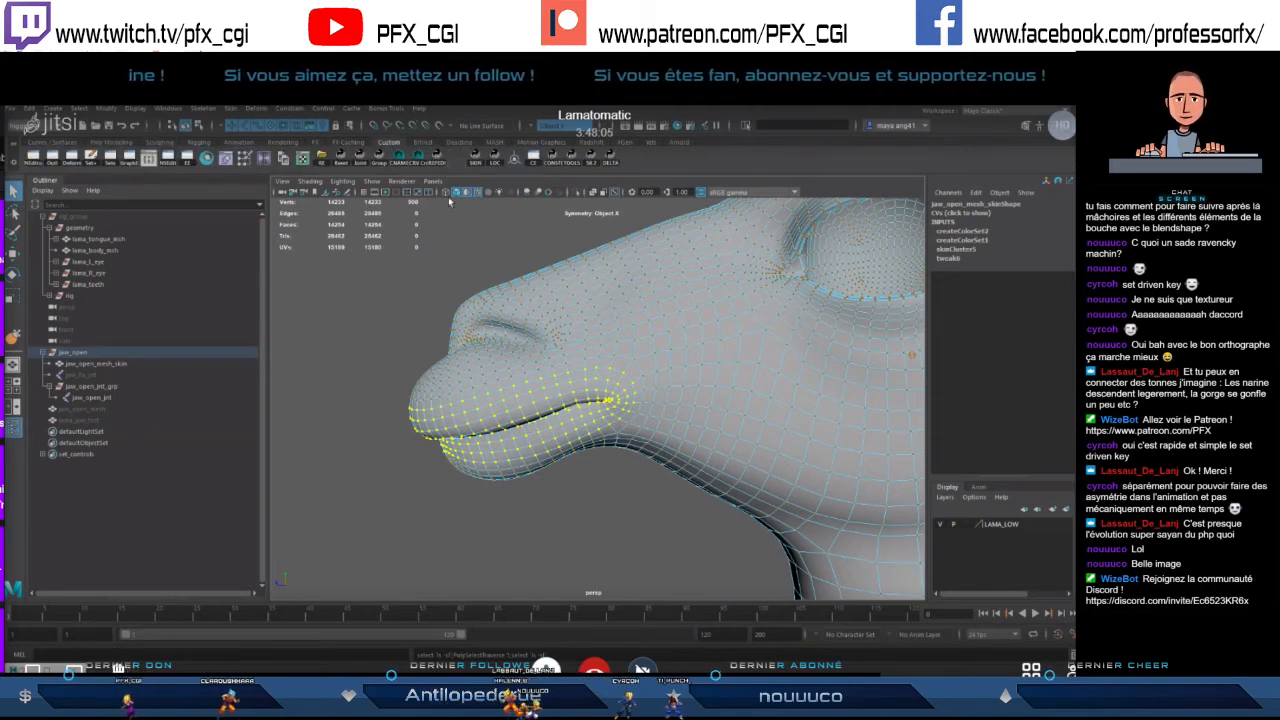
pyautogui.click(226, 158)
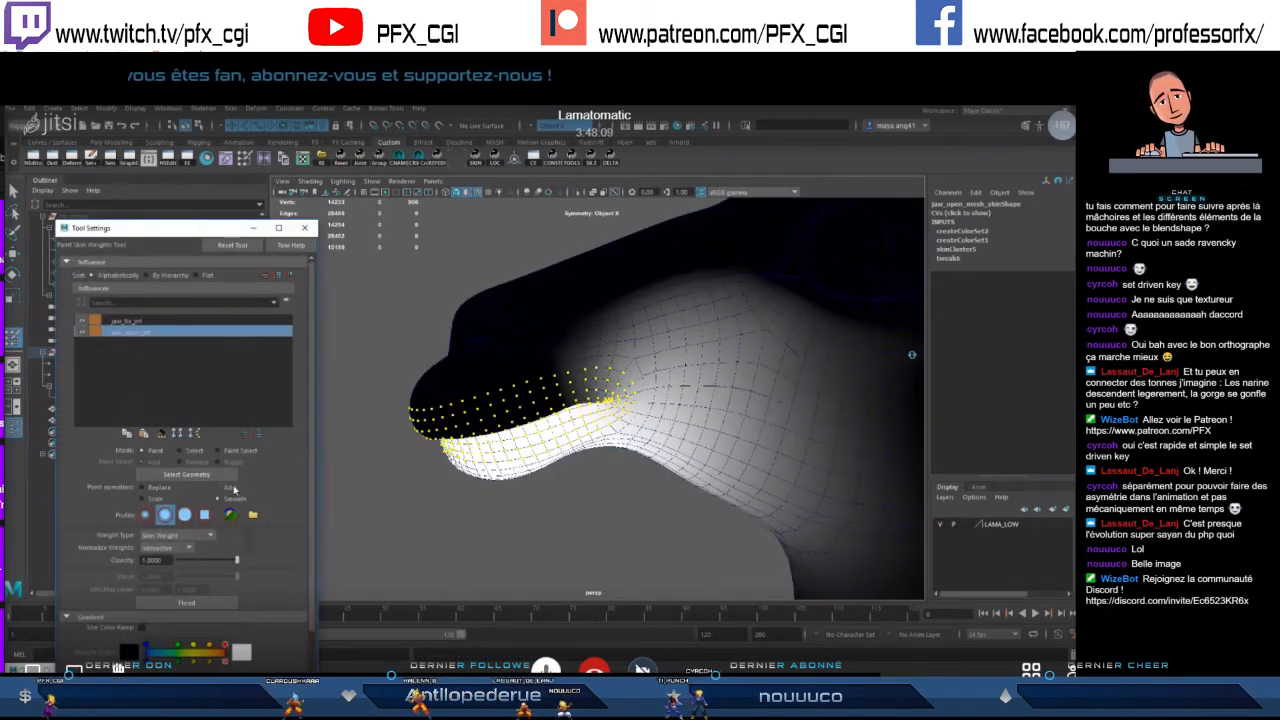
pyautogui.click(204, 605)
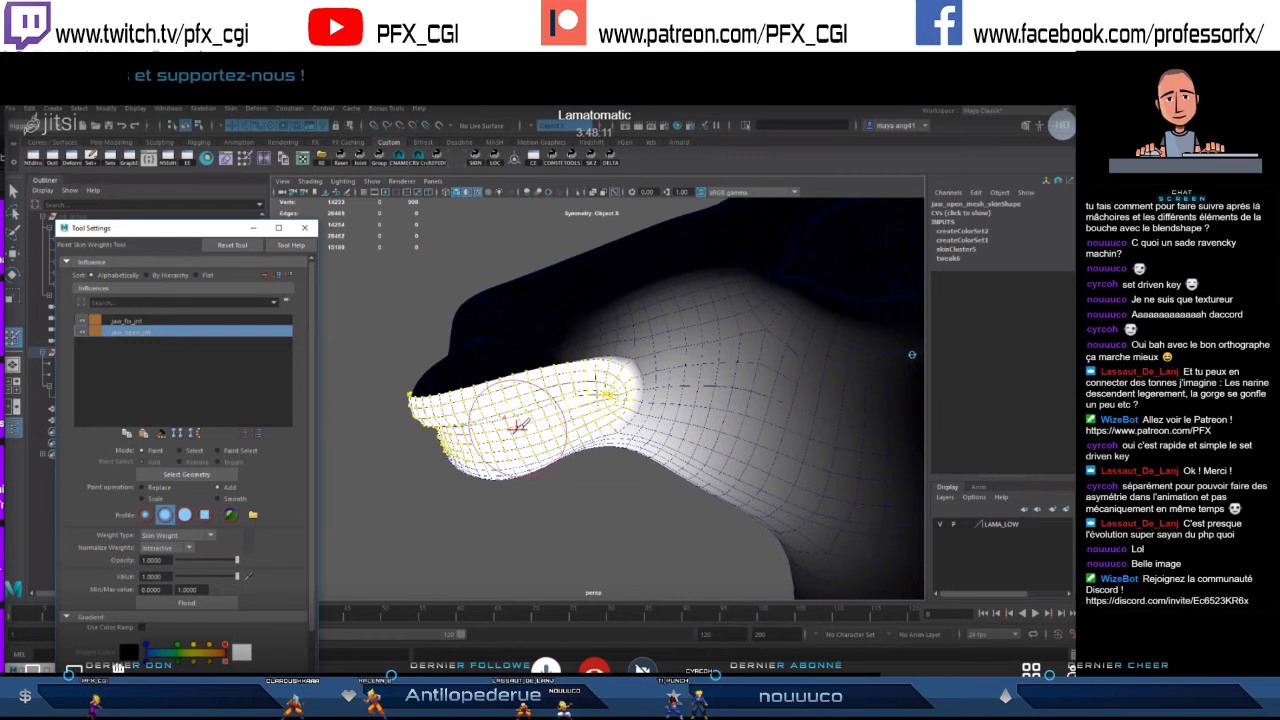
pyautogui.keyDown('alt'); pyautogui.moveTo(517, 427); pyautogui.dragTo(528, 436); pyautogui.keyUp('alt')
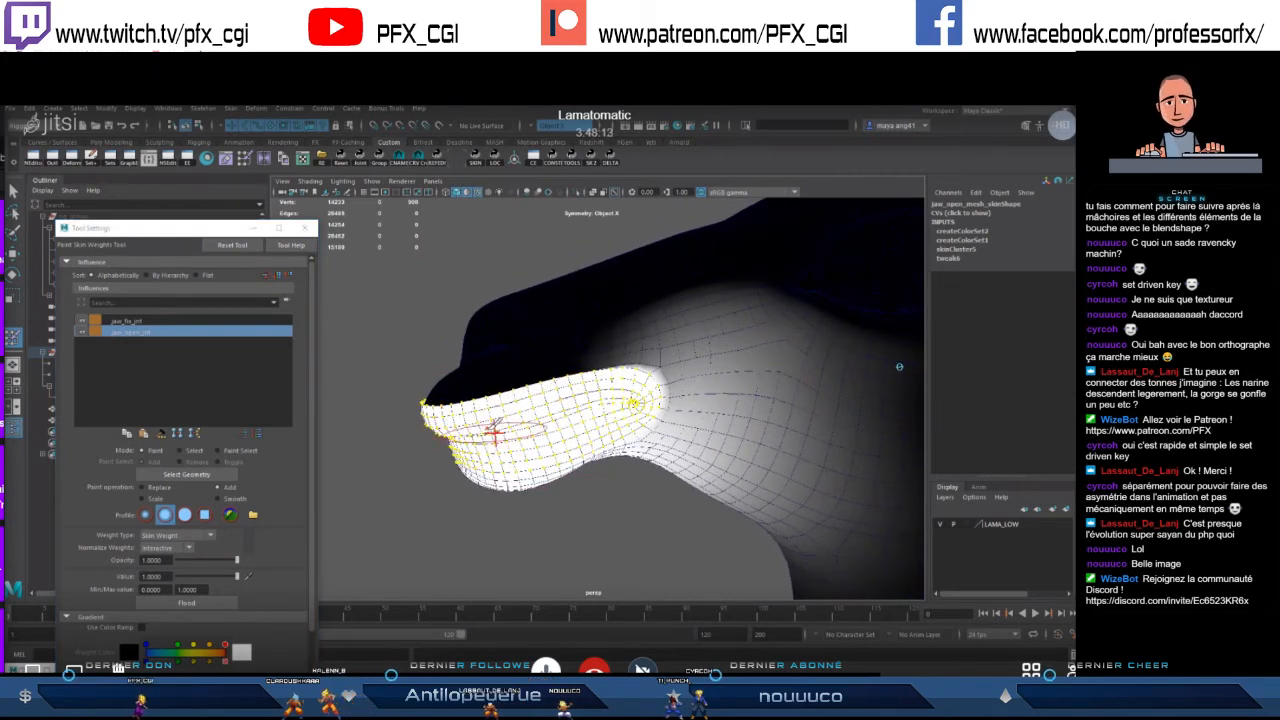
pyautogui.press('q')
pyautogui.press('F8')
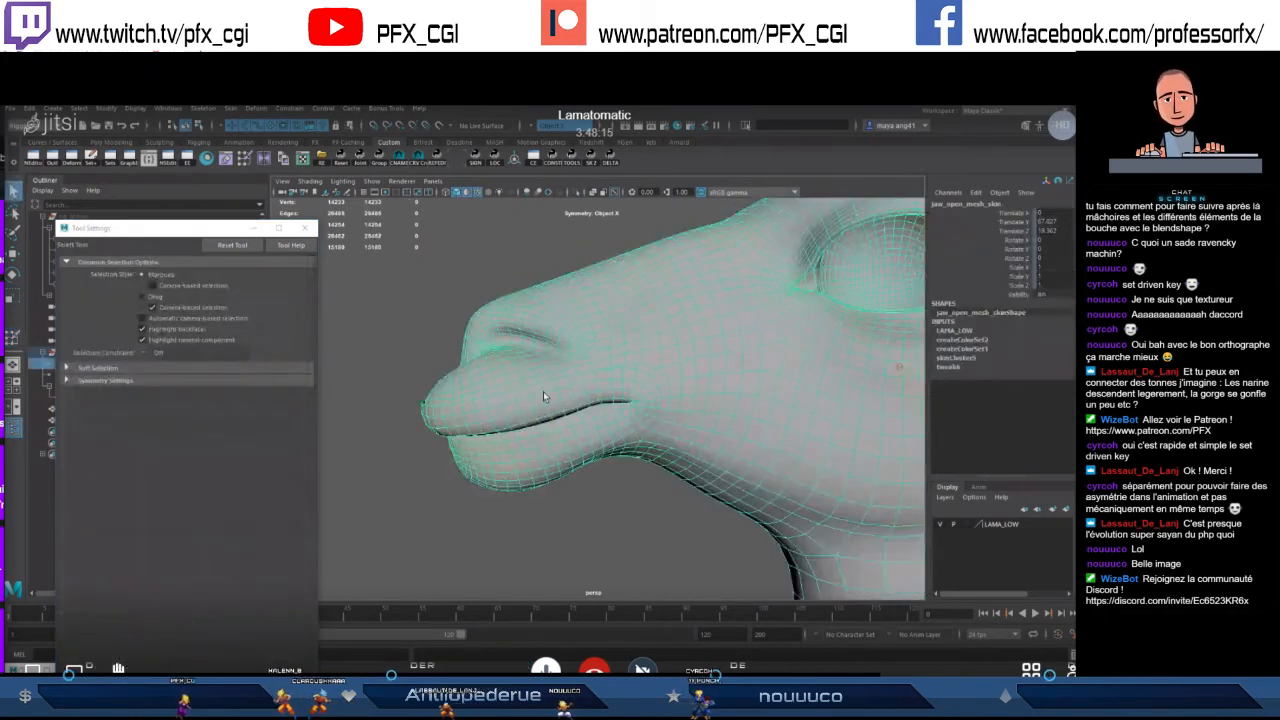
# - Select the band of vertices along the upper lip and mouth corner of jaw_open_mesh_skin
pyautogui.moveTo(542, 378); pyautogui.dragTo(499, 381, button='right')
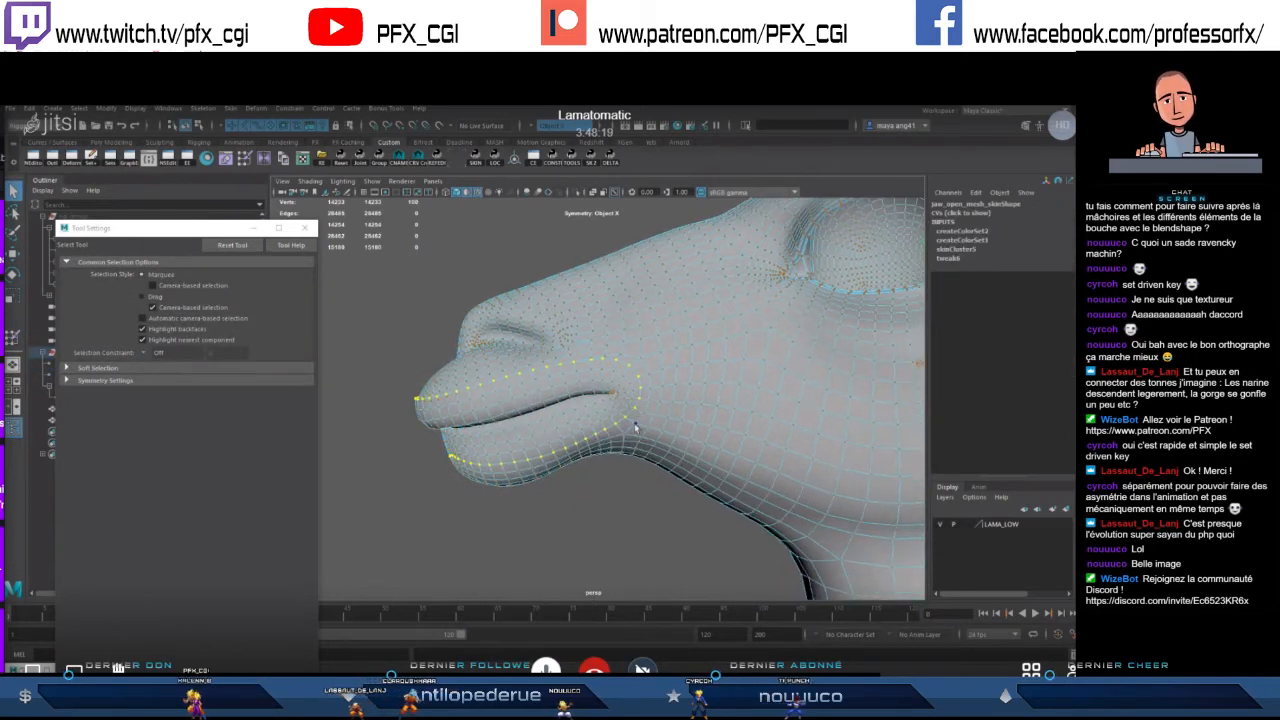
pyautogui.press('space')
pyautogui.press('space')
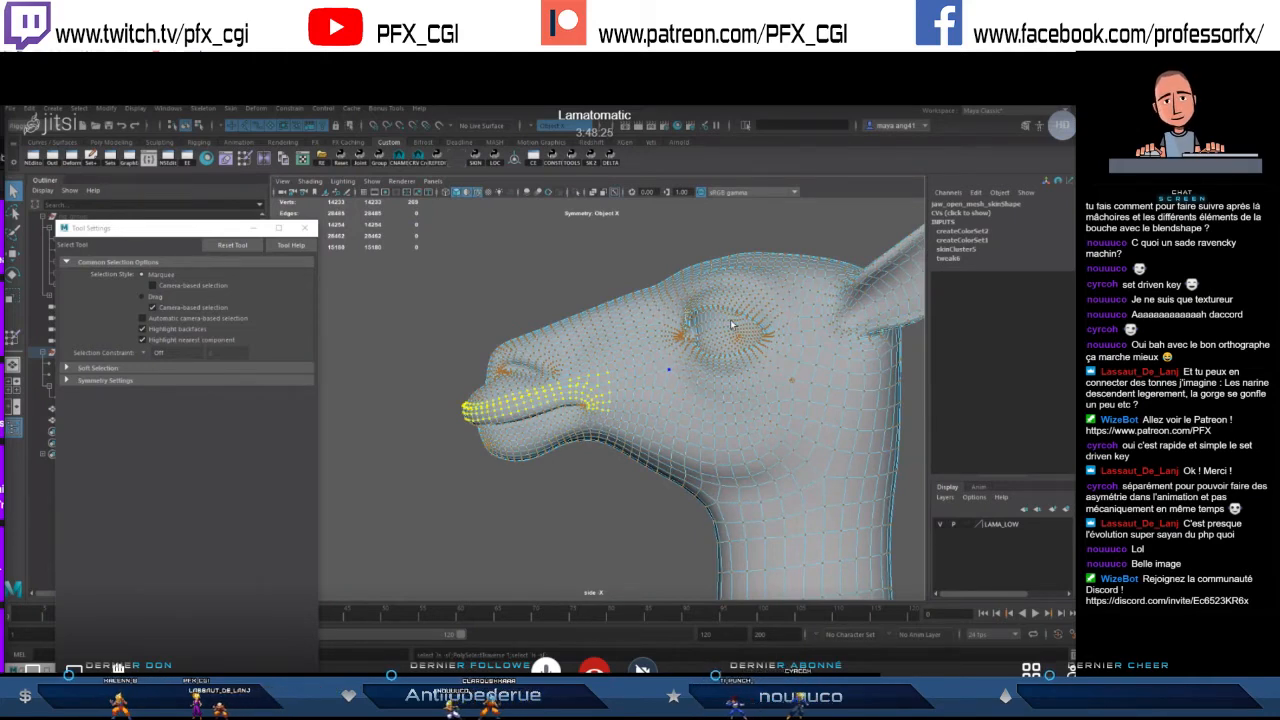
pyautogui.press('space')
pyautogui.press('space')
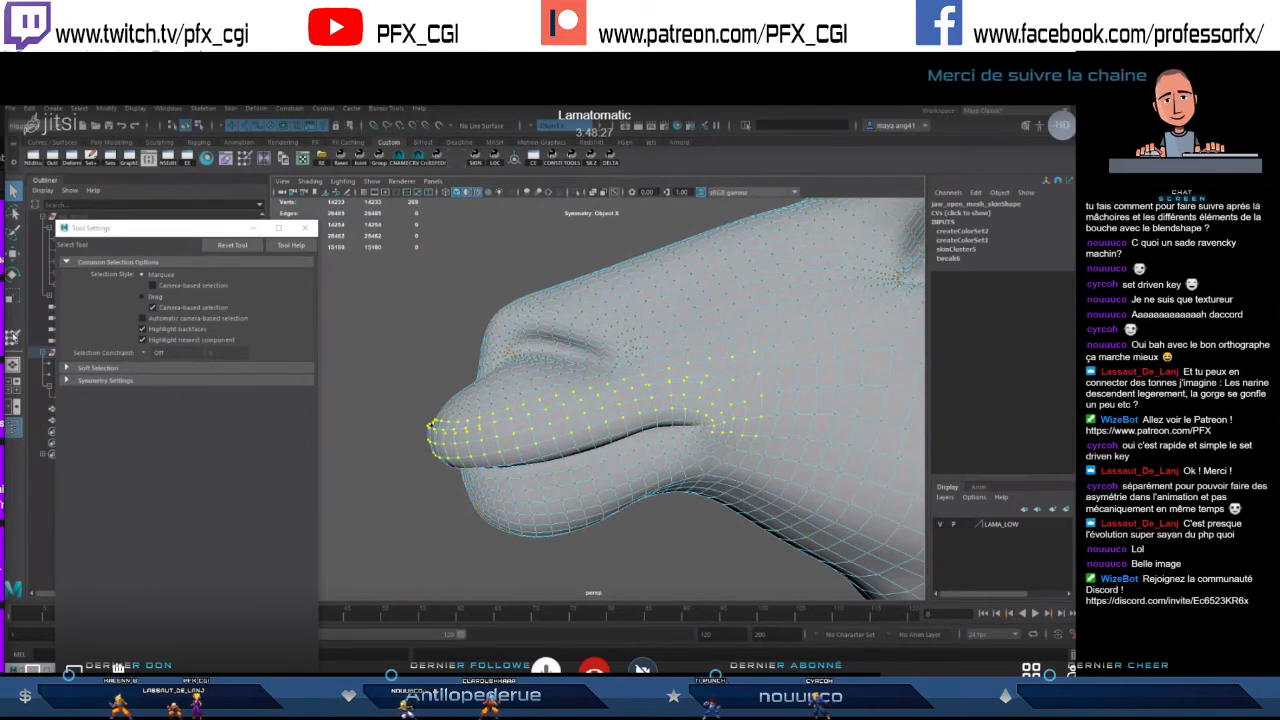
# - Smooth the jaw_open_jnt skin weights on the upper-lip band by flooding repeatedly with the Smooth operation
pyautogui.click(14, 338)
pyautogui.click(200, 603)
pyautogui.click(200, 603)
pyautogui.click(200, 603)
pyautogui.click(200, 603)
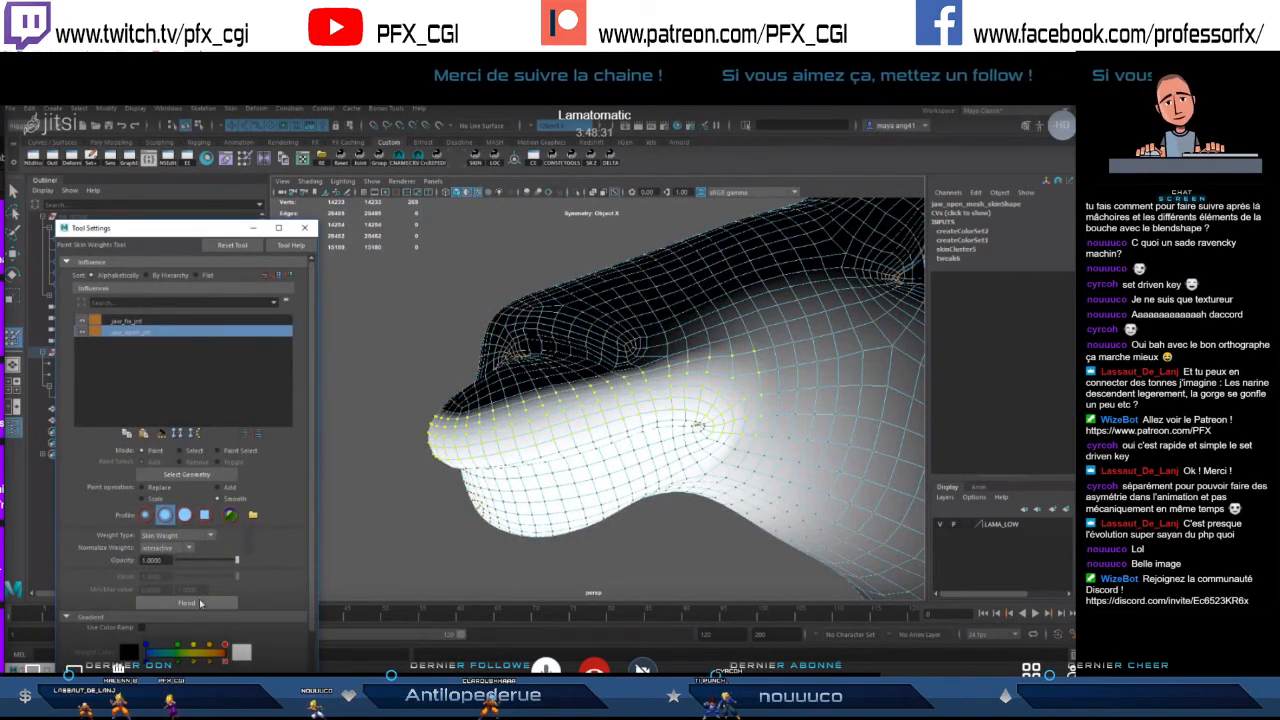
pyautogui.click(200, 603)
pyautogui.click(200, 603)
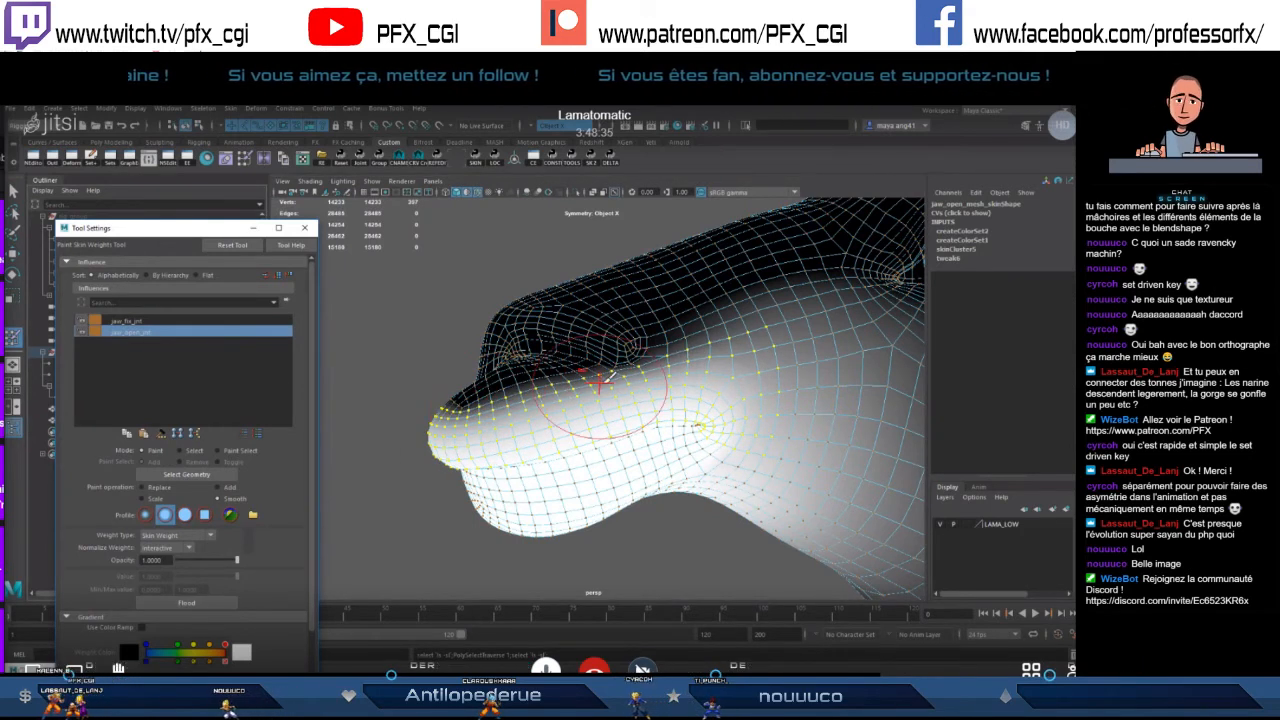
# - Review the smoothed lip weights, leave skin weight painting and close the Tool Settings
pyautogui.scroll(-2, 563, 437)
pyautogui.moveTo(563, 437)
pyautogui.keyDown('alt'); pyautogui.mouseDown()
pyautogui.moveTo(531, 430)
pyautogui.moveTo(770, 417)
pyautogui.moveTo(525, 431)
pyautogui.mouseUp(); pyautogui.keyUp('alt')
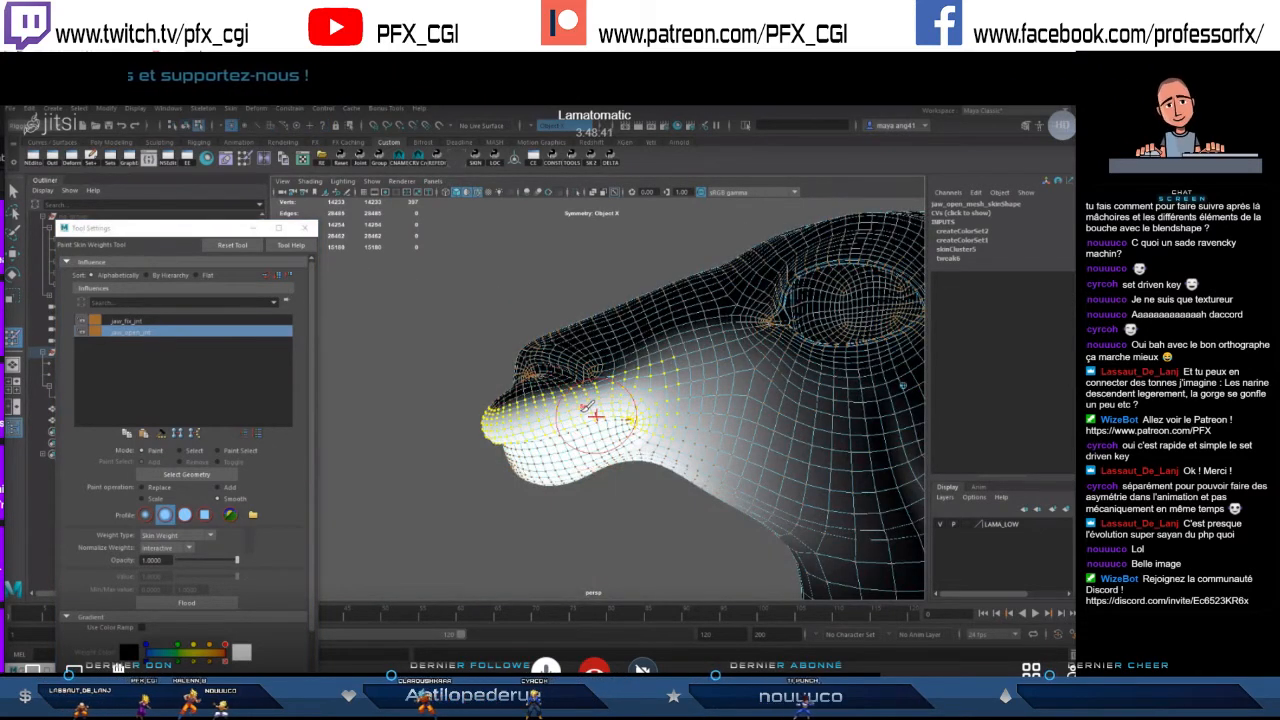
pyautogui.press('F8')
pyautogui.click(13, 191)
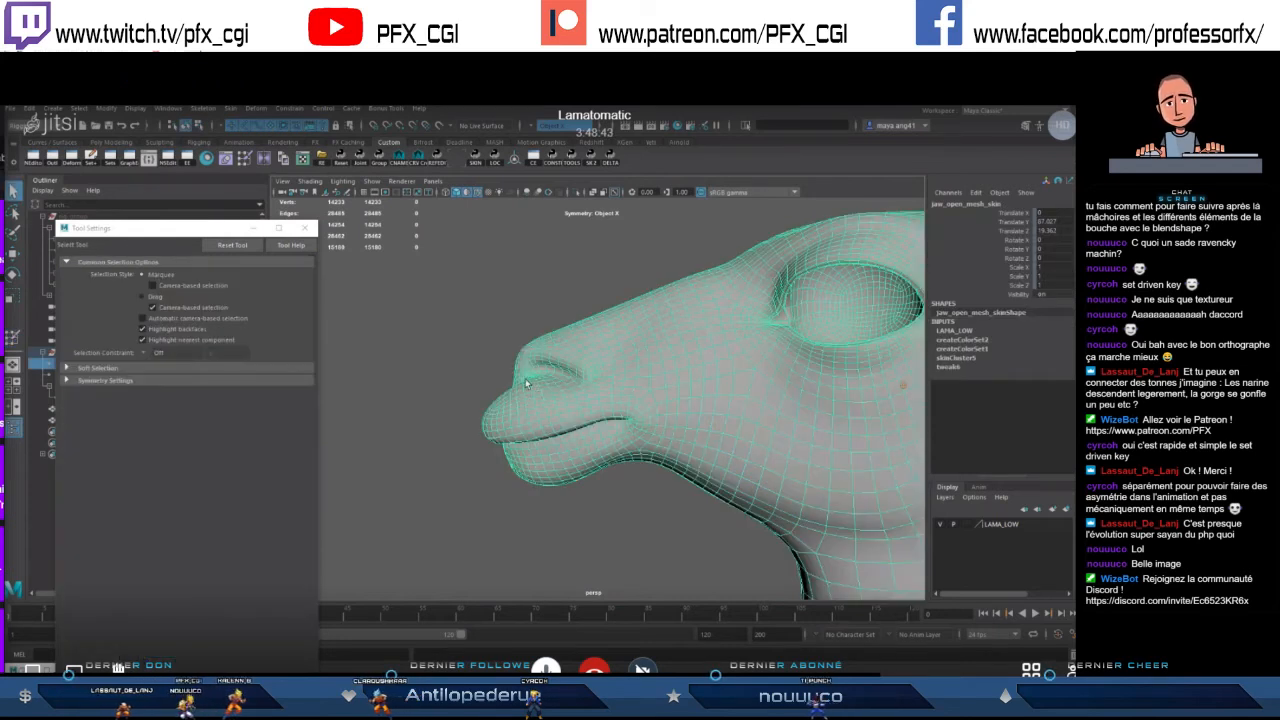
pyautogui.click(309, 228)
# - Rotate jaw_open_jnt slightly about X to test the new lip weights
pyautogui.click(100, 398)
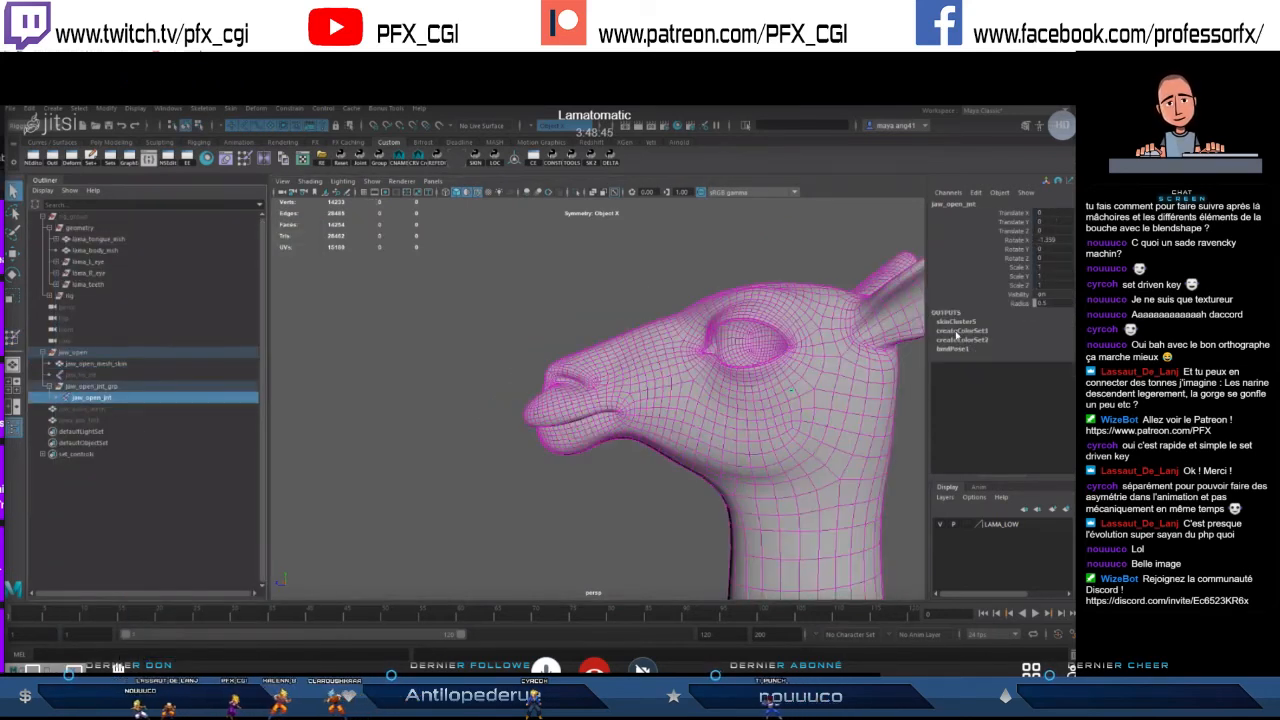
pyautogui.keyDown('alt'); pyautogui.moveTo(855, 367); pyautogui.dragTo(880, 364, button='right'); pyautogui.keyUp('alt')
pyautogui.moveTo(747, 354); pyautogui.dragTo(742, 355)
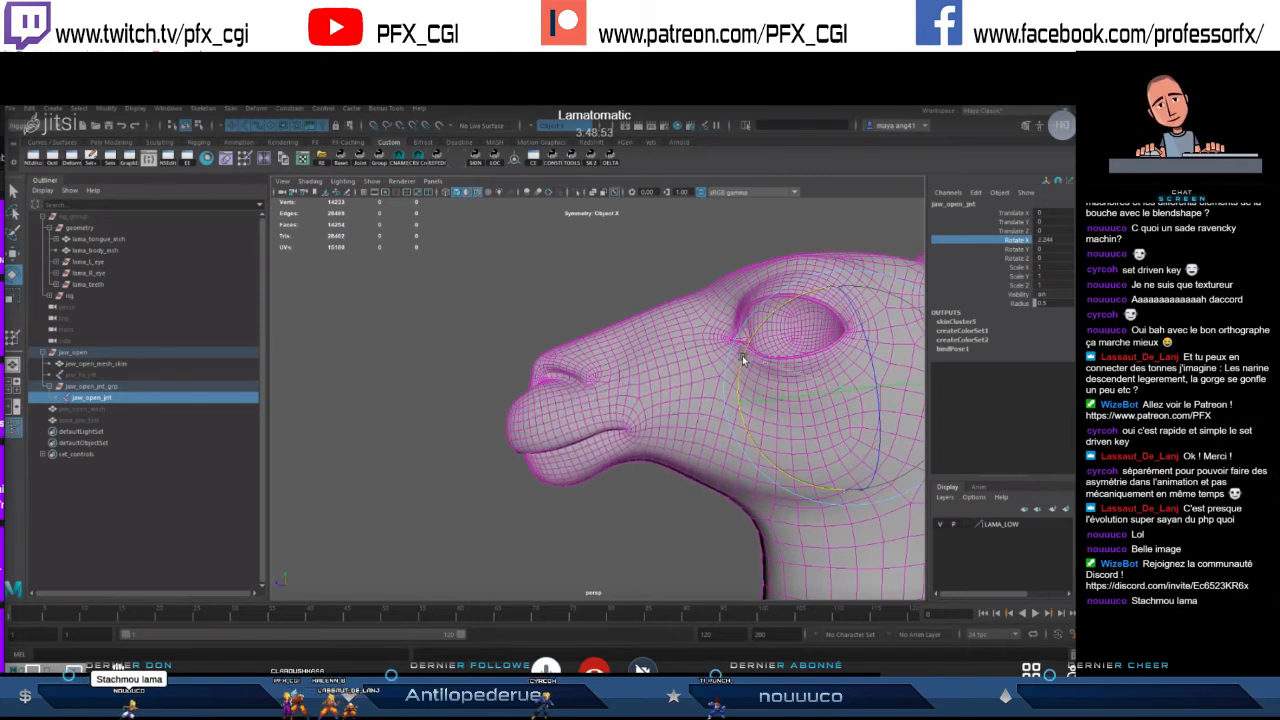
# - Undo the last rotation of jaw_open_jnt
pyautogui.hotkey('ctrl', 'z')
pyautogui.keyDown('alt'); pyautogui.moveTo(769, 366); pyautogui.dragTo(741, 369, button='middle'); pyautogui.keyUp('alt')
pyautogui.moveTo(741, 369)
pyautogui.keyDown('alt'); pyautogui.mouseDown()
pyautogui.moveTo(791, 337)
pyautogui.moveTo(647, 373)
pyautogui.mouseUp(); pyautogui.keyUp('alt')
pyautogui.scroll(4, 640, 380)
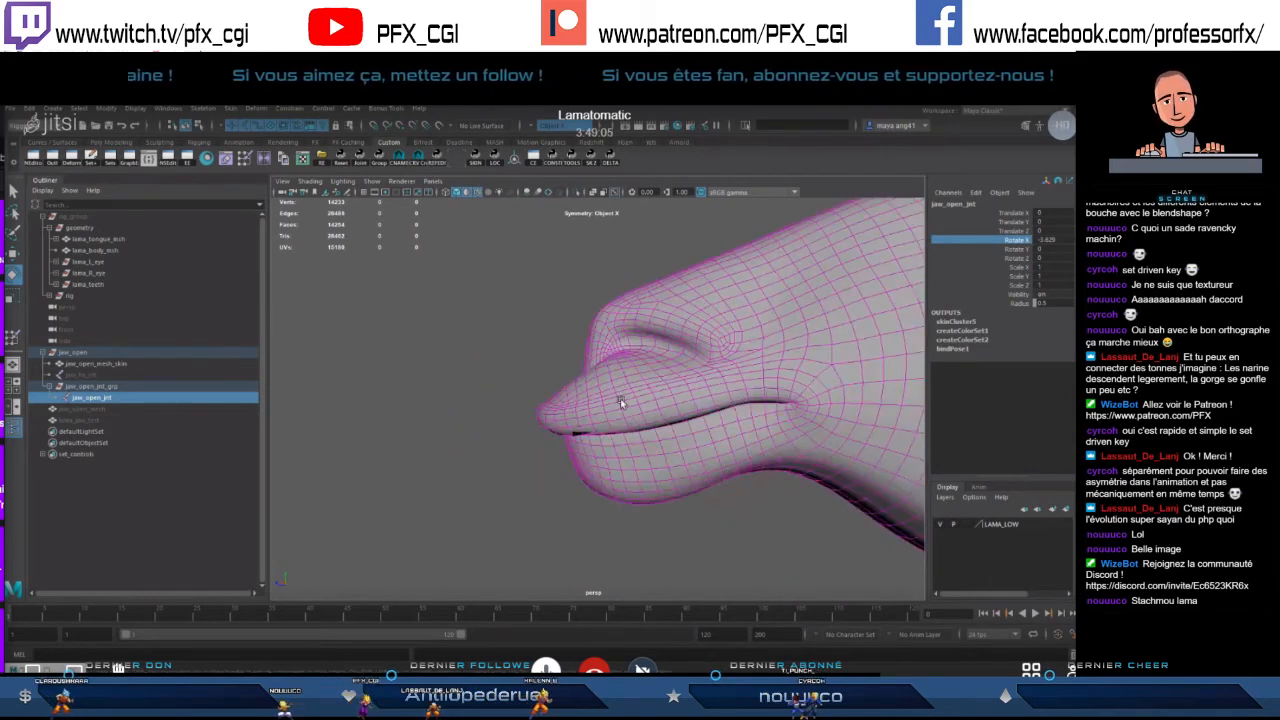
# - Select the row of vertices along the mouth opening of jaw_open_mesh_skin in wireframe display
pyautogui.press('4')
pyautogui.scroll(4, 600, 405)
pyautogui.click(575, 406)
pyautogui.moveTo(581, 378); pyautogui.dragTo(530, 379, button='right')
pyautogui.keyDown('alt'); pyautogui.moveTo(574, 432); pyautogui.dragTo(530, 446); pyautogui.keyUp('alt')
pyautogui.click(499, 482)
pyautogui.press('q')
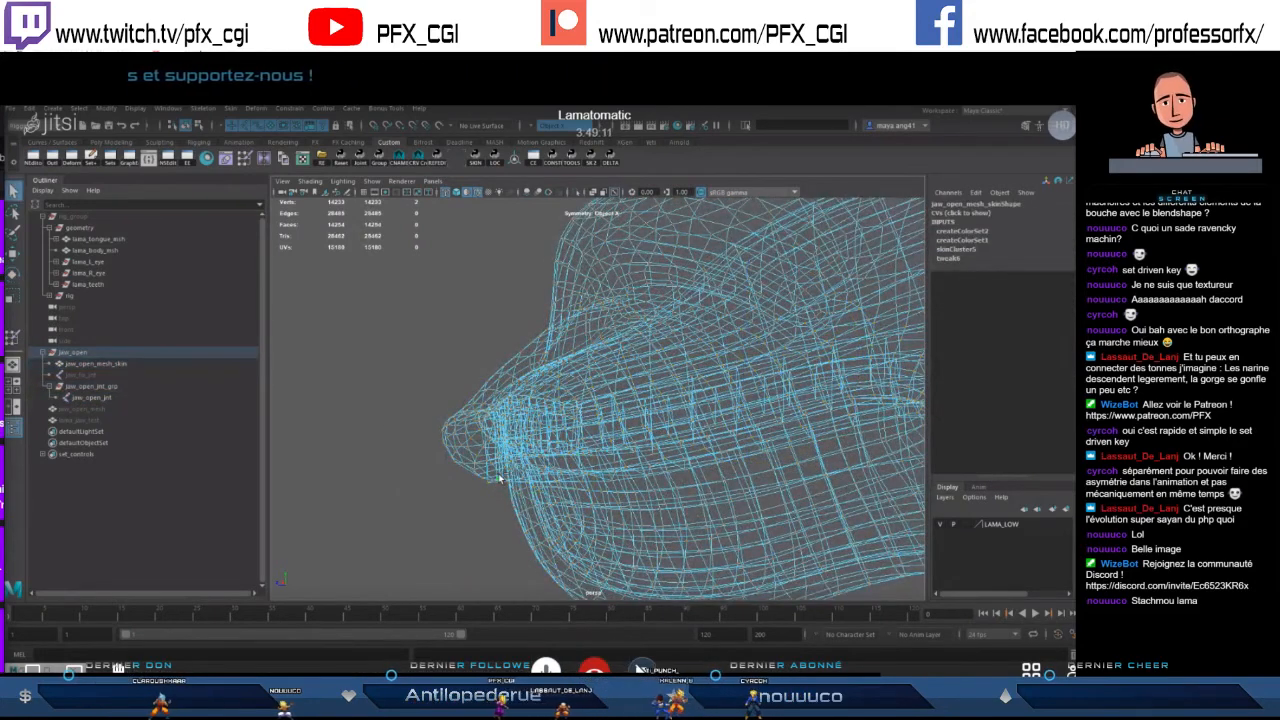
pyautogui.keyDown('alt'); pyautogui.moveTo(547, 470); pyautogui.dragTo(768, 374); pyautogui.keyUp('alt')
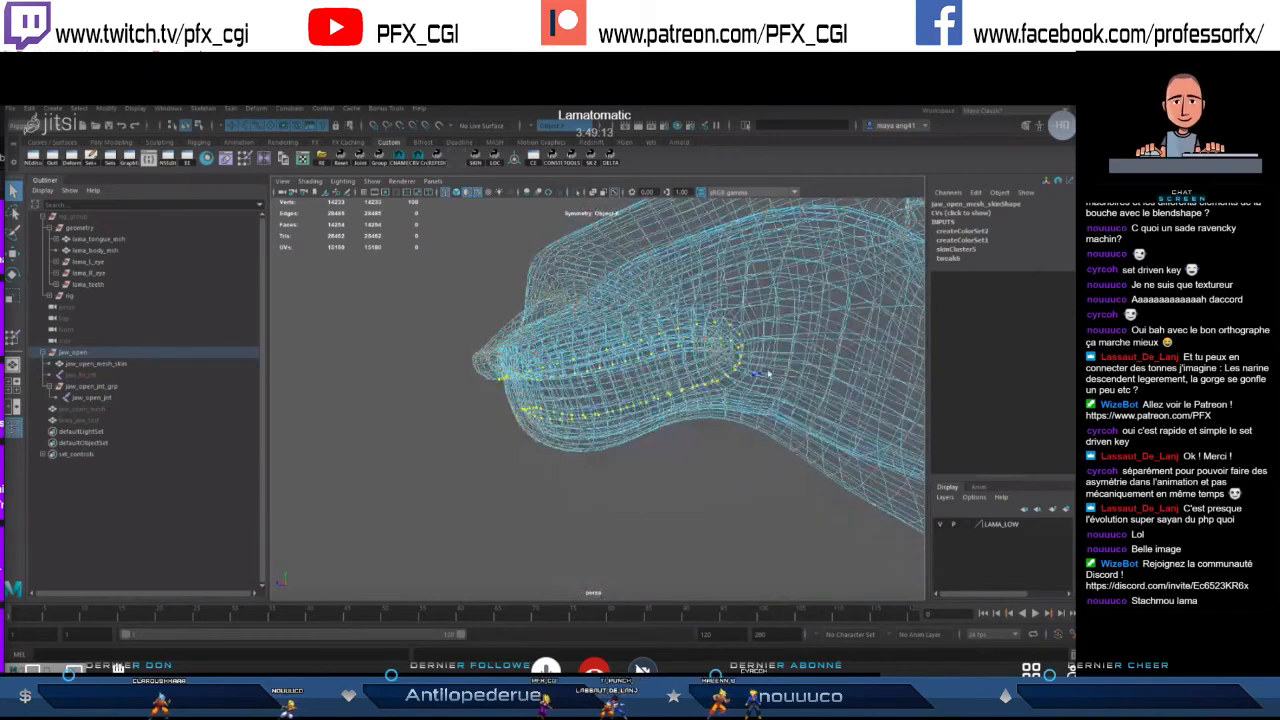
pyautogui.keyDown('alt'); pyautogui.moveTo(675, 422); pyautogui.dragTo(550, 434); pyautogui.keyUp('alt')
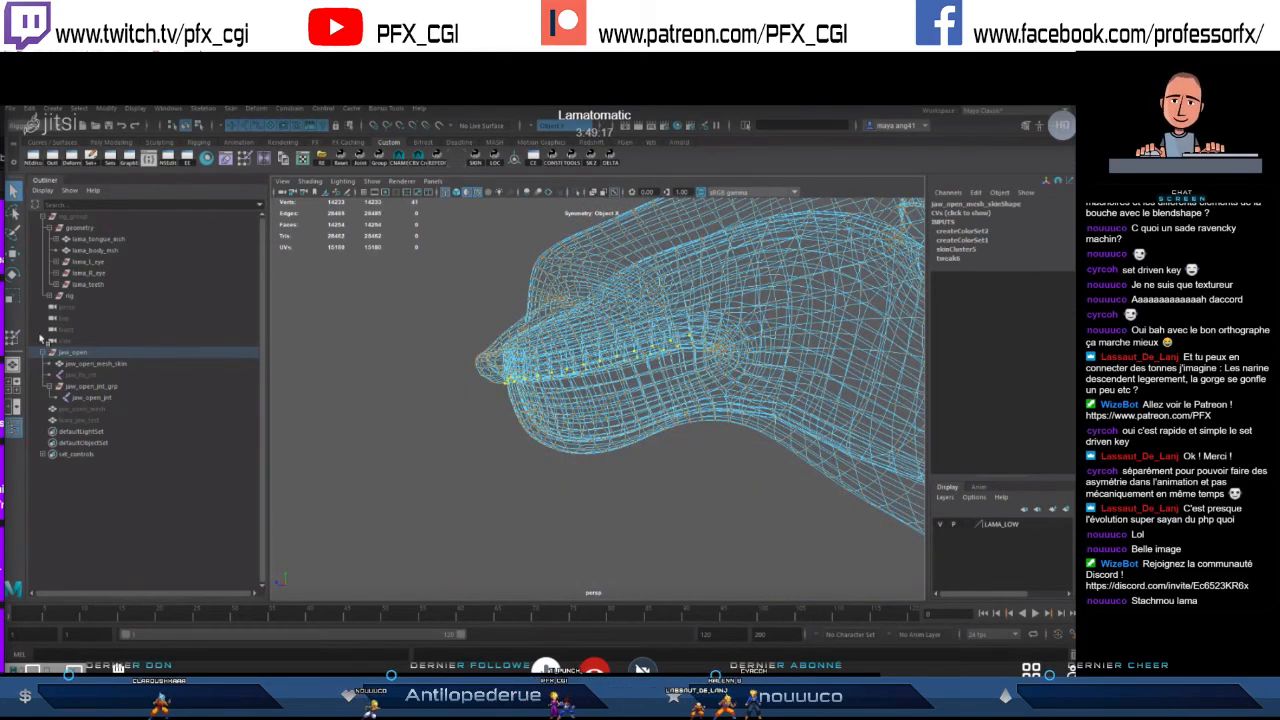
# - Grow the mouth vertex selection and flood it with smoothed skin weights for jaw_open_jnt using Paint Skin Weights at opacity 1, leaving the tool when done
pyautogui.doubleClick(12, 338)
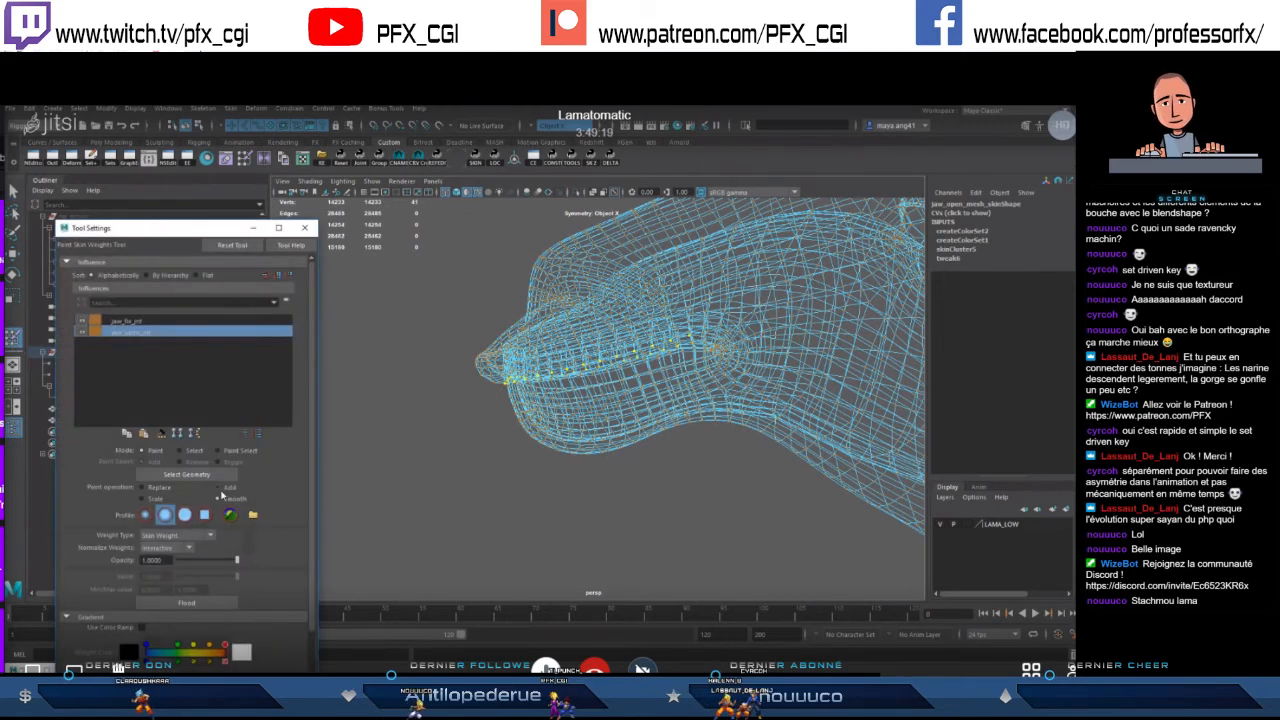
pyautogui.hotkey('shift', '.')
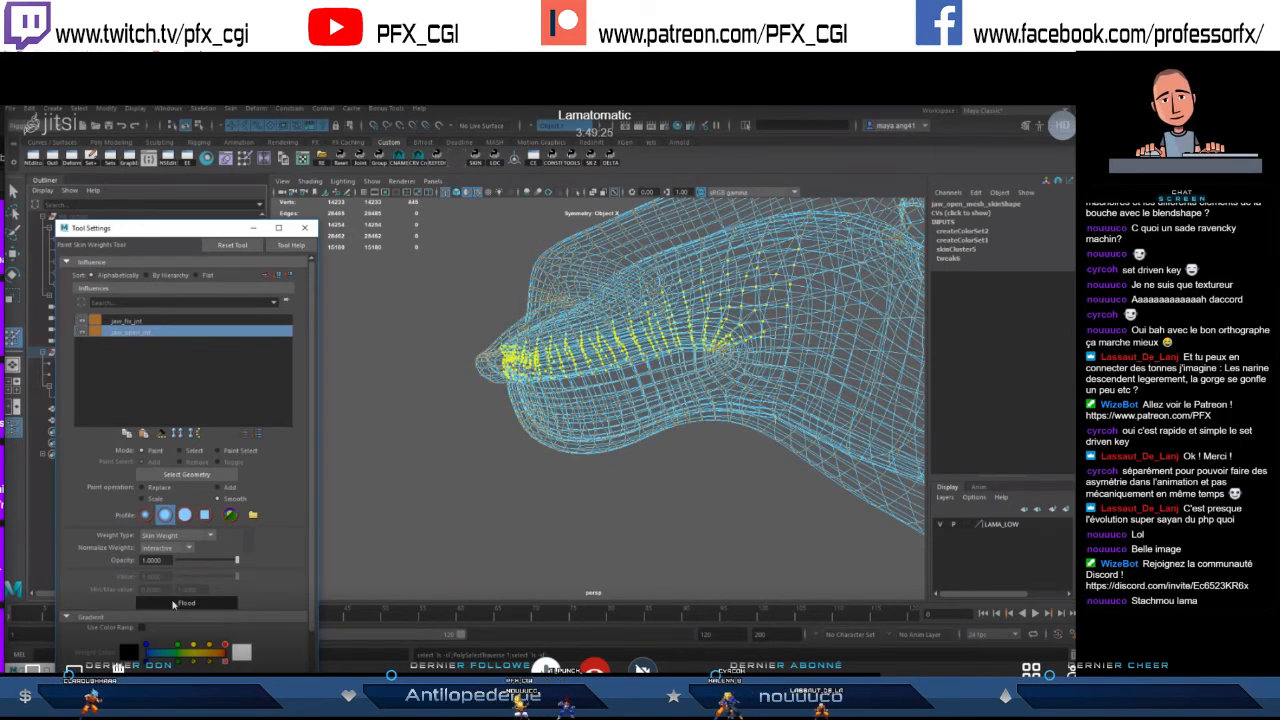
pyautogui.press('5')
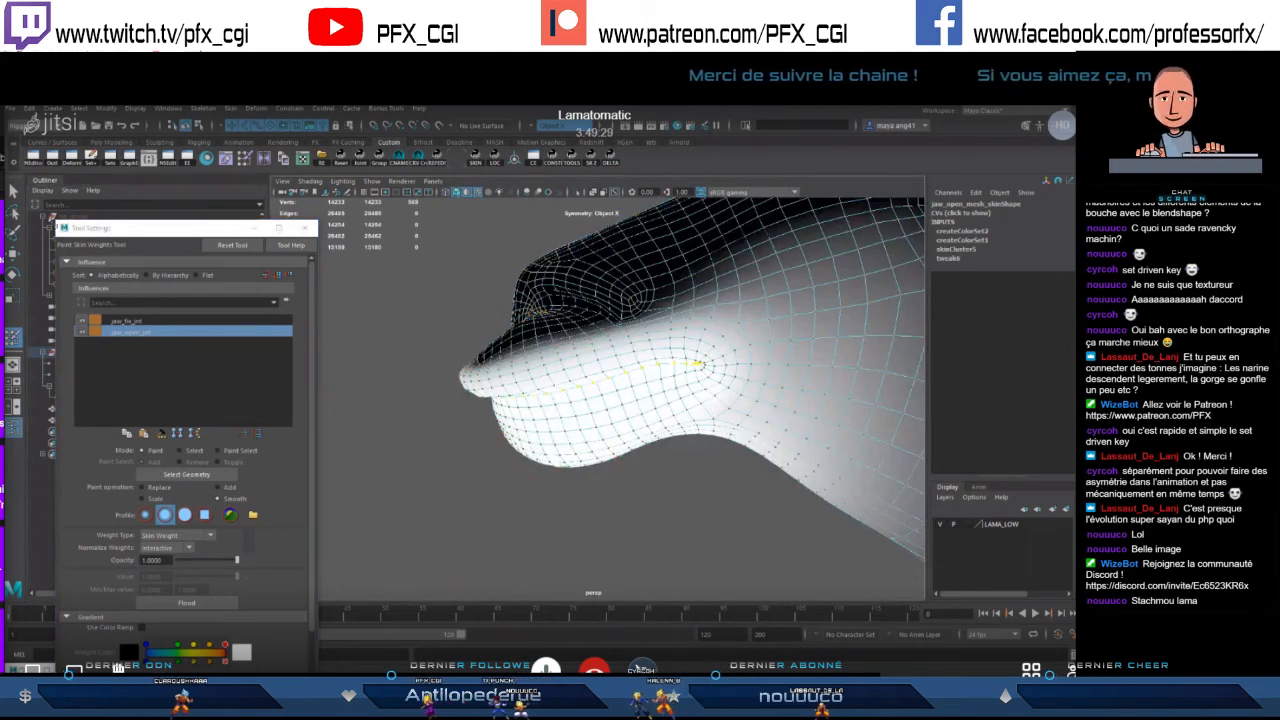
pyautogui.press('q')
pyautogui.keyDown('alt'); pyautogui.moveTo(580, 372); pyautogui.dragTo(588, 371); pyautogui.keyUp('alt')
pyautogui.click(430, 310)
pyautogui.click(305, 228)
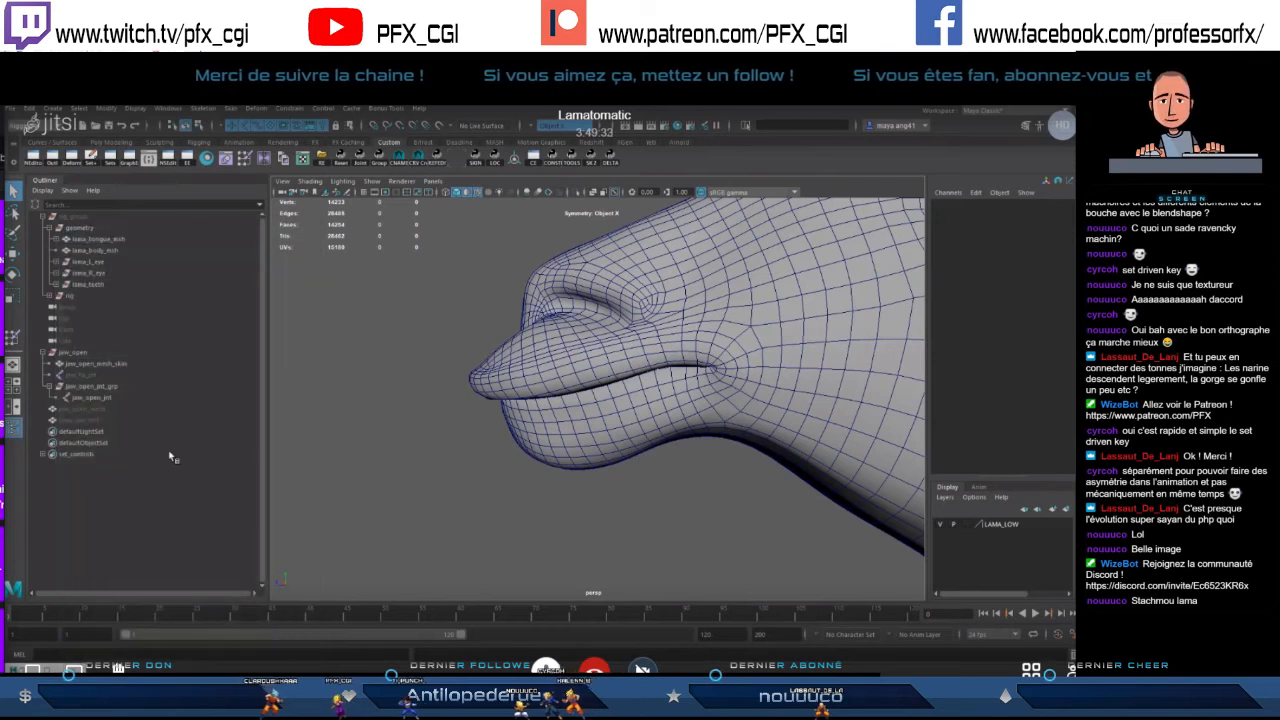
# - Rotate jaw_open_jnt around X to about -2 so the lower jaw moves up
pyautogui.click(92, 397)
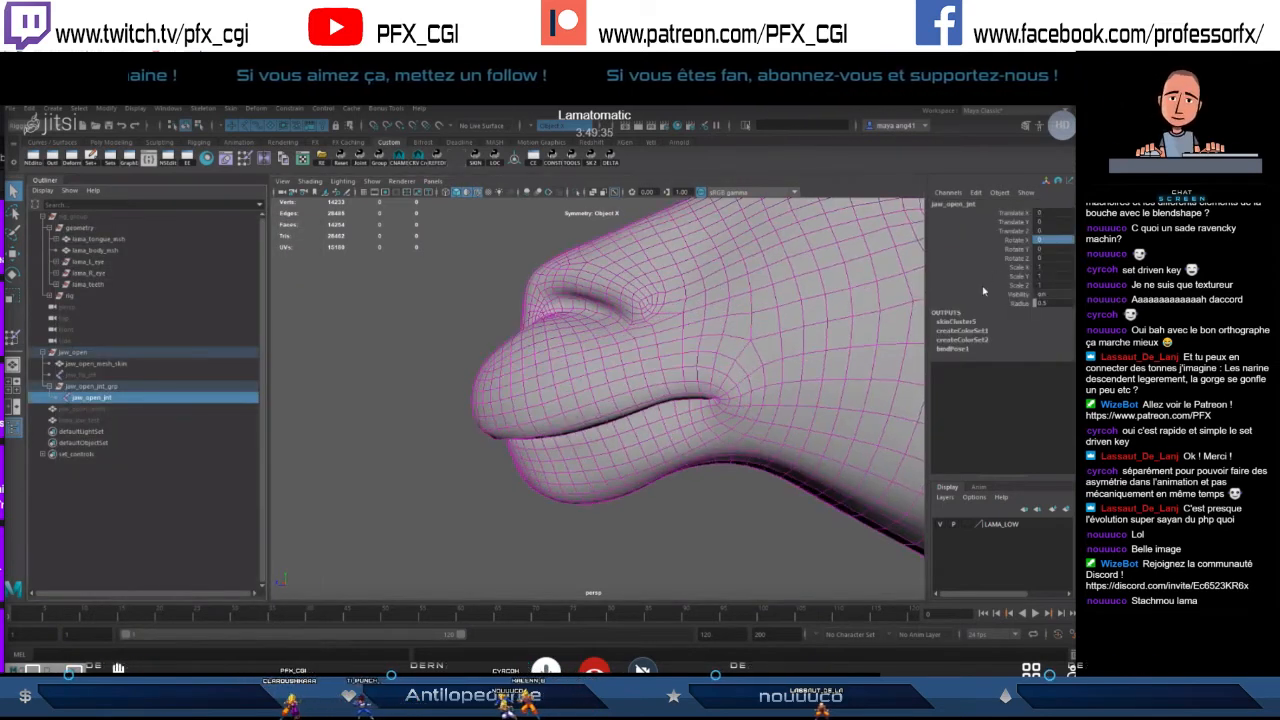
pyautogui.scroll(-5, 772, 351)
pyautogui.press('e')
pyautogui.moveTo(802, 363); pyautogui.dragTo(779, 340)
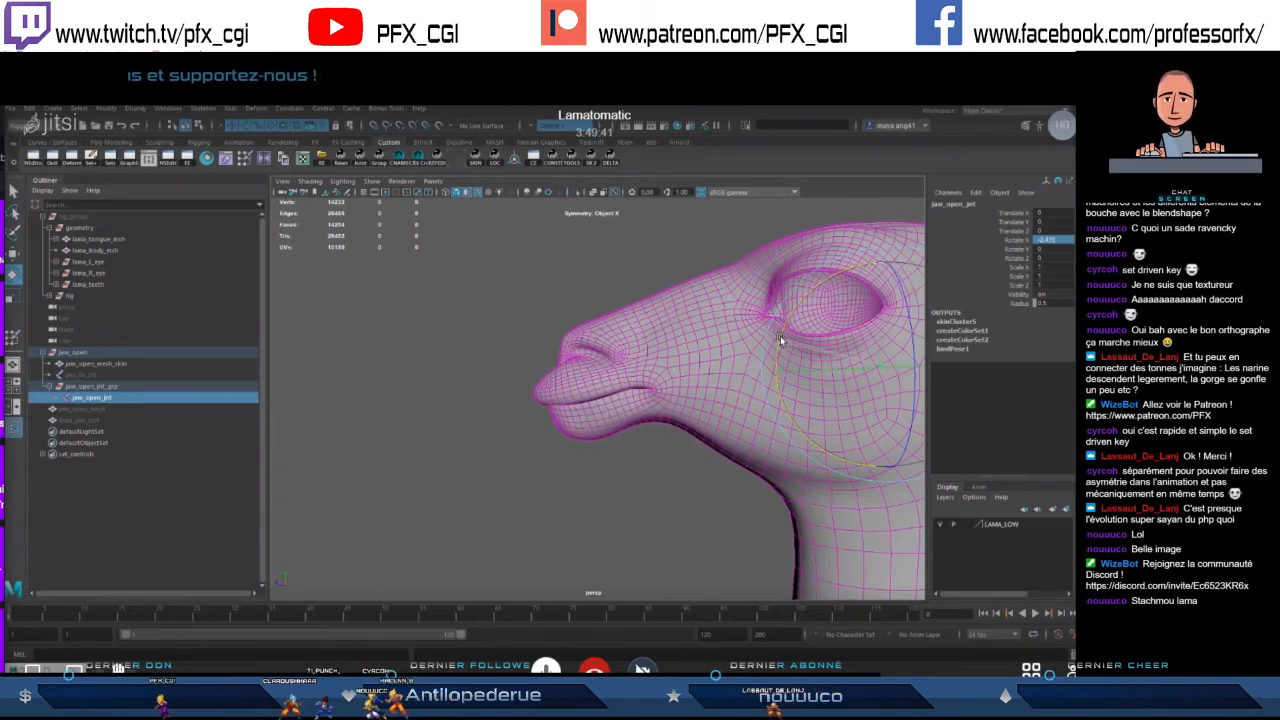
pyautogui.moveTo(781, 337); pyautogui.dragTo(800, 398)
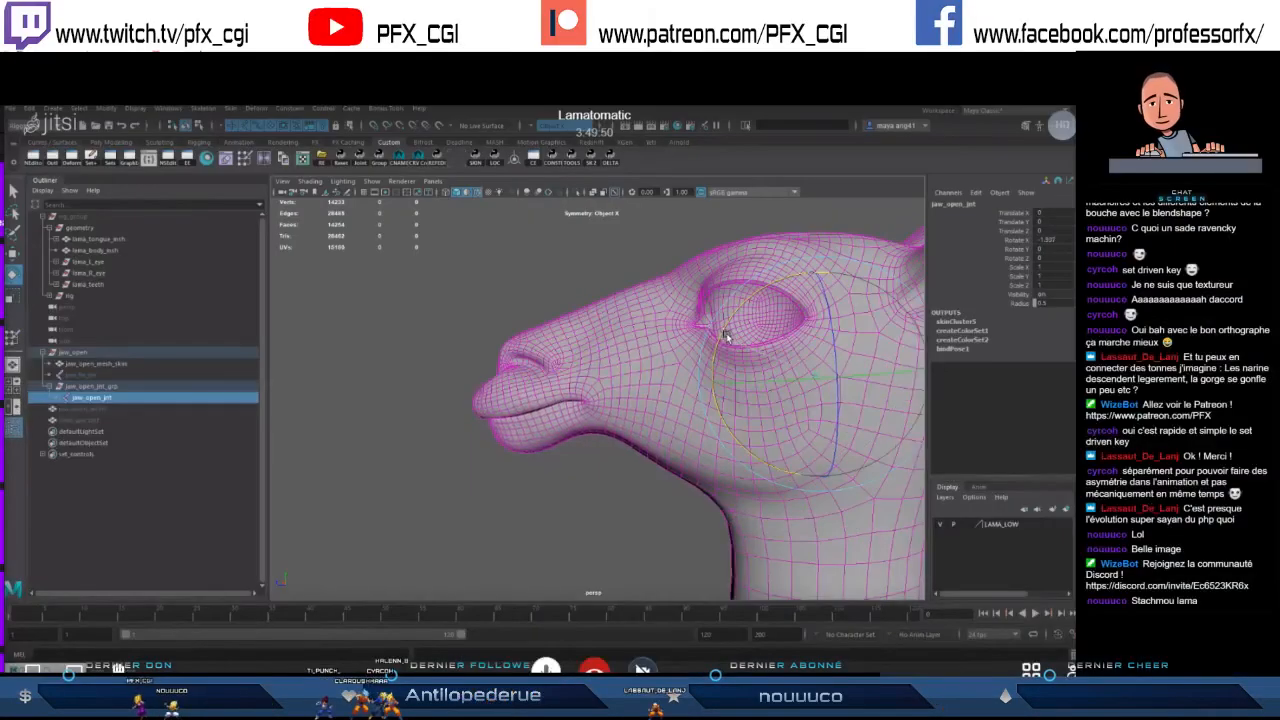
pyautogui.moveTo(726, 337); pyautogui.dragTo(729, 339)
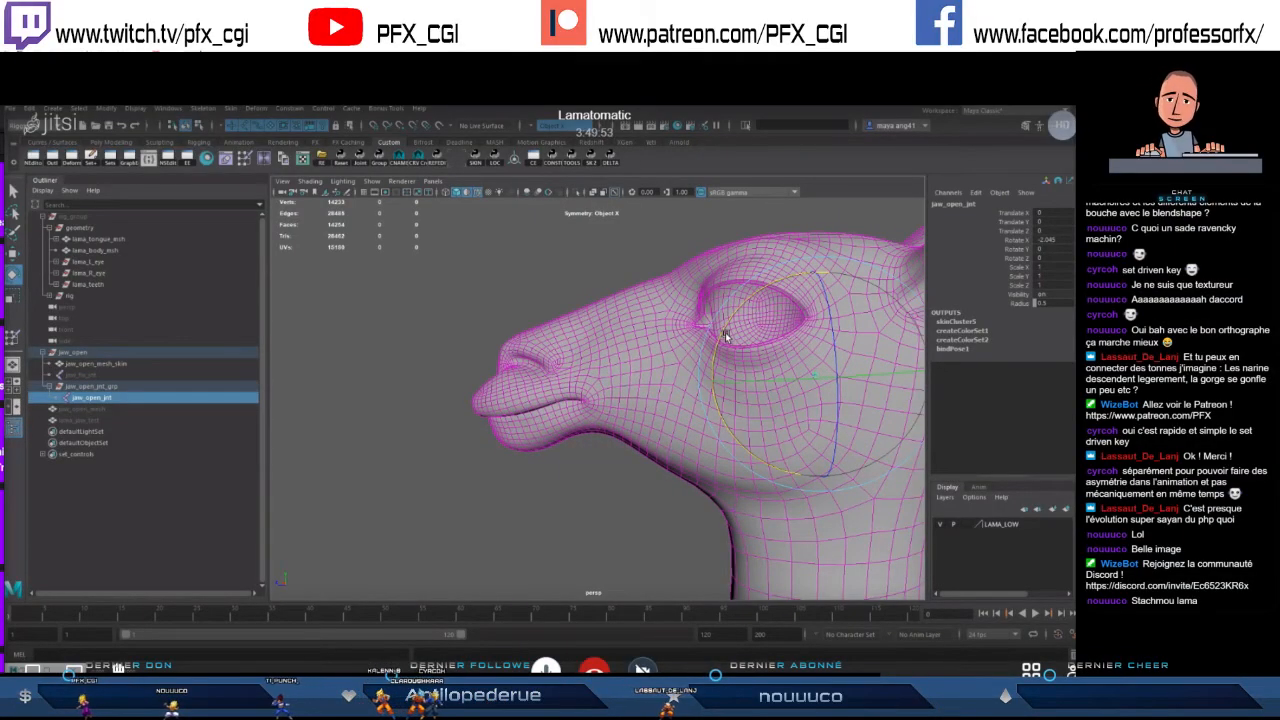
# - Duplicate jaw_open_mesh_skin in the raised jaw pose and unparent the copy from the jaw_open group
pyautogui.keyDown('alt'); pyautogui.moveTo(565, 427); pyautogui.dragTo(585, 395); pyautogui.keyUp('alt')
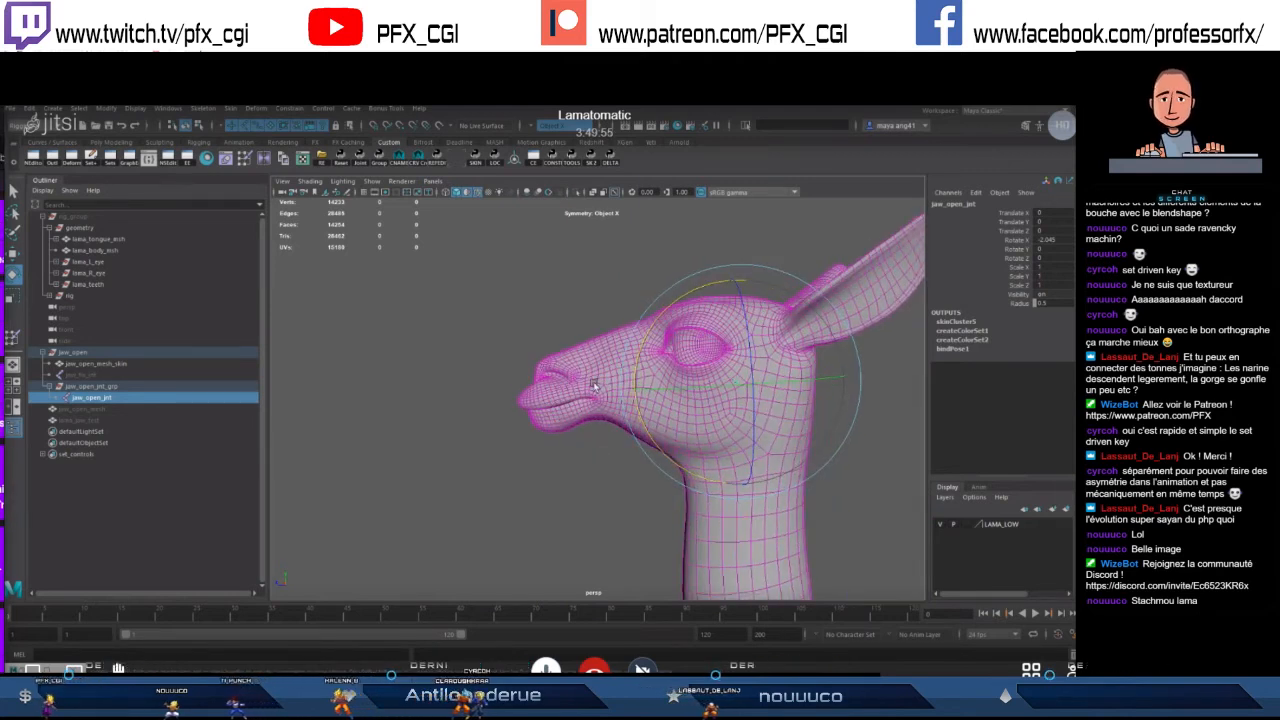
pyautogui.click(593, 386)
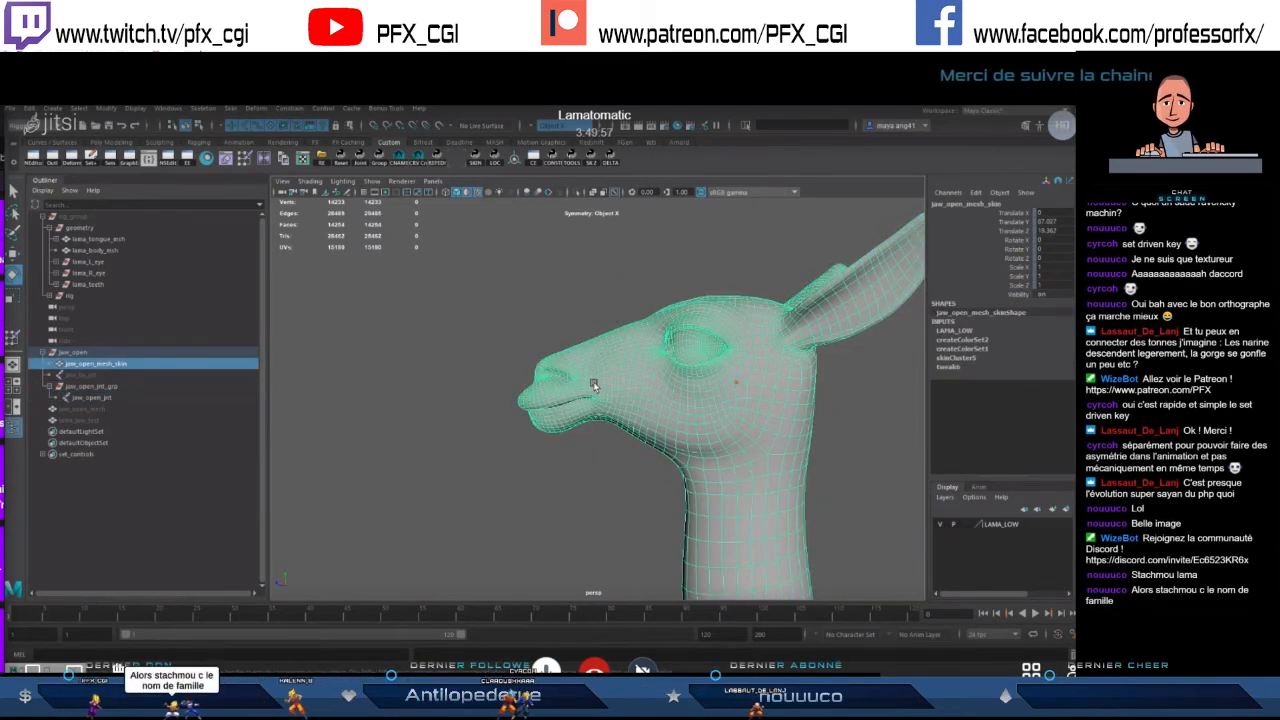
pyautogui.hotkey('ctrl', 'd')
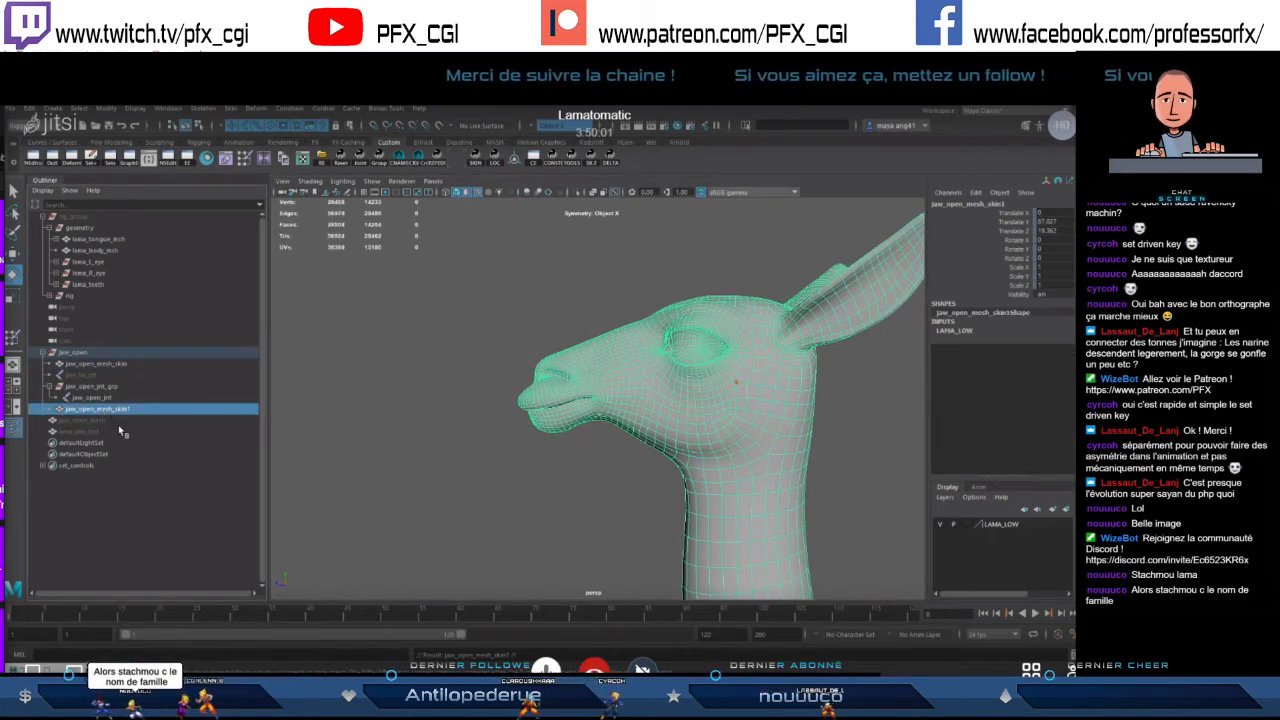
pyautogui.hotkey('shift', 'p')
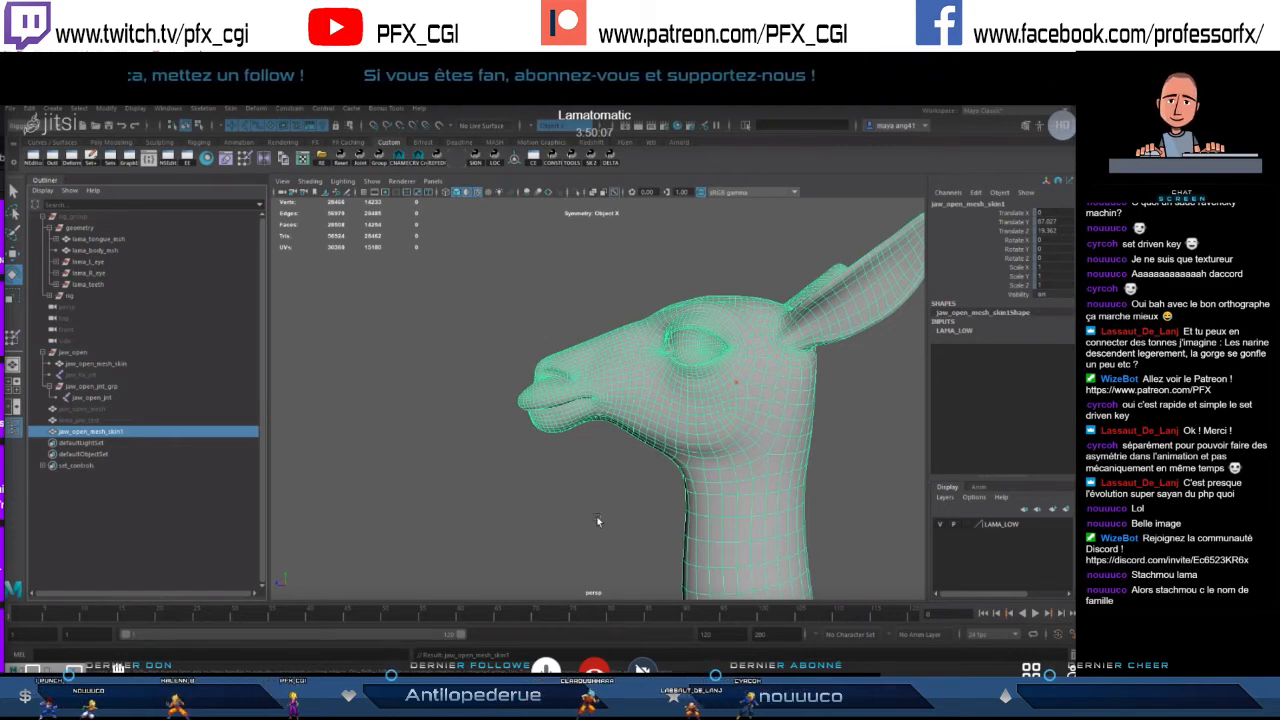
# - Rename the duplicated mesh jaw_open_up_mesh
pyautogui.scroll(5, 576, 510)
pyautogui.click(75, 352)
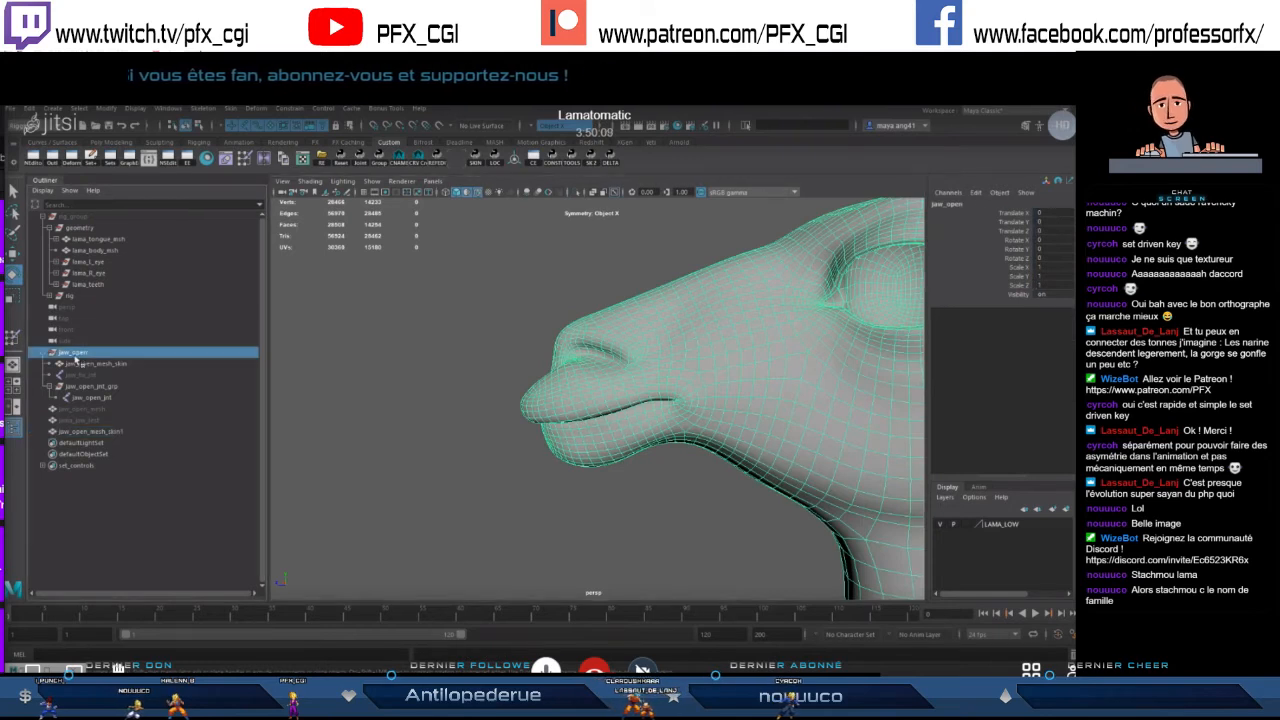
pyautogui.click(92, 431)
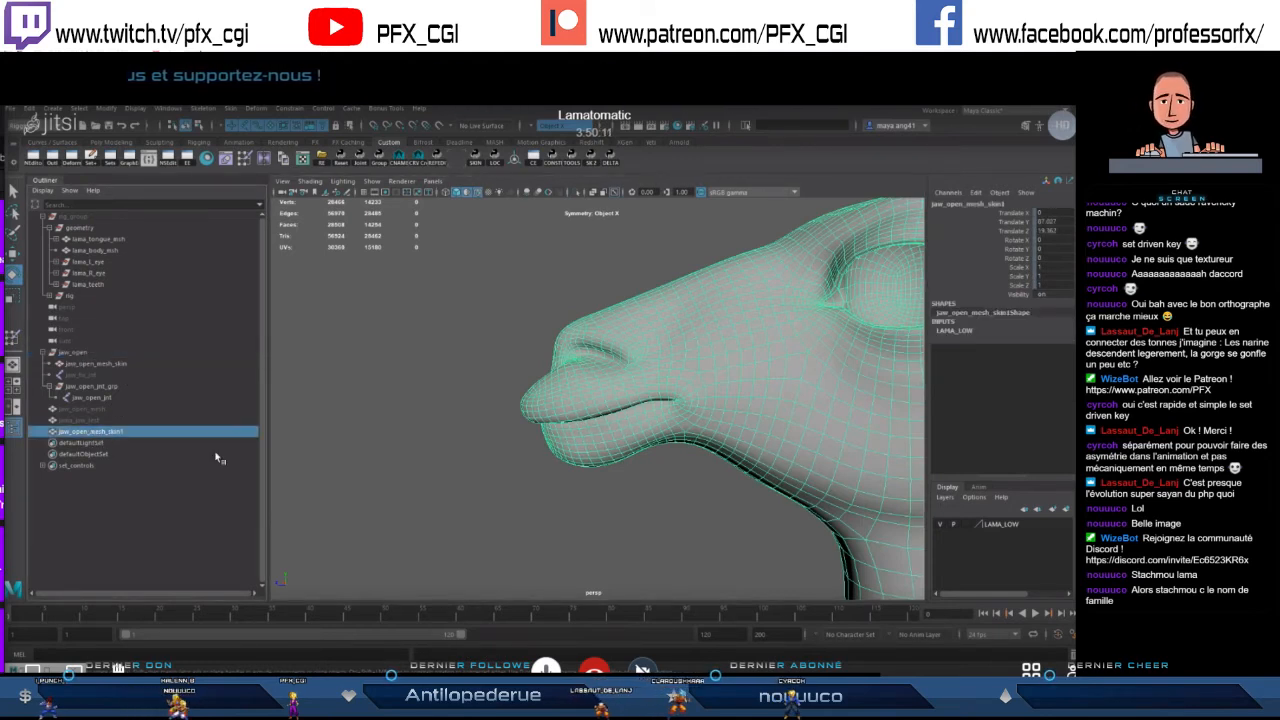
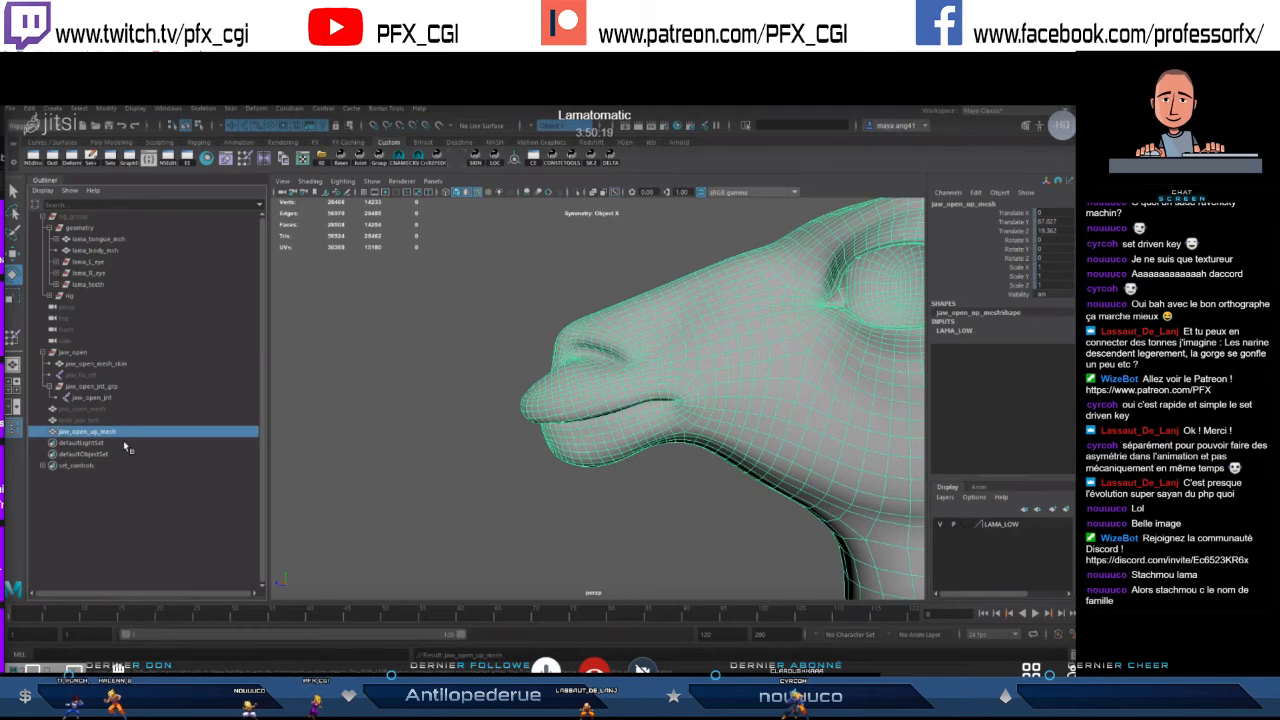
# - Show the hidden lama_jaw_test mesh and move it above jaw_open_mesh in the scene hierarchy
pyautogui.click(88, 420)
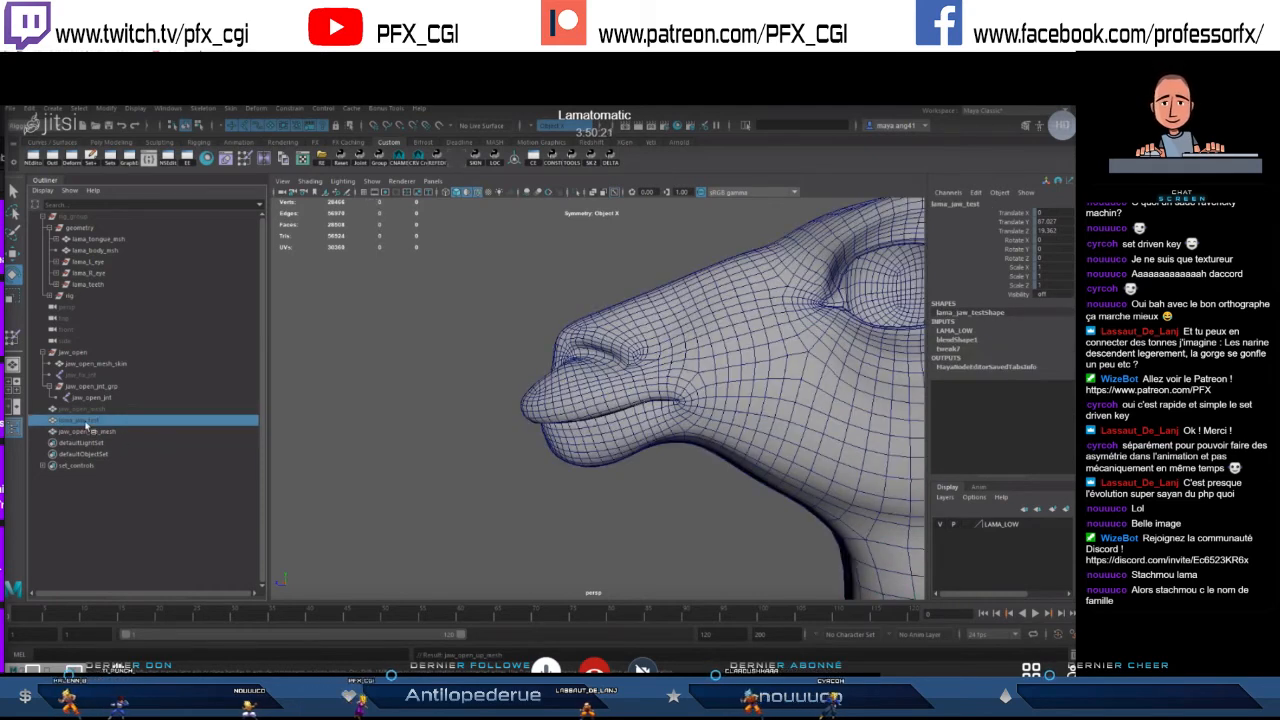
pyautogui.hotkey('shift', 'h')
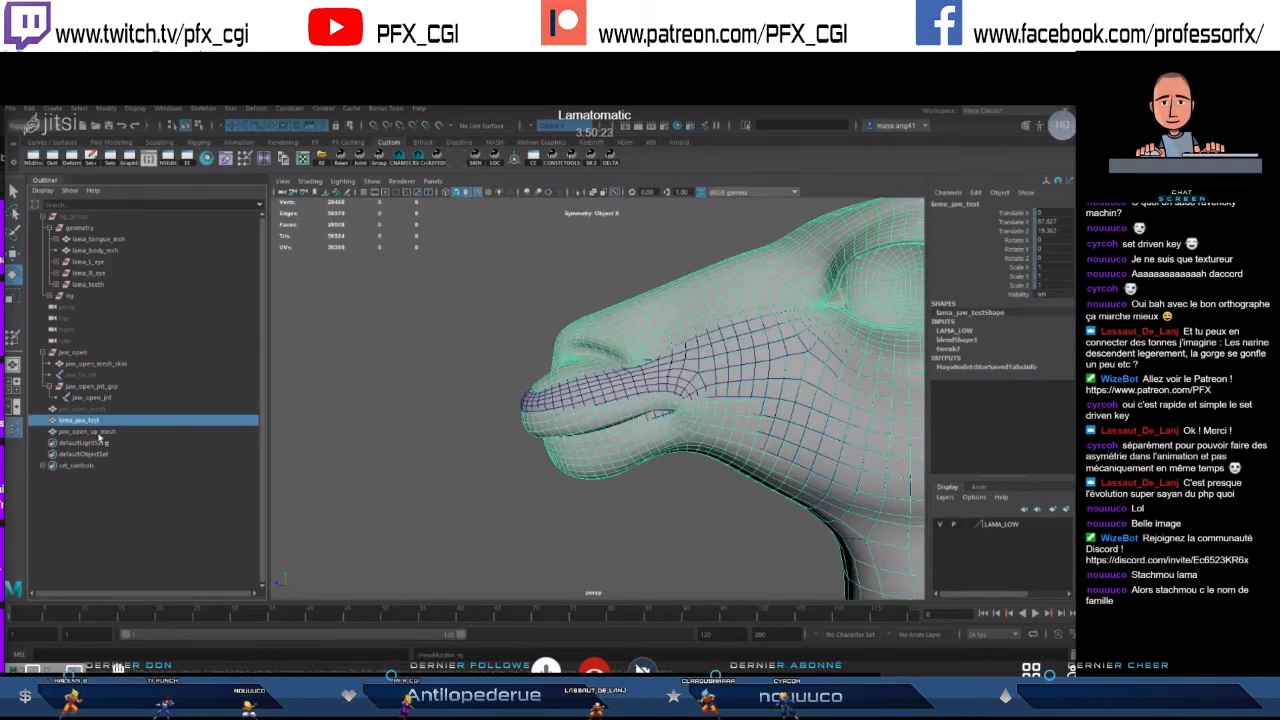
pyautogui.keyDown('ctrl'); pyautogui.click(97, 431); pyautogui.keyUp('ctrl')
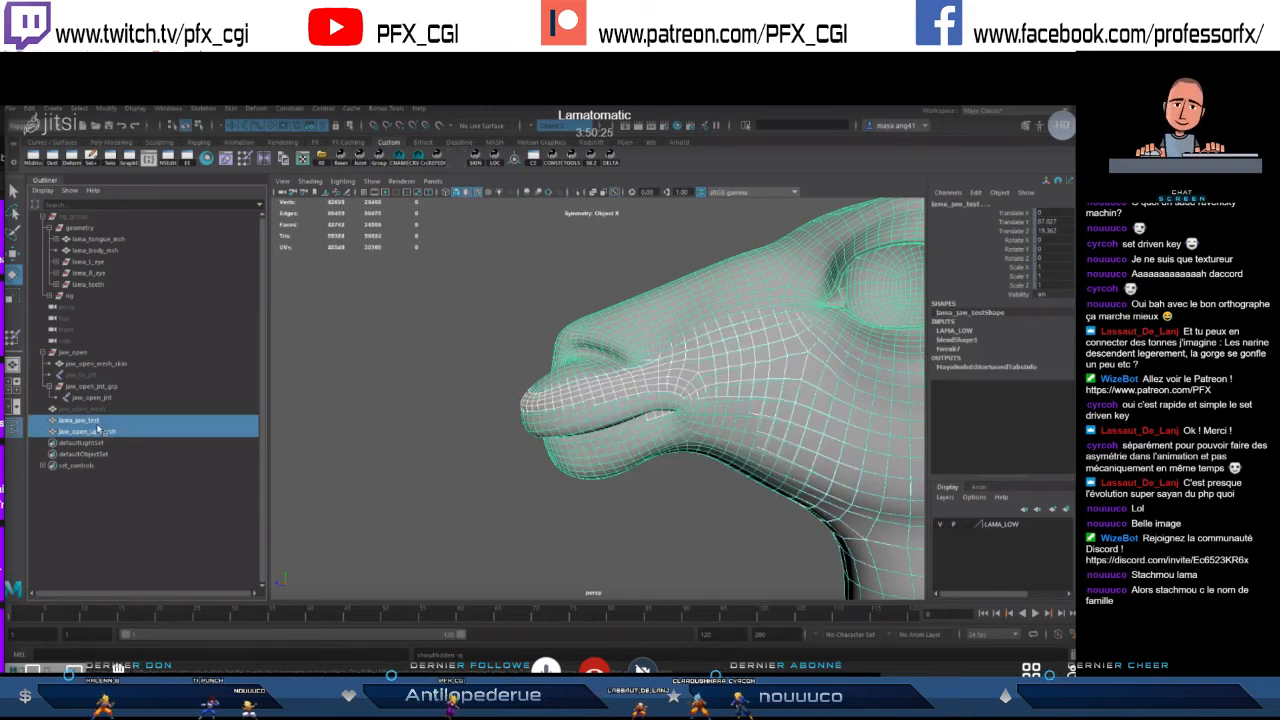
pyautogui.click(92, 432)
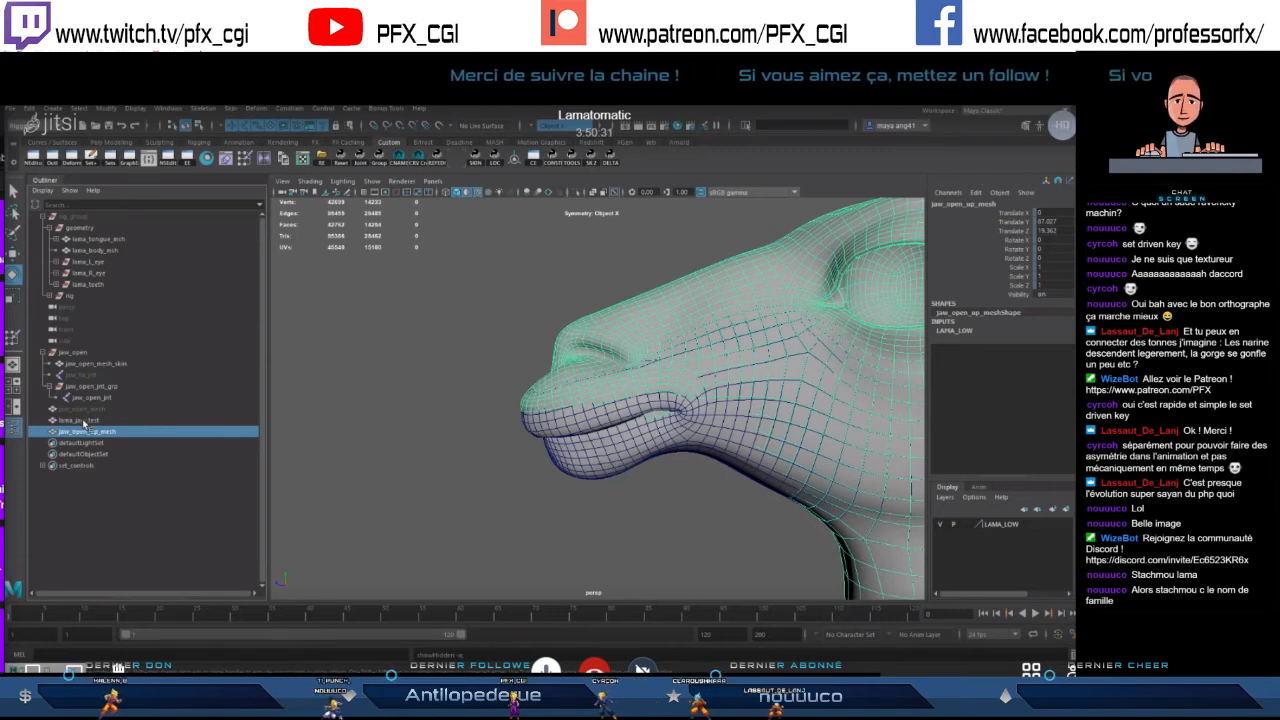
pyautogui.click(80, 420)
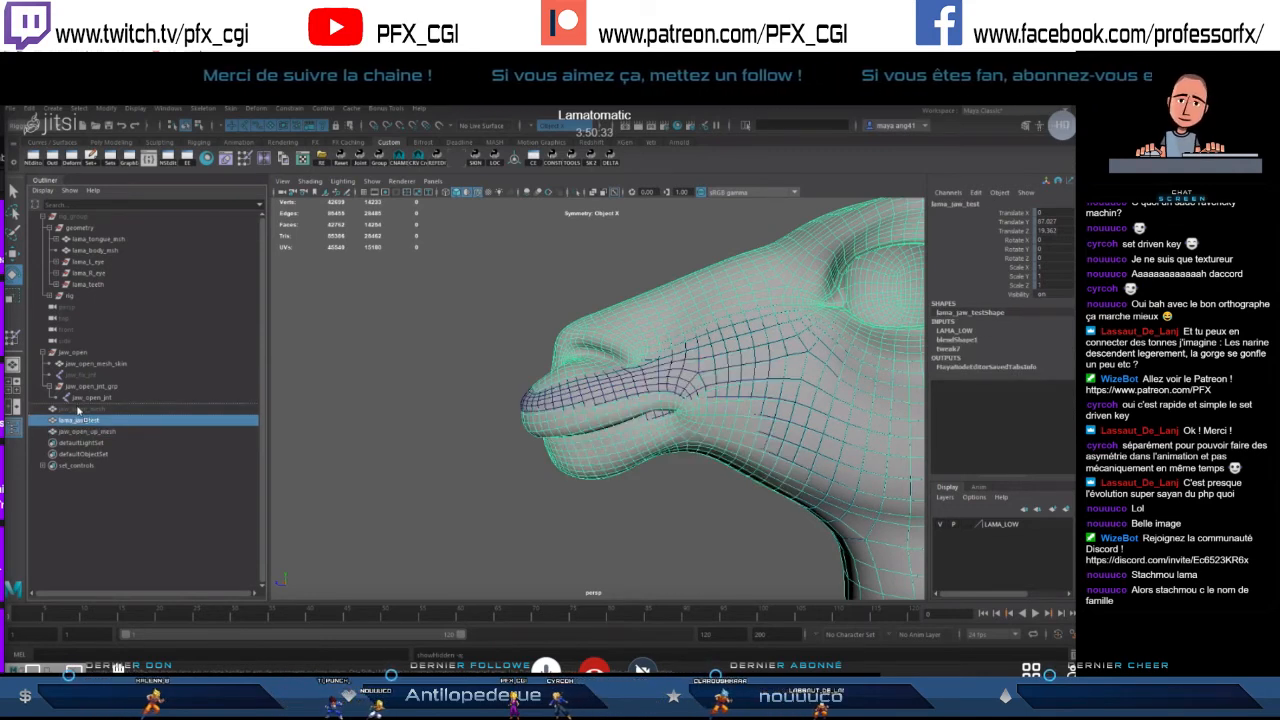
pyautogui.moveTo(77, 409); pyautogui.dragTo(78, 406, button='middle')
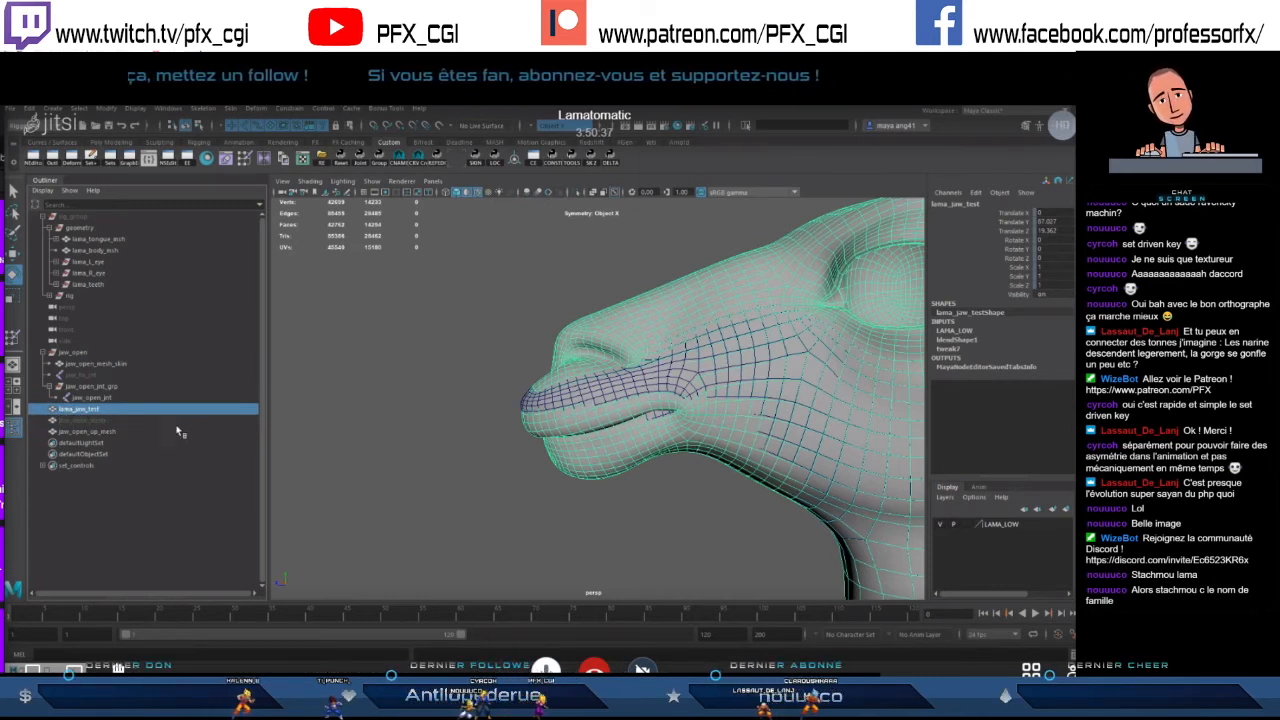
# - Try to add jaw_open_up_mesh as a target to the blendShape1 node of lama_jaw_test
pyautogui.click(88, 431)
pyautogui.keyDown('ctrl'); pyautogui.click(82, 409); pyautogui.keyUp('ctrl')
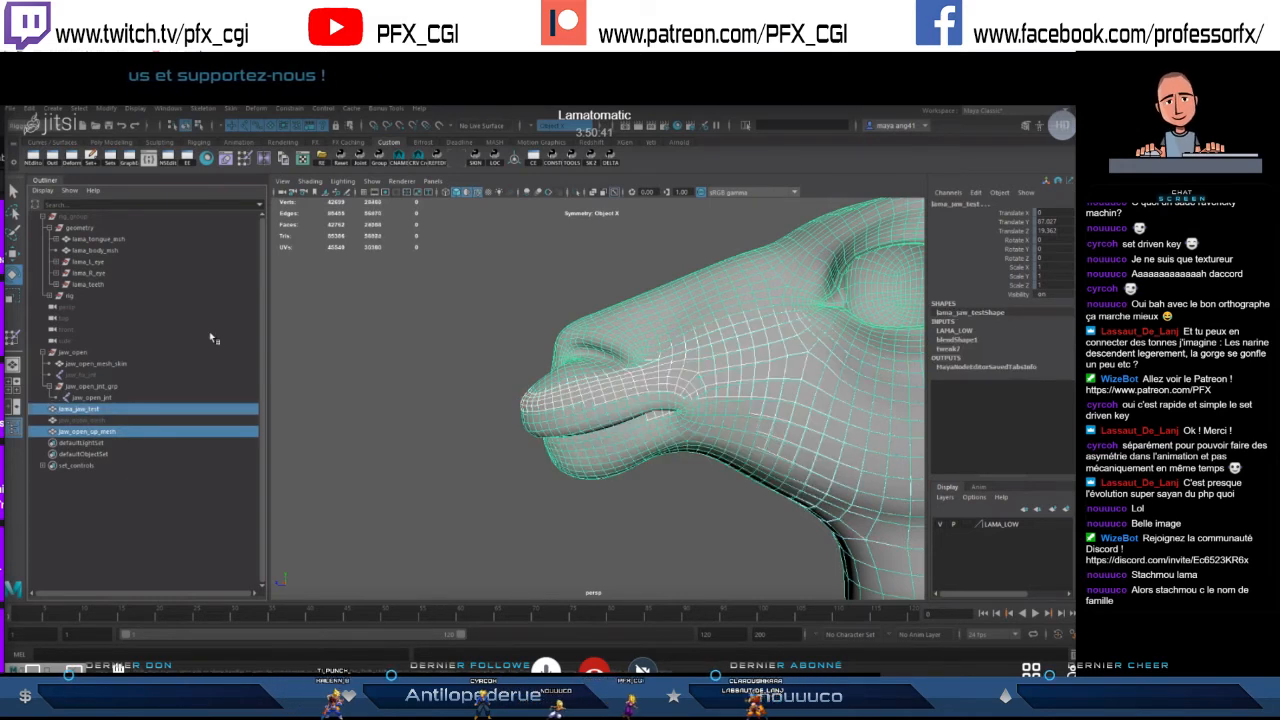
pyautogui.click(254, 108)
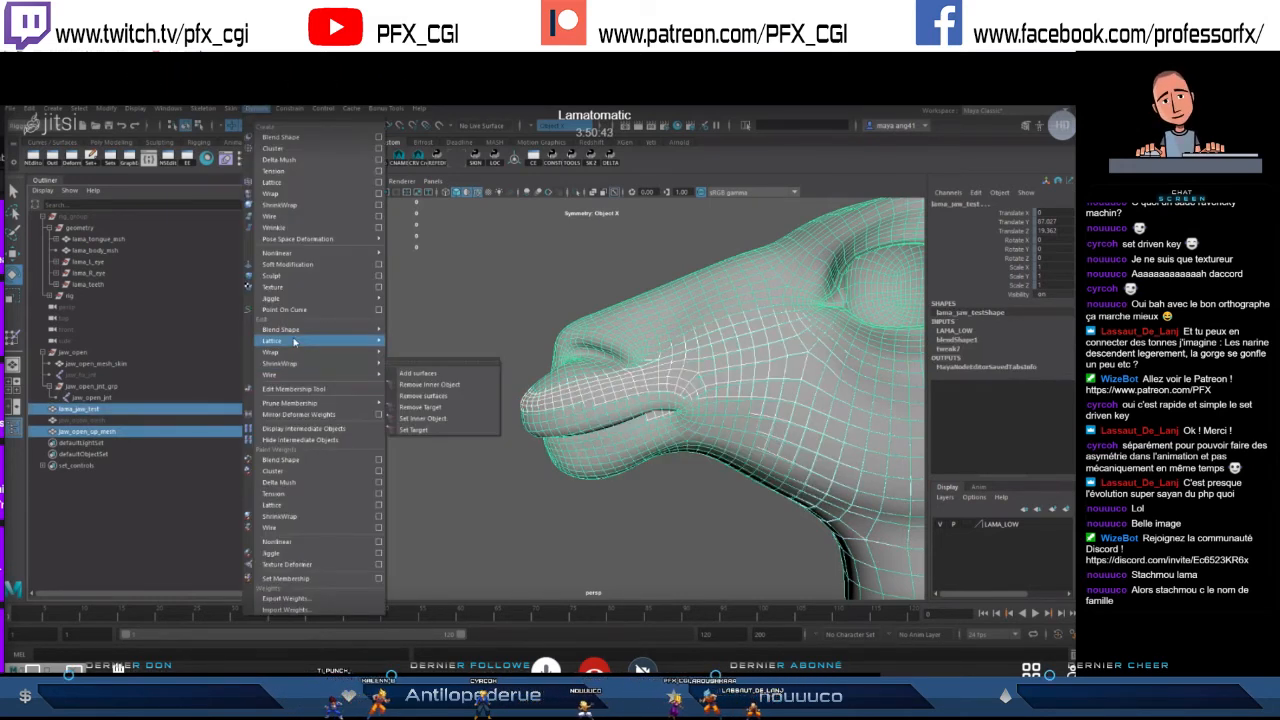
pyautogui.moveTo(310, 329)
pyautogui.click(506, 341)
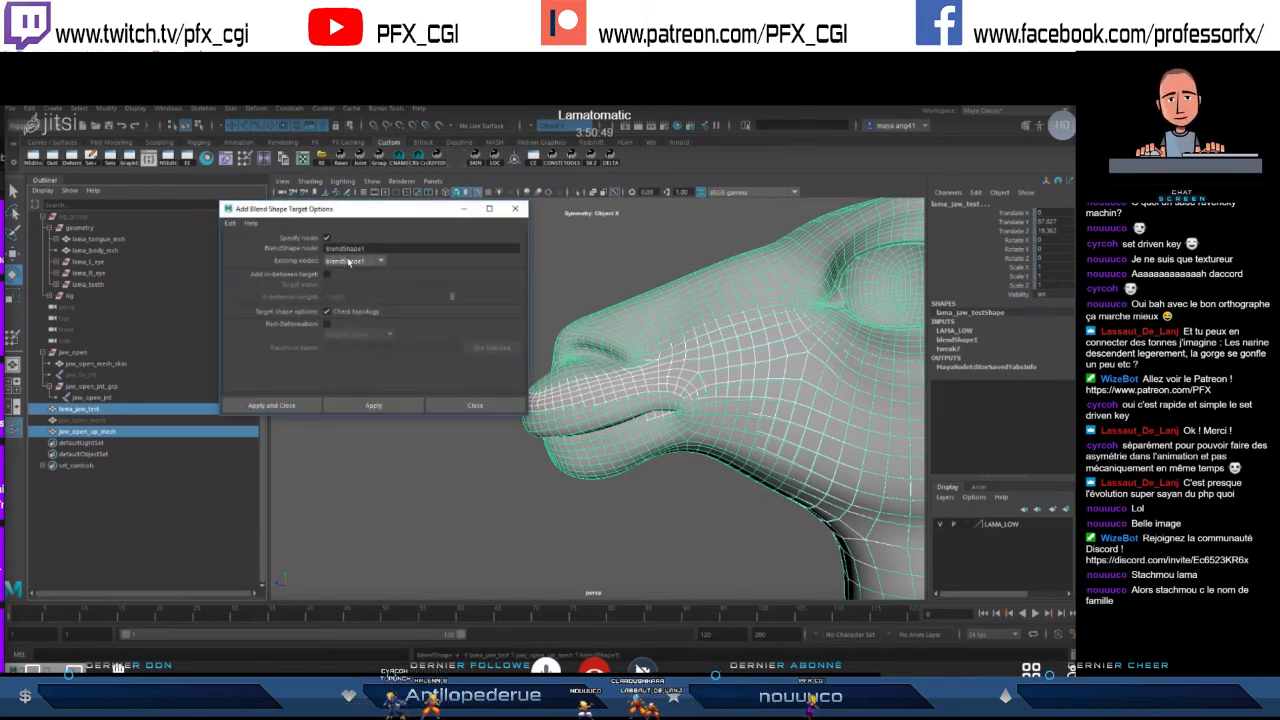
pyautogui.click(376, 406)
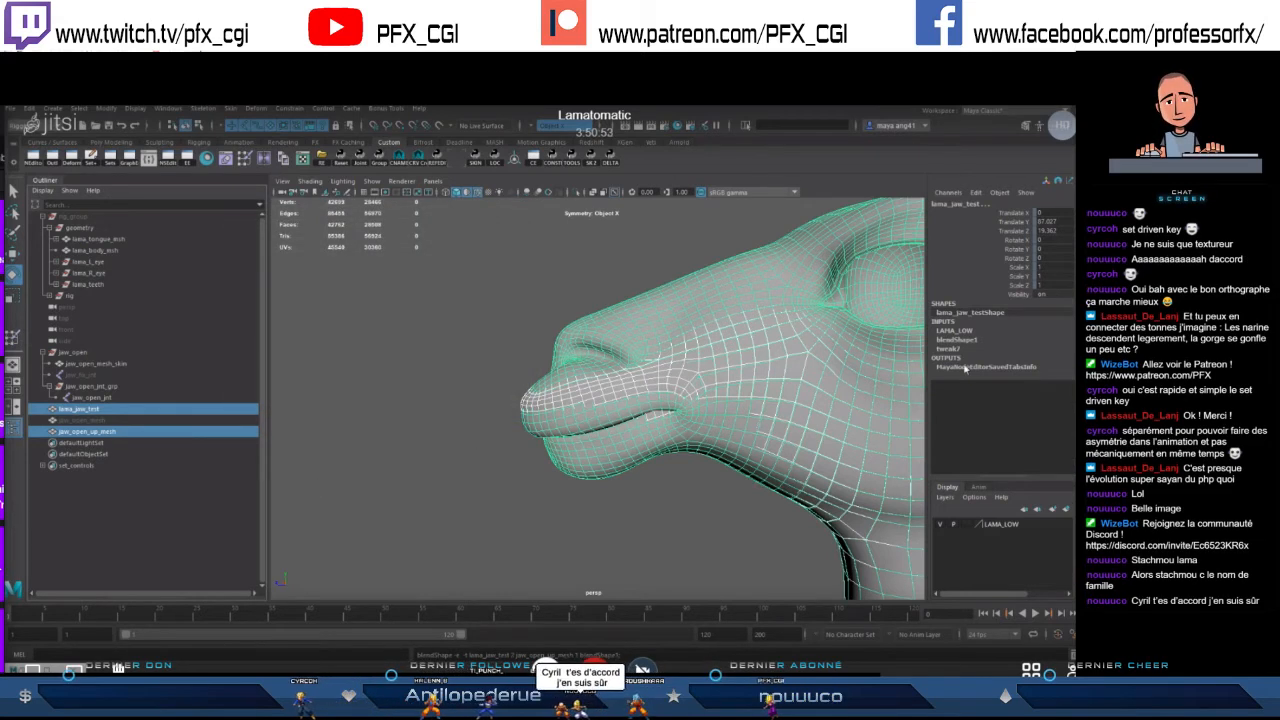
# - Check the blendShape1 targets on lama_jaw_test and undo the blend shape target addition
pyautogui.click(985, 340)
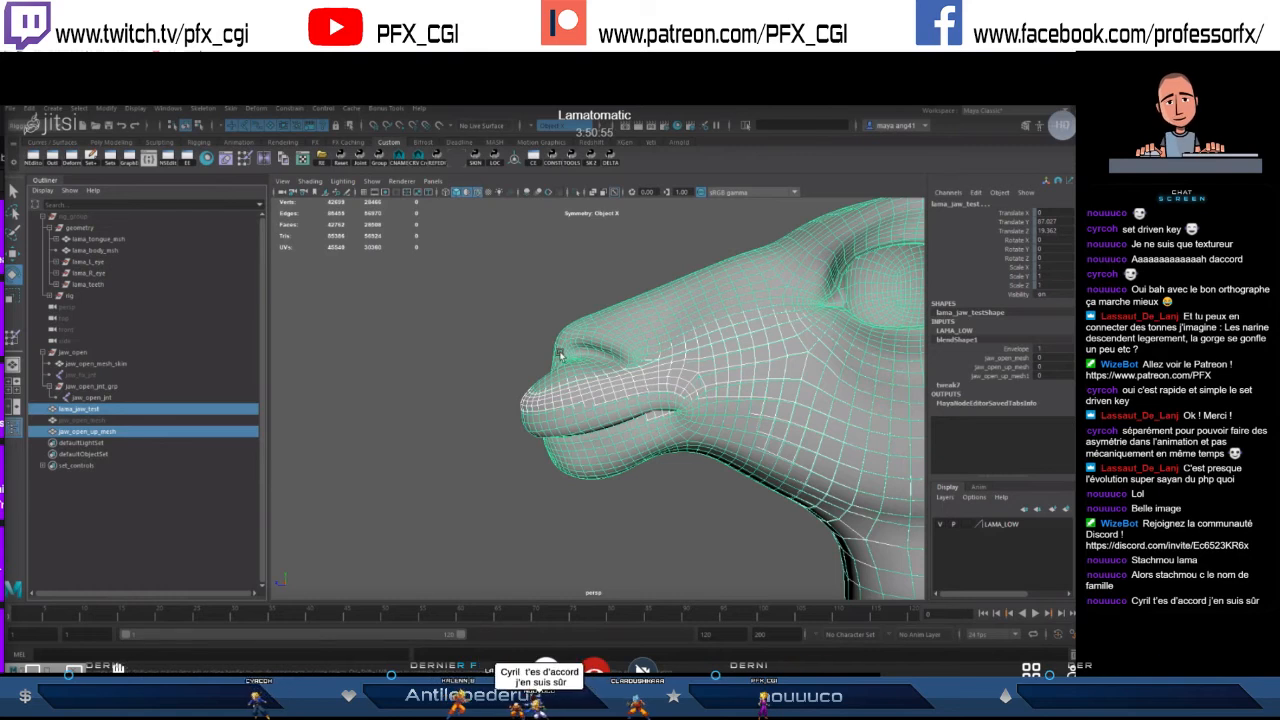
pyautogui.keyDown('alt'); pyautogui.moveTo(560, 355); pyautogui.dragTo(563, 358); pyautogui.keyUp('alt')
pyautogui.hotkey('ctrl', 'z')
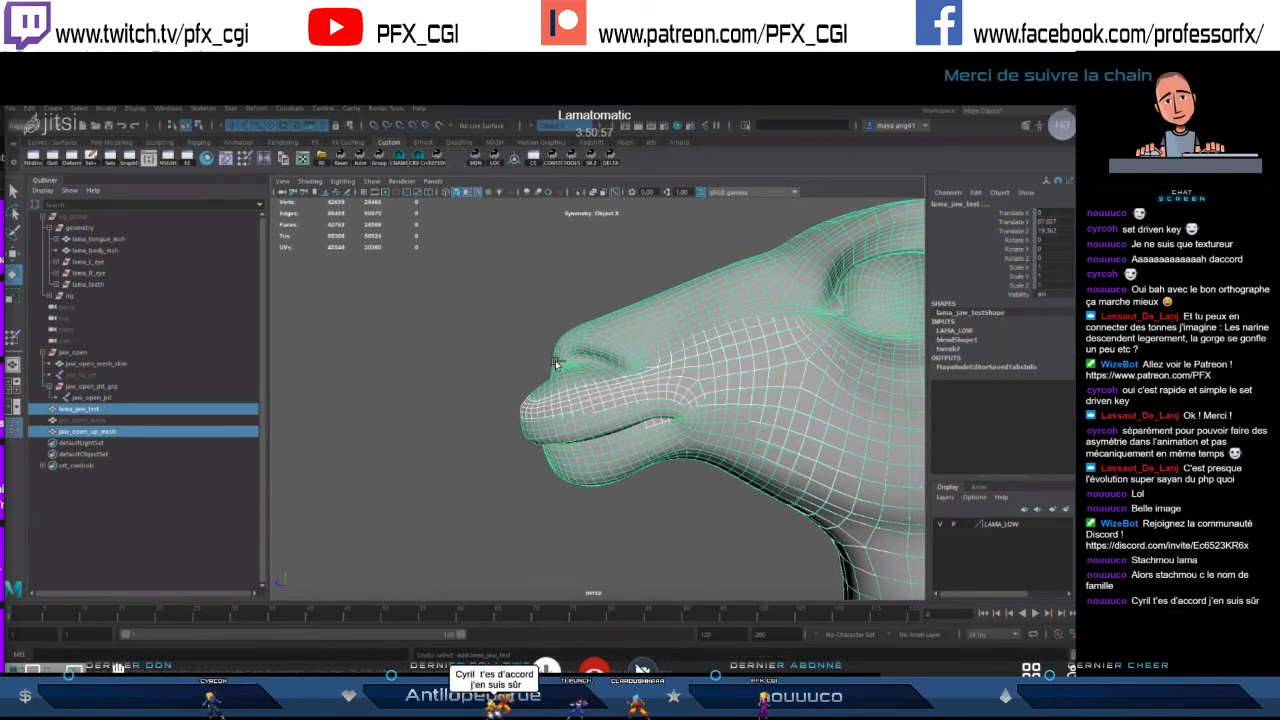
pyautogui.hotkey('ctrl', 'z')
pyautogui.click(102, 410)
pyautogui.click(964, 340)
pyautogui.click(975, 357)
# - Add jaw_open_up_mesh as a blend shape target of lama_jaw_test, specifying the existing blendShape1 node
pyautogui.click(97, 431)
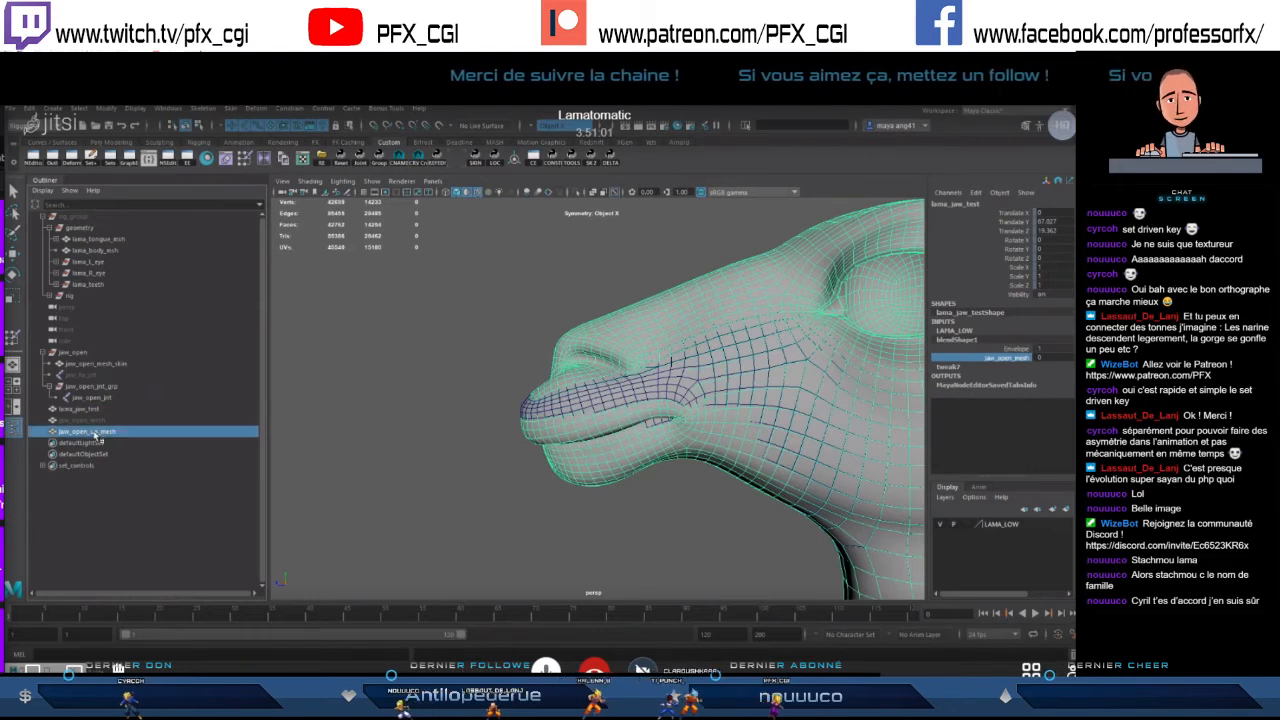
pyautogui.keyDown('ctrl'); pyautogui.click(78, 409); pyautogui.keyUp('ctrl')
pyautogui.click(257, 108)
pyautogui.moveTo(312, 334)
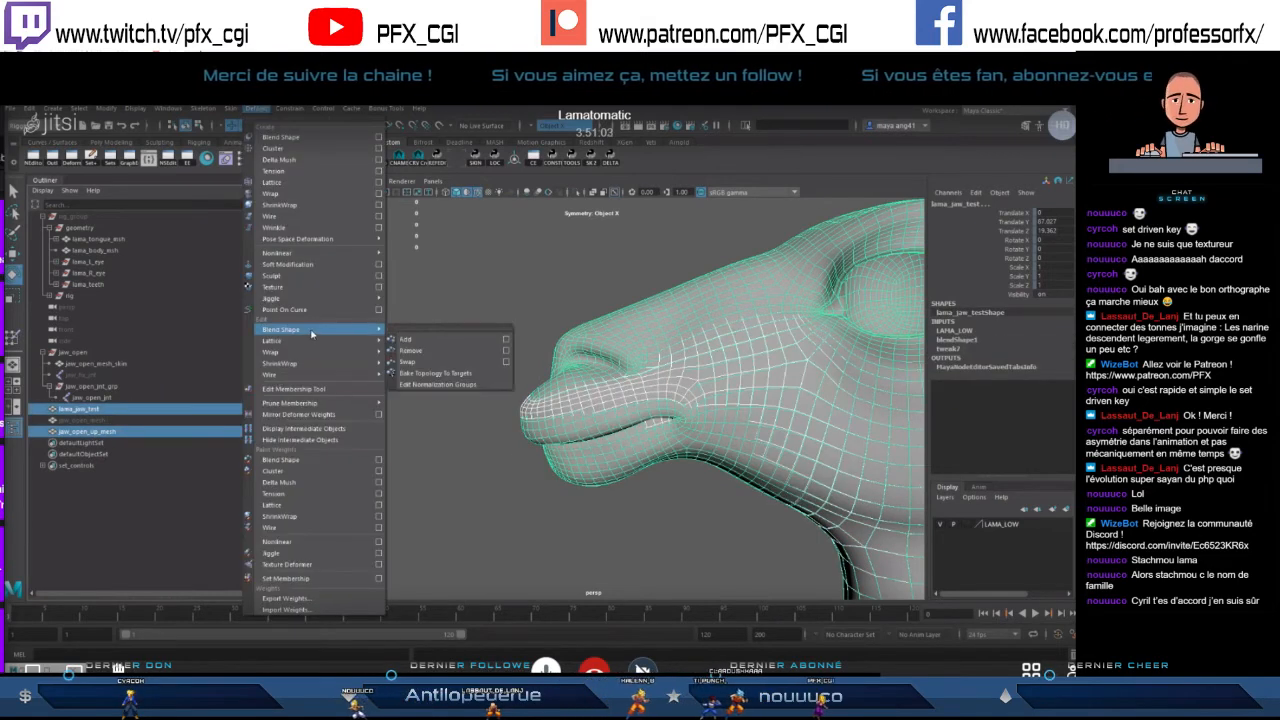
pyautogui.click(506, 339)
pyautogui.click(327, 238)
pyautogui.click(271, 405)
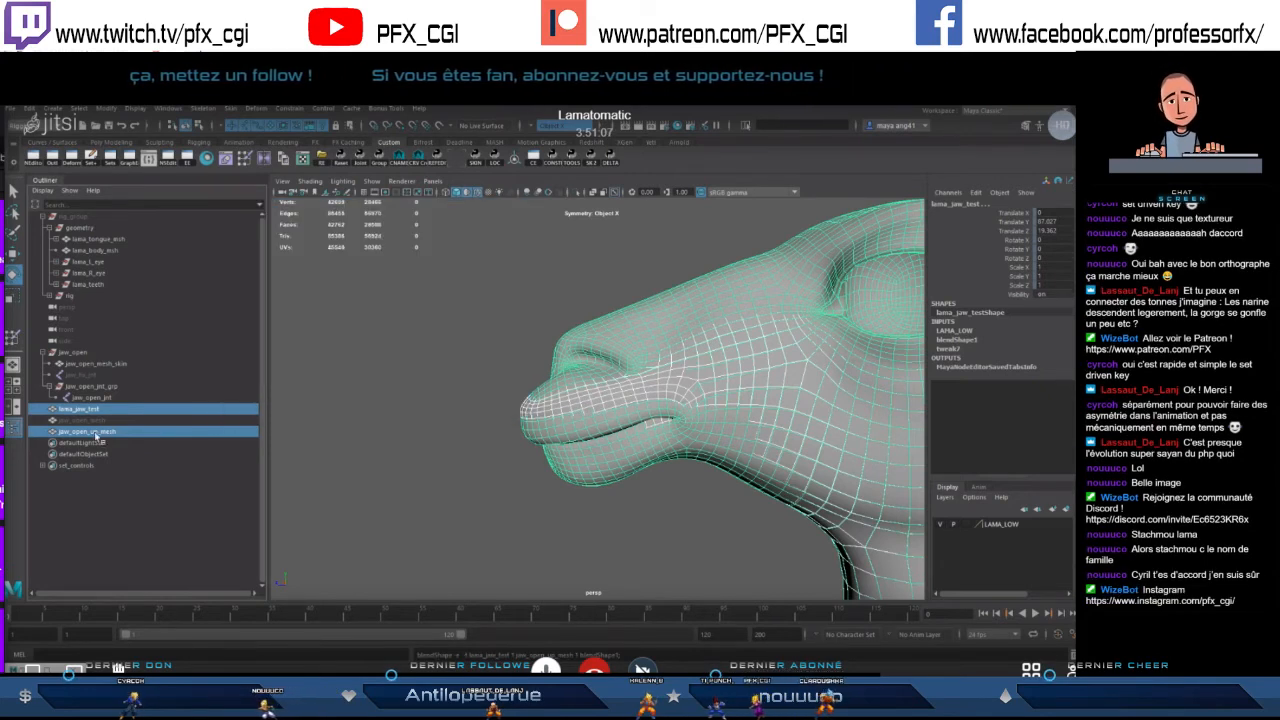
# - Hide jaw_open_up_mesh and select lama_jaw_test
pyautogui.click(90, 433)
pyautogui.hotkey('ctrl', 'h')
pyautogui.click(93, 410)
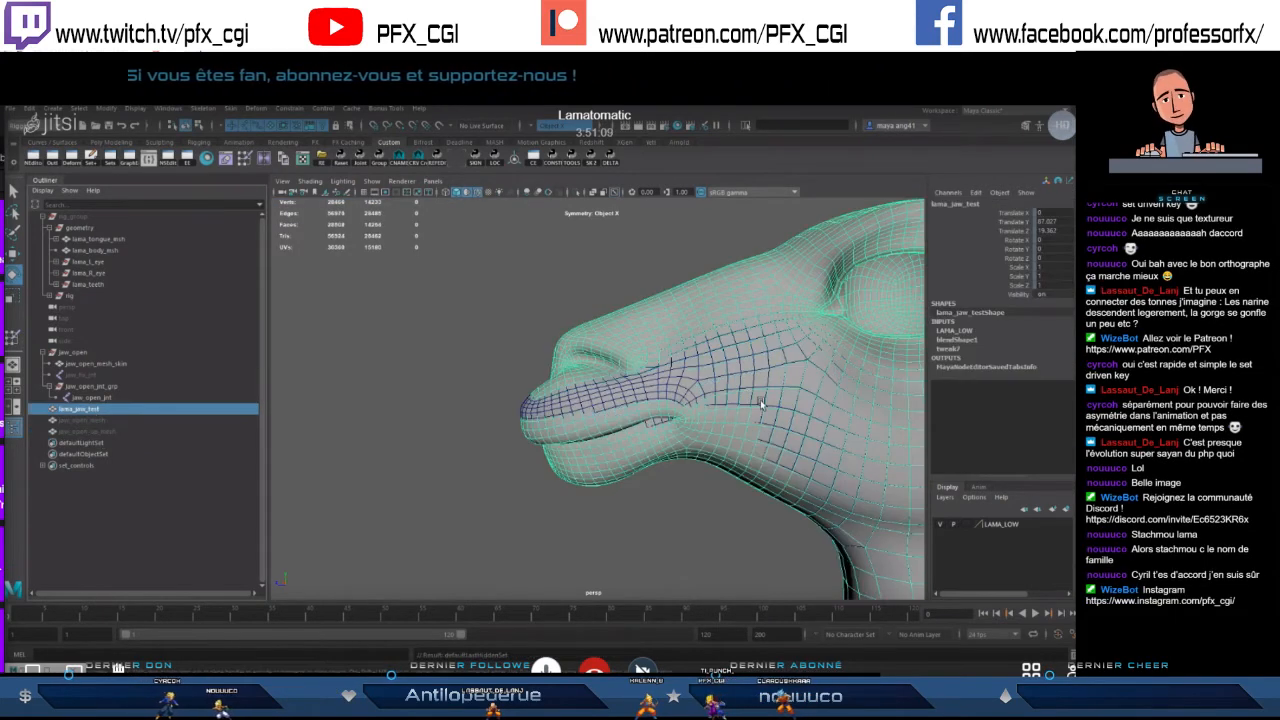
# - Select the lama_jaw_test mesh and open the Shape Editor to access its blendShape1 targets
pyautogui.keyDown('alt'); pyautogui.moveTo(760, 403); pyautogui.dragTo(393, 385); pyautogui.keyUp('alt')
pyautogui.click(70, 354)
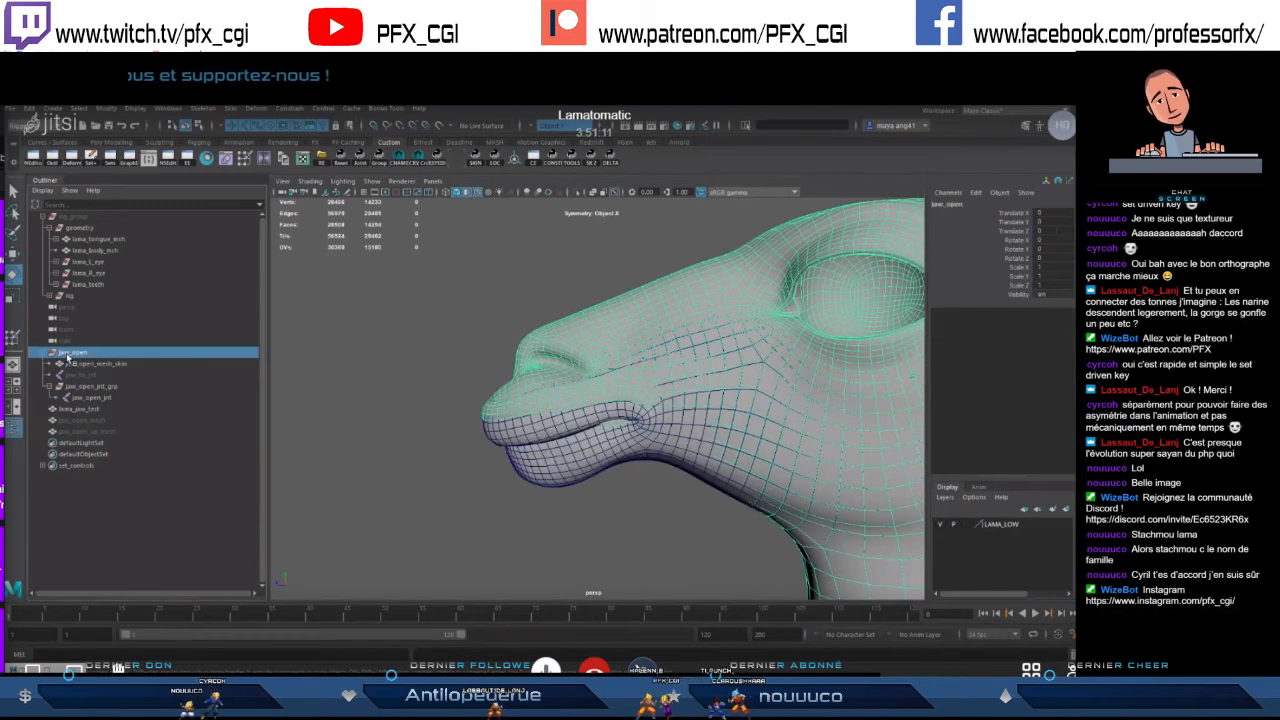
pyautogui.click(93, 410)
pyautogui.keyDown('alt'); pyautogui.moveTo(671, 366); pyautogui.dragTo(415, 237); pyautogui.keyUp('alt')
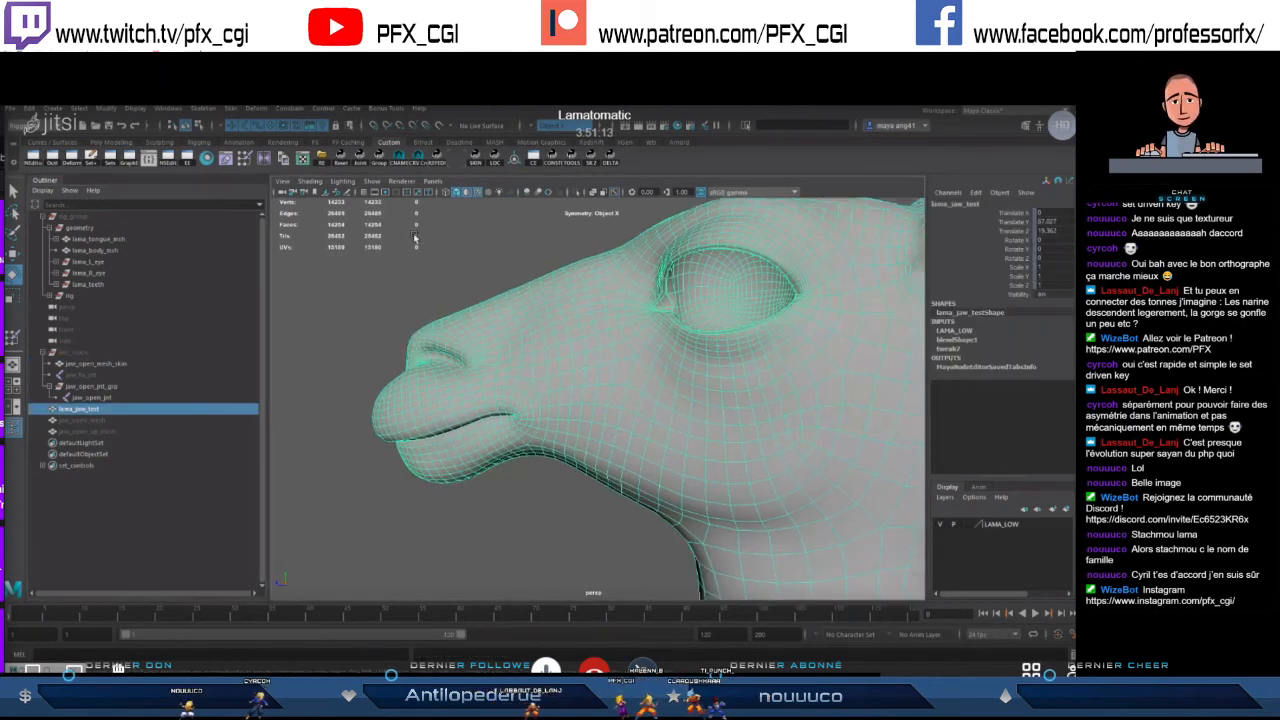
pyautogui.click(163, 142)
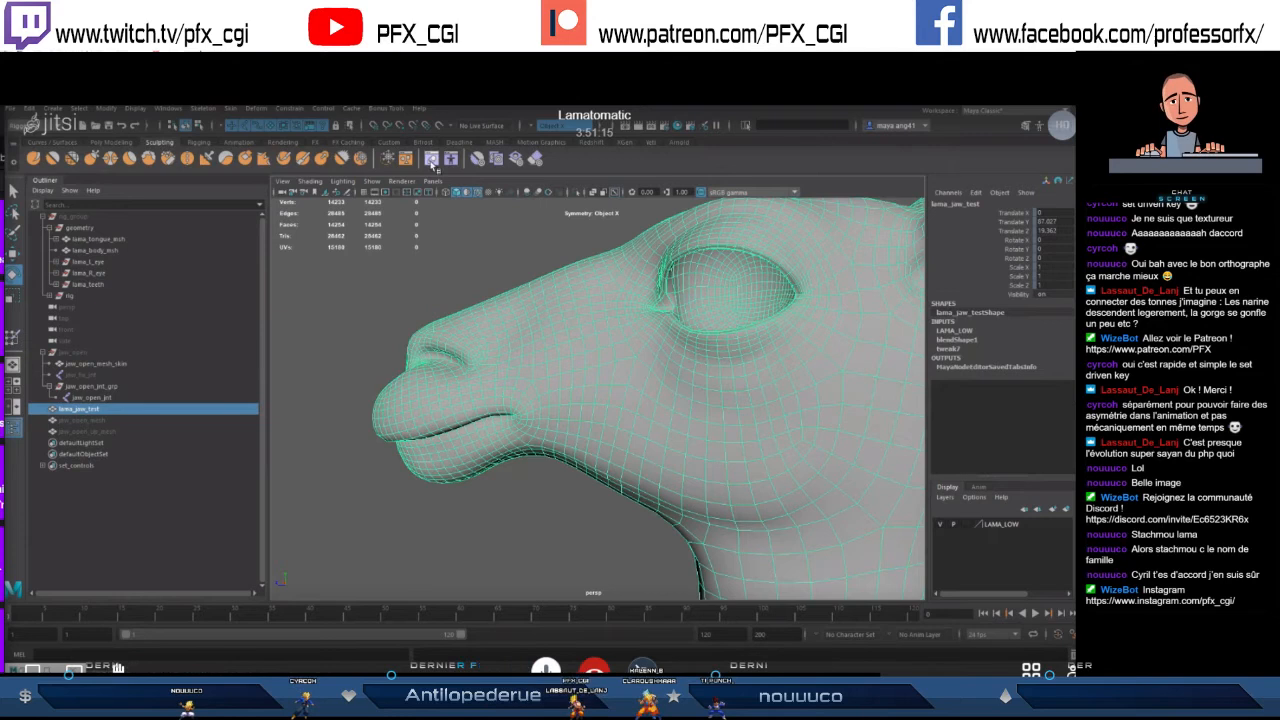
pyautogui.moveTo(249, 245); pyautogui.dragTo(175, 182)
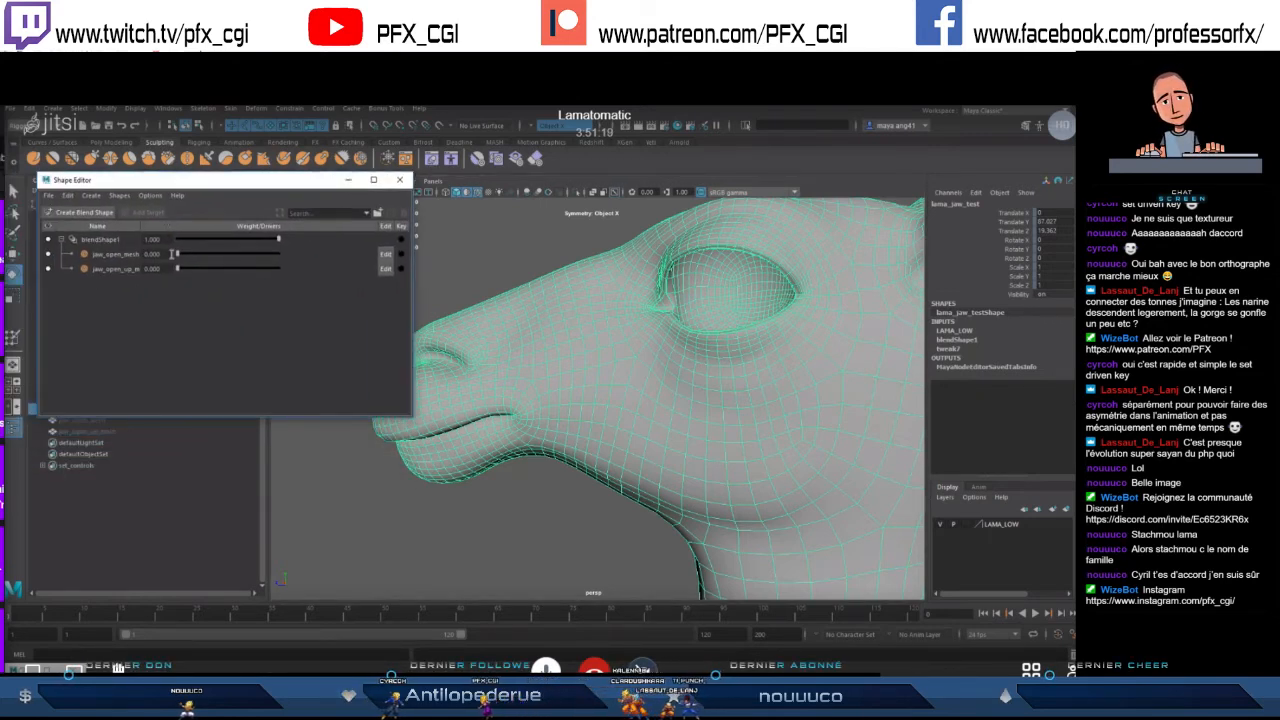
# - Set the jaw_open_up_mesh target's weight to 1 in blendShape1 and enable edit mode for that target
pyautogui.moveTo(176, 255); pyautogui.dragTo(311, 274)
pyautogui.scroll(-3, 557, 354)
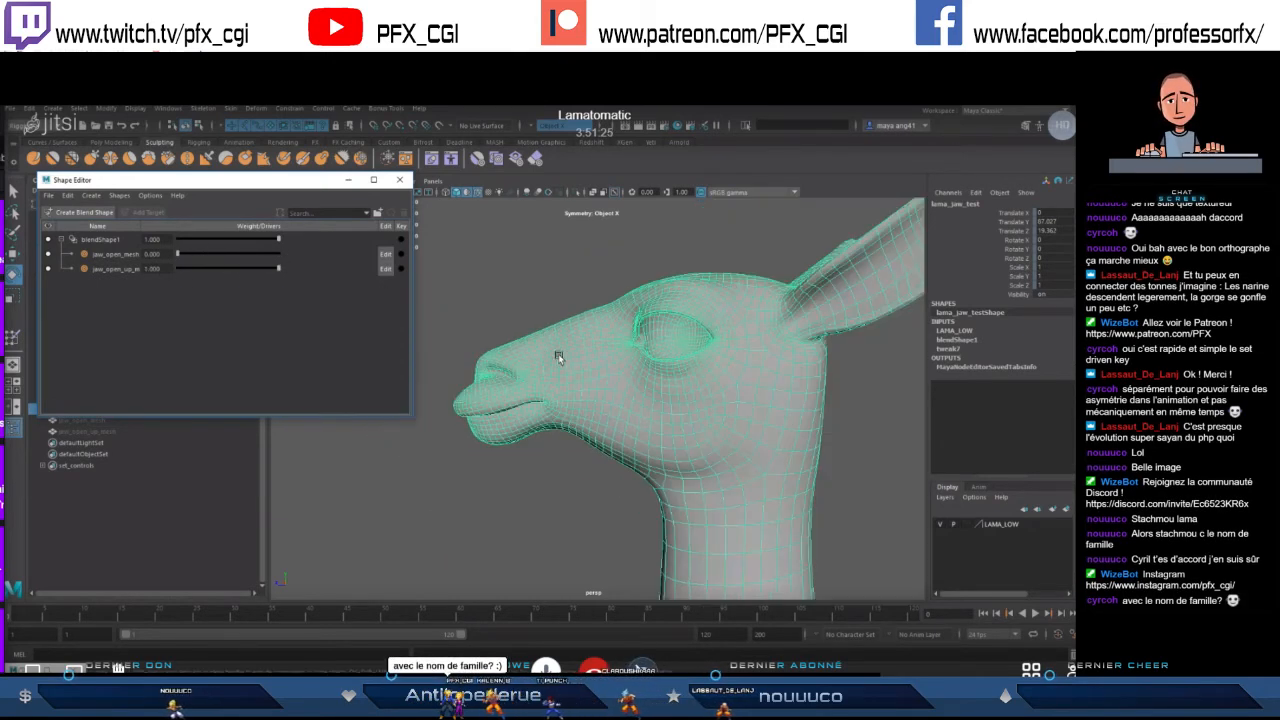
pyautogui.keyDown('alt'); pyautogui.moveTo(548, 352); pyautogui.dragTo(518, 362); pyautogui.keyUp('alt')
pyautogui.moveTo(277, 271)
pyautogui.mouseDown()
pyautogui.moveTo(230, 280)
pyautogui.moveTo(334, 287)
pyautogui.moveTo(176, 277)
pyautogui.moveTo(282, 277)
pyautogui.moveTo(176, 271)
pyautogui.moveTo(180, 256)
pyautogui.moveTo(280, 271)
pyautogui.mouseUp()
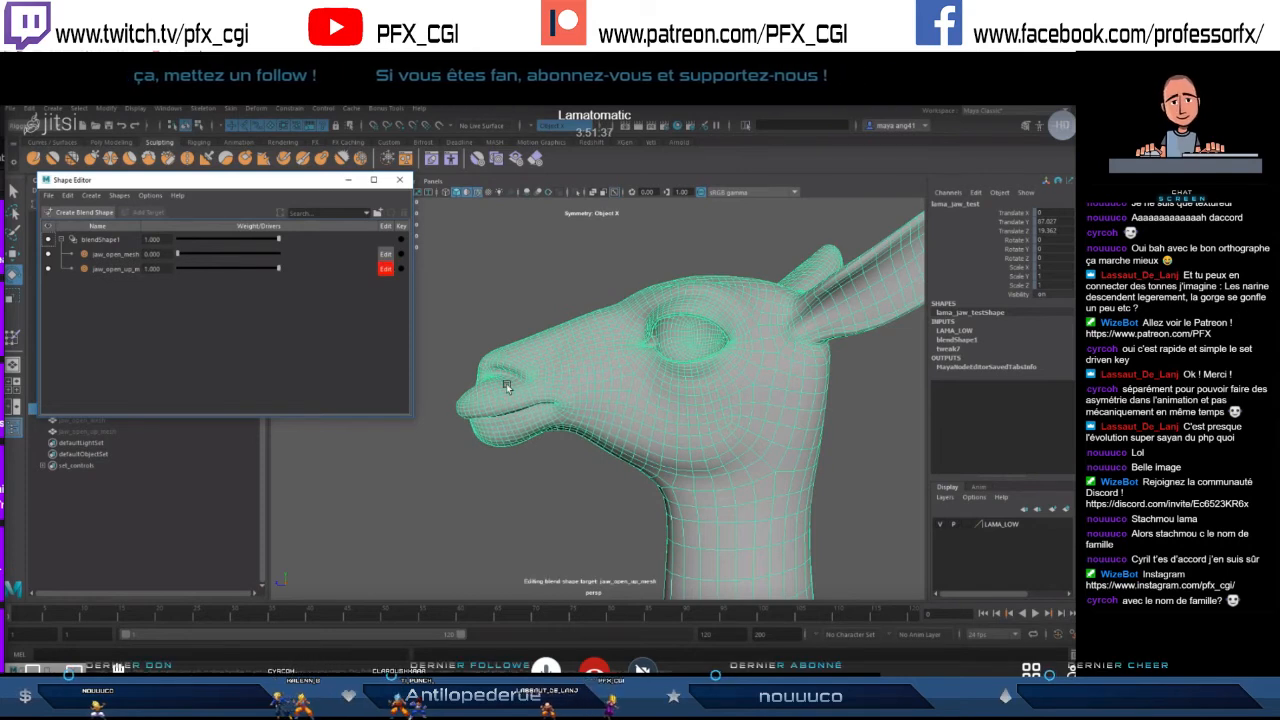
# - Sculpt the llama's muzzle and lips on the jaw_open_up_mesh target with the Grab tool, adjusting the brush size and checking from several angles
pyautogui.scroll(3, 481, 338)
pyautogui.click(92, 159)
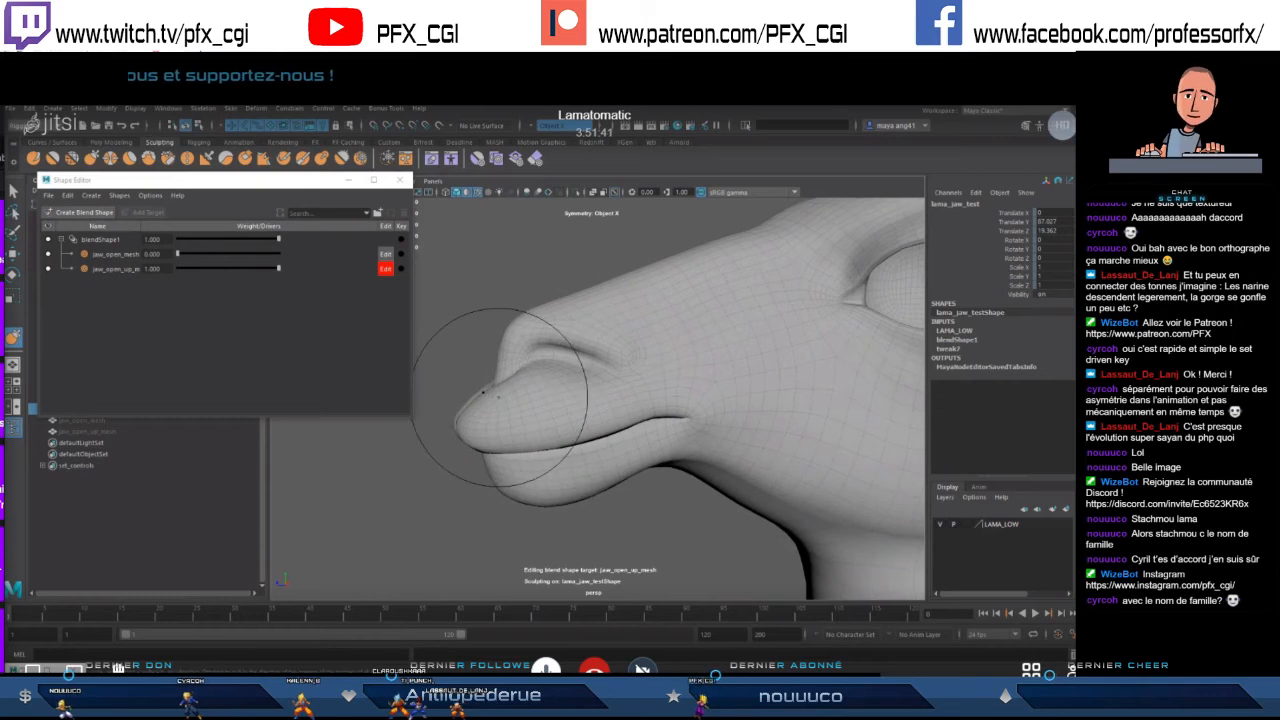
pyautogui.keyDown('alt'); pyautogui.moveTo(498, 393); pyautogui.dragTo(516, 385); pyautogui.keyUp('alt')
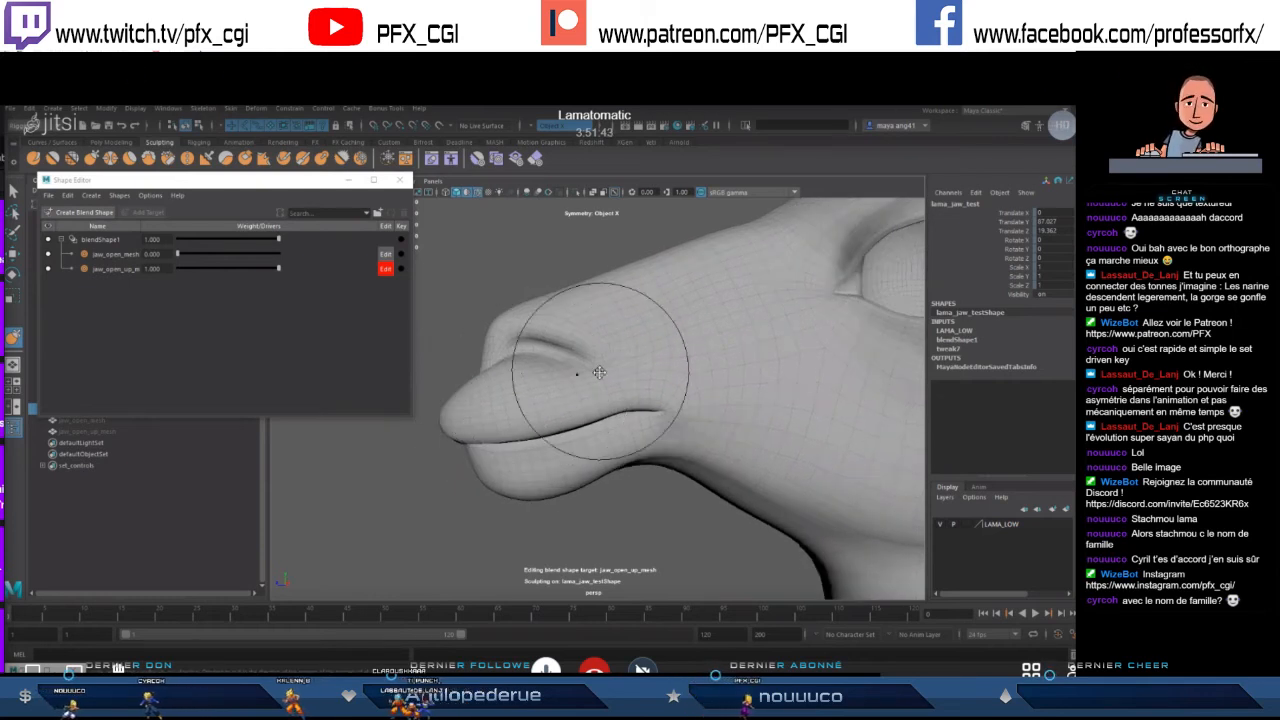
pyautogui.keyDown('alt'); pyautogui.moveTo(599, 372); pyautogui.dragTo(610, 366); pyautogui.keyUp('alt')
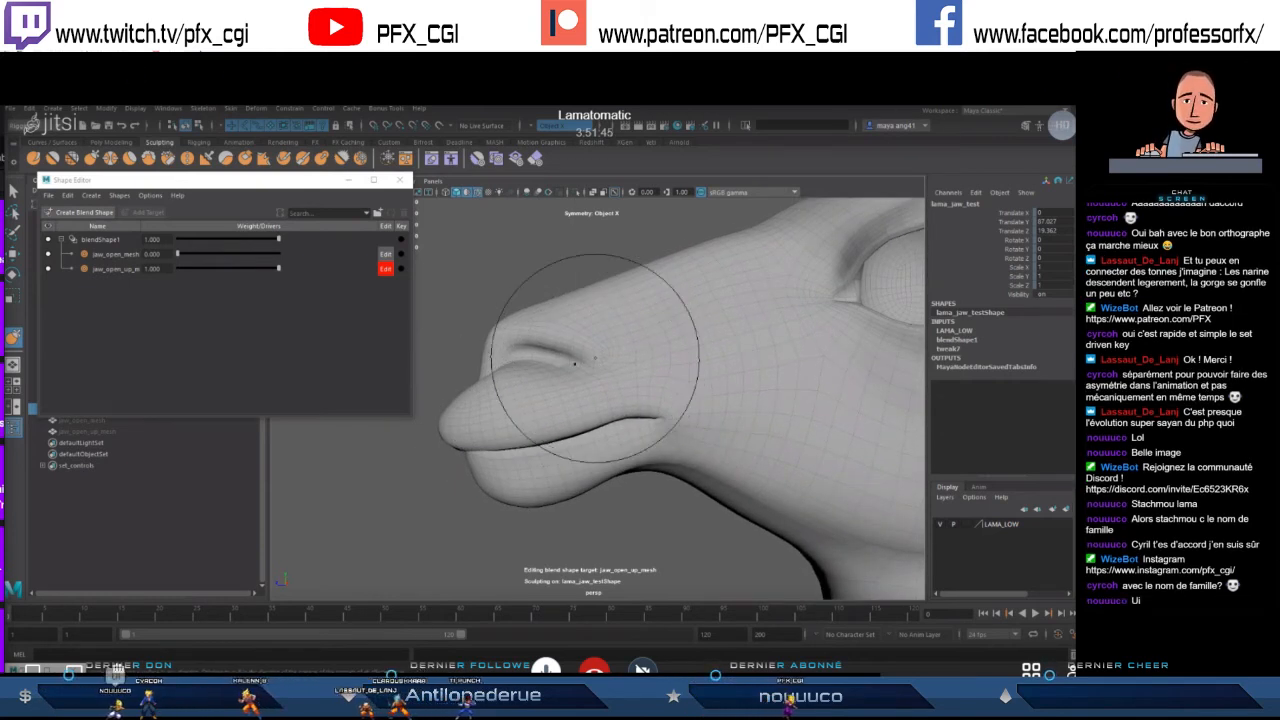
pyautogui.moveTo(520, 375)
pyautogui.keyDown('alt'); pyautogui.mouseDown()
pyautogui.moveTo(607, 370)
pyautogui.moveTo(545, 376)
pyautogui.moveTo(580, 376)
pyautogui.moveTo(560, 385)
pyautogui.moveTo(617, 353)
pyautogui.moveTo(628, 375)
pyautogui.mouseUp(); pyautogui.keyUp('alt')
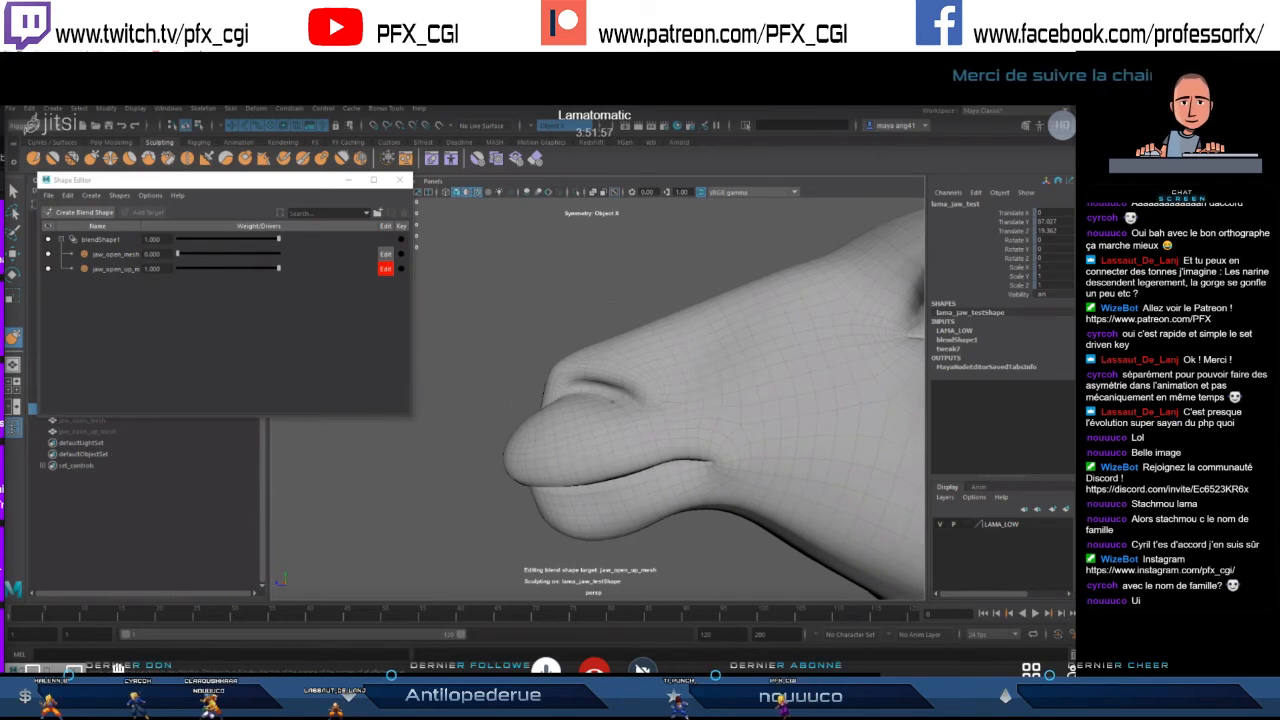
pyautogui.moveTo(663, 404)
pyautogui.keyDown('alt'); pyautogui.mouseDown()
pyautogui.moveTo(646, 394)
pyautogui.moveTo(657, 371)
pyautogui.mouseUp(); pyautogui.keyUp('alt')
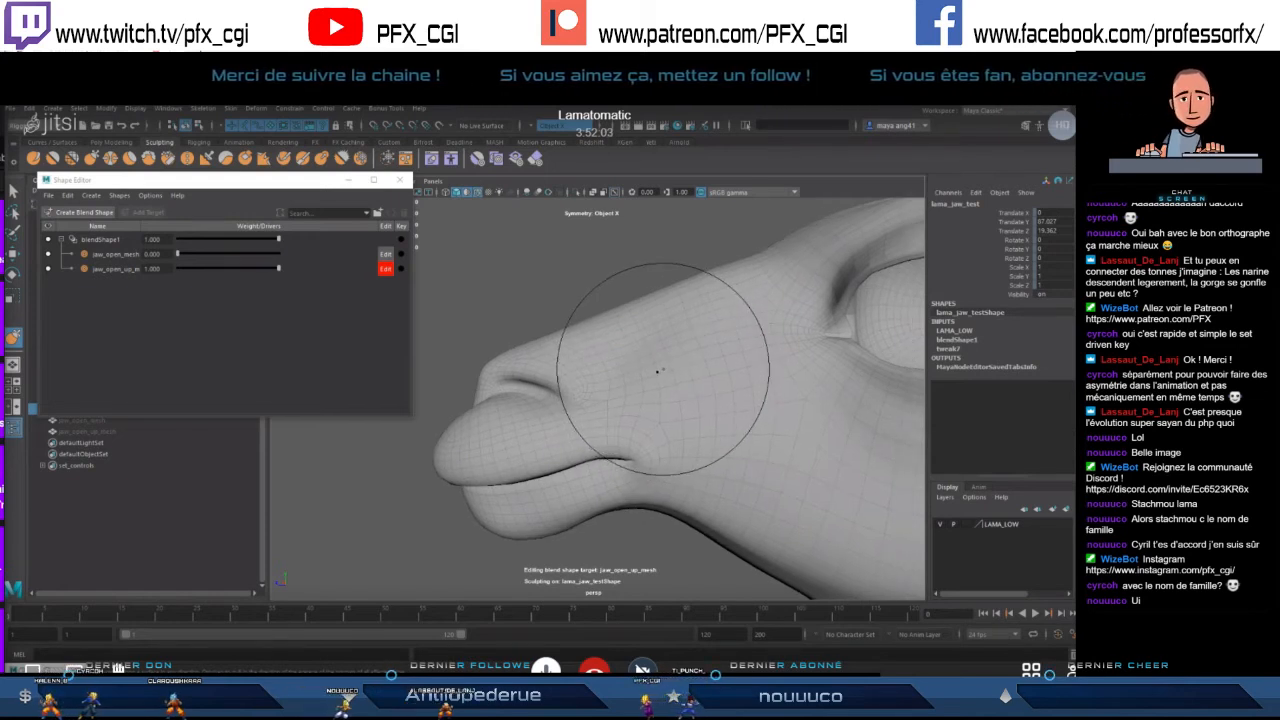
pyautogui.moveTo(632, 400)
pyautogui.keyDown('alt'); pyautogui.mouseDown()
pyautogui.moveTo(607, 401)
pyautogui.moveTo(629, 411)
pyautogui.moveTo(602, 415)
pyautogui.moveTo(642, 434)
pyautogui.mouseUp(); pyautogui.keyUp('alt')
pyautogui.press('b')
pyautogui.press('b')
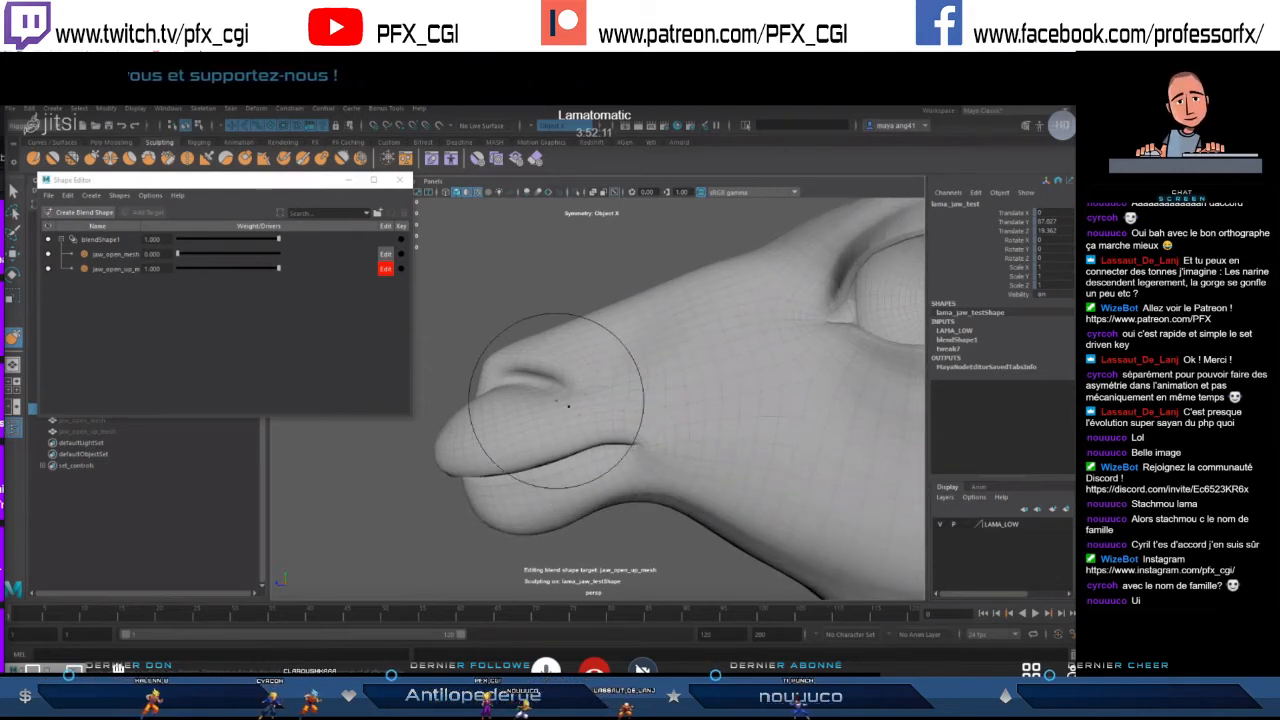
pyautogui.moveTo(547, 415)
pyautogui.keyDown('alt'); pyautogui.mouseDown()
pyautogui.moveTo(640, 418)
pyautogui.moveTo(582, 423)
pyautogui.mouseUp(); pyautogui.keyUp('alt')
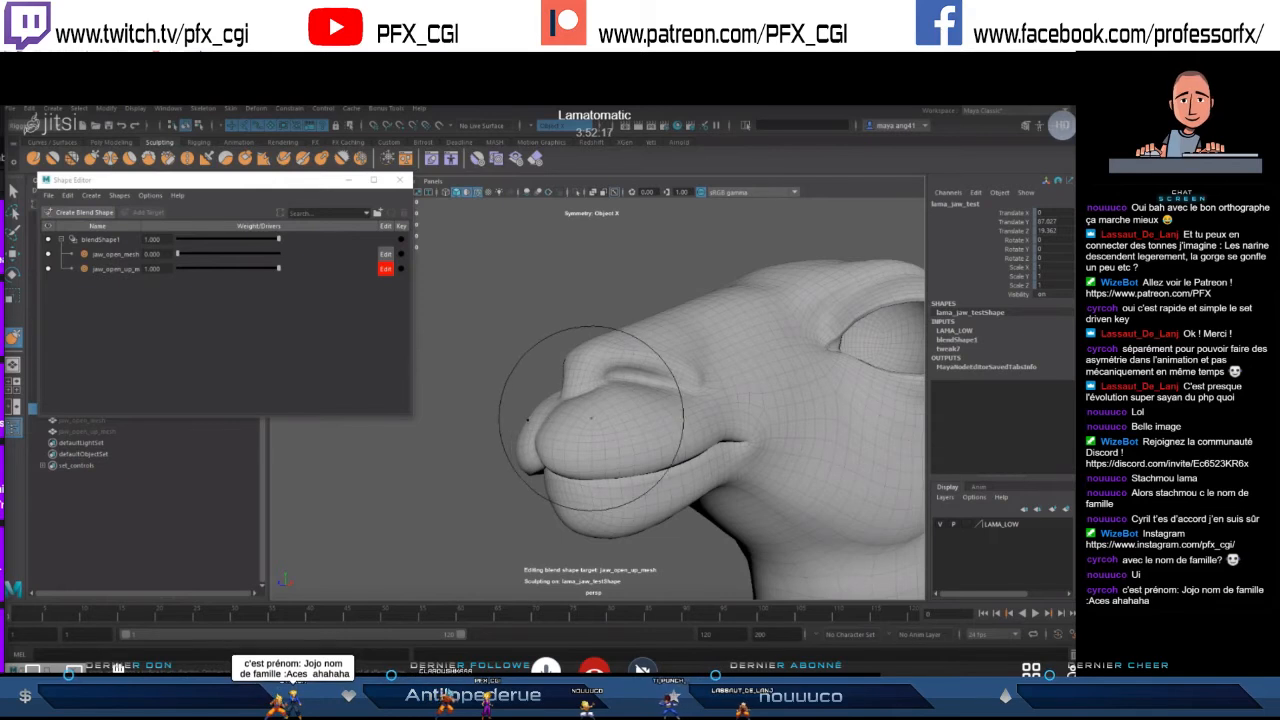
pyautogui.moveTo(603, 440)
pyautogui.keyDown('alt'); pyautogui.mouseDown()
pyautogui.moveTo(580, 431)
pyautogui.moveTo(616, 407)
pyautogui.mouseUp(); pyautogui.keyUp('alt')
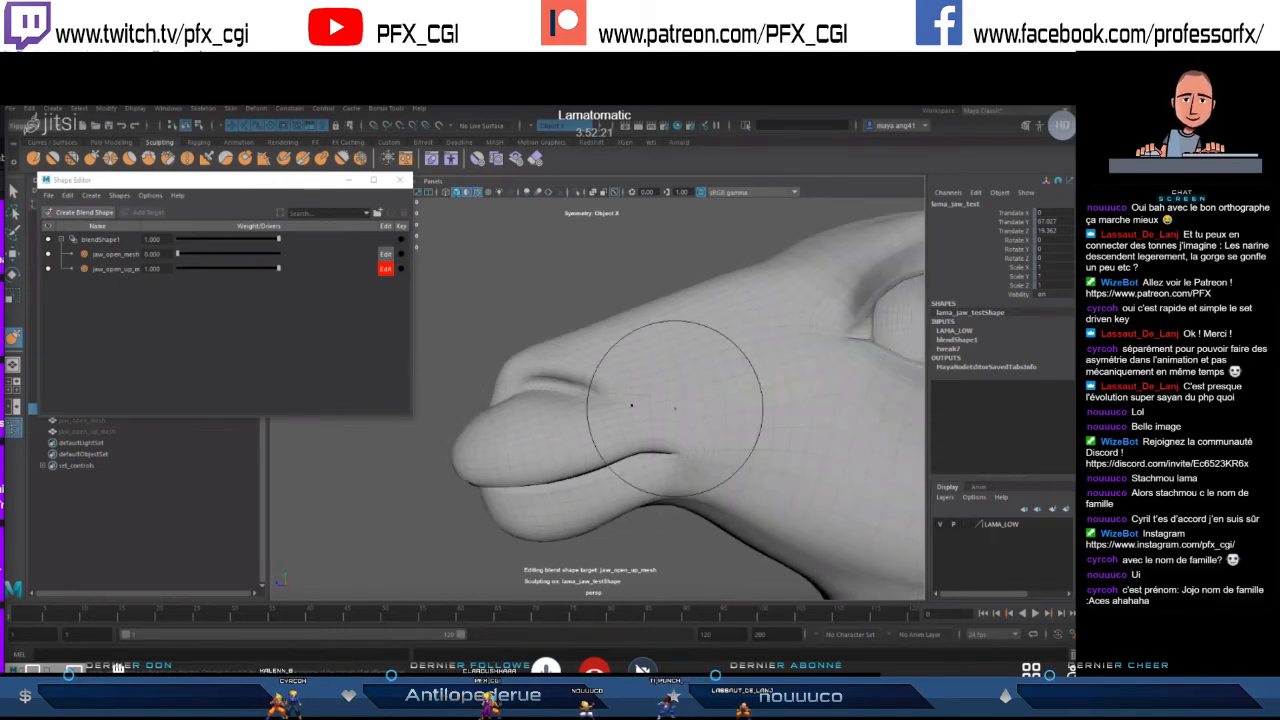
# - Scrub the jaw_open_up_mesh weight between 1 and 0 to compare the sculpted muzzle with the neutral shape
pyautogui.scroll(-5, 631, 405)
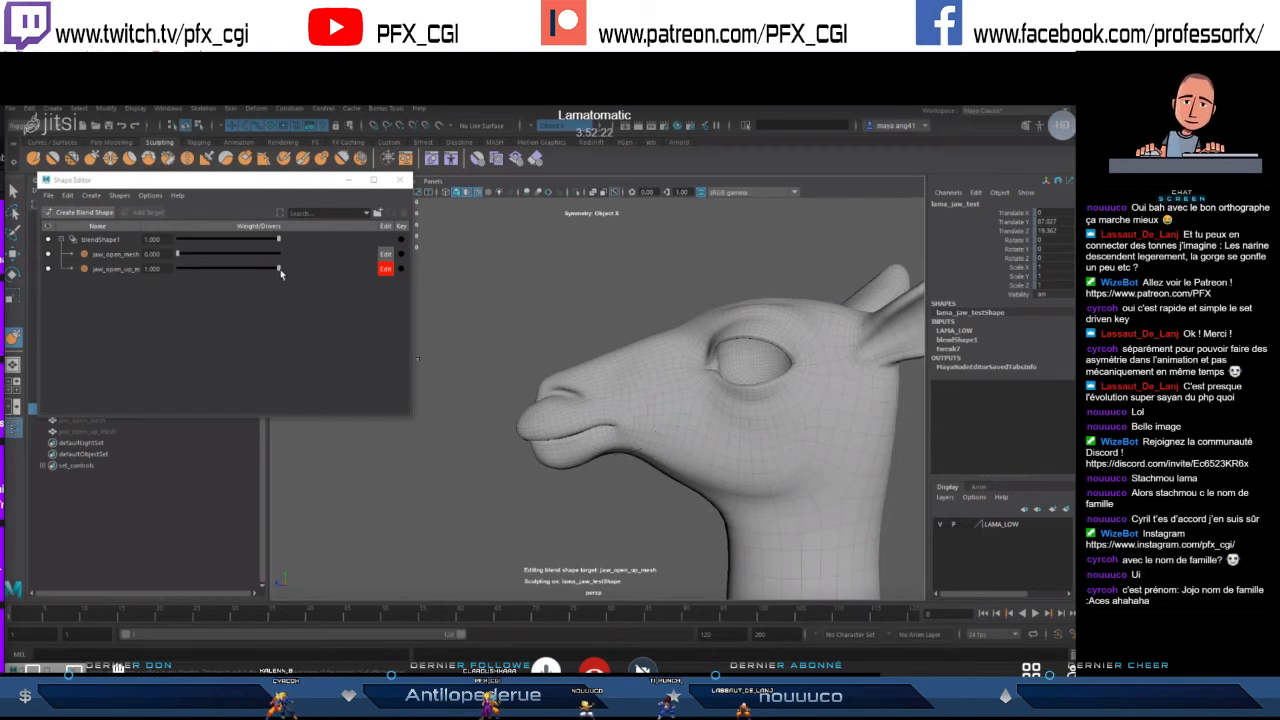
pyautogui.moveTo(280, 273); pyautogui.dragTo(205, 276)
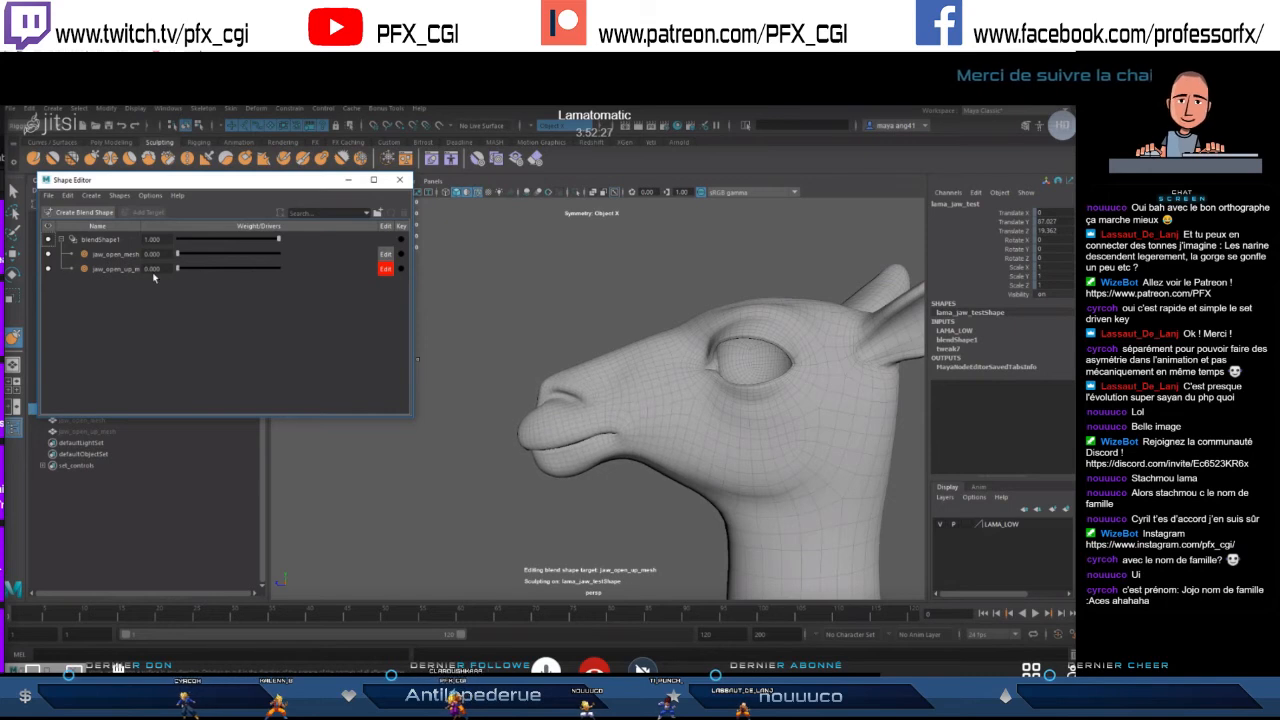
pyautogui.moveTo(375, 278); pyautogui.dragTo(304, 272)
pyautogui.keyDown('alt'); pyautogui.moveTo(558, 435); pyautogui.dragTo(610, 405, button='middle'); pyautogui.keyUp('alt')
pyautogui.scroll(5, 588, 427)
pyautogui.scroll(4, 595, 425)
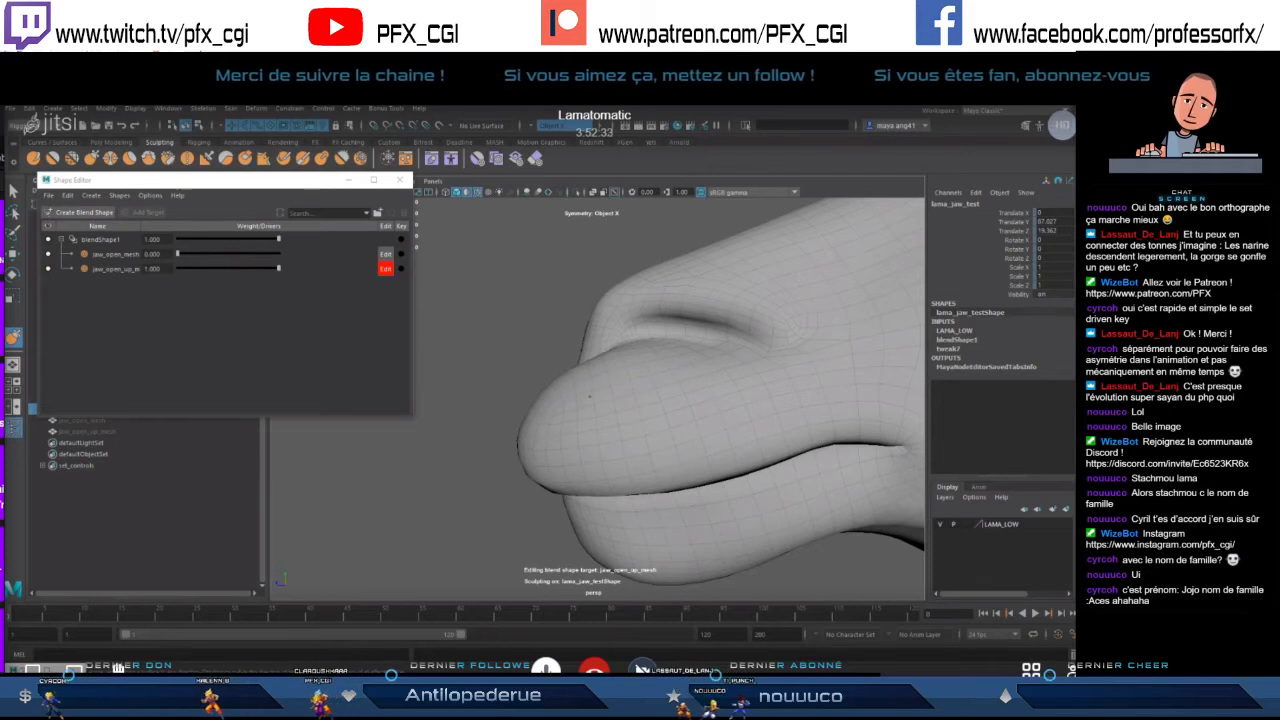
pyautogui.moveTo(278, 268); pyautogui.dragTo(160, 287)
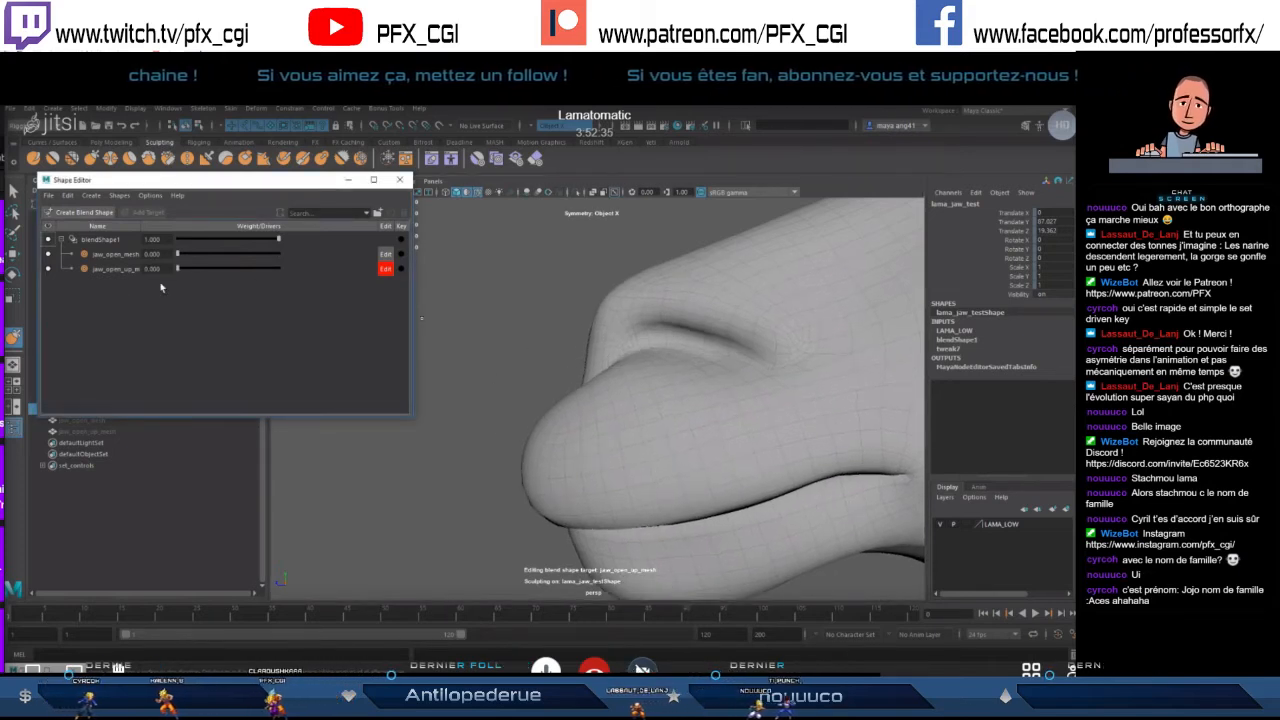
# - Return the jaw_open_up_mesh weight to 1, check the muzzle, and select that target in the Shape Editor
pyautogui.hotkey('ctrl', 'z')
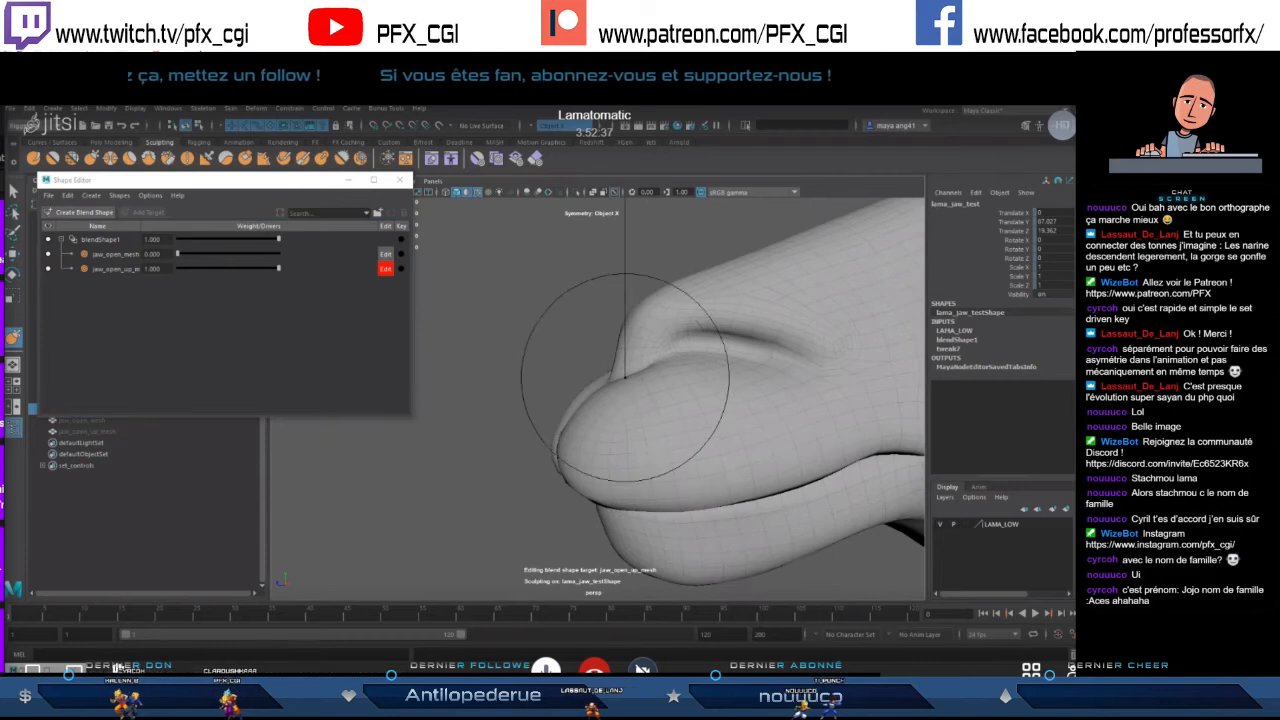
pyautogui.keyDown('alt'); pyautogui.moveTo(602, 380); pyautogui.dragTo(588, 368); pyautogui.keyUp('alt')
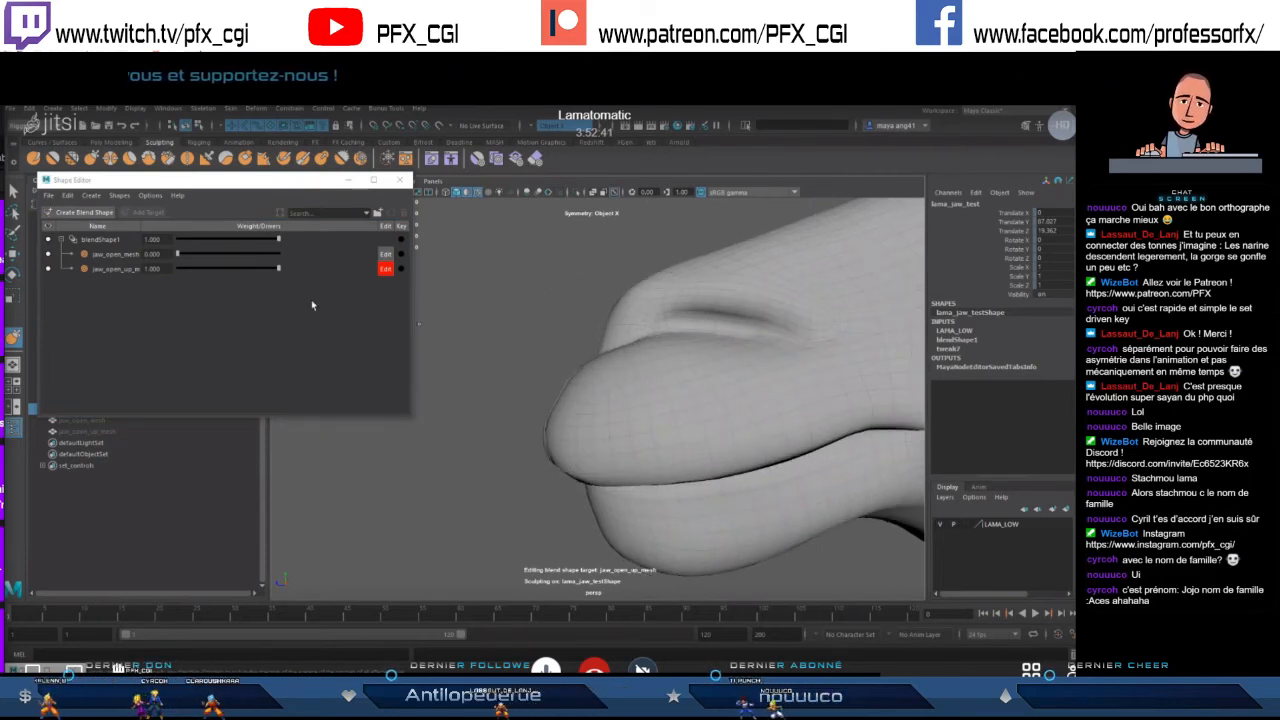
pyautogui.moveTo(280, 268); pyautogui.dragTo(313, 267)
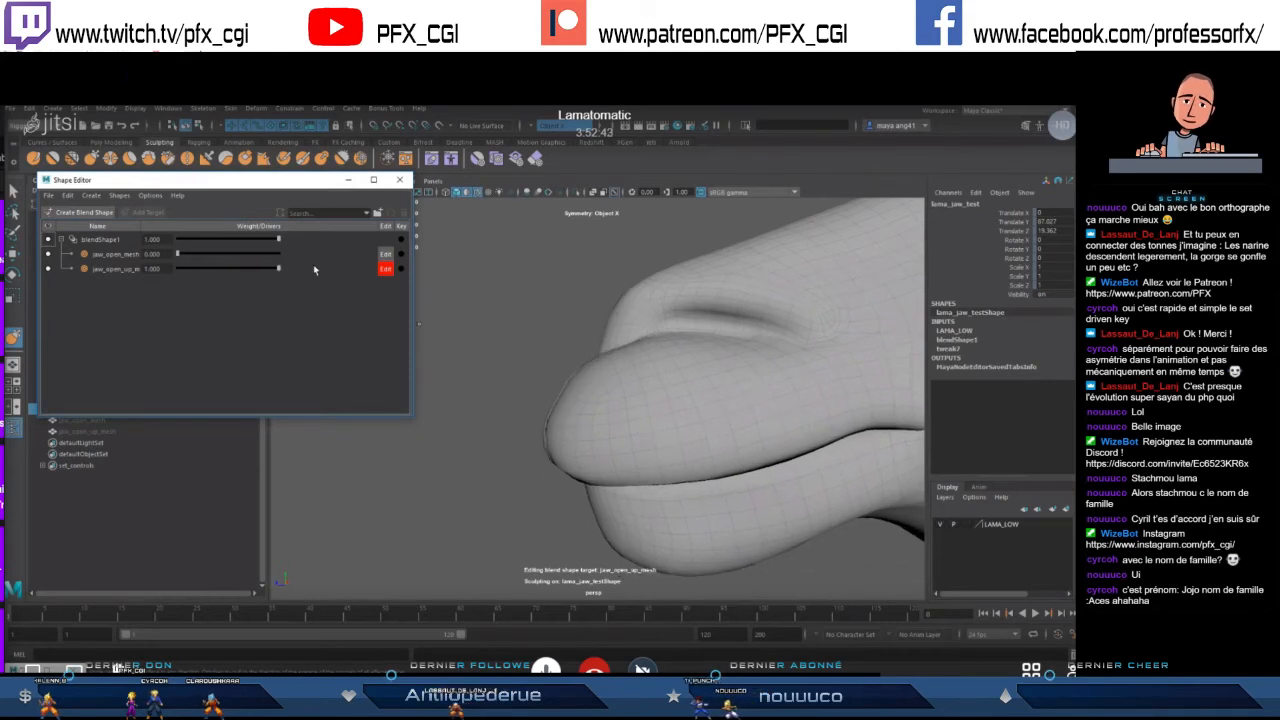
pyautogui.keyDown('alt'); pyautogui.moveTo(728, 414); pyautogui.dragTo(694, 413, button='right'); pyautogui.keyUp('alt')
pyautogui.moveTo(720, 405)
pyautogui.keyDown('alt'); pyautogui.mouseDown()
pyautogui.moveTo(709, 408)
pyautogui.moveTo(740, 410)
pyautogui.mouseUp(); pyautogui.keyUp('alt')
pyautogui.keyDown('alt'); pyautogui.moveTo(568, 411); pyautogui.dragTo(582, 388, button='right'); pyautogui.keyUp('alt')
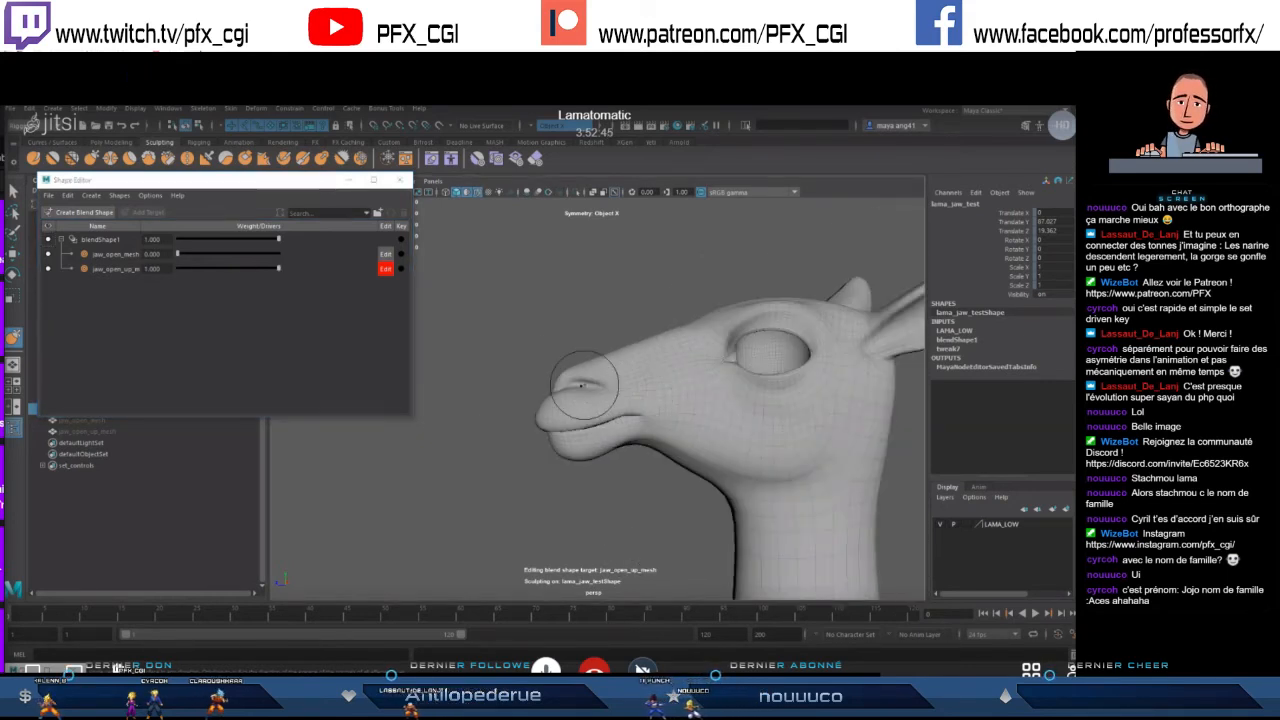
pyautogui.keyDown('alt'); pyautogui.moveTo(638, 390); pyautogui.dragTo(598, 393); pyautogui.keyUp('alt')
pyautogui.click(270, 268)
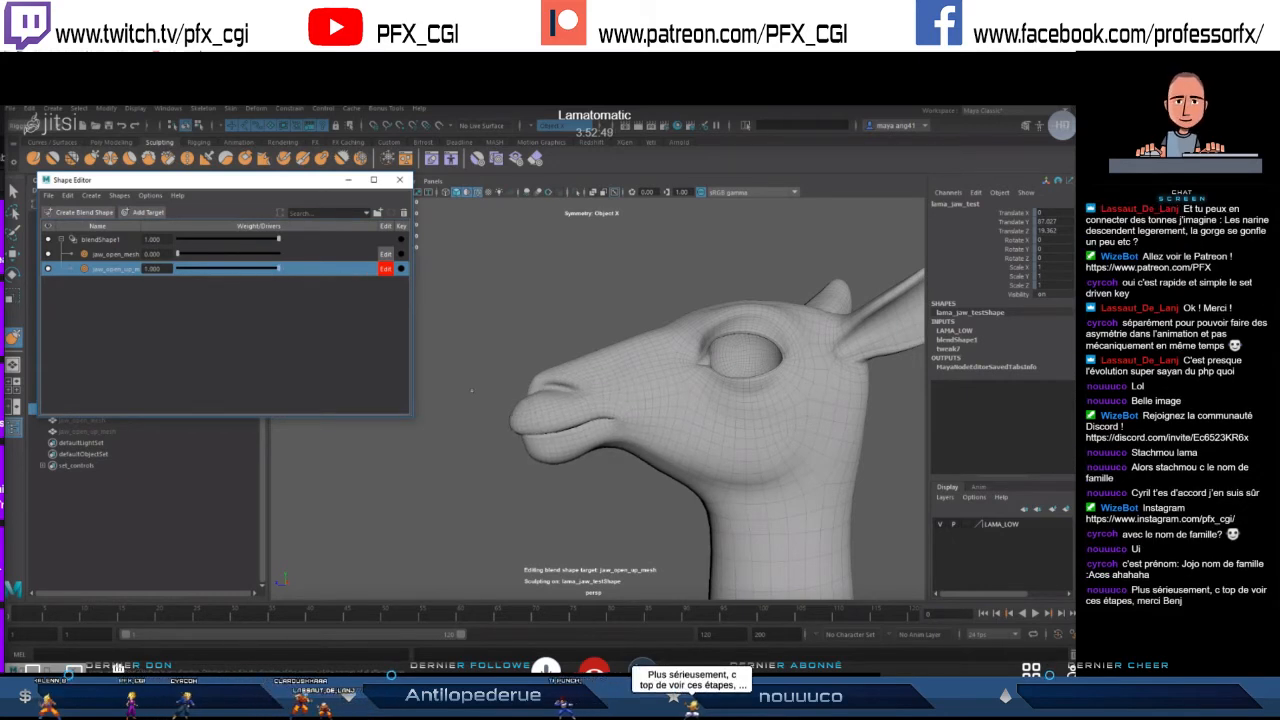
# - Reshape the llama's lower lip and chin on the jaw_open_up_mesh target using a larger Grab brush
pyautogui.keyDown('alt'); pyautogui.moveTo(472, 390); pyautogui.dragTo(585, 415, button='right'); pyautogui.keyUp('alt')
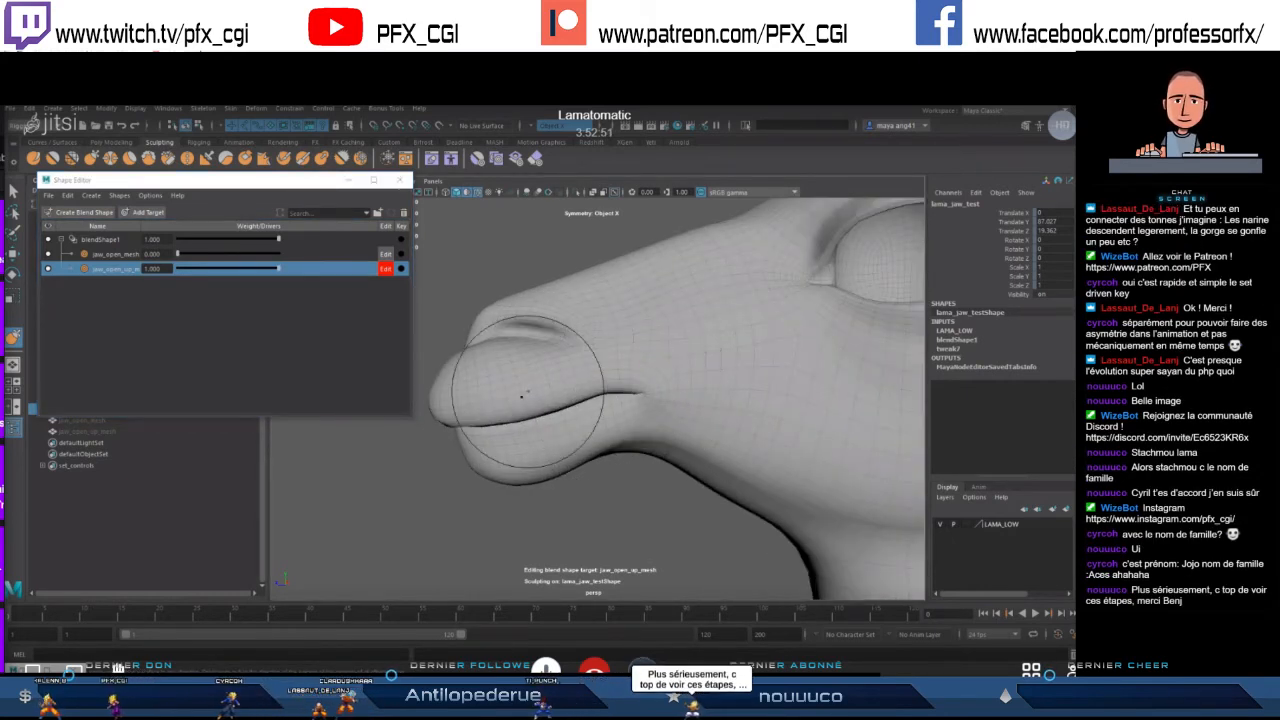
pyautogui.moveTo(517, 425)
pyautogui.keyDown('alt'); pyautogui.mouseDown()
pyautogui.moveTo(570, 426)
pyautogui.moveTo(498, 417)
pyautogui.mouseUp(); pyautogui.keyUp('alt')
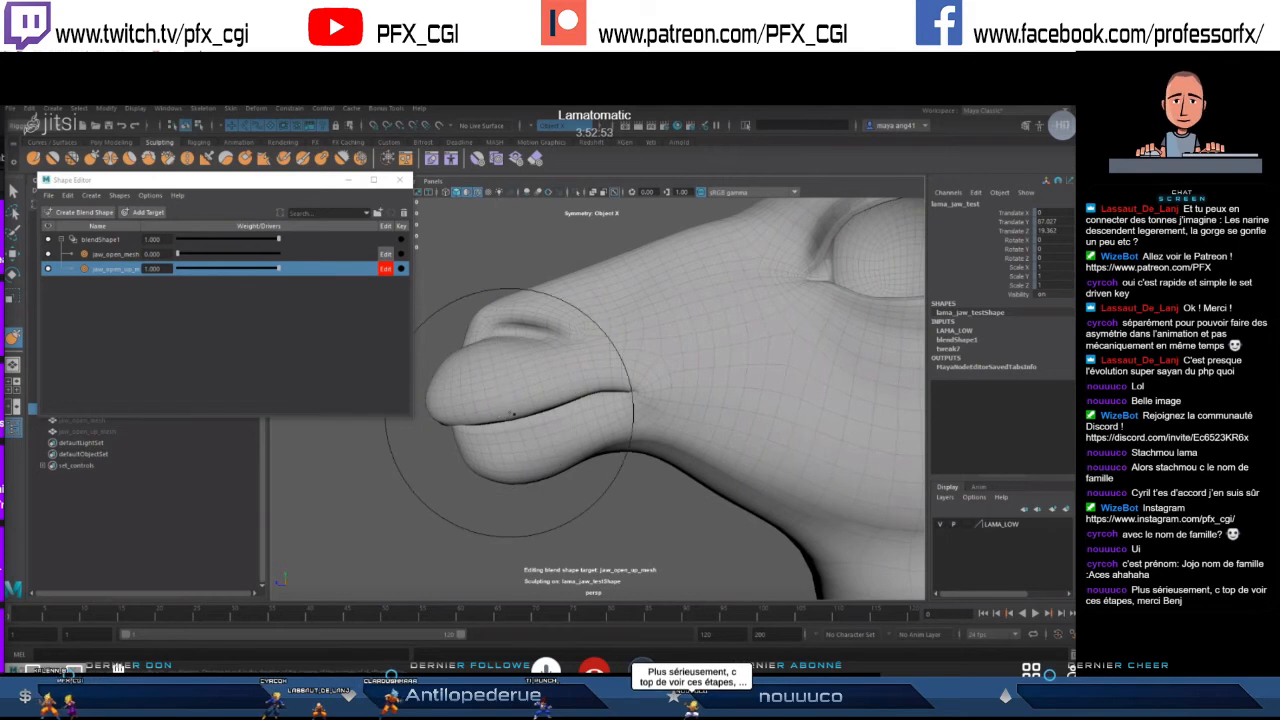
pyautogui.keyDown('alt'); pyautogui.moveTo(507, 410); pyautogui.dragTo(624, 411); pyautogui.keyUp('alt')
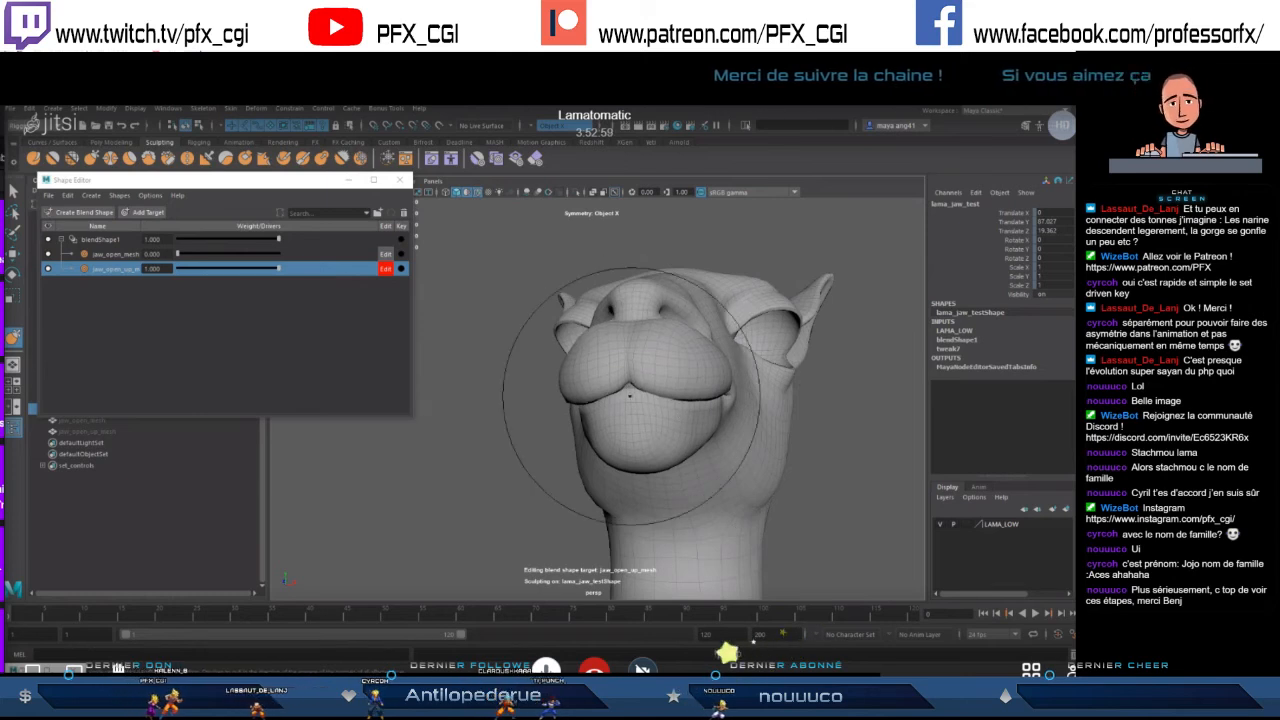
pyautogui.moveTo(634, 428)
pyautogui.keyDown('alt'); pyautogui.mouseDown()
pyautogui.moveTo(612, 410)
pyautogui.moveTo(535, 488)
pyautogui.mouseUp(); pyautogui.keyUp('alt')
# - Scrub the jaw_open_up_mesh weight repeatedly between 0 and 1 to examine how the jaw moves, ending at 1
pyautogui.moveTo(278, 269); pyautogui.dragTo(351, 290)
pyautogui.moveTo(552, 474)
pyautogui.keyDown('alt'); pyautogui.mouseDown()
pyautogui.moveTo(532, 473)
pyautogui.moveTo(540, 430)
pyautogui.moveTo(400, 318)
pyautogui.mouseUp(); pyautogui.keyUp('alt')
pyautogui.keyDown('alt'); pyautogui.moveTo(558, 398); pyautogui.dragTo(400, 350); pyautogui.keyUp('alt')
pyautogui.moveTo(278, 268); pyautogui.dragTo(217, 270)
pyautogui.moveTo(141, 278); pyautogui.dragTo(340, 277)
pyautogui.moveTo(213, 276); pyautogui.dragTo(371, 273)
pyautogui.moveTo(210, 278); pyautogui.dragTo(480, 282)
pyautogui.scroll(3, 605, 410)
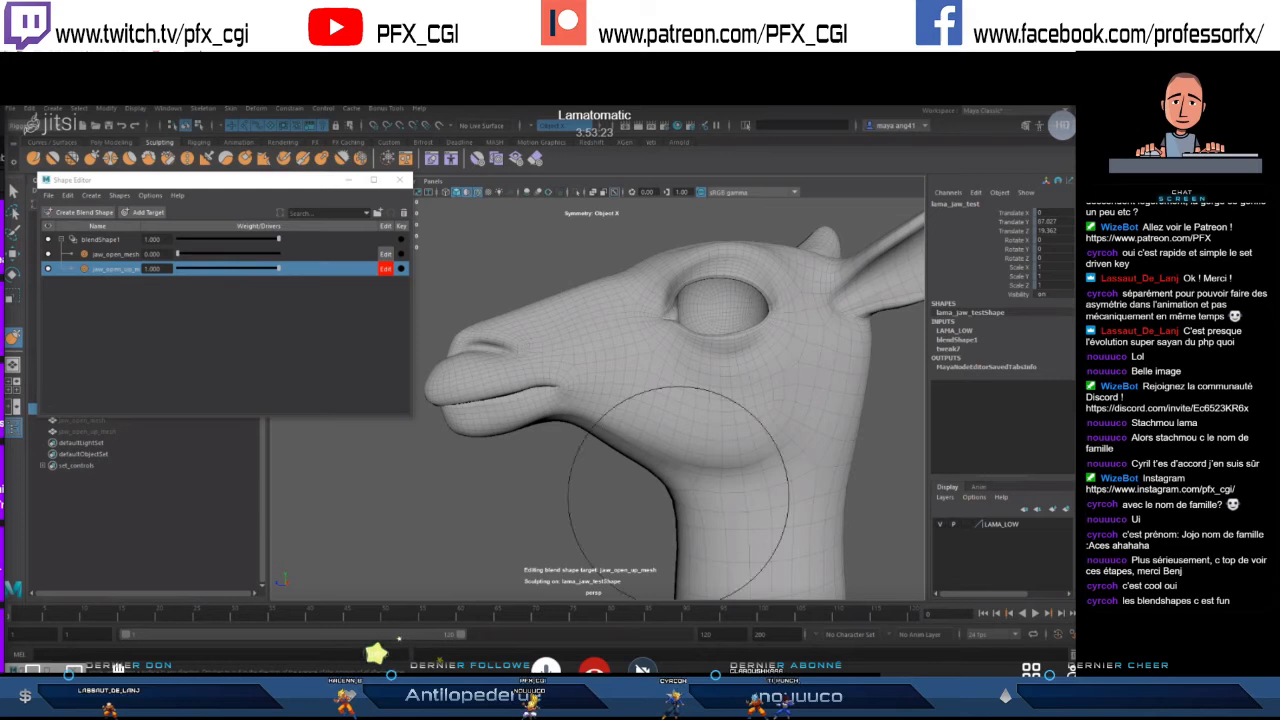
pyautogui.moveTo(280, 269); pyautogui.dragTo(383, 273)
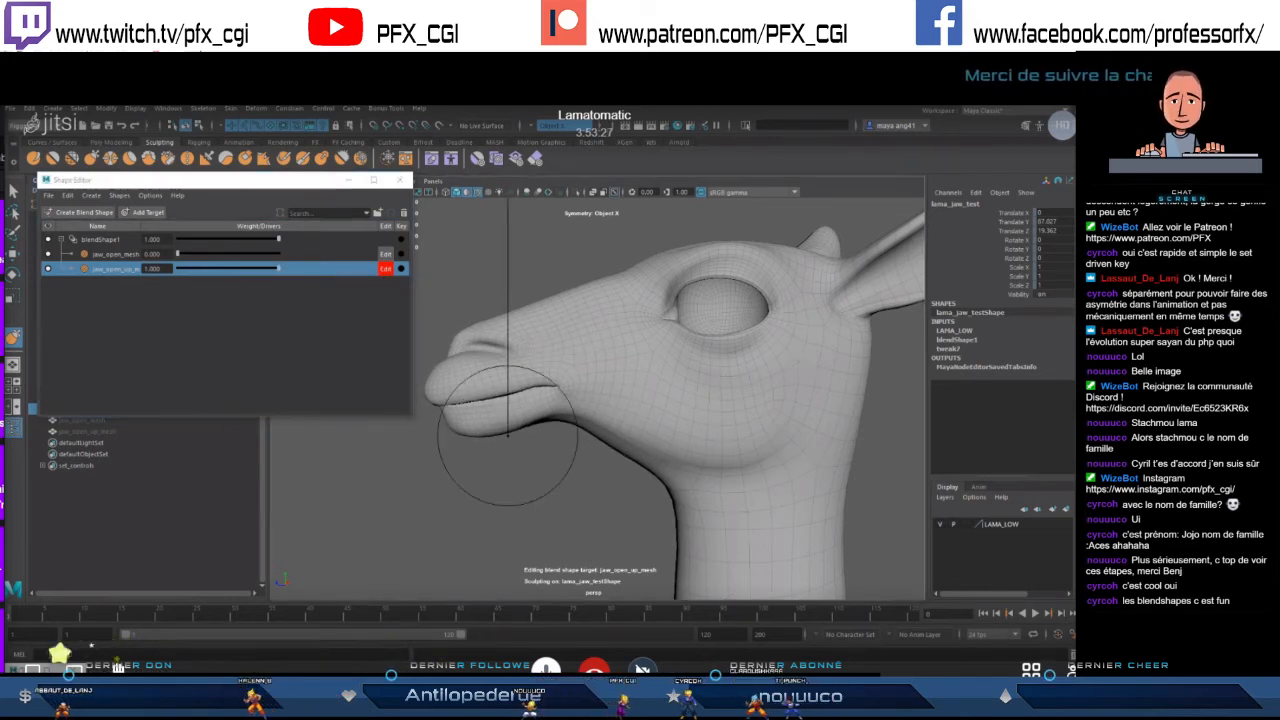
# - Refine the chin and lower lip with the Grab brush, testing the jaw_open_up_mesh weight between 0 and 1
pyautogui.scroll(4, 507, 440)
pyautogui.keyDown('alt'); pyautogui.moveTo(510, 448); pyautogui.dragTo(585, 444, button='middle'); pyautogui.keyUp('alt')
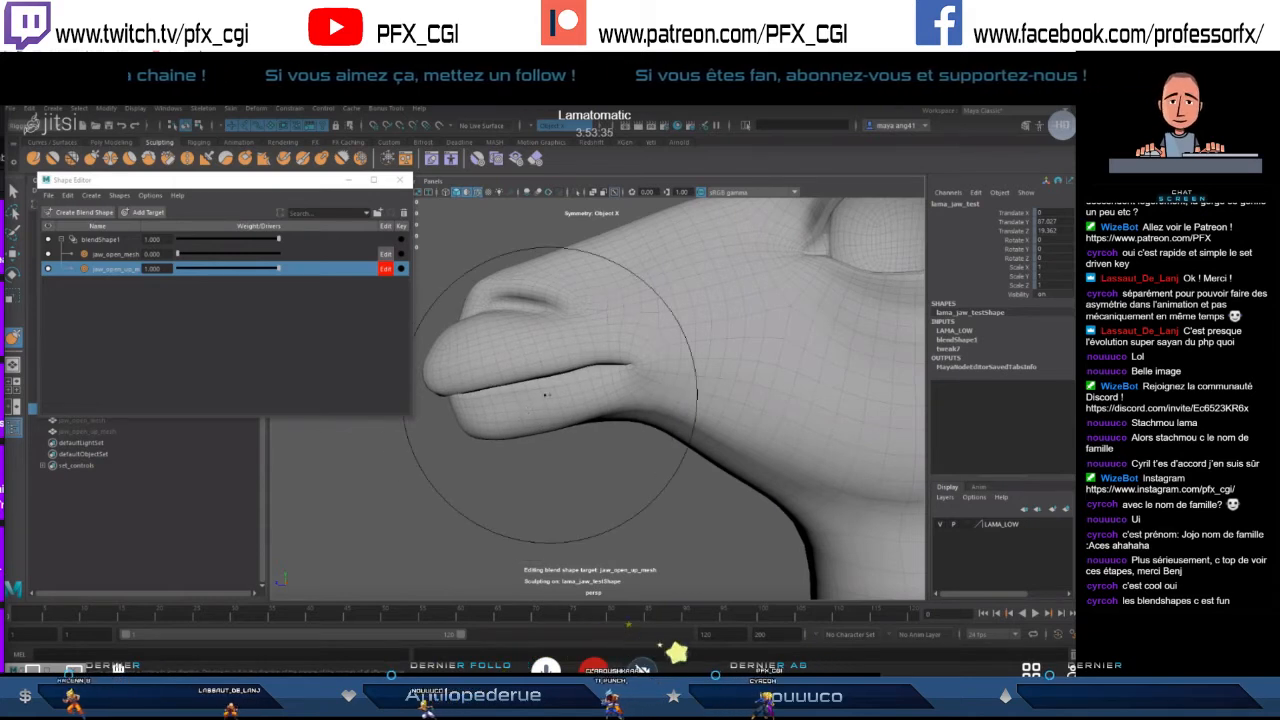
pyautogui.keyDown('alt'); pyautogui.moveTo(545, 395); pyautogui.dragTo(480, 362, button='right'); pyautogui.keyUp('alt')
pyautogui.moveTo(279, 269); pyautogui.dragTo(182, 283)
pyautogui.click(182, 283)
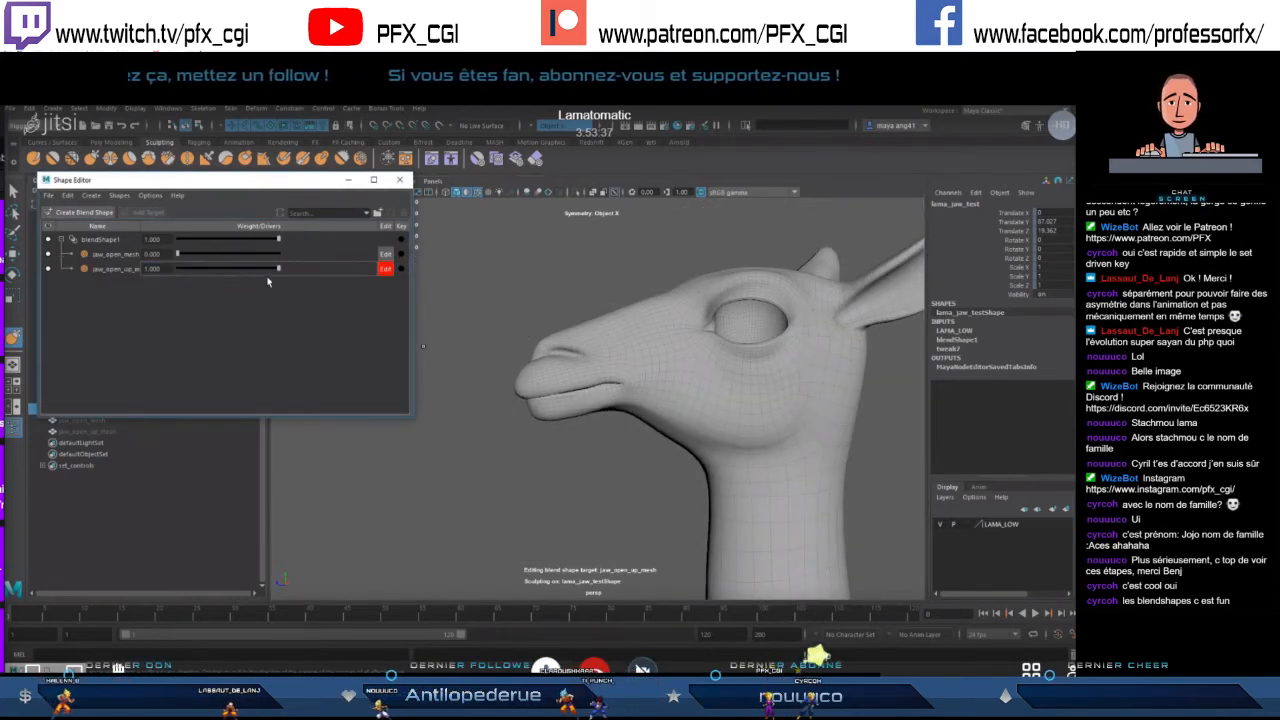
pyautogui.moveTo(279, 270); pyautogui.dragTo(355, 268)
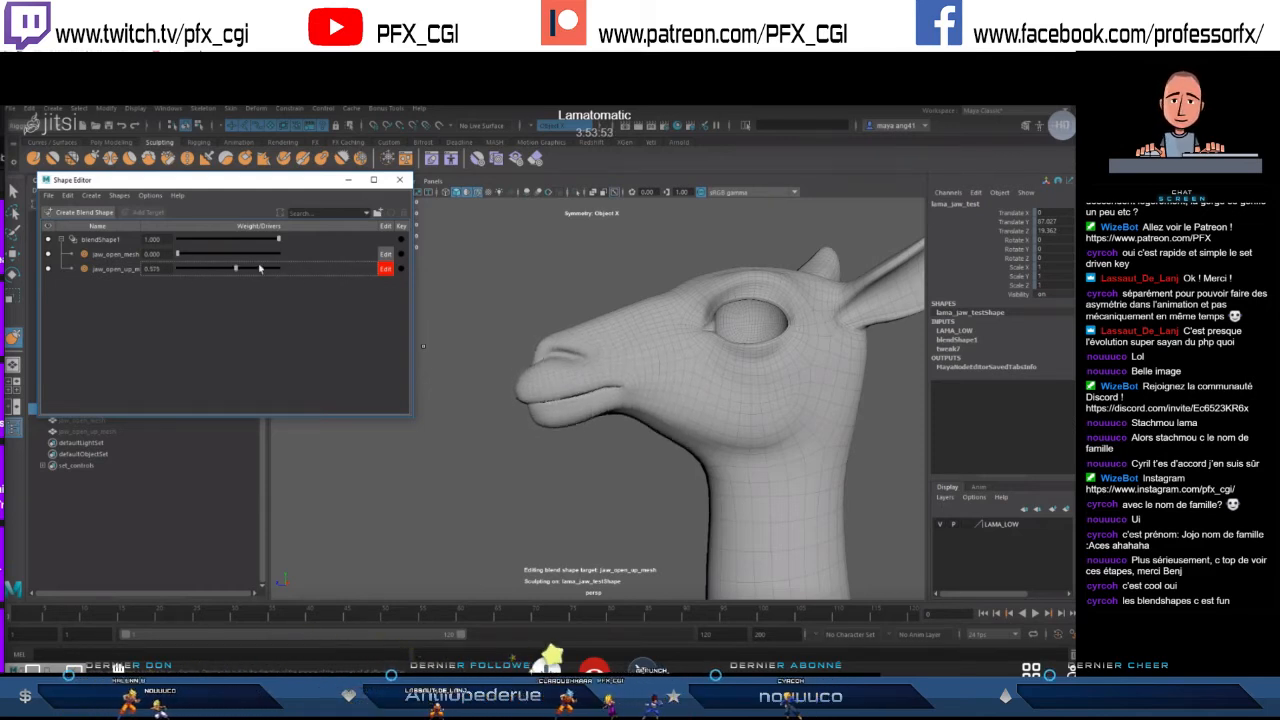
pyautogui.moveTo(351, 267); pyautogui.dragTo(239, 266)
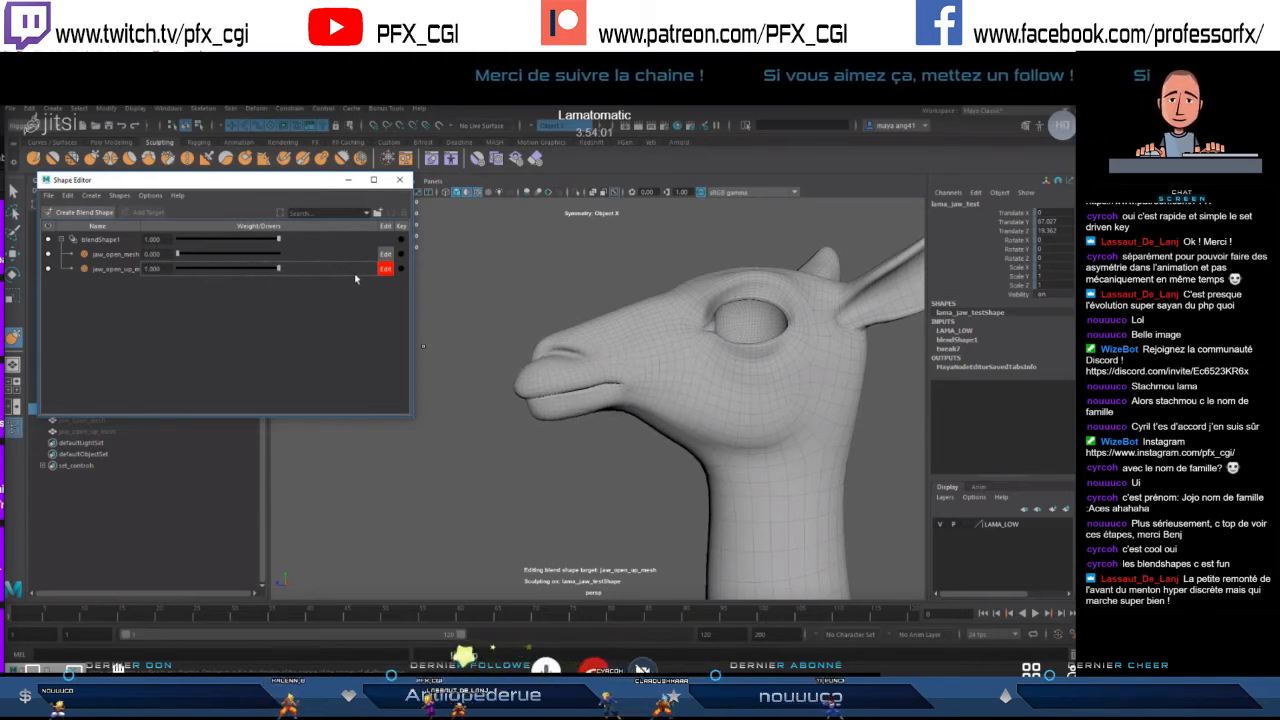
pyautogui.moveTo(177, 268)
pyautogui.mouseDown()
pyautogui.moveTo(260, 268)
pyautogui.moveTo(200, 274)
pyautogui.mouseUp()
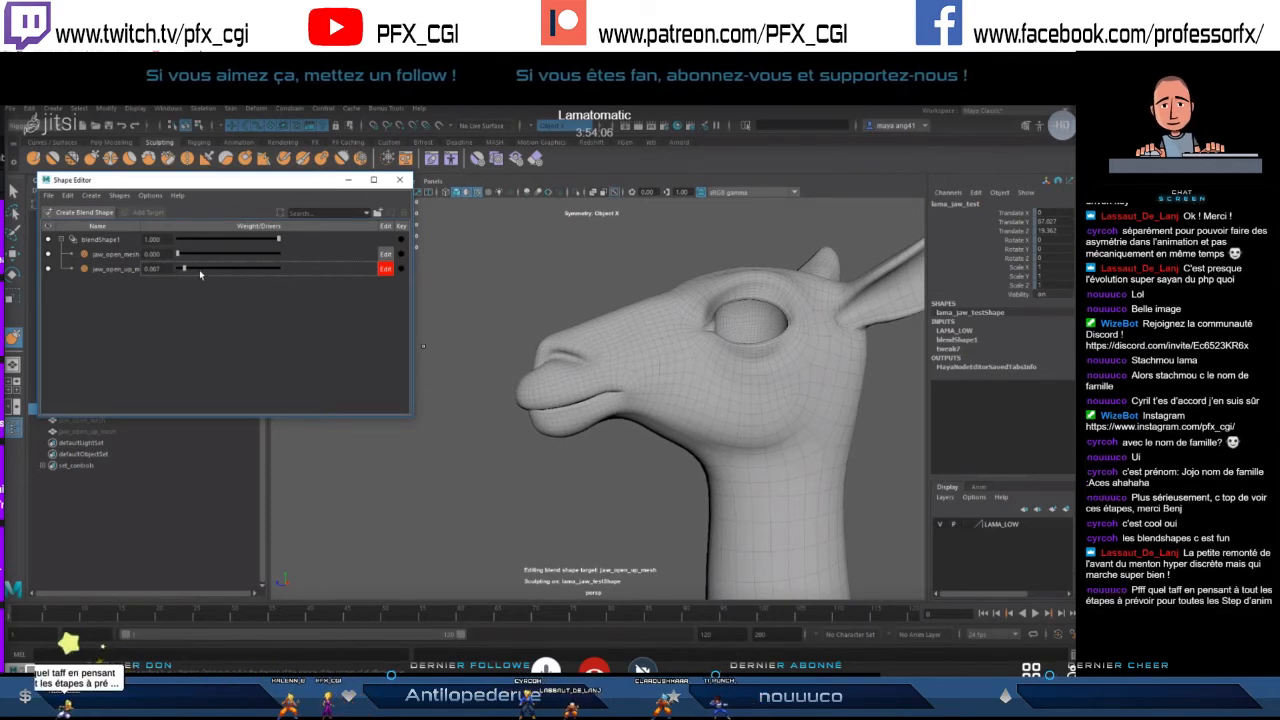
# - Examine the closed lips and chin up close from the side and at an angle with jaw_open_up_mesh at weight 1
pyautogui.scroll(3, 558, 361)
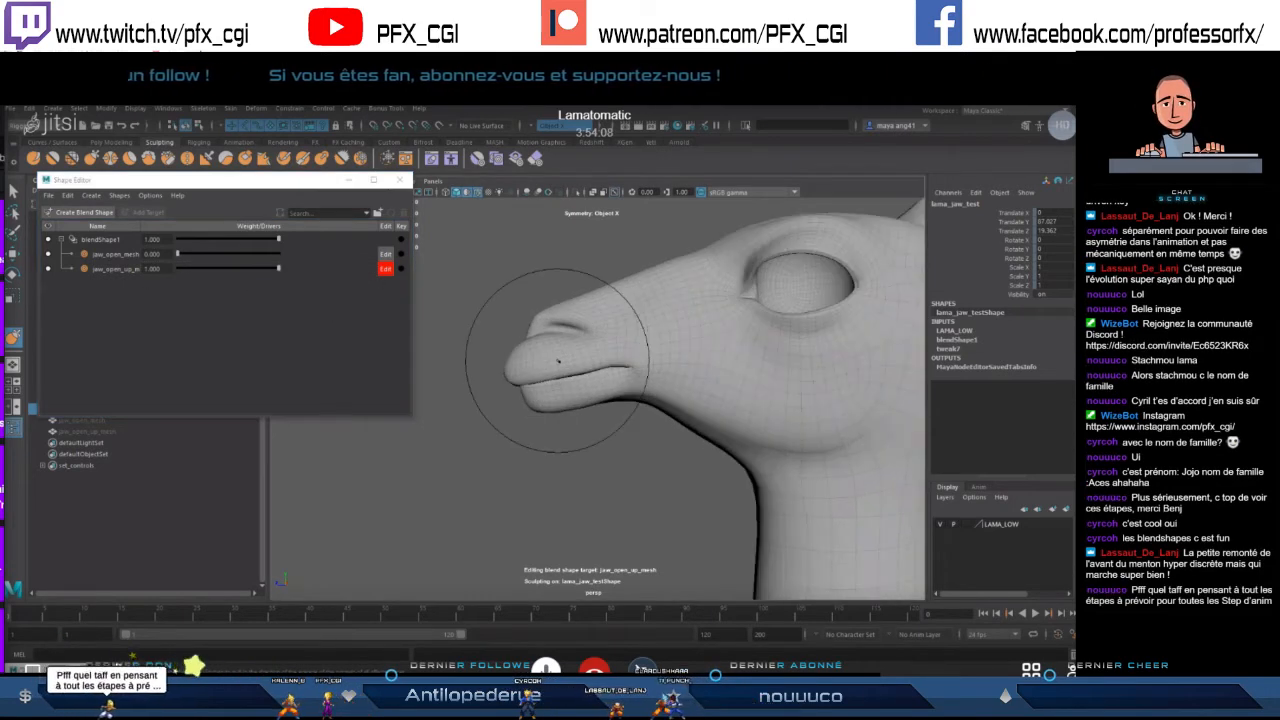
pyautogui.scroll(3, 558, 361)
pyautogui.moveTo(537, 374)
pyautogui.keyDown('alt'); pyautogui.mouseDown()
pyautogui.moveTo(829, 380)
pyautogui.moveTo(633, 389)
pyautogui.mouseUp(); pyautogui.keyUp('alt')
pyautogui.scroll(-4, 571, 386)
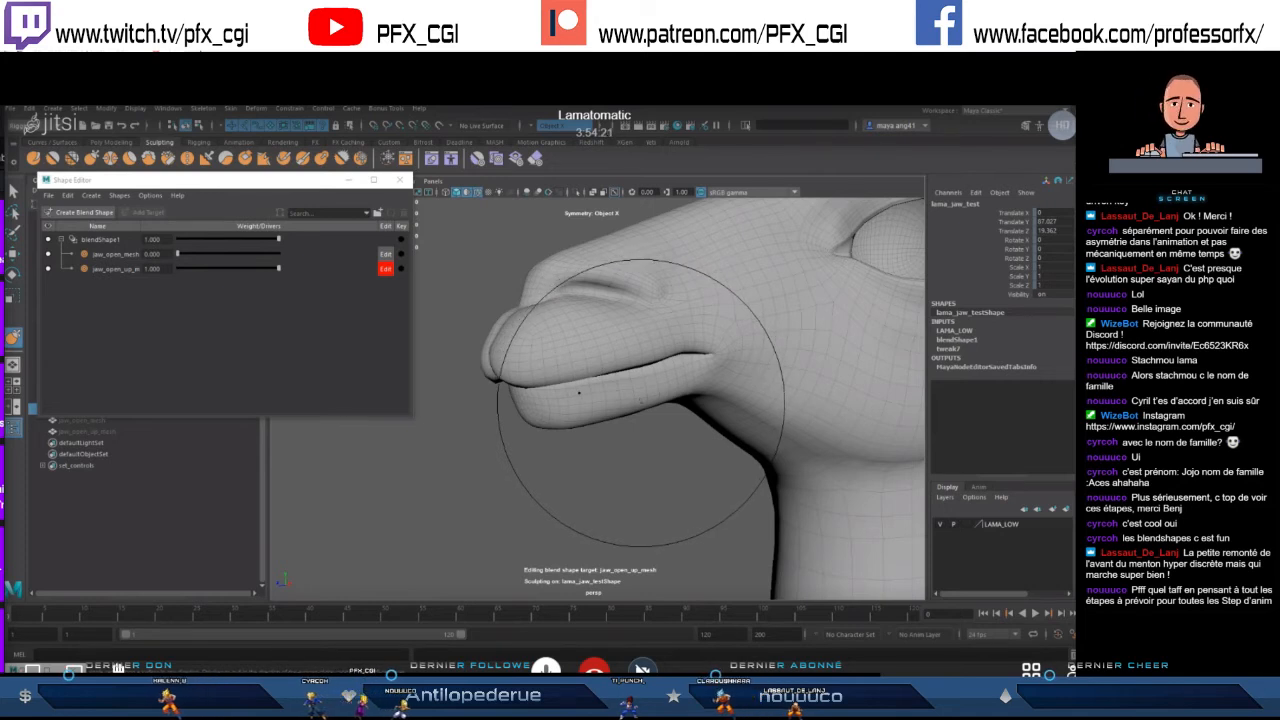
# - Return the jaw_open_up_mesh weight to 0, end the editing of that target and leave the sculpting tool
pyautogui.moveTo(638, 407)
pyautogui.keyDown('alt'); pyautogui.mouseDown()
pyautogui.moveTo(660, 391)
pyautogui.moveTo(651, 371)
pyautogui.moveTo(624, 369)
pyautogui.moveTo(666, 362)
pyautogui.moveTo(607, 378)
pyautogui.mouseUp(); pyautogui.keyUp('alt')
pyautogui.scroll(3, 634, 332)
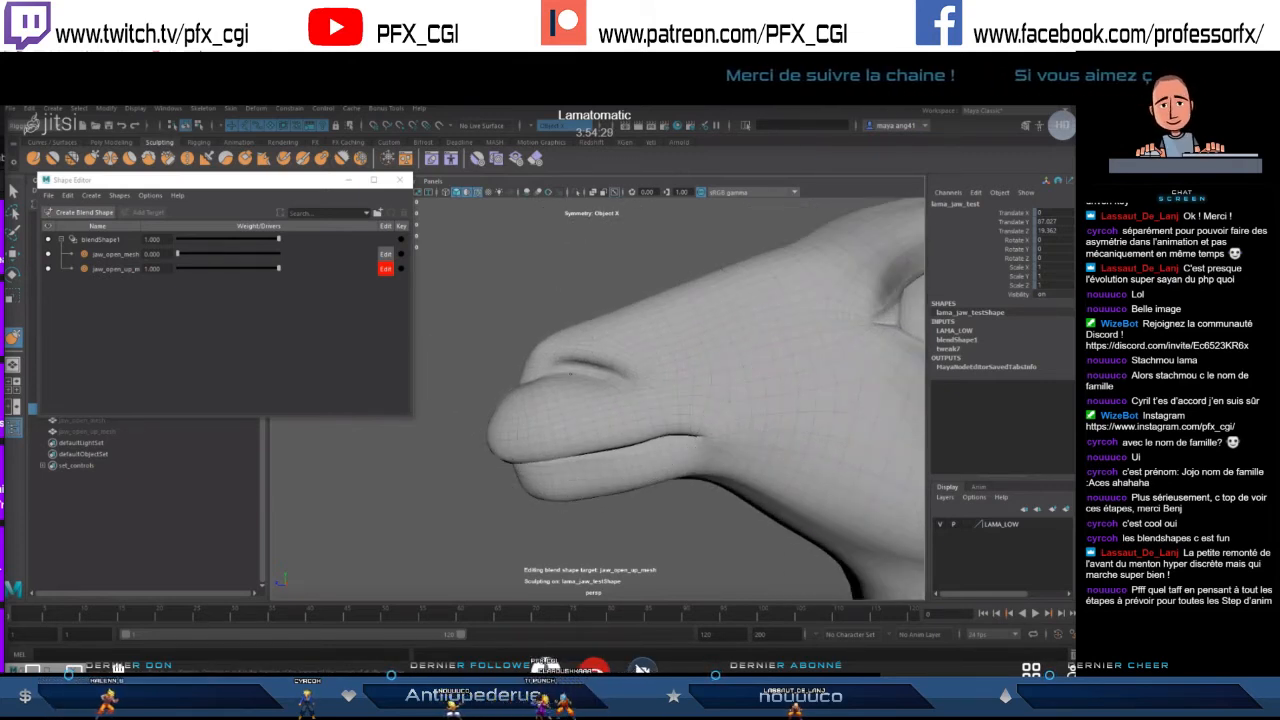
pyautogui.moveTo(577, 376)
pyautogui.keyDown('alt'); pyautogui.mouseDown()
pyautogui.moveTo(664, 388)
pyautogui.moveTo(640, 376)
pyautogui.moveTo(615, 386)
pyautogui.mouseUp(); pyautogui.keyUp('alt')
pyautogui.scroll(-5, 697, 400)
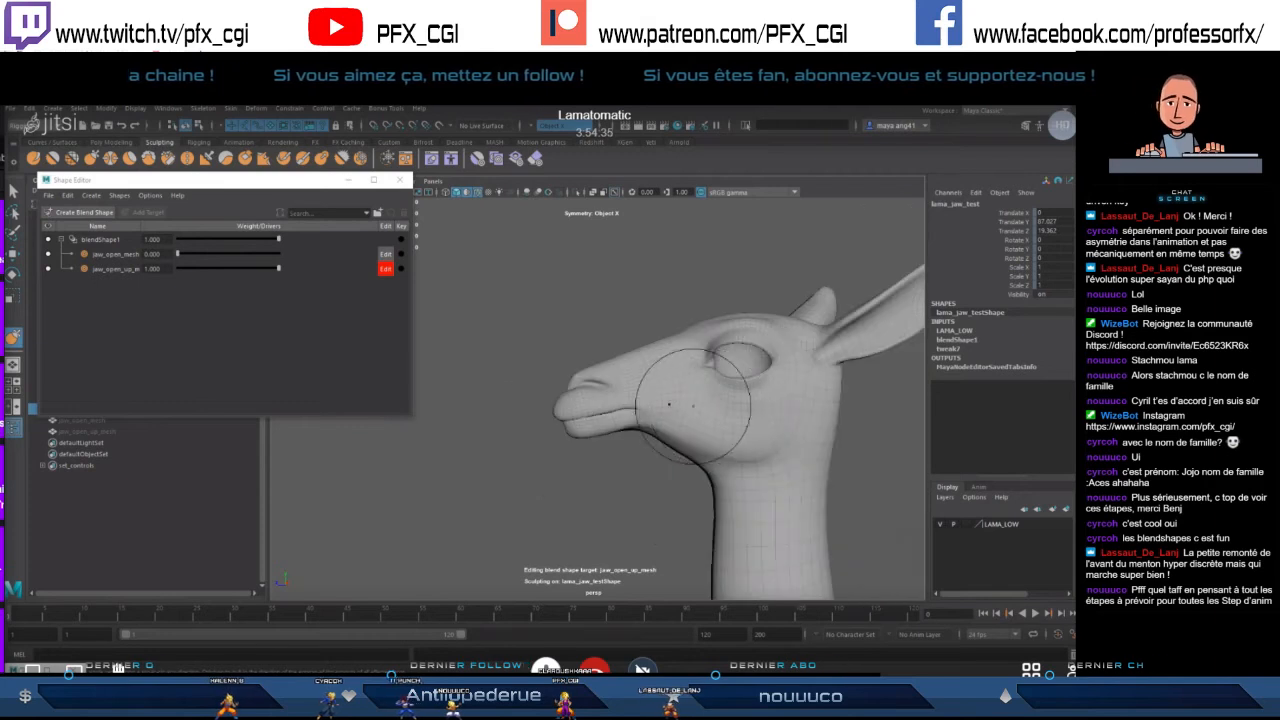
pyautogui.keyDown('alt'); pyautogui.moveTo(703, 404); pyautogui.dragTo(678, 407, button='middle'); pyautogui.keyUp('alt')
pyautogui.moveTo(278, 269); pyautogui.dragTo(174, 276)
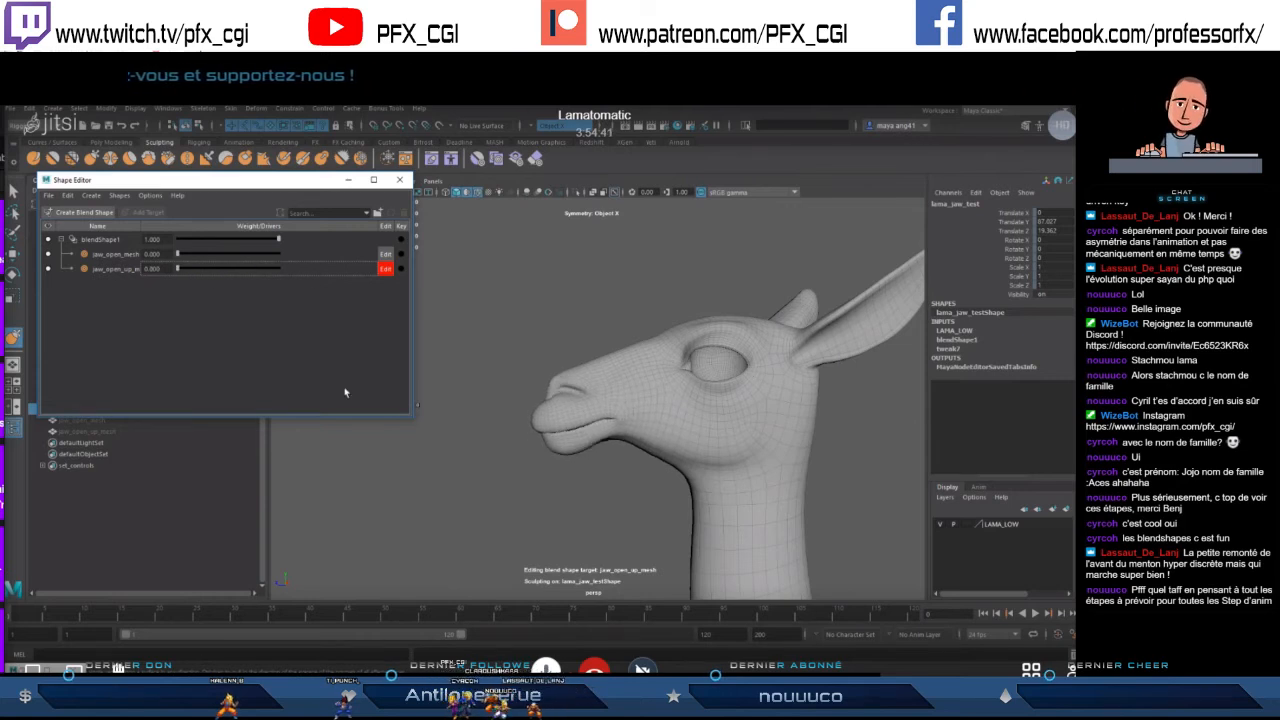
pyautogui.scroll(-5, 515, 353)
pyautogui.click(386, 269)
pyautogui.scroll(5, 640, 400)
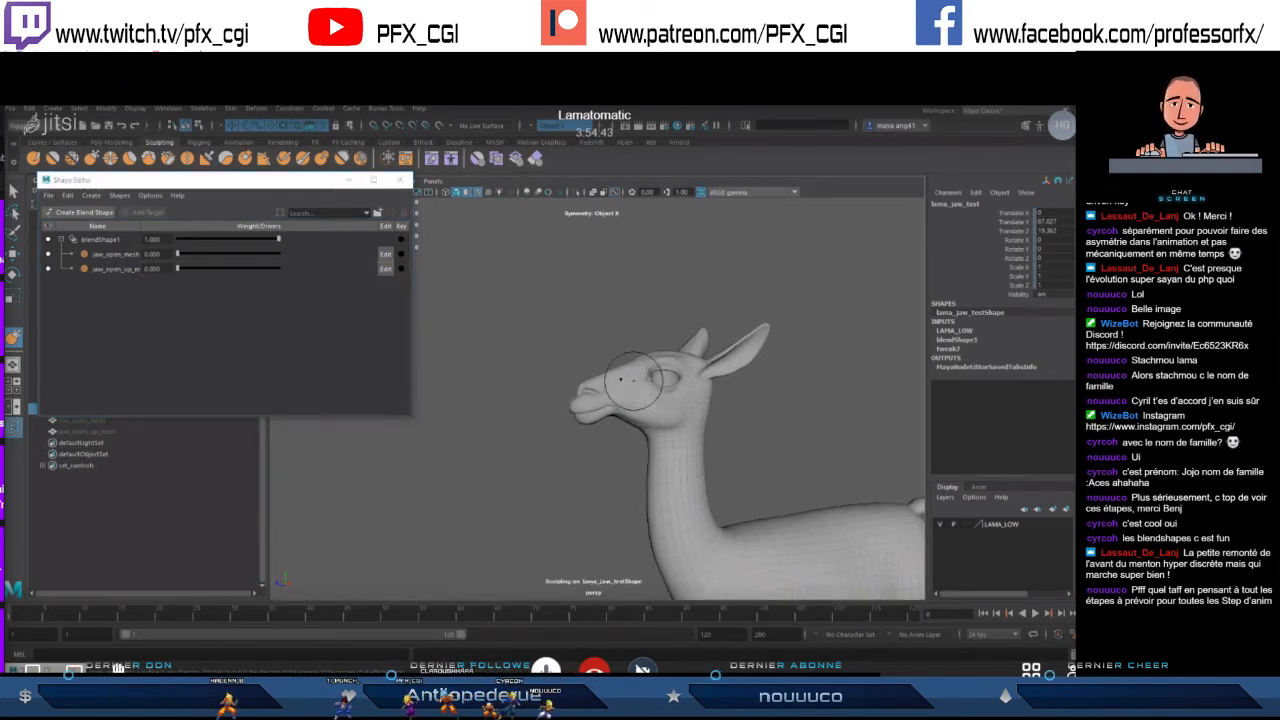
pyautogui.moveTo(112, 182); pyautogui.dragTo(153, 193)
pyautogui.press('q')
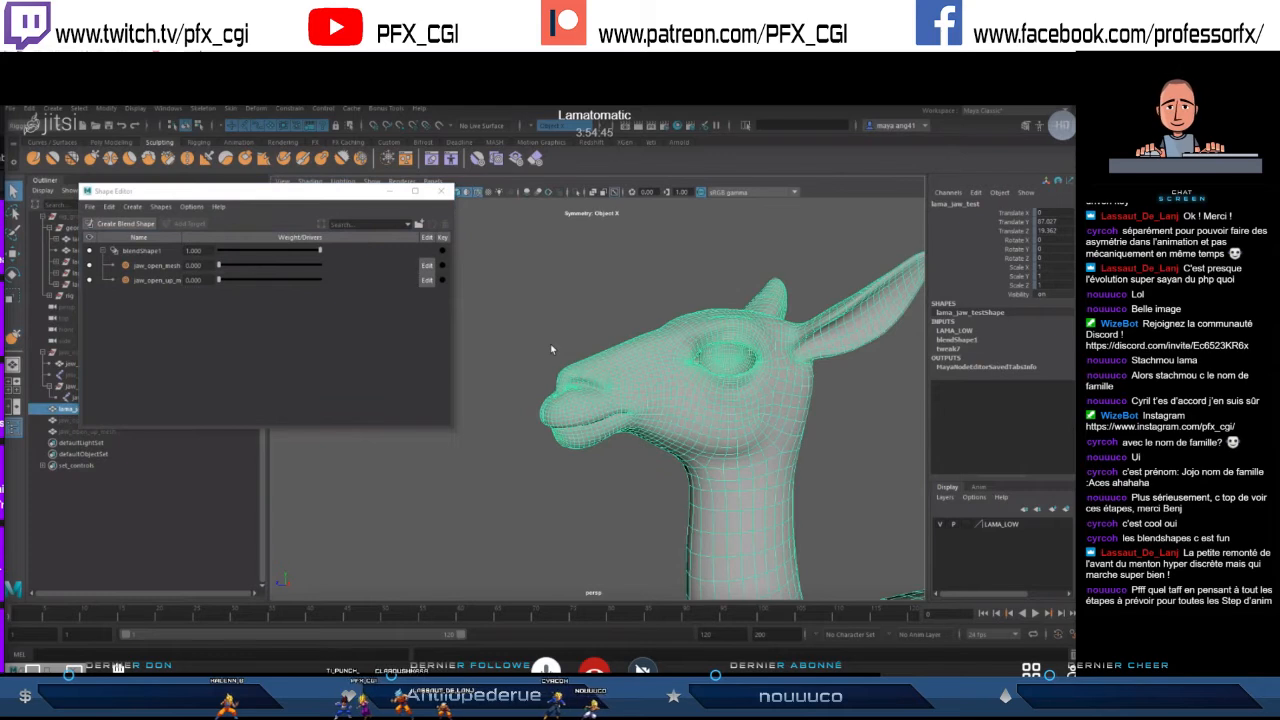
# - Scrub the jaw_open_up_mesh weight back to 0 and examine the llama's head from close up and farther away
pyautogui.scroll(-5, 587, 358)
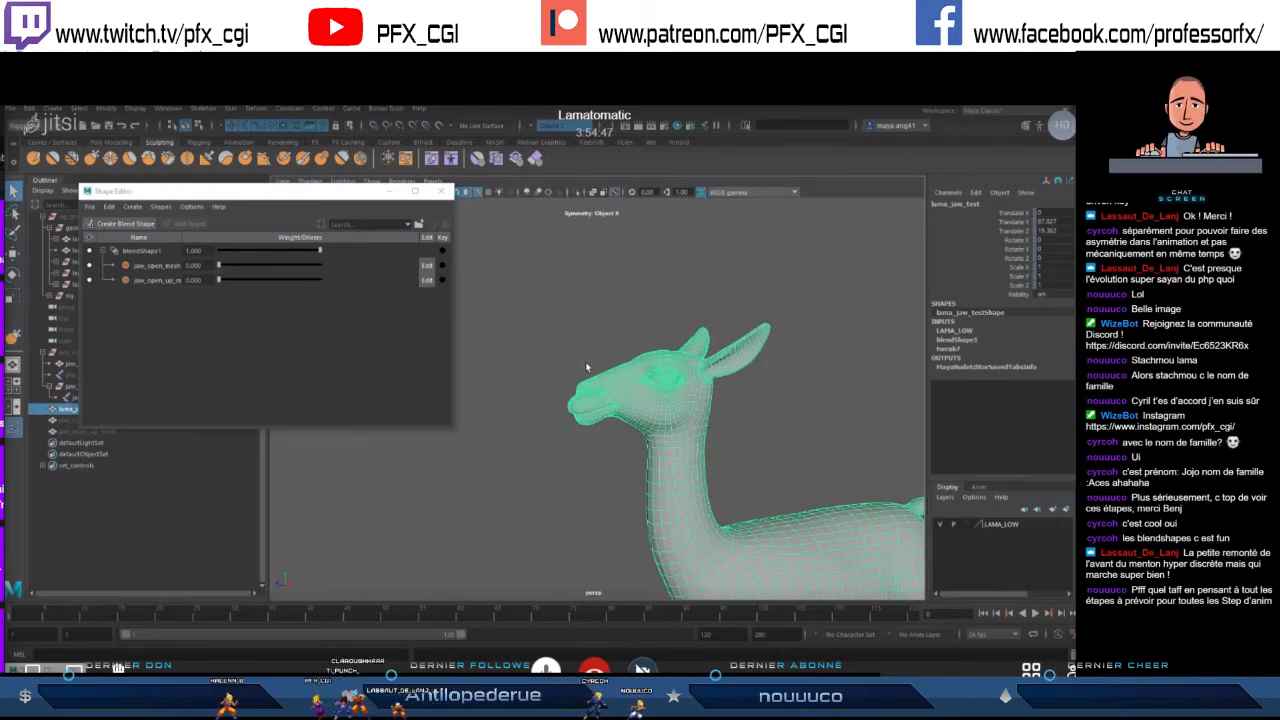
pyautogui.scroll(-4, 639, 430)
pyautogui.scroll(8, 631, 421)
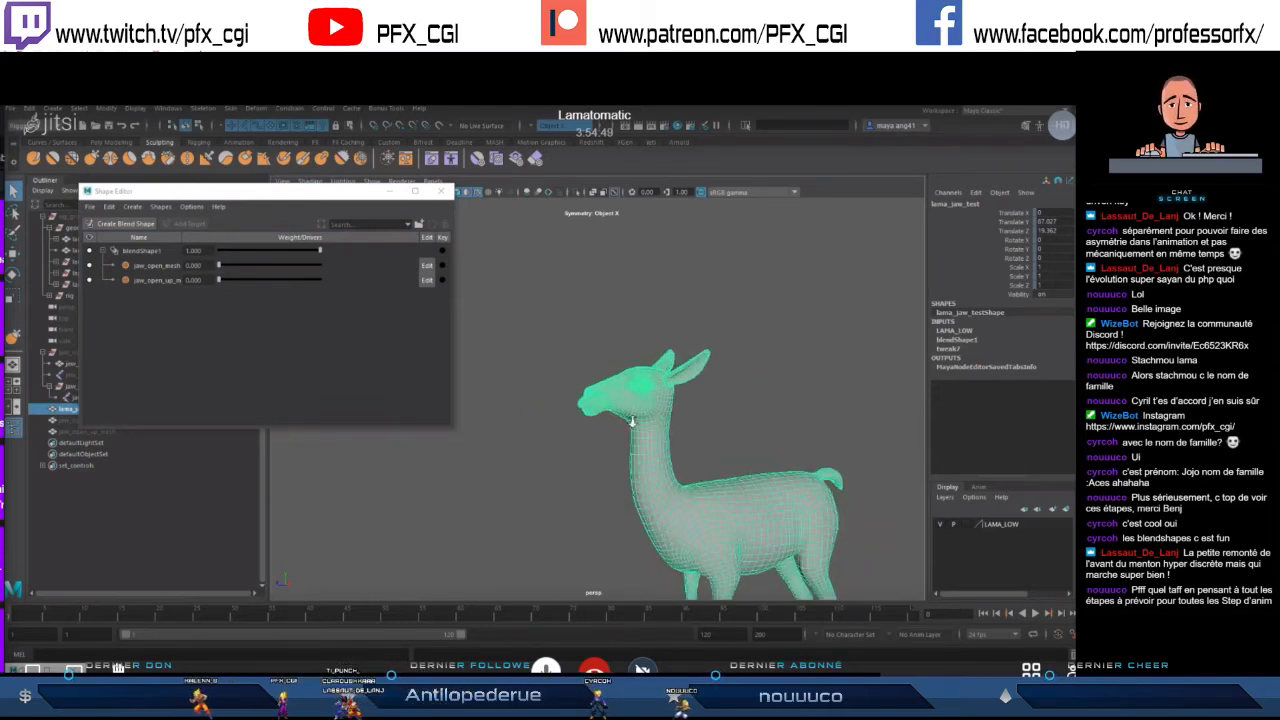
pyautogui.moveTo(218, 268); pyautogui.dragTo(251, 282)
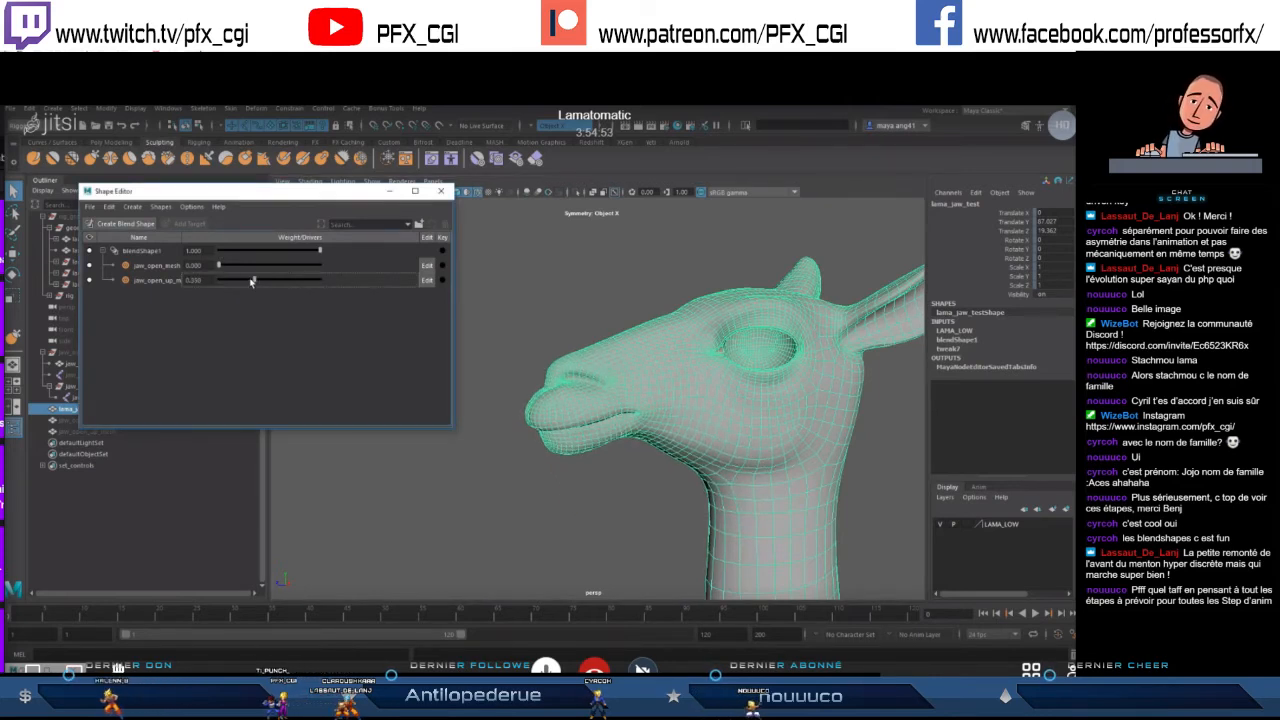
pyautogui.moveTo(401, 279); pyautogui.dragTo(218, 281)
pyautogui.click(320, 281)
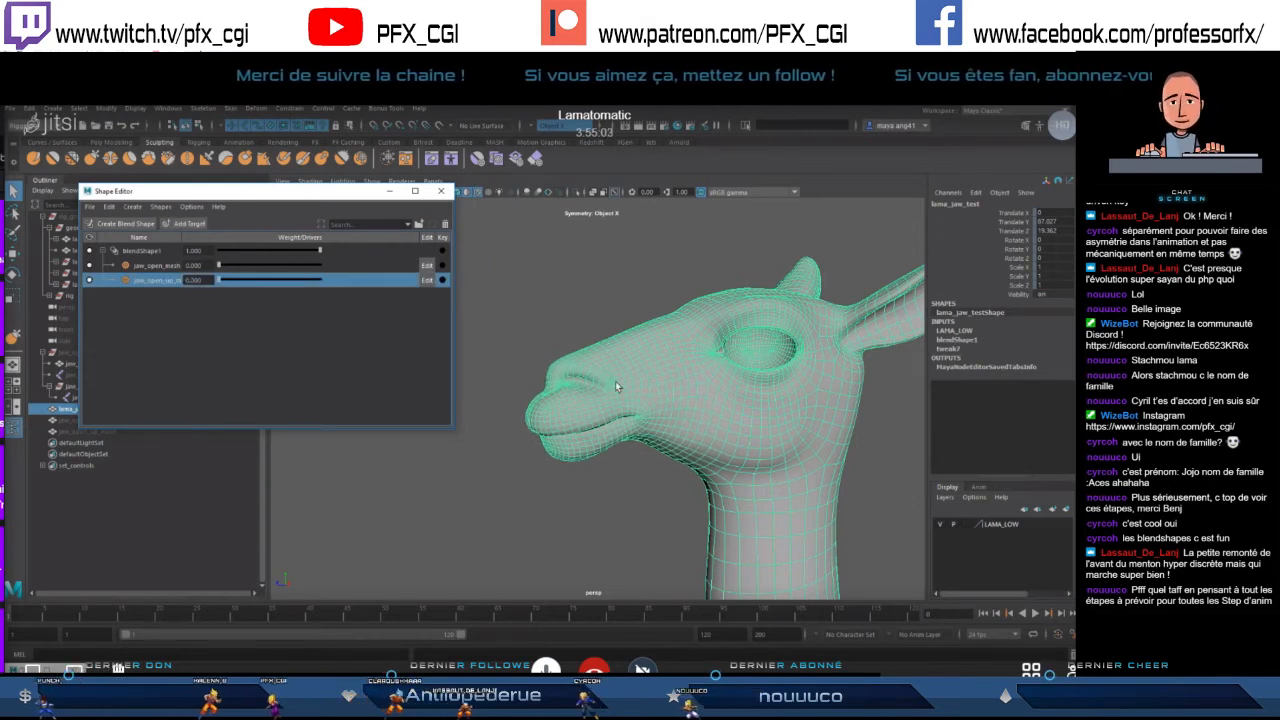
pyautogui.scroll(-4, 630, 386)
pyautogui.keyDown('alt'); pyautogui.moveTo(673, 396); pyautogui.dragTo(649, 401); pyautogui.keyUp('alt')
pyautogui.scroll(4, 649, 401)
pyautogui.scroll(-6, 621, 405)
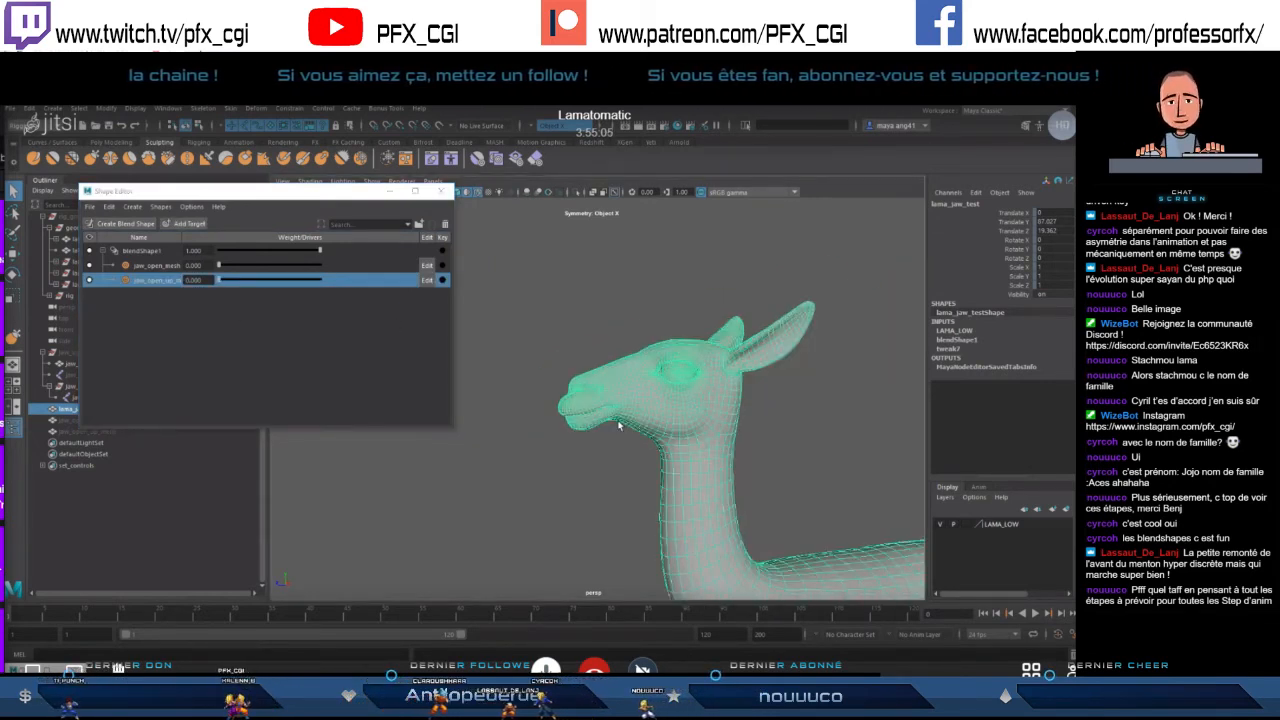
# - Select the centre vertex at the front of the llama's muzzle and create a locator at its position
pyautogui.scroll(4, 576, 435)
pyautogui.scroll(2, 576, 436)
pyautogui.keyDown('alt'); pyautogui.moveTo(564, 428); pyautogui.dragTo(576, 424); pyautogui.keyUp('alt')
pyautogui.scroll(4, 570, 420)
pyautogui.scroll(-1, 564, 395)
pyautogui.moveTo(561, 377); pyautogui.dragTo(507, 378, button='right')
pyautogui.keyDown('alt'); pyautogui.moveTo(543, 412); pyautogui.dragTo(617, 432); pyautogui.keyUp('alt')
pyautogui.scroll(5, 649, 472)
pyautogui.click(647, 460)
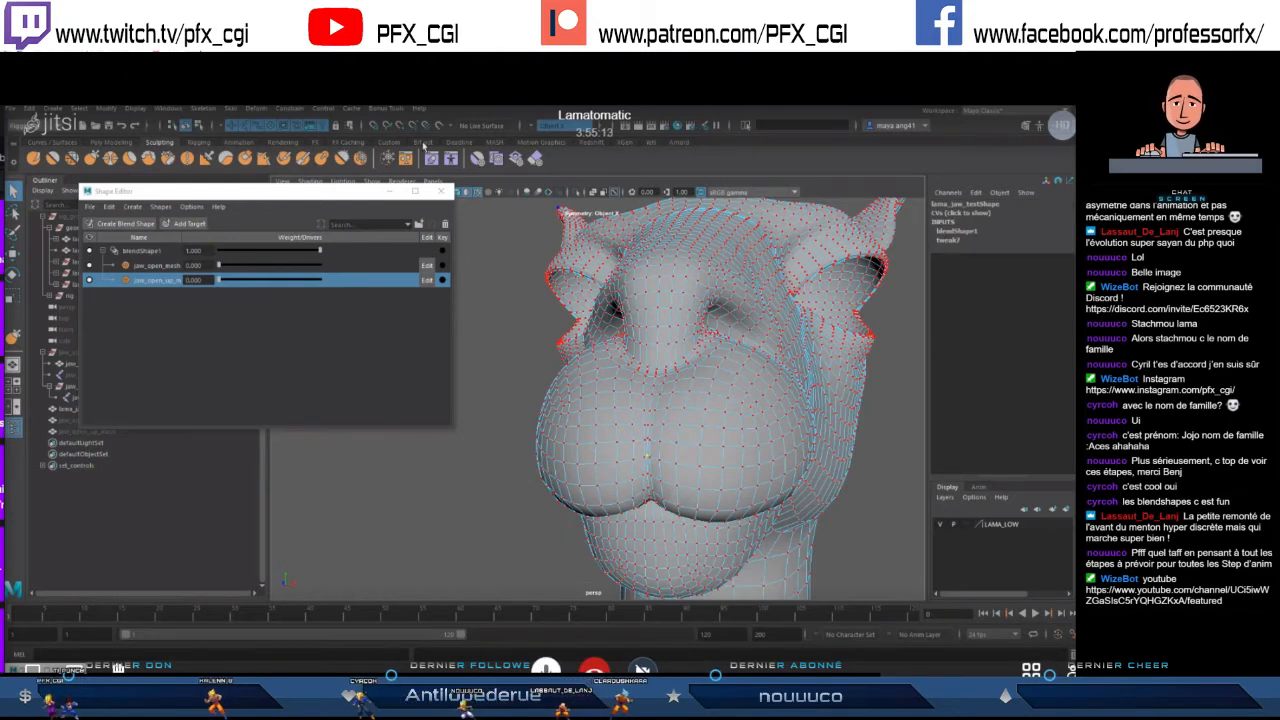
pyautogui.click(387, 143)
pyautogui.click(495, 161)
# - Move the locator forward and slightly down so it sits in front of the llama's mouth, and close the Shape Editor
pyautogui.scroll(-5, 677, 422)
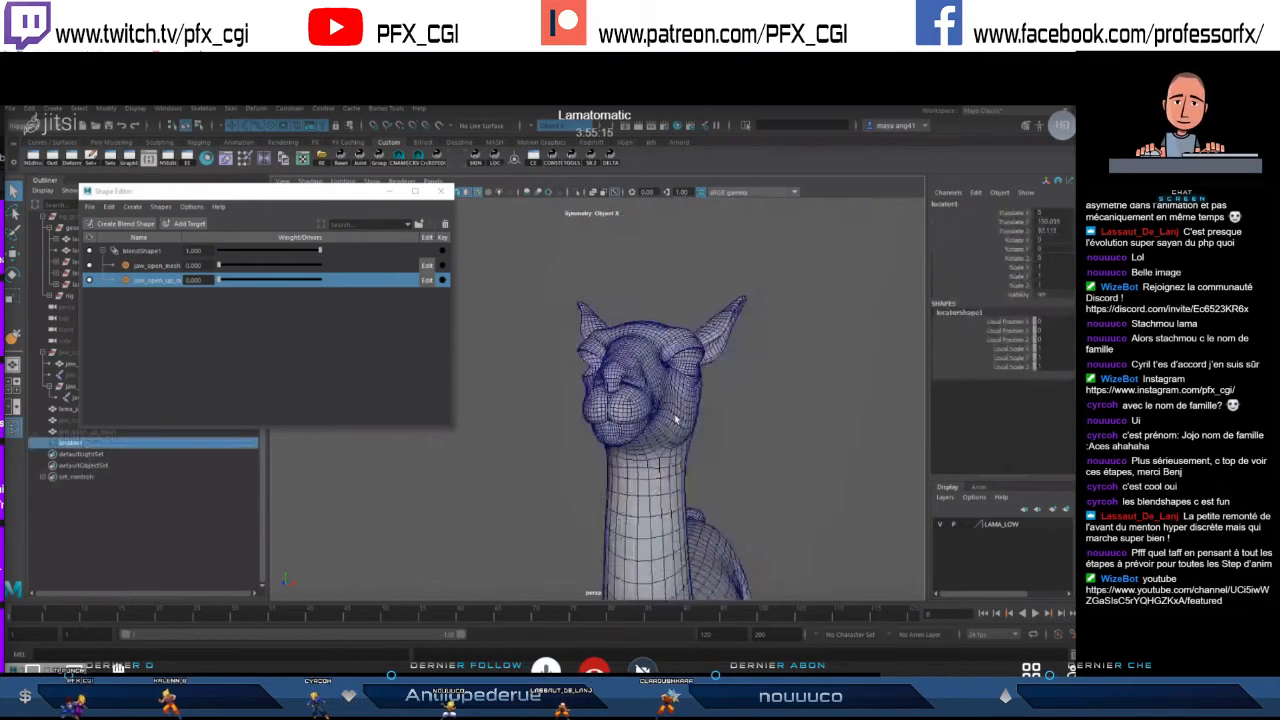
pyautogui.keyDown('alt'); pyautogui.moveTo(677, 422); pyautogui.dragTo(644, 426); pyautogui.keyUp('alt')
pyautogui.click(611, 440)
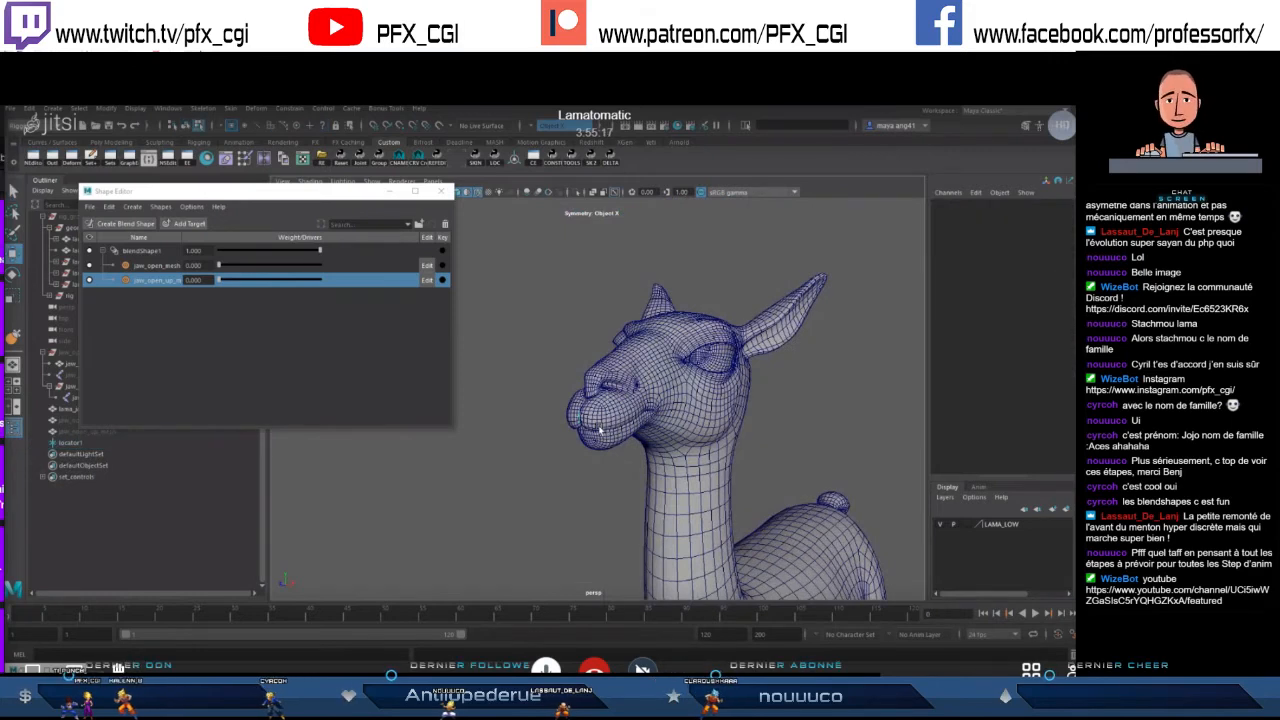
pyautogui.click(599, 437)
pyautogui.keyDown('alt'); pyautogui.moveTo(570, 436); pyautogui.dragTo(489, 429); pyautogui.keyUp('alt')
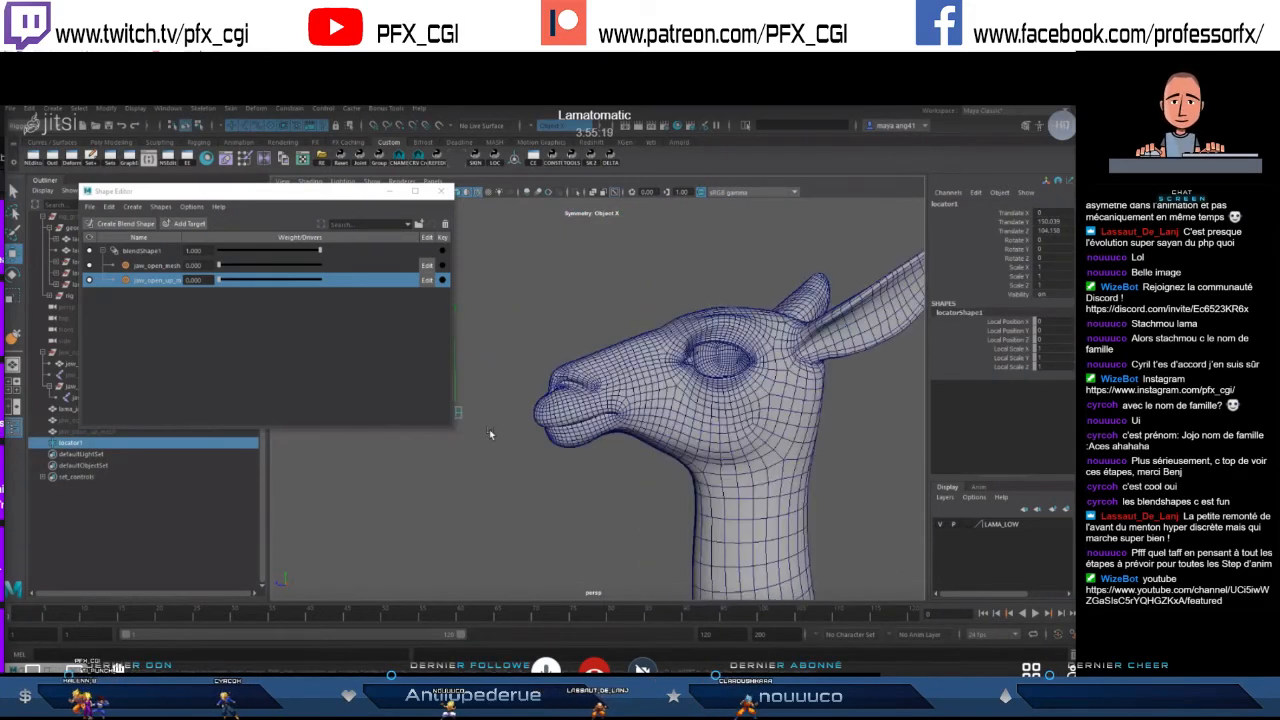
pyautogui.keyDown('alt'); pyautogui.moveTo(489, 429); pyautogui.dragTo(586, 417, button='middle'); pyautogui.keyUp('alt')
pyautogui.moveTo(553, 355); pyautogui.dragTo(551, 363)
pyautogui.click(441, 191)
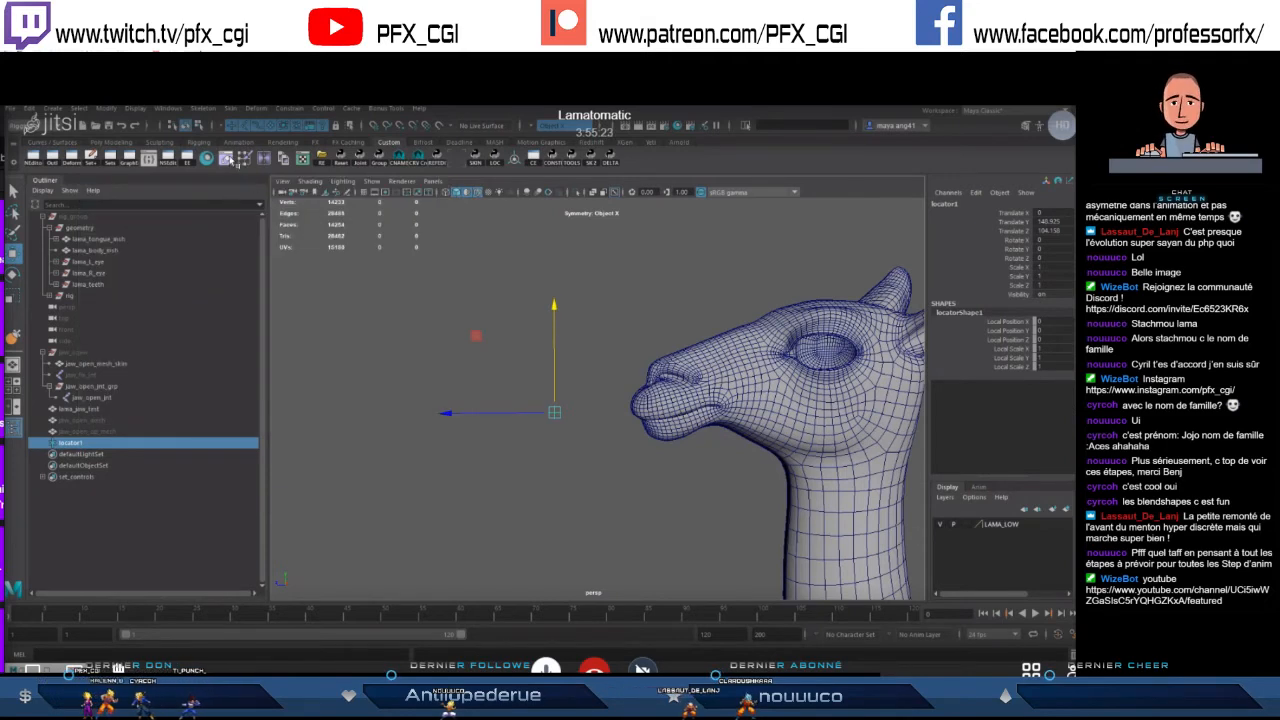
pyautogui.click(358, 158)
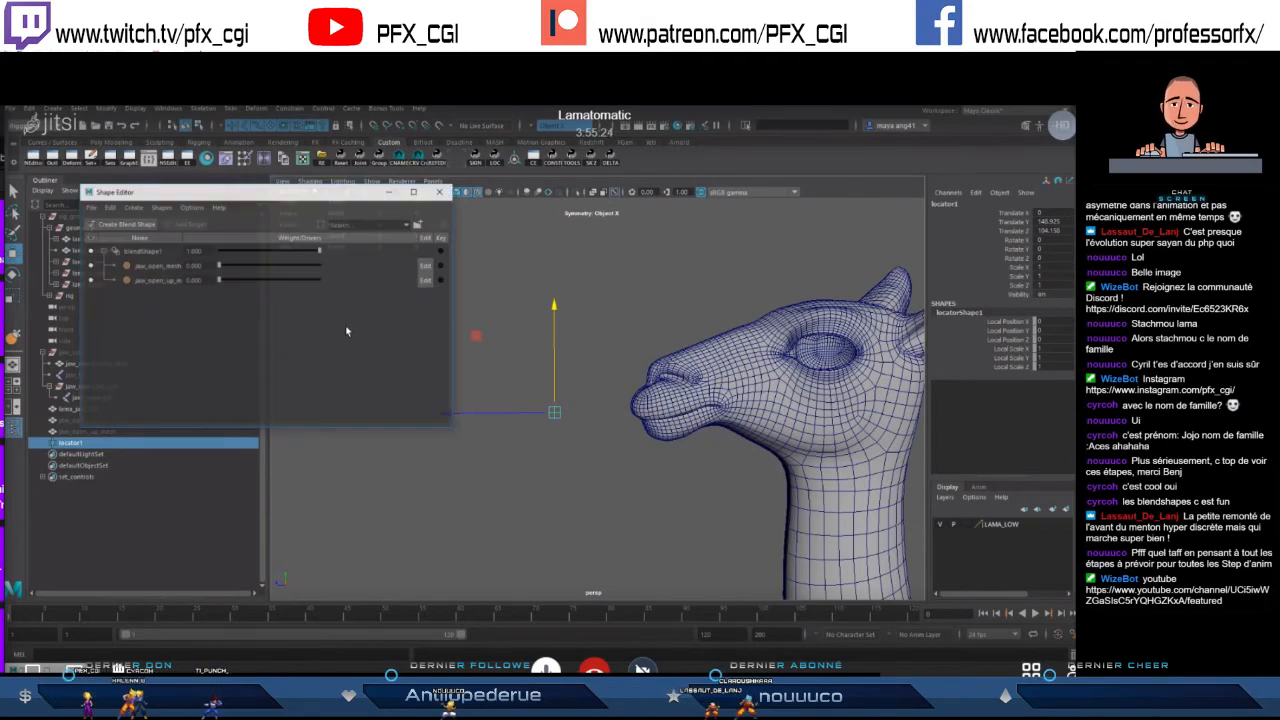
pyautogui.click(440, 197)
pyautogui.keyDown('alt'); pyautogui.moveTo(540, 402); pyautogui.dragTo(503, 400); pyautogui.keyUp('alt')
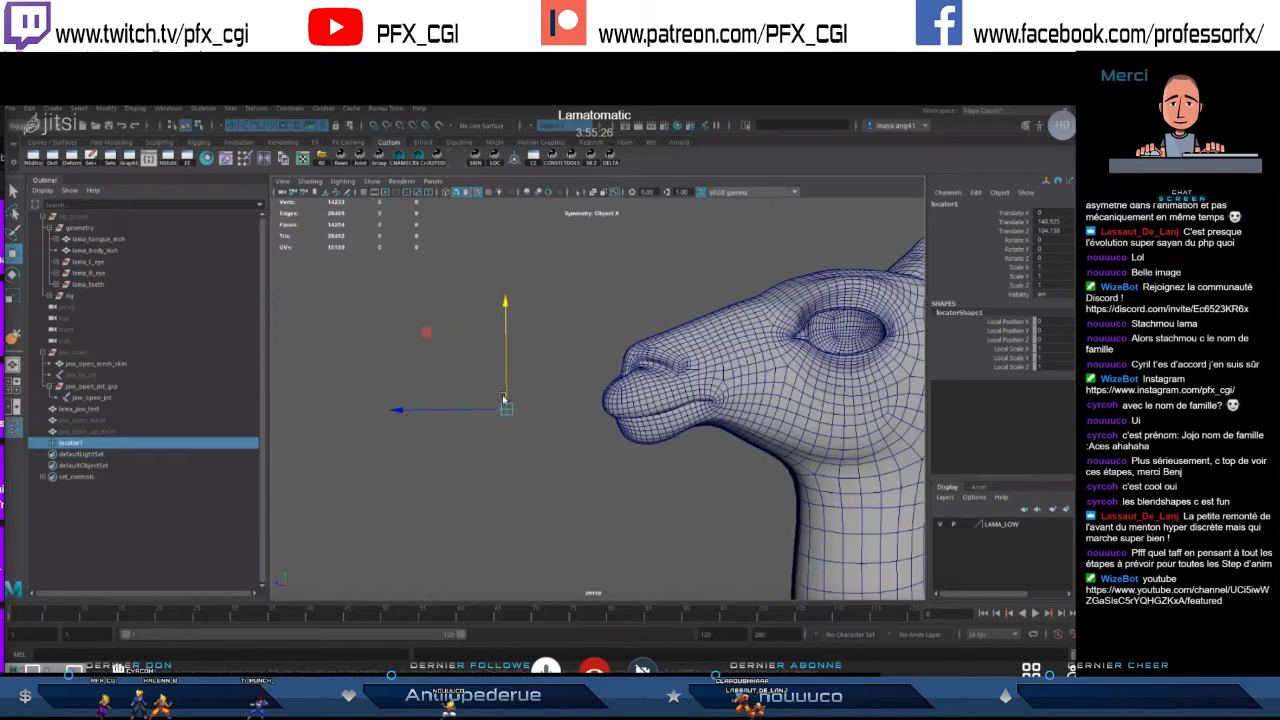
# - Create a sphere controller at the locator's position with the creatureRigs tool at scale 1.0, and delete the locator
pyautogui.click(398, 160)
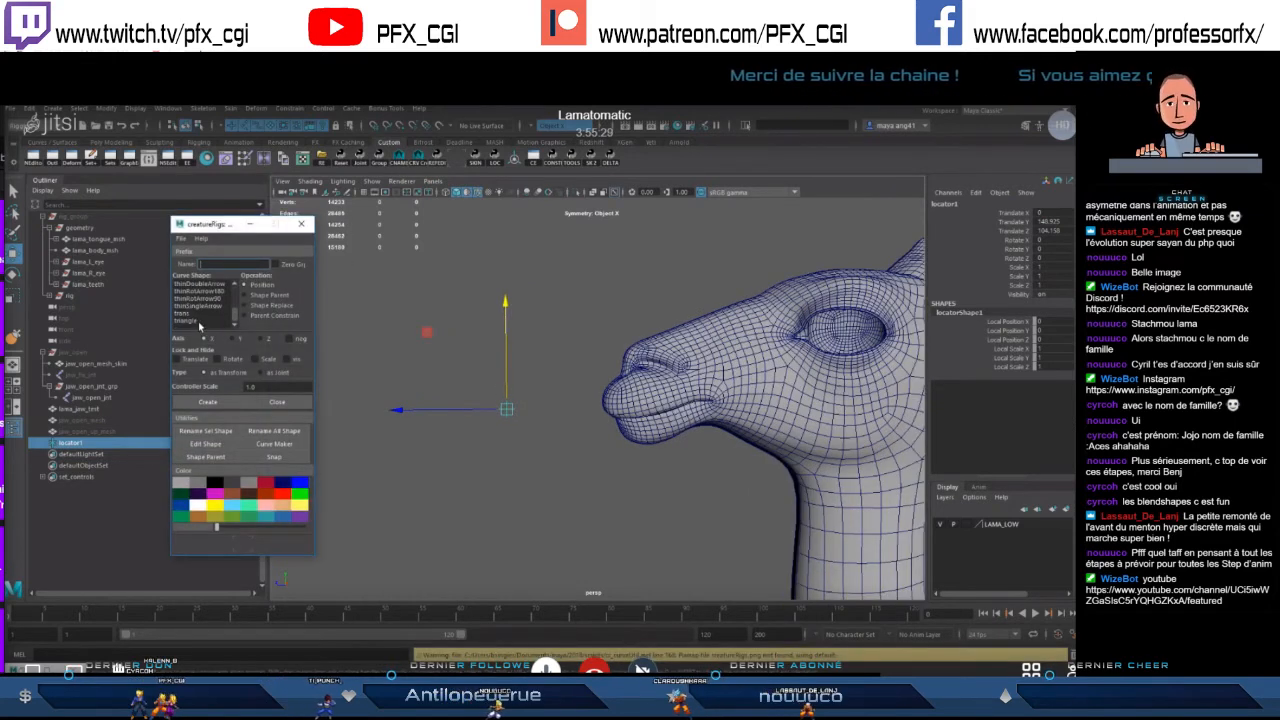
pyautogui.scroll(1, 198, 308)
pyautogui.click(188, 298)
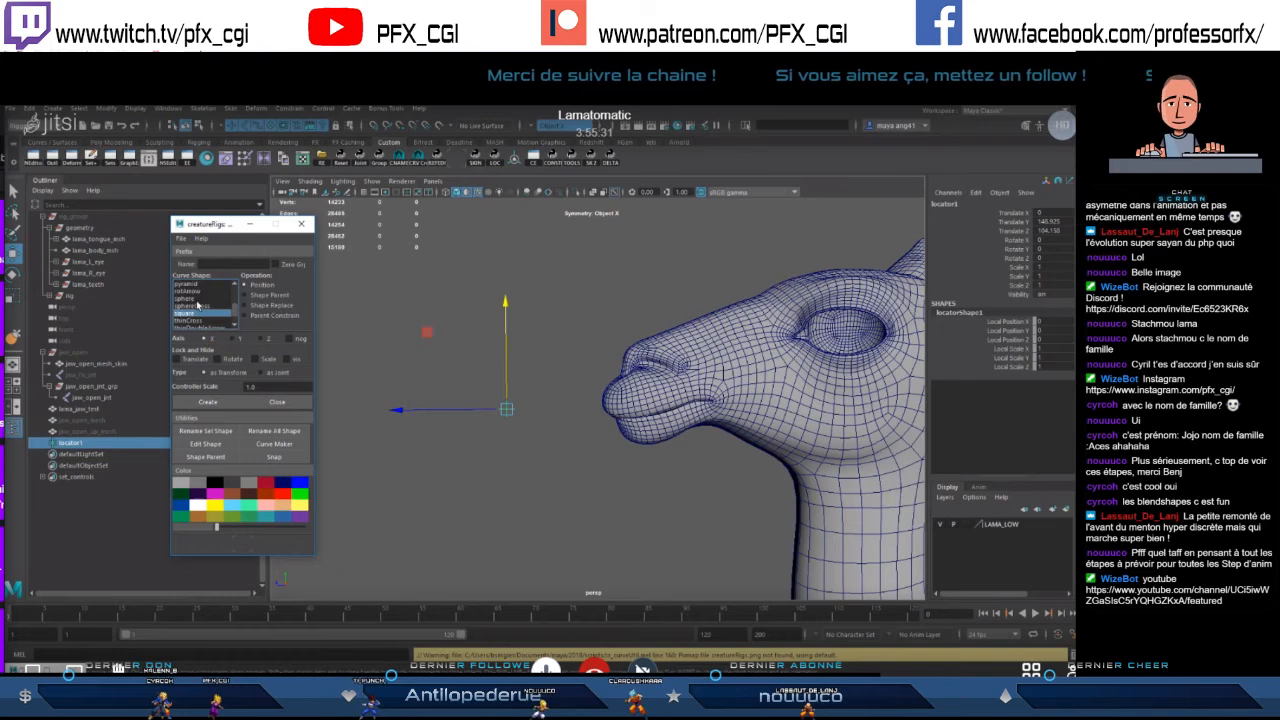
pyautogui.click(234, 405)
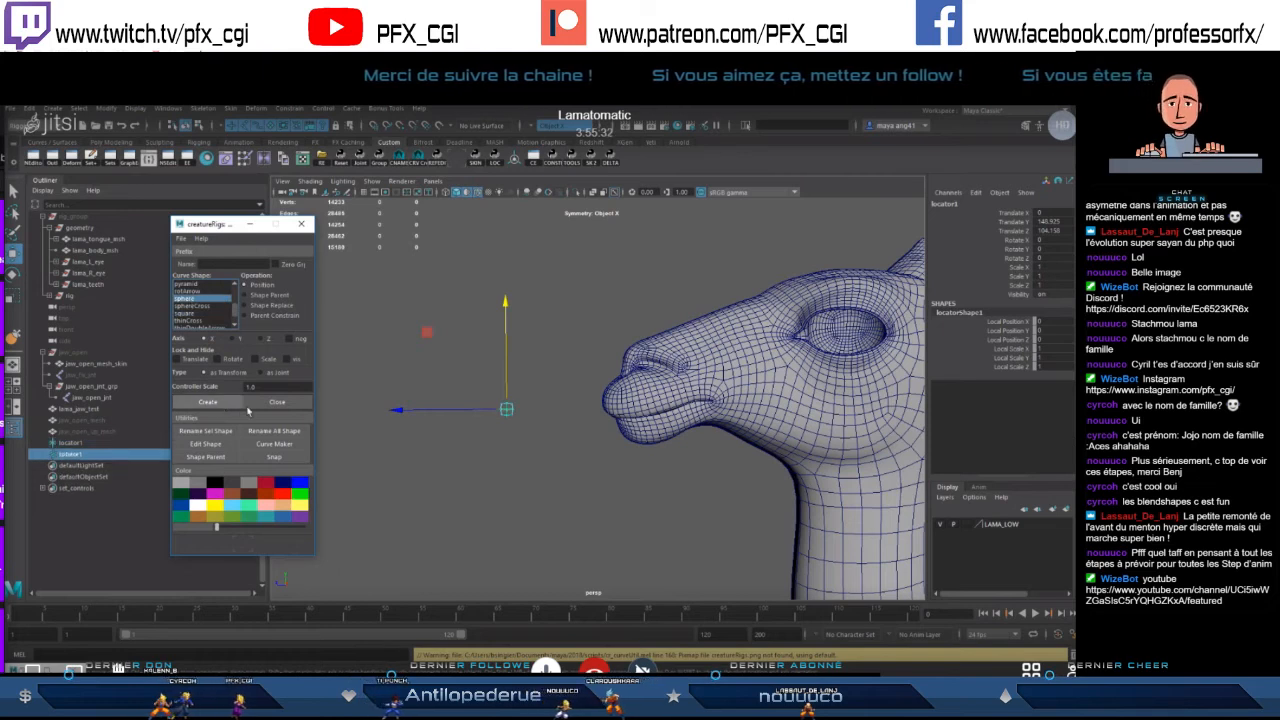
pyautogui.click(80, 444)
pyautogui.press('Delete')
# - Colour the sphere controller yellow and name it jaw_ctl inside a parent group named jaw_ctl_grp
pyautogui.click(72, 443)
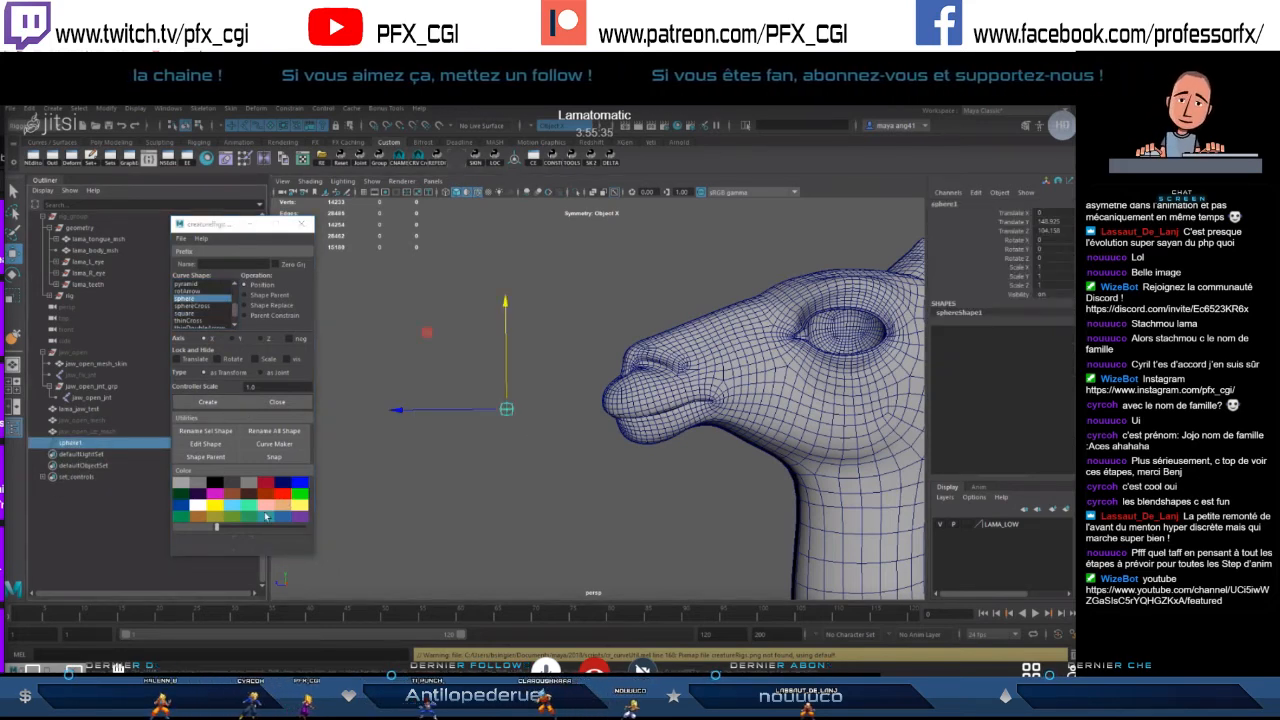
pyautogui.click(78, 445)
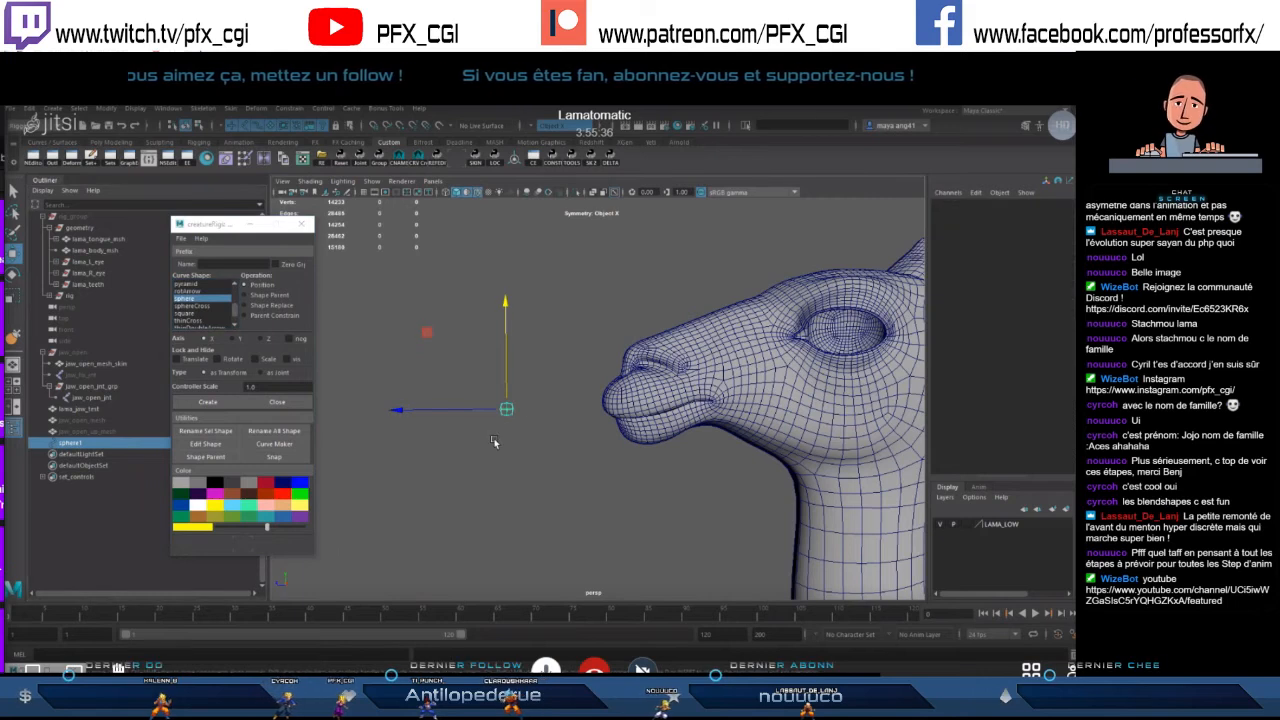
pyautogui.doubleClick(78, 445)
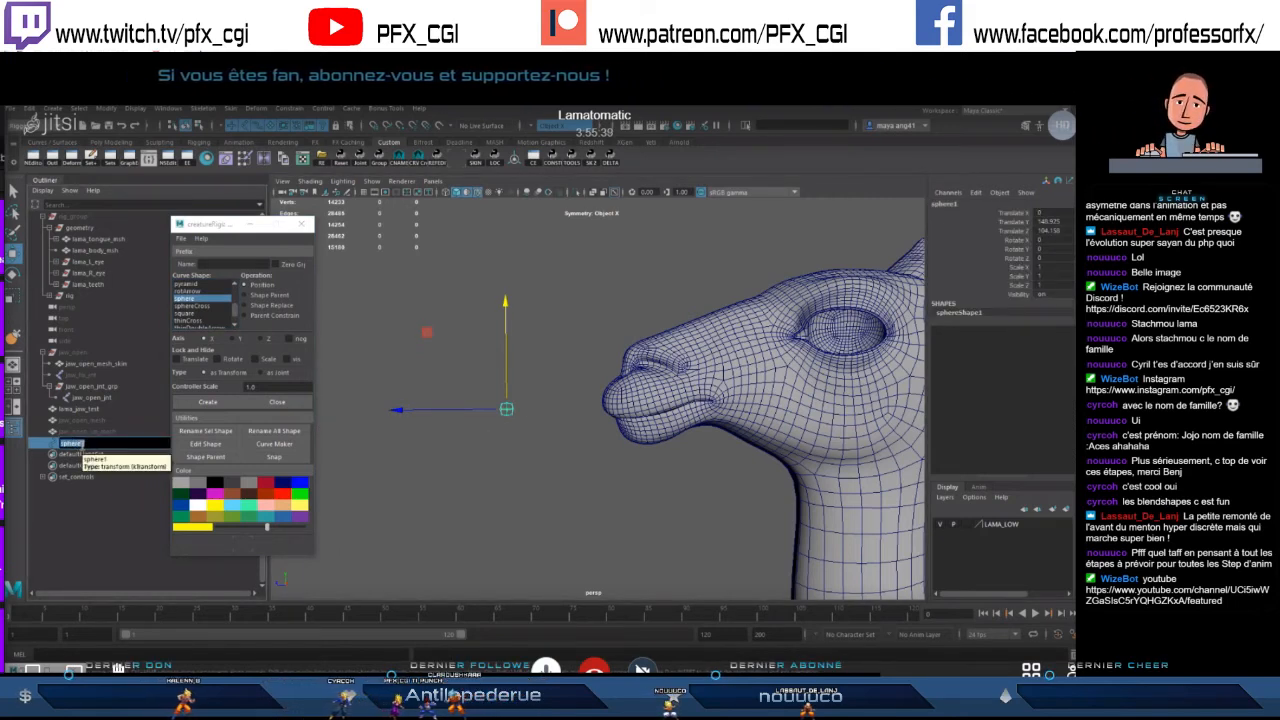
pyautogui.write('jaw_c')
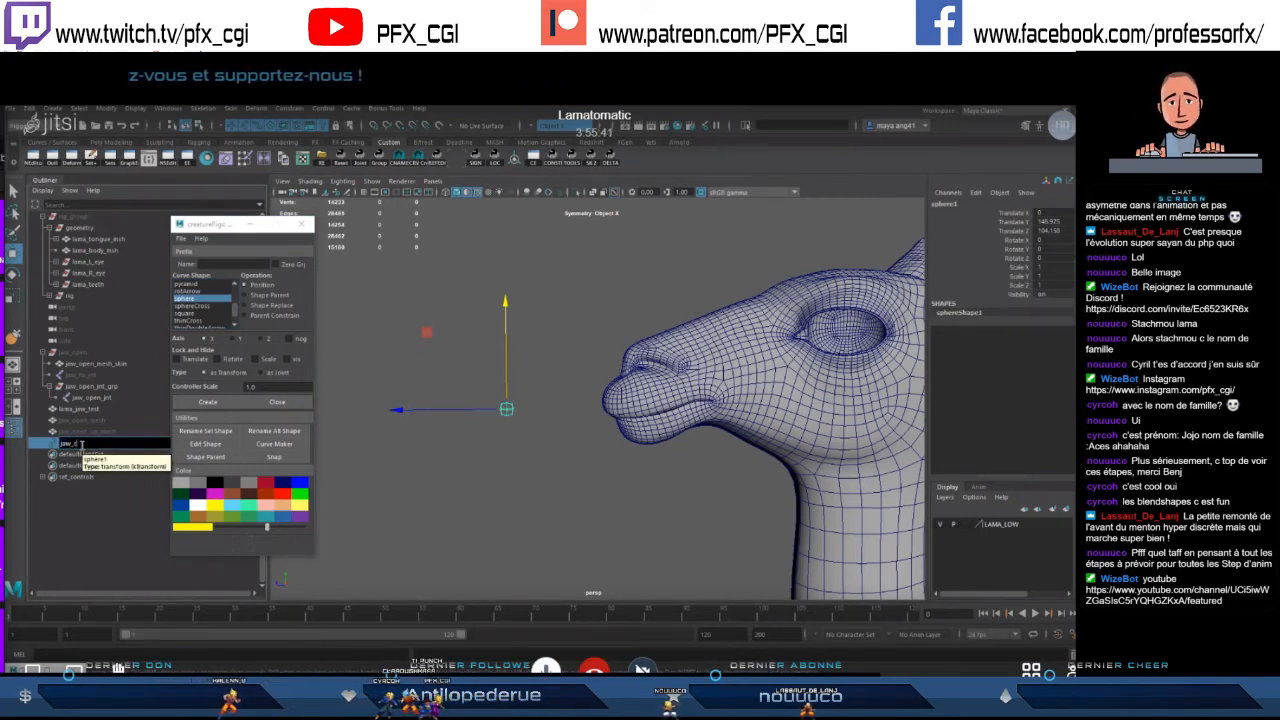
pyautogui.write('tl')
pyautogui.press('Return')
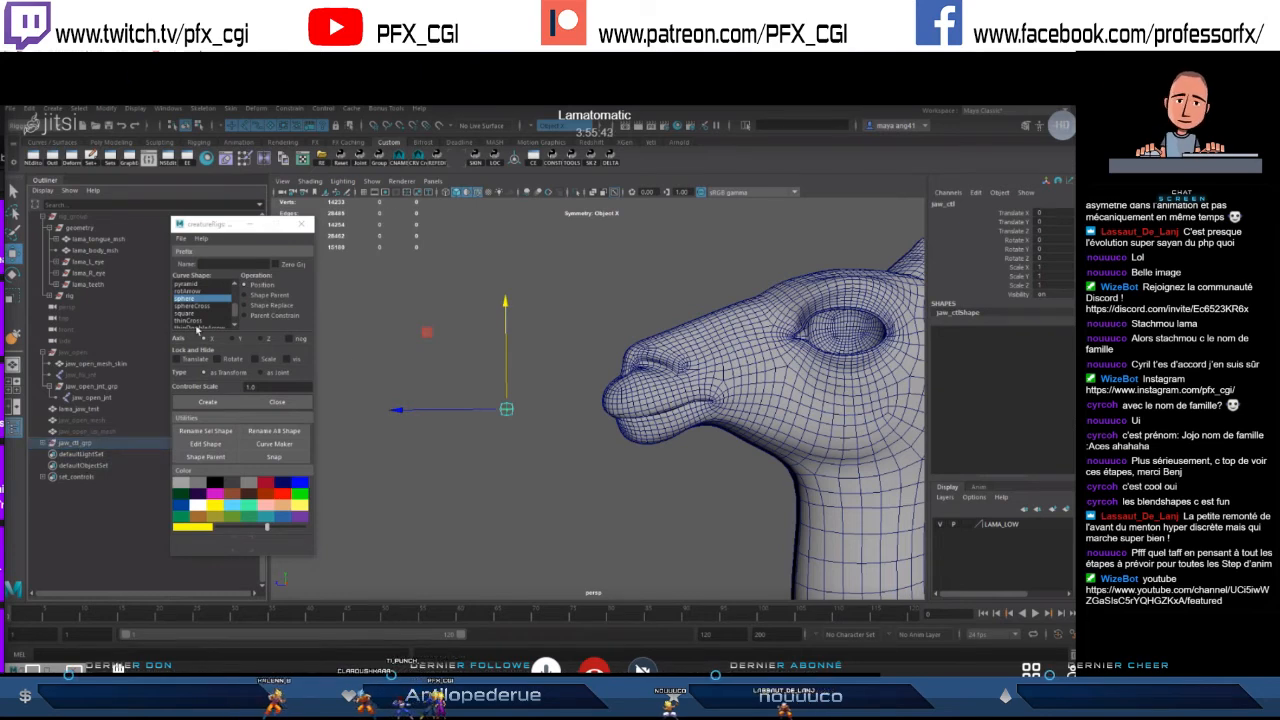
pyautogui.keyDown('alt'); pyautogui.moveTo(627, 428); pyautogui.dragTo(592, 428); pyautogui.keyUp('alt')
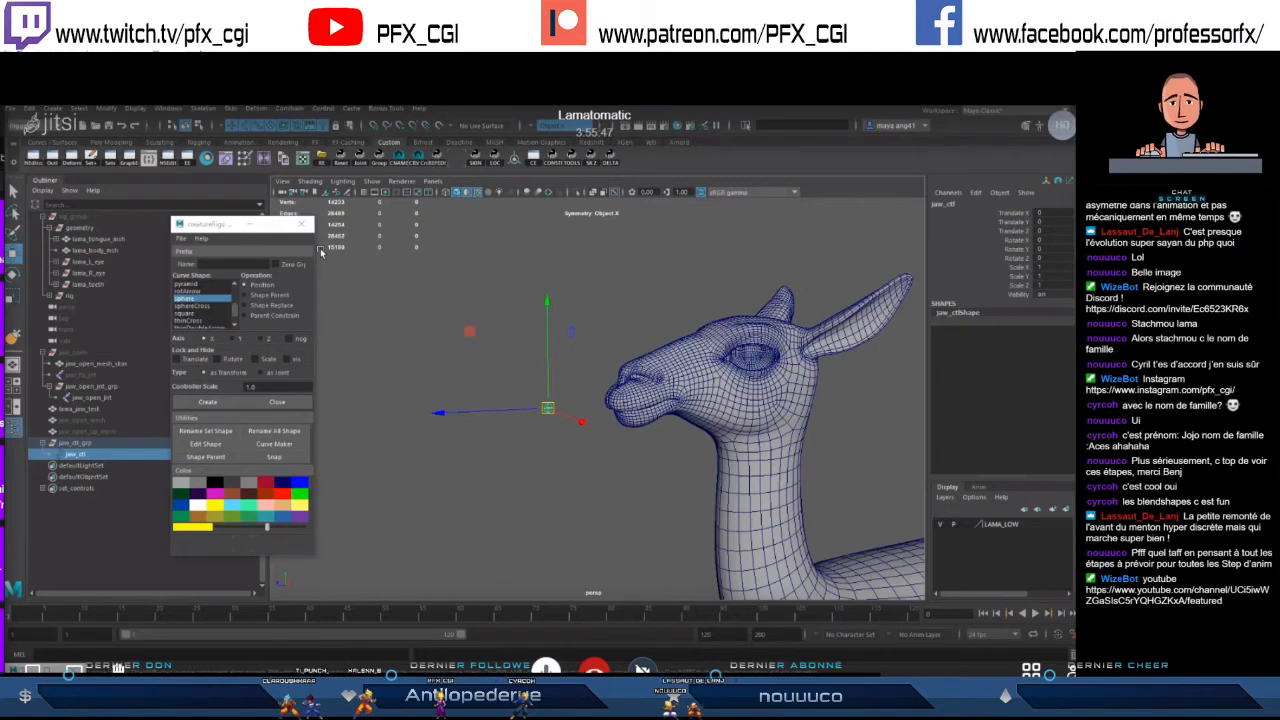
pyautogui.keyDown('alt'); pyautogui.moveTo(748, 364); pyautogui.dragTo(567, 349); pyautogui.keyUp('alt')
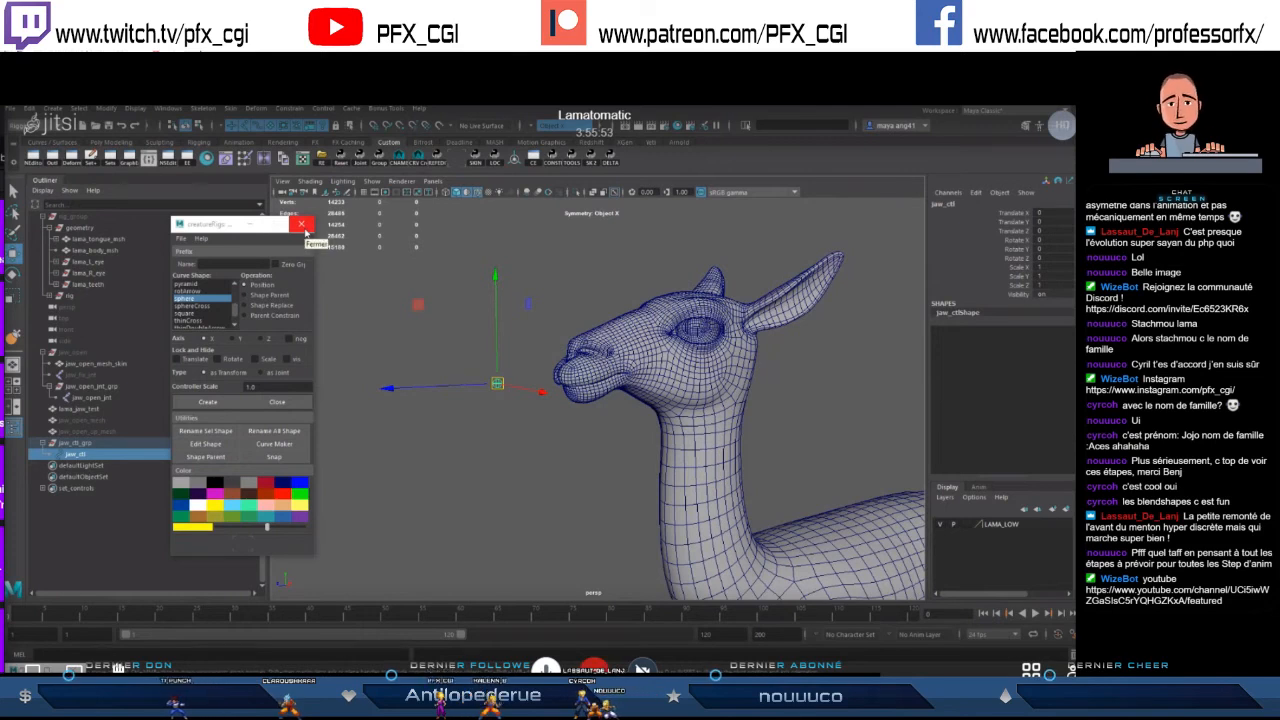
pyautogui.moveTo(223, 227); pyautogui.dragTo(212, 237)
pyautogui.click(287, 233)
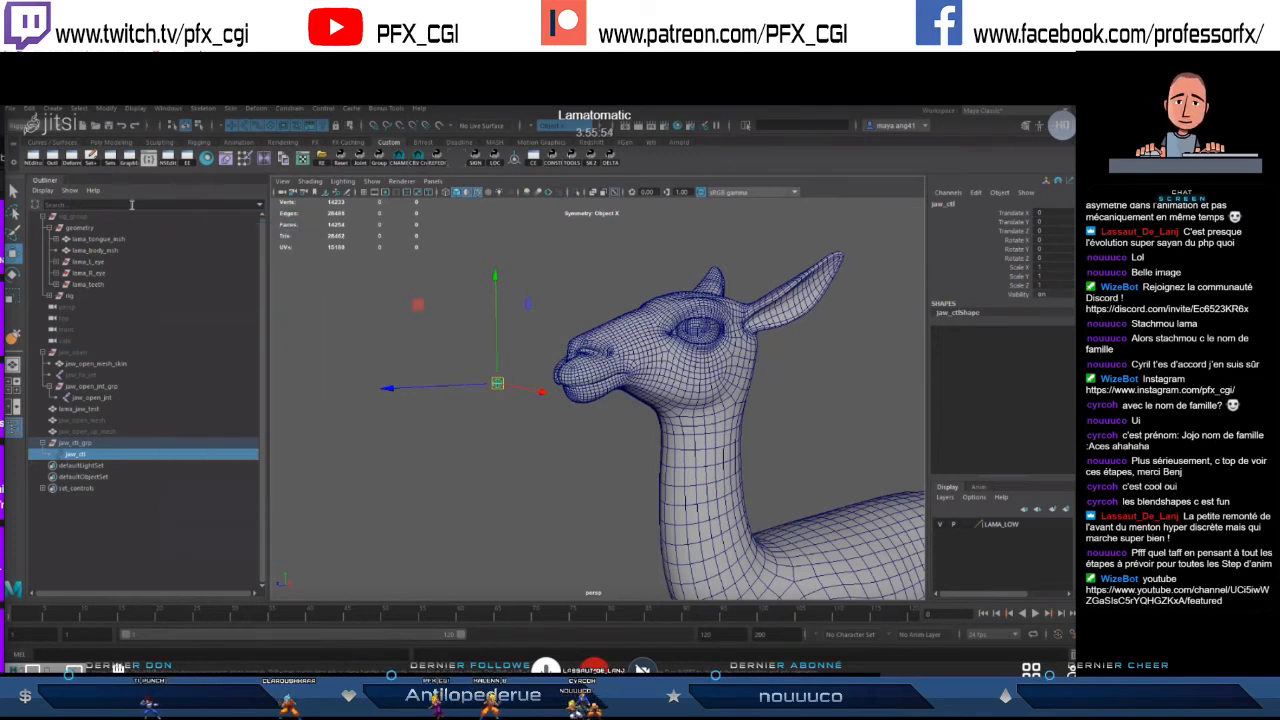
# - Load only jaw_ctl into a cleared Node Editor graph, removing its shape node from the graph
pyautogui.click(31, 160)
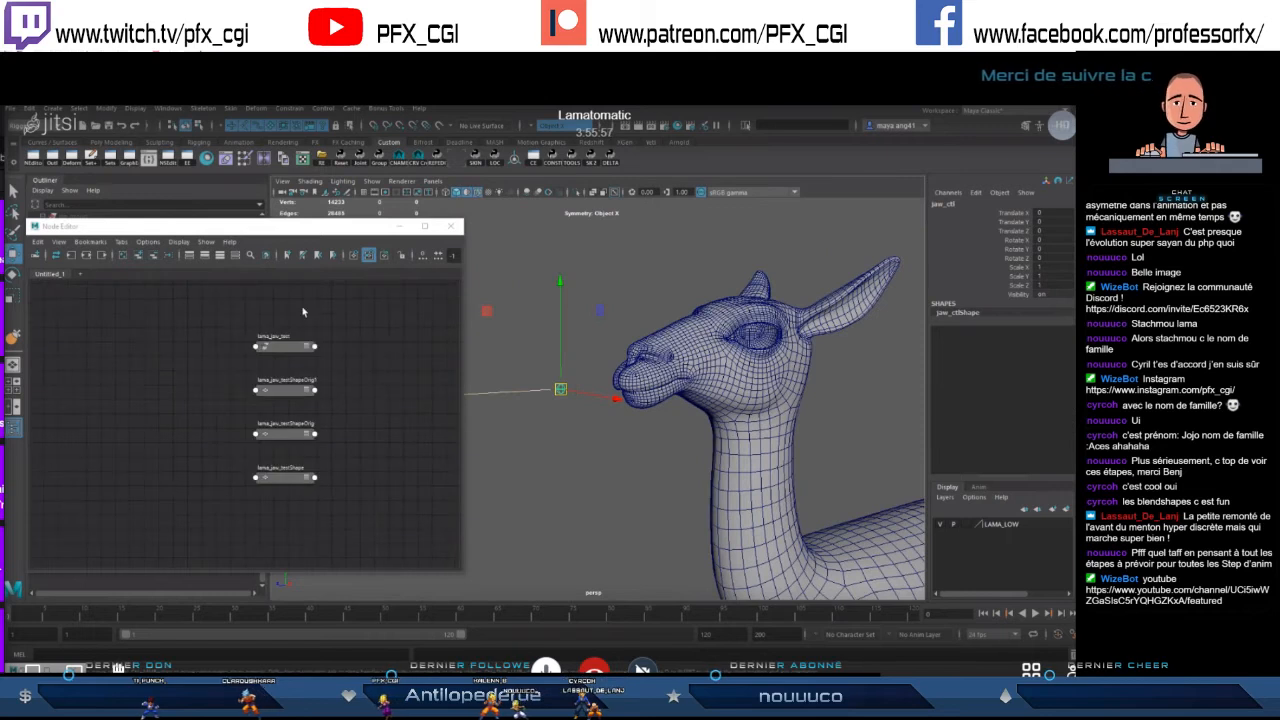
pyautogui.click(123, 256)
pyautogui.click(138, 256)
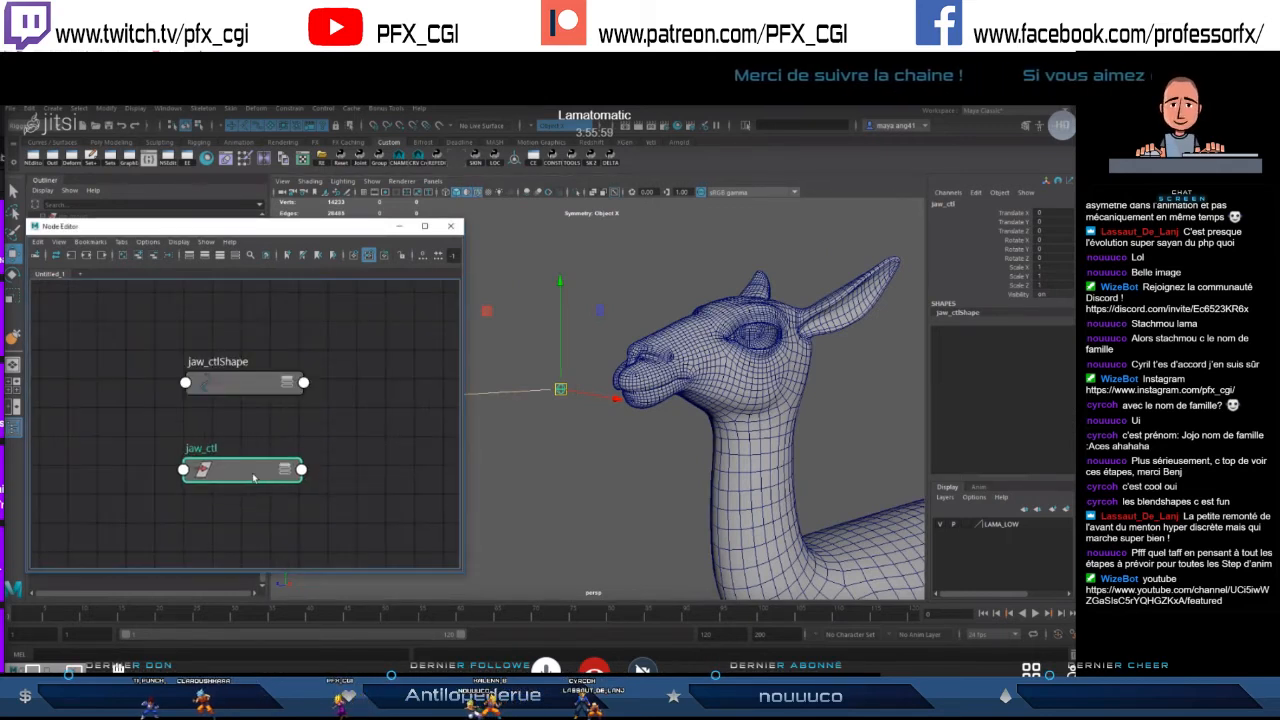
pyautogui.moveTo(252, 474); pyautogui.dragTo(102, 414)
pyautogui.moveTo(236, 381); pyautogui.dragTo(175, 435)
pyautogui.click(153, 256)
pyautogui.scroll(-5, 250, 404)
pyautogui.keyDown('alt'); pyautogui.moveTo(260, 410); pyautogui.dragTo(243, 400, button='middle'); pyautogui.keyUp('alt')
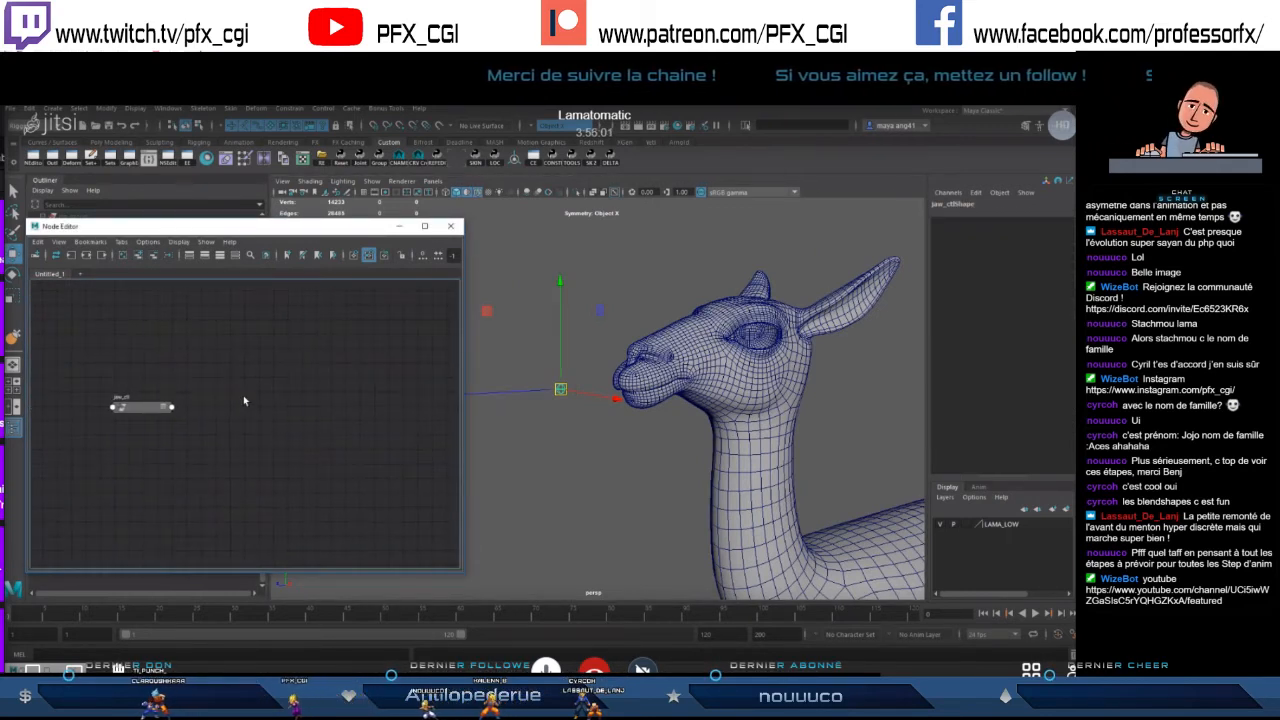
# - Add lama_jaw_test and its blendShape1 node to the Node Editor graph and arrange the nodes beside jaw_ctl
pyautogui.moveTo(254, 226); pyautogui.dragTo(327, 218)
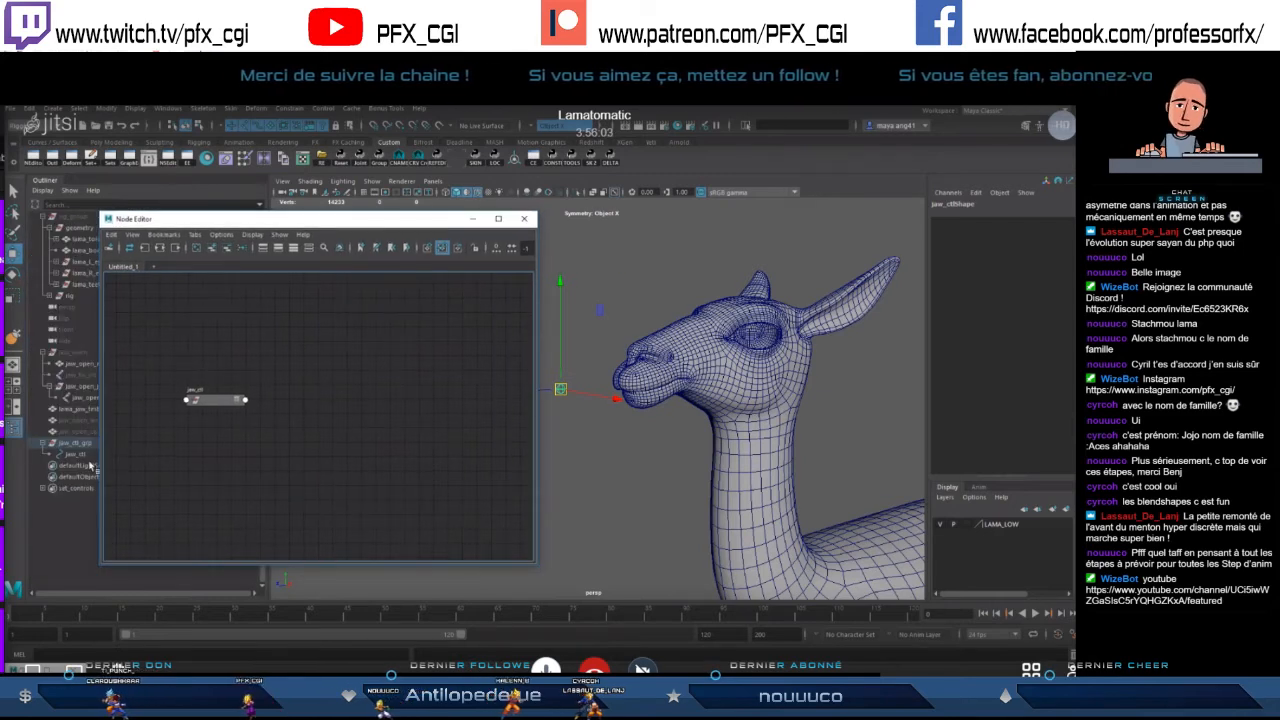
pyautogui.click(692, 371)
pyautogui.click(960, 340)
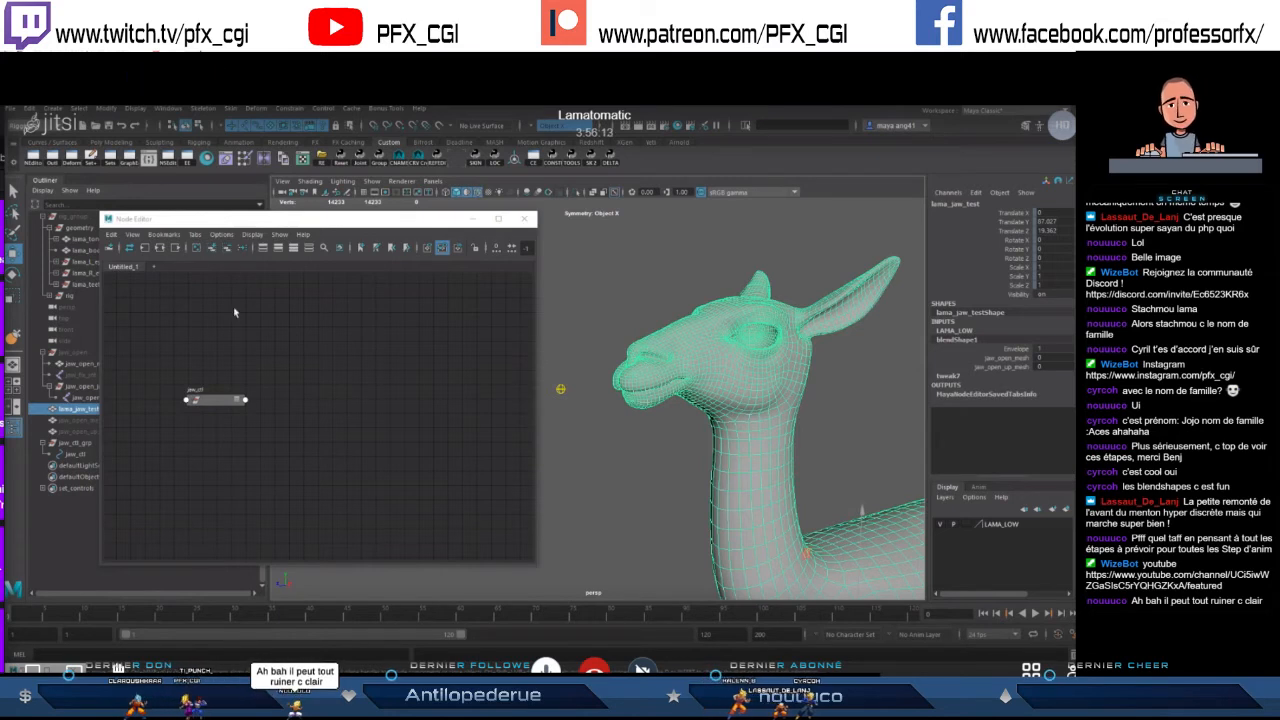
pyautogui.click(213, 250)
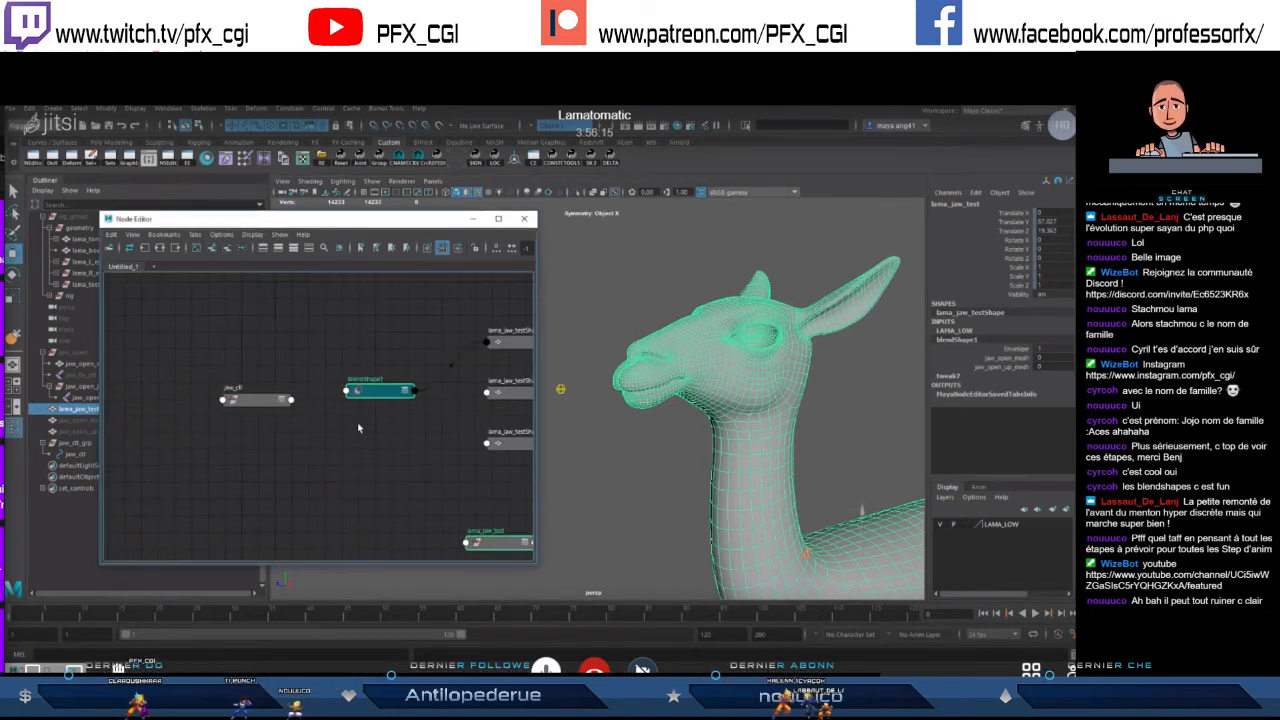
pyautogui.click(419, 467)
pyautogui.moveTo(497, 543); pyautogui.dragTo(505, 497)
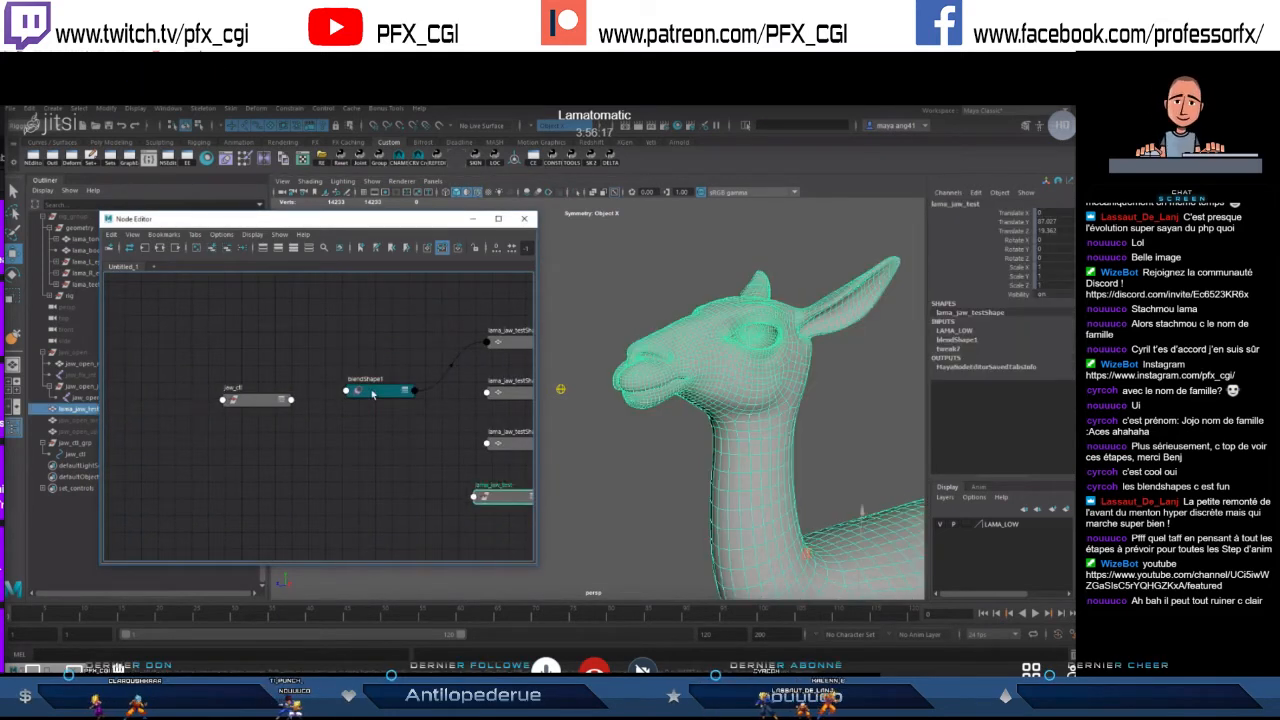
# - Expand the blendShape1 and jaw_ctl nodes in the Node Editor to show their attributes, and space them apart
pyautogui.moveTo(381, 394); pyautogui.dragTo(382, 401)
pyautogui.moveTo(273, 404); pyautogui.dragTo(257, 406)
pyautogui.moveTo(370, 408); pyautogui.dragTo(393, 399)
pyautogui.click(263, 410)
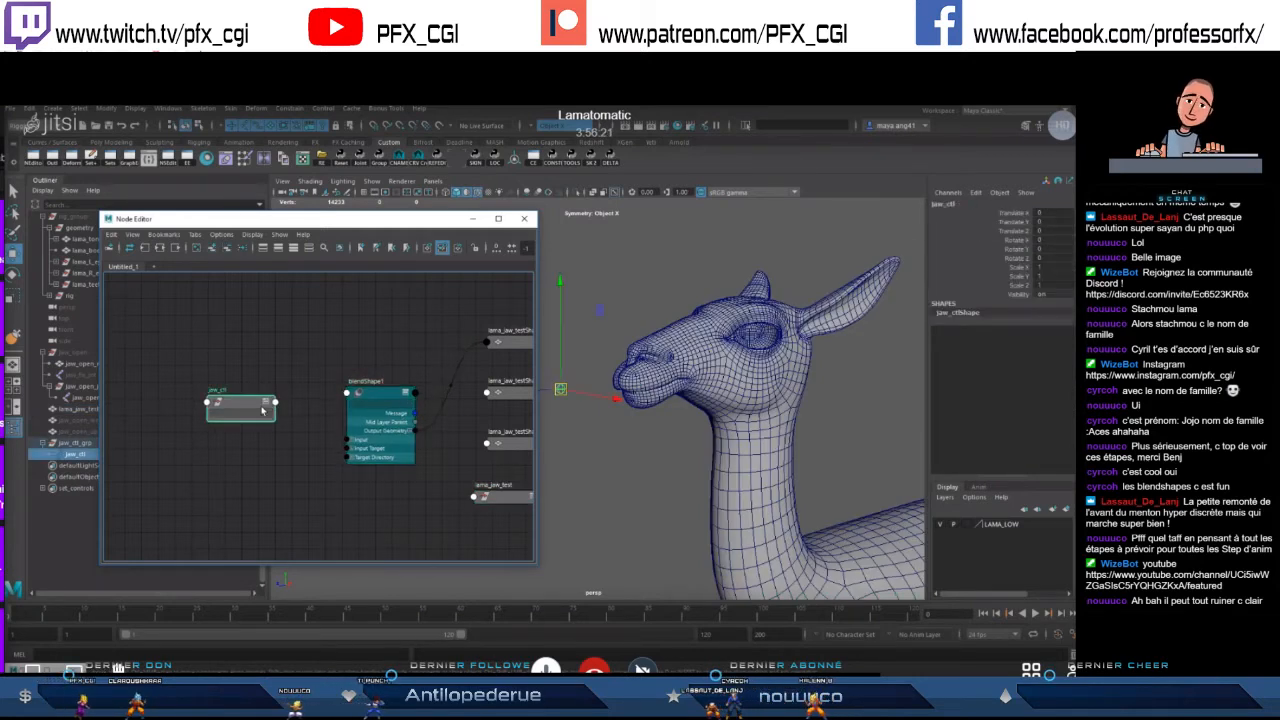
pyautogui.press('3')
pyautogui.click(209, 404)
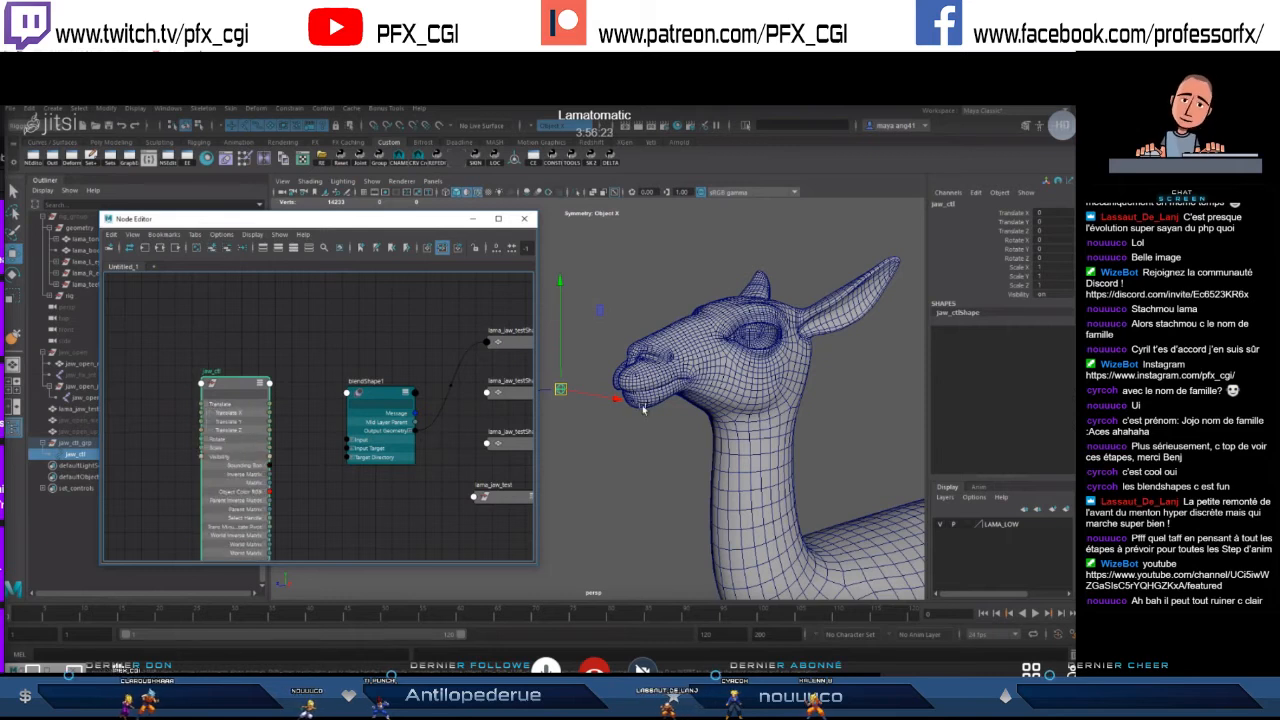
pyautogui.keyDown('alt'); pyautogui.moveTo(597, 389); pyautogui.dragTo(608, 338); pyautogui.keyUp('alt')
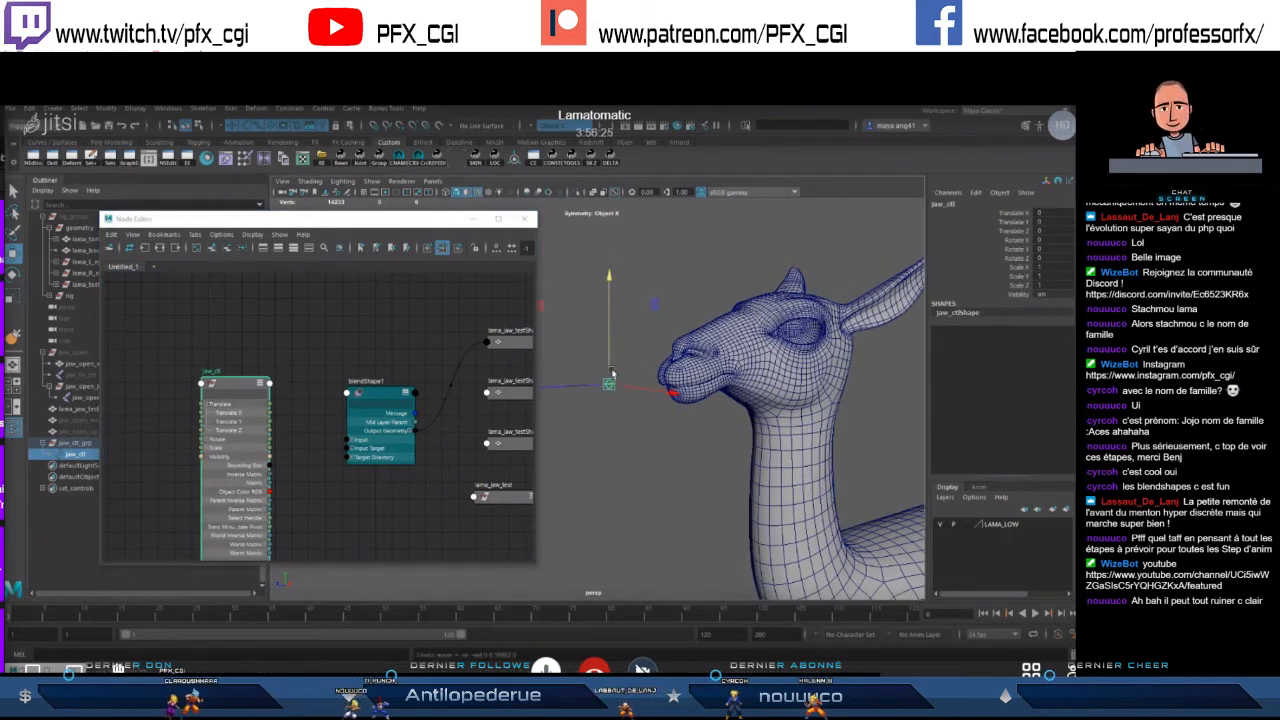
pyautogui.moveTo(238, 386); pyautogui.dragTo(186, 379)
pyautogui.moveTo(383, 398); pyautogui.dragTo(382, 384)
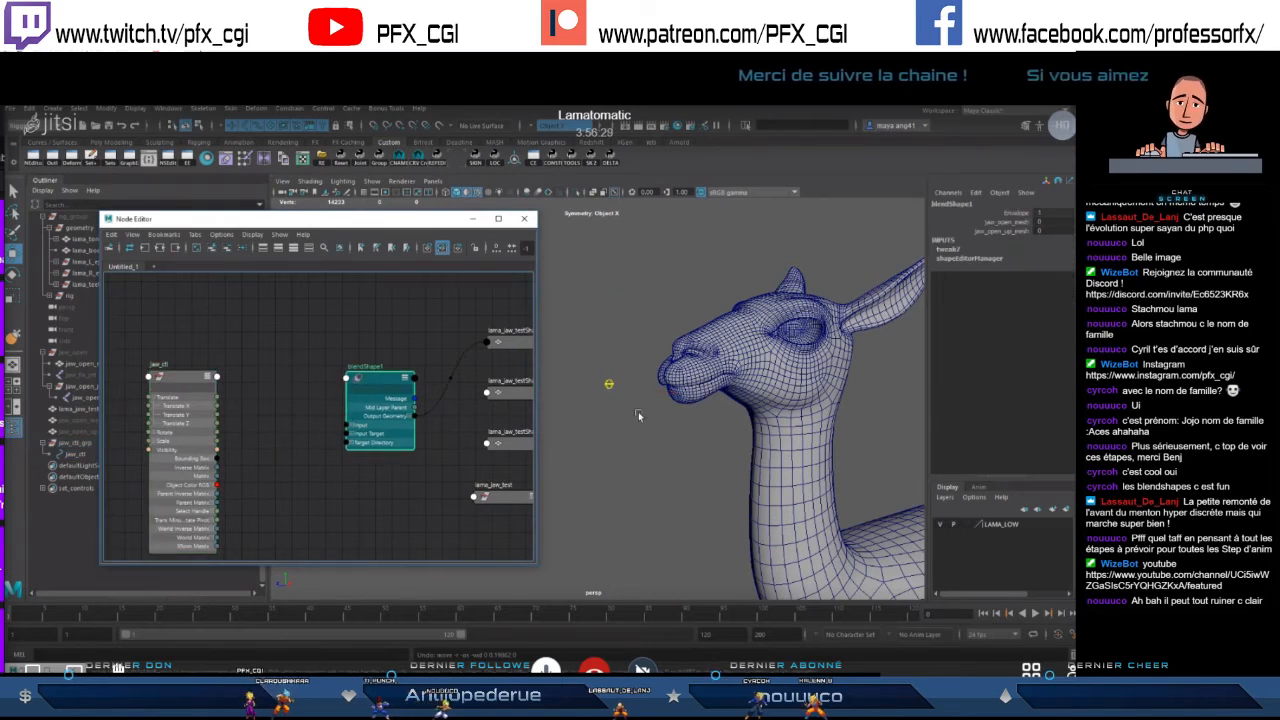
# - Test moving the jaw_ctl controller along its Y axis and undo the move
pyautogui.click(609, 384)
pyautogui.moveTo(610, 338); pyautogui.dragTo(610, 349)
pyautogui.hotkey('ctrl', 'z')
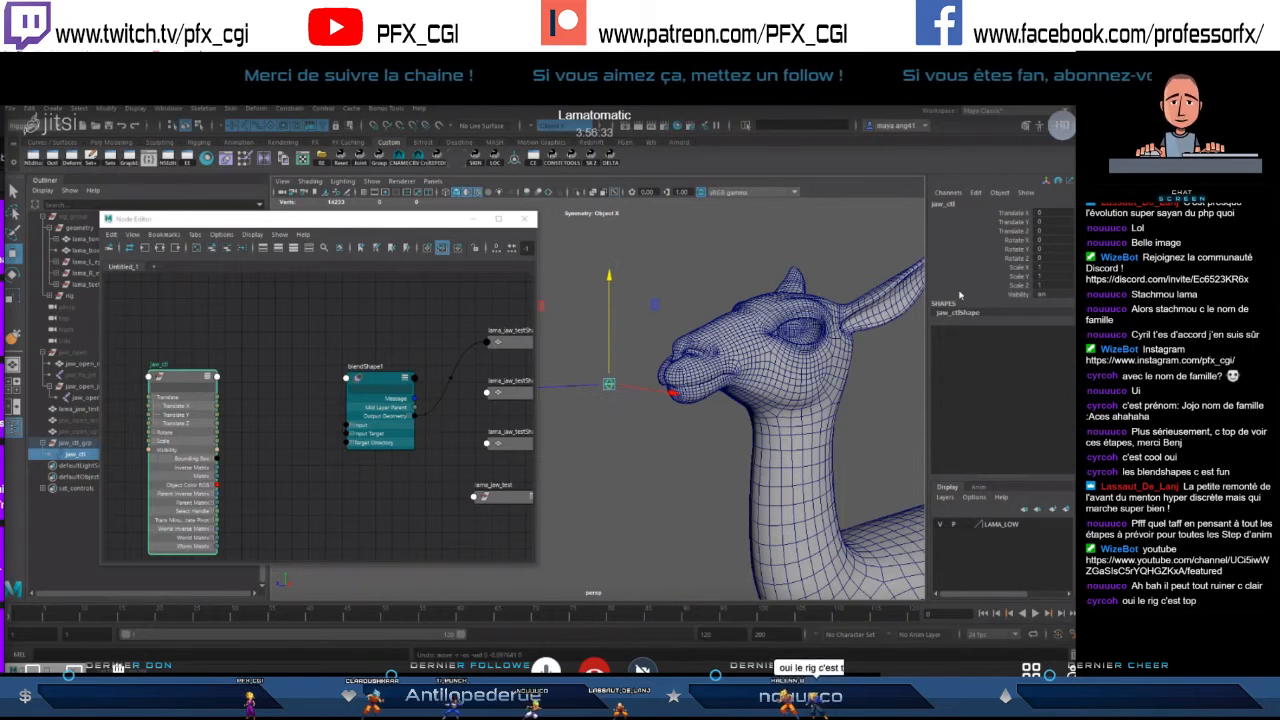
# - Create a reverse node and place it between jaw_ctl and blendShape1 in the graph
pyautogui.click(279, 427)
pyautogui.press('Tab')
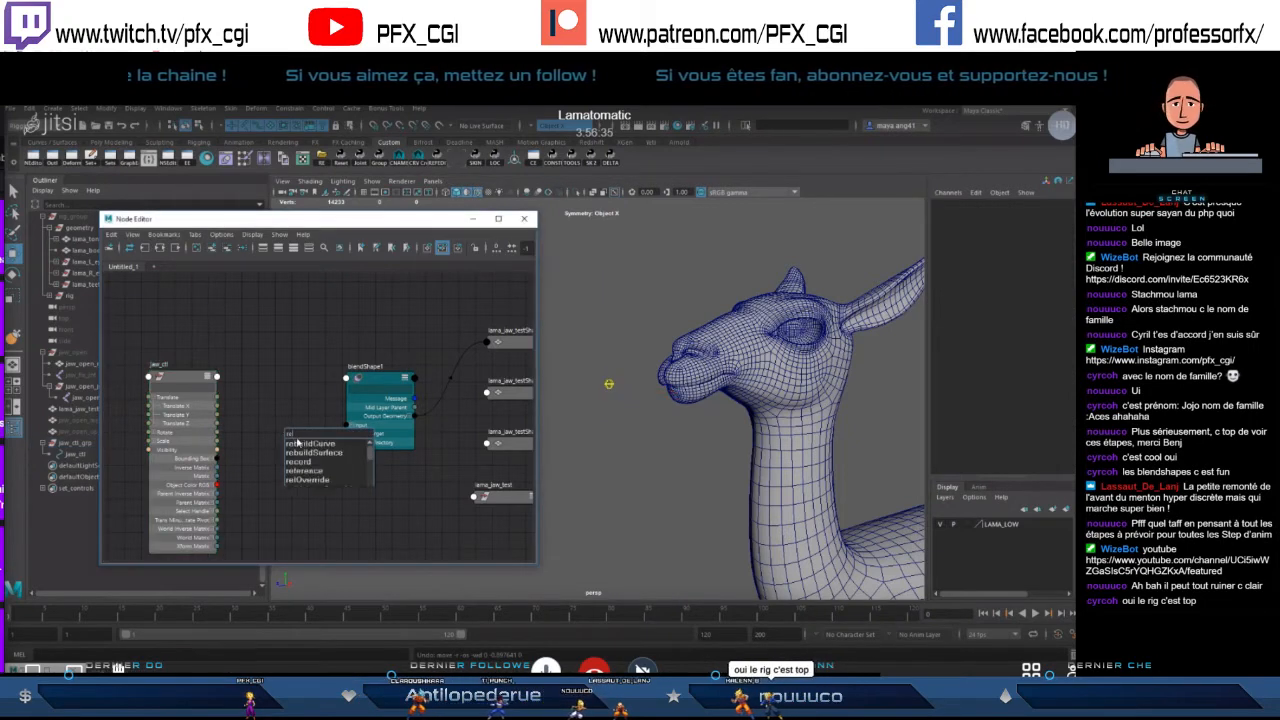
pyautogui.click(322, 449)
pyautogui.moveTo(307, 433); pyautogui.dragTo(279, 382)
pyautogui.click(213, 415)
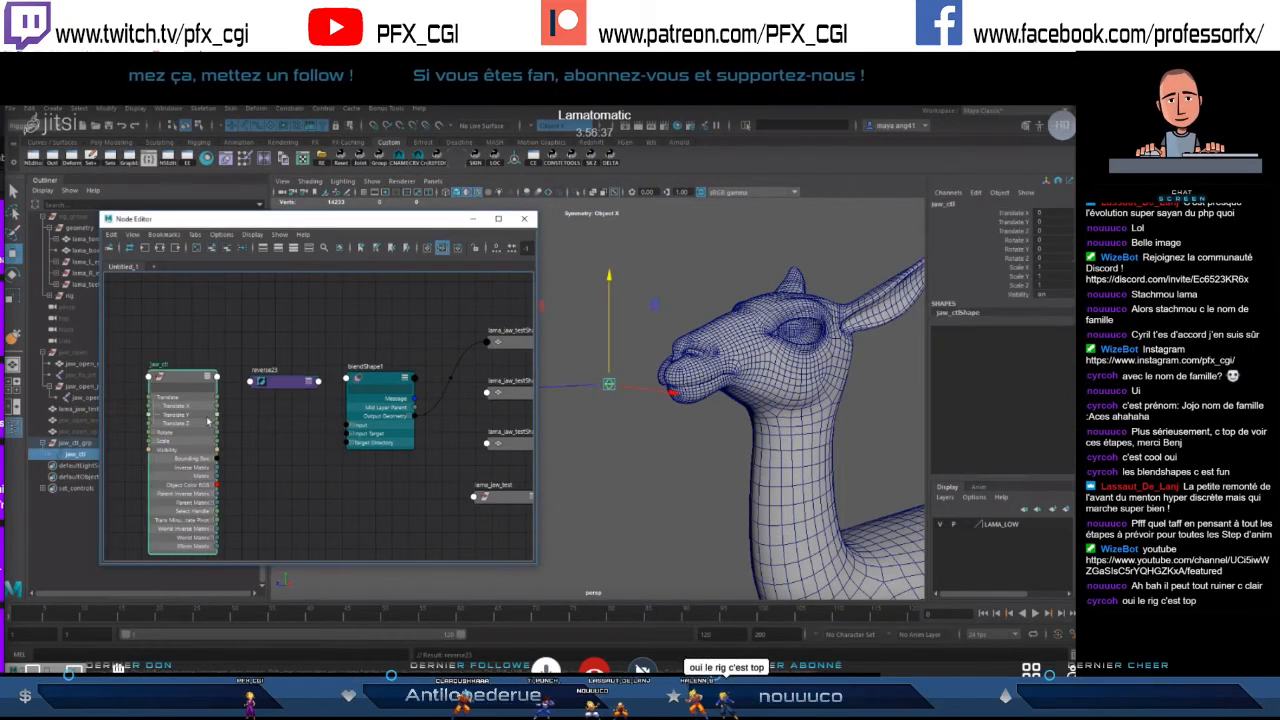
# - Try lowering the jaw_ctl controller by about 0.8 units in Y, and undo the move
pyautogui.click(609, 318)
pyautogui.moveTo(609, 318); pyautogui.dragTo(609, 321)
pyautogui.hotkey('ctrl', 'z')
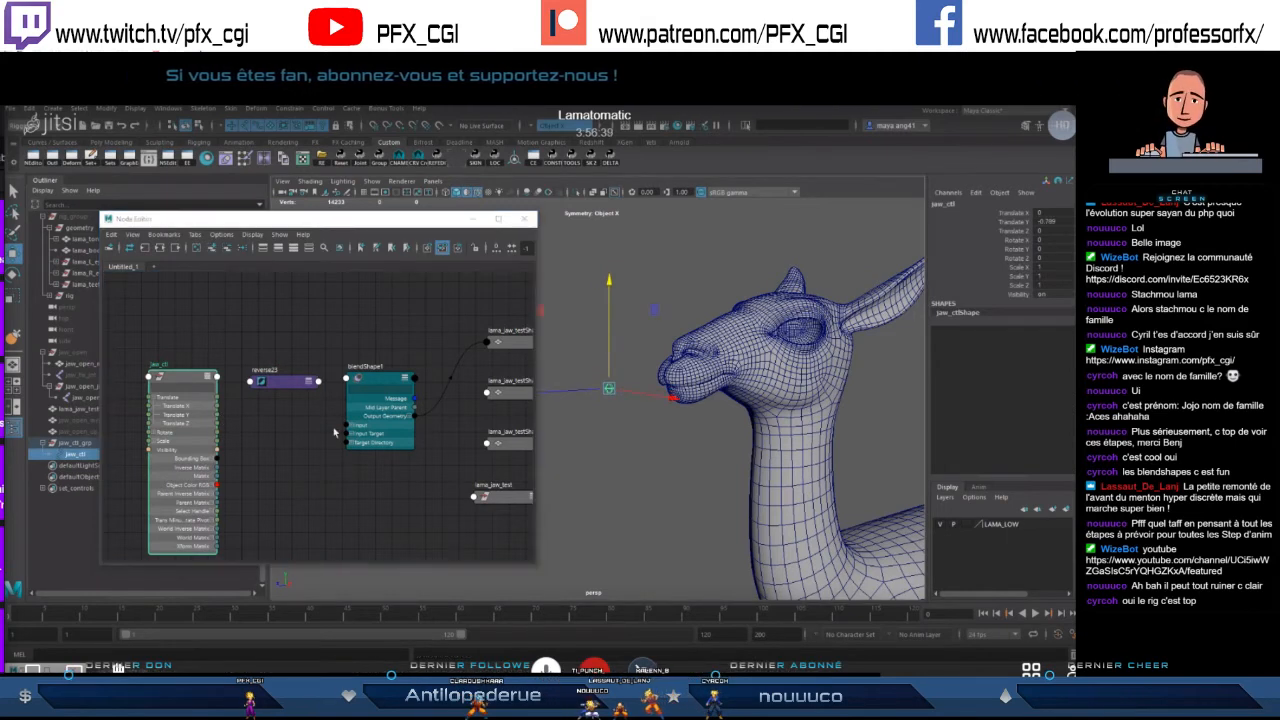
# - Connect jaw_ctl's Translate Y to the reverse node's Input X, and its Output X to blendShape1's jaw_open_mesh weight
pyautogui.click(219, 417)
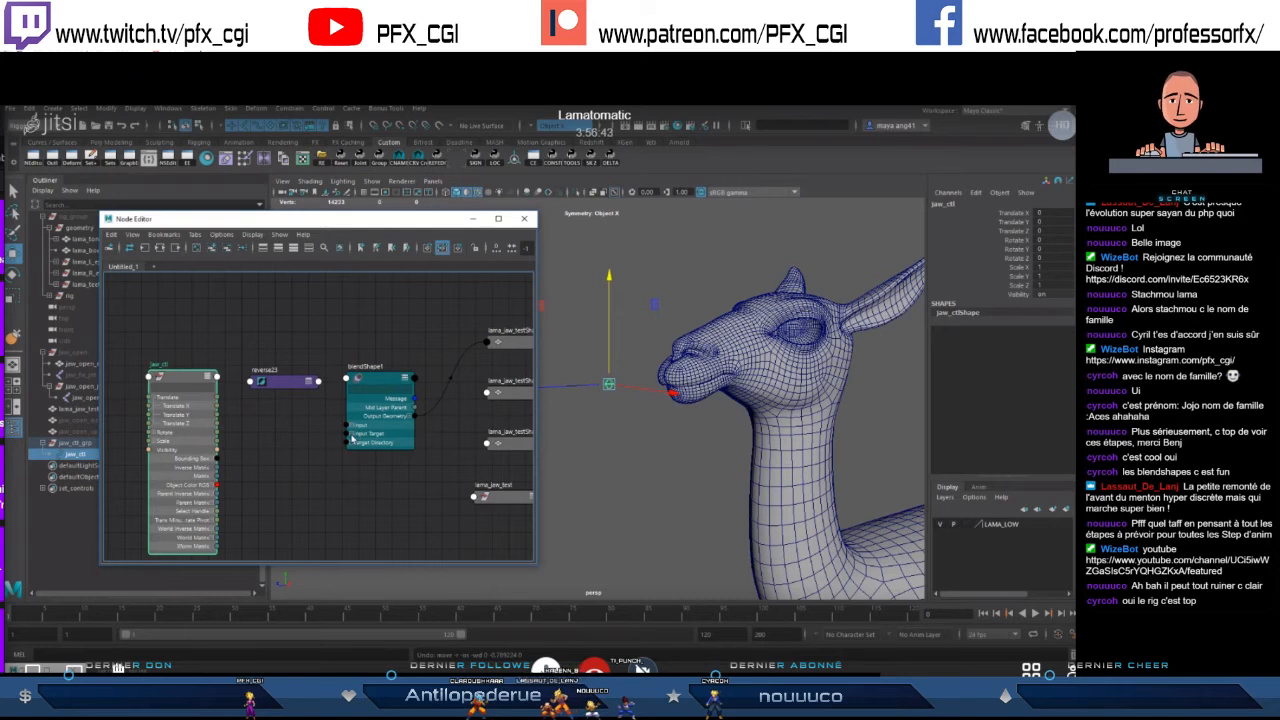
pyautogui.moveTo(404, 380); pyautogui.dragTo(396, 352)
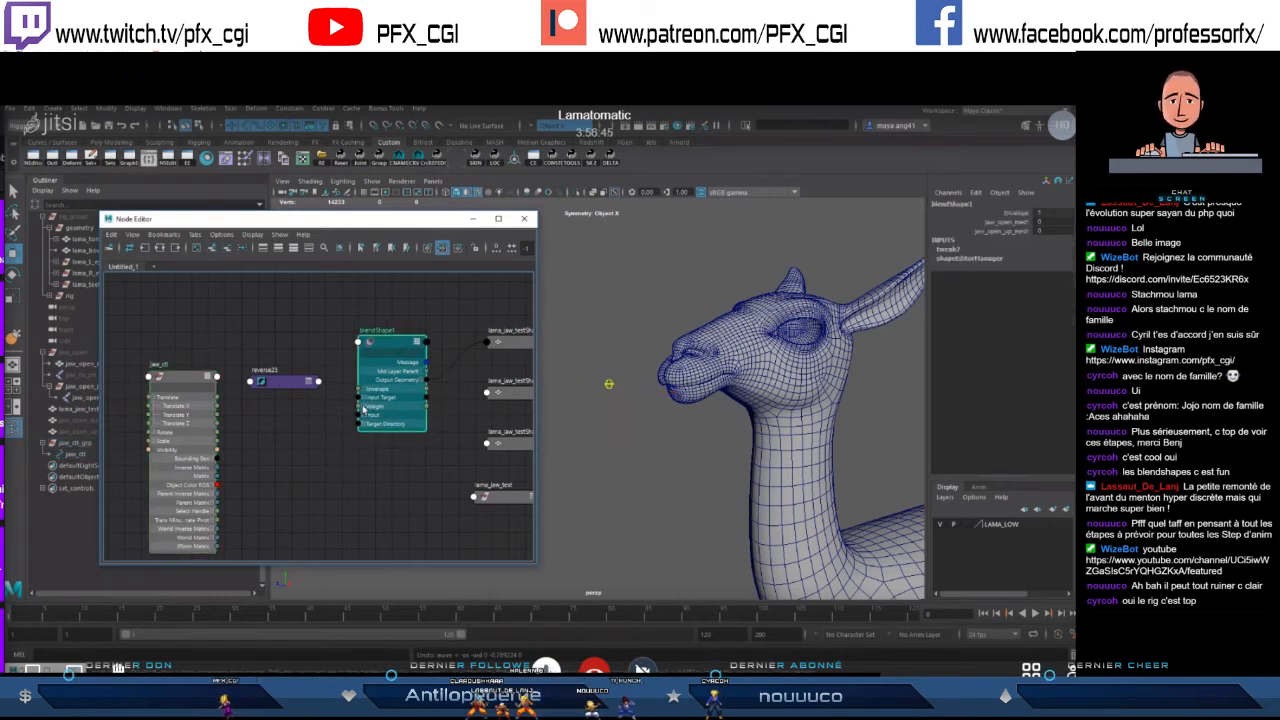
pyautogui.click(336, 388)
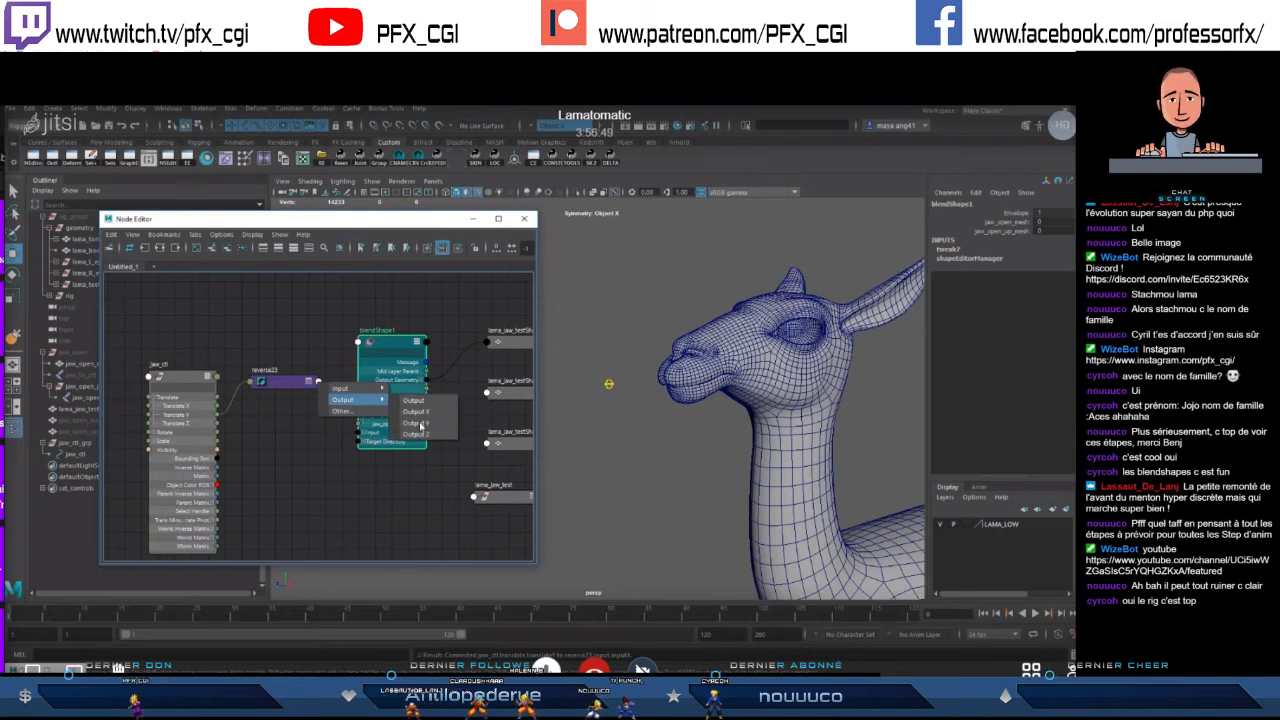
pyautogui.click(426, 402)
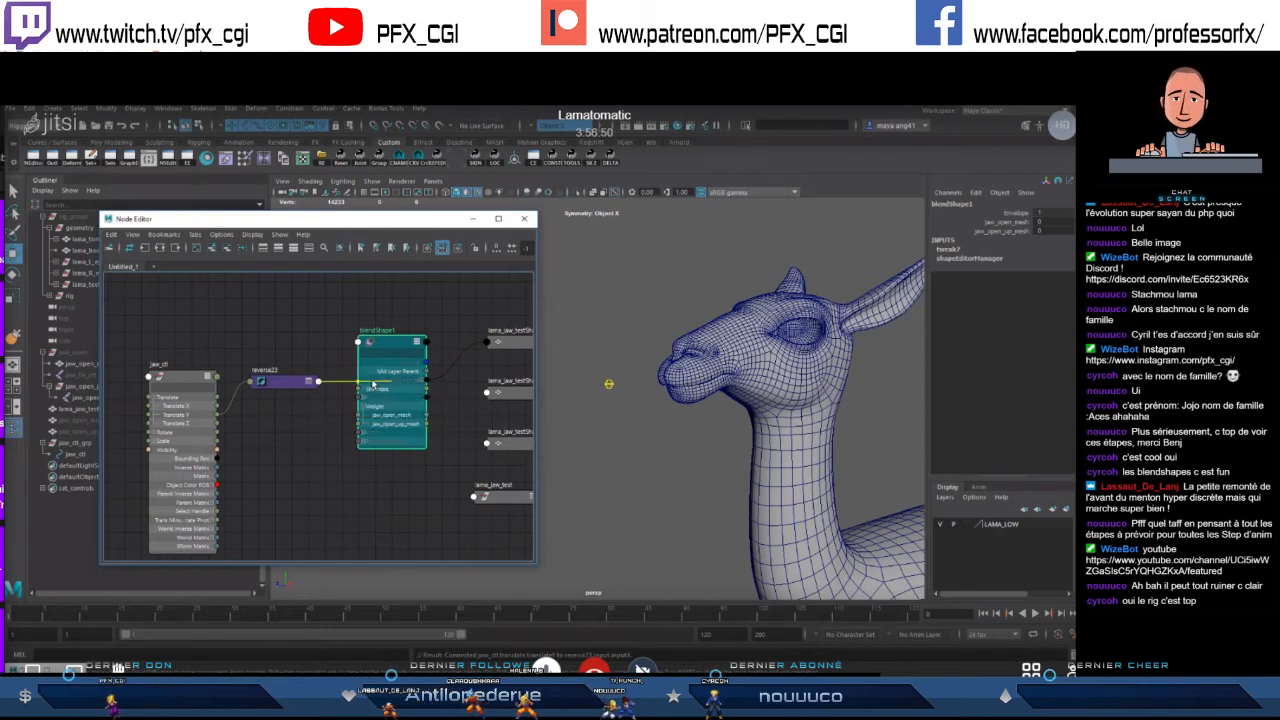
pyautogui.click(360, 419)
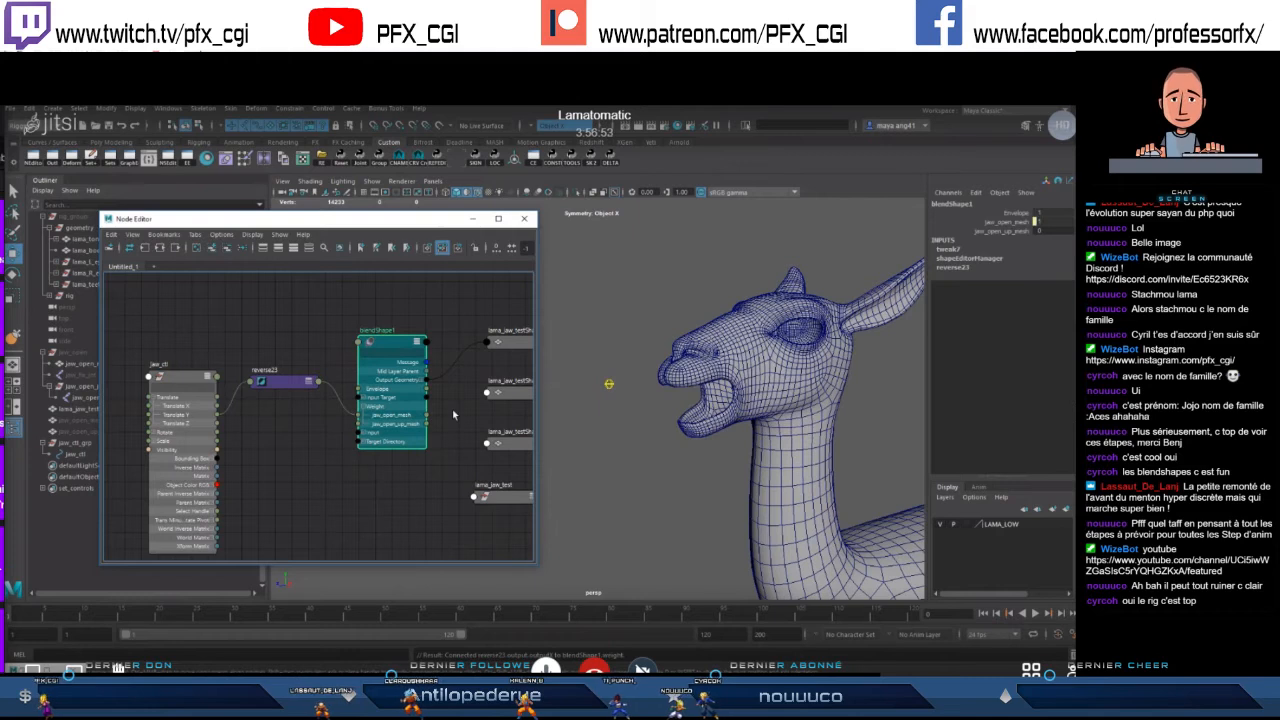
# - Check the channel values of the reverse node and blendShape1, and delete the reverse node
pyautogui.click(295, 390)
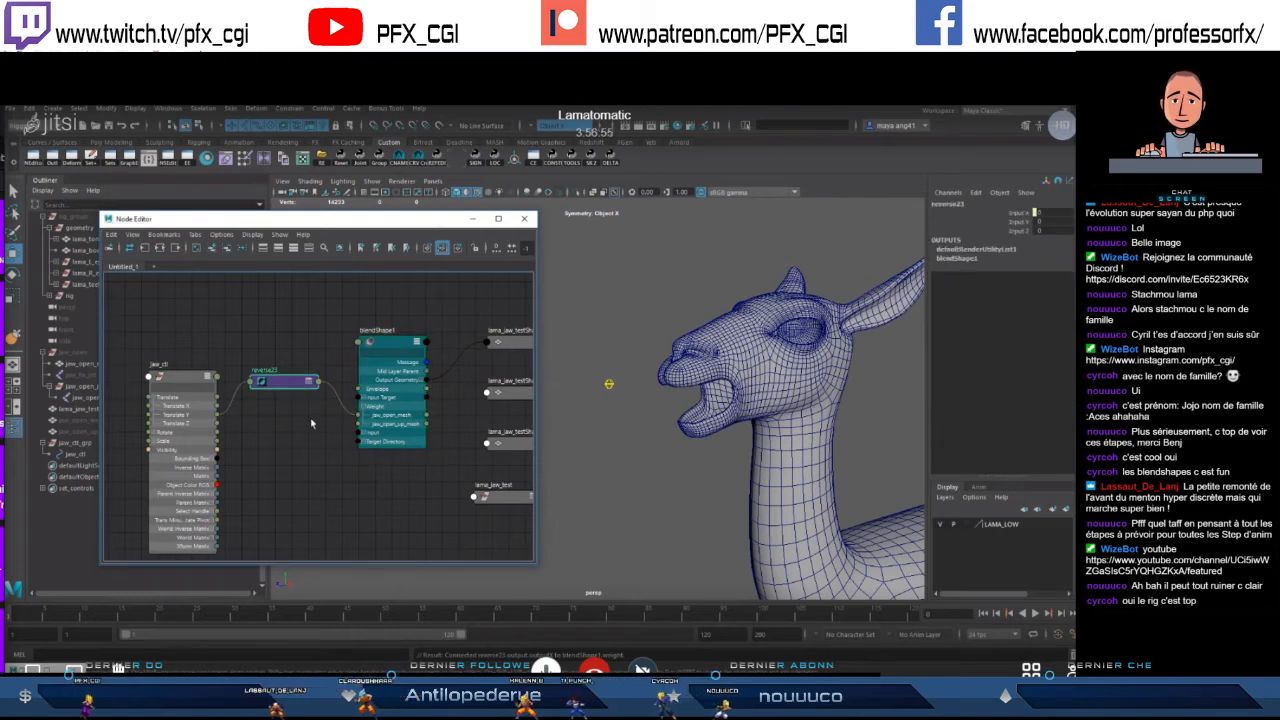
pyautogui.click(388, 346)
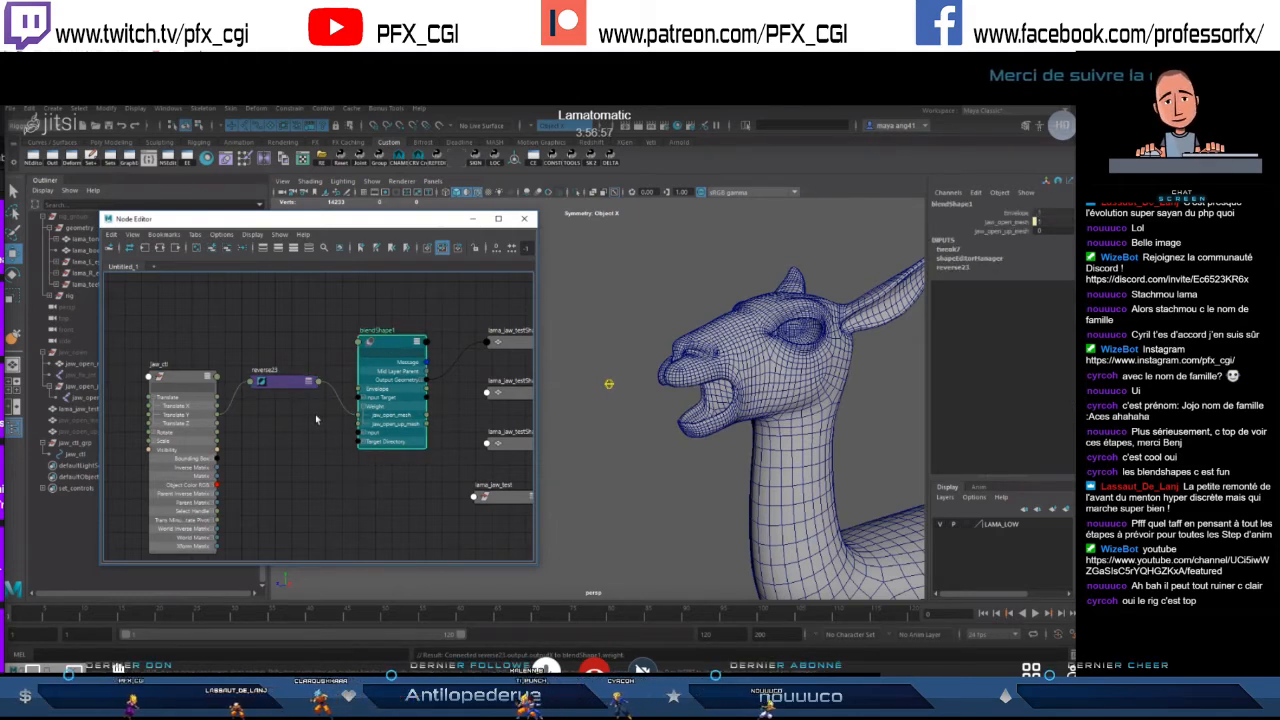
pyautogui.click(294, 385)
pyautogui.press('Delete')
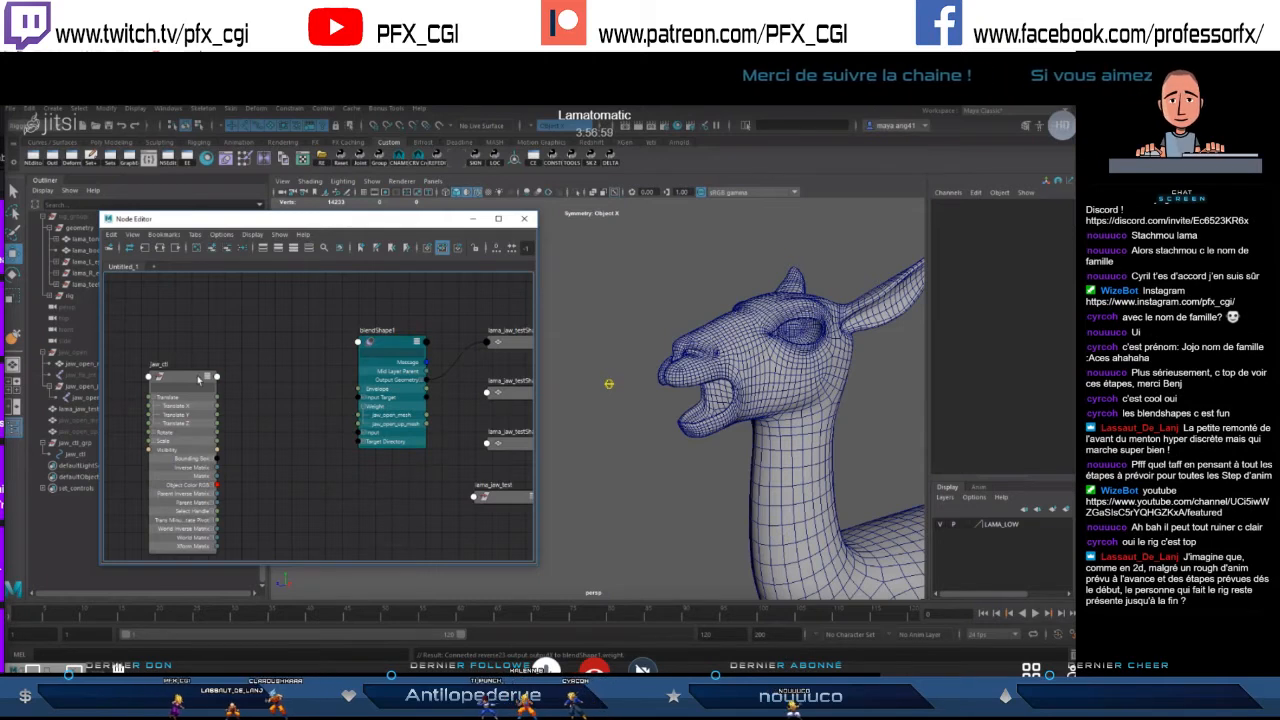
# - Create a multiplyDivide node between jaw_ctl and blendShape1, and connect jaw_ctl's Translate Y to its Input 1X
pyautogui.press('Tab')
pyautogui.write('multi')
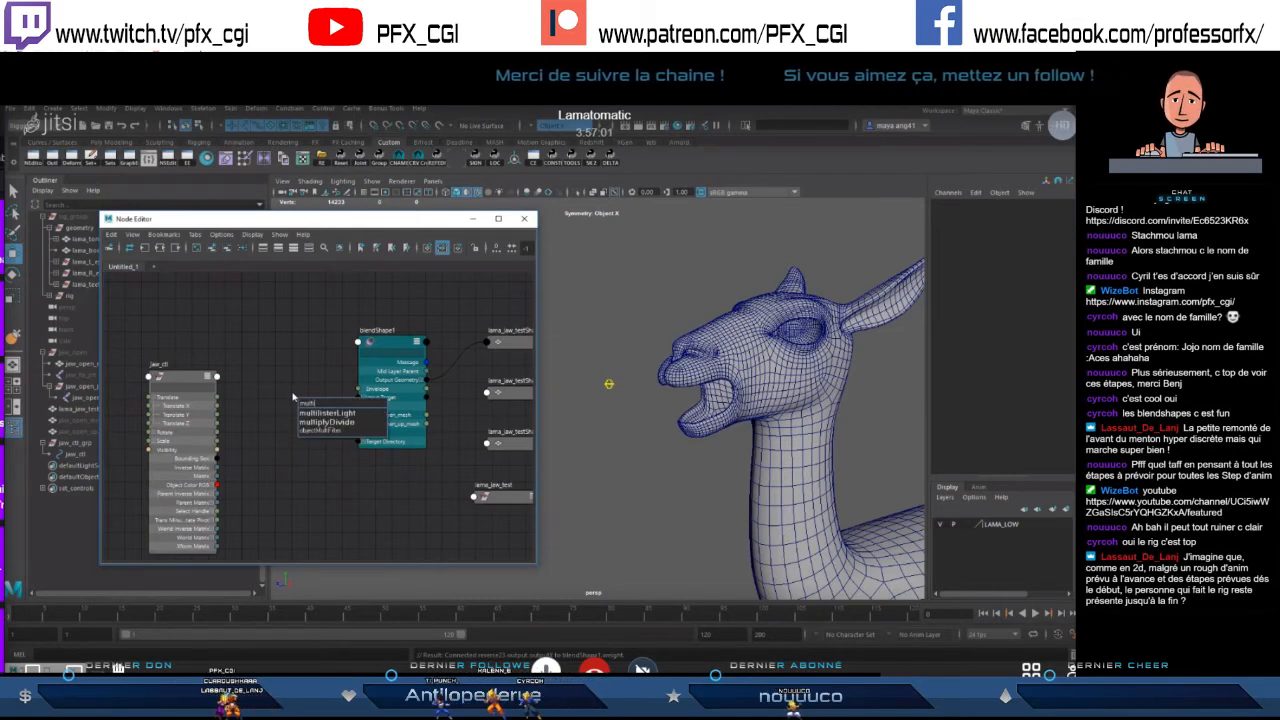
pyautogui.click(326, 422)
pyautogui.moveTo(320, 388); pyautogui.dragTo(240, 389)
pyautogui.moveTo(280, 398)
pyautogui.click(336, 398)
# - Connect the multiplyDivide node's Output X to jaw_open_mesh, and jaw_ctl's Translate Y directly to jaw_open_up_mesh
pyautogui.click(308, 390)
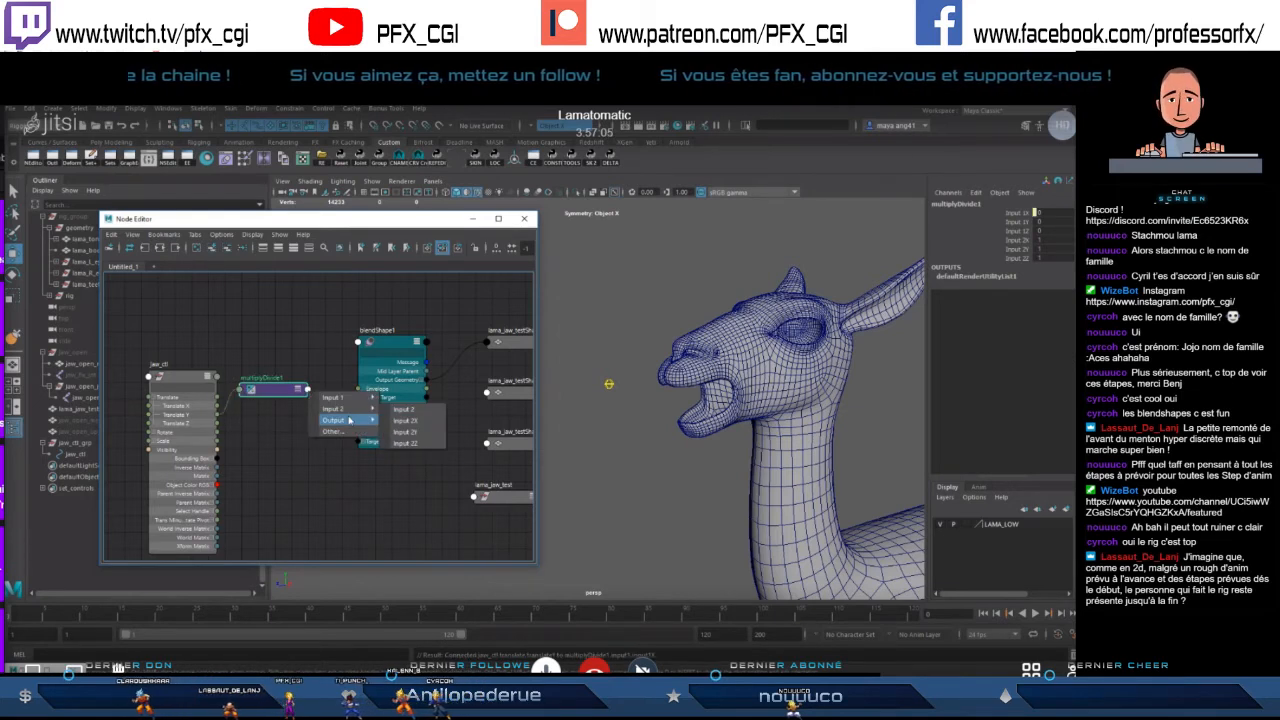
pyautogui.click(405, 409)
pyautogui.click(358, 415)
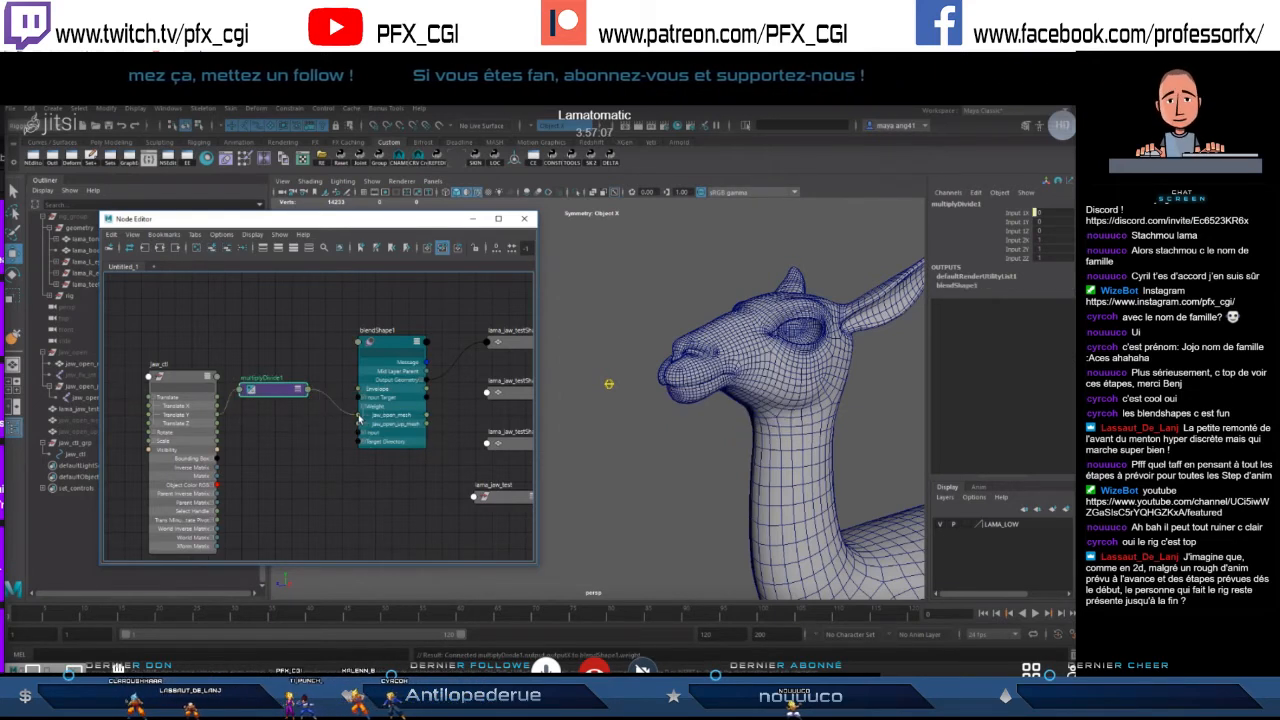
pyautogui.moveTo(218, 415); pyautogui.dragTo(358, 426)
# - Set the multiplyDivide node's Input 2X to -1, test the jaw by moving jaw_ctl vertically, and undo the move
pyautogui.click(1047, 239)
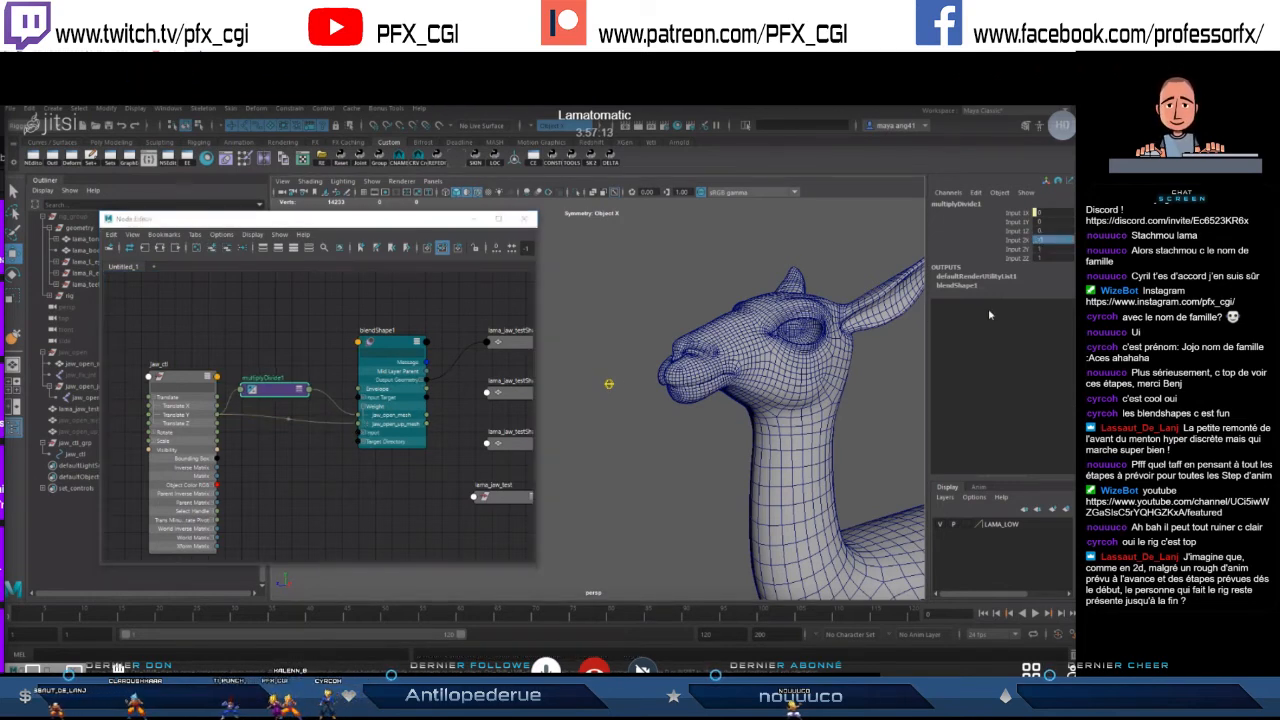
pyautogui.click(606, 381)
pyautogui.moveTo(607, 384); pyautogui.dragTo(608, 357)
pyautogui.hotkey('ctrl', 'z')
pyautogui.hotkey('ctrl', 'z')
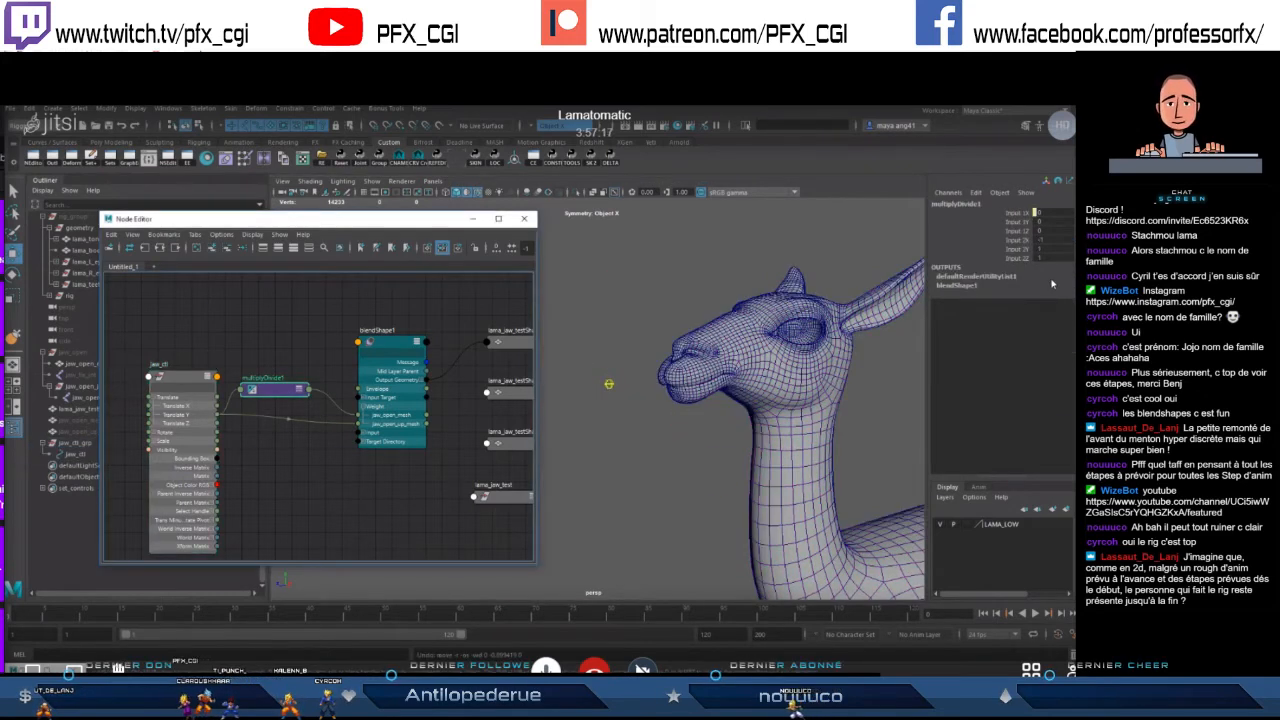
# - Limit jaw_ctl's Y translation in its limit information, enabling a minimum of -1.00 and a maximum of 1.00
pyautogui.click(608, 384)
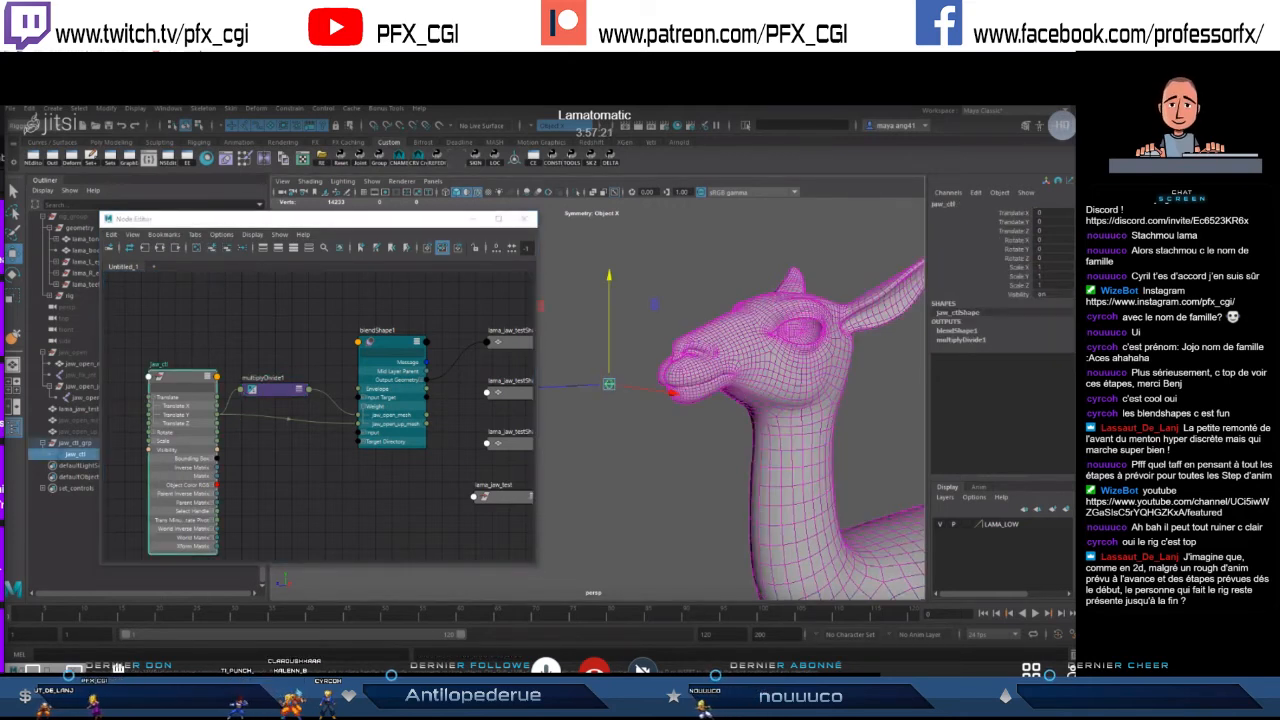
pyautogui.hotkey('ctrl', 'a')
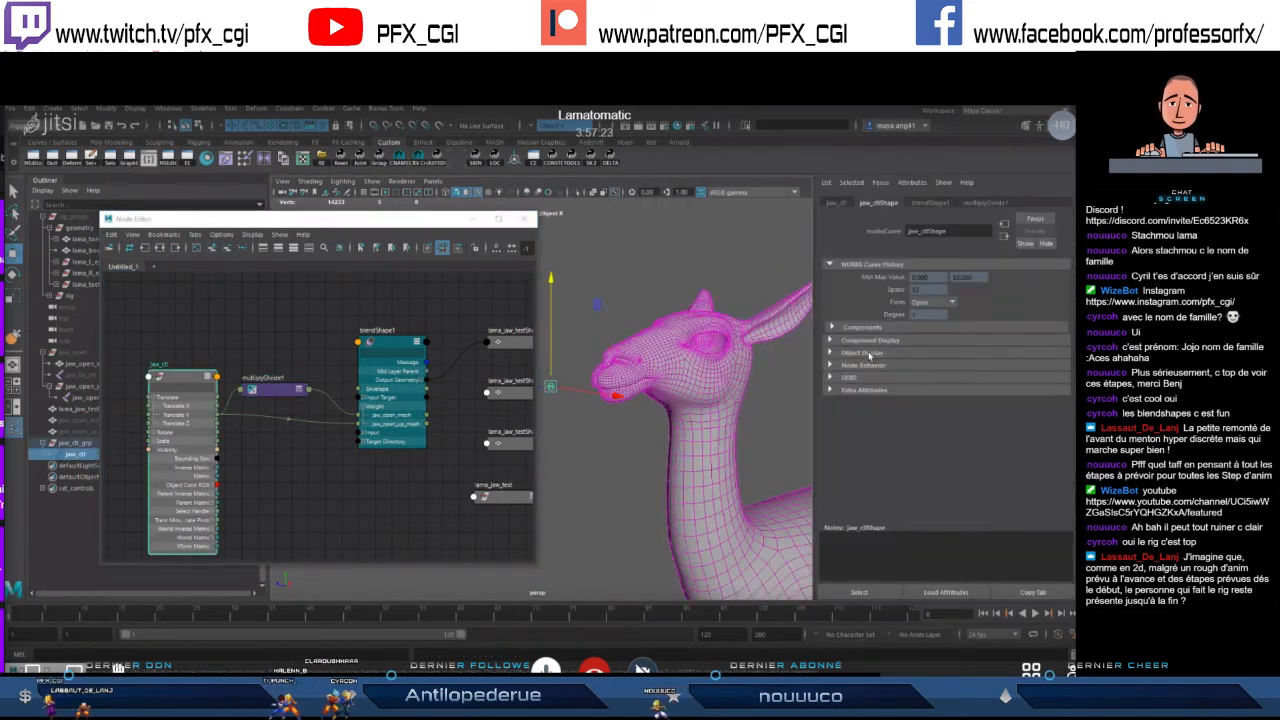
pyautogui.click(836, 204)
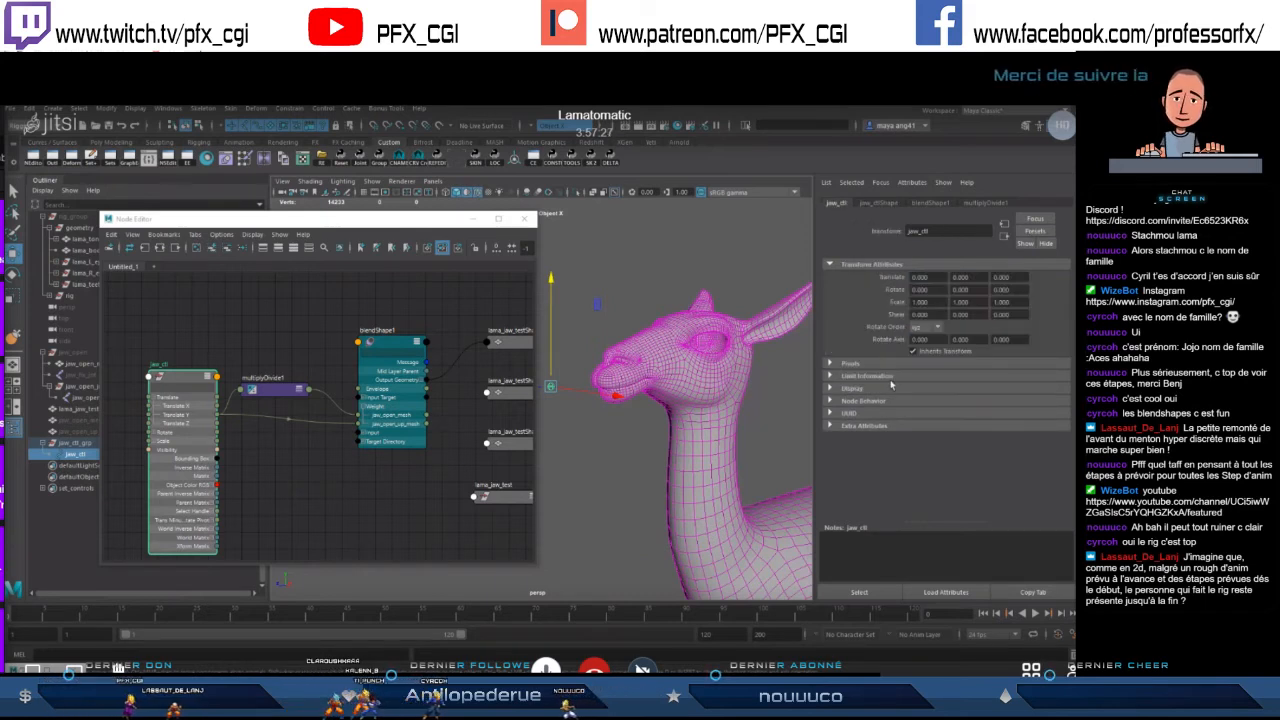
pyautogui.click(850, 363)
pyautogui.click(880, 411)
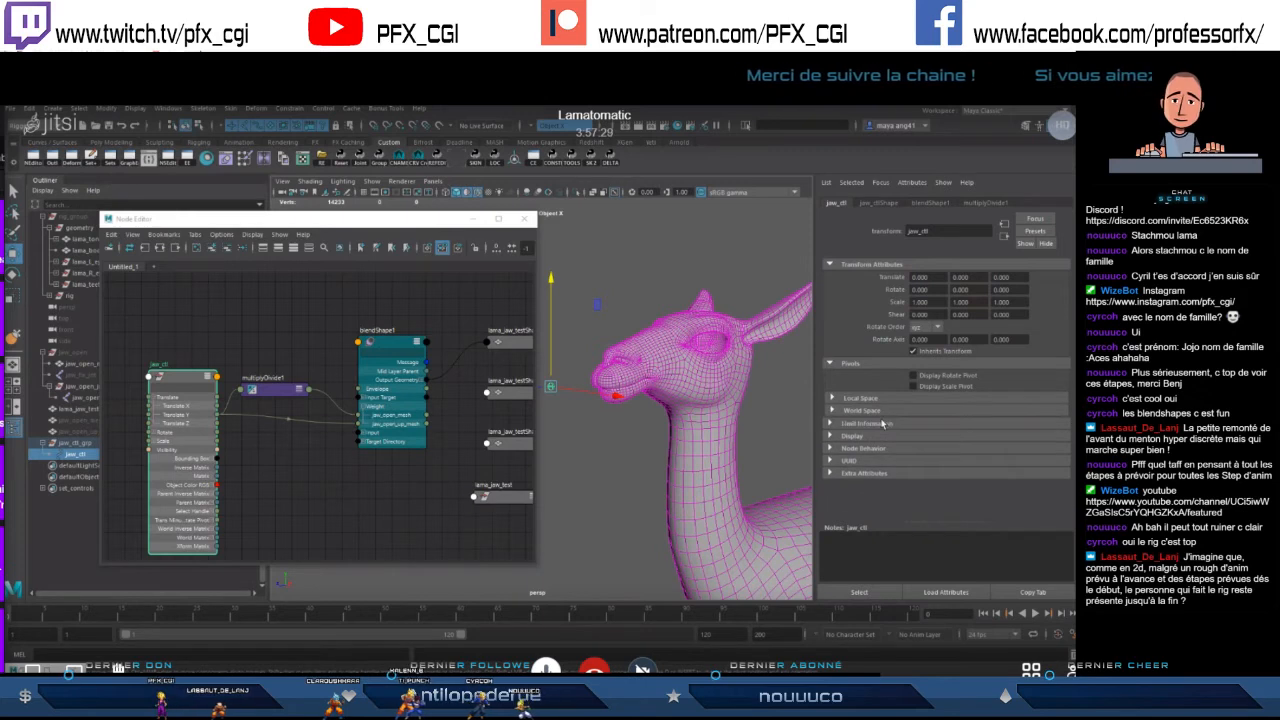
pyautogui.click(870, 424)
pyautogui.click(878, 439)
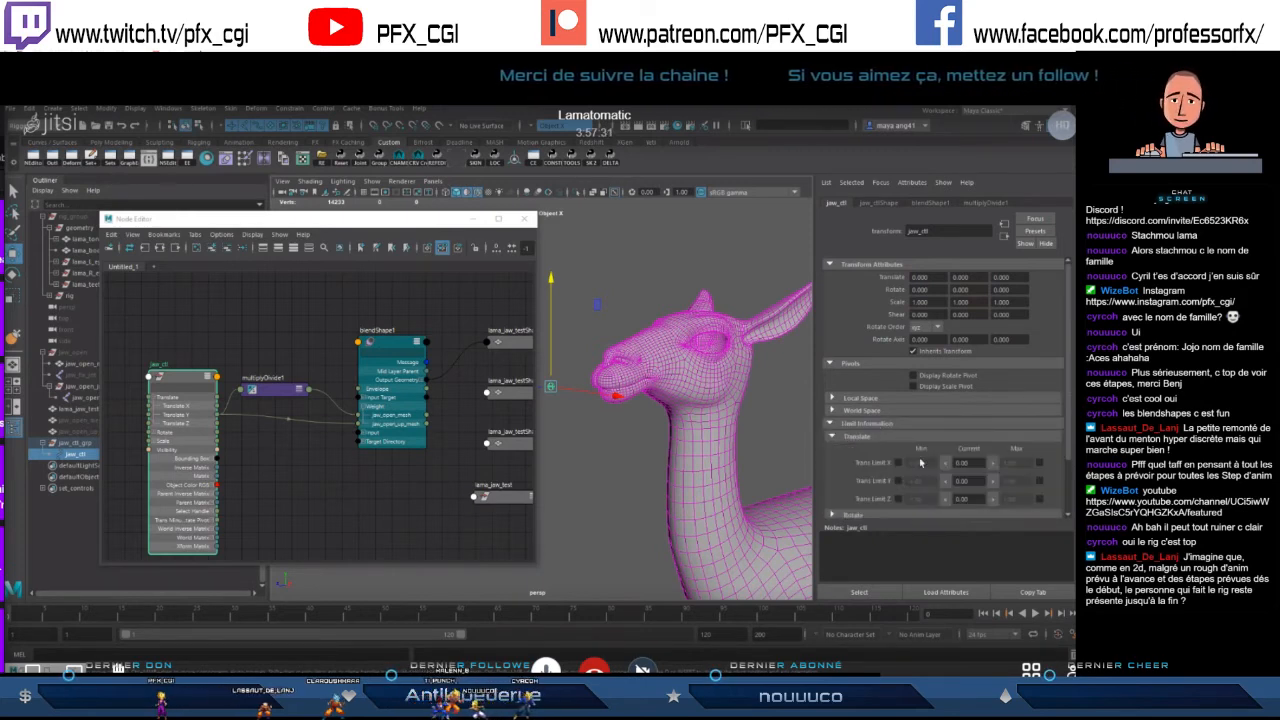
pyautogui.click(1040, 482)
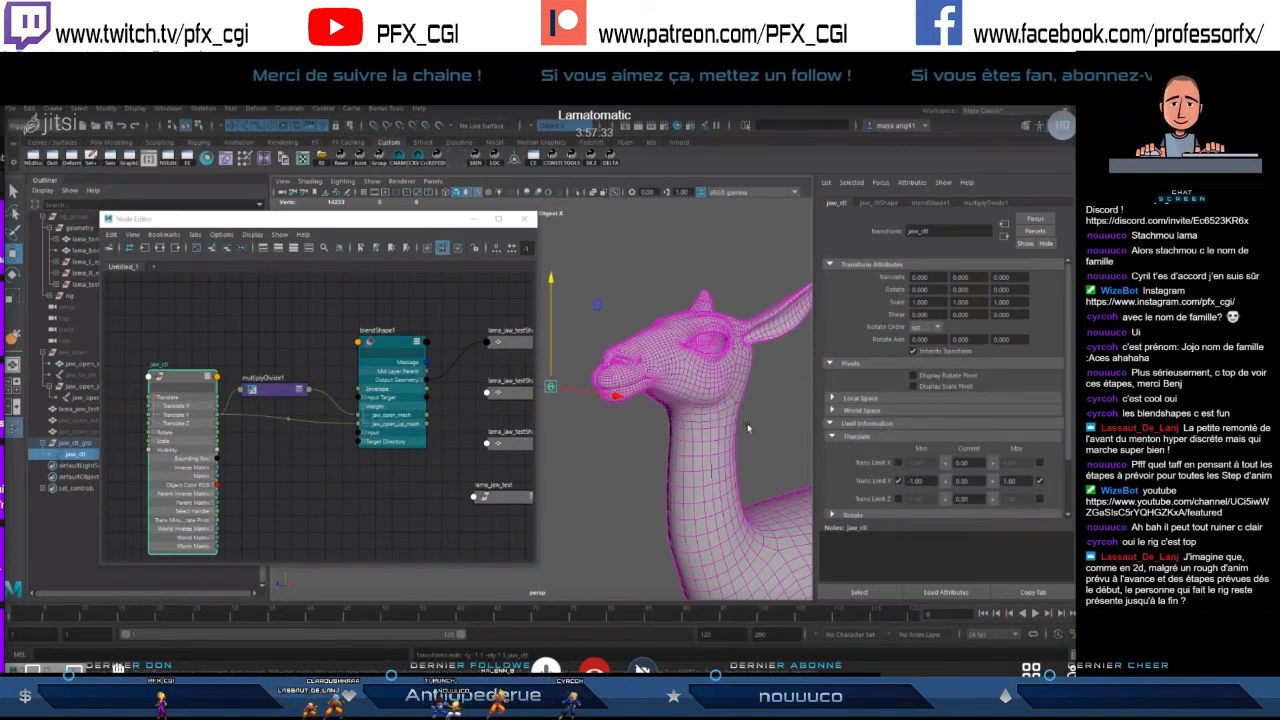
# - Test the limited jaw_ctl controller by moving it along Y twice, undoing each move
pyautogui.hotkey('ctrl', 'a')
pyautogui.moveTo(606, 283); pyautogui.dragTo(606, 288)
pyautogui.hotkey('ctrl', 'z')
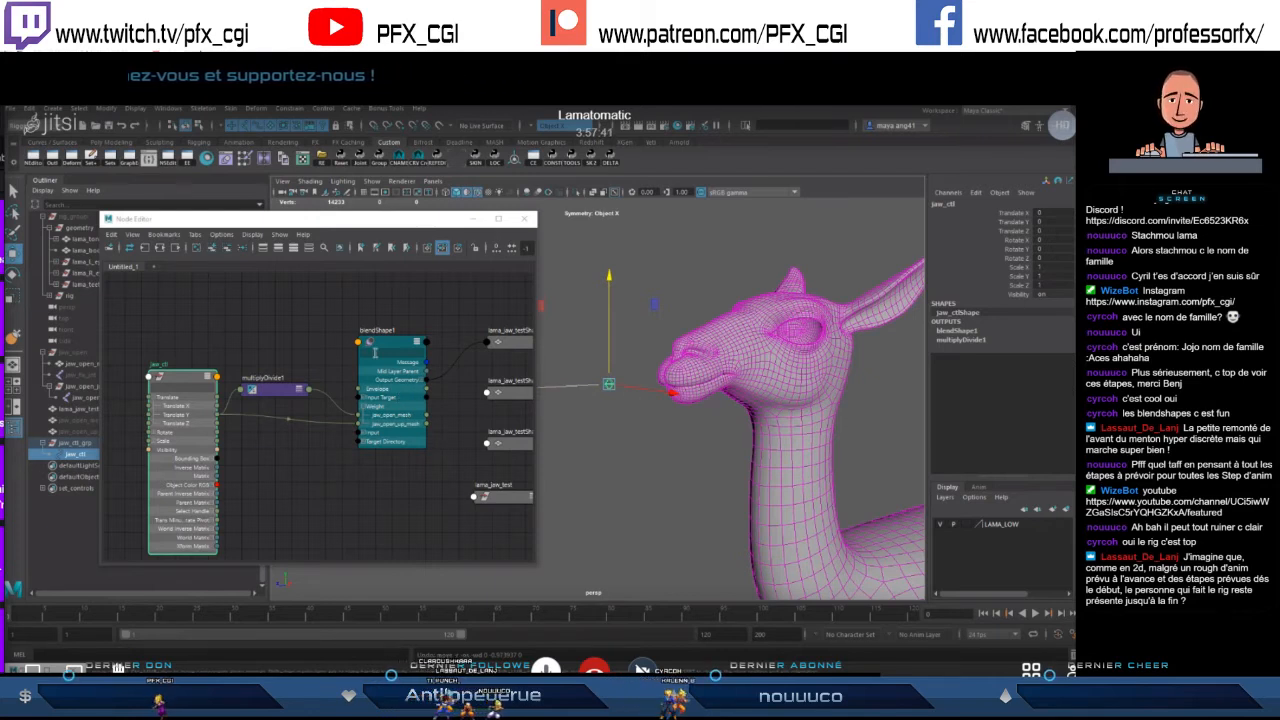
pyautogui.moveTo(603, 317); pyautogui.dragTo(608, 315)
pyautogui.hotkey('ctrl', 'z')
# - Delete the multiplyDivide node and the direct connection from jaw_ctl to jaw_open_up_mesh
pyautogui.keyDown('alt'); pyautogui.moveTo(311, 408); pyautogui.dragTo(327, 404, button='middle'); pyautogui.keyUp('alt')
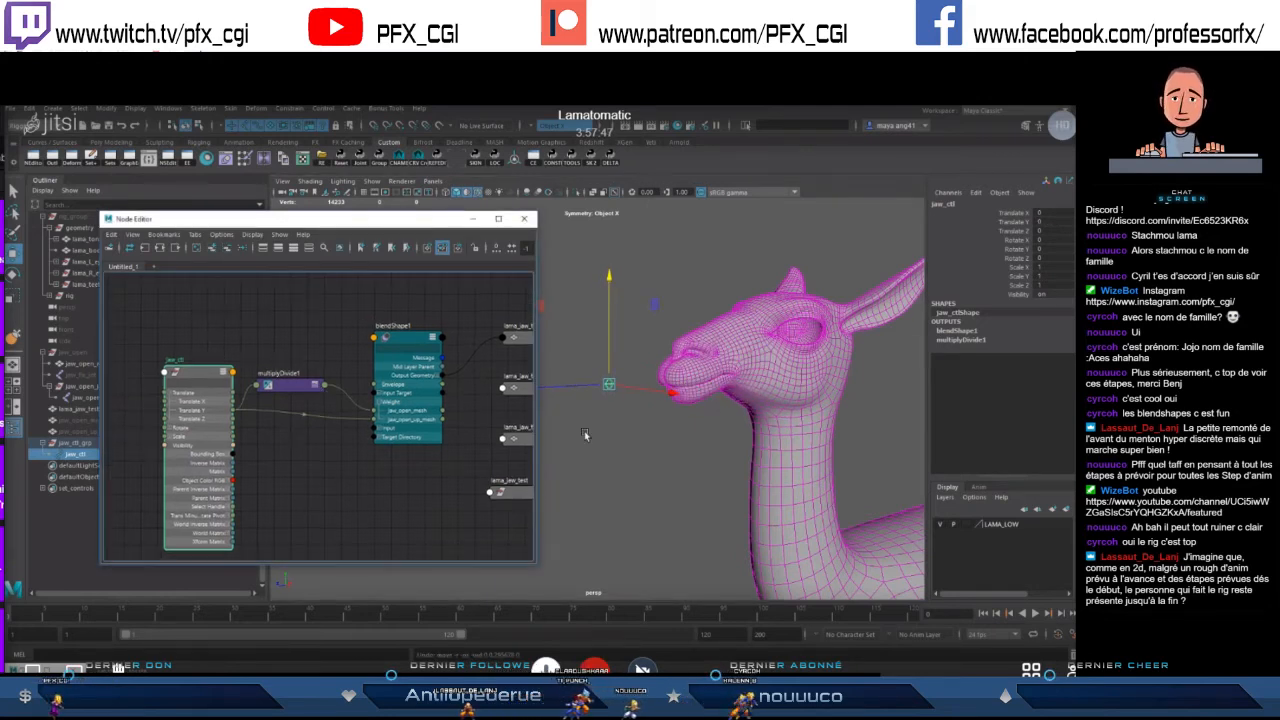
pyautogui.press('Delete')
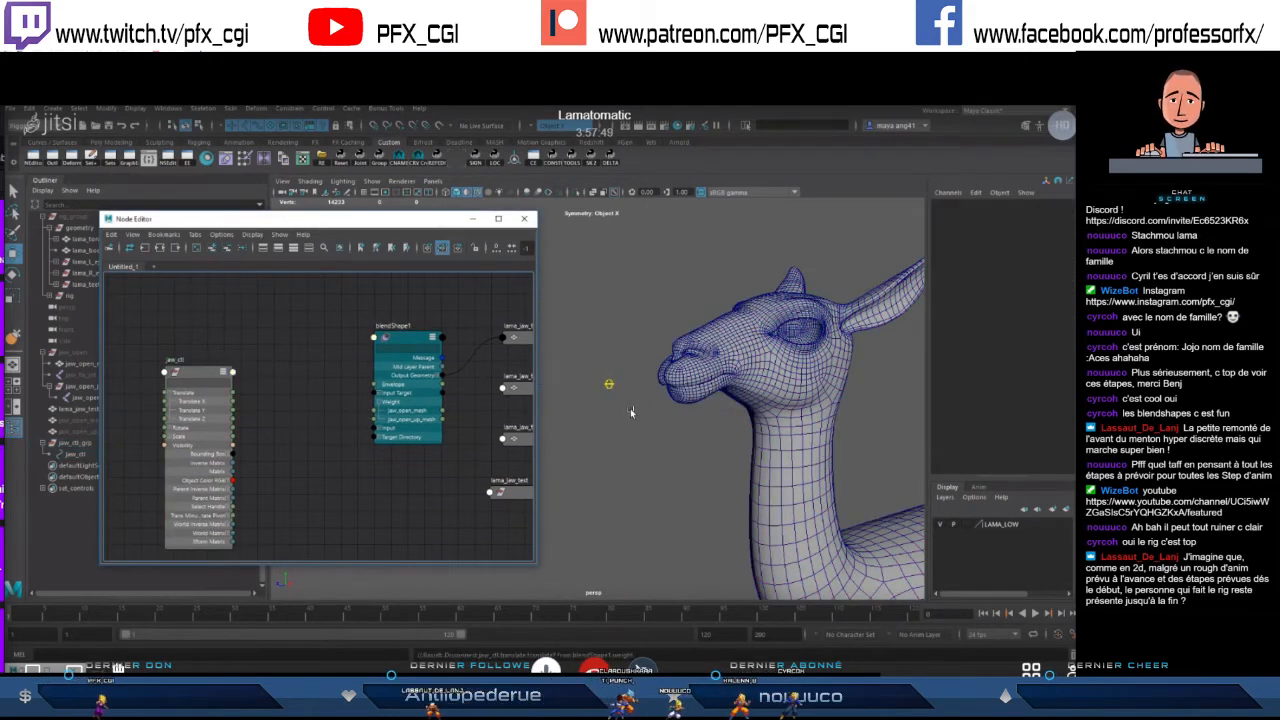
pyautogui.moveTo(626, 394); pyautogui.dragTo(600, 377)
# - Create a setRange node between jaw_ctl and blendShape1, and connect jaw_ctl's Translate Y to its Value X
pyautogui.click(310, 412)
pyautogui.press('Tab')
pyautogui.write('r')
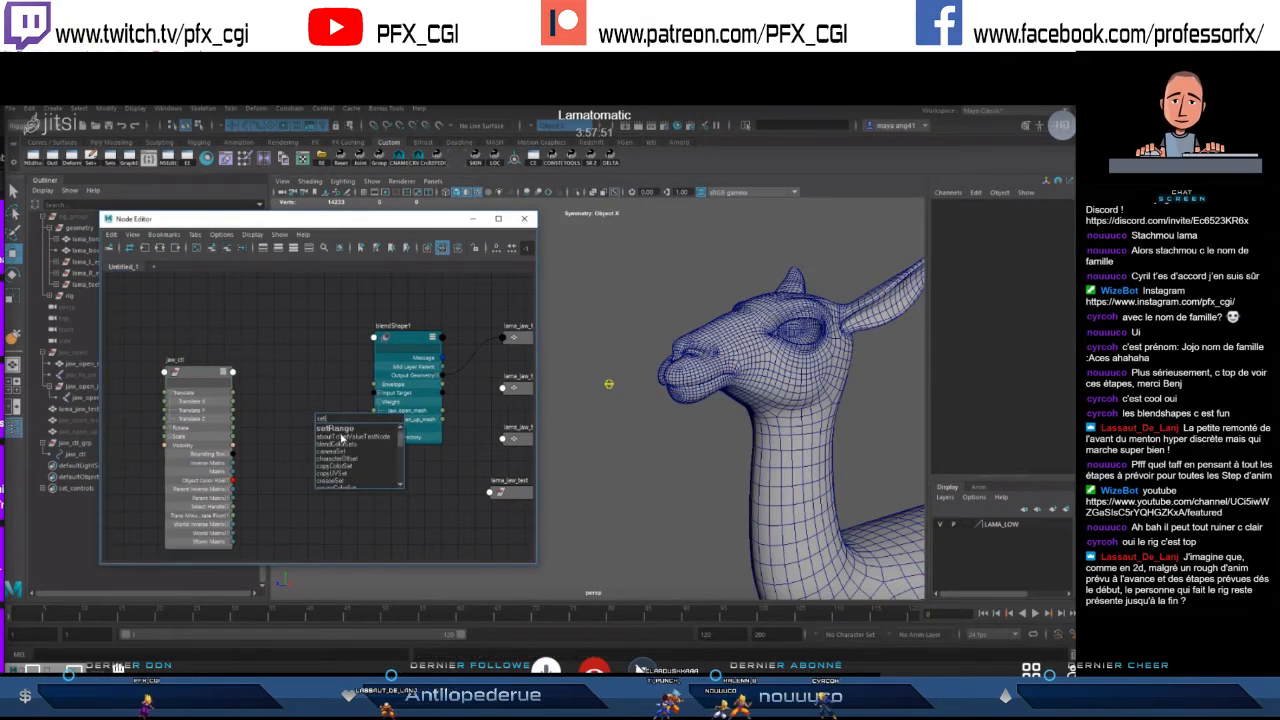
pyautogui.press('Return')
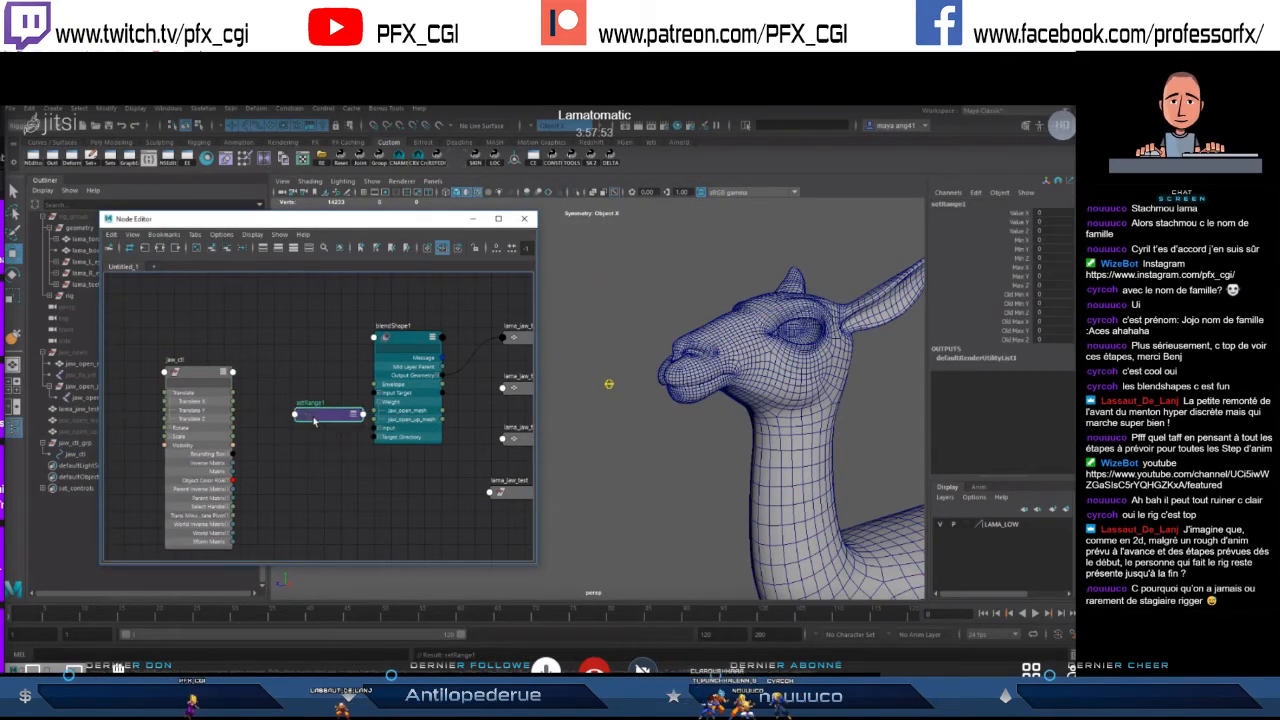
pyautogui.moveTo(268, 412); pyautogui.dragTo(276, 411)
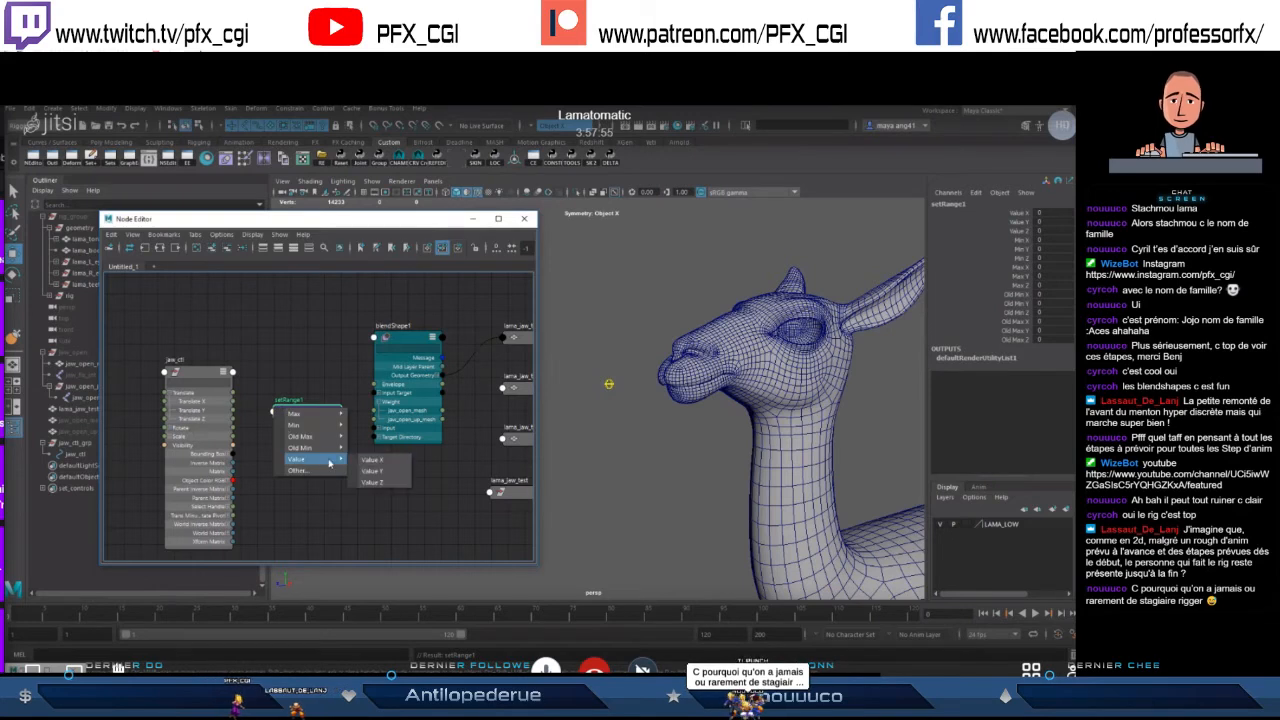
pyautogui.click(371, 460)
# - Connect setRange1's Out Value X to blendShape1's jaw_open_mesh weight
pyautogui.click(340, 404)
pyautogui.moveTo(387, 455)
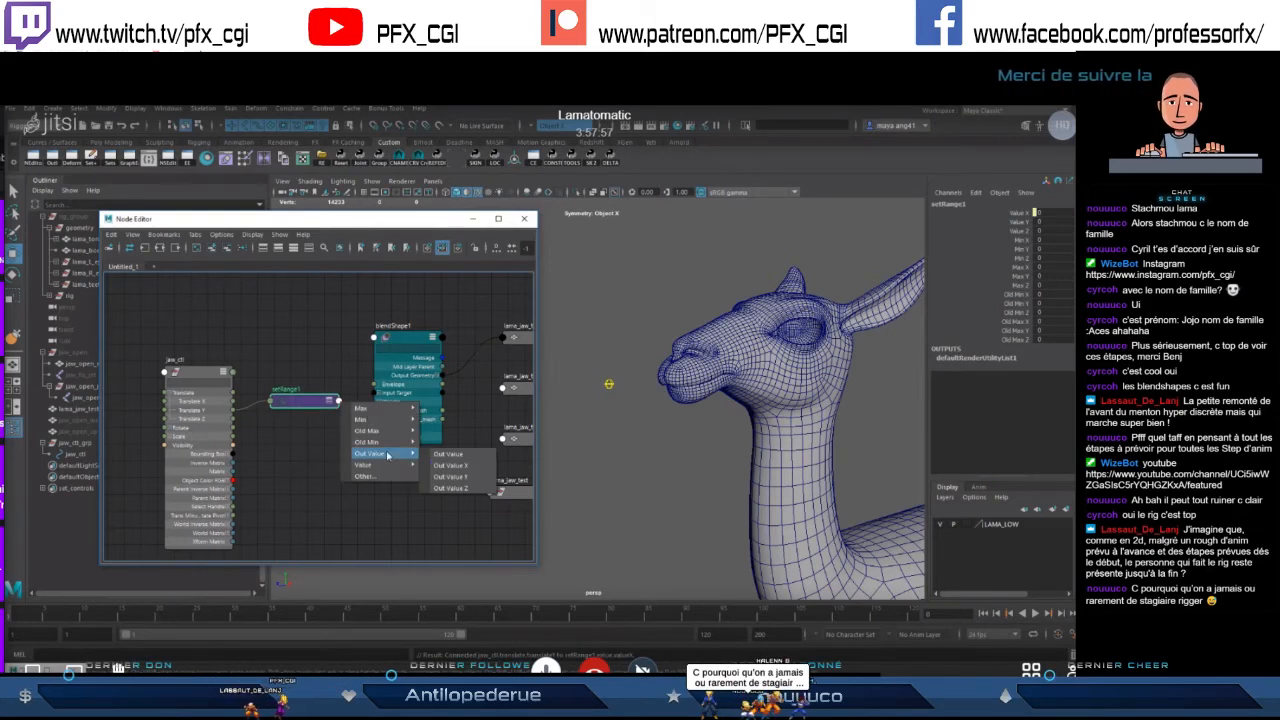
pyautogui.click(449, 466)
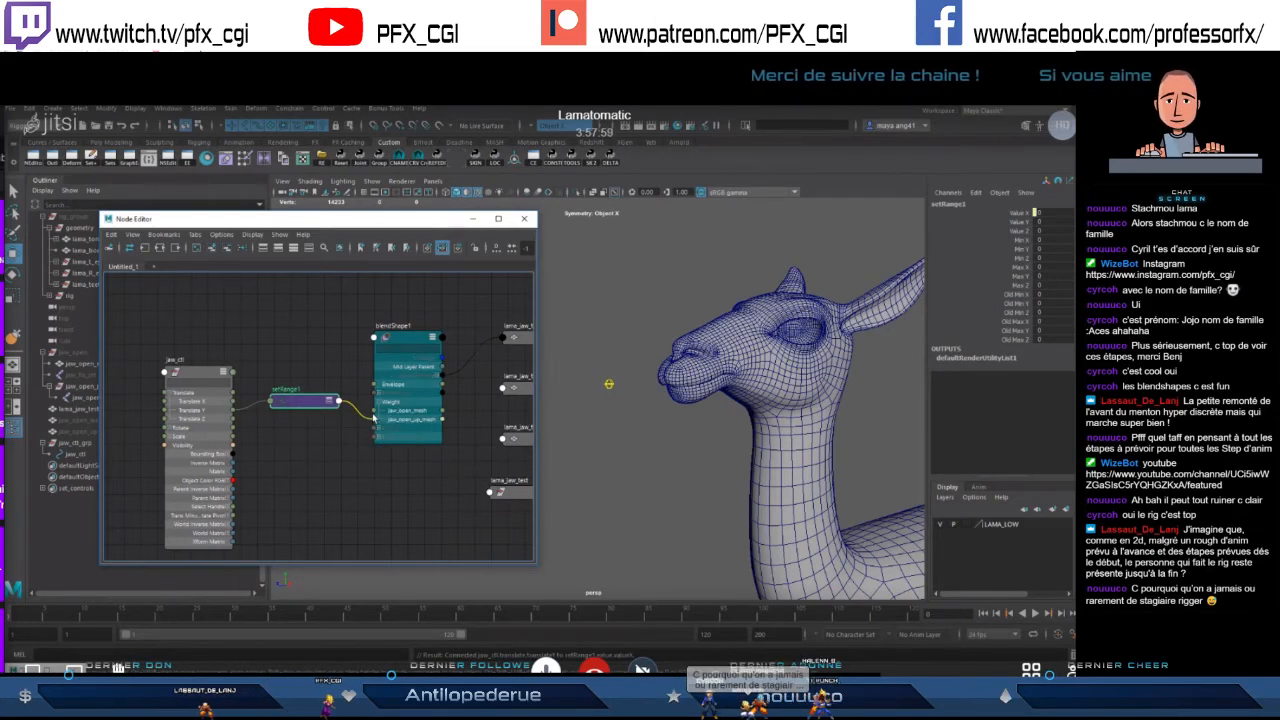
pyautogui.click(376, 409)
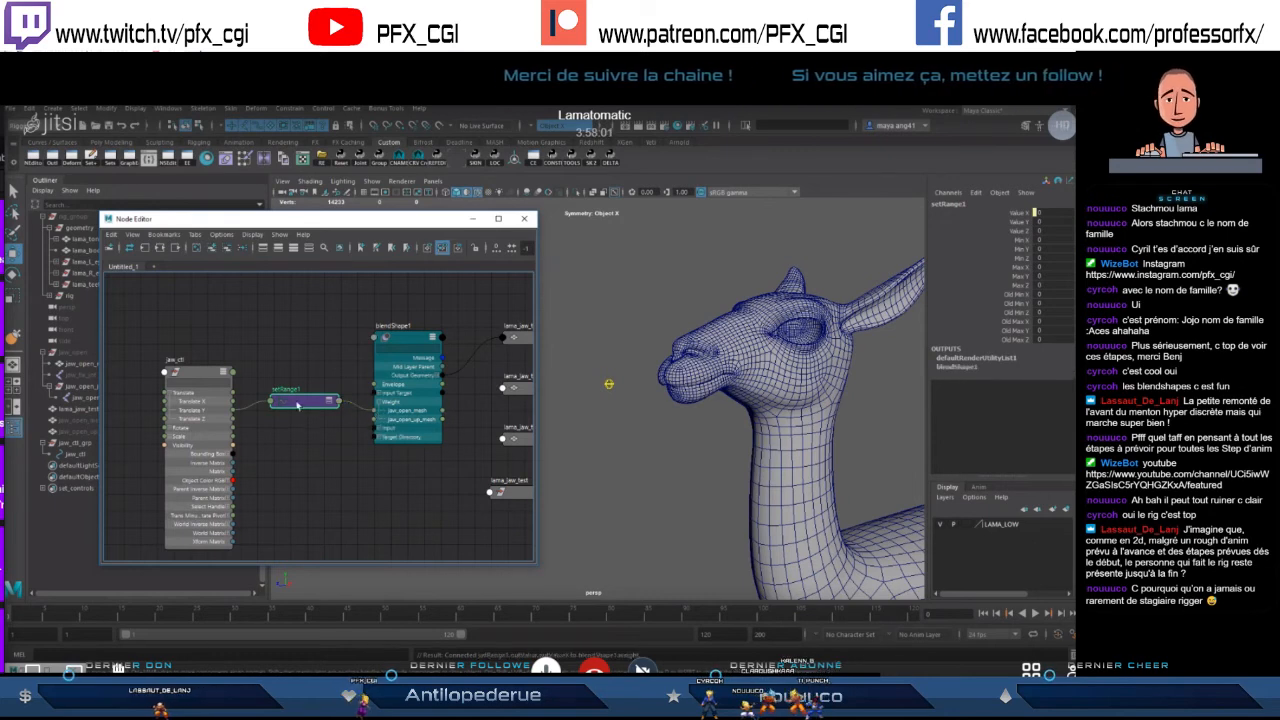
# - Set setRange1's X range attributes to Min 1, Max 0 and Old Min -1, checking jaw_ctl along the way
pyautogui.hotkey('ctrl', 'a')
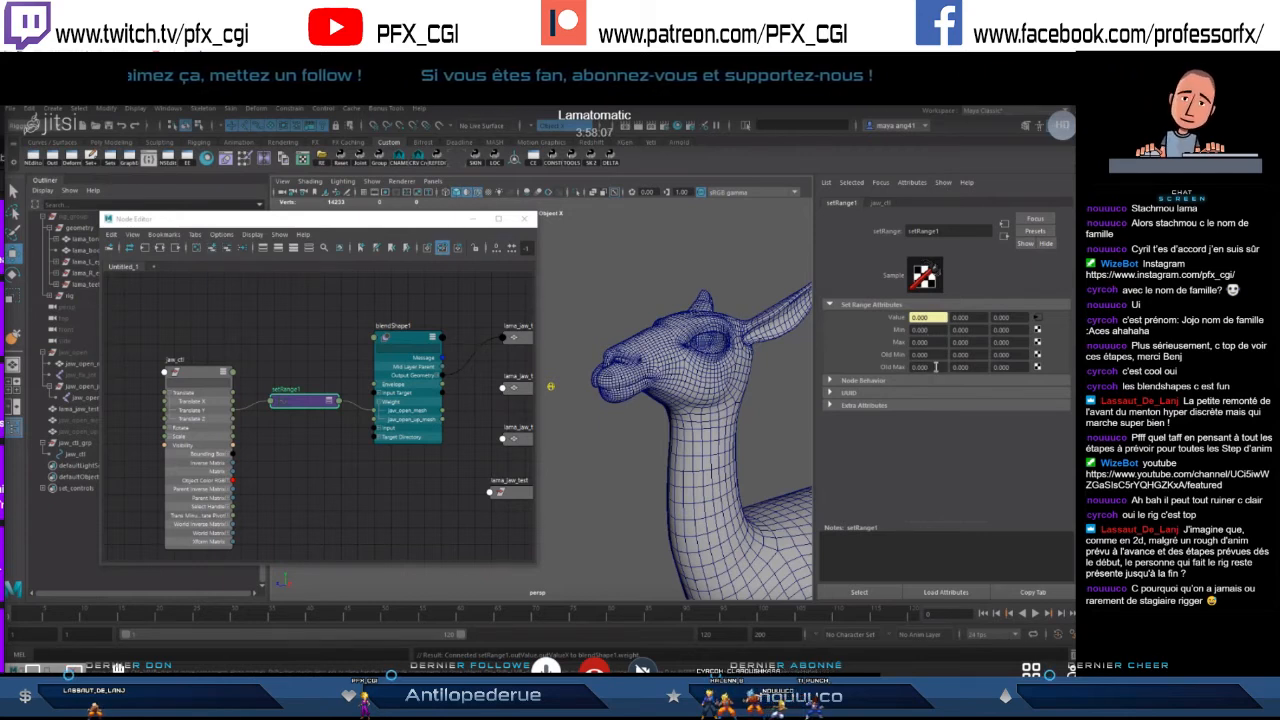
pyautogui.doubleClick(917, 354)
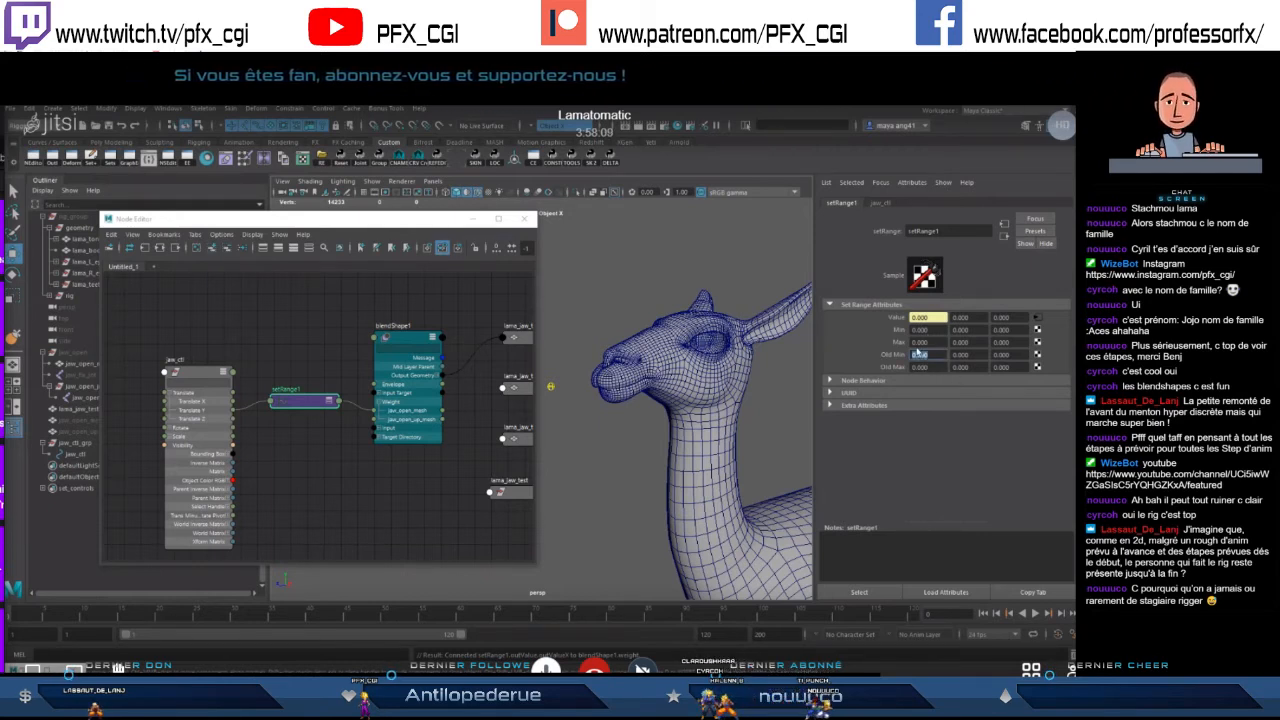
pyautogui.click(583, 397)
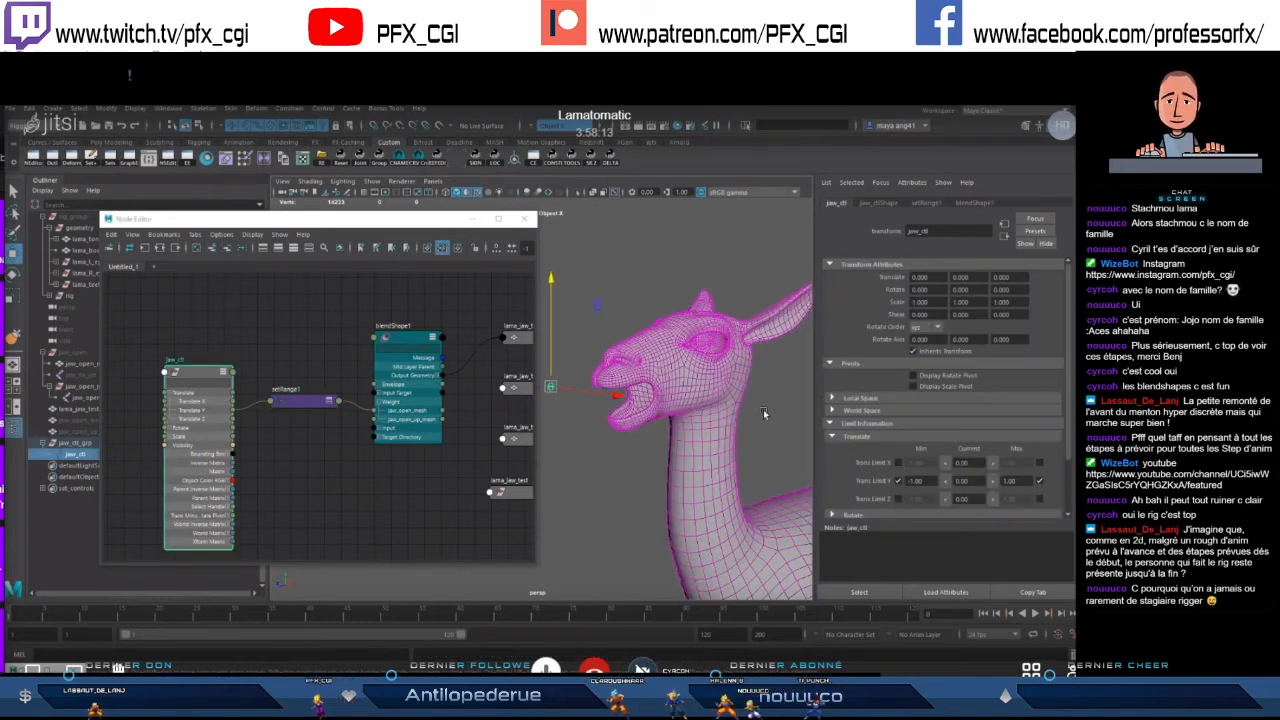
pyautogui.click(336, 403)
pyautogui.moveTo(929, 343); pyautogui.dragTo(893, 335)
pyautogui.write('01')
# - Test the jaw opening by moving jaw_ctl along Y, and undo the move
pyautogui.click(553, 388)
pyautogui.moveTo(551, 366); pyautogui.dragTo(551, 381)
pyautogui.hotkey('ctrl', 'z')
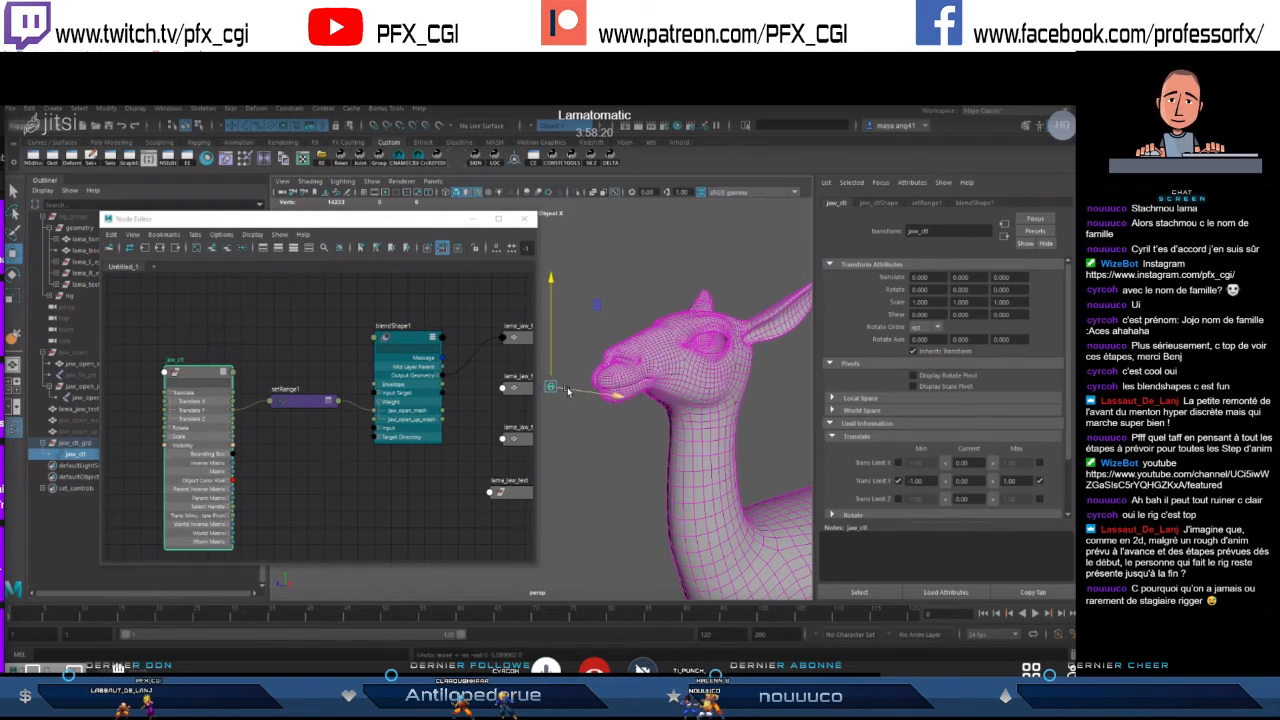
# - Expand setRange1 and connect jaw_ctl's Translate Y to its Value Y and its Out Value Y to jaw_open_up_mesh
pyautogui.click(303, 405)
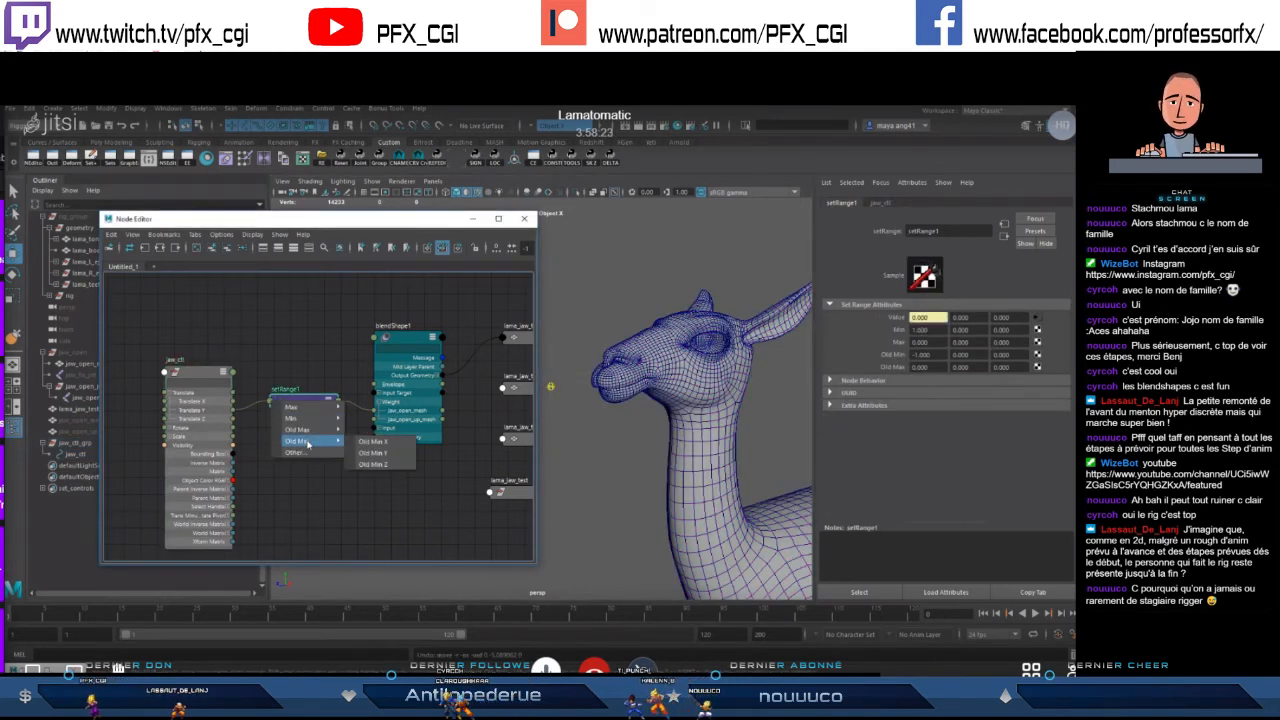
pyautogui.click(322, 404)
pyautogui.click(331, 402)
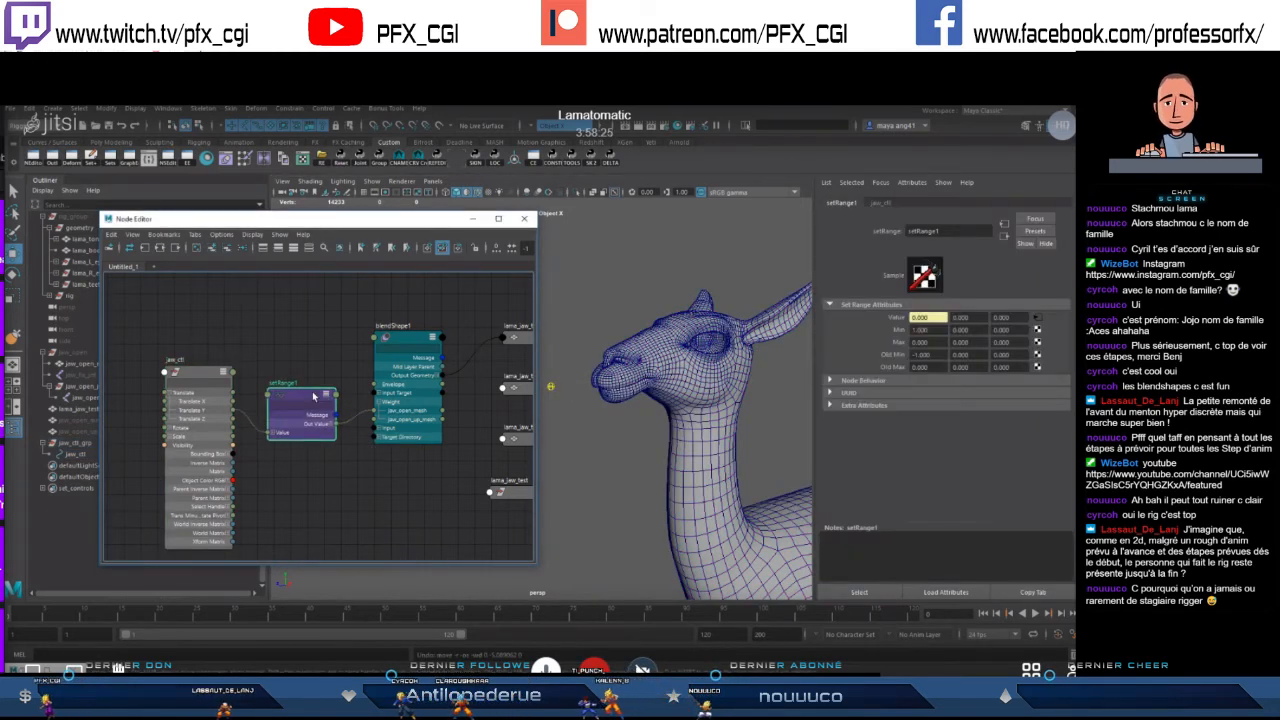
pyautogui.click(331, 423)
pyautogui.moveTo(306, 400); pyautogui.dragTo(313, 378)
pyautogui.moveTo(233, 410); pyautogui.dragTo(275, 453)
pyautogui.moveTo(343, 418); pyautogui.dragTo(373, 420)
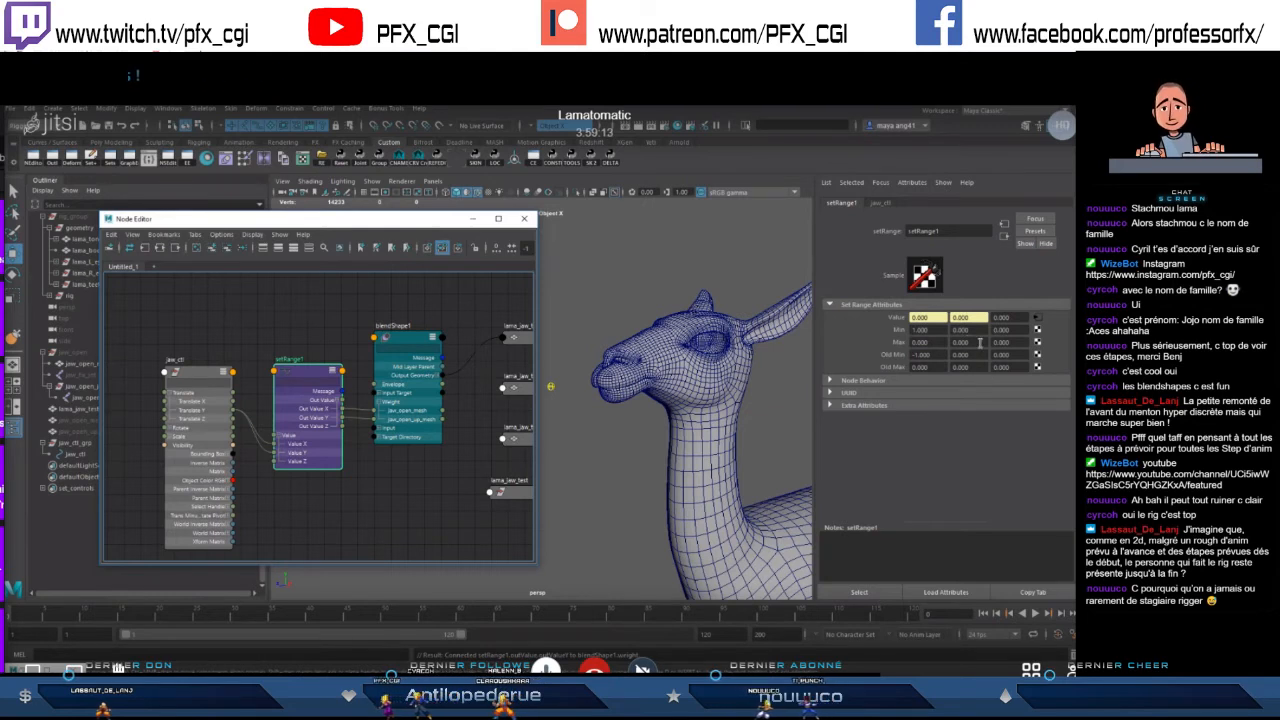
# - Set setRange1's Max Y and Old Max Y to 1, and try moving jaw_ctl along Y
pyautogui.click(960, 342)
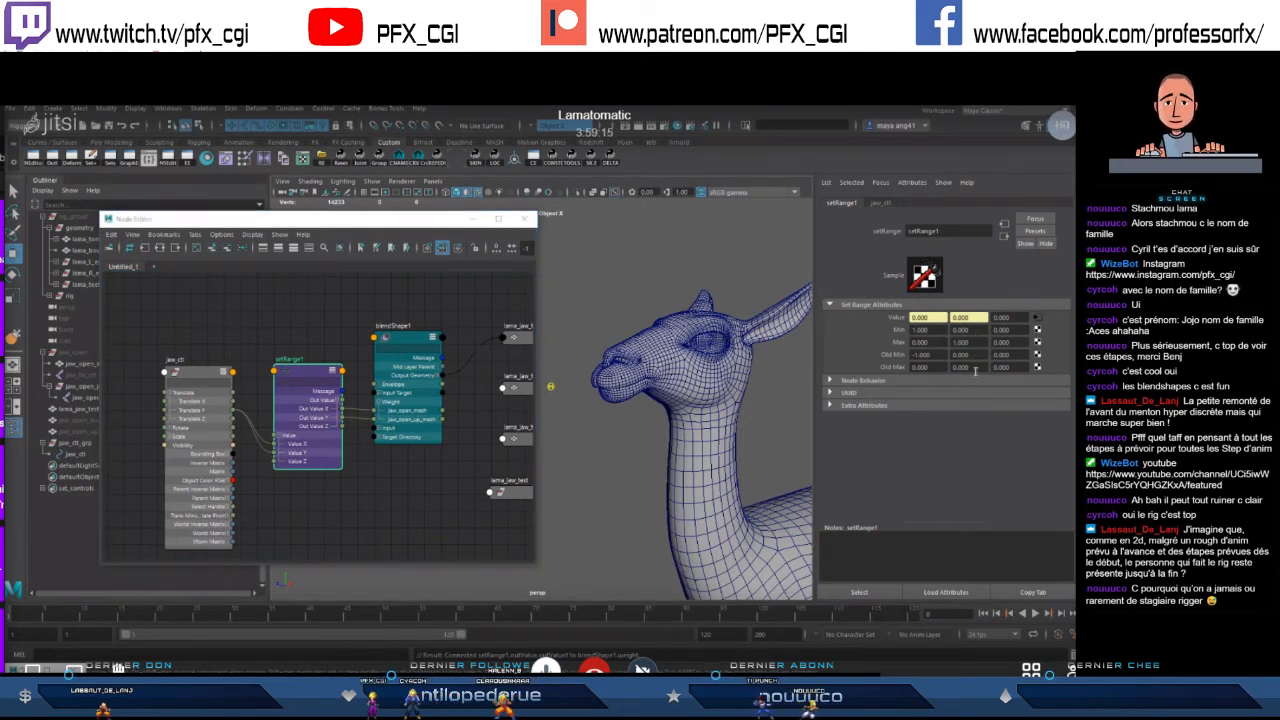
pyautogui.click(551, 387)
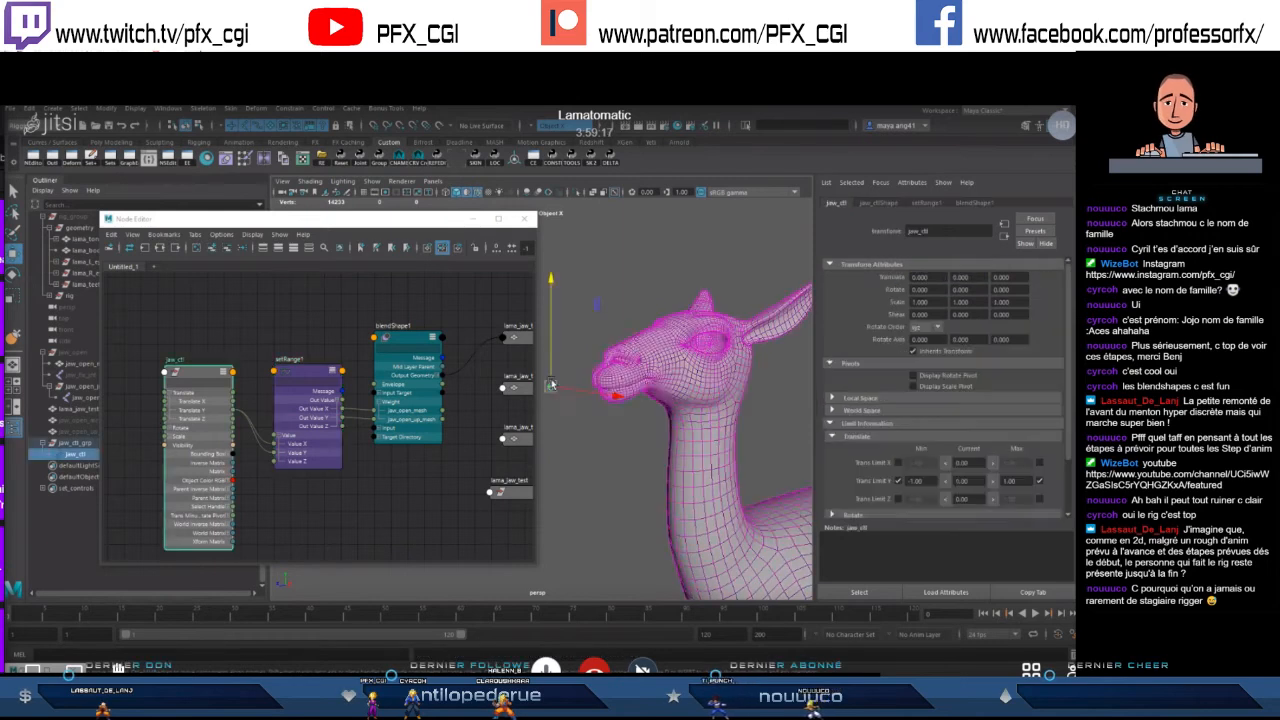
pyautogui.moveTo(551, 355); pyautogui.dragTo(551, 363)
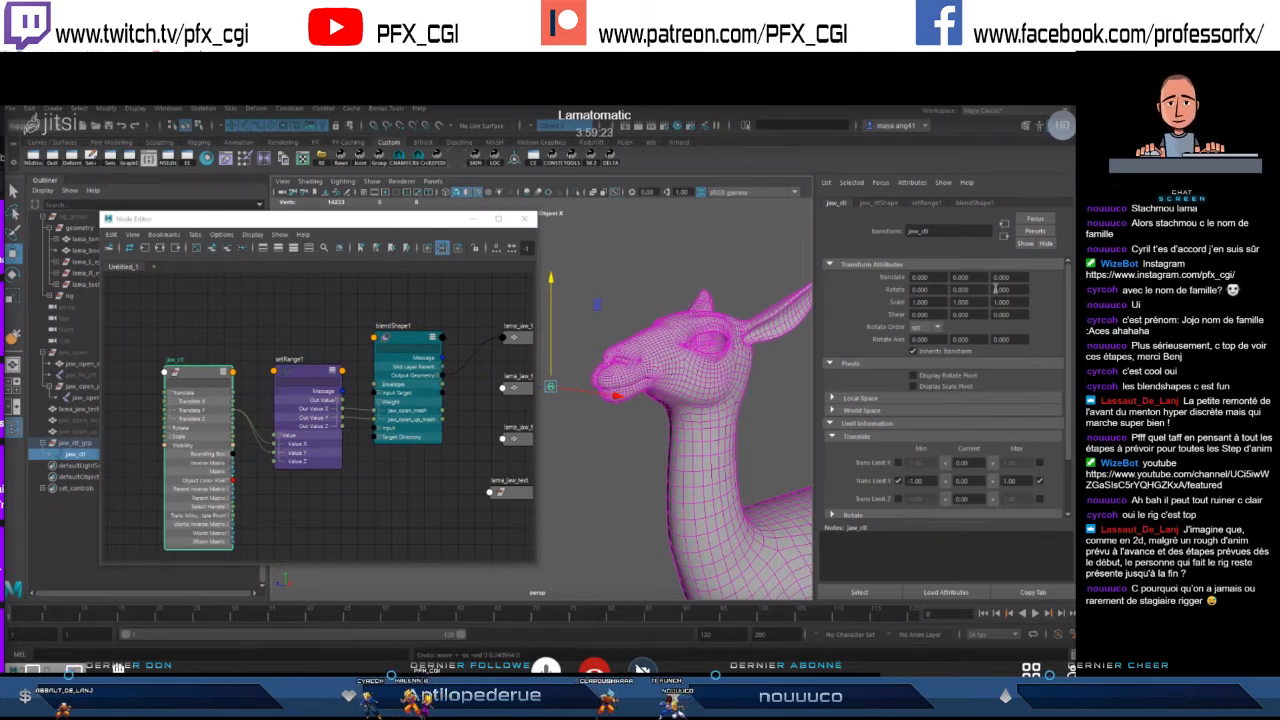
# - Move the Node Editor aside and test jaw_ctl up and down along Y, ending at Translate Y -1
pyautogui.moveTo(371, 225); pyautogui.dragTo(303, 228)
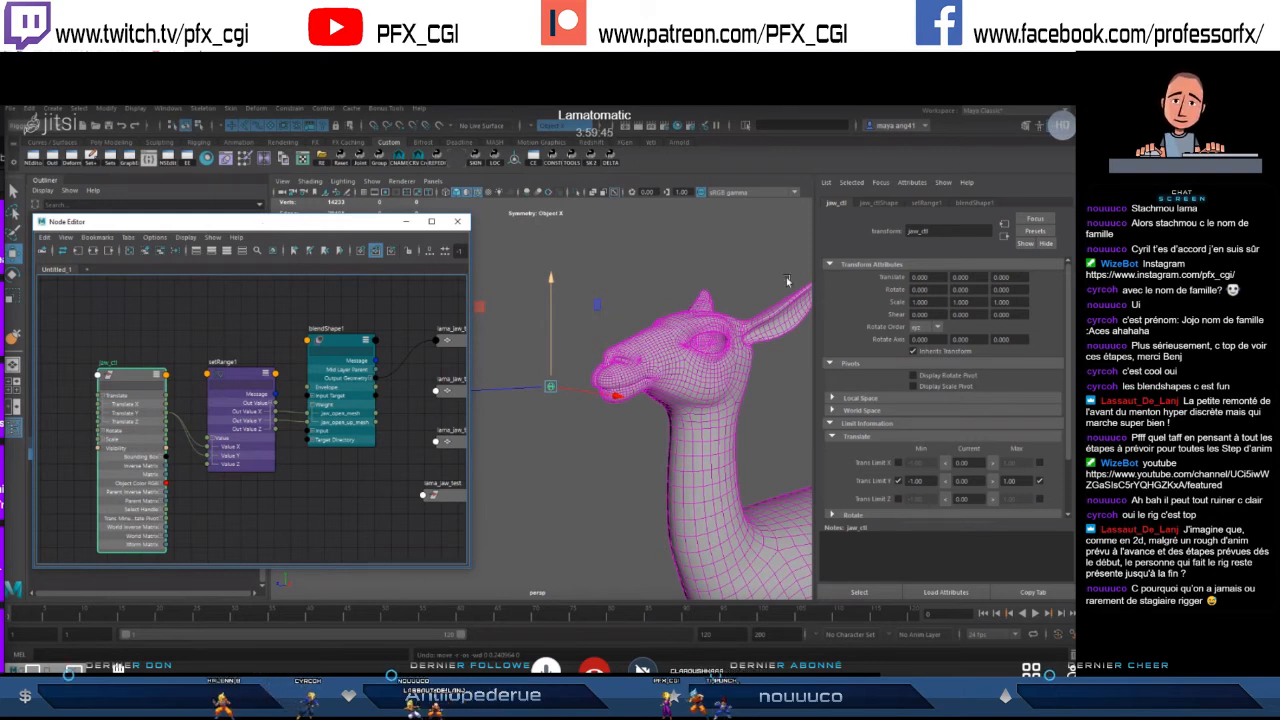
pyautogui.hotkey('ctrl', 'a')
pyautogui.keyDown('alt'); pyautogui.moveTo(706, 363); pyautogui.dragTo(657, 366, button='middle'); pyautogui.keyUp('alt')
pyautogui.keyDown('alt'); pyautogui.moveTo(657, 366); pyautogui.dragTo(573, 333); pyautogui.keyUp('alt')
pyautogui.scroll(2, 627, 339)
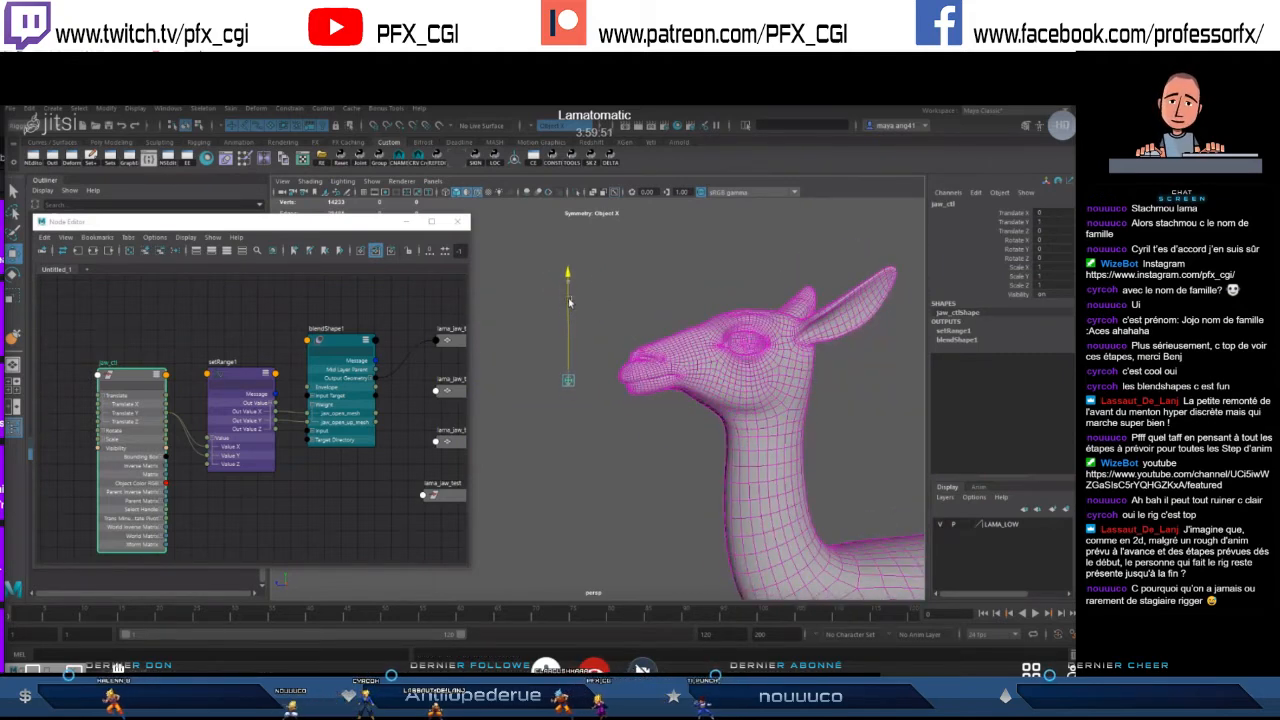
pyautogui.moveTo(570, 302)
pyautogui.mouseDown()
pyautogui.moveTo(559, 330)
pyautogui.moveTo(564, 302)
pyautogui.mouseUp()
pyautogui.hotkey('ctrl', 'z')
pyautogui.scroll(3, 597, 330)
pyautogui.hotkey('ctrl', 'z')
pyautogui.scroll(-2, 604, 328)
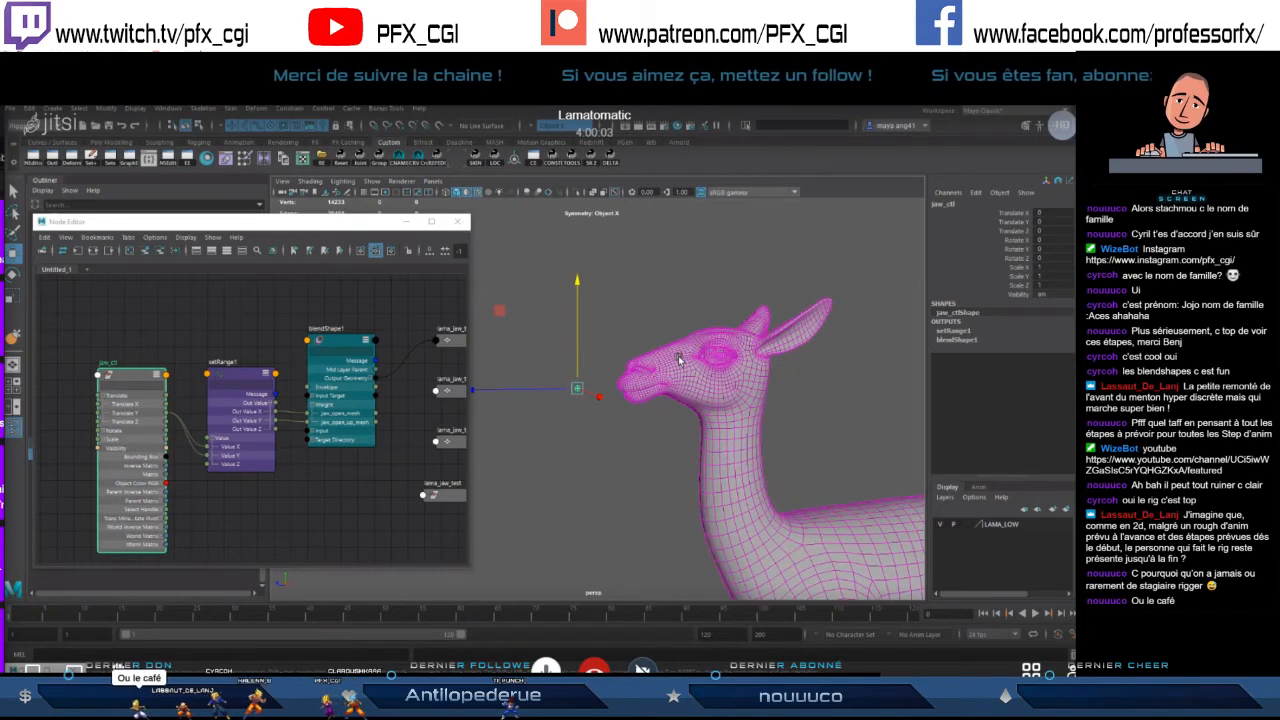
pyautogui.moveTo(576, 336); pyautogui.dragTo(573, 370)
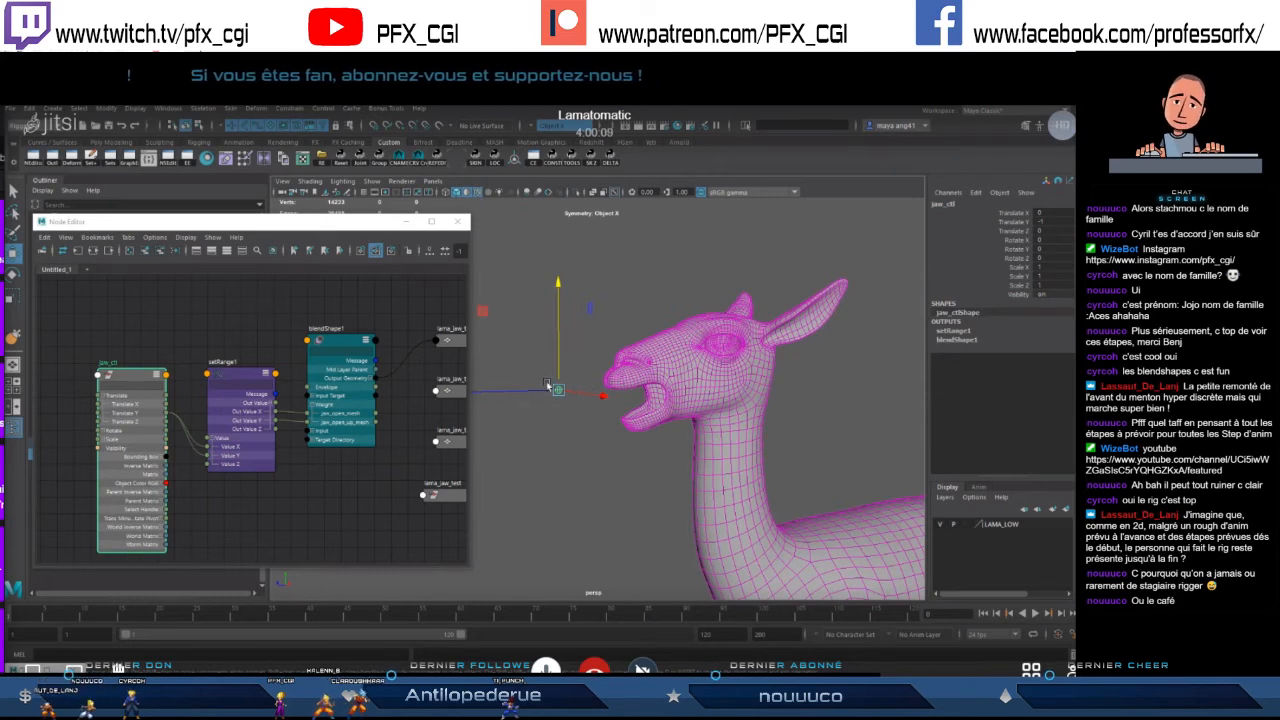
# - Set jaw_ctl's minimum Y translation limit to -2.00 in its limit information
pyautogui.click(237, 380)
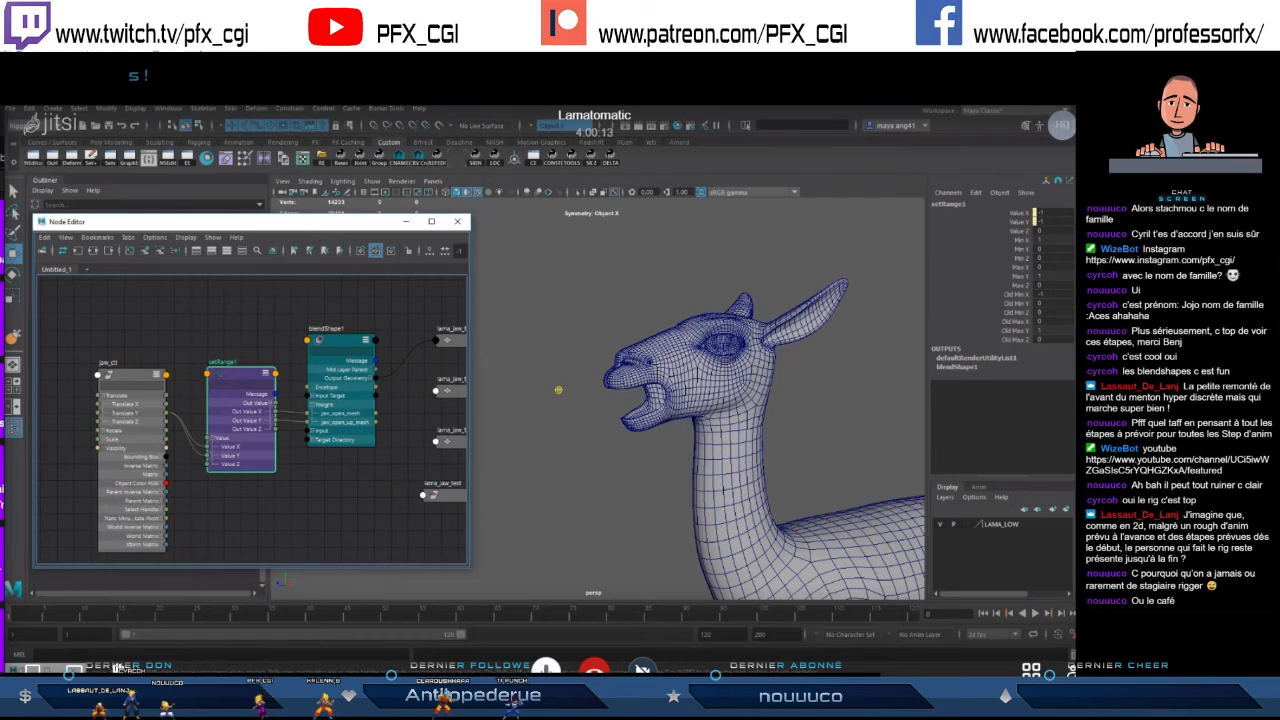
pyautogui.hotkey('ctrl', 'a')
pyautogui.keyDown('alt'); pyautogui.moveTo(610, 404); pyautogui.dragTo(649, 401, button='middle'); pyautogui.keyUp('alt')
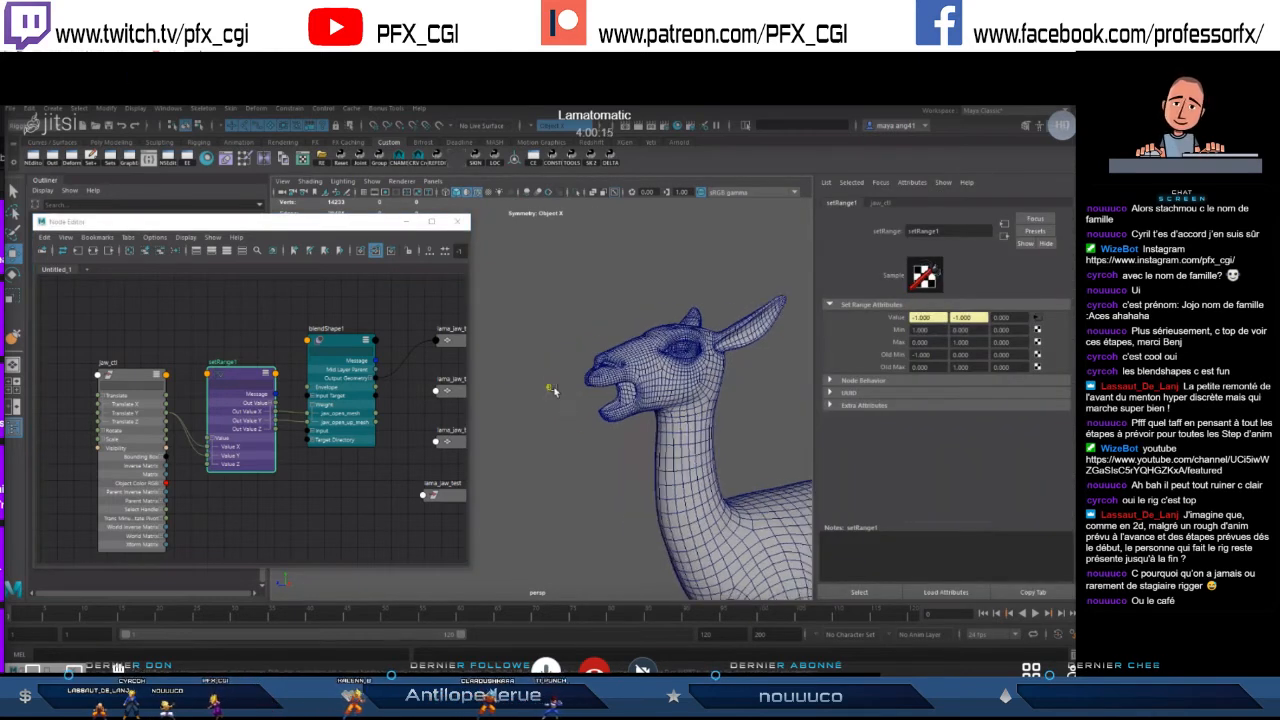
pyautogui.click(550, 389)
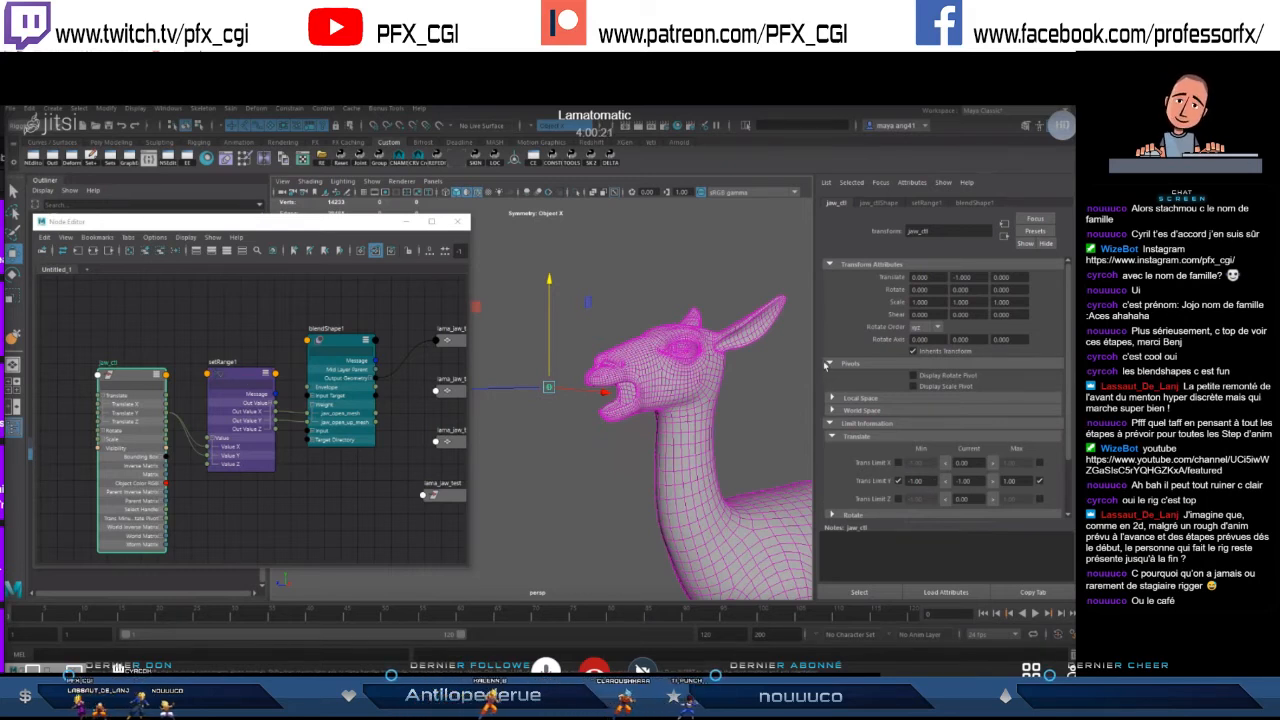
pyautogui.hotkey('ctrl', 'a')
pyautogui.click(246, 375)
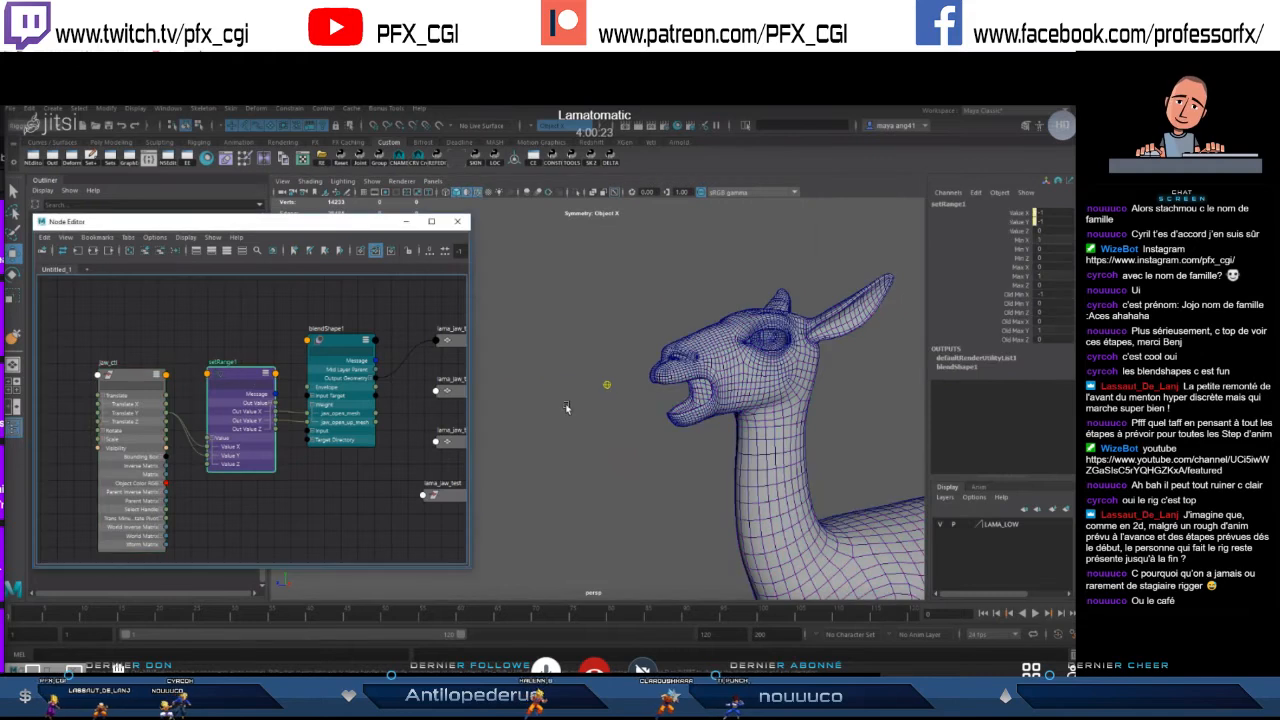
pyautogui.click(607, 385)
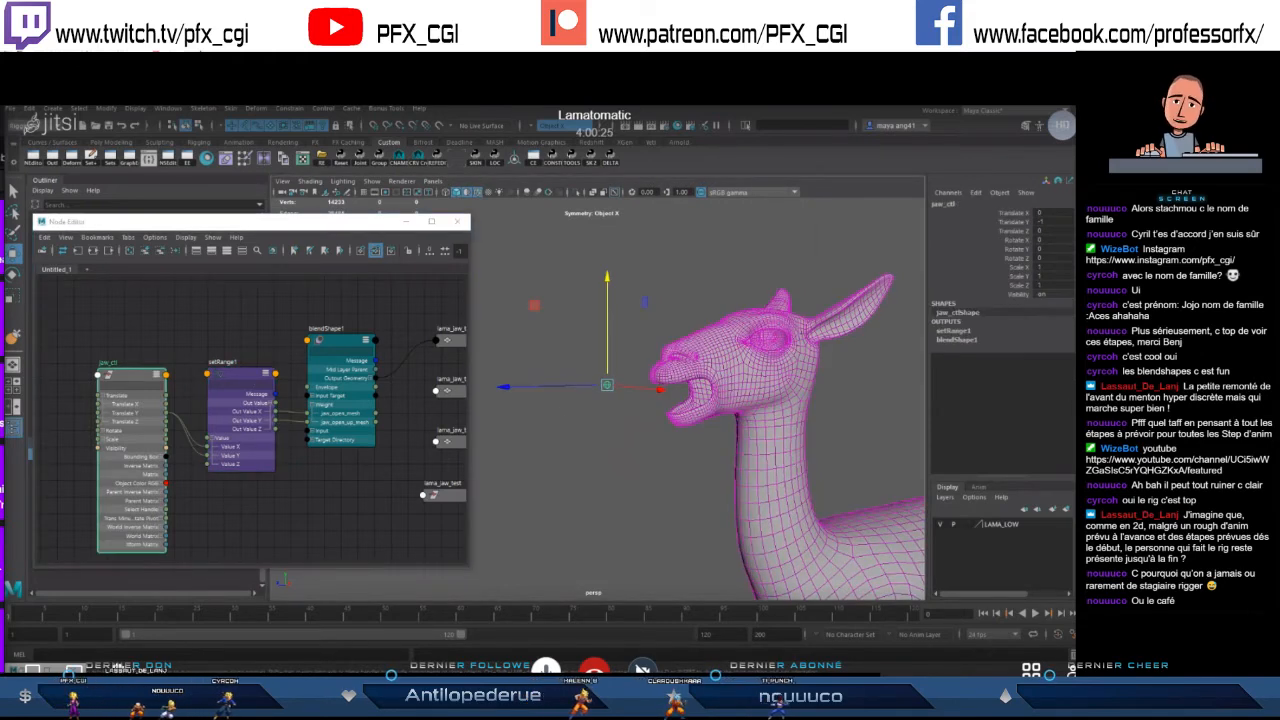
pyautogui.hotkey('ctrl', 'a')
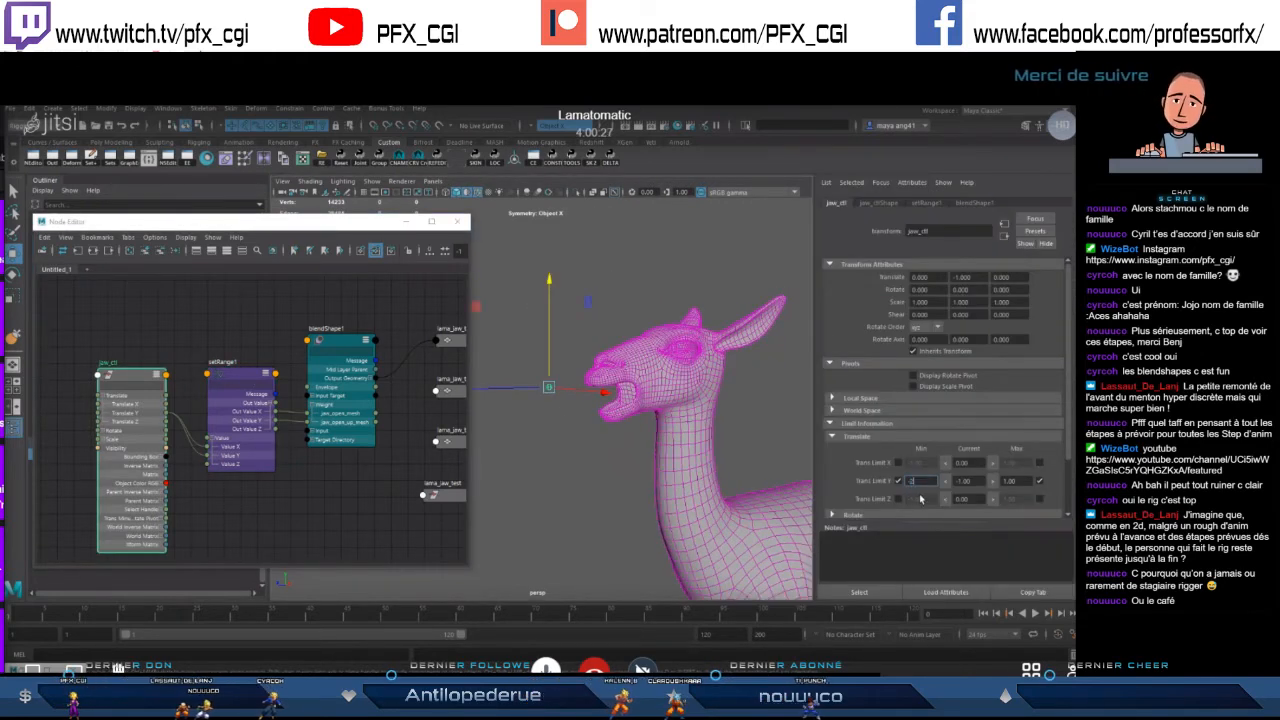
# - Set setRange1's Old Min X to -2
pyautogui.click(233, 370)
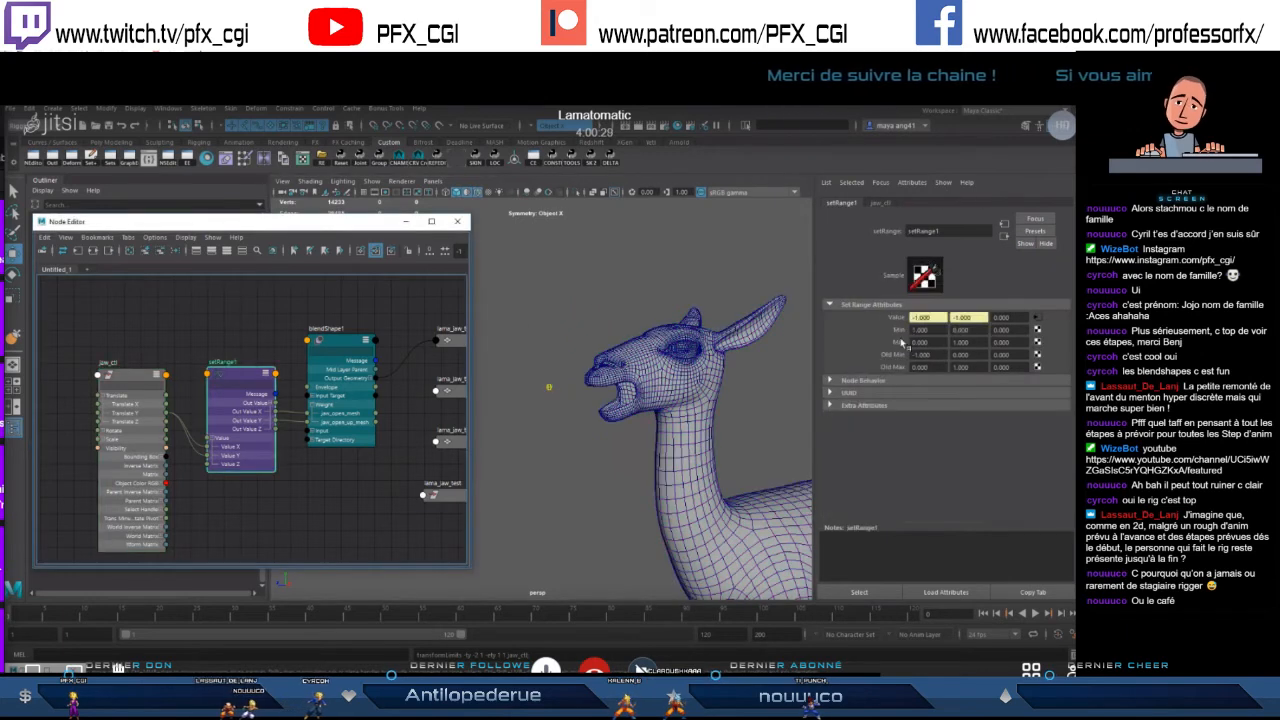
pyautogui.doubleClick(925, 356)
pyautogui.write('-2')
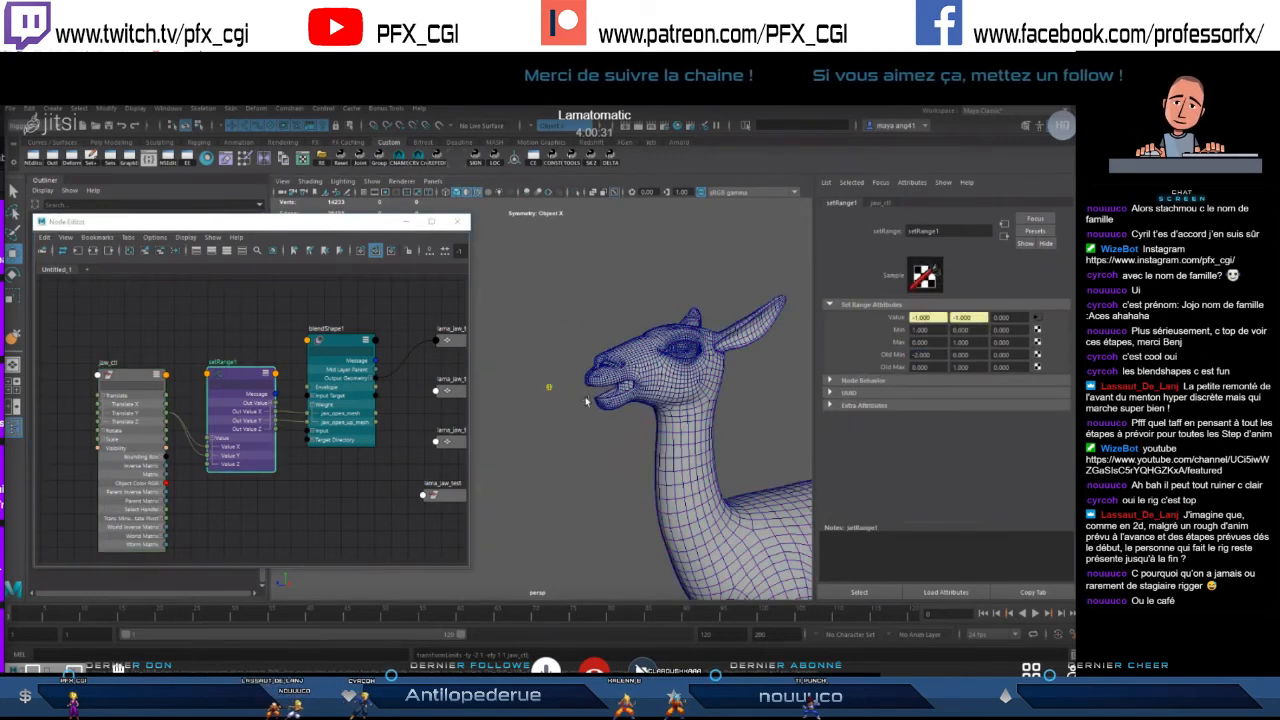
# - Test jaw_ctl along Y with the new range, undo the move and reset its Translate Y to 0
pyautogui.click(548, 386)
pyautogui.moveTo(549, 335); pyautogui.dragTo(549, 343)
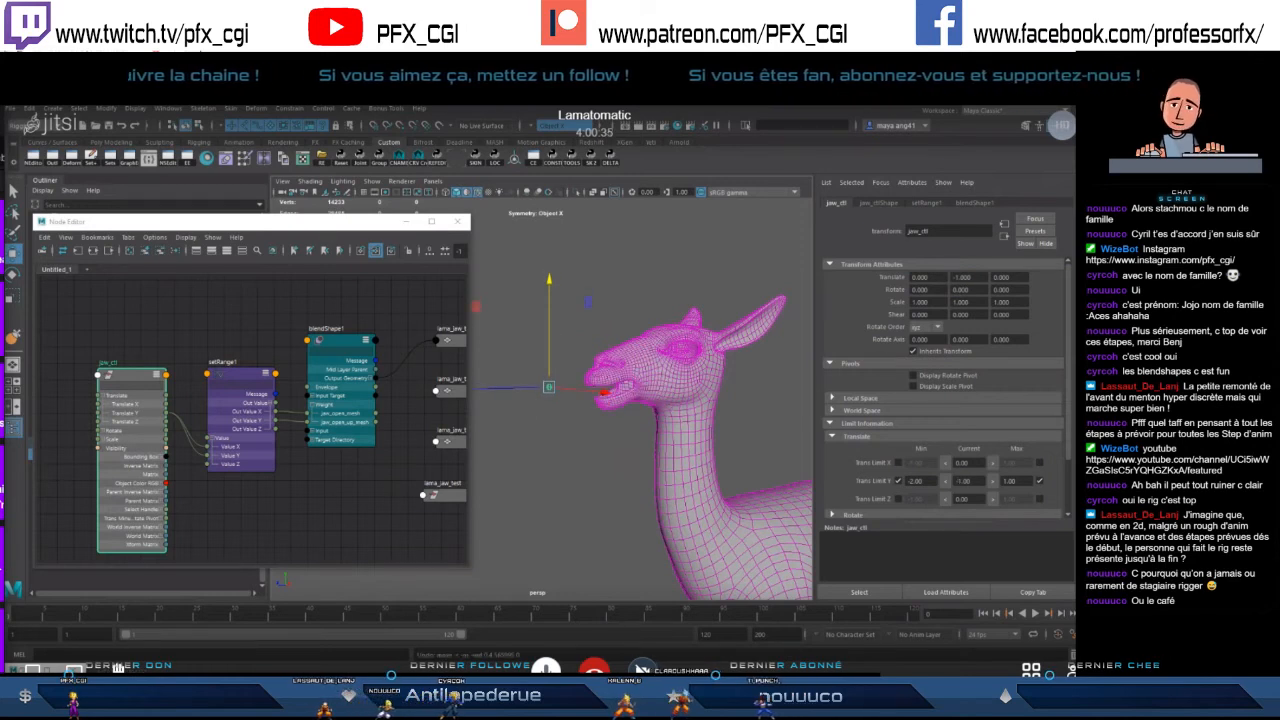
pyautogui.hotkey('ctrl', 'a')
pyautogui.hotkey('ctrl', 'z')
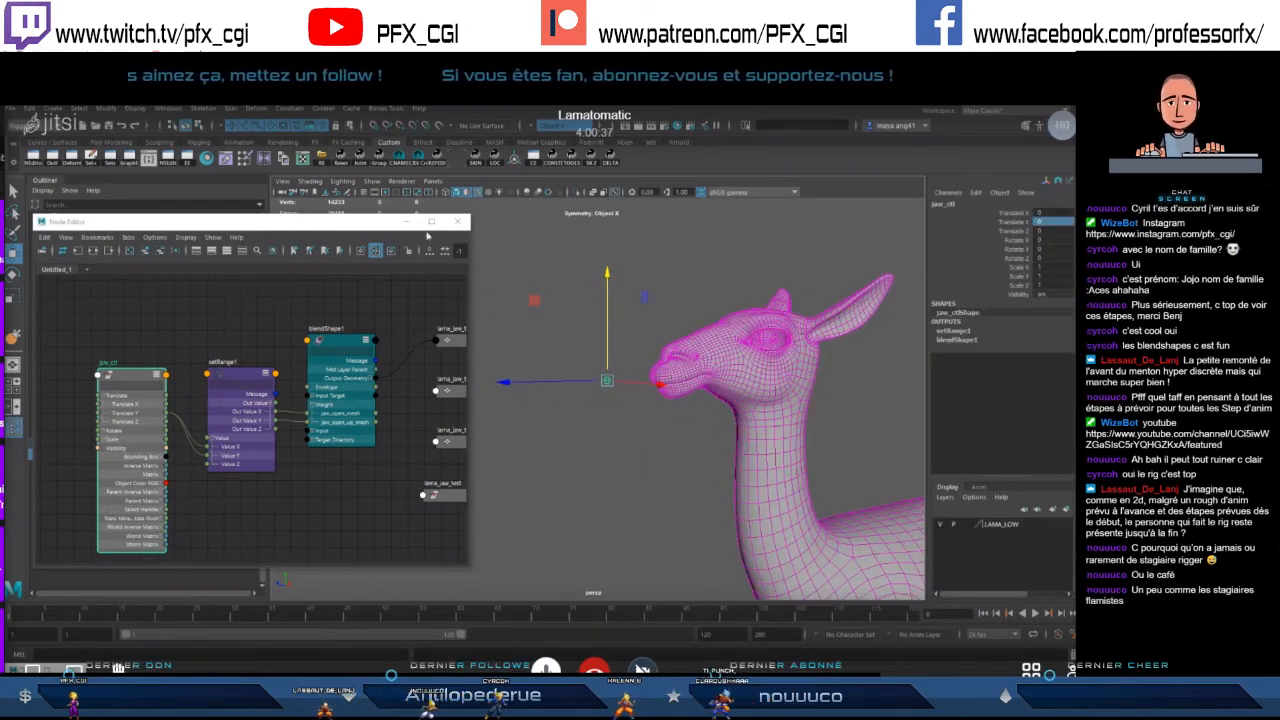
# - Close the Node Editor and examine jaw_ctl and the llama's head from both sides, trying the controller's movement
pyautogui.click(458, 222)
pyautogui.keyDown('alt'); pyautogui.moveTo(627, 413); pyautogui.dragTo(740, 399); pyautogui.keyUp('alt')
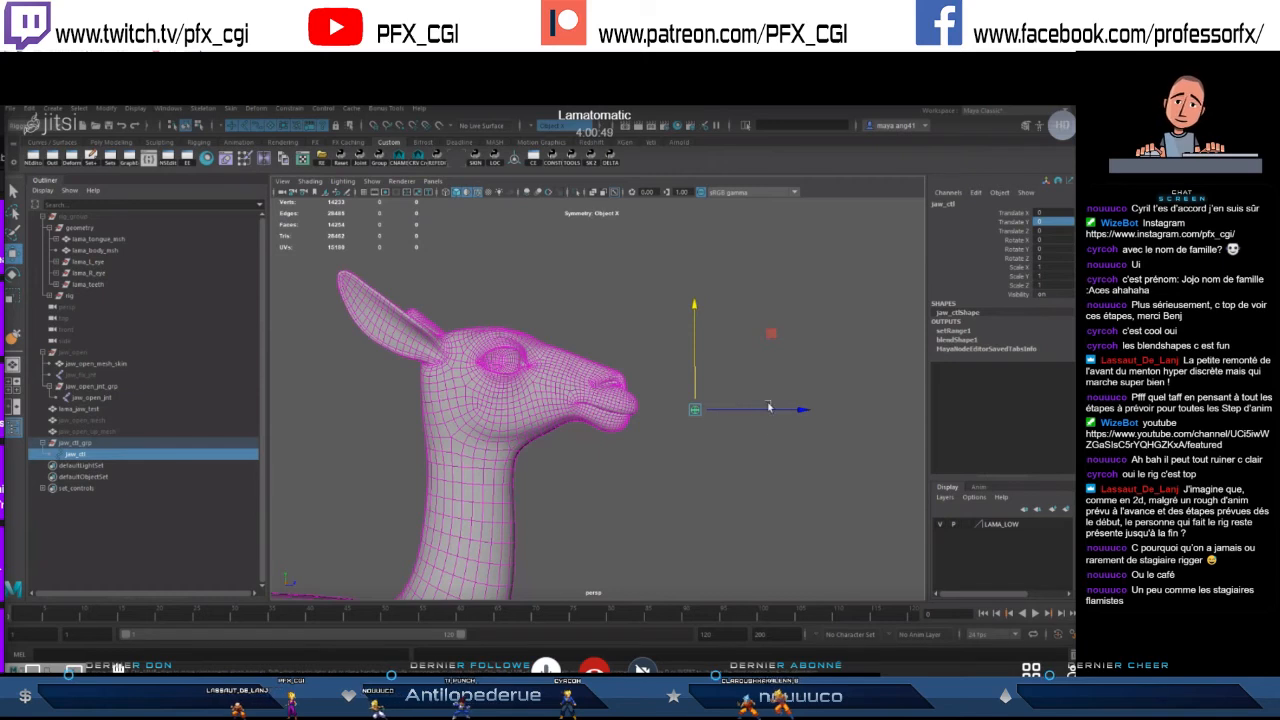
pyautogui.keyDown('alt'); pyautogui.moveTo(766, 378); pyautogui.dragTo(534, 401); pyautogui.keyUp('alt')
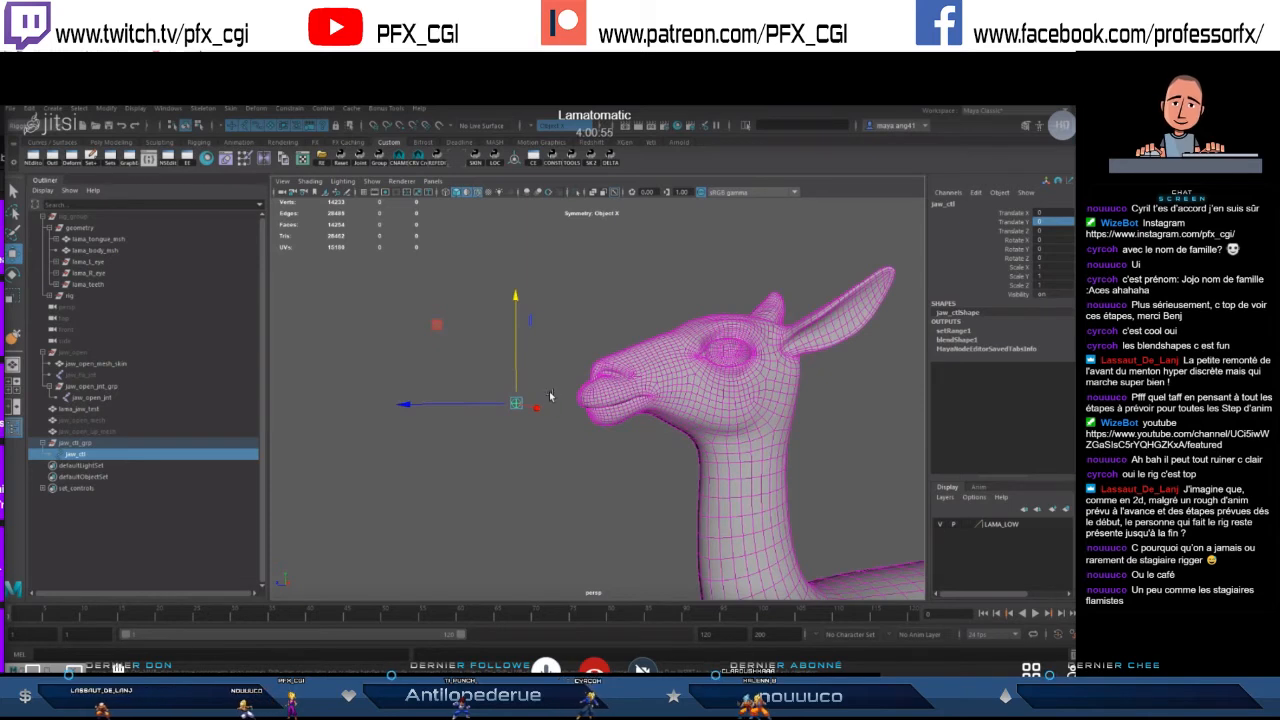
pyautogui.keyDown('alt'); pyautogui.moveTo(572, 410); pyautogui.dragTo(490, 340); pyautogui.keyUp('alt')
pyautogui.keyDown('alt'); pyautogui.moveTo(596, 428); pyautogui.dragTo(623, 400); pyautogui.keyUp('alt')
pyautogui.moveTo(510, 367)
pyautogui.mouseDown()
pyautogui.moveTo(494, 384)
pyautogui.moveTo(494, 365)
pyautogui.mouseUp()
# - Rotate jaw_ctl_grp to tilt the controller's Y axis, and test jaw_ctl along the tilted axis
pyautogui.click(140, 443)
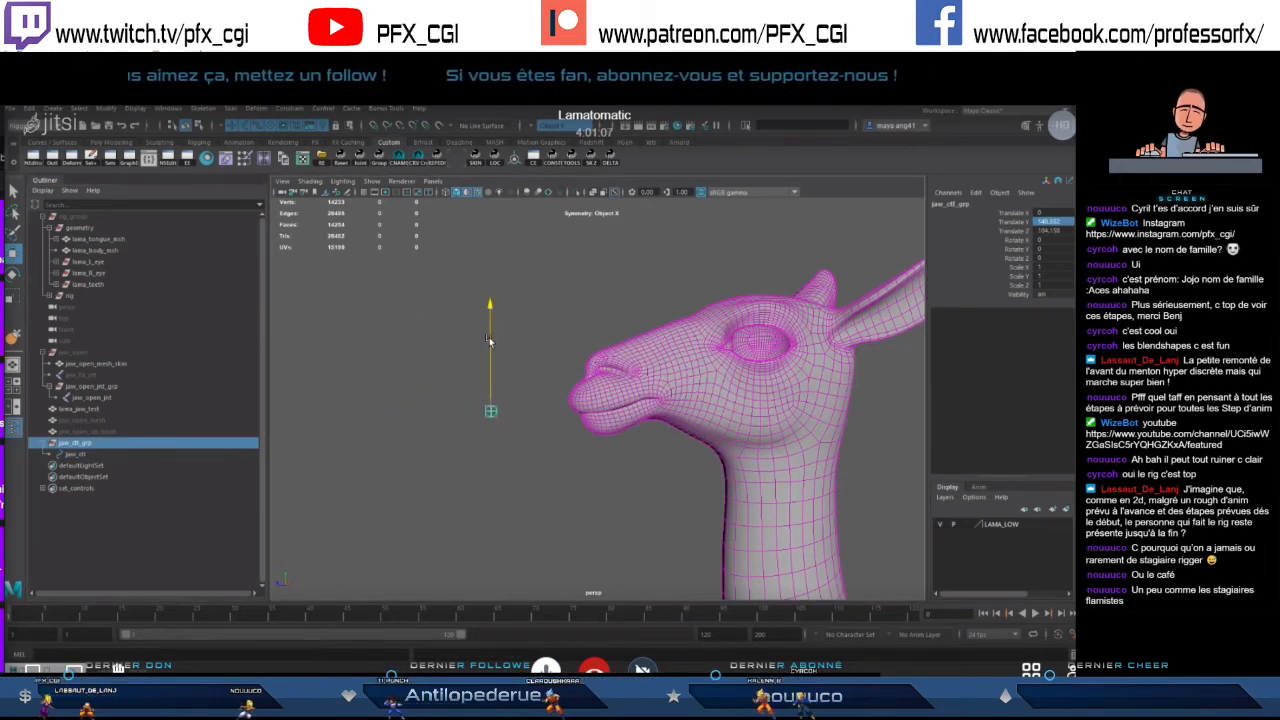
pyautogui.press('e')
pyautogui.moveTo(448, 324); pyautogui.dragTo(661, 347)
pyautogui.press('w')
pyautogui.click(125, 455)
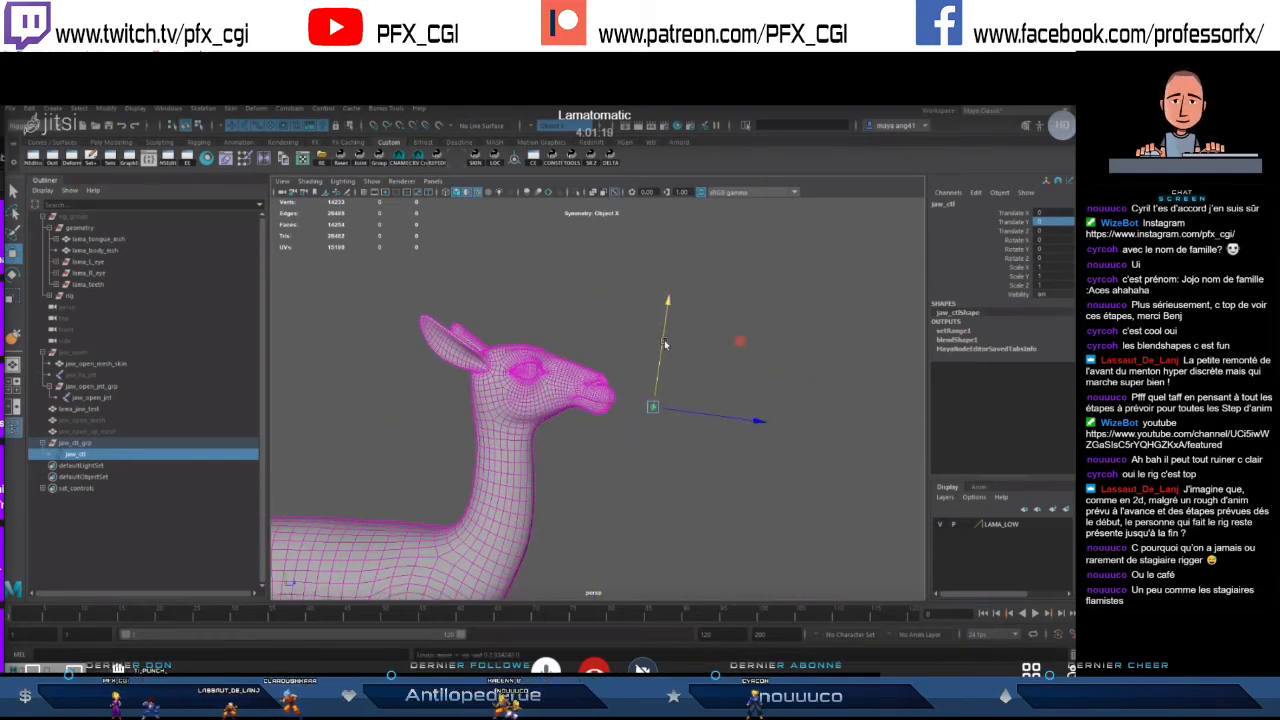
pyautogui.scroll(3, 666, 369)
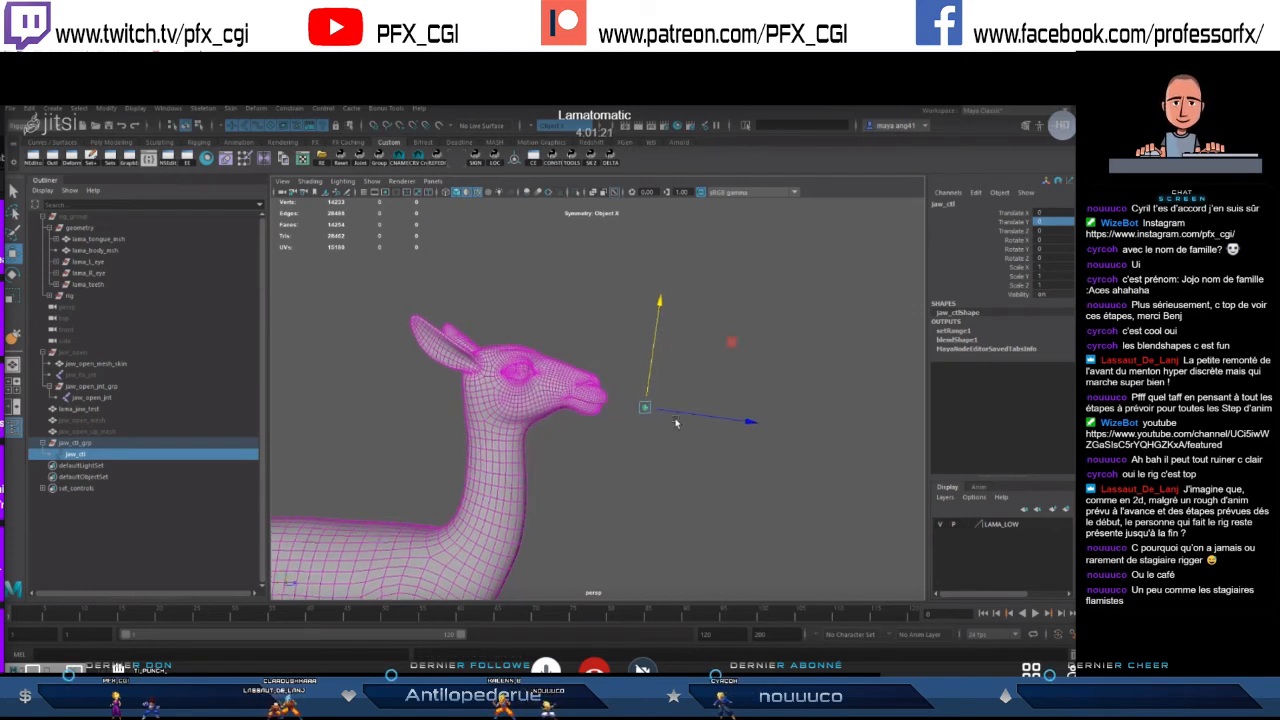
# - Set setRange1's Old Min X and jaw_ctl's minimum Y translation limit to -4, testing the controller along Y and undoing the move
pyautogui.click(31, 160)
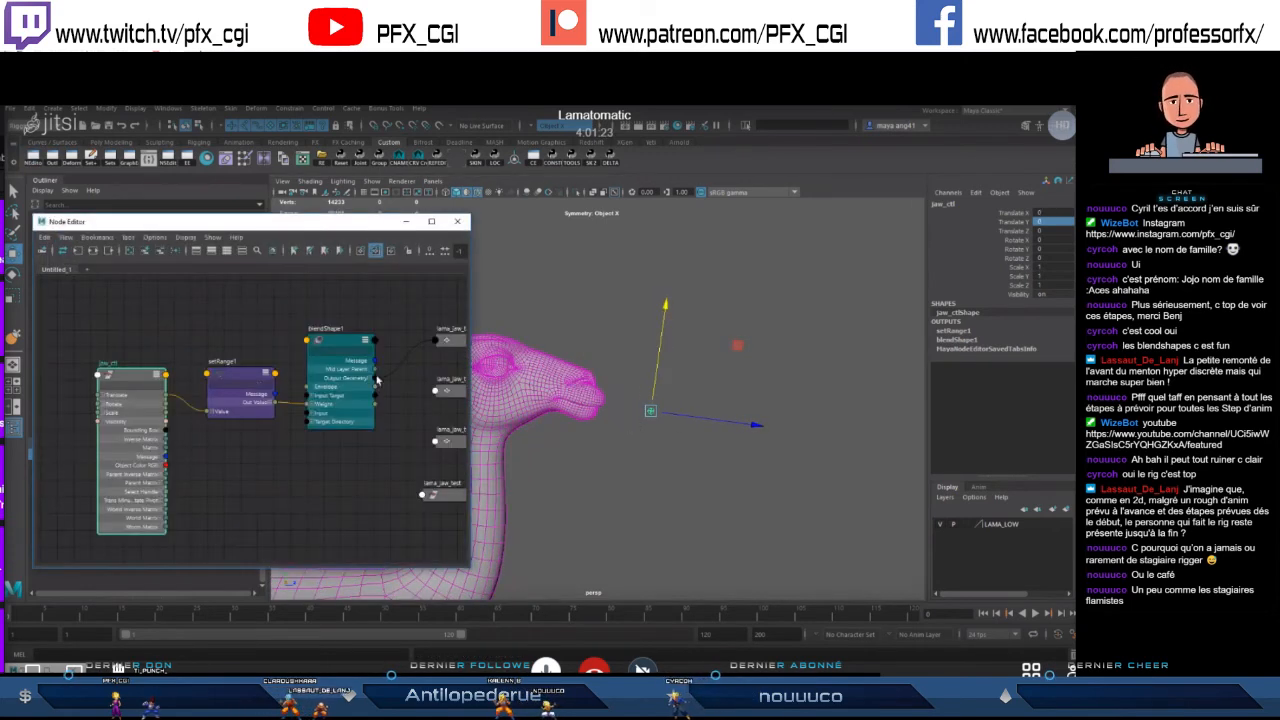
pyautogui.click(232, 375)
pyautogui.hotkey('ctrl', 'a')
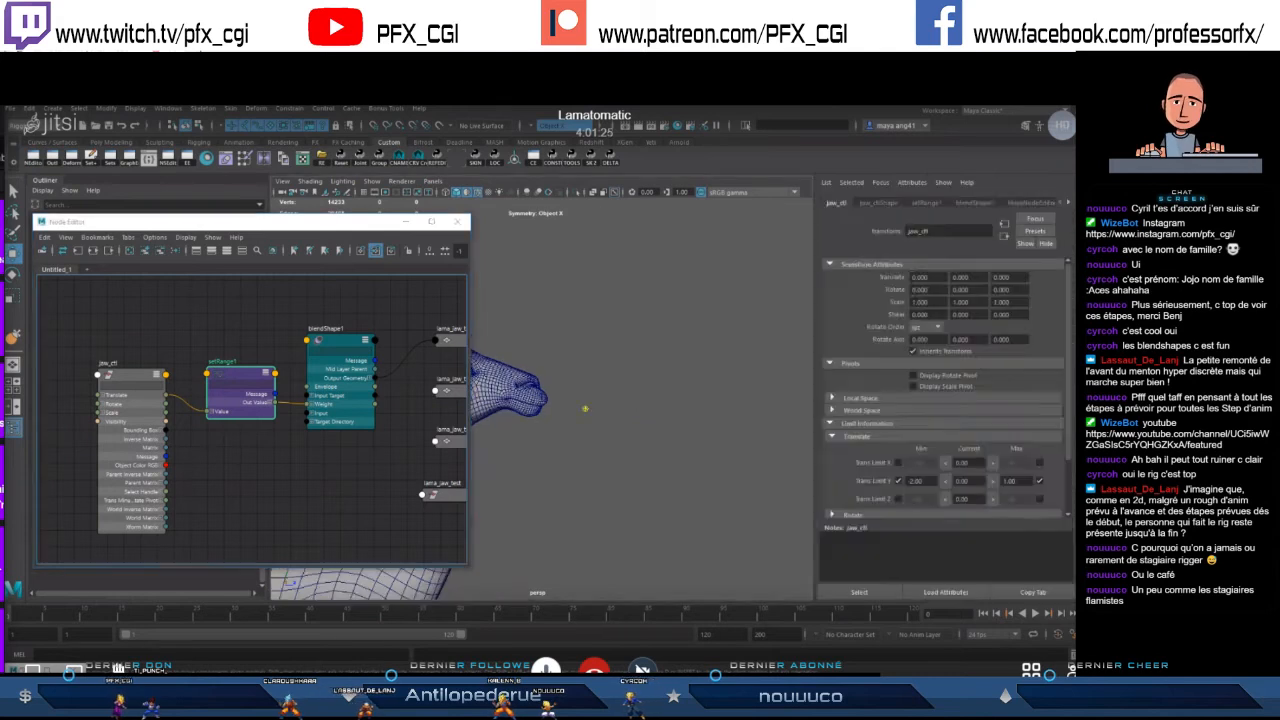
pyautogui.click(586, 412)
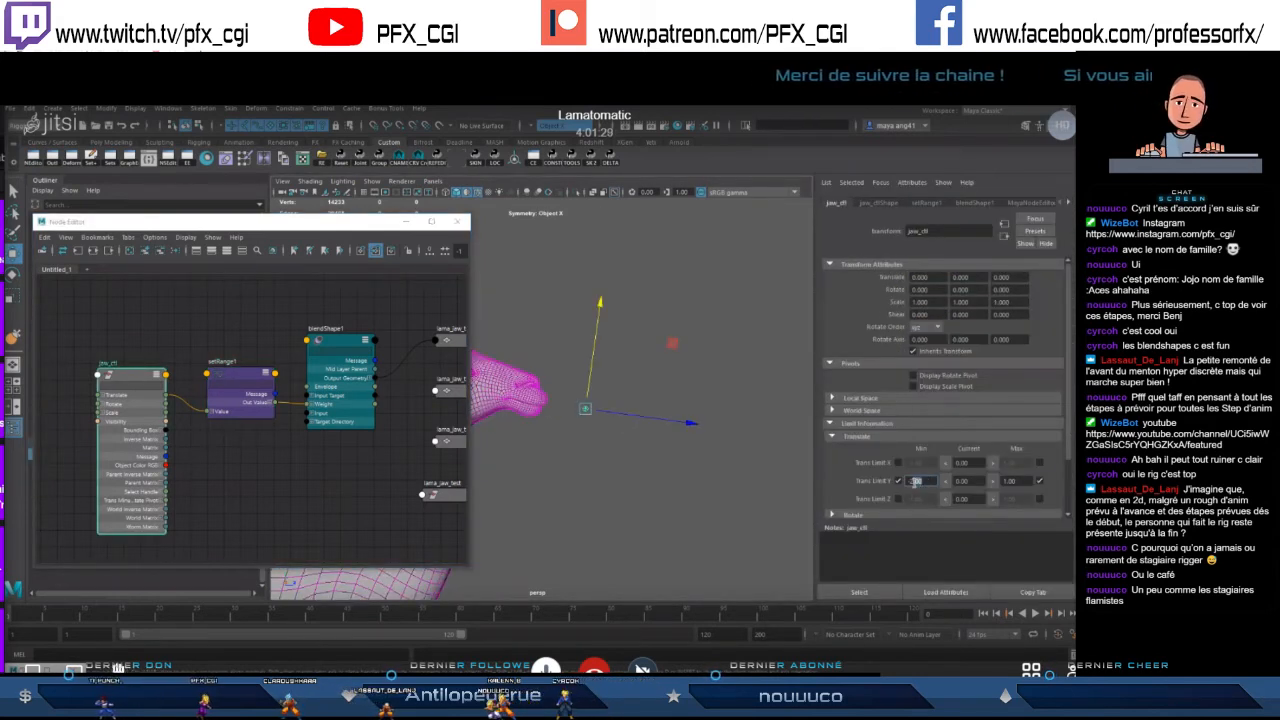
pyautogui.hotkey('ctrl', 'a')
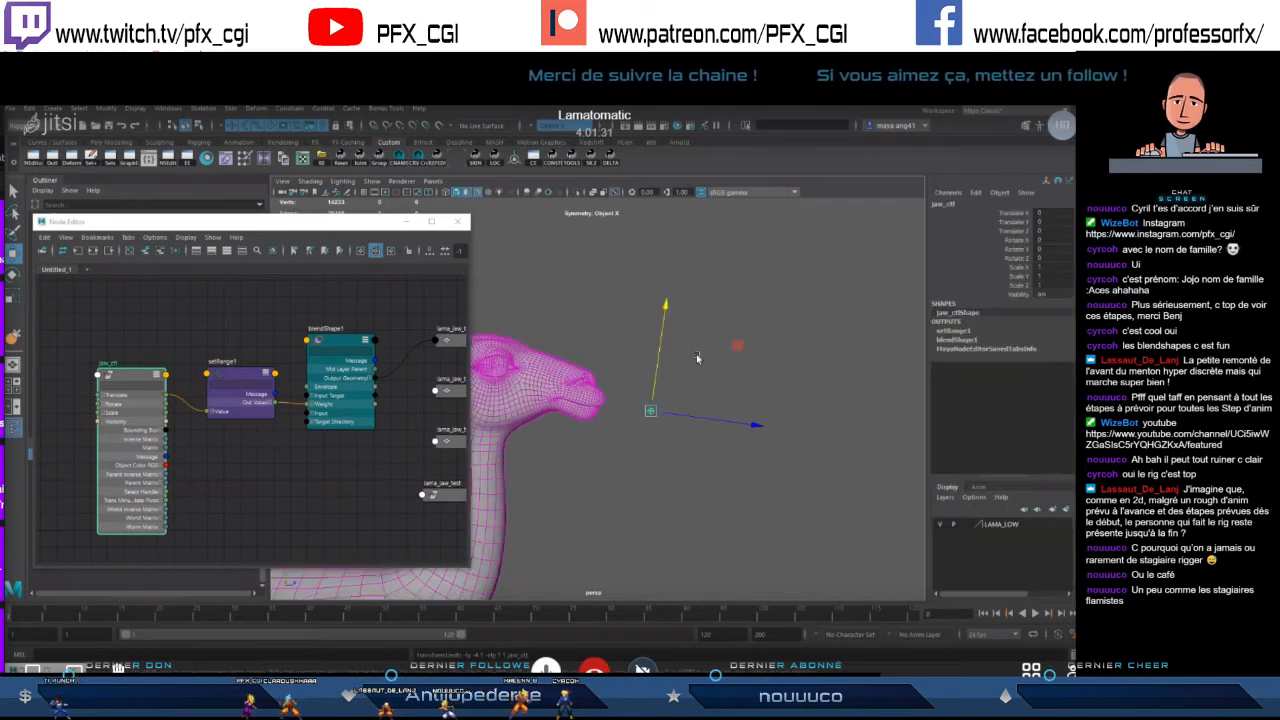
pyautogui.moveTo(661, 313)
pyautogui.mouseDown()
pyautogui.moveTo(664, 333)
pyautogui.moveTo(674, 310)
pyautogui.moveTo(669, 332)
pyautogui.moveTo(674, 309)
pyautogui.mouseUp()
pyautogui.hotkey('ctrl', 'z')
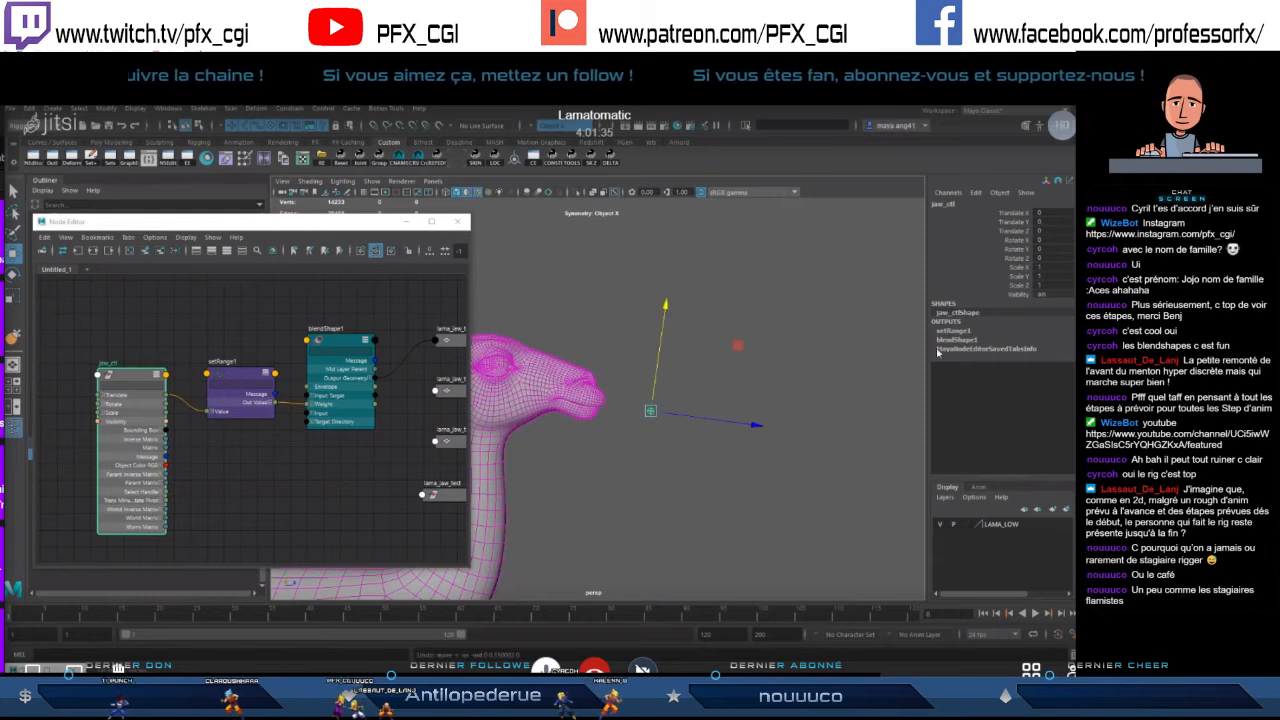
# - Set jaw_ctl's maximum Y translation limit to 2, test the controller along Y and undo the move
pyautogui.hotkey('ctrl', 'a')
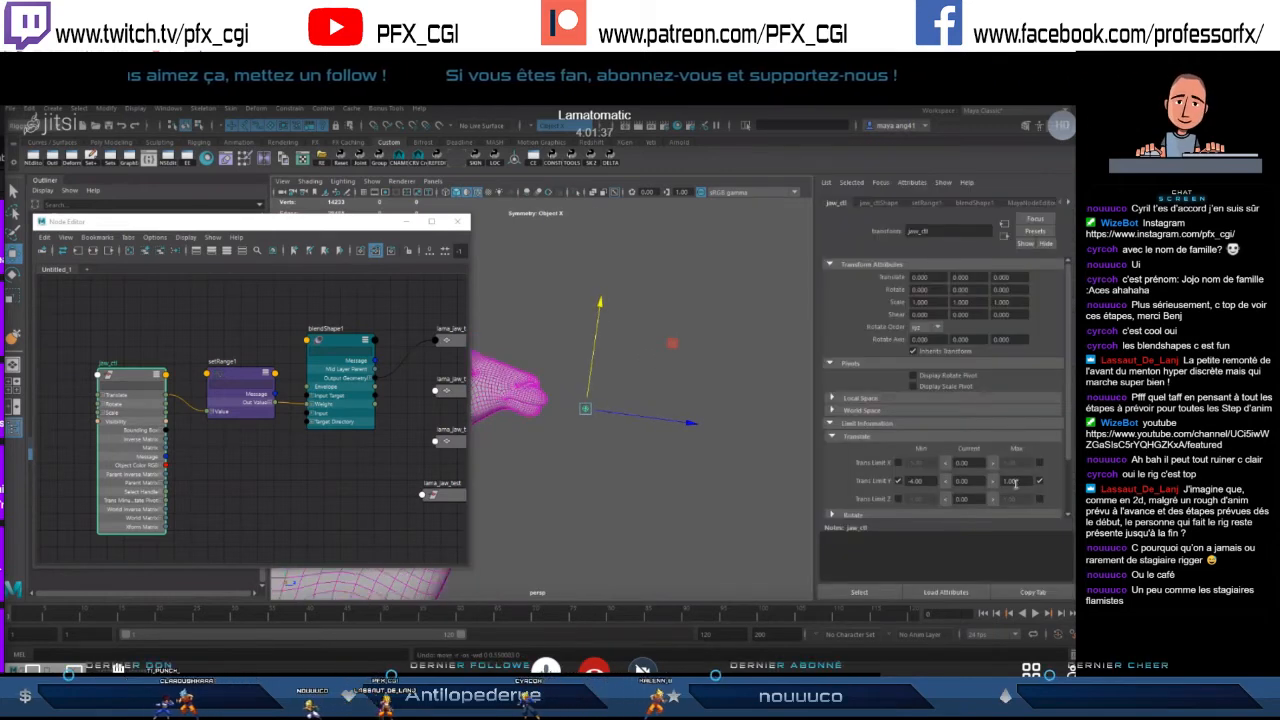
pyautogui.click(240, 385)
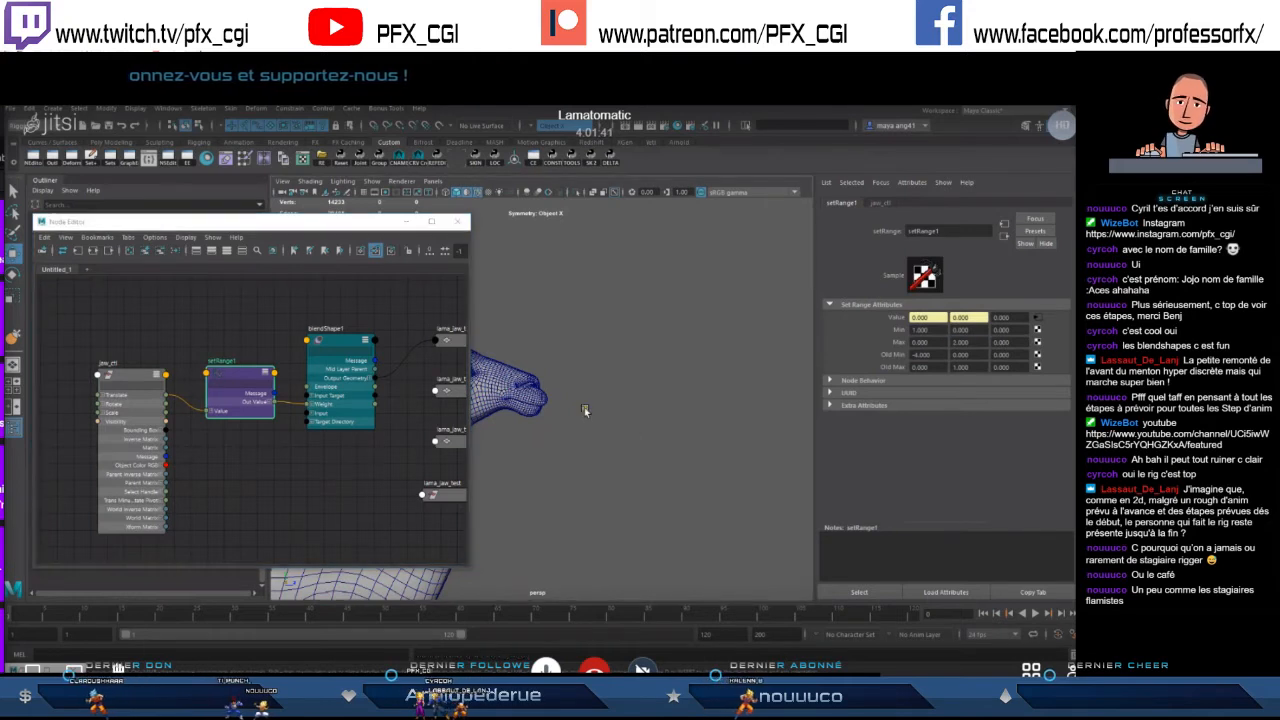
pyautogui.click(587, 405)
pyautogui.moveTo(590, 383); pyautogui.dragTo(593, 373)
pyautogui.hotkey('ctrl', 'z')
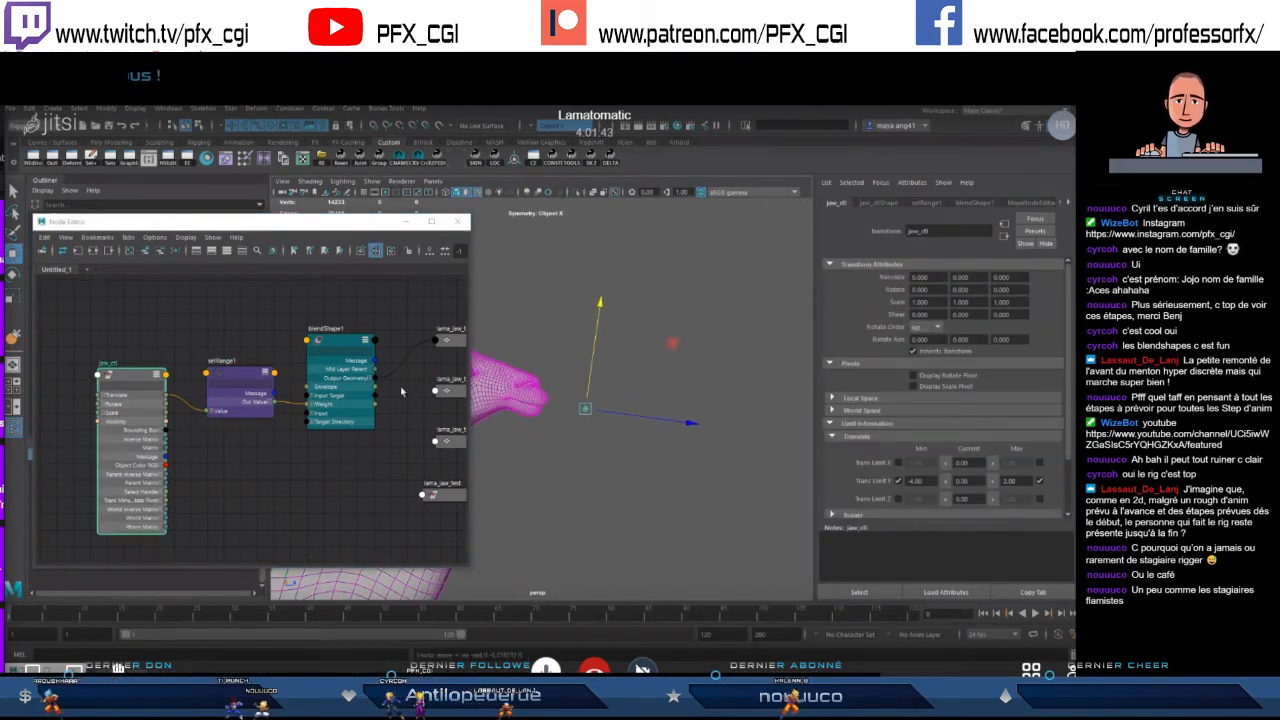
# - Set setRange1's Old Max Y to 2 and test jaw_ctl along Y, returning it to 0
pyautogui.click(246, 370)
pyautogui.doubleClick(965, 343)
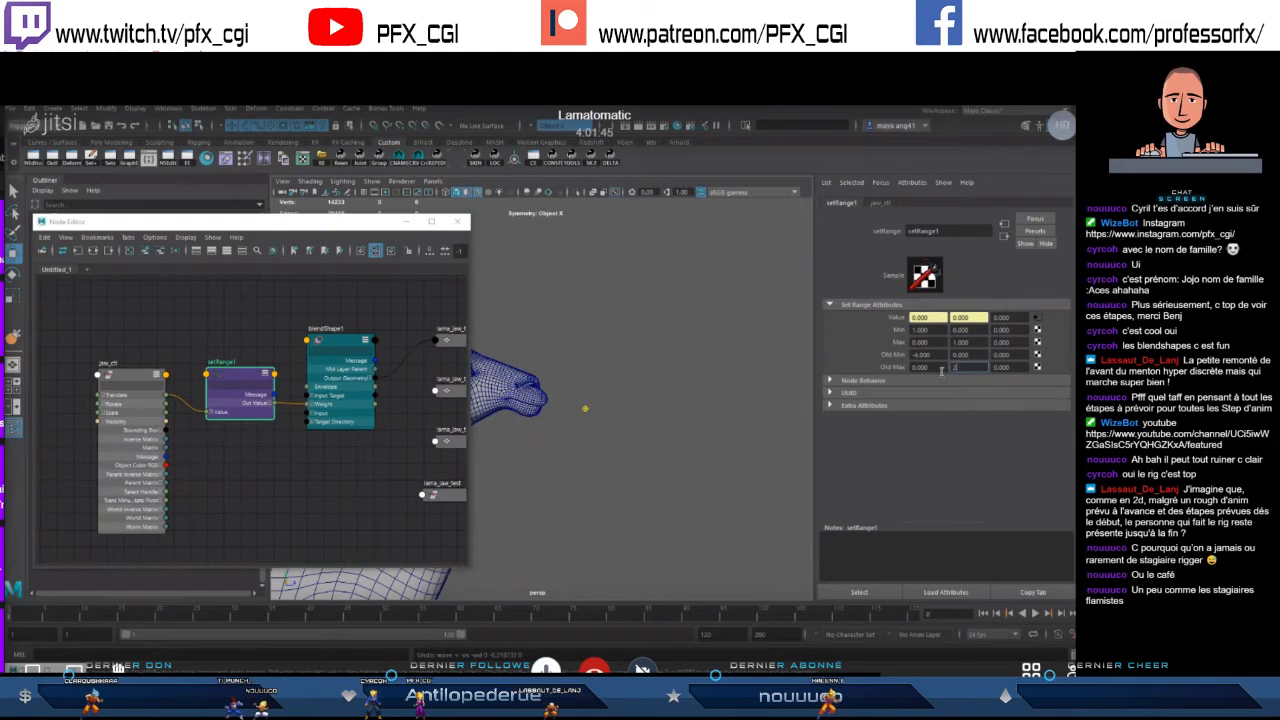
pyautogui.click(587, 412)
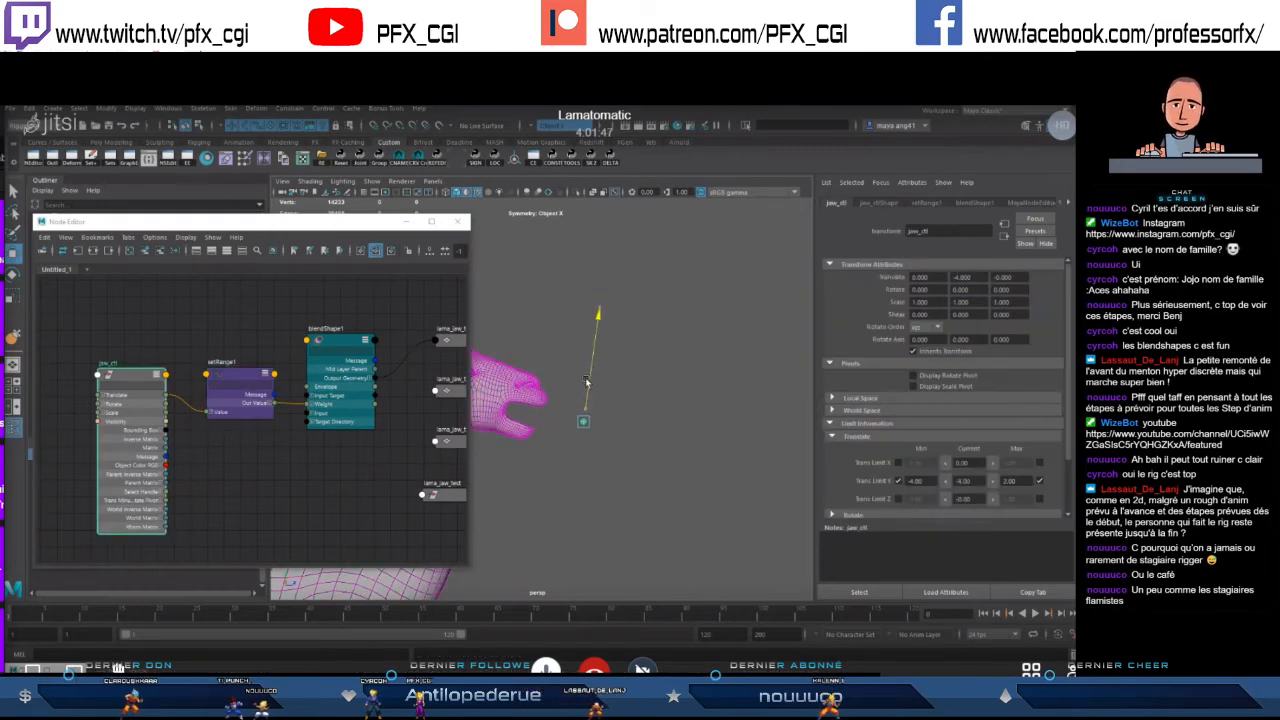
pyautogui.hotkey('ctrl', 'a')
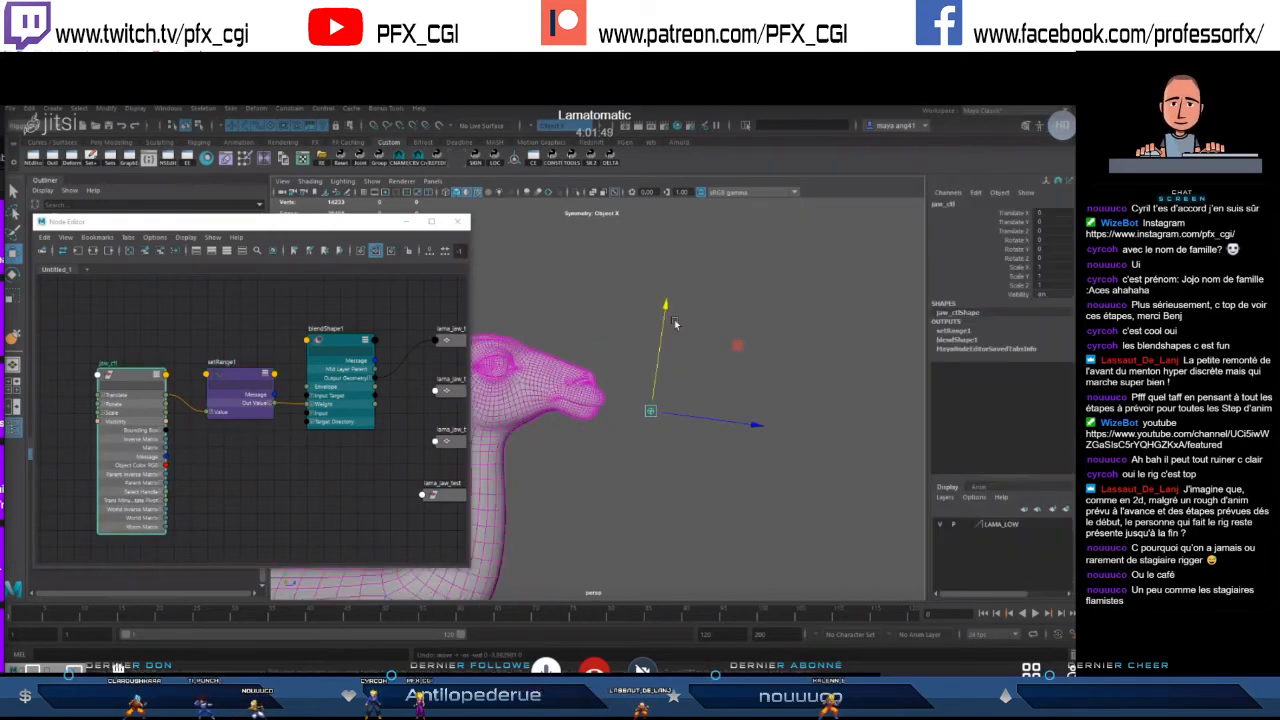
# - Close the Node Editor and test jaw_ctl along Y while checking the llama's mouth from the opposite side, undoing the moves
pyautogui.keyDown('alt'); pyautogui.moveTo(657, 418); pyautogui.dragTo(590, 415); pyautogui.keyUp('alt')
pyautogui.click(459, 222)
pyautogui.keyDown('alt'); pyautogui.moveTo(650, 425); pyautogui.dragTo(583, 421, button='middle'); pyautogui.keyUp('alt')
pyautogui.scroll(4, 586, 422)
pyautogui.scroll(2, 583, 421)
pyautogui.moveTo(440, 317)
pyautogui.mouseDown()
pyautogui.moveTo(442, 332)
pyautogui.moveTo(440, 305)
pyautogui.mouseUp()
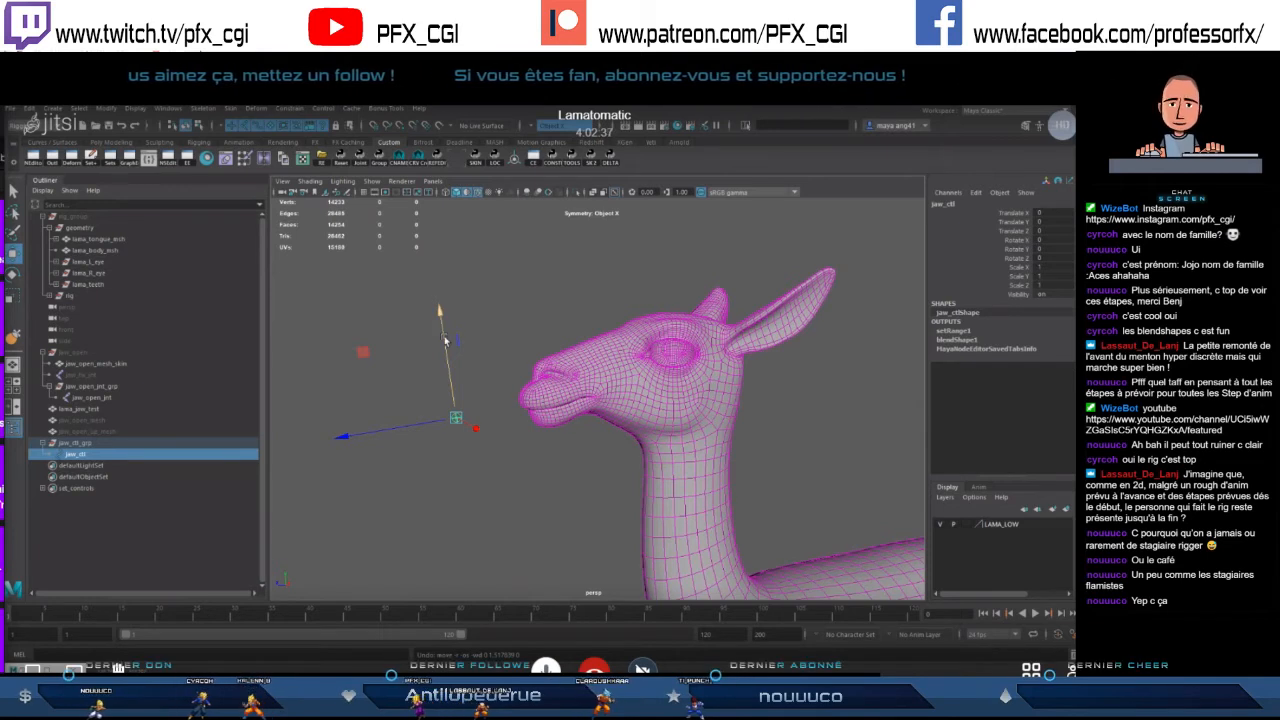
pyautogui.moveTo(440, 311); pyautogui.dragTo(398, 316)
pyautogui.hotkey('ctrl', 'z')
pyautogui.scroll(4, 387, 350)
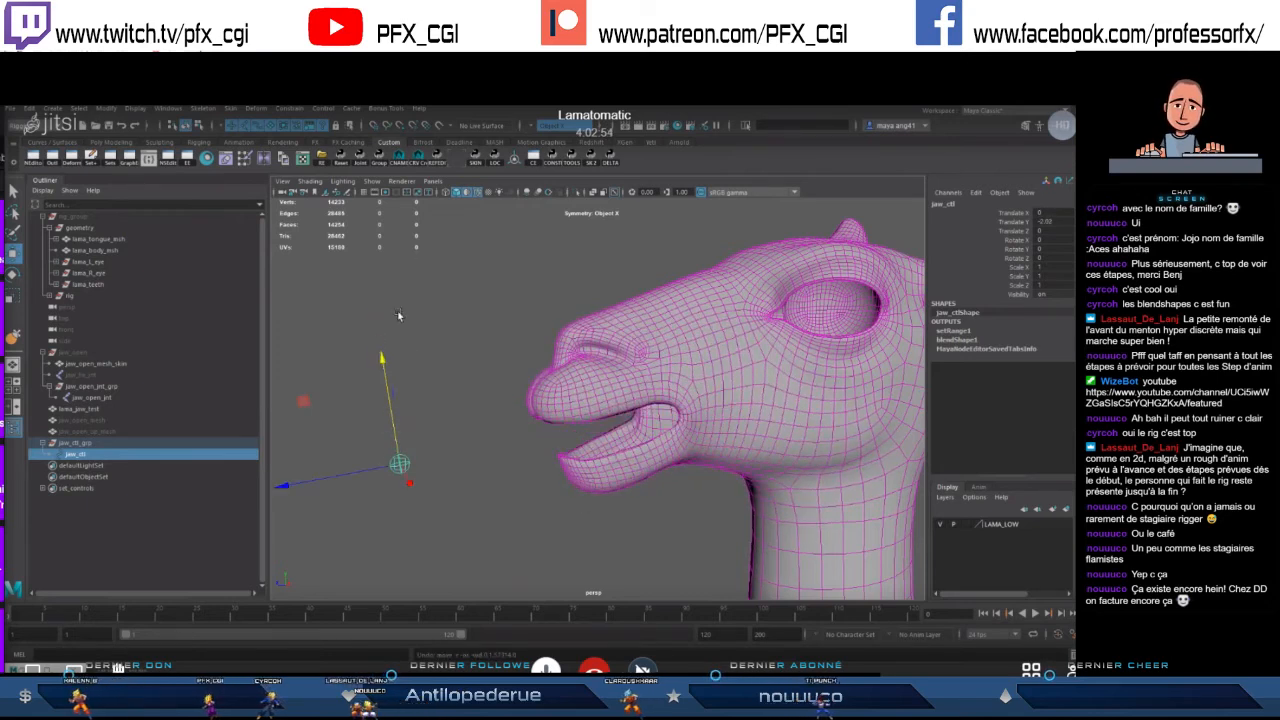
pyautogui.hotkey('ctrl', 'z')
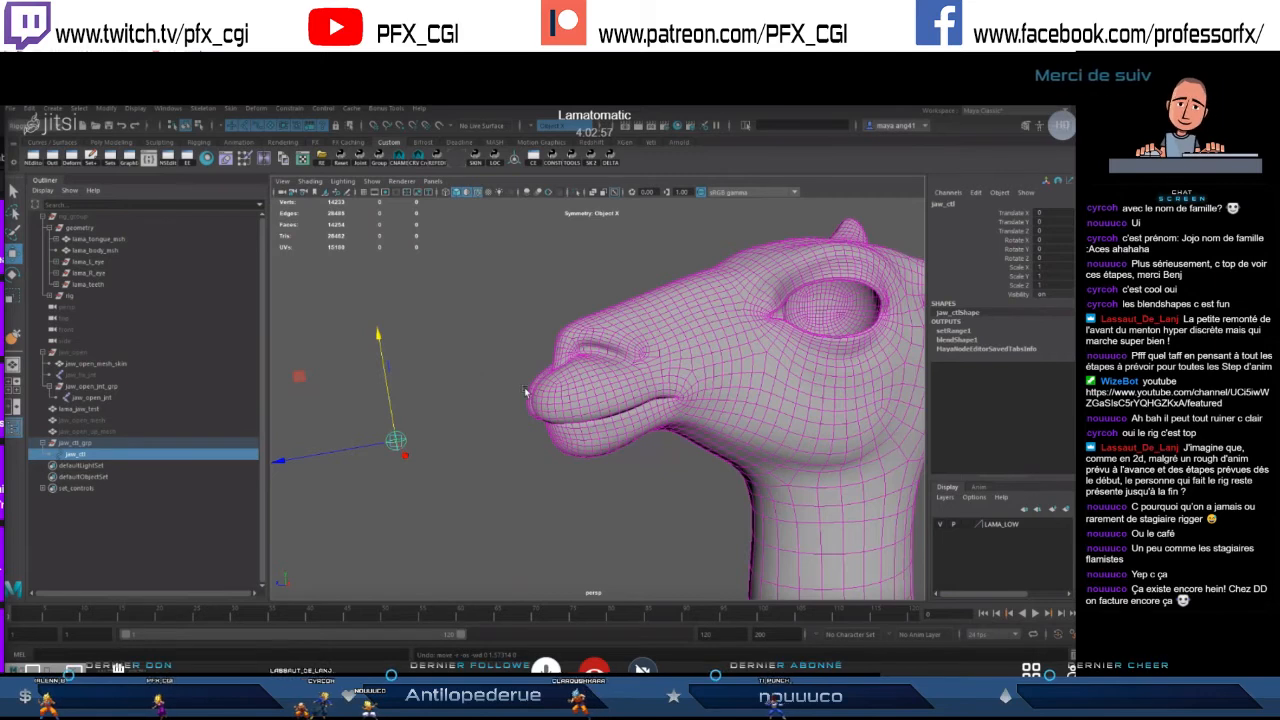
# - Check the mouth's shape close up by moving jaw_ctl along Y, and undo the move
pyautogui.scroll(-9, 560, 408)
pyautogui.press('w')
pyautogui.scroll(4, 590, 432)
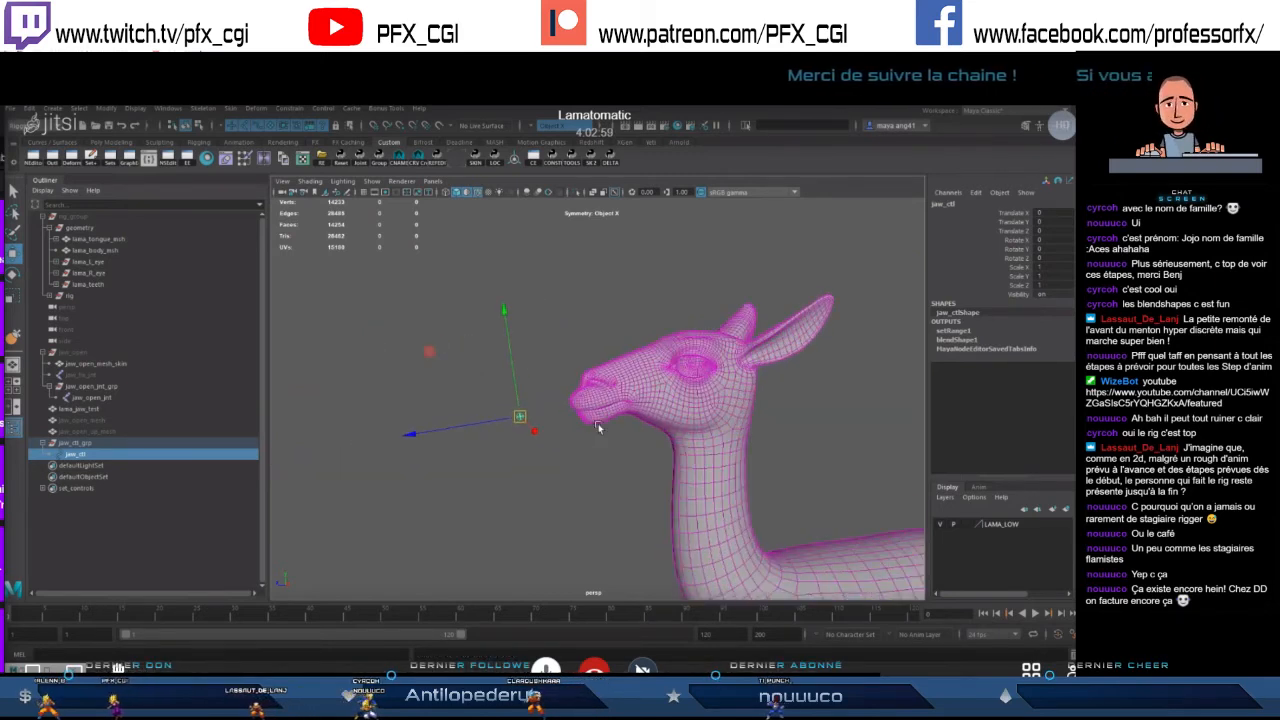
pyautogui.scroll(2, 595, 425)
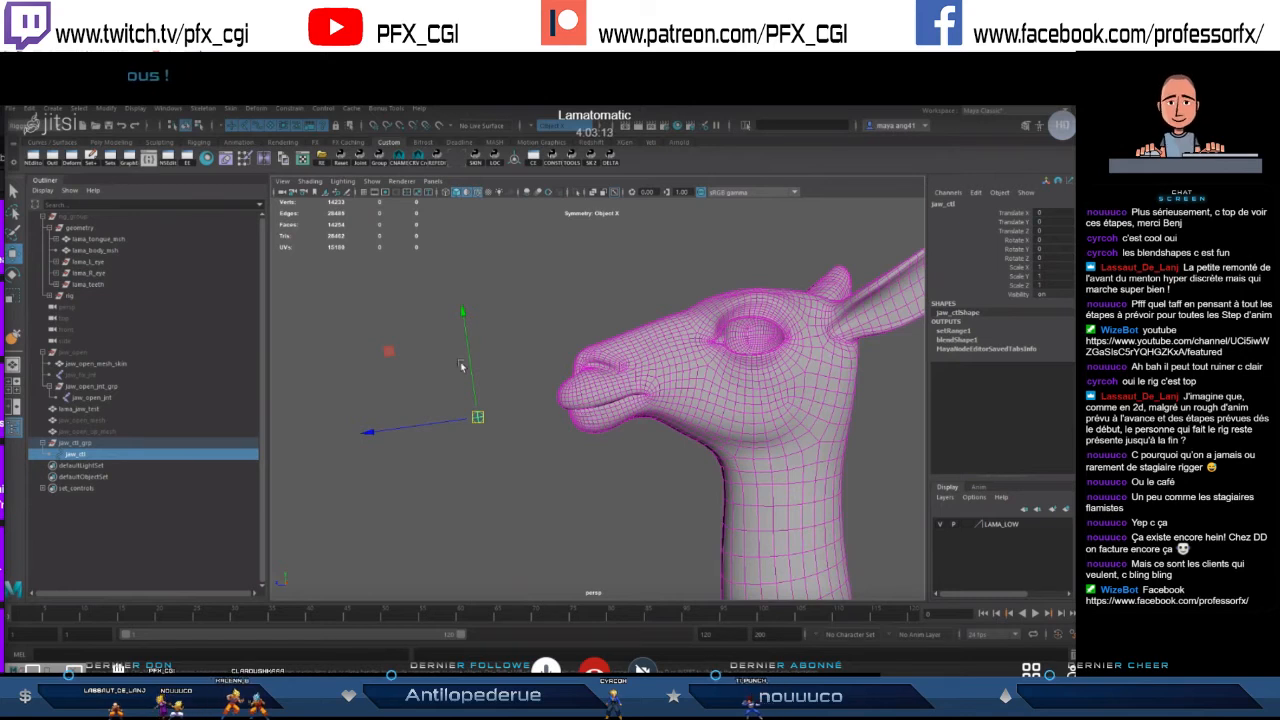
pyautogui.moveTo(470, 358)
pyautogui.mouseDown()
pyautogui.moveTo(466, 324)
pyautogui.moveTo(474, 384)
pyautogui.moveTo(468, 340)
pyautogui.mouseUp()
pyautogui.hotkey('ctrl', 'z')
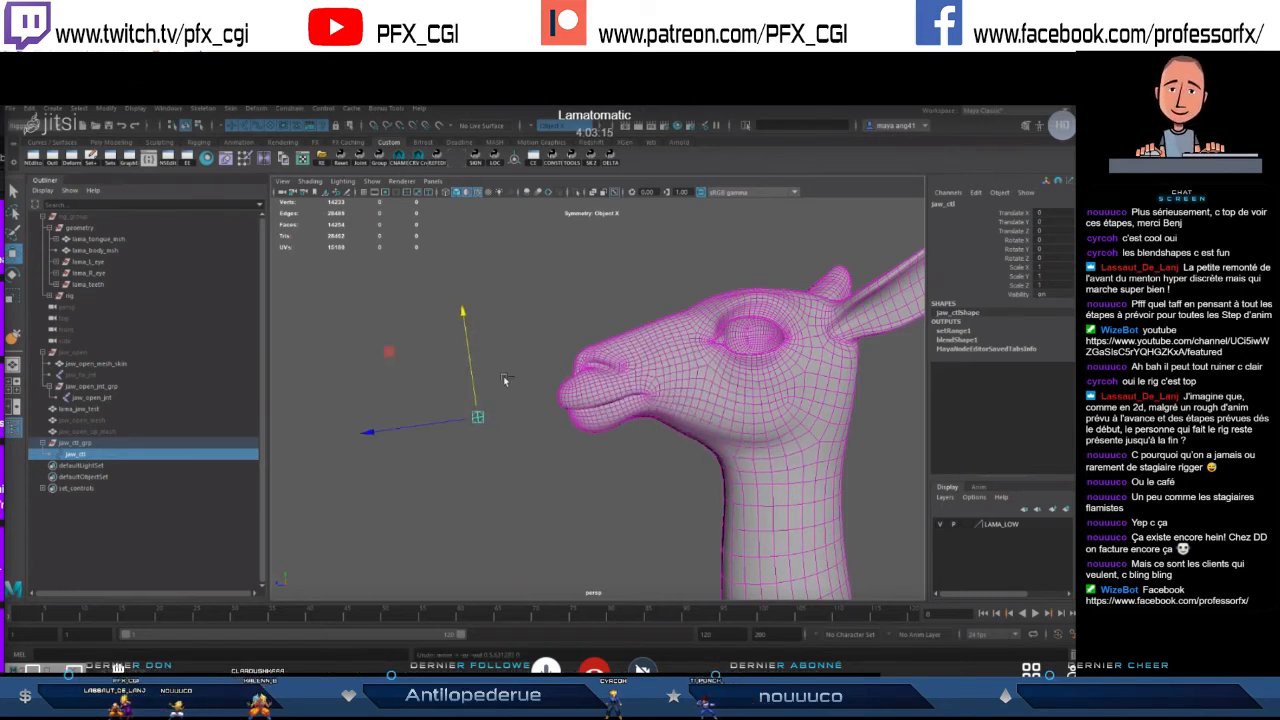
# - Examine the llama's head from several angles with jaw_ctl raised to its upper Y limit, testing its travel again and undoing it
pyautogui.scroll(-6, 577, 418)
pyautogui.keyDown('alt'); pyautogui.moveTo(577, 418); pyautogui.dragTo(704, 430); pyautogui.keyUp('alt')
pyautogui.scroll(6, 700, 400)
pyautogui.keyDown('alt'); pyautogui.moveTo(692, 374); pyautogui.dragTo(598, 364); pyautogui.keyUp('alt')
pyautogui.keyDown('alt'); pyautogui.moveTo(598, 428); pyautogui.dragTo(576, 413); pyautogui.keyUp('alt')
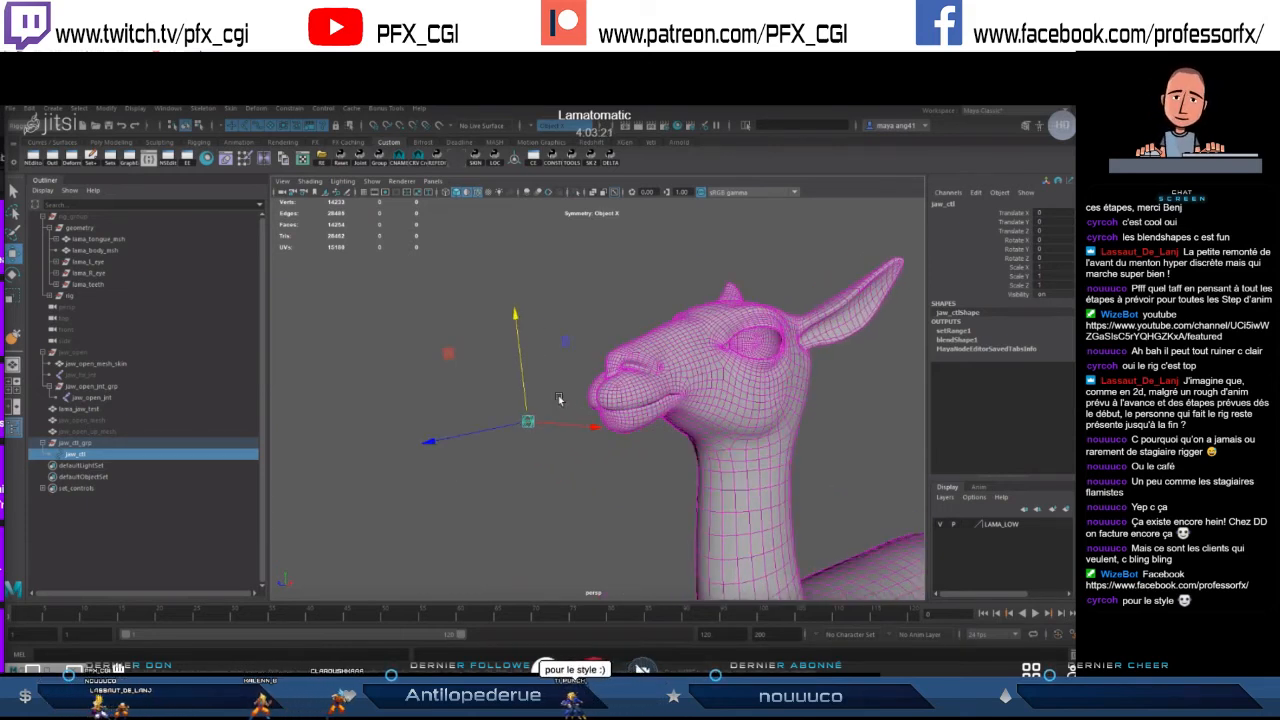
pyautogui.moveTo(515, 328); pyautogui.dragTo(514, 297)
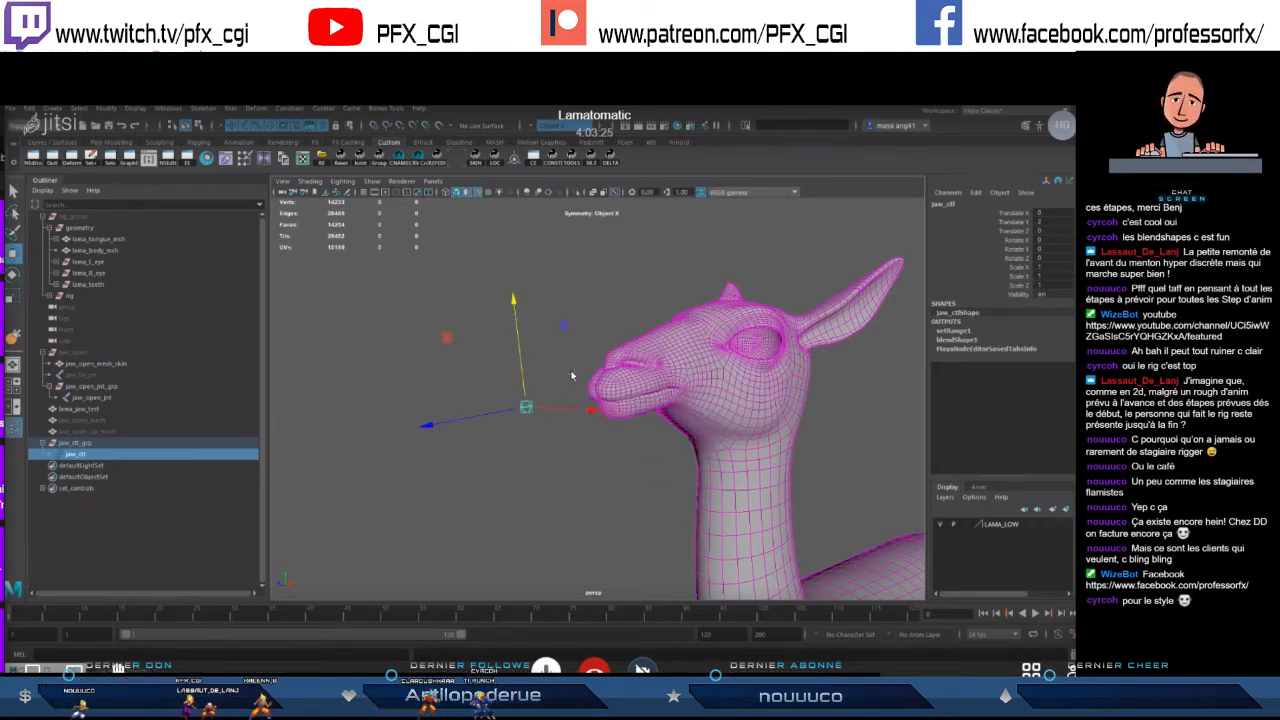
pyautogui.keyDown('alt'); pyautogui.moveTo(590, 380); pyautogui.dragTo(580, 383); pyautogui.keyUp('alt')
pyautogui.scroll(3, 580, 383)
pyautogui.scroll(-4, 562, 383)
pyautogui.moveTo(472, 317); pyautogui.dragTo(446, 312)
pyautogui.hotkey('ctrl', 'z')
pyautogui.scroll(-4, 600, 415)
pyautogui.scroll(3, 556, 390)
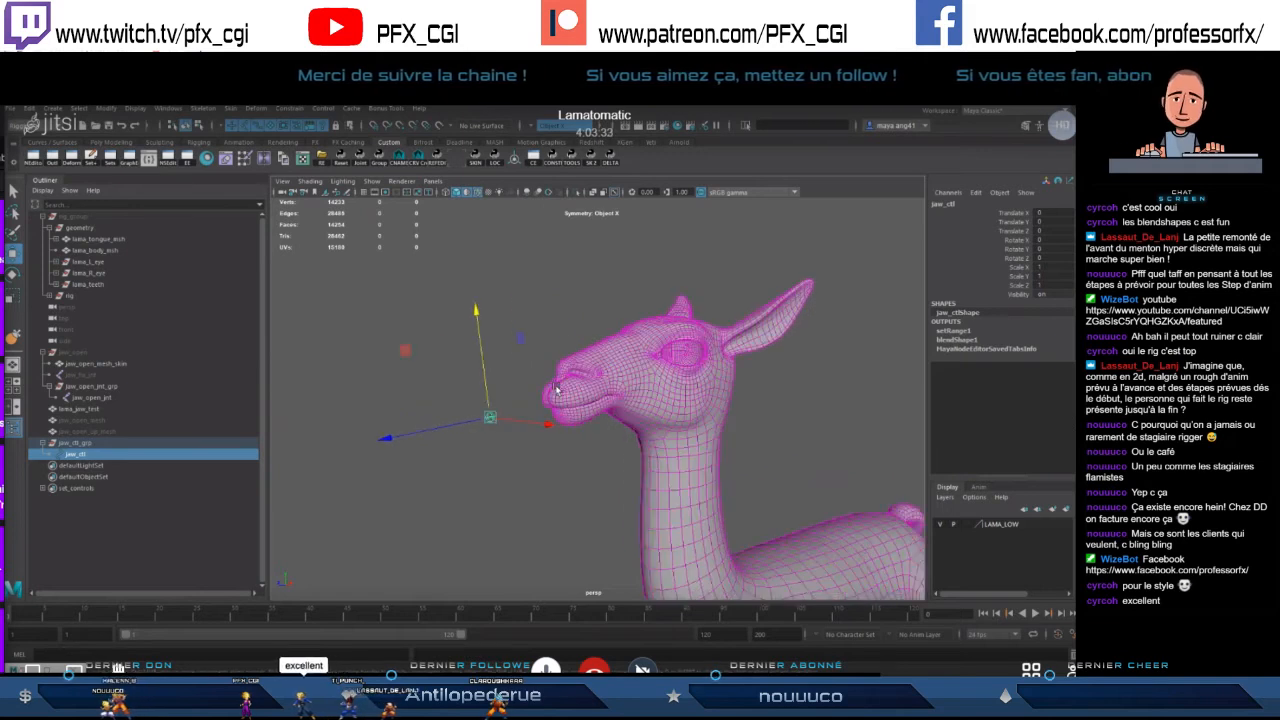
# - Hide lama_jaw_test and jaw_ctl_grp, and show the jaw_open group
pyautogui.click(80, 408)
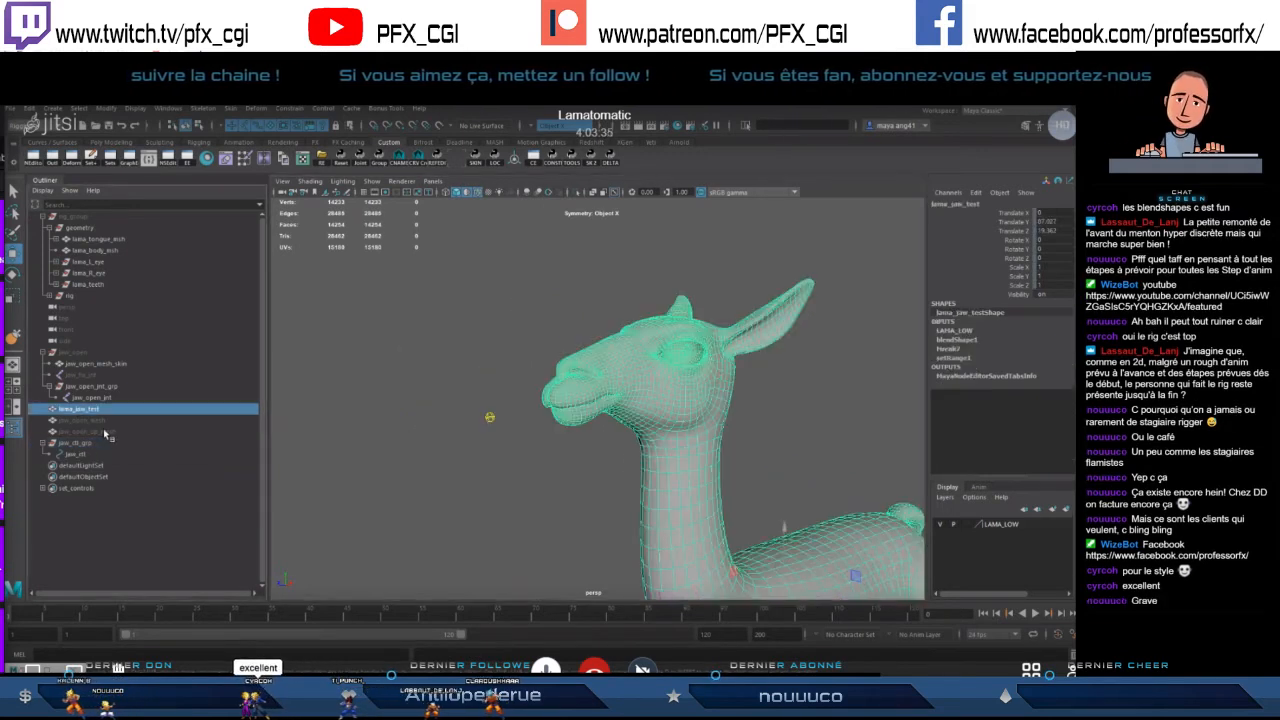
pyautogui.click(80, 353)
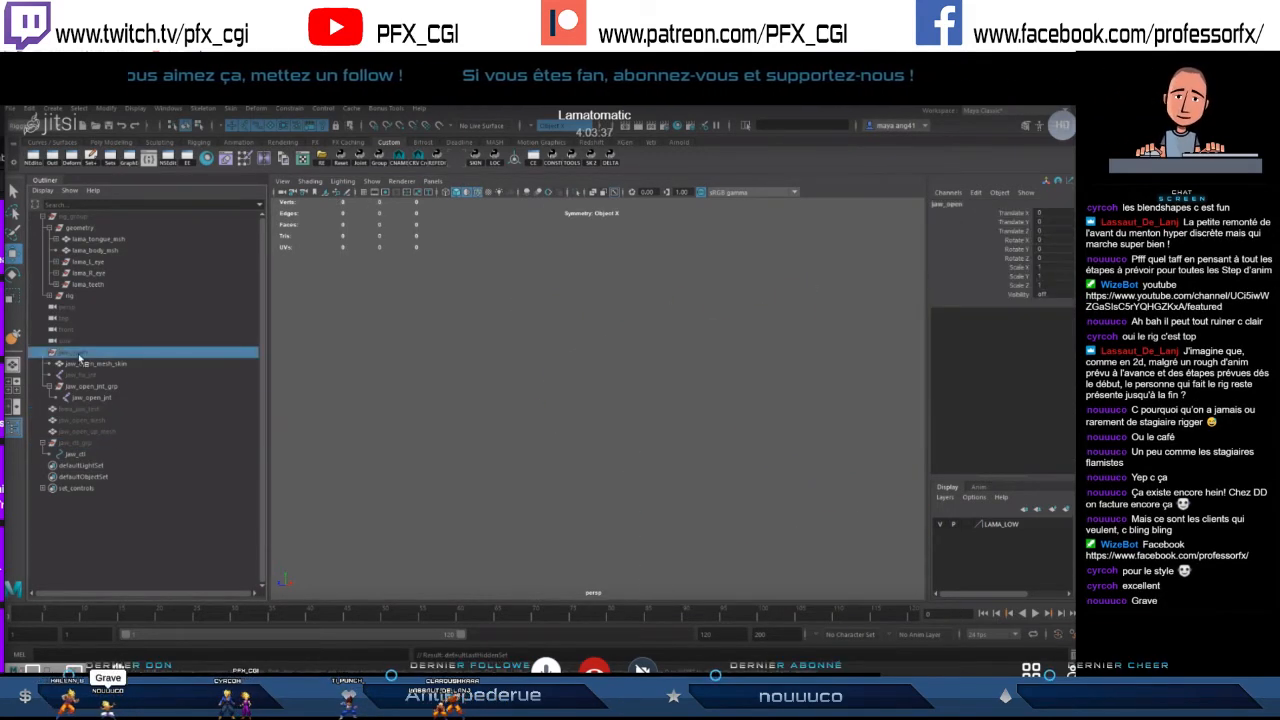
# - Reset jaw_open_jnt's Rotate X to 0 and rotate the joint about 5 degrees around X to open the jaw slightly
pyautogui.click(88, 397)
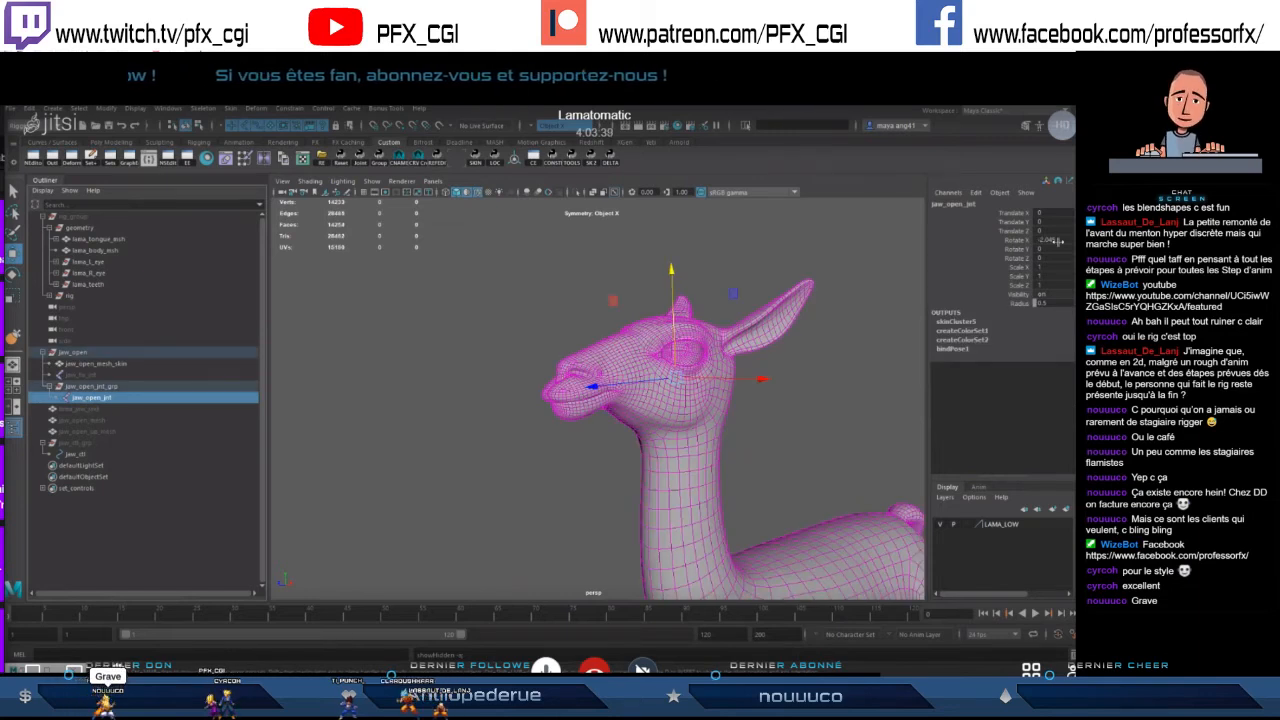
pyautogui.click(1056, 241)
pyautogui.write('0')
pyautogui.press('Return')
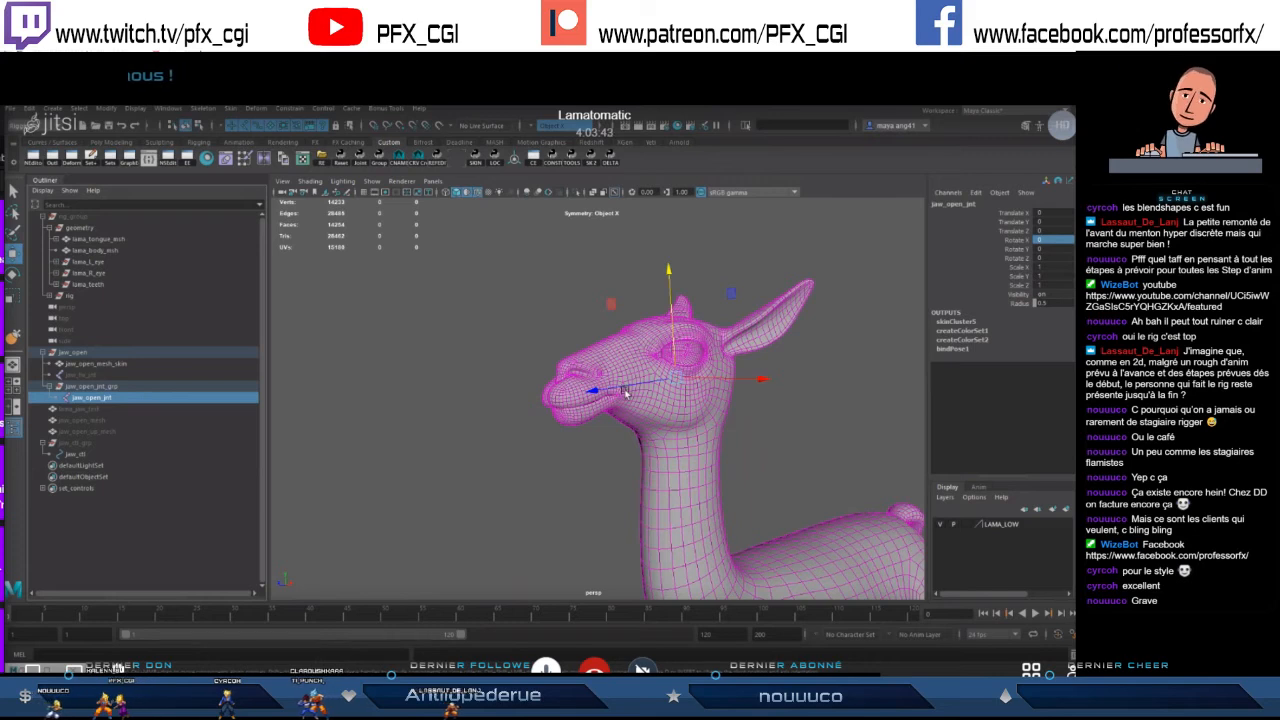
pyautogui.scroll(3, 625, 393)
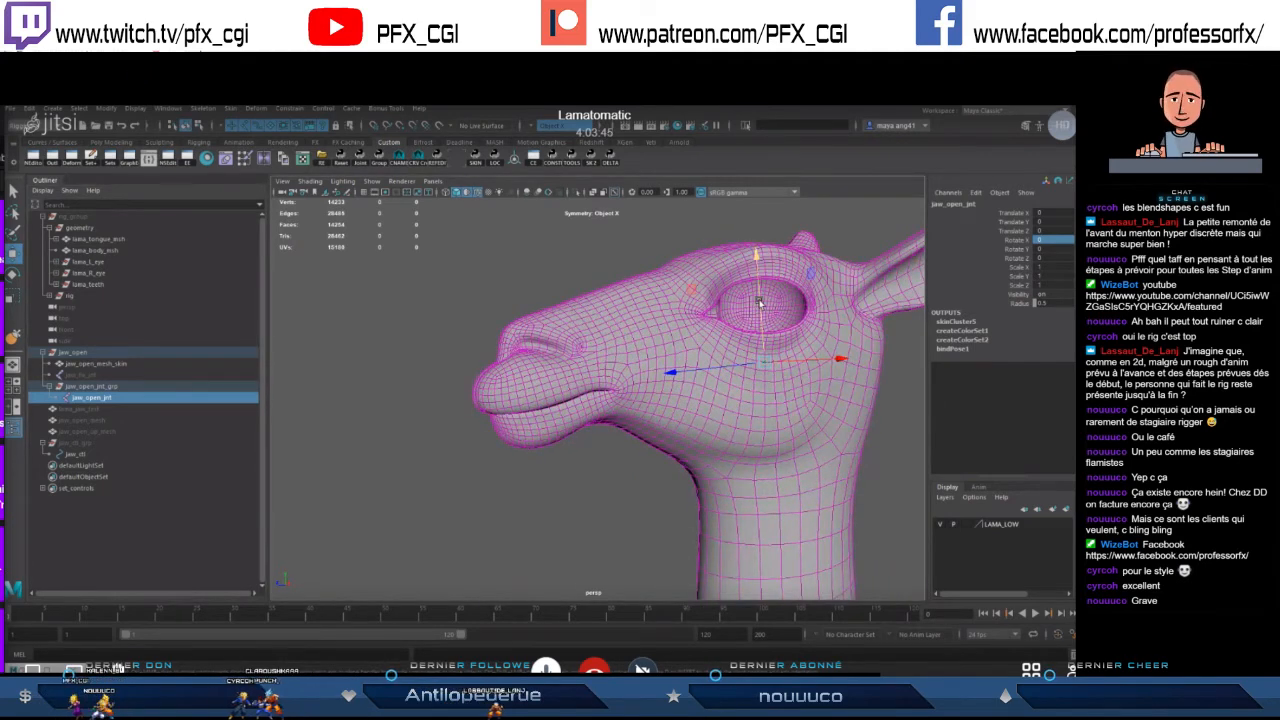
pyautogui.press('e')
pyautogui.moveTo(698, 294); pyautogui.dragTo(632, 326)
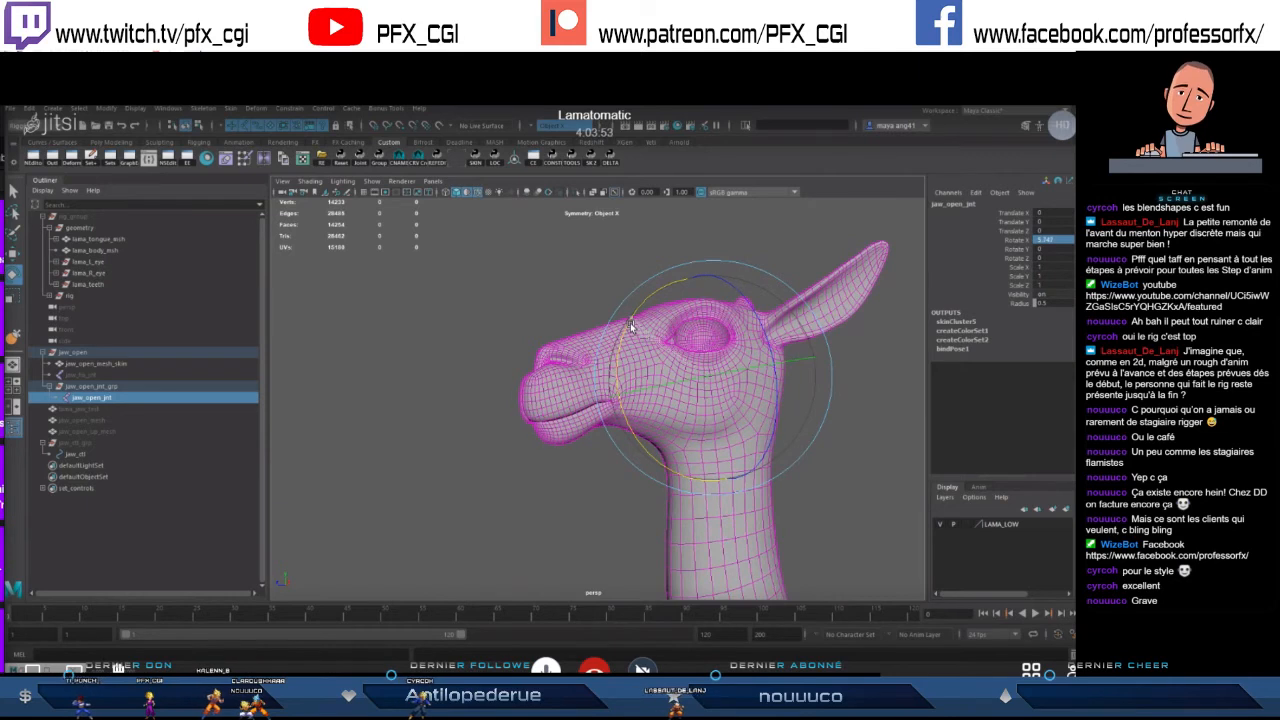
# - Show jaw_open_mesh_skin's vertices and select the vertex loop running around the lips
pyautogui.click(562, 403)
pyautogui.press('F8')
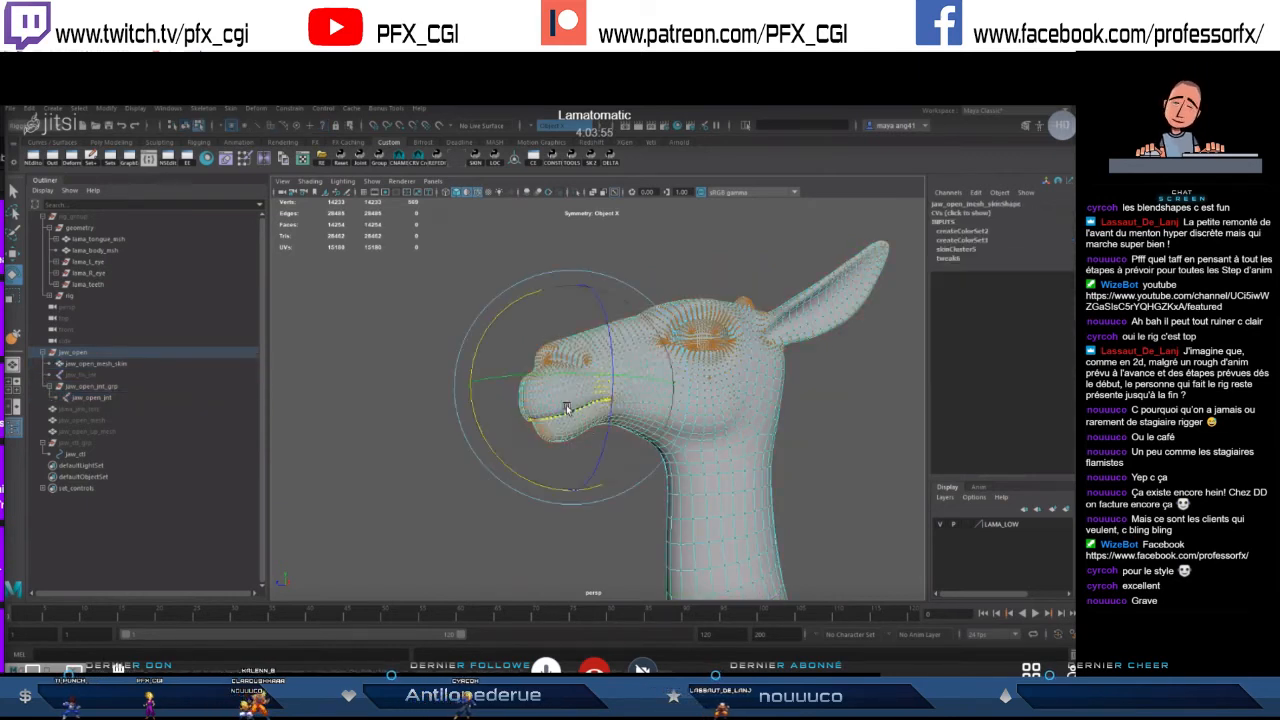
pyautogui.press('q')
pyautogui.keyDown('alt'); pyautogui.moveTo(591, 426); pyautogui.dragTo(573, 429); pyautogui.keyUp('alt')
pyautogui.scroll(4, 558, 424)
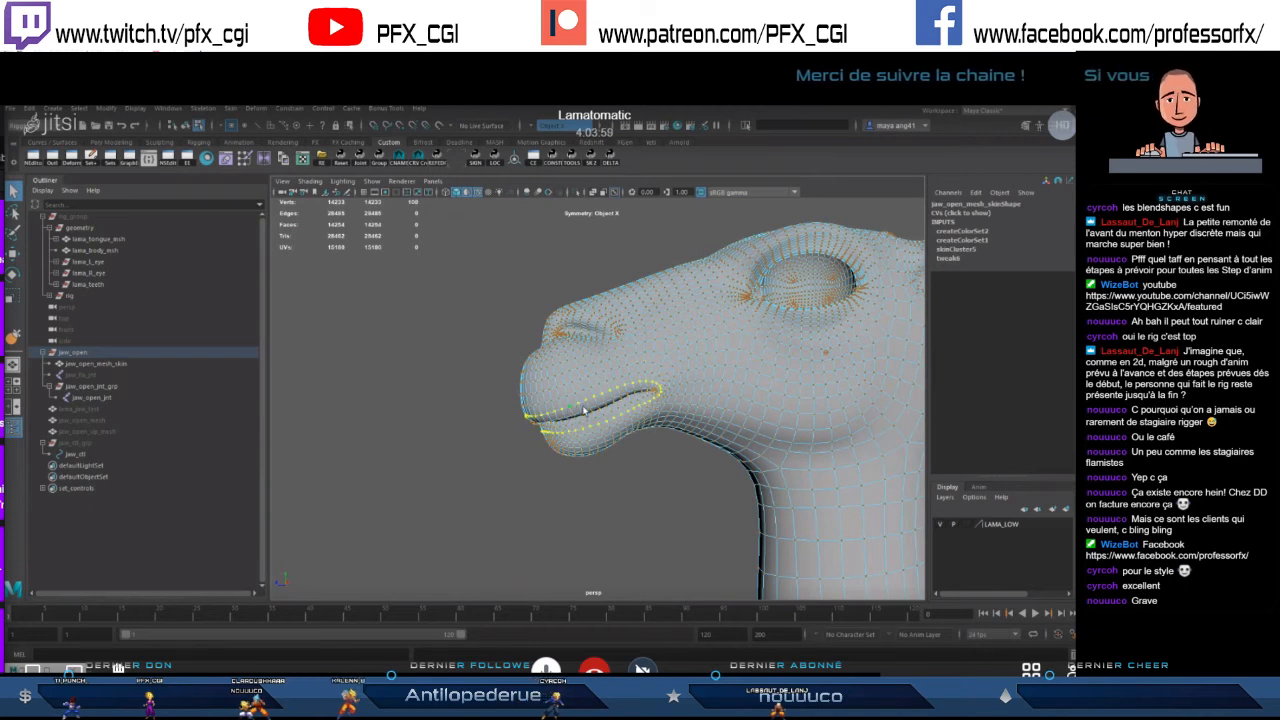
# - Restrict the selection to the upper-lip vertices in the side view and grow it by two rows
pyautogui.keyDown('alt'); pyautogui.moveTo(652, 418); pyautogui.dragTo(474, 463); pyautogui.keyUp('alt')
pyautogui.press('space')
pyautogui.press('space')
pyautogui.keyDown('alt'); pyautogui.moveTo(546, 466); pyautogui.dragTo(557, 453, button='middle'); pyautogui.keyUp('alt')
pyautogui.hotkey('shift', '.')
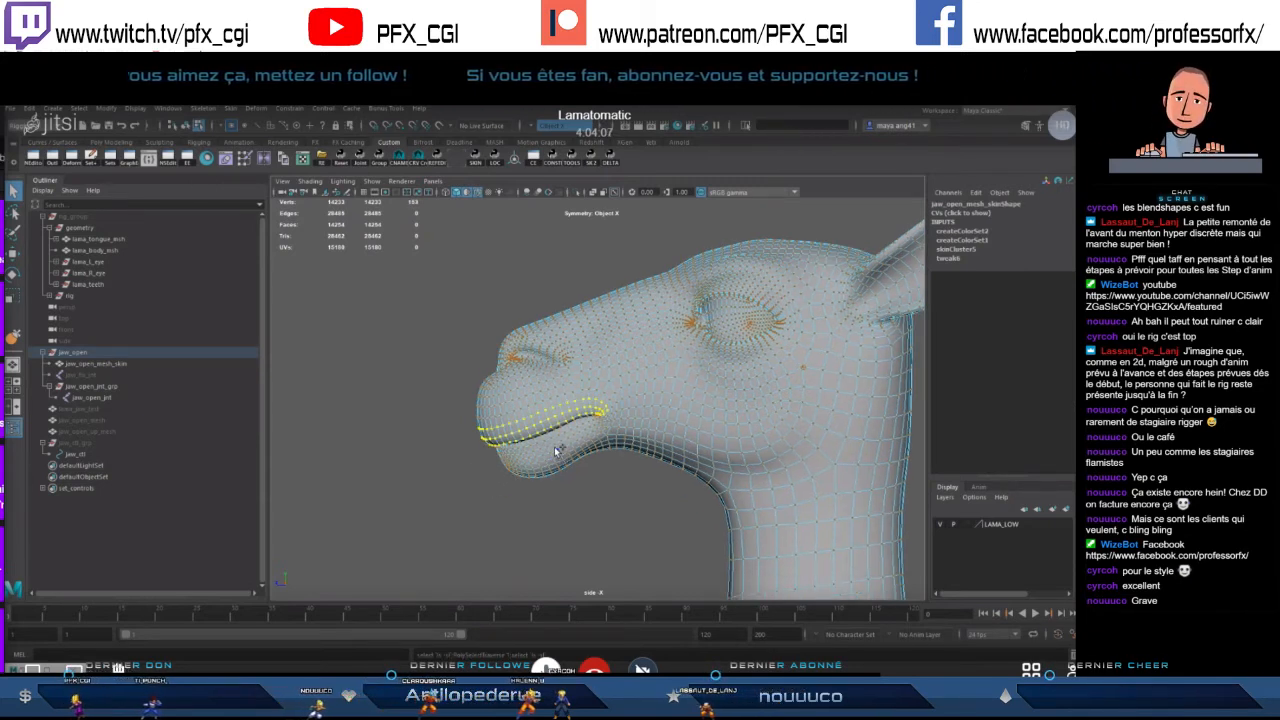
pyautogui.hotkey('shift', '.')
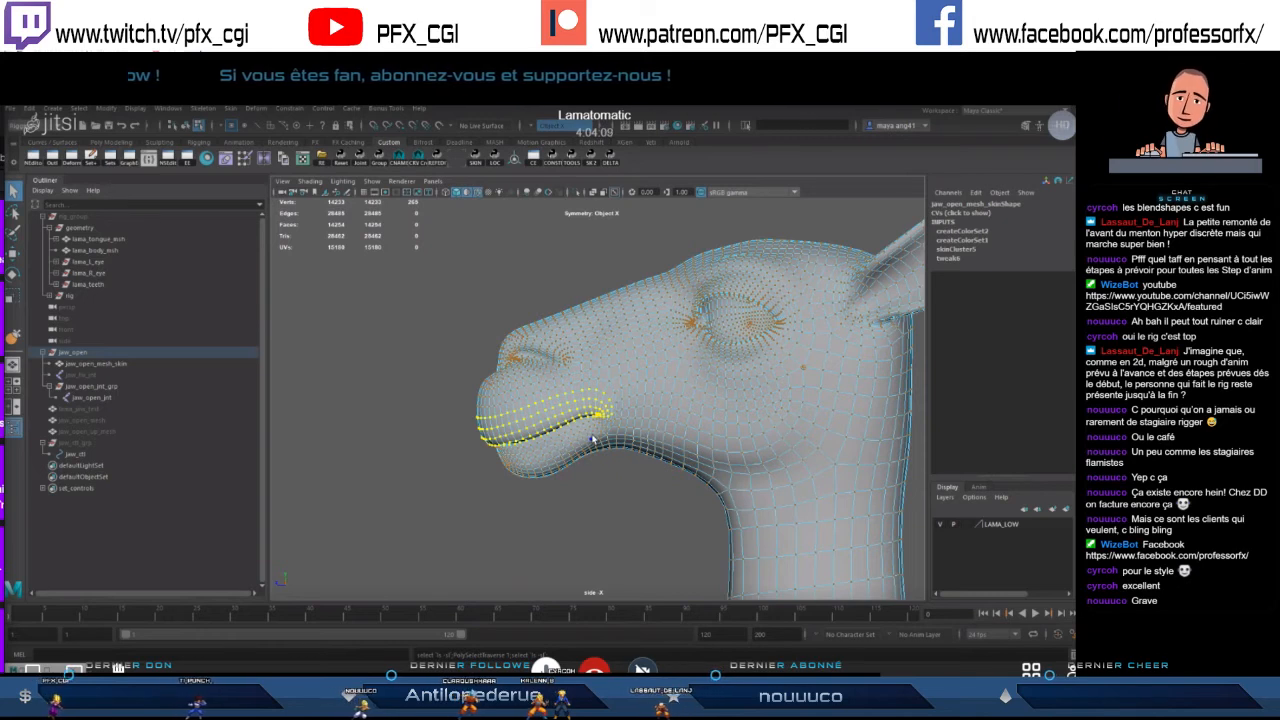
# - Extend the vertex selection farther over the upper lip and refine it around the mouth corner
pyautogui.click(529, 418)
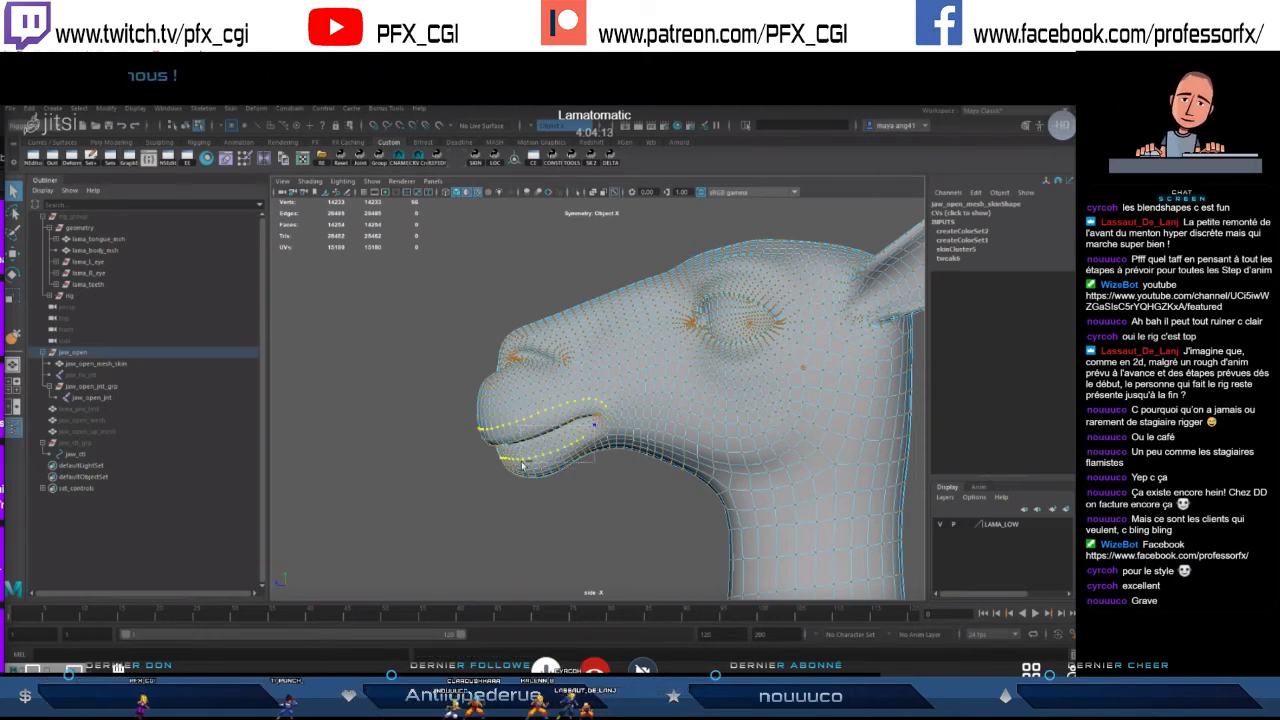
pyautogui.hotkey('shift', '.')
pyautogui.hotkey('shift', '.')
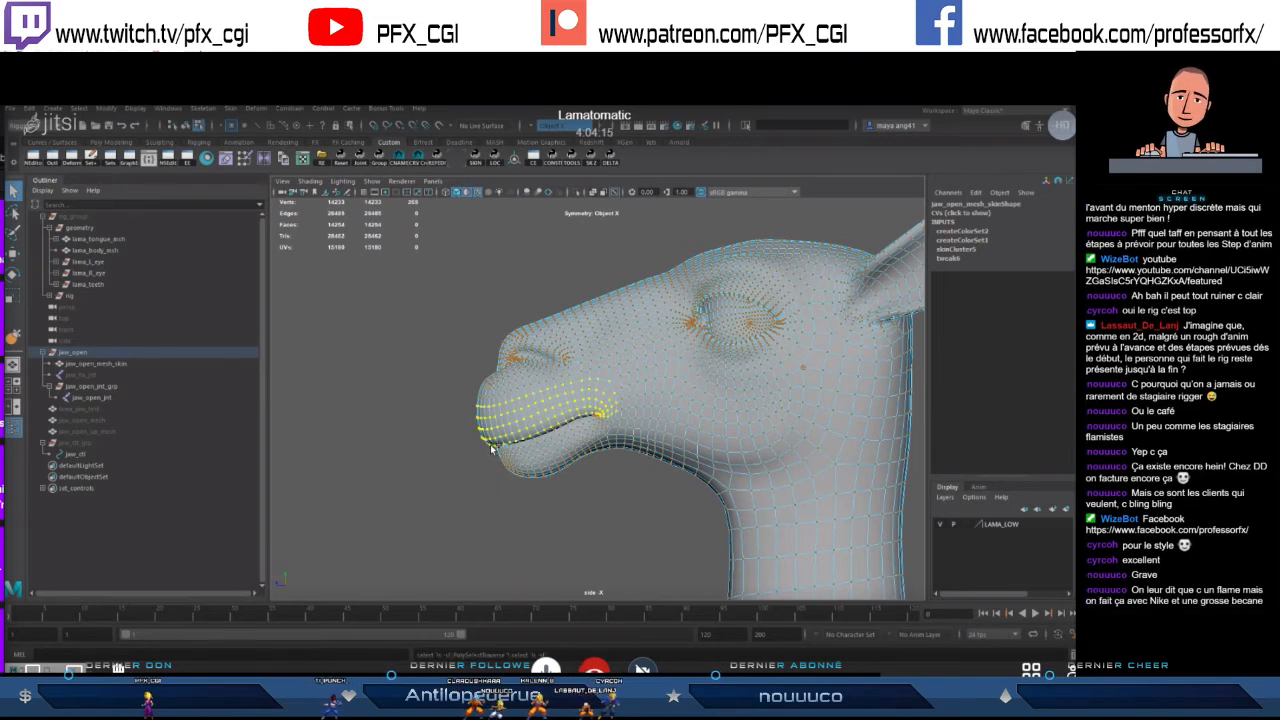
pyautogui.scroll(4, 632, 430)
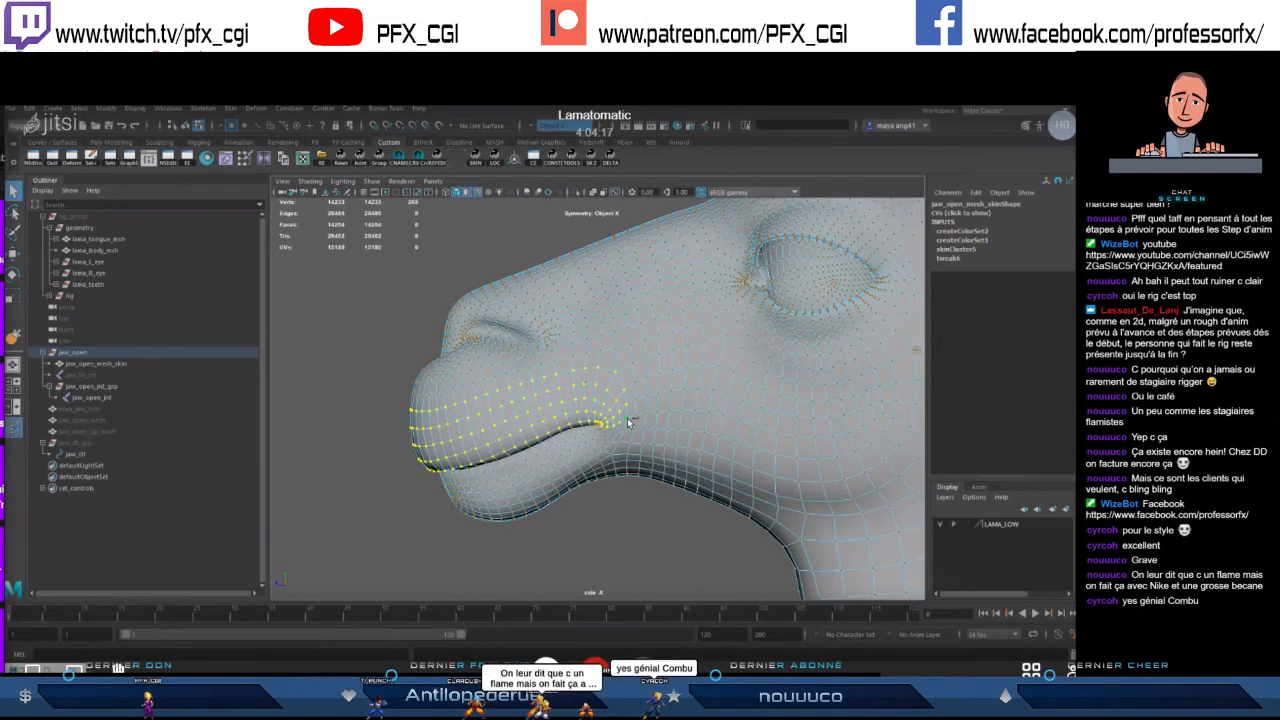
pyautogui.scroll(3, 632, 425)
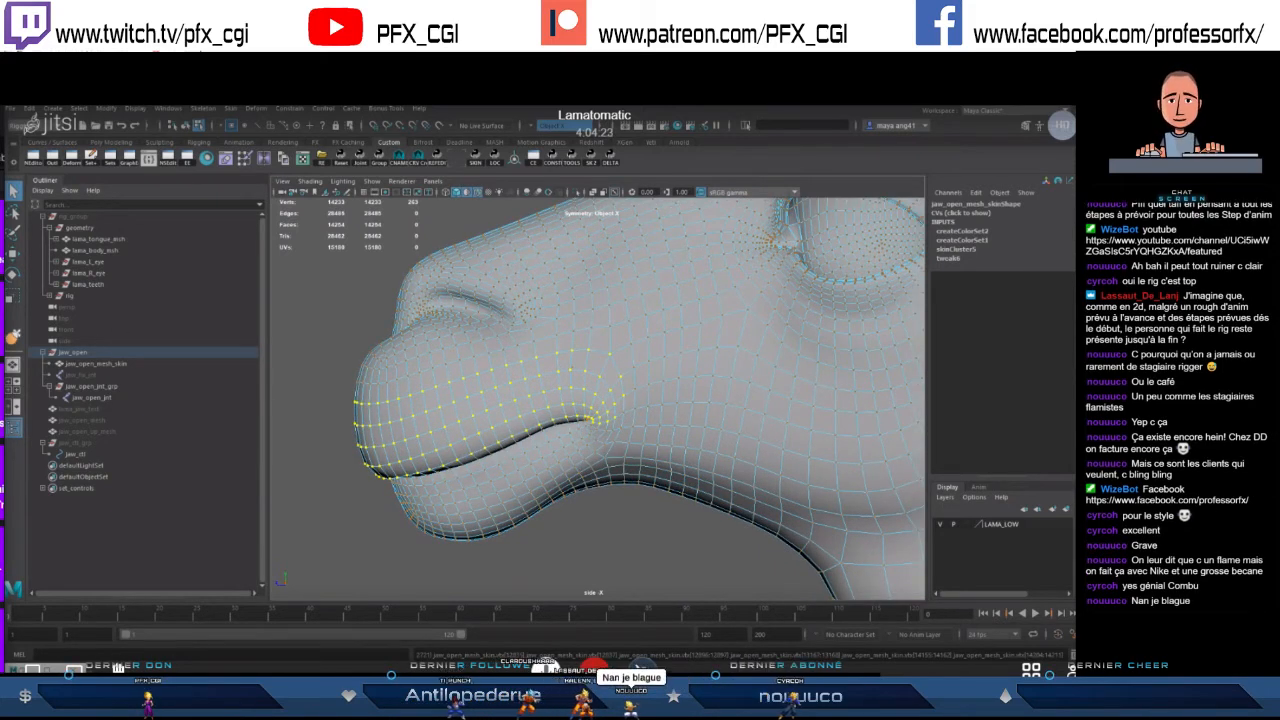
# - Try flooding the upper-lip vertices with an Add skin weight of 1.0 for the upper influence, growing the selection before each repeat
pyautogui.doubleClick(243, 160)
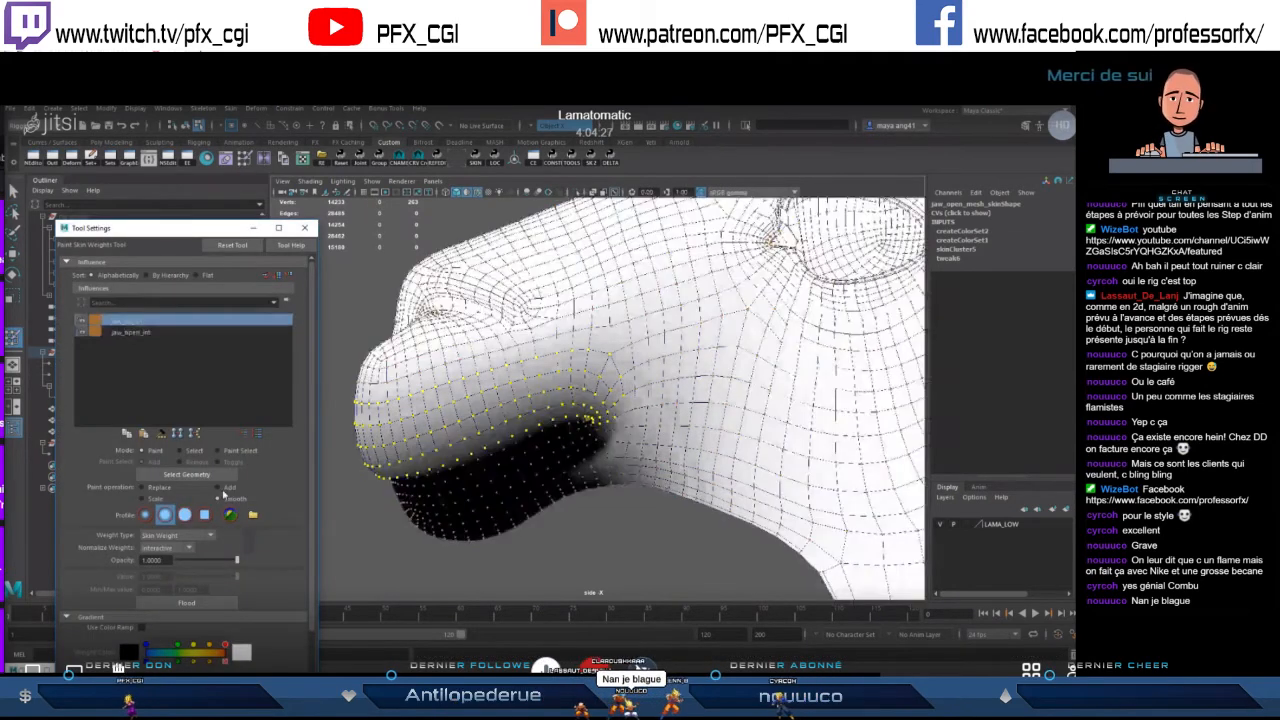
pyautogui.click(226, 489)
pyautogui.click(212, 603)
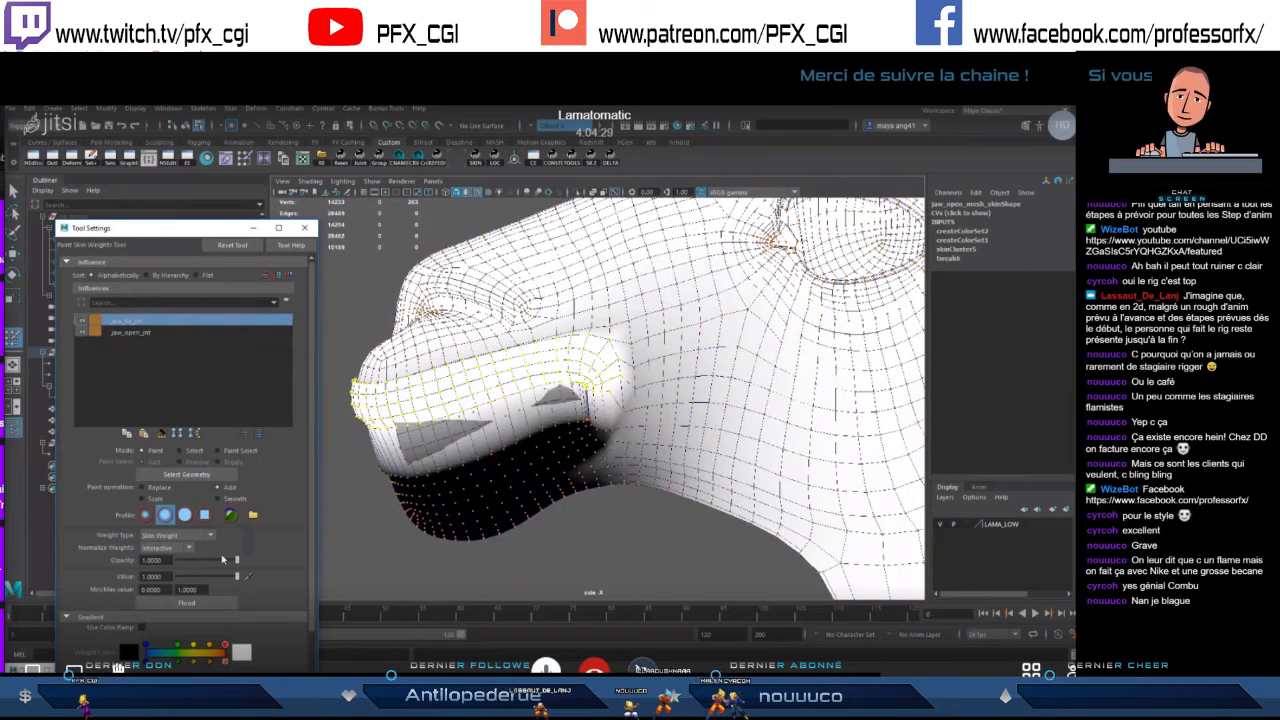
pyautogui.hotkey('shift', '.')
pyautogui.click(212, 604)
pyautogui.hotkey('shift', '.')
pyautogui.click(212, 605)
pyautogui.hotkey('shift', '.')
pyautogui.click(213, 606)
pyautogui.hotkey('shift', '.')
pyautogui.click(212, 605)
# - Undo the upper-lip skin weight floods and the selection growths
pyautogui.hotkey('ctrl', 'z')
pyautogui.hotkey('ctrl', 'z')
pyautogui.hotkey('ctrl', 'z')
pyautogui.hotkey('ctrl', 'z')
pyautogui.hotkey('ctrl', 'z')
pyautogui.hotkey('ctrl', 'z')
pyautogui.hotkey('ctrl', 'z')
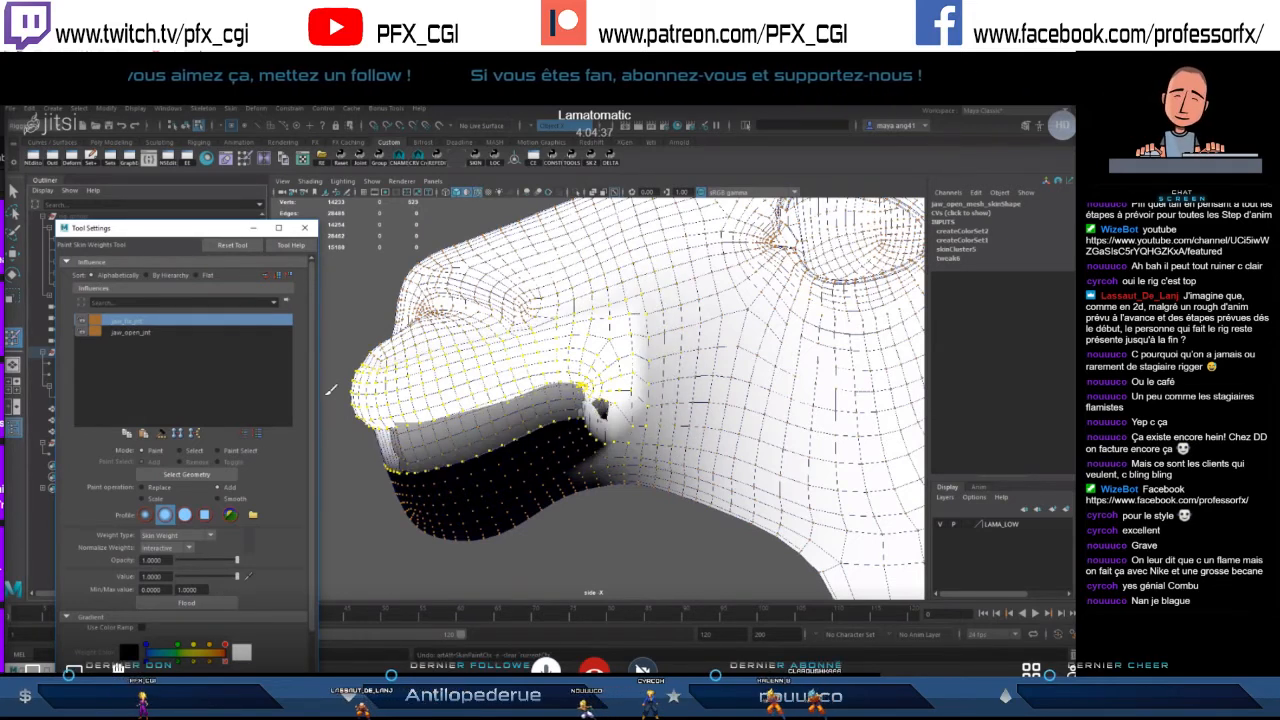
# - Return from skin weight painting to object mode and reset jaw_open_jnt's Rotate X to 0
pyautogui.press('q')
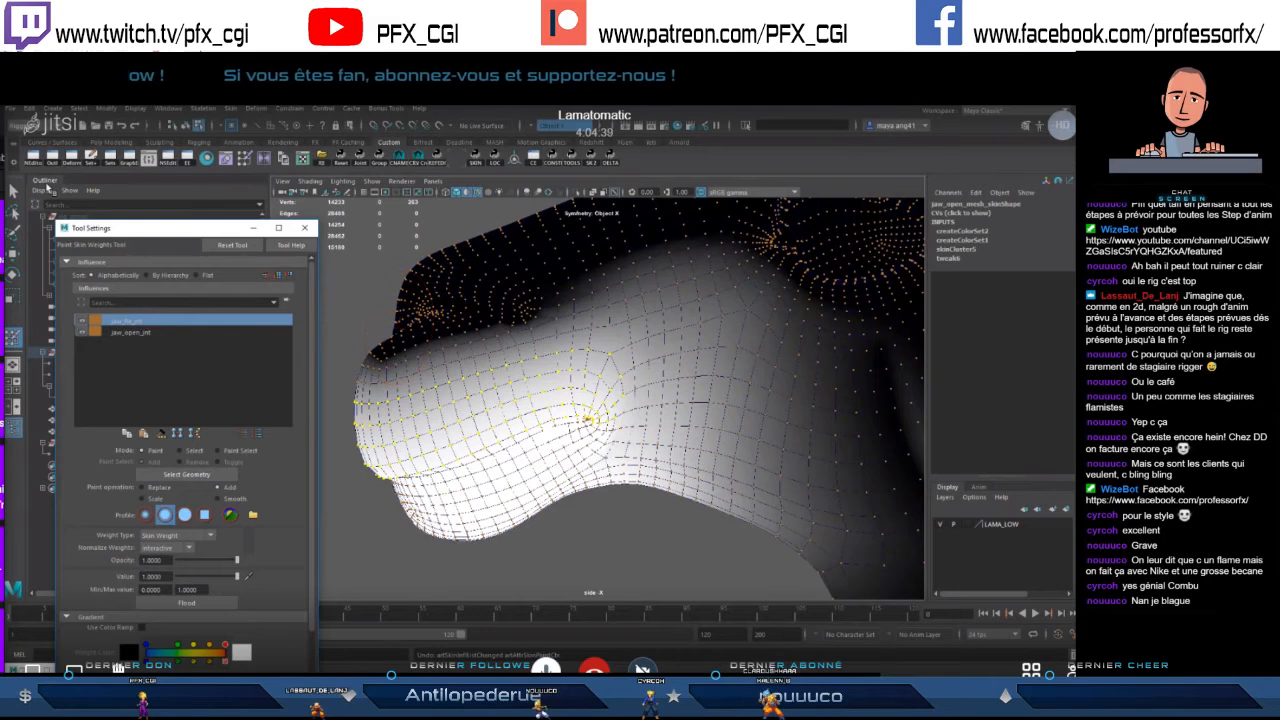
pyautogui.press('F8')
pyautogui.click(372, 305)
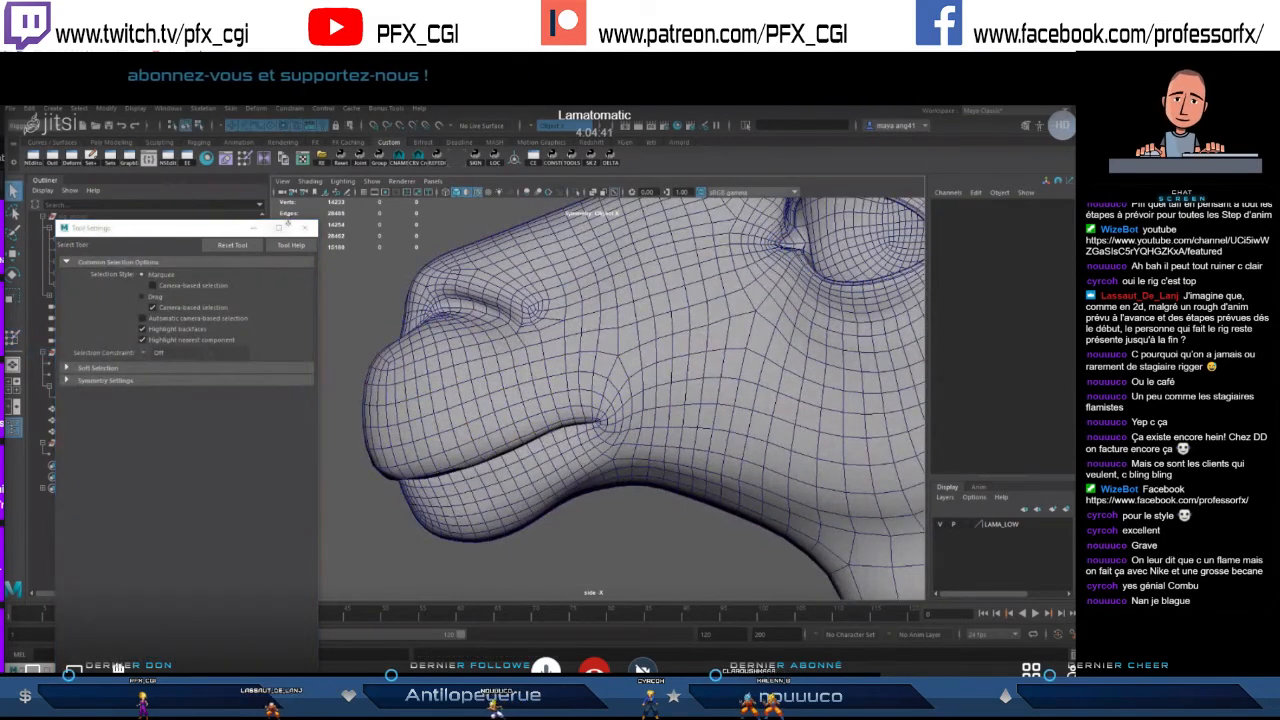
pyautogui.click(305, 228)
pyautogui.click(90, 397)
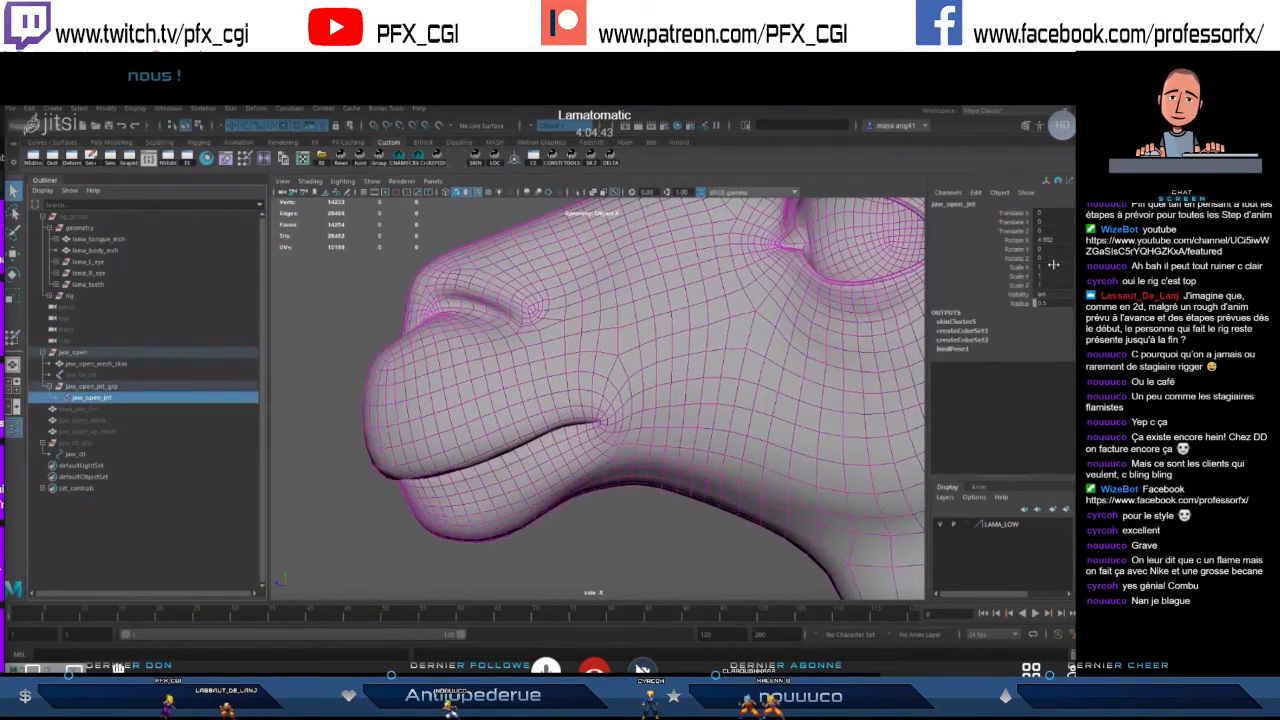
pyautogui.write('0')
pyautogui.press('Return')
# - Hide the jaw_open group and show jaw_ctl_grp and lama_jaw_test in the perspective view
pyautogui.keyDown('alt'); pyautogui.moveTo(737, 460); pyautogui.dragTo(656, 423, button='right'); pyautogui.keyUp('alt')
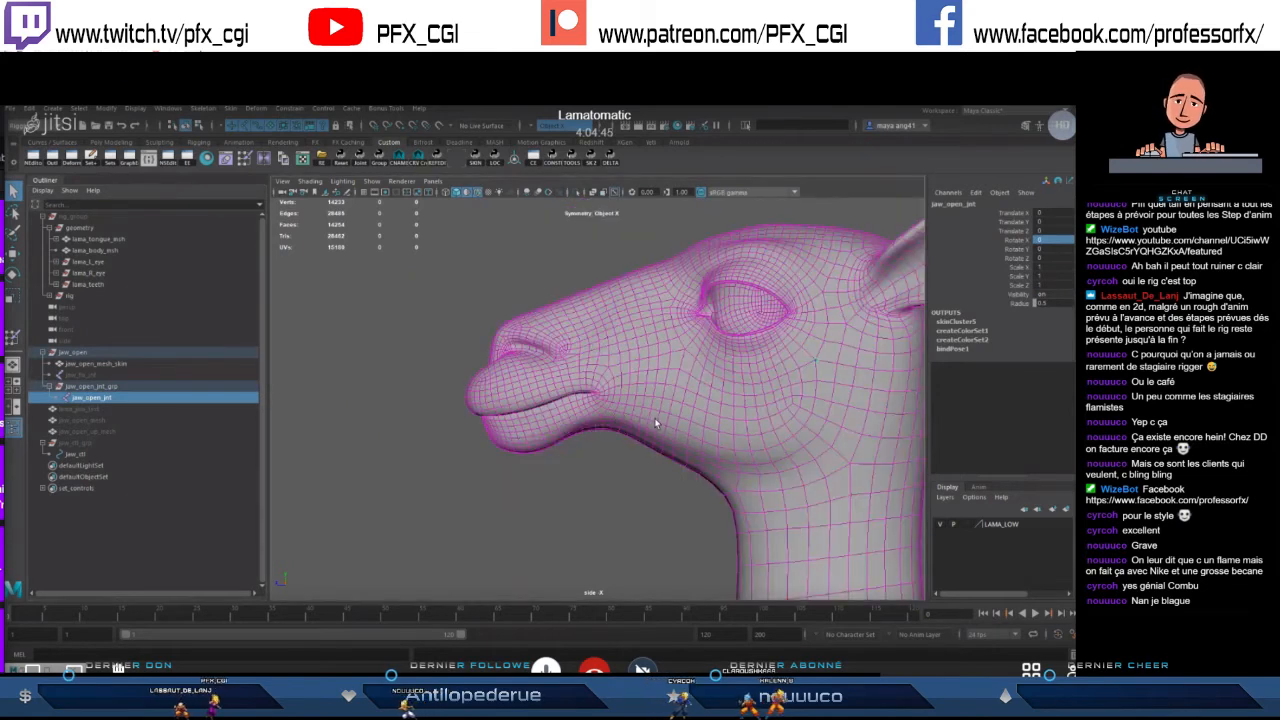
pyautogui.press('space')
pyautogui.press('space')
pyautogui.keyDown('alt'); pyautogui.moveTo(620, 463); pyautogui.dragTo(548, 440, button='right'); pyautogui.keyUp('alt')
pyautogui.keyDown('alt'); pyautogui.moveTo(620, 435); pyautogui.dragTo(665, 418); pyautogui.keyUp('alt')
pyautogui.scroll(3, 663, 420)
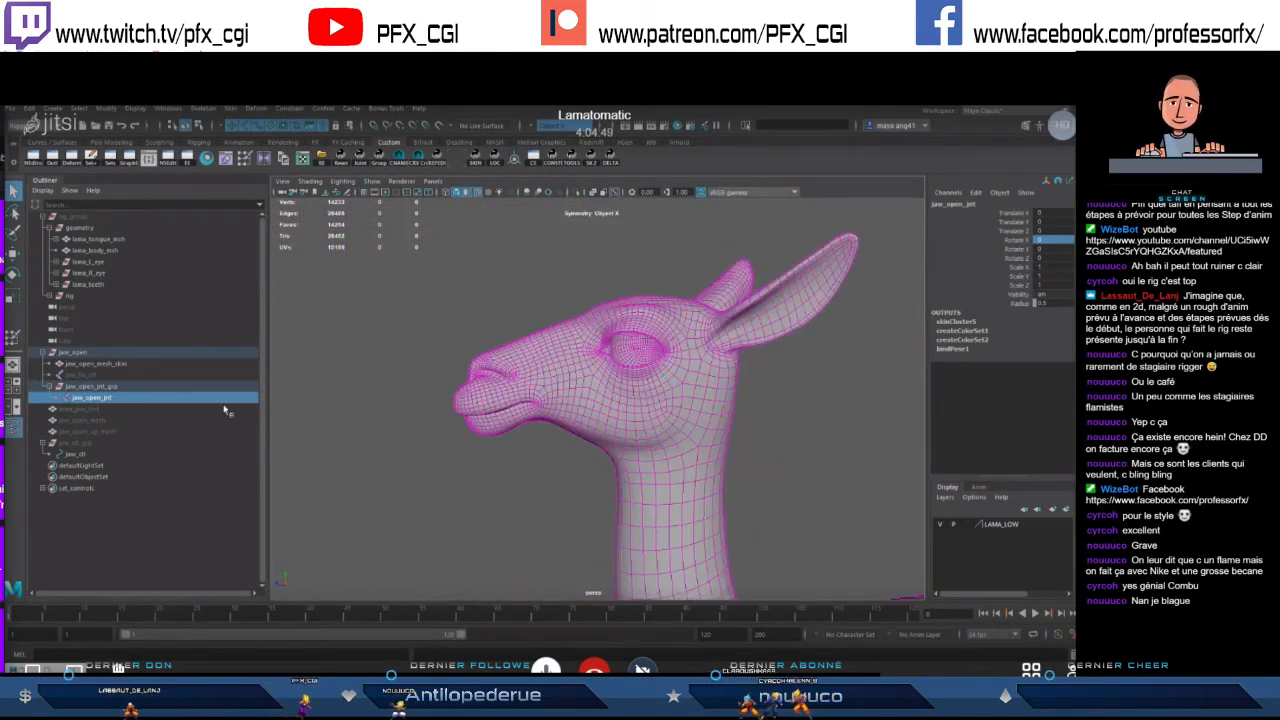
pyautogui.click(72, 354)
pyautogui.hotkey('ctrl', 'h')
pyautogui.click(80, 443)
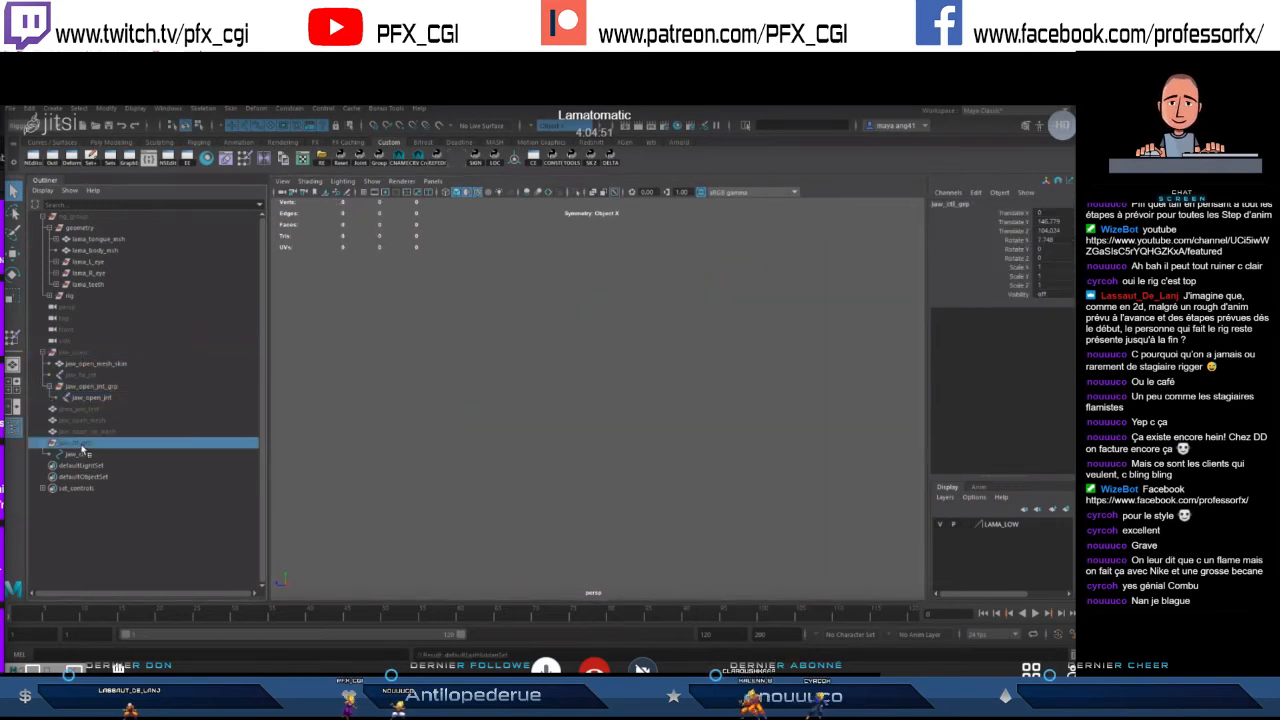
pyautogui.keyDown('ctrl'); pyautogui.click(84, 410); pyautogui.keyUp('ctrl')
pyautogui.hotkey('shift', 'h')
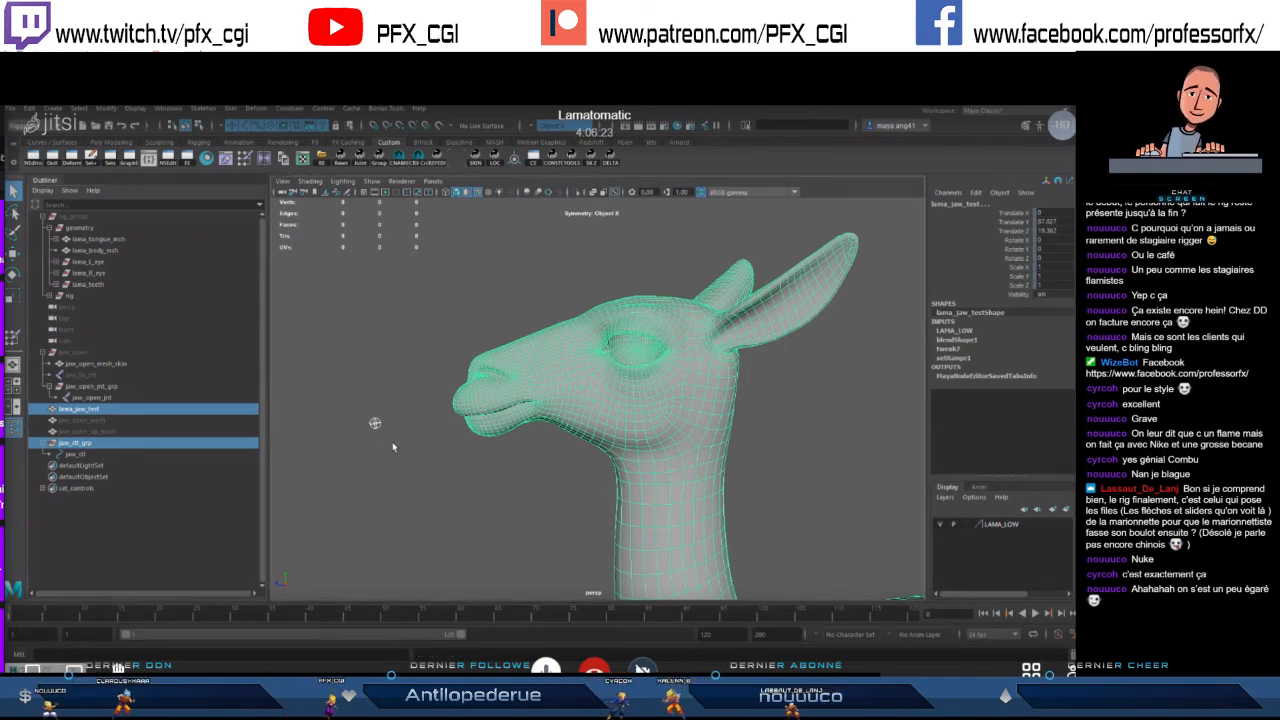
# - Select the jaw_ctl curve in front of the muzzle and activate the Move tool
pyautogui.click(385, 412)
pyautogui.click(376, 422)
pyautogui.press('w')
pyautogui.keyDown('alt'); pyautogui.moveTo(424, 416); pyautogui.dragTo(498, 409); pyautogui.keyUp('alt')
pyautogui.keyDown('alt'); pyautogui.moveTo(498, 409); pyautogui.dragTo(472, 405, button='right'); pyautogui.keyUp('alt')
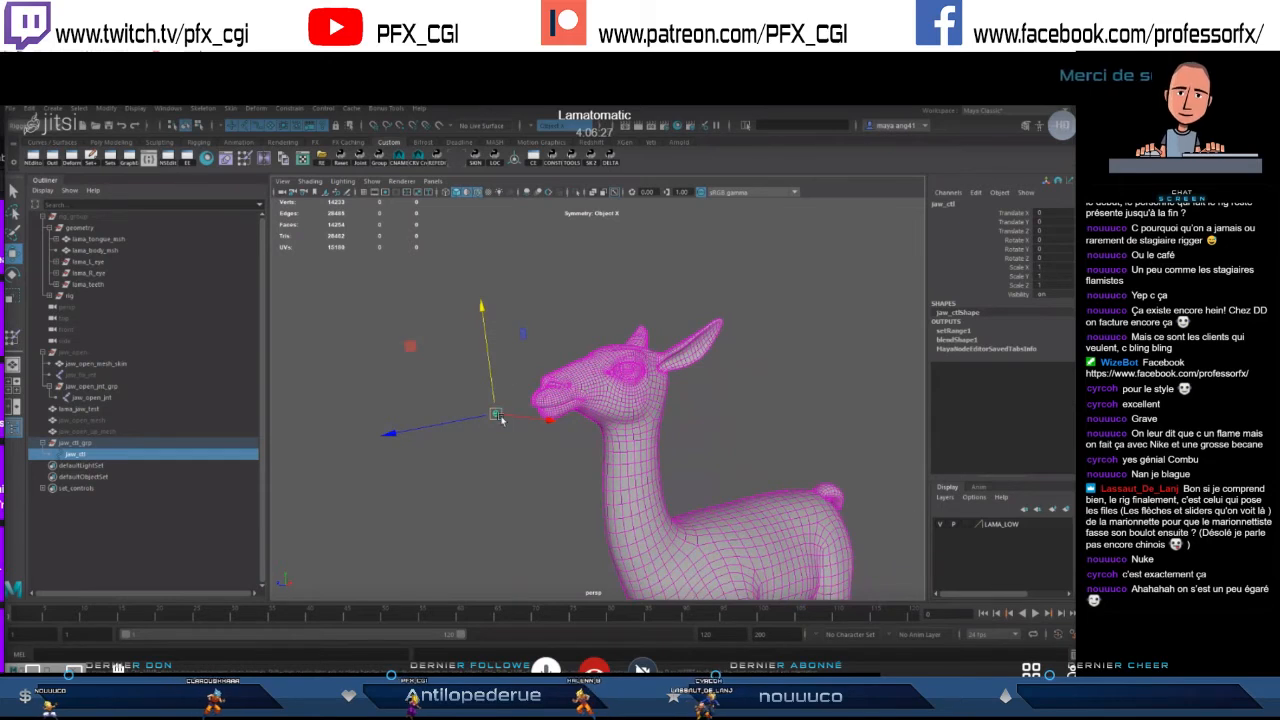
pyautogui.keyDown('alt'); pyautogui.moveTo(502, 420); pyautogui.dragTo(522, 418, button='middle'); pyautogui.keyUp('alt')
pyautogui.keyDown('alt'); pyautogui.moveTo(588, 425); pyautogui.dragTo(577, 443, button='right'); pyautogui.keyUp('alt')
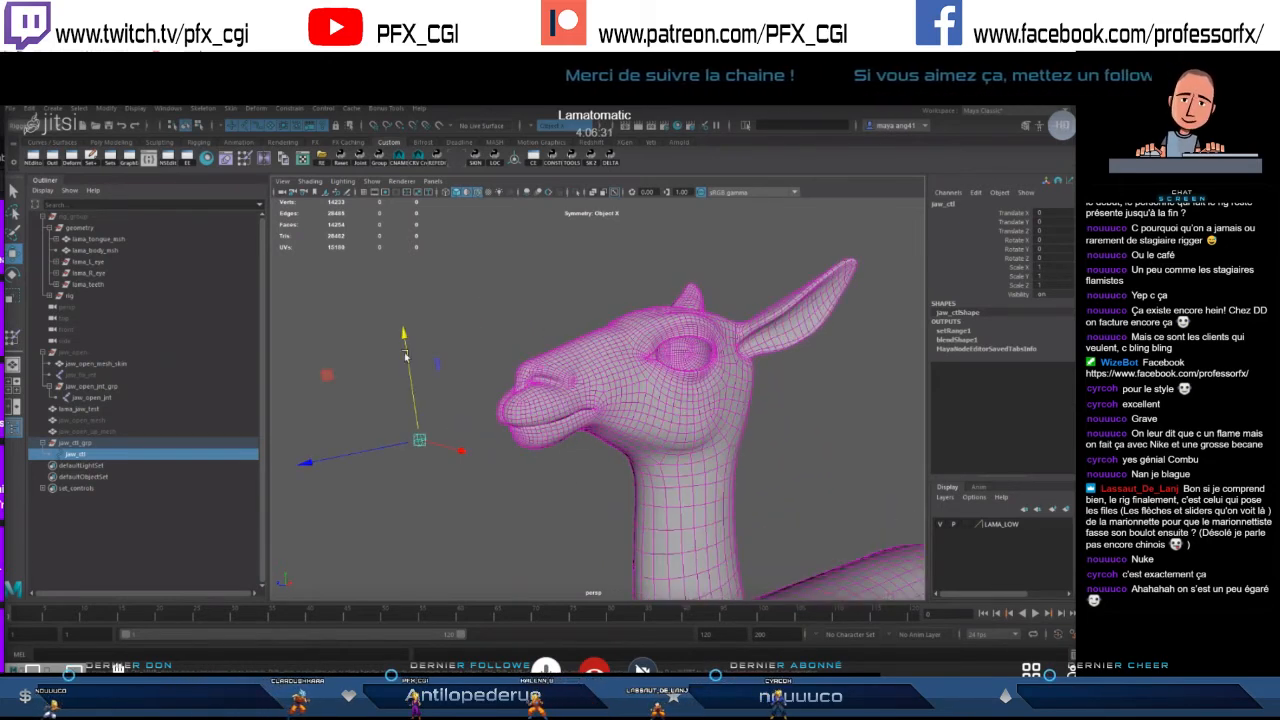
pyautogui.keyDown('alt'); pyautogui.moveTo(449, 449); pyautogui.dragTo(534, 381); pyautogui.keyUp('alt')
# - Test the jaw blend shapes by moving jaw_ctl along Y, and undo the move
pyautogui.click(550, 381)
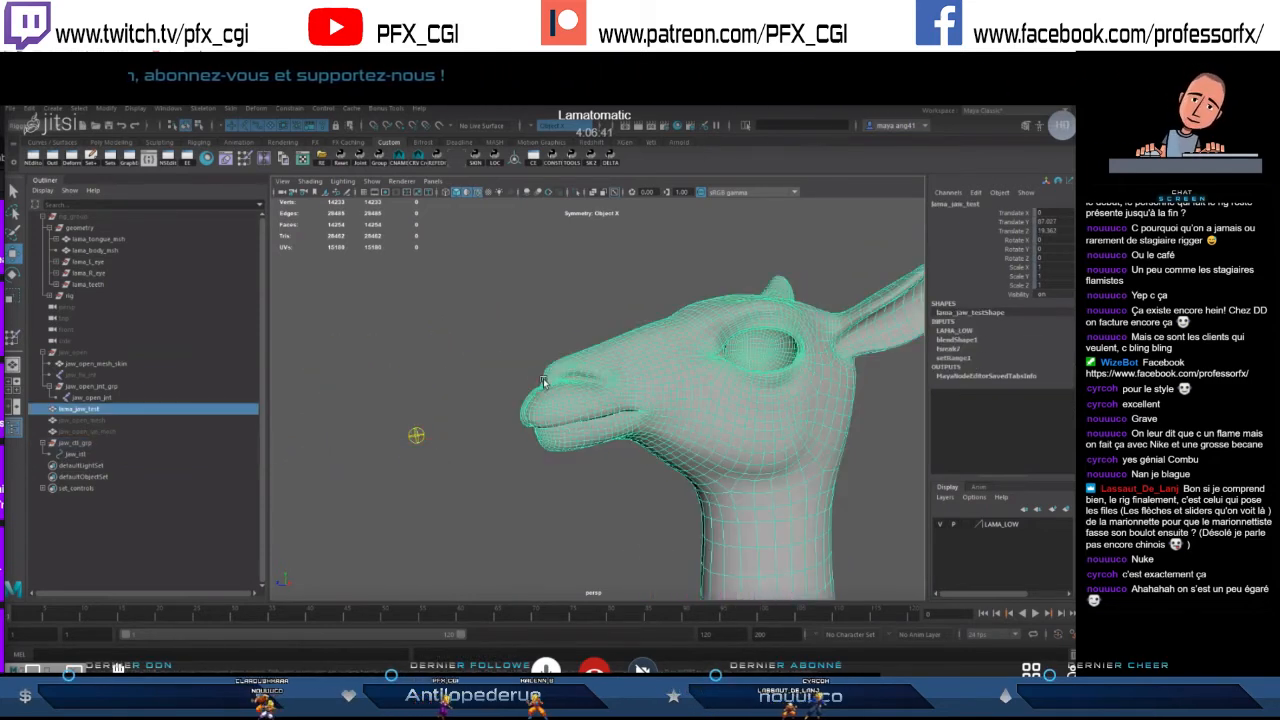
pyautogui.scroll(-2, 483, 414)
pyautogui.hotkey('ctrl', 'z')
pyautogui.hotkey('ctrl', 'z')
pyautogui.scroll(-2, 525, 432)
pyautogui.keyDown('alt'); pyautogui.moveTo(524, 432); pyautogui.dragTo(465, 350); pyautogui.keyUp('alt')
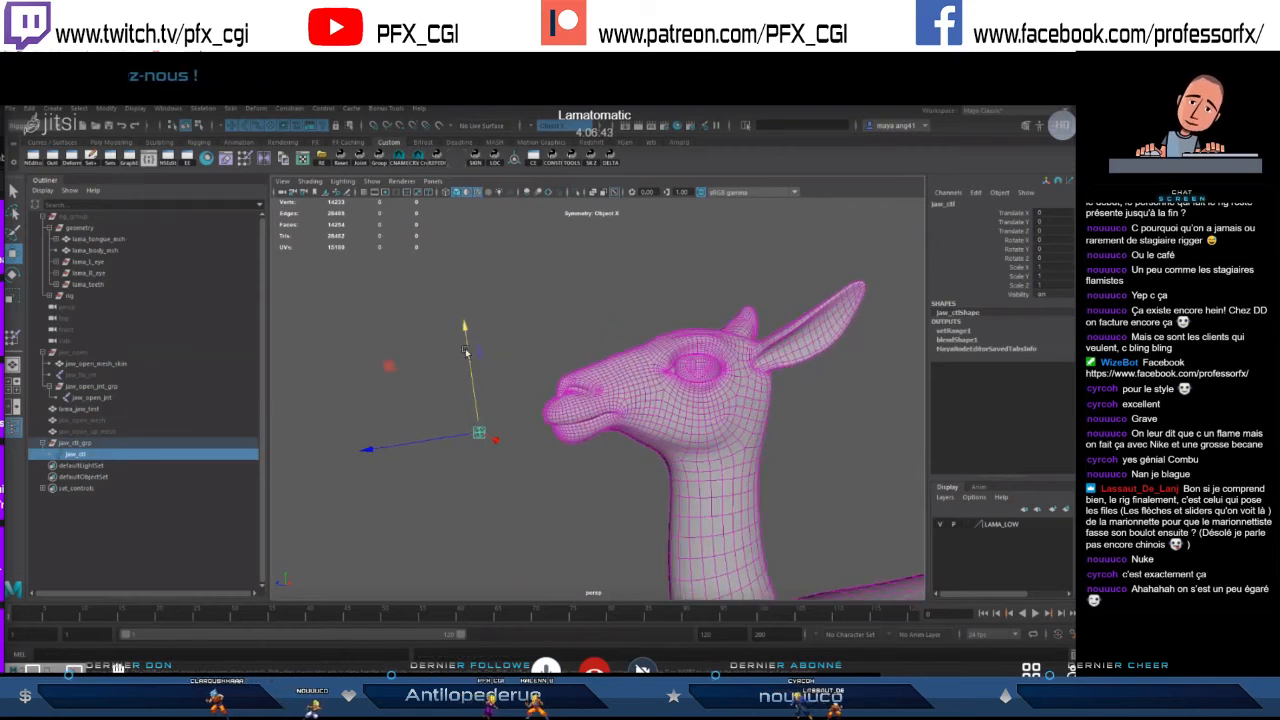
pyautogui.moveTo(464, 327)
pyautogui.mouseDown(button='middle')
pyautogui.moveTo(463, 313)
pyautogui.moveTo(466, 341)
pyautogui.moveTo(462, 317)
pyautogui.mouseUp(button='middle')
pyautogui.moveTo(464, 317); pyautogui.dragTo(468, 346)
pyautogui.hotkey('ctrl', 'z')
pyautogui.moveTo(580, 417)
pyautogui.keyDown('alt'); pyautogui.mouseDown()
pyautogui.moveTo(663, 434)
pyautogui.moveTo(619, 413)
pyautogui.moveTo(679, 416)
pyautogui.moveTo(604, 416)
pyautogui.mouseUp(); pyautogui.keyUp('alt')
pyautogui.keyDown('alt'); pyautogui.moveTo(516, 398); pyautogui.dragTo(645, 407); pyautogui.keyUp('alt')
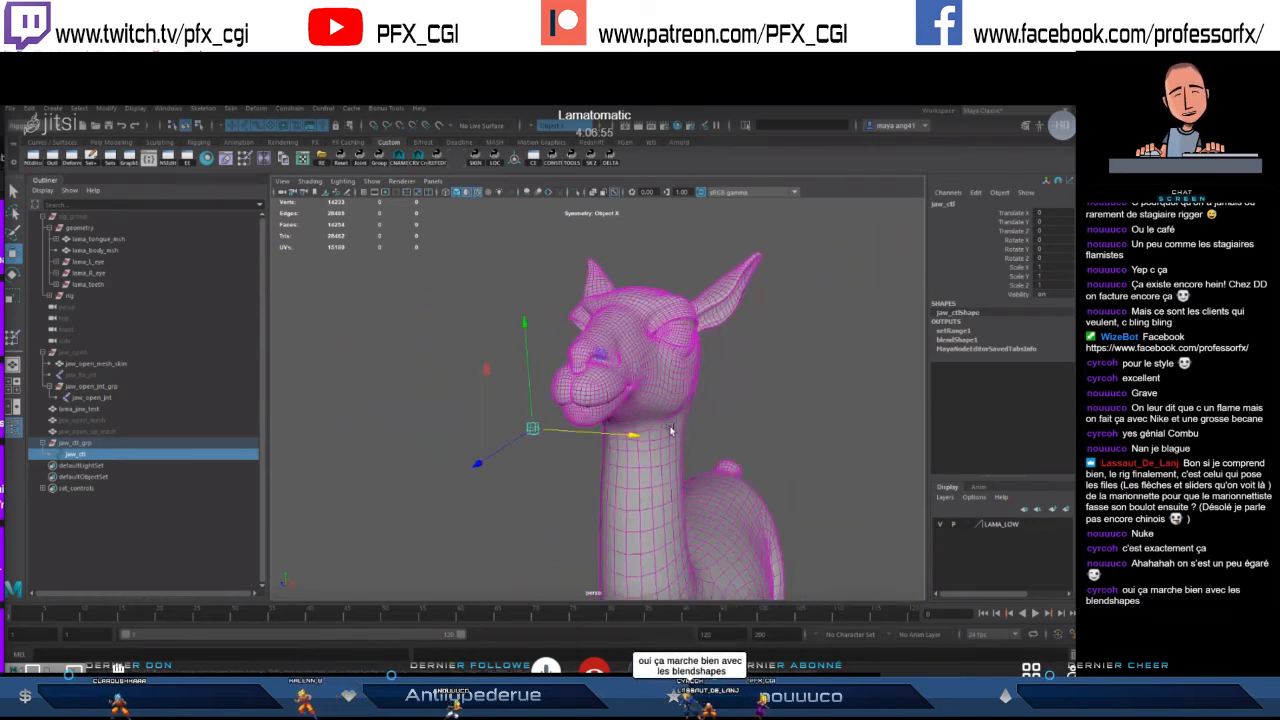
# - Lower jaw_ctl to Translate Y -4, try dragging it back up, and undo both moves
pyautogui.moveTo(524, 335); pyautogui.dragTo(527, 358)
pyautogui.keyDown('alt'); pyautogui.moveTo(584, 458); pyautogui.dragTo(674, 448); pyautogui.keyUp('alt')
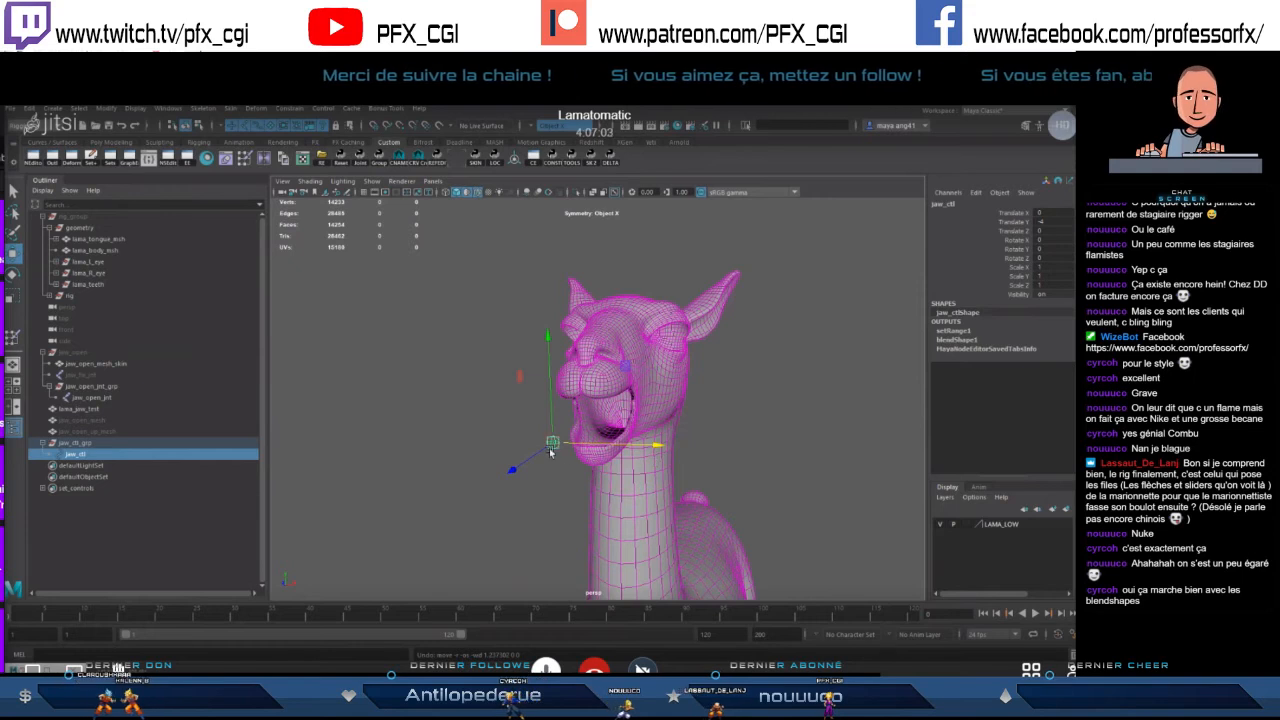
pyautogui.moveTo(551, 453); pyautogui.dragTo(557, 393)
pyautogui.hotkey('ctrl', 'z')
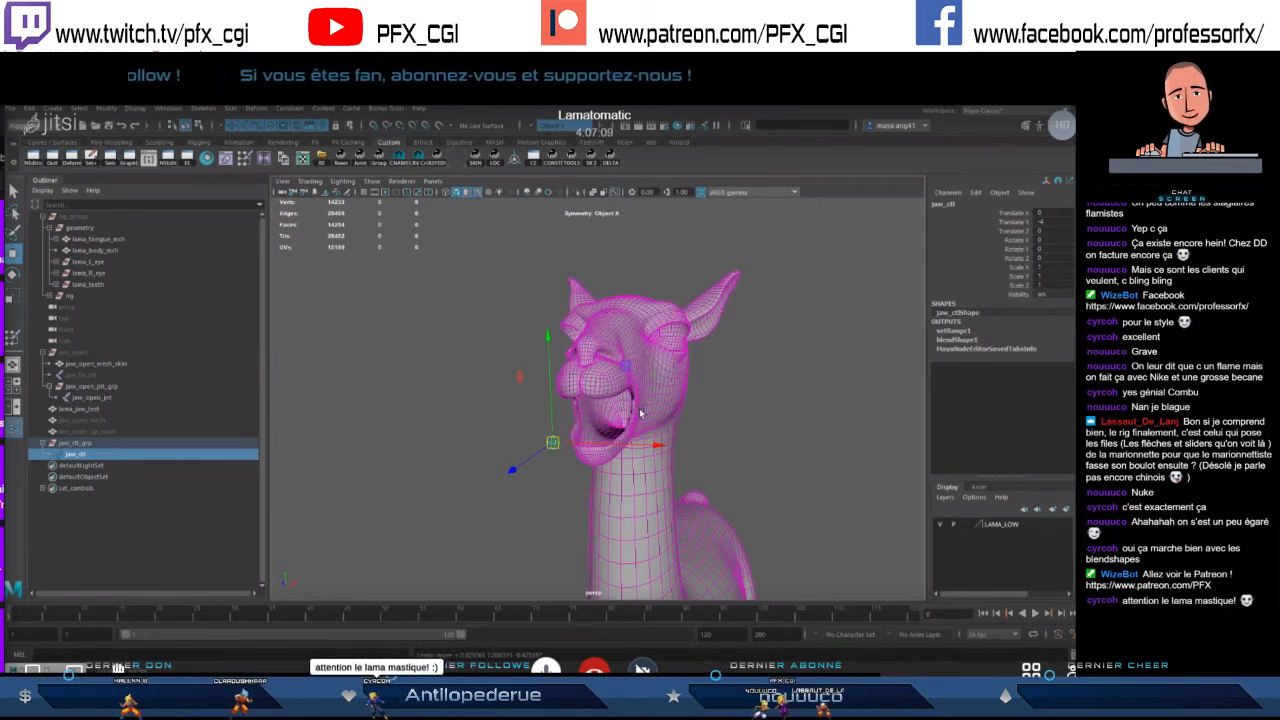
pyautogui.hotkey('ctrl', 'z')
pyautogui.keyDown('alt'); pyautogui.moveTo(661, 420); pyautogui.dragTo(585, 417); pyautogui.keyUp('alt')
# - Move jaw_ctl down to Y -4 and sideways in X, inspect the open mouth from several angles, and undo the moves
pyautogui.press('e')
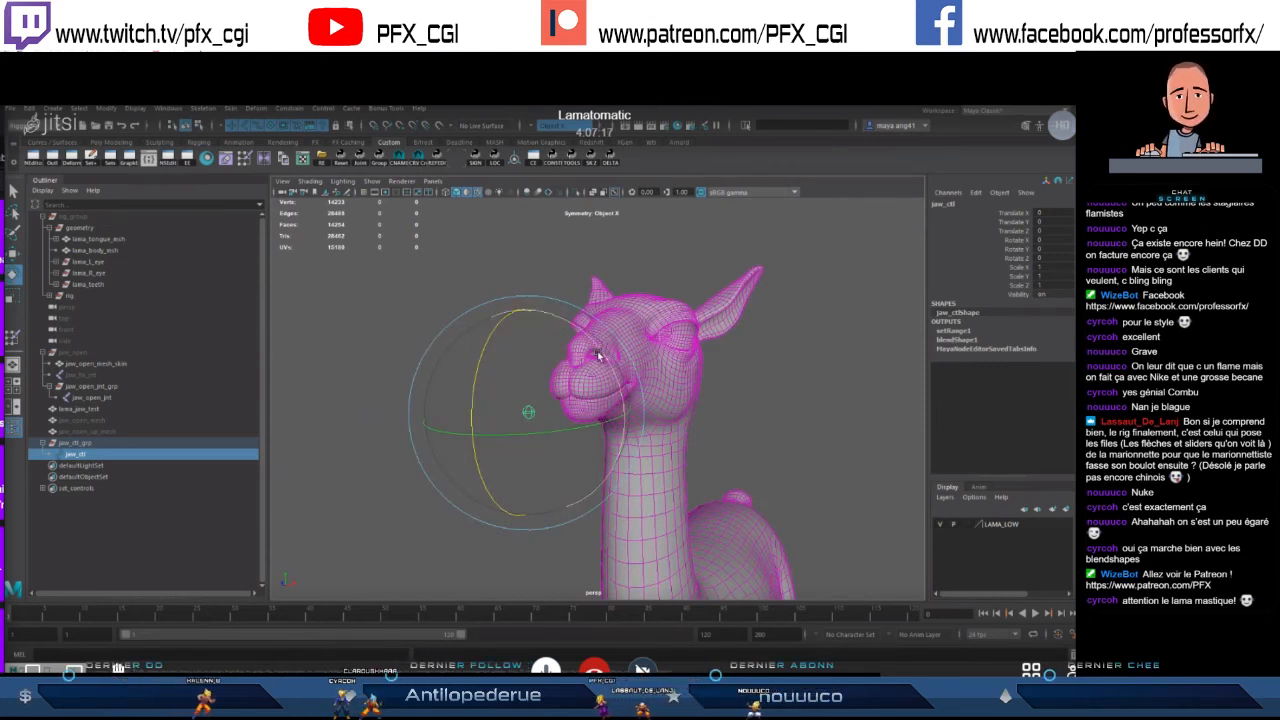
pyautogui.keyDown('alt'); pyautogui.moveTo(587, 404); pyautogui.dragTo(583, 418); pyautogui.keyUp('alt')
pyautogui.press('w')
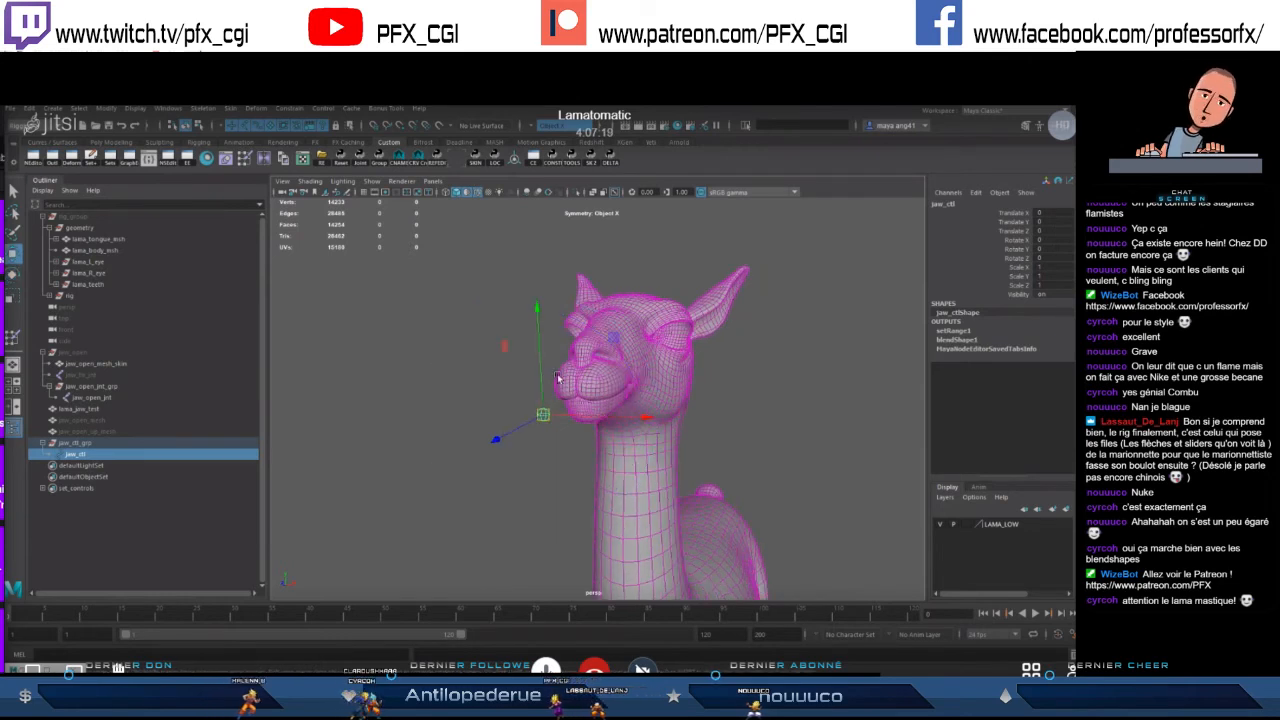
pyautogui.moveTo(529, 400); pyautogui.dragTo(519, 423)
pyautogui.keyDown('alt'); pyautogui.moveTo(566, 460); pyautogui.dragTo(646, 458); pyautogui.keyUp('alt')
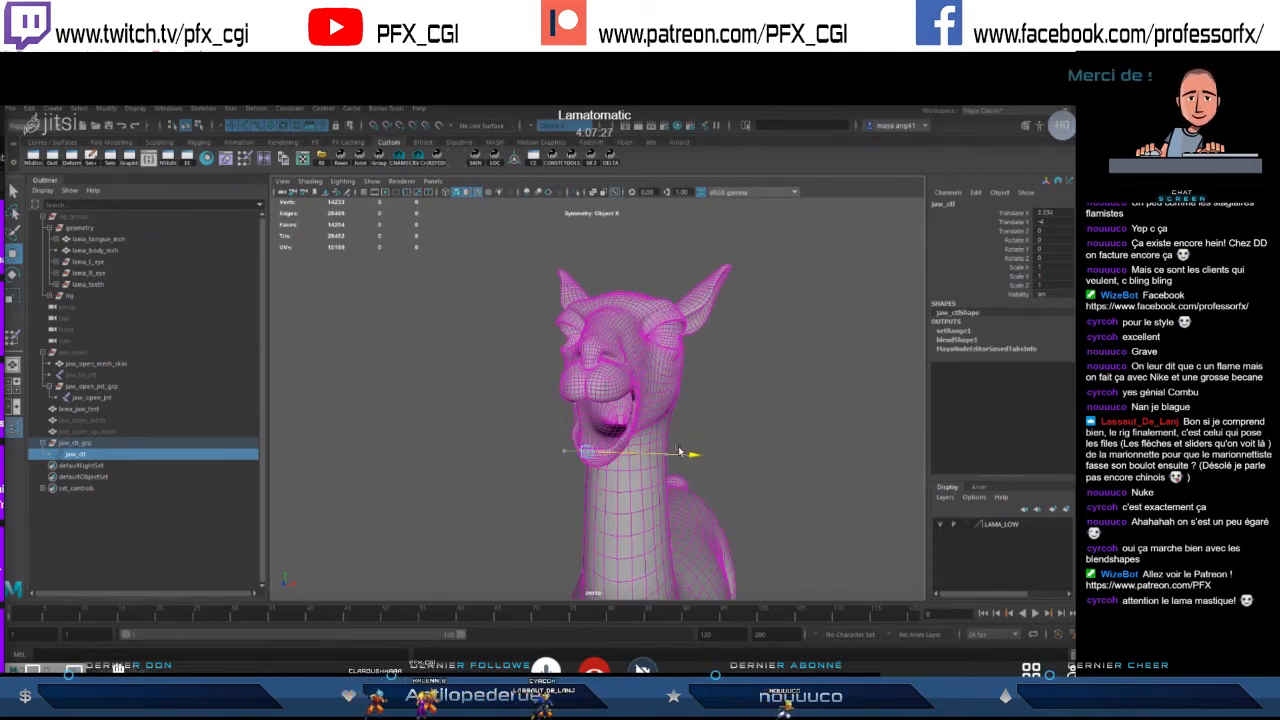
pyautogui.moveTo(631, 383)
pyautogui.mouseDown()
pyautogui.moveTo(627, 413)
pyautogui.moveTo(602, 365)
pyautogui.moveTo(610, 490)
pyautogui.moveTo(688, 397)
pyautogui.moveTo(646, 352)
pyautogui.moveTo(665, 368)
pyautogui.moveTo(565, 372)
pyautogui.moveTo(612, 356)
pyautogui.moveTo(568, 365)
pyautogui.moveTo(651, 371)
pyautogui.moveTo(615, 345)
pyautogui.moveTo(645, 380)
pyautogui.moveTo(625, 332)
pyautogui.moveTo(638, 376)
pyautogui.moveTo(709, 391)
pyautogui.moveTo(613, 398)
pyautogui.mouseUp()
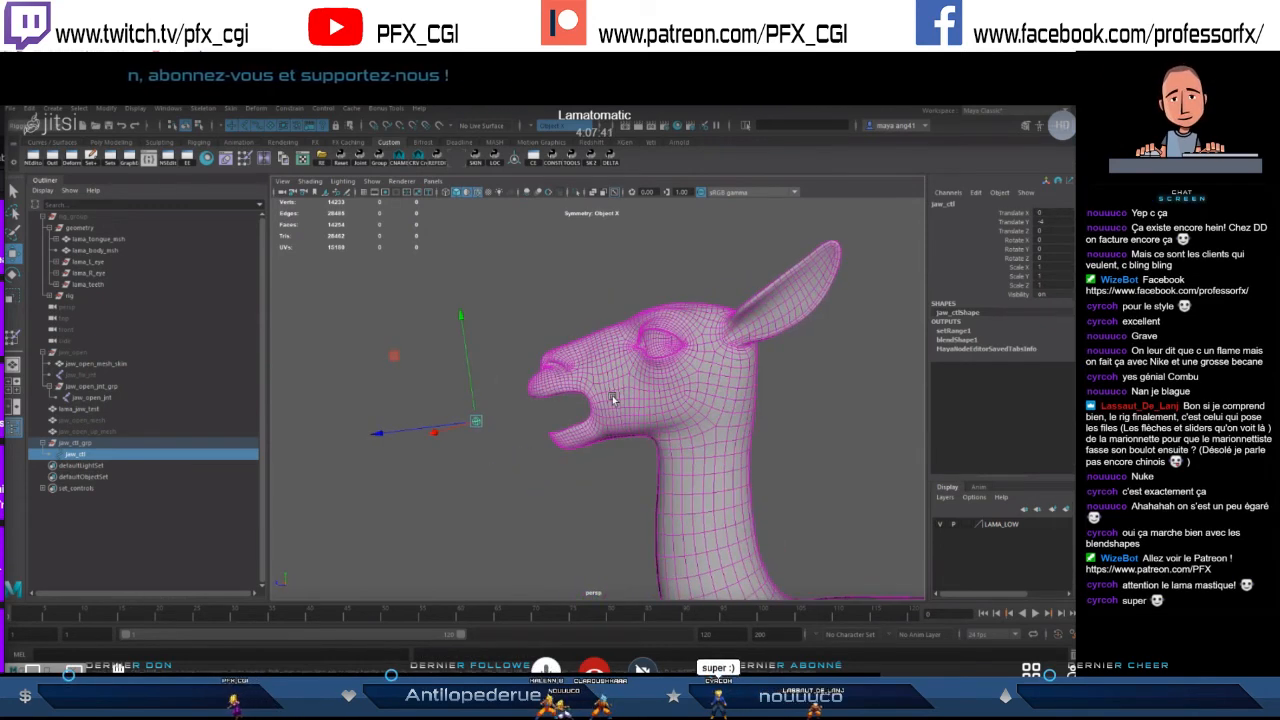
pyautogui.keyDown('alt'); pyautogui.moveTo(604, 467); pyautogui.dragTo(519, 432); pyautogui.keyUp('alt')
pyautogui.scroll(-1, 503, 452)
pyautogui.hotkey('ctrl', 'z')
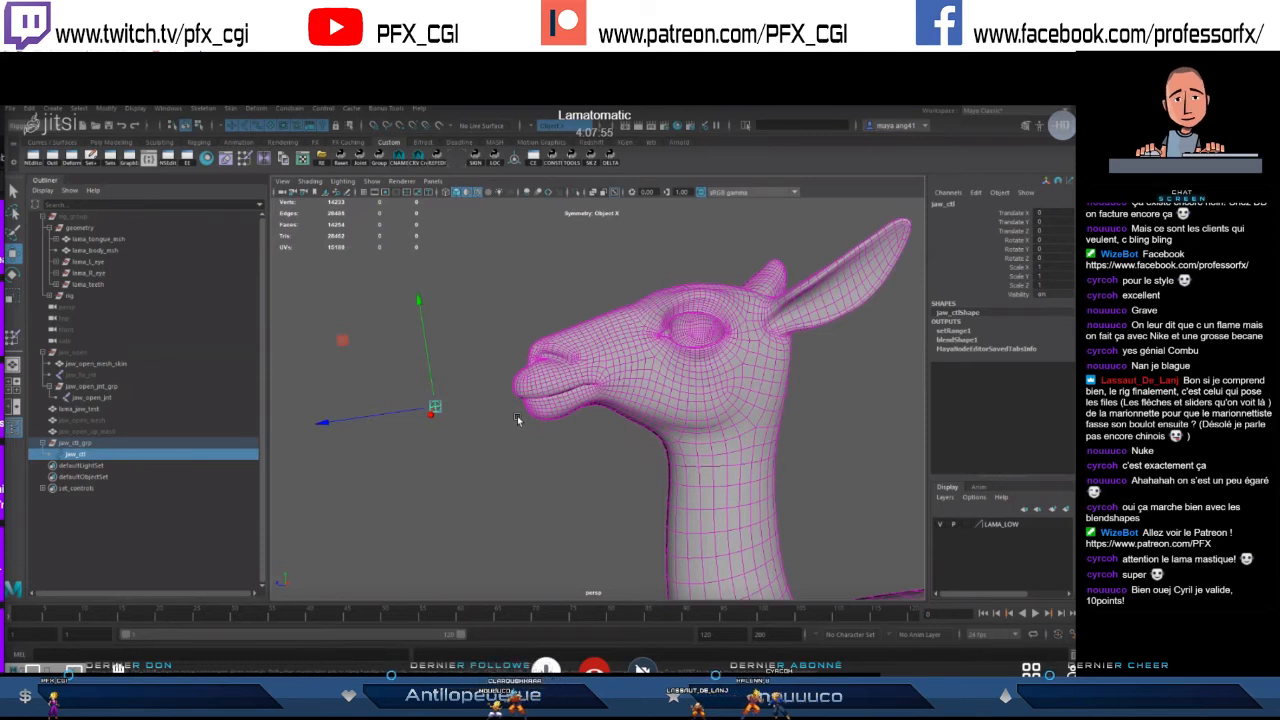
# - Lower jaw_ctl again to check the mouth opening from the side, and undo the move
pyautogui.keyDown('alt'); pyautogui.moveTo(490, 411); pyautogui.dragTo(444, 282); pyautogui.keyUp('alt')
pyautogui.keyDown('alt'); pyautogui.moveTo(503, 377); pyautogui.dragTo(516, 383); pyautogui.keyUp('alt')
pyautogui.hotkey('ctrl', 'z')
pyautogui.moveTo(437, 297); pyautogui.dragTo(415, 356)
pyautogui.keyDown('alt'); pyautogui.moveTo(627, 422); pyautogui.dragTo(558, 384); pyautogui.keyUp('alt')
pyautogui.hotkey('ctrl', 'z')
pyautogui.hotkey('ctrl', 'z')
# - Test the jaw opening from the front and from three-quarters by lowering jaw_ctl, undoing each move
pyautogui.moveTo(597, 306); pyautogui.dragTo(596, 365)
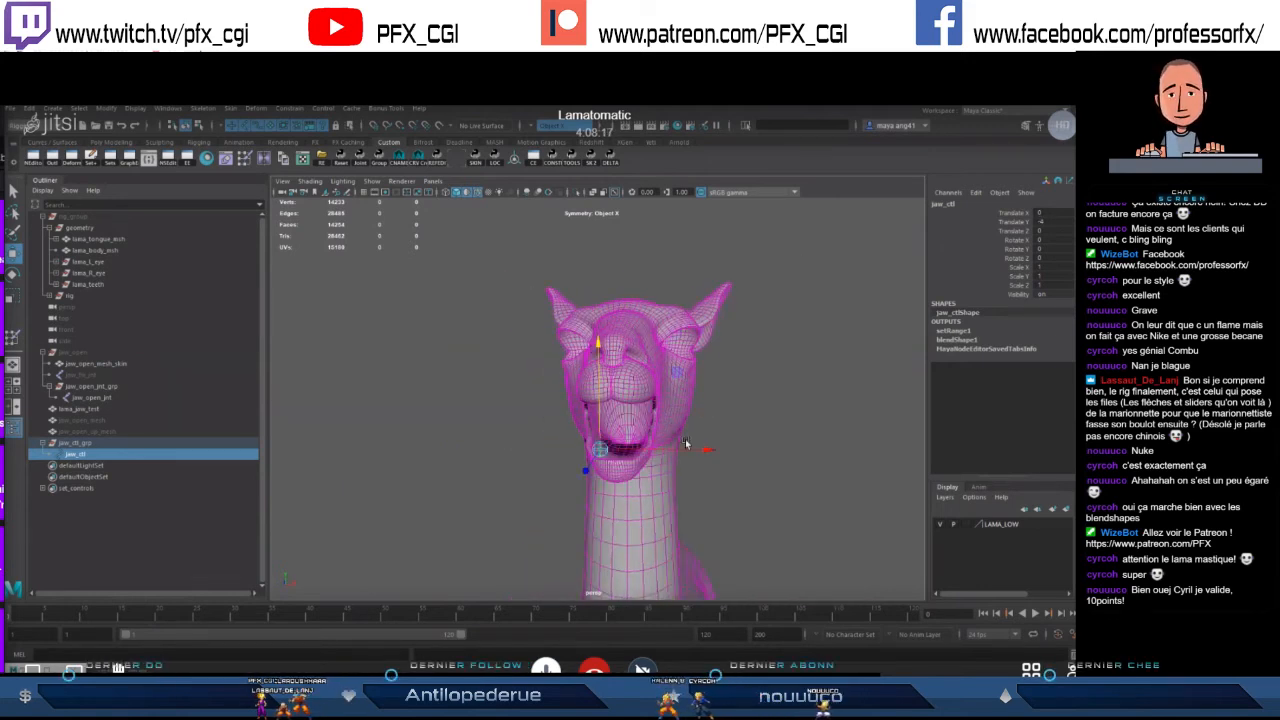
pyautogui.keyDown('alt'); pyautogui.moveTo(686, 444); pyautogui.dragTo(602, 446); pyautogui.keyUp('alt')
pyautogui.hotkey('ctrl', 'z')
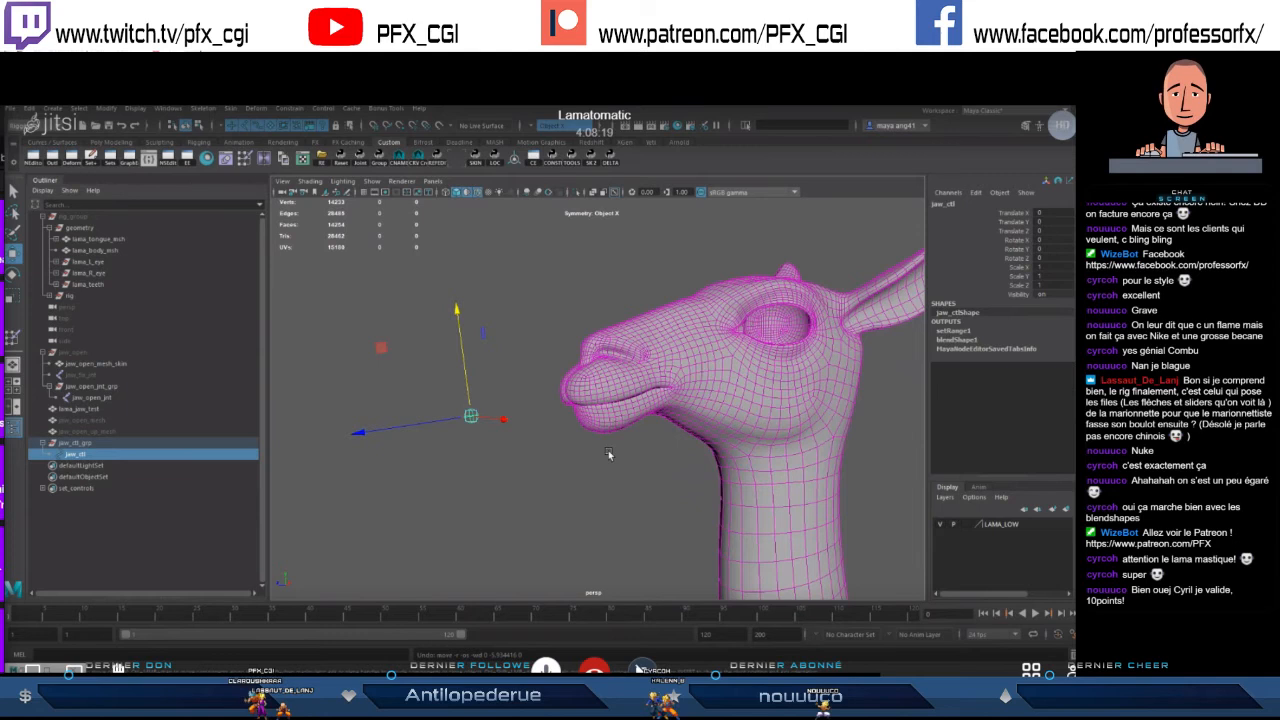
pyautogui.scroll(-2, 608, 450)
pyautogui.moveTo(484, 305); pyautogui.dragTo(490, 346)
pyautogui.moveTo(584, 413)
pyautogui.keyDown('alt'); pyautogui.mouseDown()
pyautogui.moveTo(610, 398)
pyautogui.moveTo(659, 427)
pyautogui.moveTo(573, 412)
pyautogui.mouseUp(); pyautogui.keyUp('alt')
pyautogui.hotkey('ctrl', 'z')
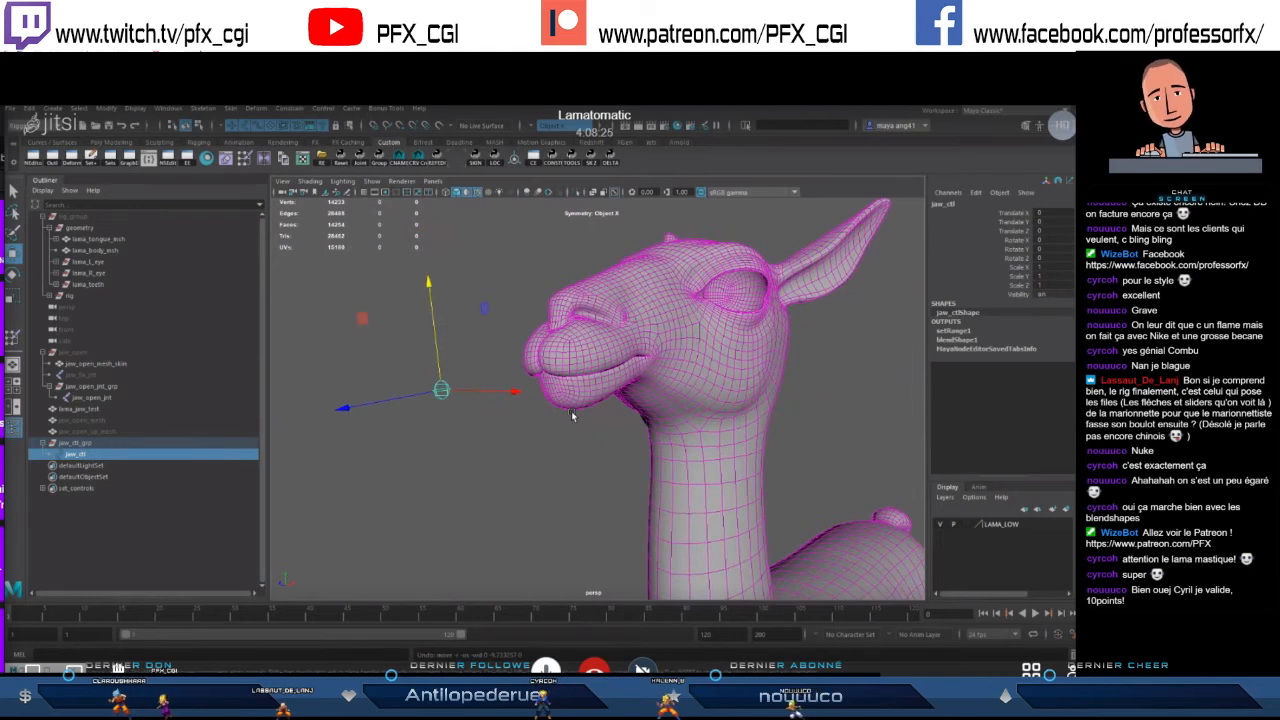
# - Lower jaw_ctl to Y -4 to inspect the mouth corner in profile, compare open and closed, and undo the move
pyautogui.keyDown('alt'); pyautogui.moveTo(519, 403); pyautogui.dragTo(446, 385); pyautogui.keyUp('alt')
pyautogui.moveTo(400, 308); pyautogui.dragTo(406, 356)
pyautogui.keyDown('alt'); pyautogui.moveTo(576, 415); pyautogui.dragTo(606, 422); pyautogui.keyUp('alt')
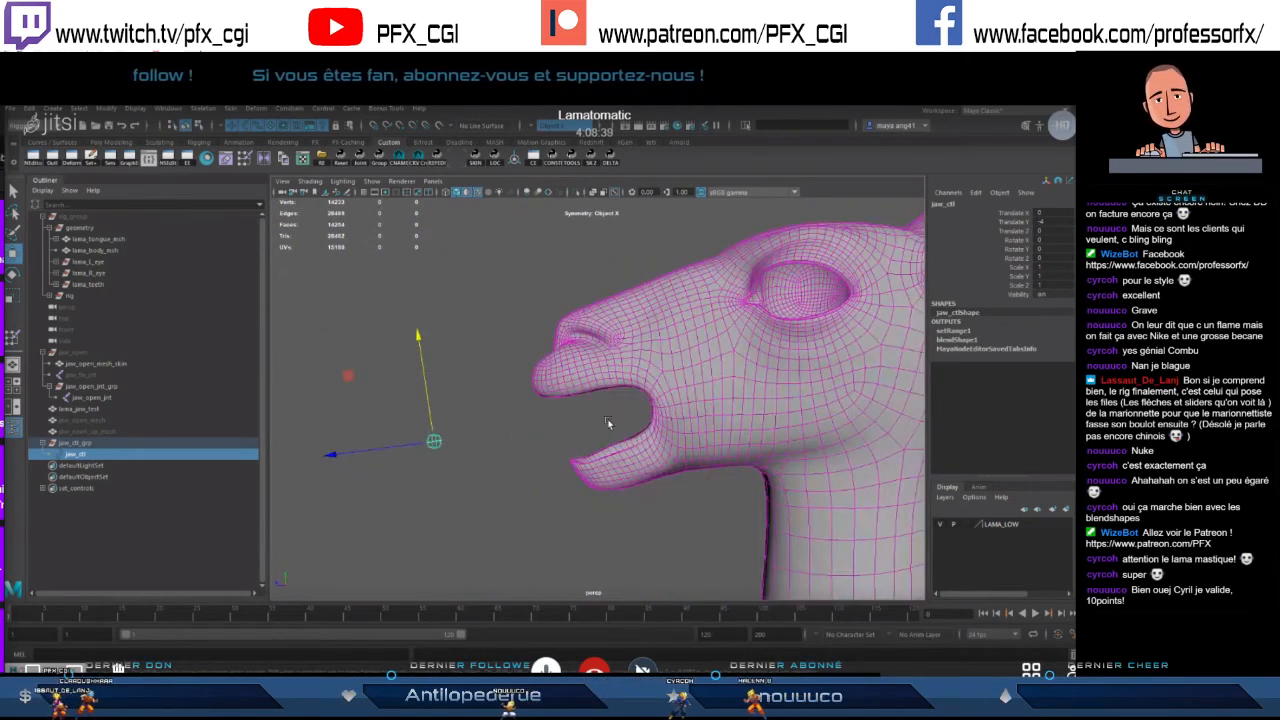
pyautogui.keyDown('alt'); pyautogui.moveTo(608, 423); pyautogui.dragTo(566, 417, button='right'); pyautogui.keyUp('alt')
pyautogui.moveTo(566, 417)
pyautogui.keyDown('alt'); pyautogui.mouseDown()
pyautogui.moveTo(643, 420)
pyautogui.moveTo(558, 412)
pyautogui.mouseUp(); pyautogui.keyUp('alt')
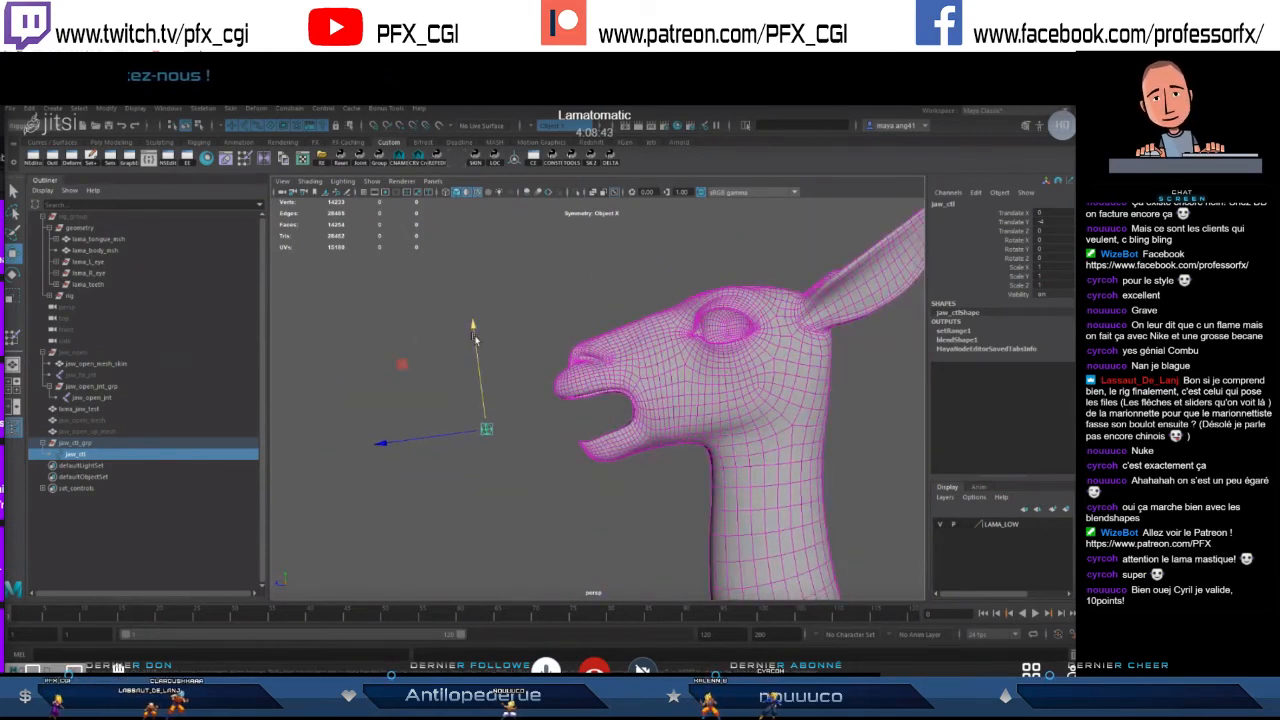
pyautogui.hotkey('ctrl', 'z')
pyautogui.hotkey('shift', 'z')
pyautogui.hotkey('ctrl', 'z')
# - Examine the closed lips, mouth corner and jaw line of lama_jaw_test from several angles
pyautogui.keyDown('alt'); pyautogui.moveTo(531, 383); pyautogui.dragTo(677, 430); pyautogui.keyUp('alt')
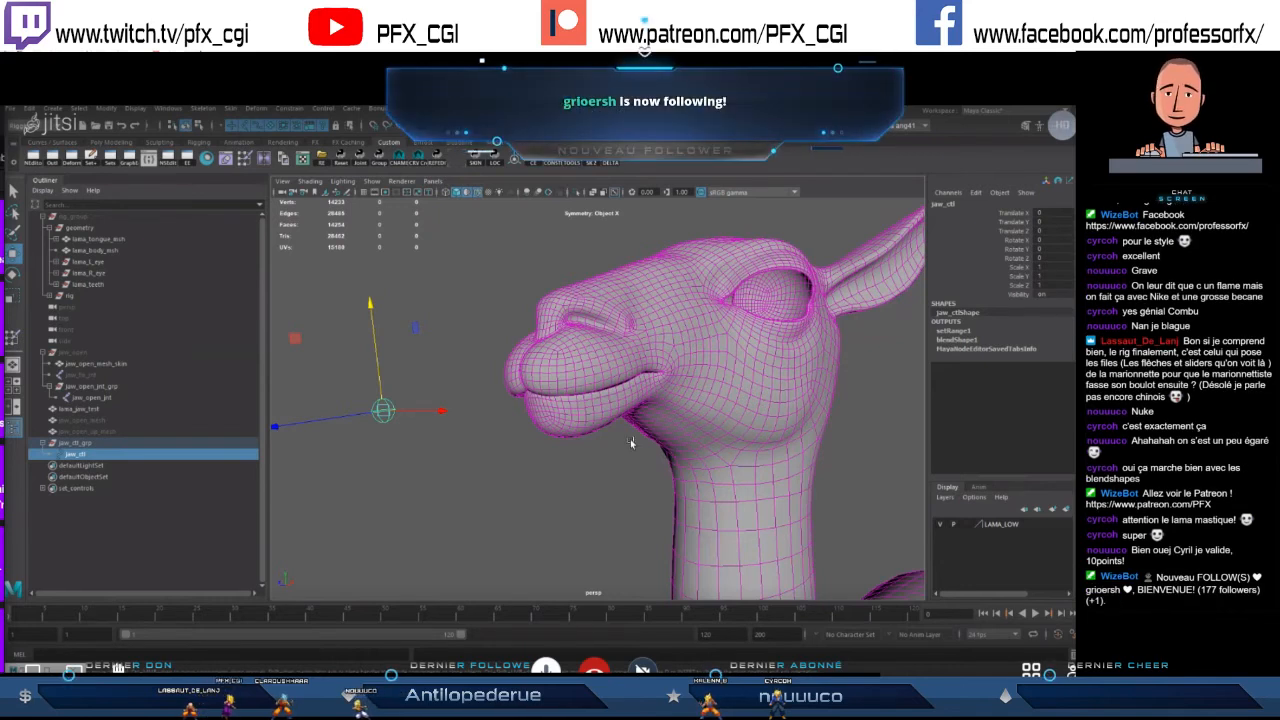
pyautogui.keyDown('alt'); pyautogui.moveTo(668, 414); pyautogui.dragTo(604, 418); pyautogui.keyUp('alt')
pyautogui.keyDown('alt'); pyautogui.moveTo(500, 407); pyautogui.dragTo(690, 427); pyautogui.keyUp('alt')
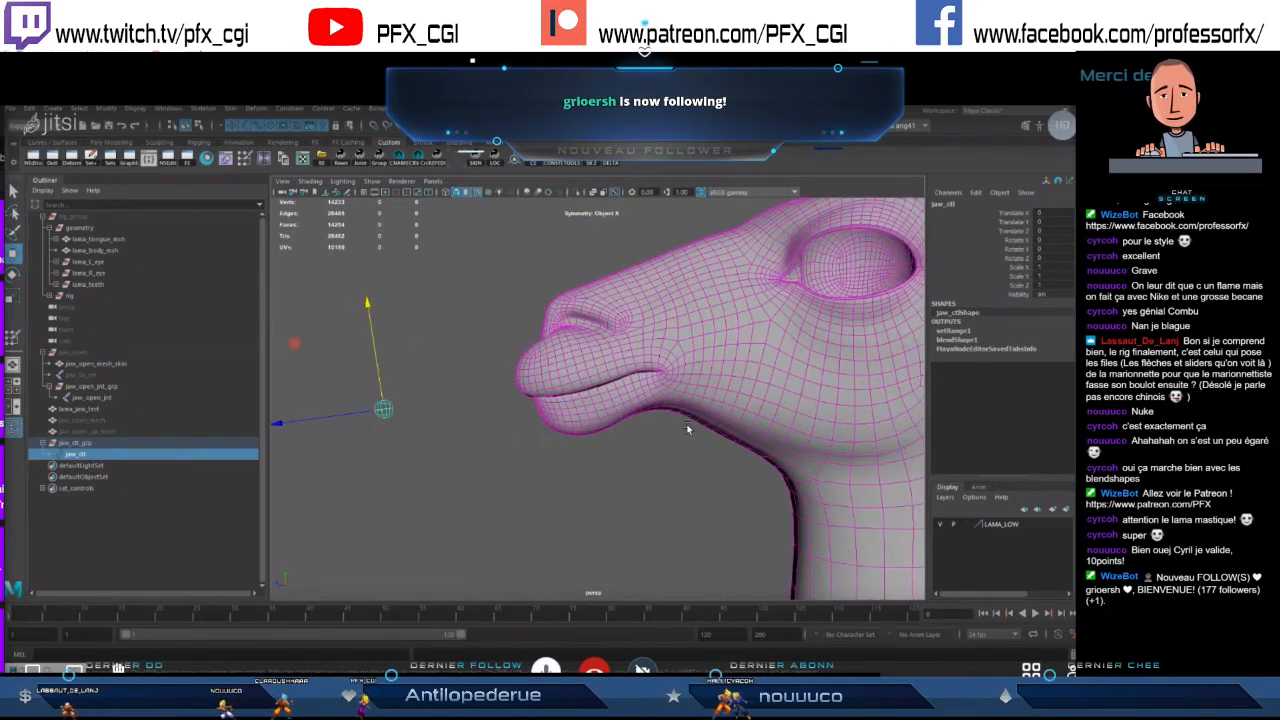
pyautogui.scroll(-5, 682, 430)
pyautogui.keyDown('alt'); pyautogui.moveTo(713, 428); pyautogui.dragTo(690, 434, button='middle'); pyautogui.keyUp('alt')
pyautogui.keyDown('alt'); pyautogui.moveTo(690, 434); pyautogui.dragTo(643, 413); pyautogui.keyUp('alt')
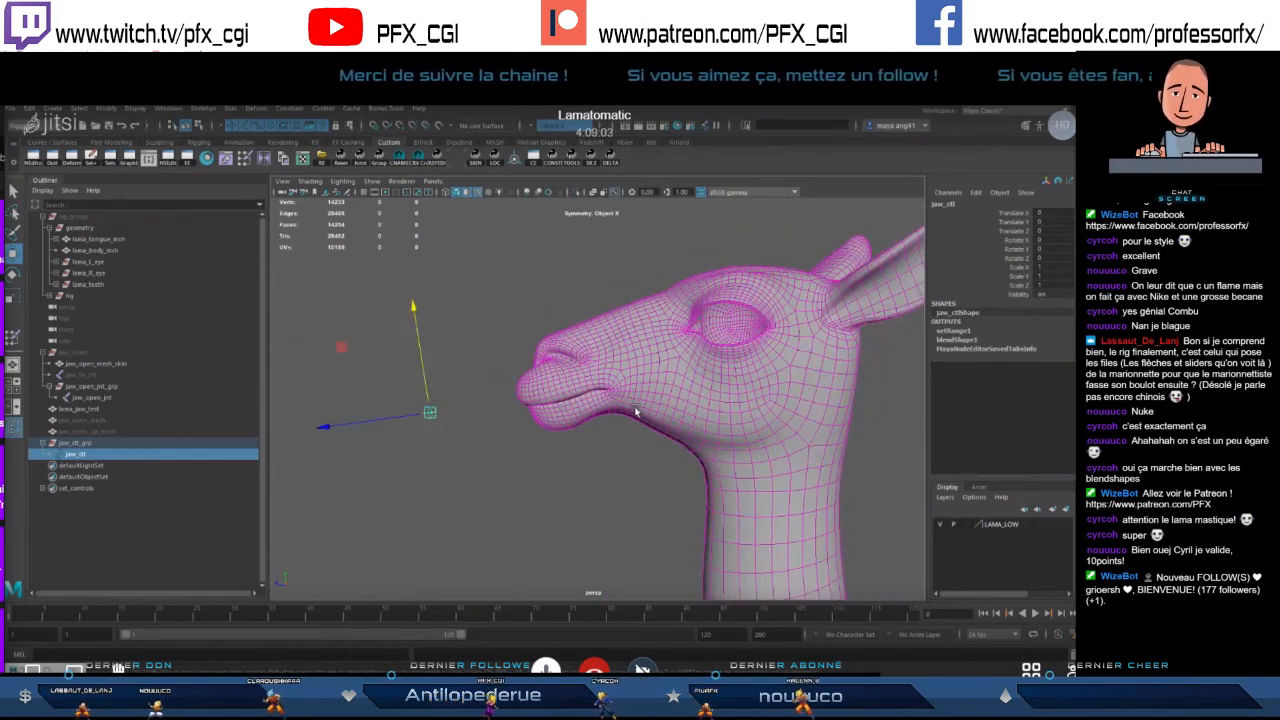
pyautogui.keyDown('alt'); pyautogui.moveTo(638, 410); pyautogui.dragTo(604, 398); pyautogui.keyUp('alt')
pyautogui.scroll(3, 600, 402)
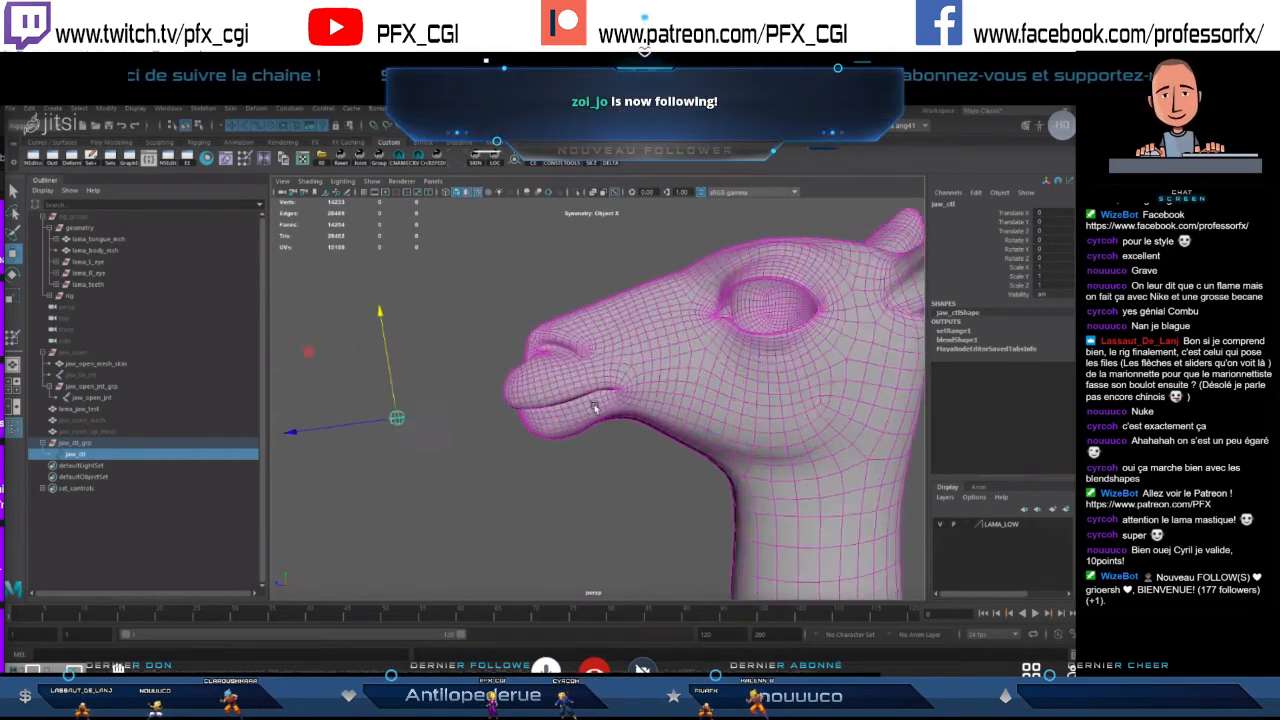
pyautogui.scroll(-3, 560, 405)
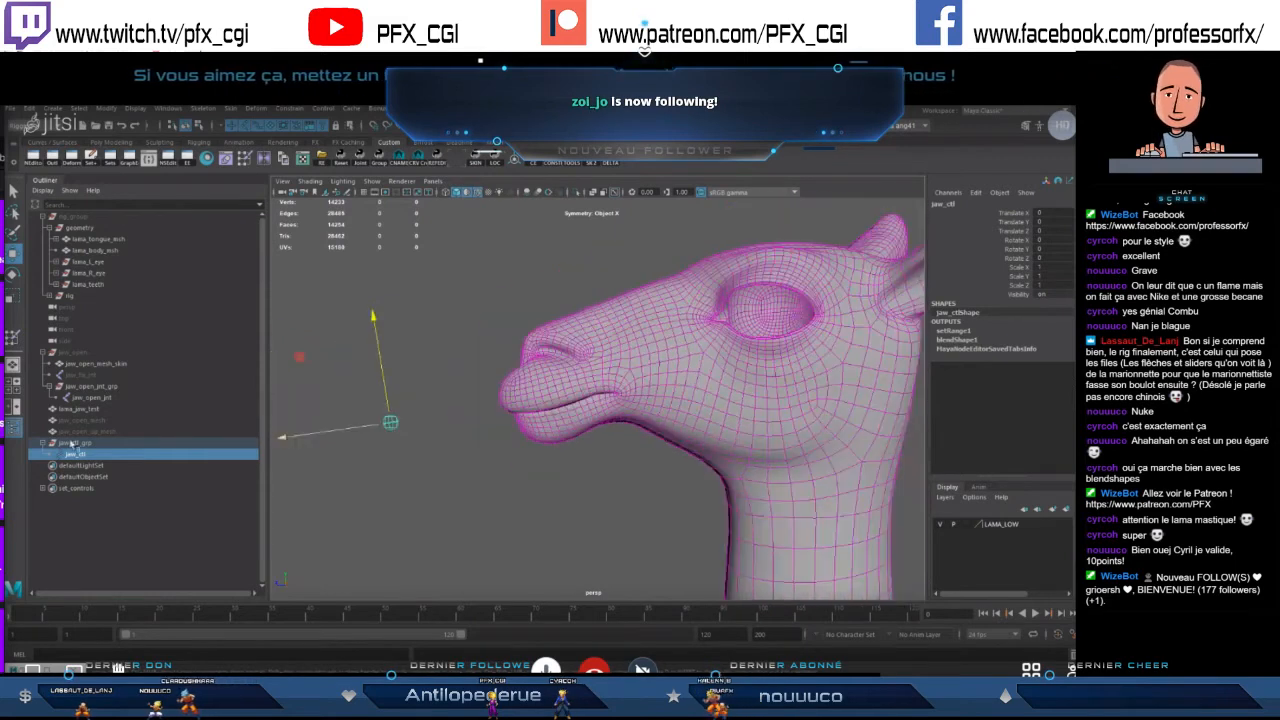
# - Hide jaw_ctl_grp and lama_jaw_test and show the jaw_open group again
pyautogui.click(80, 443)
pyautogui.keyDown('ctrl'); pyautogui.click(91, 411); pyautogui.keyUp('ctrl')
pyautogui.hotkey('ctrl', 'h')
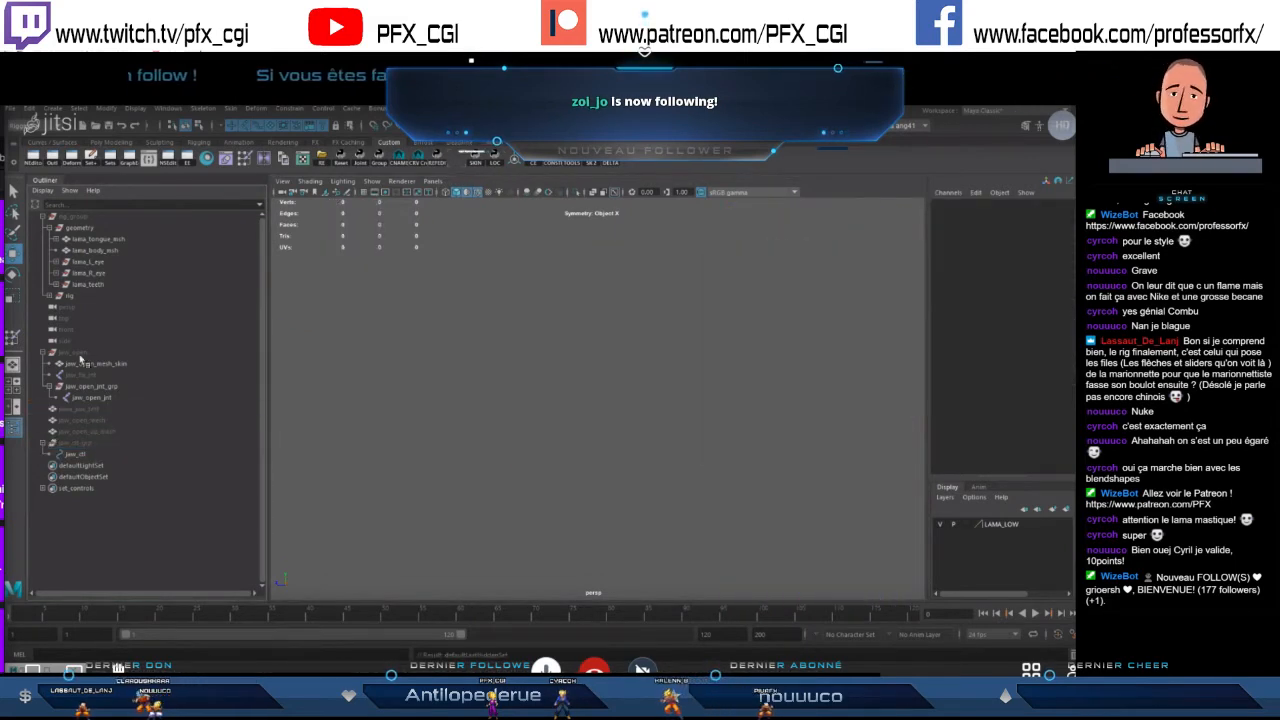
pyautogui.click(80, 353)
pyautogui.hotkey('shift', 'h')
# - Select jaw_open_mesh_skin and switch it to vertex mode to bring back its upper-lip selection
pyautogui.click(91, 397)
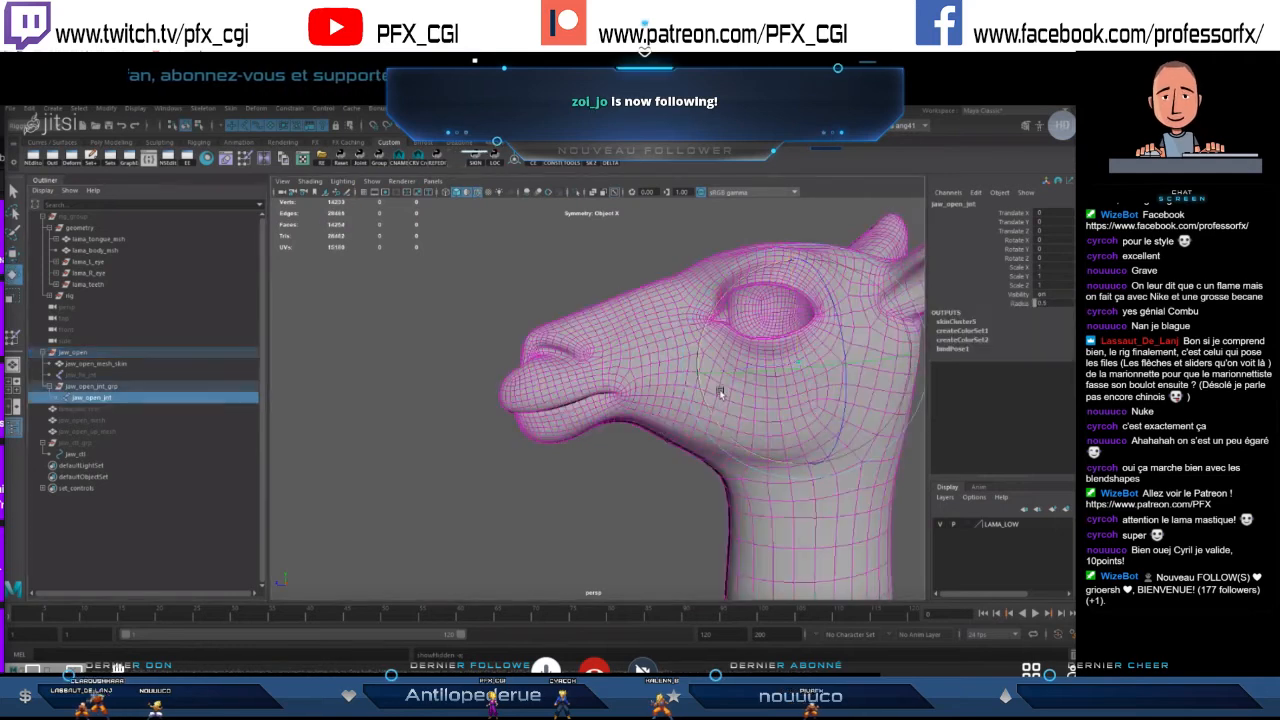
pyautogui.keyDown('alt'); pyautogui.moveTo(580, 380); pyautogui.dragTo(651, 403); pyautogui.keyUp('alt')
pyautogui.press('q')
pyautogui.click(637, 436)
pyautogui.press('F9')
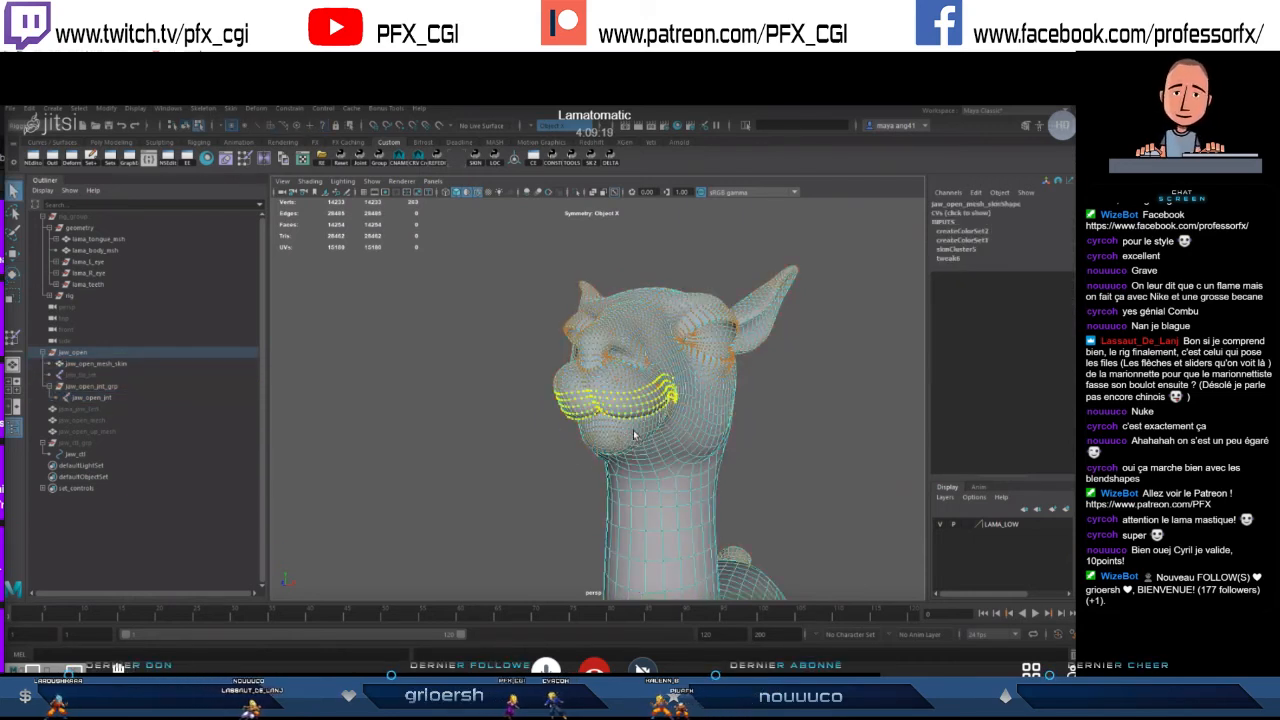
# - Select the lip vertex loop of jaw_open_mesh_skin, keep only its upper-lip part, and grow the selection four times
pyautogui.keyDown('alt'); pyautogui.moveTo(693, 423); pyautogui.dragTo(657, 424); pyautogui.keyUp('alt')
pyautogui.keyDown('alt'); pyautogui.moveTo(657, 424); pyautogui.dragTo(699, 429, button='right'); pyautogui.keyUp('alt')
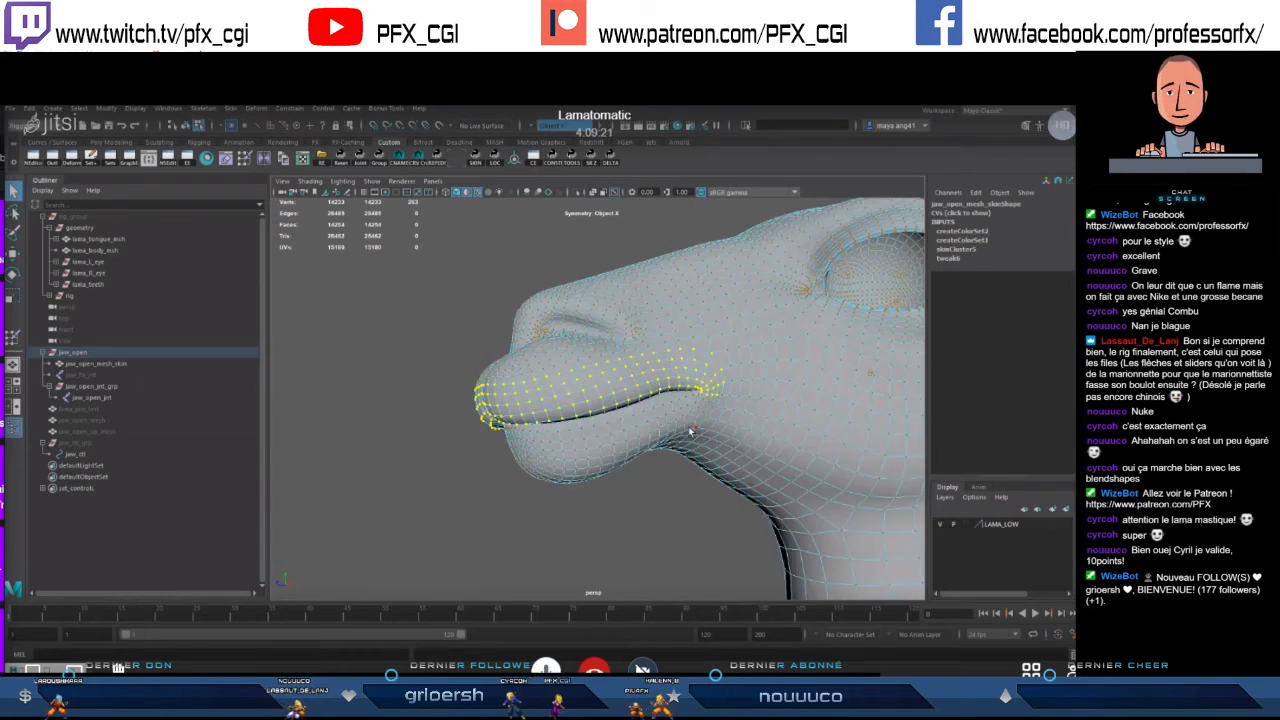
pyautogui.press('4')
pyautogui.press('5')
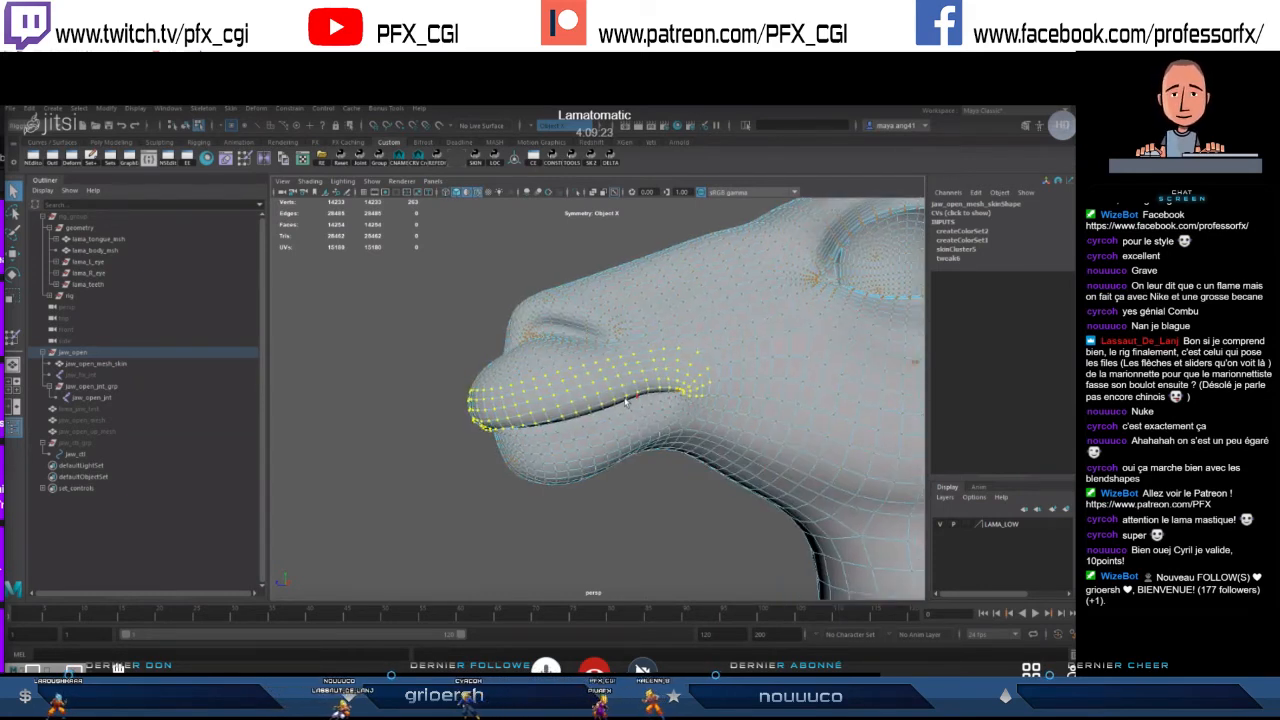
pyautogui.keyDown('alt'); pyautogui.moveTo(648, 401); pyautogui.dragTo(684, 416); pyautogui.keyUp('alt')
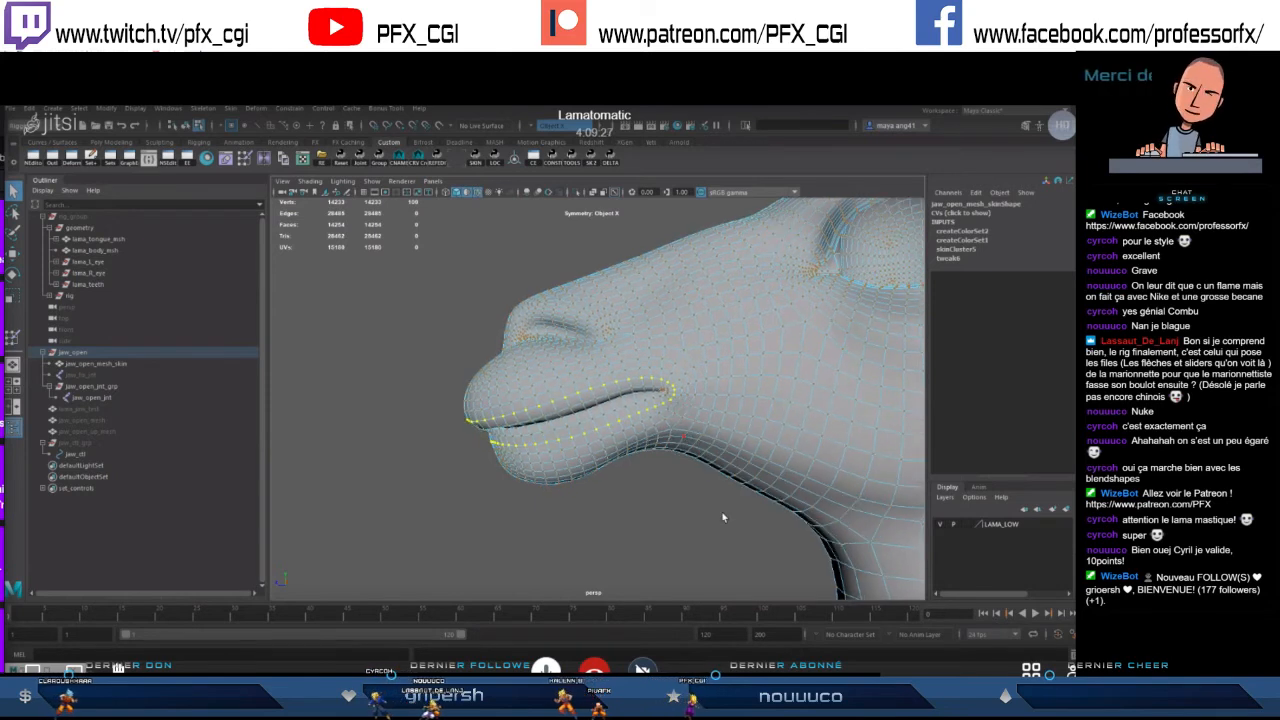
pyautogui.press('space')
pyautogui.moveTo(724, 517); pyautogui.dragTo(671, 472)
pyautogui.scroll(5, 672, 460)
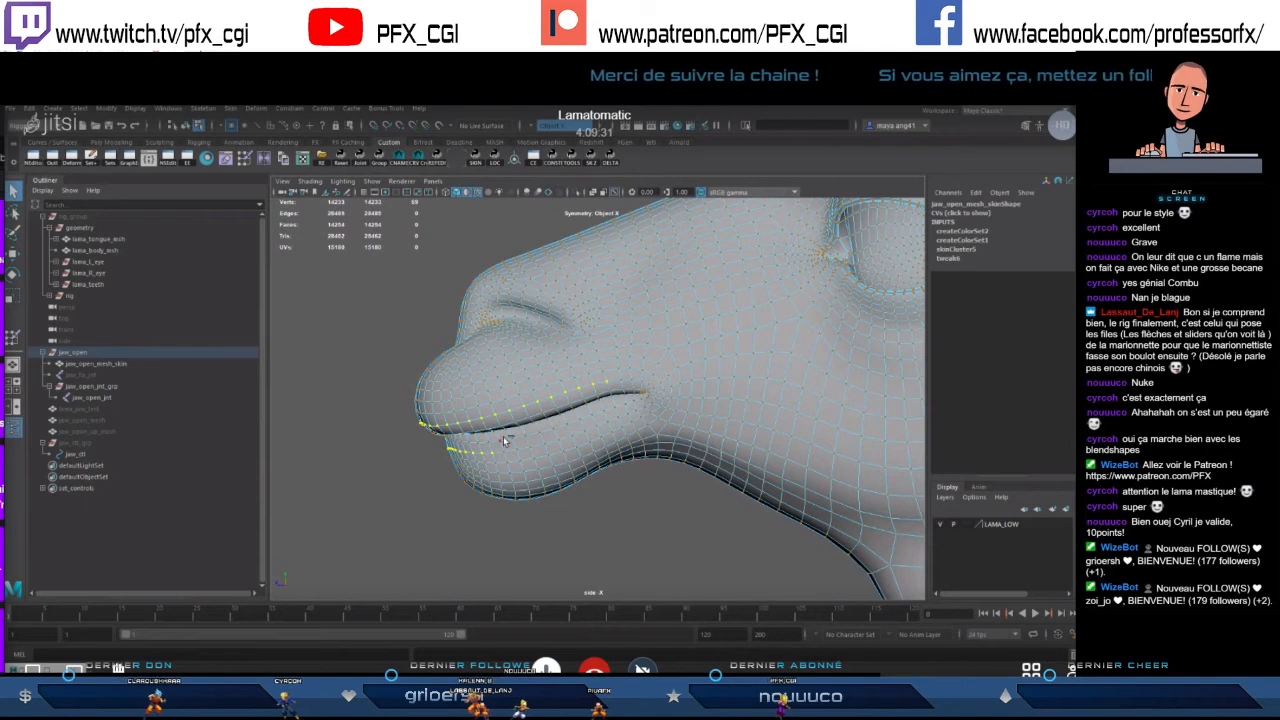
pyautogui.hotkey('shift', '.')
pyautogui.hotkey('shift', '.')
pyautogui.hotkey('shift', '.')
pyautogui.hotkey('shift', '.')
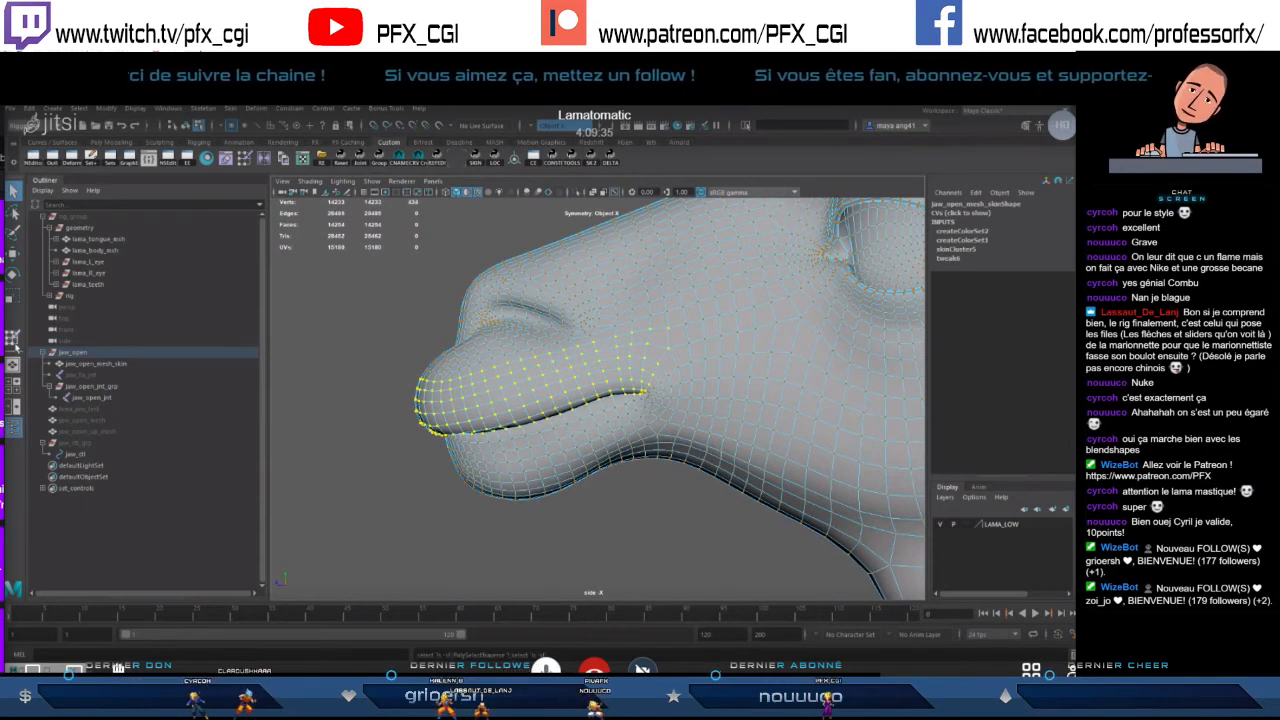
# - Flood the selected upper-lip vertices with jaw_fix_jnt skin weight, using the Add operation at value 1 and opacity 1
pyautogui.doubleClick(13, 338)
pyautogui.click(133, 332)
pyautogui.click(136, 321)
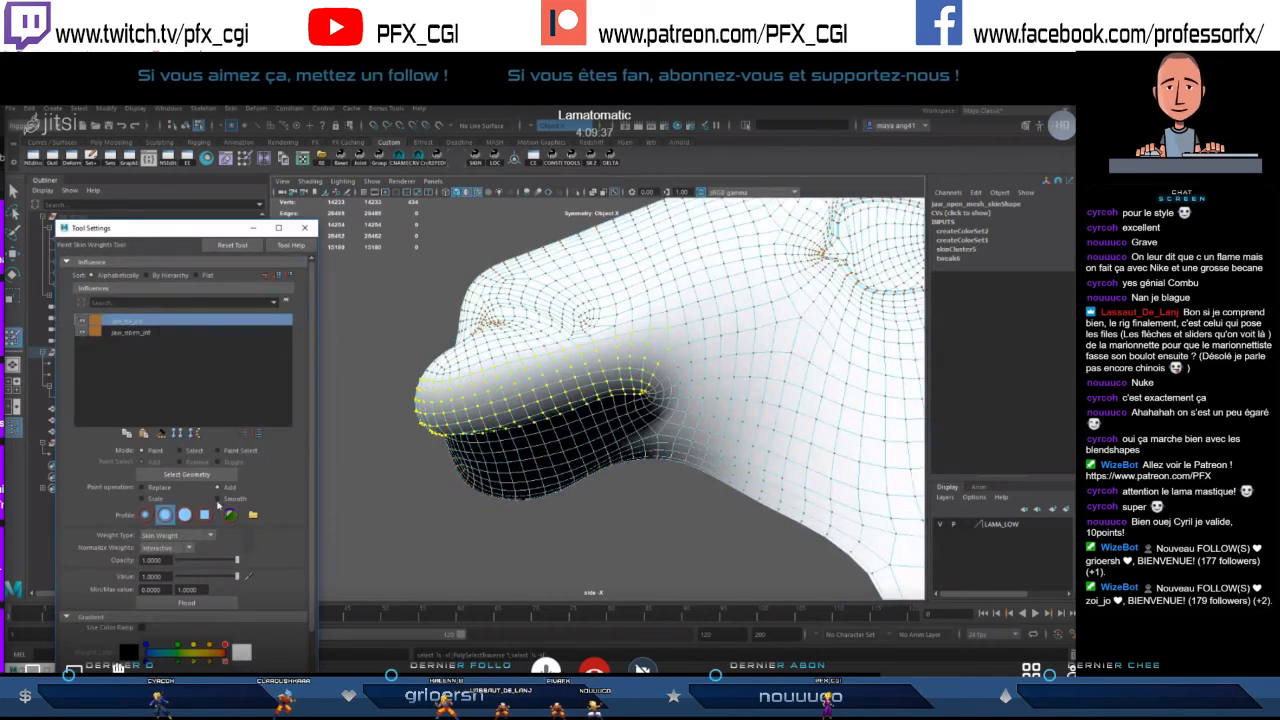
pyautogui.click(204, 603)
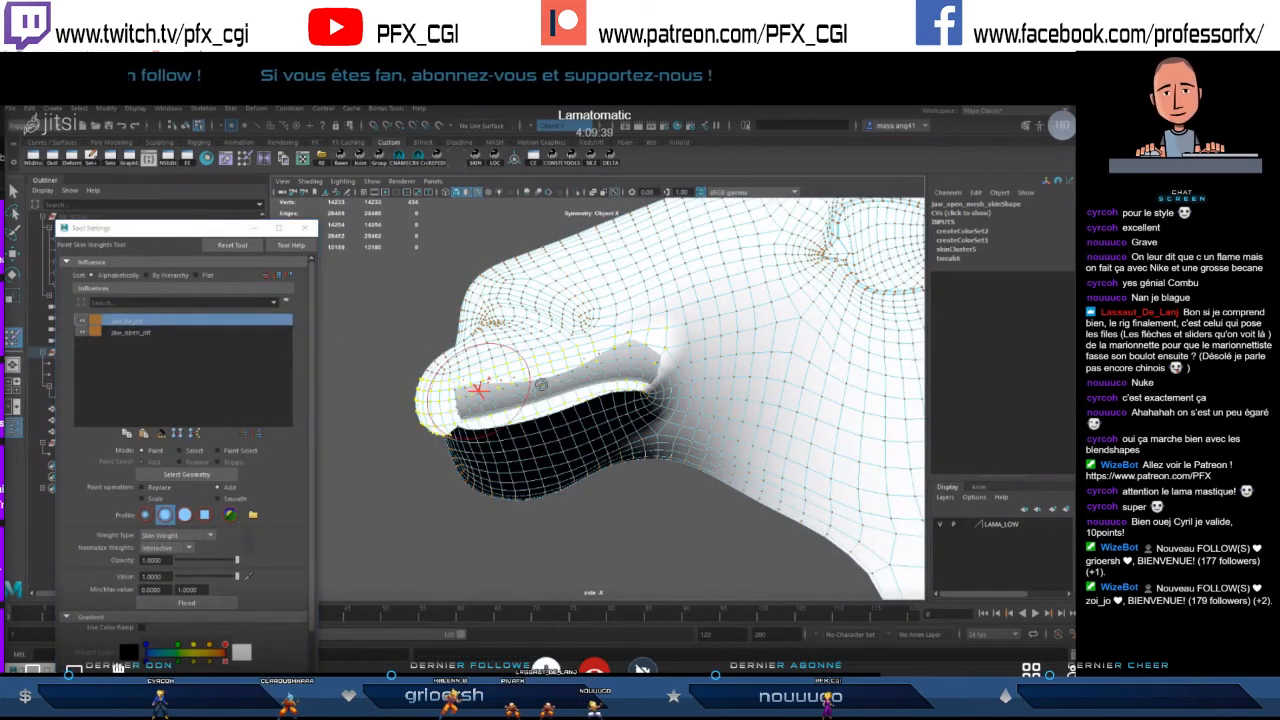
pyautogui.press('q')
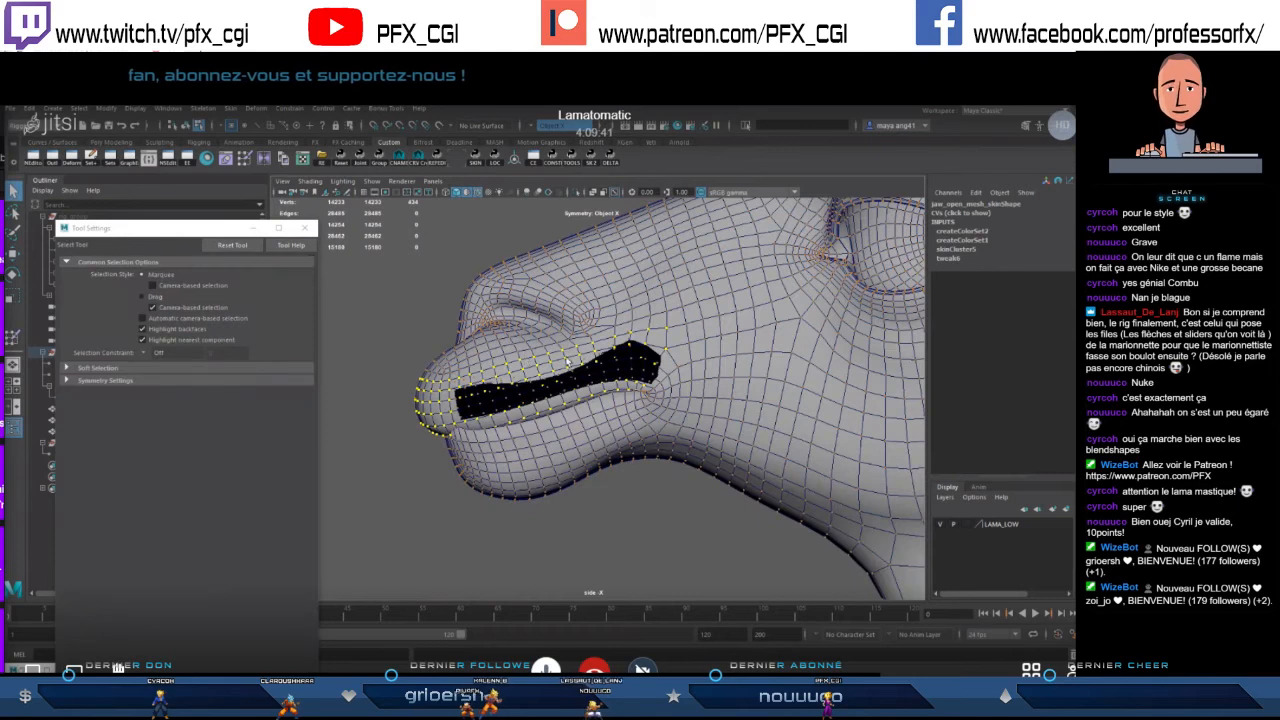
# - Examine the upper-lip band and its jaw_fix_jnt weights from several angles in the perspective view
pyautogui.press('space')
pyautogui.keyDown('alt'); pyautogui.moveTo(688, 341); pyautogui.dragTo(671, 346); pyautogui.keyUp('alt')
pyautogui.press('b')
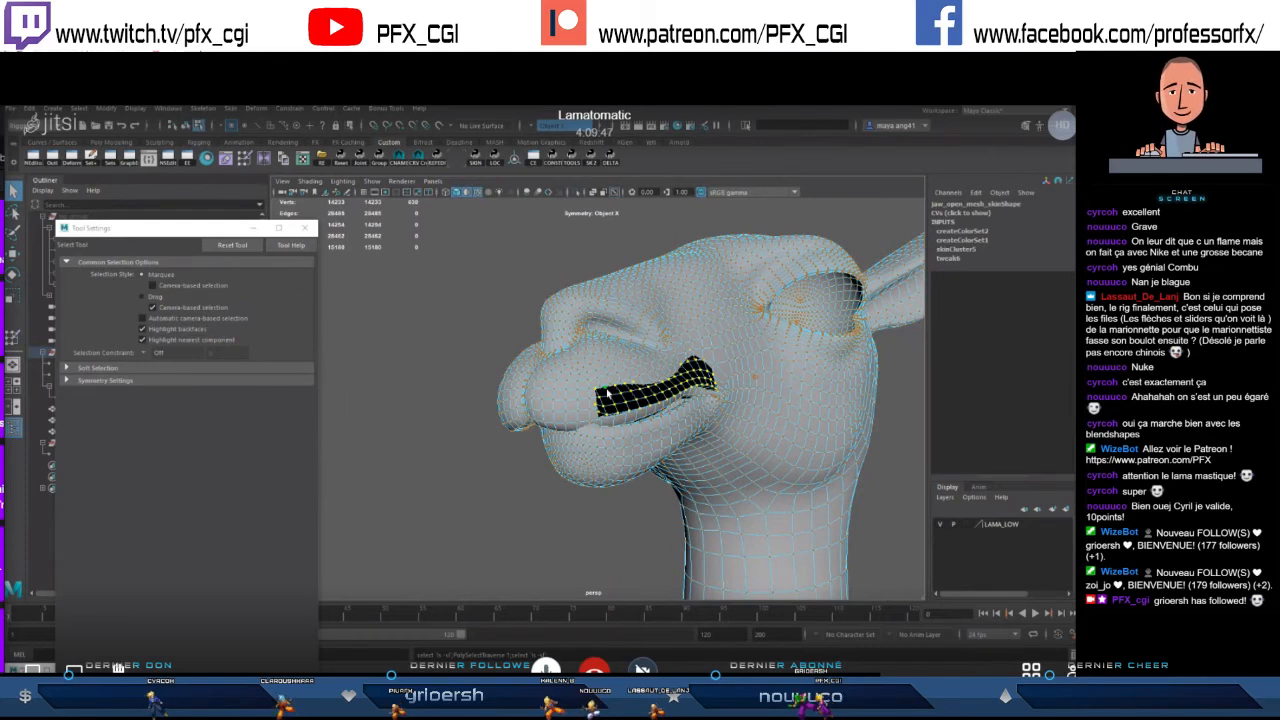
pyautogui.keyDown('alt'); pyautogui.moveTo(606, 395); pyautogui.dragTo(336, 359); pyautogui.keyUp('alt')
pyautogui.press('y')
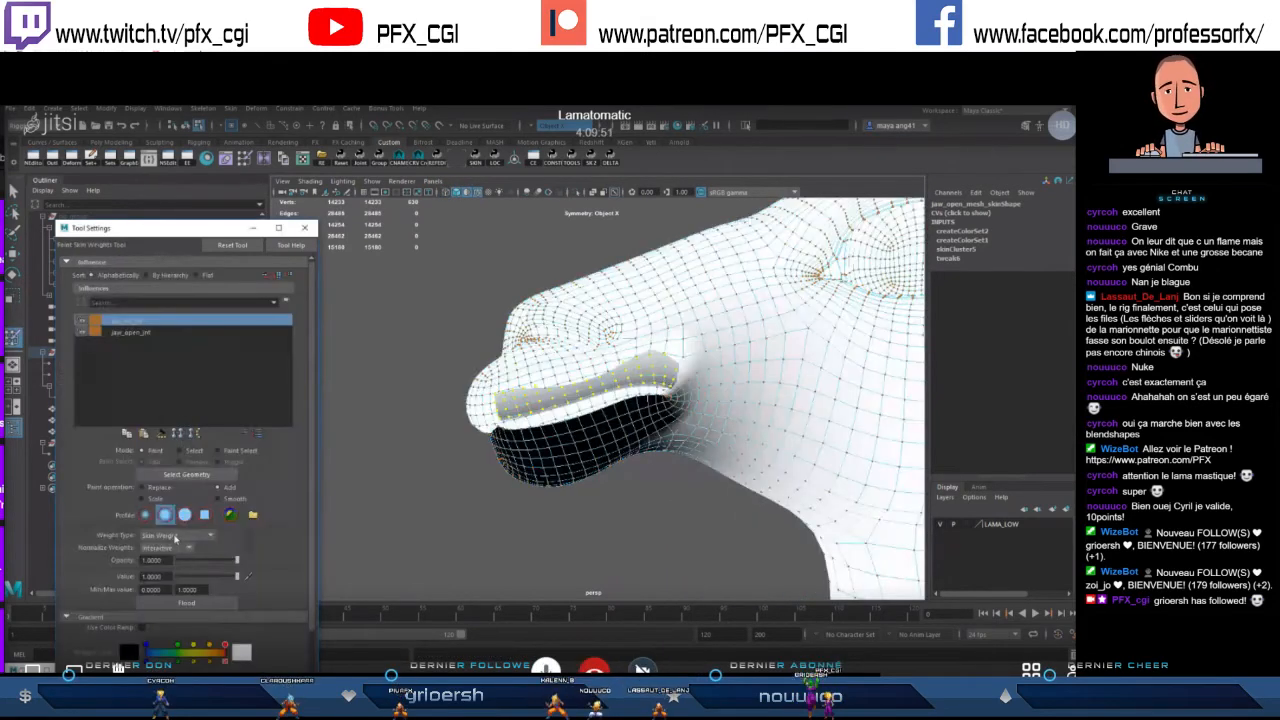
pyautogui.press('q')
pyautogui.moveTo(590, 392)
pyautogui.keyDown('alt'); pyautogui.mouseDown()
pyautogui.moveTo(757, 412)
pyautogui.moveTo(693, 419)
pyautogui.mouseUp(); pyautogui.keyUp('alt')
# - Return to object mode and rotate jaw_open_jnt to Rotate Y 6 to test the mouth opening from several angles
pyautogui.press('F8')
pyautogui.keyDown('alt'); pyautogui.moveTo(680, 423); pyautogui.dragTo(655, 393, button='right'); pyautogui.keyUp('alt')
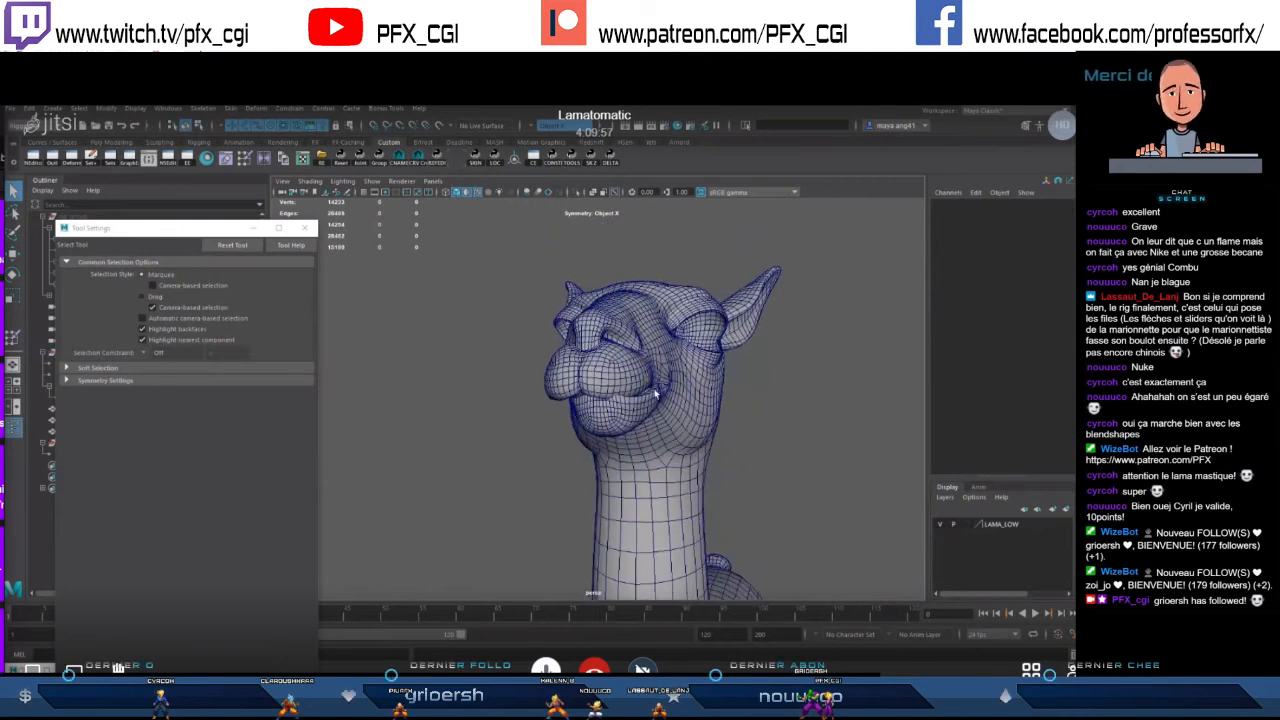
pyautogui.click(655, 393)
pyautogui.press('e')
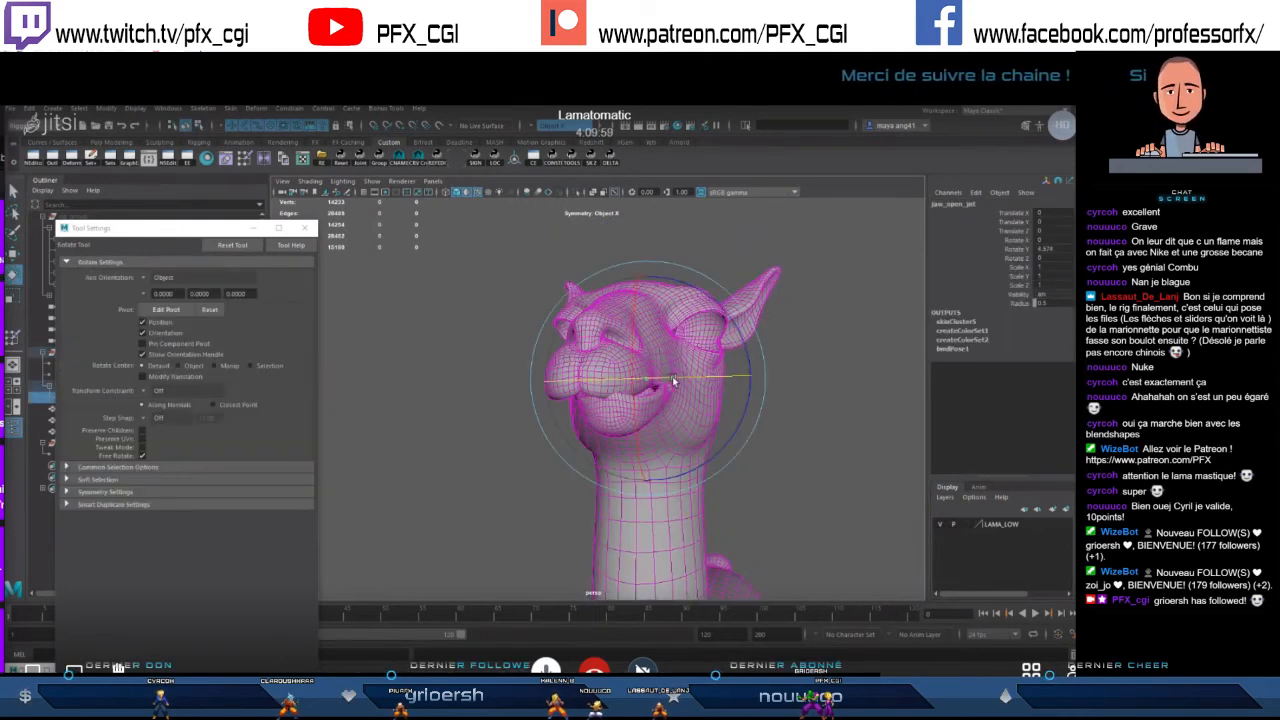
pyautogui.keyDown('alt'); pyautogui.moveTo(675, 382); pyautogui.dragTo(690, 348); pyautogui.keyUp('alt')
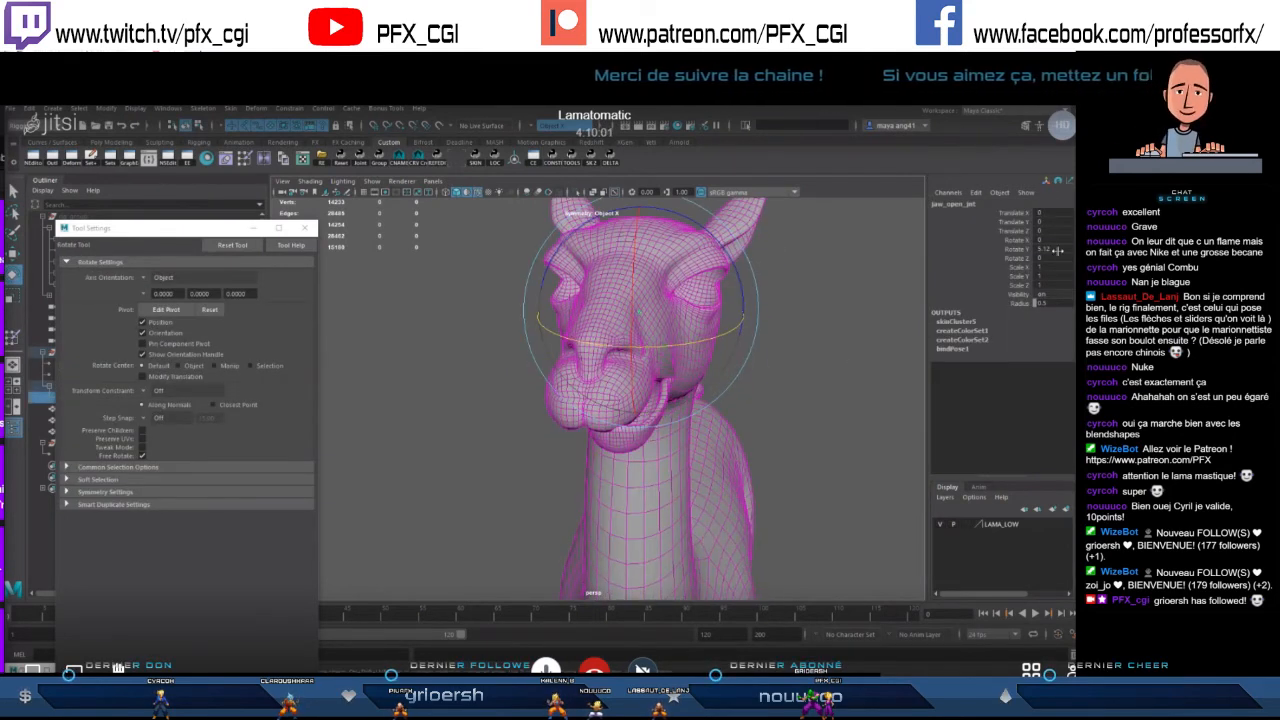
pyautogui.keyDown('alt'); pyautogui.moveTo(792, 375); pyautogui.dragTo(977, 317); pyautogui.keyUp('alt')
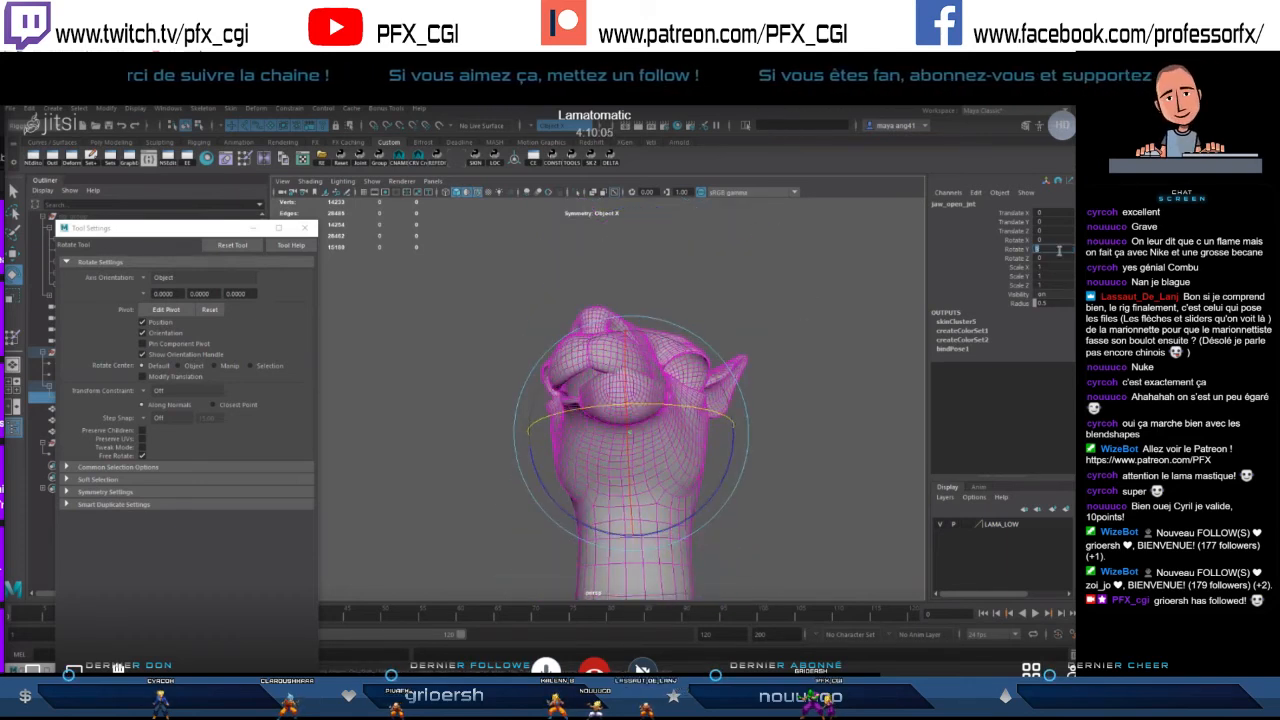
pyautogui.moveTo(749, 409)
pyautogui.keyDown('alt'); pyautogui.mouseDown()
pyautogui.moveTo(680, 395)
pyautogui.moveTo(632, 422)
pyautogui.moveTo(798, 412)
pyautogui.moveTo(746, 400)
pyautogui.moveTo(732, 420)
pyautogui.mouseUp(); pyautogui.keyUp('alt')
pyautogui.scroll(3, 720, 418)
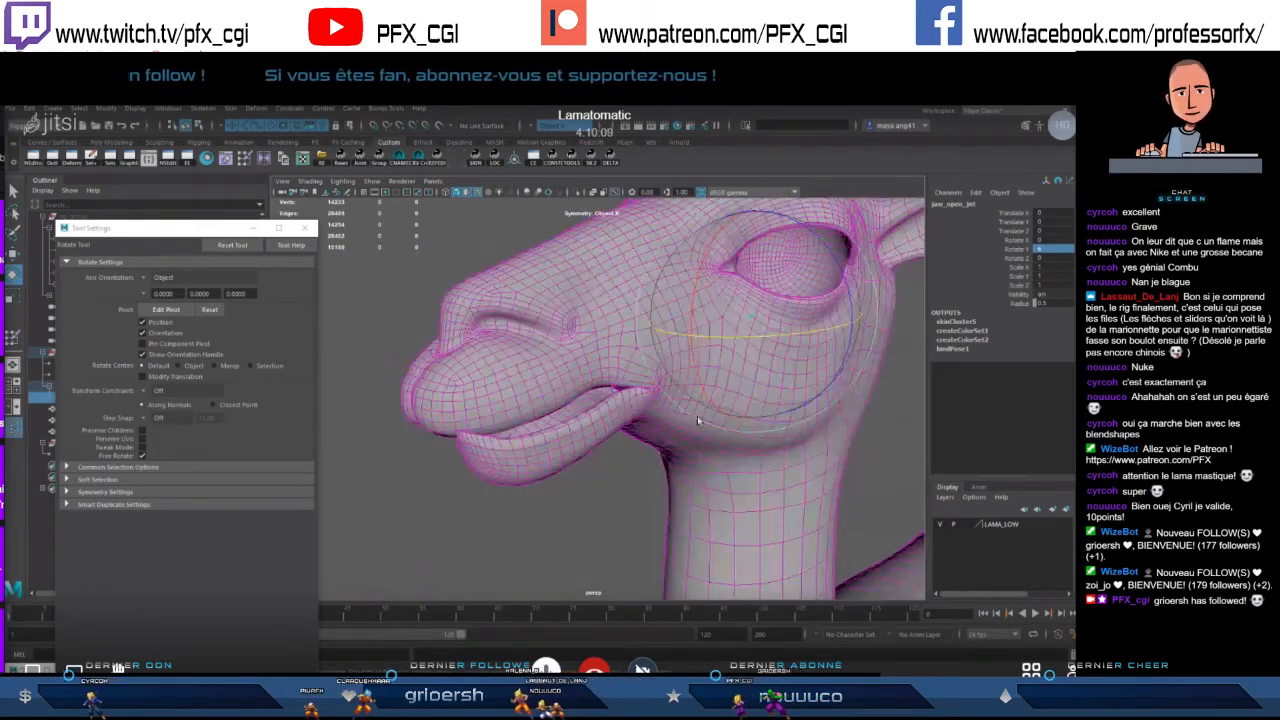
# - Switch jaw_open_mesh_skin to vertex mode and select the vertex row running from the mouth corner across the cheek
pyautogui.press('q')
pyautogui.click(665, 373)
pyautogui.keyDown('alt'); pyautogui.moveTo(665, 373); pyautogui.dragTo(646, 365); pyautogui.keyUp('alt')
pyautogui.moveTo(646, 365); pyautogui.dragTo(625, 372, button='right')
pyautogui.click(637, 364)
pyautogui.keyDown('shift'); pyautogui.doubleClick(636, 368); pyautogui.keyUp('shift')
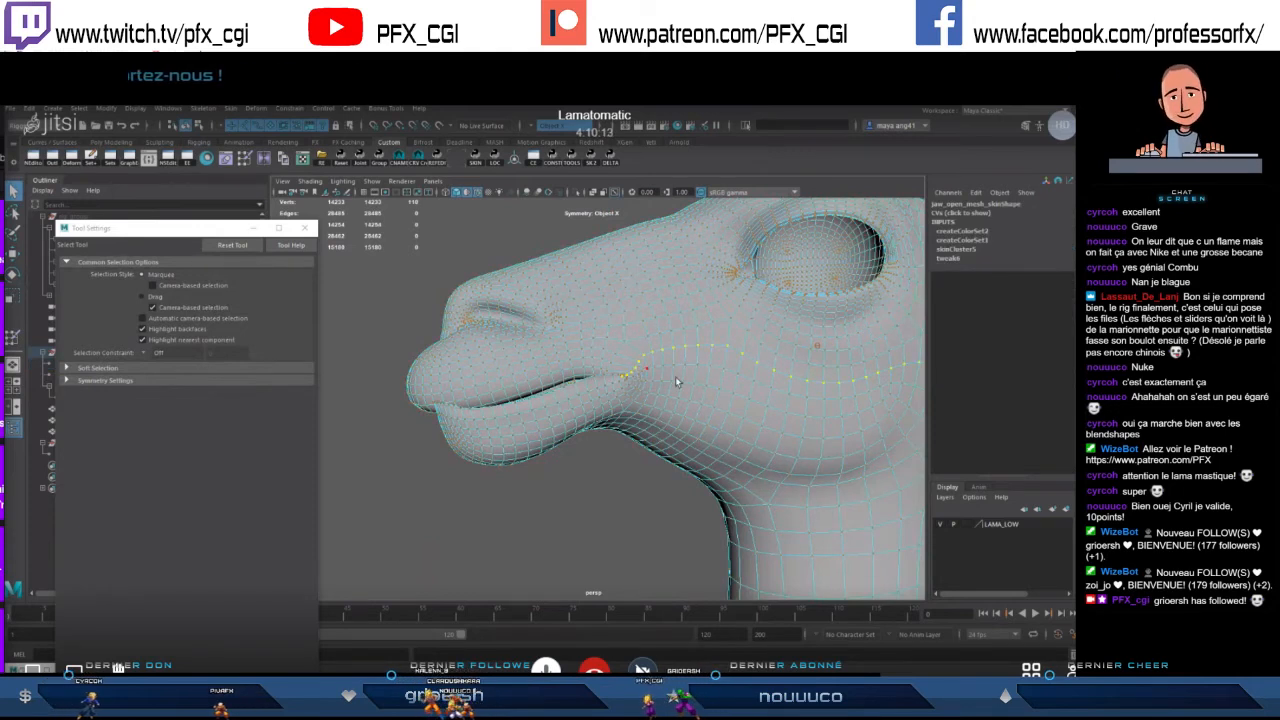
pyautogui.scroll(-4, 675, 376)
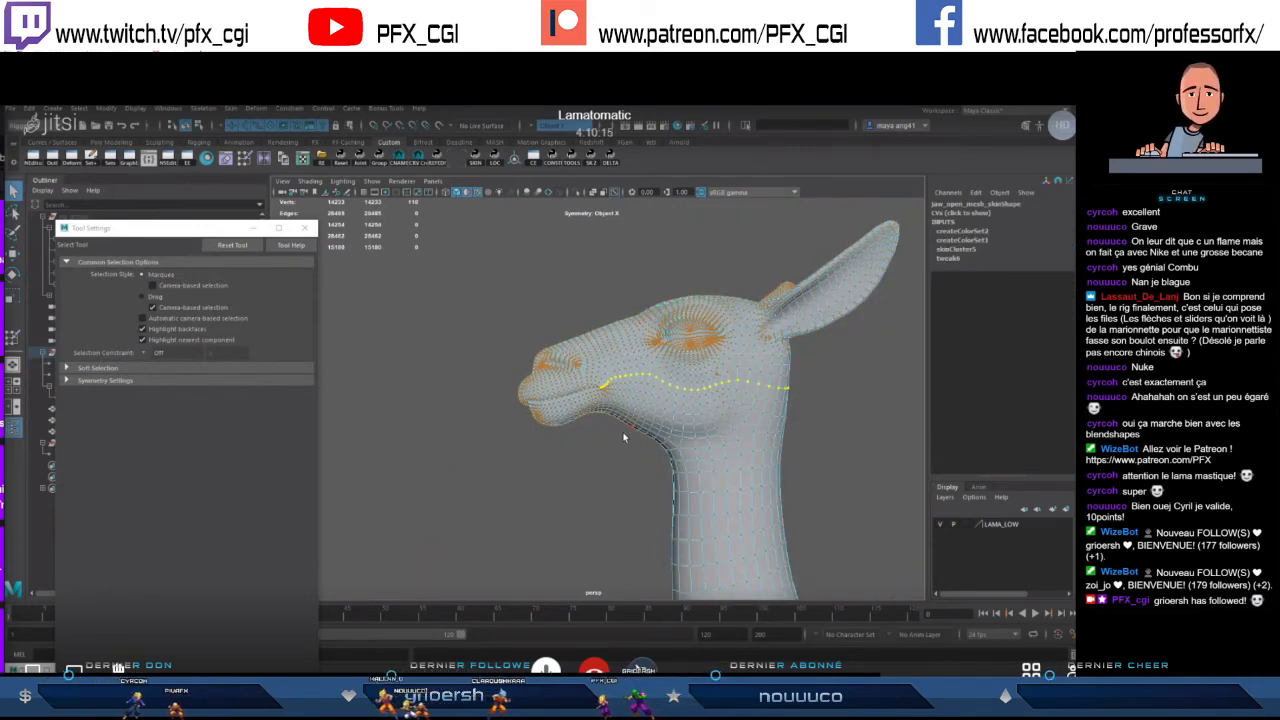
pyautogui.scroll(4, 726, 408)
pyautogui.scroll(-4, 715, 410)
pyautogui.keyDown('alt'); pyautogui.moveTo(705, 411); pyautogui.dragTo(586, 461); pyautogui.keyUp('alt')
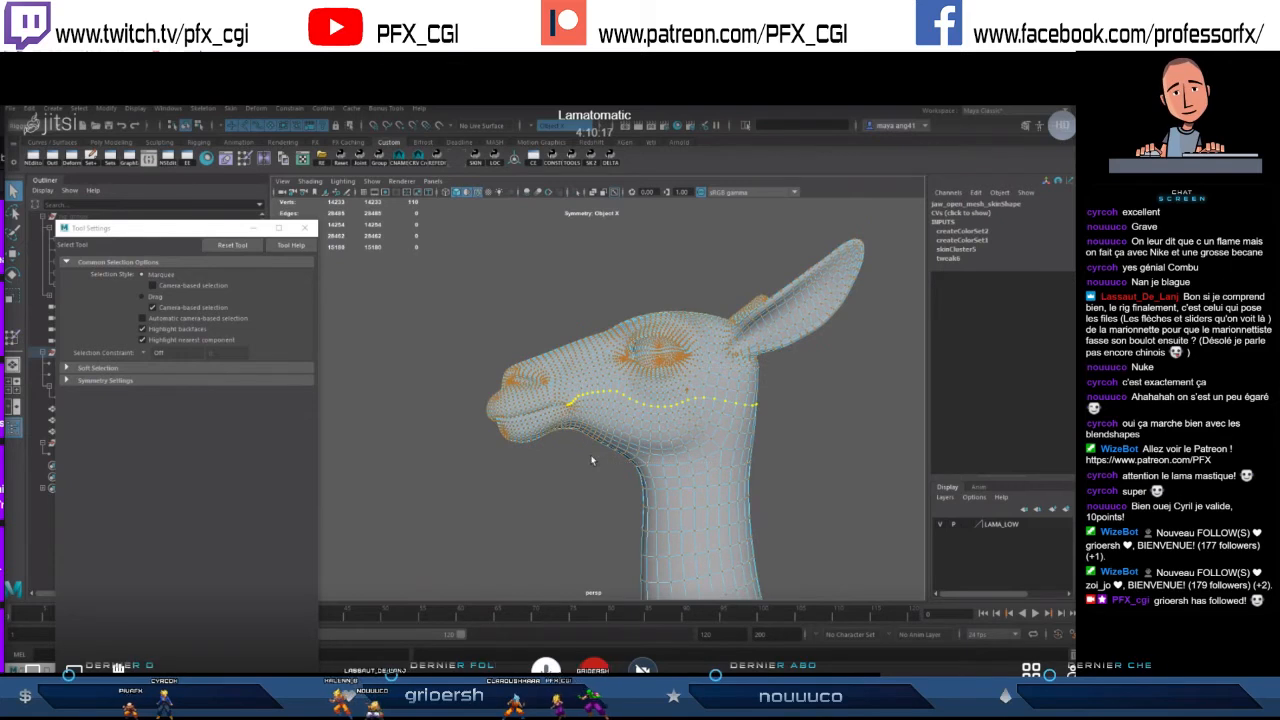
# - Trim the cheek vertex row down to the section next to the mouth corner
pyautogui.click(665, 414)
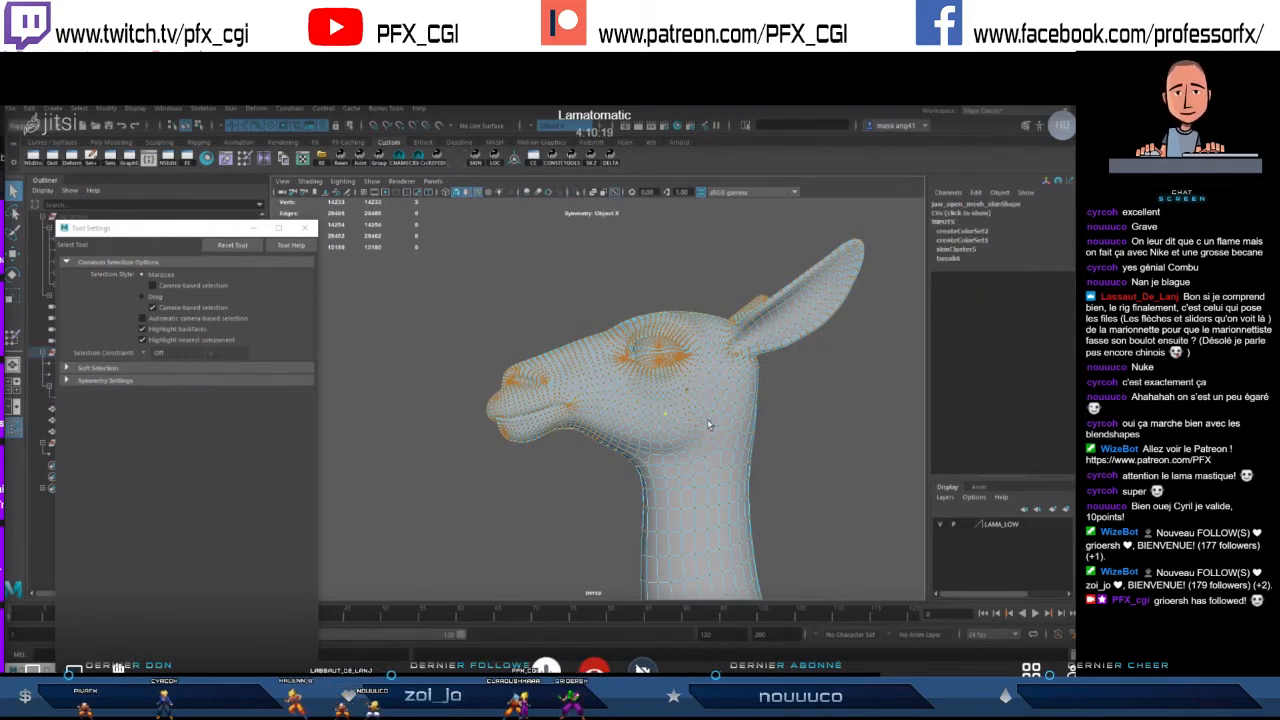
pyautogui.scroll(5, 576, 426)
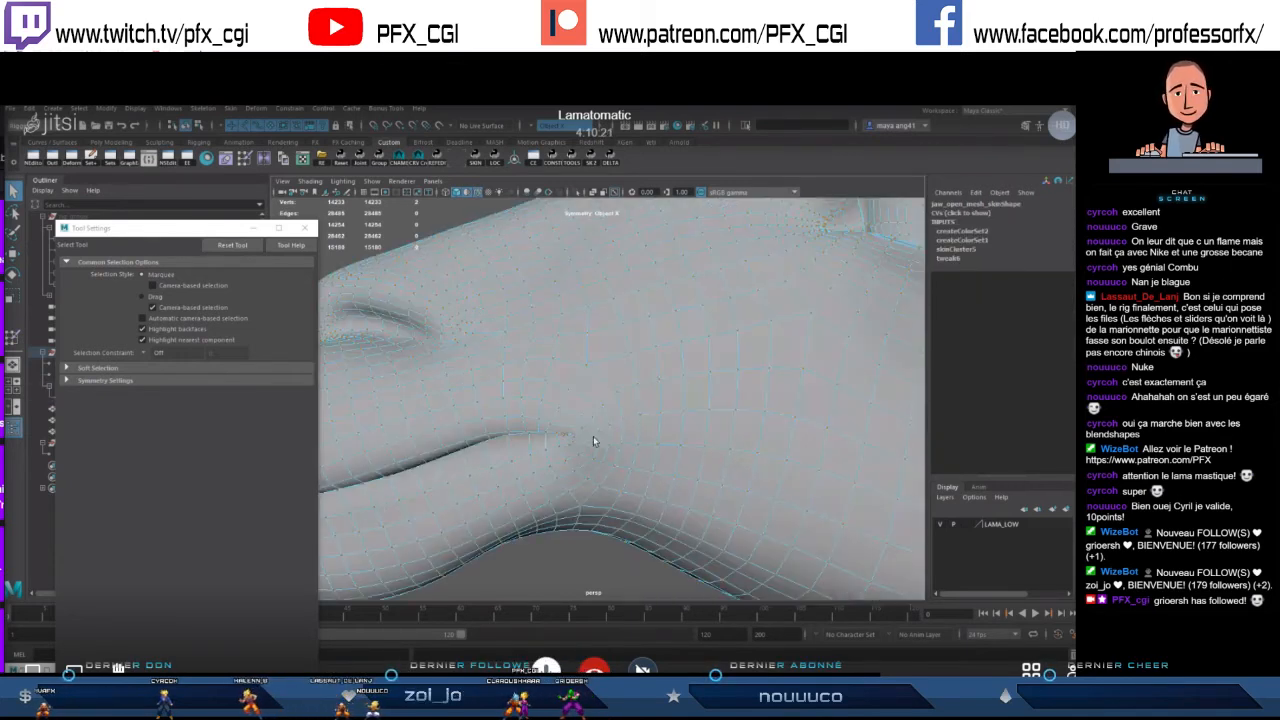
pyautogui.scroll(-5, 603, 420)
pyautogui.moveTo(782, 380); pyautogui.dragTo(611, 455)
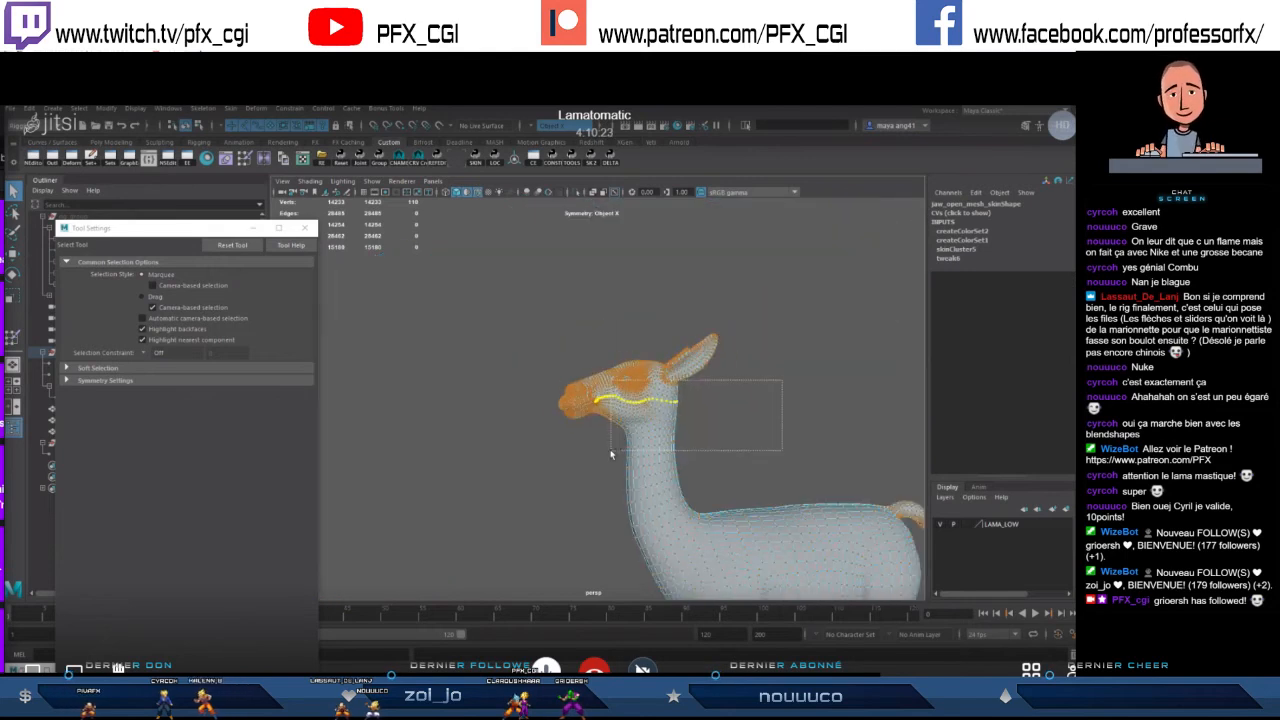
pyautogui.scroll(3, 620, 420)
pyautogui.scroll(3, 624, 412)
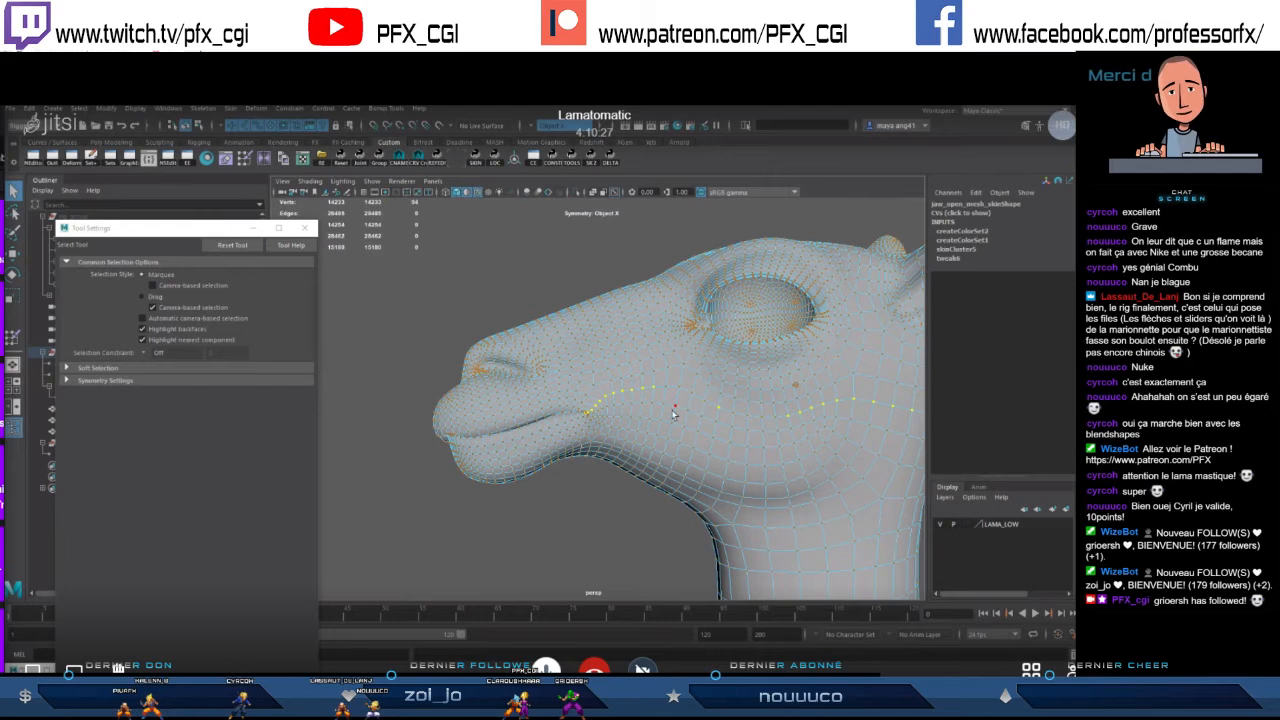
pyautogui.keyDown('alt'); pyautogui.moveTo(702, 413); pyautogui.dragTo(695, 385); pyautogui.keyUp('alt')
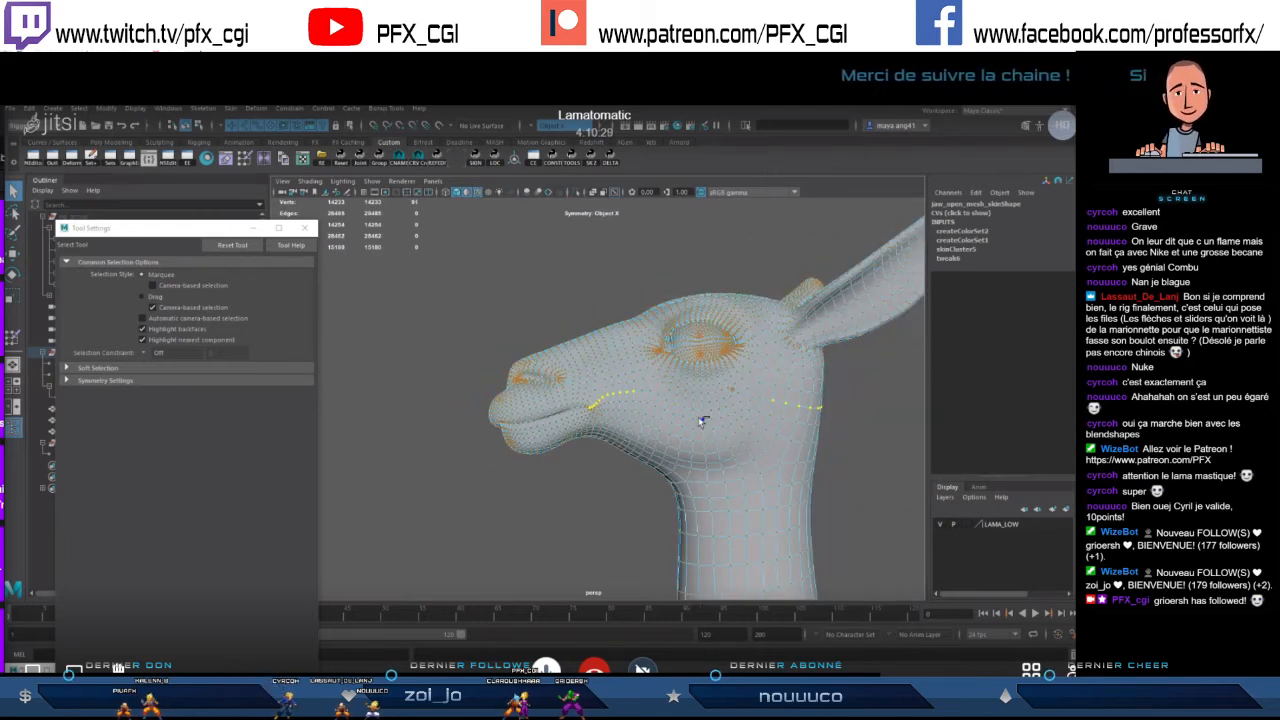
pyautogui.keyDown('alt'); pyautogui.moveTo(615, 410); pyautogui.dragTo(645, 427, button='middle'); pyautogui.keyUp('alt')
pyautogui.scroll(4, 647, 427)
# - Grow the mouth-corner vertex selection and smooth the jaw_open_jnt weights over it with repeated floods at opacity 1
pyautogui.hotkey('shift', '.')
pyautogui.hotkey('shift', '.')
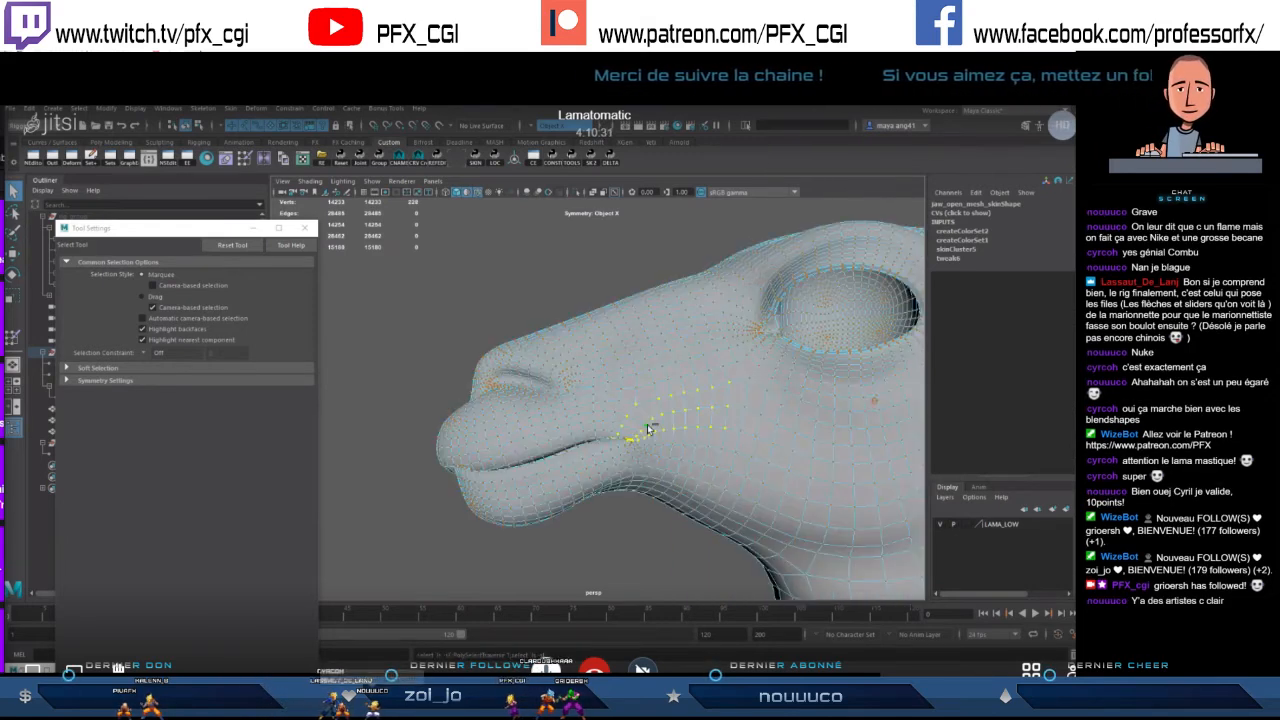
pyautogui.hotkey('shift', '.')
pyautogui.keyDown('ctrl'); pyautogui.moveTo(782, 332); pyautogui.dragTo(637, 445); pyautogui.keyUp('ctrl')
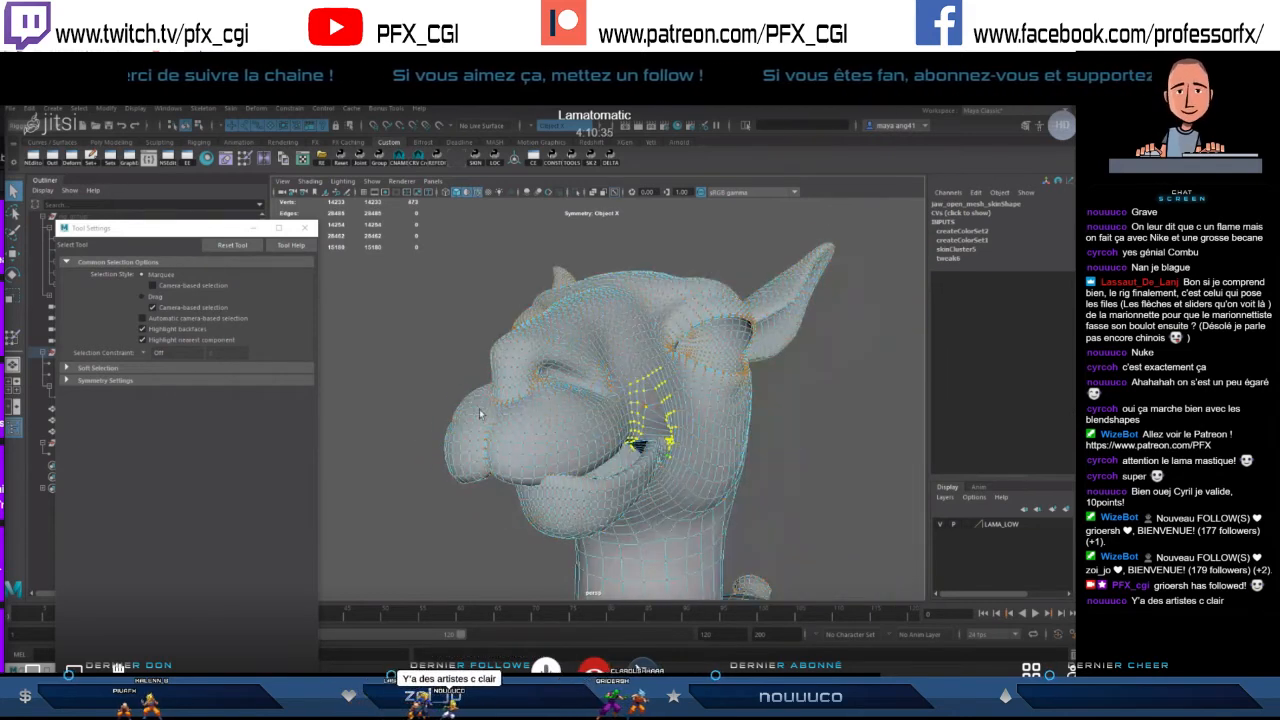
pyautogui.click(10, 339)
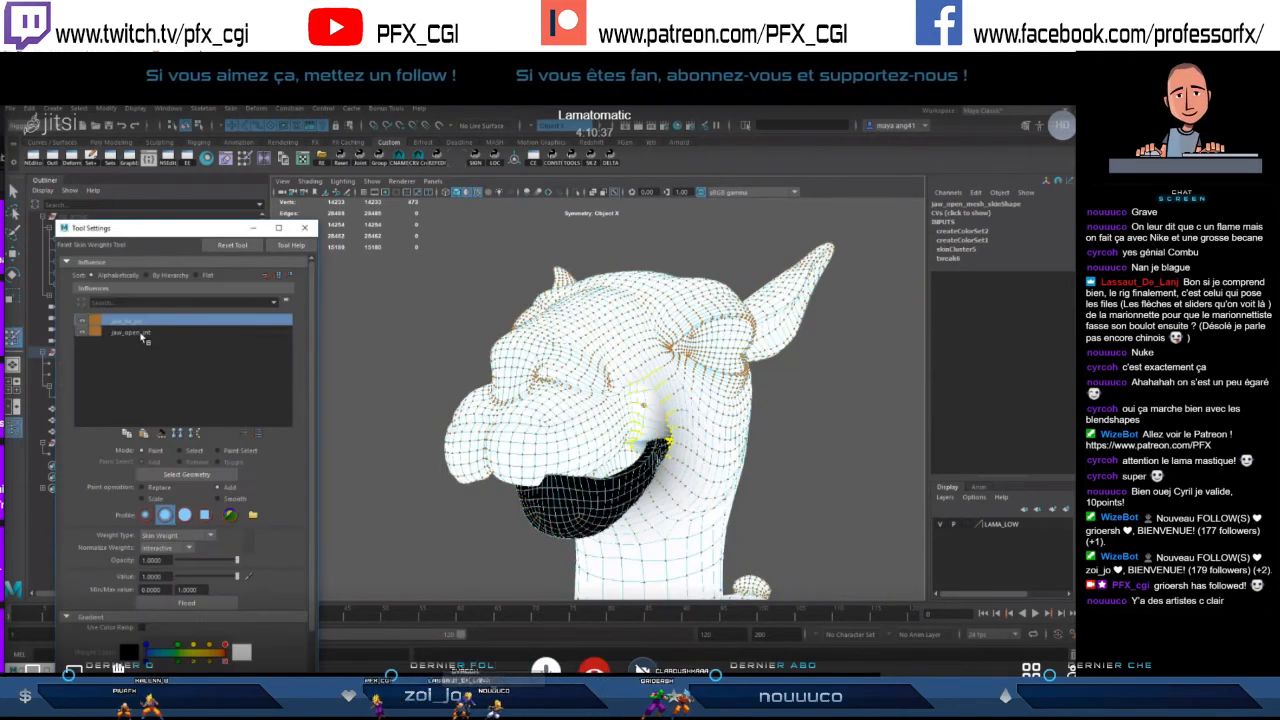
pyautogui.click(141, 332)
pyautogui.click(230, 498)
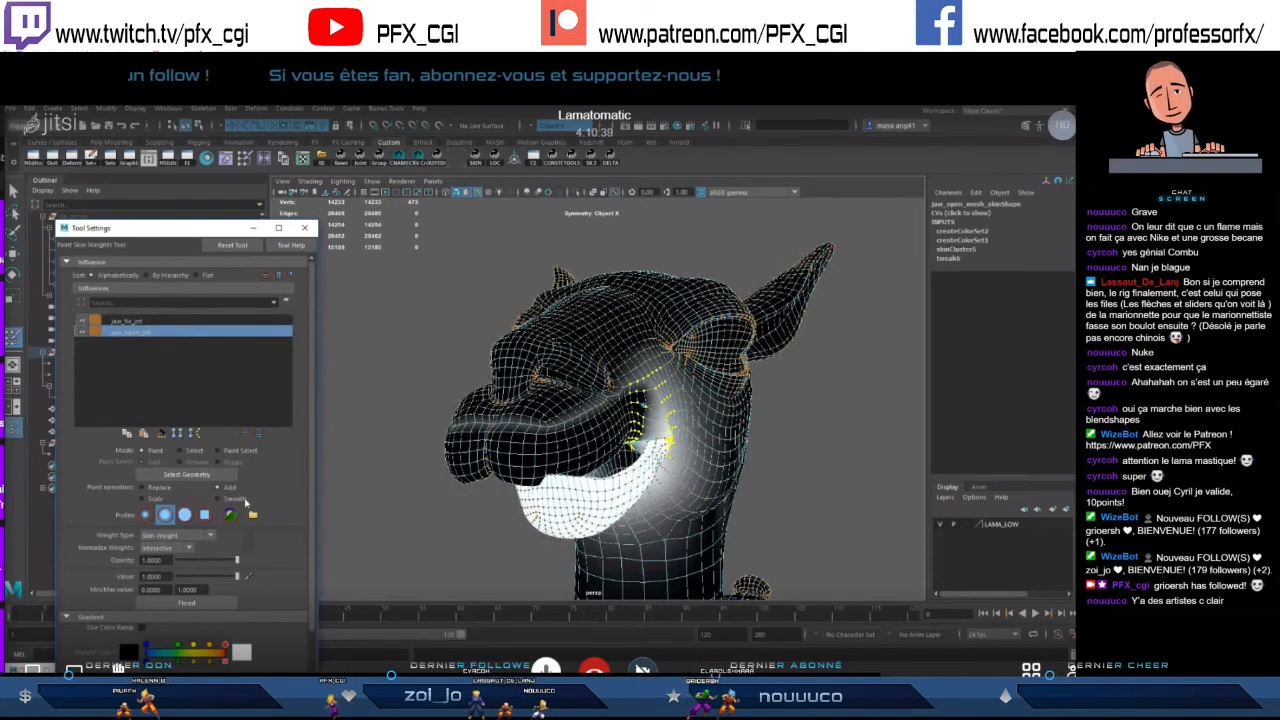
pyautogui.click(223, 601)
pyautogui.click(223, 601)
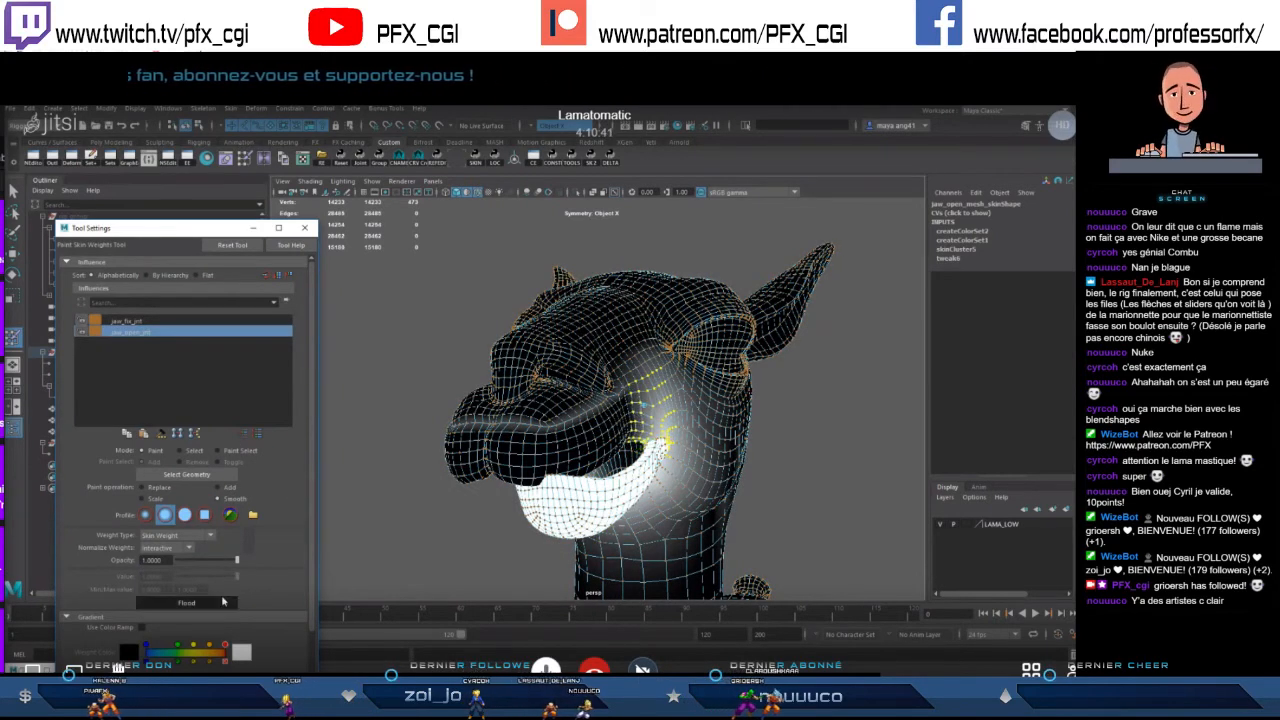
pyautogui.scroll(5, 470, 540)
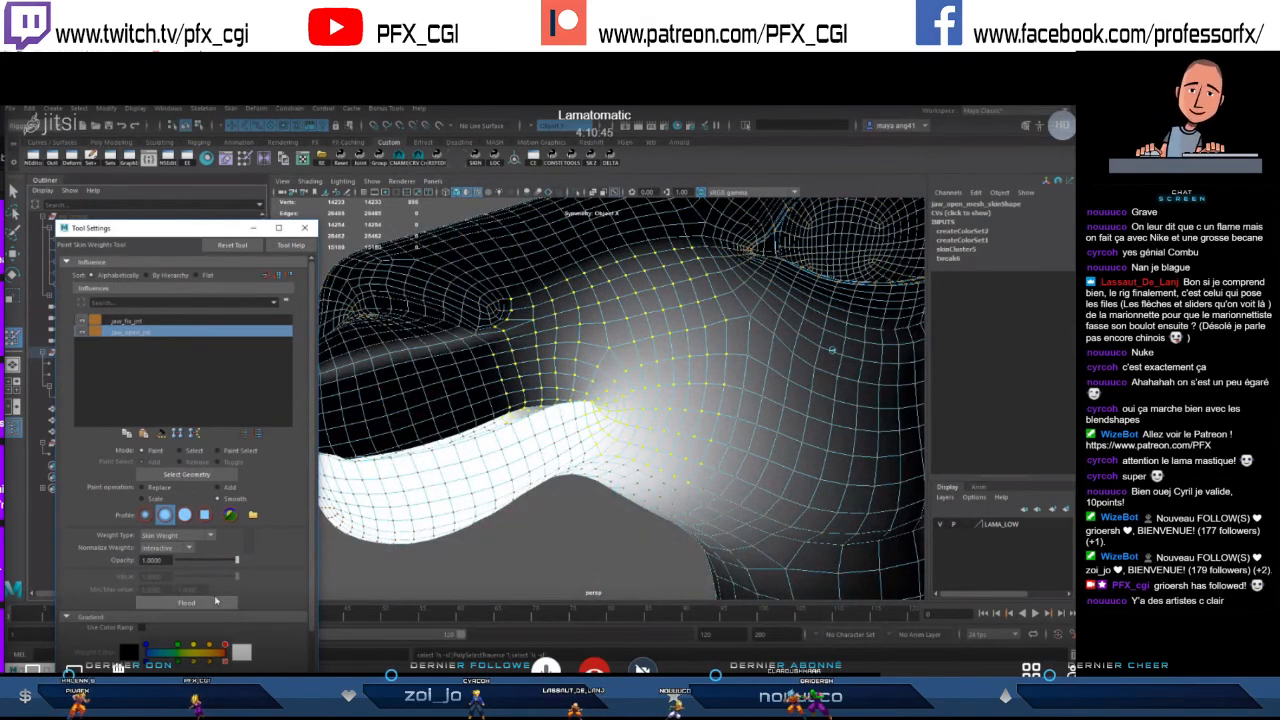
# - Select the vertex row across the muzzle below the nostrils and inspect the jaw_fix_jnt weights from the front
pyautogui.click(12, 192)
pyautogui.click(429, 356)
pyautogui.moveTo(429, 356); pyautogui.dragTo(380, 363, button='right')
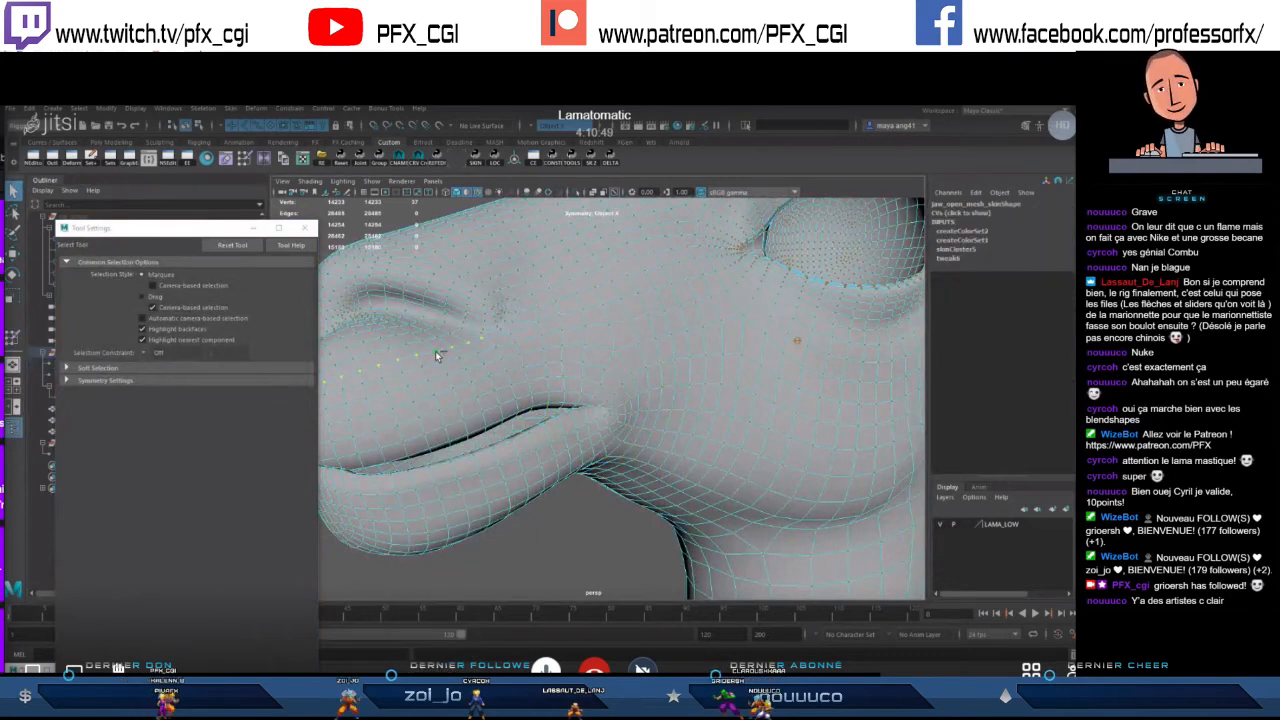
pyautogui.scroll(-5, 430, 416)
pyautogui.keyDown('alt'); pyautogui.moveTo(434, 413); pyautogui.dragTo(490, 421); pyautogui.keyUp('alt')
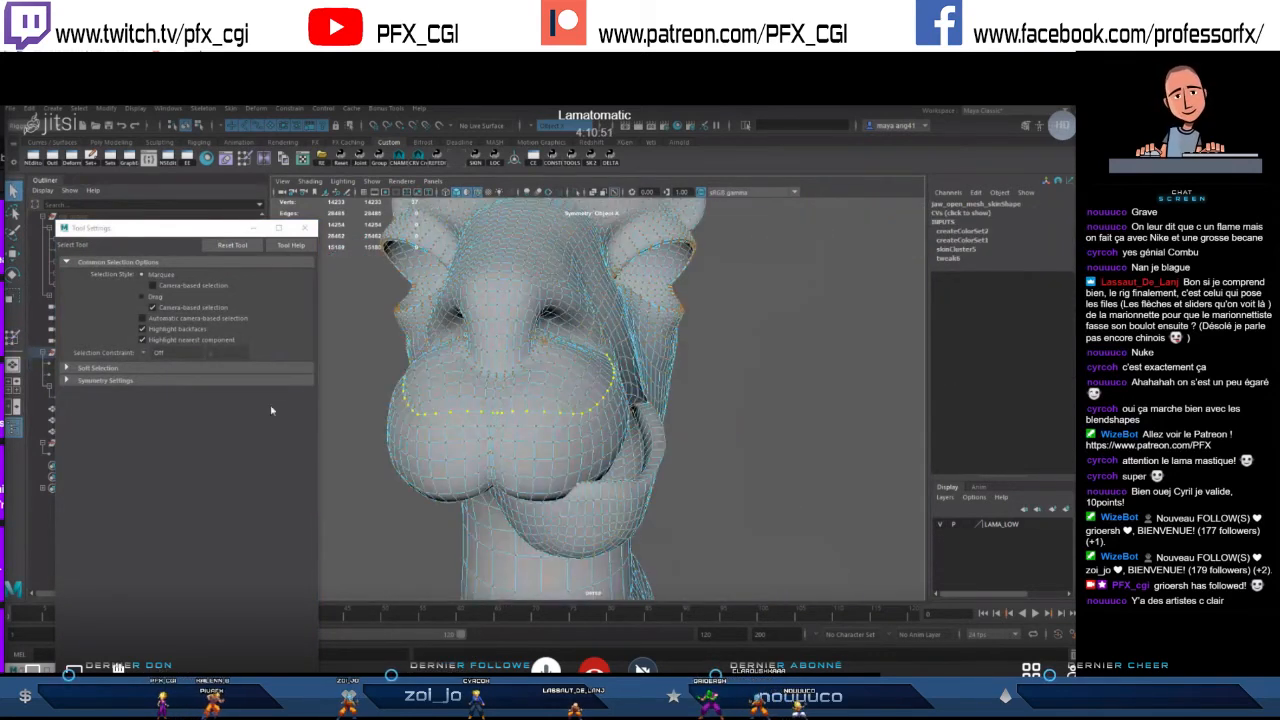
pyautogui.click(13, 338)
pyautogui.click(168, 320)
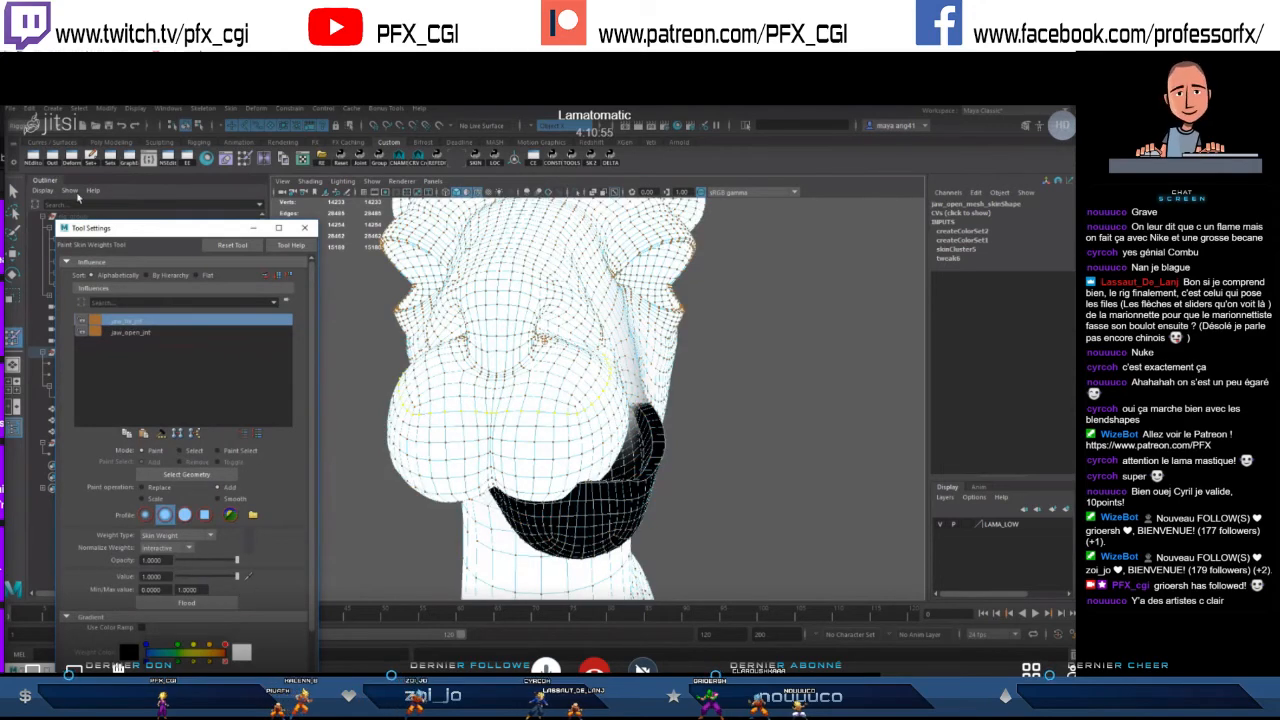
pyautogui.click(14, 192)
pyautogui.moveTo(520, 372)
pyautogui.keyDown('alt'); pyautogui.mouseDown()
pyautogui.moveTo(608, 392)
pyautogui.moveTo(619, 366)
pyautogui.moveTo(590, 425)
pyautogui.mouseUp(); pyautogui.keyUp('alt')
pyautogui.scroll(-4, 610, 394)
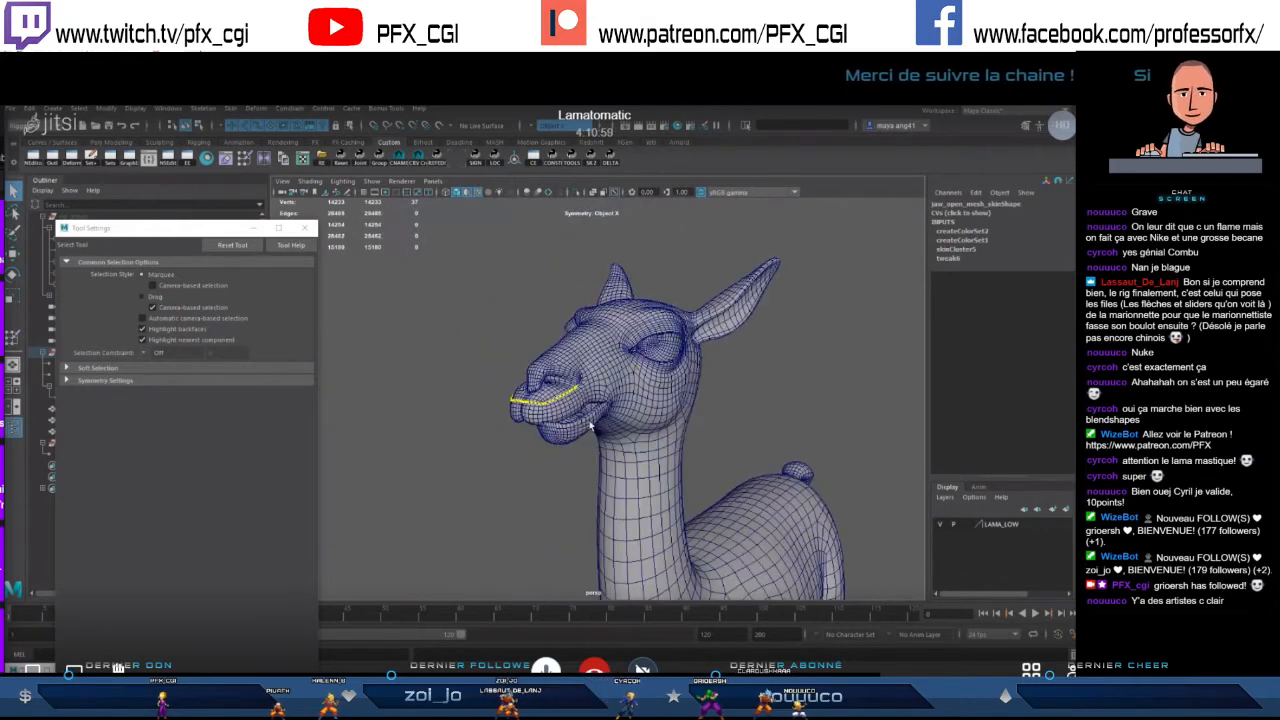
# - Return to object mode, select jaw_open_jnt, and set its Rotate Y to 0
pyautogui.press('F8')
pyautogui.keyDown('alt'); pyautogui.moveTo(580, 376); pyautogui.dragTo(712, 385, button='right'); pyautogui.keyUp('alt')
pyautogui.click(683, 367)
pyautogui.keyDown('alt'); pyautogui.moveTo(706, 415); pyautogui.dragTo(636, 432); pyautogui.keyUp('alt')
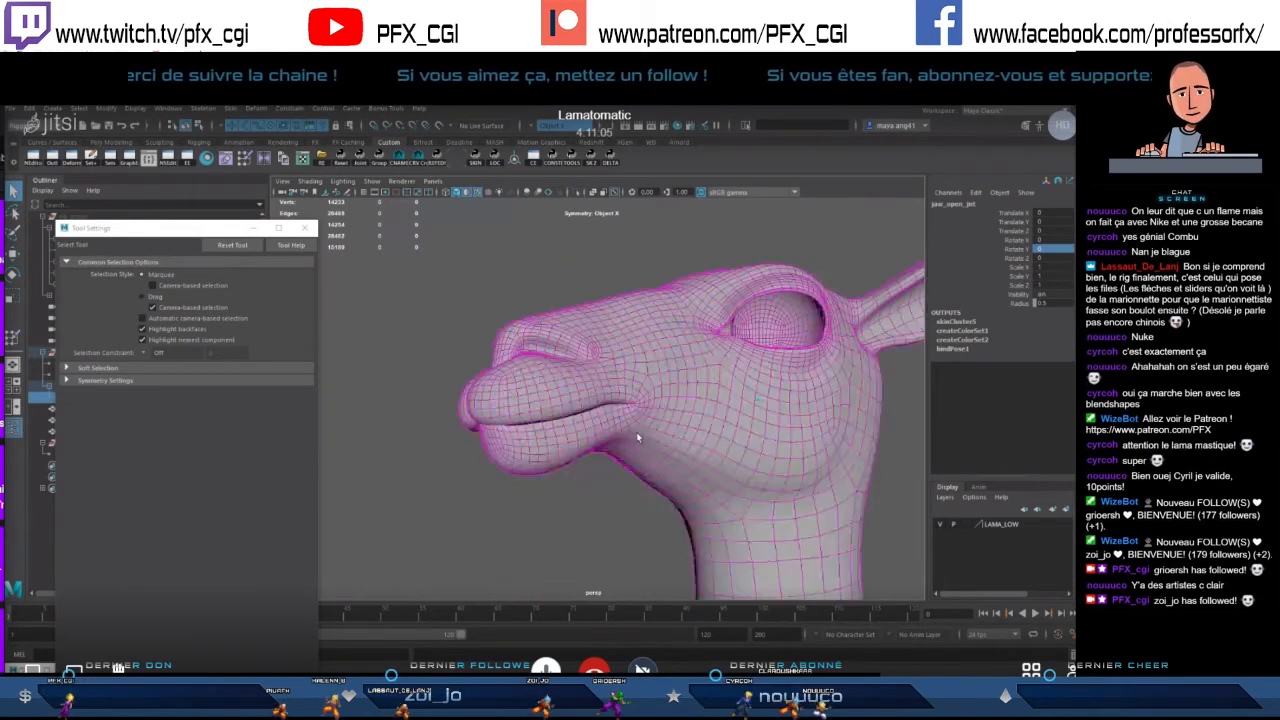
# - Mirror the skin weights of jaw_open_mesh_skin across YZ from positive to negative, using closest point on surface and one-to-one influence association
pyautogui.click(636, 432)
pyautogui.click(230, 108)
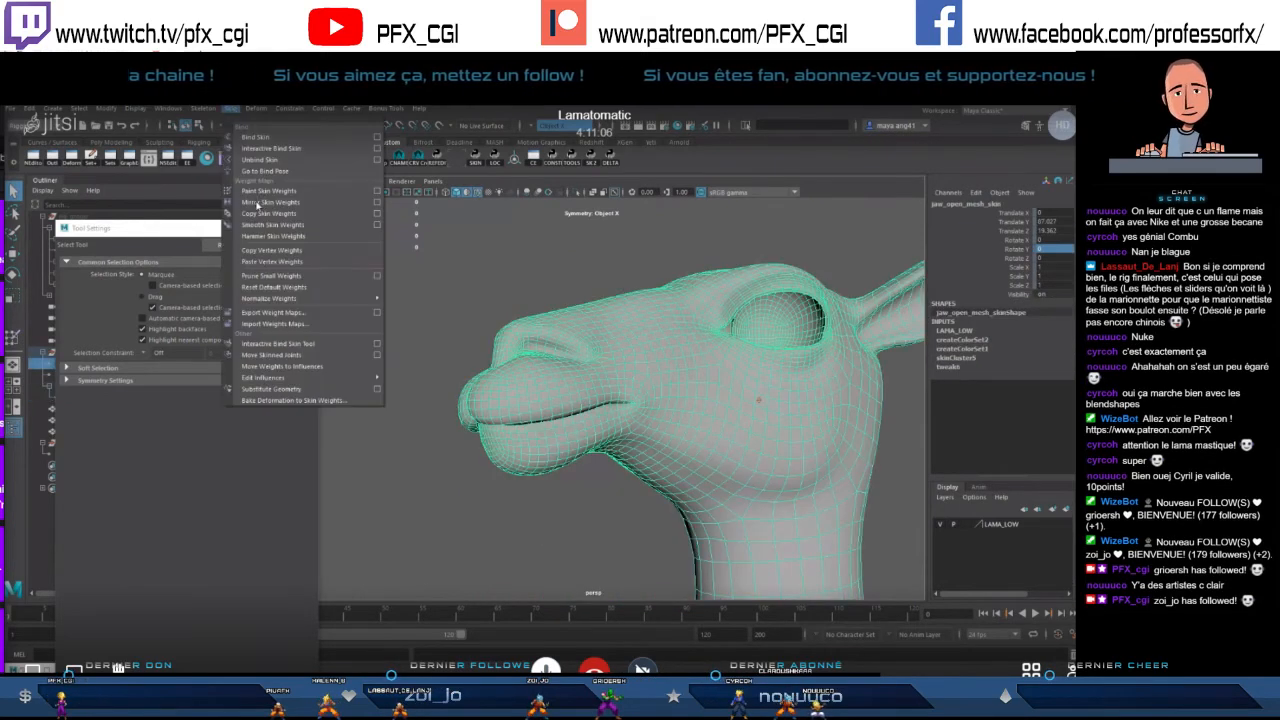
pyautogui.click(377, 202)
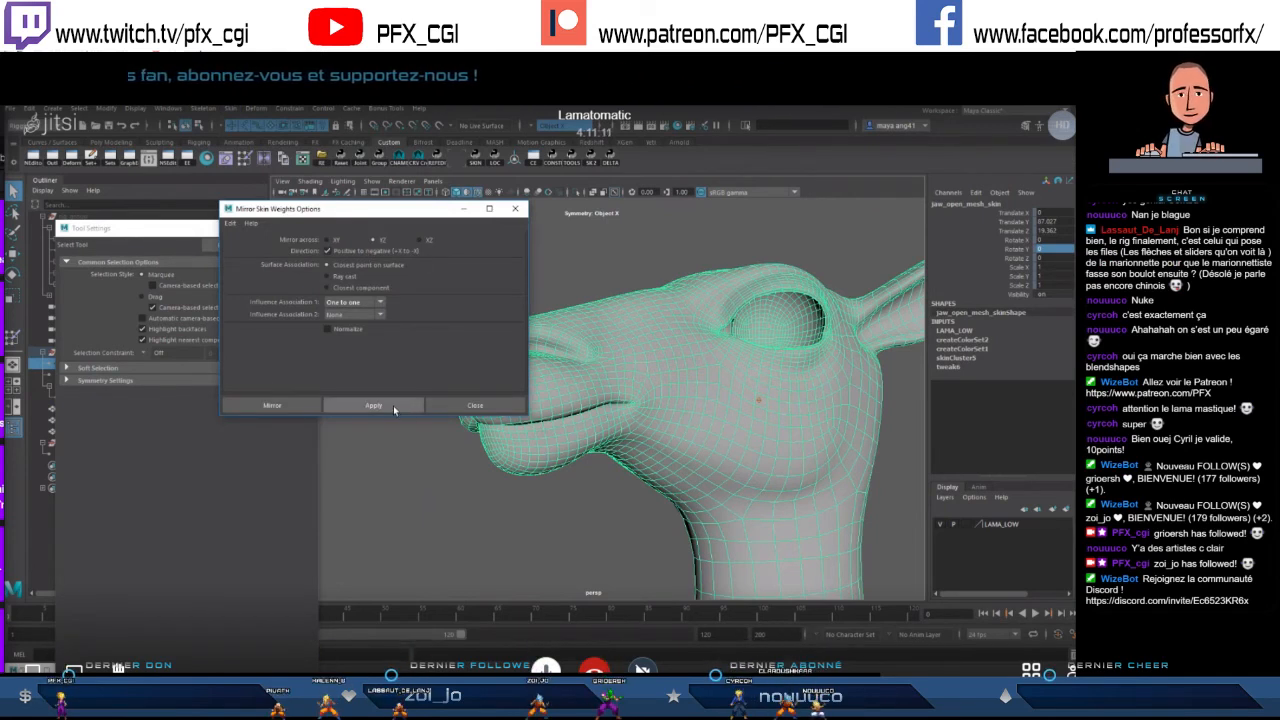
pyautogui.click(472, 408)
# - Rotate jaw_open_jnt freely to test the mirrored weights from both sides of the muzzle, undoing the trial rotations
pyautogui.keyDown('alt'); pyautogui.moveTo(606, 423); pyautogui.dragTo(674, 416); pyautogui.keyUp('alt')
pyautogui.click(658, 397)
pyautogui.press('e')
pyautogui.keyDown('alt'); pyautogui.moveTo(585, 466); pyautogui.dragTo(638, 434); pyautogui.keyUp('alt')
pyautogui.keyDown('alt'); pyautogui.moveTo(638, 434); pyautogui.dragTo(683, 431); pyautogui.keyUp('alt')
pyautogui.keyDown('alt'); pyautogui.moveTo(683, 431); pyautogui.dragTo(702, 405, button='right'); pyautogui.keyUp('alt')
pyautogui.moveTo(704, 385); pyautogui.dragTo(653, 407)
pyautogui.hotkey('ctrl', 'z')
pyautogui.keyDown('alt'); pyautogui.moveTo(653, 407); pyautogui.dragTo(700, 385, button='right'); pyautogui.keyUp('alt')
pyautogui.moveTo(700, 340); pyautogui.dragTo(706, 343)
pyautogui.keyDown('alt'); pyautogui.moveTo(670, 388); pyautogui.dragTo(570, 394, button='right'); pyautogui.keyUp('alt')
pyautogui.keyDown('alt'); pyautogui.moveTo(570, 394); pyautogui.dragTo(676, 422); pyautogui.keyUp('alt')
pyautogui.hotkey('ctrl', 'z')
pyautogui.moveTo(621, 385); pyautogui.dragTo(616, 385)
pyautogui.hotkey('ctrl', 'z')
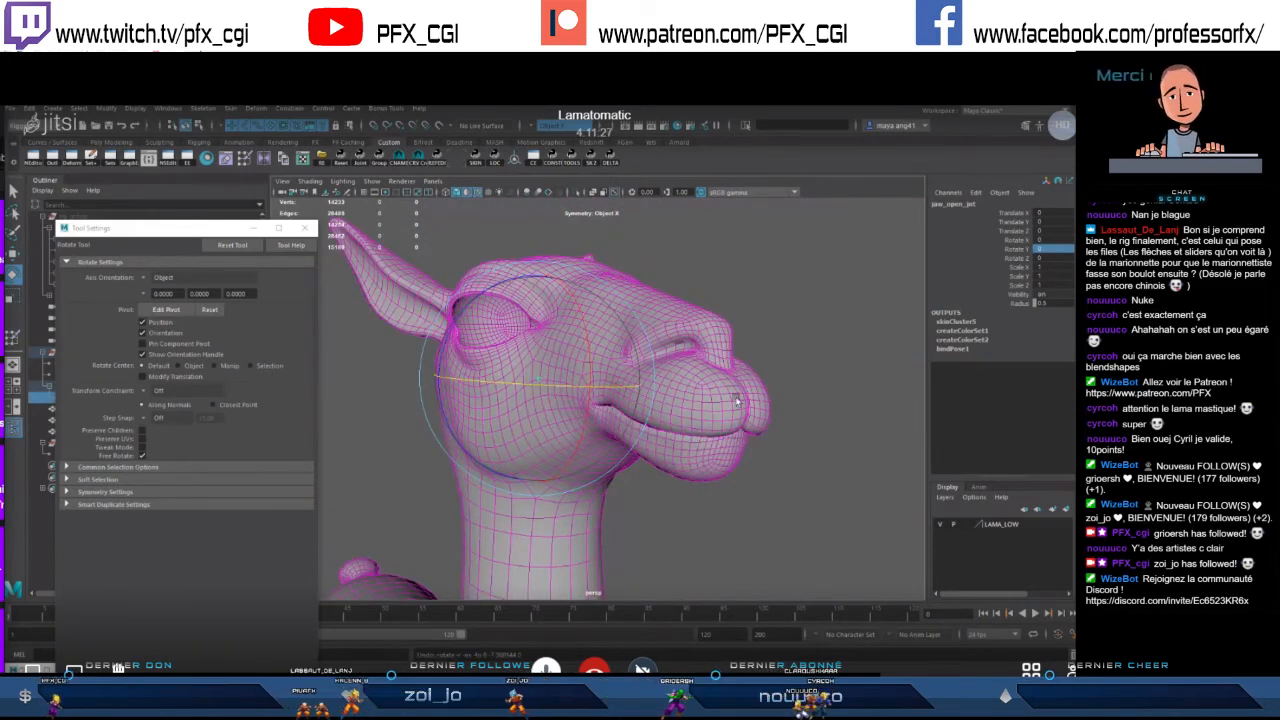
# - Set the Rotate Y of jaw_open_jnt to 5 to open the jaw
pyautogui.keyDown('alt'); pyautogui.moveTo(737, 402); pyautogui.dragTo(1018, 283); pyautogui.keyUp('alt')
pyautogui.write('5')
pyautogui.press('Return')
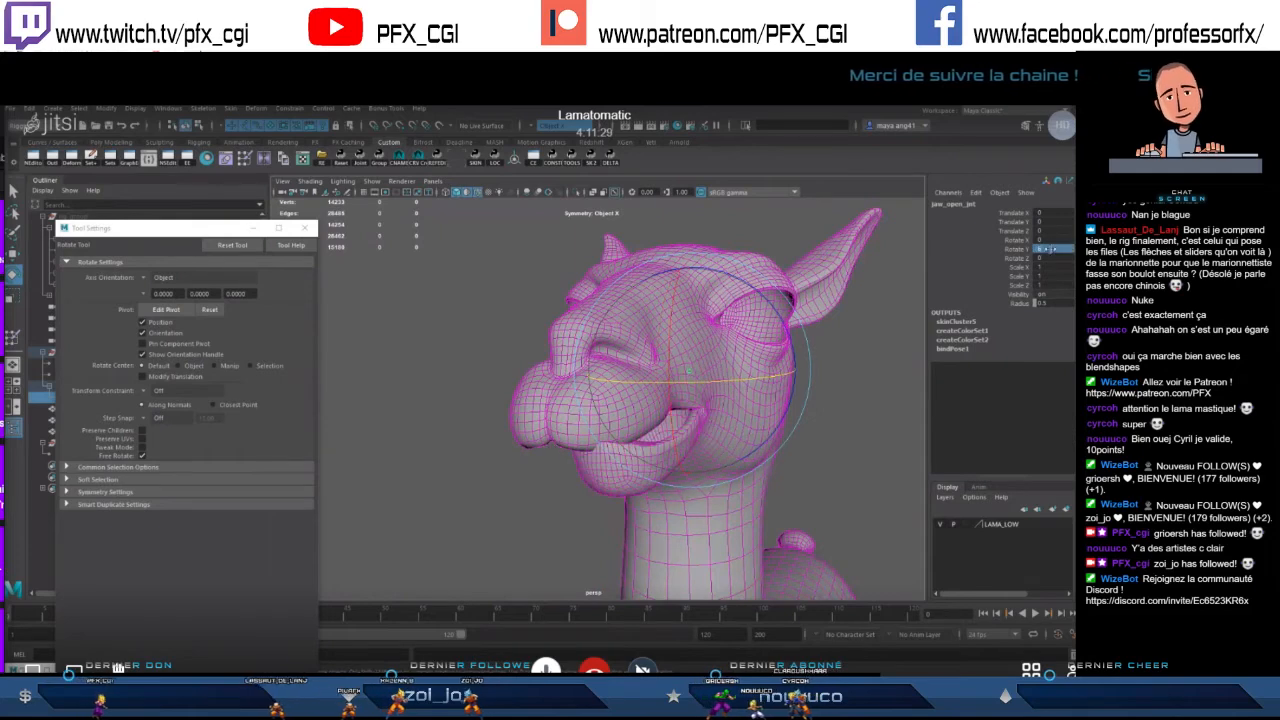
# - Select the vertex row running back from the mouth corner on the skinned mesh and trim it to the section beside the corner
pyautogui.keyDown('alt'); pyautogui.moveTo(722, 392); pyautogui.dragTo(631, 434); pyautogui.keyUp('alt')
pyautogui.scroll(5, 760, 409)
pyautogui.moveTo(615, 379); pyautogui.dragTo(574, 384, button='right')
pyautogui.click(607, 430)
pyautogui.press('q')
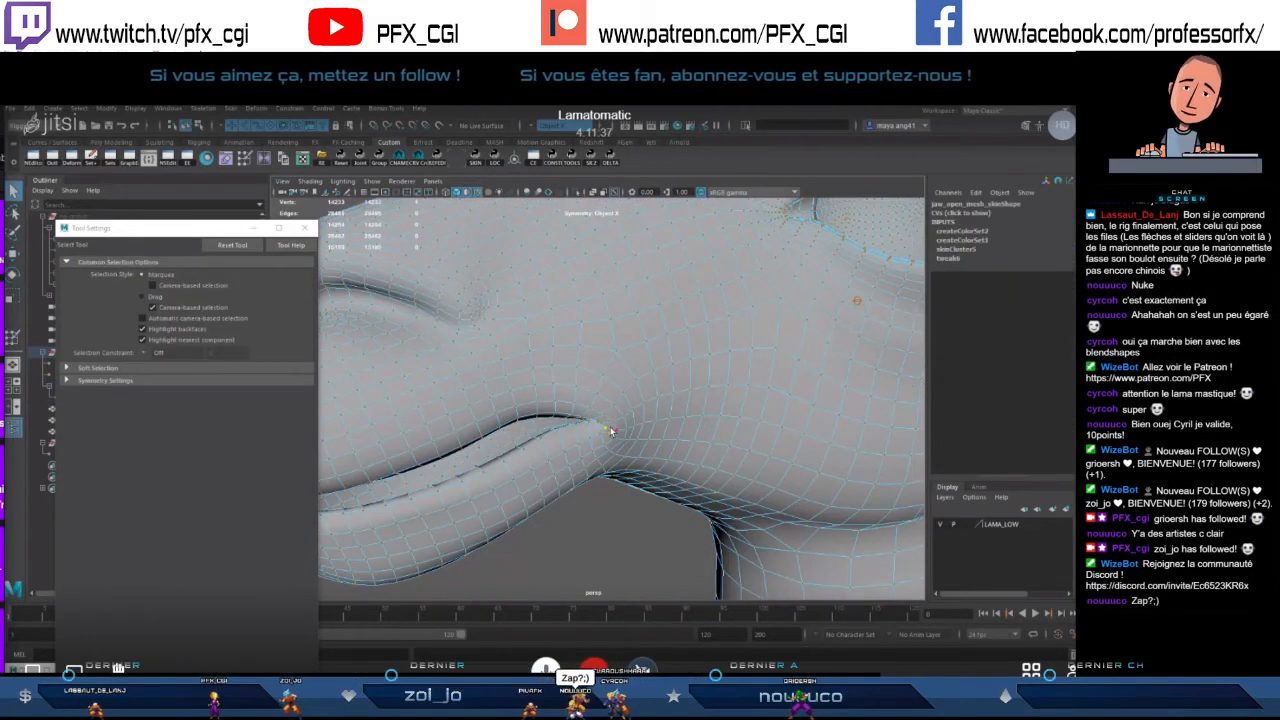
pyautogui.scroll(-8, 620, 430)
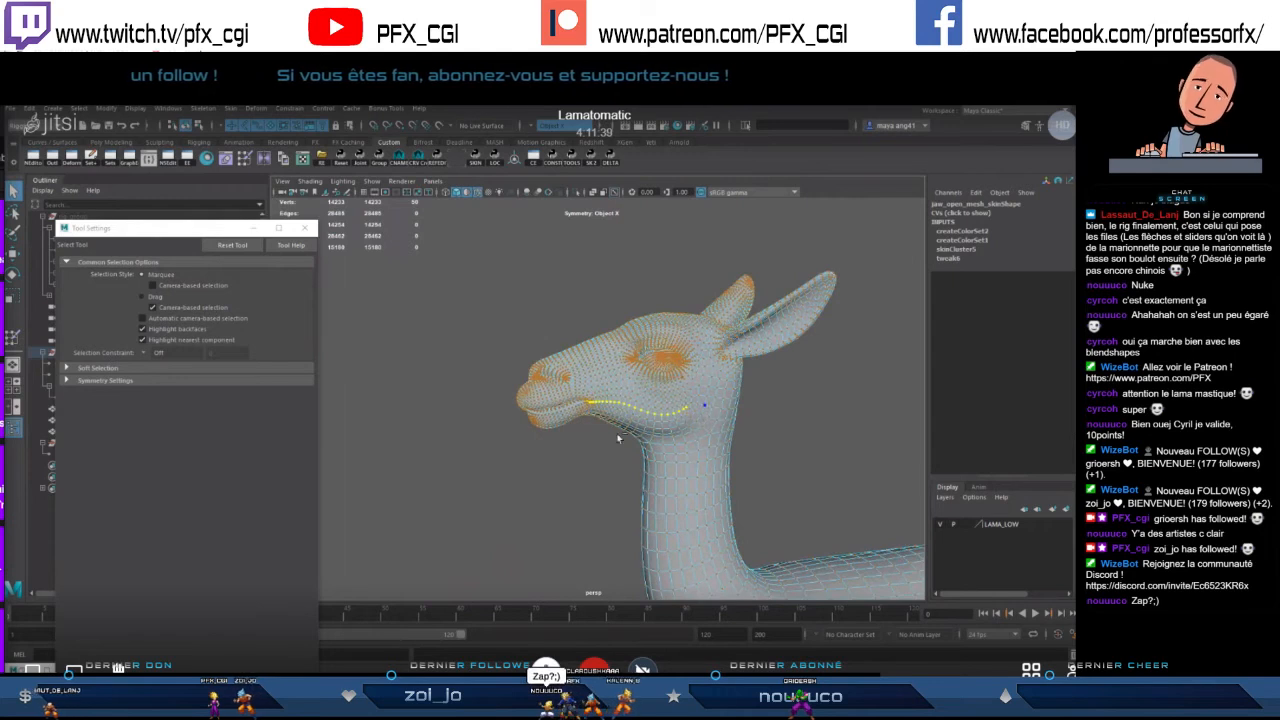
pyautogui.scroll(8, 645, 418)
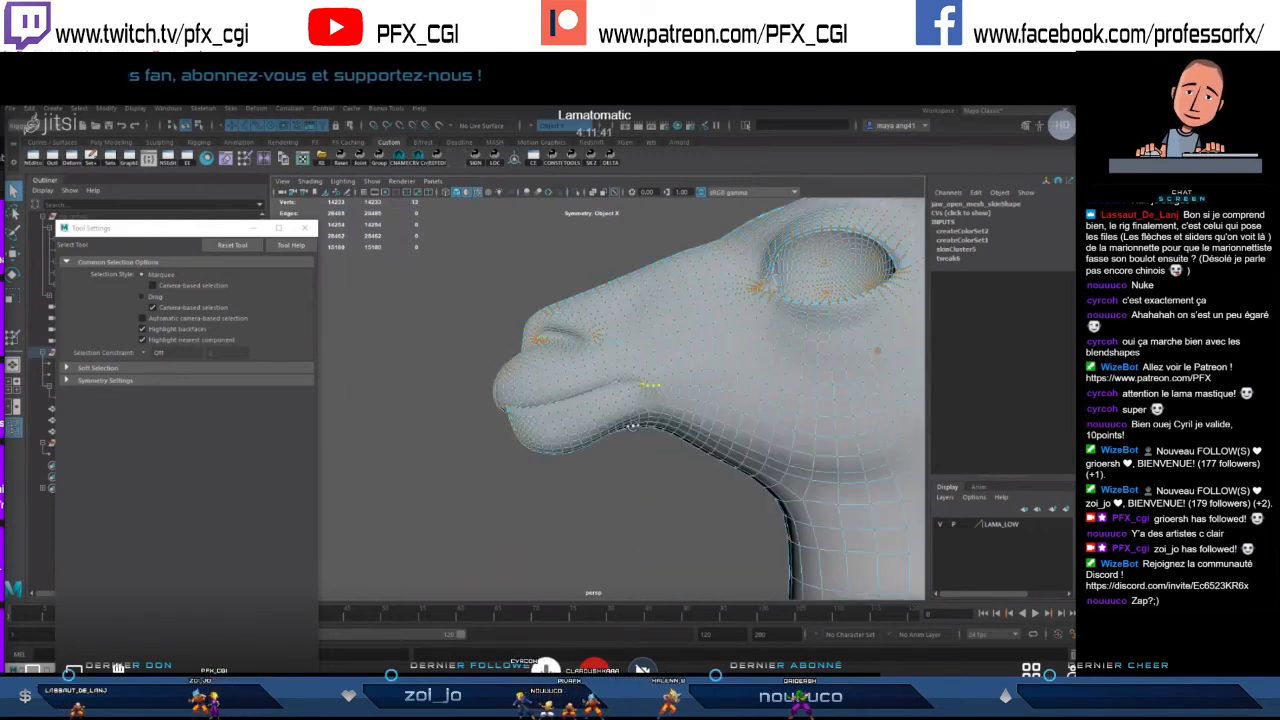
# - Grow the vertex selection around the mouth corner so that it fans out over the neighbouring cheek and lip vertices
pyautogui.keyDown('alt'); pyautogui.moveTo(709, 402); pyautogui.dragTo(716, 413); pyautogui.keyUp('alt')
pyautogui.hotkey('shift', '.')
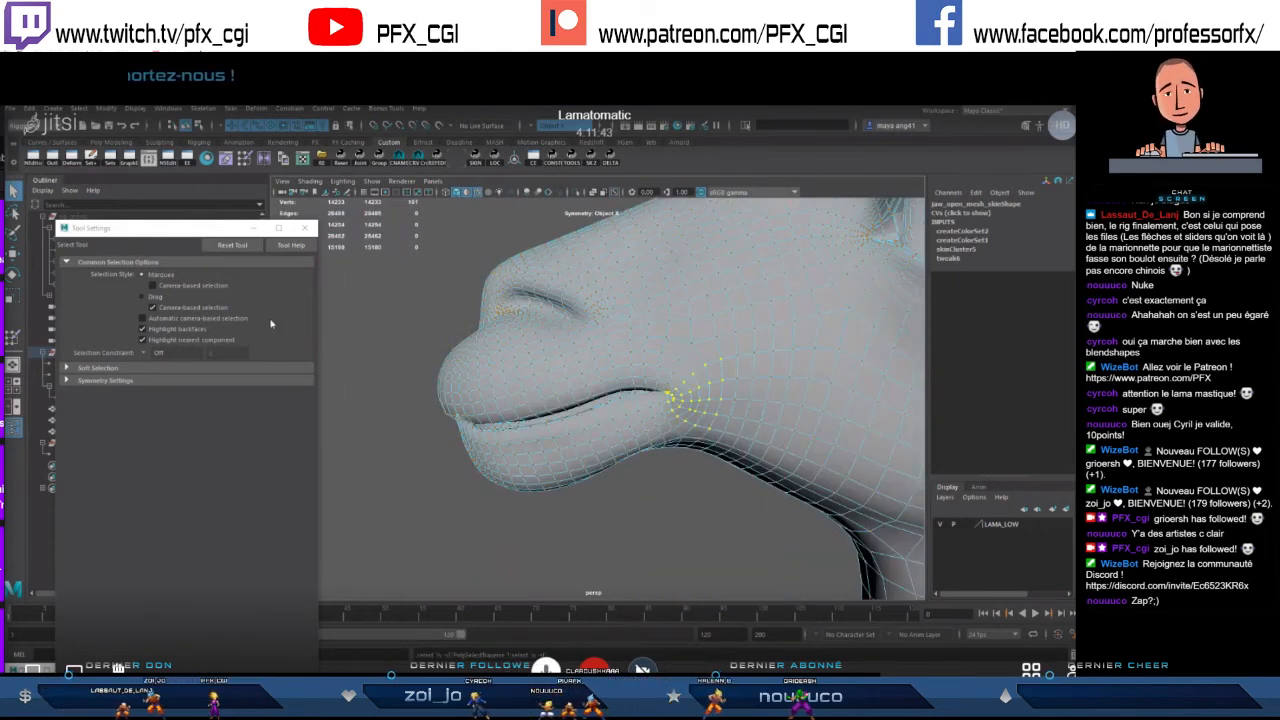
pyautogui.keyDown('alt'); pyautogui.moveTo(578, 378); pyautogui.dragTo(652, 430); pyautogui.keyUp('alt')
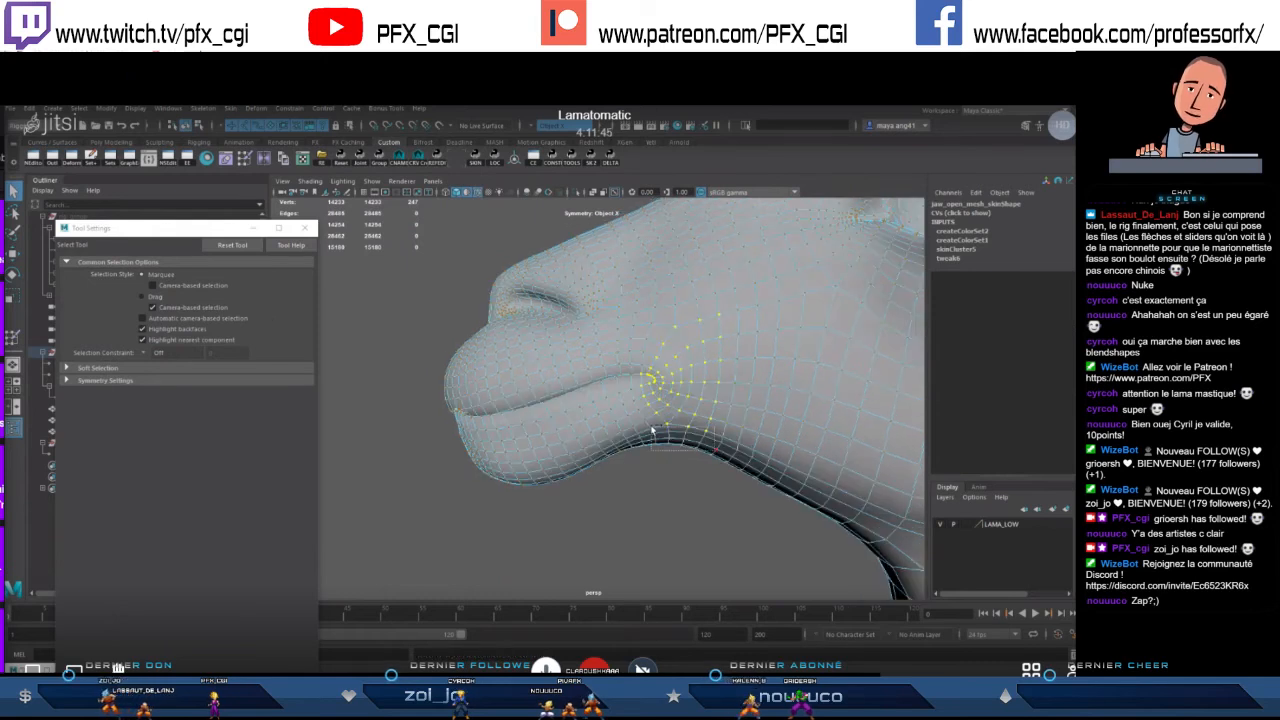
pyautogui.keyDown('alt'); pyautogui.moveTo(593, 357); pyautogui.dragTo(660, 366); pyautogui.keyUp('alt')
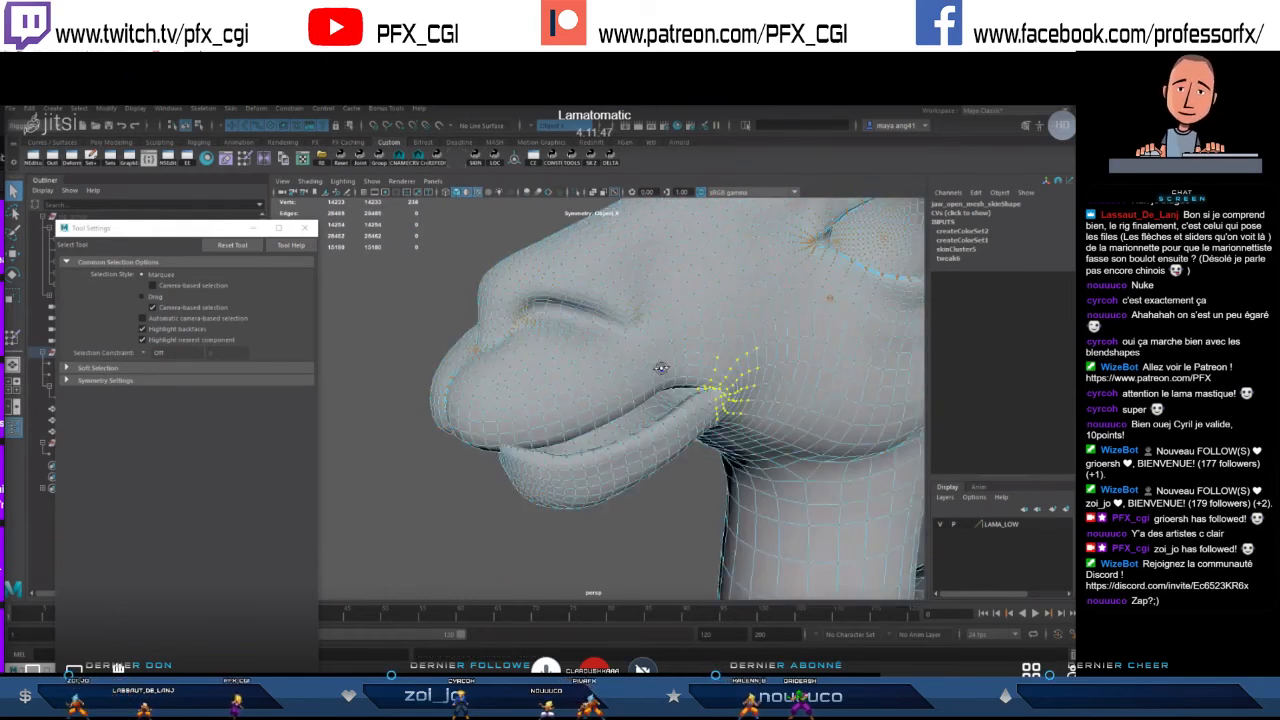
pyautogui.keyDown('alt'); pyautogui.moveTo(660, 366); pyautogui.dragTo(614, 384, button='middle'); pyautogui.keyUp('alt')
pyautogui.scroll(4, 614, 384)
# - Smooth the jaw_fix_jnt weights over the selected mouth-corner vertices with repeated Paint Skin Weights floods at opacity 1
pyautogui.click(14, 341)
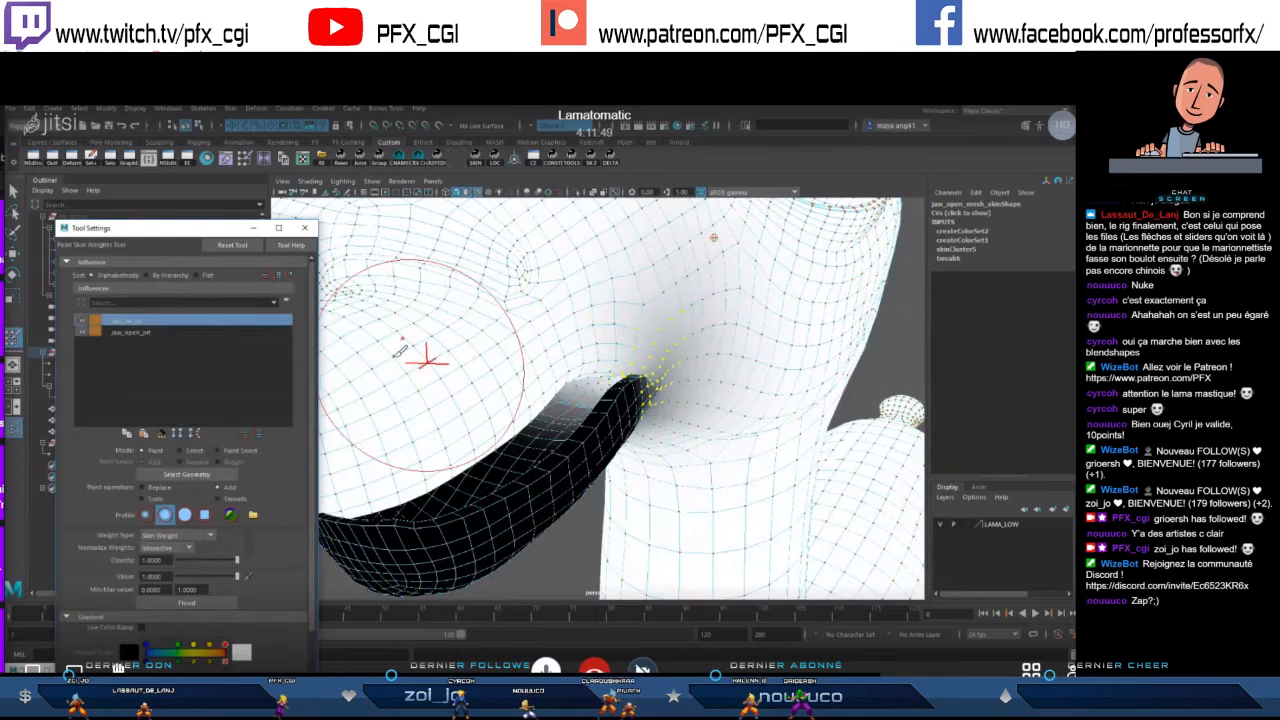
pyautogui.click(108, 332)
pyautogui.click(129, 322)
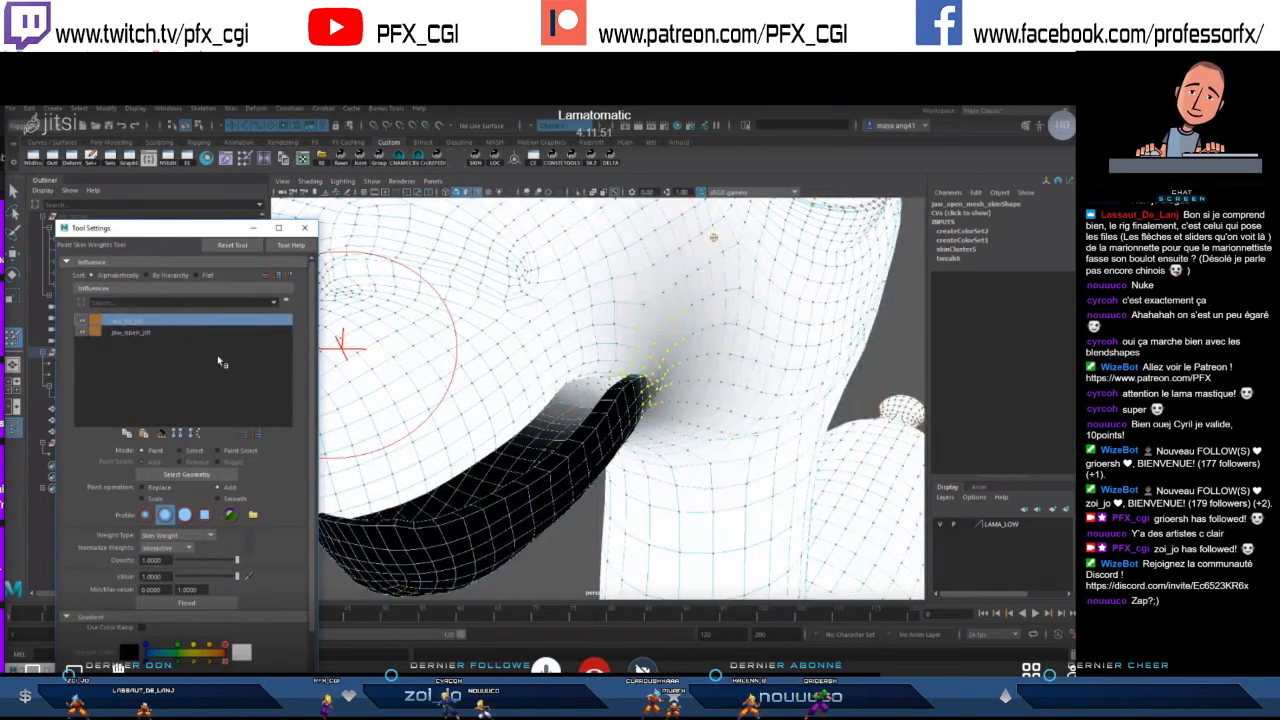
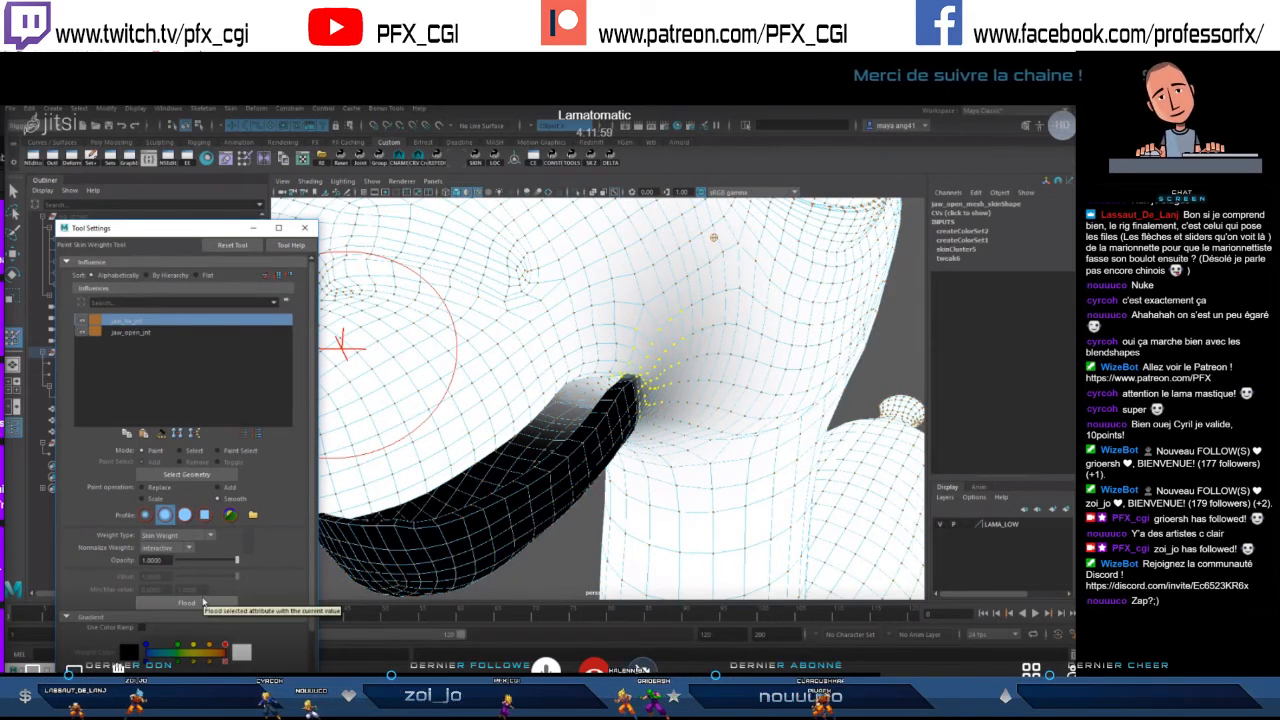
pyautogui.click(203, 602)
pyautogui.click(203, 602)
pyautogui.click(203, 602)
pyautogui.hotkey('ctrl', 'z')
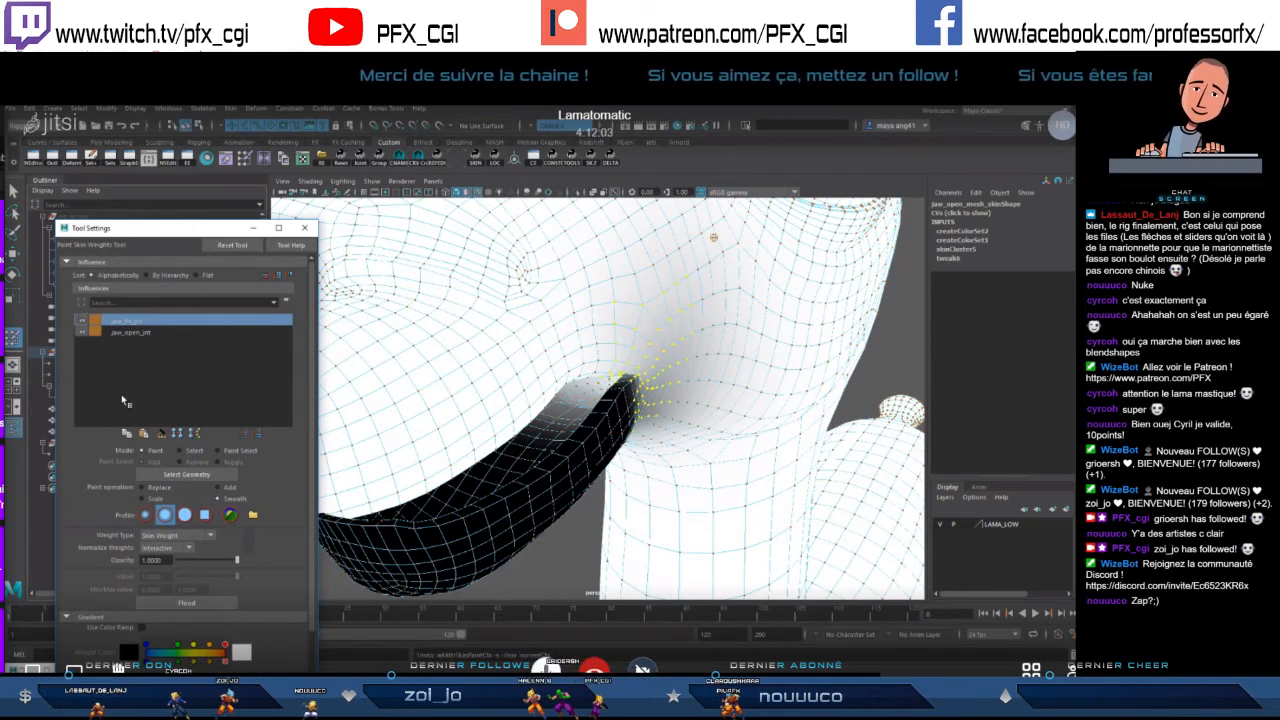
# - Leave weight painting for object mode, select jaw_open_jnt, and reset its Rotate Y to 0
pyautogui.press('q')
pyautogui.scroll(-5, 600, 385)
pyautogui.keyDown('alt'); pyautogui.moveTo(585, 382); pyautogui.dragTo(639, 380); pyautogui.keyUp('alt')
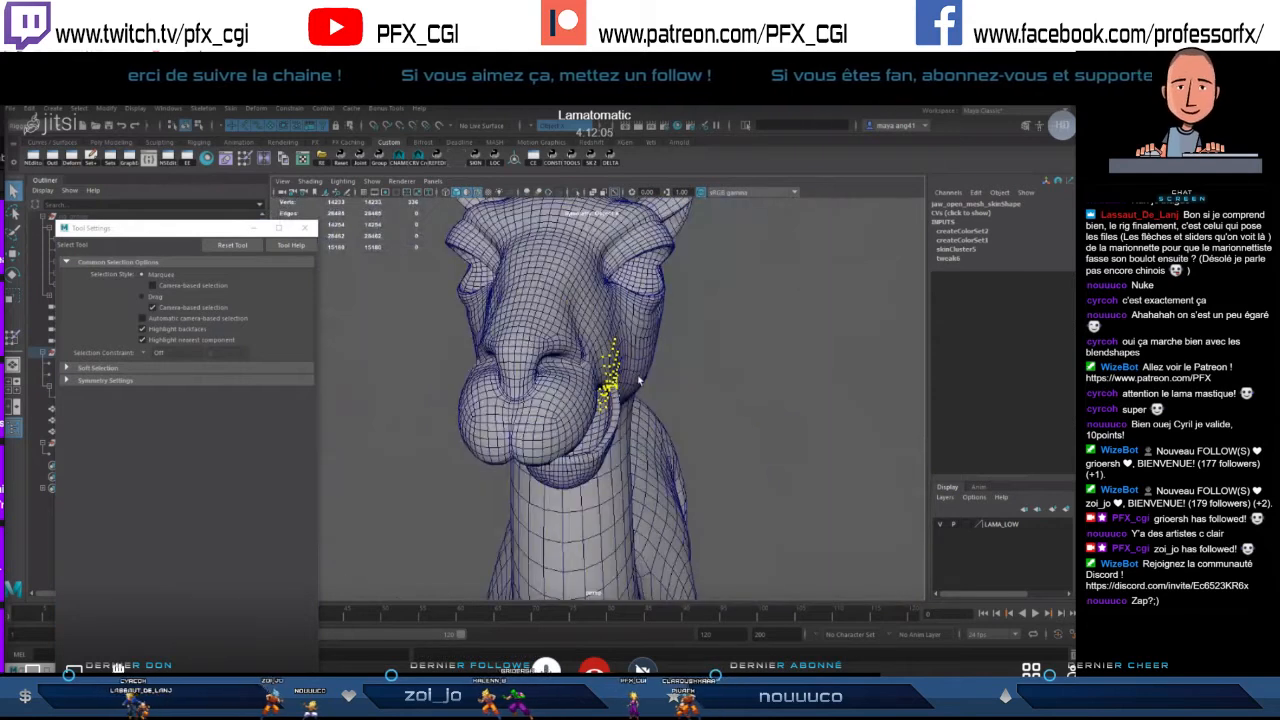
pyautogui.click(565, 308)
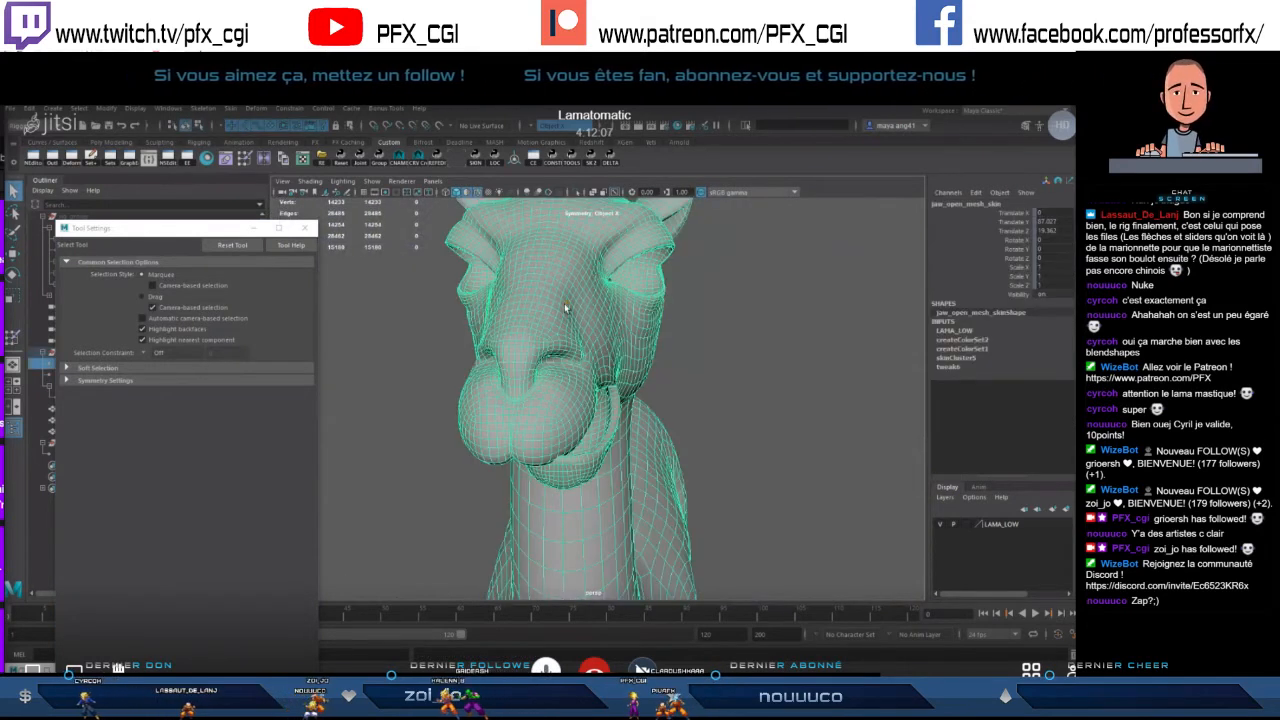
pyautogui.click(565, 306)
pyautogui.click(1054, 249)
pyautogui.write('0')
pyautogui.press('Return')
# - Select jaw_open_mesh_skin and mirror its updated skin weights with the same settings
pyautogui.click(573, 336)
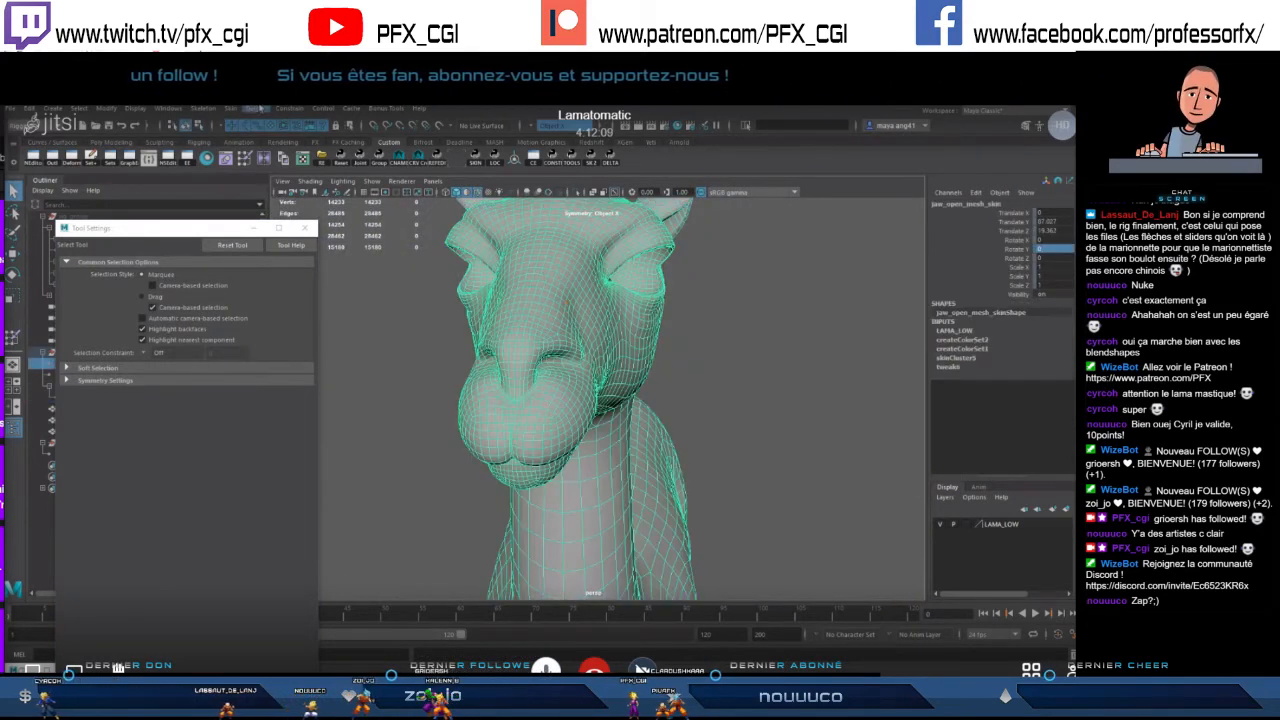
pyautogui.click(232, 108)
pyautogui.click(286, 204)
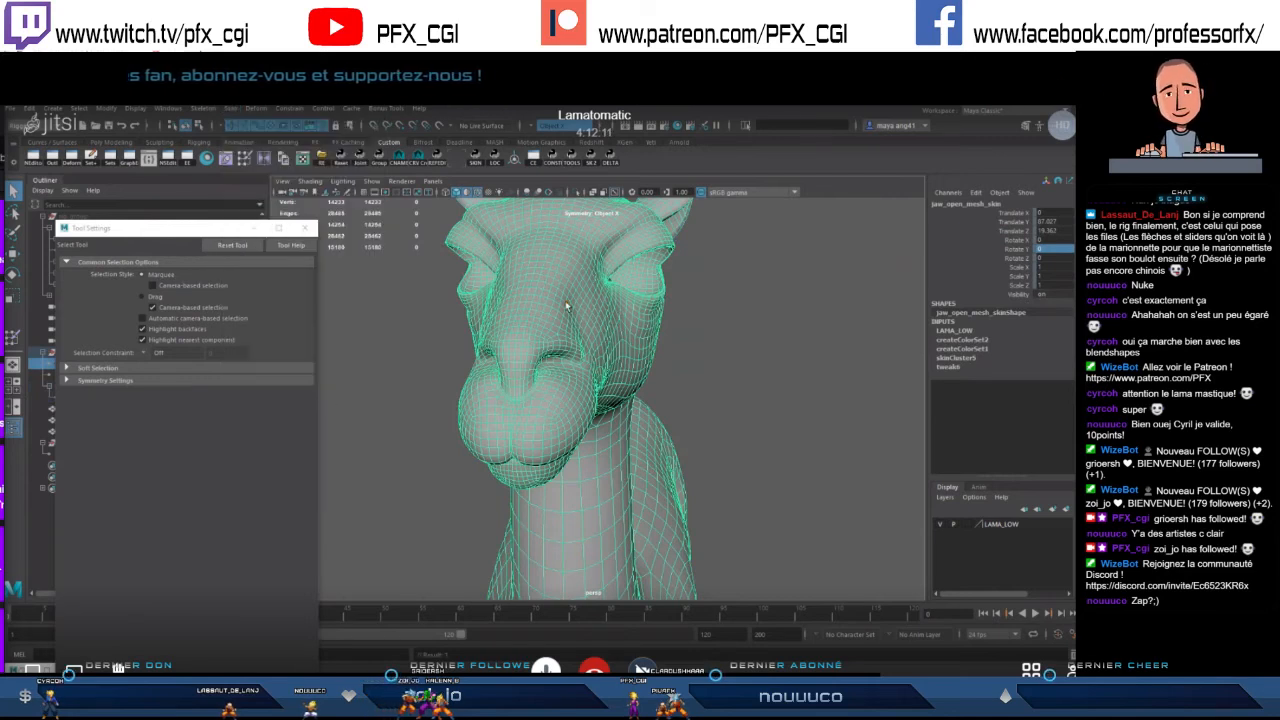
# - Open the jaw by setting jaw_open_jnt's Rotate Y to 6, and close the tool settings window
pyautogui.click(566, 305)
pyautogui.press('e')
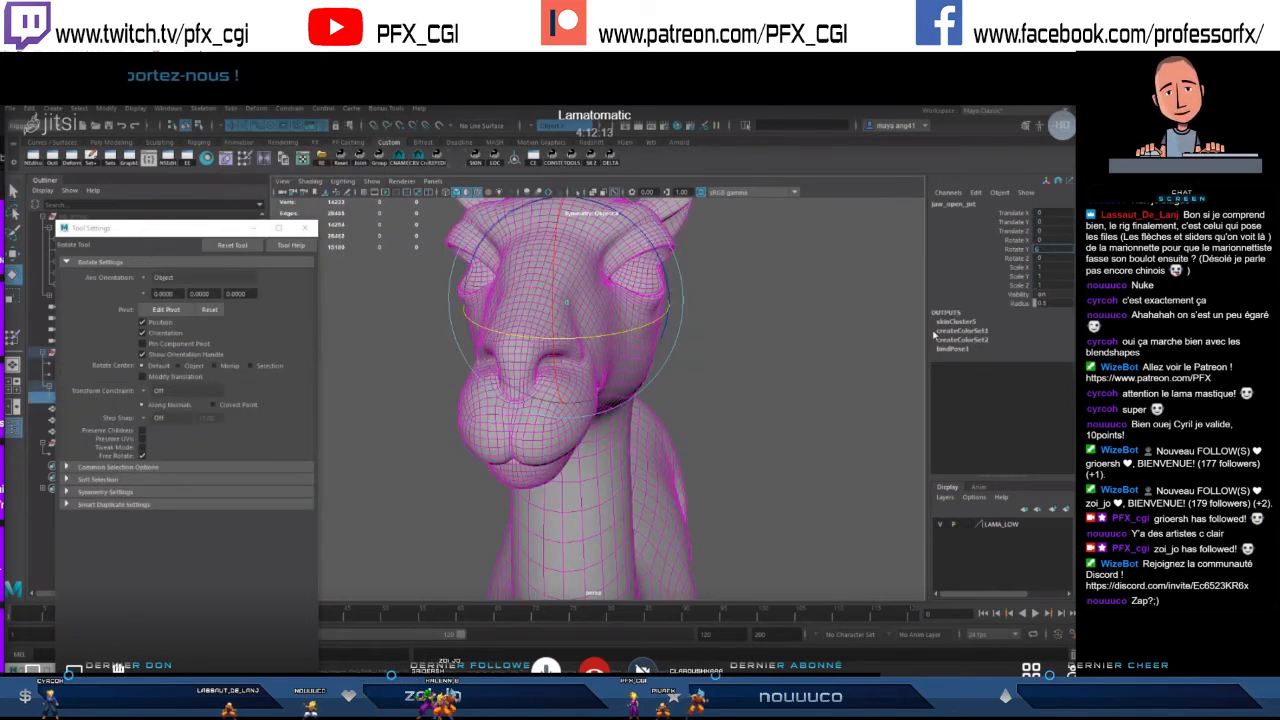
pyautogui.press('Return')
pyautogui.press('q')
pyautogui.moveTo(690, 402)
pyautogui.keyDown('alt'); pyautogui.mouseDown()
pyautogui.moveTo(560, 408)
pyautogui.moveTo(705, 405)
pyautogui.mouseUp(); pyautogui.keyUp('alt')
pyautogui.click(681, 444)
pyautogui.click(307, 230)
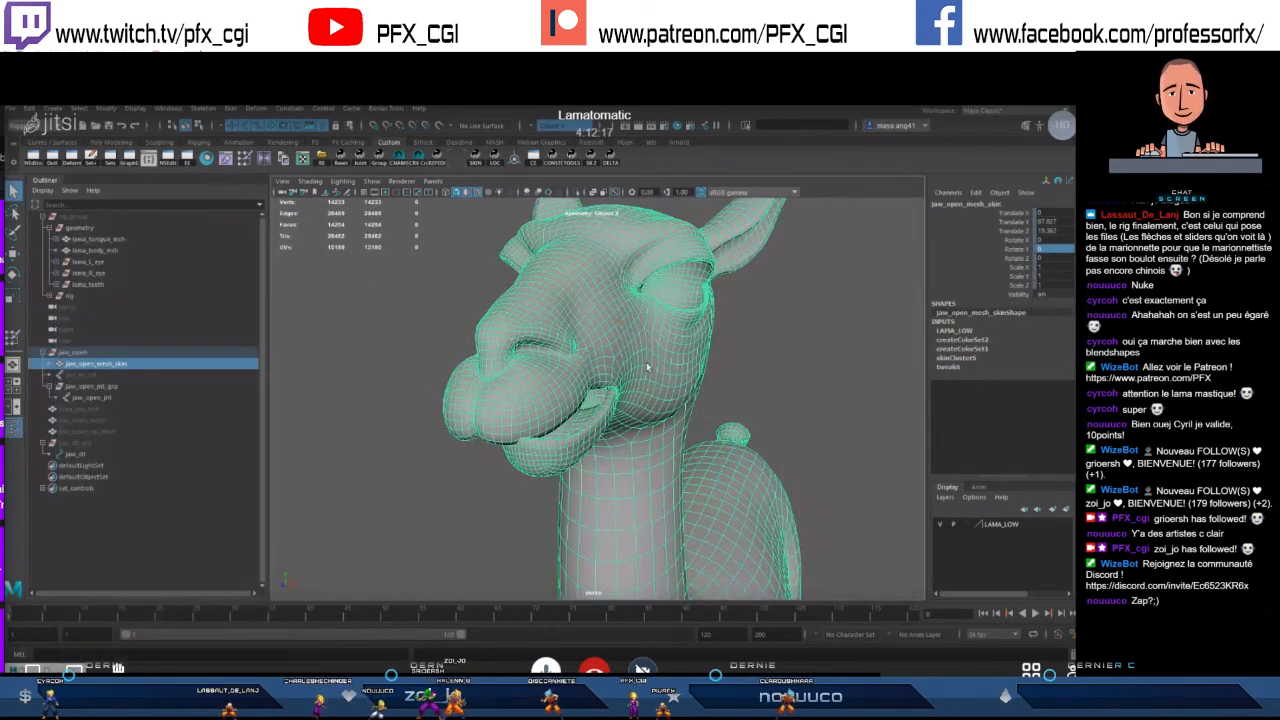
# - Set jaw_open_jnt's Rotate Y to 0 and back to 6, inspecting the closed and open mouth from several angles
pyautogui.click(620, 328)
pyautogui.write('0')
pyautogui.press('Return')
pyautogui.keyDown('alt'); pyautogui.moveTo(600, 363); pyautogui.dragTo(560, 368); pyautogui.keyUp('alt')
pyautogui.keyDown('alt'); pyautogui.moveTo(560, 368); pyautogui.dragTo(610, 375, button='right'); pyautogui.keyUp('alt')
pyautogui.keyDown('alt'); pyautogui.moveTo(610, 375); pyautogui.dragTo(655, 384); pyautogui.keyUp('alt')
pyautogui.keyDown('alt'); pyautogui.moveTo(655, 384); pyautogui.dragTo(610, 380, button='right'); pyautogui.keyUp('alt')
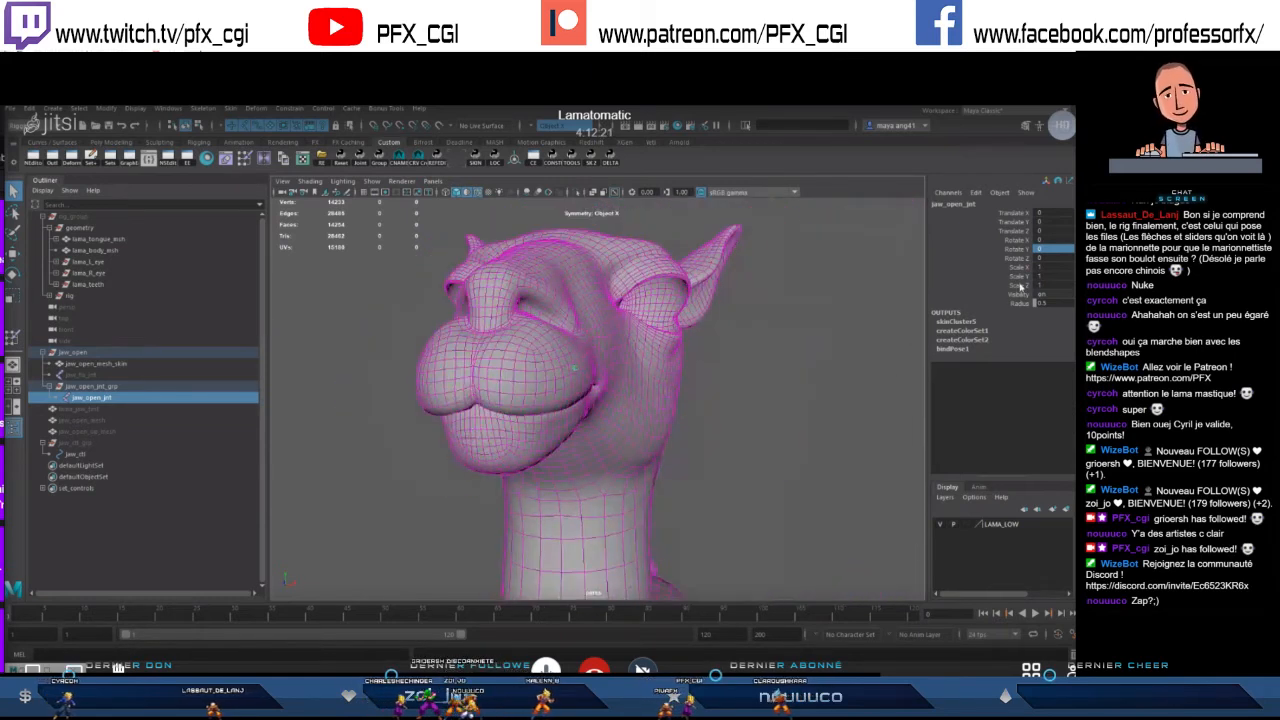
pyautogui.keyDown('alt'); pyautogui.moveTo(744, 398); pyautogui.dragTo(577, 435); pyautogui.keyUp('alt')
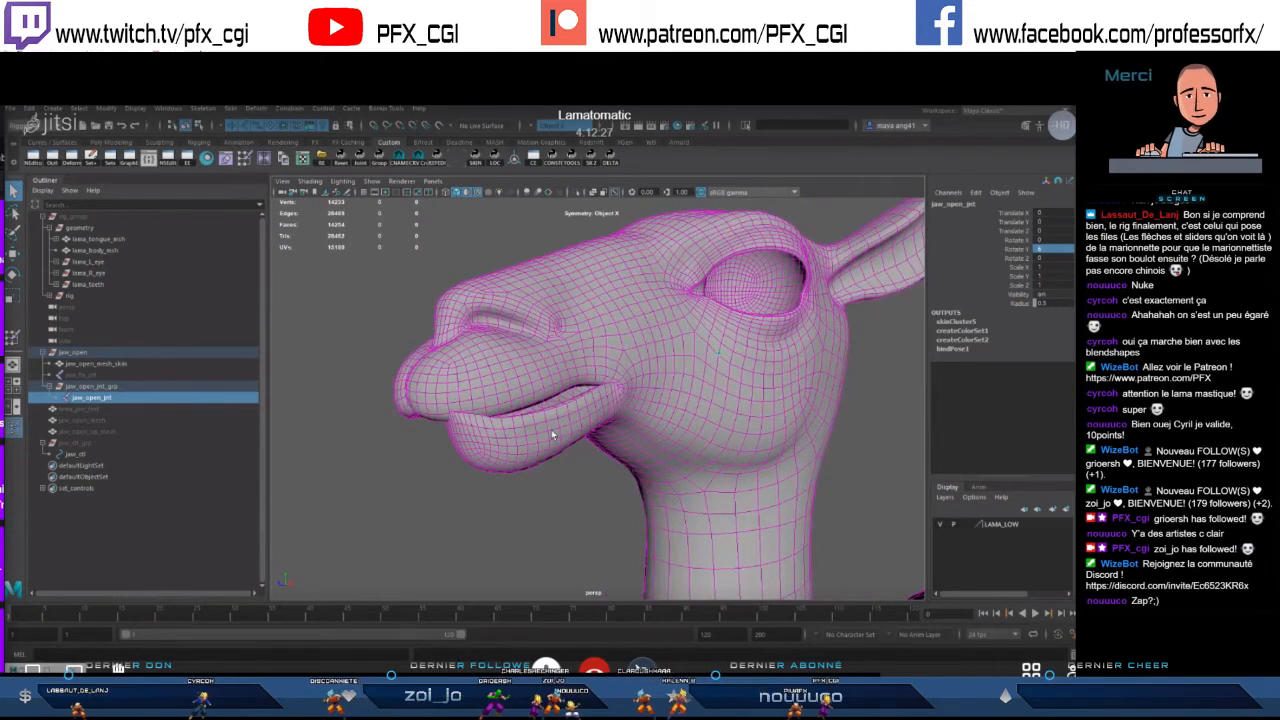
pyautogui.keyDown('alt'); pyautogui.moveTo(551, 422); pyautogui.dragTo(561, 446); pyautogui.keyUp('alt')
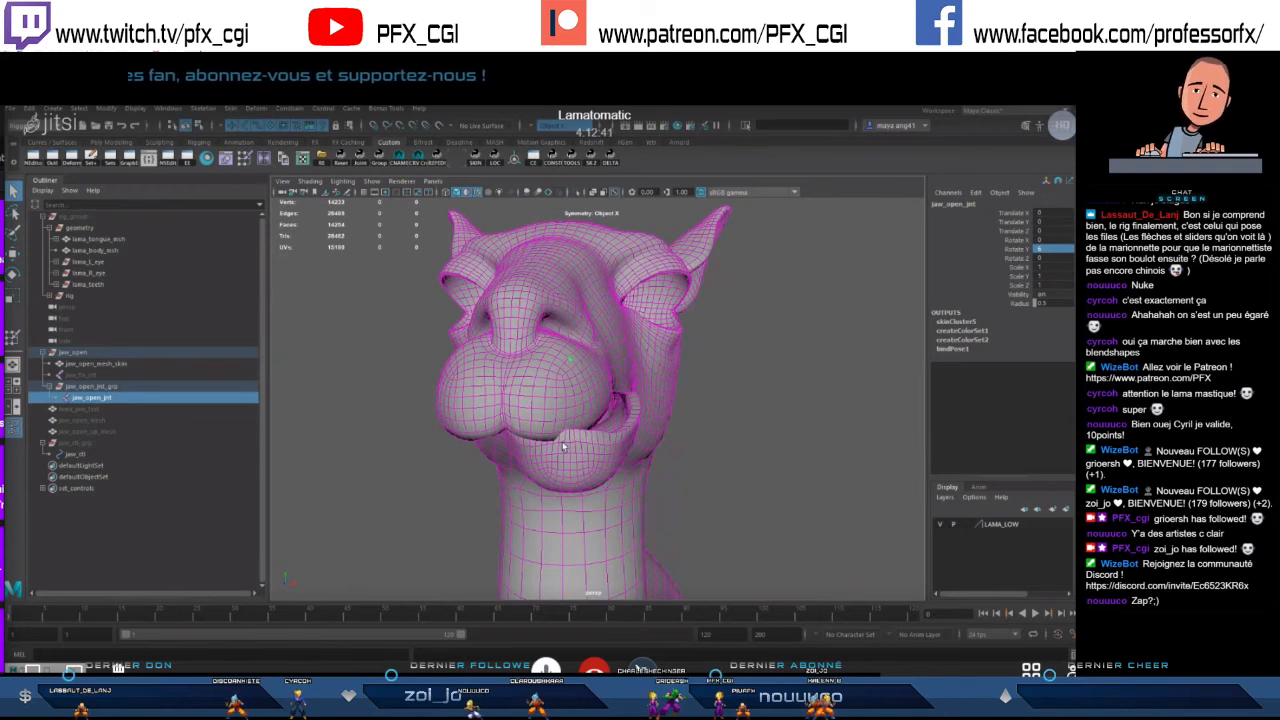
pyautogui.keyDown('alt'); pyautogui.moveTo(667, 456); pyautogui.dragTo(624, 450); pyautogui.keyUp('alt')
# - Duplicate jaw_open_mesh_skin in its current pose and unparent the copy from the jaw_open group
pyautogui.click(700, 453)
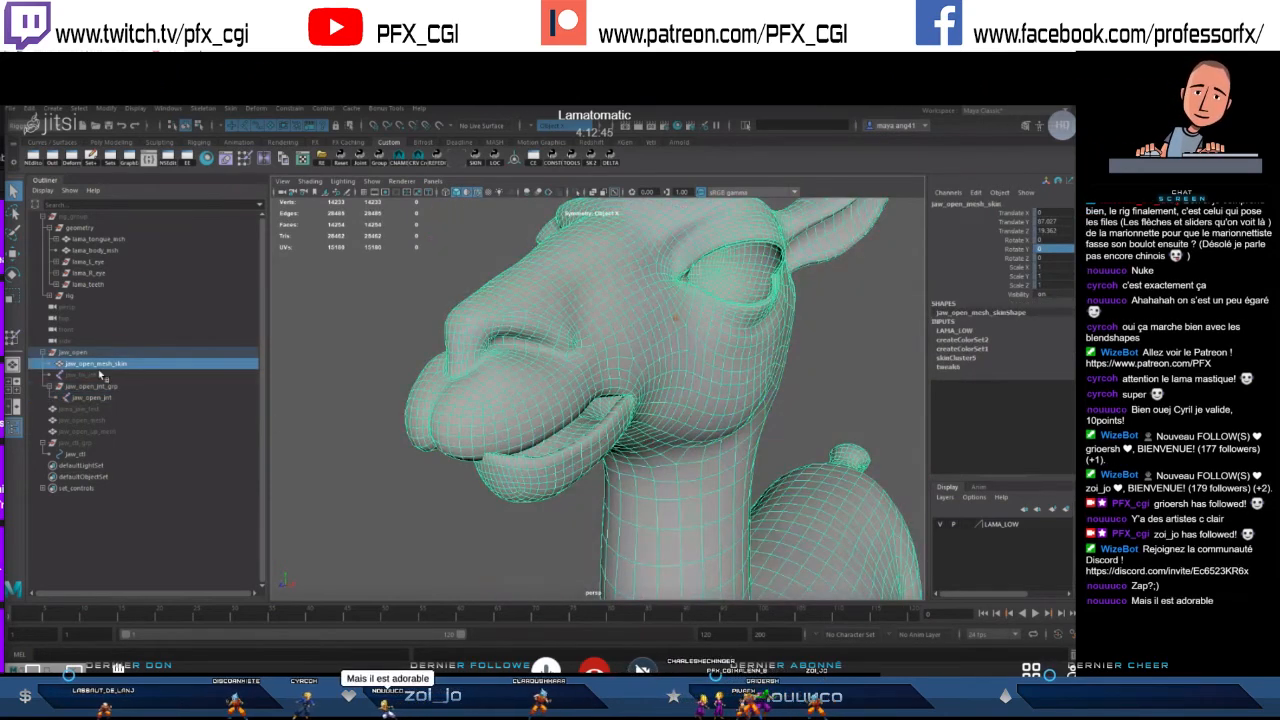
pyautogui.hotkey('ctrl', 'd')
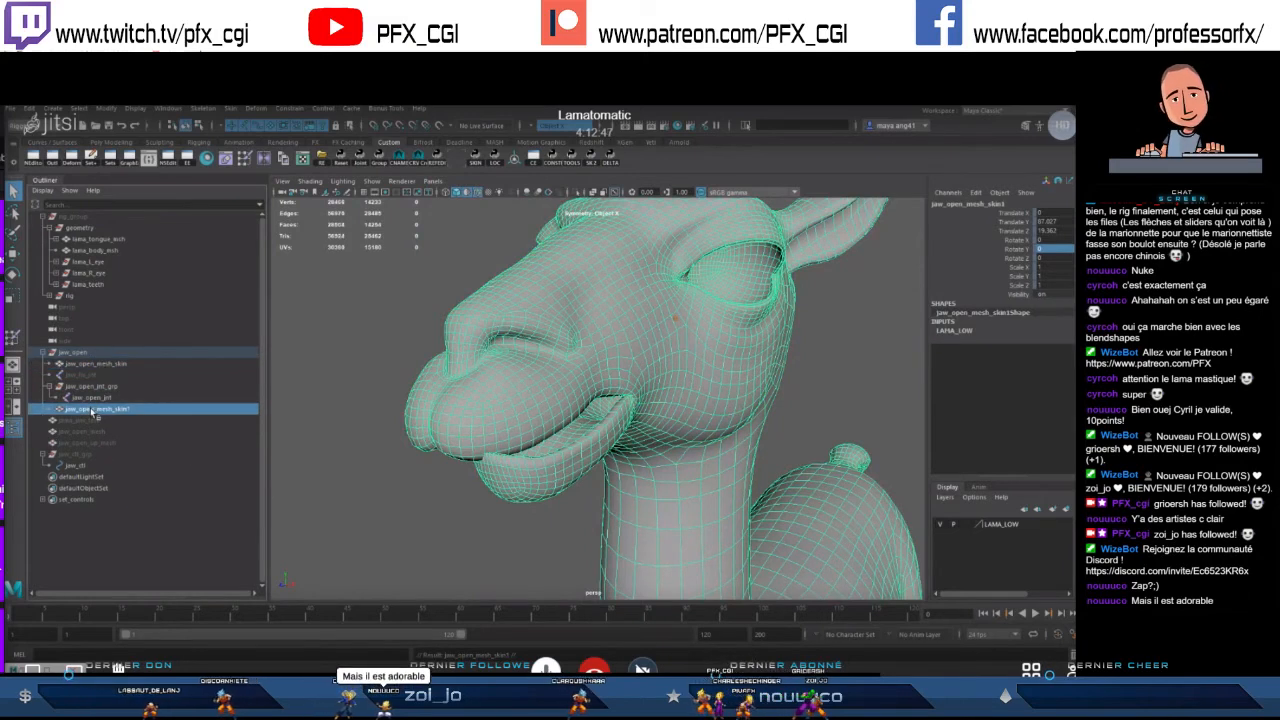
pyautogui.hotkey('shift', 'p')
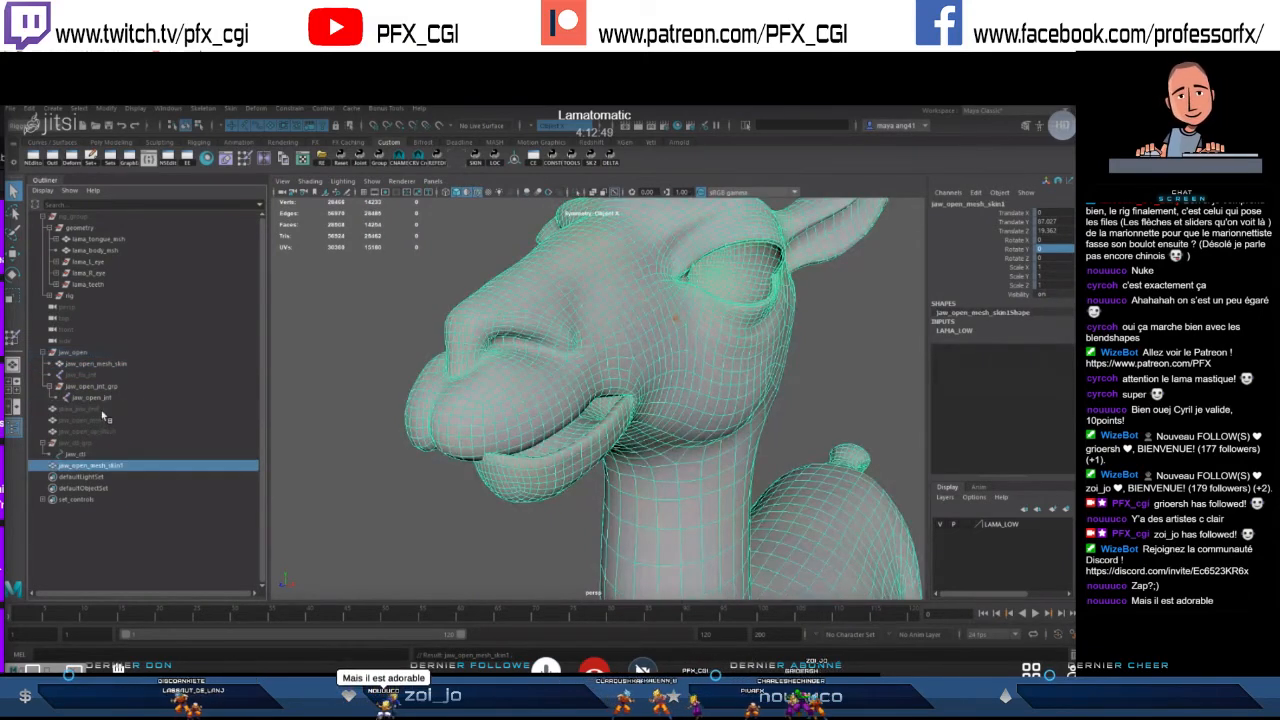
# - Select jaw_open_jnt and set its Rotate Y to -6 to swing the jaw to the opposite side
pyautogui.click(674, 319)
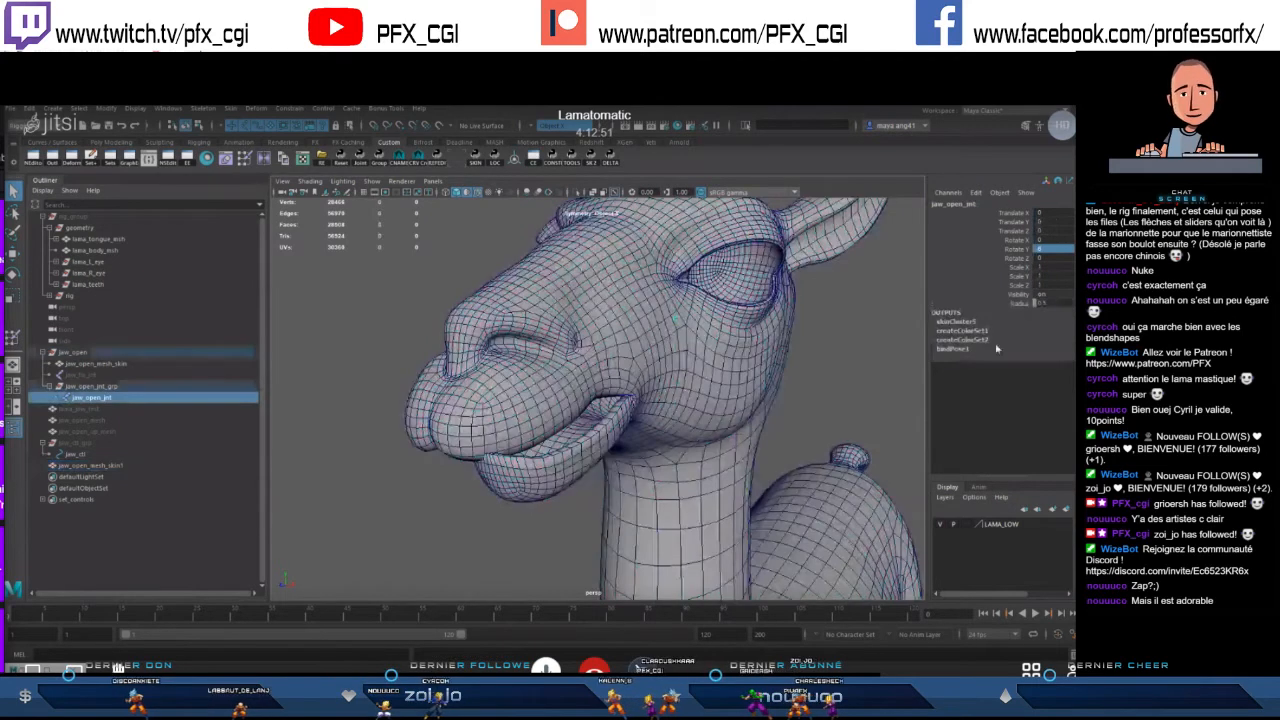
pyautogui.click(1055, 247)
pyautogui.write('-6')
pyautogui.press('Return')
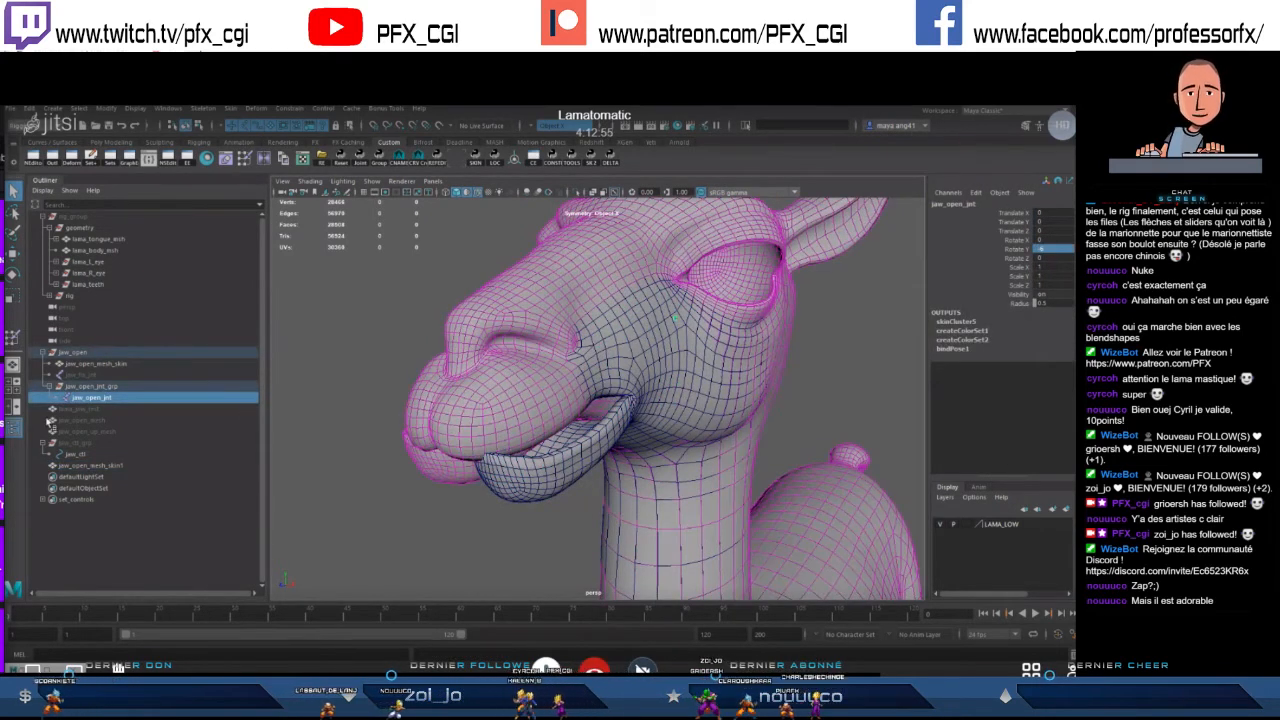
# - Rename the unparented duplicate mesh as jaw_open_L_mesh
pyautogui.click(86, 466)
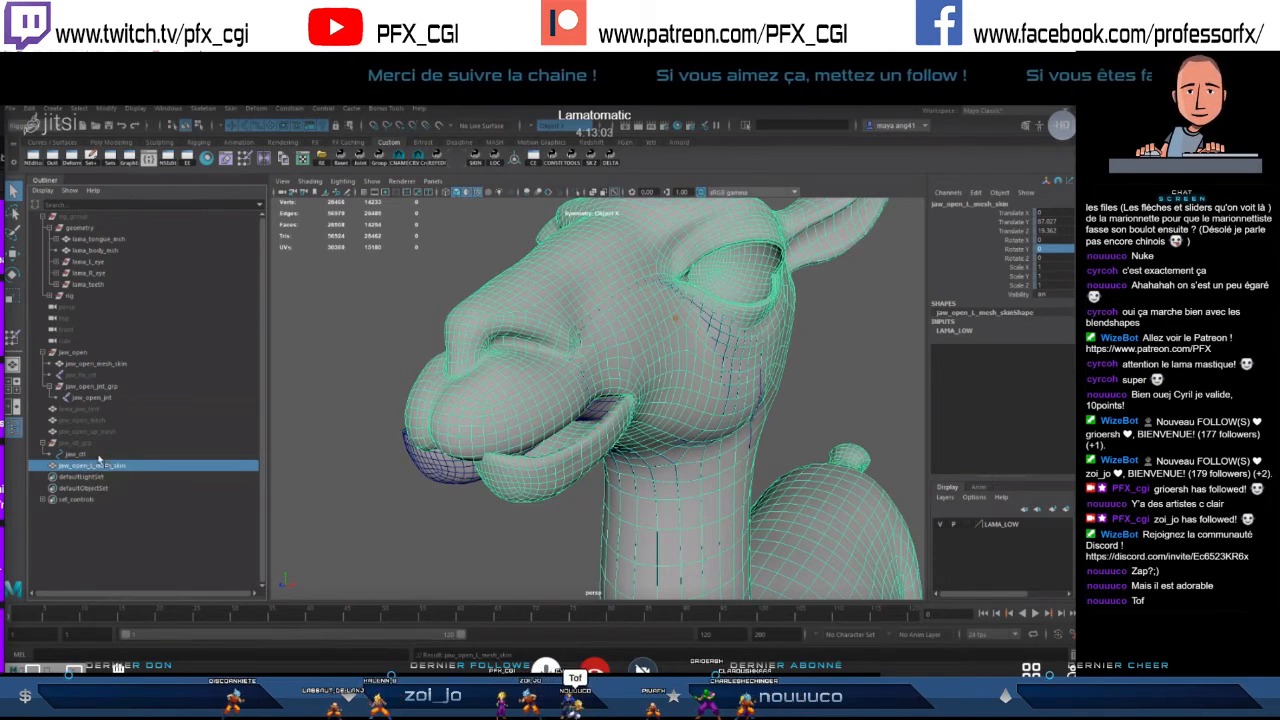
pyautogui.doubleClick(123, 468)
pyautogui.click(141, 466)
pyautogui.press('BackSpace')
pyautogui.press('BackSpace')
pyautogui.press('BackSpace')
pyautogui.press('BackSpace')
pyautogui.press('BackSpace')
pyautogui.press('Return')
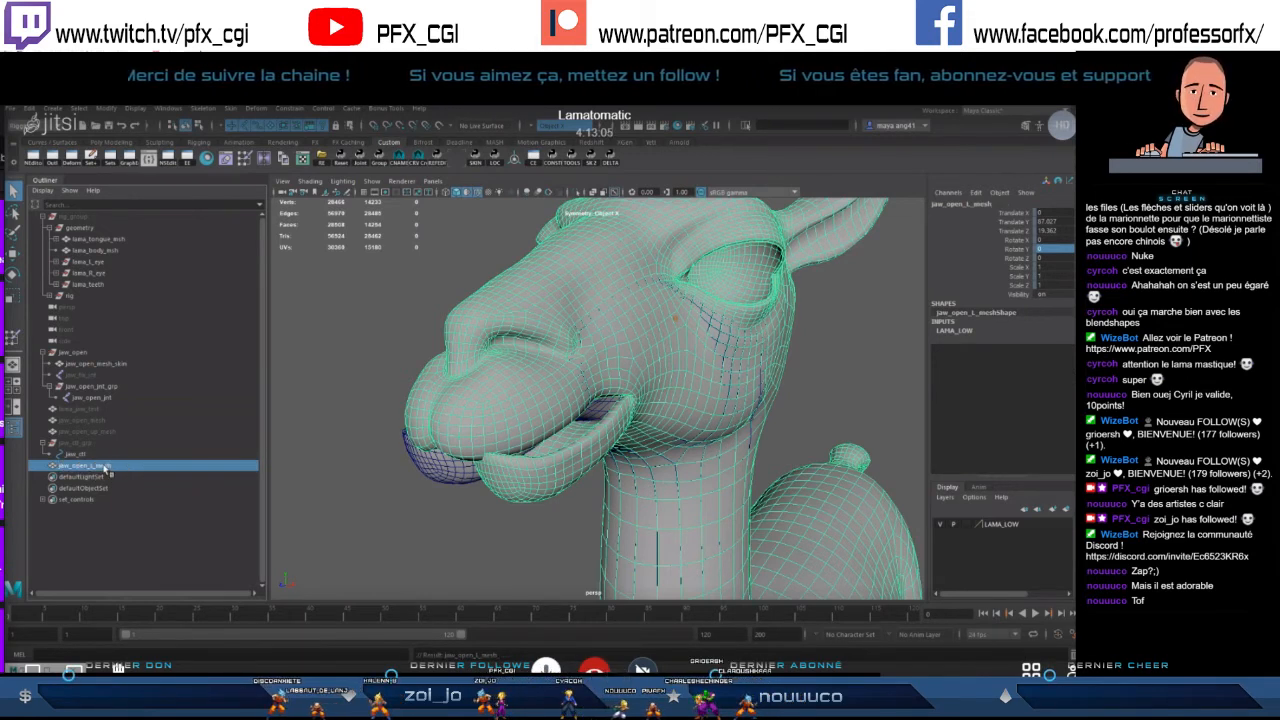
# - Duplicate jaw_open_mesh_skin in the opposite-side jaw pose and unparent this second copy from the jaw_open group
pyautogui.keyDown('alt'); pyautogui.moveTo(520, 410); pyautogui.dragTo(625, 412); pyautogui.keyUp('alt')
pyautogui.click(485, 485)
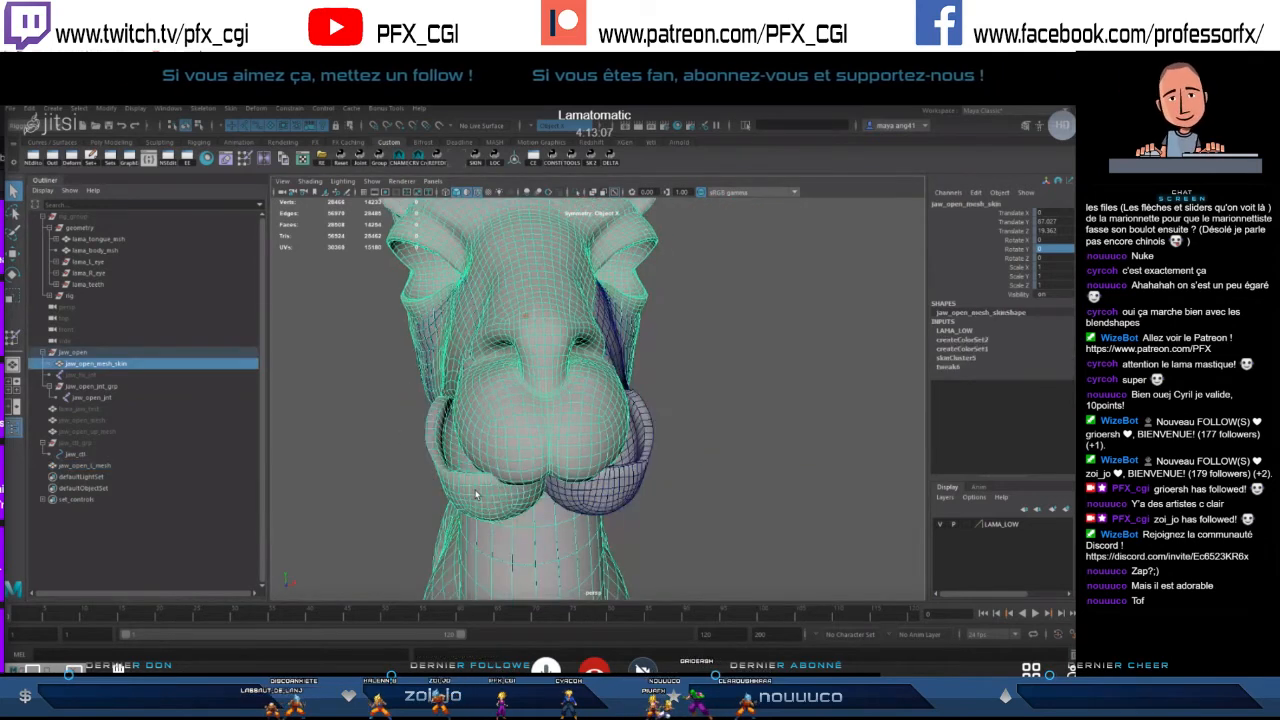
pyautogui.hotkey('ctrl', 'd')
pyautogui.hotkey('shift', 'p')
# - Rename the second duplicate as jaw_open_R_mesh, reusing the name of the first copy
pyautogui.doubleClick(91, 467)
pyautogui.hotkey('ctrl', 'c')
pyautogui.doubleClick(104, 477)
pyautogui.hotkey('ctrl', 'v')
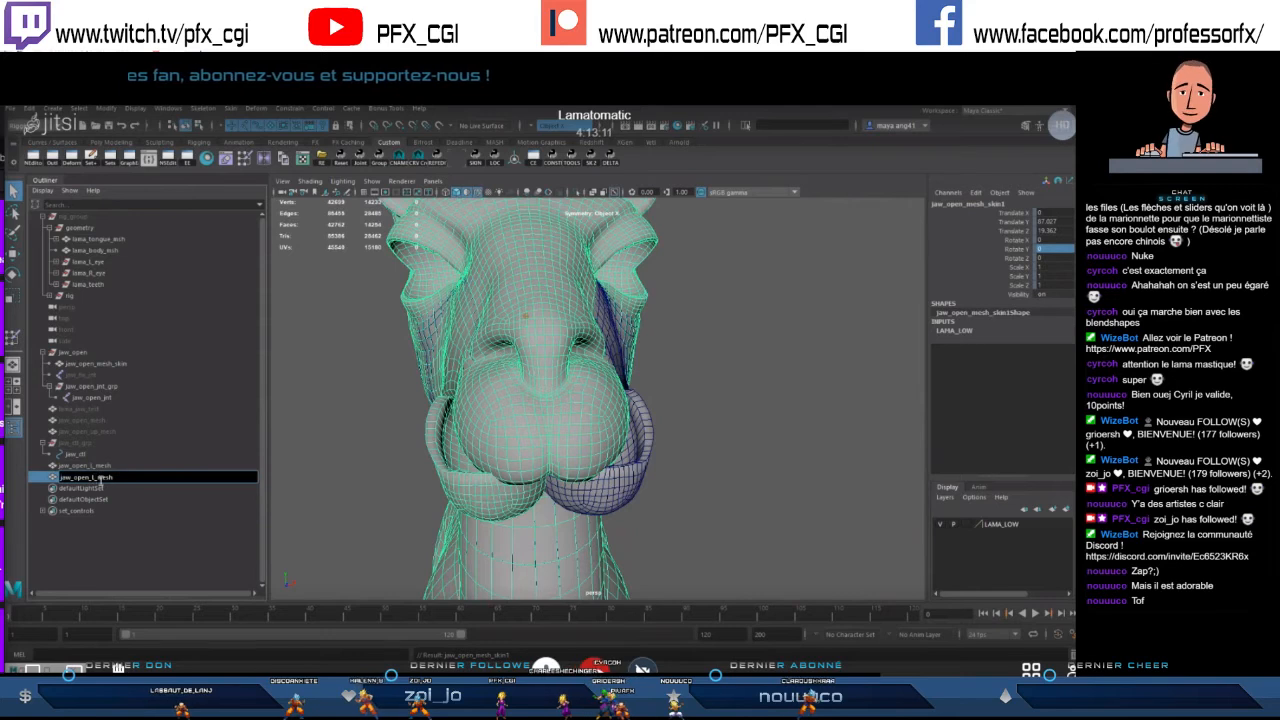
pyautogui.write('R')
pyautogui.press('Return')
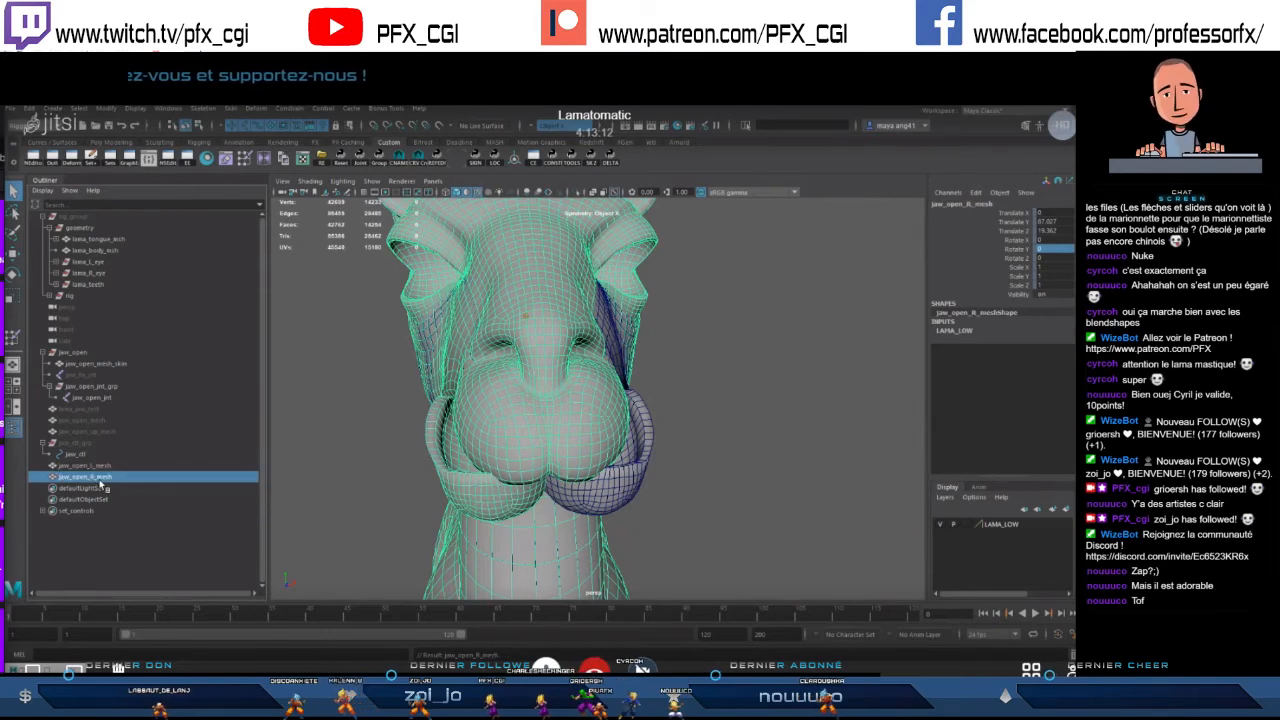
# - Hide the jaw_open group, check both jaw copies, and select jaw_open_L_mesh and jaw_open_R_mesh together
pyautogui.click(86, 354)
pyautogui.hotkey('ctrl', 'h')
pyautogui.click(563, 395)
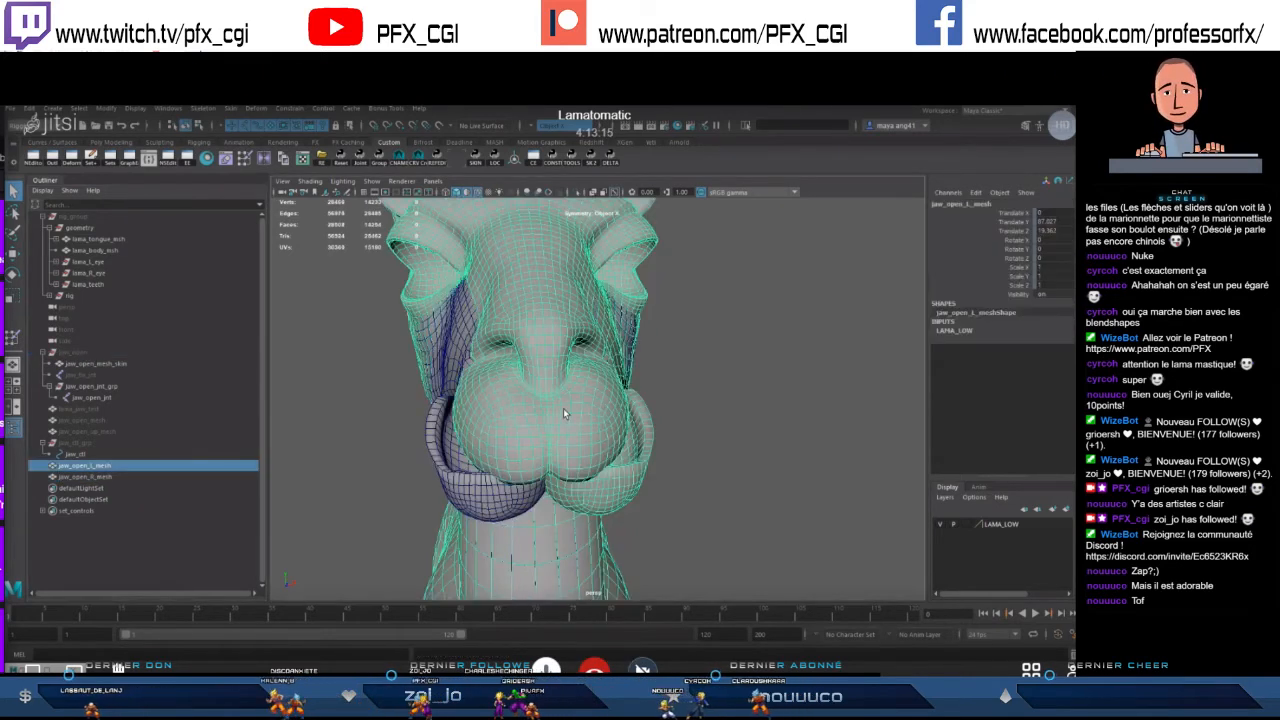
pyautogui.click(93, 479)
pyautogui.scroll(-5, 634, 423)
pyautogui.keyDown('alt'); pyautogui.moveTo(698, 433); pyautogui.dragTo(581, 432); pyautogui.keyUp('alt')
pyautogui.scroll(5, 634, 422)
pyautogui.click(139, 467)
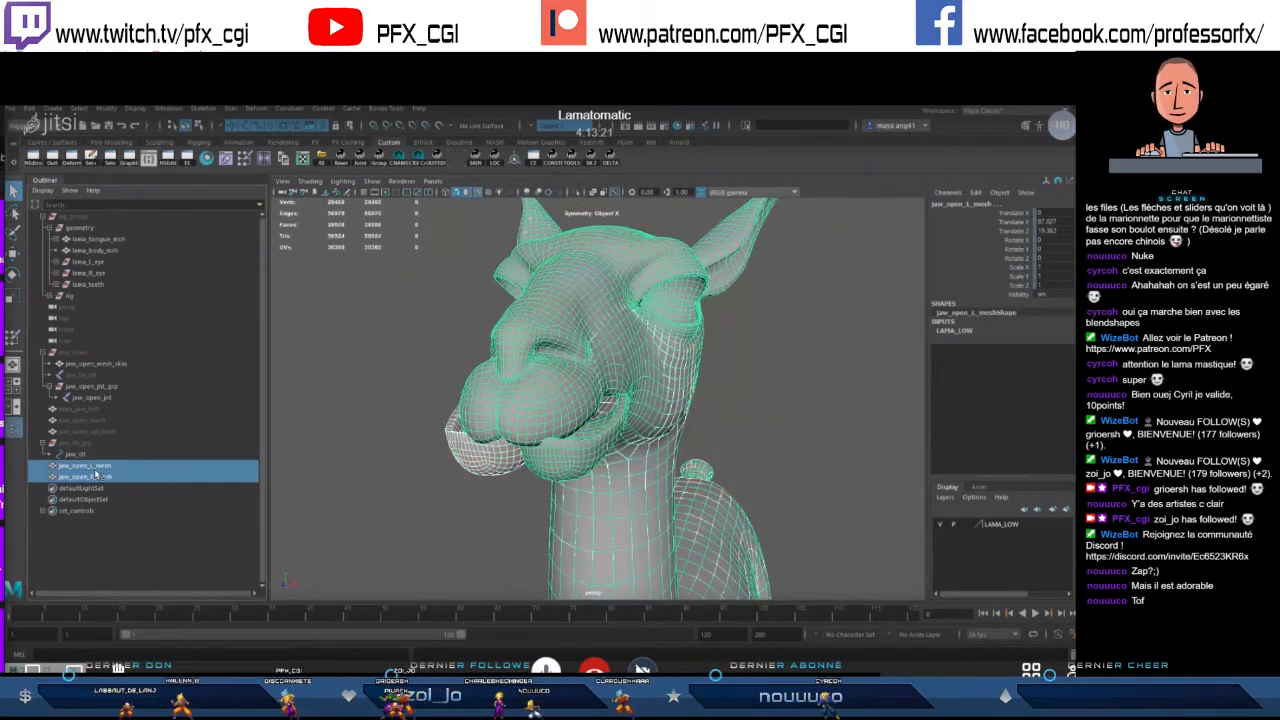
# - Add jaw_open_L_mesh and jaw_open_R_mesh as blend shape targets on lama_jaw_test, hide the copies and show only lama_jaw_test
pyautogui.keyDown('ctrl'); pyautogui.click(87, 409); pyautogui.keyUp('ctrl')
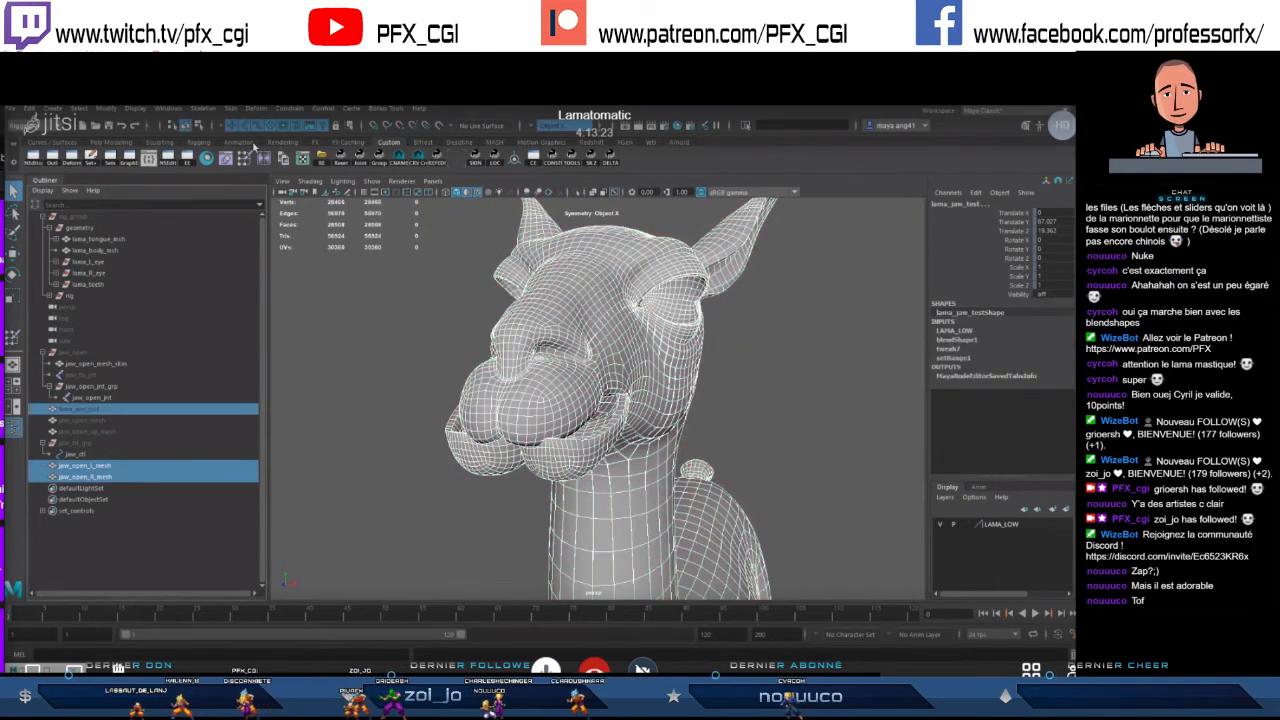
pyautogui.click(256, 108)
pyautogui.moveTo(301, 330)
pyautogui.click(506, 339)
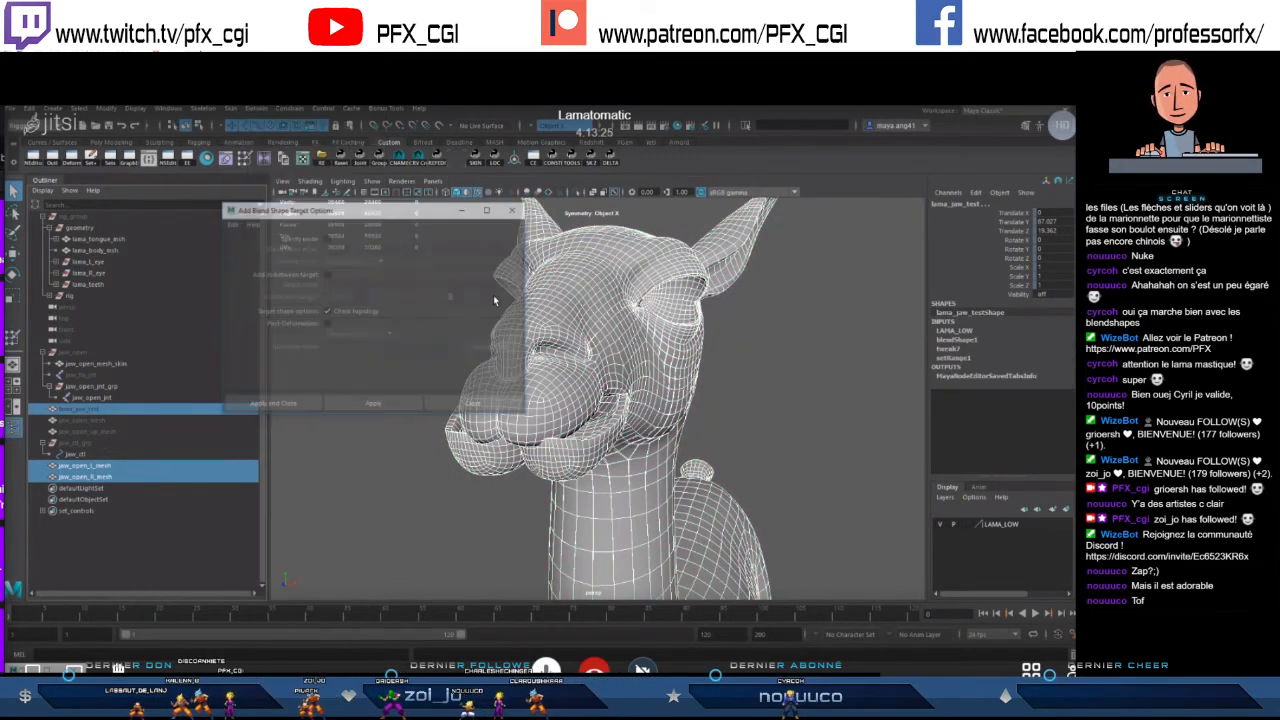
pyautogui.click(394, 407)
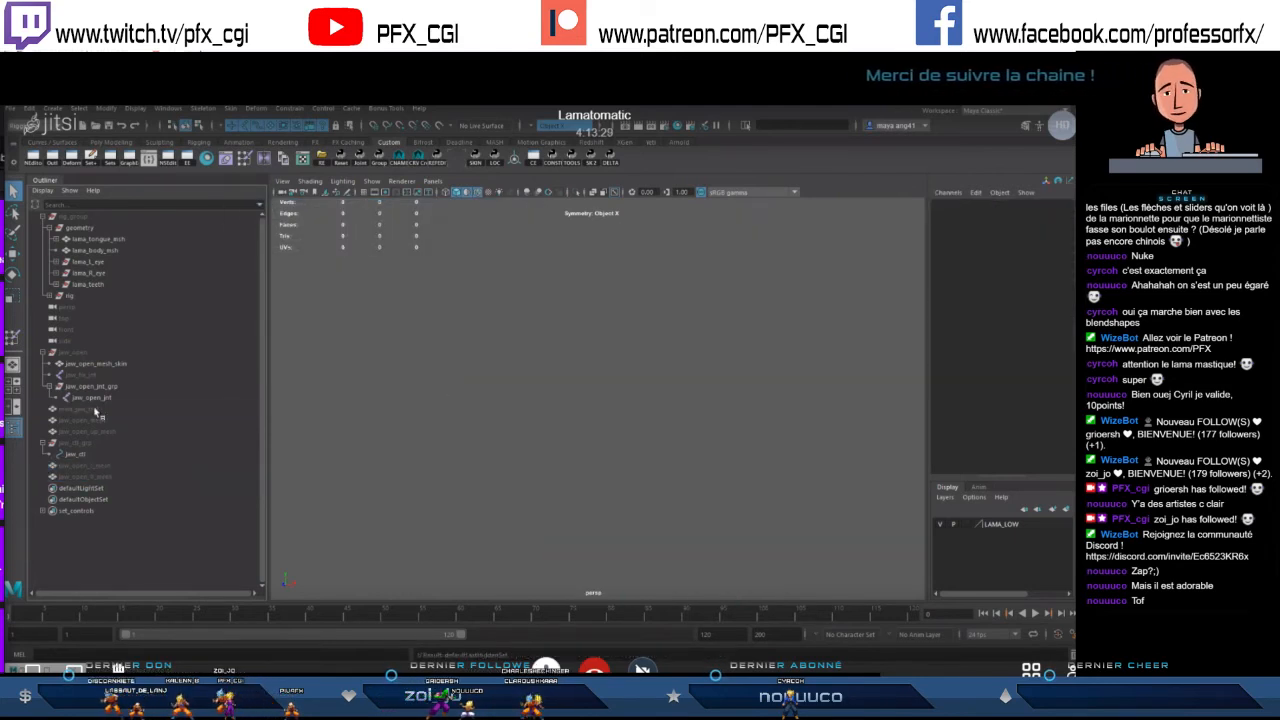
pyautogui.click(95, 409)
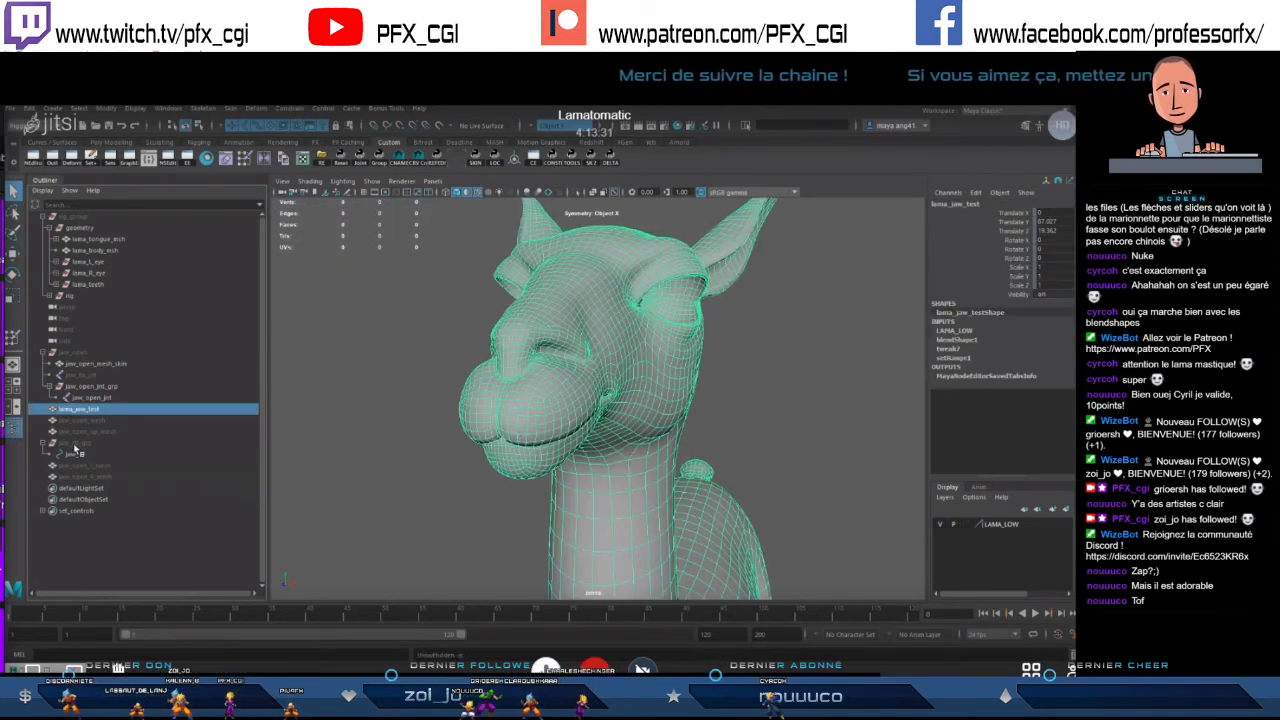
# - Load jaw_ctl's connection network in the Node Editor and expand the individual target weights of blendShape1
pyautogui.click(75, 453)
pyautogui.keyDown('alt'); pyautogui.moveTo(540, 430); pyautogui.dragTo(500, 480); pyautogui.keyUp('alt')
pyautogui.press('w')
pyautogui.keyDown('alt'); pyautogui.moveTo(500, 480); pyautogui.dragTo(450, 477, button='right'); pyautogui.keyUp('alt')
pyautogui.click(33, 158)
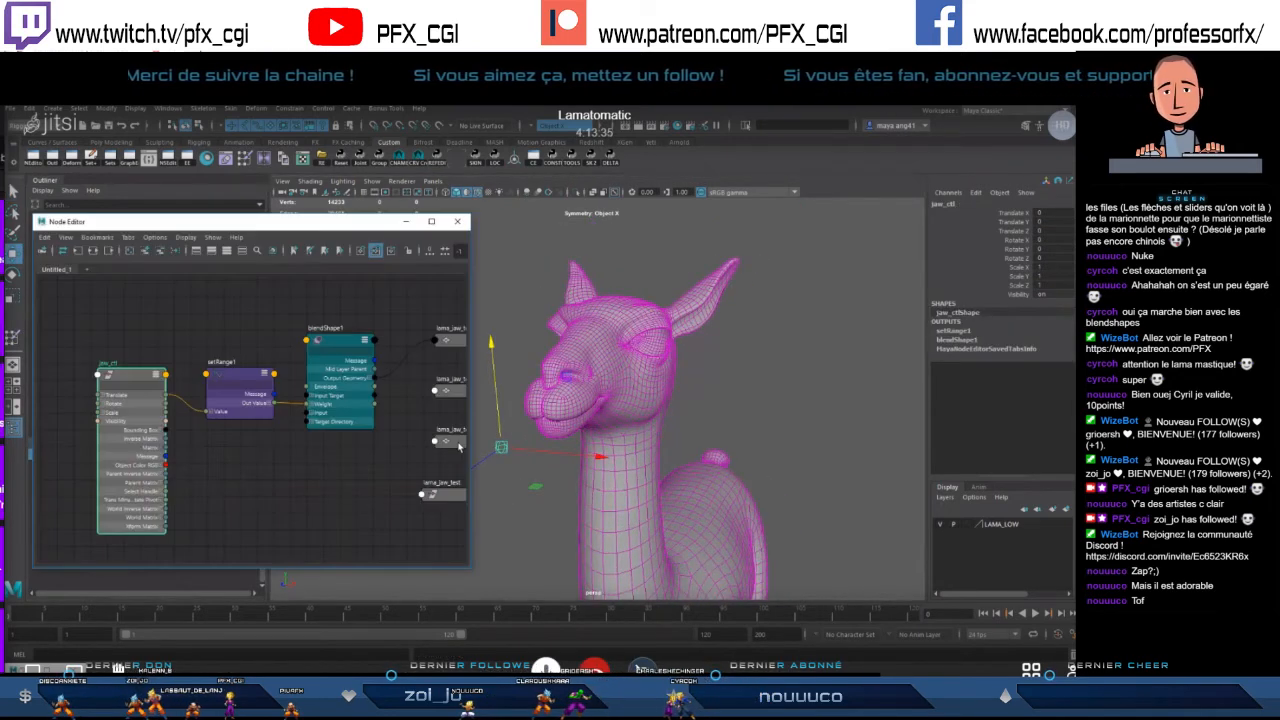
pyautogui.keyDown('alt'); pyautogui.moveTo(264, 411); pyautogui.dragTo(246, 394, button='middle'); pyautogui.keyUp('alt')
pyautogui.click(295, 387)
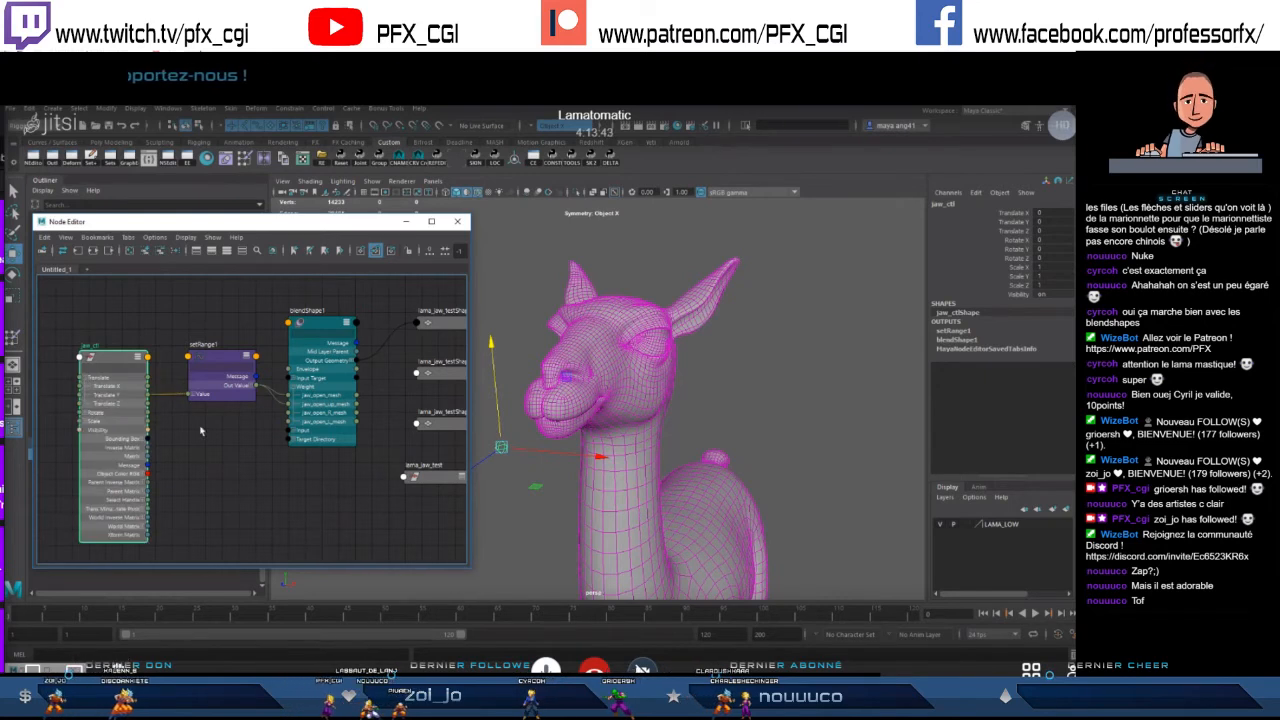
# - Expand setRange1 to its full attribute view with the separate X, Y and Z values, and move it up slightly
pyautogui.click(188, 396)
pyautogui.click(312, 330)
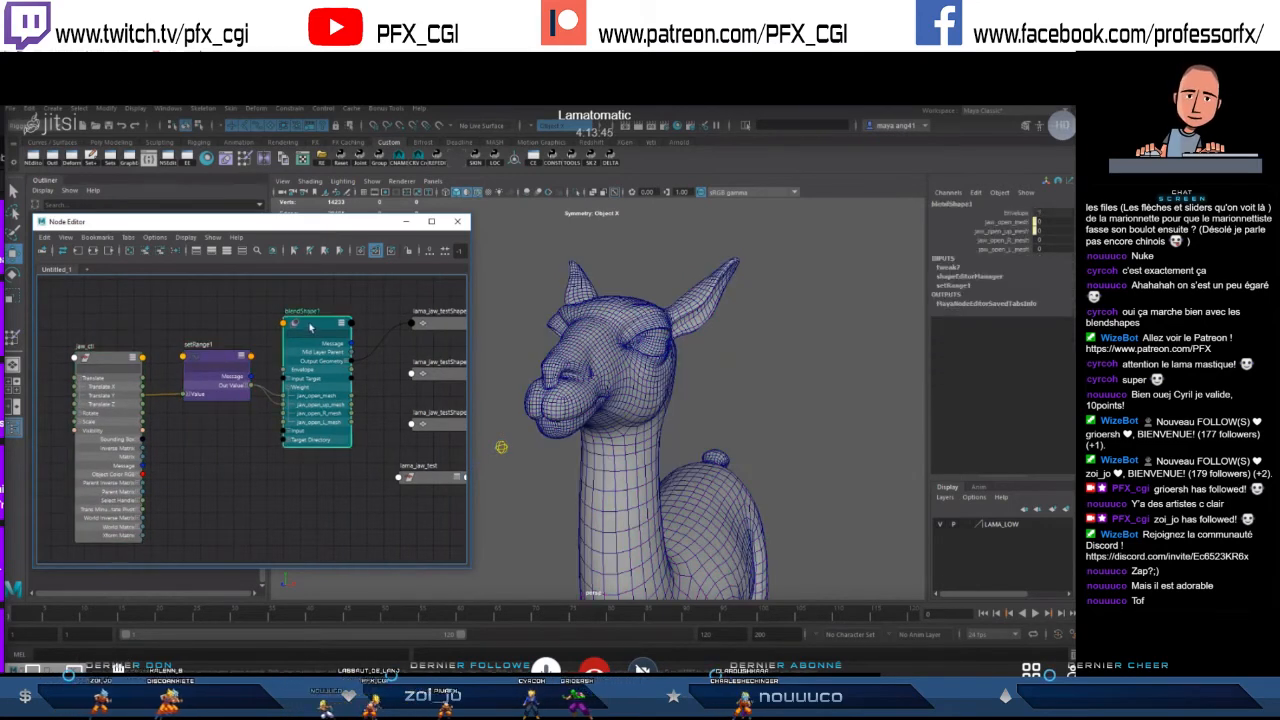
pyautogui.click(210, 381)
pyautogui.click(242, 378)
pyautogui.moveTo(213, 354); pyautogui.dragTo(213, 345)
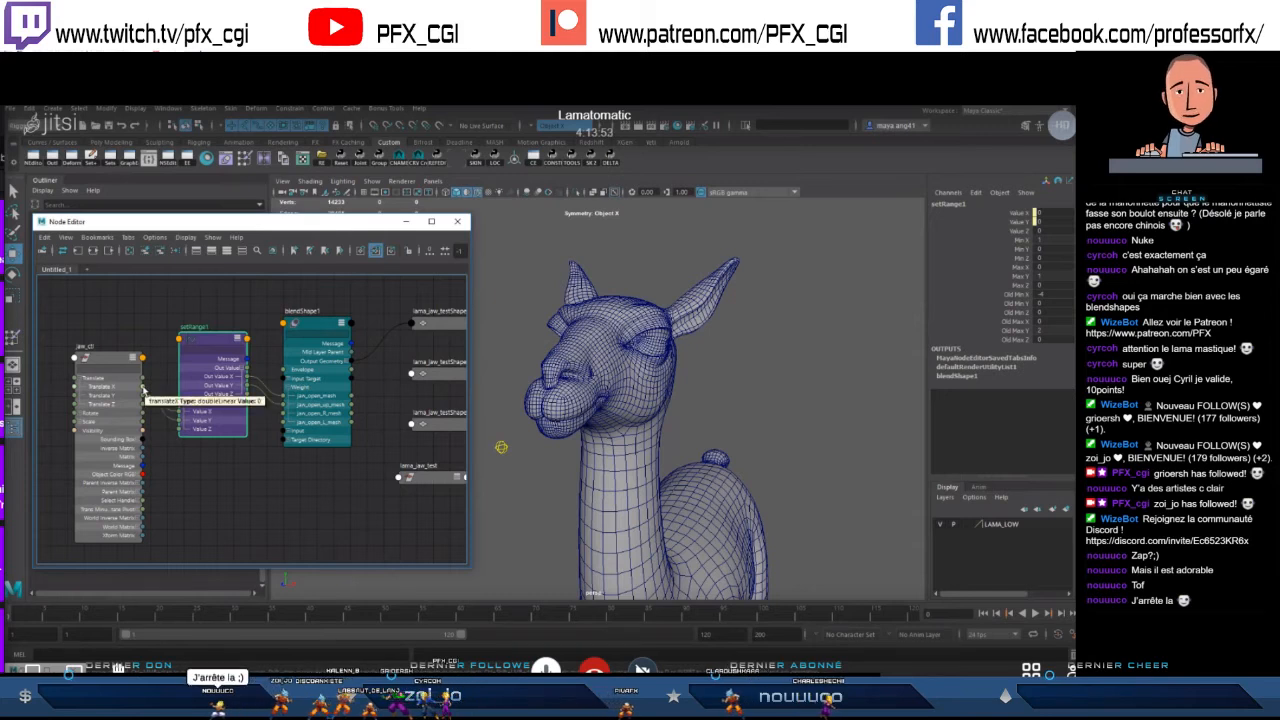
# - Duplicate the setRange1 node, place the copy beneath the original and expand its attributes
pyautogui.keyDown('alt'); pyautogui.moveTo(622, 411); pyautogui.dragTo(637, 403); pyautogui.keyUp('alt')
pyautogui.click(263, 347)
pyautogui.click(223, 361)
pyautogui.hotkey('ctrl', 'd')
pyautogui.moveTo(267, 506); pyautogui.dragTo(209, 457)
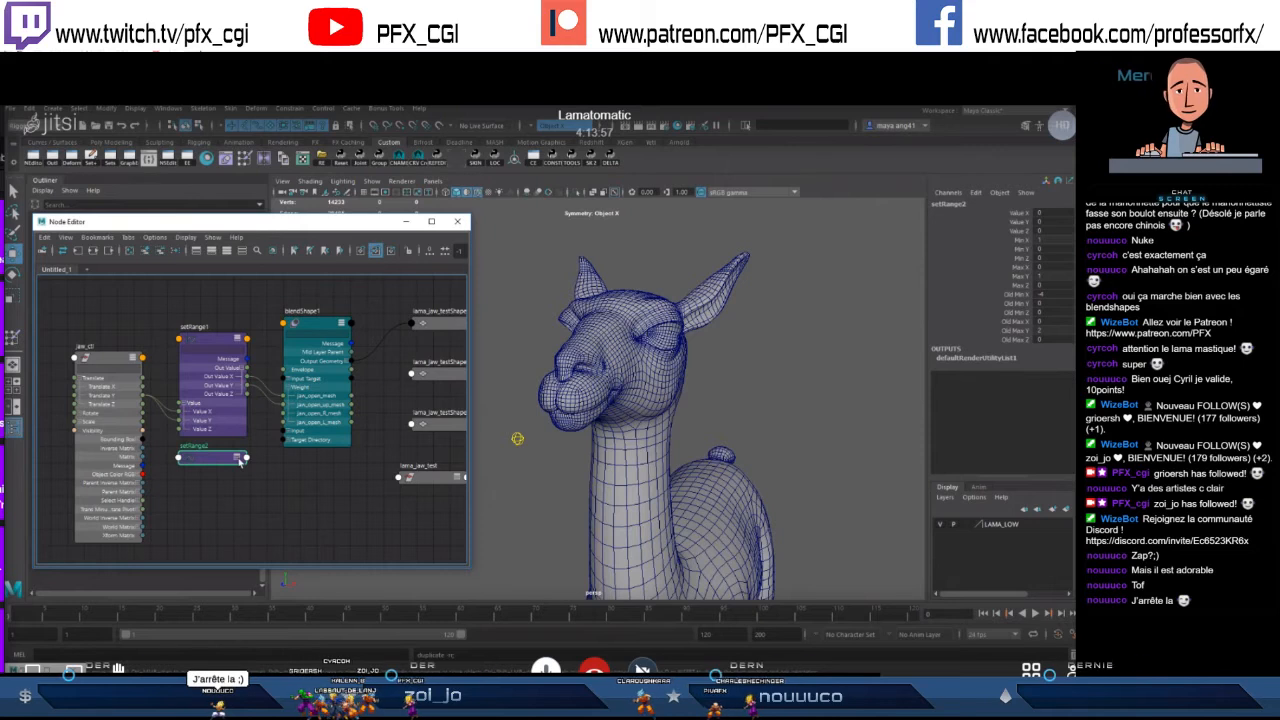
pyautogui.click(239, 459)
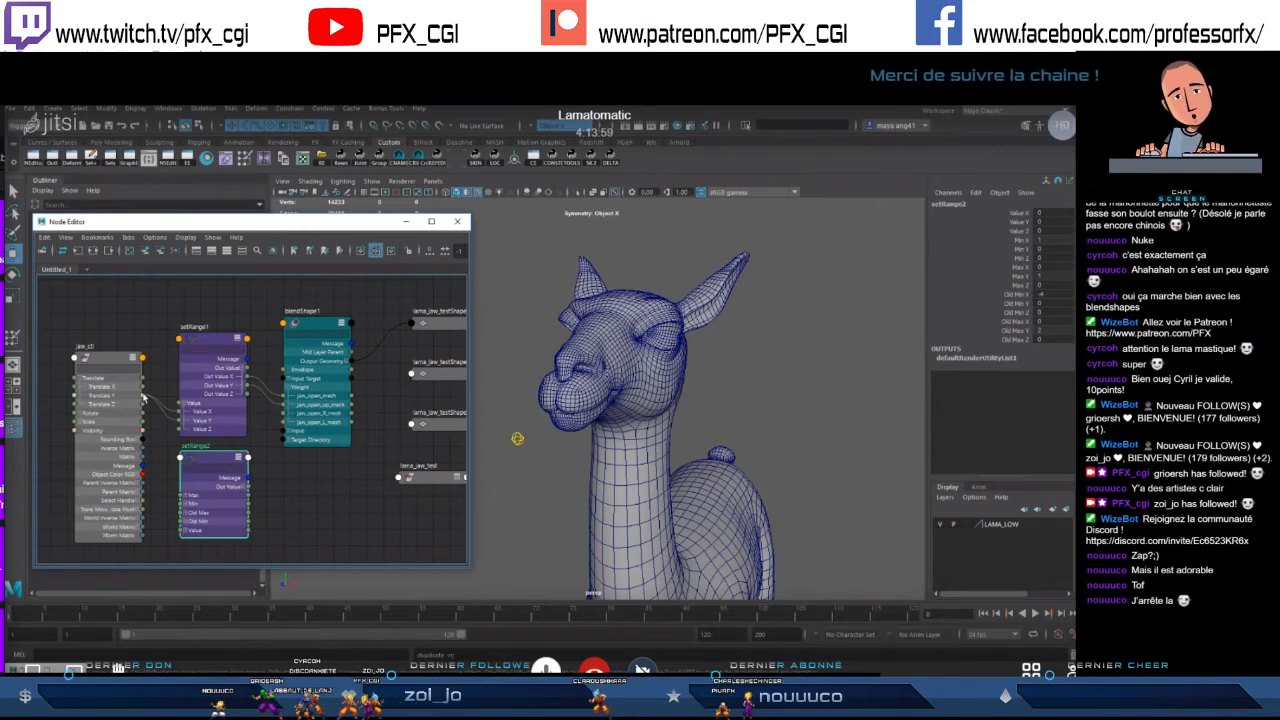
# - Connect jaw_ctl's Translate X to Value X of setRange2, and its Out Value X to blendShape1's jaw_open_R_mesh weight
pyautogui.click(517, 438)
pyautogui.moveTo(143, 386); pyautogui.dragTo(180, 458)
pyautogui.moveTo(226, 510)
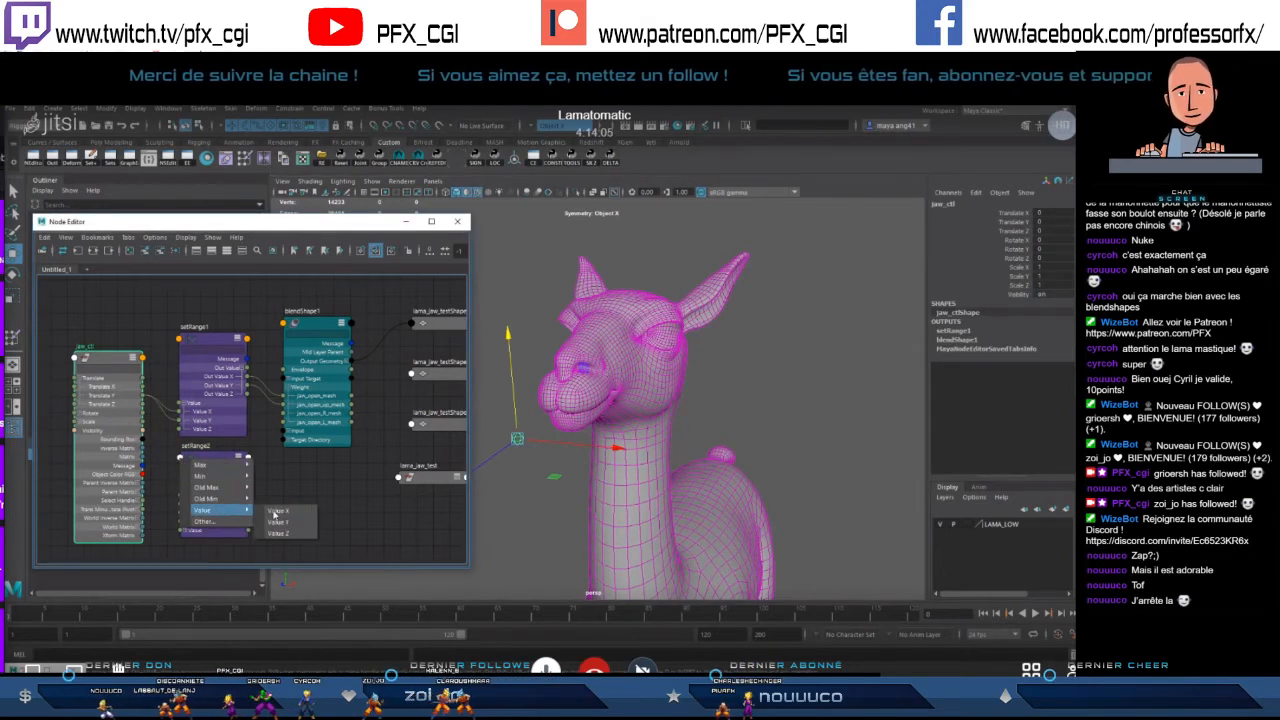
pyautogui.click(280, 514)
pyautogui.click(217, 460)
pyautogui.click(244, 487)
pyautogui.moveTo(249, 495); pyautogui.dragTo(284, 413)
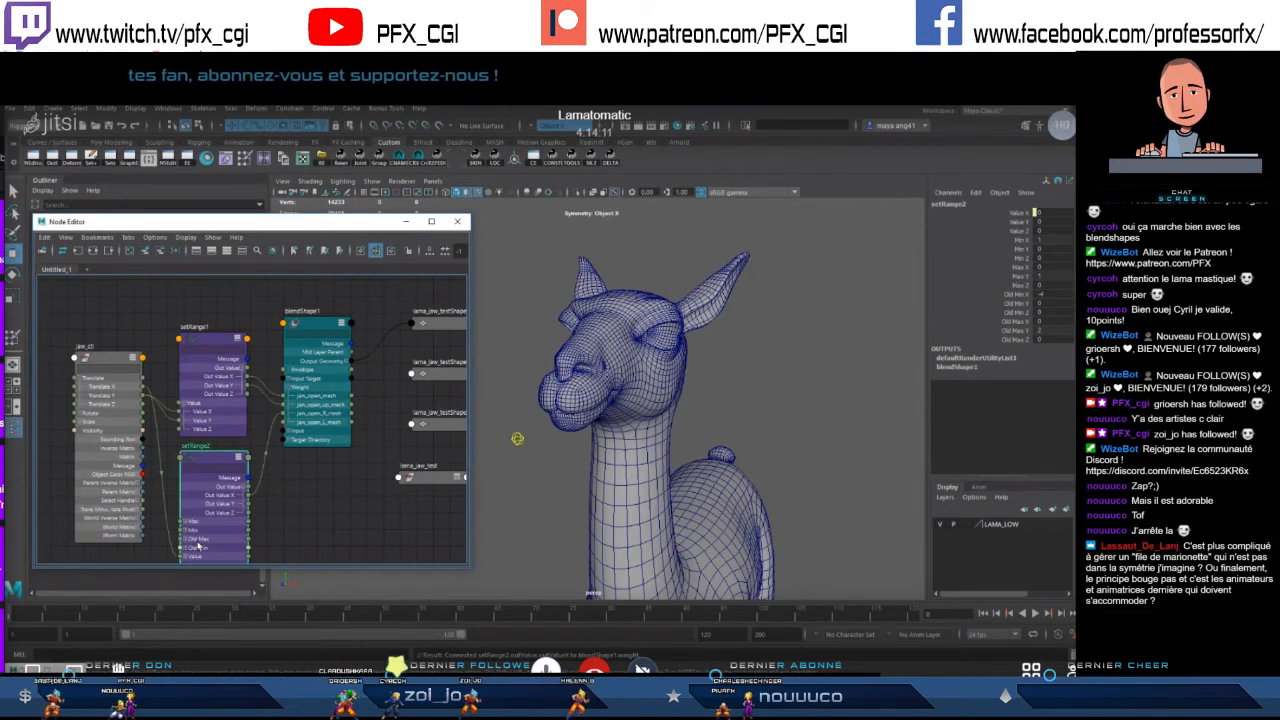
# - Connect jaw_ctl's Translate X to Value Y of setRange2, and its Out Value Y to blendShape1's jaw_open_L_mesh weight
pyautogui.keyDown('alt'); pyautogui.moveTo(186, 458); pyautogui.dragTo(192, 421, button='middle'); pyautogui.keyUp('alt')
pyautogui.moveTo(148, 352); pyautogui.dragTo(195, 521)
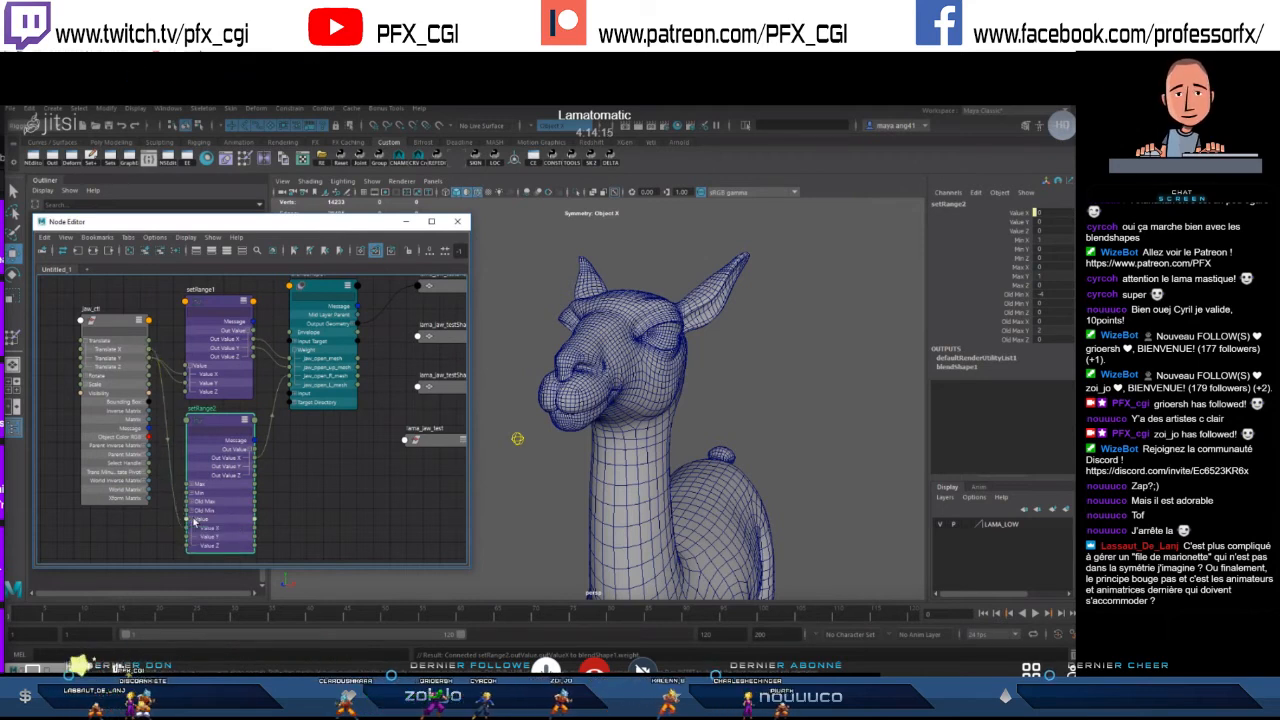
pyautogui.click(517, 441)
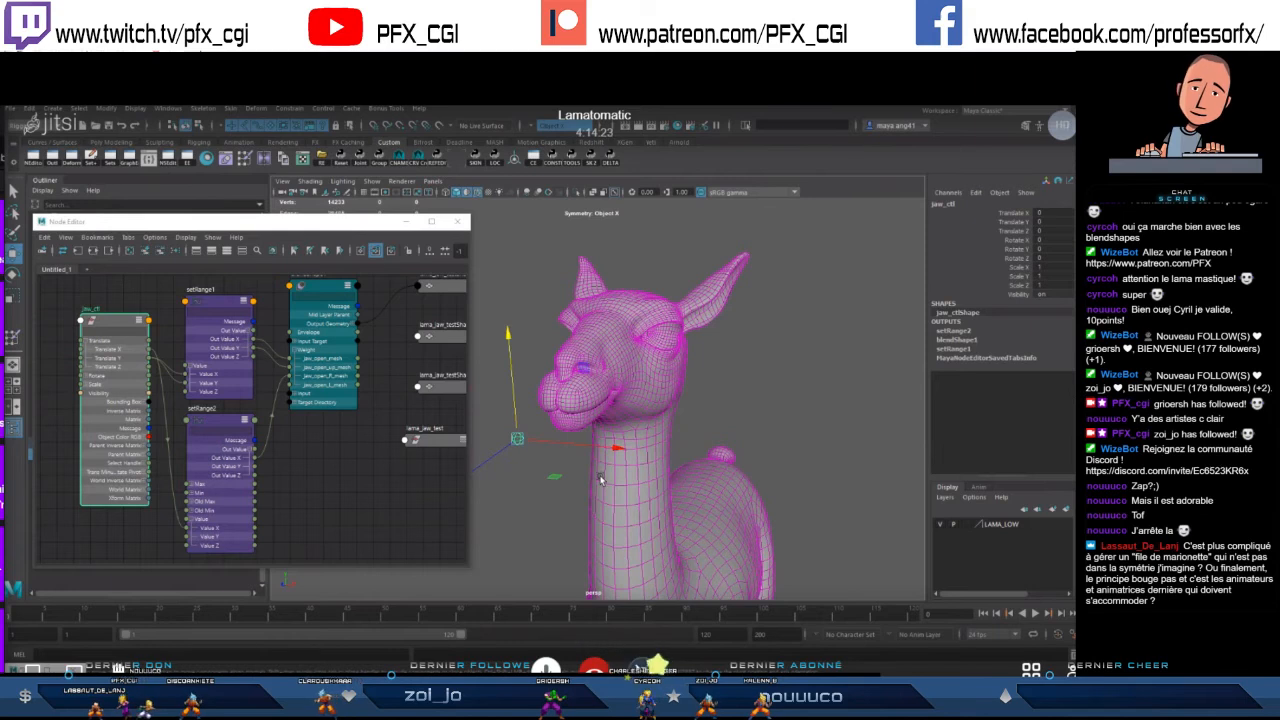
pyautogui.moveTo(148, 352); pyautogui.dragTo(254, 523)
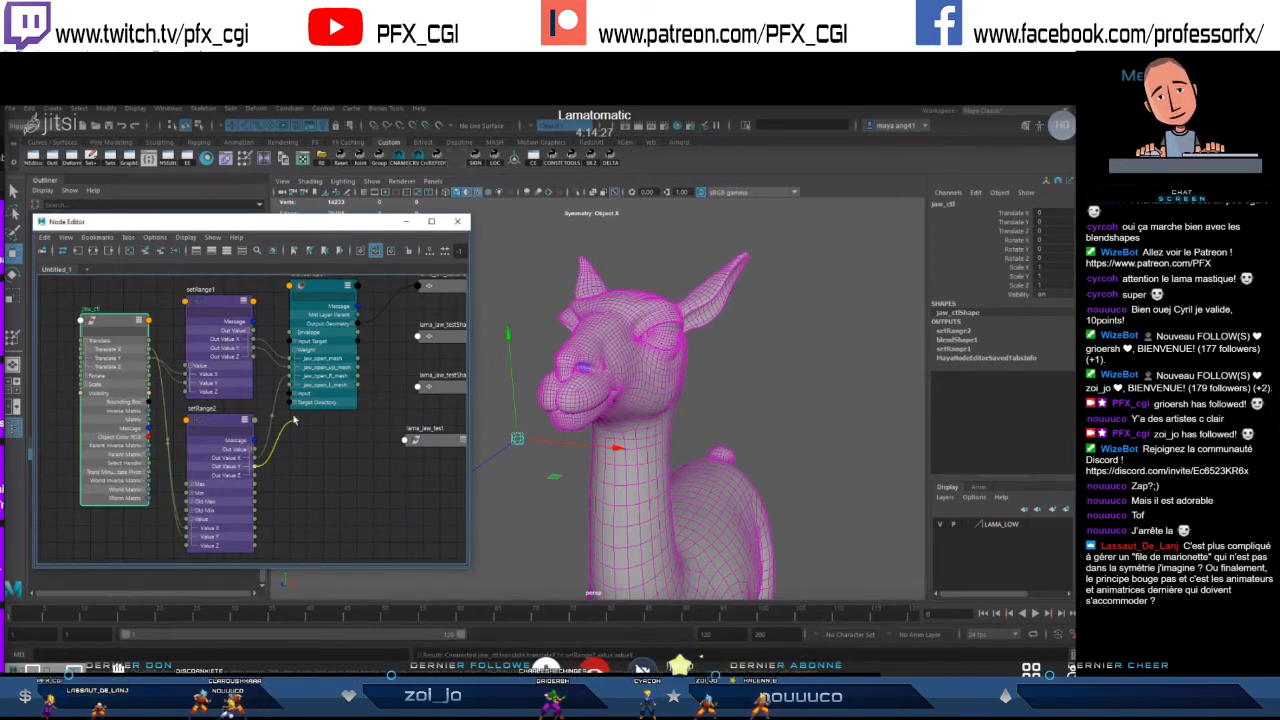
pyautogui.click(252, 427)
# - Set the Old Min X of setRange2 to -6 and edit its Old Max Y in the Attribute Editor
pyautogui.click(1050, 125)
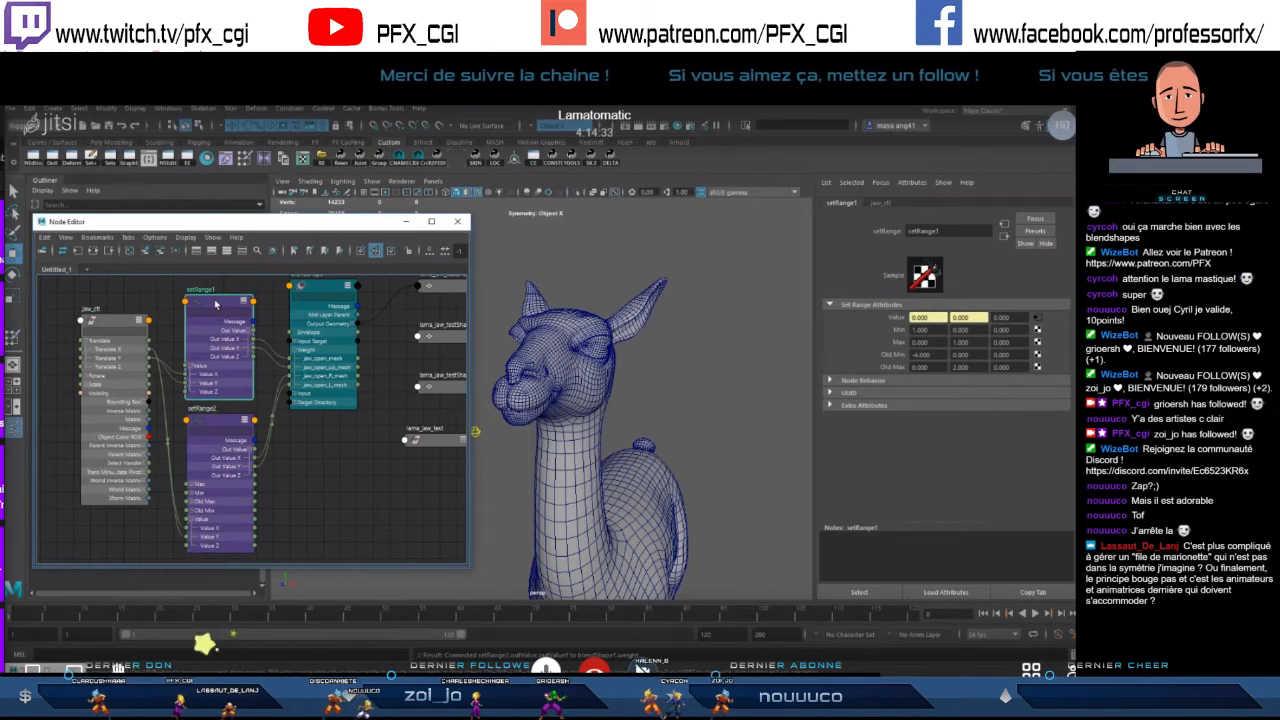
pyautogui.click(935, 355)
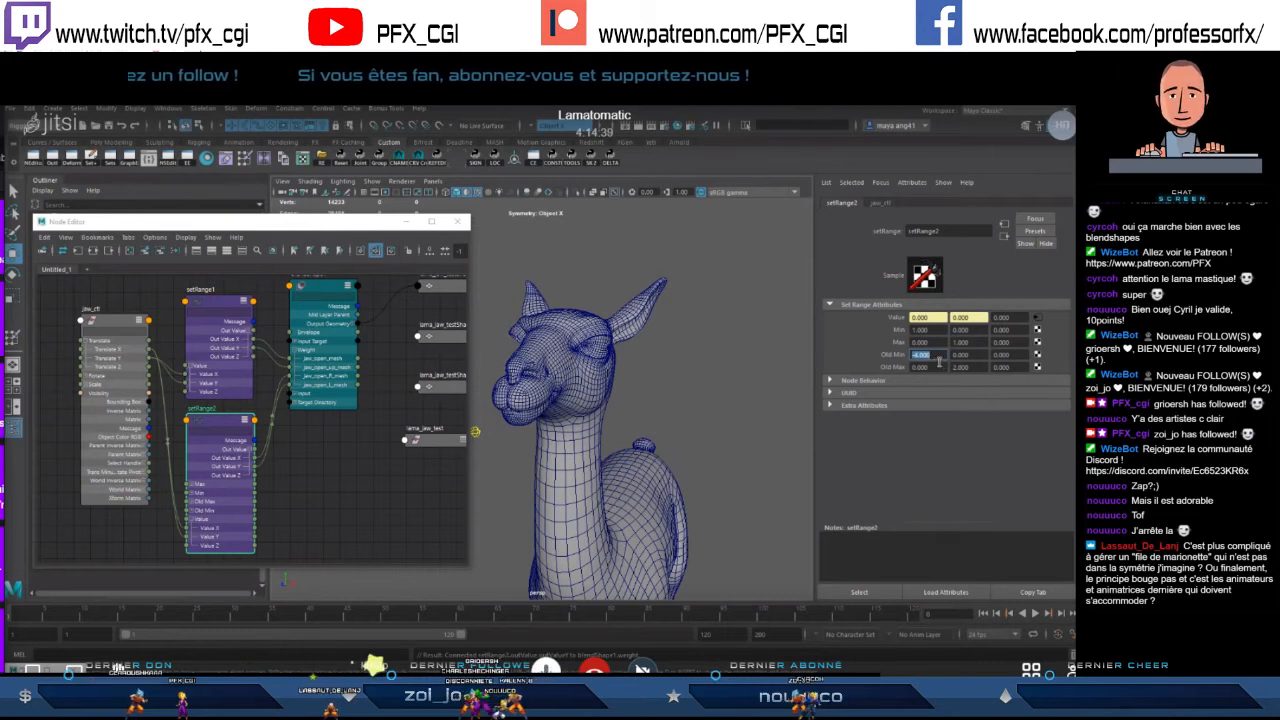
pyautogui.write('-6')
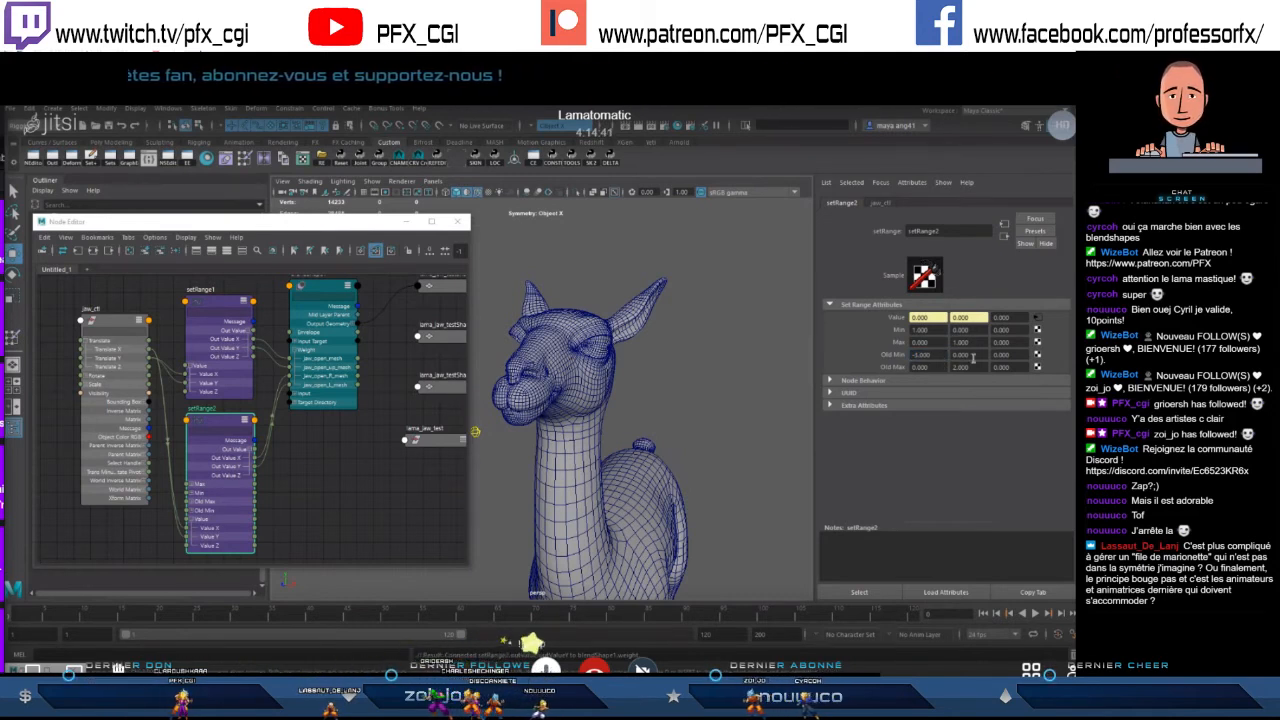
pyautogui.moveTo(976, 368); pyautogui.dragTo(933, 372)
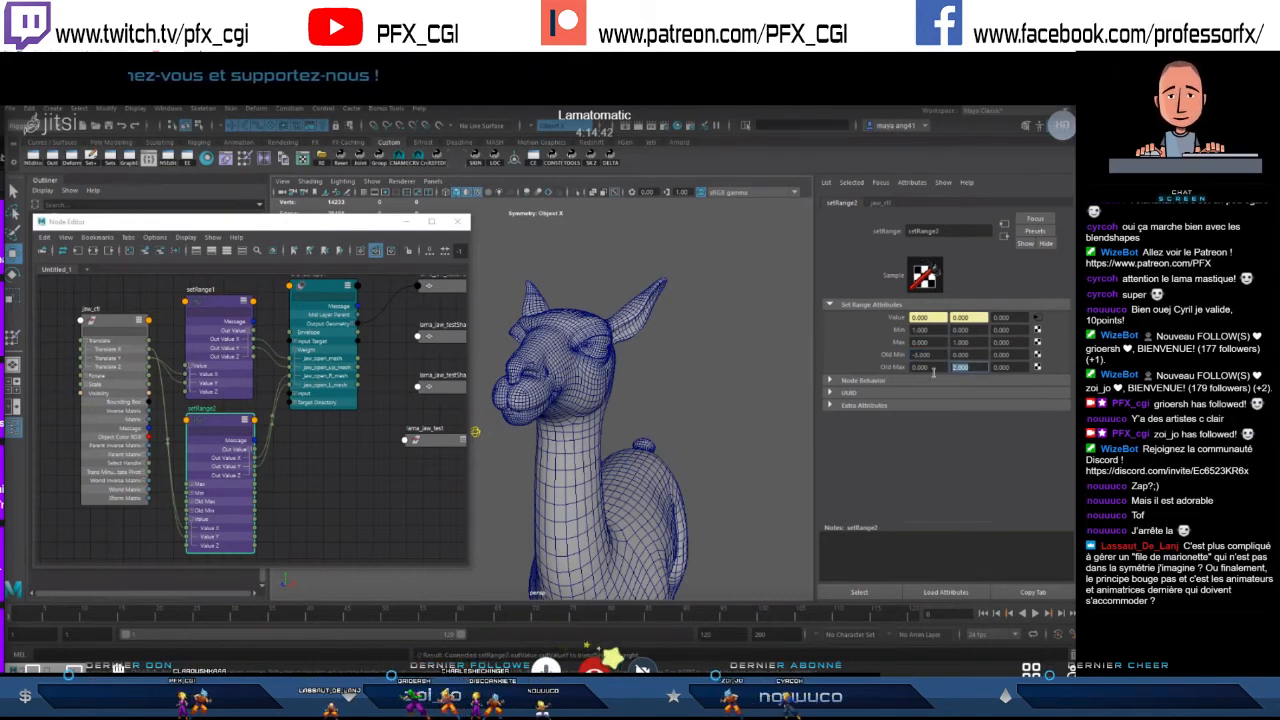
# - Slide jaw_ctl along X to test the side jaw shapes, close the Node Editor and bring back the Channel Box
pyautogui.click(530, 443)
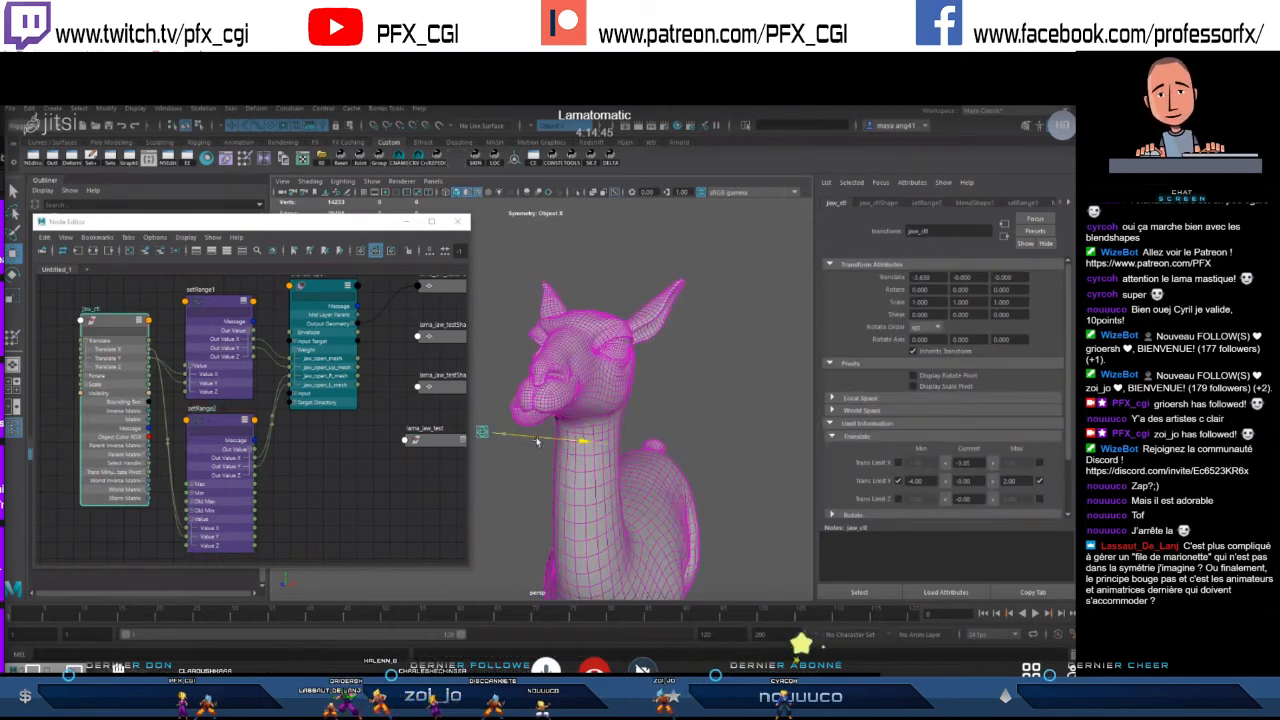
pyautogui.keyDown('alt'); pyautogui.moveTo(556, 438); pyautogui.dragTo(584, 405); pyautogui.keyUp('alt')
pyautogui.moveTo(587, 348)
pyautogui.mouseDown()
pyautogui.moveTo(587, 374)
pyautogui.moveTo(608, 351)
pyautogui.moveTo(582, 350)
pyautogui.moveTo(585, 338)
pyautogui.moveTo(583, 359)
pyautogui.mouseUp()
pyautogui.click(461, 223)
pyautogui.scroll(-3, 651, 406)
pyautogui.keyDown('alt'); pyautogui.moveTo(651, 406); pyautogui.dragTo(752, 364); pyautogui.keyUp('alt')
pyautogui.hotkey('ctrl', 'a')
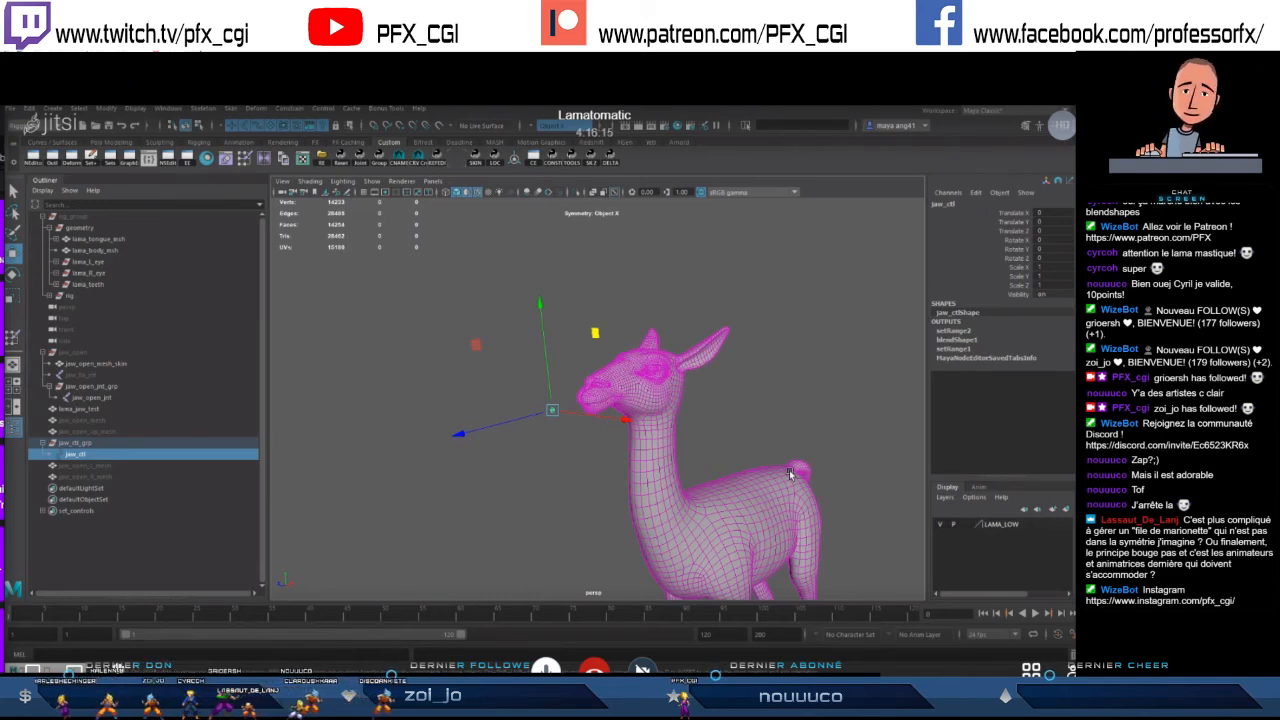
# - Examine the llama's muzzle and mouth corners from the side and front with jaw_ctl selected
pyautogui.scroll(5, 663, 440)
pyautogui.keyDown('alt'); pyautogui.moveTo(677, 435); pyautogui.dragTo(560, 428, button='middle'); pyautogui.keyUp('alt')
pyautogui.scroll(2, 560, 422)
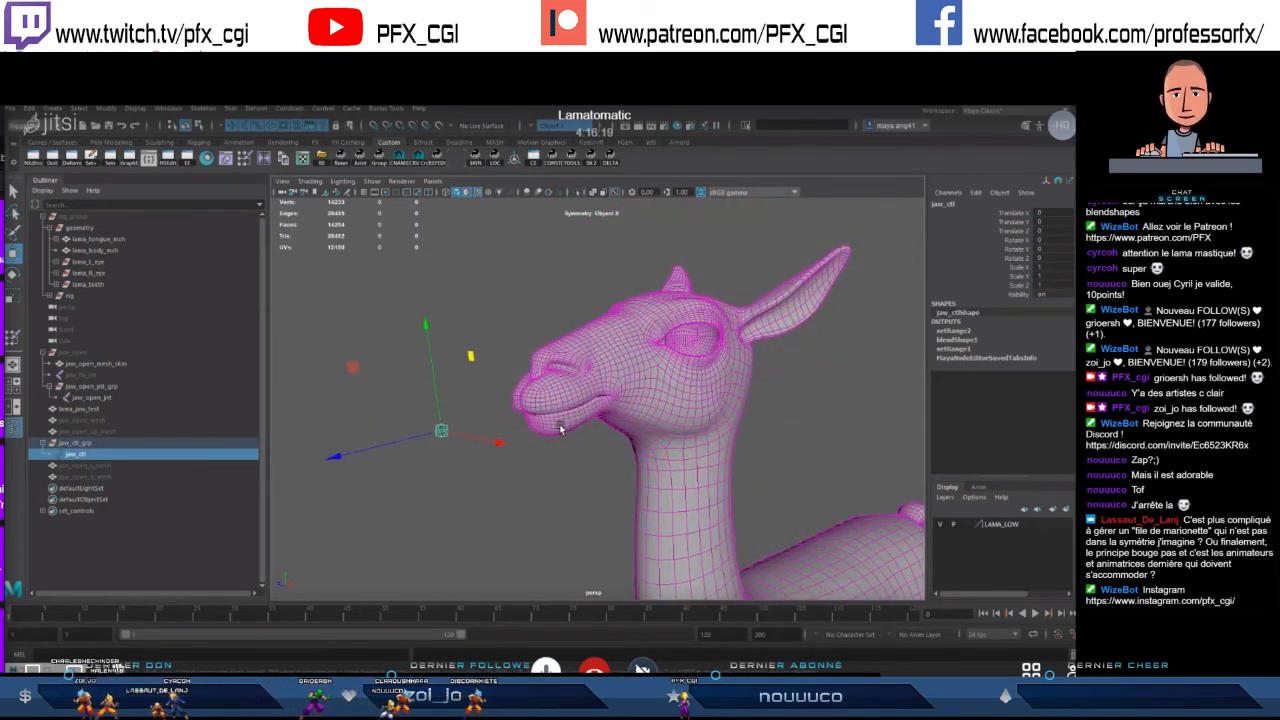
pyautogui.scroll(-3, 572, 432)
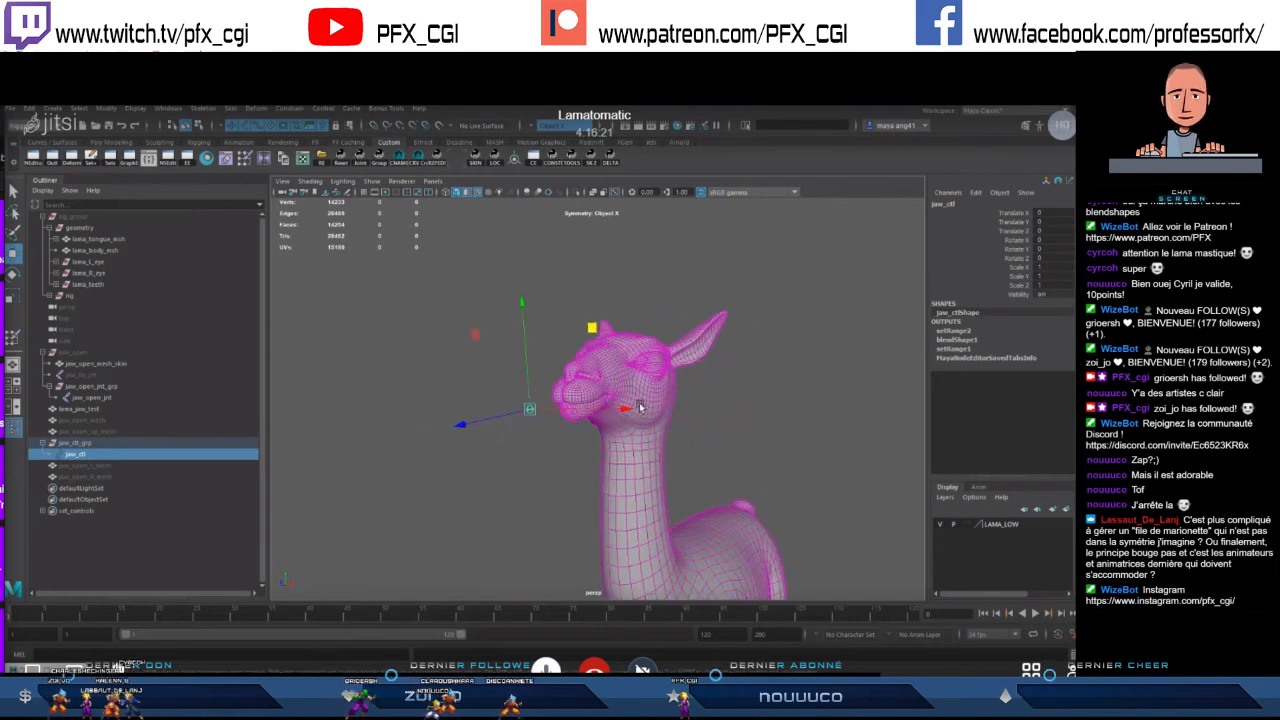
pyautogui.keyDown('alt'); pyautogui.moveTo(575, 430); pyautogui.dragTo(628, 412); pyautogui.keyUp('alt')
pyautogui.moveTo(592, 415)
pyautogui.keyDown('alt'); pyautogui.mouseDown()
pyautogui.moveTo(642, 413)
pyautogui.moveTo(585, 420)
pyautogui.moveTo(614, 410)
pyautogui.mouseUp(); pyautogui.keyUp('alt')
pyautogui.scroll(3, 616, 418)
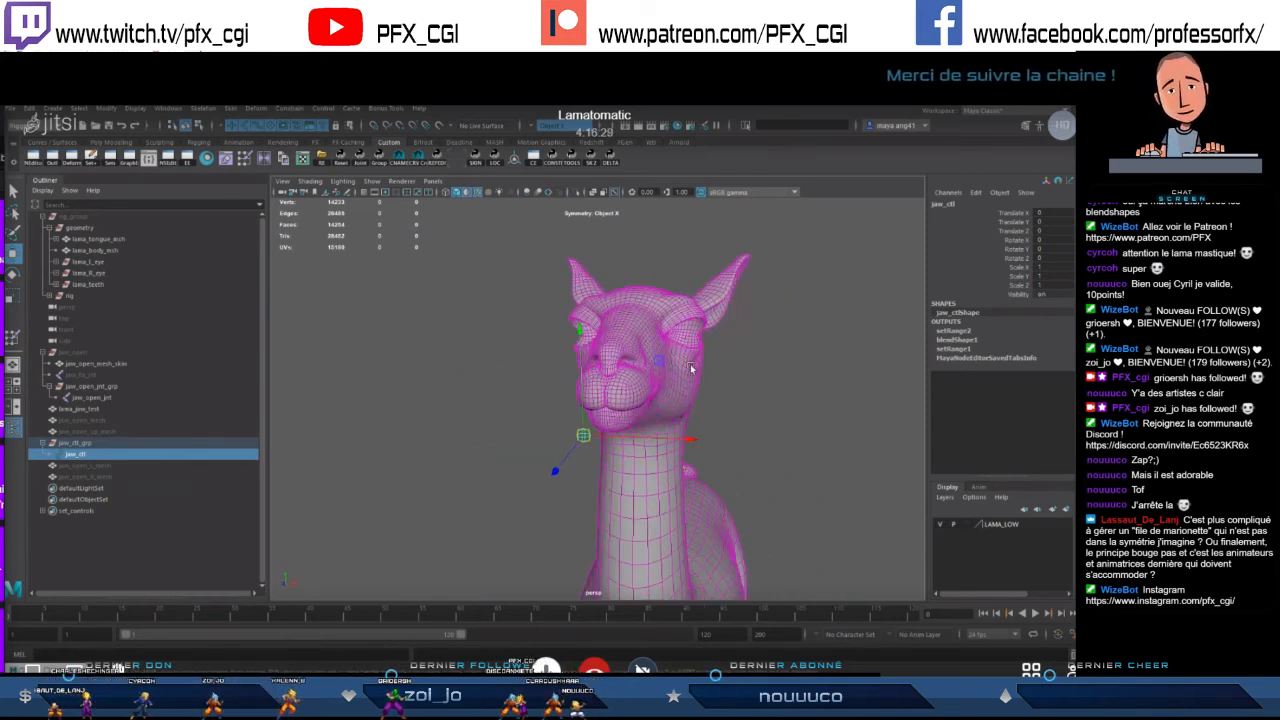
pyautogui.keyDown('alt'); pyautogui.moveTo(690, 369); pyautogui.dragTo(679, 369); pyautogui.keyUp('alt')
pyautogui.keyDown('alt'); pyautogui.moveTo(637, 415); pyautogui.dragTo(580, 417); pyautogui.keyUp('alt')
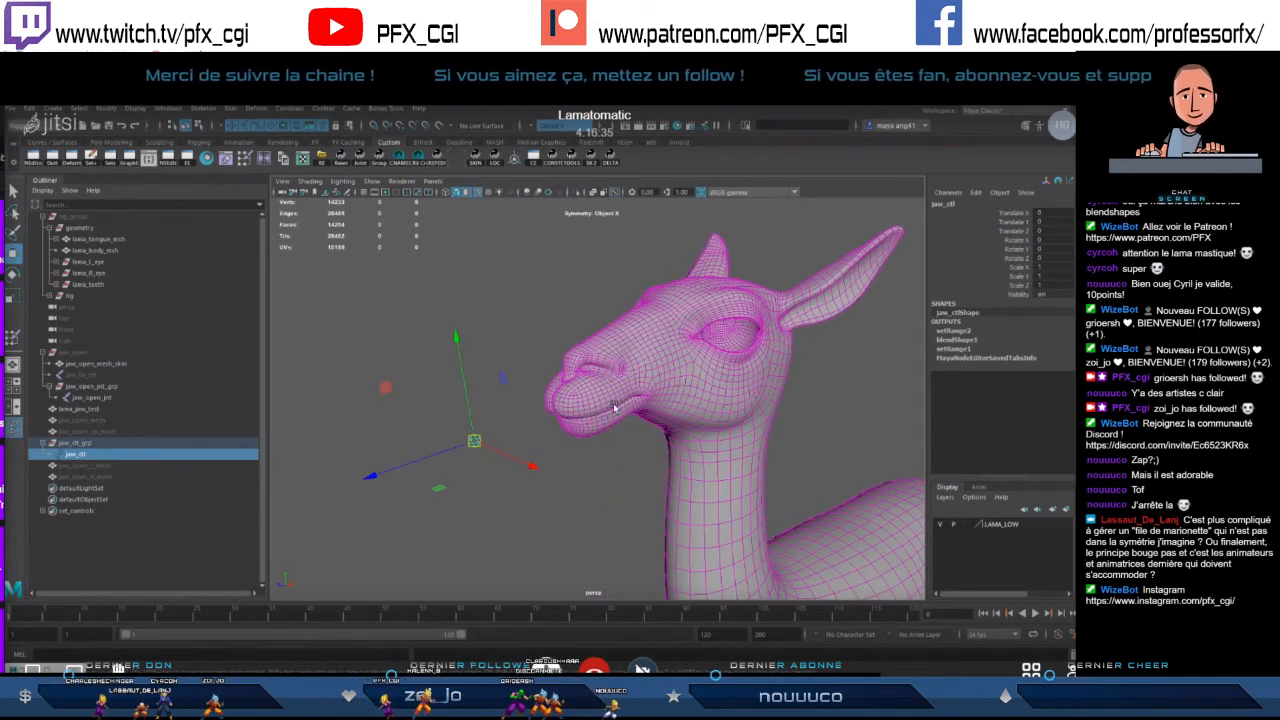
pyautogui.keyDown('alt'); pyautogui.moveTo(558, 418); pyautogui.dragTo(630, 391); pyautogui.keyUp('alt')
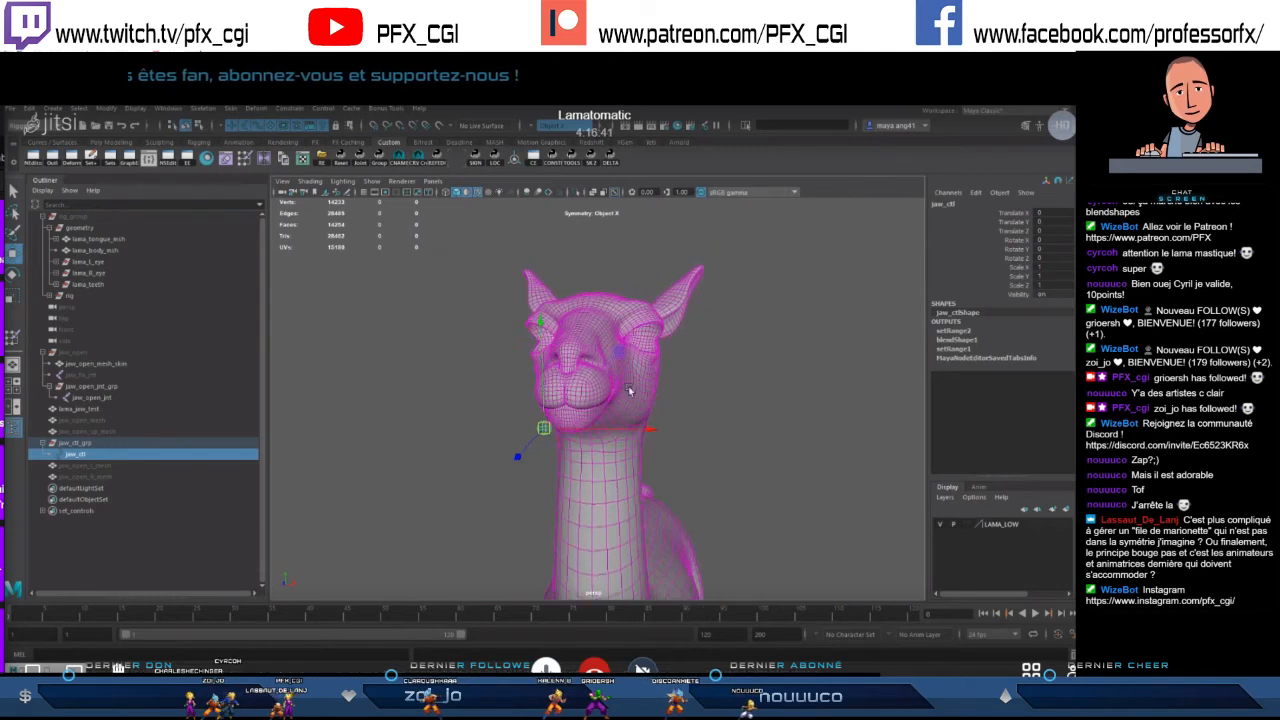
# - Test jaw_ctl by raising it to Translate Y 2, lowering it to -4 and shifting it sideways with the mouth open
pyautogui.moveTo(542, 338); pyautogui.dragTo(425, 304)
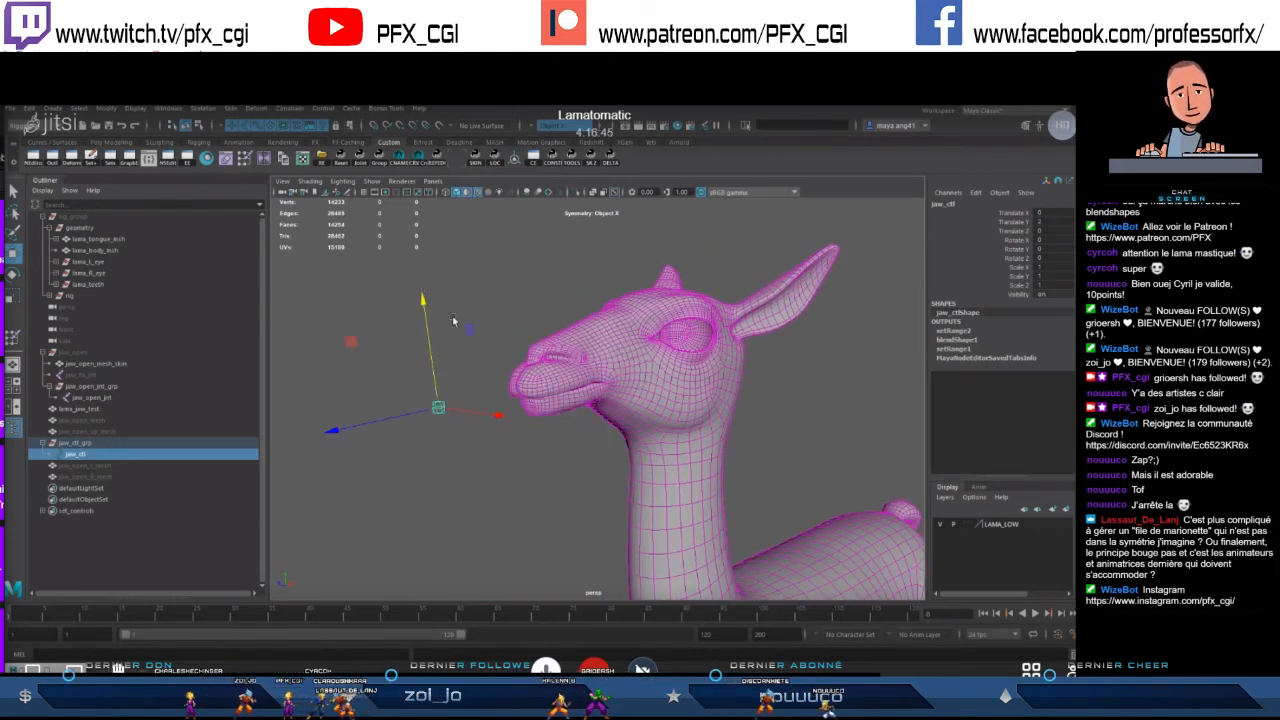
pyautogui.keyDown('alt'); pyautogui.moveTo(532, 415); pyautogui.dragTo(534, 401); pyautogui.keyUp('alt')
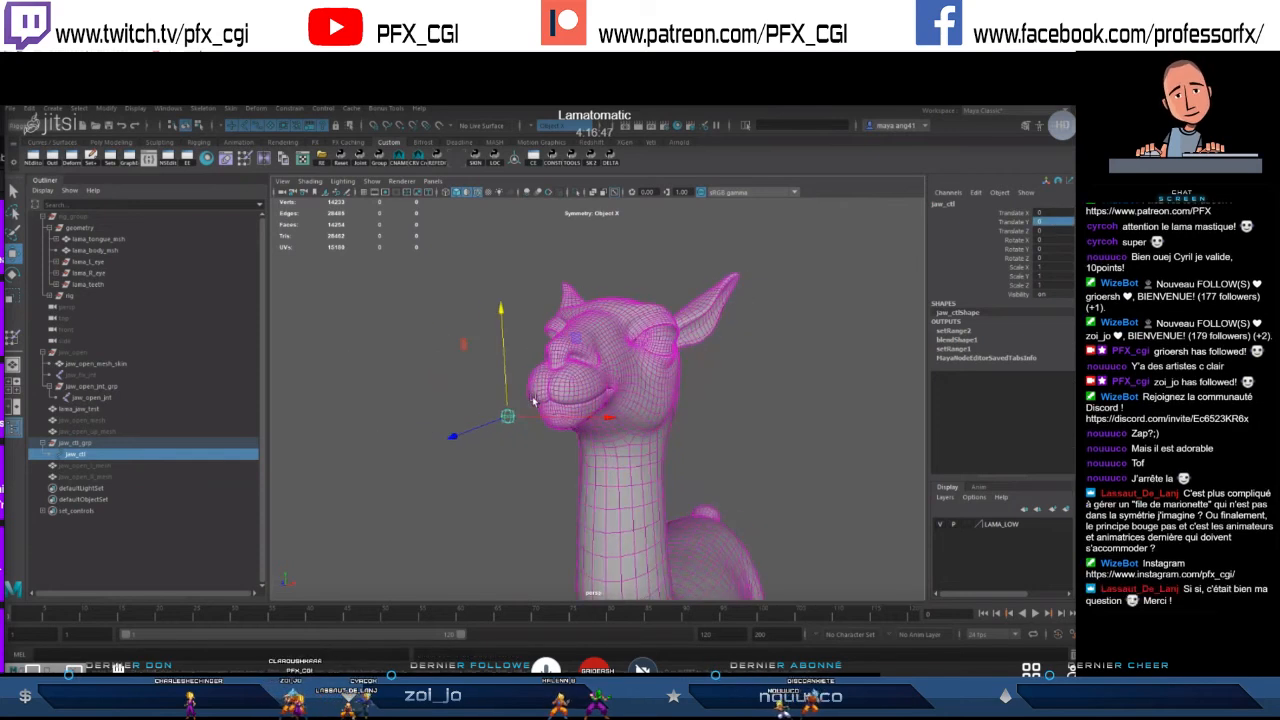
pyautogui.moveTo(510, 322); pyautogui.dragTo(493, 383)
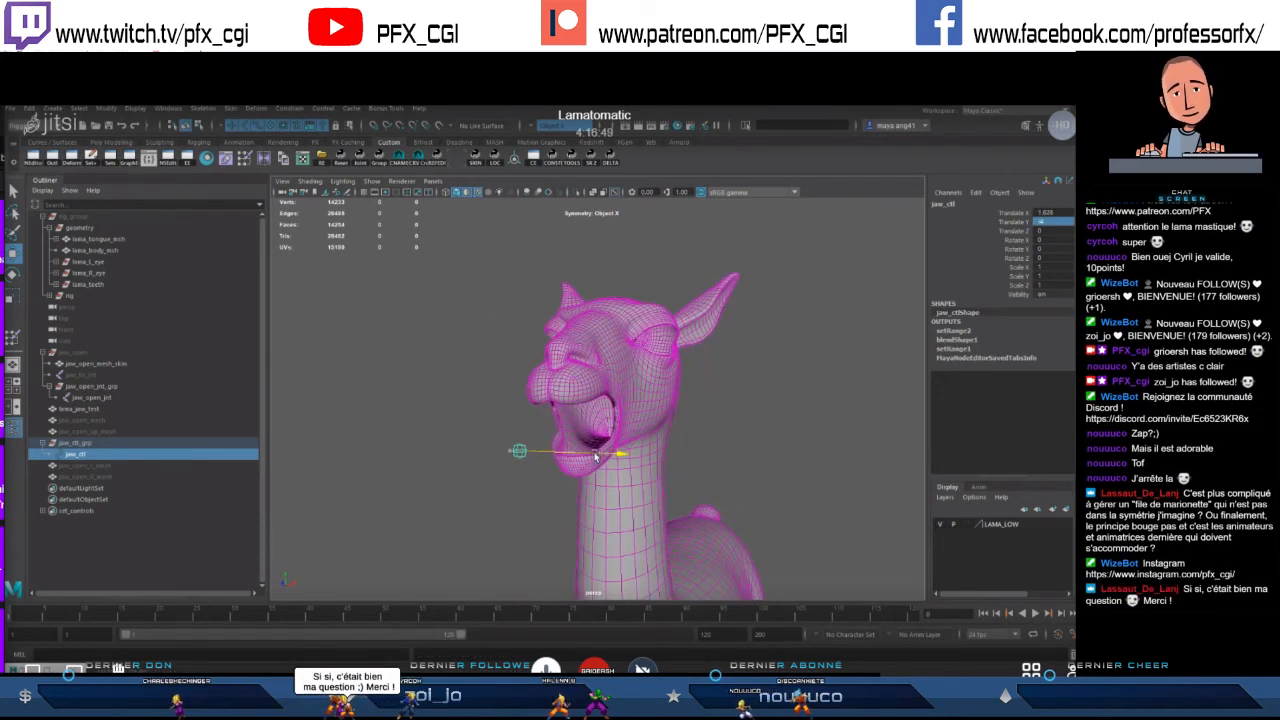
pyautogui.moveTo(588, 457); pyautogui.dragTo(612, 446)
# - Try moving jaw_ctl freely in X and Y to combine the jaw shapes, and undo the test moves
pyautogui.moveTo(597, 377); pyautogui.dragTo(577, 348)
pyautogui.hotkey('ctrl', 'z')
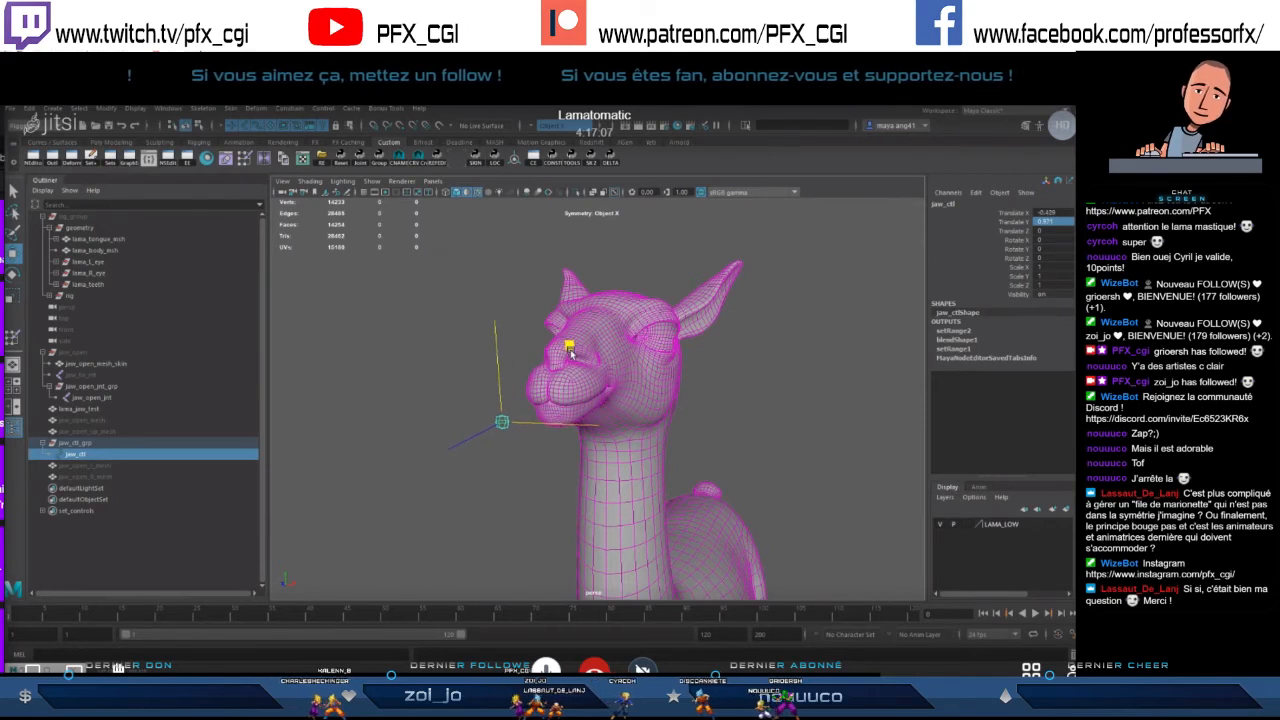
pyautogui.hotkey('ctrl', 'z')
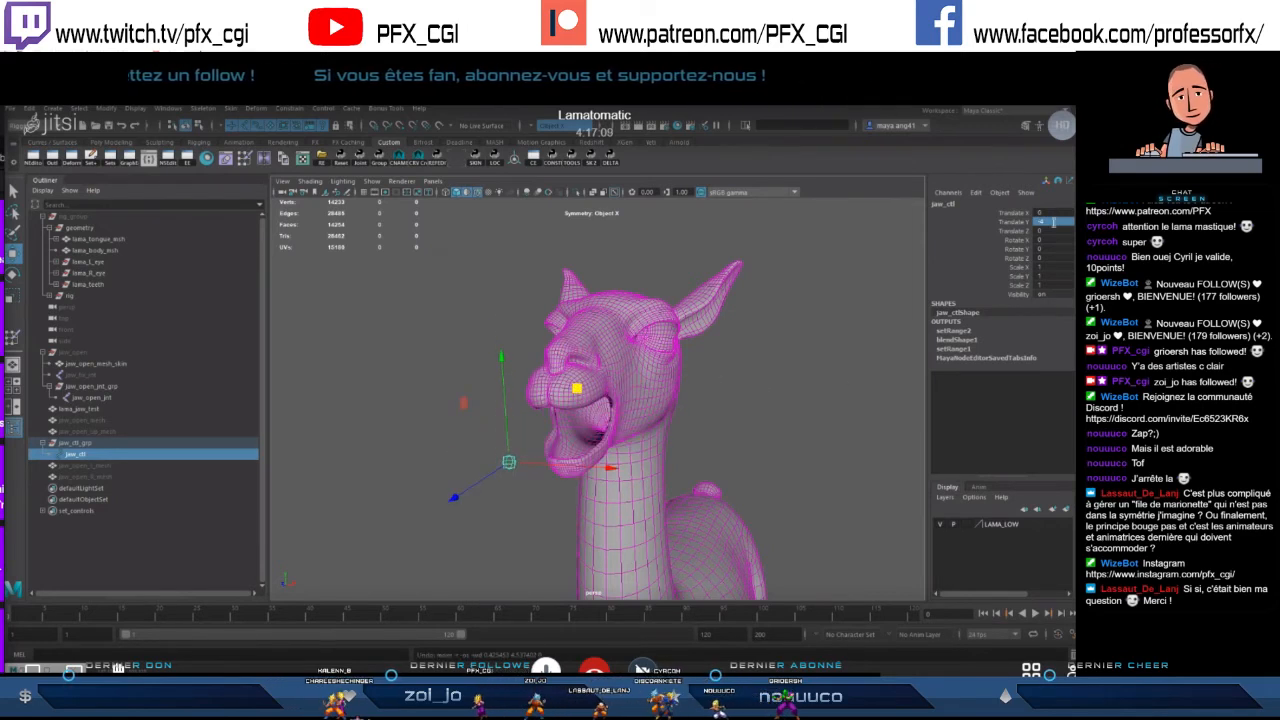
pyautogui.hotkey('ctrl', 'z')
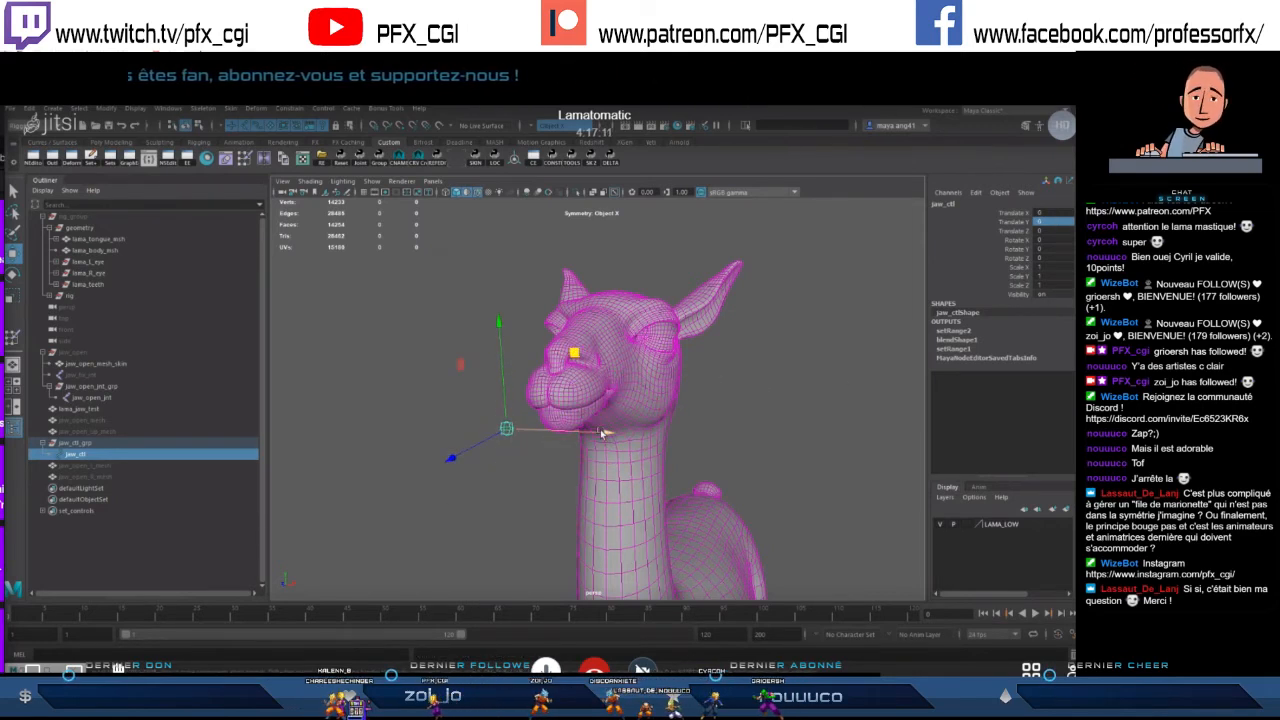
# - Try further free moves of jaw_ctl while viewing the muzzle from other angles, undoing each one
pyautogui.keyDown('alt'); pyautogui.moveTo(634, 429); pyautogui.dragTo(546, 429); pyautogui.keyUp('alt')
pyautogui.keyDown('alt'); pyautogui.moveTo(546, 429); pyautogui.dragTo(638, 426, button='middle'); pyautogui.keyUp('alt')
pyautogui.moveTo(441, 348)
pyautogui.mouseDown()
pyautogui.moveTo(438, 336)
pyautogui.moveTo(446, 355)
pyautogui.moveTo(446, 344)
pyautogui.mouseUp()
pyautogui.hotkey('ctrl', 'z')
pyautogui.keyDown('alt'); pyautogui.moveTo(588, 404); pyautogui.dragTo(583, 362); pyautogui.keyUp('alt')
pyautogui.hotkey('ctrl', 'z')
pyautogui.scroll(2, 659, 413)
pyautogui.hotkey('ctrl', 'z')
pyautogui.hotkey('ctrl', 'z')
pyautogui.scroll(-2, 614, 406)
# - Examine the muzzle from the side, then try free X and Y moves of jaw_ctl from the front, undoing each one
pyautogui.keyDown('alt'); pyautogui.moveTo(657, 420); pyautogui.dragTo(606, 412); pyautogui.keyUp('alt')
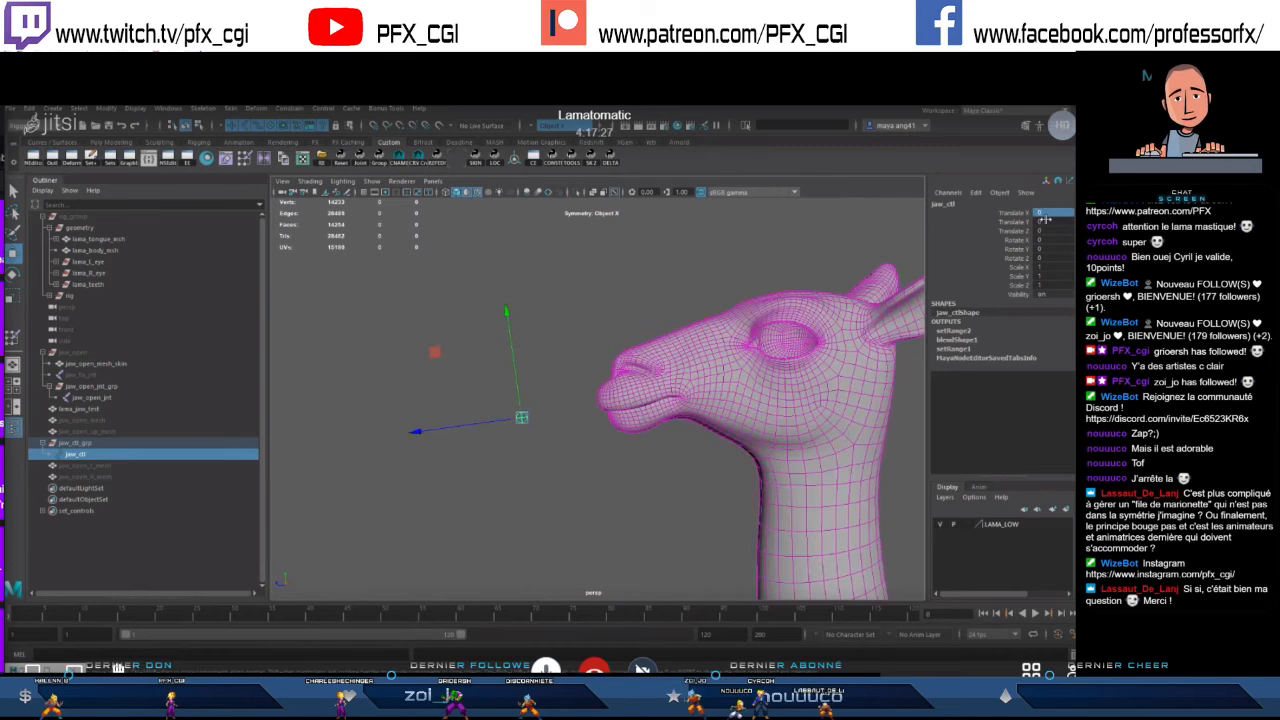
pyautogui.keyDown('alt'); pyautogui.moveTo(818, 385); pyautogui.dragTo(277, 432); pyautogui.keyUp('alt')
pyautogui.click(77, 443)
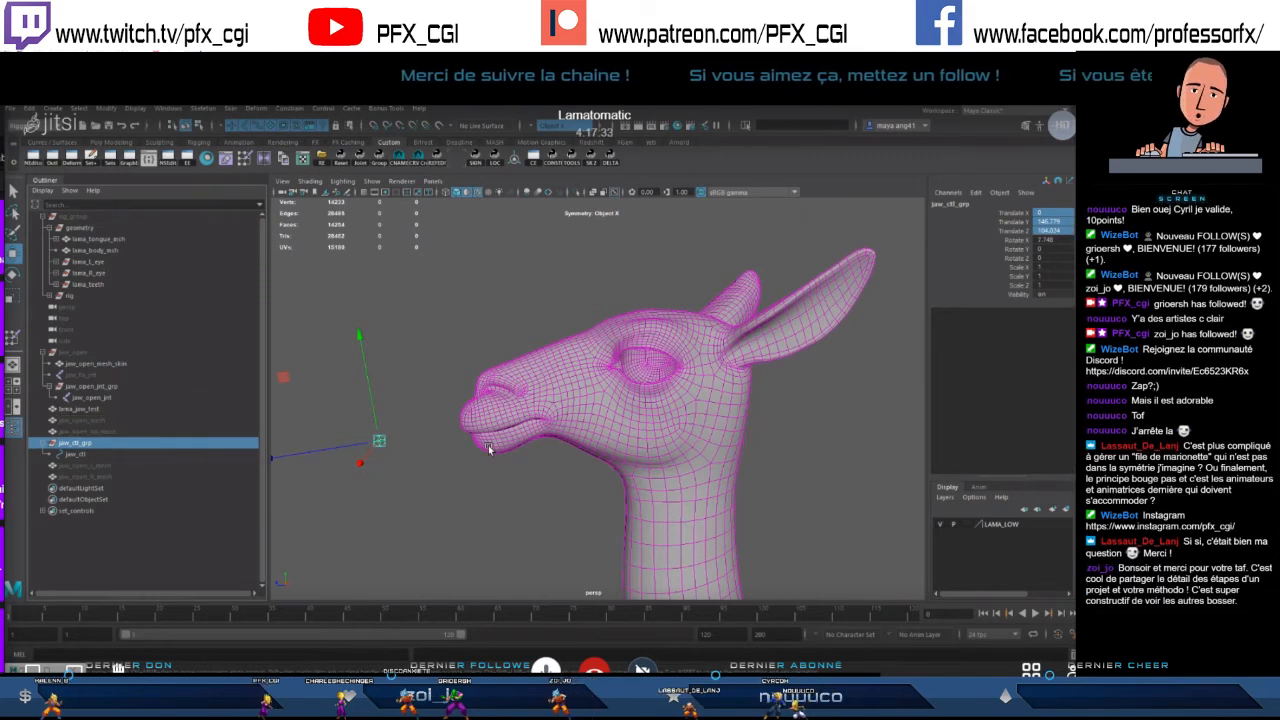
pyautogui.keyDown('alt'); pyautogui.moveTo(444, 448); pyautogui.dragTo(506, 432, button='middle'); pyautogui.keyUp('alt')
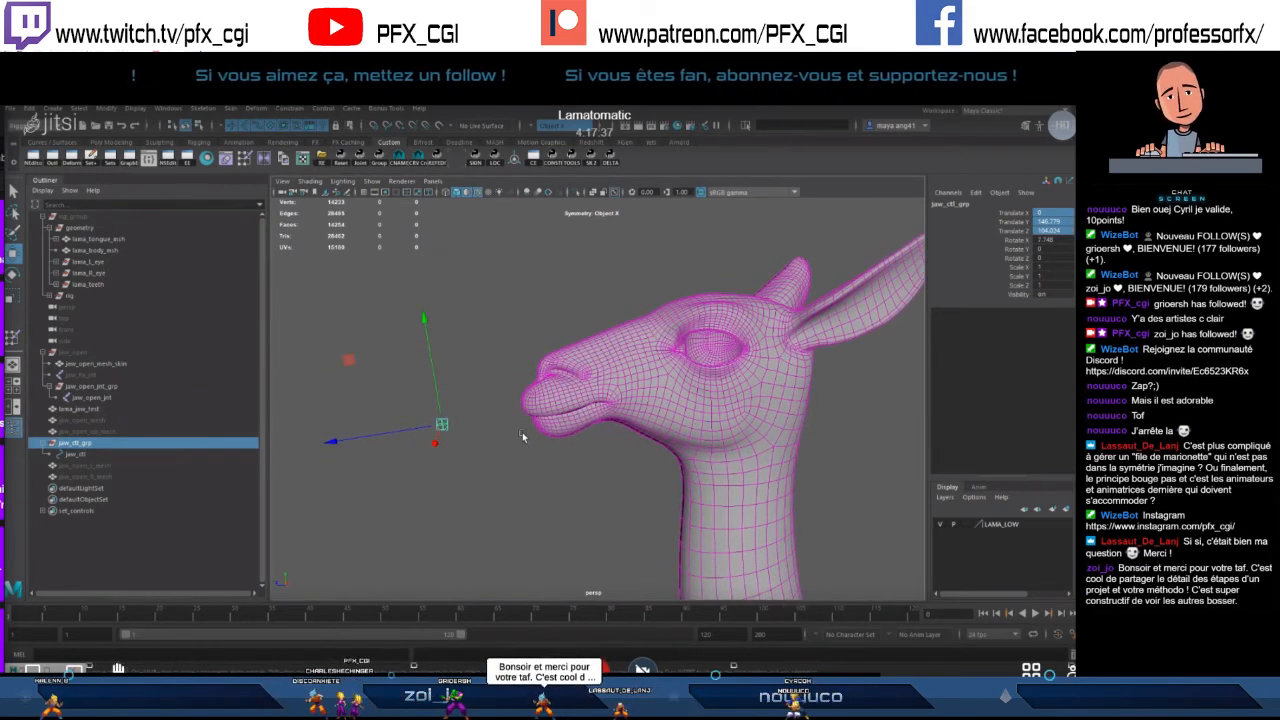
pyautogui.keyDown('alt'); pyautogui.moveTo(597, 425); pyautogui.dragTo(541, 411); pyautogui.keyUp('alt')
pyautogui.moveTo(580, 361)
pyautogui.mouseDown()
pyautogui.moveTo(608, 373)
pyautogui.moveTo(608, 360)
pyautogui.moveTo(579, 375)
pyautogui.moveTo(585, 351)
pyautogui.mouseUp()
pyautogui.hotkey('ctrl', 'z')
pyautogui.click(93, 455)
pyautogui.hotkey('ctrl', 'z')
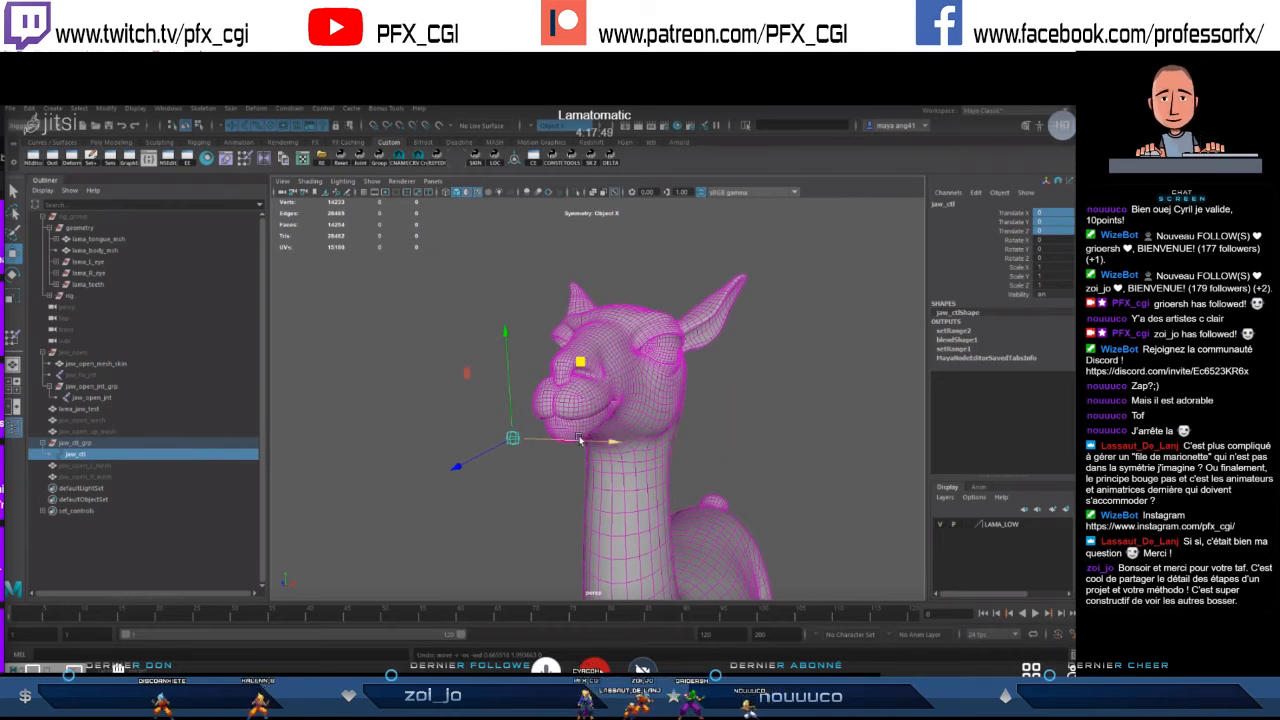
pyautogui.moveTo(581, 361)
pyautogui.mouseDown()
pyautogui.moveTo(575, 384)
pyautogui.moveTo(592, 354)
pyautogui.mouseUp()
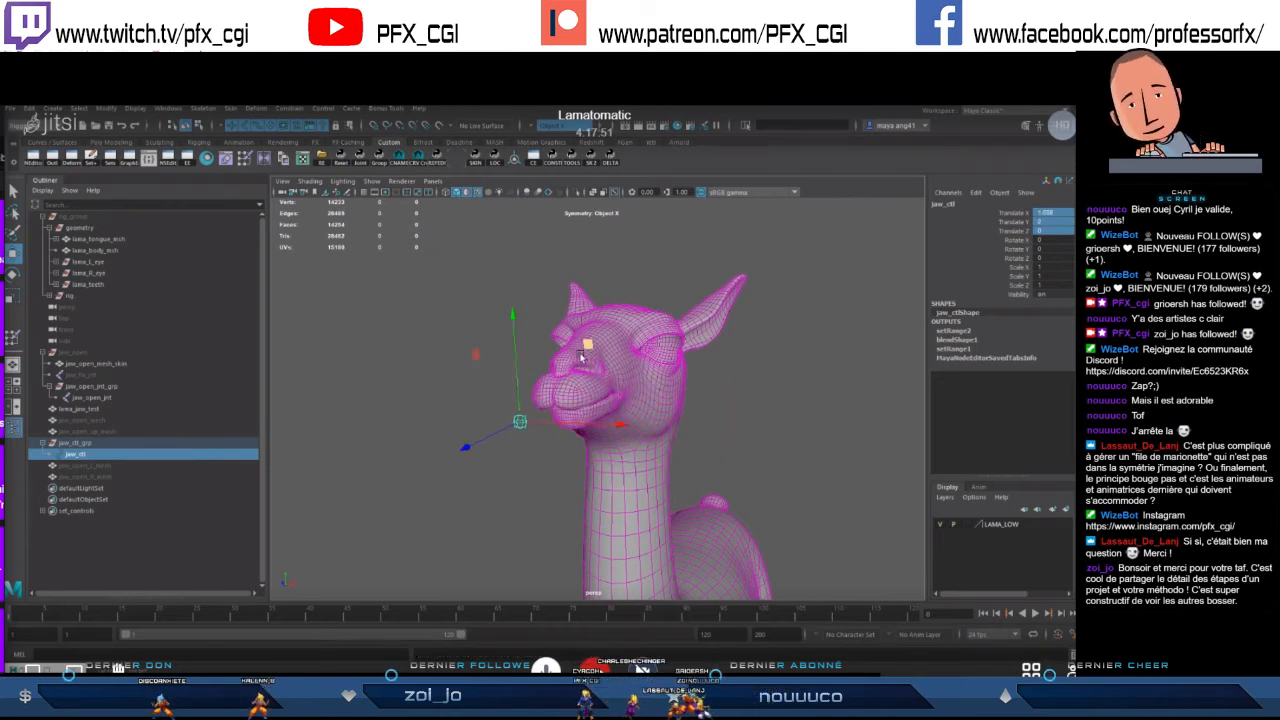
pyautogui.hotkey('ctrl', 'z')
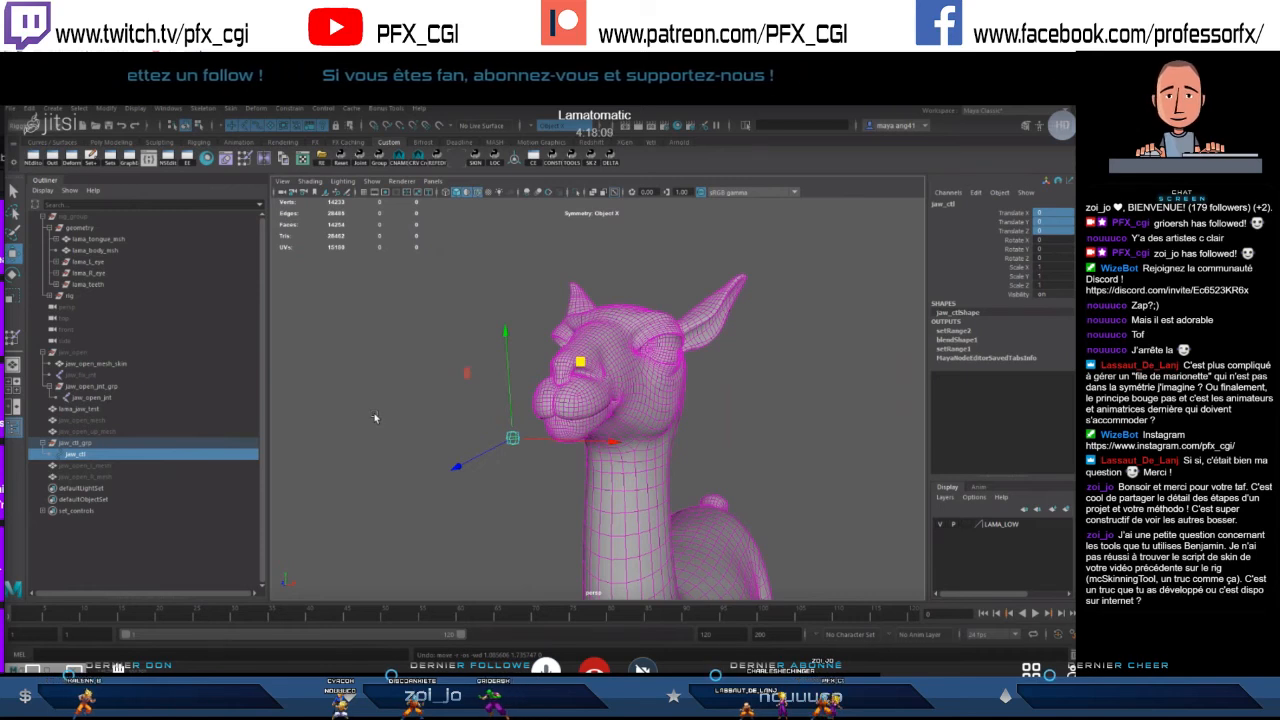
# - Try small diagonal moves of jaw_ctl with a closer view of the llama's mouth, and undo them
pyautogui.keyDown('alt'); pyautogui.moveTo(401, 423); pyautogui.dragTo(627, 390, button='right'); pyautogui.keyUp('alt')
pyautogui.moveTo(627, 377); pyautogui.dragTo(629, 375)
pyautogui.hotkey('ctrl', 'z')
pyautogui.hotkey('ctrl', 'z')
pyautogui.keyDown('alt'); pyautogui.moveTo(716, 430); pyautogui.dragTo(680, 409, button='right'); pyautogui.keyUp('alt')
pyautogui.keyDown('alt'); pyautogui.moveTo(698, 421); pyautogui.dragTo(682, 408, button='middle'); pyautogui.keyUp('alt')
pyautogui.keyDown('alt'); pyautogui.moveTo(682, 408); pyautogui.dragTo(694, 433, button='right'); pyautogui.keyUp('alt')
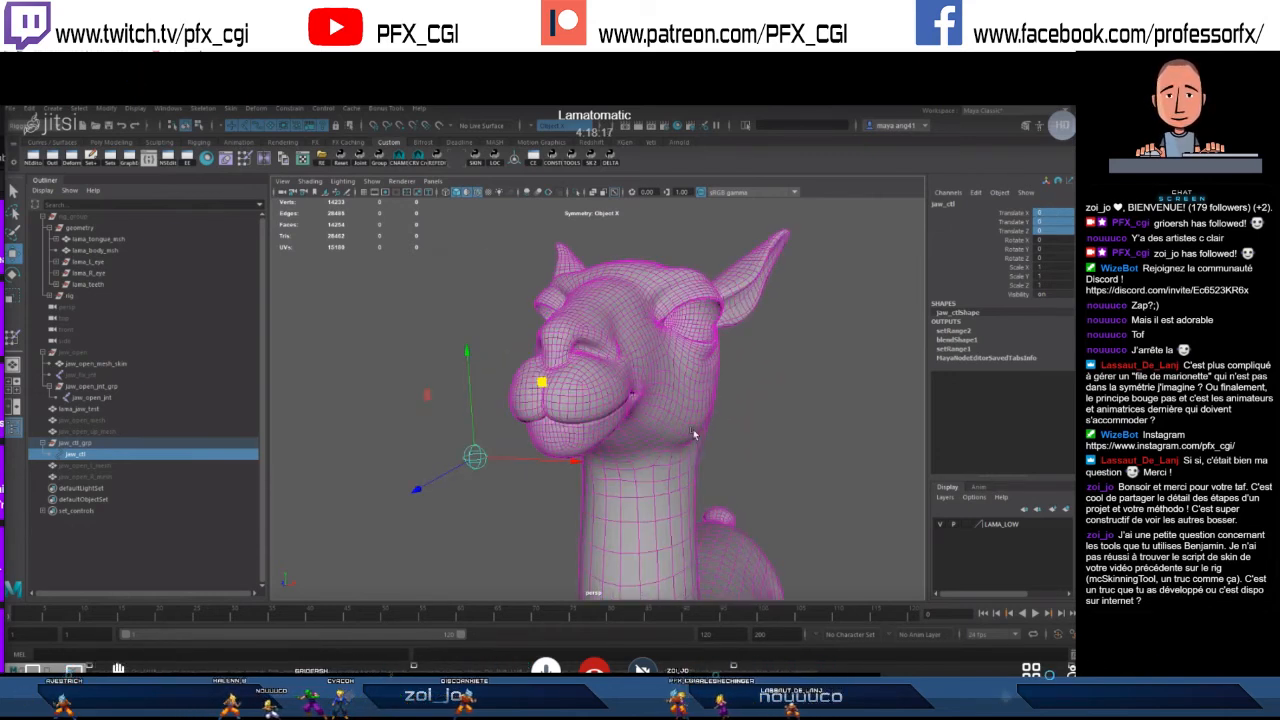
pyautogui.scroll(-2, 693, 429)
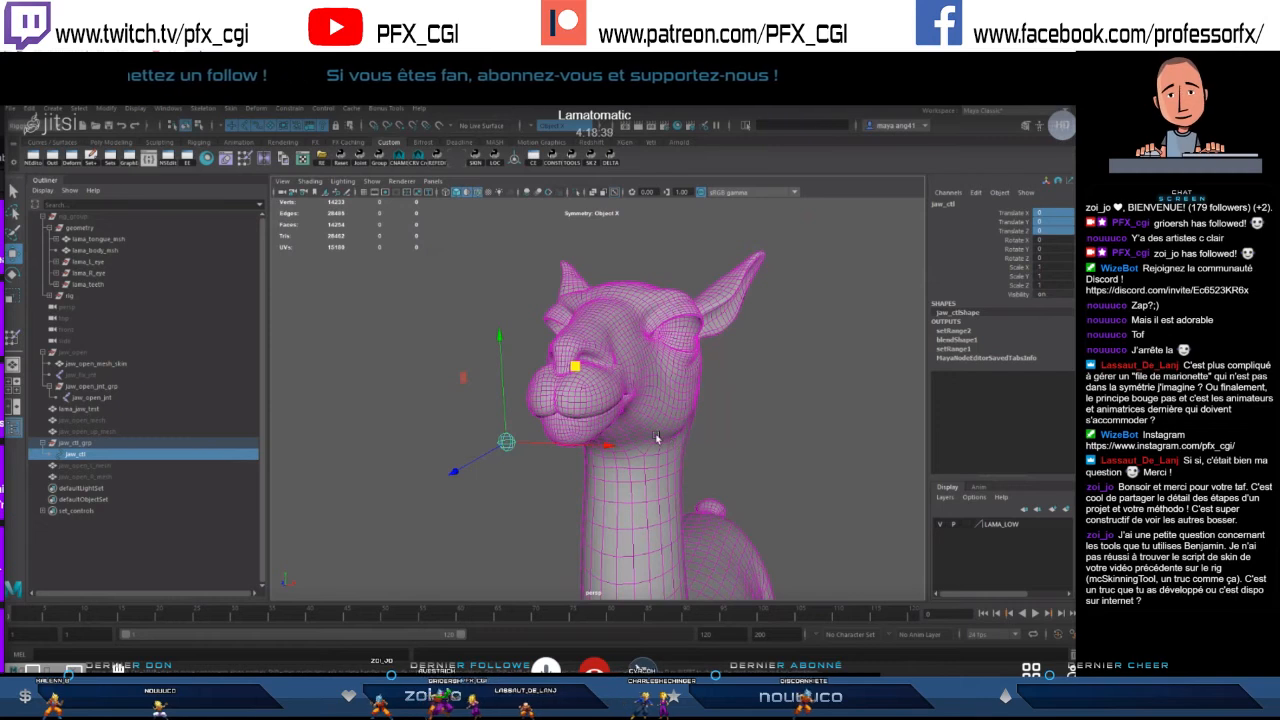
pyautogui.moveTo(577, 367); pyautogui.dragTo(607, 357)
pyautogui.hotkey('ctrl', 'z')
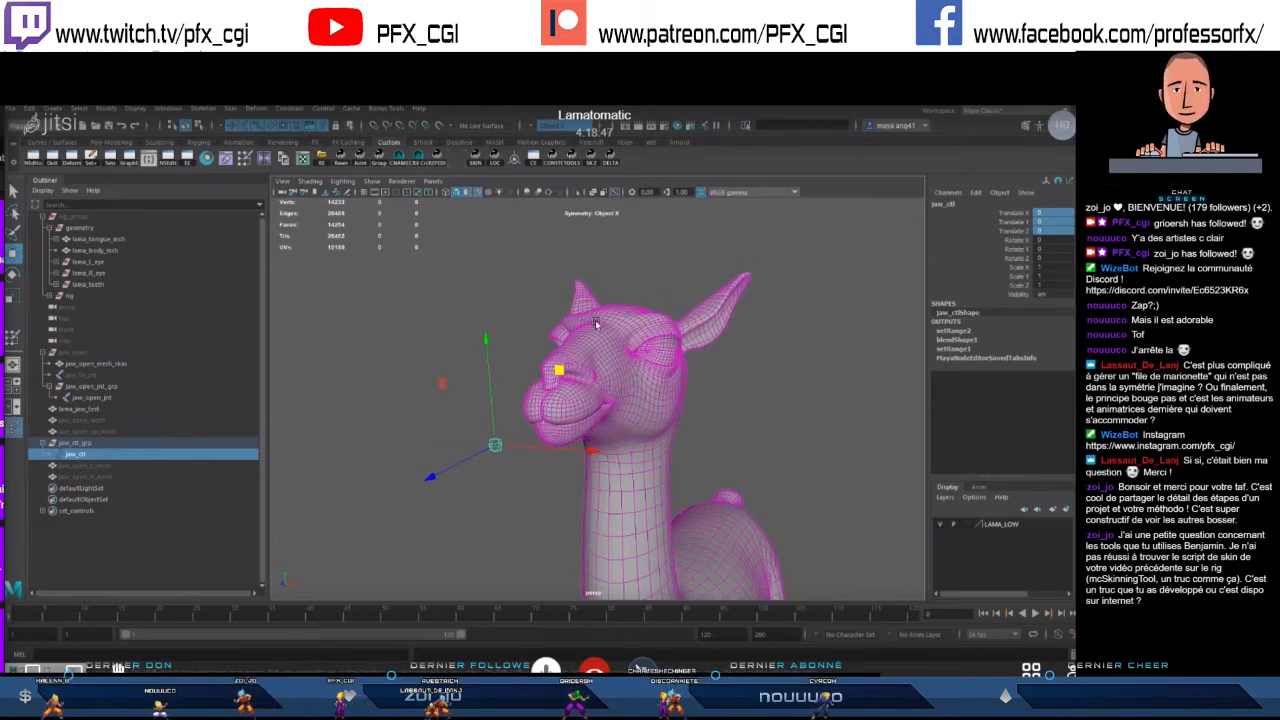
# - Open the Skinning Tools window and inspect the Python command of its shelf button in the Shelf Editor
pyautogui.keyDown('alt'); pyautogui.moveTo(620, 370); pyautogui.dragTo(475, 175); pyautogui.keyUp('alt')
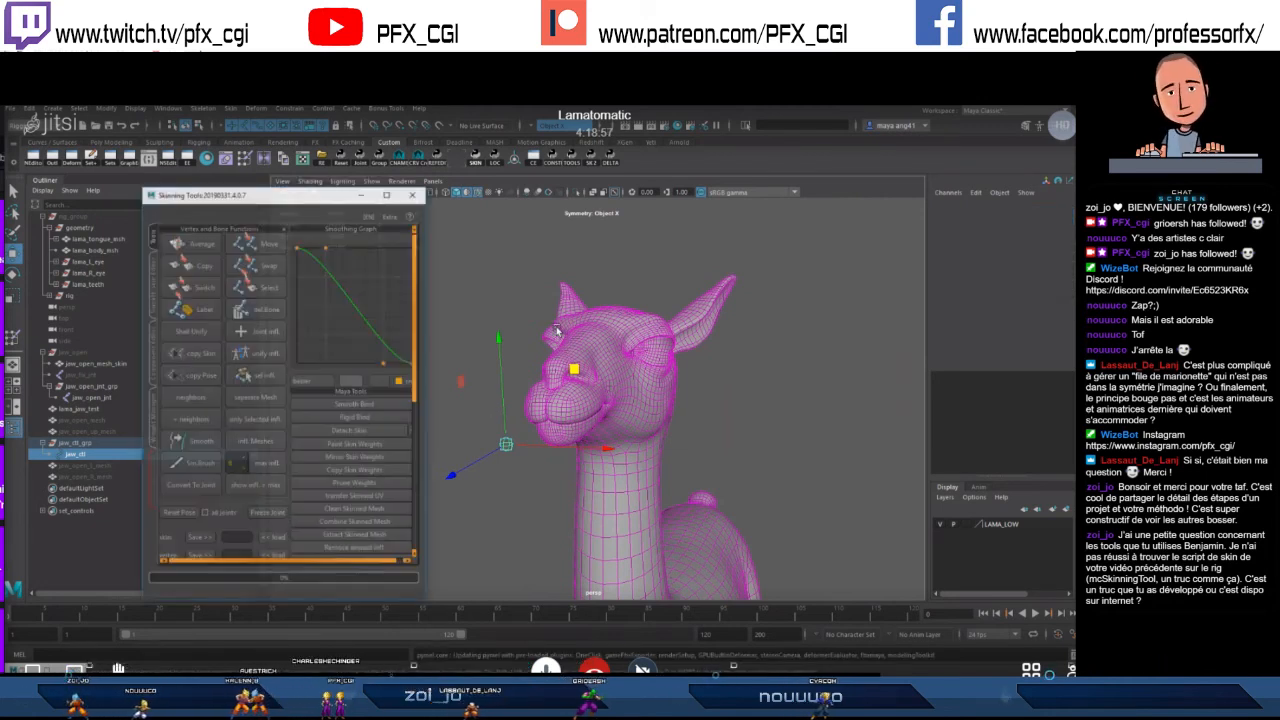
pyautogui.keyDown('alt'); pyautogui.moveTo(557, 330); pyautogui.dragTo(500, 326); pyautogui.keyUp('alt')
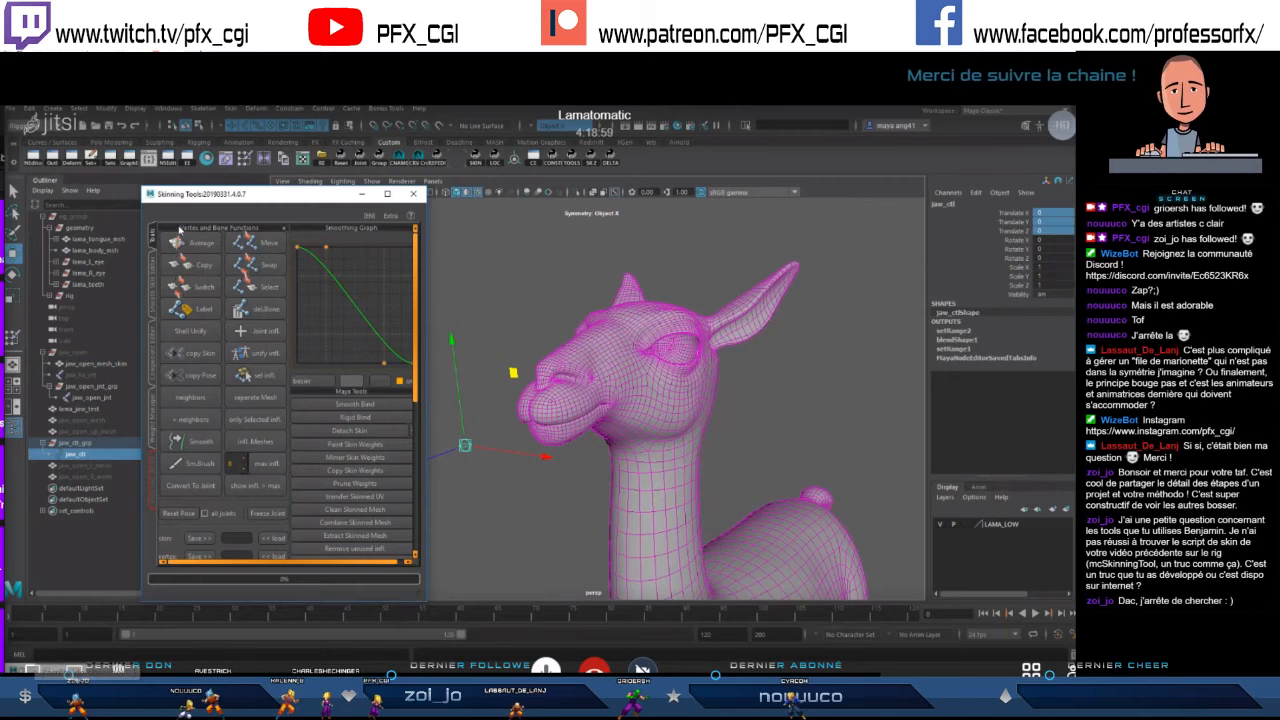
pyautogui.click(410, 217)
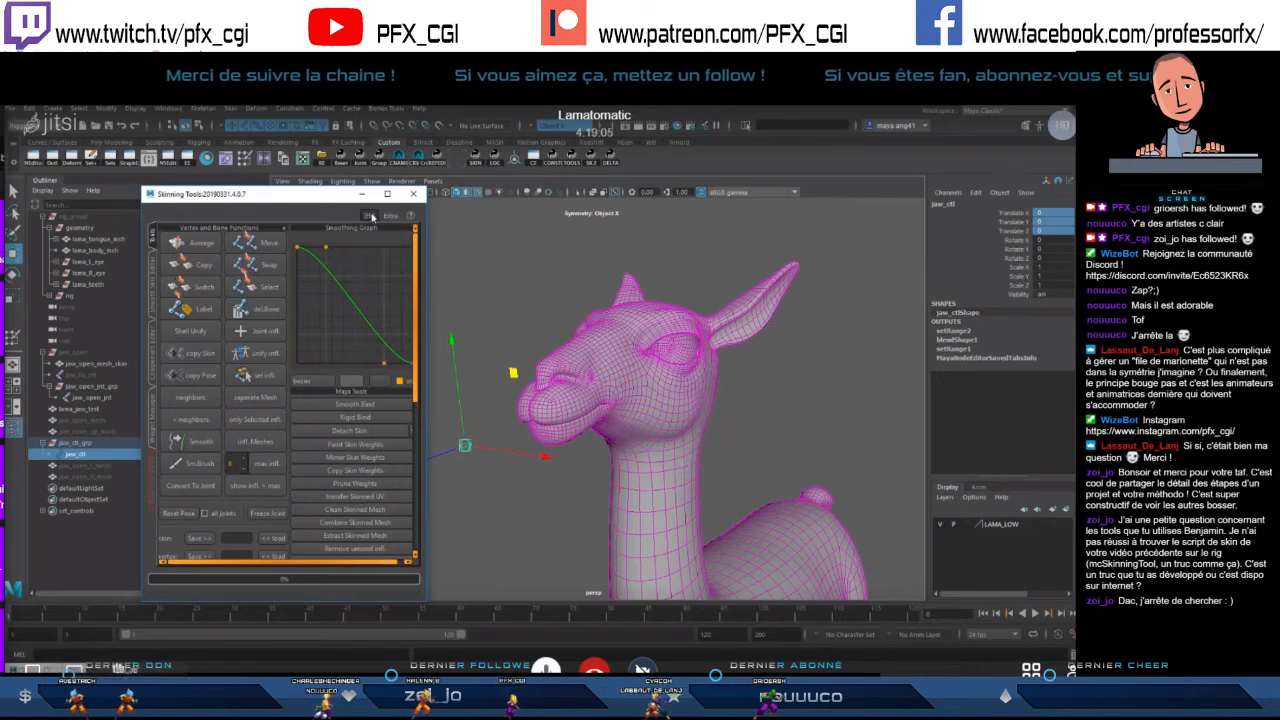
pyautogui.moveTo(258, 195); pyautogui.dragTo(302, 175)
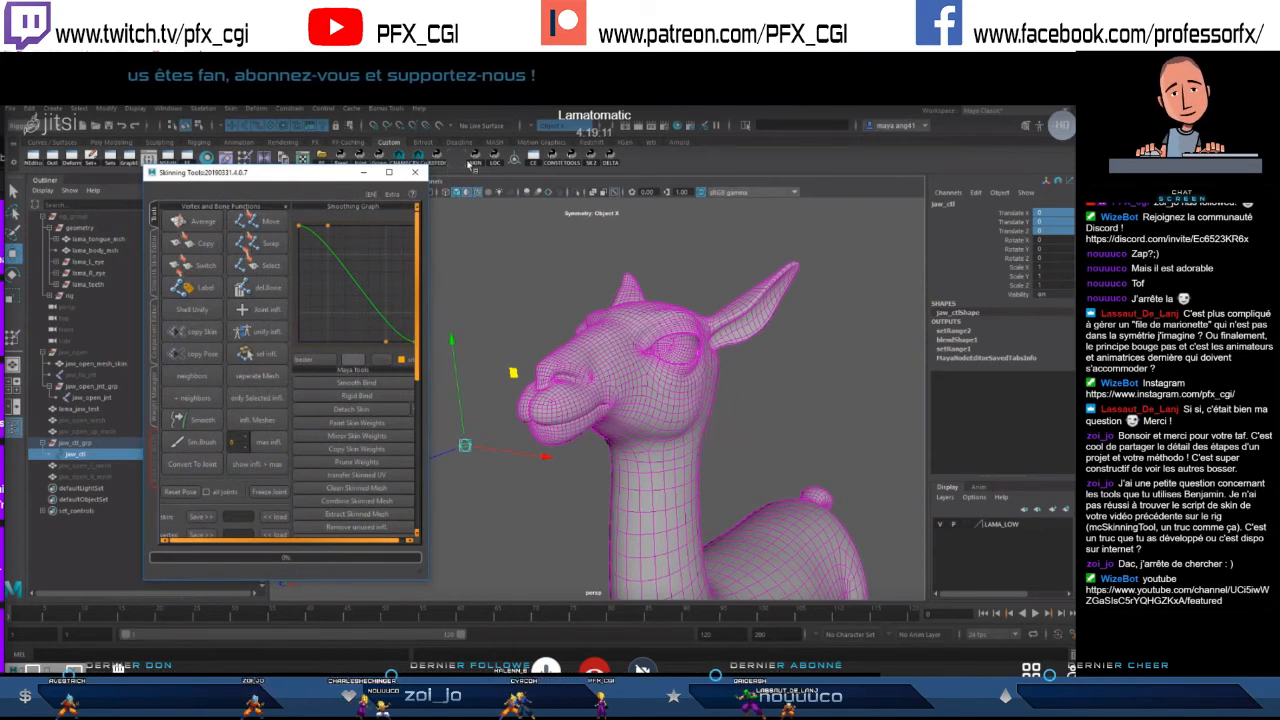
pyautogui.rightClick(477, 158)
pyautogui.click(508, 179)
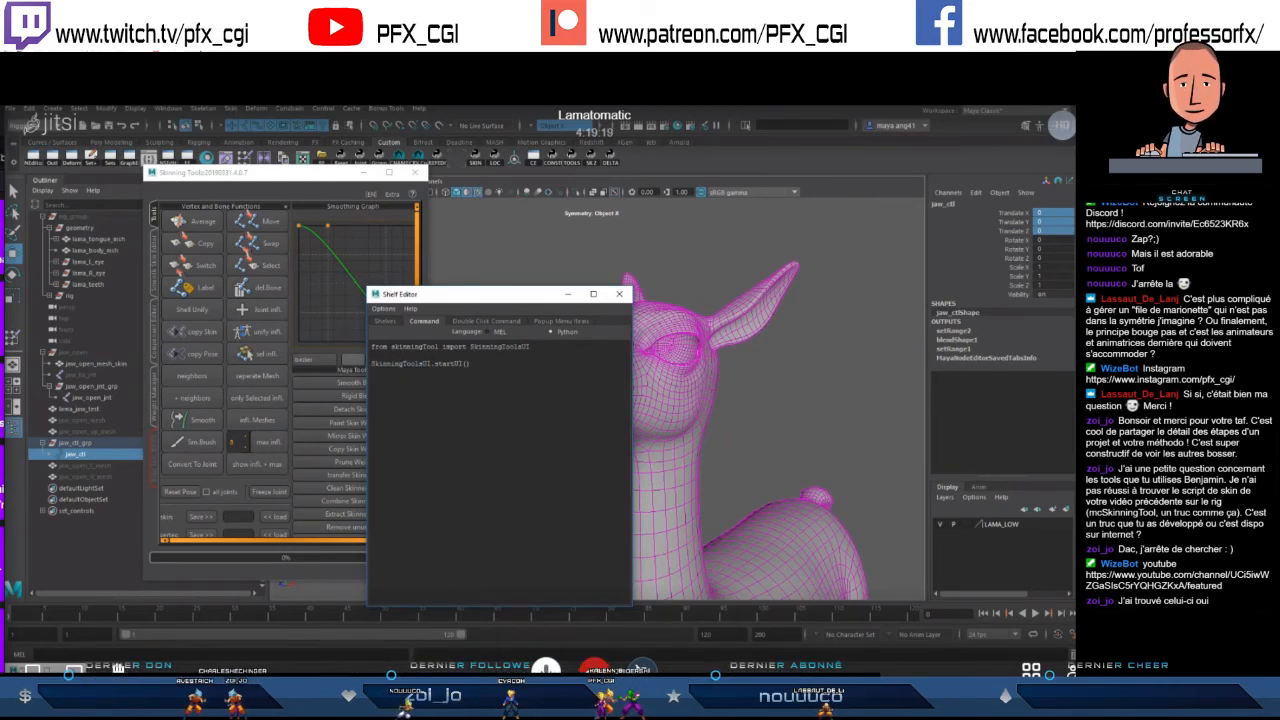
pyautogui.moveTo(489, 693)
pyautogui.click(658, 651)
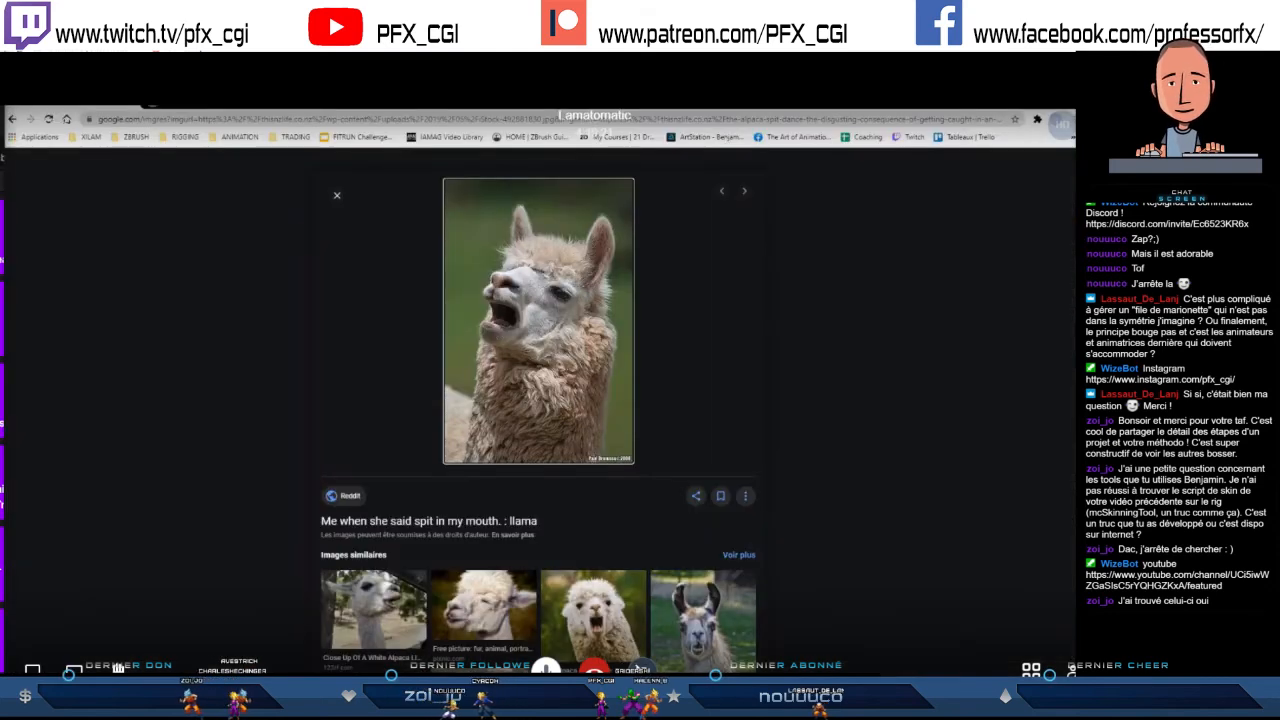
pyautogui.click(152, 104)
pyautogui.click(159, 121)
pyautogui.write('skin')
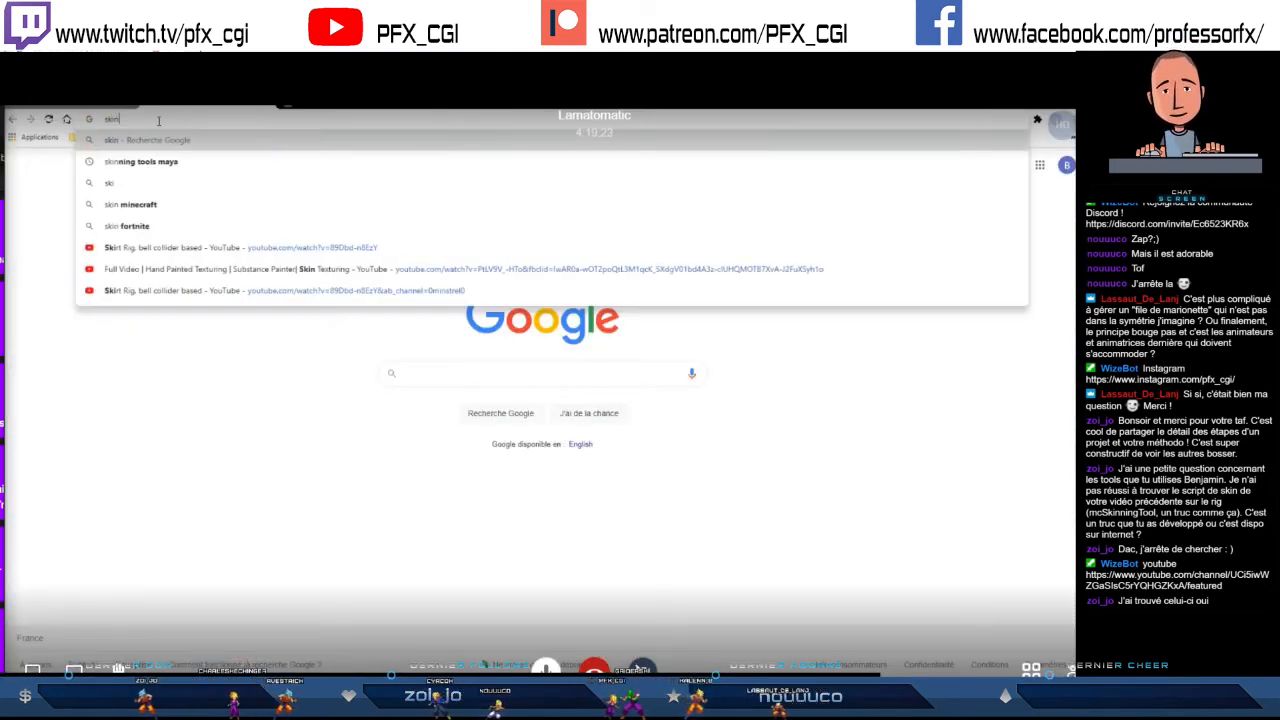
pyautogui.write('ning tool')
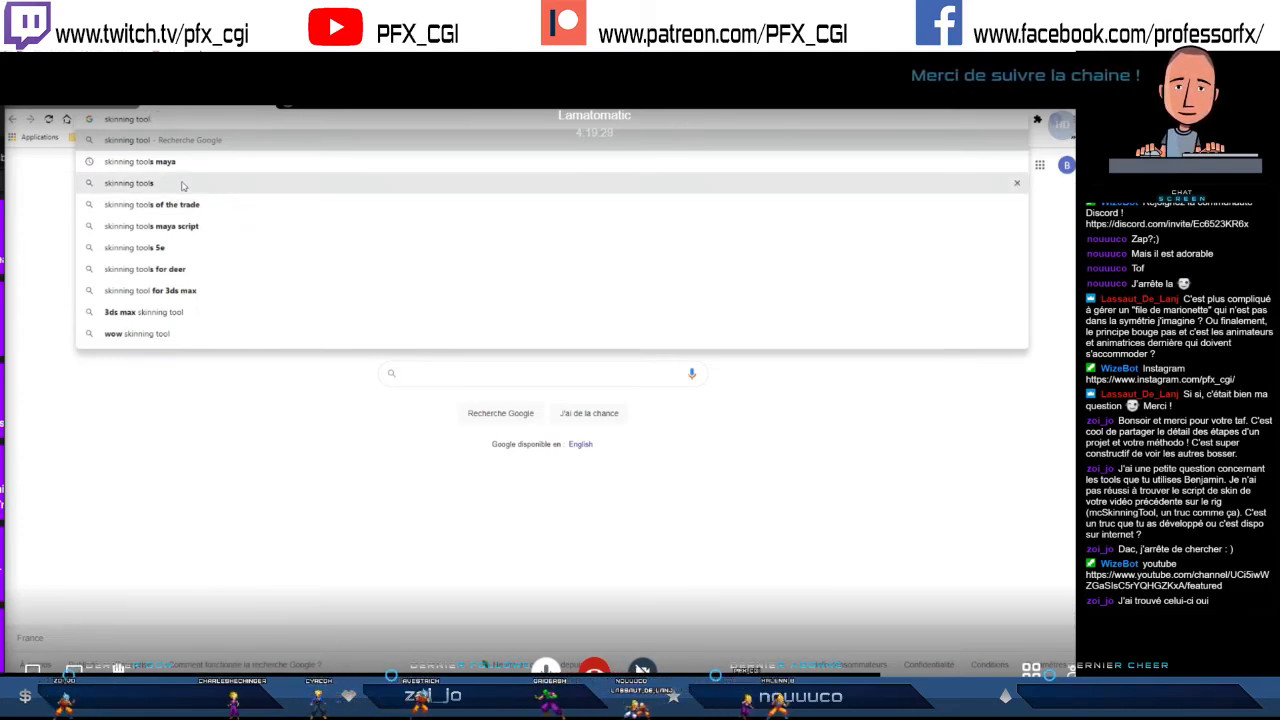
pyautogui.press('BackSpace')
pyautogui.press('BackSpace')
pyautogui.press('BackSpace')
pyautogui.press('BackSpace')
pyautogui.press('BackSpace')
pyautogui.press('BackSpace')
pyautogui.press('BackSpace')
pyautogui.press('BackSpace')
pyautogui.press('BackSpace')
pyautogui.press('BackSpace')
pyautogui.press('BackSpace')
pyautogui.press('BackSpace')
pyautogui.press('BackSpace')
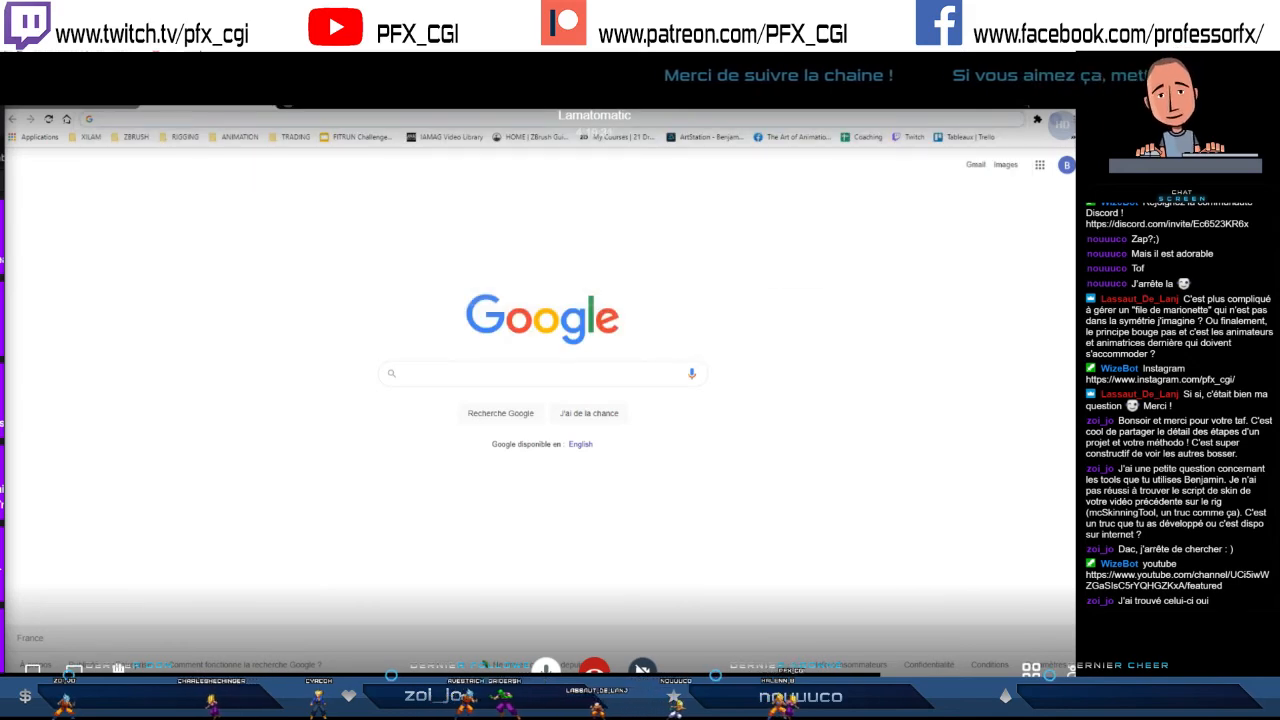
# - Return to Maya, close the Shelf Editor, view the Component Editor page of Skinning Tools, and close that window
pyautogui.hotkey('alt', 'Tab')
pyautogui.click(620, 295)
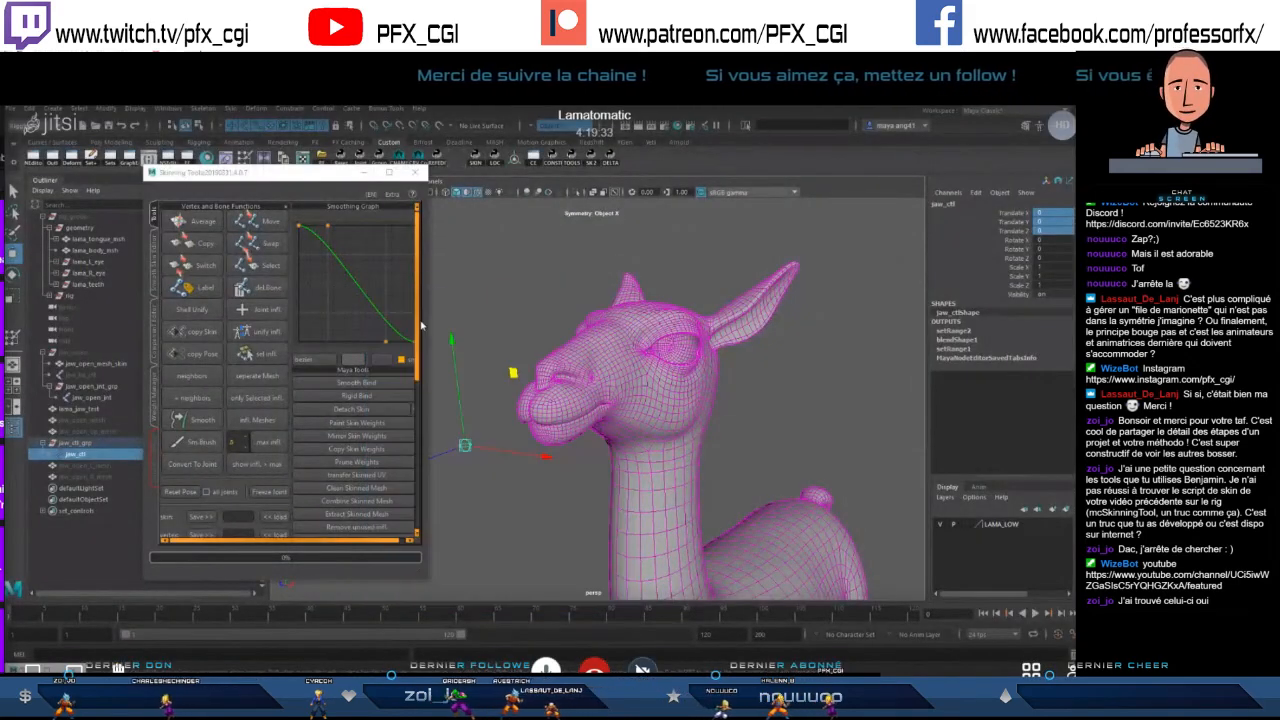
pyautogui.click(153, 330)
pyautogui.moveTo(283, 173); pyautogui.dragTo(258, 213)
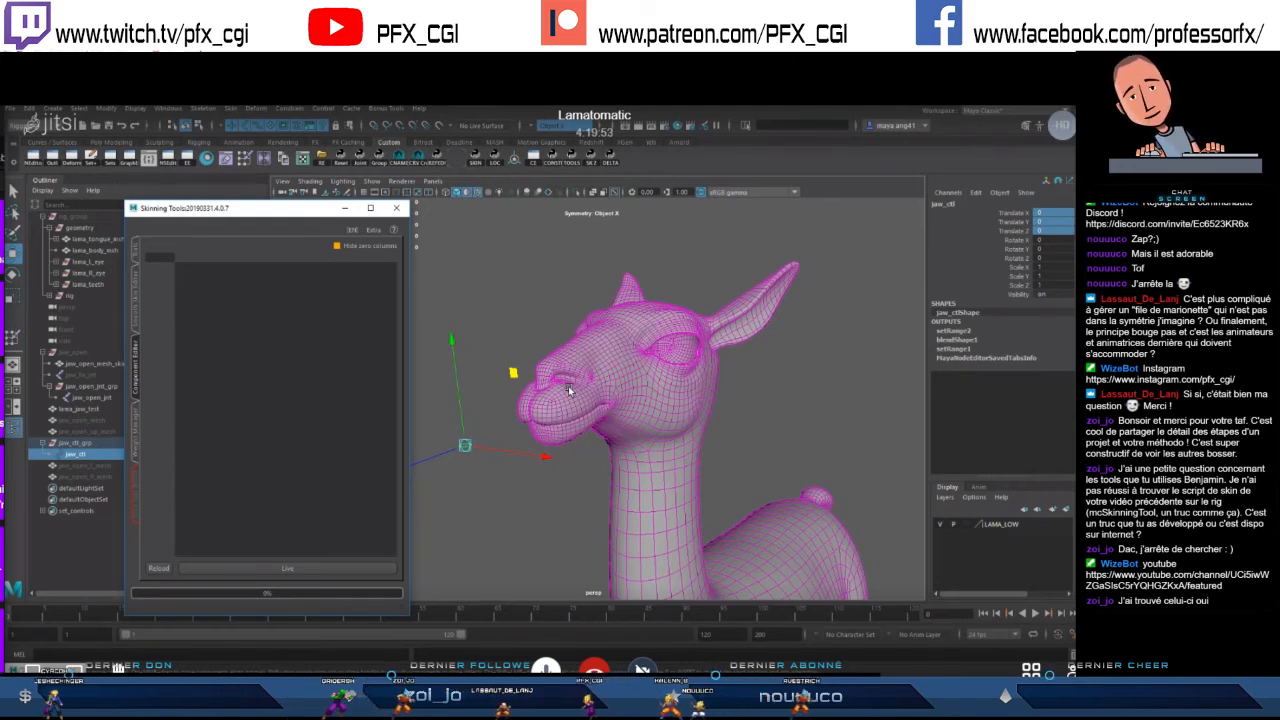
pyautogui.moveTo(283, 211); pyautogui.dragTo(284, 218)
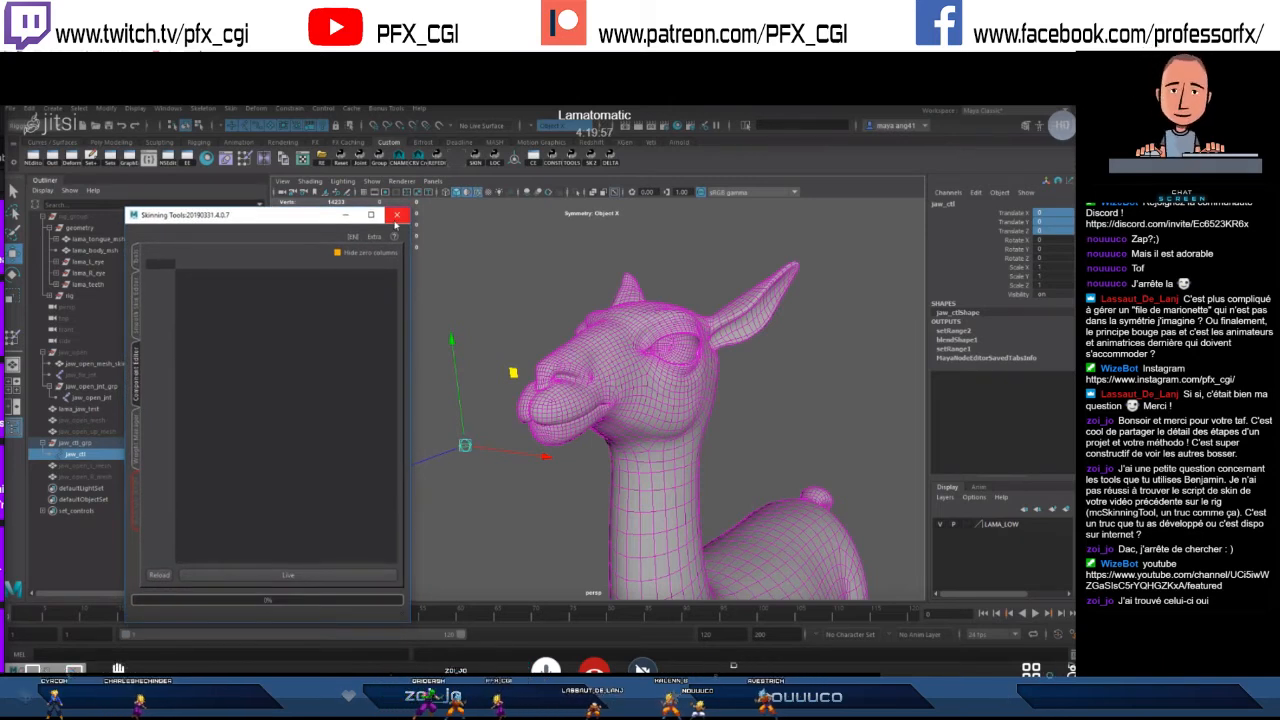
pyautogui.click(396, 218)
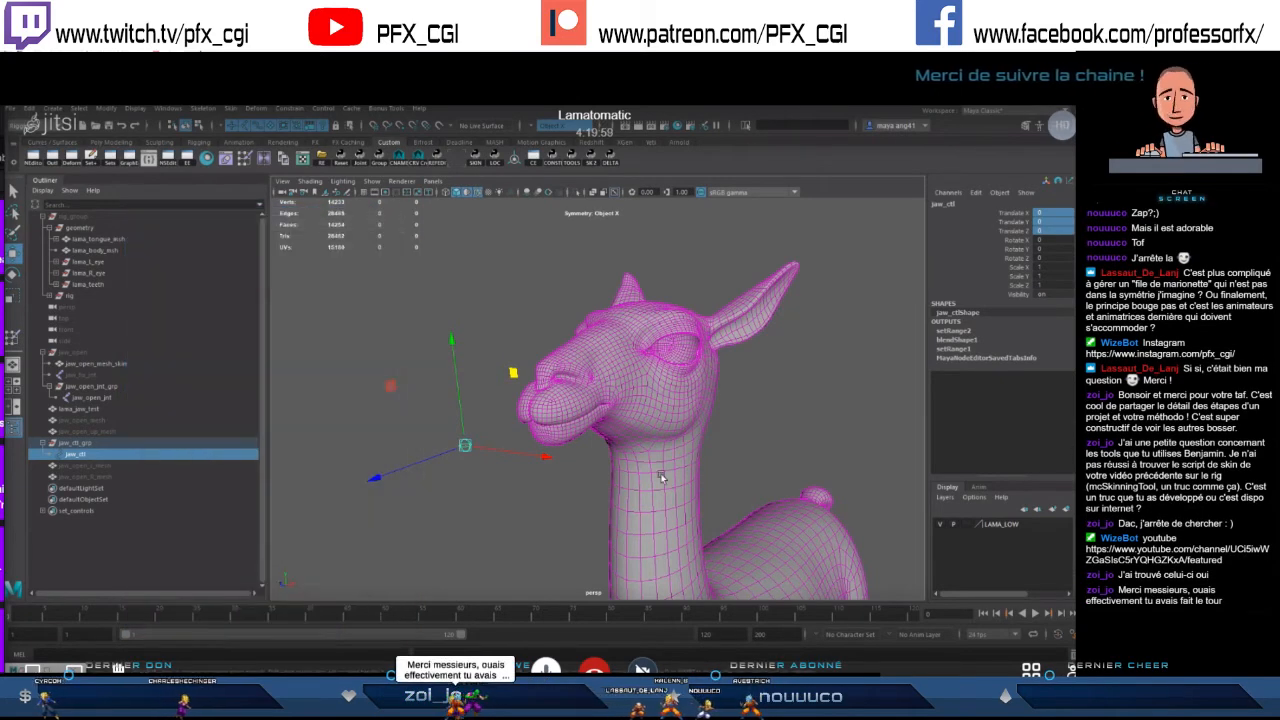
# - Hide jaw_ctl_grp and the lama_jaw_test mesh
pyautogui.click(82, 444)
pyautogui.hotkey('ctrl', 'h')
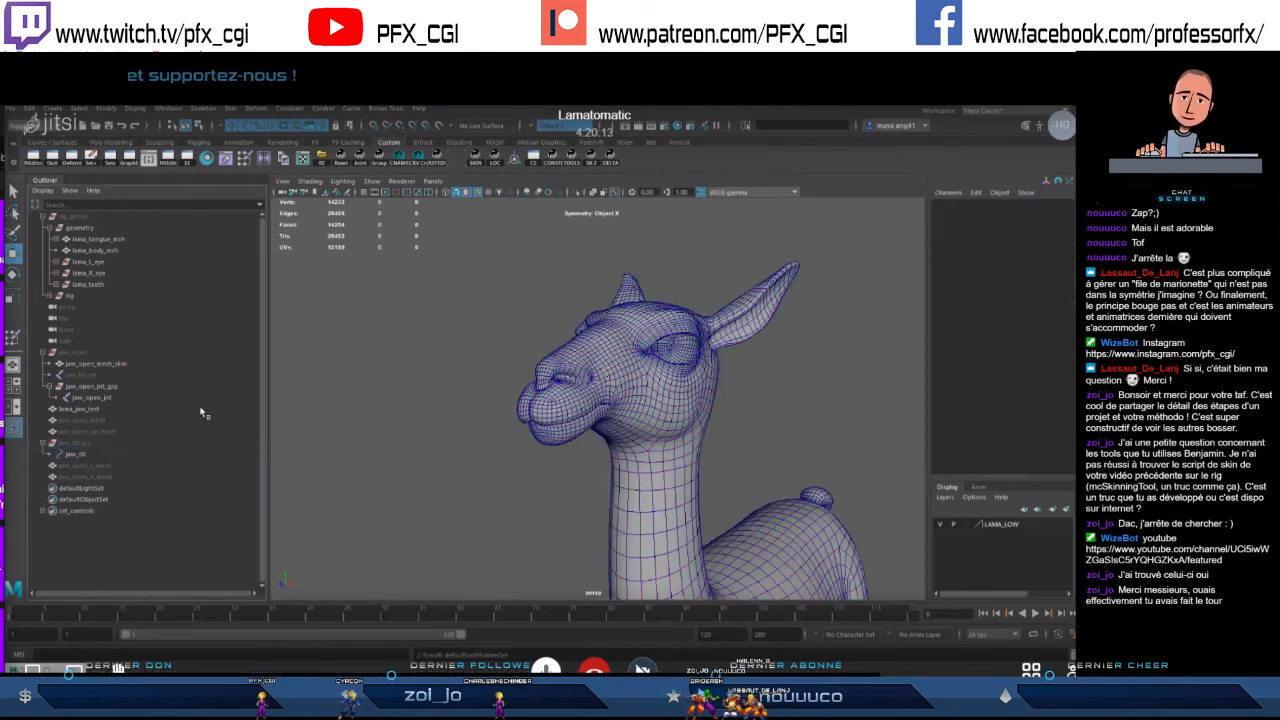
pyautogui.moveTo(343, 425); pyautogui.dragTo(794, 451)
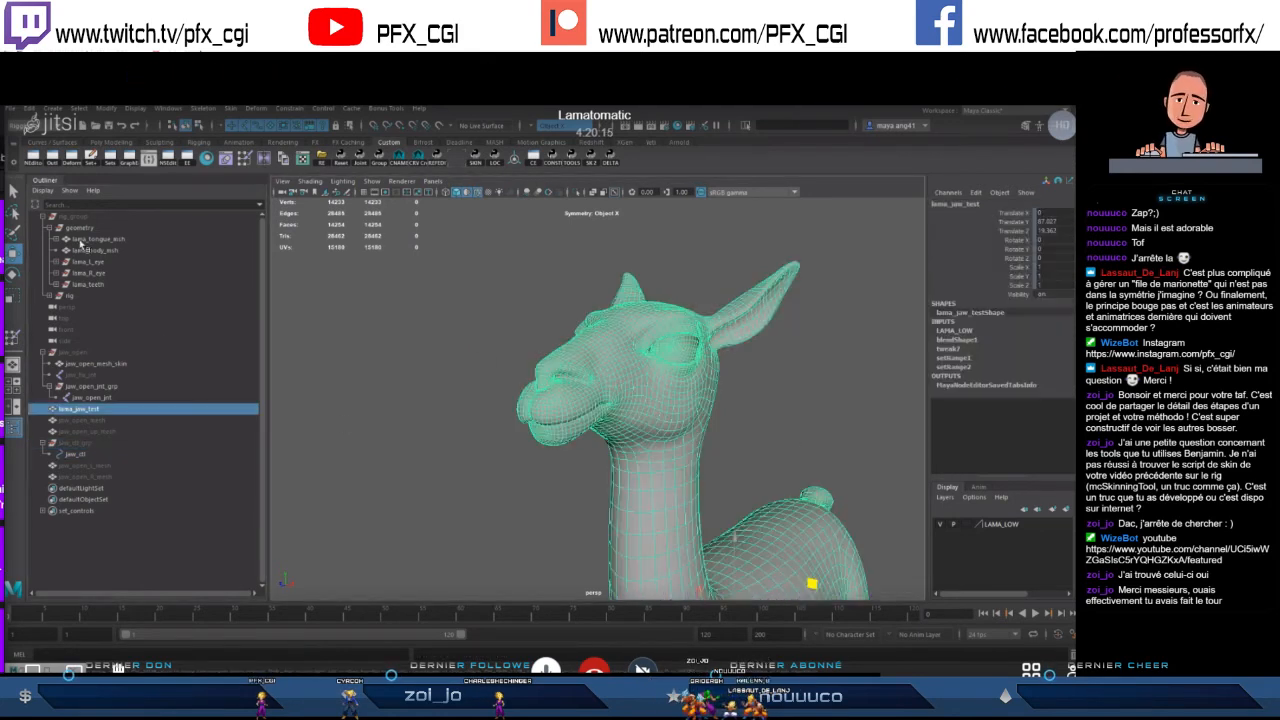
pyautogui.keyDown('alt'); pyautogui.moveTo(676, 438); pyautogui.dragTo(648, 437, button='right'); pyautogui.keyUp('alt')
pyautogui.moveTo(104, 410); pyautogui.dragTo(95, 412, button='middle')
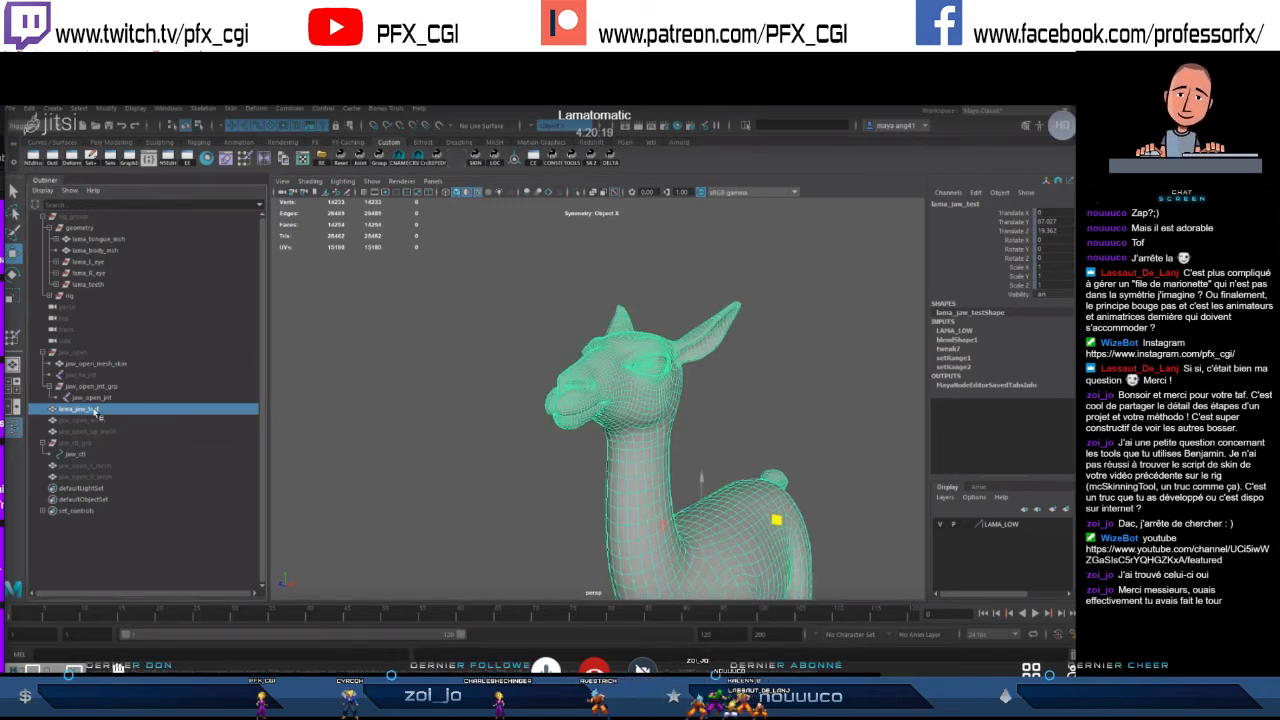
pyautogui.hotkey('ctrl', 'h')
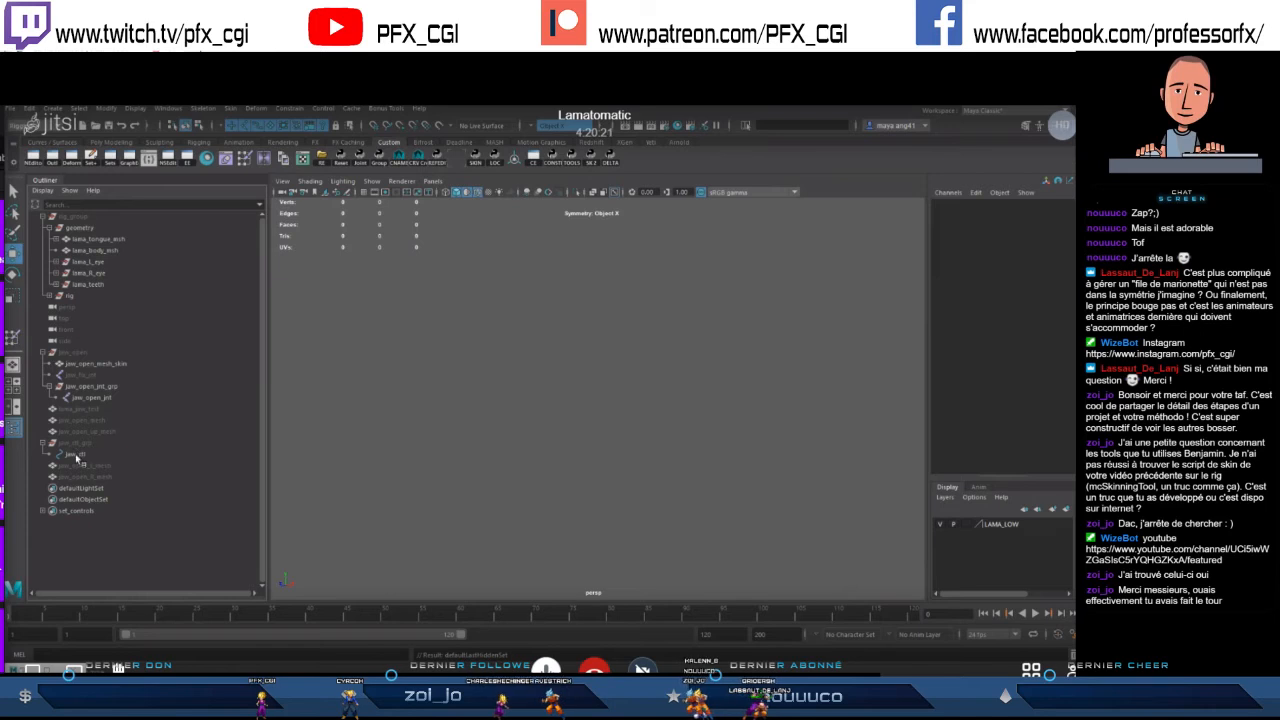
# - Gather lama_jaw_test, jaw_ctl_grp and the loose jaw shape meshes into the jaw group and collapse its hierarchy
pyautogui.moveTo(77, 464); pyautogui.dragTo(77, 415)
pyautogui.click(72, 354)
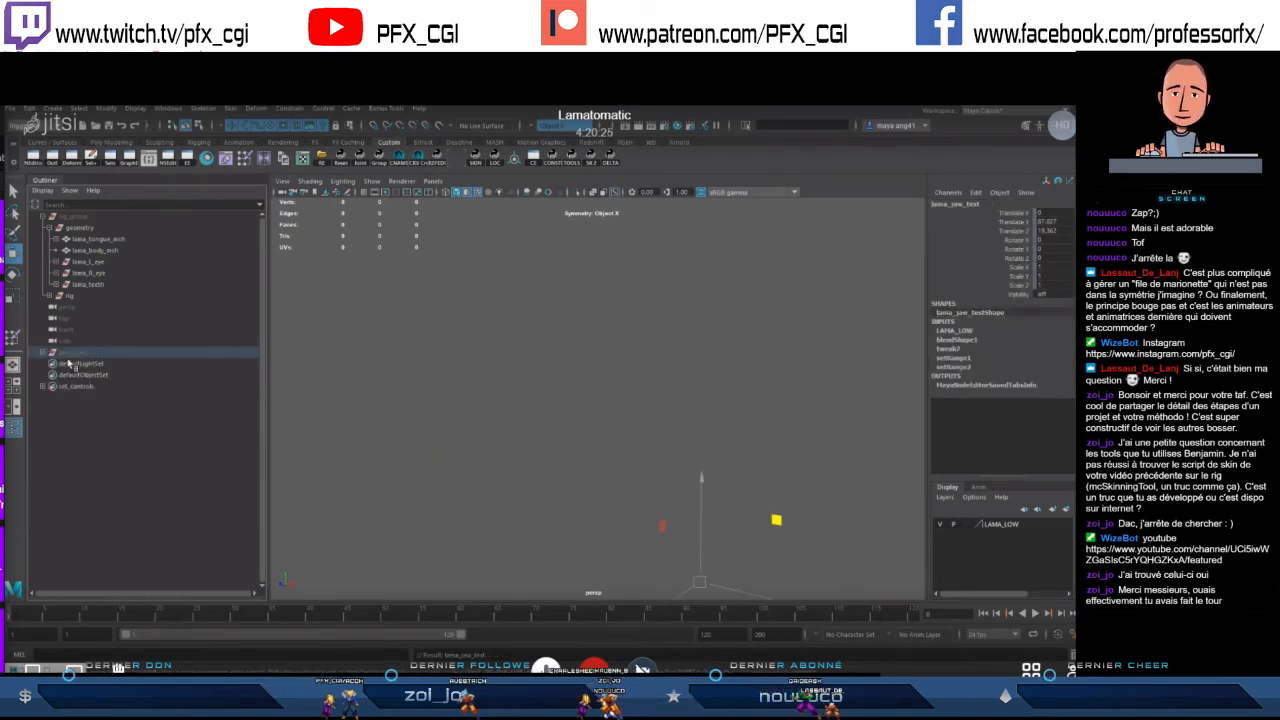
pyautogui.click(42, 352)
# - Show rig_group, duplicate lama_body_msh and unparent the copy to the world
pyautogui.click(80, 218)
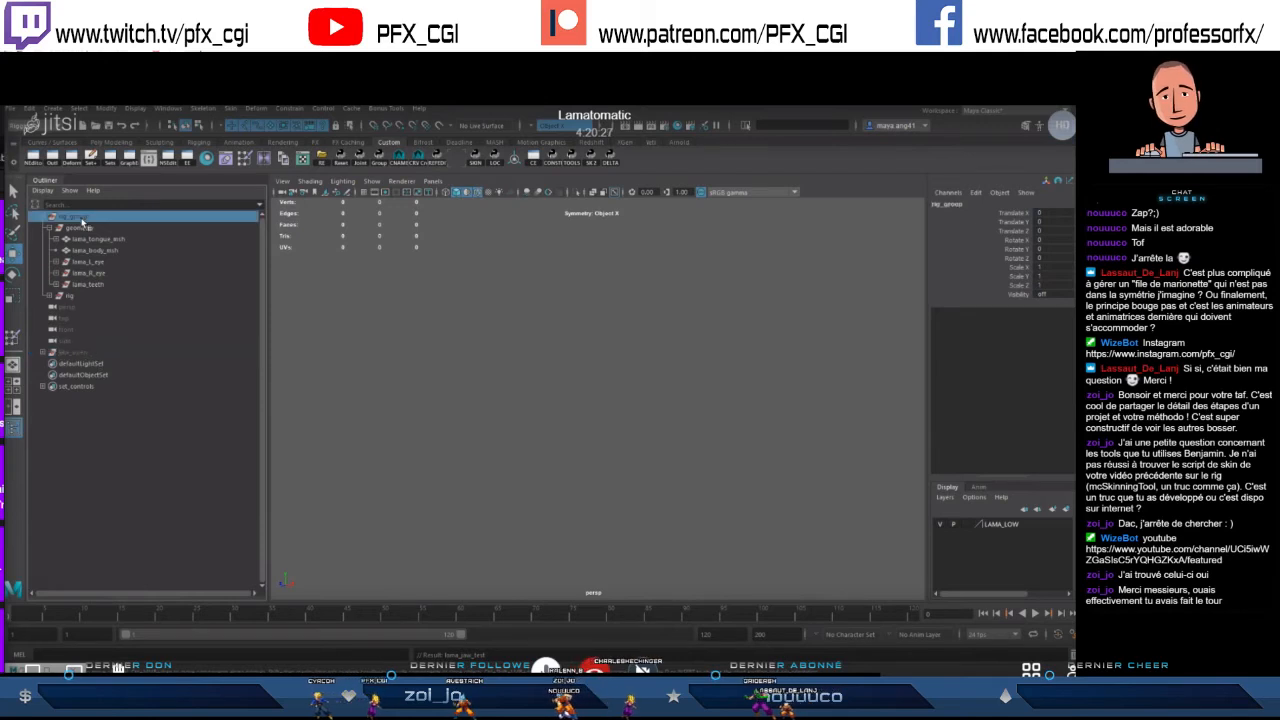
pyautogui.hotkey('shift', 'h')
pyautogui.click(601, 392)
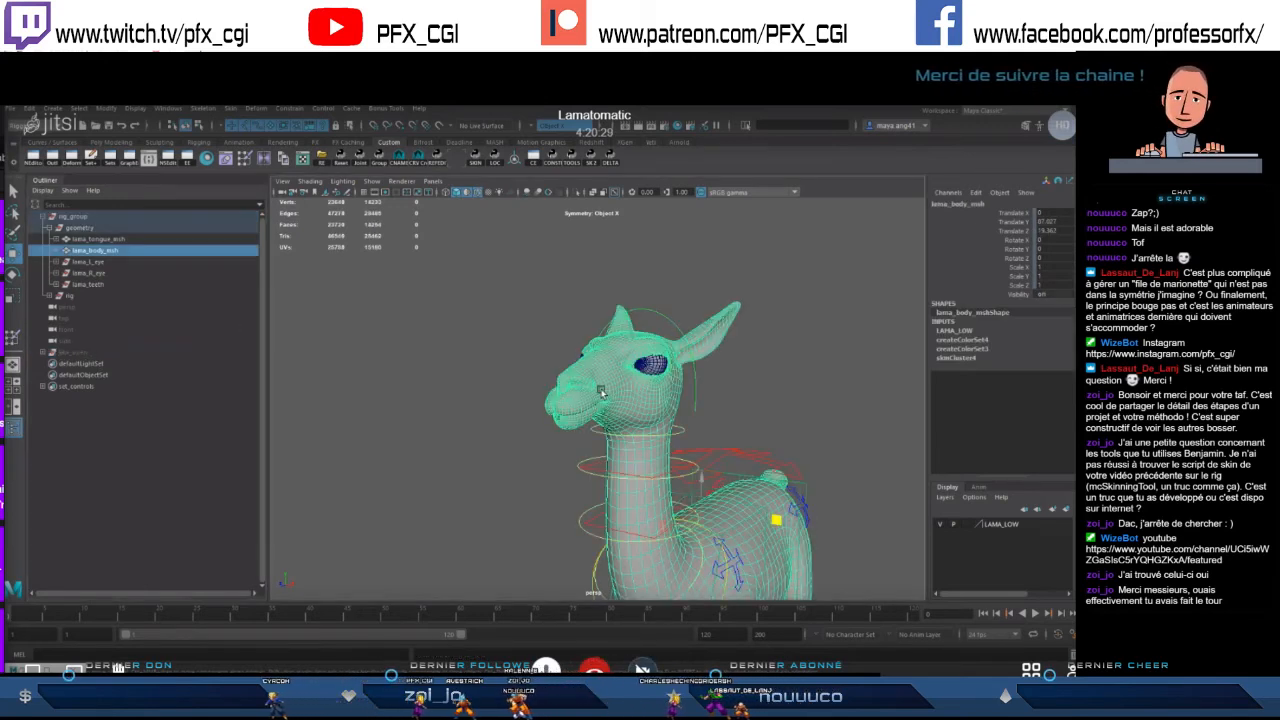
pyautogui.hotkey('ctrl', 'd')
pyautogui.hotkey('shift', 'p')
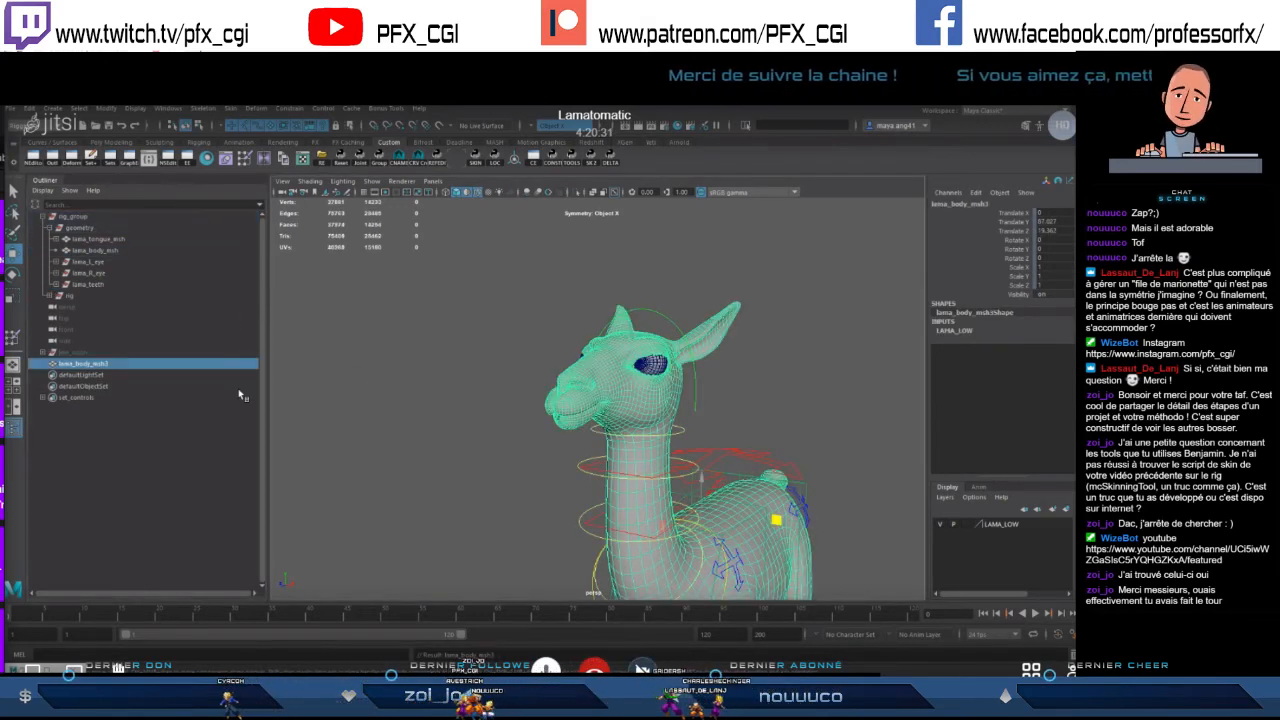
# - Rename the duplicated body mesh as lips_mesh
pyautogui.doubleClick(88, 364)
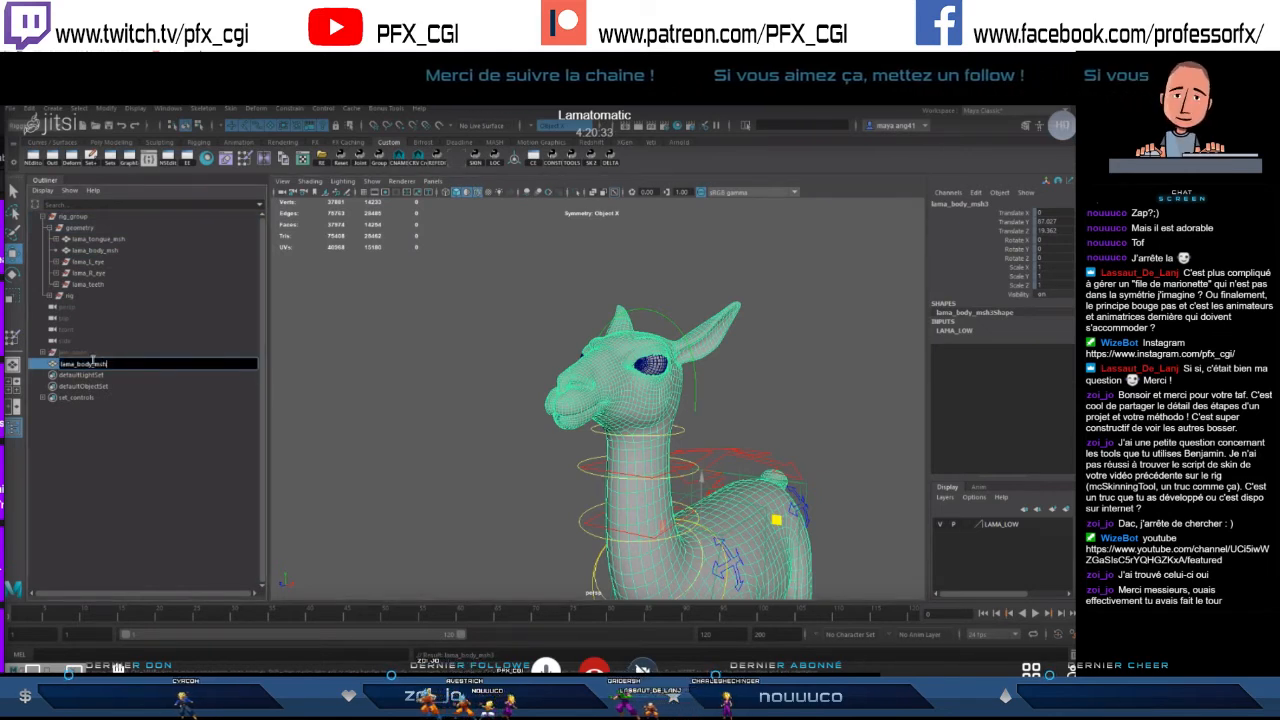
pyautogui.write('lama_')
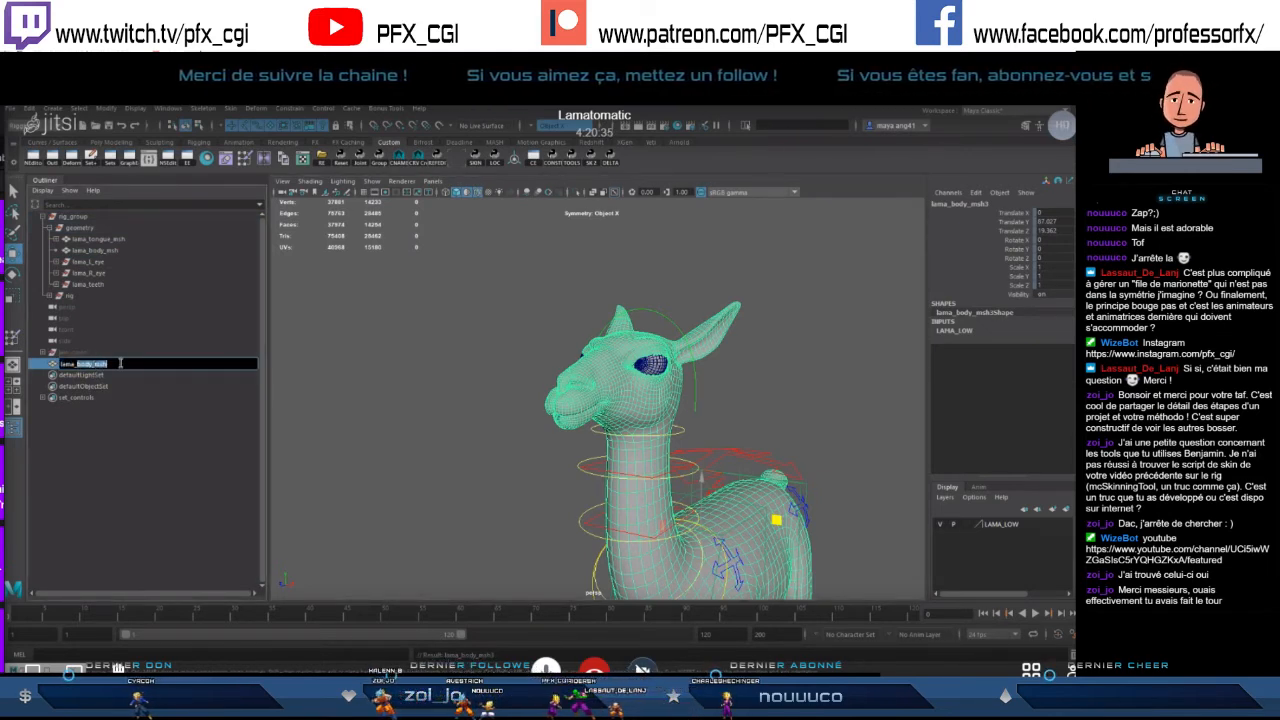
pyautogui.press('BackSpace')
pyautogui.press('BackSpace')
pyautogui.press('BackSpace')
pyautogui.press('BackSpace')
pyautogui.press('BackSpace')
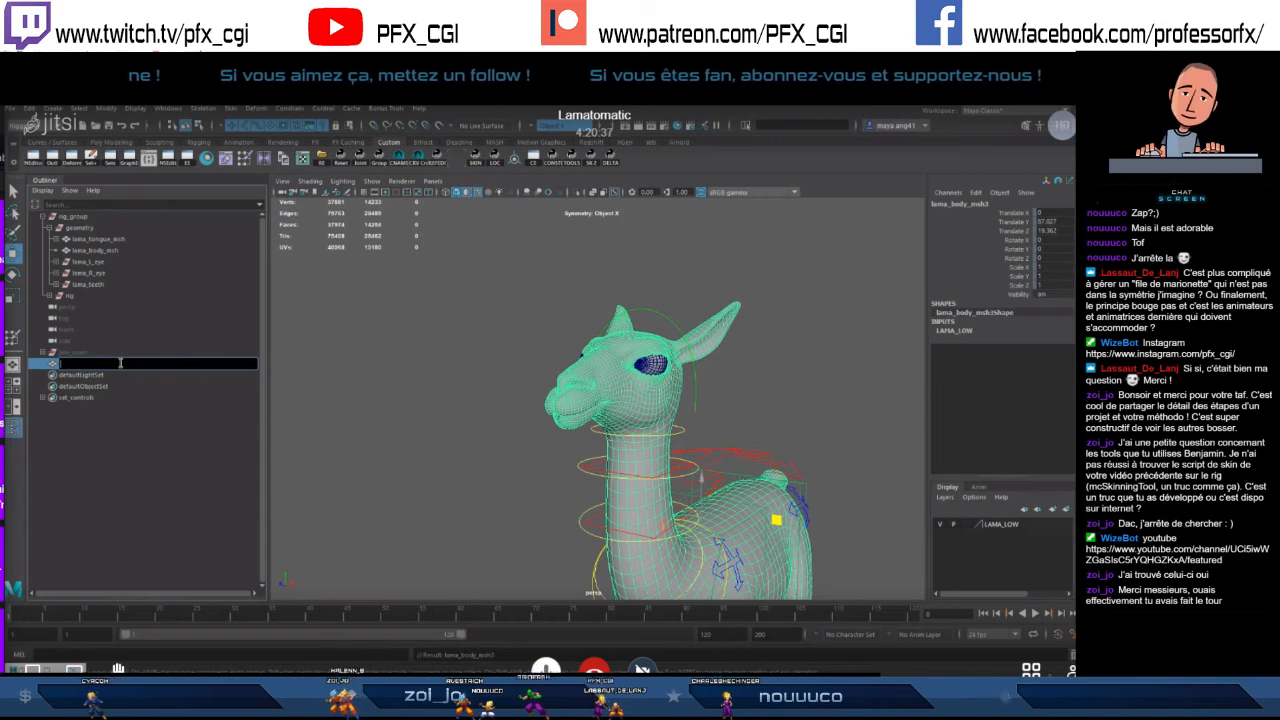
pyautogui.write('lips_')
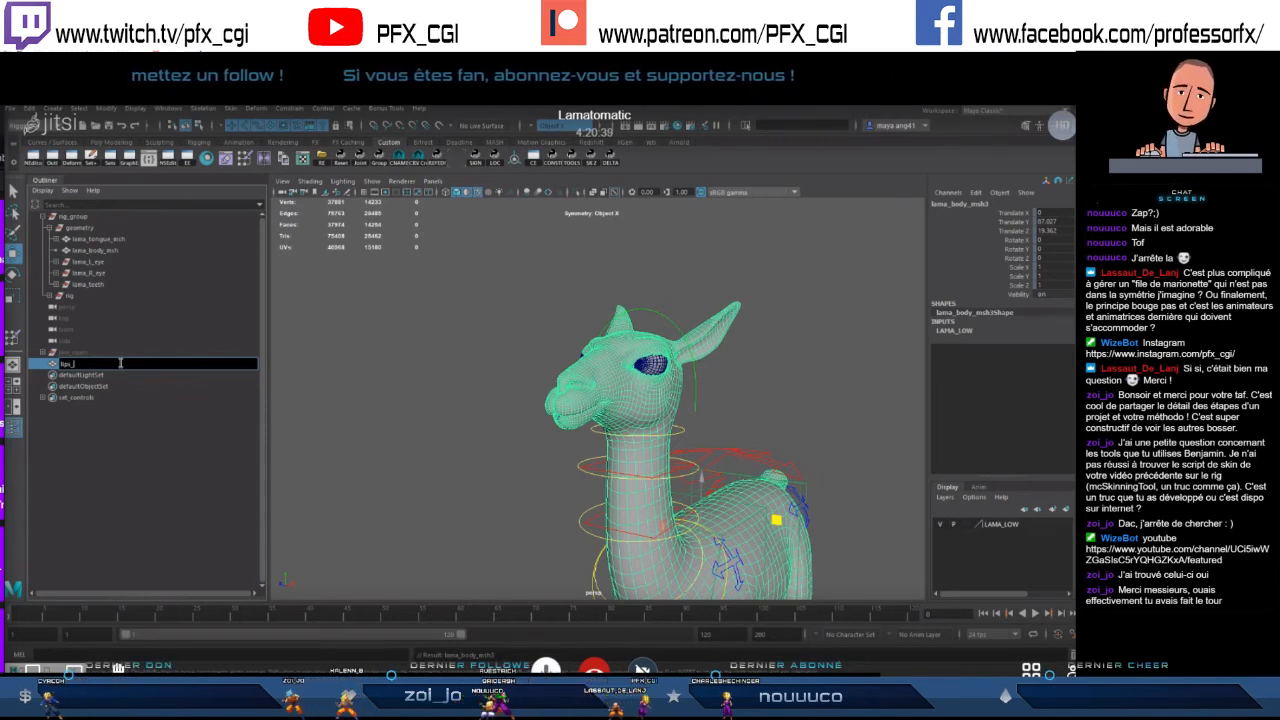
pyautogui.write('mesh')
pyautogui.press('Return')
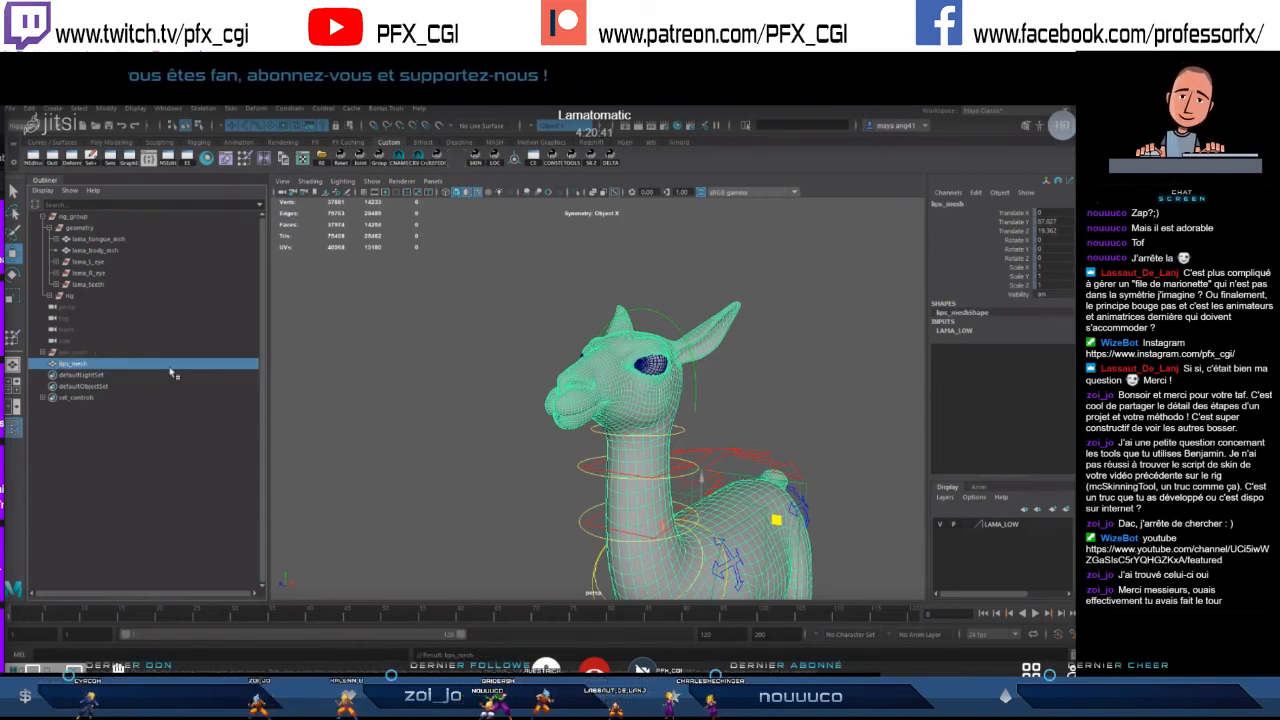
# - Examine the lip line, mouth corners and surrounding topology of lips_mesh from the side and front
pyautogui.keyDown('alt'); pyautogui.moveTo(549, 457); pyautogui.dragTo(566, 409); pyautogui.keyUp('alt')
pyautogui.press('f')
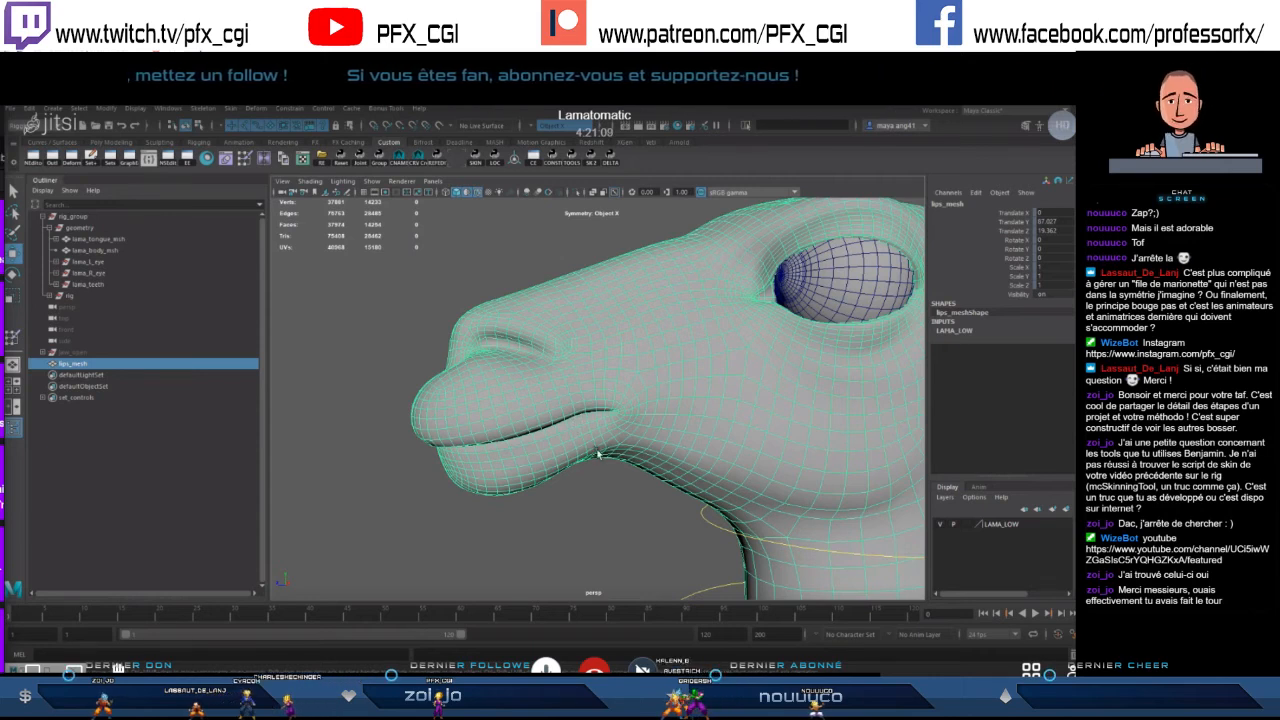
pyautogui.scroll(-5, 597, 444)
pyautogui.keyDown('alt'); pyautogui.moveTo(592, 440); pyautogui.dragTo(688, 447); pyautogui.keyUp('alt')
pyautogui.keyDown('alt'); pyautogui.moveTo(688, 447); pyautogui.dragTo(696, 410, button='right'); pyautogui.keyUp('alt')
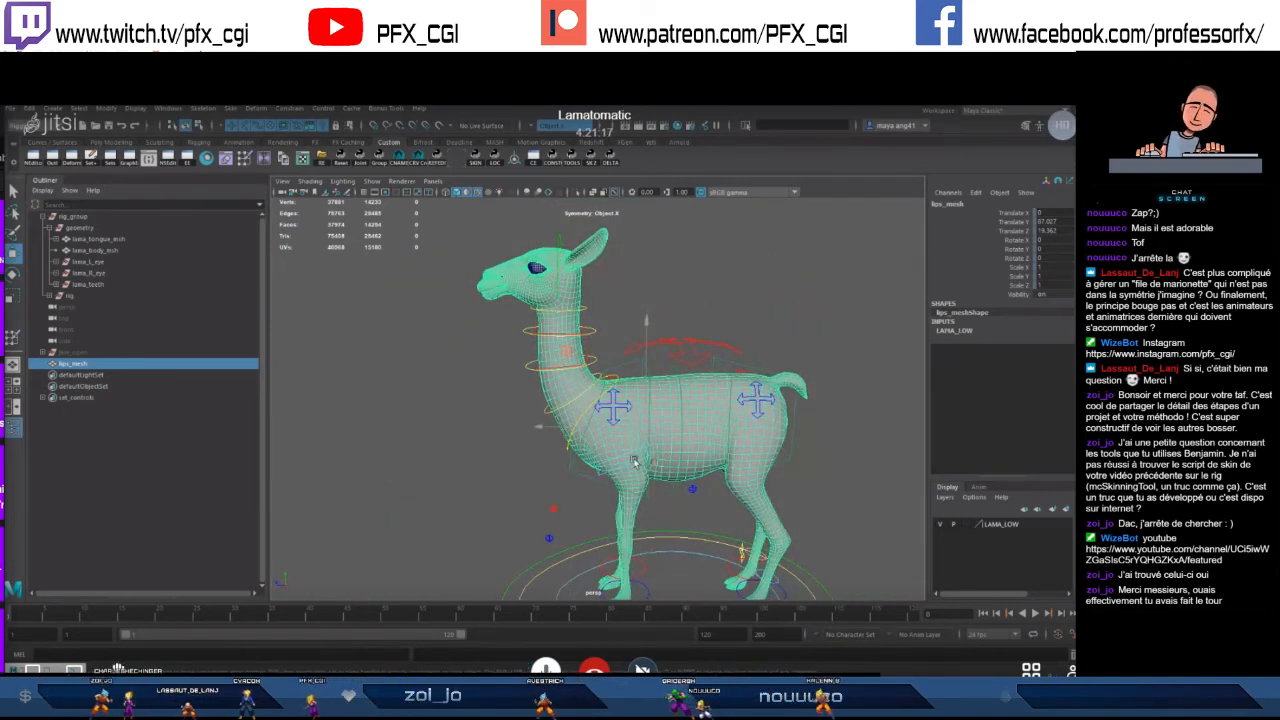
pyautogui.keyDown('alt'); pyautogui.moveTo(551, 320); pyautogui.dragTo(568, 345, button='right'); pyautogui.keyUp('alt')
pyautogui.keyDown('alt'); pyautogui.moveTo(568, 345); pyautogui.dragTo(590, 338); pyautogui.keyUp('alt')
pyautogui.keyDown('alt'); pyautogui.moveTo(500, 322); pyautogui.dragTo(558, 334, button='right'); pyautogui.keyUp('alt')
pyautogui.keyDown('alt'); pyautogui.moveTo(558, 334); pyautogui.dragTo(573, 343); pyautogui.keyUp('alt')
pyautogui.keyDown('alt'); pyautogui.moveTo(482, 341); pyautogui.dragTo(520, 349, button='right'); pyautogui.keyUp('alt')
pyautogui.keyDown('alt'); pyautogui.moveTo(520, 349); pyautogui.dragTo(708, 352); pyautogui.keyUp('alt')
pyautogui.keyDown('alt'); pyautogui.moveTo(708, 352); pyautogui.dragTo(671, 352, button='right'); pyautogui.keyUp('alt')
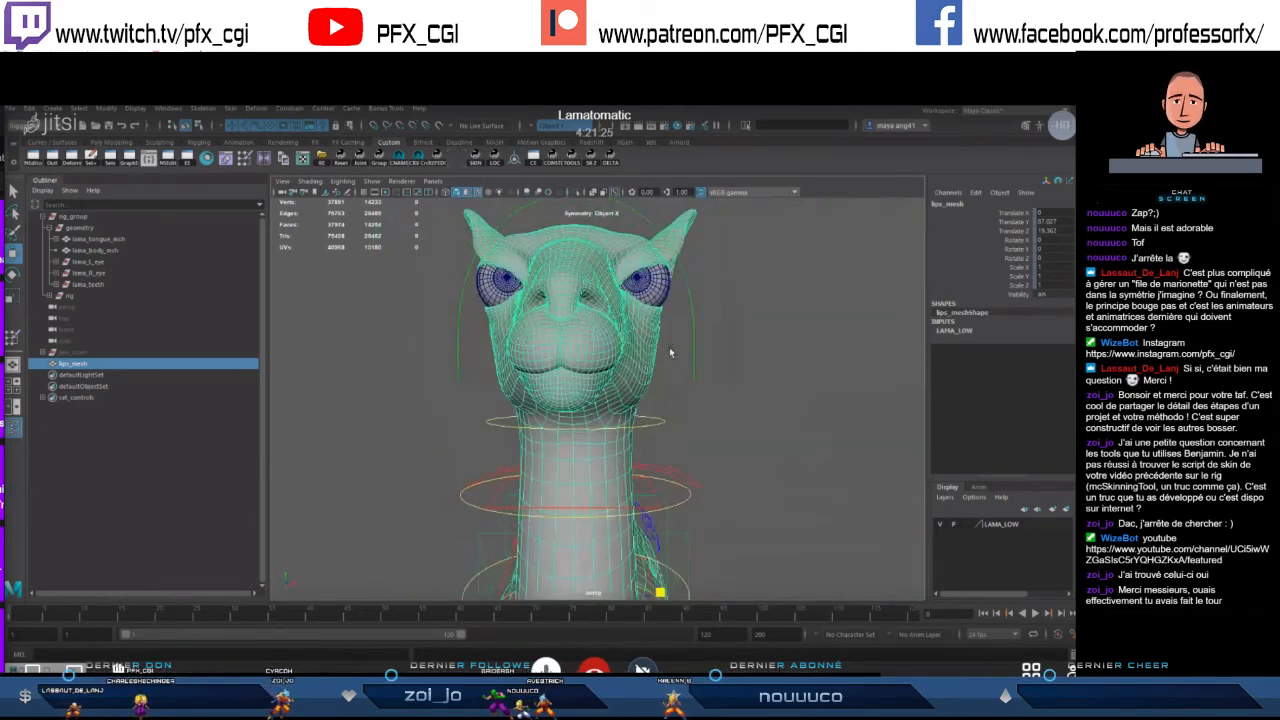
pyautogui.keyDown('alt'); pyautogui.moveTo(671, 352); pyautogui.dragTo(574, 358); pyautogui.keyUp('alt')
pyautogui.keyDown('alt'); pyautogui.moveTo(574, 358); pyautogui.dragTo(628, 371, button='right'); pyautogui.keyUp('alt')
pyautogui.keyDown('alt'); pyautogui.moveTo(628, 371); pyautogui.dragTo(605, 366); pyautogui.keyUp('alt')
pyautogui.keyDown('alt'); pyautogui.moveTo(535, 362); pyautogui.dragTo(582, 370, button='right'); pyautogui.keyUp('alt')
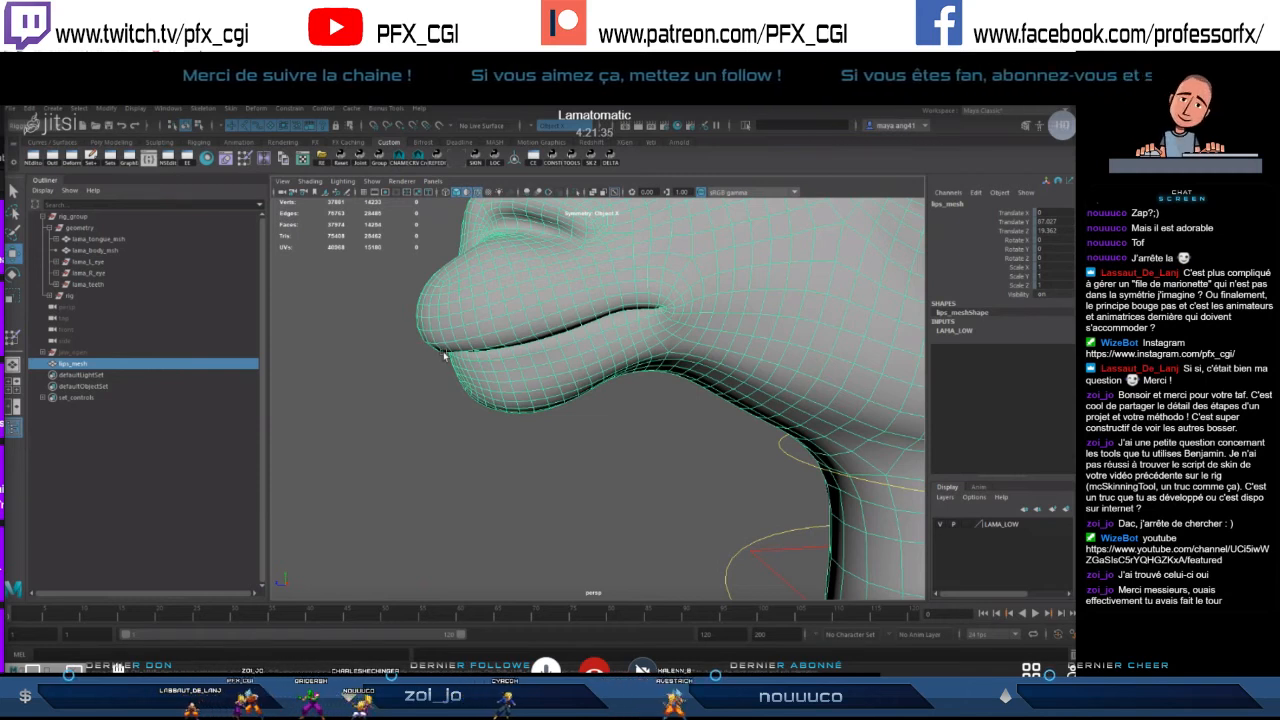
# - Try moving belly_C0_ctl on the llama's torso and undo the move
pyautogui.keyDown('alt'); pyautogui.moveTo(676, 372); pyautogui.dragTo(560, 372, button='right'); pyautogui.keyUp('alt')
pyautogui.keyDown('alt'); pyautogui.moveTo(700, 450); pyautogui.dragTo(558, 332, button='middle'); pyautogui.keyUp('alt')
pyautogui.keyDown('alt'); pyautogui.moveTo(558, 332); pyautogui.dragTo(608, 346, button='right'); pyautogui.keyUp('alt')
pyautogui.keyDown('alt'); pyautogui.moveTo(608, 346); pyautogui.dragTo(622, 290); pyautogui.keyUp('alt')
pyautogui.click(630, 328)
pyautogui.hotkey('ctrl', 'z')
pyautogui.hotkey('ctrl', 'z')
# - Hide lips_mesh and test the body deformation by moving belly_C0_ctl vertically
pyautogui.moveTo(84, 365); pyautogui.dragTo(553, 335, button='middle')
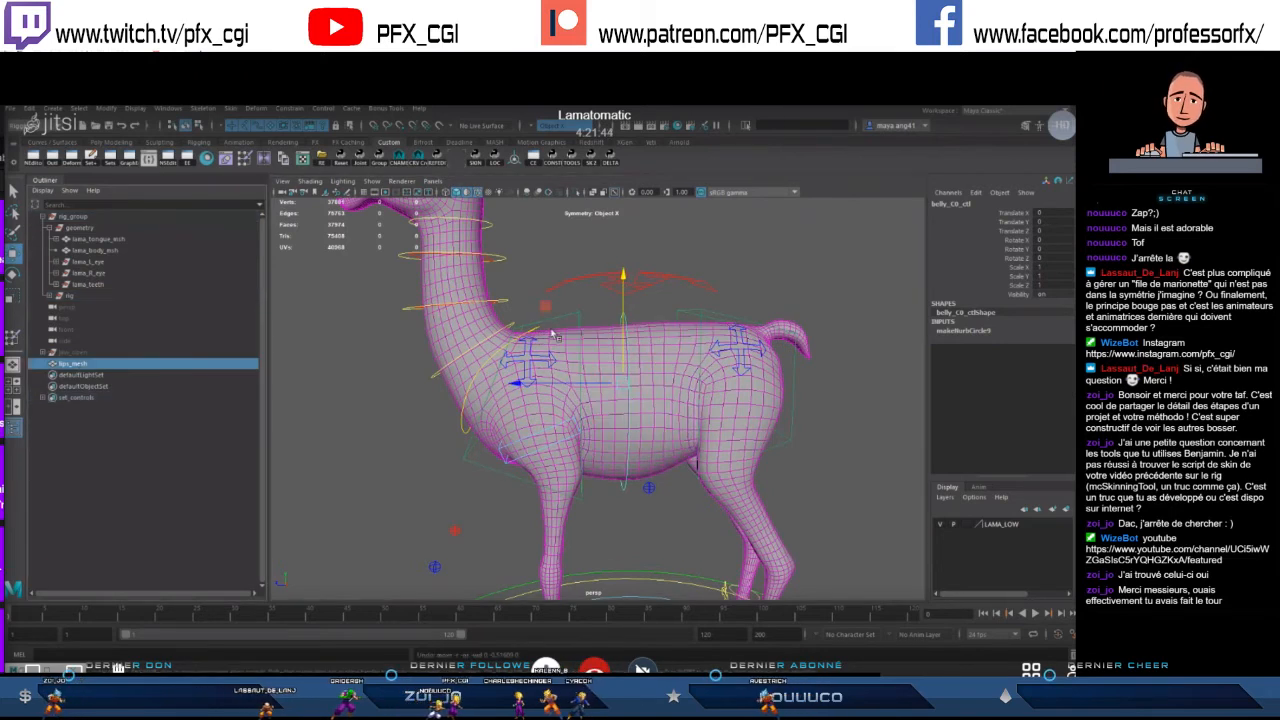
pyautogui.click(646, 306)
pyautogui.click(624, 313)
pyautogui.moveTo(622, 305); pyautogui.dragTo(621, 306)
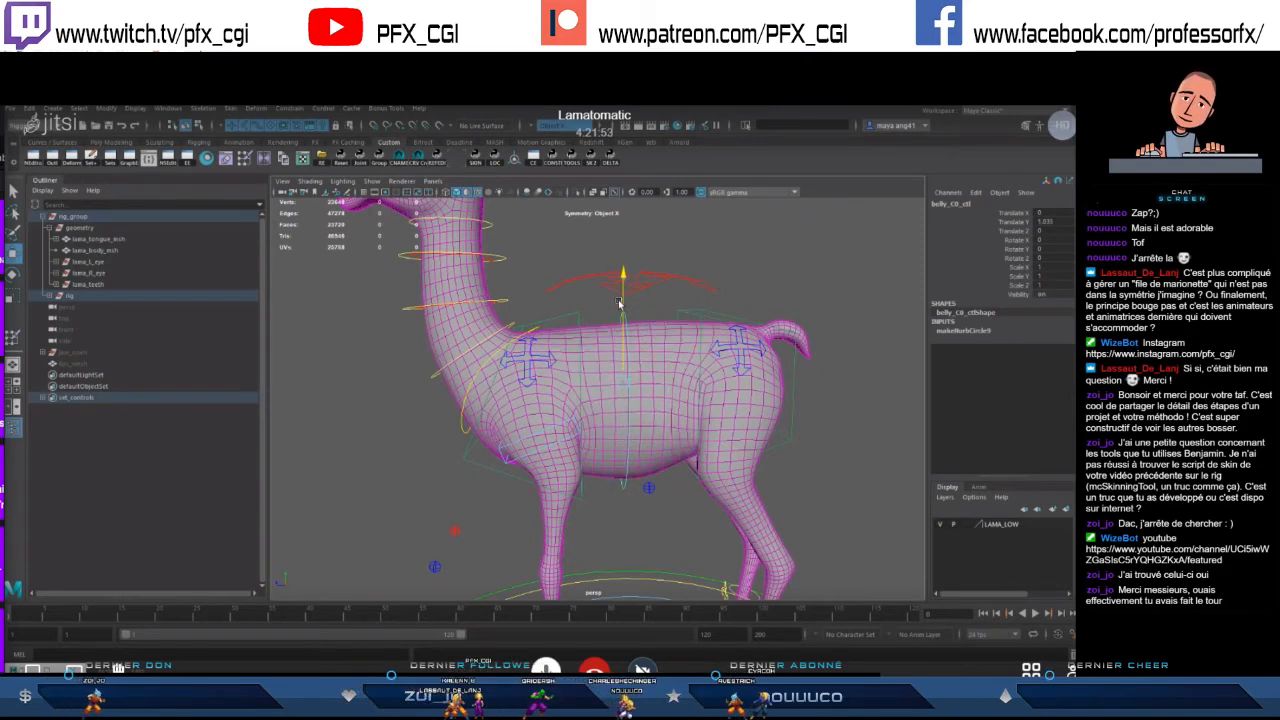
pyautogui.moveTo(616, 312); pyautogui.dragTo(616, 289)
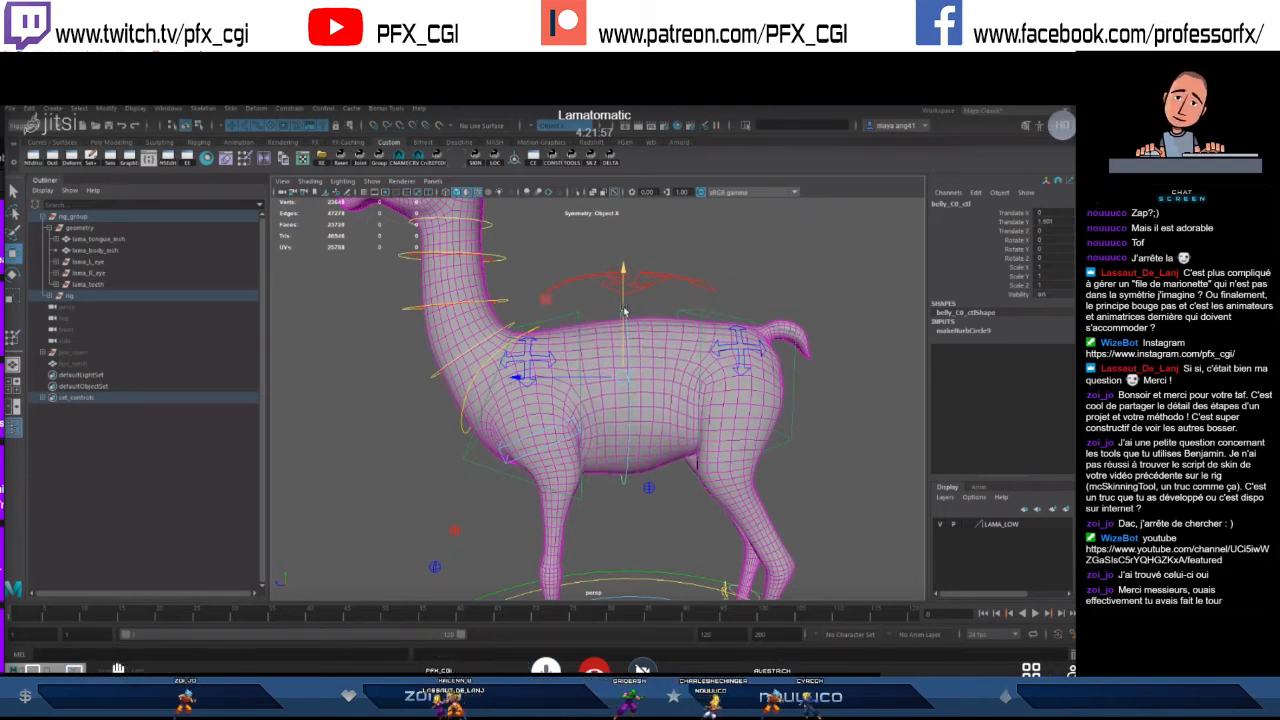
# - Expand the rig group's hierarchy to show its component groups
pyautogui.click(61, 321)
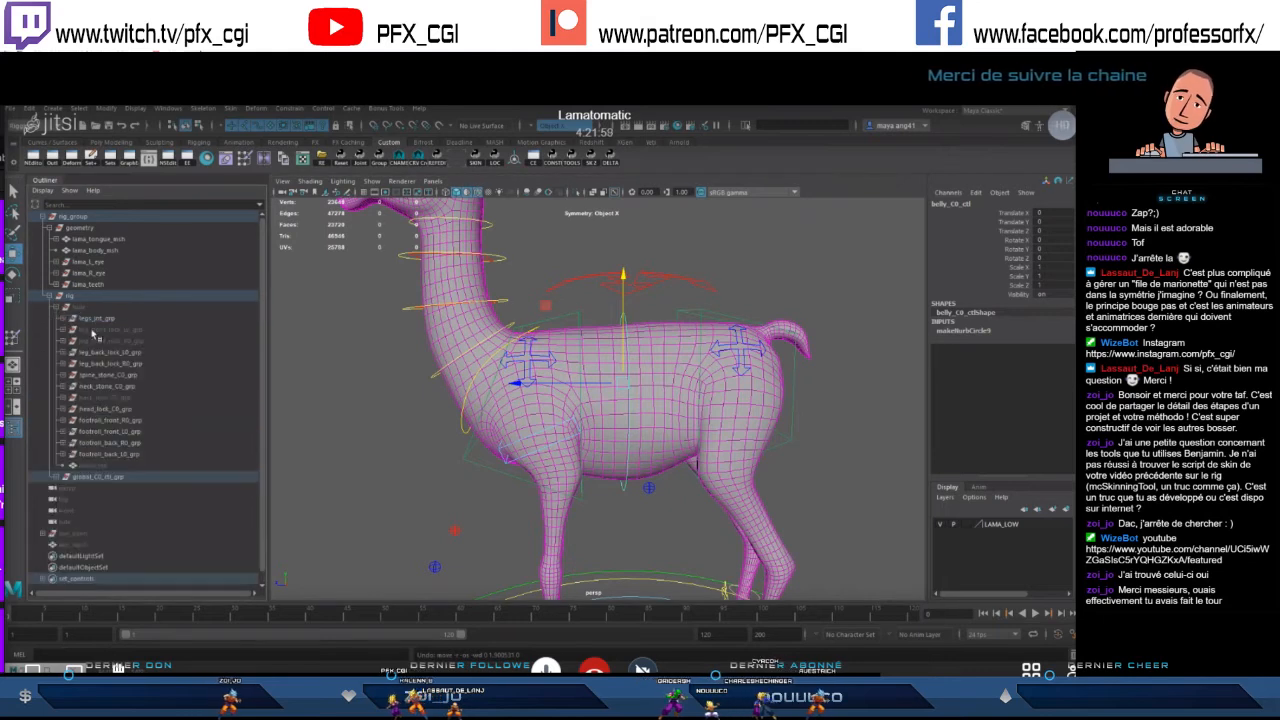
# - Unhide the rig's hide group and hide the leg, neck, head and footroll groups inside it
pyautogui.click(92, 318)
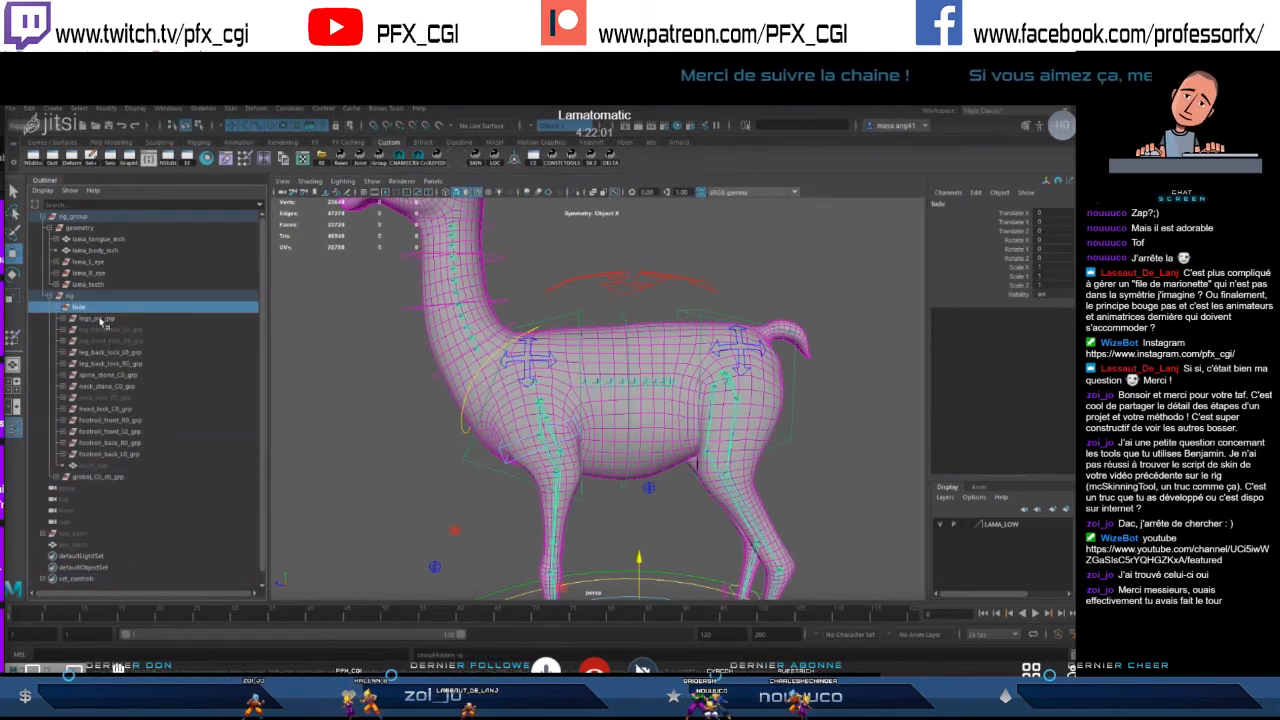
pyautogui.keyDown('ctrl'); pyautogui.click(100, 352); pyautogui.keyUp('ctrl')
pyautogui.keyDown('ctrl'); pyautogui.click(100, 363); pyautogui.keyUp('ctrl')
pyautogui.keyDown('ctrl'); pyautogui.click(100, 386); pyautogui.keyUp('ctrl')
pyautogui.keyDown('ctrl'); pyautogui.click(100, 409); pyautogui.keyUp('ctrl')
pyautogui.keyDown('ctrl'); pyautogui.click(103, 420); pyautogui.keyUp('ctrl')
pyautogui.keyDown('ctrl'); pyautogui.click(100, 432); pyautogui.keyUp('ctrl')
pyautogui.keyDown('ctrl'); pyautogui.click(101, 443); pyautogui.keyUp('ctrl')
pyautogui.keyDown('ctrl'); pyautogui.click(102, 455); pyautogui.keyUp('ctrl')
pyautogui.hotkey('ctrl', 'h')
# - Make spine_stone_C0_grp visible and inspect the spine setup in wireframe display
pyautogui.click(110, 376)
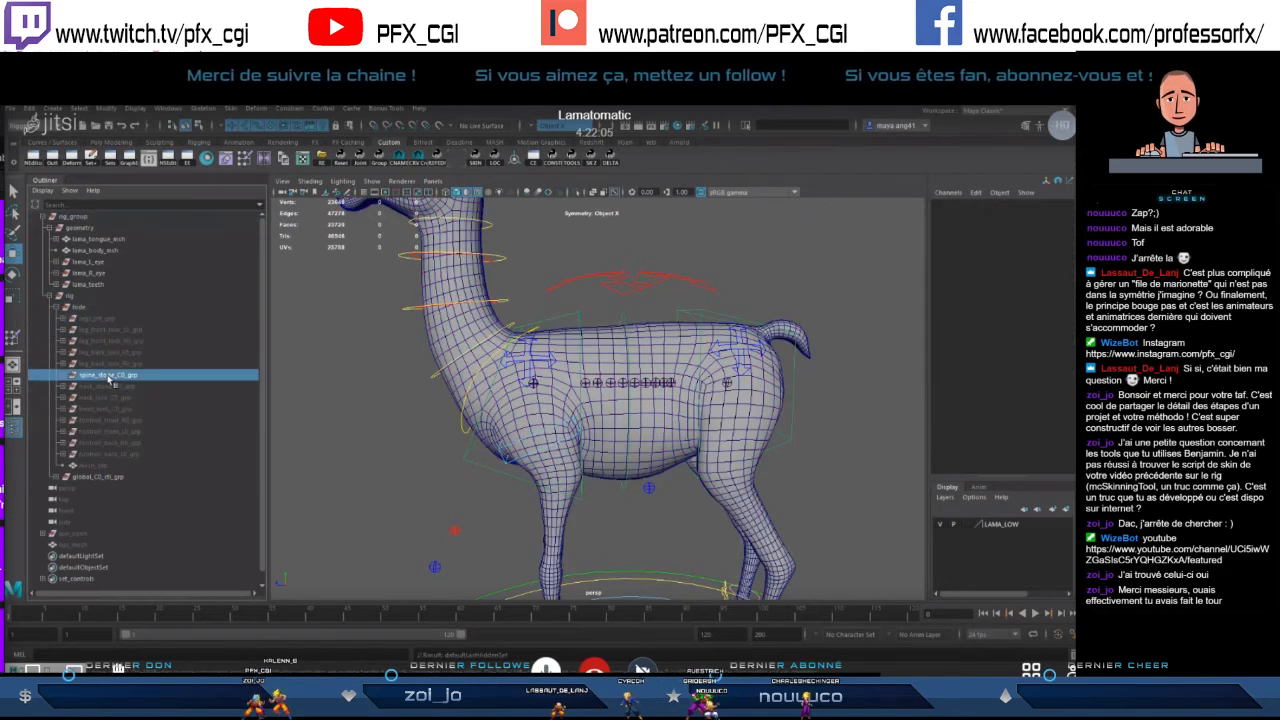
pyautogui.press('f')
pyautogui.press('4')
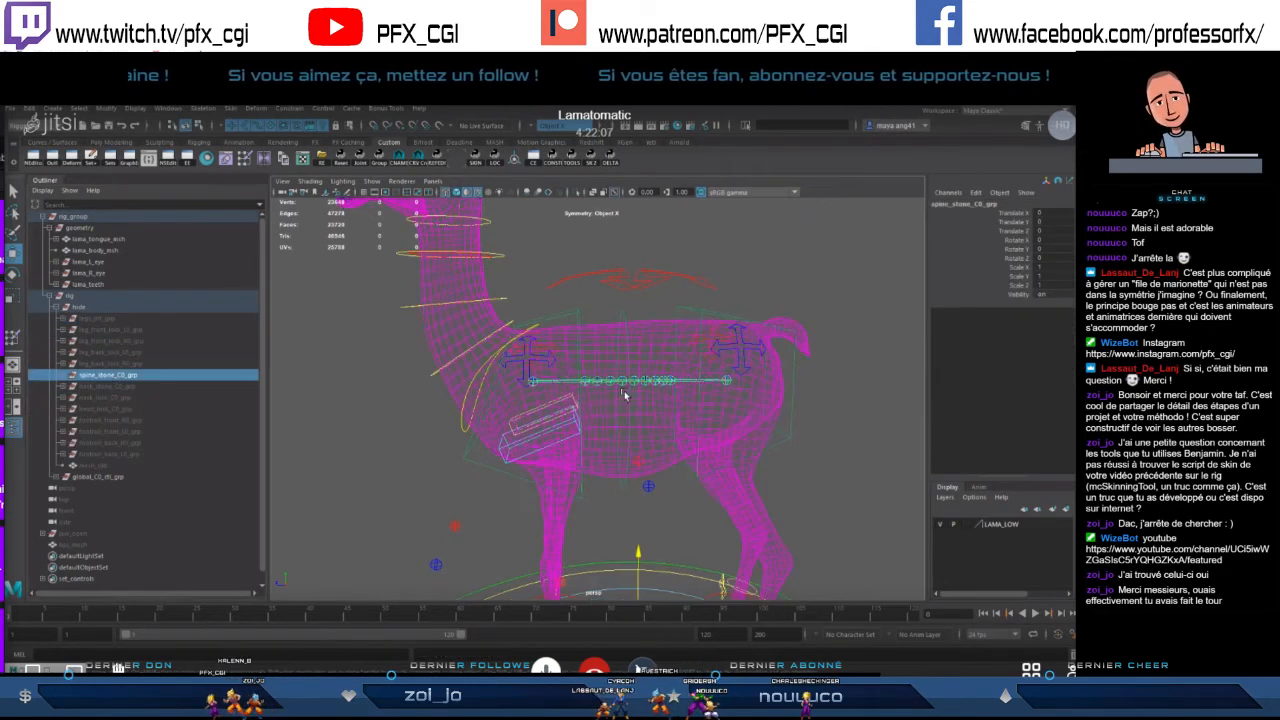
pyautogui.keyDown('alt'); pyautogui.moveTo(617, 398); pyautogui.dragTo(575, 386); pyautogui.keyUp('alt')
# - Move the belly control vertically to test how the spine setup follows it
pyautogui.click(529, 358)
pyautogui.scroll(-3, 620, 375)
pyautogui.keyDown('alt'); pyautogui.moveTo(668, 376); pyautogui.dragTo(625, 370); pyautogui.keyUp('alt')
pyautogui.click(603, 303)
pyautogui.keyDown('alt'); pyautogui.moveTo(606, 304); pyautogui.dragTo(620, 343); pyautogui.keyUp('alt')
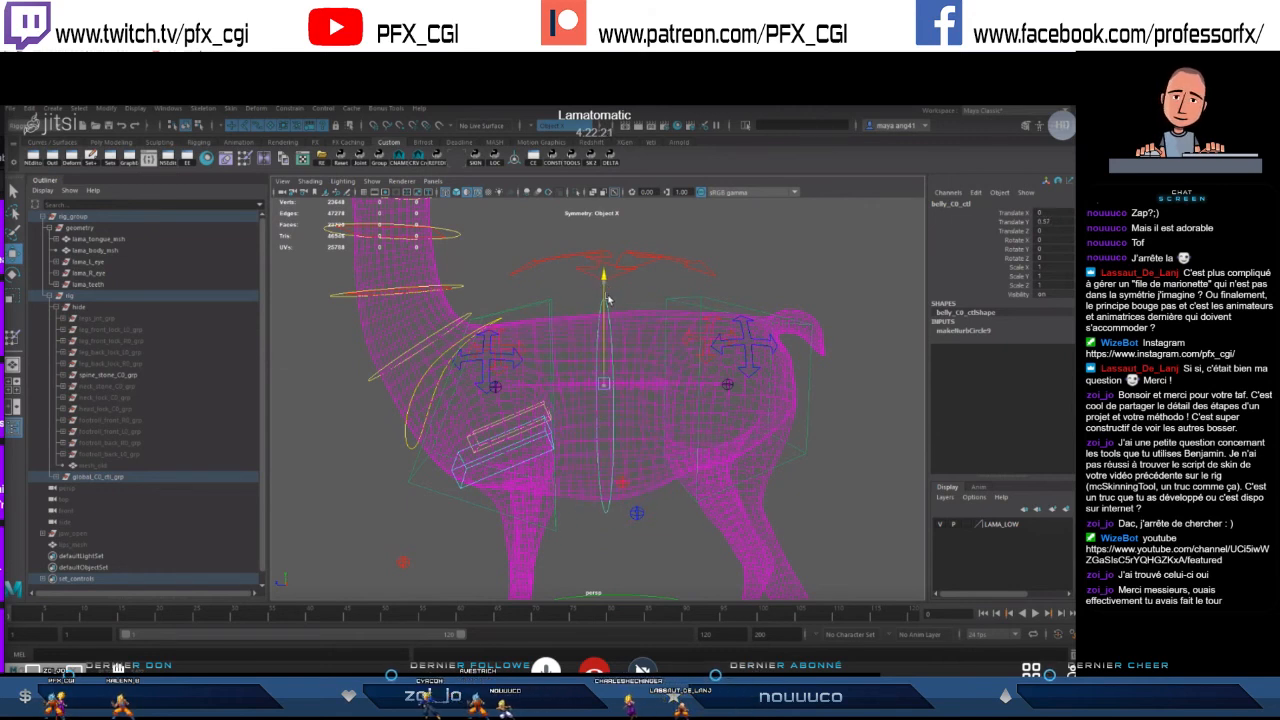
# - Return the viewport to shaded display and hide the rig's hide group
pyautogui.press('5')
pyautogui.scroll(-8, 612, 316)
pyautogui.keyDown('alt'); pyautogui.moveTo(568, 345); pyautogui.dragTo(649, 420, button='middle'); pyautogui.keyUp('alt')
pyautogui.scroll(4, 649, 420)
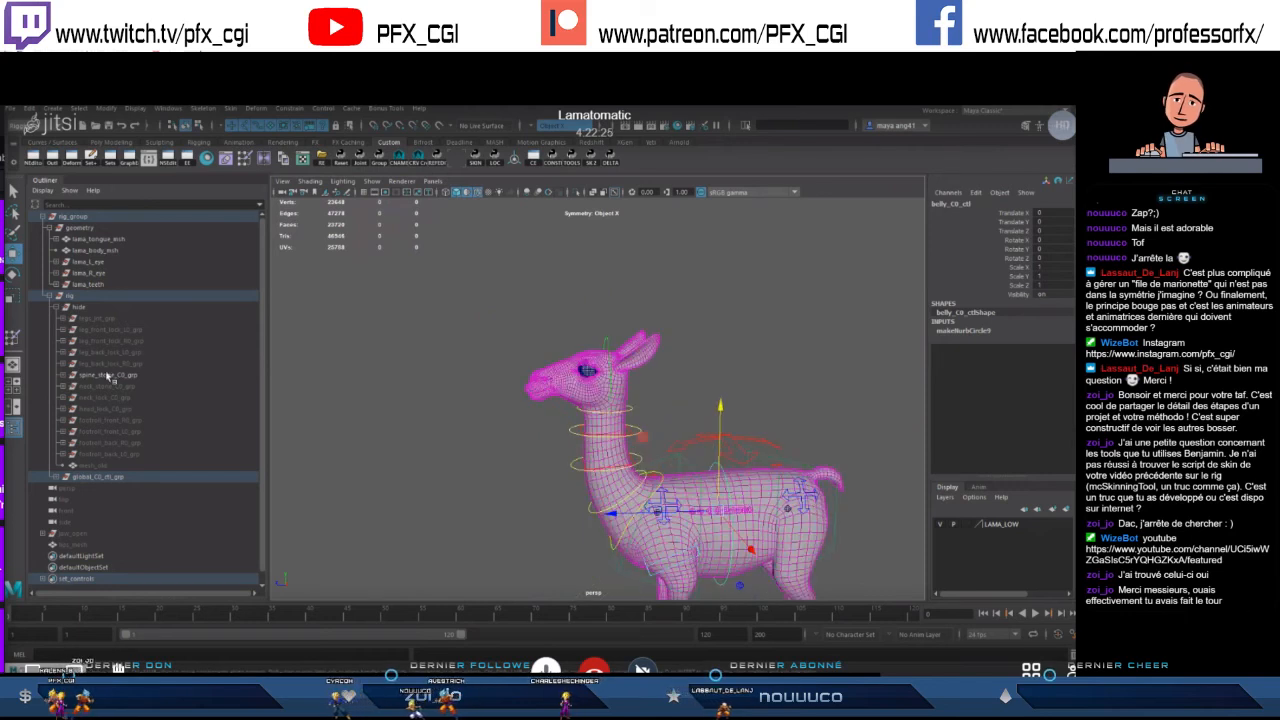
pyautogui.click(108, 375)
pyautogui.click(85, 310)
pyautogui.hotkey('ctrl', 'h')
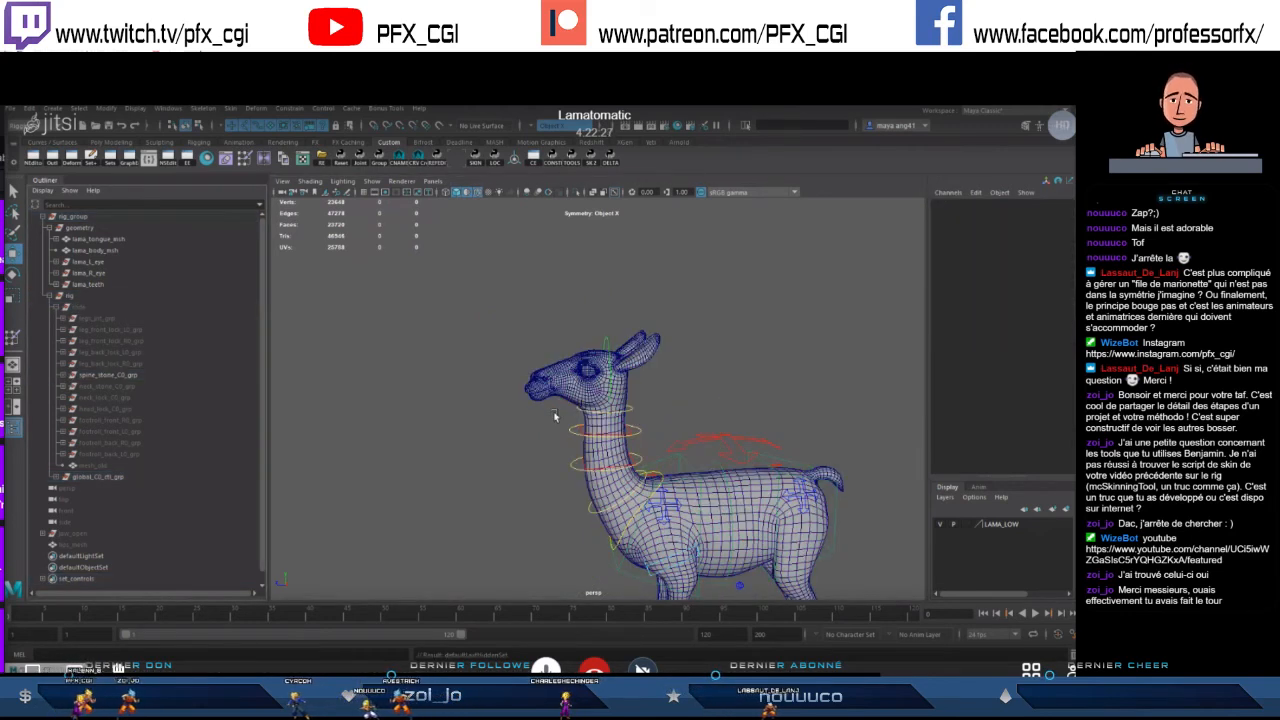
# - Examine the llama's muzzle and mouth corner up close
pyautogui.scroll(10, 555, 416)
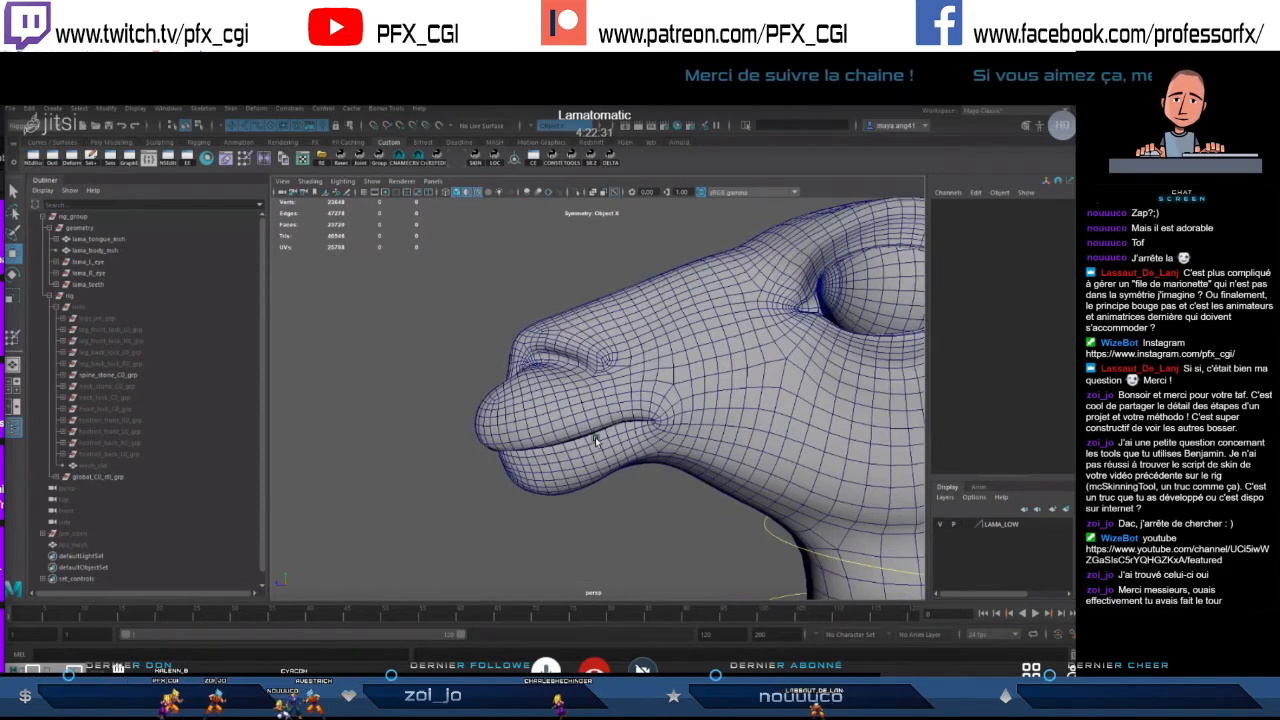
pyautogui.scroll(3, 651, 452)
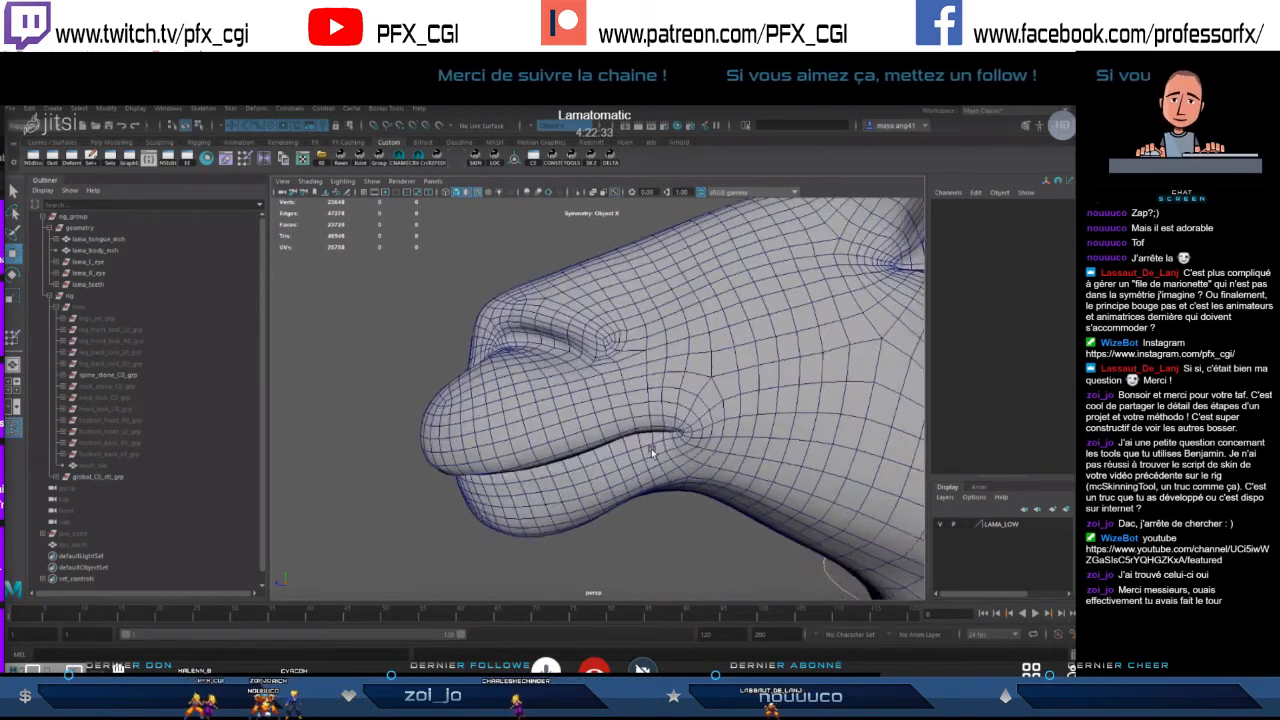
pyautogui.scroll(-4, 652, 453)
pyautogui.keyDown('alt'); pyautogui.moveTo(652, 453); pyautogui.dragTo(591, 457); pyautogui.keyUp('alt')
pyautogui.scroll(-5, 837, 546)
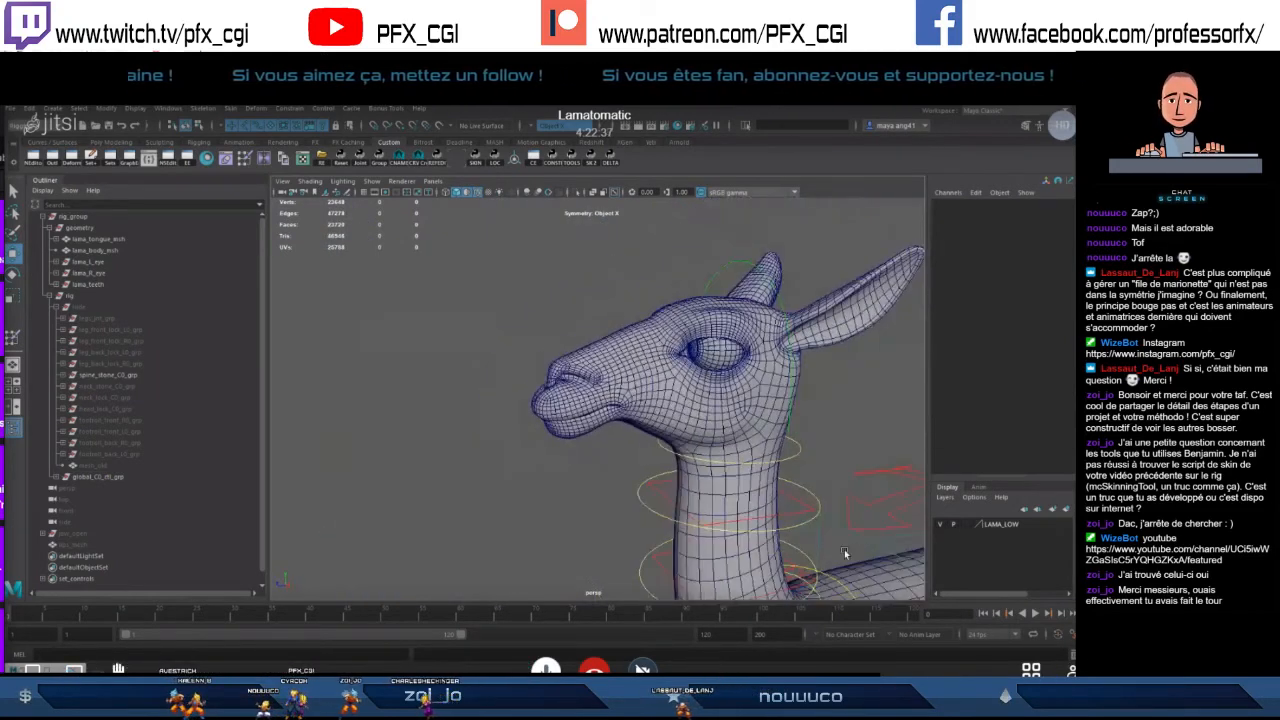
pyautogui.scroll(-3, 844, 553)
pyautogui.keyDown('alt'); pyautogui.moveTo(844, 553); pyautogui.dragTo(608, 453, button='middle'); pyautogui.keyUp('alt')
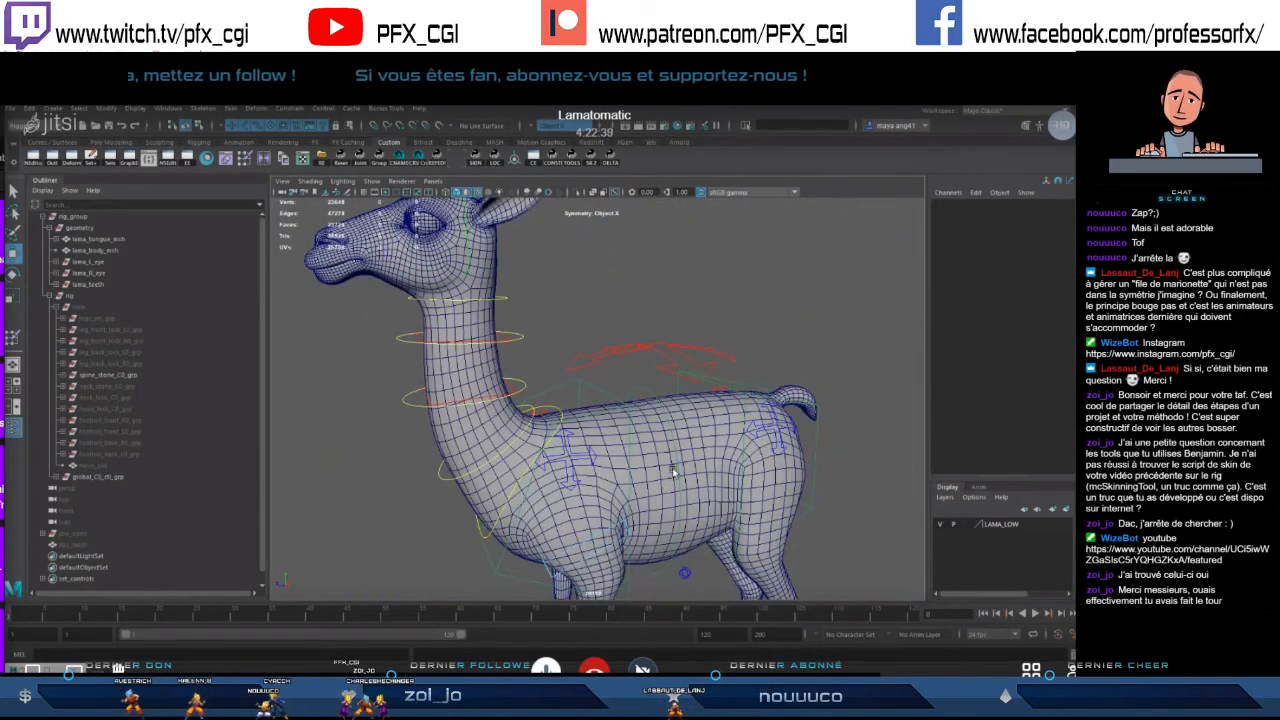
# - Test the chest, belly and pelvis controls by moving each one and undoing the movement
pyautogui.keyDown('alt'); pyautogui.moveTo(674, 473); pyautogui.dragTo(686, 393); pyautogui.keyUp('alt')
pyautogui.click(686, 393)
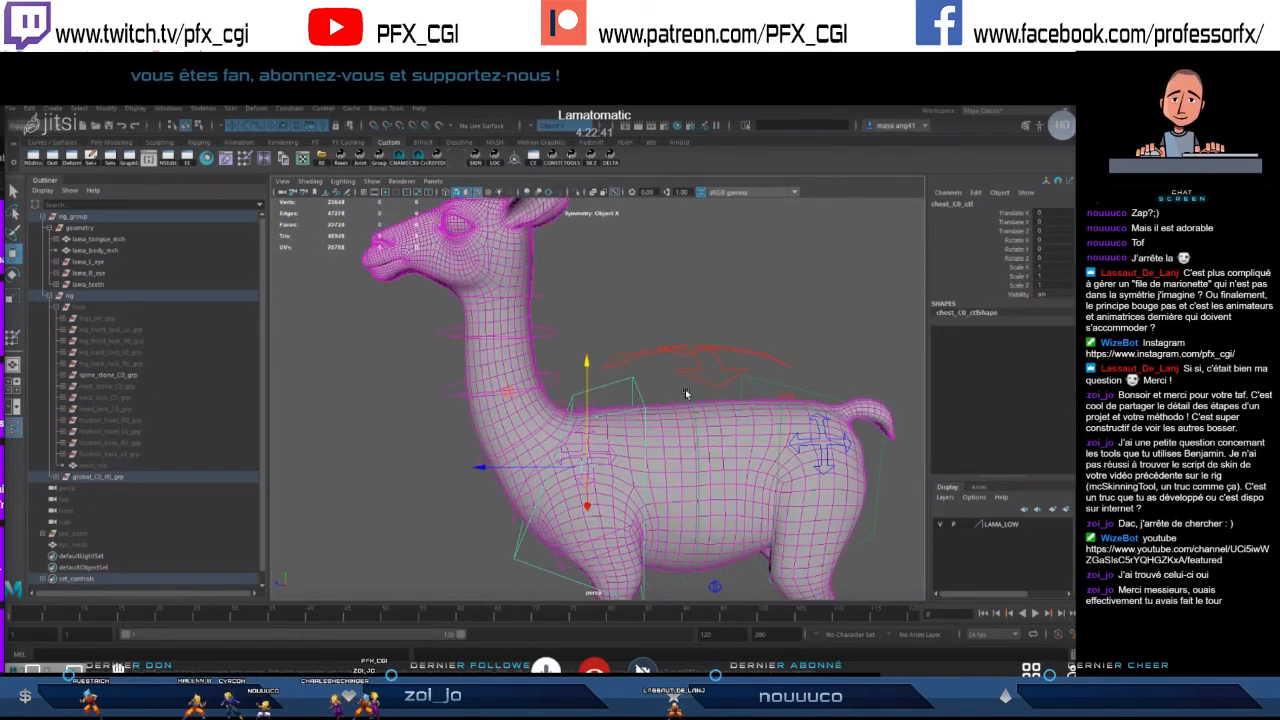
pyautogui.click(660, 393)
pyautogui.click(686, 396)
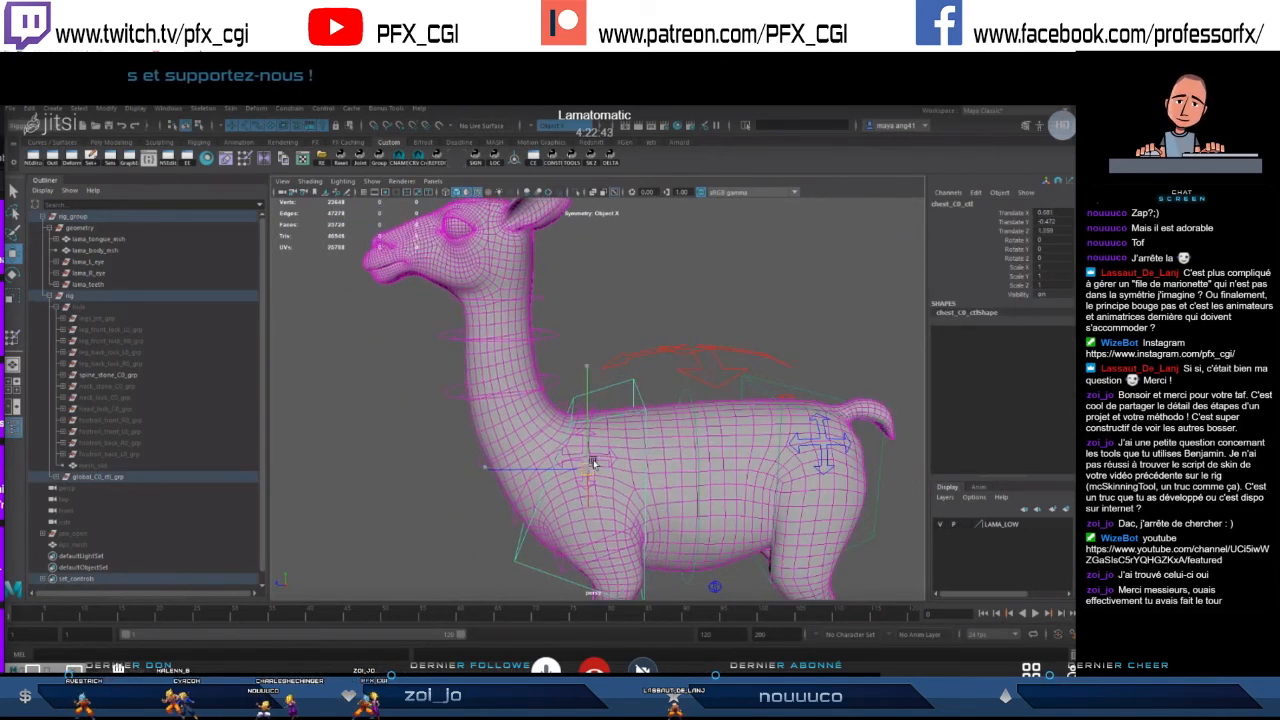
pyautogui.click(690, 405)
pyautogui.moveTo(692, 470); pyautogui.dragTo(716, 400)
pyautogui.hotkey('ctrl', 'z')
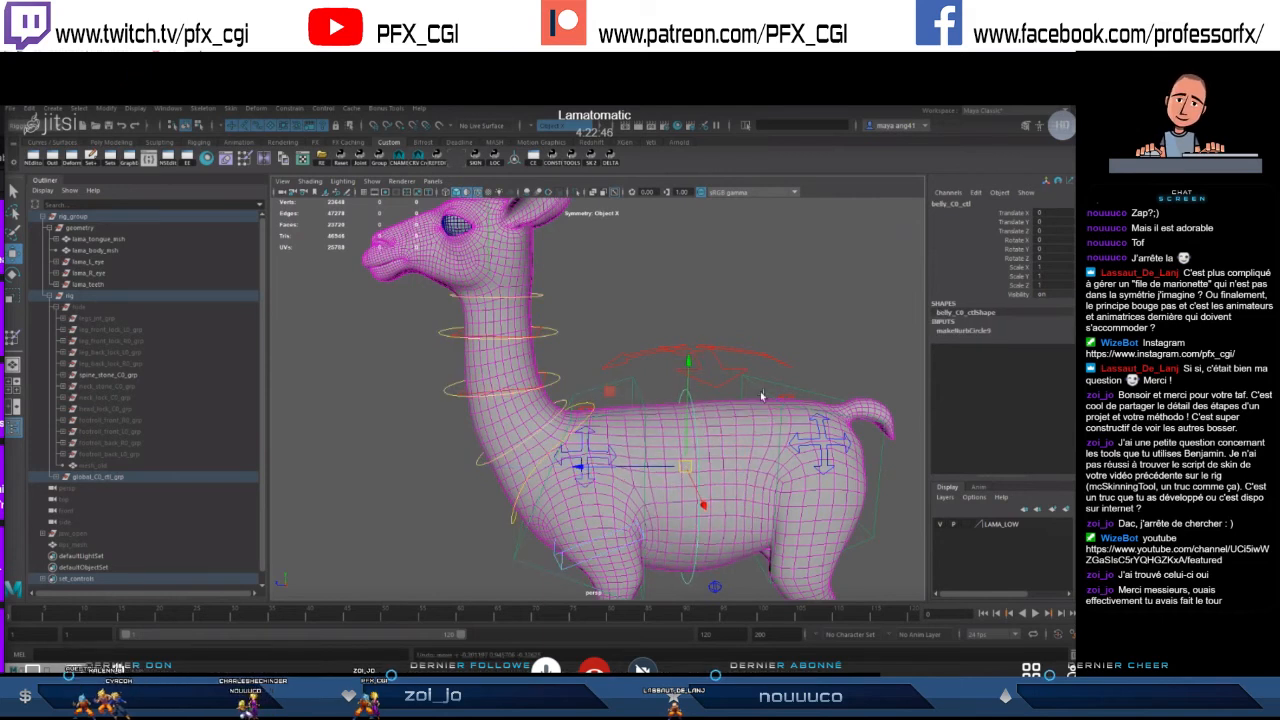
pyautogui.click(798, 472)
pyautogui.moveTo(800, 467)
pyautogui.mouseDown()
pyautogui.moveTo(793, 448)
pyautogui.moveTo(798, 462)
pyautogui.mouseUp()
pyautogui.hotkey('ctrl', 'z')
# - Examine the lips and mouth line of the head from the side and the front
pyautogui.keyDown('alt'); pyautogui.moveTo(565, 368); pyautogui.dragTo(681, 493, button='middle'); pyautogui.keyUp('alt')
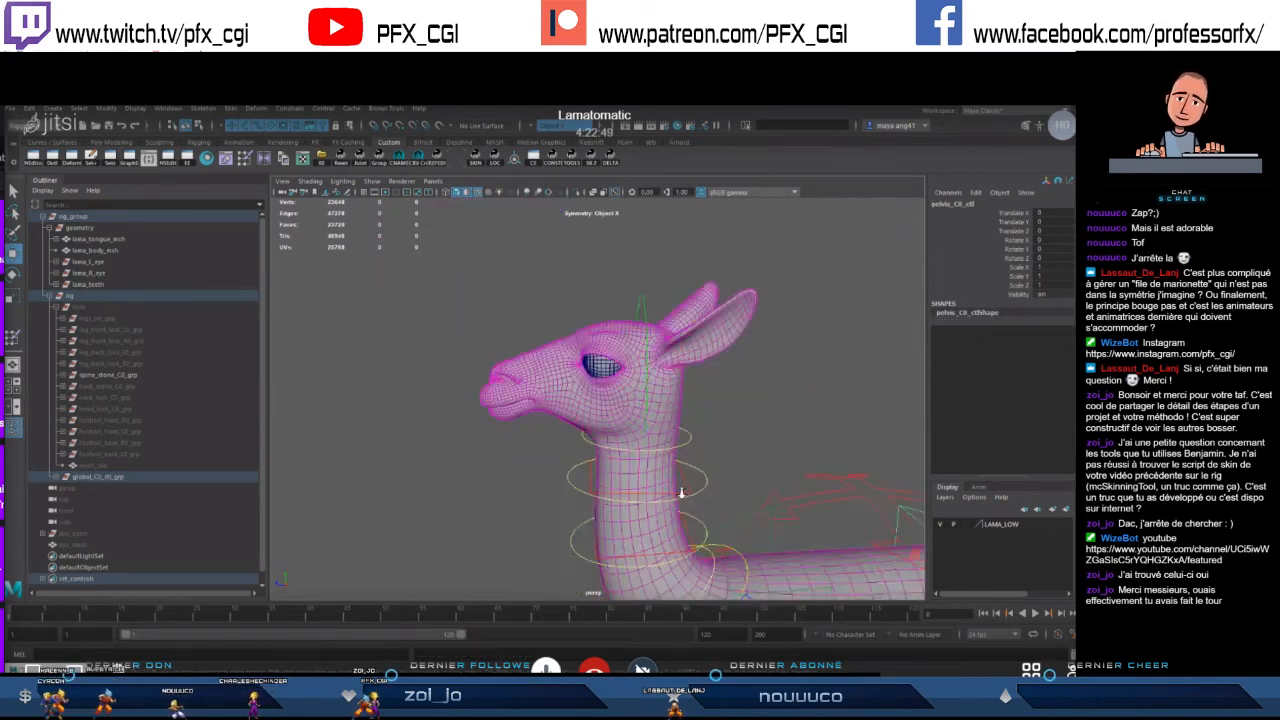
pyautogui.scroll(8, 681, 493)
pyautogui.keyDown('alt'); pyautogui.moveTo(668, 446); pyautogui.dragTo(660, 446); pyautogui.keyUp('alt')
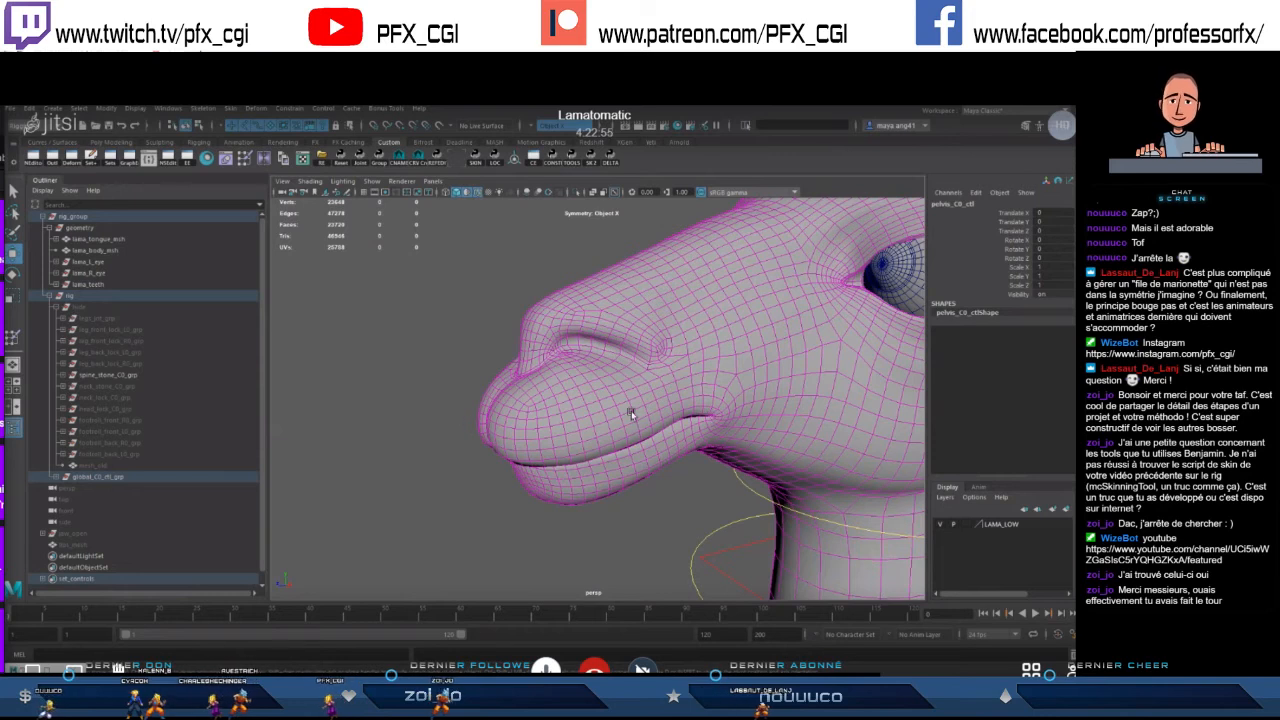
pyautogui.keyDown('alt'); pyautogui.moveTo(700, 465); pyautogui.dragTo(594, 459); pyautogui.keyUp('alt')
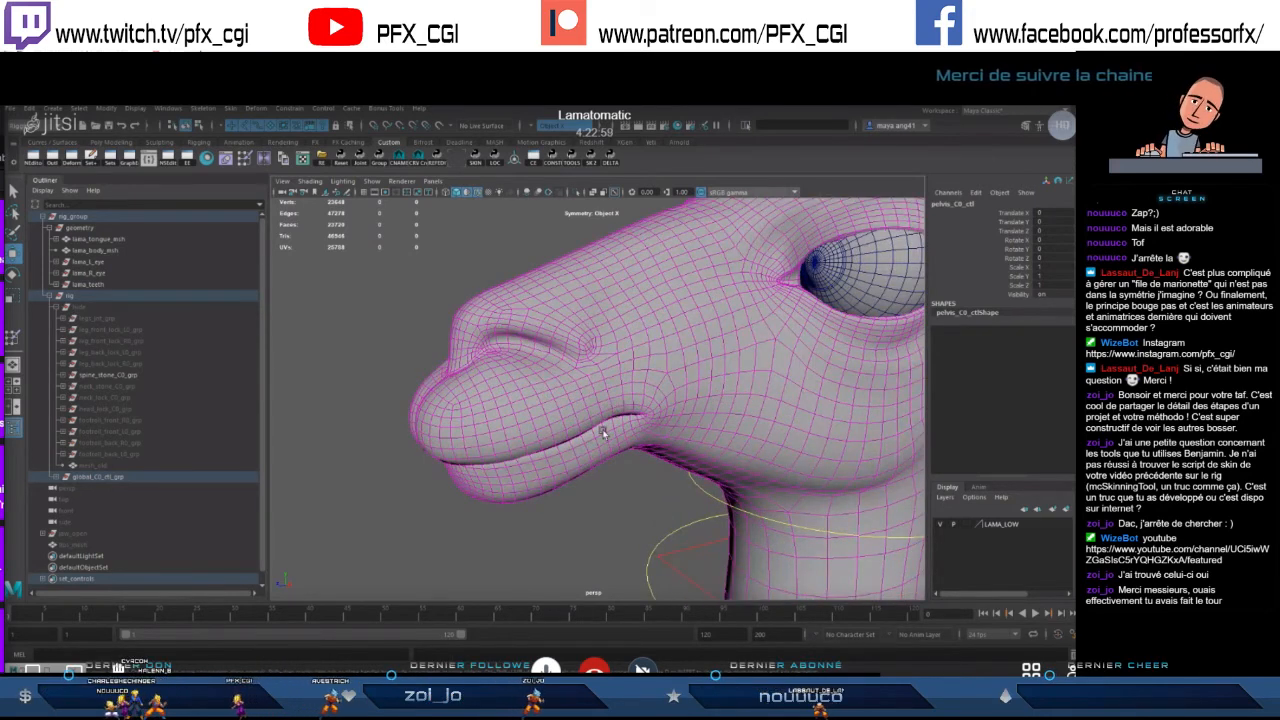
pyautogui.scroll(-3, 603, 432)
pyautogui.scroll(-3, 496, 431)
pyautogui.keyDown('alt'); pyautogui.moveTo(550, 424); pyautogui.dragTo(627, 441); pyautogui.keyUp('alt')
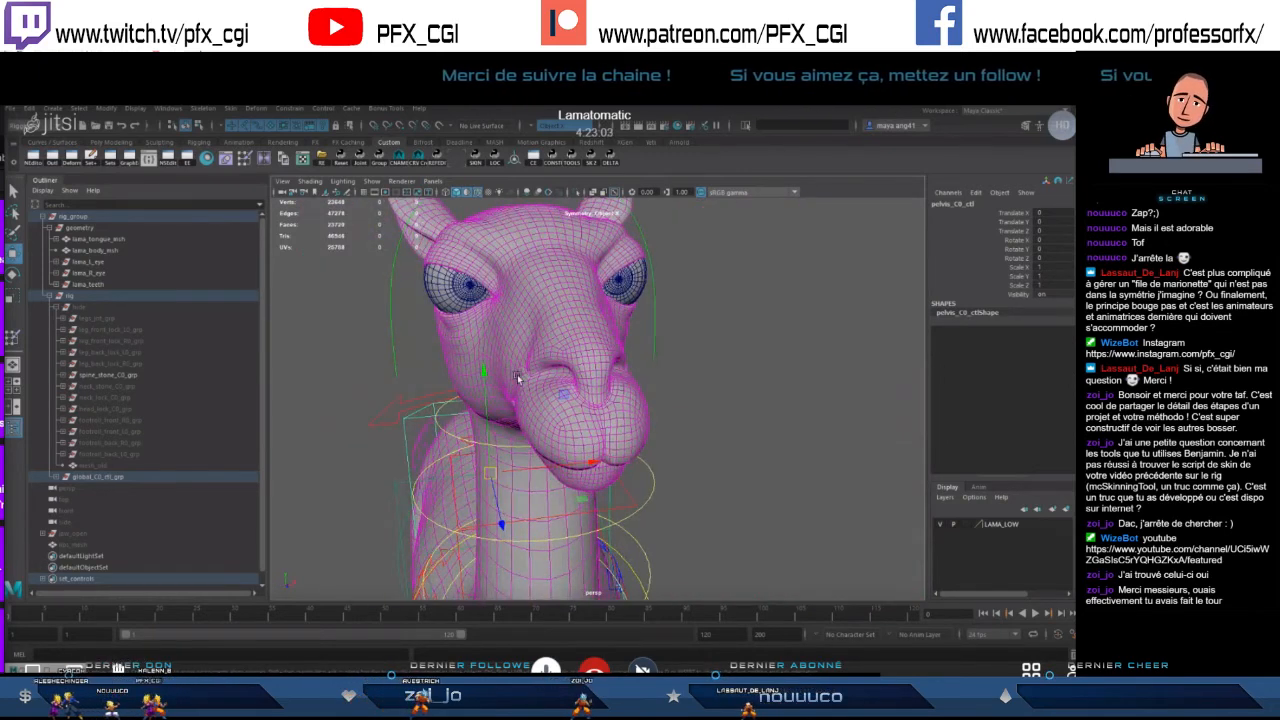
pyautogui.scroll(-5, 520, 380)
pyautogui.keyDown('alt'); pyautogui.moveTo(712, 412); pyautogui.dragTo(609, 436); pyautogui.keyUp('alt')
pyautogui.scroll(8, 609, 429)
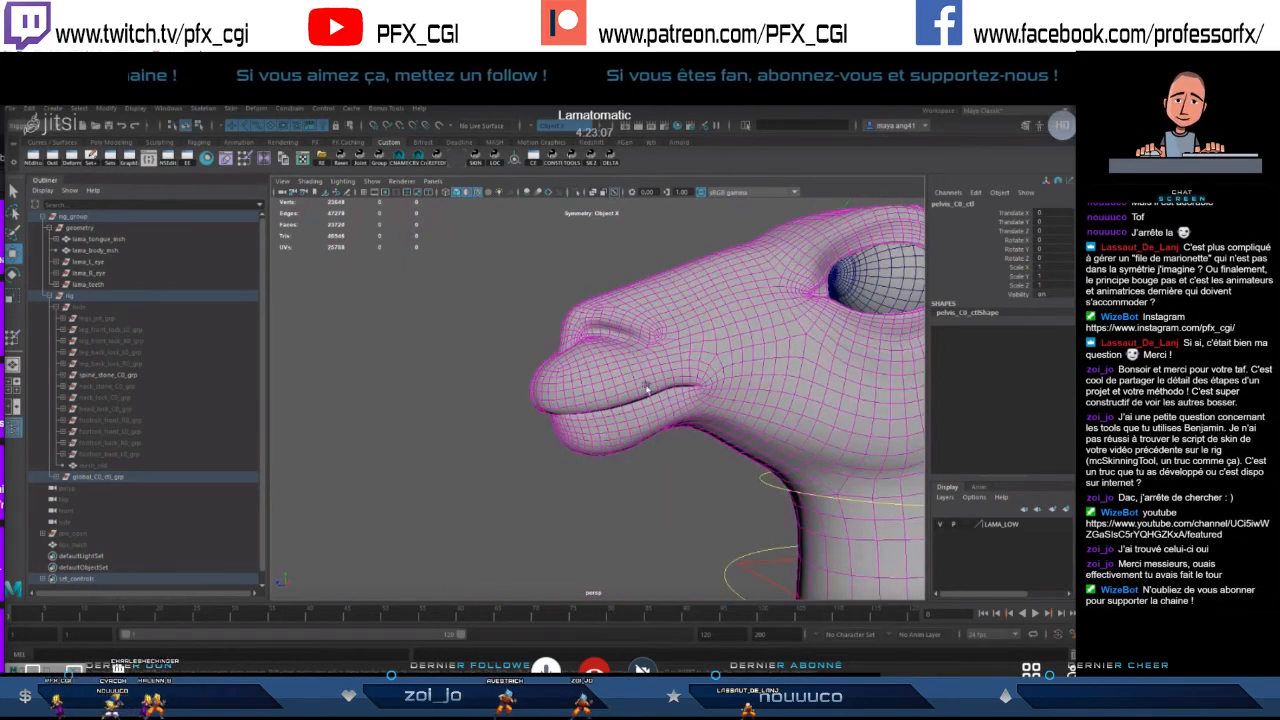
pyautogui.click(678, 396)
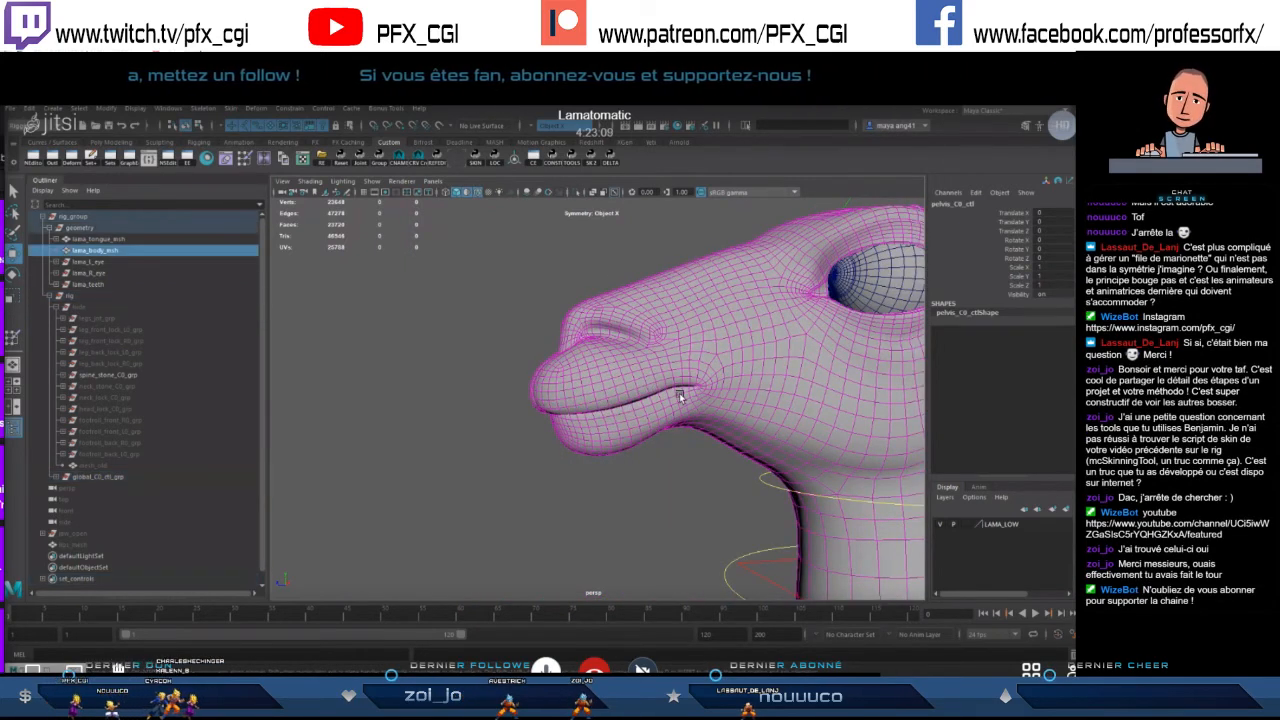
pyautogui.scroll(4, 740, 396)
pyautogui.click(682, 490)
pyautogui.scroll(-7, 678, 491)
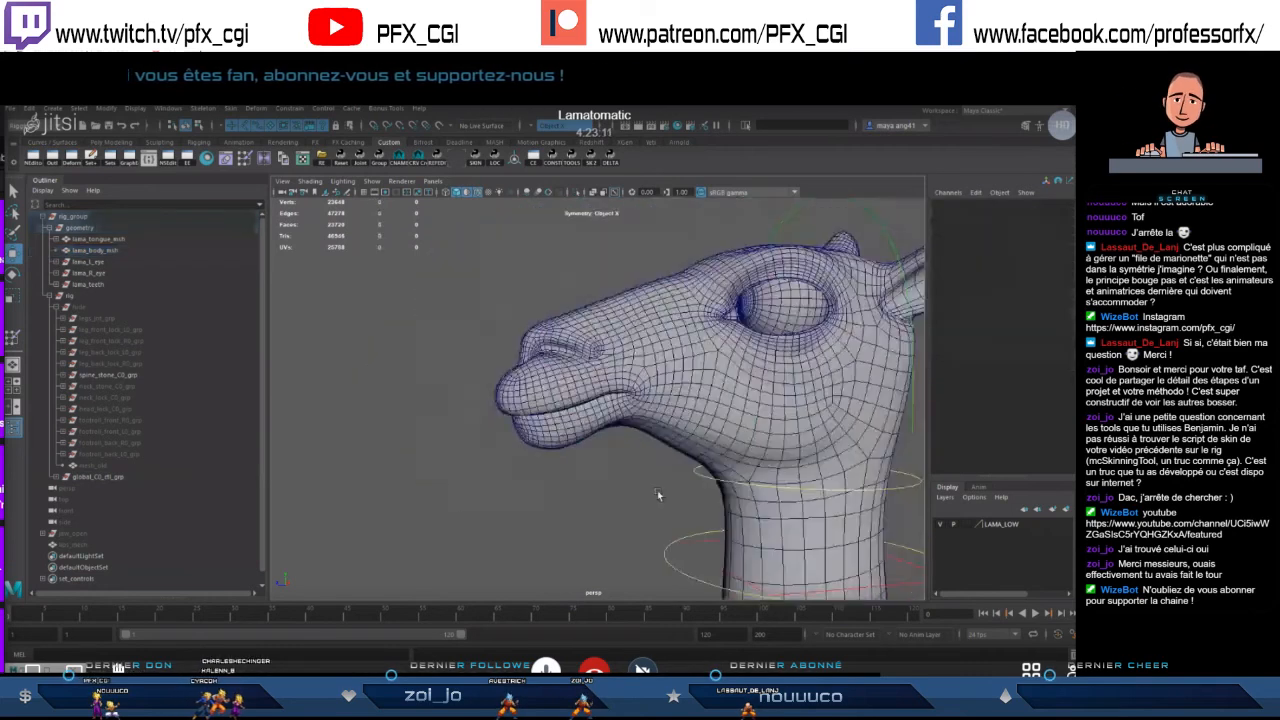
pyautogui.keyDown('alt'); pyautogui.moveTo(657, 494); pyautogui.dragTo(629, 490); pyautogui.keyUp('alt')
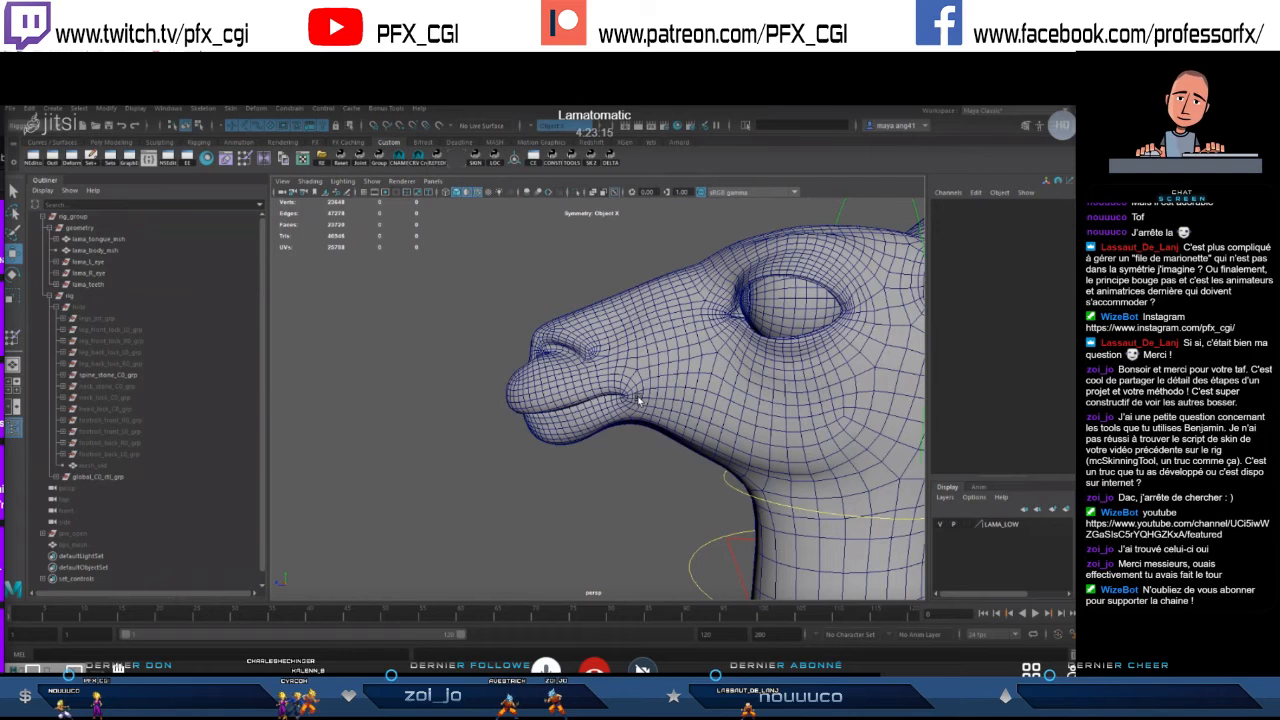
pyautogui.scroll(6, 588, 428)
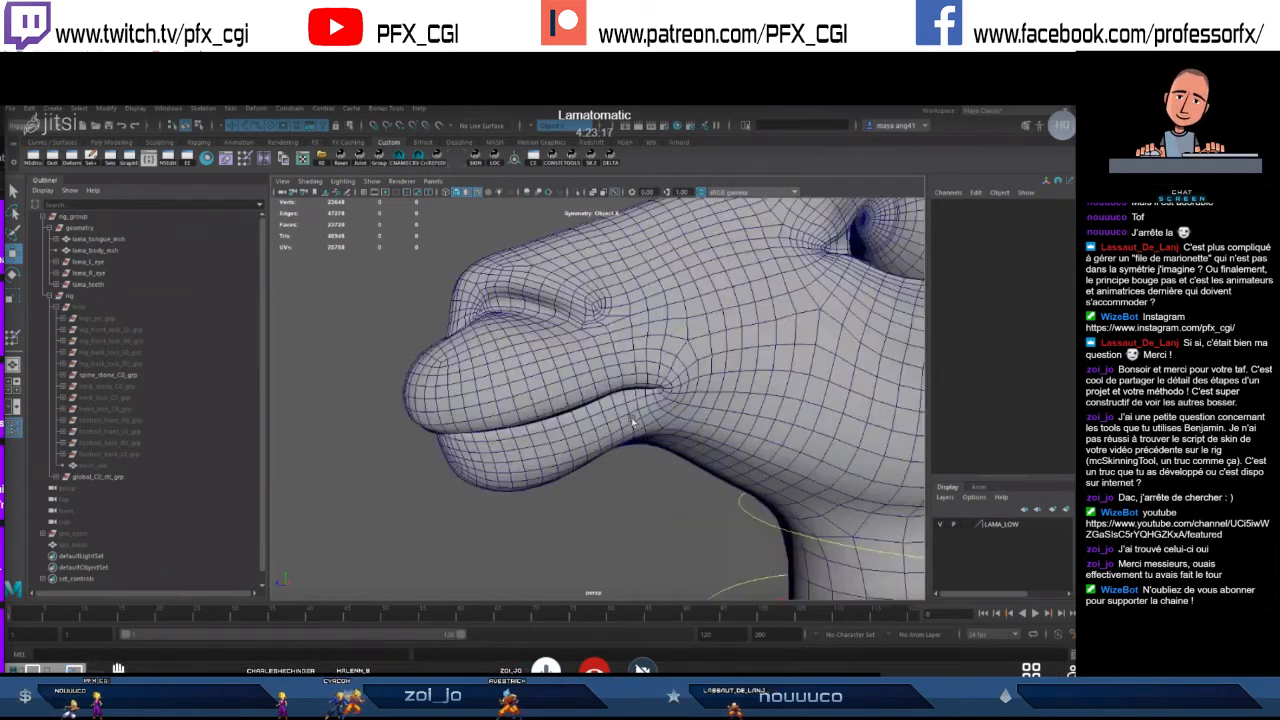
# - Try to place a locator on the mouth corner vertex of the body mesh and check its position in wireframe
pyautogui.click(660, 390)
pyautogui.rightClick(665, 380)
pyautogui.click(610, 378)
pyautogui.scroll(6, 620, 400)
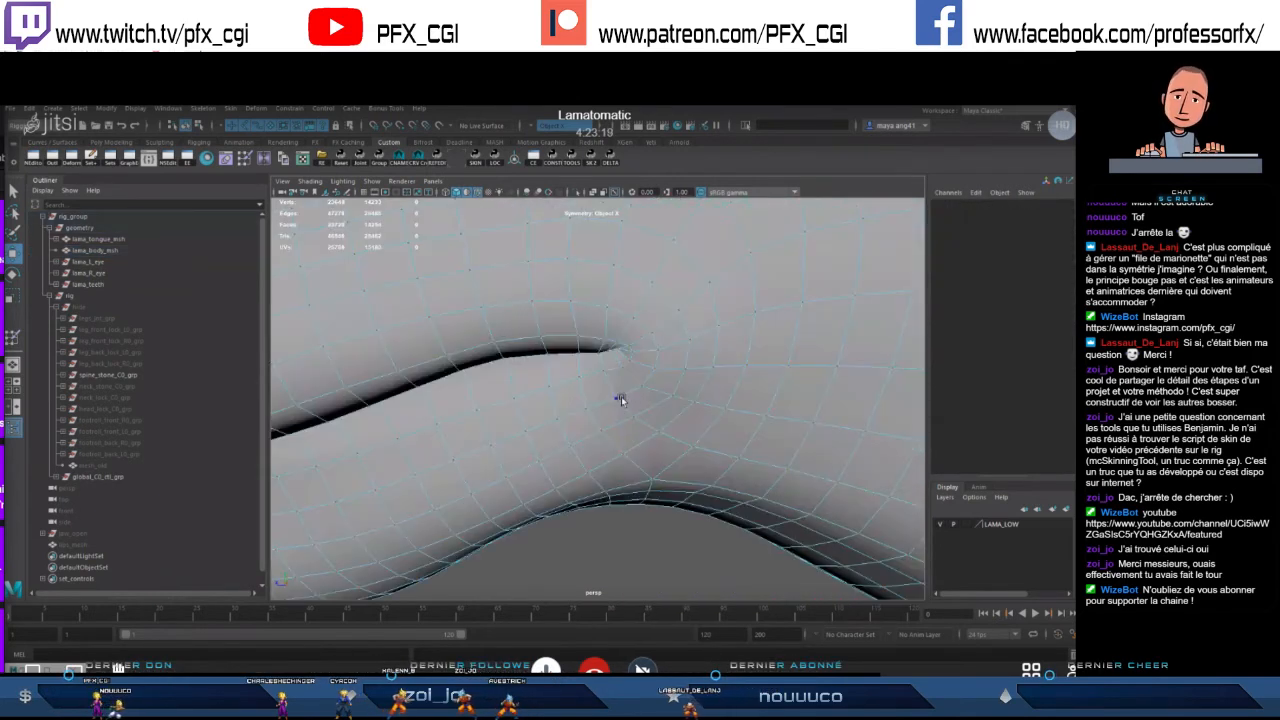
pyautogui.click(619, 351)
pyautogui.click(494, 160)
pyautogui.scroll(-5, 614, 403)
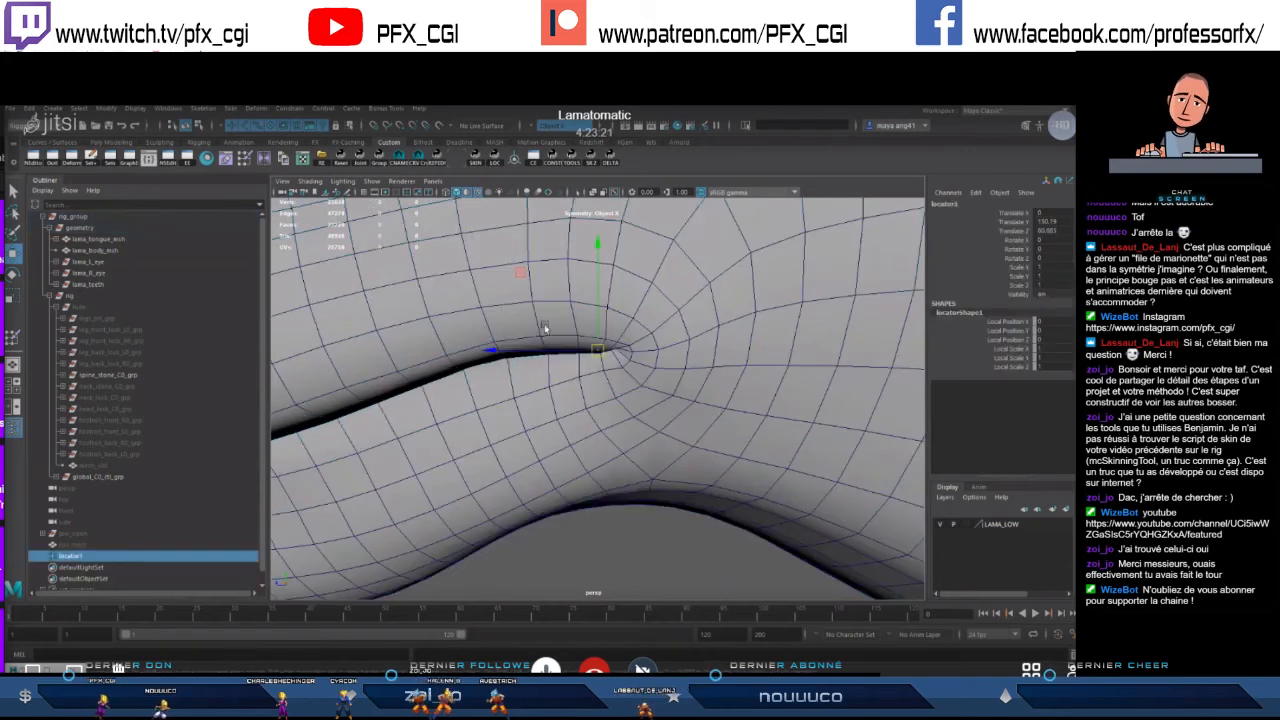
pyautogui.press('4')
pyautogui.moveTo(609, 439)
pyautogui.keyDown('alt'); pyautogui.mouseDown()
pyautogui.moveTo(623, 414)
pyautogui.moveTo(606, 423)
pyautogui.moveTo(661, 423)
pyautogui.mouseUp(); pyautogui.keyUp('alt')
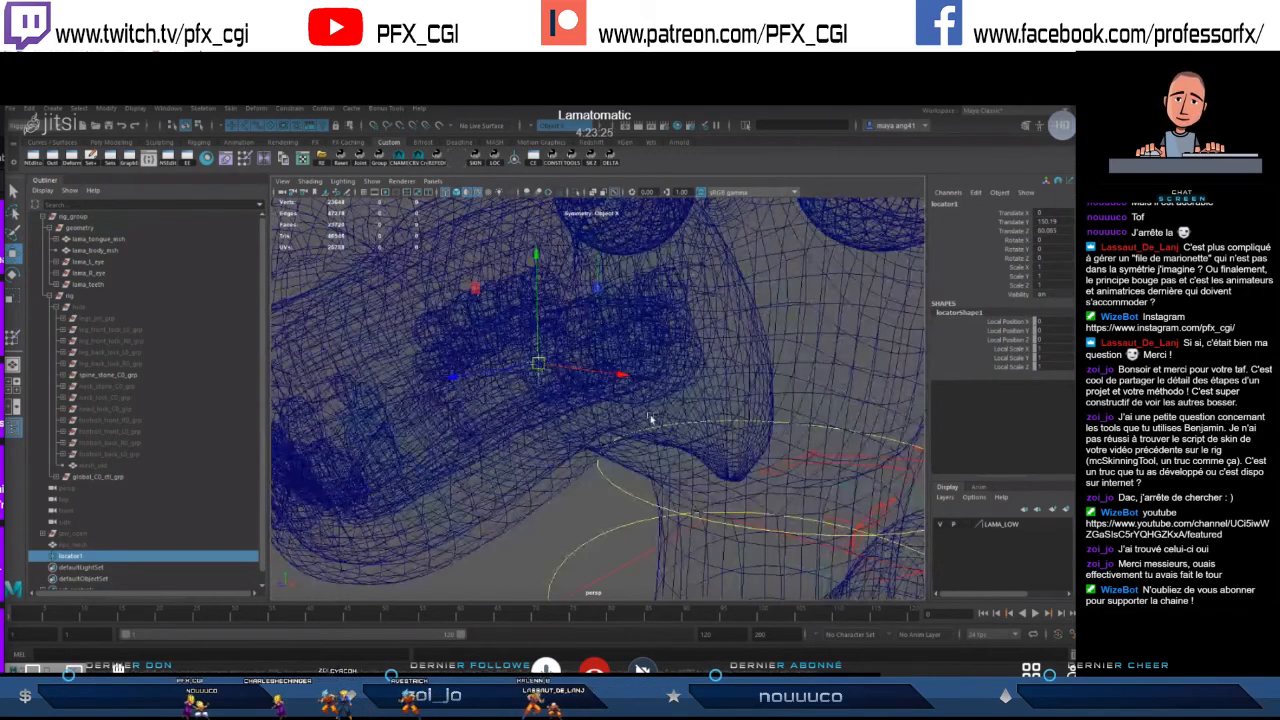
# - Delete the locator created from the mouth corner selection
pyautogui.press('F8')
pyautogui.click(94, 555)
pyautogui.press('Delete')
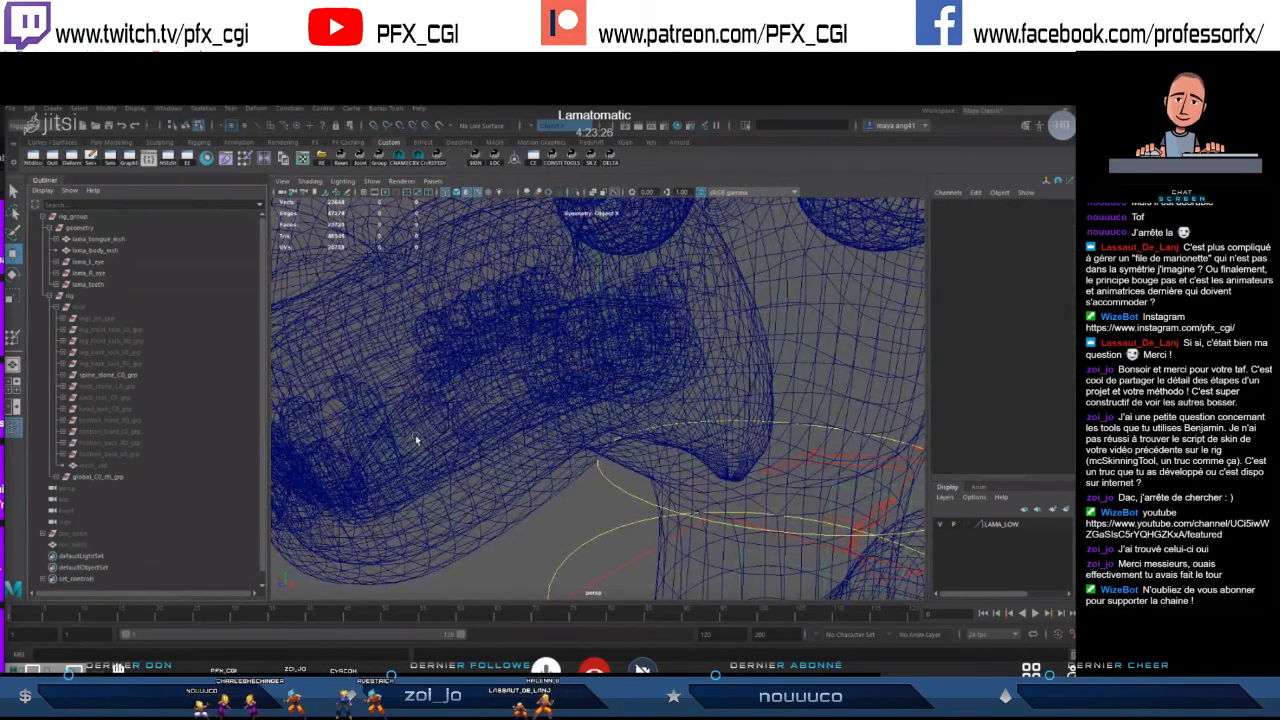
# - Select the body mesh in shaded display and turn selection symmetry off
pyautogui.click(700, 355)
pyautogui.press('F8')
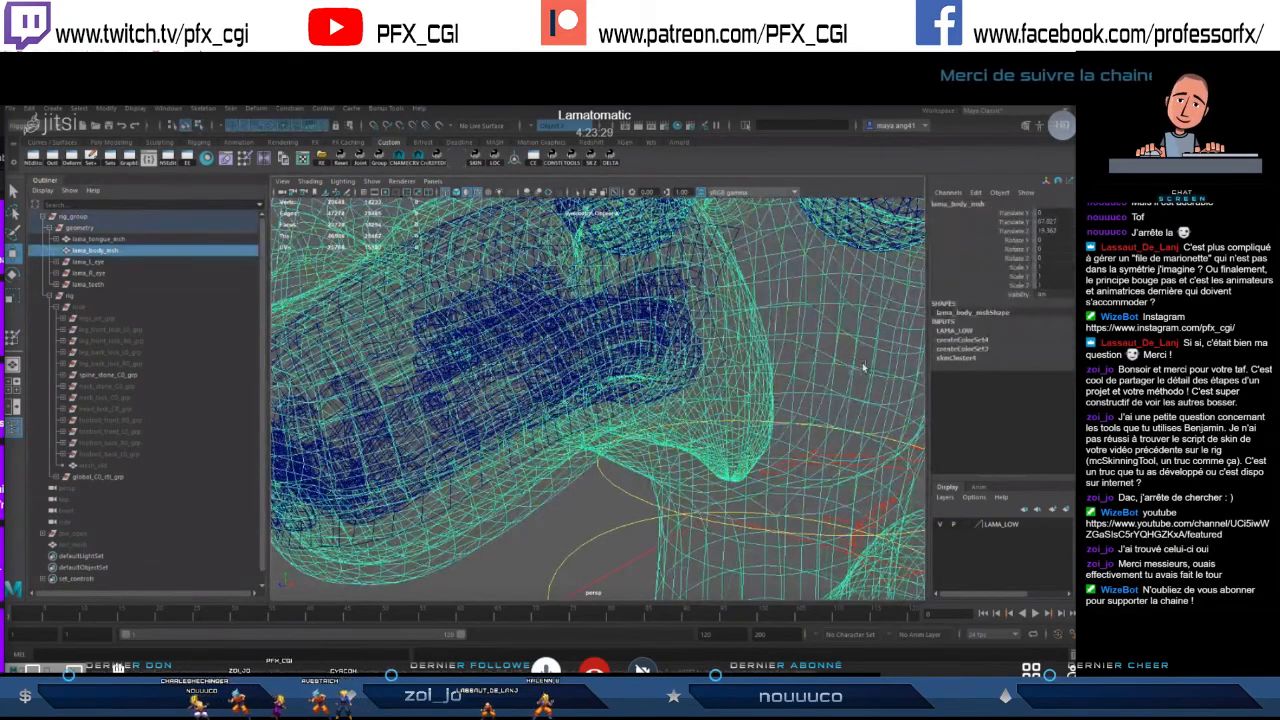
pyautogui.press('5')
pyautogui.click(1026, 126)
pyautogui.click(971, 338)
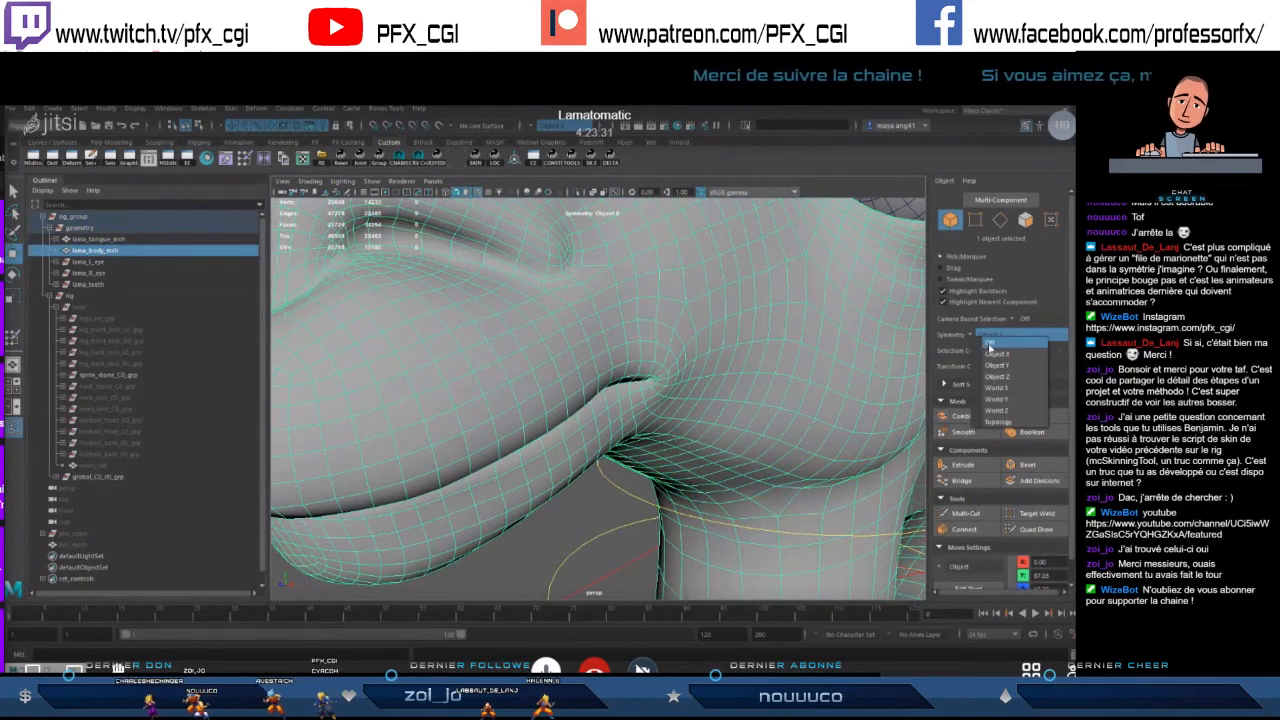
pyautogui.click(989, 343)
# - Create a locator at a single vertex in one corner of the llama's mouth
pyautogui.keyDown('alt'); pyautogui.moveTo(665, 395); pyautogui.dragTo(627, 378); pyautogui.keyUp('alt')
pyautogui.moveTo(625, 377); pyautogui.dragTo(562, 386, button='right')
pyautogui.moveTo(651, 383)
pyautogui.keyDown('alt'); pyautogui.mouseDown()
pyautogui.moveTo(626, 366)
pyautogui.moveTo(665, 340)
pyautogui.moveTo(711, 385)
pyautogui.moveTo(663, 351)
pyautogui.moveTo(681, 370)
pyautogui.mouseUp(); pyautogui.keyUp('alt')
pyautogui.click(626, 356)
pyautogui.press('4')
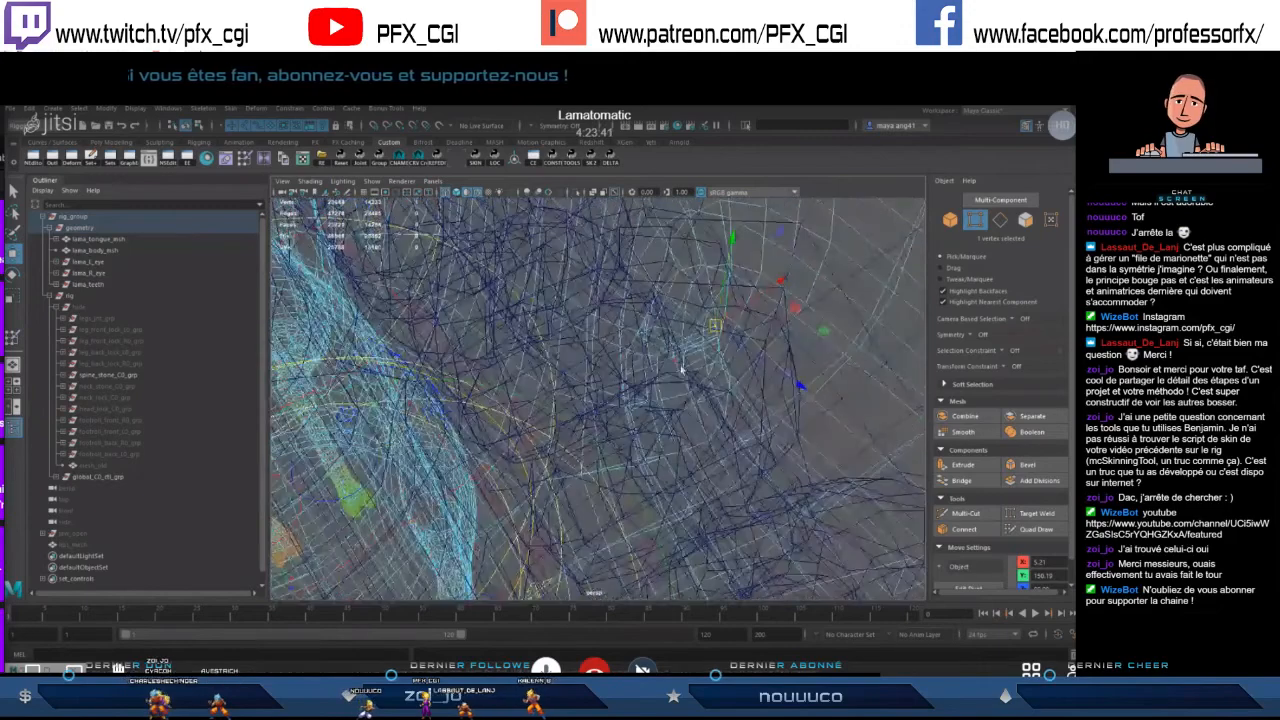
pyautogui.click(495, 162)
pyautogui.moveTo(616, 328)
pyautogui.keyDown('alt'); pyautogui.mouseDown()
pyautogui.moveTo(623, 348)
pyautogui.moveTo(563, 396)
pyautogui.moveTo(598, 378)
pyautogui.moveTo(569, 372)
pyautogui.mouseUp(); pyautogui.keyUp('alt')
pyautogui.press('5')
pyautogui.keyDown('alt'); pyautogui.moveTo(478, 402); pyautogui.dragTo(607, 393); pyautogui.keyUp('alt')
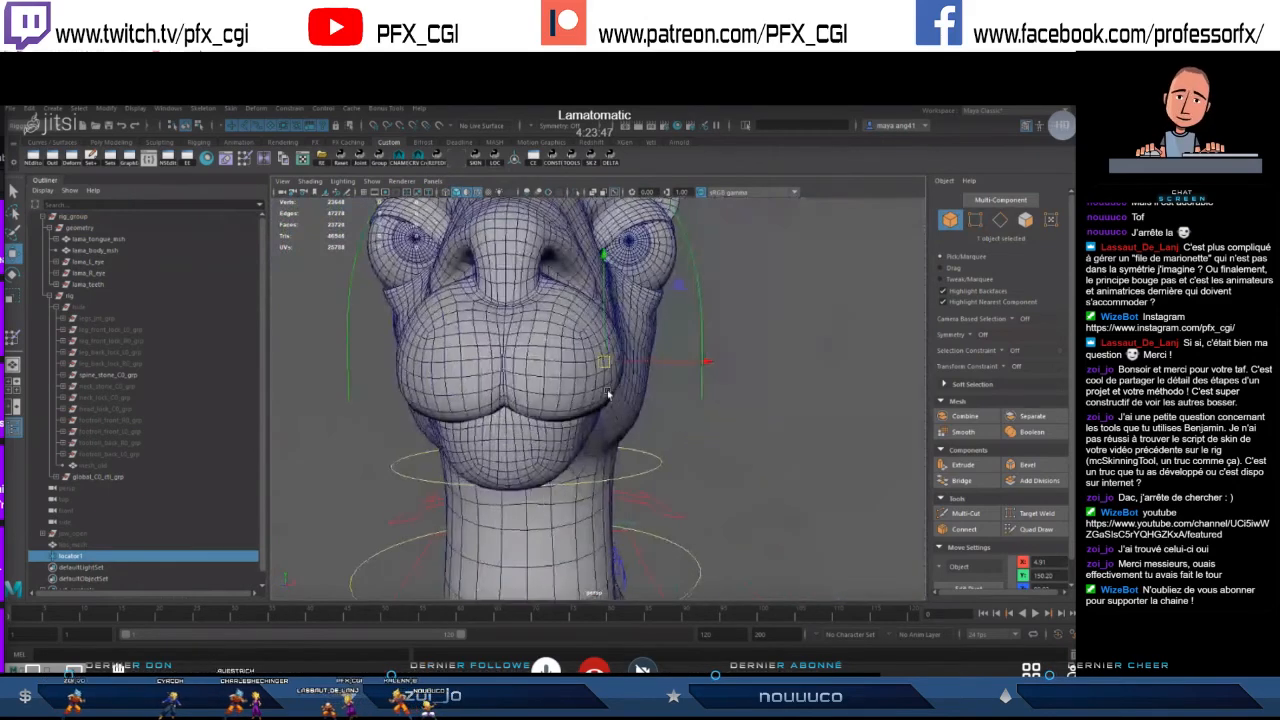
# - Create a second locator from two body mesh vertices at the front centre of the lips
pyautogui.keyDown('alt'); pyautogui.moveTo(531, 399); pyautogui.dragTo(606, 378, button='middle'); pyautogui.keyUp('alt')
pyautogui.click(578, 329)
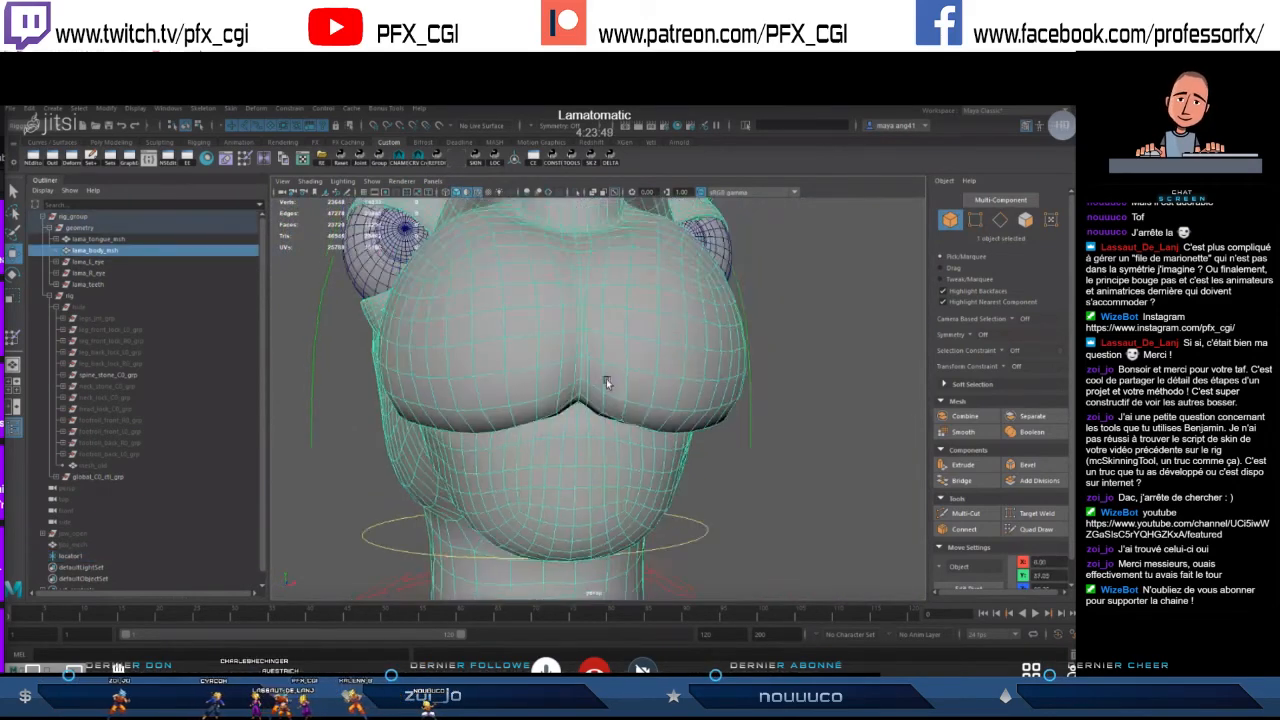
pyautogui.scroll(5, 602, 376)
pyautogui.keyDown('alt'); pyautogui.moveTo(598, 375); pyautogui.dragTo(616, 375); pyautogui.keyUp('alt')
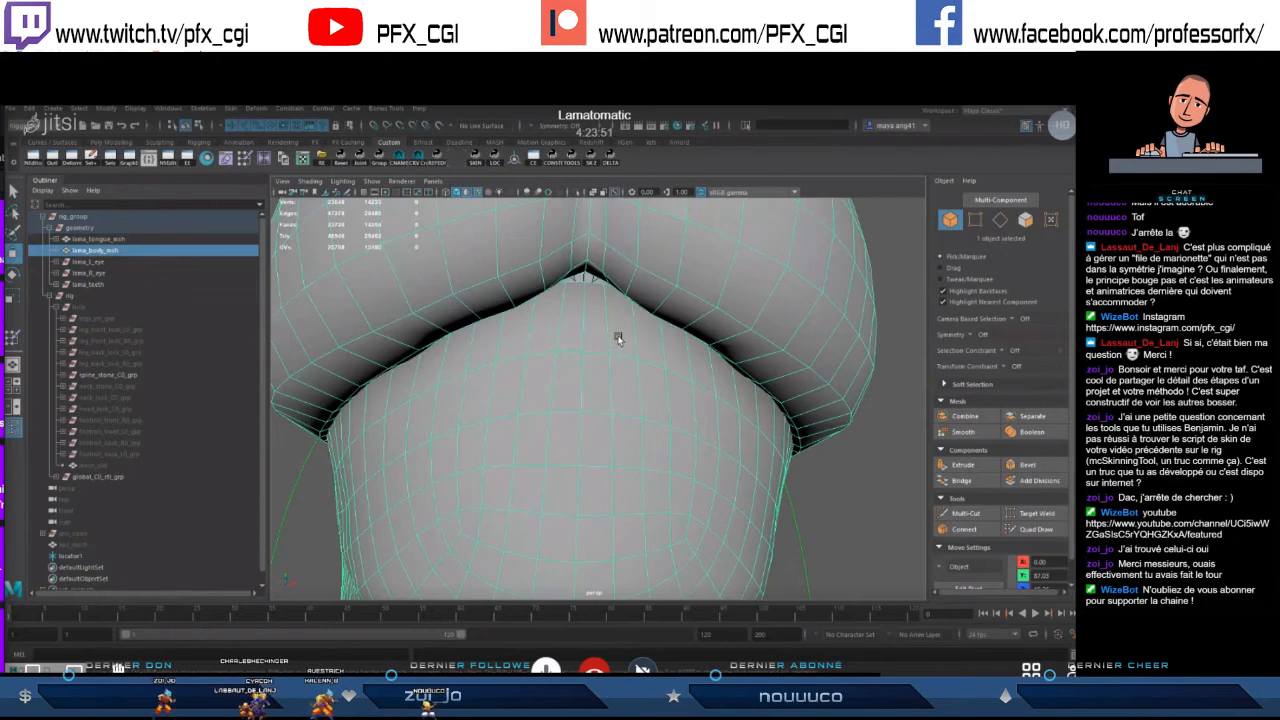
pyautogui.press('q')
pyautogui.keyDown('shift'); pyautogui.click(588, 279); pyautogui.keyUp('shift')
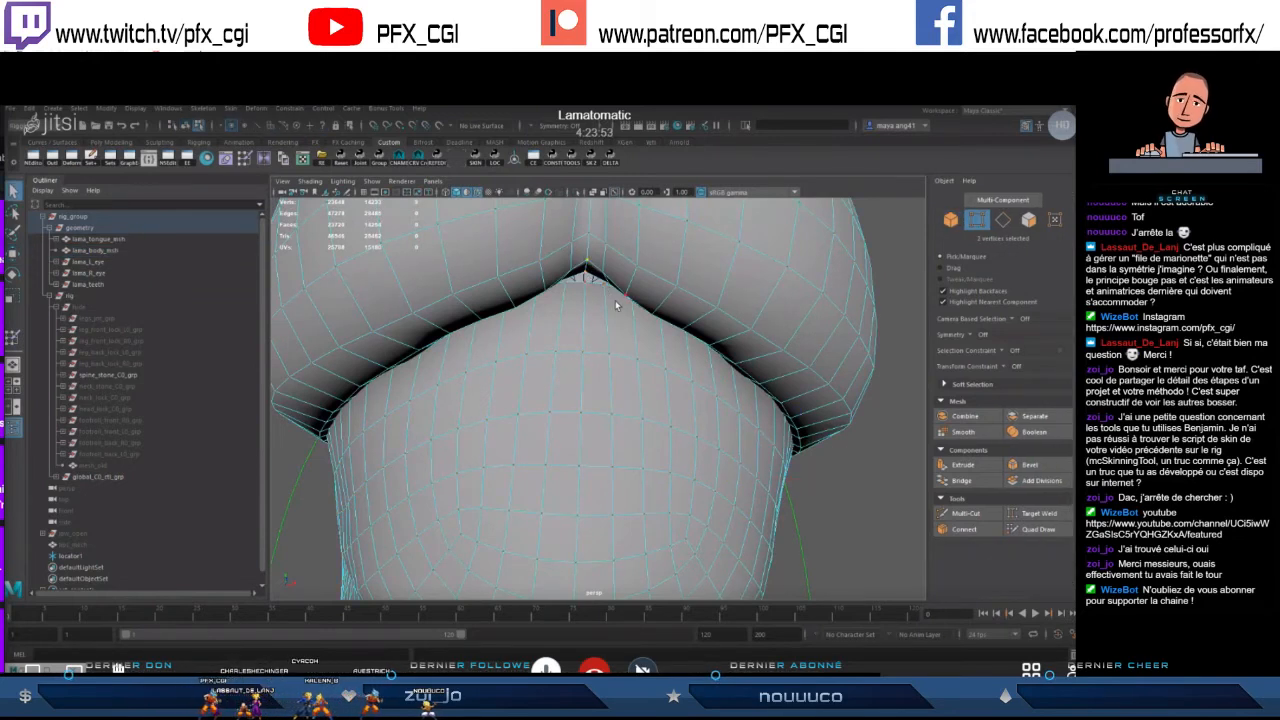
pyautogui.click(493, 163)
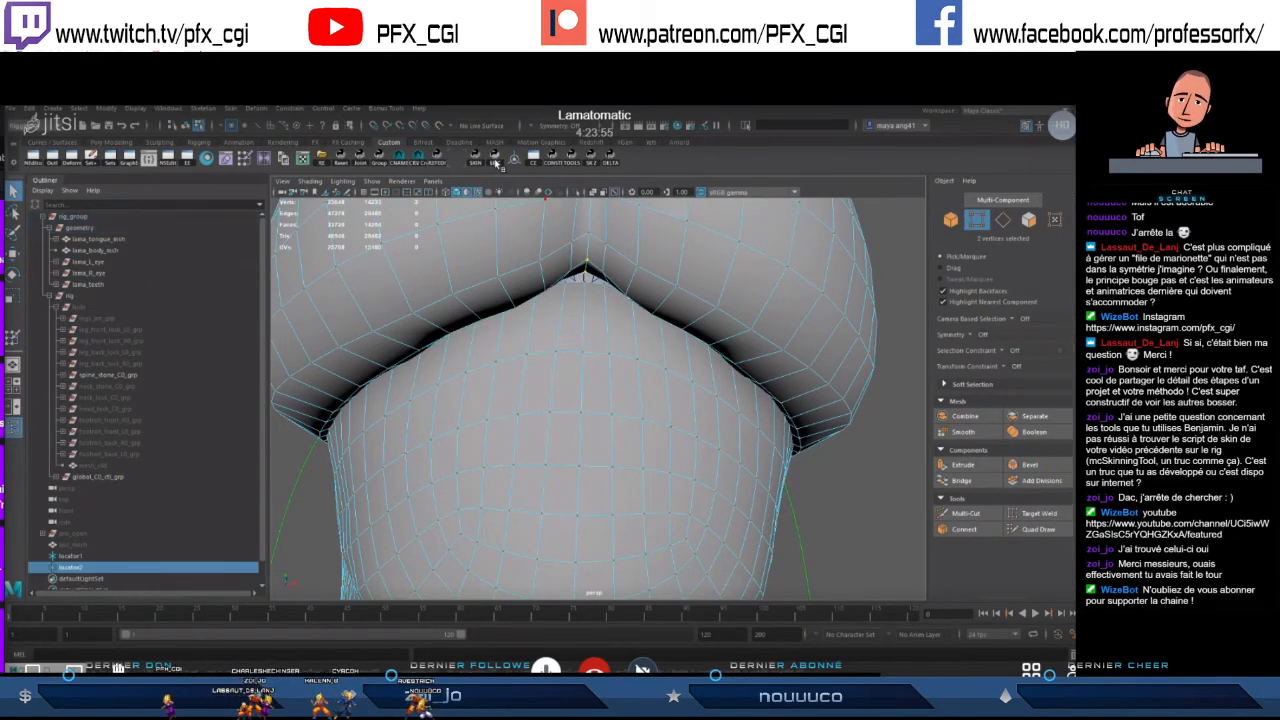
pyautogui.scroll(-6, 576, 361)
pyautogui.scroll(8, 576, 361)
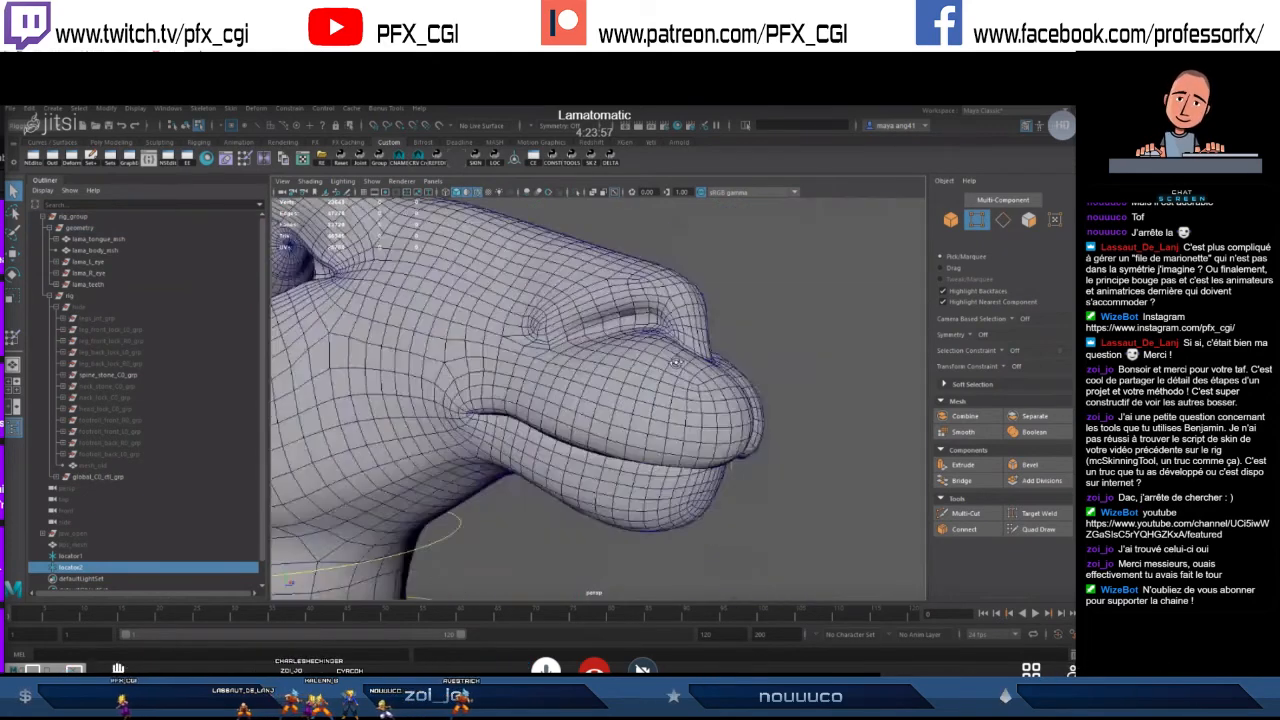
pyautogui.scroll(3, 590, 358)
pyautogui.moveTo(610, 350); pyautogui.dragTo(590, 350, button='right')
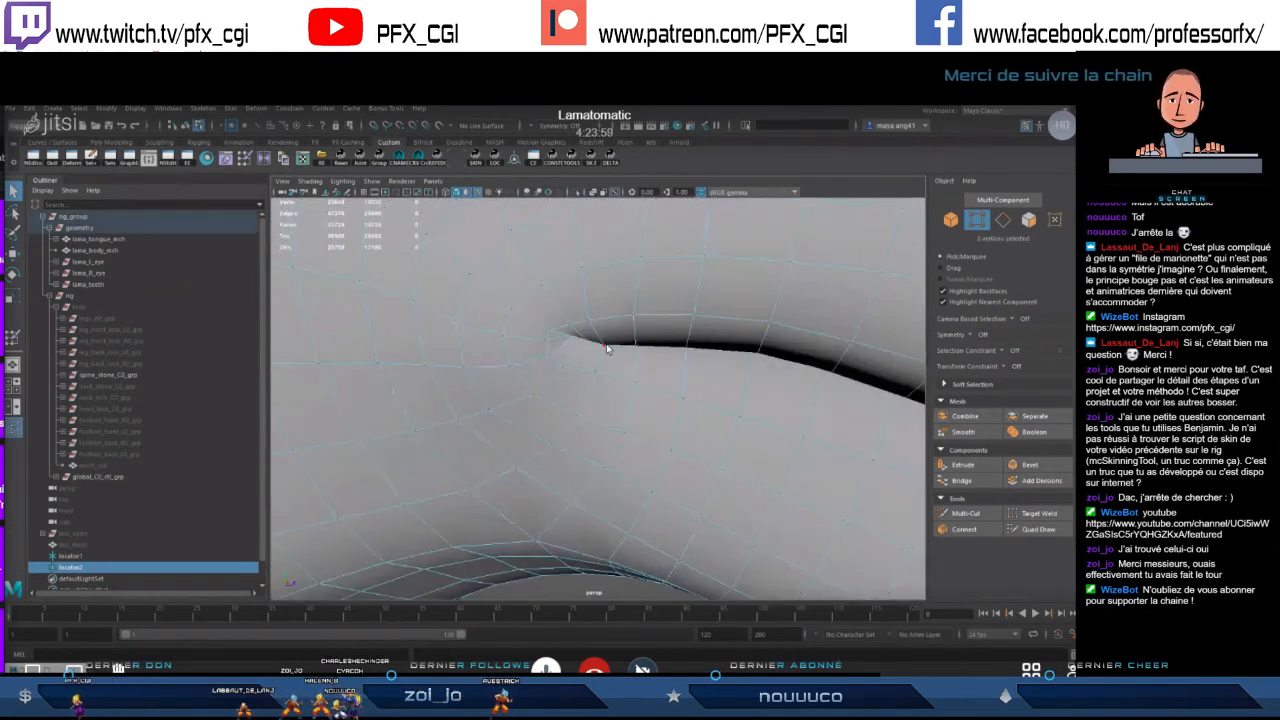
pyautogui.press('F8')
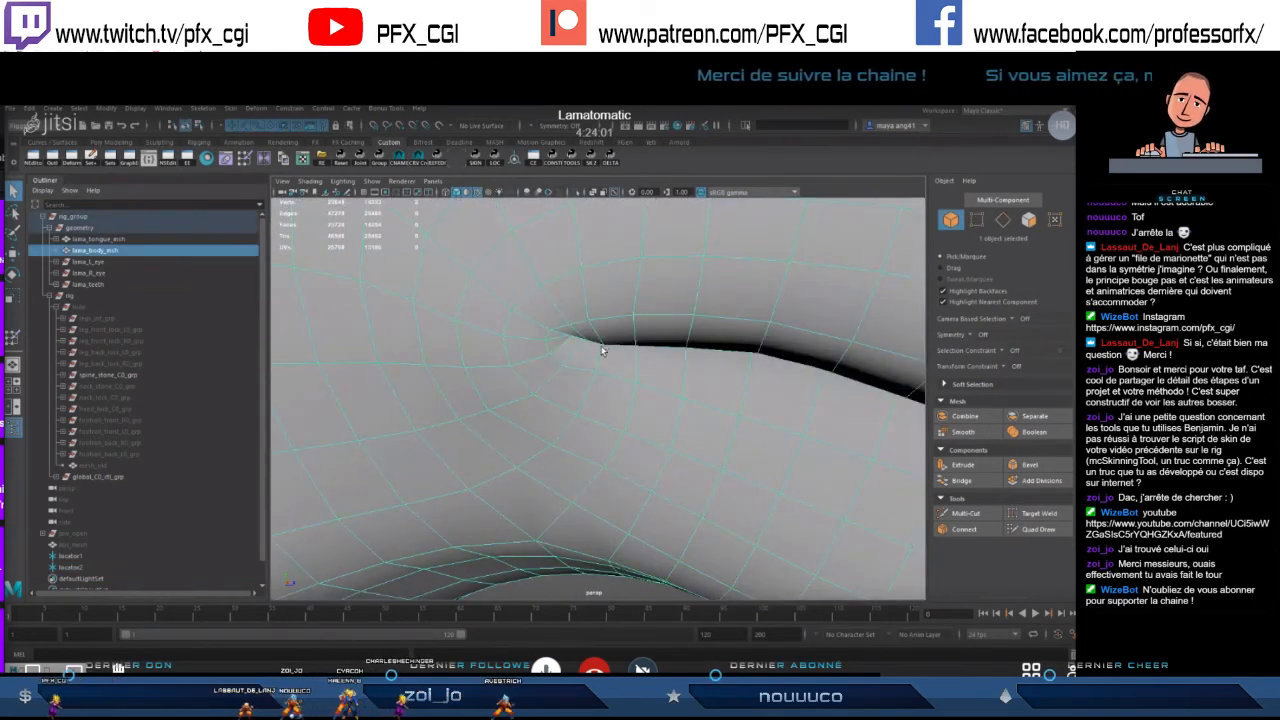
pyautogui.scroll(-3, 603, 350)
# - Duplicate the mouth-corner locator and set the copy's Translate X to -4.909 for the opposite corner
pyautogui.click(70, 556)
pyautogui.scroll(-8, 621, 435)
pyautogui.press('4')
pyautogui.scroll(-3, 658, 437)
pyautogui.keyDown('alt'); pyautogui.moveTo(649, 437); pyautogui.dragTo(606, 430); pyautogui.keyUp('alt')
pyautogui.scroll(4, 658, 437)
pyautogui.press('w')
pyautogui.scroll(2, 645, 434)
pyautogui.hotkey('ctrl', 'd')
pyautogui.click(1078, 225)
pyautogui.click(1050, 213)
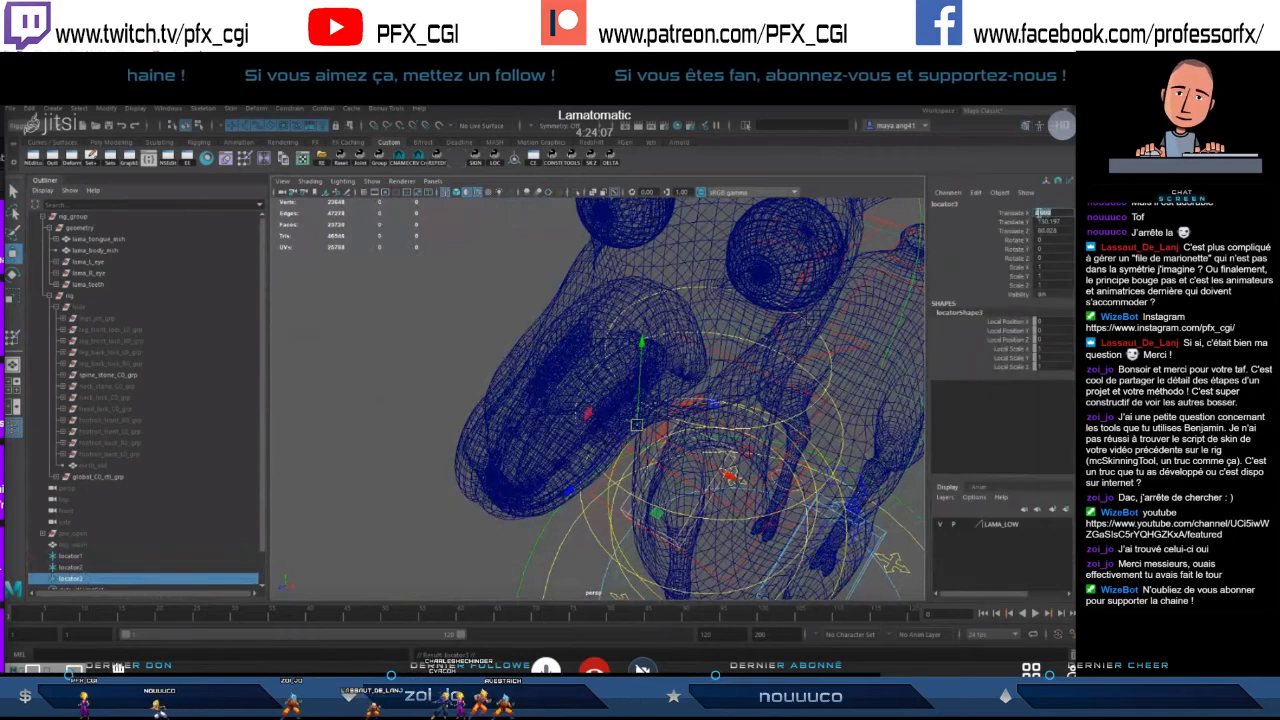
pyautogui.write('-4.909')
pyautogui.press('Return')
# - Select the body mesh in shaded display and examine the lip line between the mouth corner and the front
pyautogui.moveTo(640, 400)
pyautogui.keyDown('alt'); pyautogui.mouseDown()
pyautogui.moveTo(708, 393)
pyautogui.moveTo(619, 434)
pyautogui.moveTo(665, 428)
pyautogui.moveTo(584, 407)
pyautogui.moveTo(560, 380)
pyautogui.moveTo(624, 367)
pyautogui.moveTo(572, 386)
pyautogui.moveTo(582, 368)
pyautogui.mouseUp(); pyautogui.keyUp('alt')
pyautogui.press('5')
pyautogui.keyDown('alt'); pyautogui.moveTo(582, 368); pyautogui.dragTo(606, 376, button='right'); pyautogui.keyUp('alt')
pyautogui.keyDown('alt'); pyautogui.moveTo(606, 376); pyautogui.dragTo(630, 302); pyautogui.keyUp('alt')
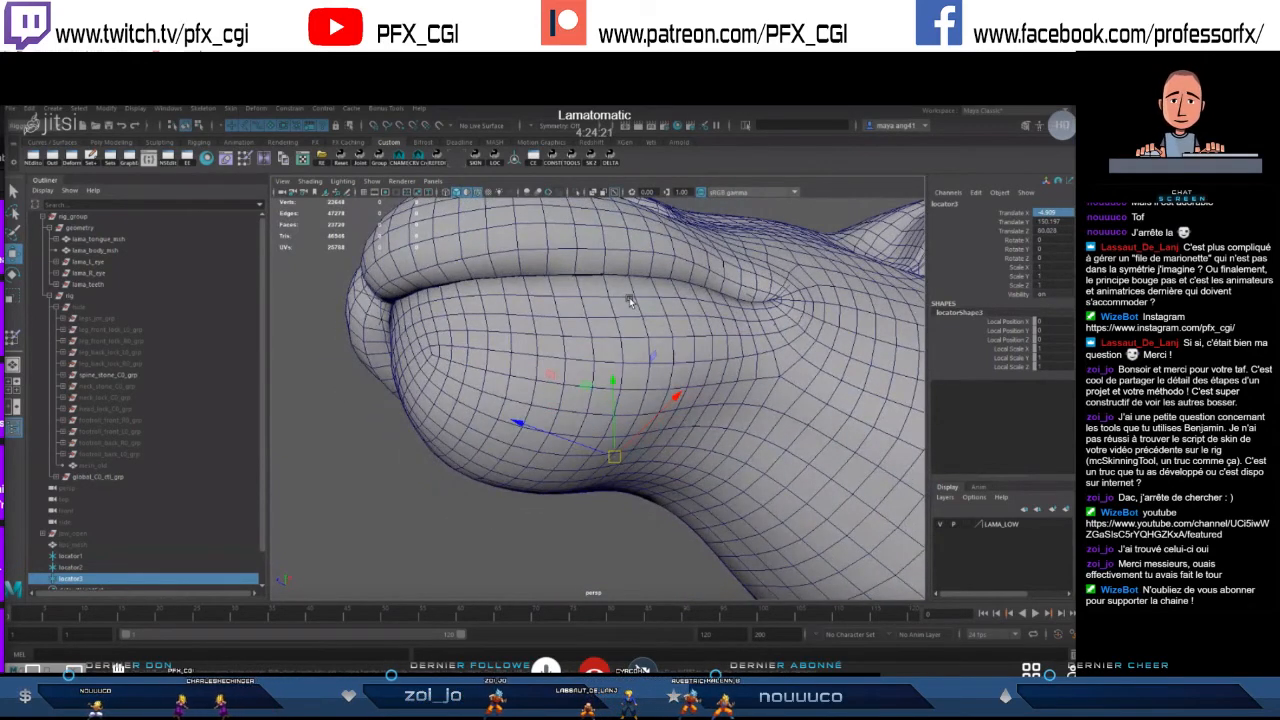
pyautogui.click(606, 259)
pyautogui.keyDown('alt'); pyautogui.moveTo(606, 259); pyautogui.dragTo(583, 314); pyautogui.keyUp('alt')
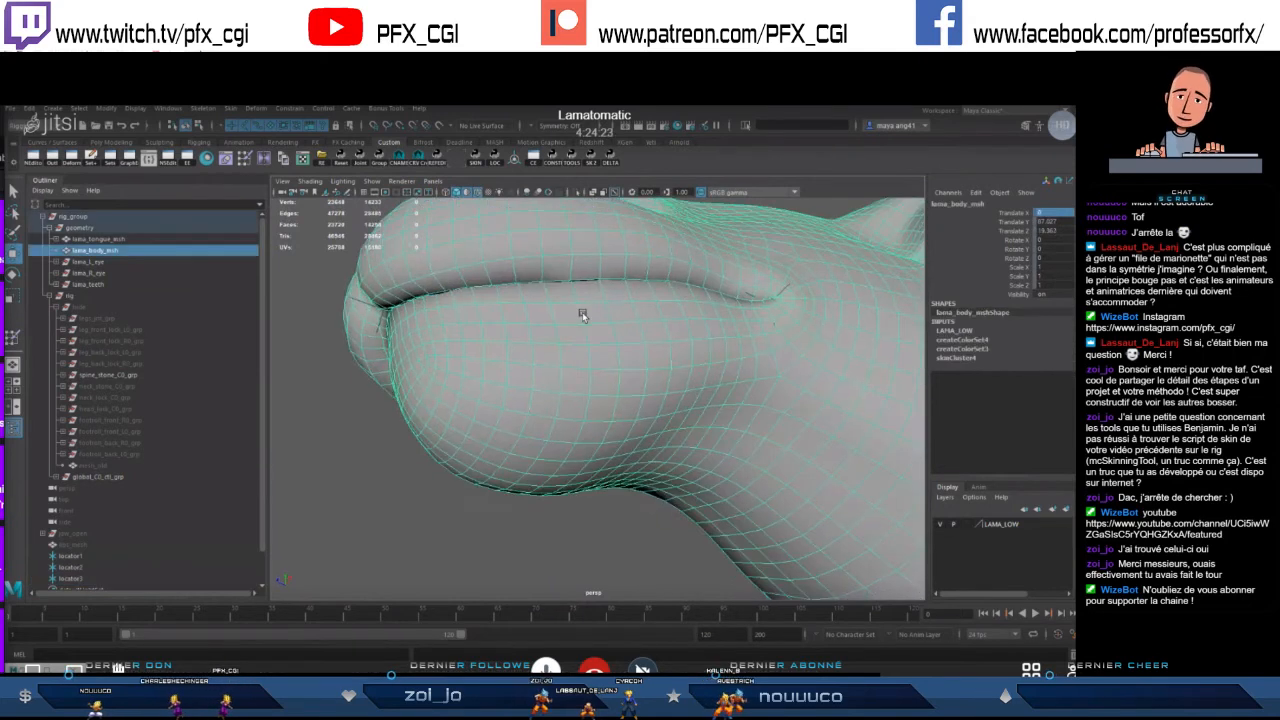
pyautogui.keyDown('alt'); pyautogui.moveTo(583, 314); pyautogui.dragTo(577, 358, button='right'); pyautogui.keyUp('alt')
pyautogui.moveTo(577, 358)
pyautogui.keyDown('alt'); pyautogui.mouseDown()
pyautogui.moveTo(606, 354)
pyautogui.moveTo(598, 370)
pyautogui.moveTo(584, 326)
pyautogui.moveTo(578, 345)
pyautogui.mouseUp(); pyautogui.keyUp('alt')
pyautogui.keyDown('alt'); pyautogui.moveTo(578, 345); pyautogui.dragTo(554, 341, button='right'); pyautogui.keyUp('alt')
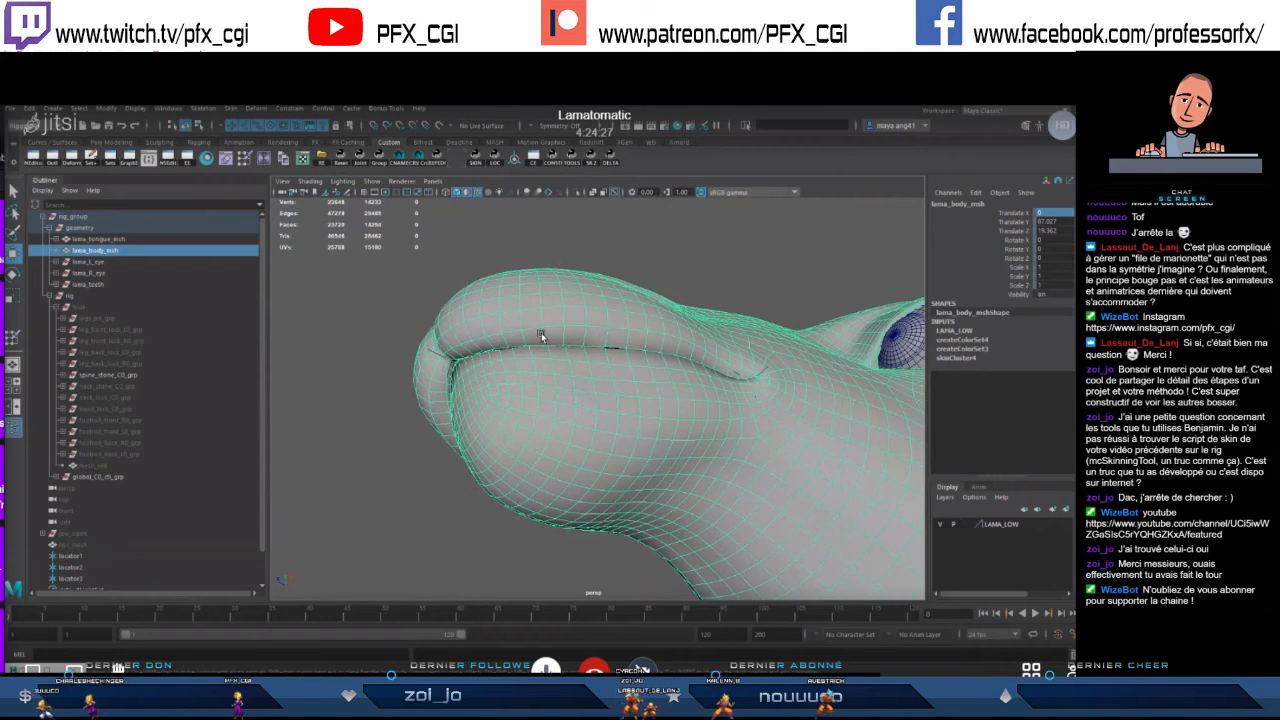
pyautogui.keyDown('alt'); pyautogui.moveTo(575, 349); pyautogui.dragTo(553, 345); pyautogui.keyUp('alt')
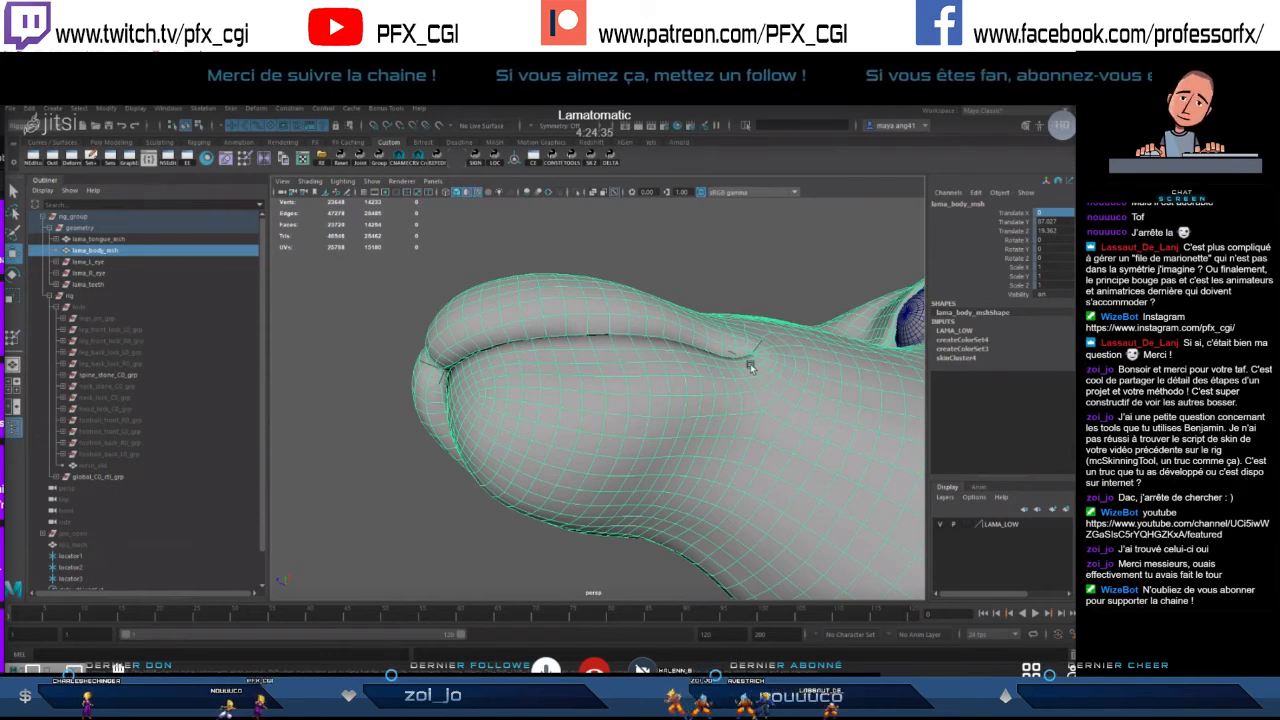
pyautogui.keyDown('alt'); pyautogui.moveTo(565, 341); pyautogui.dragTo(497, 362); pyautogui.keyUp('alt')
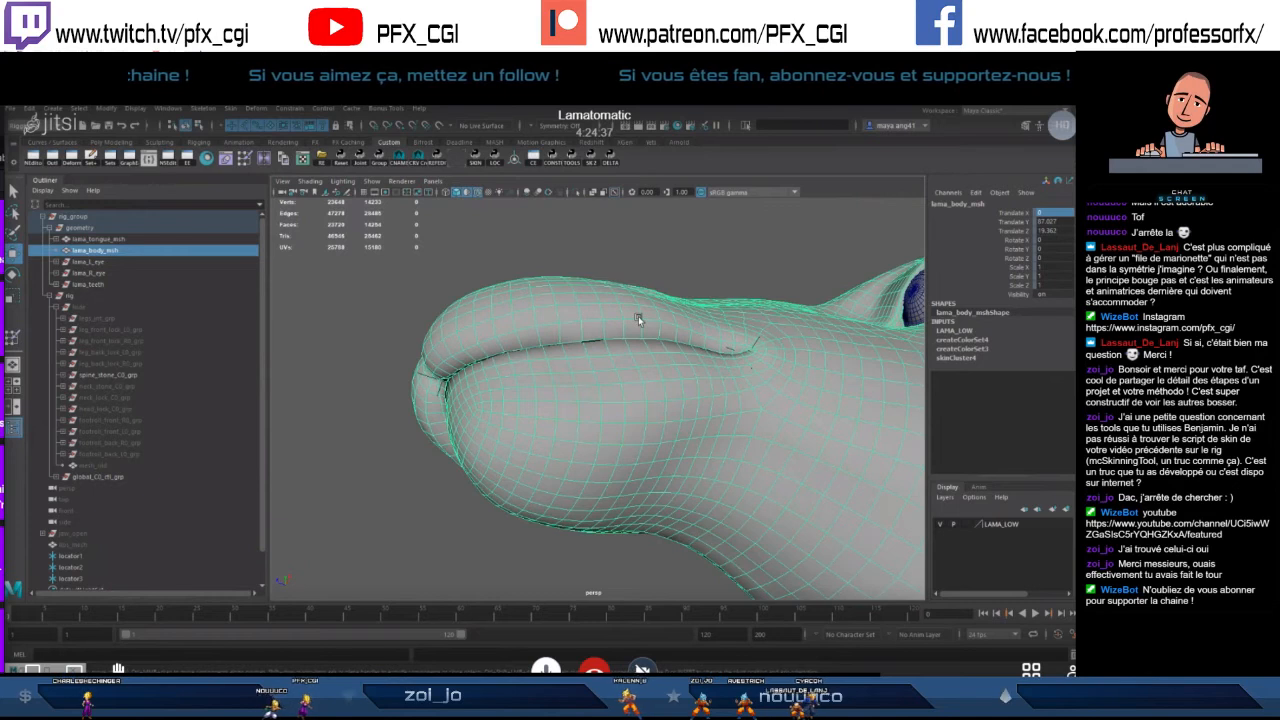
pyautogui.keyDown('alt'); pyautogui.moveTo(664, 335); pyautogui.dragTo(667, 347); pyautogui.keyUp('alt')
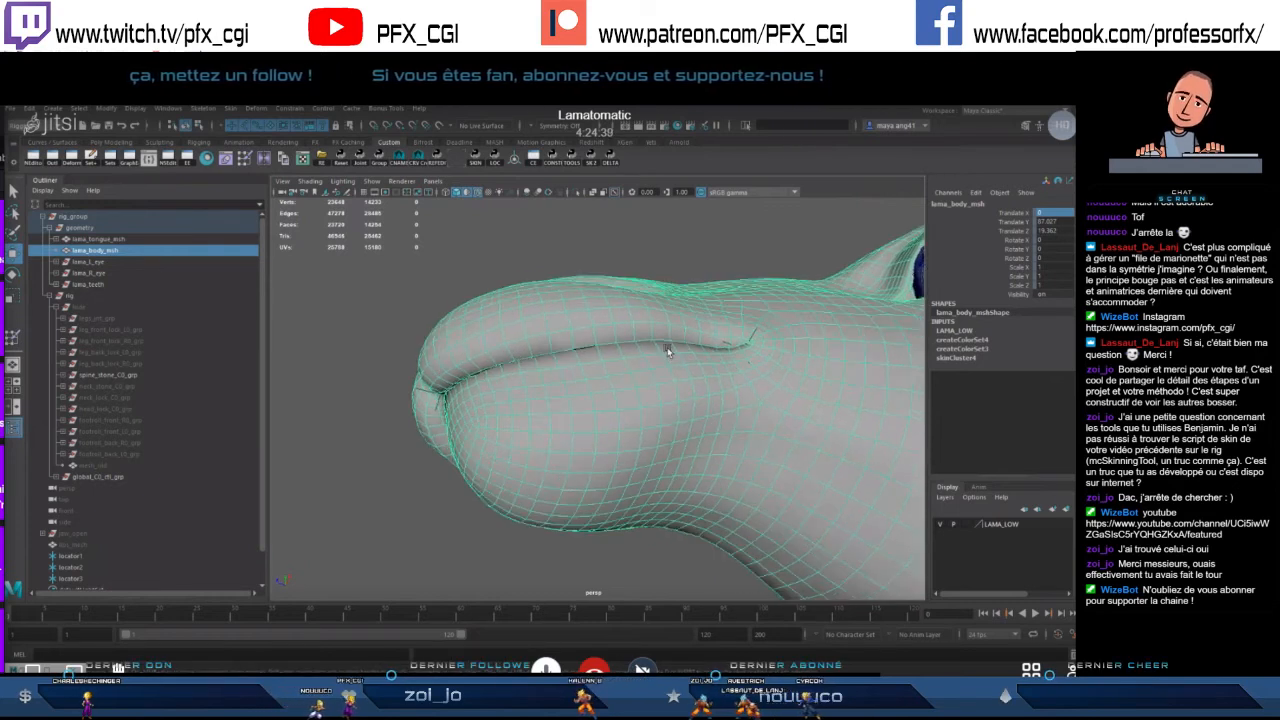
# - Create a locator at a body mesh vertex on the lip line near the mouth corner
pyautogui.scroll(3, 668, 345)
pyautogui.moveTo(635, 327); pyautogui.dragTo(601, 332, button='right')
pyautogui.scroll(4, 610, 334)
pyautogui.moveTo(642, 337)
pyautogui.keyDown('alt'); pyautogui.mouseDown()
pyautogui.moveTo(677, 343)
pyautogui.moveTo(692, 325)
pyautogui.moveTo(728, 350)
pyautogui.moveTo(733, 377)
pyautogui.mouseUp(); pyautogui.keyUp('alt')
pyautogui.press('4')
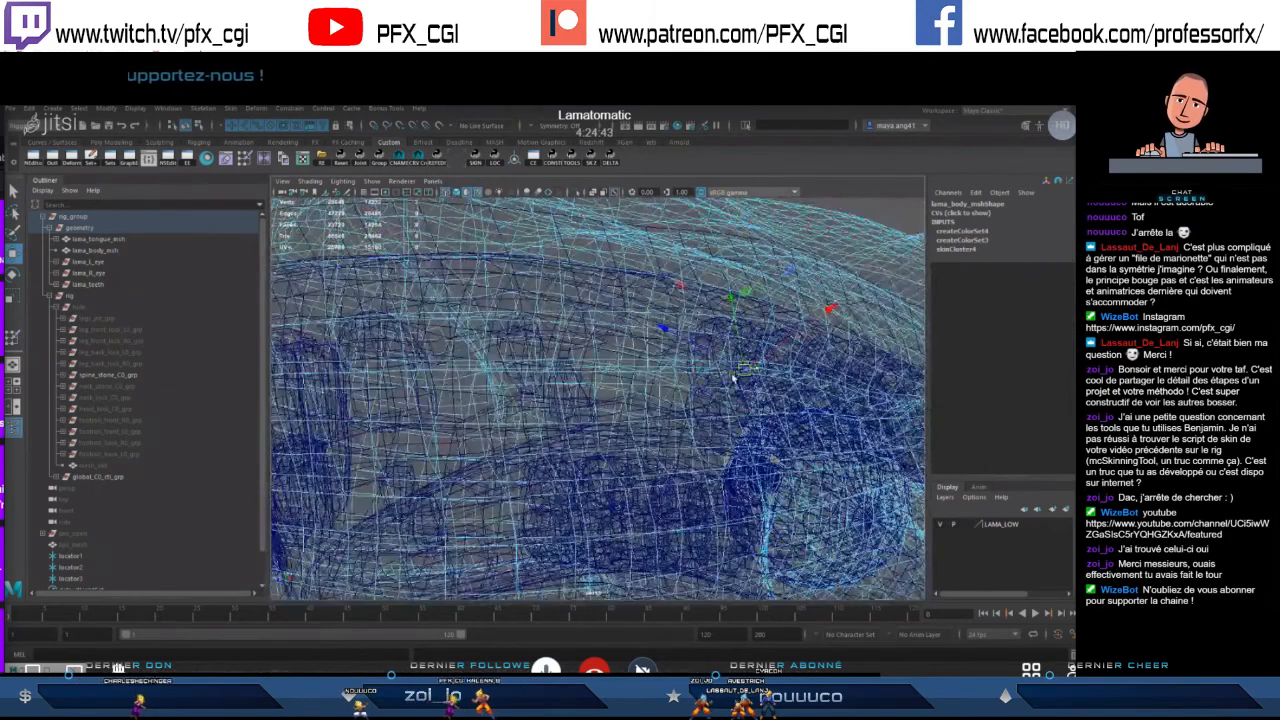
pyautogui.click(497, 162)
# - Create another locator at a body mesh vertex on the same side of the lip line, nearer the front
pyautogui.scroll(-4, 534, 352)
pyautogui.click(525, 295)
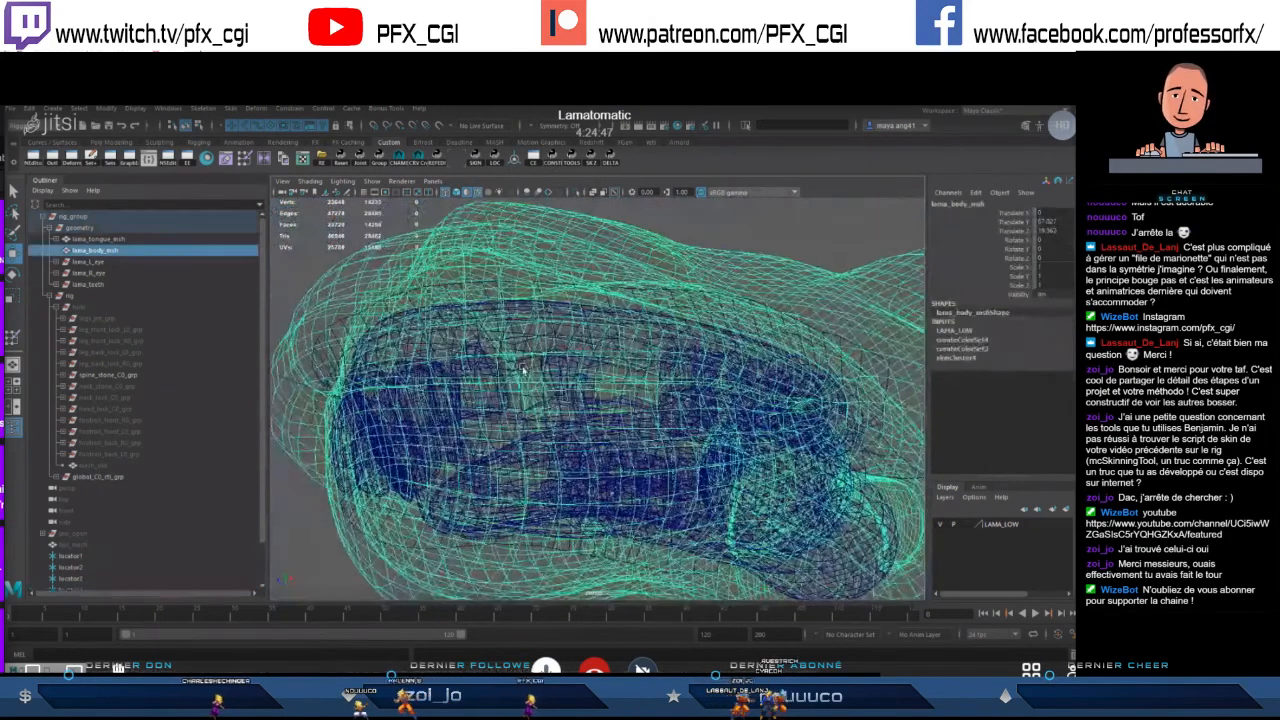
pyautogui.press('5')
pyautogui.moveTo(586, 371)
pyautogui.keyDown('alt'); pyautogui.mouseDown()
pyautogui.moveTo(566, 357)
pyautogui.moveTo(634, 357)
pyautogui.mouseUp(); pyautogui.keyUp('alt')
pyautogui.scroll(-4, 620, 340)
pyautogui.scroll(4, 600, 372)
pyautogui.moveTo(562, 373); pyautogui.dragTo(518, 374, button='right')
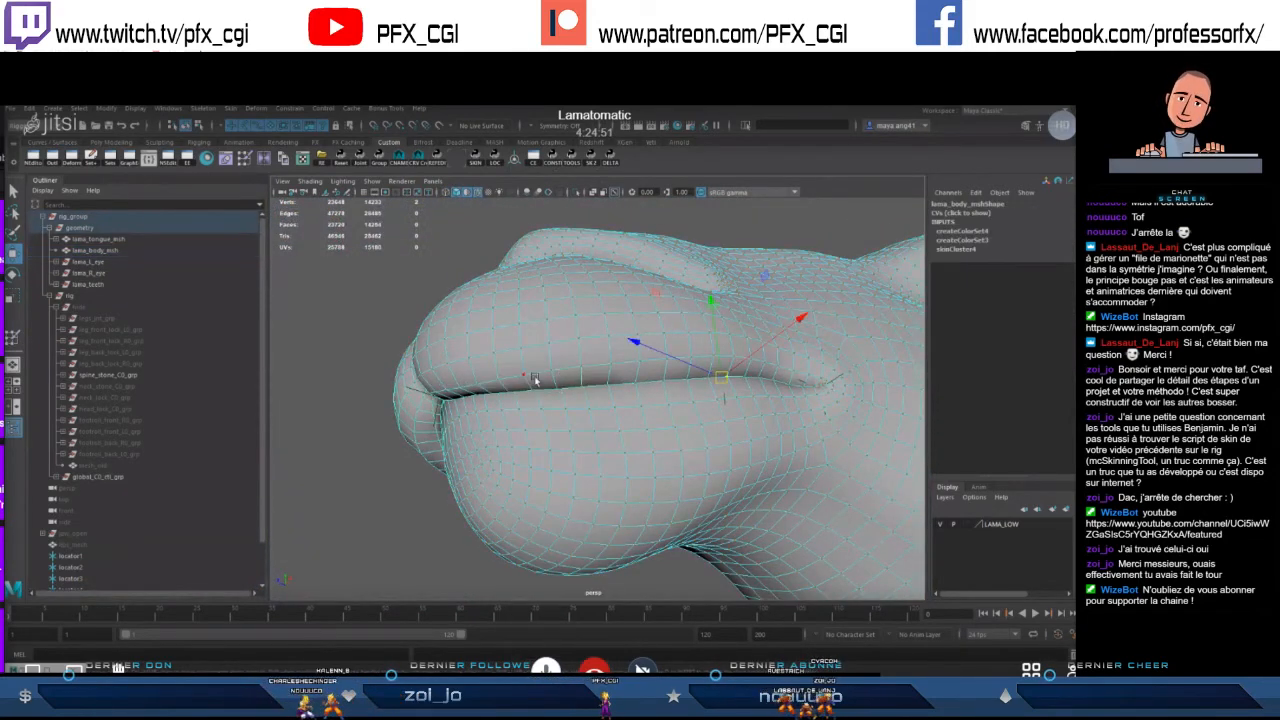
pyautogui.scroll(3, 560, 370)
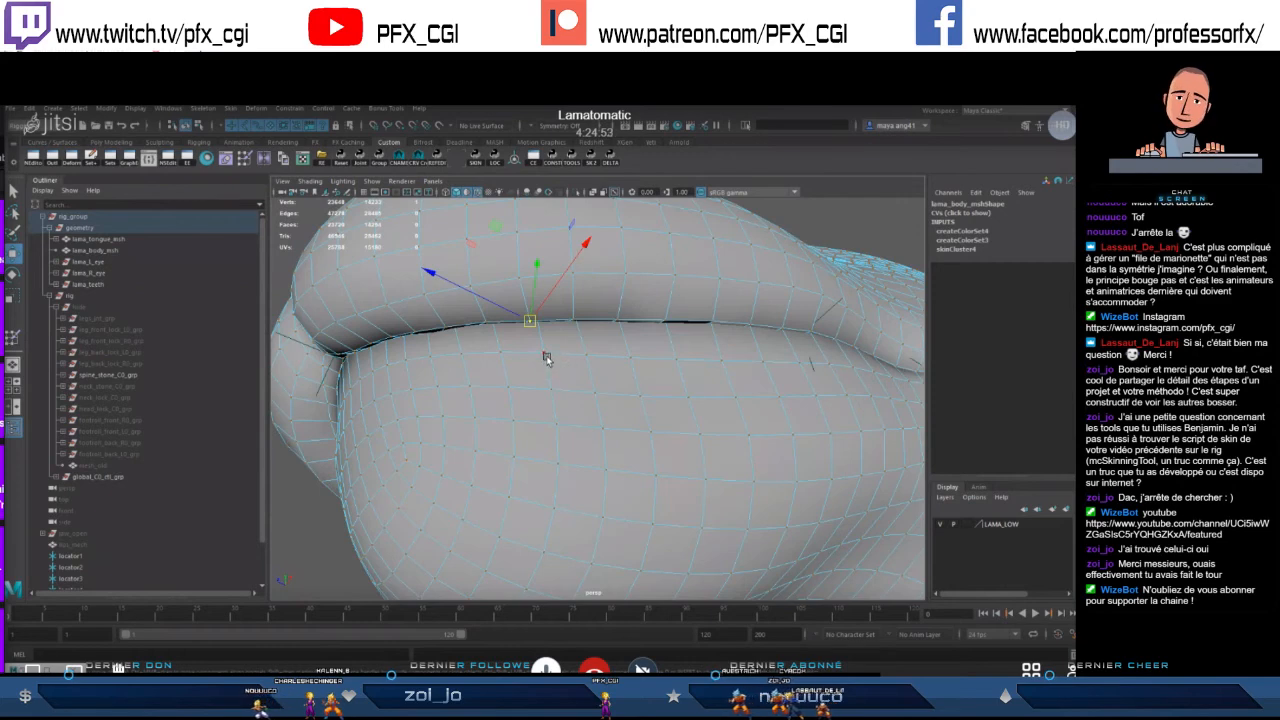
pyautogui.press('4')
pyautogui.scroll(-4, 546, 358)
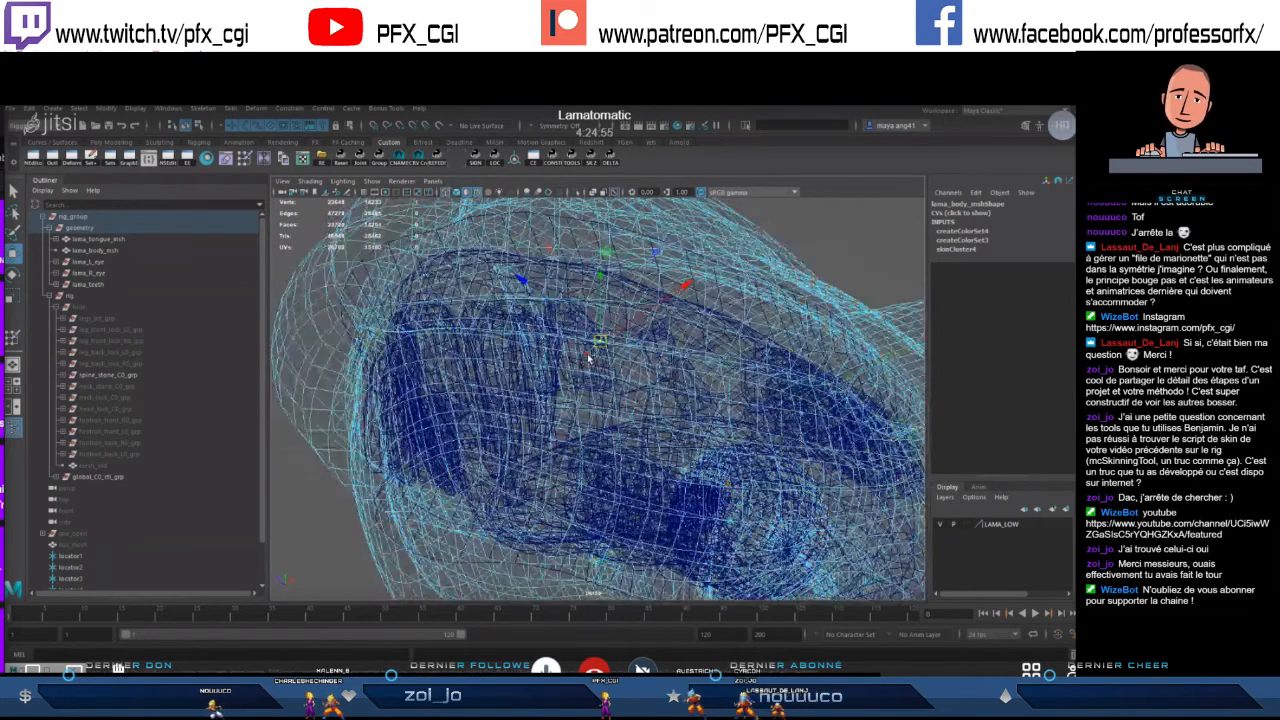
pyautogui.click(495, 168)
pyautogui.press('F8')
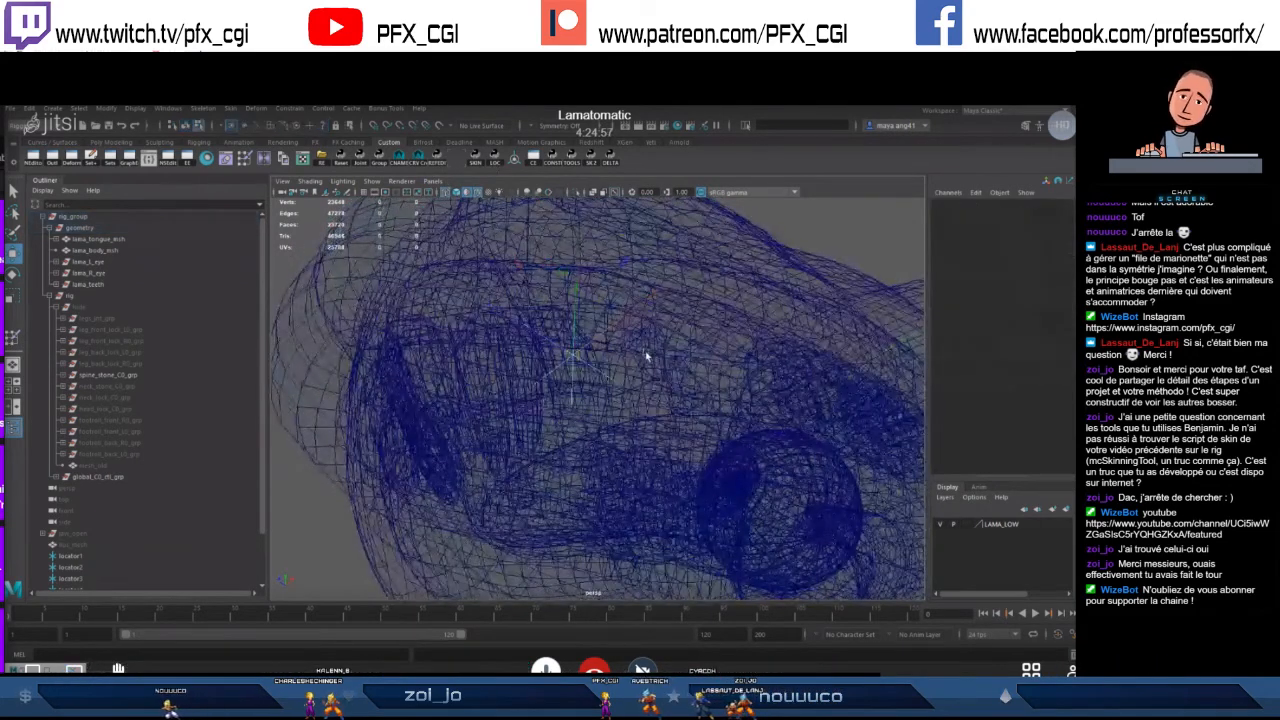
# - Duplicate the two side lip locators together and set the copies' Translate X to -4.498
pyautogui.press('5')
pyautogui.scroll(-5, 646, 372)
pyautogui.keyDown('alt'); pyautogui.moveTo(646, 372); pyautogui.dragTo(630, 380); pyautogui.keyUp('alt')
pyautogui.press('F8')
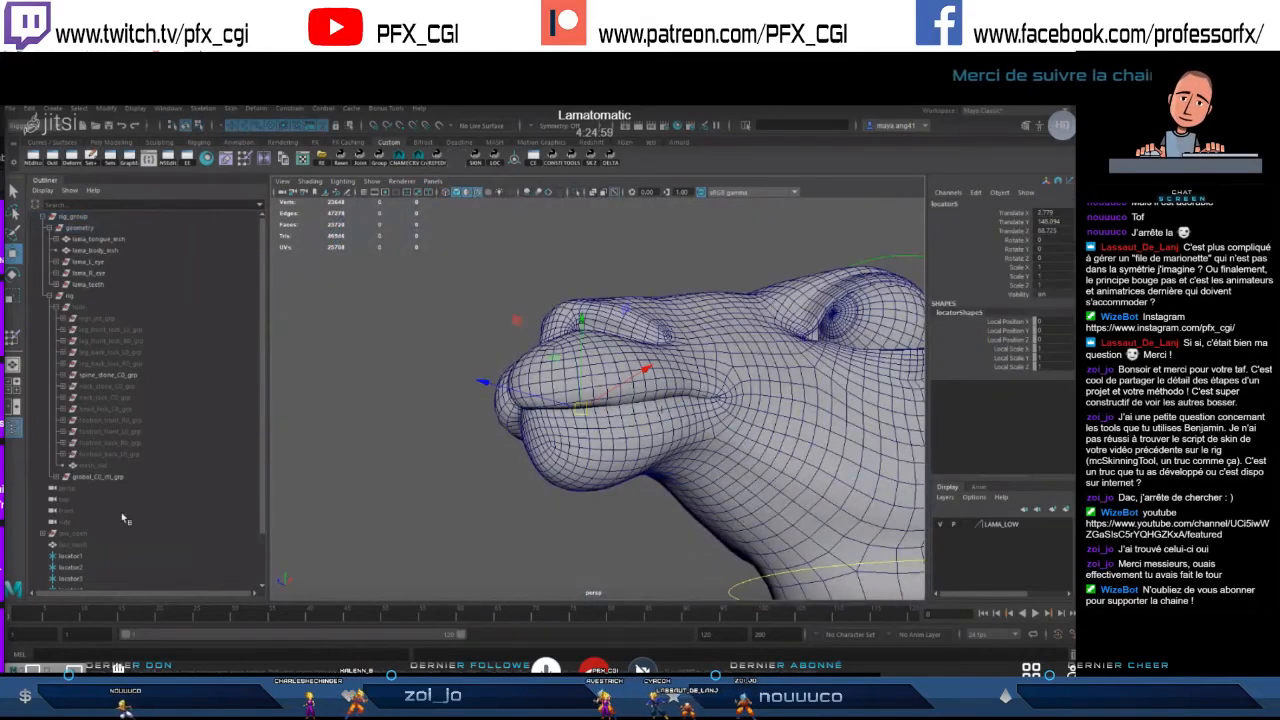
pyautogui.scroll(-2, 123, 517)
pyautogui.keyDown('ctrl'); pyautogui.click(103, 534); pyautogui.keyUp('ctrl')
pyautogui.hotkey('ctrl', 'd')
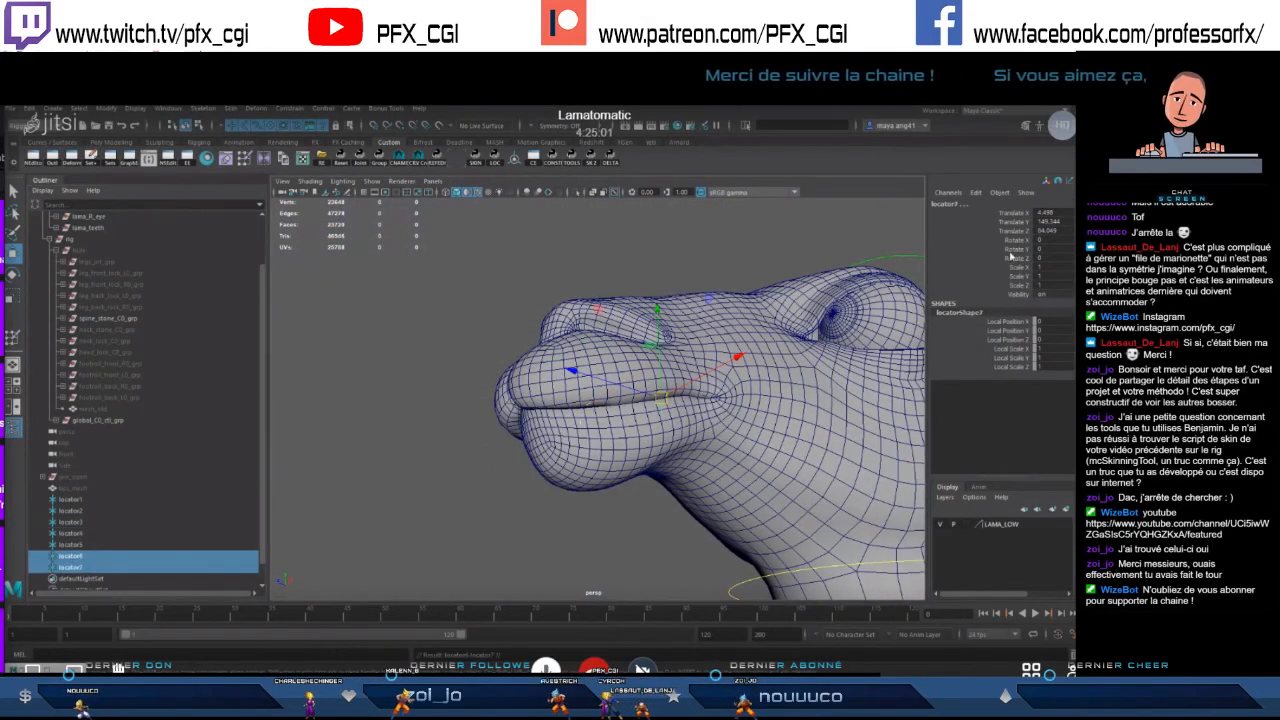
pyautogui.write('-')
pyautogui.press('Return')
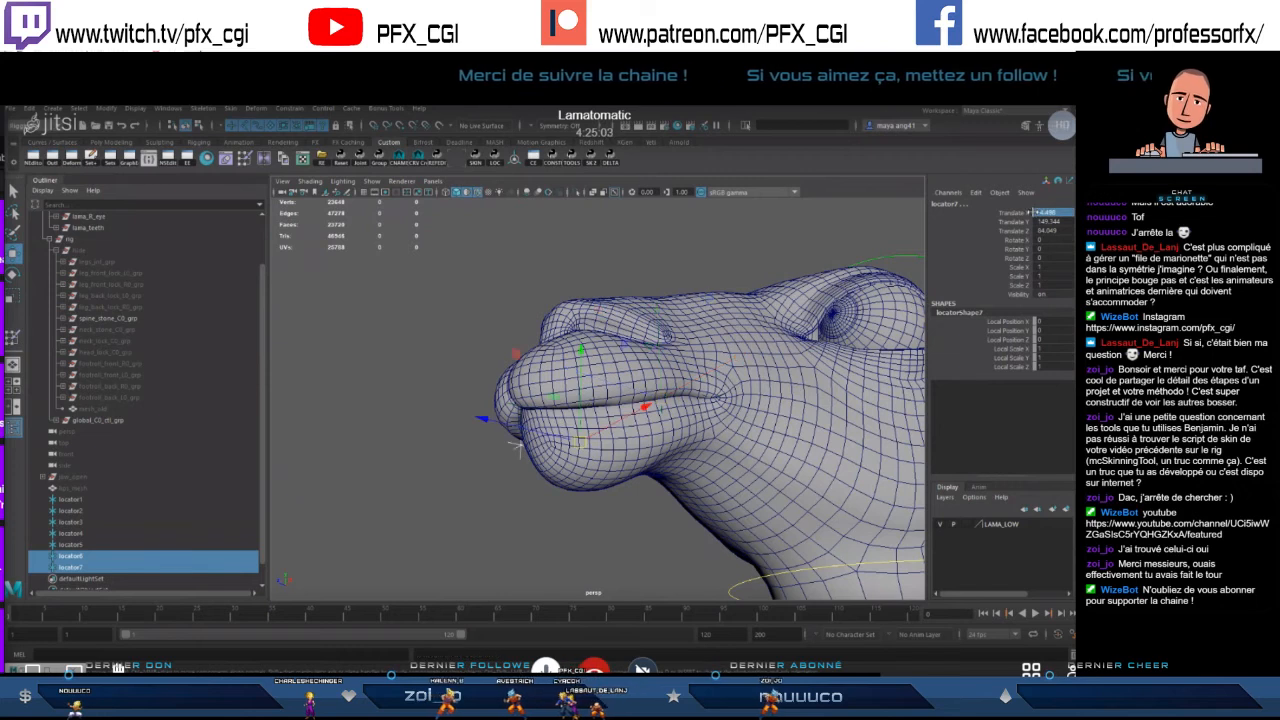
# - Delete the misplaced copy of the front-side lip locator and duplicate the original again with Translate X at -2.779
pyautogui.keyDown('alt'); pyautogui.moveTo(562, 418); pyautogui.dragTo(656, 480); pyautogui.keyUp('alt')
pyautogui.press('q')
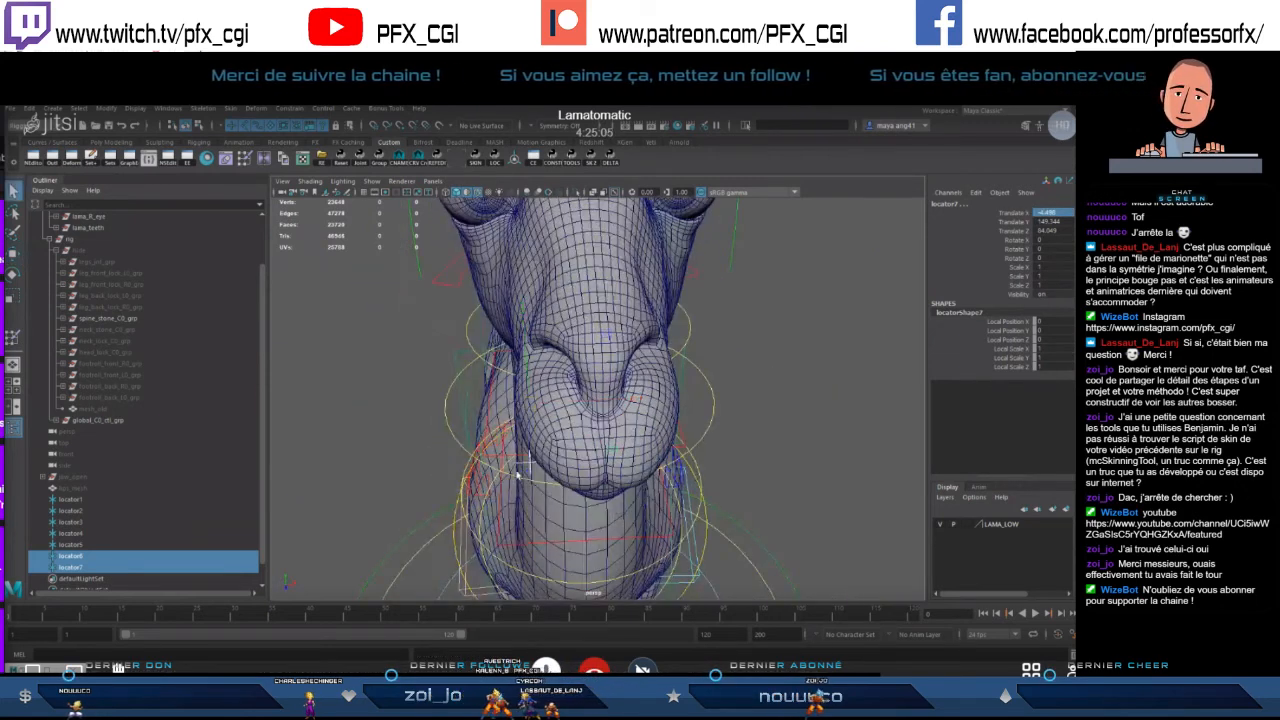
pyautogui.click(529, 464)
pyautogui.keyDown('alt'); pyautogui.moveTo(748, 512); pyautogui.dragTo(682, 461); pyautogui.keyUp('alt')
pyautogui.press('Delete')
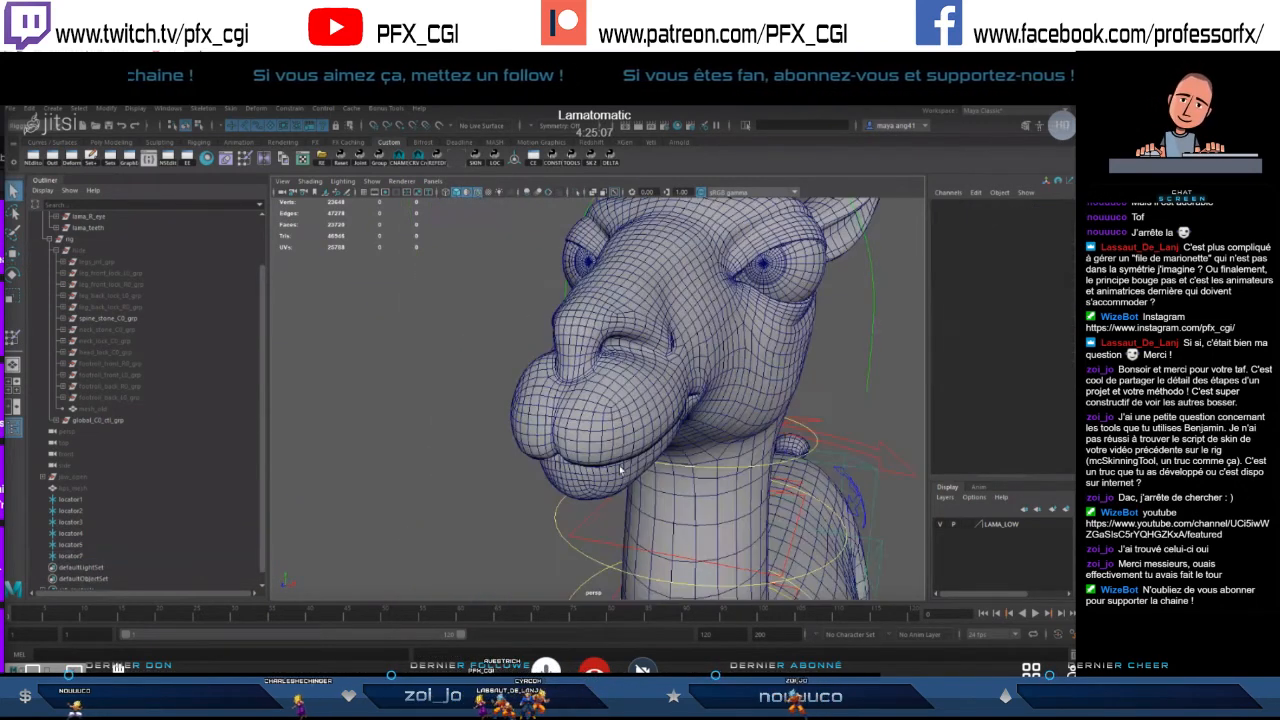
pyautogui.click(625, 469)
pyautogui.hotkey('ctrl', 'd')
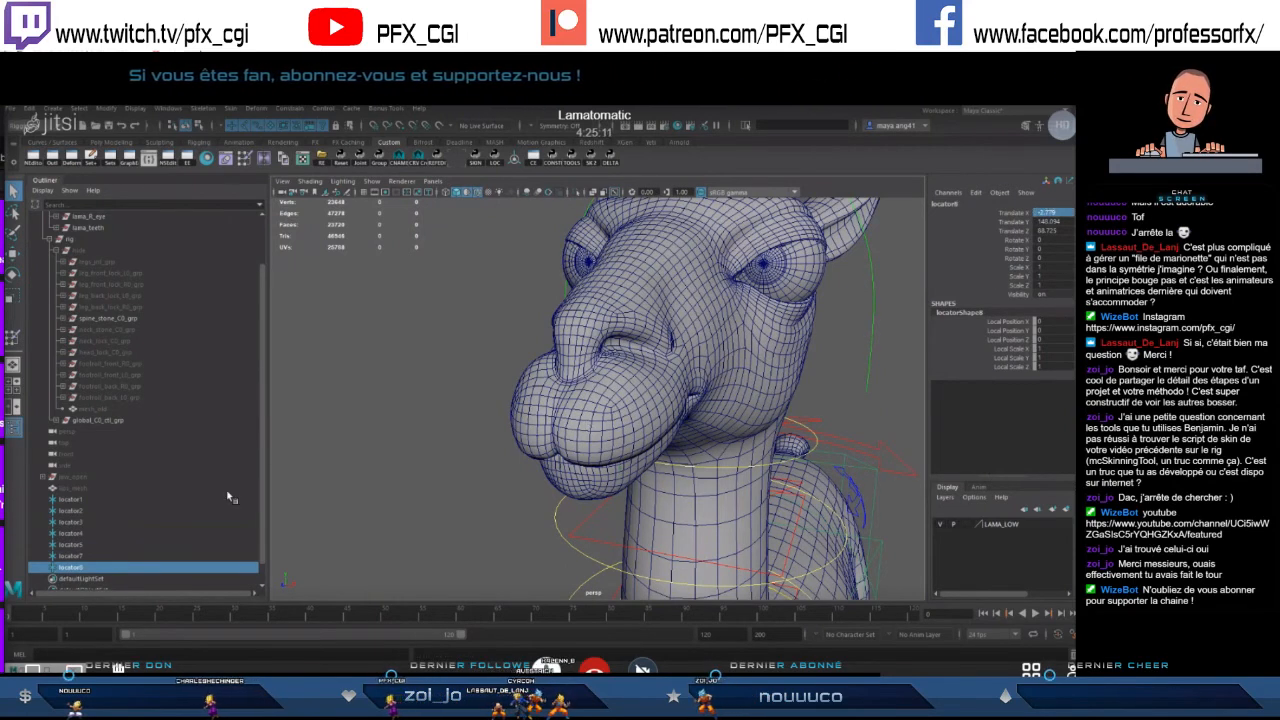
# - Select all seven locators and isolate them briefly to examine their layout around the mouth
pyautogui.moveTo(110, 500); pyautogui.dragTo(76, 568)
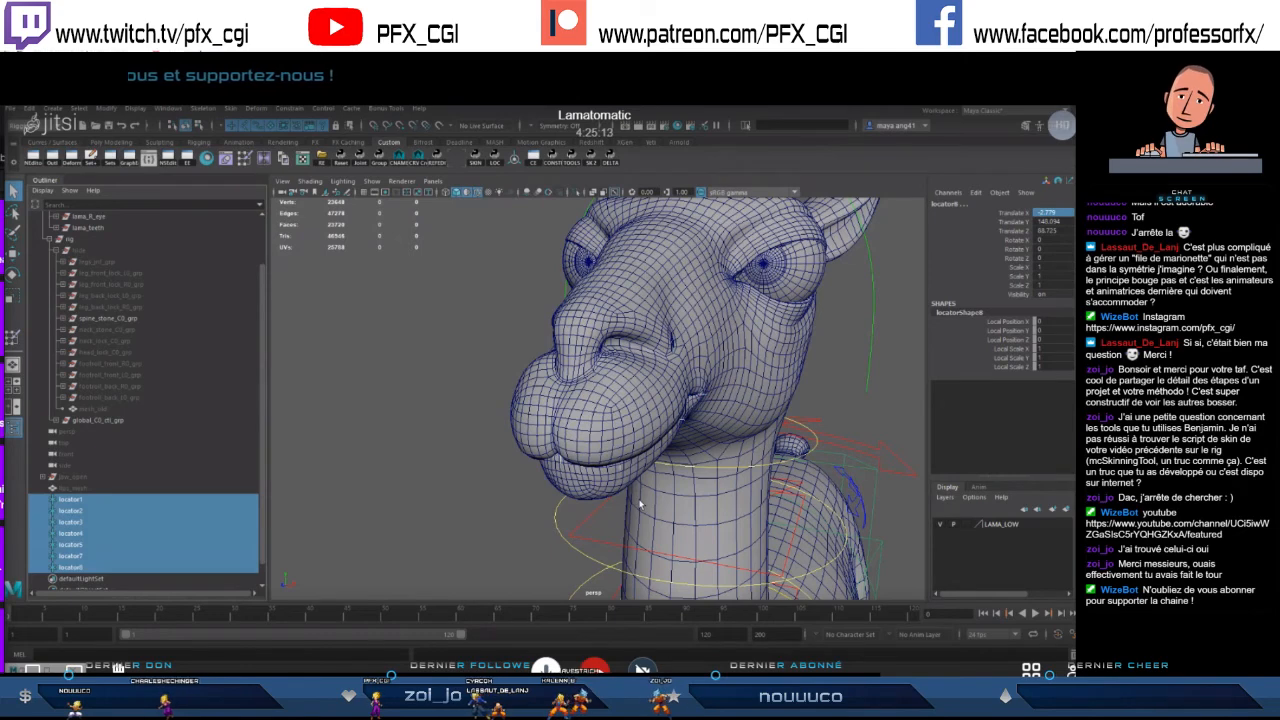
pyautogui.press('4')
pyautogui.keyDown('alt'); pyautogui.moveTo(627, 452); pyautogui.dragTo(678, 425); pyautogui.keyUp('alt')
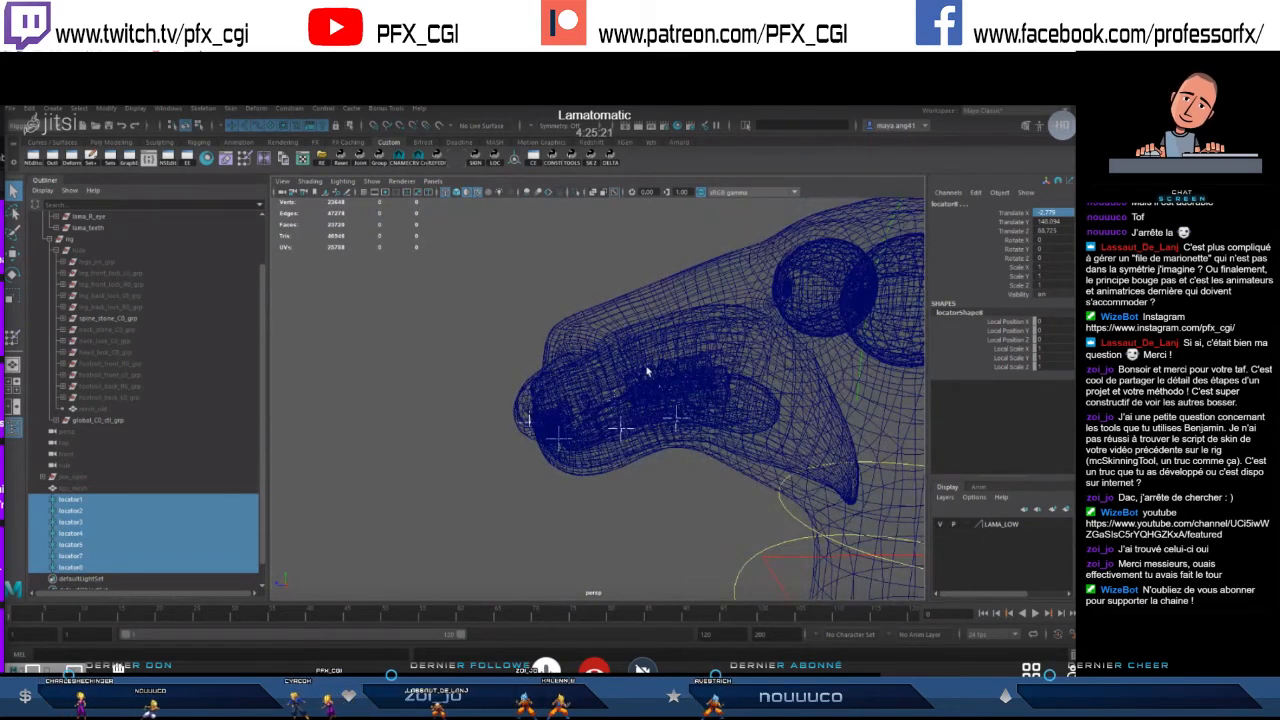
pyautogui.keyDown('alt'); pyautogui.moveTo(595, 462); pyautogui.dragTo(562, 453); pyautogui.keyUp('alt')
pyautogui.press('5')
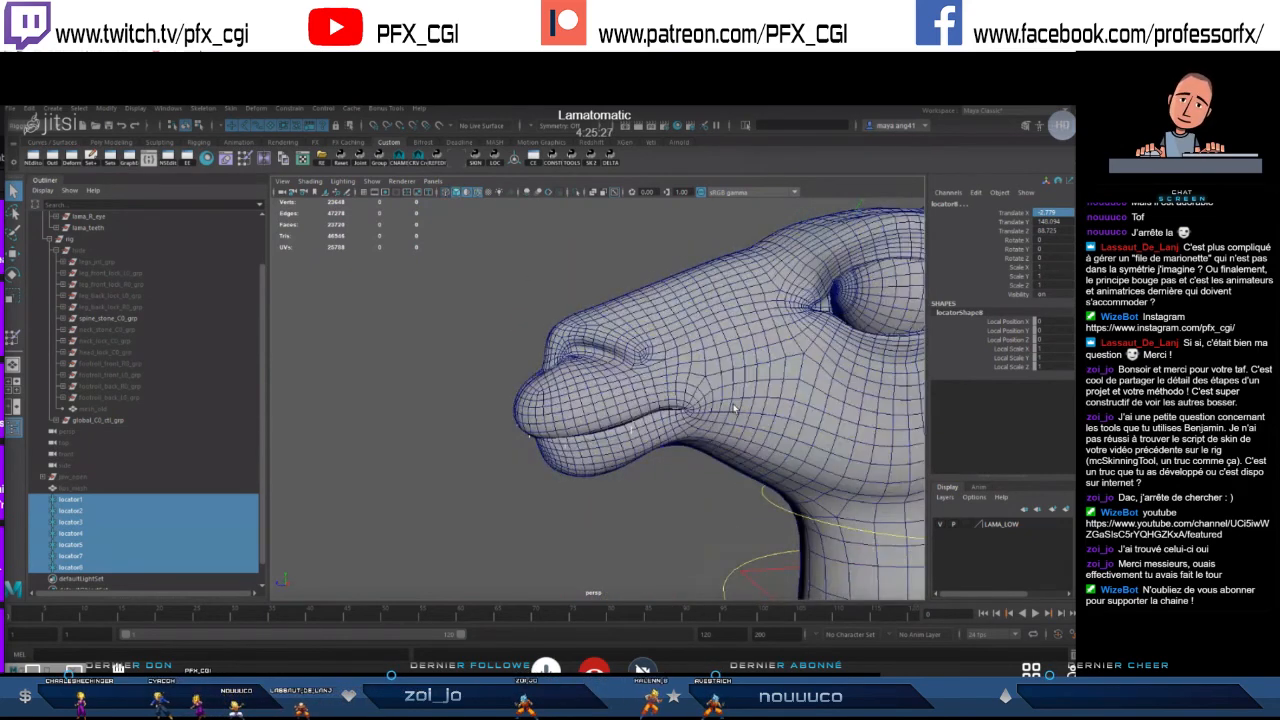
pyautogui.hotkey('ctrl', '1')
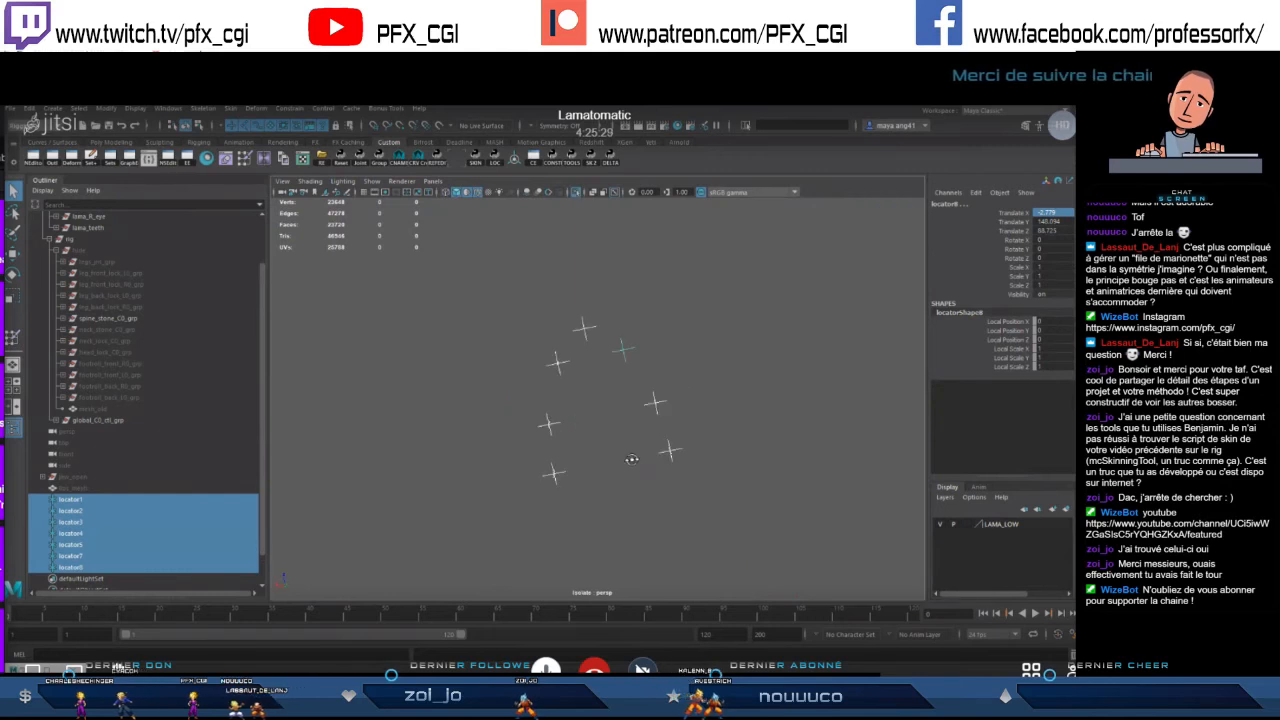
pyautogui.click(723, 343)
pyautogui.hotkey('ctrl', '1')
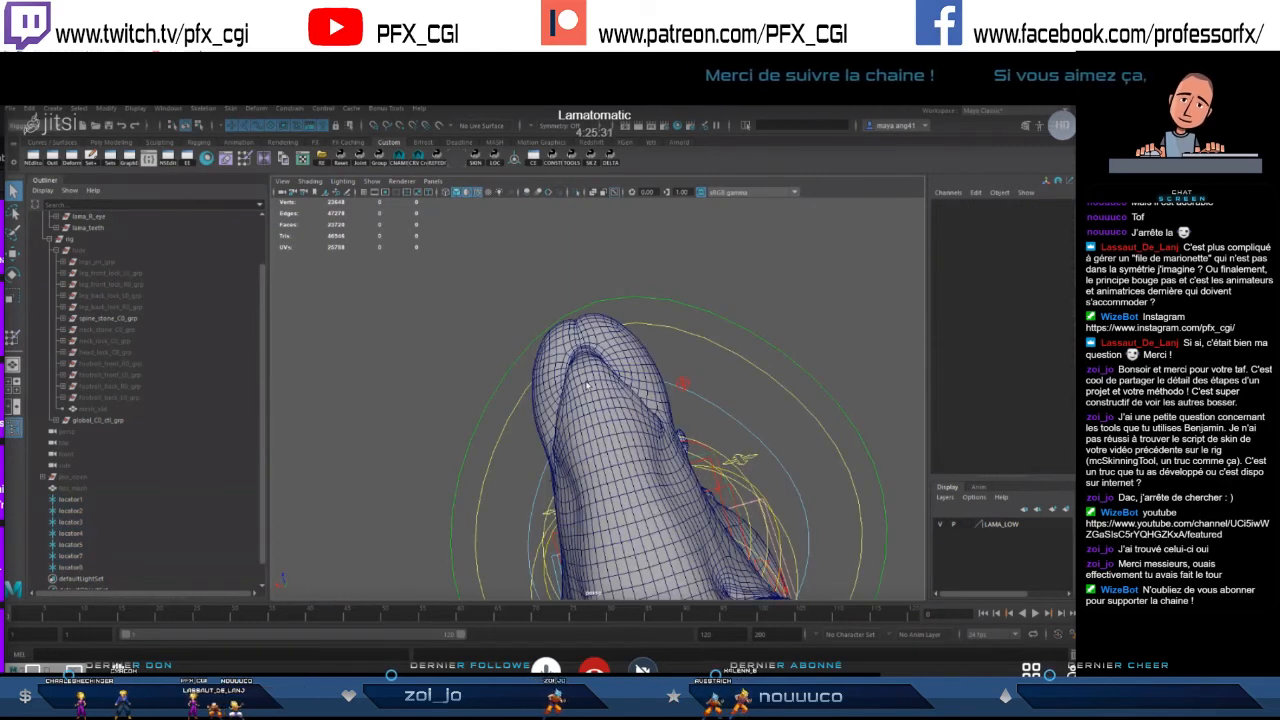
# - Hide the rig_group hierarchy so only the mouth locators are displayed, and clear the selection
pyautogui.scroll(2, 86, 388)
pyautogui.click(79, 218)
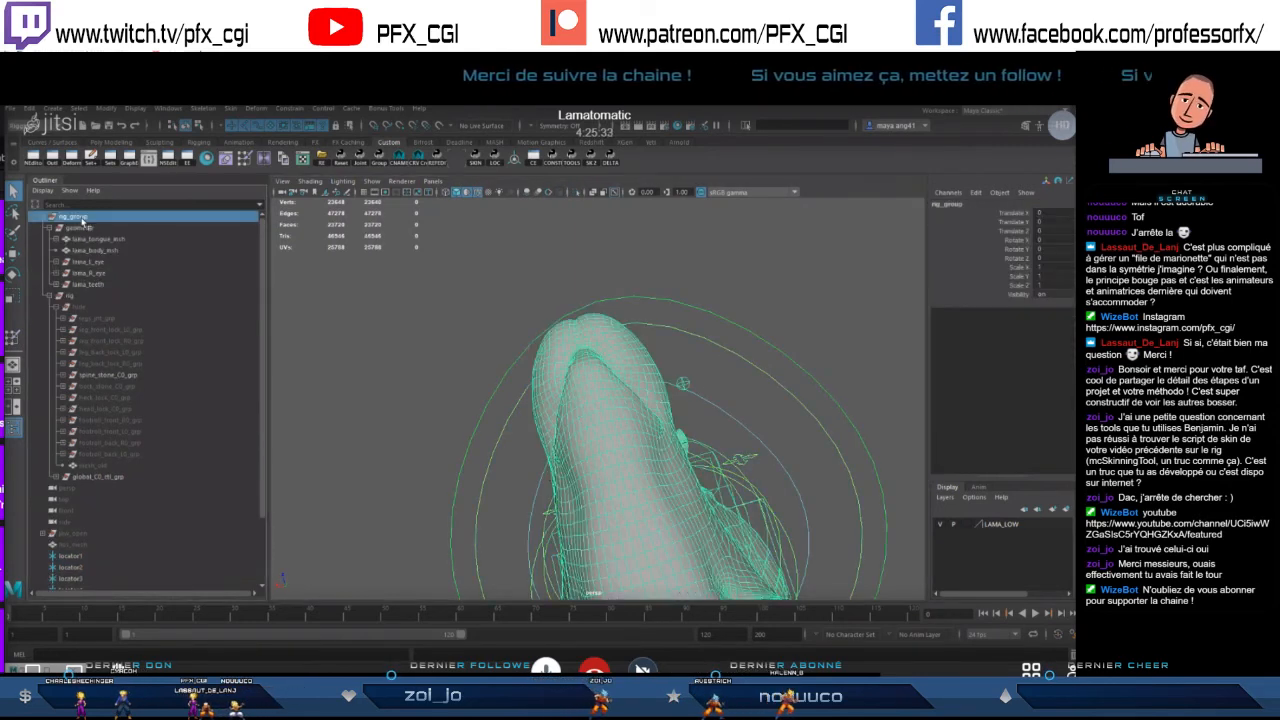
pyautogui.hotkey('ctrl', 'h')
pyautogui.keyDown('alt'); pyautogui.moveTo(592, 376); pyautogui.dragTo(534, 363); pyautogui.keyUp('alt')
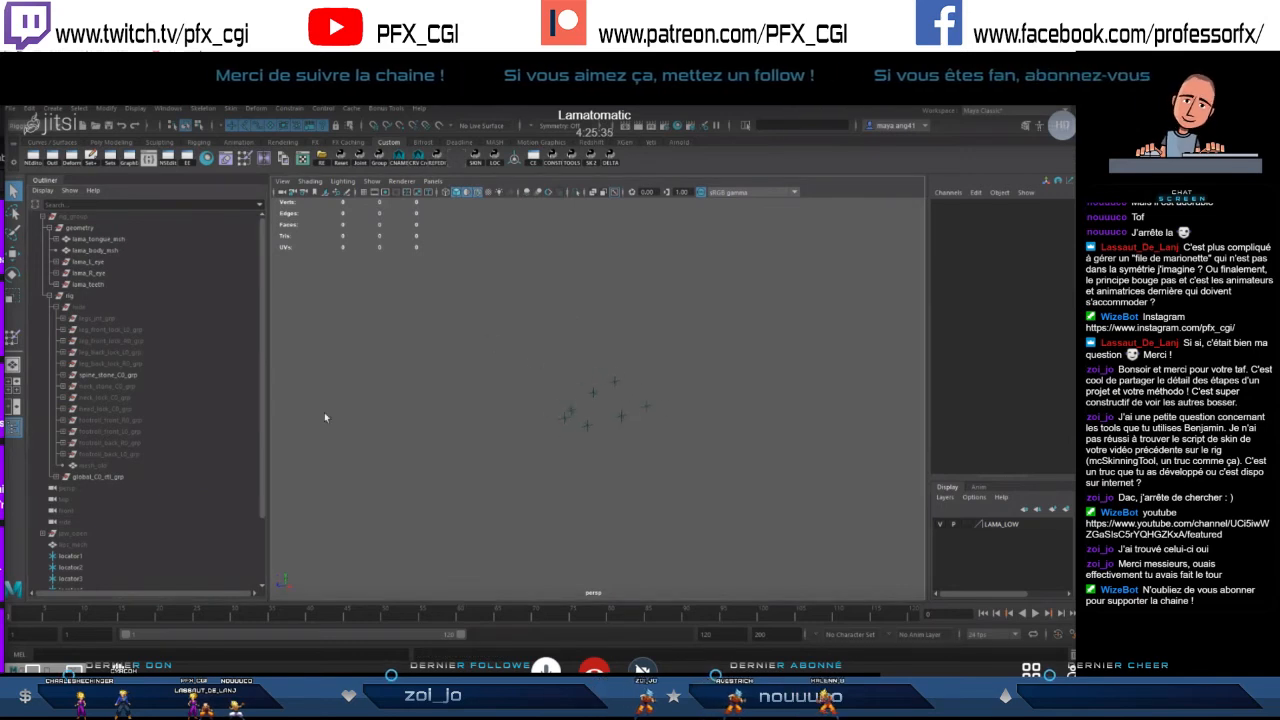
pyautogui.scroll(-3, 118, 490)
pyautogui.moveTo(663, 328); pyautogui.dragTo(582, 476)
pyautogui.click(701, 419)
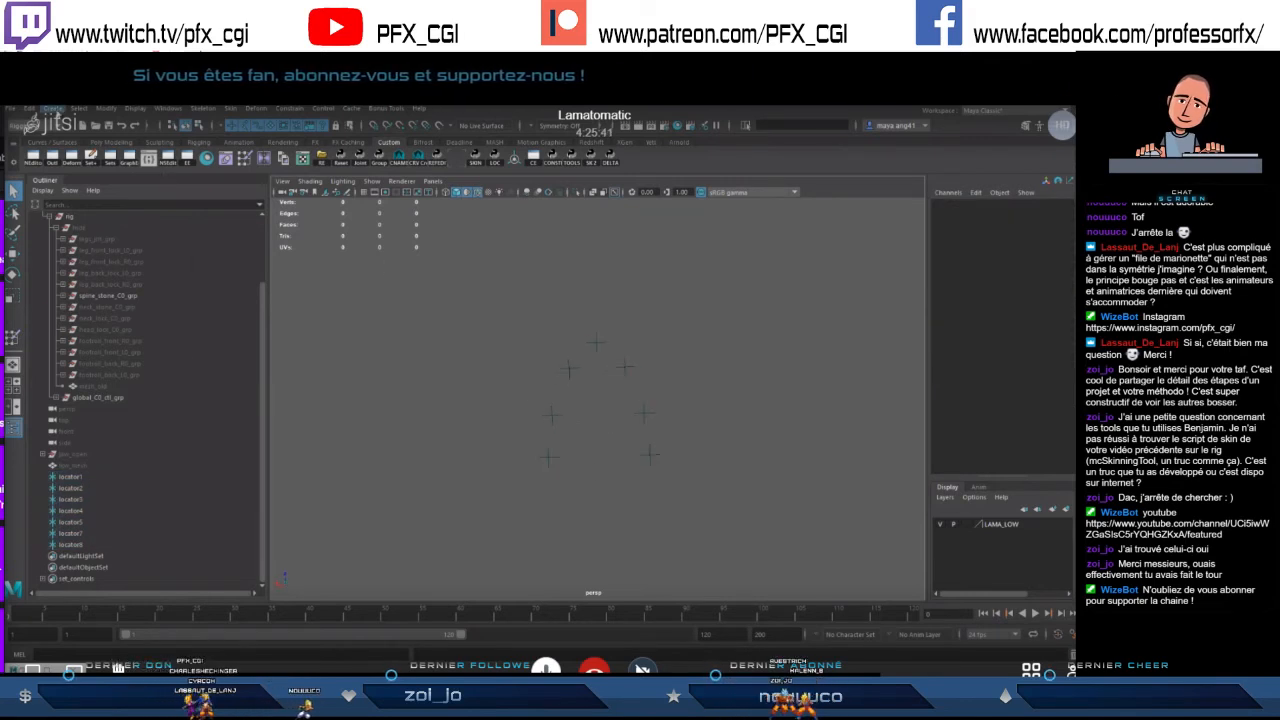
# - Draw a curve with the EP Curve Tool at 3 Bezier degree through the seven locators, from one mouth corner to the other
pyautogui.click(52, 108)
pyautogui.moveTo(172, 200)
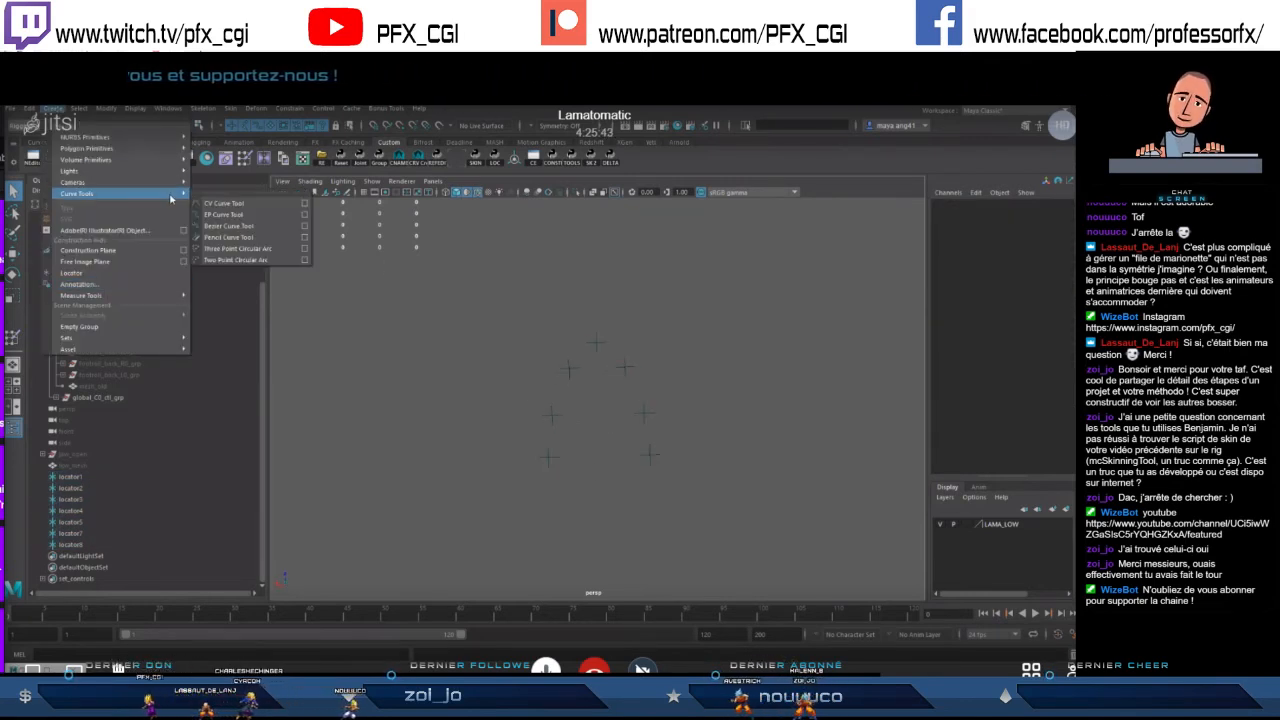
pyautogui.click(305, 216)
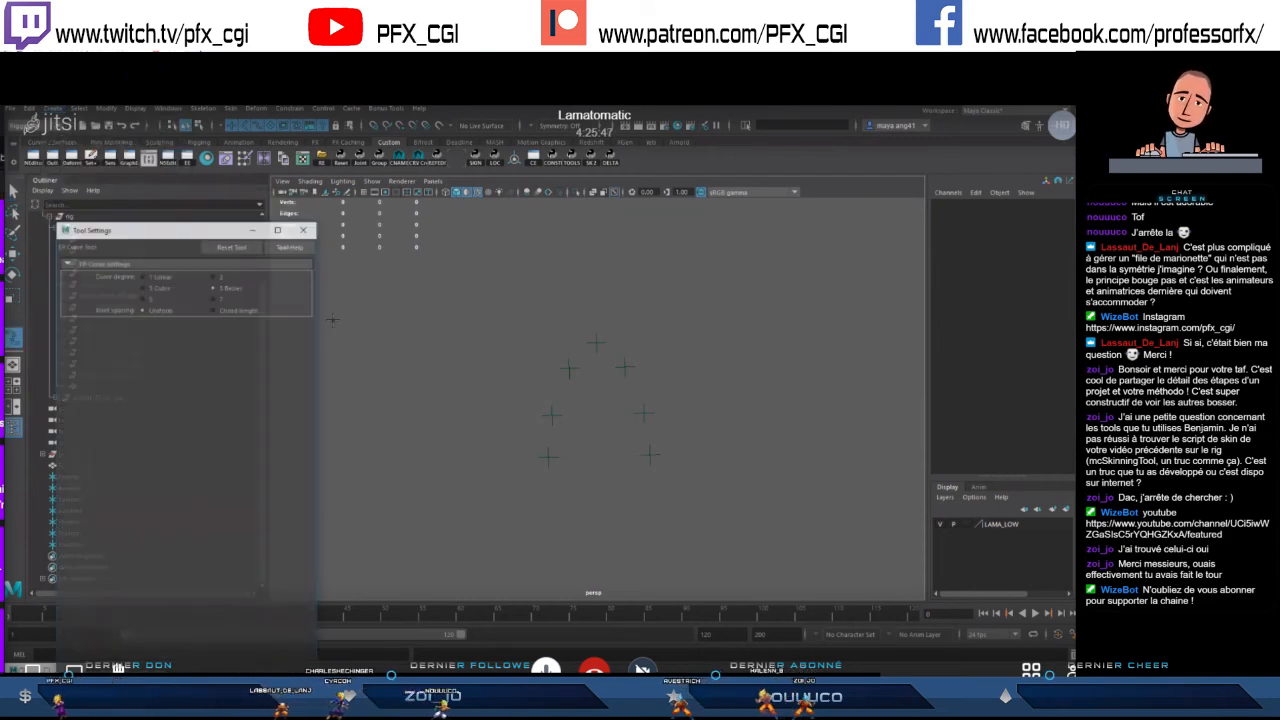
pyautogui.moveTo(207, 230); pyautogui.dragTo(199, 221)
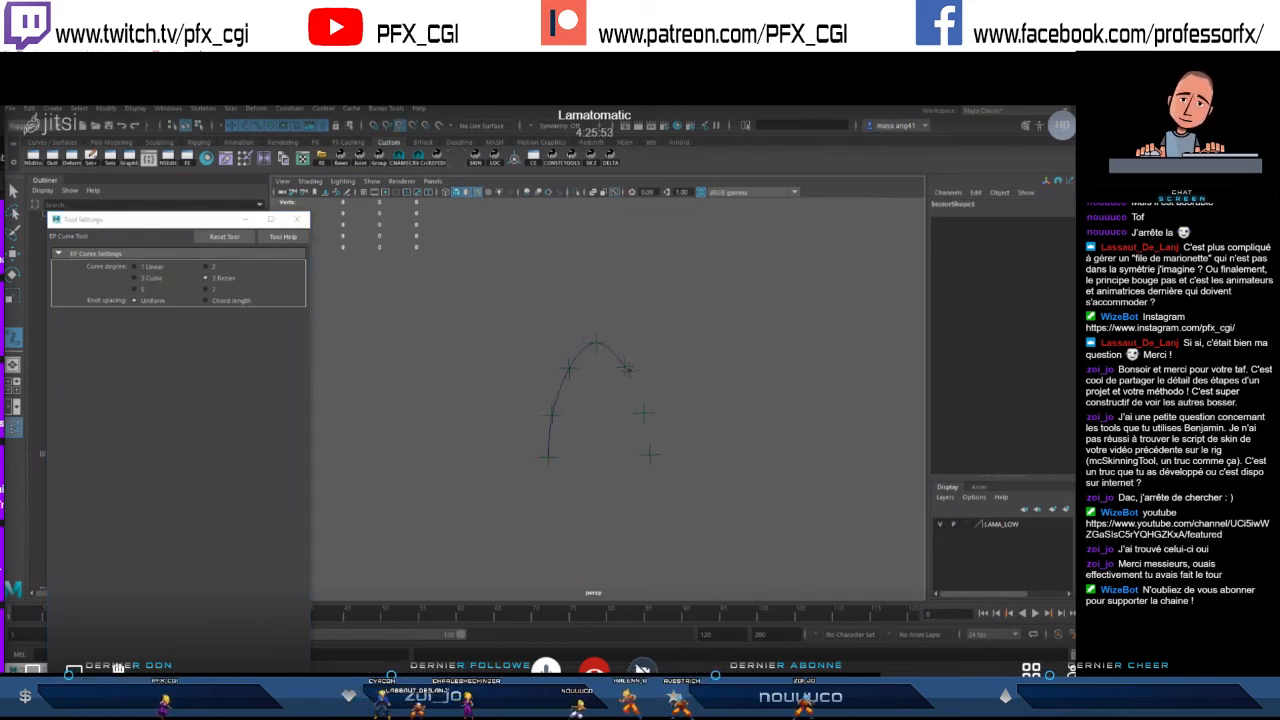
pyautogui.press('q')
# - Select the new lip curve and switch it to control vertex mode to inspect its points
pyautogui.keyDown('alt'); pyautogui.moveTo(693, 469); pyautogui.dragTo(722, 375); pyautogui.keyUp('alt')
pyautogui.click(675, 411)
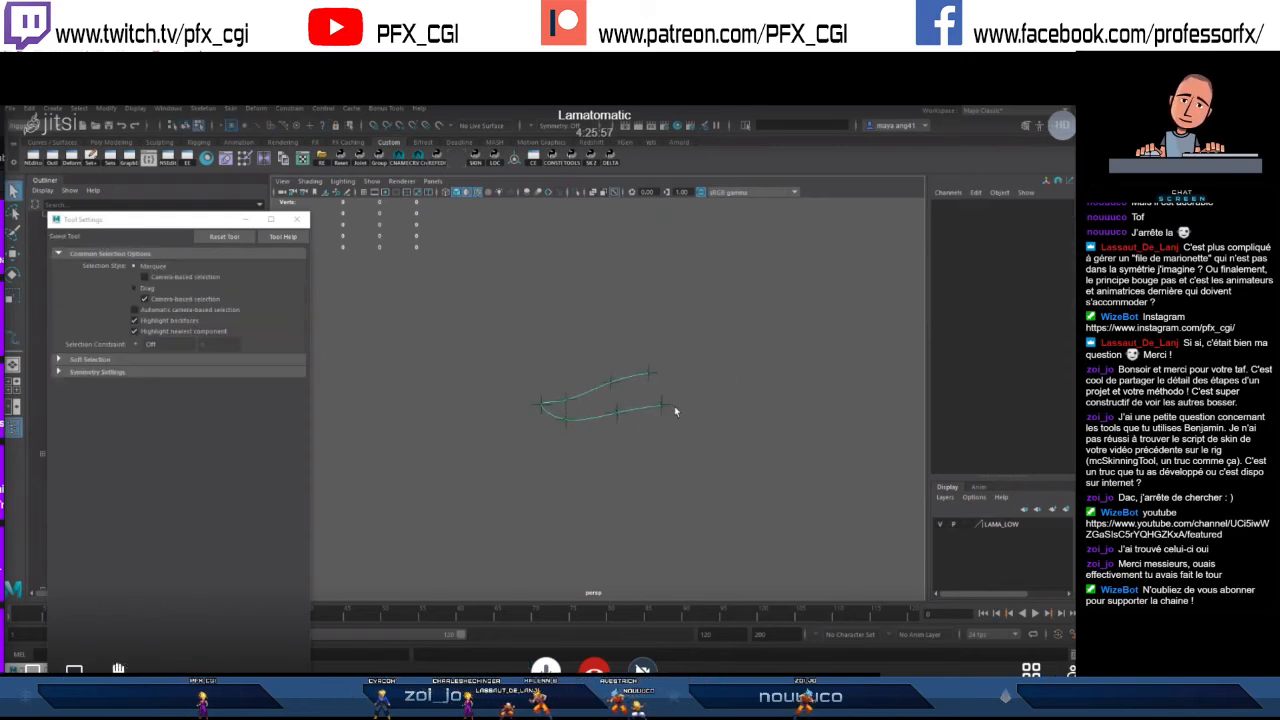
pyautogui.moveTo(599, 413); pyautogui.dragTo(551, 411, button='right')
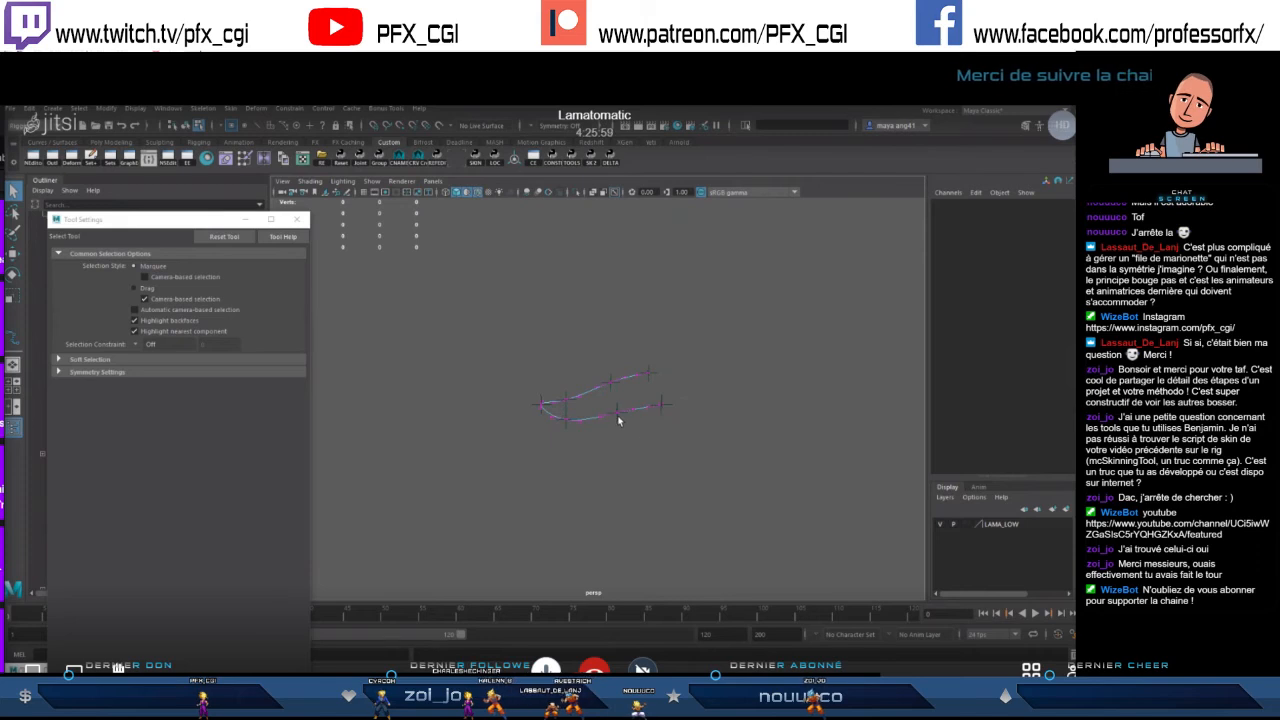
pyautogui.keyDown('alt'); pyautogui.moveTo(634, 451); pyautogui.dragTo(669, 457); pyautogui.keyUp('alt')
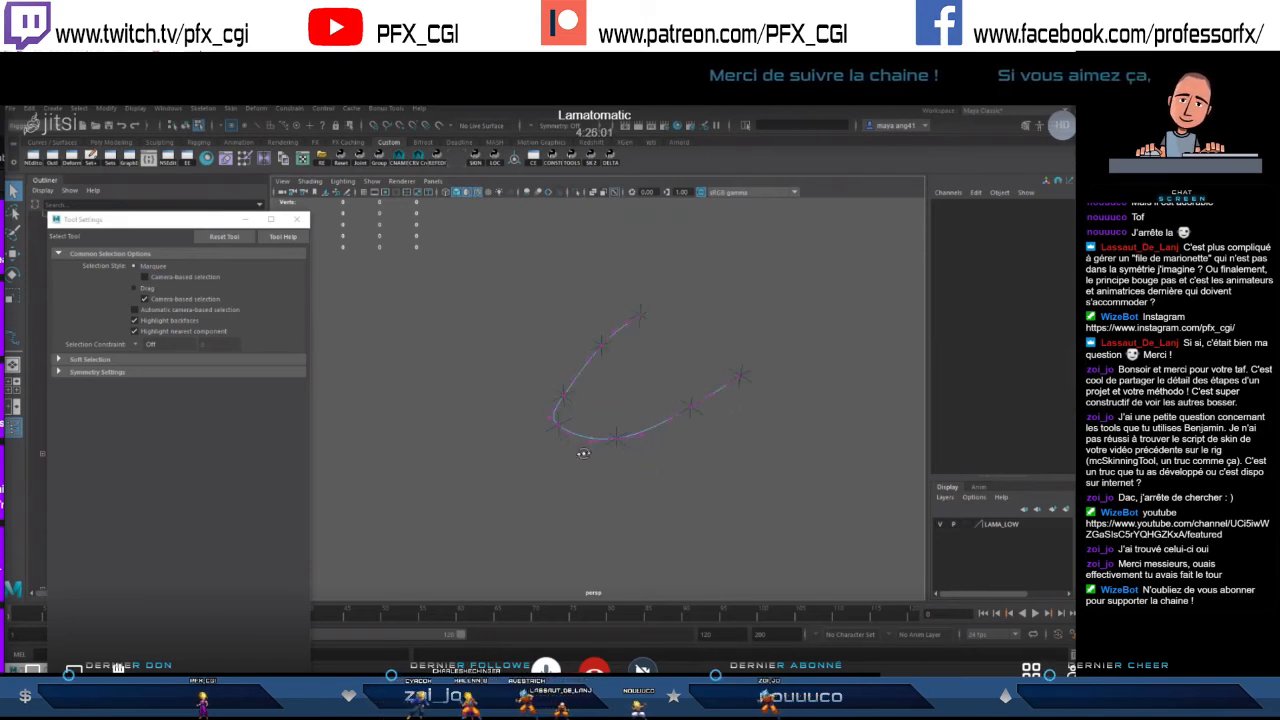
# - Examine the Bezier lip curve's control points and tangent handles, comparing component mode with object mode
pyautogui.press('F8')
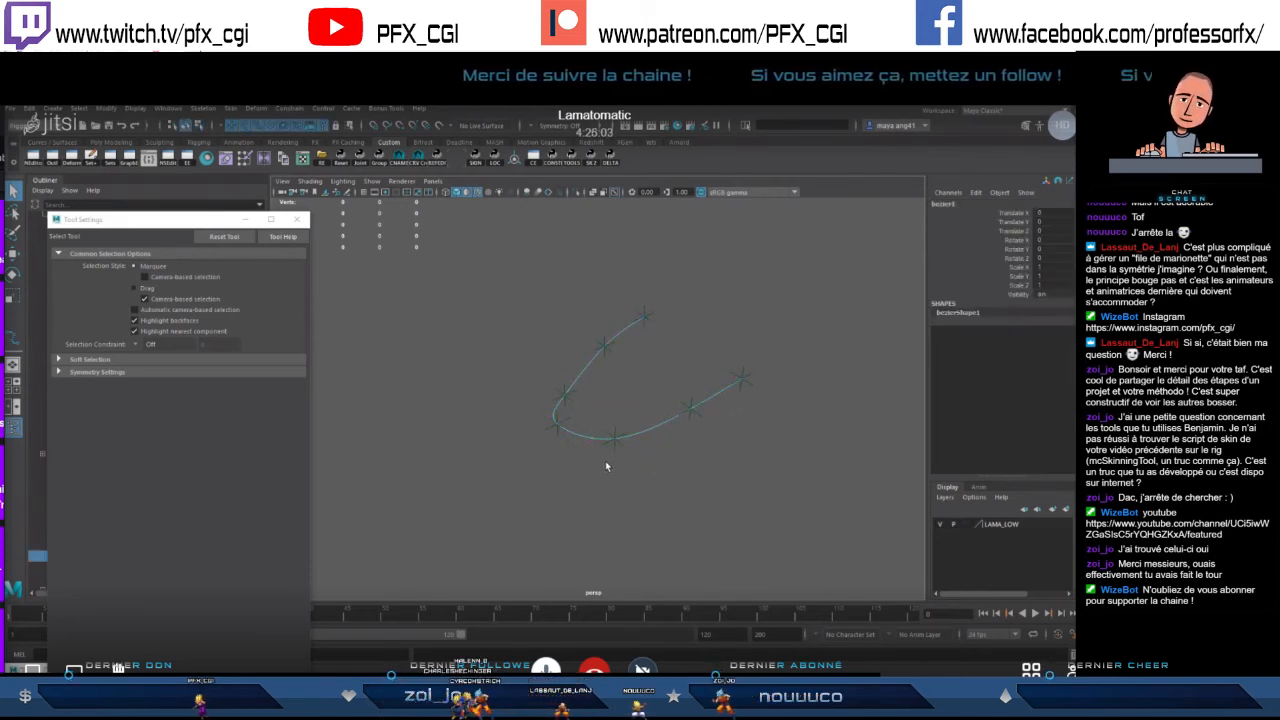
pyautogui.press('F8')
pyautogui.click(604, 441)
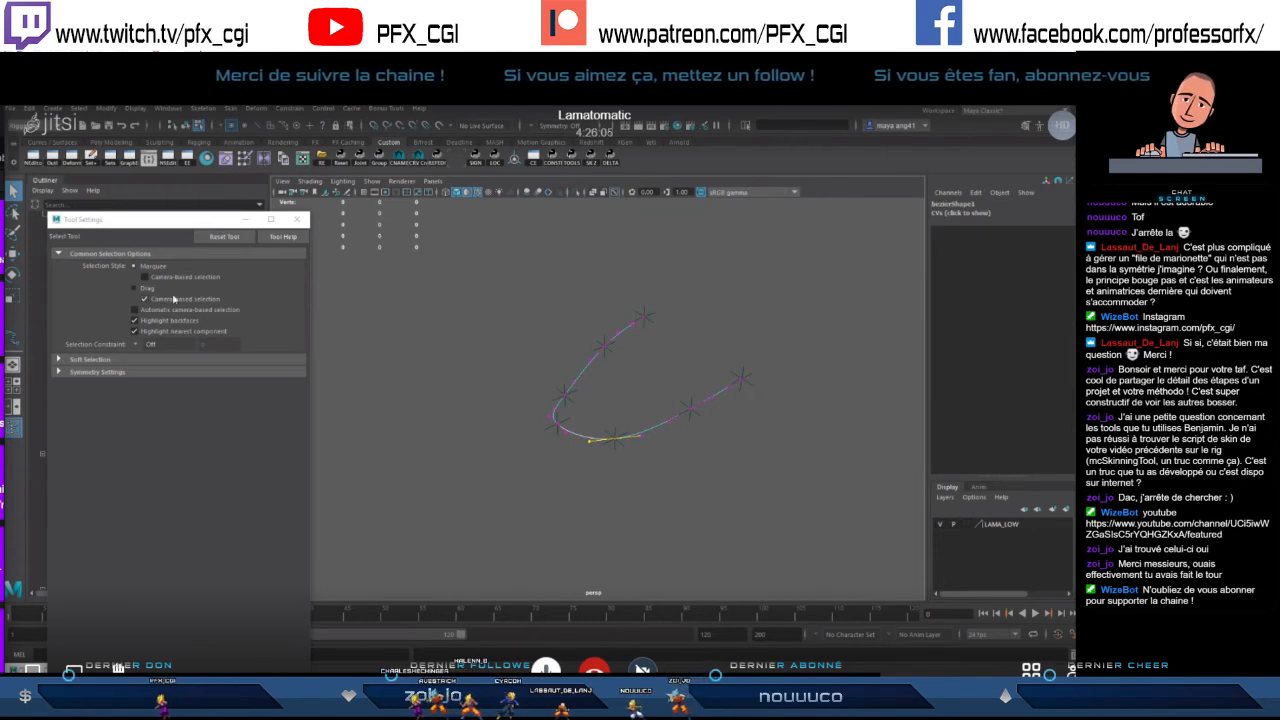
pyautogui.press('F8')
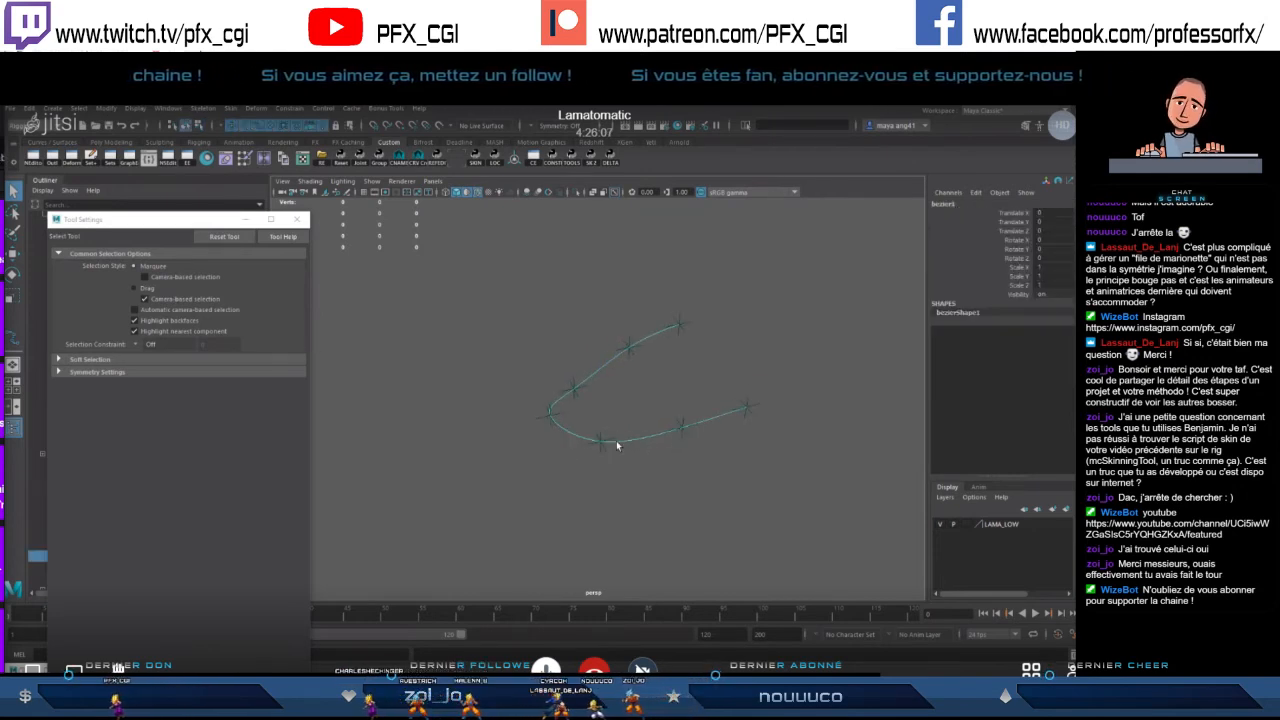
pyautogui.press('F8')
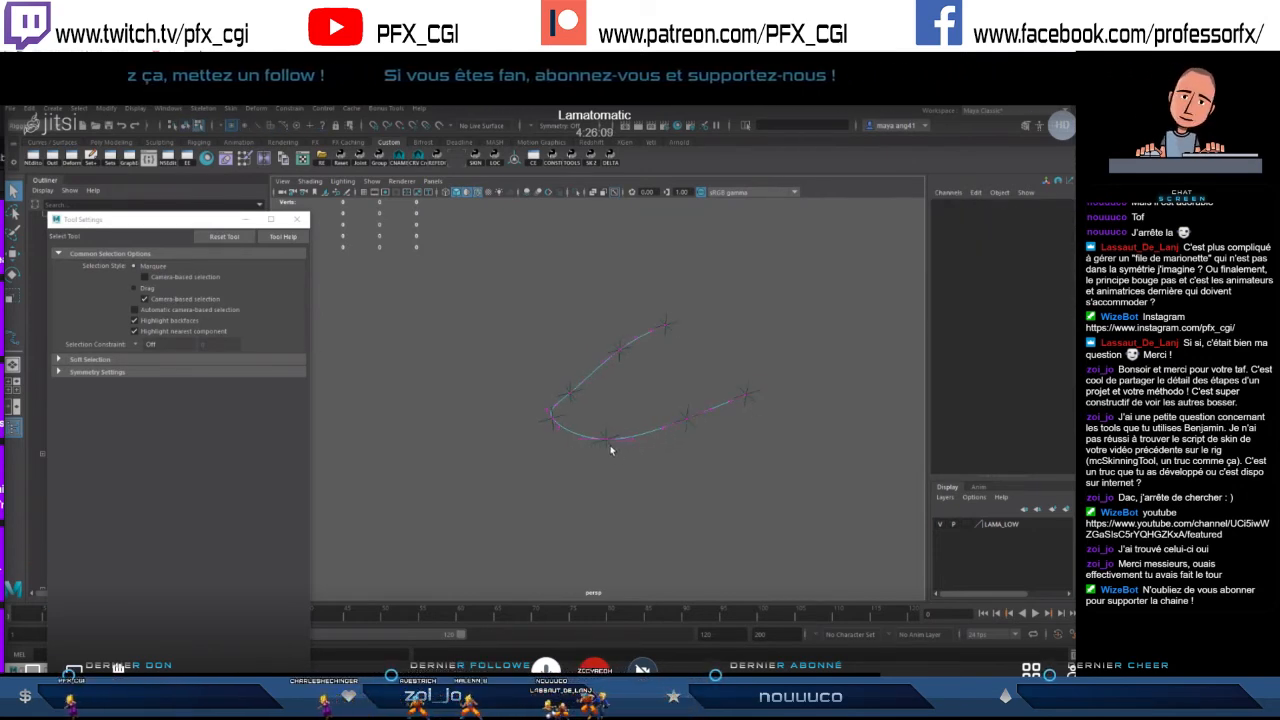
pyautogui.press('F8')
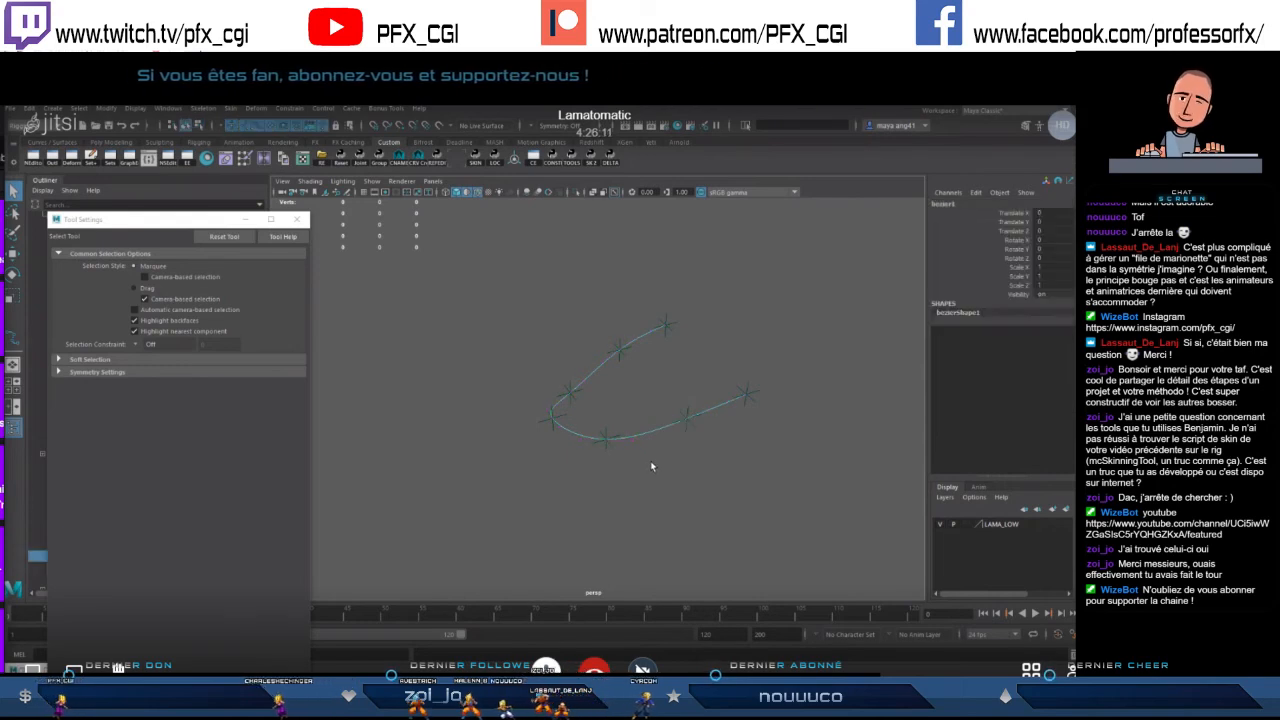
pyautogui.press('F8')
pyautogui.press('F8')
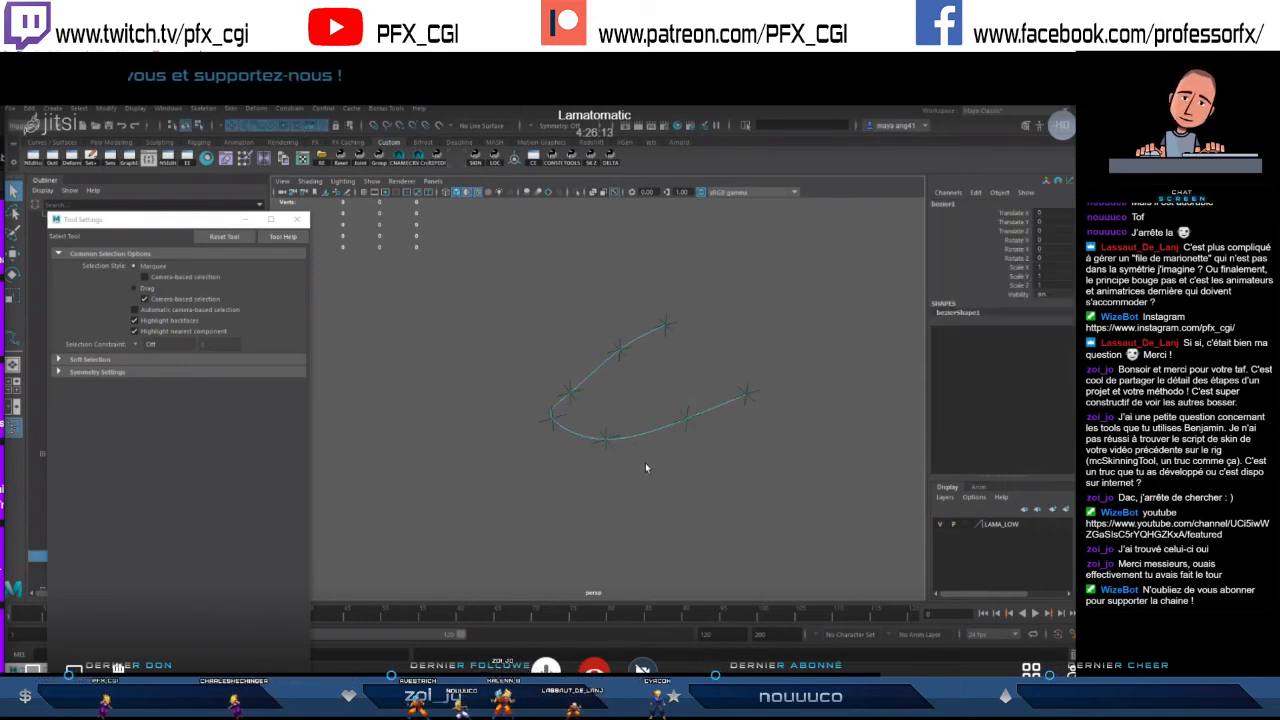
# - Delete the Bezier curve and redraw it with the EP Curve Tool at 3 Cubic degree through the seven locators
pyautogui.click(297, 219)
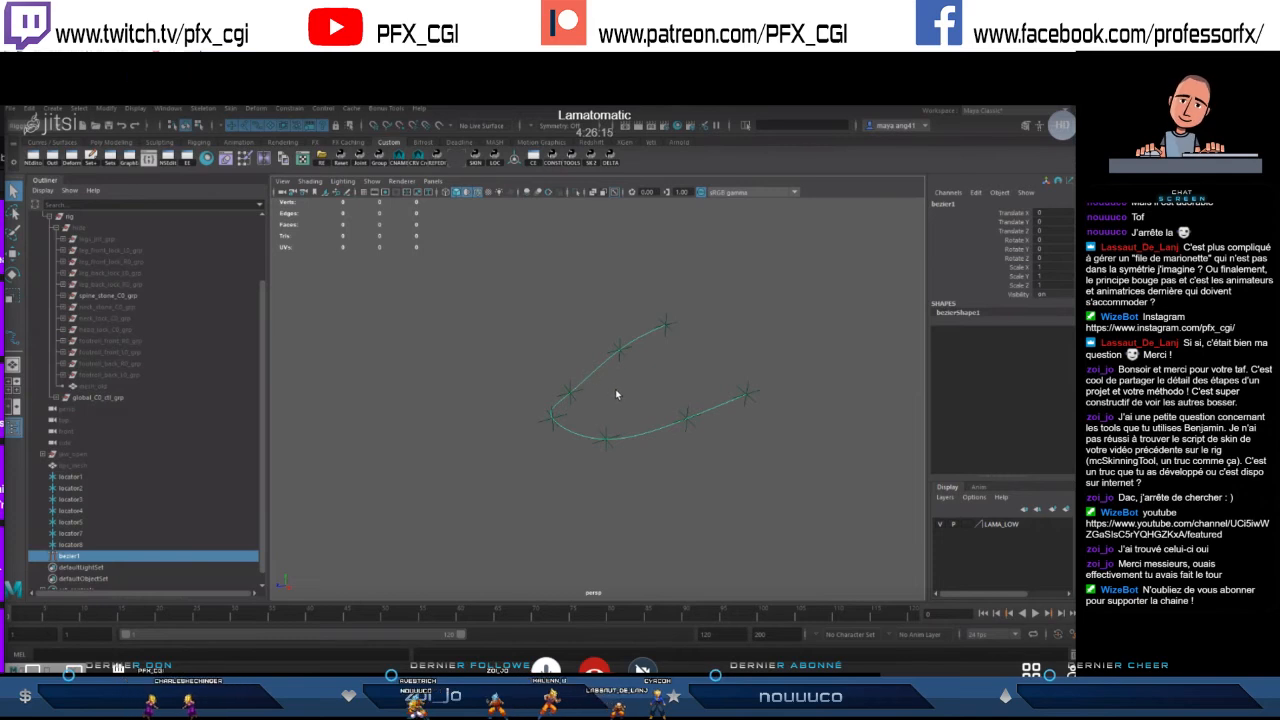
pyautogui.press('Delete')
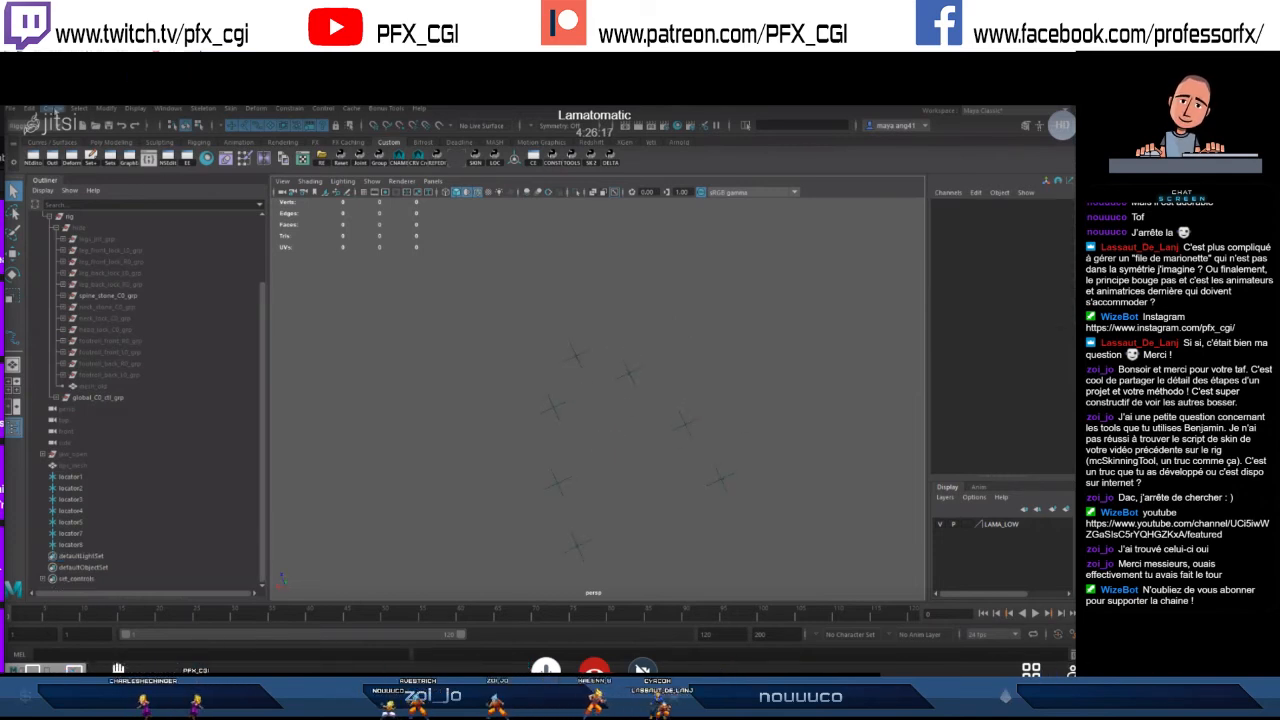
pyautogui.click(52, 108)
pyautogui.moveTo(129, 201)
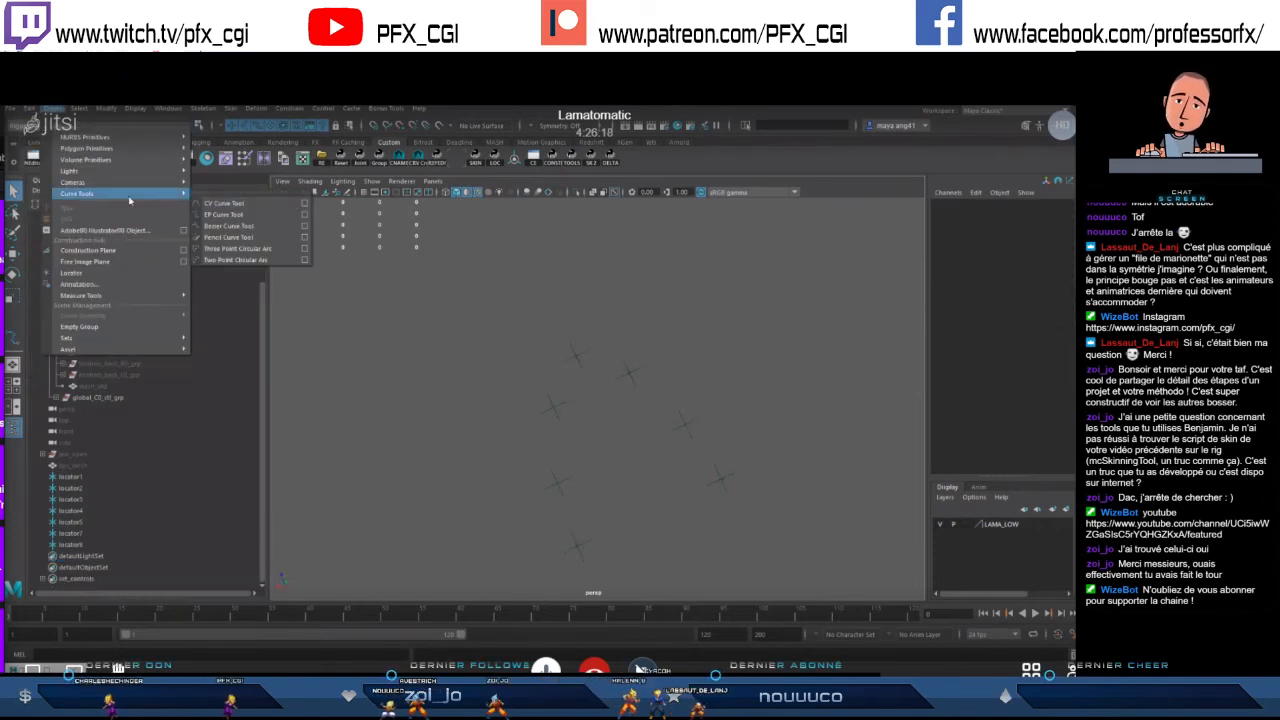
pyautogui.click(305, 215)
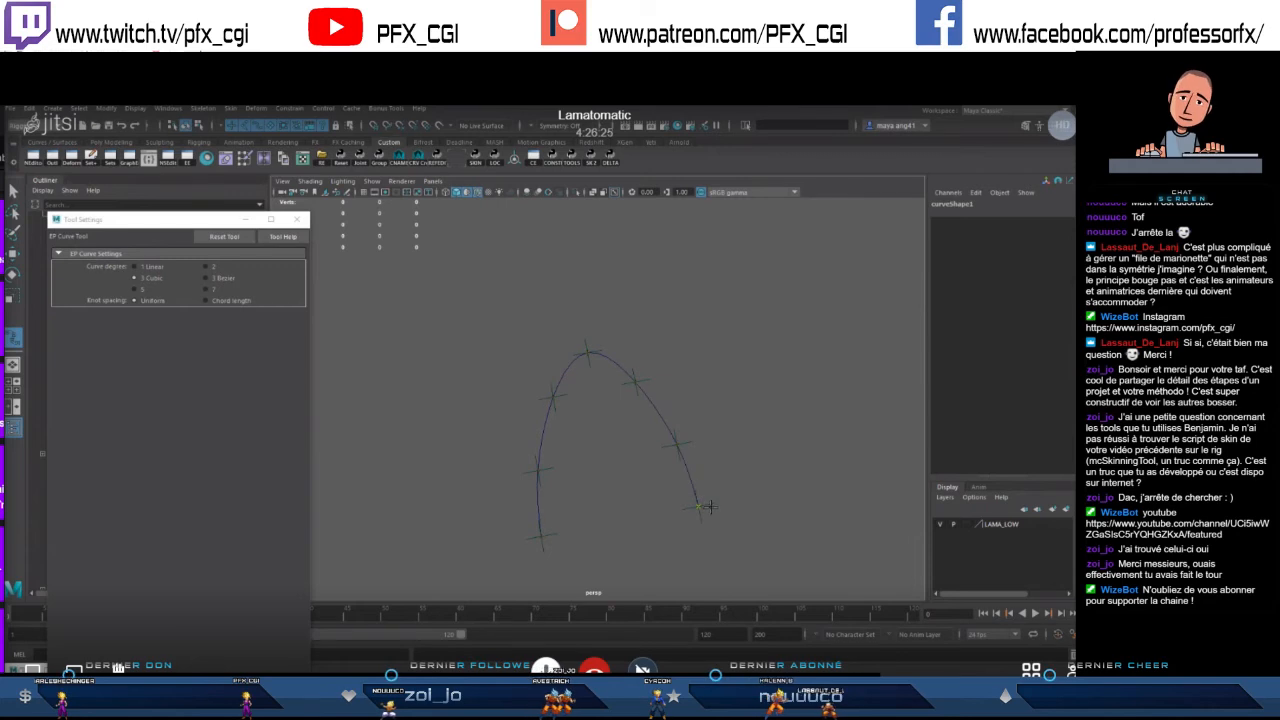
pyautogui.press('q')
# - Try moving a control vertex at the front of the cubic lip curve and undo the move
pyautogui.press('F8')
pyautogui.moveTo(606, 456); pyautogui.dragTo(589, 492)
pyautogui.press('w')
pyautogui.moveTo(599, 431); pyautogui.dragTo(599, 433)
pyautogui.hotkey('ctrl', 'z')
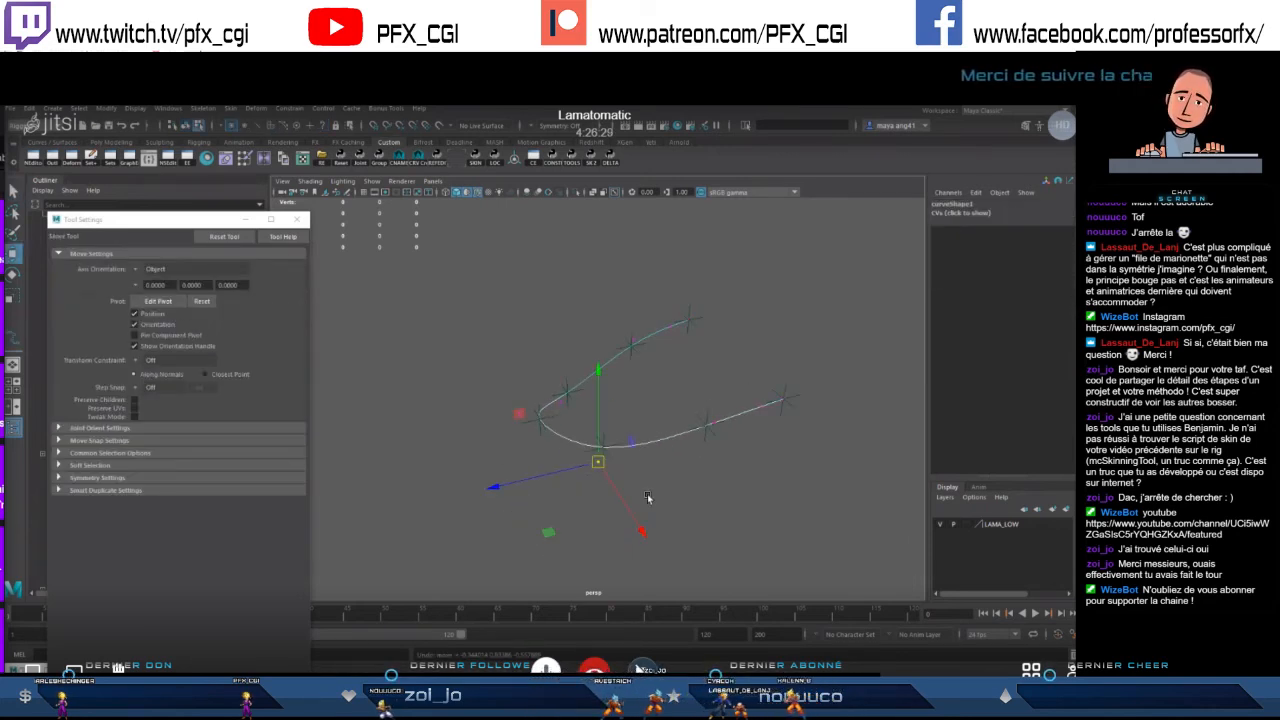
pyautogui.press('F8')
# - Close the tool settings, clear the selection and show the hidden lips_mesh again around the lip curve
pyautogui.keyDown('alt'); pyautogui.moveTo(734, 491); pyautogui.dragTo(415, 405); pyautogui.keyUp('alt')
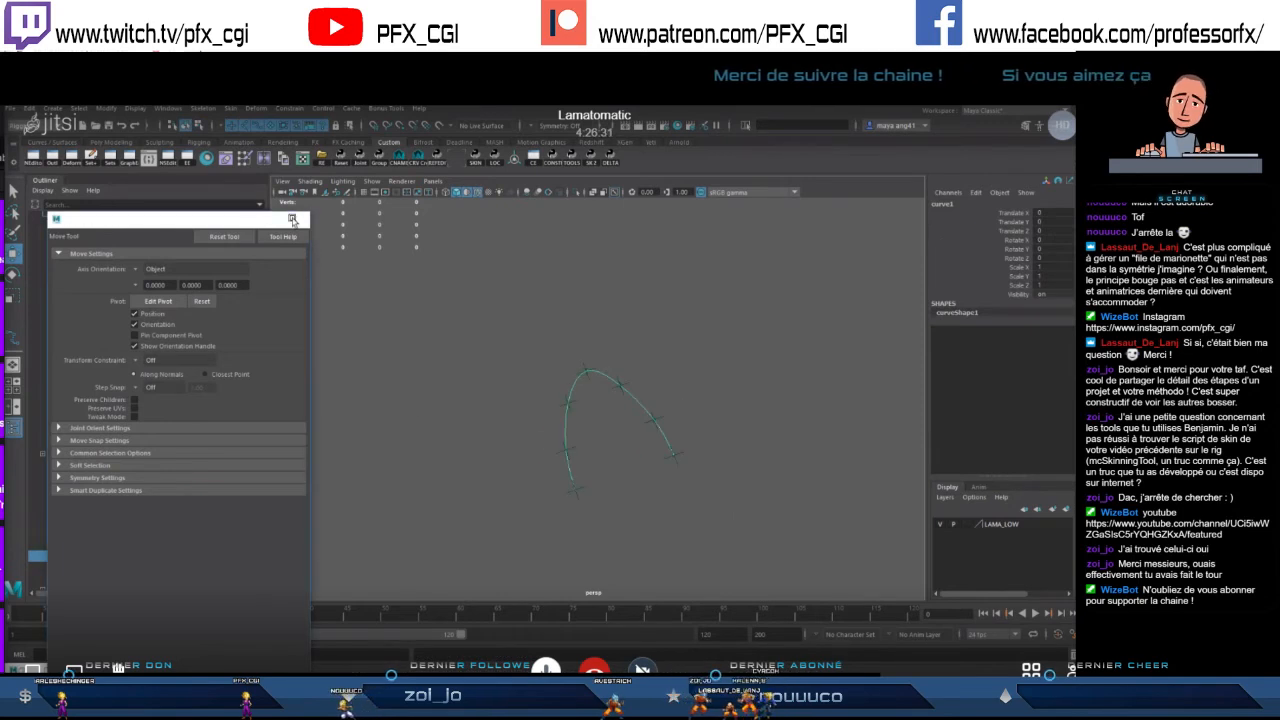
pyautogui.click(297, 219)
pyautogui.keyDown('alt'); pyautogui.moveTo(513, 455); pyautogui.dragTo(708, 328); pyautogui.keyUp('alt')
pyautogui.click(708, 328)
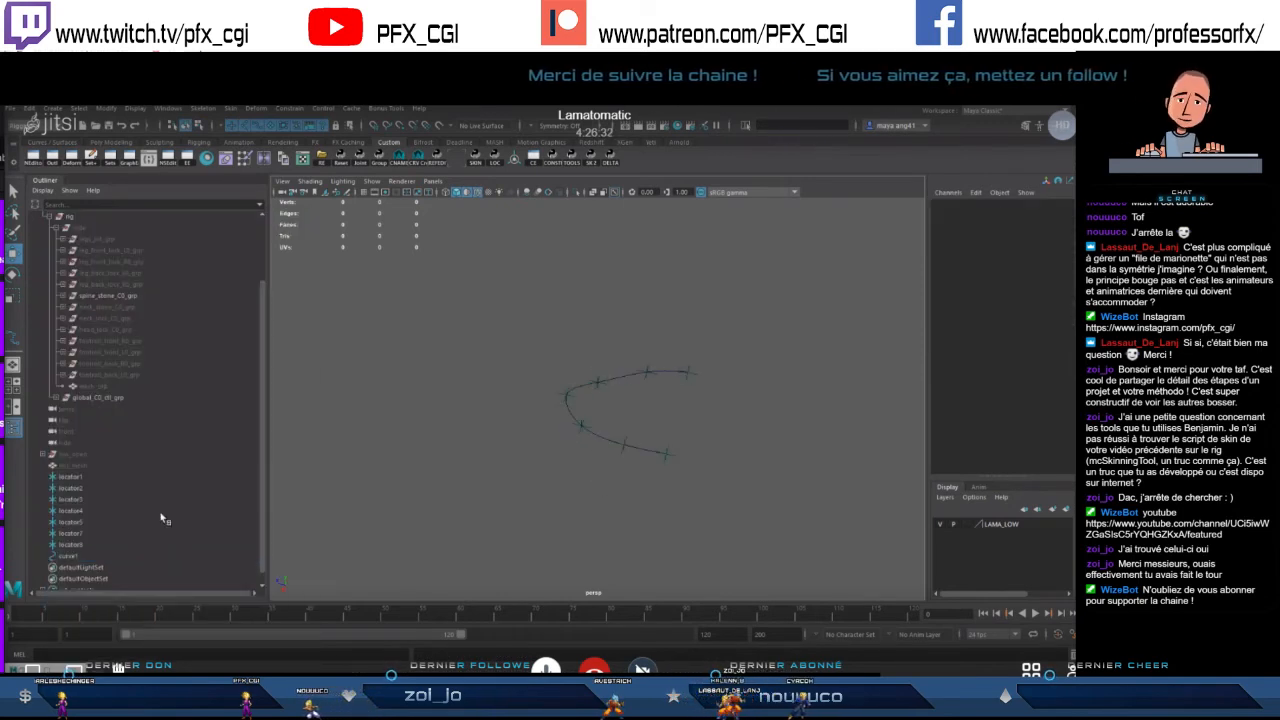
pyautogui.click(79, 467)
pyautogui.hotkey('shift', 'h')
pyautogui.keyDown('alt'); pyautogui.moveTo(563, 400); pyautogui.dragTo(616, 357); pyautogui.keyUp('alt')
pyautogui.keyDown('alt'); pyautogui.moveTo(616, 357); pyautogui.dragTo(686, 457, button='right'); pyautogui.keyUp('alt')
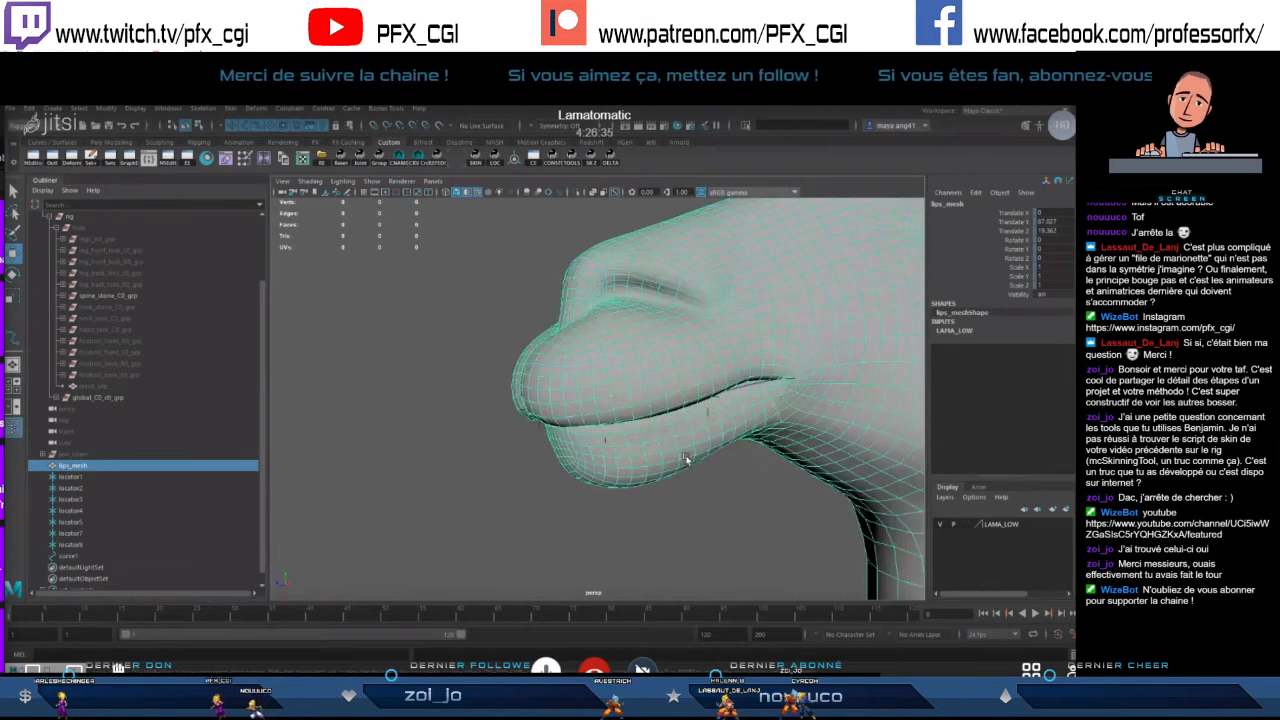
# - Select the lip curve's control vertices near the mouth corner and compare their placement with the mesh in wireframe and shaded display
pyautogui.press('4')
pyautogui.moveTo(686, 457)
pyautogui.keyDown('alt'); pyautogui.mouseDown()
pyautogui.moveTo(756, 415)
pyautogui.moveTo(721, 416)
pyautogui.mouseUp(); pyautogui.keyUp('alt')
pyautogui.click(728, 394)
pyautogui.keyDown('alt'); pyautogui.moveTo(728, 394); pyautogui.dragTo(723, 422, button='right'); pyautogui.keyUp('alt')
pyautogui.click(722, 420)
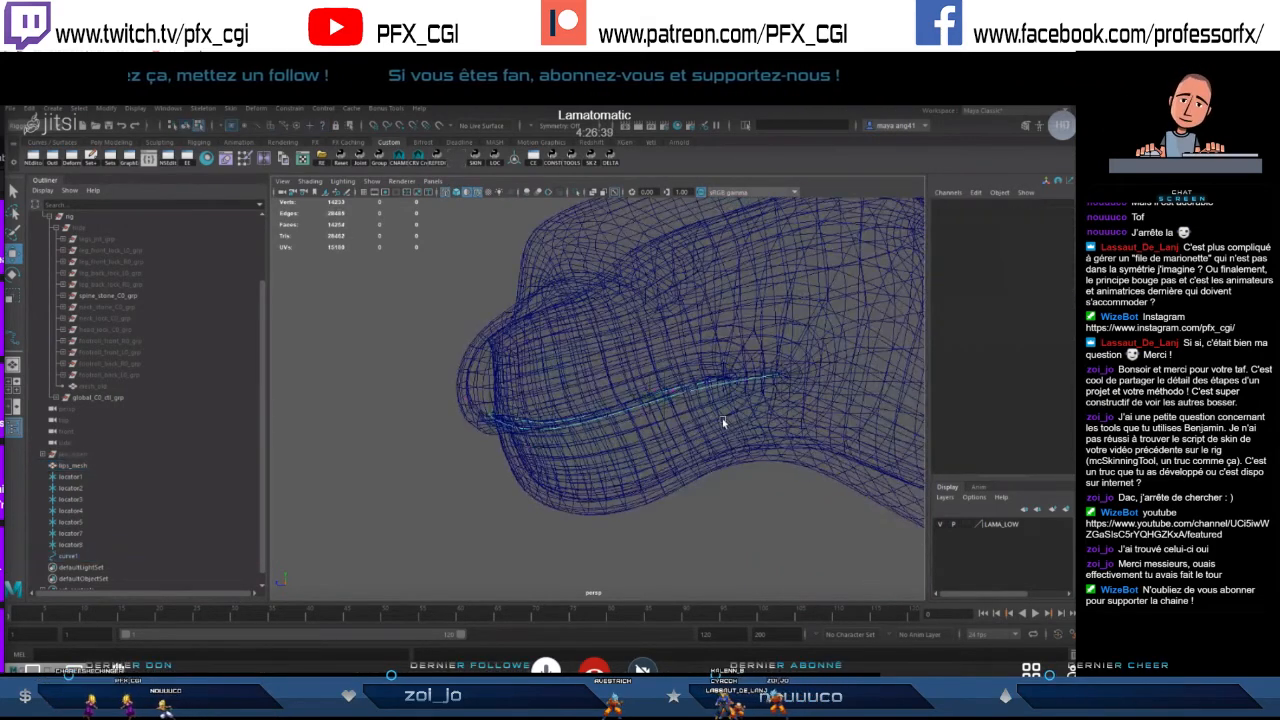
pyautogui.keyDown('alt'); pyautogui.moveTo(722, 420); pyautogui.dragTo(737, 419); pyautogui.keyUp('alt')
pyautogui.moveTo(713, 392); pyautogui.dragTo(730, 366)
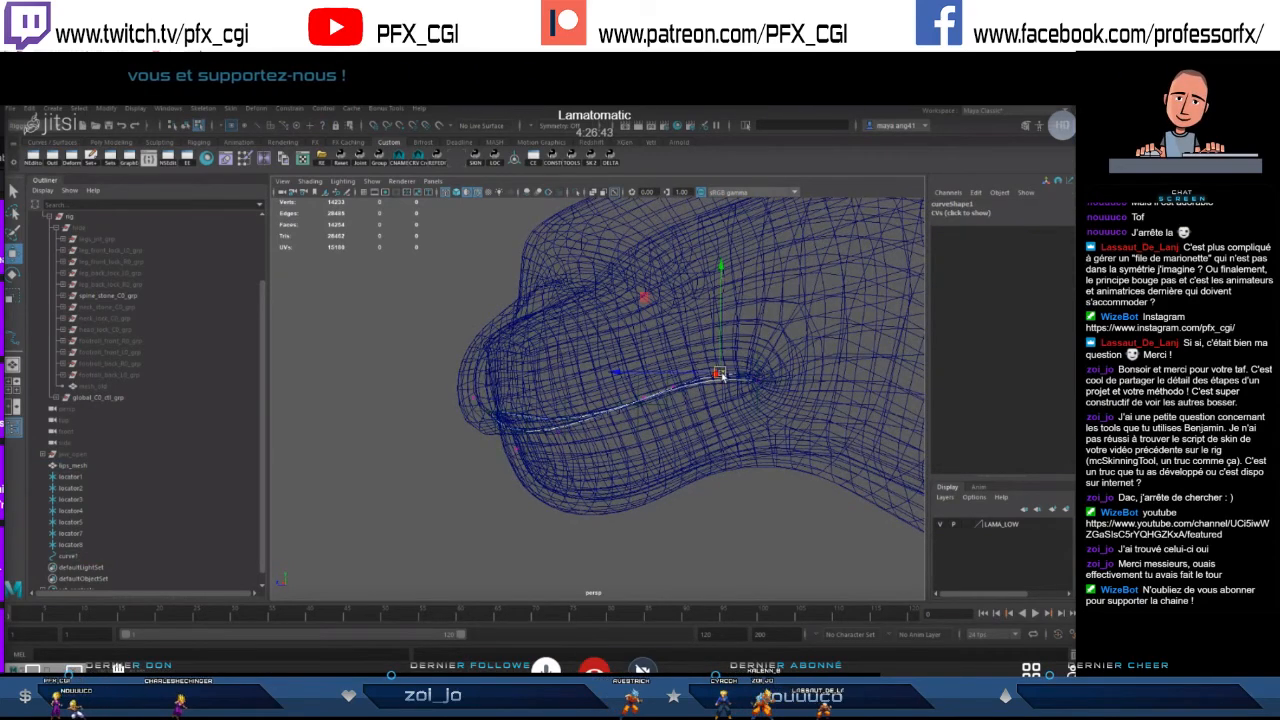
pyautogui.press('5')
pyautogui.keyDown('alt'); pyautogui.moveTo(729, 383); pyautogui.dragTo(743, 333); pyautogui.keyUp('alt')
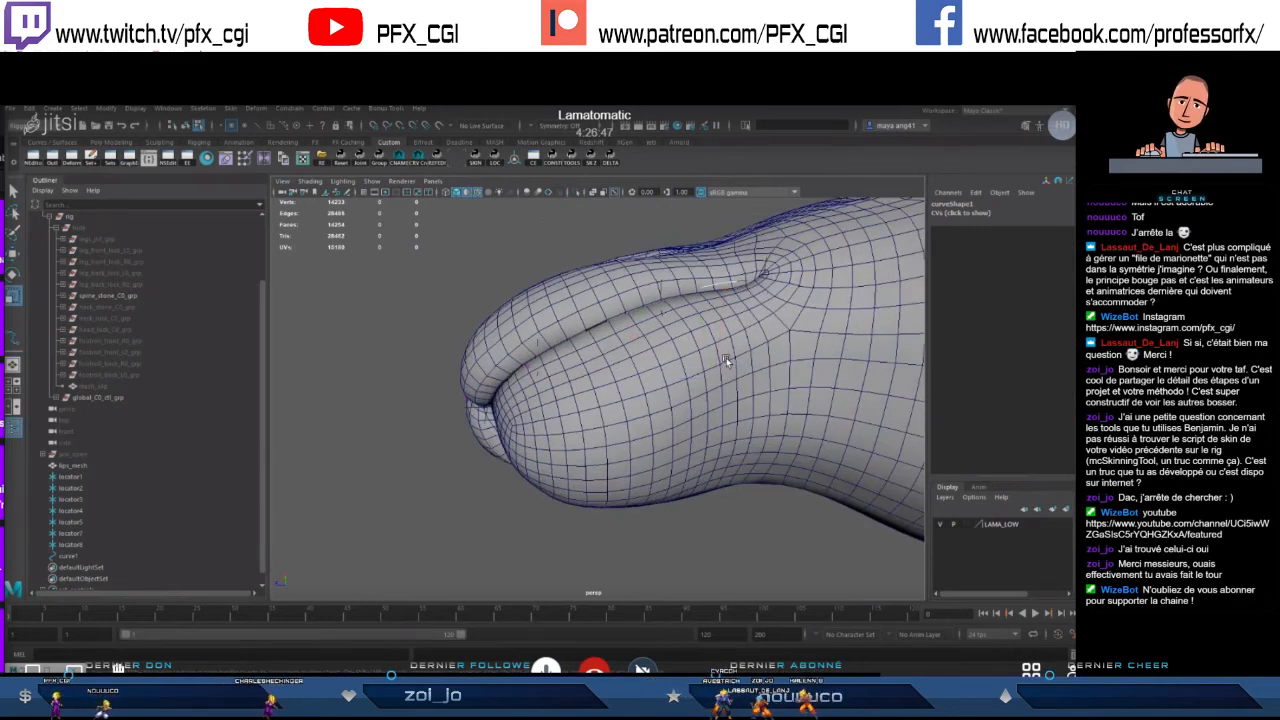
pyautogui.moveTo(740, 413)
pyautogui.keyDown('alt'); pyautogui.mouseDown()
pyautogui.moveTo(675, 362)
pyautogui.moveTo(705, 405)
pyautogui.mouseUp(); pyautogui.keyUp('alt')
pyautogui.scroll(-5, 690, 380)
pyautogui.press('4')
pyautogui.press('F8')
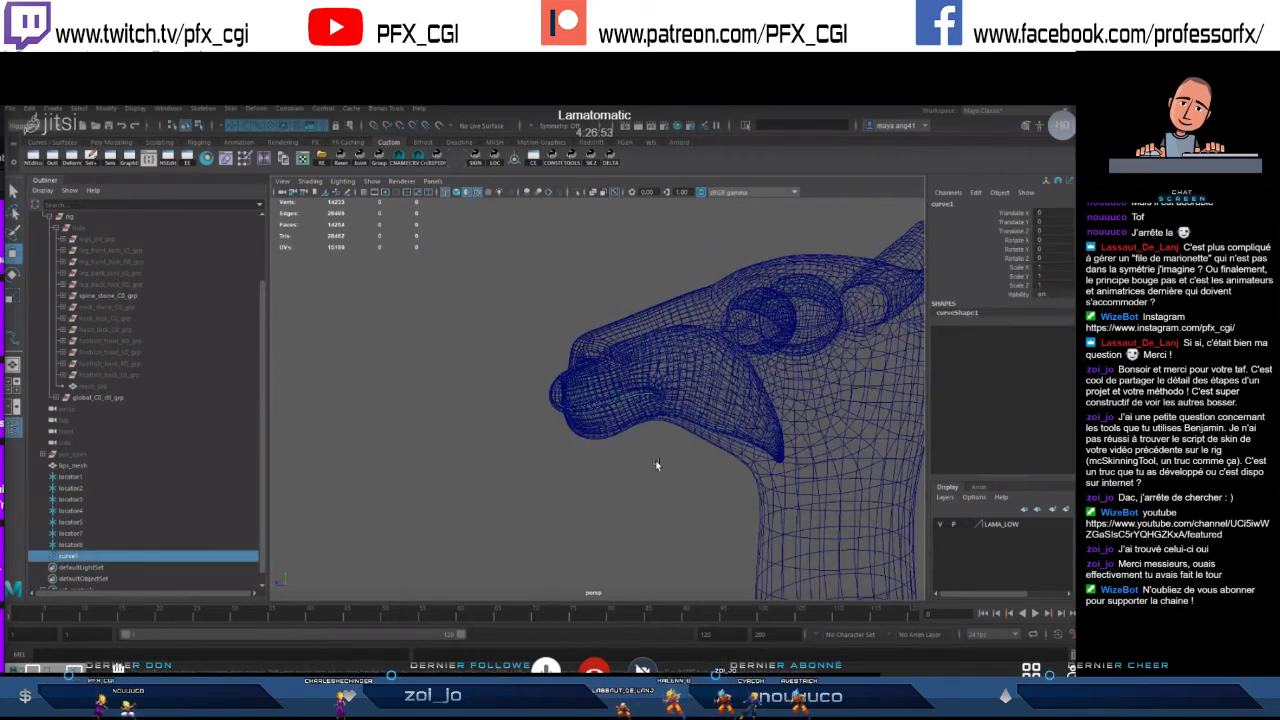
pyautogui.keyDown('alt'); pyautogui.moveTo(657, 463); pyautogui.dragTo(536, 497); pyautogui.keyUp('alt')
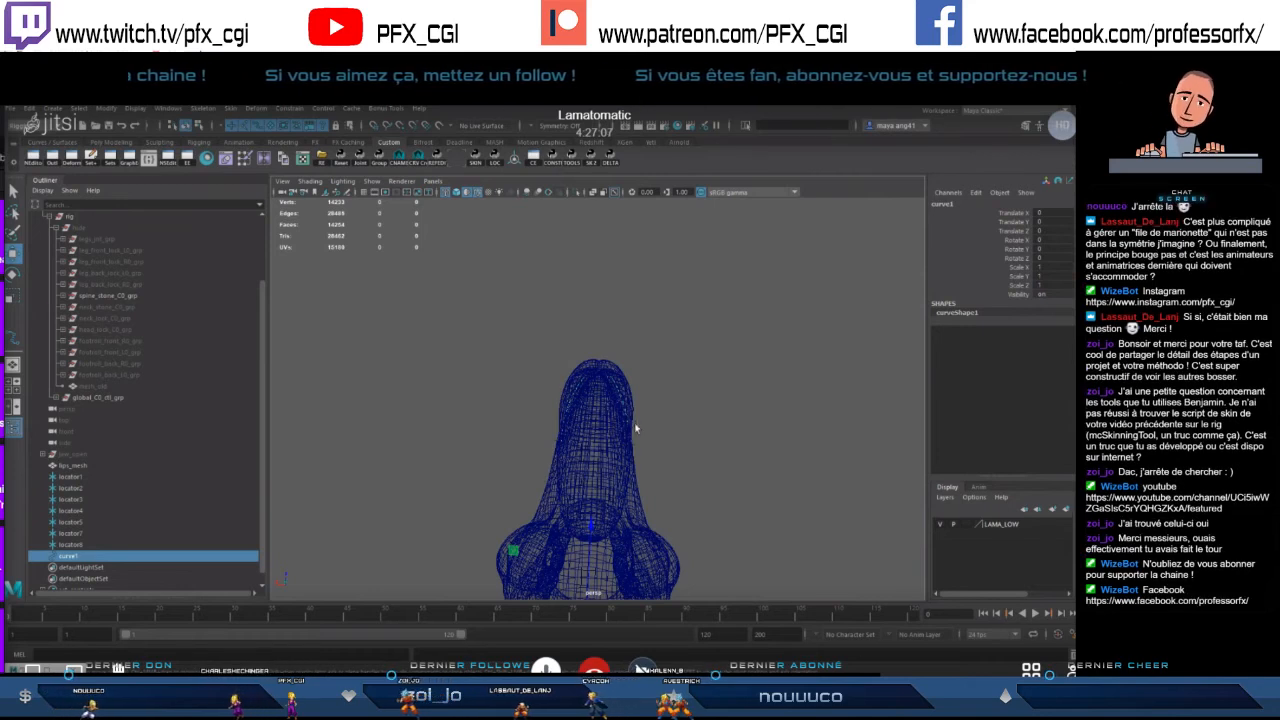
# - Duplicate the cubic lip curve curve1 after selecting its control vertices from above
pyautogui.press('F8')
pyautogui.moveTo(706, 325); pyautogui.dragTo(528, 466)
pyautogui.press('r')
pyautogui.scroll(-4, 612, 434)
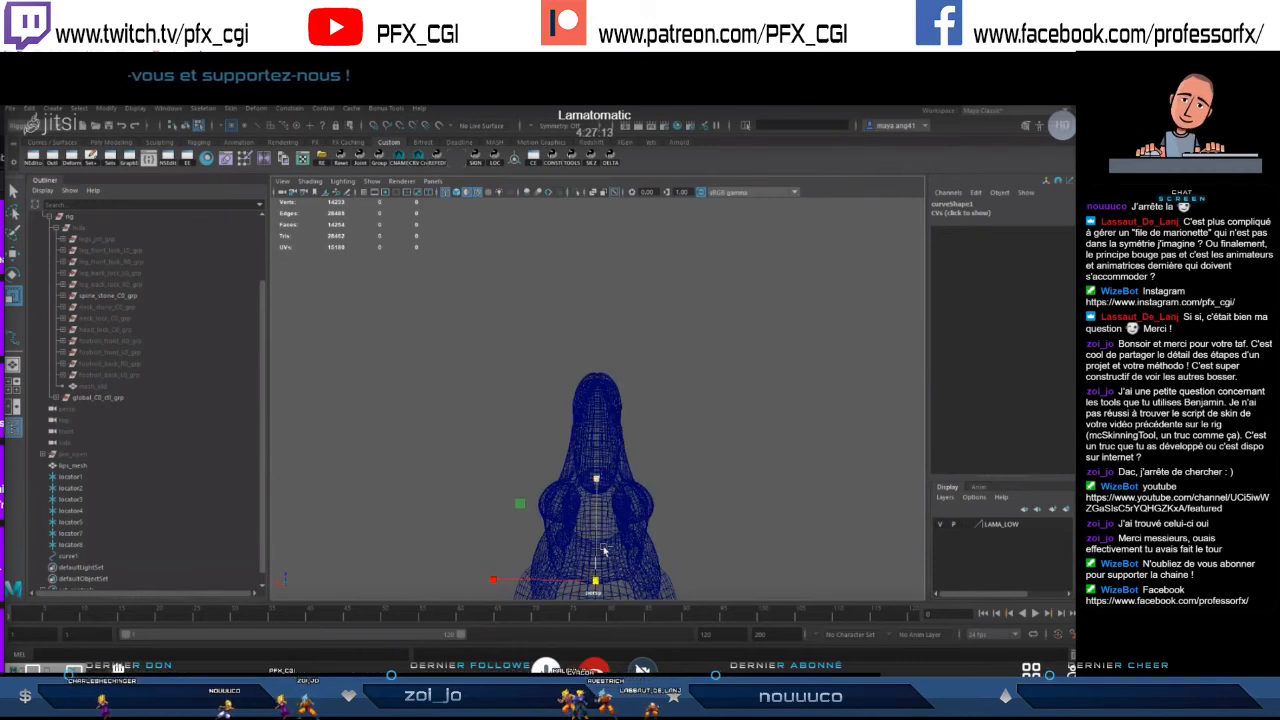
pyautogui.press('F8')
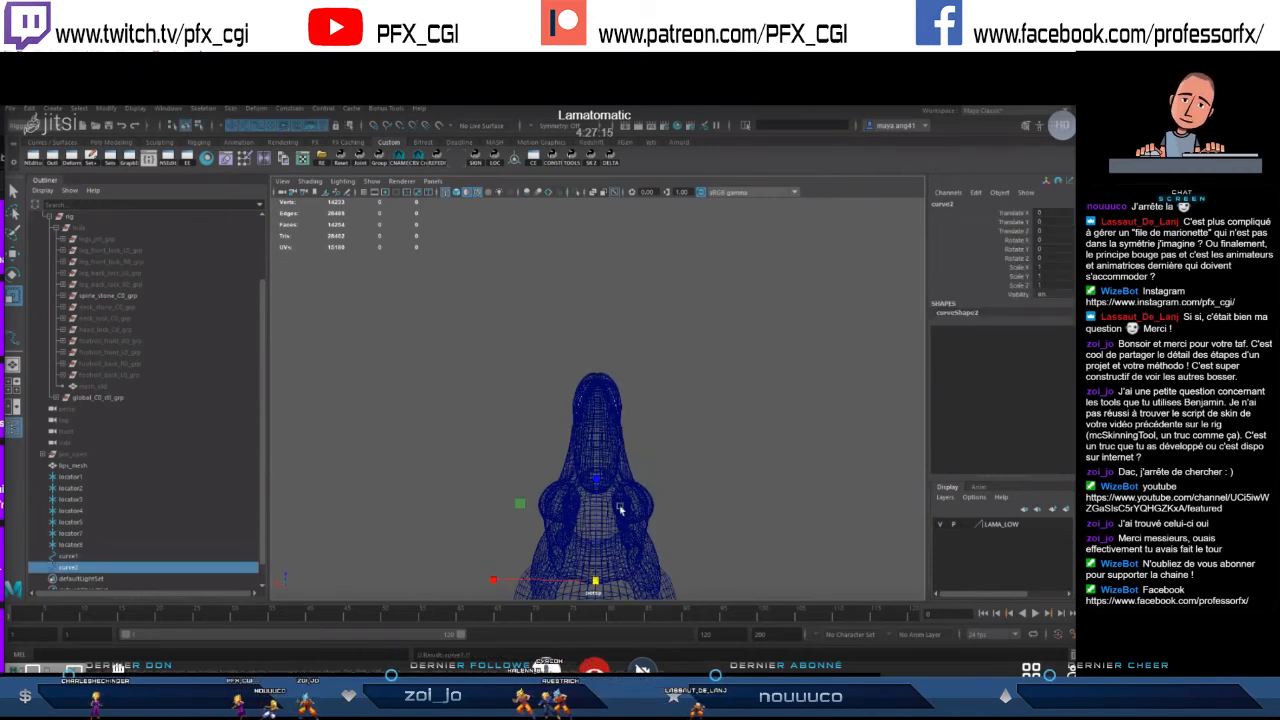
# - Select all control vertices of the duplicate curve curve2 and try shifting them along Z inside the muzzle
pyautogui.click(618, 513)
pyautogui.keyDown('alt'); pyautogui.moveTo(616, 515); pyautogui.dragTo(617, 464, button='middle'); pyautogui.keyUp('alt')
pyautogui.moveTo(654, 294); pyautogui.dragTo(552, 402)
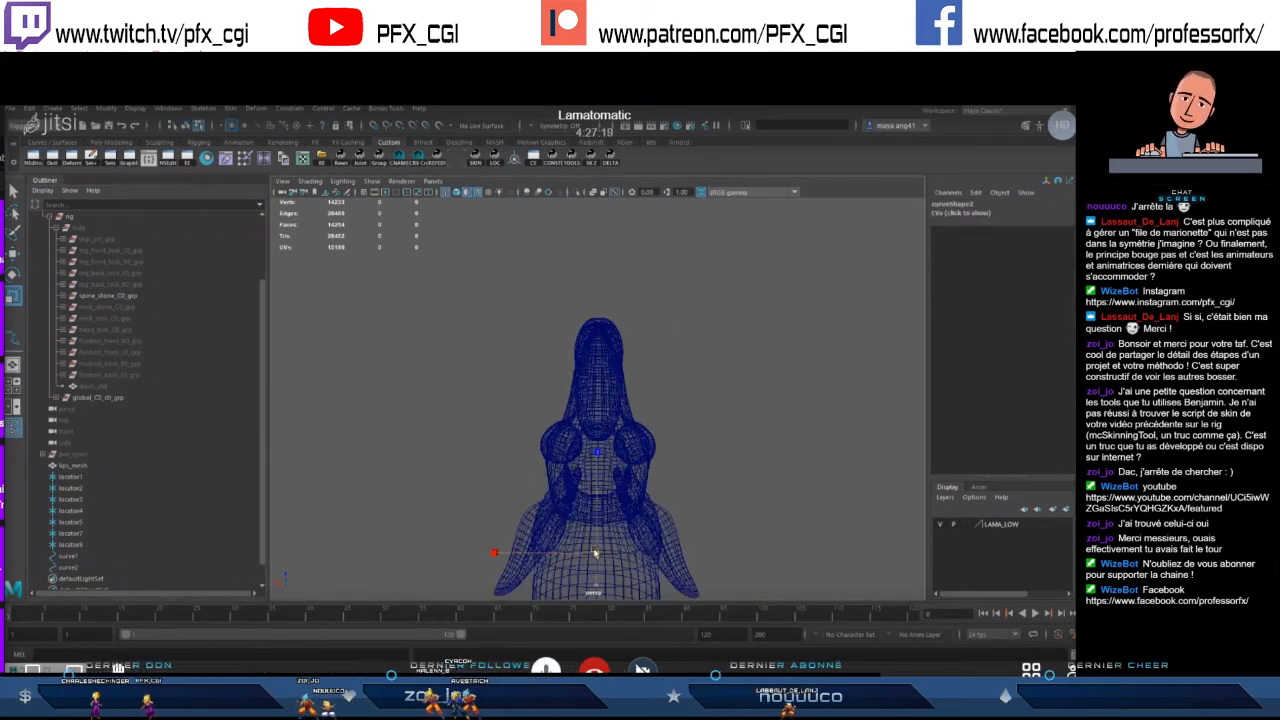
pyautogui.keyDown('alt'); pyautogui.moveTo(589, 541); pyautogui.dragTo(601, 432); pyautogui.keyUp('alt')
pyautogui.keyDown('alt'); pyautogui.moveTo(615, 500); pyautogui.dragTo(613, 493); pyautogui.keyUp('alt')
pyautogui.press('w')
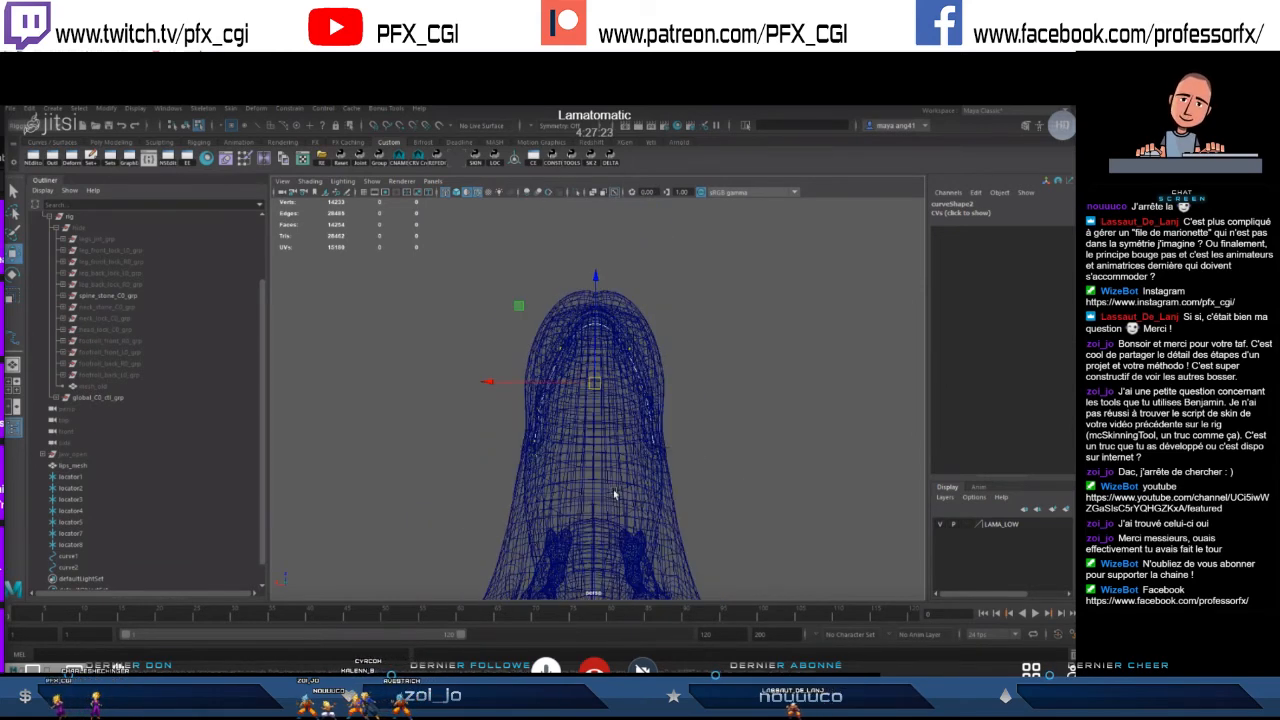
pyautogui.keyDown('alt'); pyautogui.moveTo(598, 368); pyautogui.dragTo(588, 405); pyautogui.keyUp('alt')
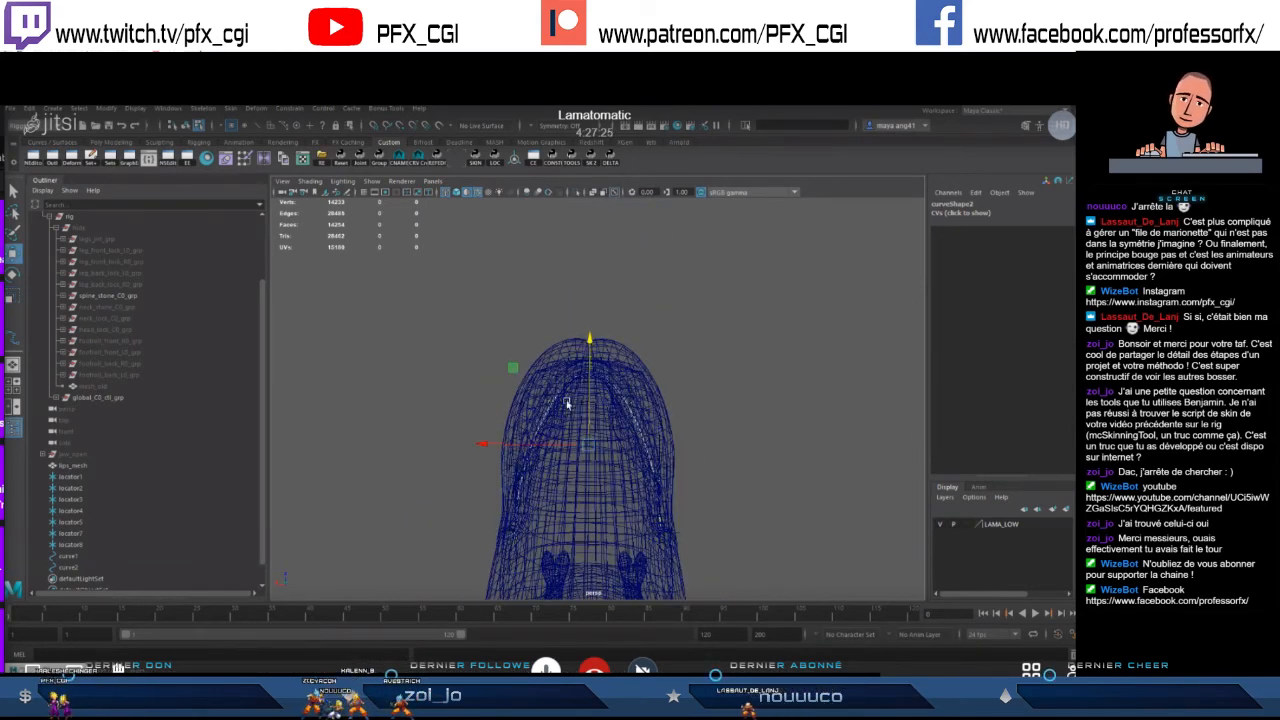
pyautogui.click(69, 557)
pyautogui.scroll(-5, 552, 463)
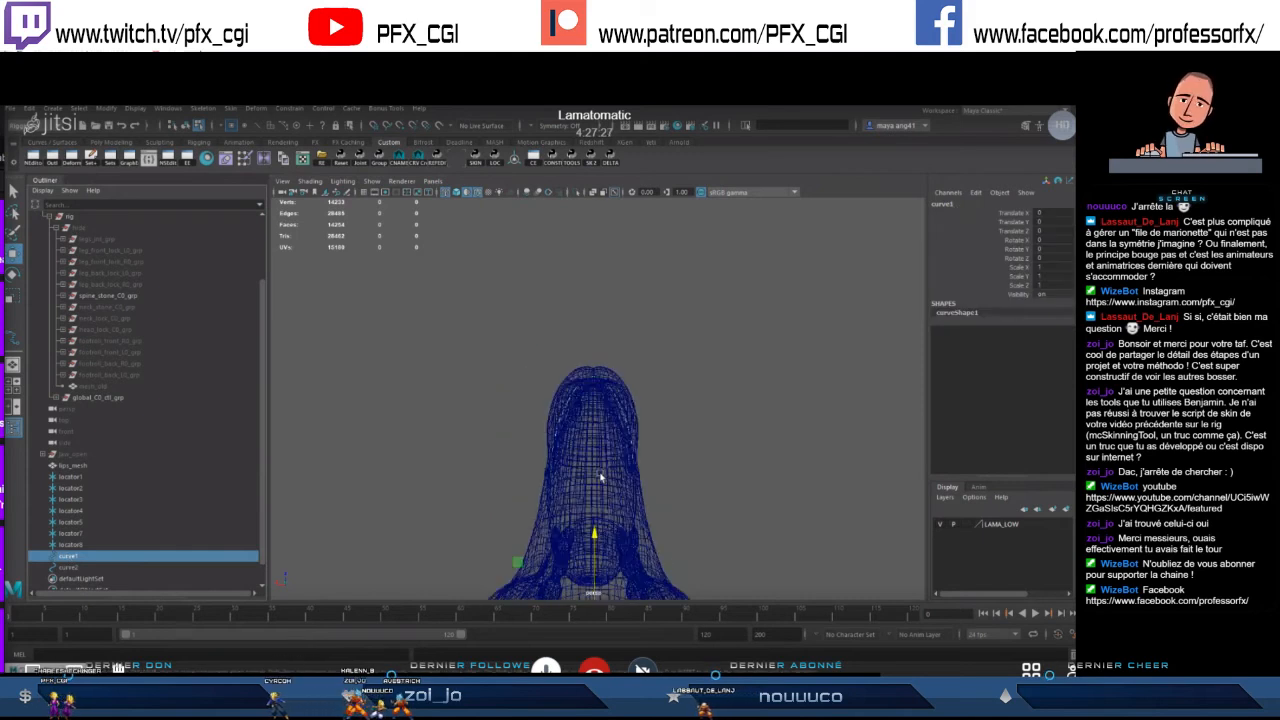
pyautogui.press('F8')
pyautogui.scroll(-3, 616, 498)
pyautogui.moveTo(617, 497); pyautogui.dragTo(560, 402)
pyautogui.scroll(5, 620, 426)
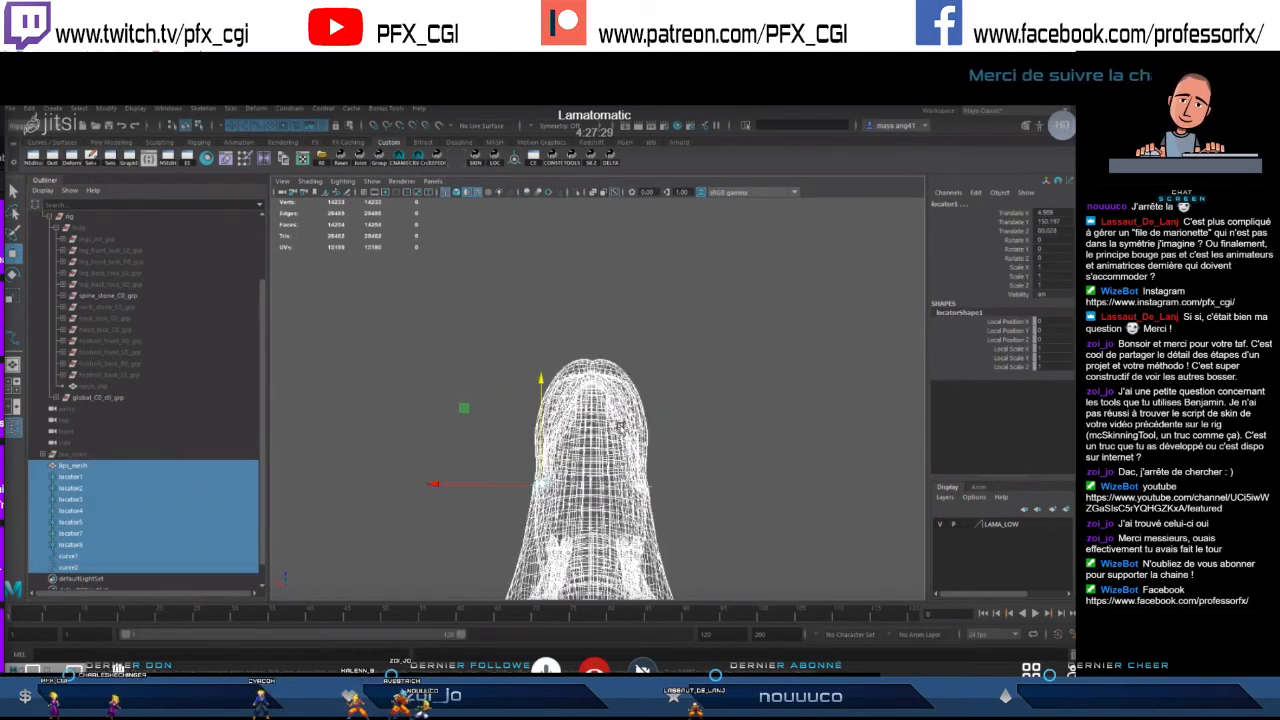
pyautogui.click(389, 478)
pyautogui.hotkey('ctrl', 'z')
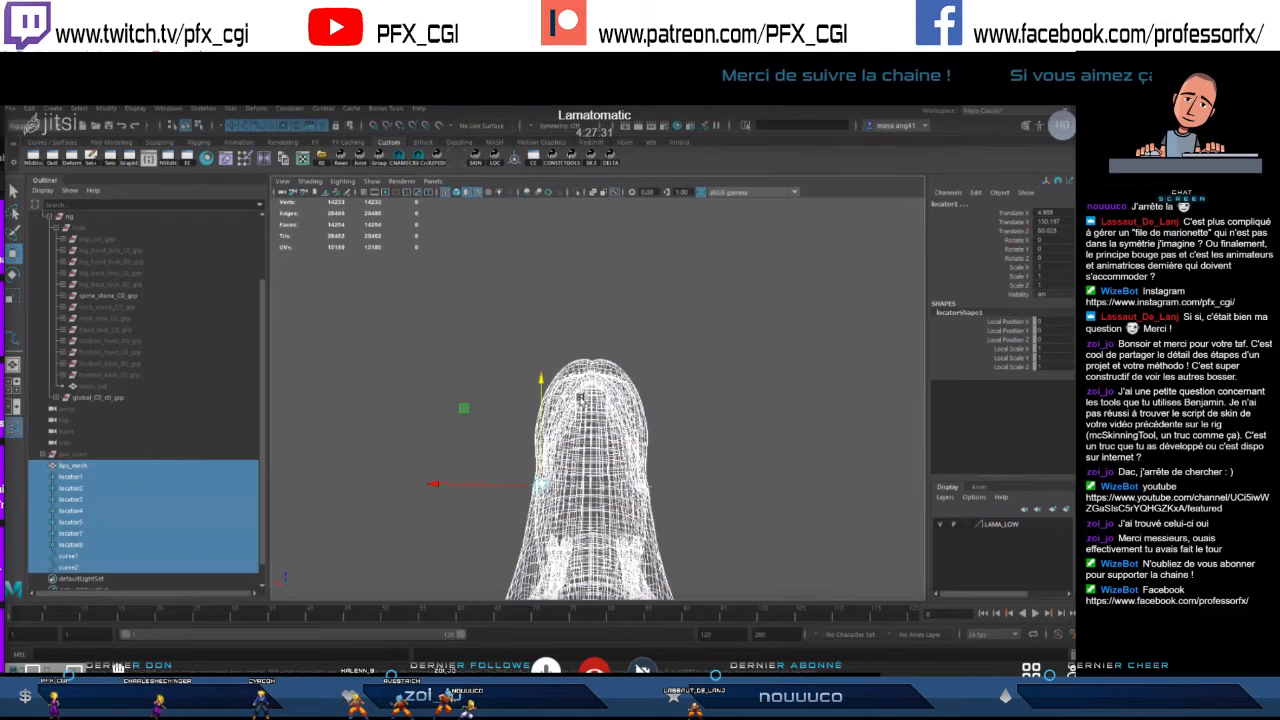
# - Try scaling all control vertices of curve2 from above and return the curve to object mode
pyautogui.click(76, 567)
pyautogui.press('F8')
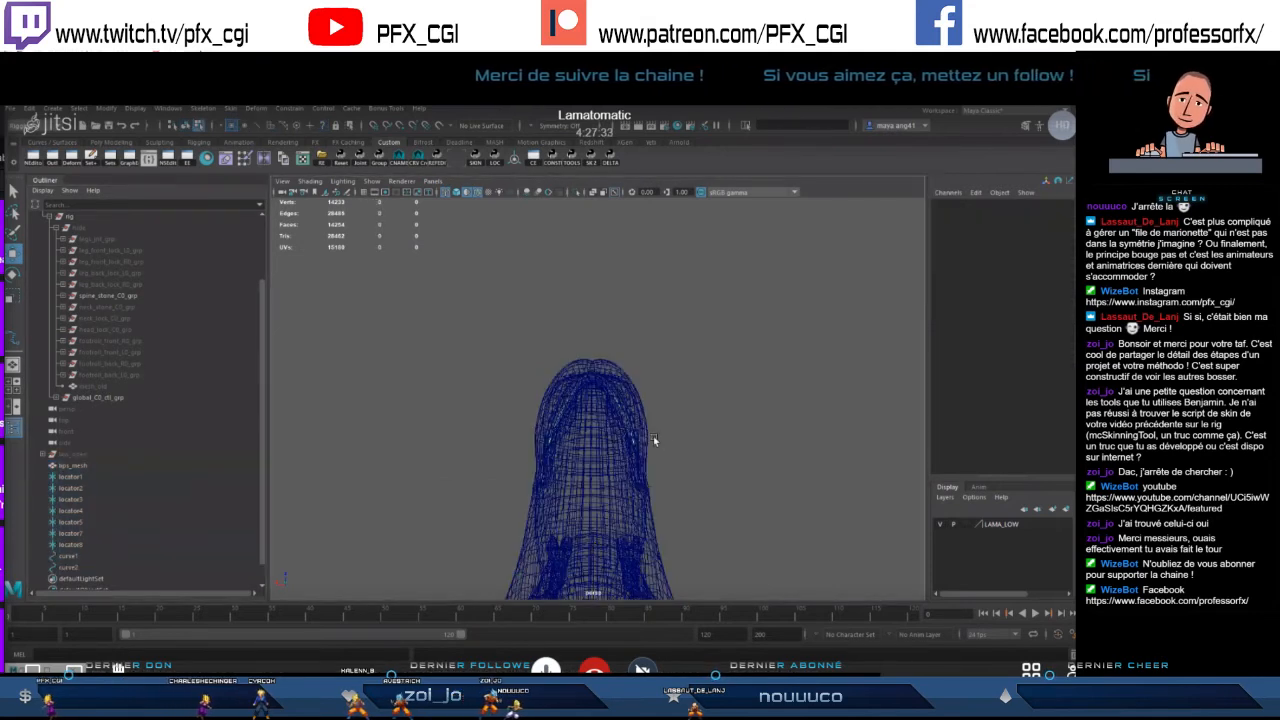
pyautogui.scroll(4, 628, 406)
pyautogui.scroll(-5, 682, 438)
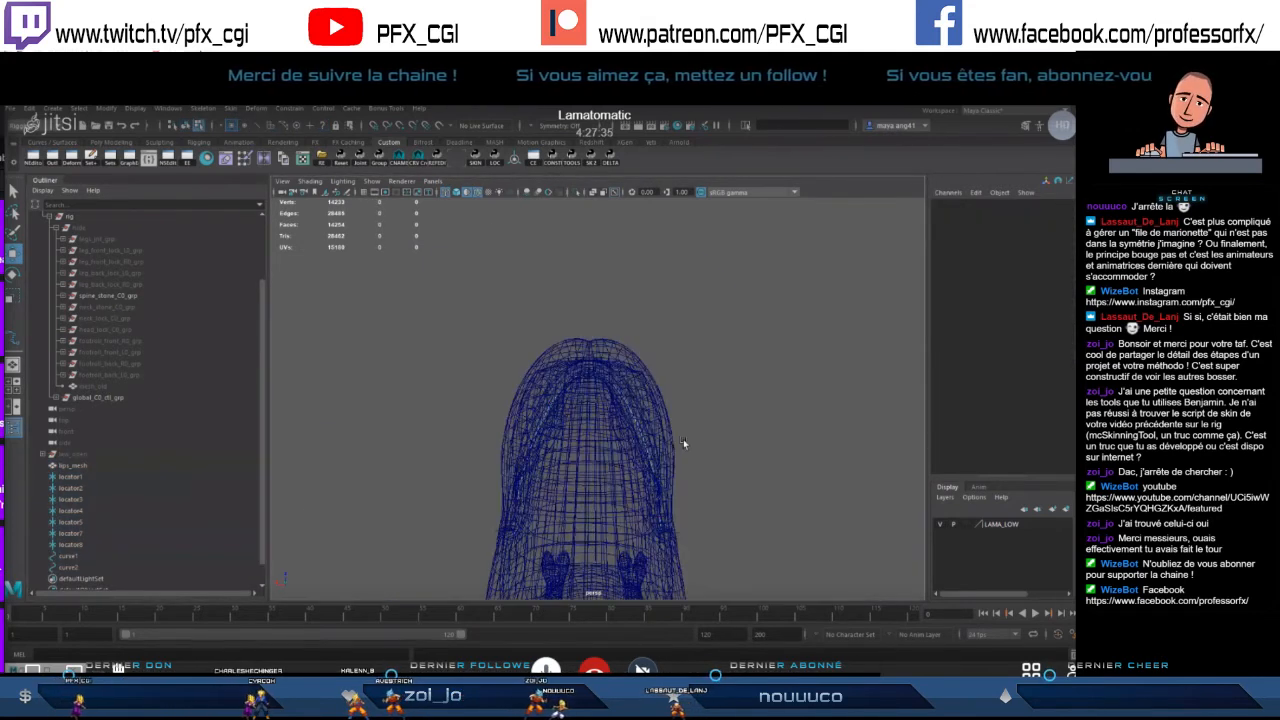
pyautogui.moveTo(686, 398); pyautogui.dragTo(467, 537)
pyautogui.scroll(3, 586, 491)
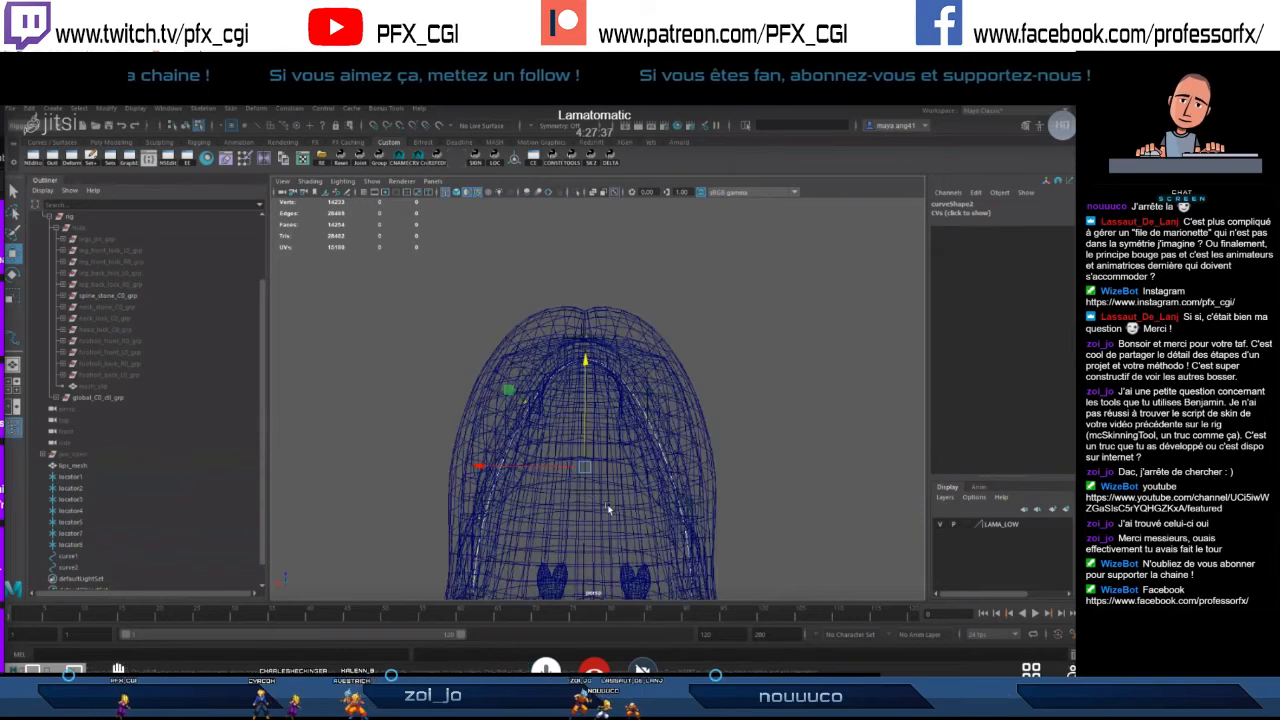
pyautogui.scroll(-4, 614, 509)
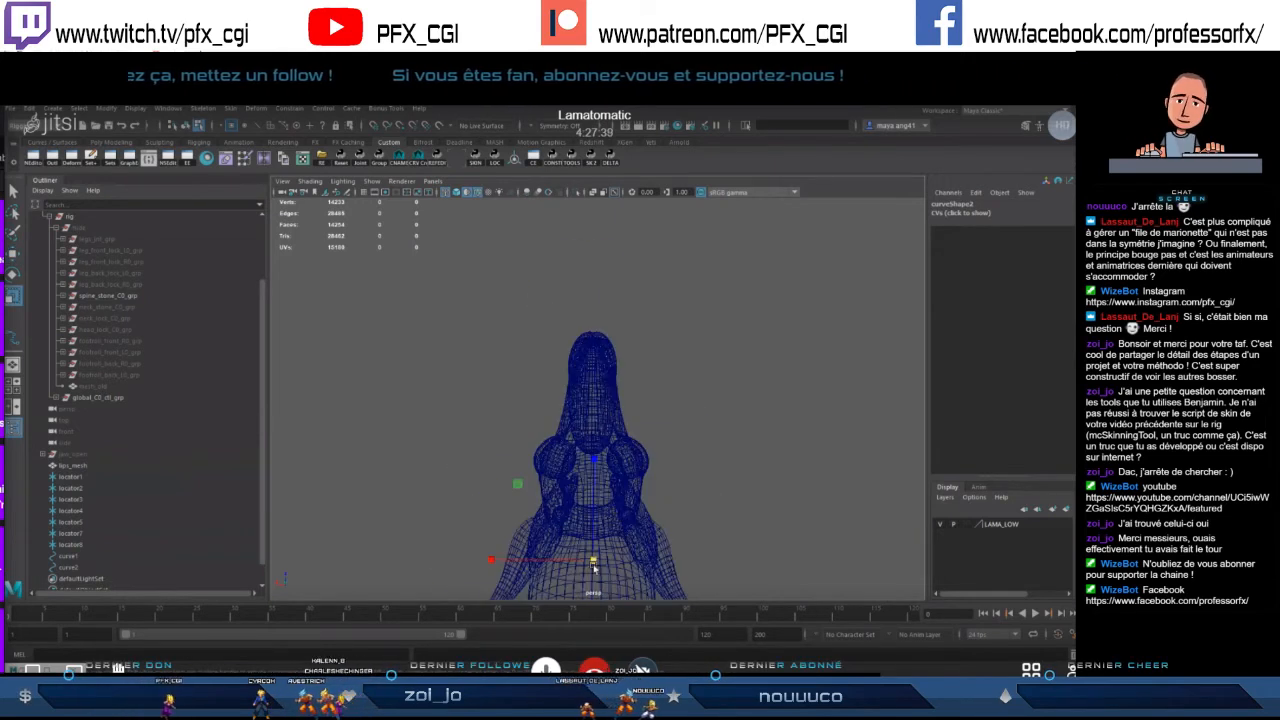
pyautogui.press('F8')
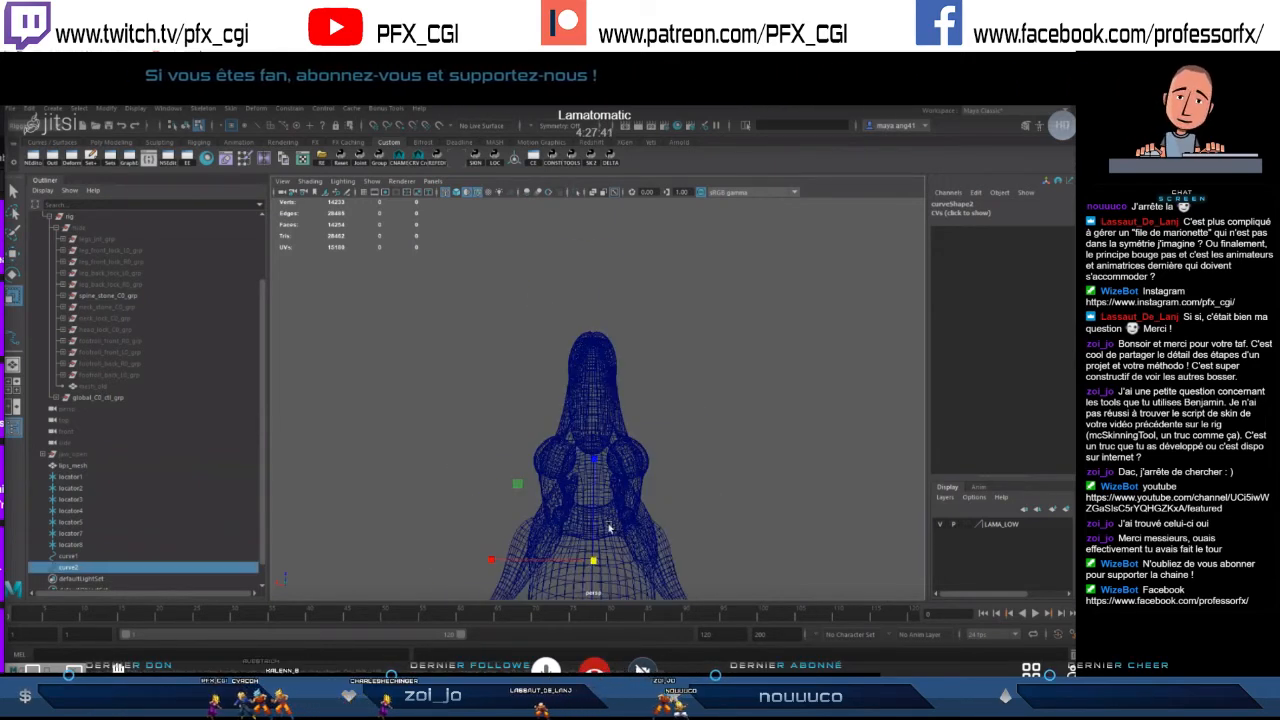
# - Hide lips_mesh and select curve2 so that only the locators and the two lip curves are displayed
pyautogui.click(88, 468)
pyautogui.hotkey('ctrl', 'h')
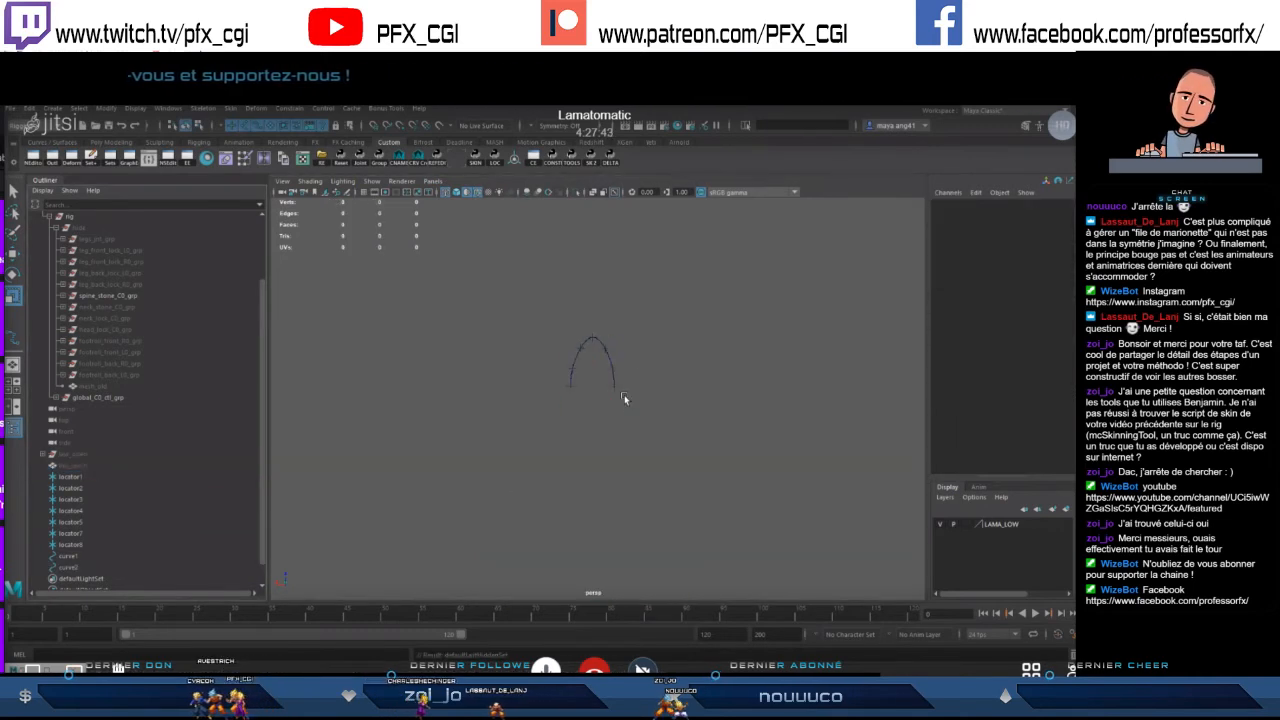
pyautogui.keyDown('alt'); pyautogui.moveTo(627, 434); pyautogui.dragTo(623, 403, button='middle'); pyautogui.keyUp('alt')
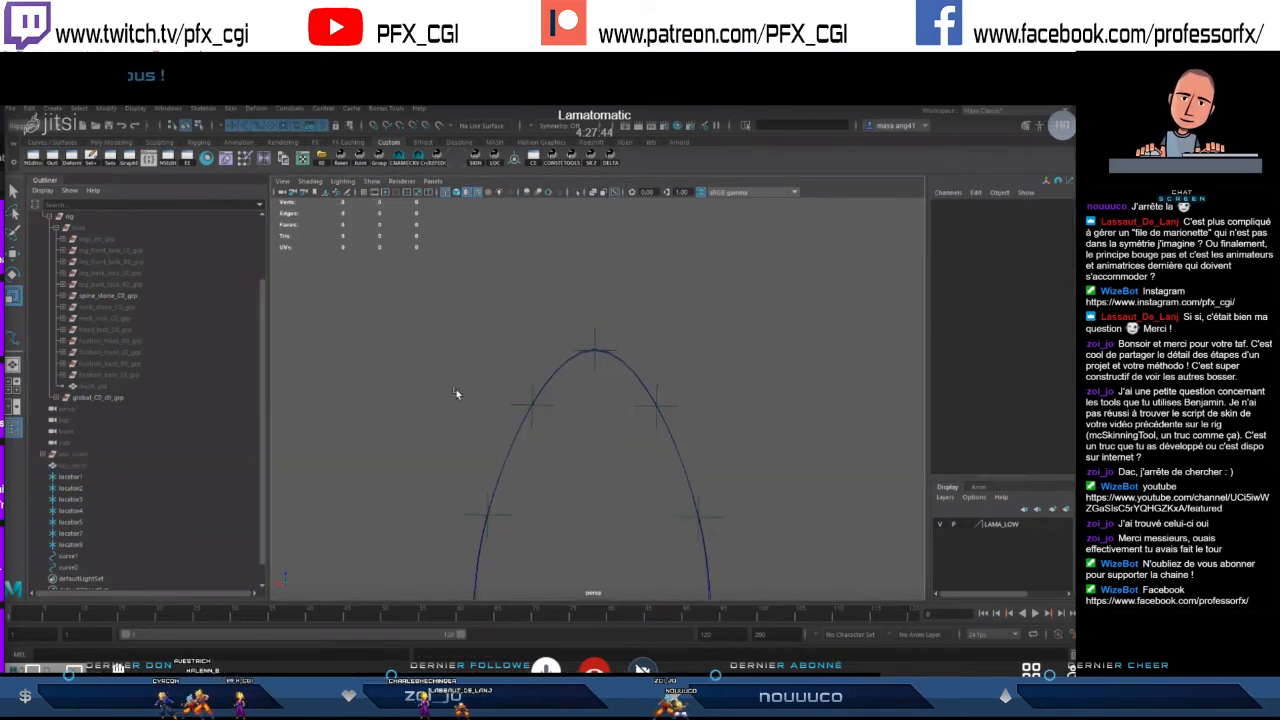
pyautogui.click(66, 567)
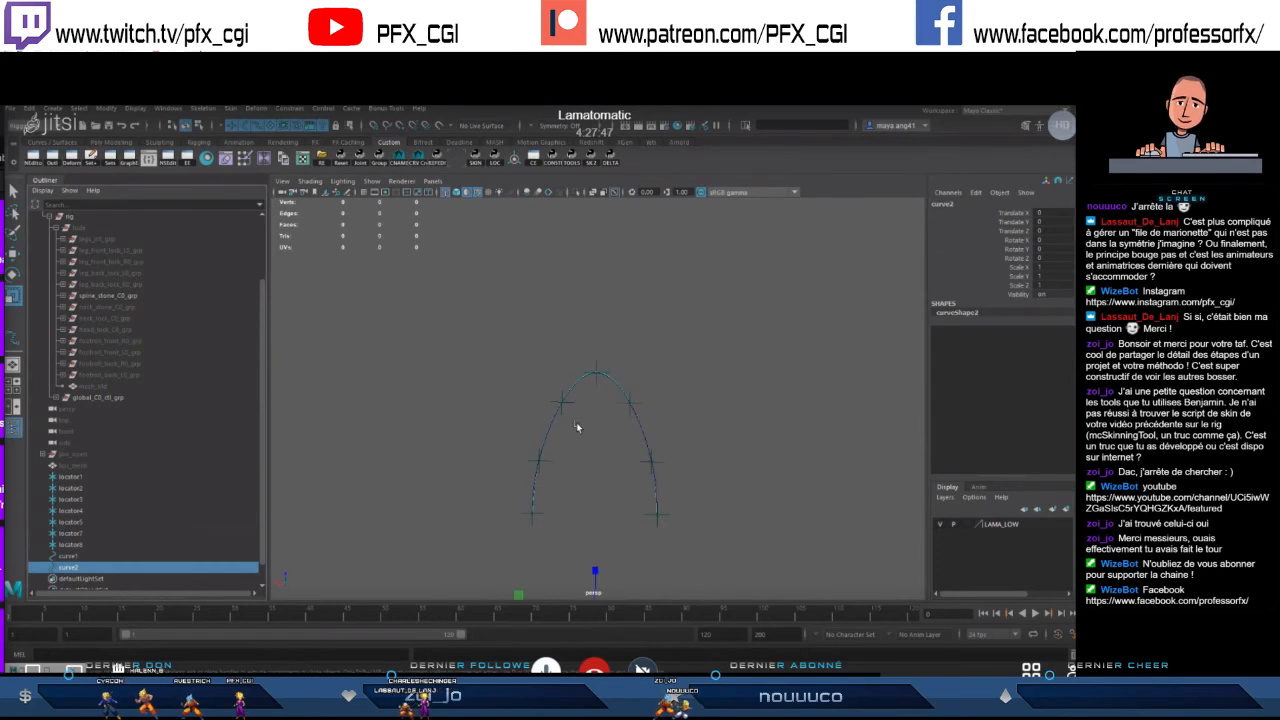
# - Undo the last selection and visibility changes, then hide lips_mesh again so only the locators and lip curves remain displayed
pyautogui.hotkey('ctrl', 'z')
pyautogui.hotkey('ctrl', 'z')
pyautogui.hotkey('ctrl', 'z')
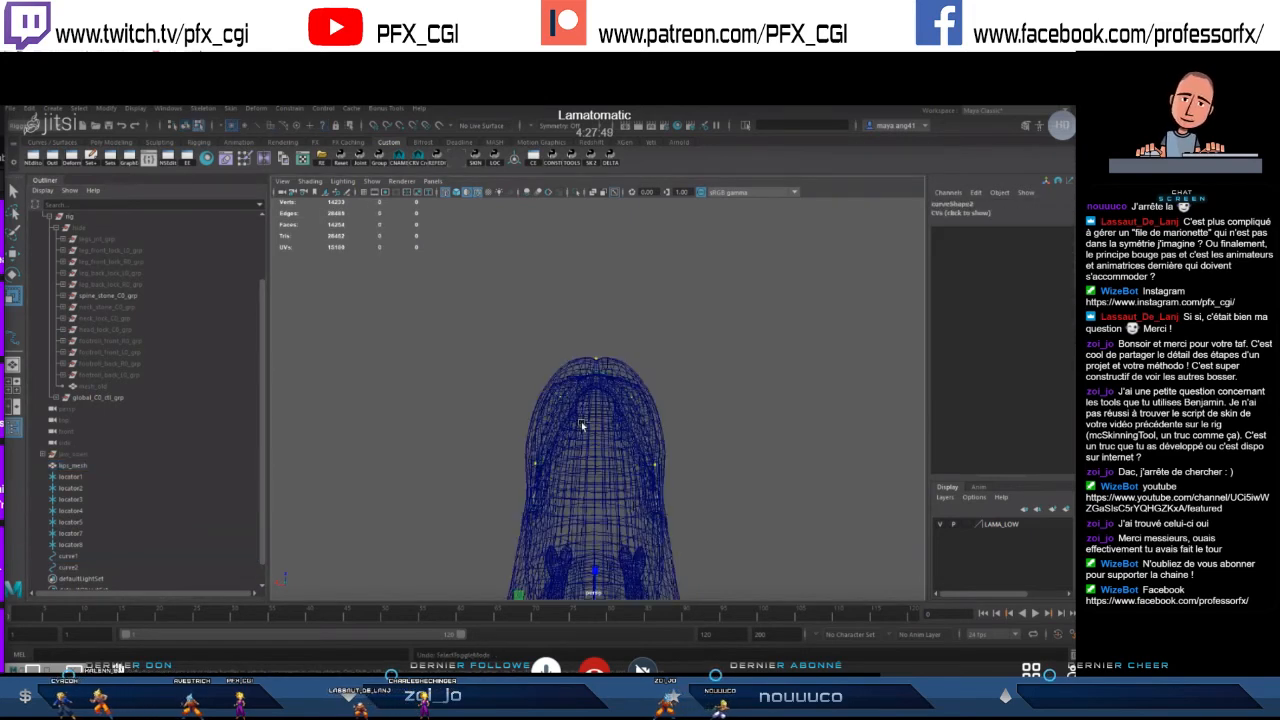
pyautogui.hotkey('shift', 'z')
pyautogui.click(620, 379)
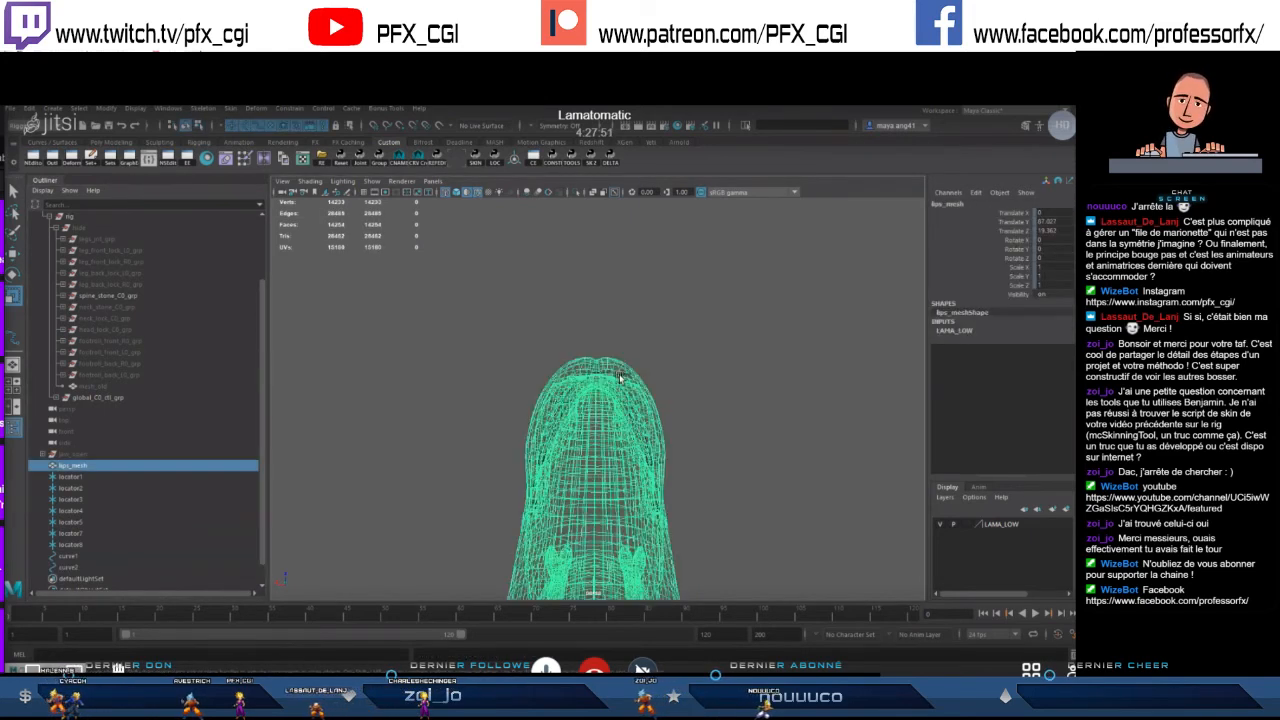
pyautogui.hotkey('ctrl', 'h')
# - Widen curve1 slightly by scaling all its control vertices along X and return it to object mode
pyautogui.click(611, 384)
pyautogui.click(730, 330)
pyautogui.moveTo(491, 555); pyautogui.dragTo(492, 553)
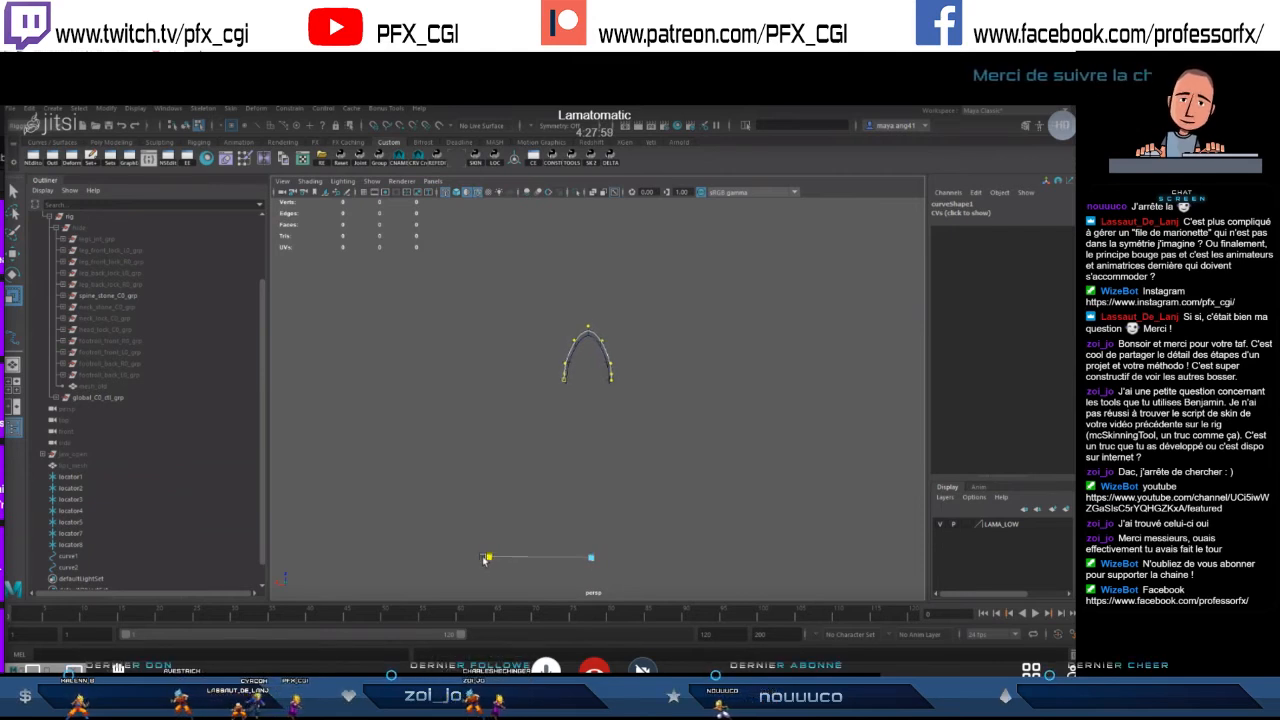
pyautogui.press('F8')
pyautogui.click(646, 409)
pyautogui.scroll(6, 645, 384)
pyautogui.keyDown('alt'); pyautogui.moveTo(643, 360); pyautogui.dragTo(641, 433, button='middle'); pyautogui.keyUp('alt')
# - Select curve2 and scale its control vertices inward along X and Z so it fits inside curve1
pyautogui.click(626, 349)
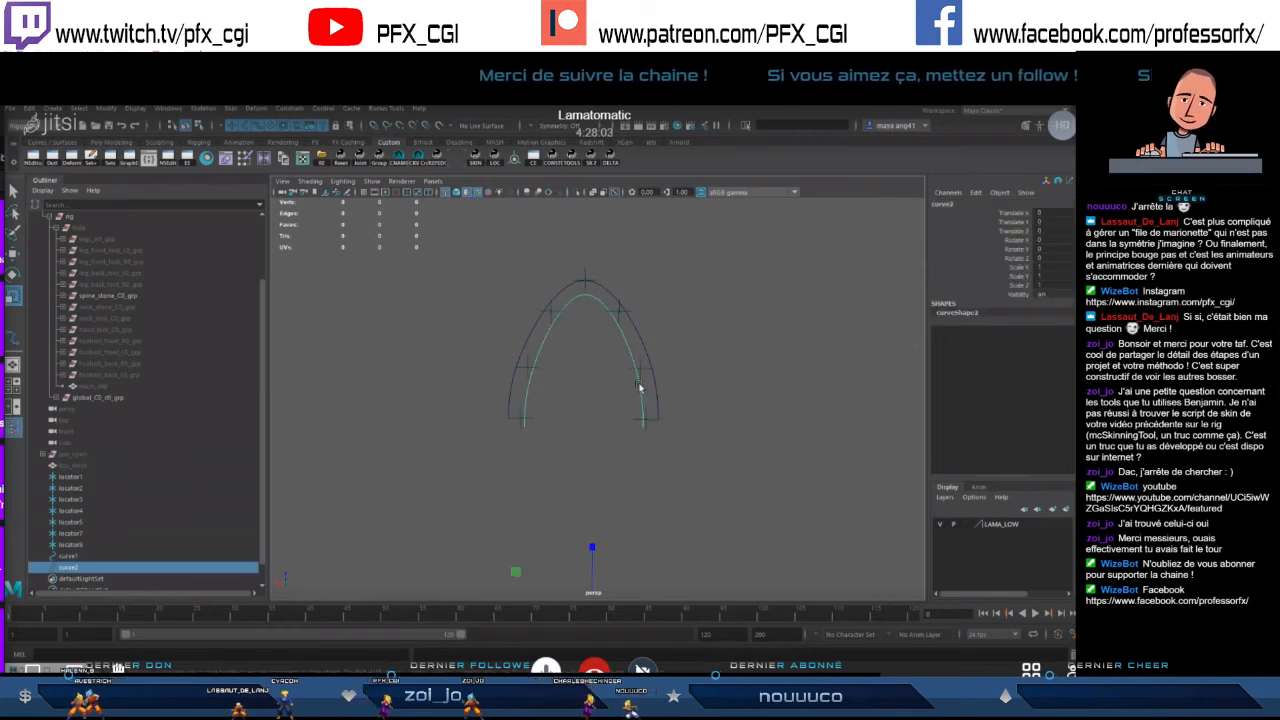
pyautogui.press('F8')
pyautogui.scroll(-5, 605, 504)
pyautogui.scroll(-3, 605, 506)
pyautogui.keyDown('alt'); pyautogui.moveTo(605, 506); pyautogui.dragTo(599, 413, button='middle'); pyautogui.keyUp('alt')
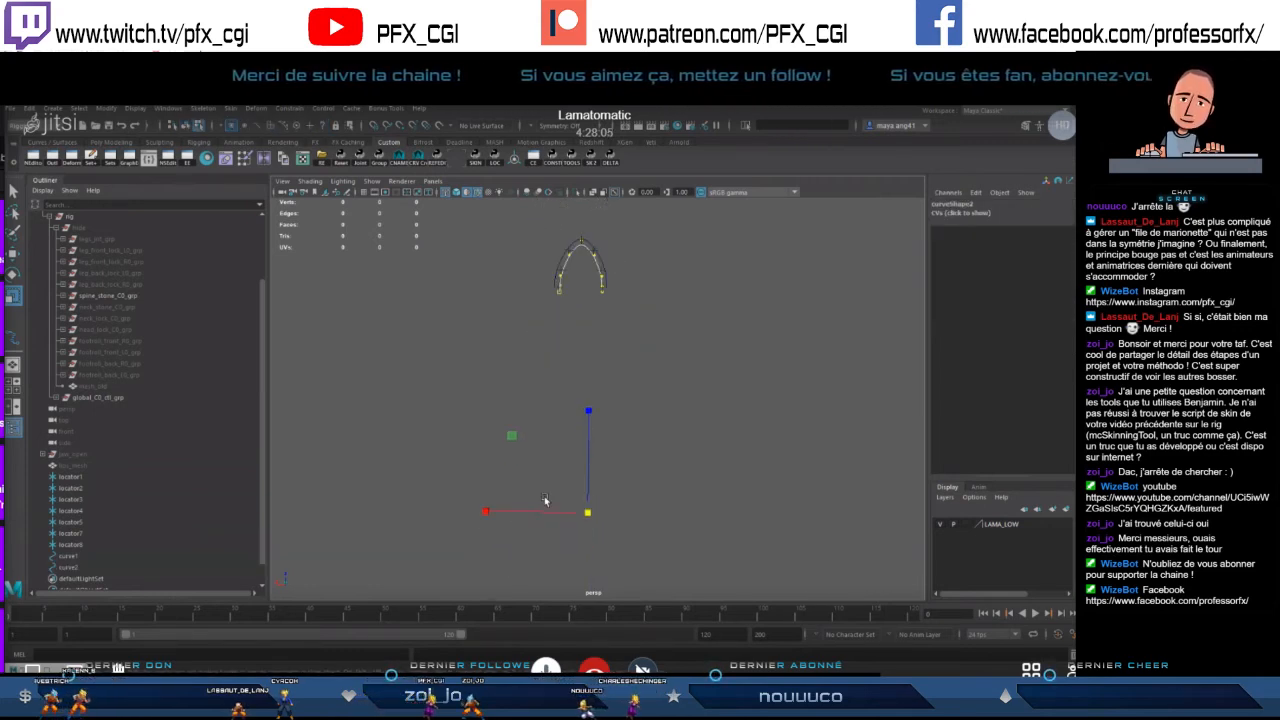
pyautogui.moveTo(487, 514); pyautogui.dragTo(496, 517)
pyautogui.keyDown('alt'); pyautogui.moveTo(614, 354); pyautogui.dragTo(609, 373); pyautogui.keyUp('alt')
pyautogui.moveTo(587, 424); pyautogui.dragTo(587, 432)
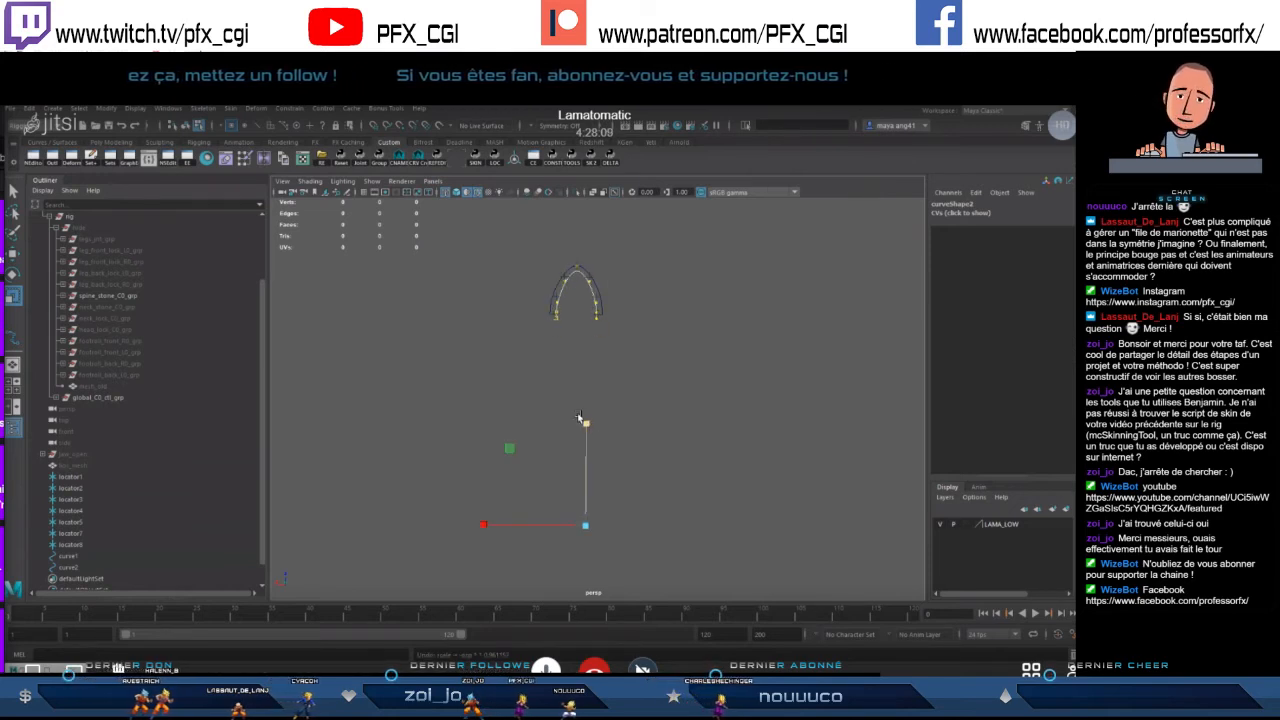
# - Shift the rear control vertices of curve2 along Z to line up its ends with those of curve1
pyautogui.scroll(5, 538, 376)
pyautogui.moveTo(538, 376); pyautogui.dragTo(447, 314)
pyautogui.press('w')
pyautogui.moveTo(550, 324); pyautogui.dragTo(548, 312)
pyautogui.press('F8')
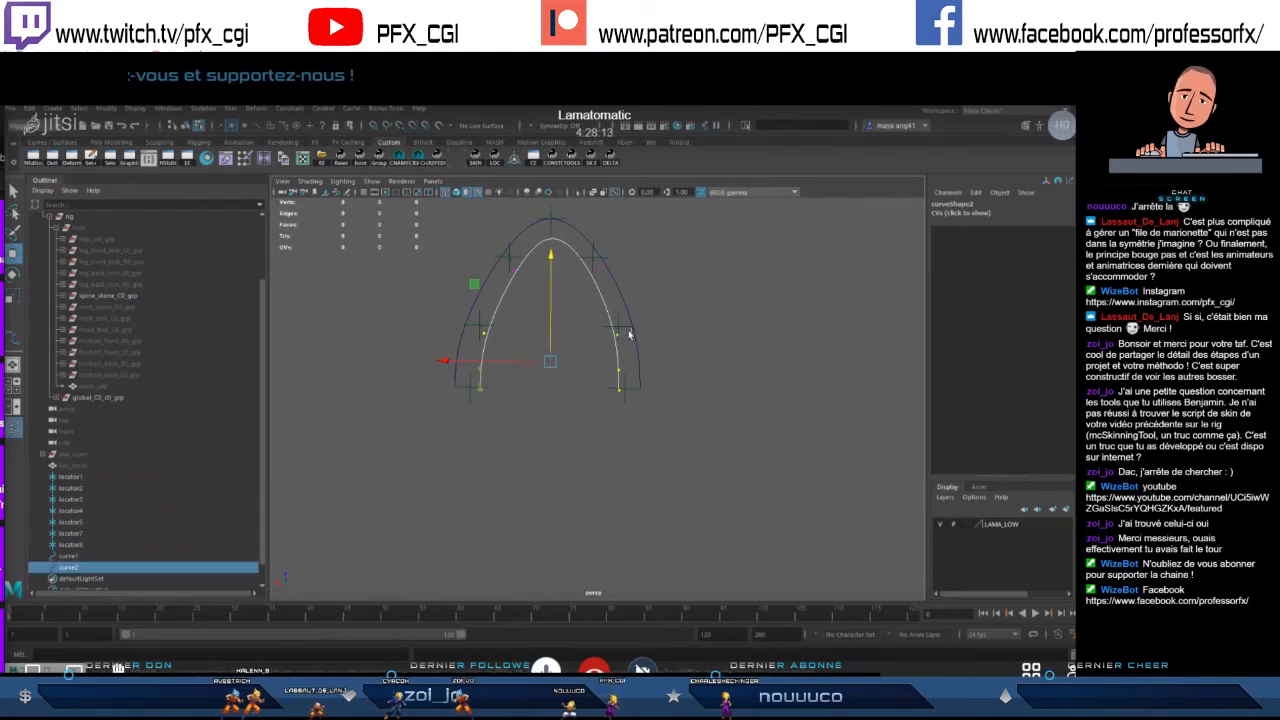
pyautogui.click(680, 354)
# - Check the shape and control vertices of curve2 against curve1 from above
pyautogui.keyDown('alt'); pyautogui.moveTo(680, 354); pyautogui.dragTo(614, 402); pyautogui.keyUp('alt')
pyautogui.scroll(5, 614, 402)
pyautogui.scroll(-3, 613, 400)
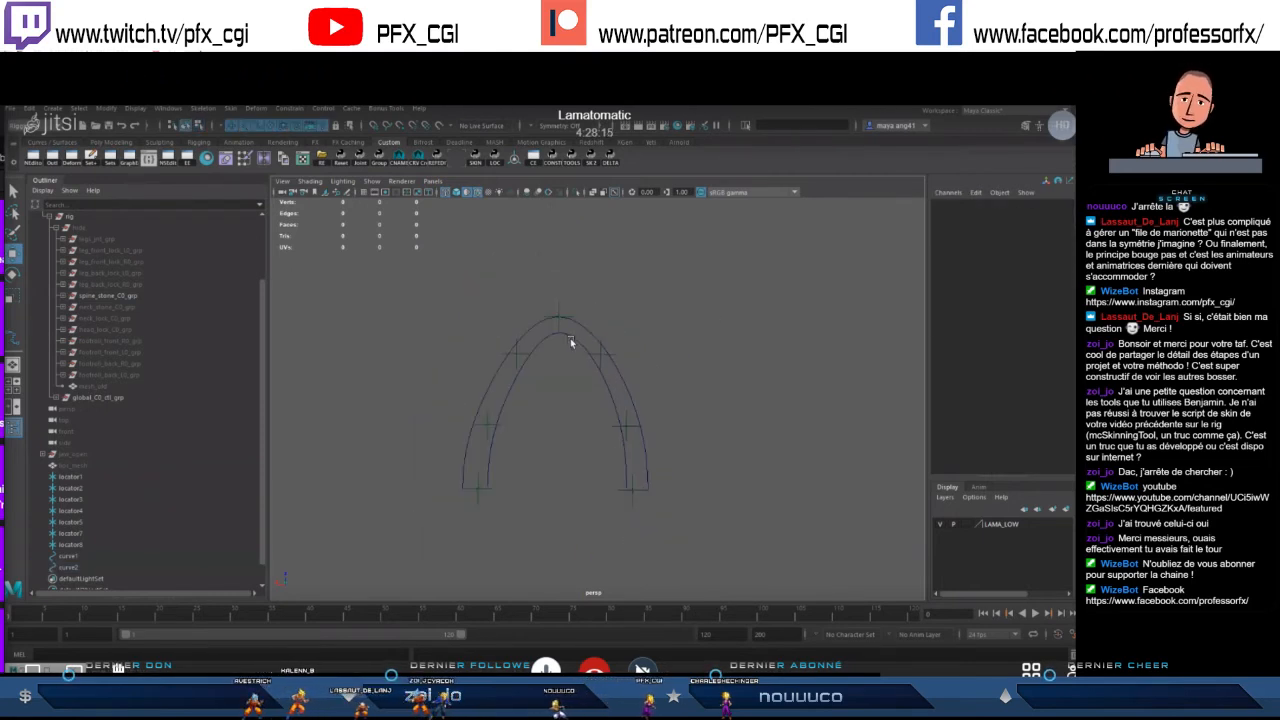
pyautogui.click(571, 338)
pyautogui.press('F8')
pyautogui.press('F8')
pyautogui.press('F8')
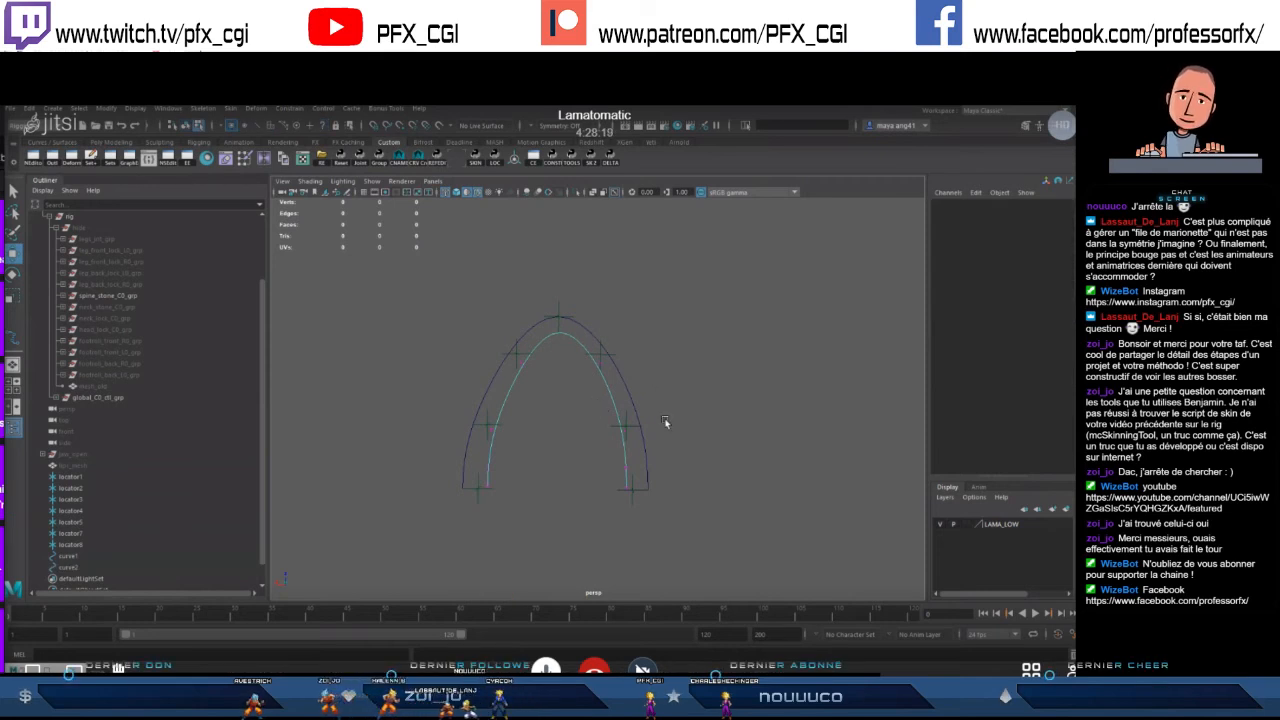
pyautogui.keyDown('alt'); pyautogui.moveTo(650, 446); pyautogui.dragTo(673, 438, button='middle'); pyautogui.keyUp('alt')
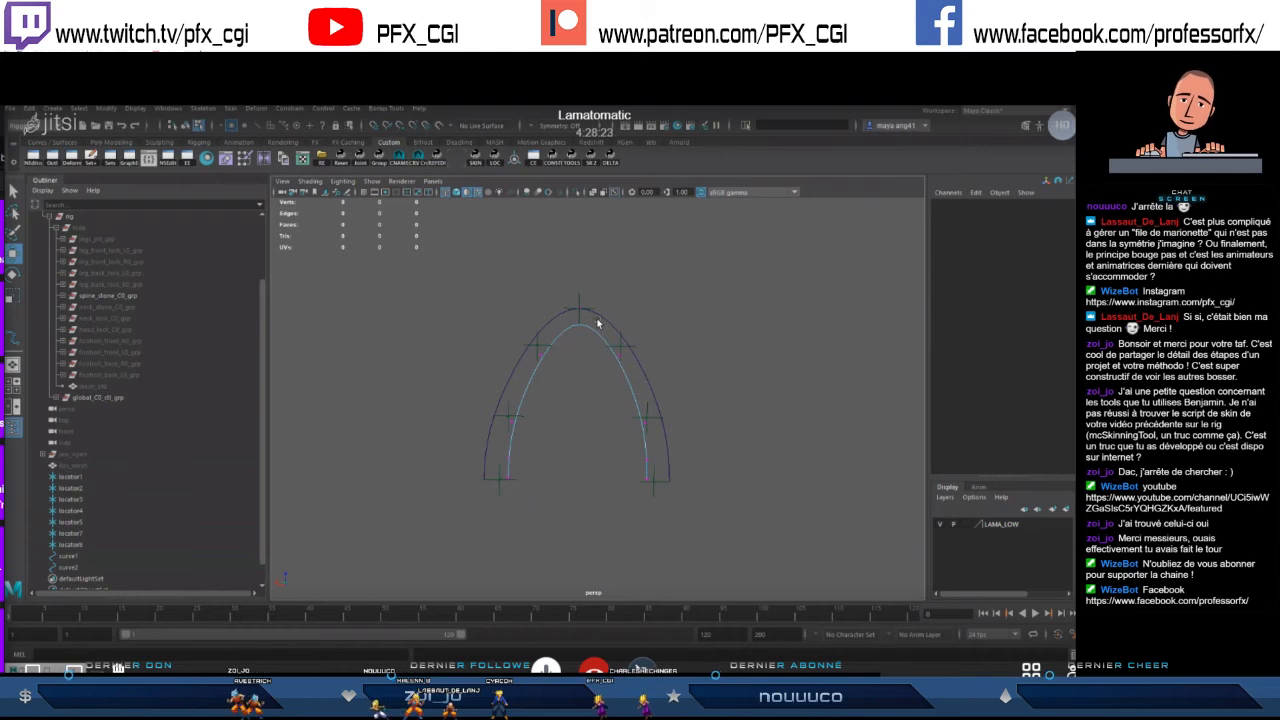
pyautogui.click(692, 390)
pyautogui.press('space')
pyautogui.press('space')
# - Raise all control vertices of curve2 to bring it to the same height as curve1
pyautogui.keyDown('alt'); pyautogui.moveTo(636, 354); pyautogui.dragTo(572, 404); pyautogui.keyUp('alt')
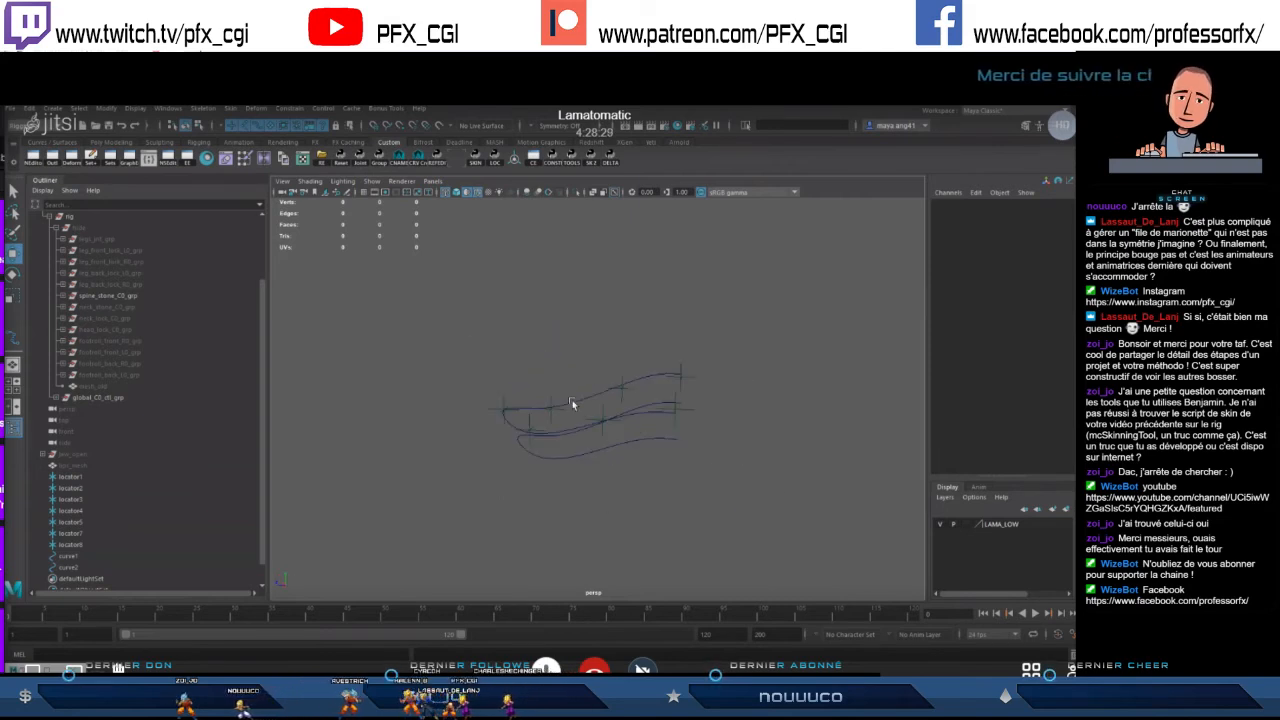
pyautogui.click(667, 445)
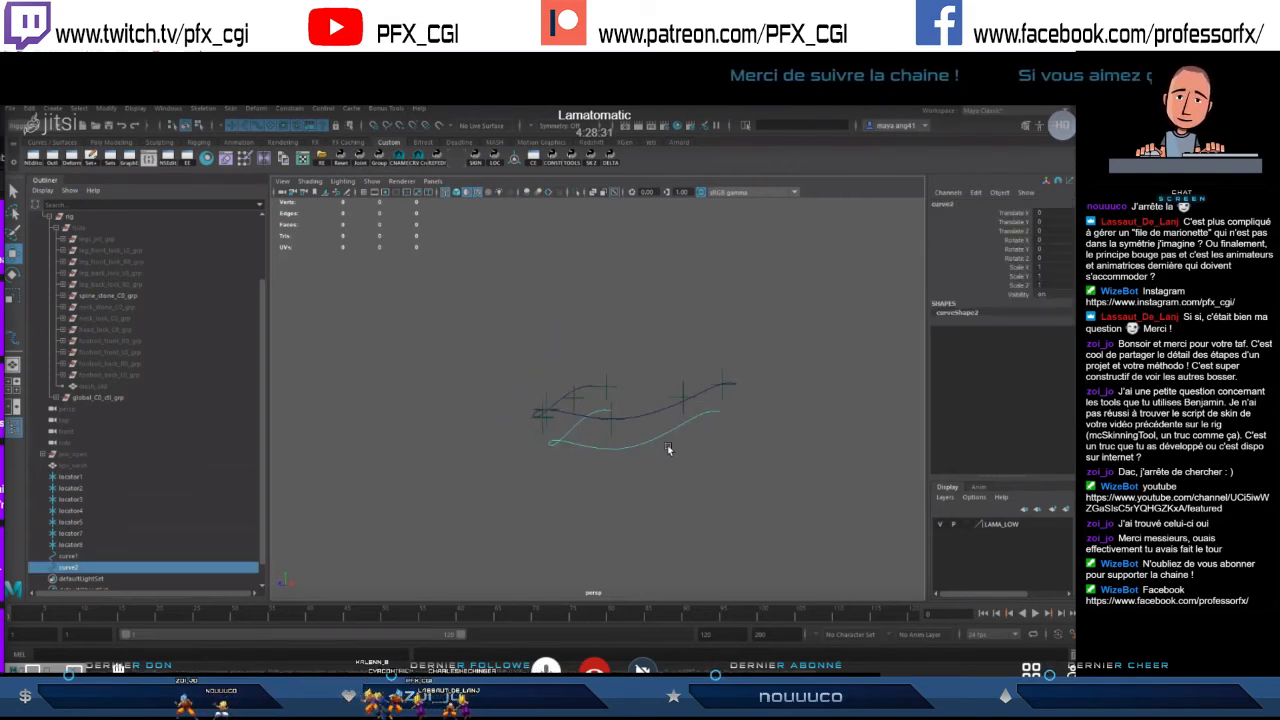
pyautogui.press('F8')
pyautogui.moveTo(776, 375); pyautogui.dragTo(500, 496)
pyautogui.moveTo(614, 383); pyautogui.dragTo(616, 349)
pyautogui.click(765, 440)
pyautogui.keyDown('alt'); pyautogui.moveTo(765, 440); pyautogui.dragTo(519, 417); pyautogui.keyUp('alt')
# - Hide all the lip locators from locator1 through the last one, leaving only the two lip curves displayed
pyautogui.click(512, 396)
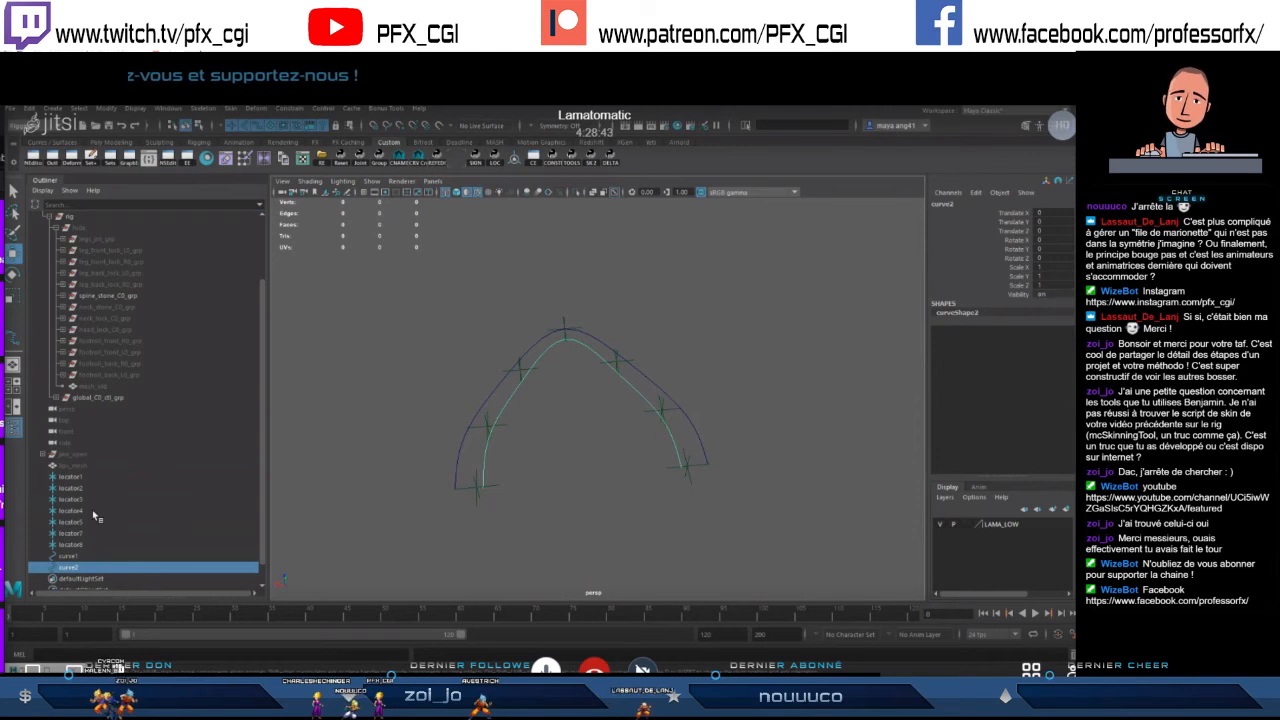
pyautogui.click(75, 478)
pyautogui.keyDown('shift'); pyautogui.click(82, 545); pyautogui.keyUp('shift')
pyautogui.hotkey('ctrl', 'h')
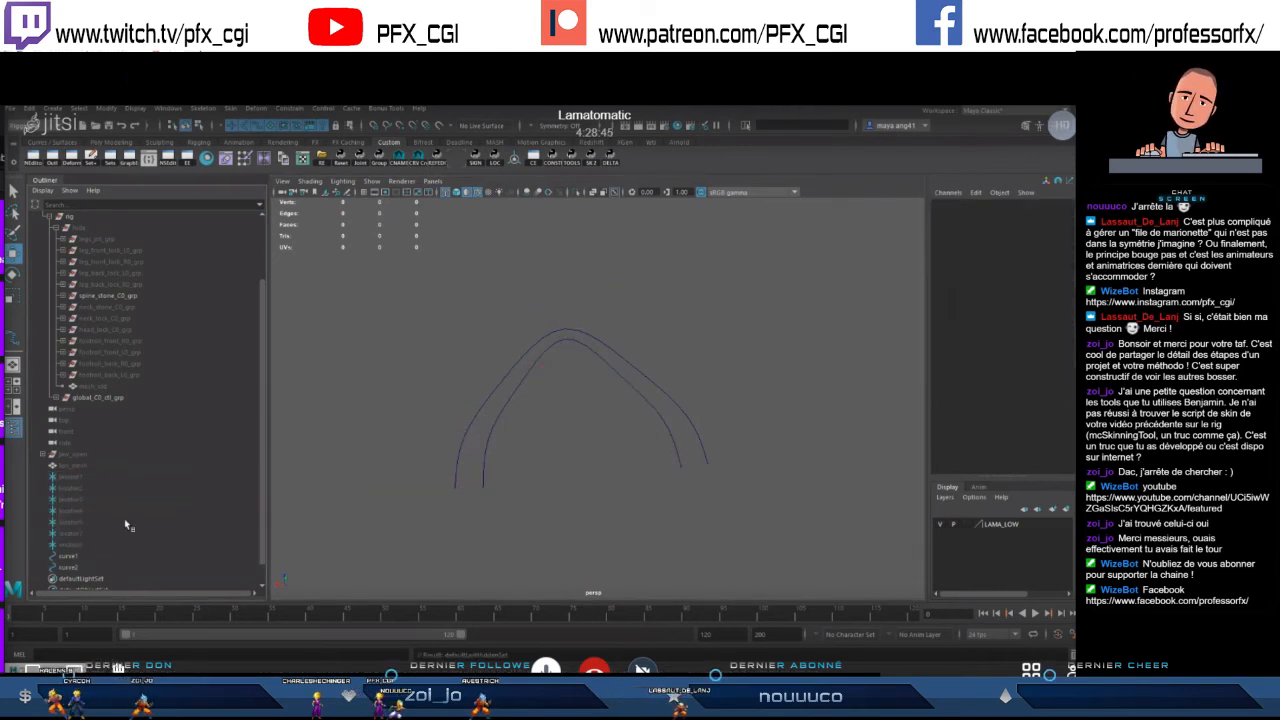
# - Examine the gap between the two lip curves from the front, side and above
pyautogui.keyDown('alt'); pyautogui.moveTo(543, 472); pyautogui.dragTo(740, 421); pyautogui.keyUp('alt')
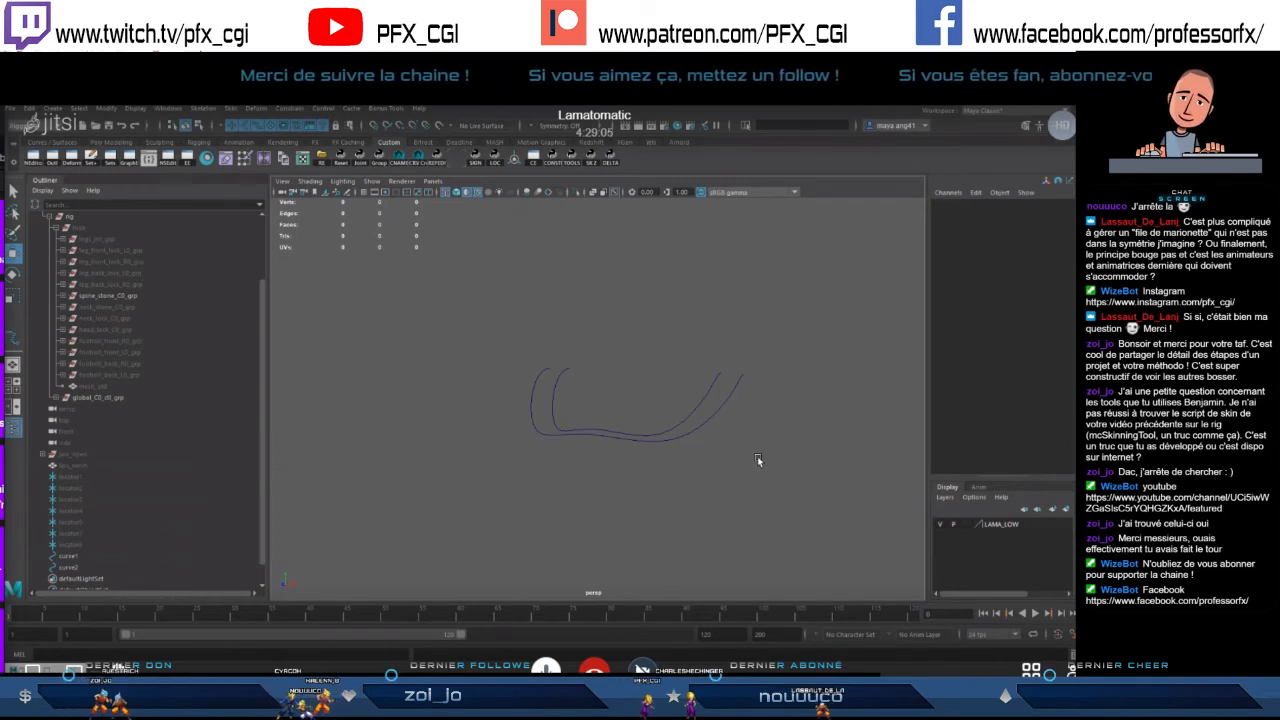
pyautogui.moveTo(674, 468); pyautogui.dragTo(604, 402)
pyautogui.keyDown('alt'); pyautogui.moveTo(590, 506); pyautogui.dragTo(431, 400); pyautogui.keyUp('alt')
pyautogui.click(589, 468)
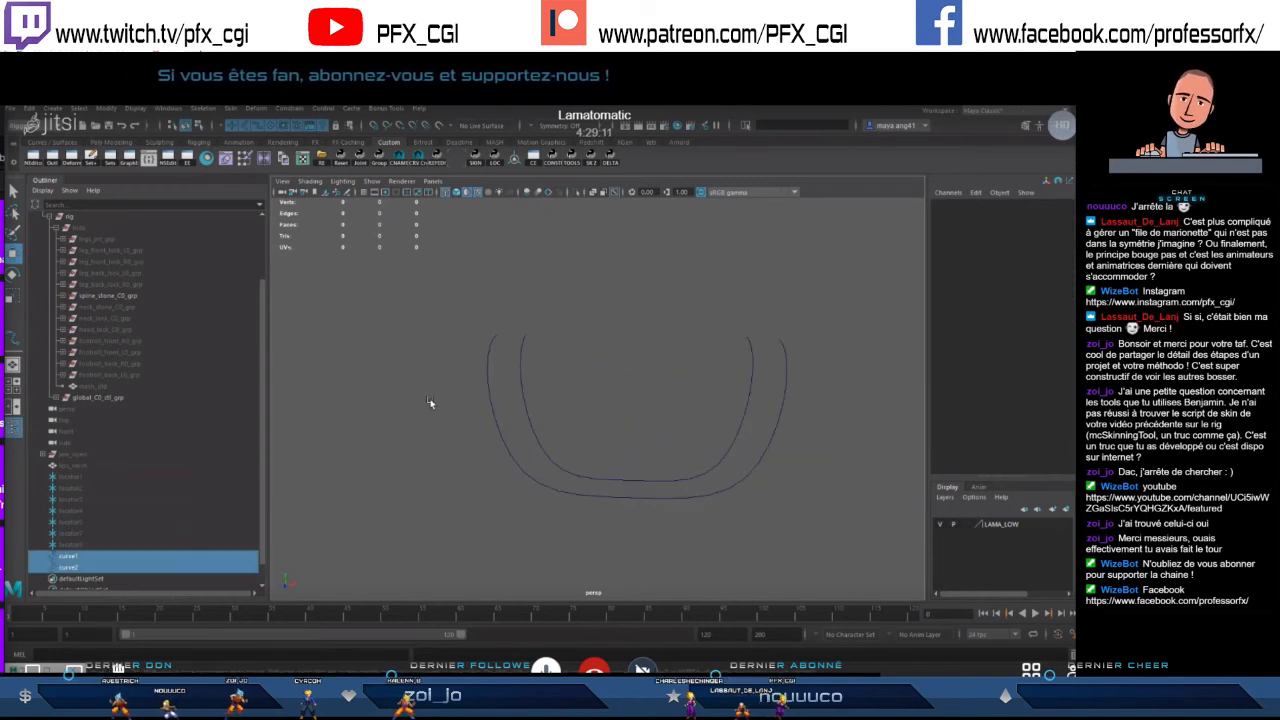
pyautogui.click(433, 400)
pyautogui.moveTo(540, 398); pyautogui.dragTo(412, 420)
pyautogui.click(566, 392)
pyautogui.moveTo(566, 392); pyautogui.dragTo(434, 436)
pyautogui.click(594, 442)
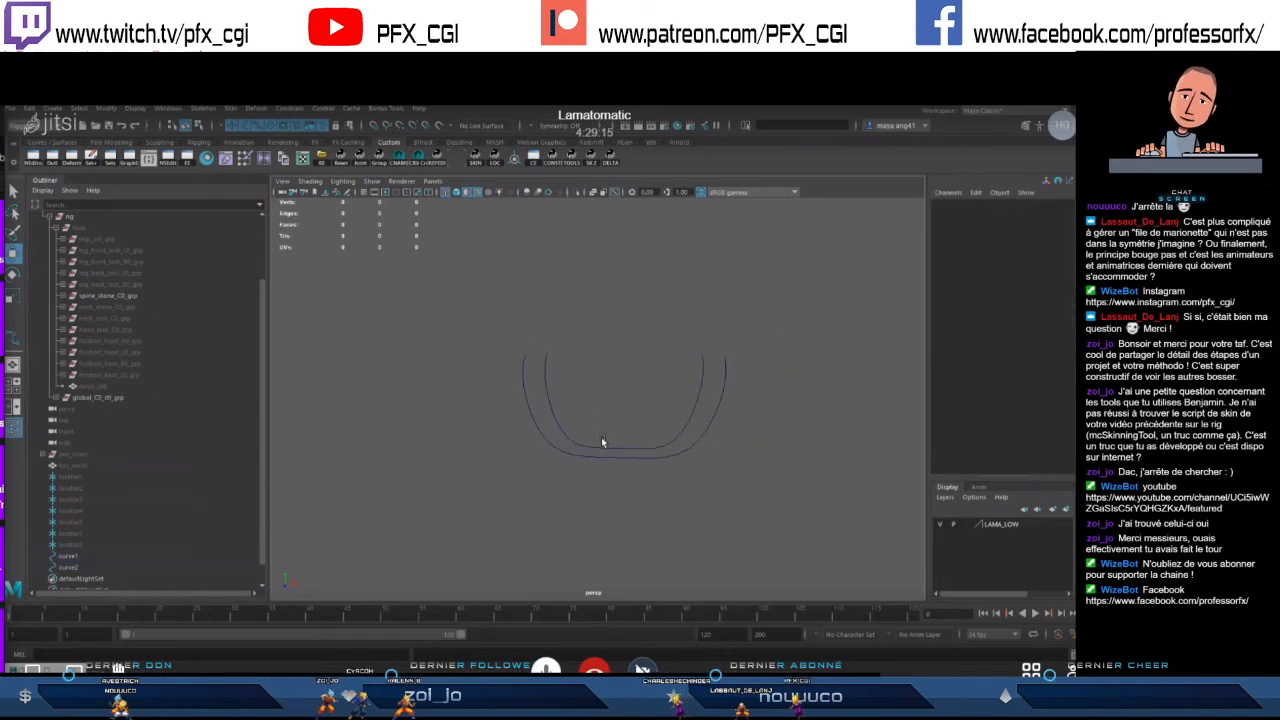
pyautogui.moveTo(519, 491)
pyautogui.keyDown('alt'); pyautogui.mouseDown()
pyautogui.moveTo(486, 504)
pyautogui.moveTo(510, 495)
pyautogui.mouseUp(); pyautogui.keyUp('alt')
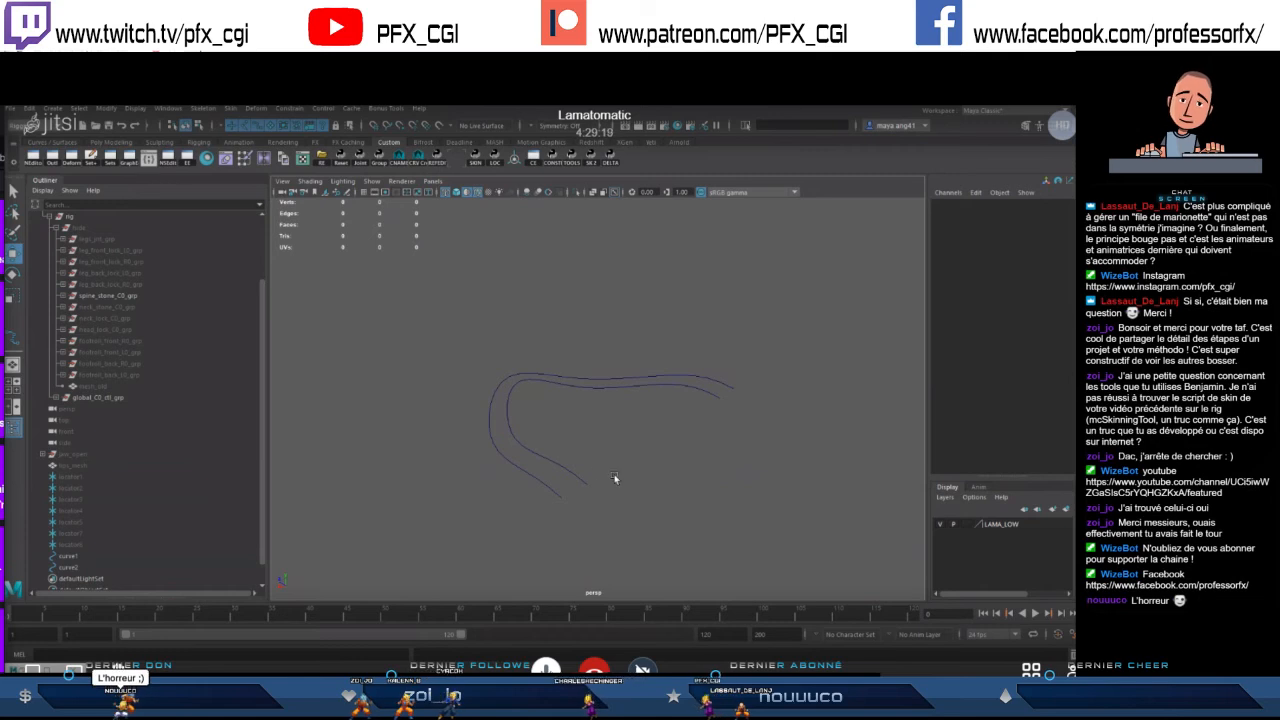
pyautogui.click(586, 480)
pyautogui.keyDown('alt'); pyautogui.moveTo(586, 480); pyautogui.dragTo(560, 455); pyautogui.keyUp('alt')
# - Select curve1 and curve2 in turn and compare their profiles from several angles
pyautogui.click(657, 376)
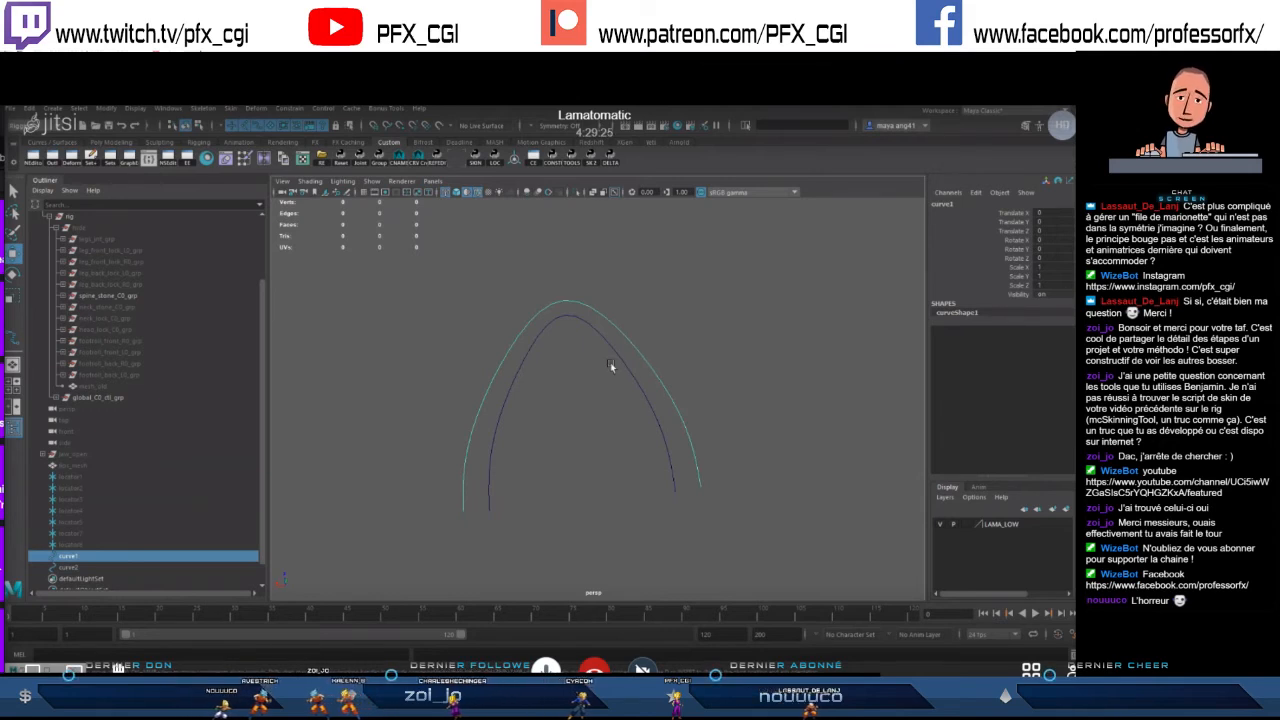
pyautogui.click(575, 318)
pyautogui.keyDown('alt'); pyautogui.moveTo(575, 318); pyautogui.dragTo(627, 430); pyautogui.keyUp('alt')
pyautogui.keyDown('alt'); pyautogui.moveTo(526, 410); pyautogui.dragTo(536, 425); pyautogui.keyUp('alt')
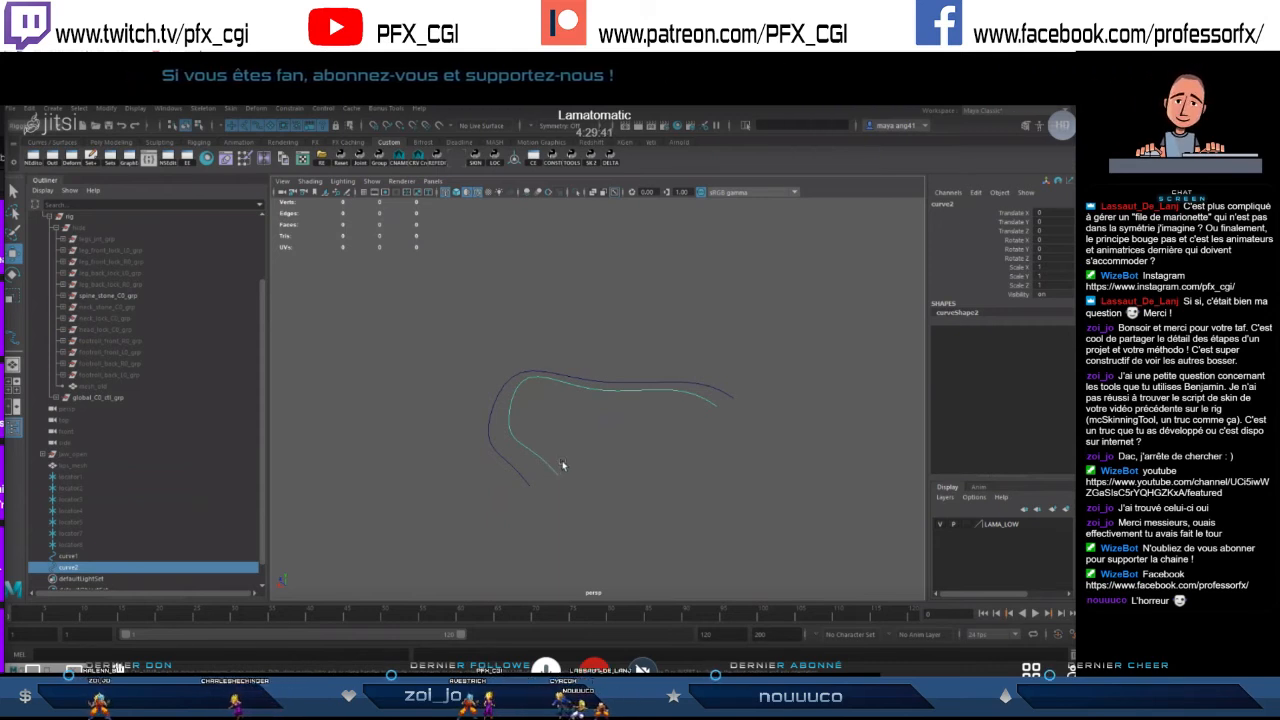
pyautogui.keyDown('alt'); pyautogui.moveTo(543, 468); pyautogui.dragTo(531, 473); pyautogui.keyUp('alt')
pyautogui.keyDown('alt'); pyautogui.moveTo(626, 461); pyautogui.dragTo(573, 467); pyautogui.keyUp('alt')
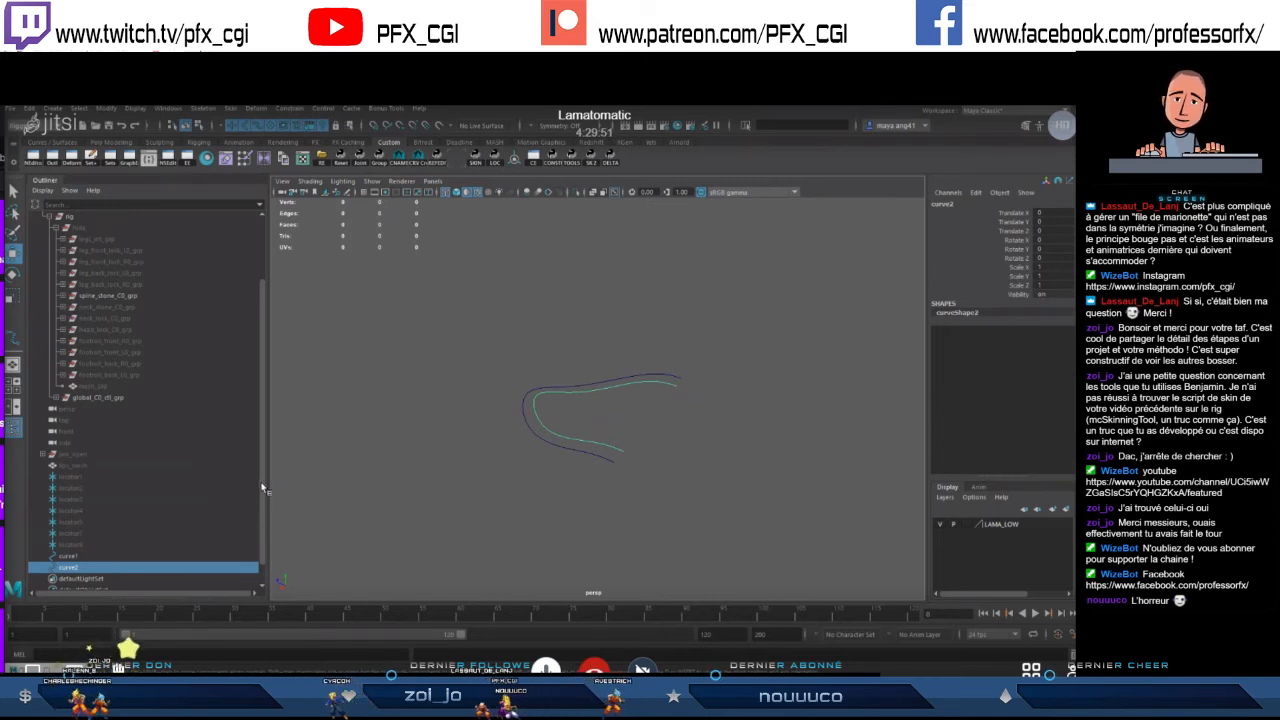
pyautogui.scroll(-2, 255, 510)
pyautogui.keyDown('alt'); pyautogui.moveTo(632, 498); pyautogui.dragTo(445, 367); pyautogui.keyUp('alt')
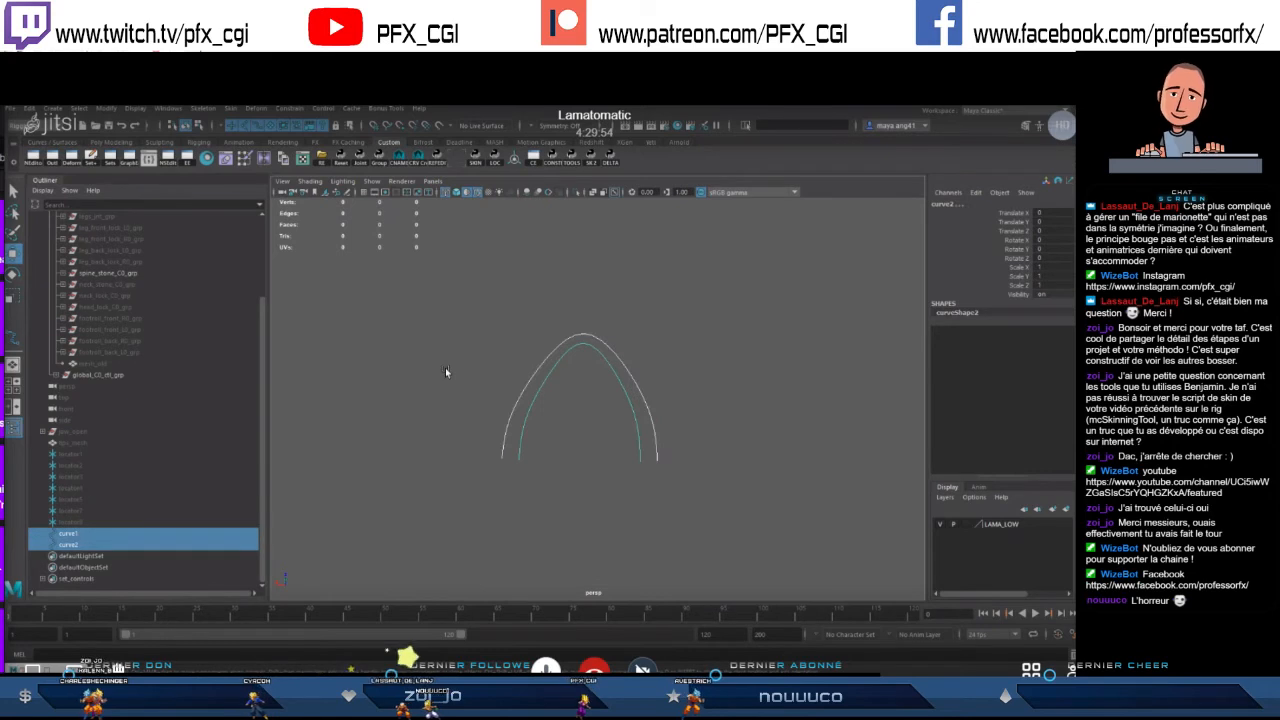
pyautogui.click(552, 437)
pyautogui.keyDown('alt'); pyautogui.moveTo(560, 406); pyautogui.dragTo(590, 428); pyautogui.keyUp('alt')
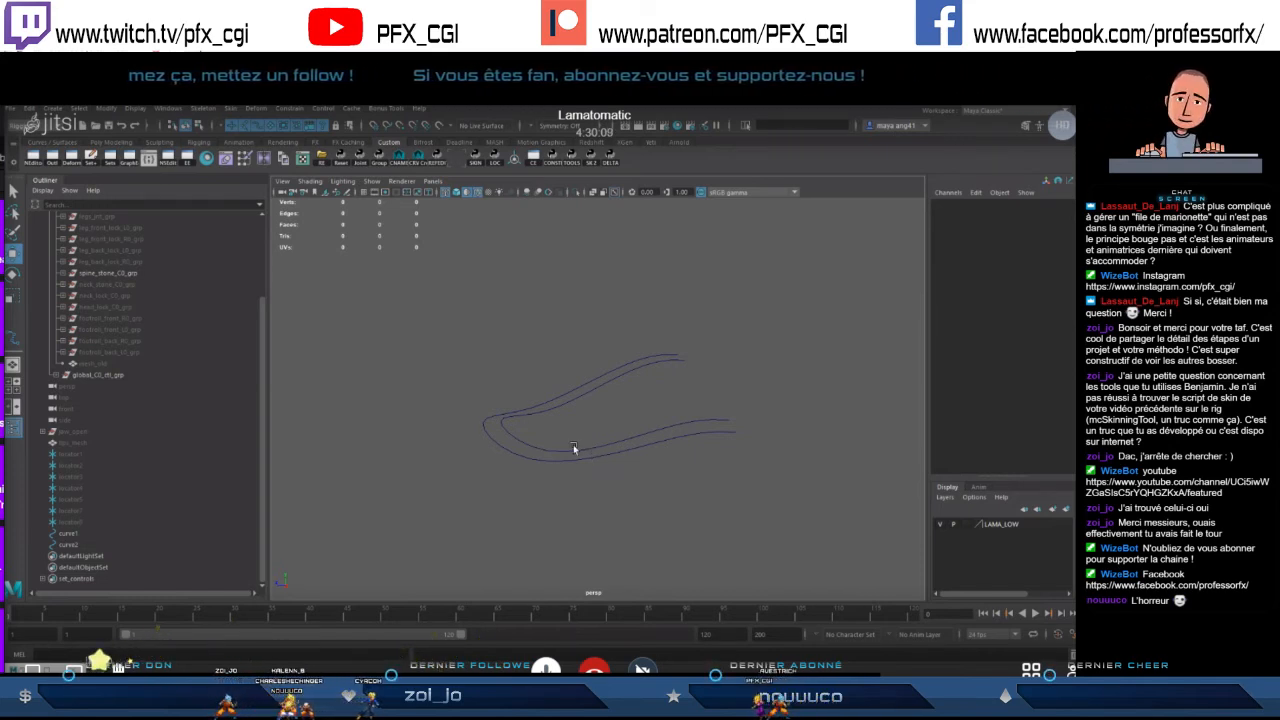
# - Inspect the front bend of both lip curves up close, from the side and from the front
pyautogui.click(503, 425)
pyautogui.click(486, 433)
pyautogui.click(512, 429)
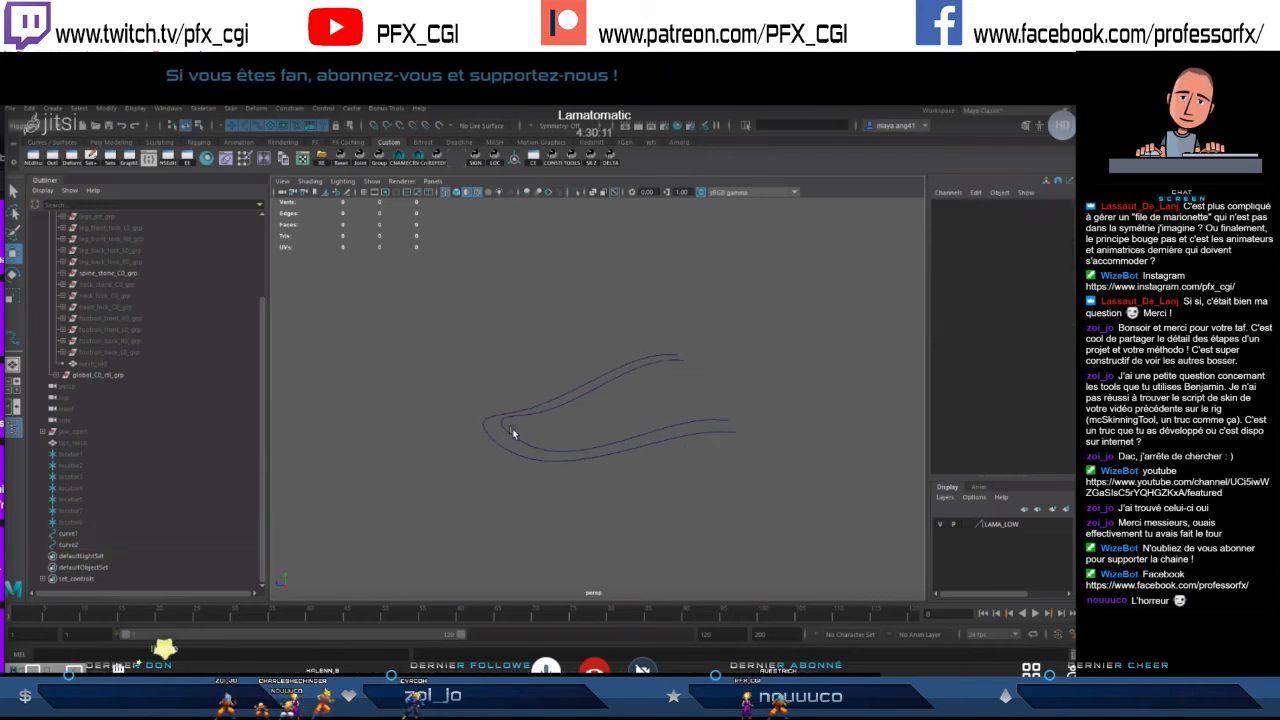
pyautogui.click(512, 438)
pyautogui.click(495, 442)
pyautogui.click(537, 448)
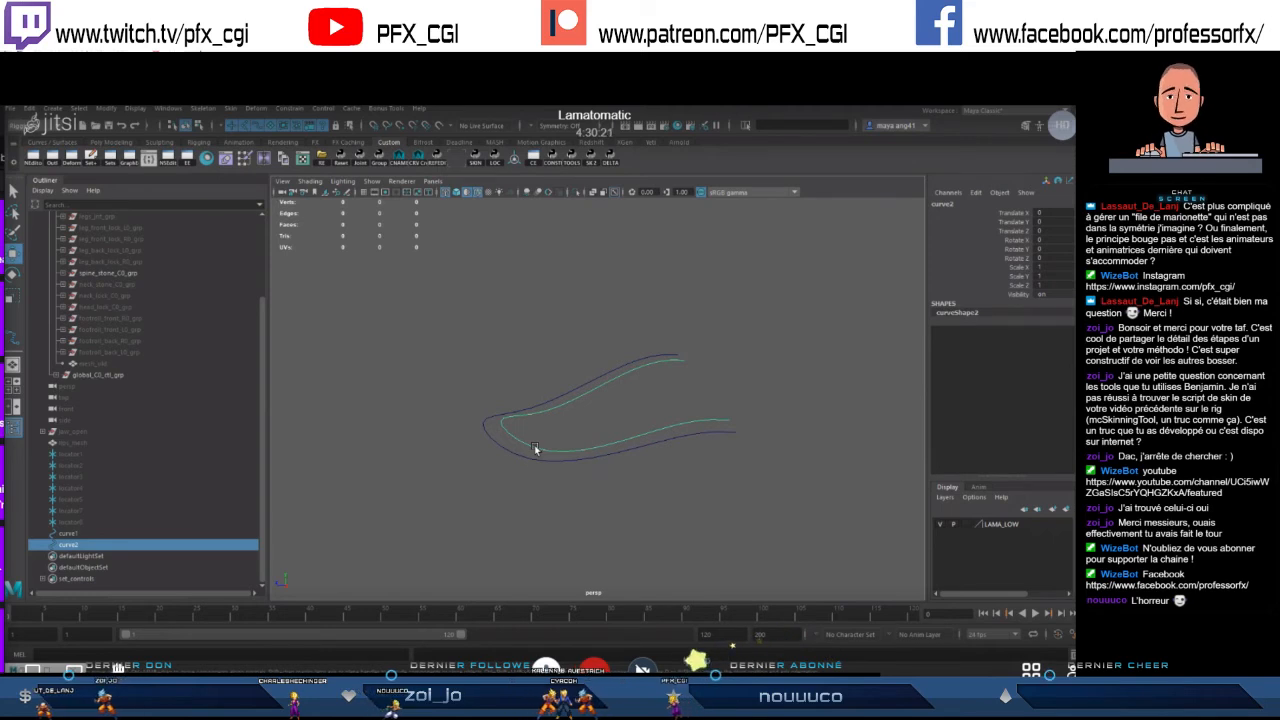
pyautogui.click(525, 462)
pyautogui.keyDown('alt'); pyautogui.moveTo(525, 462); pyautogui.dragTo(602, 454); pyautogui.keyUp('alt')
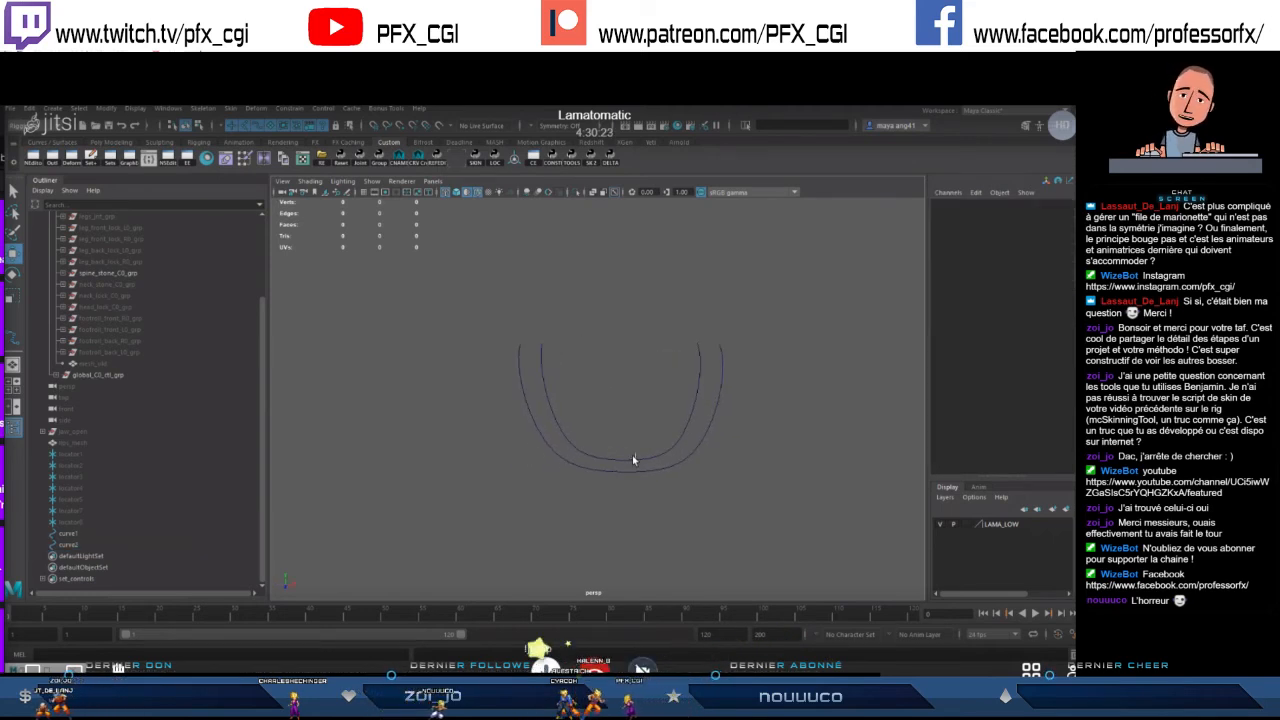
pyautogui.moveTo(620, 500); pyautogui.dragTo(574, 453)
pyautogui.click(586, 444)
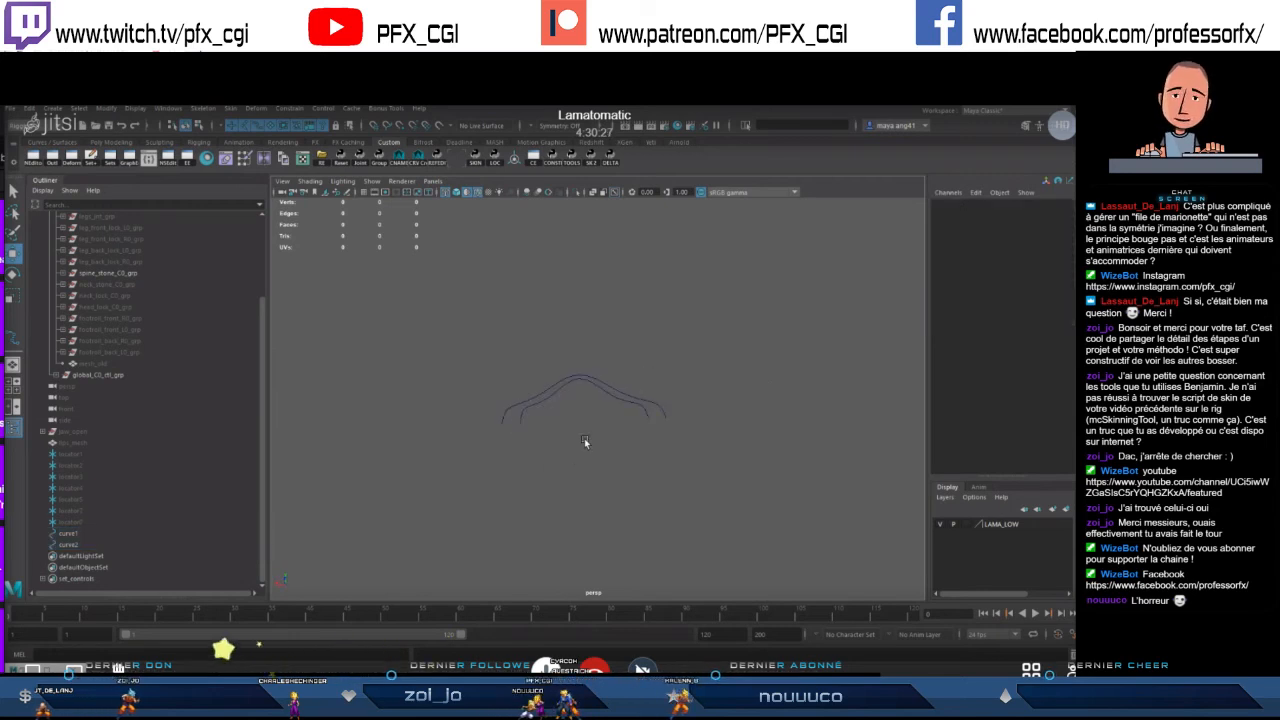
pyautogui.click(584, 371)
pyautogui.click(567, 418)
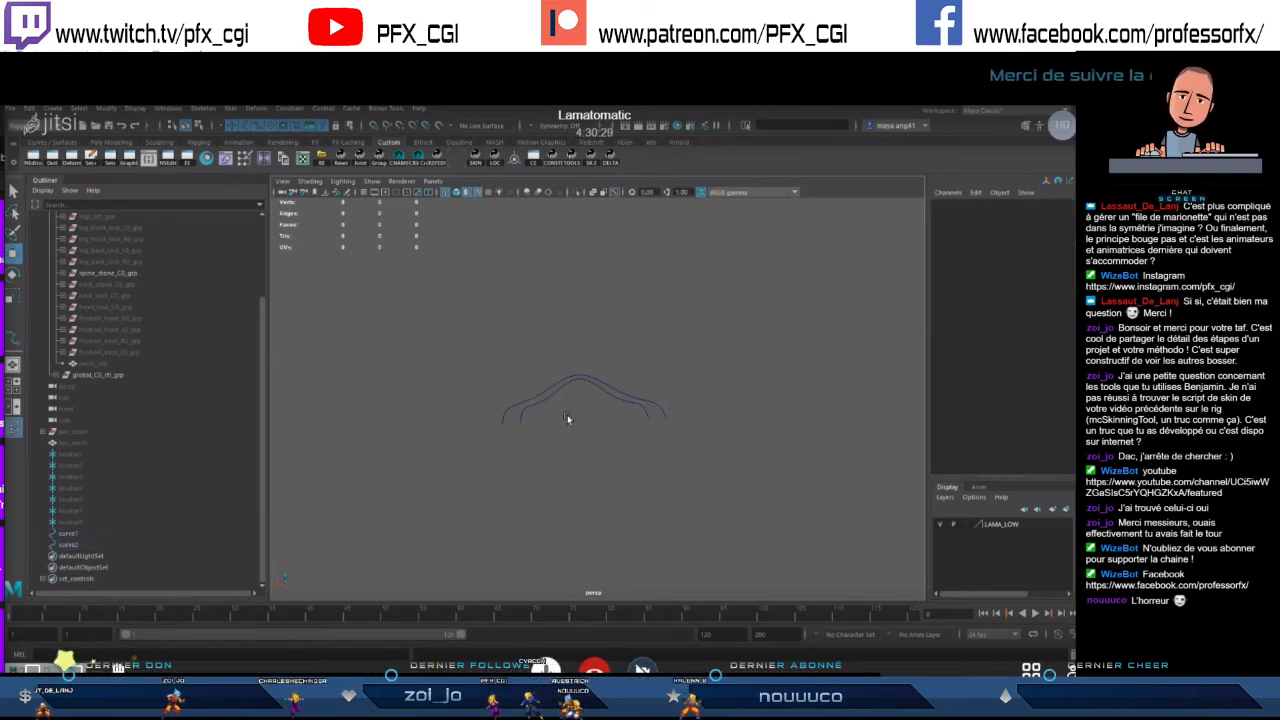
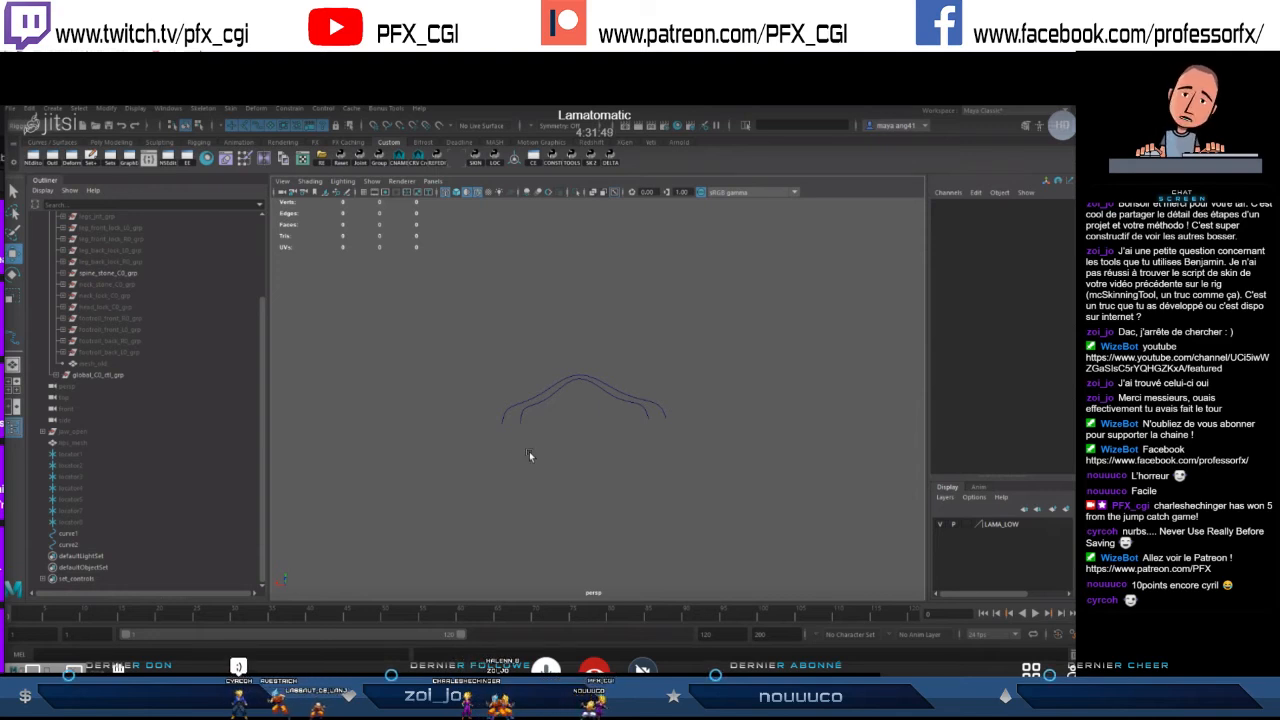
# - Review both lip curves together along their front and side portions
pyautogui.moveTo(529, 458); pyautogui.dragTo(586, 372)
pyautogui.keyDown('alt'); pyautogui.moveTo(580, 434); pyautogui.dragTo(741, 465); pyautogui.keyUp('alt')
pyautogui.click(709, 391)
pyautogui.hotkey('ctrl', 'z')
pyautogui.keyDown('alt'); pyautogui.moveTo(688, 426); pyautogui.dragTo(612, 435); pyautogui.keyUp('alt')
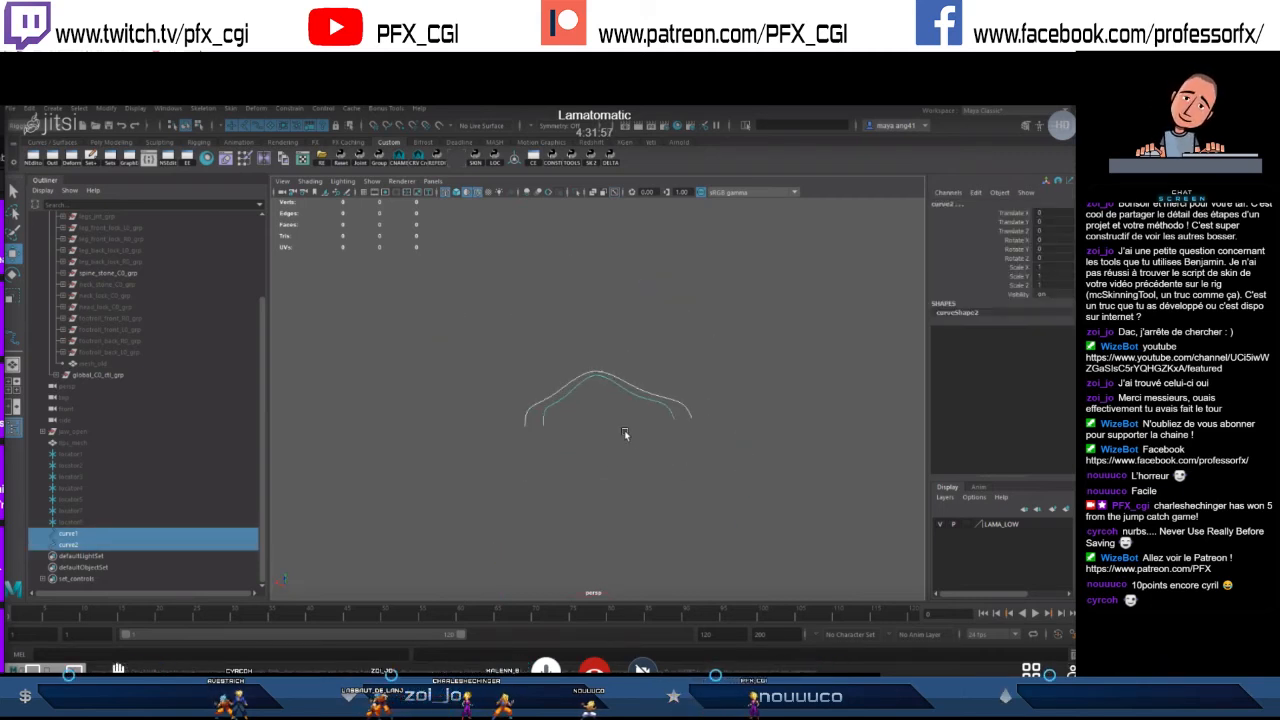
pyautogui.click(672, 458)
pyautogui.moveTo(646, 396); pyautogui.dragTo(656, 454)
pyautogui.click(656, 453)
pyautogui.moveTo(627, 402); pyautogui.dragTo(687, 447)
pyautogui.click(629, 447)
pyautogui.moveTo(574, 411); pyautogui.dragTo(520, 429)
pyautogui.click(520, 429)
pyautogui.keyDown('alt'); pyautogui.moveTo(695, 445); pyautogui.dragTo(586, 443); pyautogui.keyUp('alt')
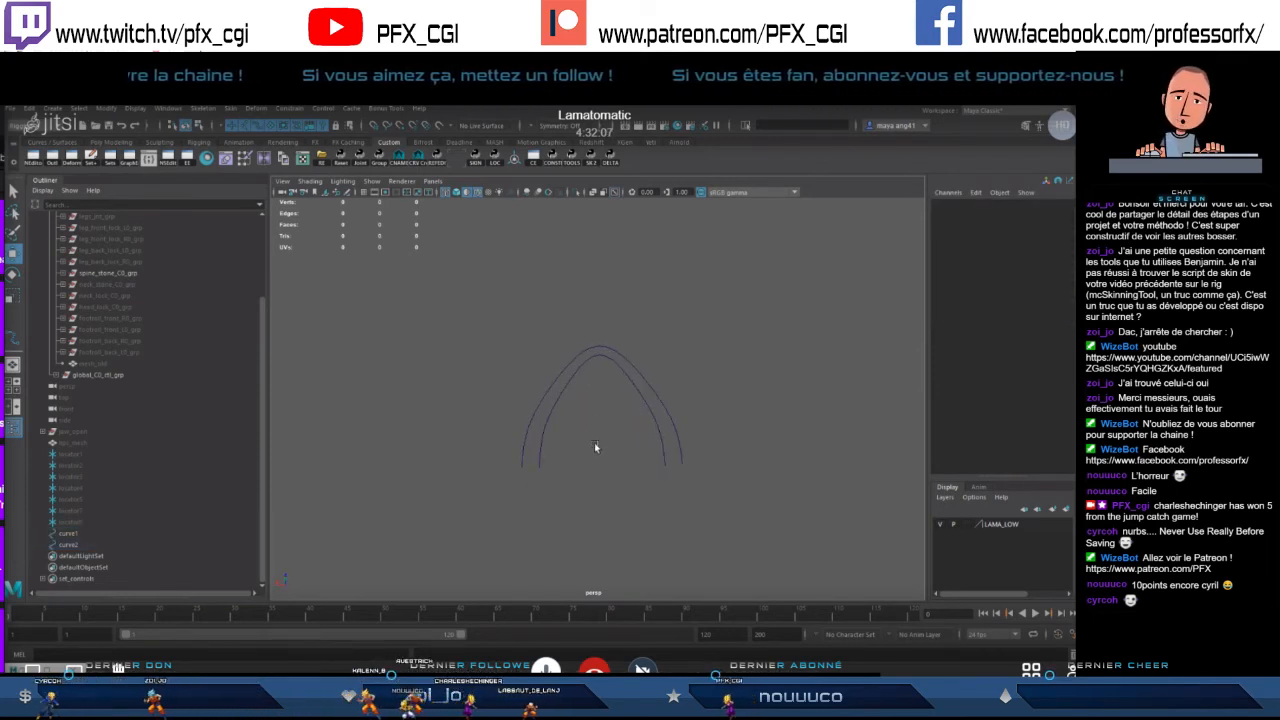
# - Loft a surface between curve1 and curve2 using the modeling tools, then hide the two source curves
pyautogui.keyDown('alt'); pyautogui.moveTo(591, 442); pyautogui.dragTo(463, 454); pyautogui.keyUp('alt')
pyautogui.click(554, 443)
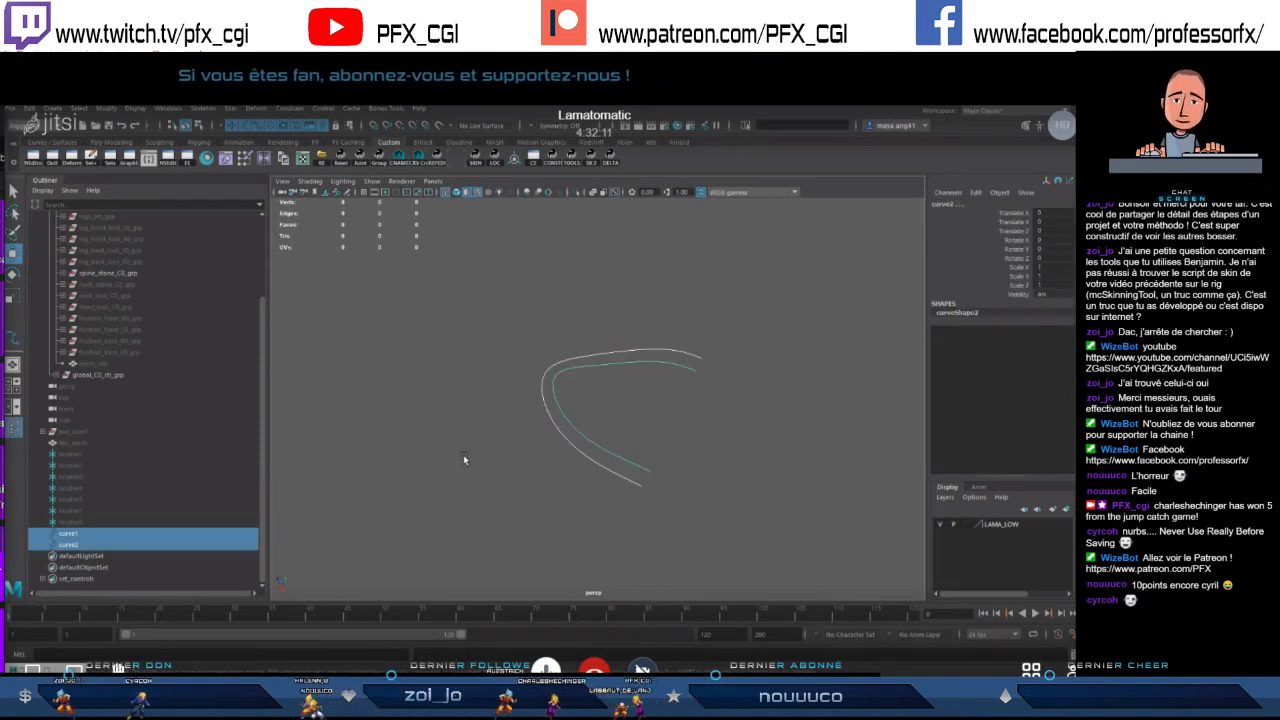
pyautogui.click(22, 126)
pyautogui.click(30, 139)
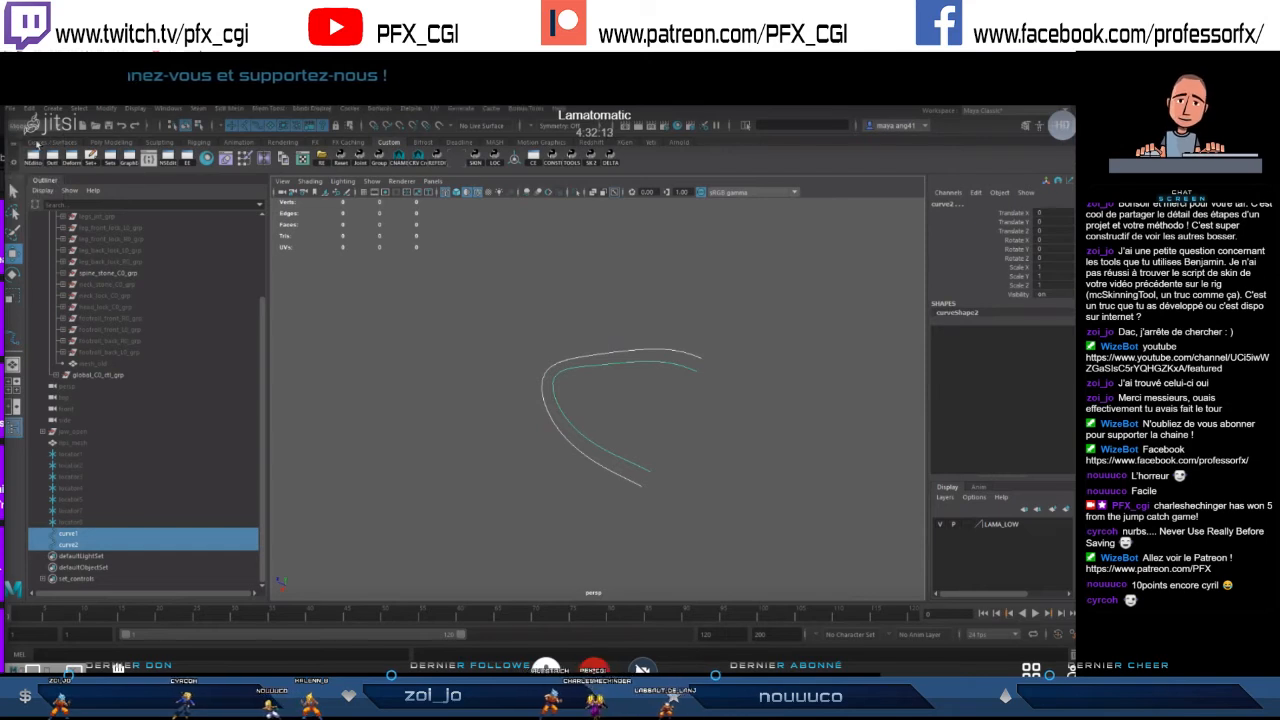
pyautogui.click(380, 108)
pyautogui.click(398, 130)
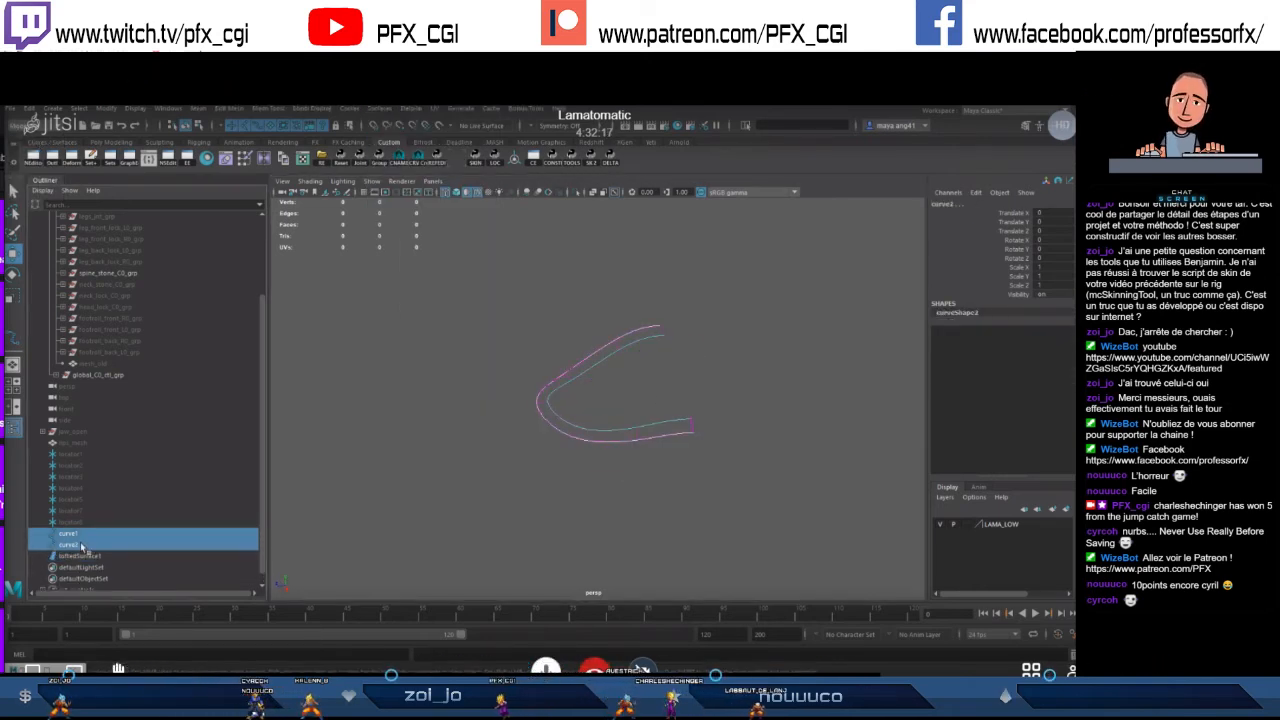
pyautogui.click(588, 527)
pyautogui.keyDown('alt'); pyautogui.moveTo(616, 472); pyautogui.dragTo(605, 456); pyautogui.keyUp('alt')
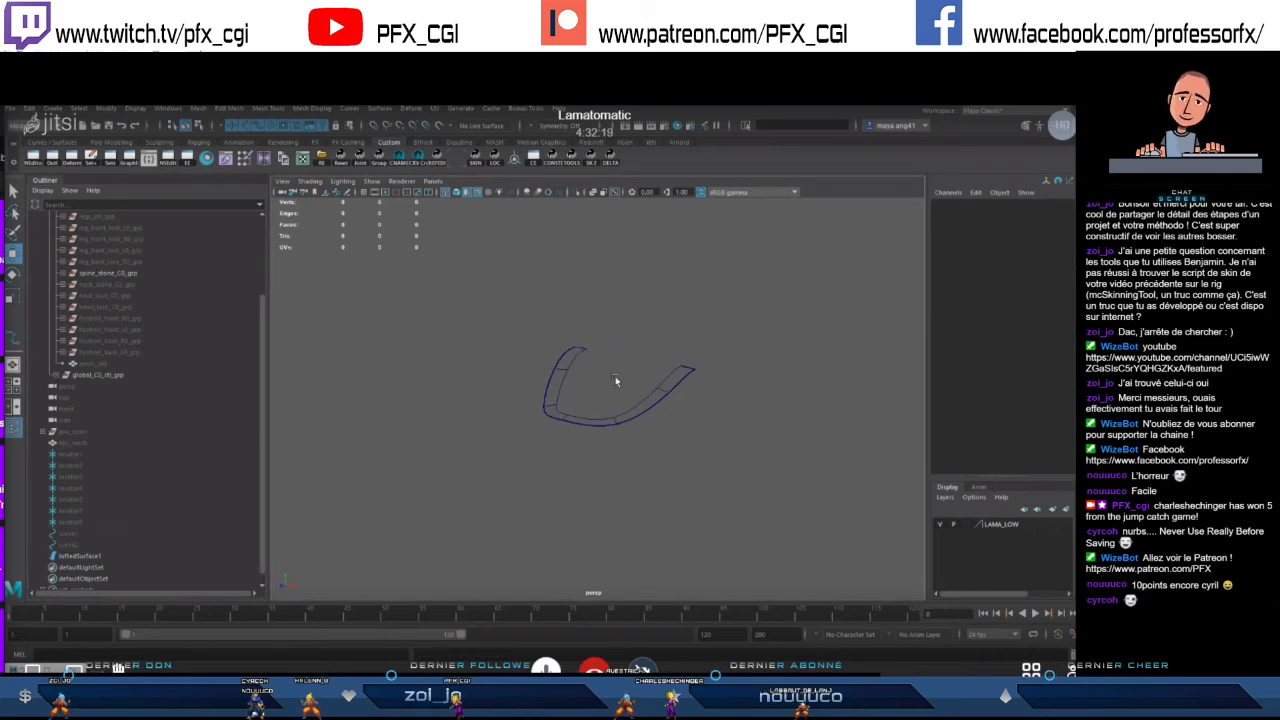
# - Unhide lips_mesh to check how the lofted surface fits the llama's mouth, then hide the mesh again
pyautogui.click(112, 444)
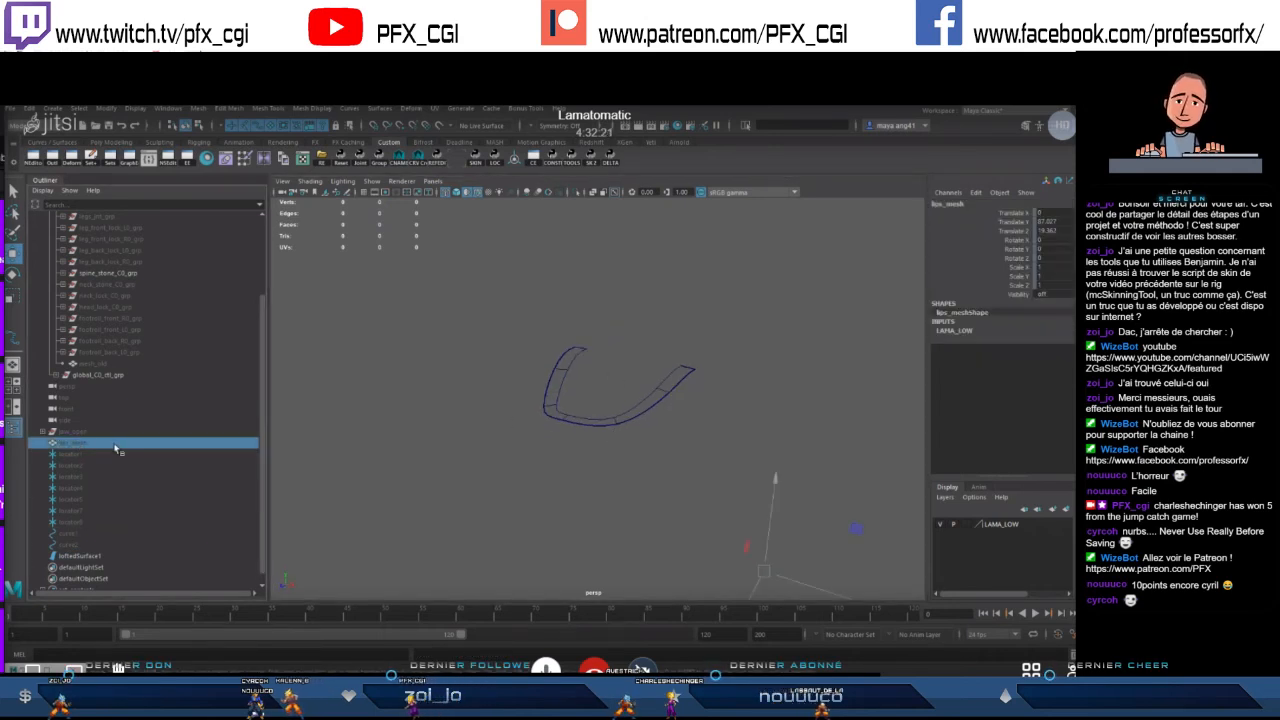
pyautogui.hotkey('shift', 'h')
pyautogui.keyDown('alt'); pyautogui.moveTo(420, 440); pyautogui.dragTo(462, 392); pyautogui.keyUp('alt')
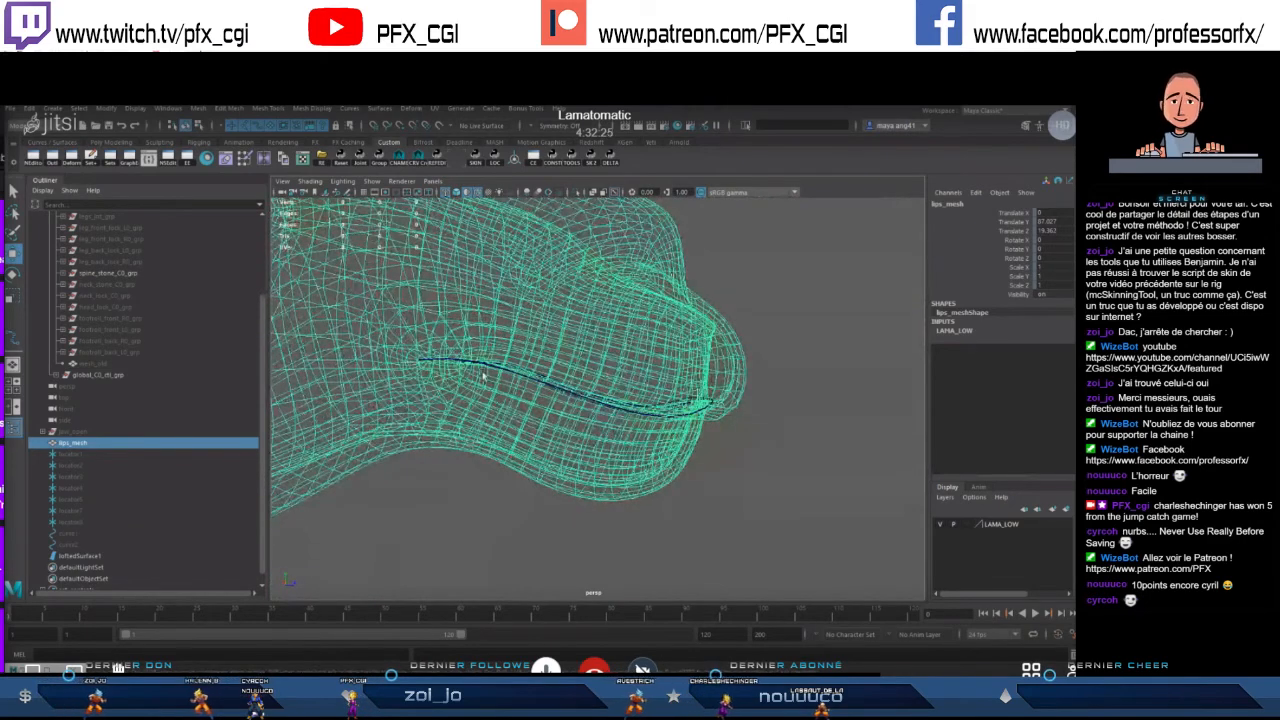
pyautogui.moveTo(721, 445)
pyautogui.keyDown('alt'); pyautogui.mouseDown()
pyautogui.moveTo(650, 426)
pyautogui.moveTo(582, 457)
pyautogui.moveTo(561, 446)
pyautogui.moveTo(596, 427)
pyautogui.moveTo(717, 435)
pyautogui.moveTo(623, 417)
pyautogui.moveTo(680, 440)
pyautogui.mouseUp(); pyautogui.keyUp('alt')
pyautogui.press('5')
pyautogui.scroll(-5, 547, 425)
pyautogui.hotkey('ctrl', 'h')
pyautogui.click(626, 416)
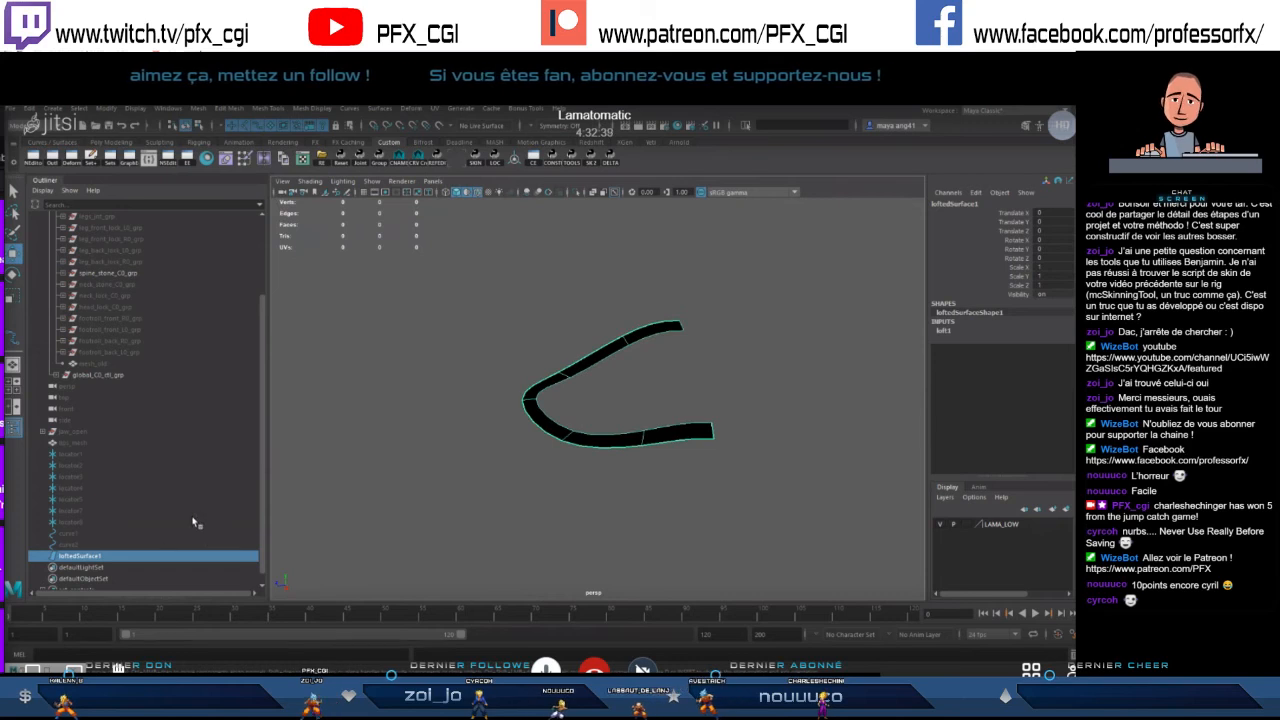
# - Unhide the lip locators and create a sphere controller at the position of each one
pyautogui.click(66, 521)
pyautogui.keyDown('shift'); pyautogui.click(99, 454); pyautogui.keyUp('shift')
pyautogui.hotkey('shift', 'h')
pyautogui.keyDown('alt'); pyautogui.moveTo(629, 438); pyautogui.dragTo(676, 411); pyautogui.keyUp('alt')
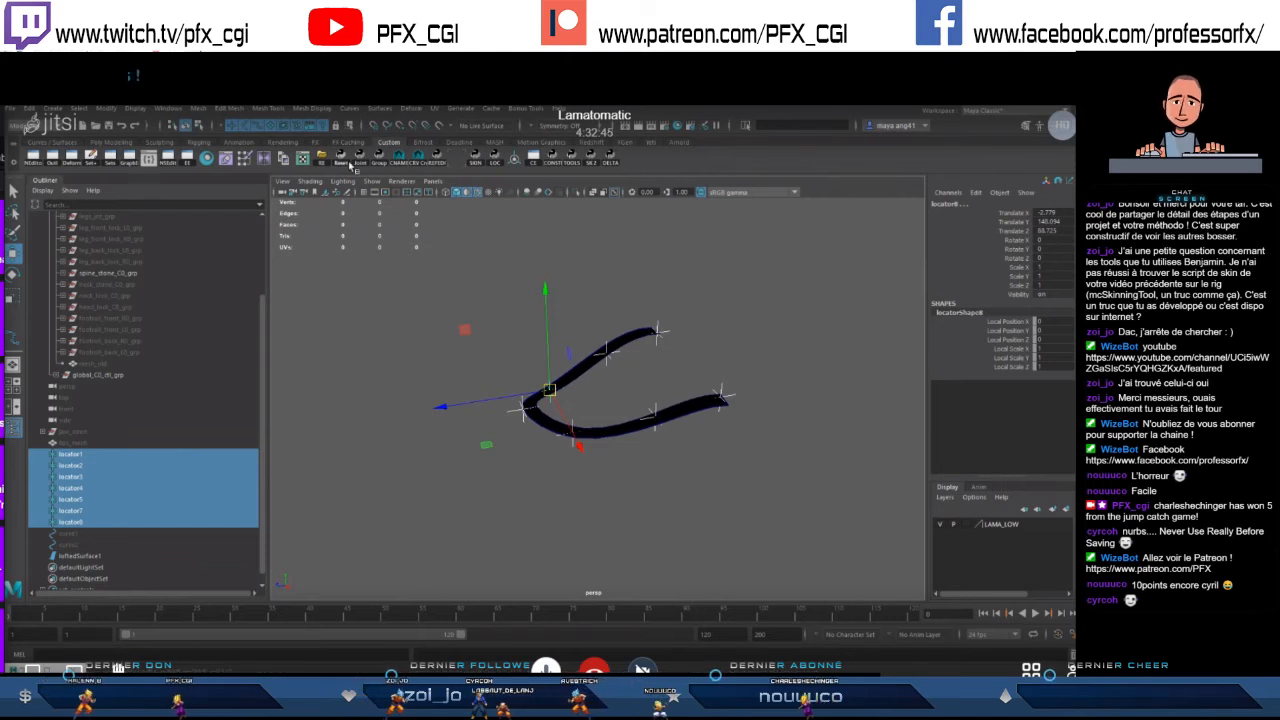
pyautogui.click(419, 157)
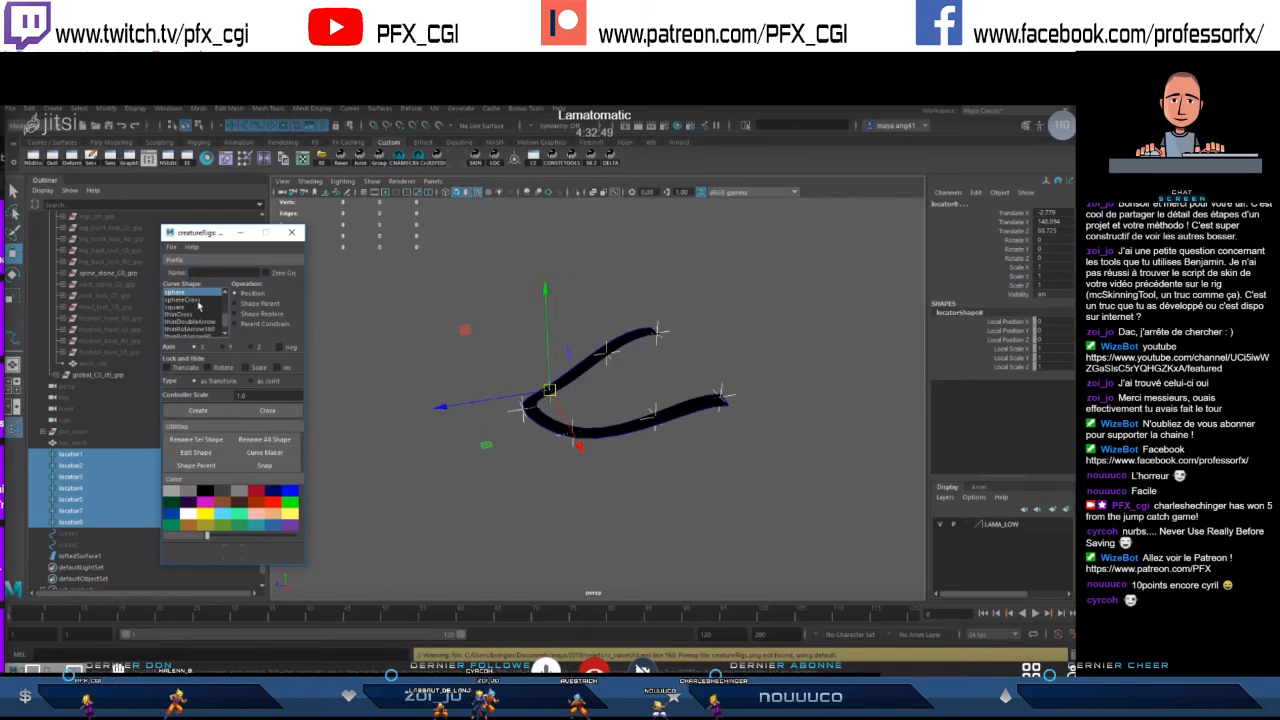
pyautogui.click(198, 410)
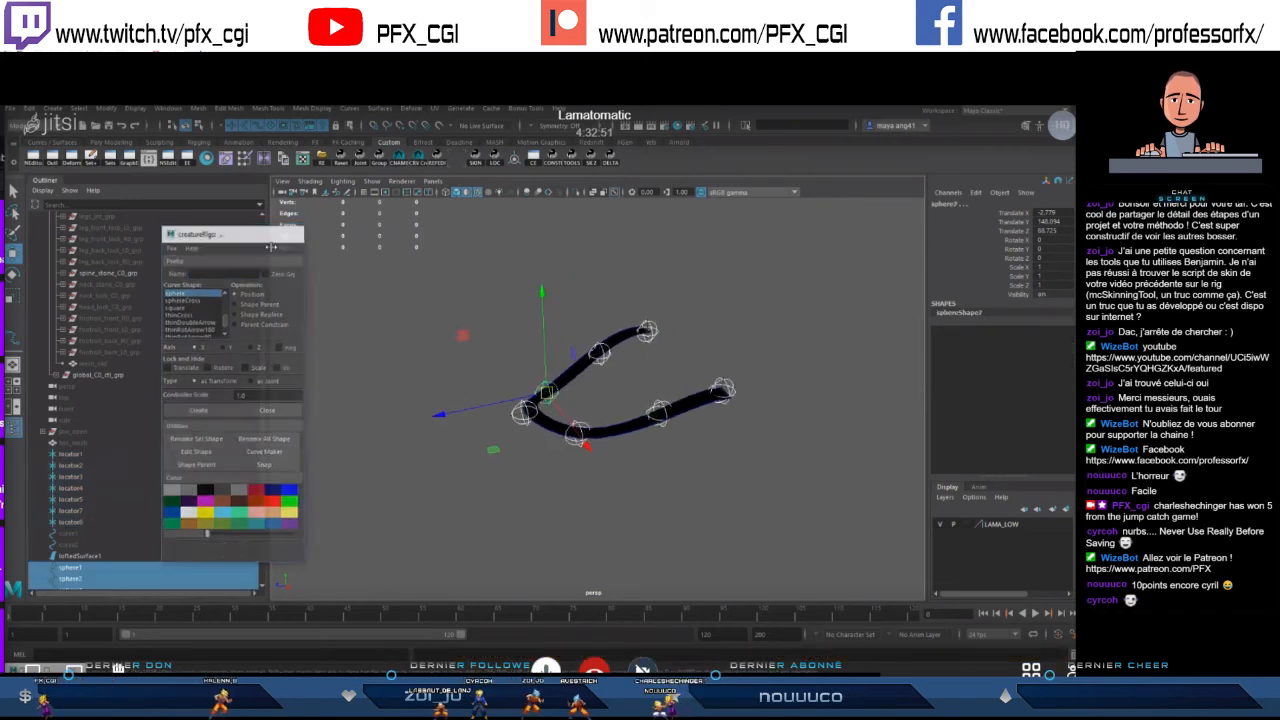
pyautogui.click(632, 459)
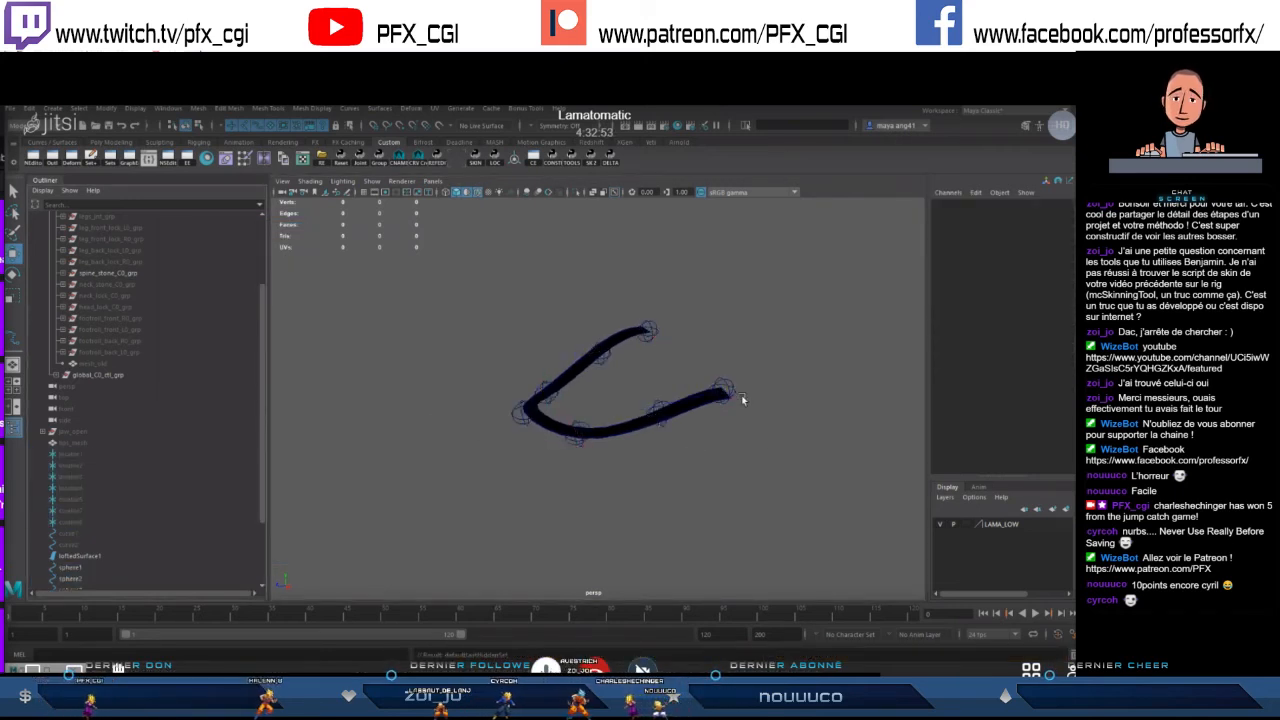
# - Move the two mouth-corner spheres outward onto the surface, with Translate X at 5.18 for sphere1 and -5.18 for its opposite
pyautogui.keyDown('alt'); pyautogui.moveTo(729, 383); pyautogui.dragTo(797, 406); pyautogui.keyUp('alt')
pyautogui.click(686, 333)
pyautogui.press('q')
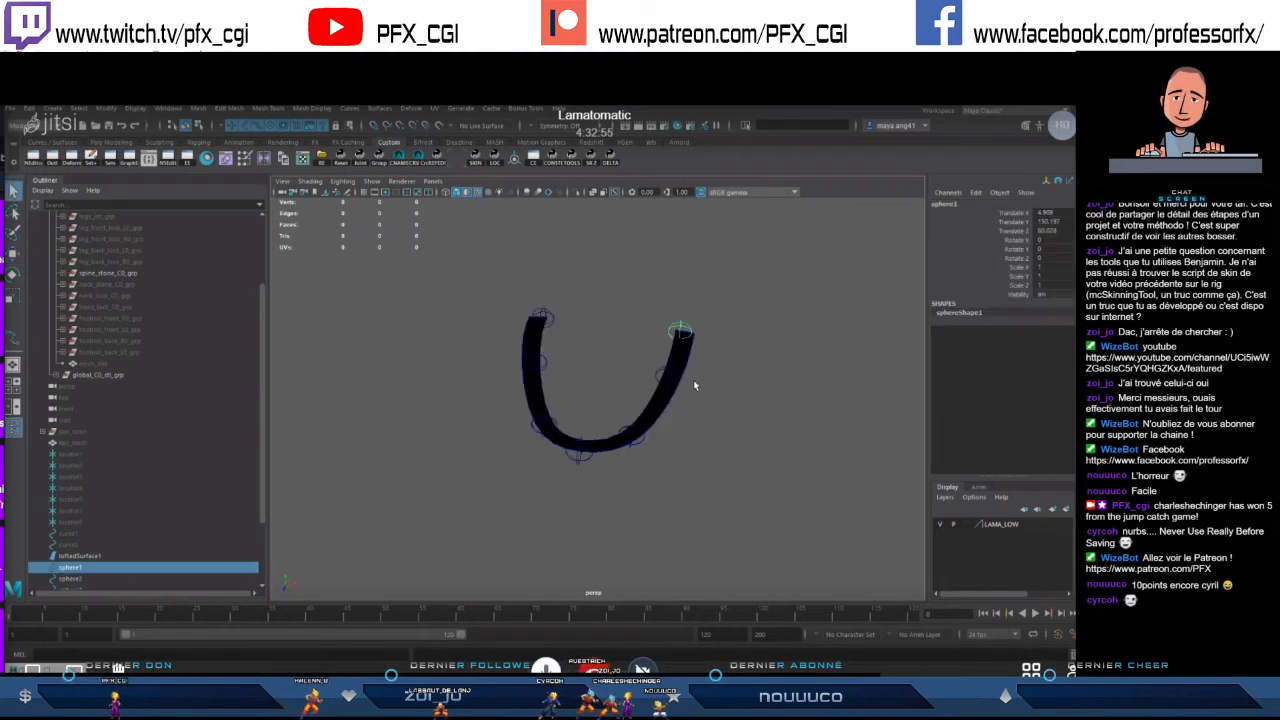
pyautogui.keyDown('alt'); pyautogui.moveTo(685, 376); pyautogui.dragTo(723, 401); pyautogui.keyUp('alt')
pyautogui.keyDown('alt'); pyautogui.moveTo(723, 401); pyautogui.dragTo(693, 347, button='right'); pyautogui.keyUp('alt')
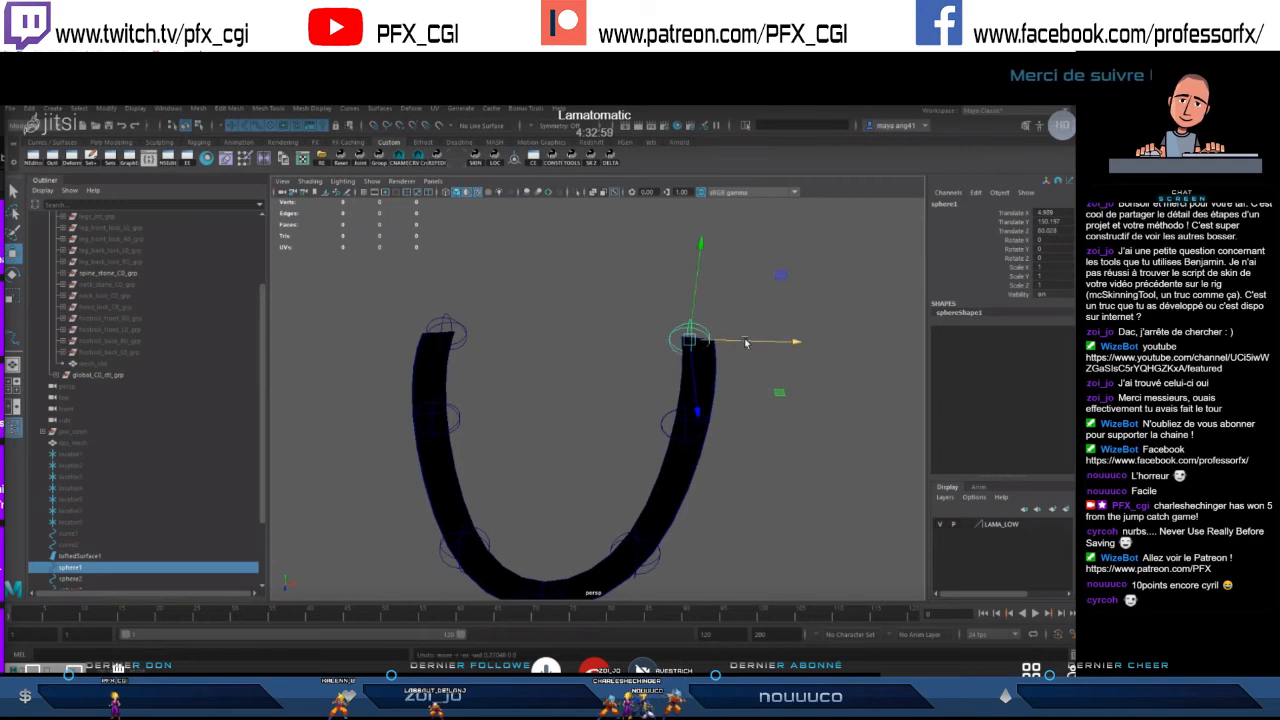
pyautogui.click(1042, 213)
pyautogui.press('Return')
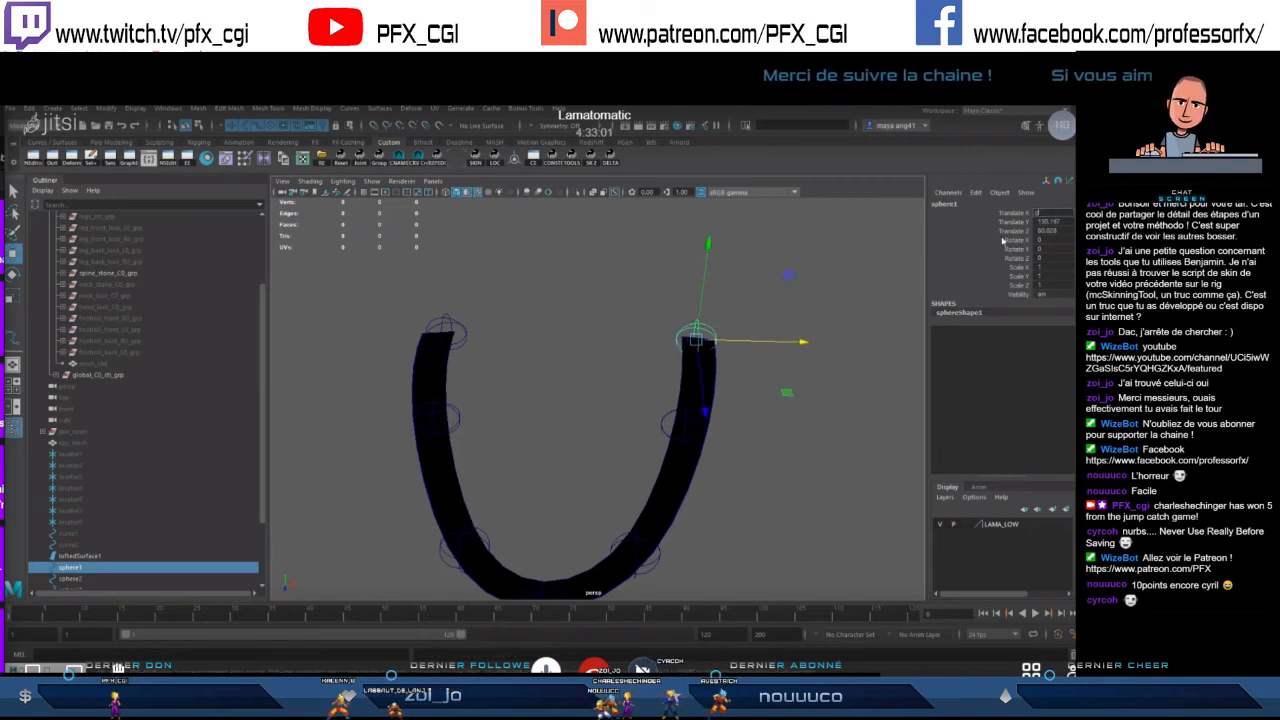
pyautogui.click(1041, 213)
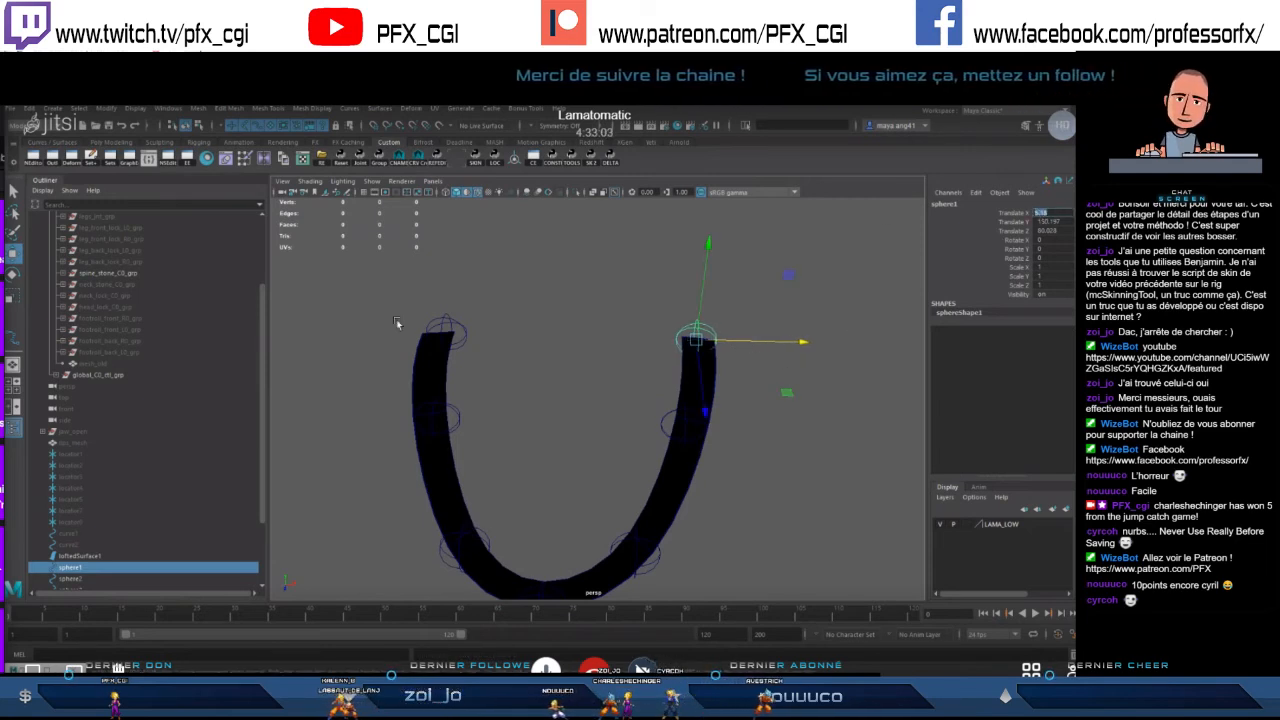
pyautogui.click(440, 322)
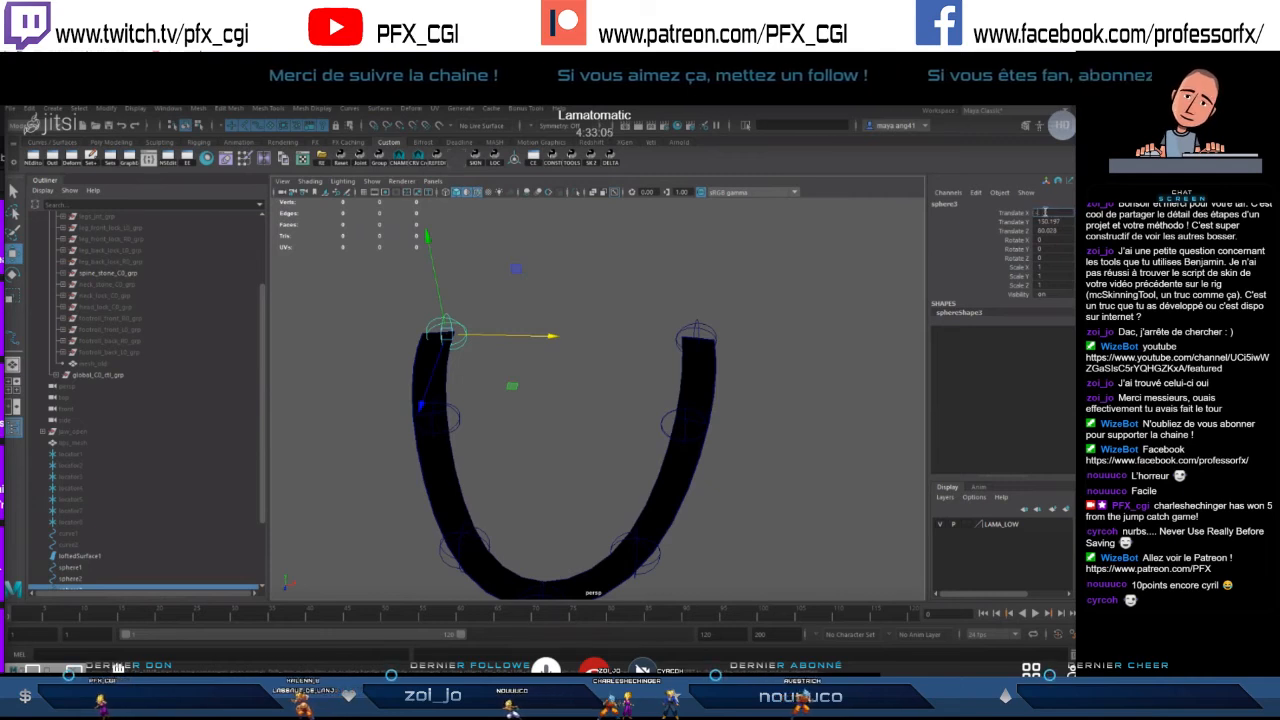
# - Shift the sphere next to the left mouth corner outward and give its opposite the mirrored Translate X value
pyautogui.click(688, 425)
pyautogui.moveTo(735, 430); pyautogui.dragTo(738, 430)
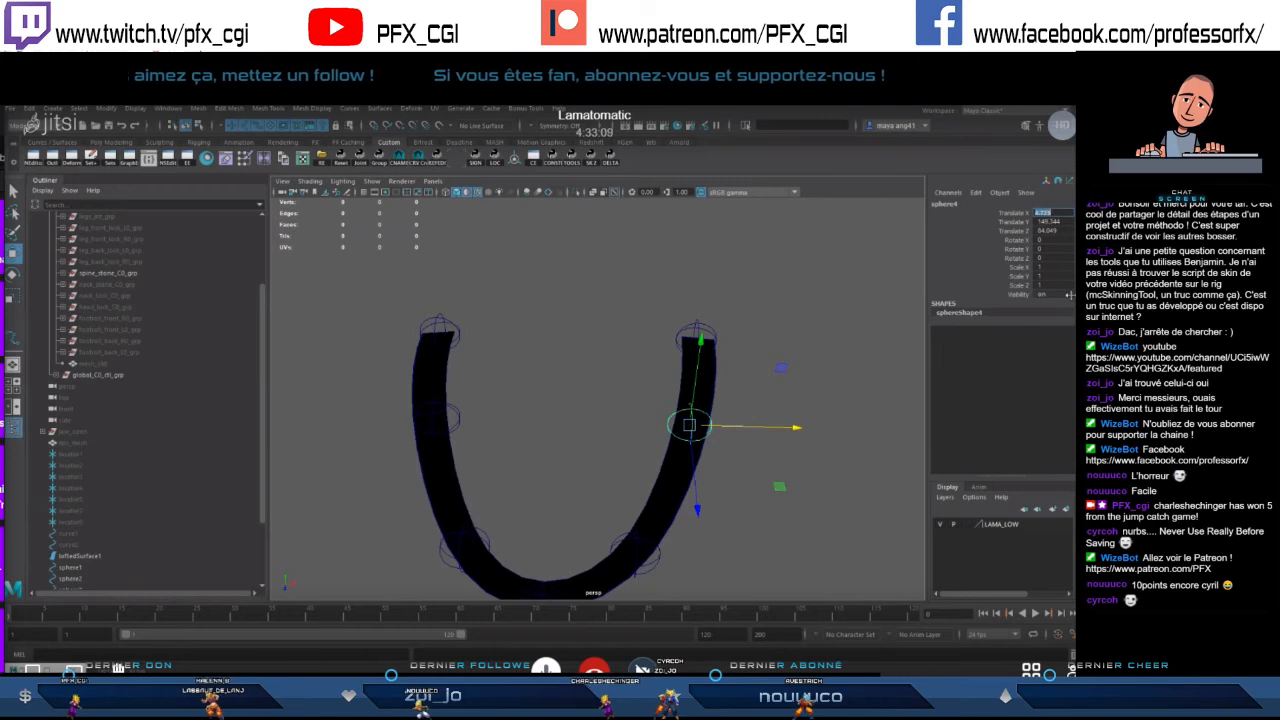
pyautogui.click(437, 418)
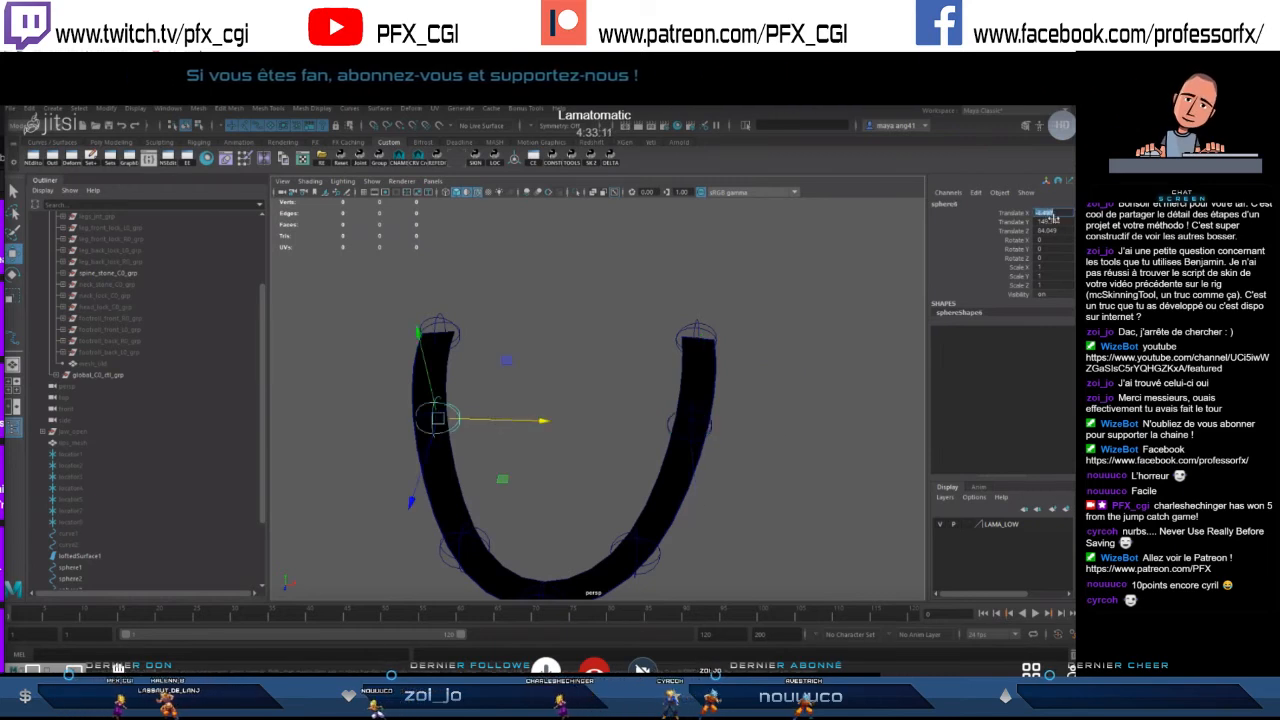
pyautogui.press('Return')
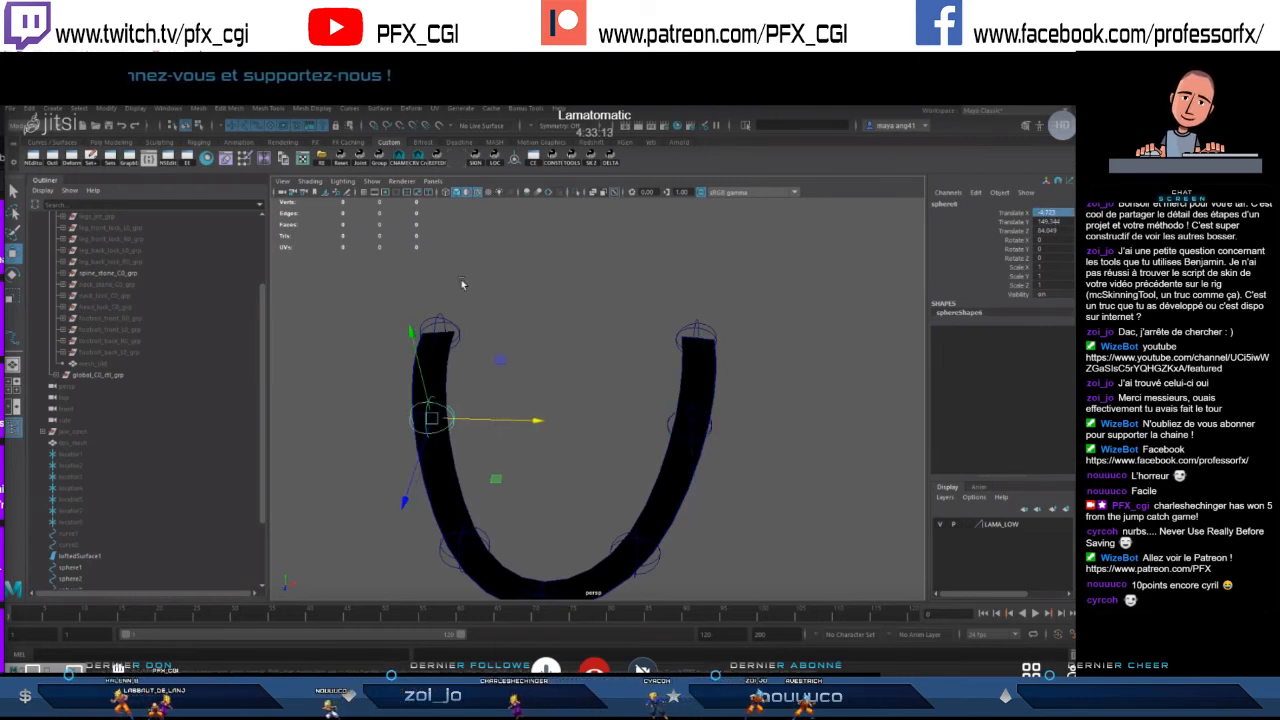
# - Move the front center sphere back toward the lofted surface, to a Translate Z of about 90.7
pyautogui.keyDown('alt'); pyautogui.moveTo(674, 567); pyautogui.dragTo(688, 493, button='middle'); pyautogui.keyUp('alt')
pyautogui.keyDown('alt'); pyautogui.moveTo(666, 478); pyautogui.dragTo(664, 519, button='right'); pyautogui.keyUp('alt')
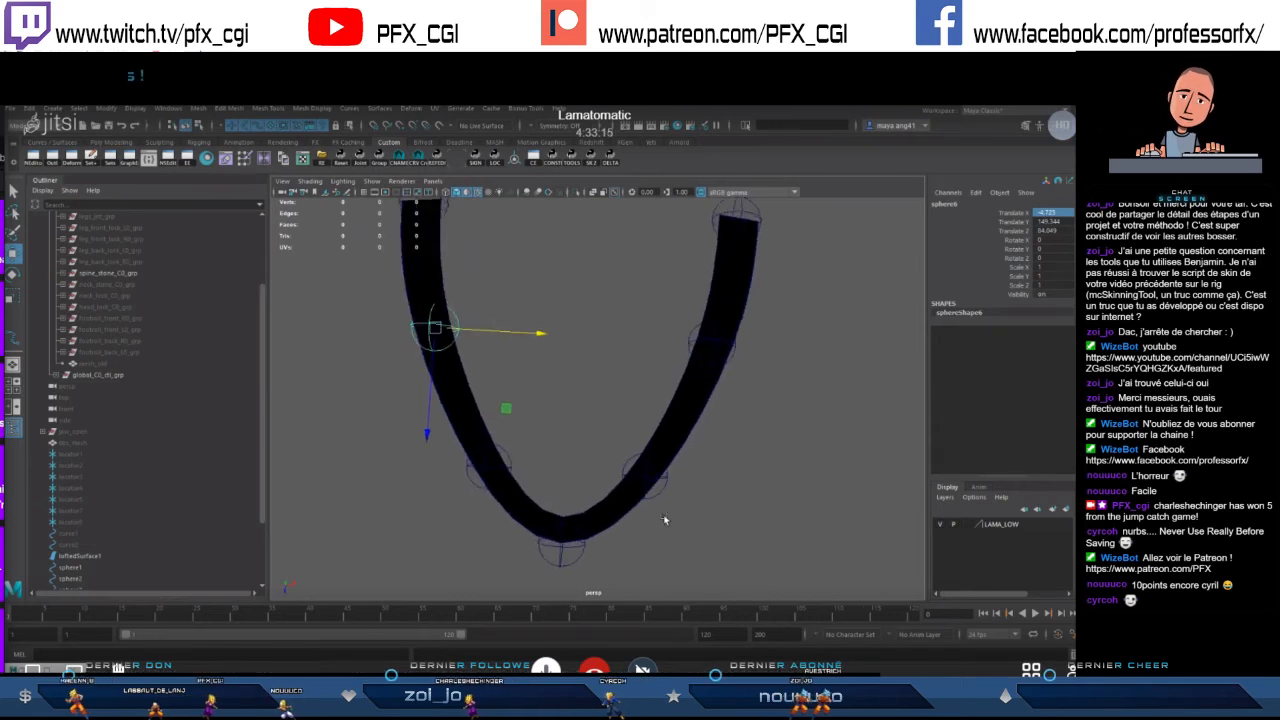
pyautogui.click(562, 563)
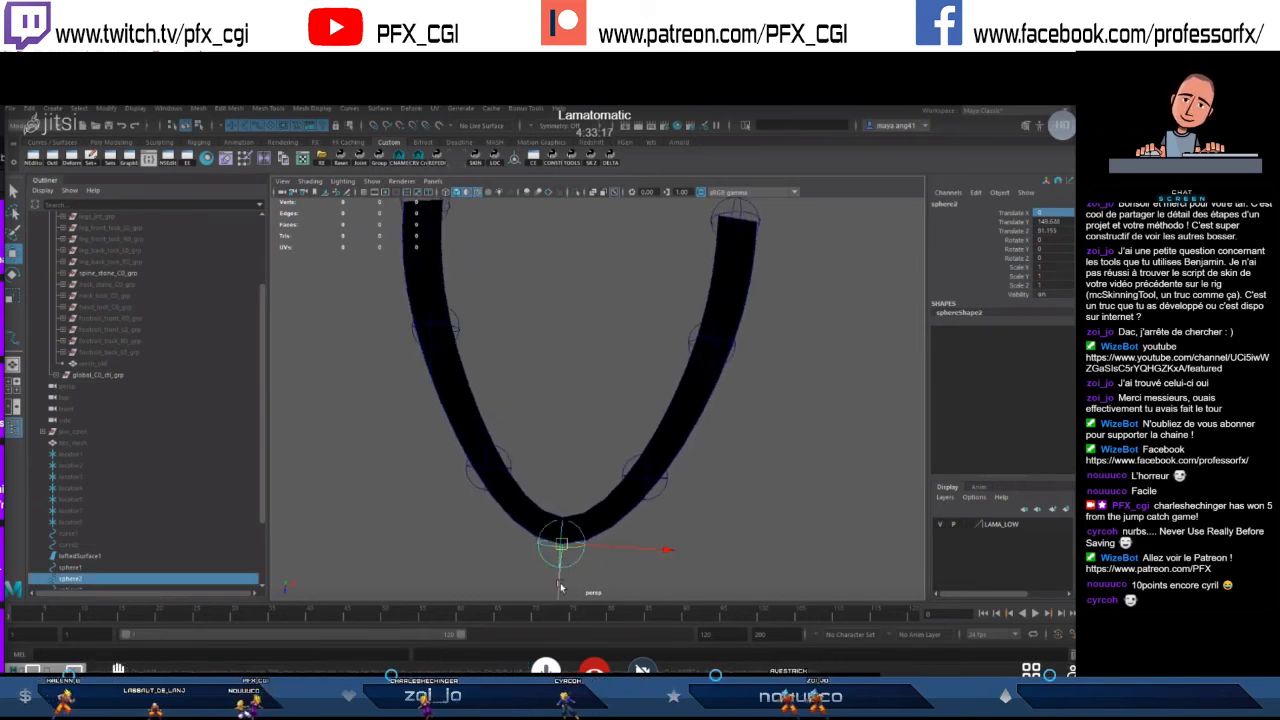
pyautogui.keyDown('alt'); pyautogui.moveTo(690, 460); pyautogui.dragTo(687, 350); pyautogui.keyUp('alt')
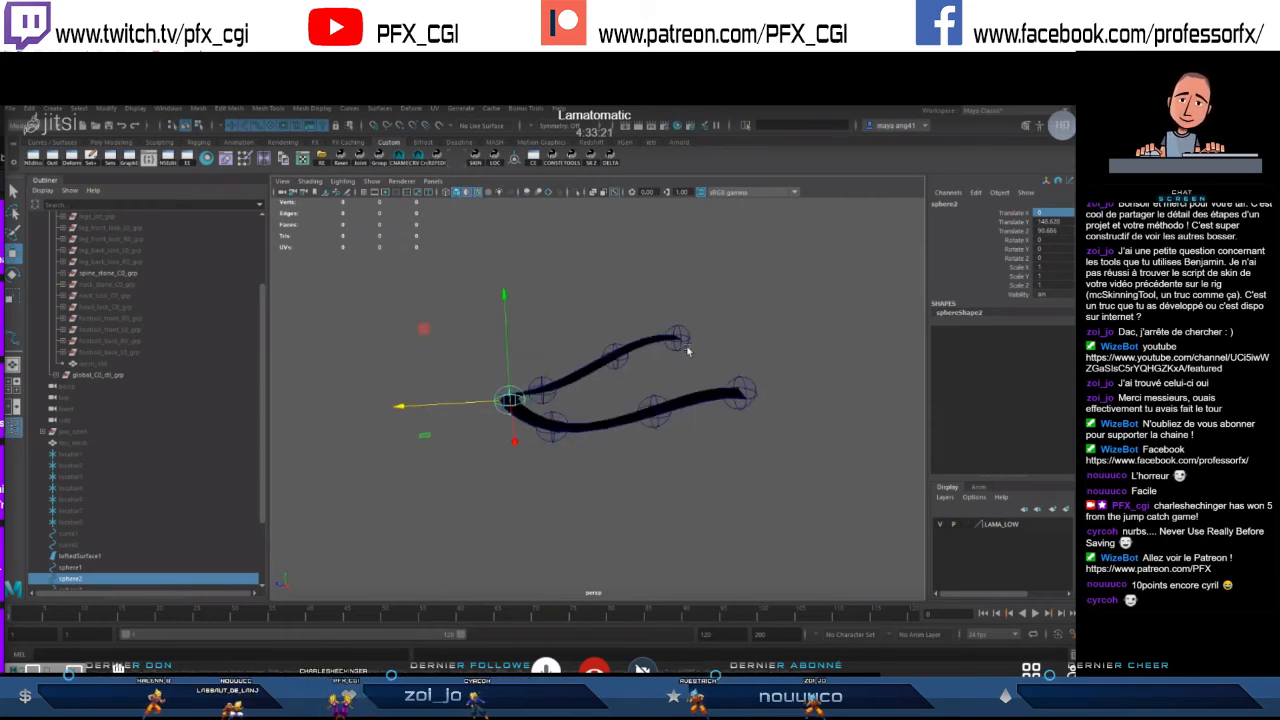
# - Color all seven sphere controllers yellow using the controller tool, and close the tool
pyautogui.click(738, 383)
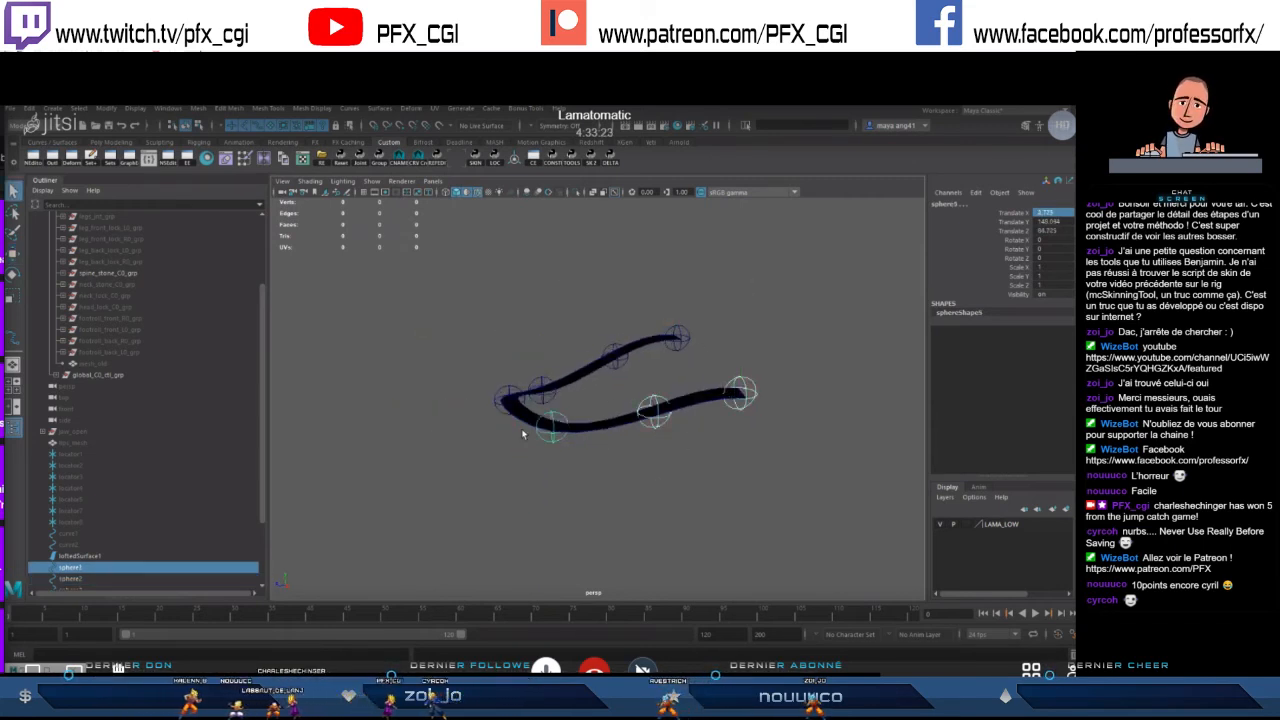
pyautogui.click(398, 157)
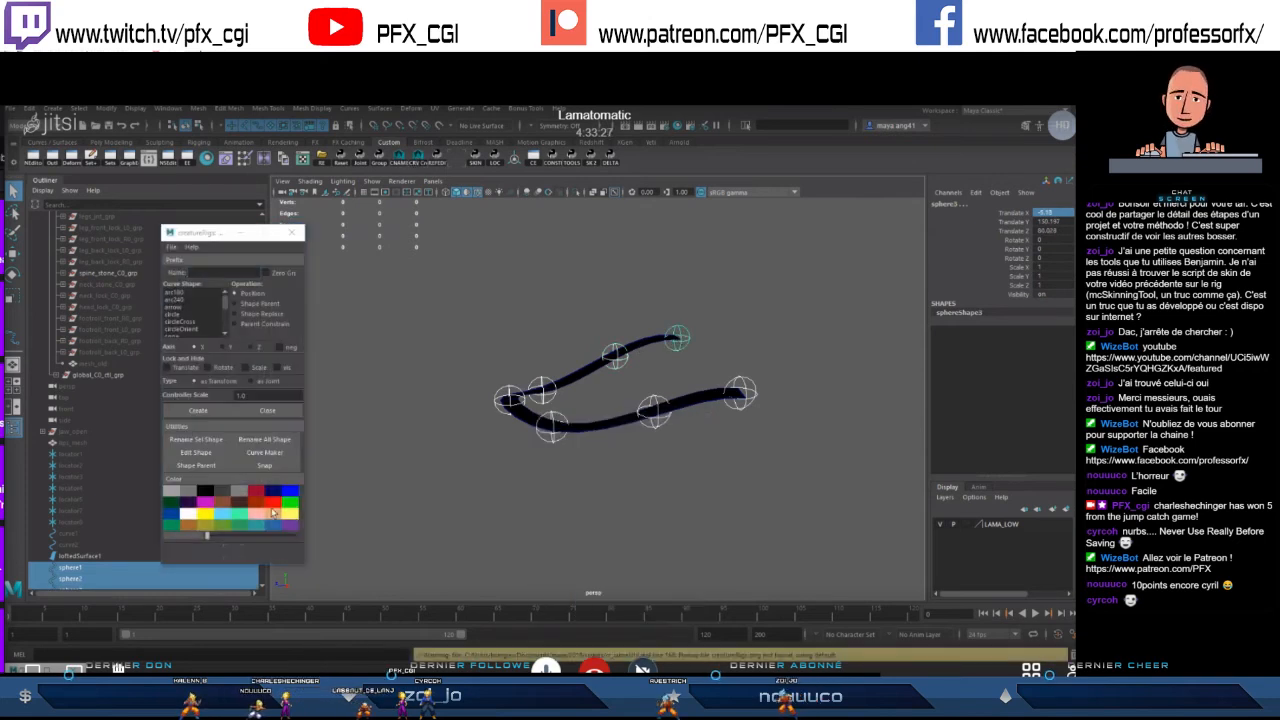
pyautogui.click(209, 517)
pyautogui.click(631, 483)
pyautogui.keyDown('alt'); pyautogui.moveTo(631, 483); pyautogui.dragTo(717, 434); pyautogui.keyUp('alt')
pyautogui.keyDown('alt'); pyautogui.moveTo(717, 434); pyautogui.dragTo(750, 438, button='right'); pyautogui.keyUp('alt')
pyautogui.keyDown('alt'); pyautogui.moveTo(750, 438); pyautogui.dragTo(562, 432); pyautogui.keyUp('alt')
pyautogui.keyDown('alt'); pyautogui.moveTo(562, 432); pyautogui.dragTo(500, 420, button='right'); pyautogui.keyUp('alt')
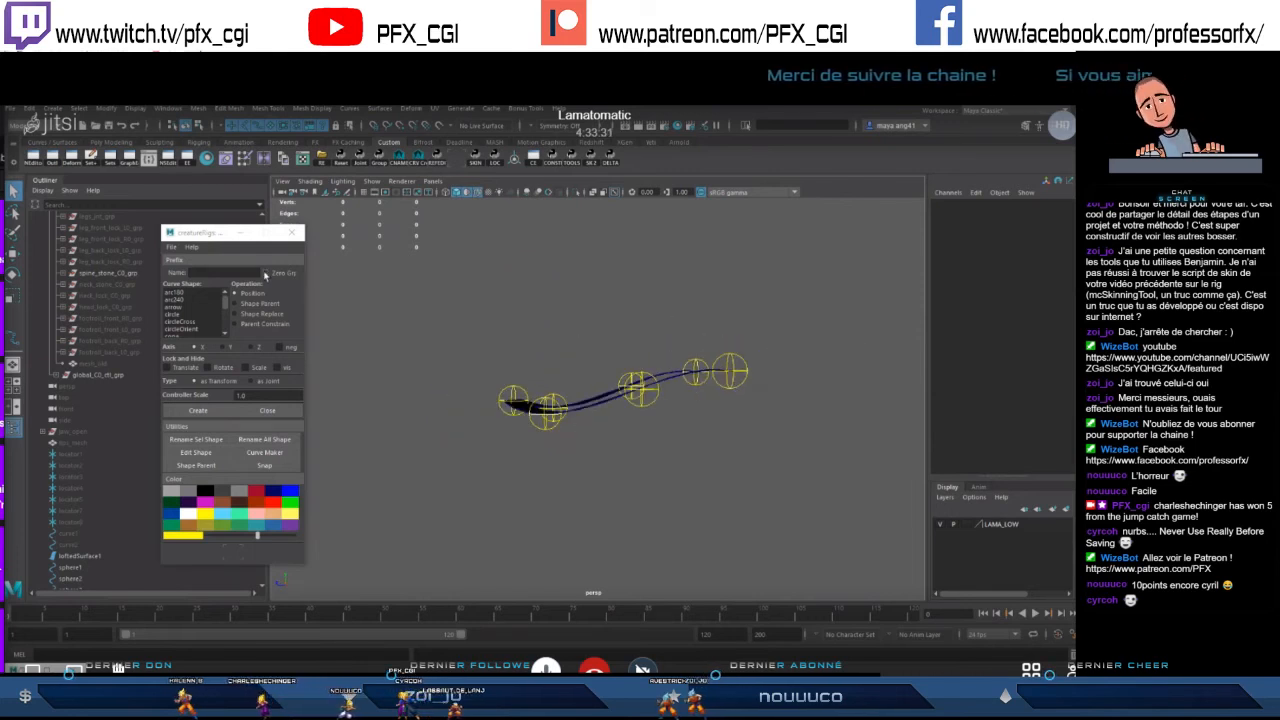
pyautogui.click(292, 233)
# - Rename sphere1 at the left mouth corner as lip_L_01
pyautogui.scroll(-3, 137, 531)
pyautogui.click(77, 478)
pyautogui.keyDown('alt'); pyautogui.moveTo(571, 474); pyautogui.dragTo(590, 445); pyautogui.keyUp('alt')
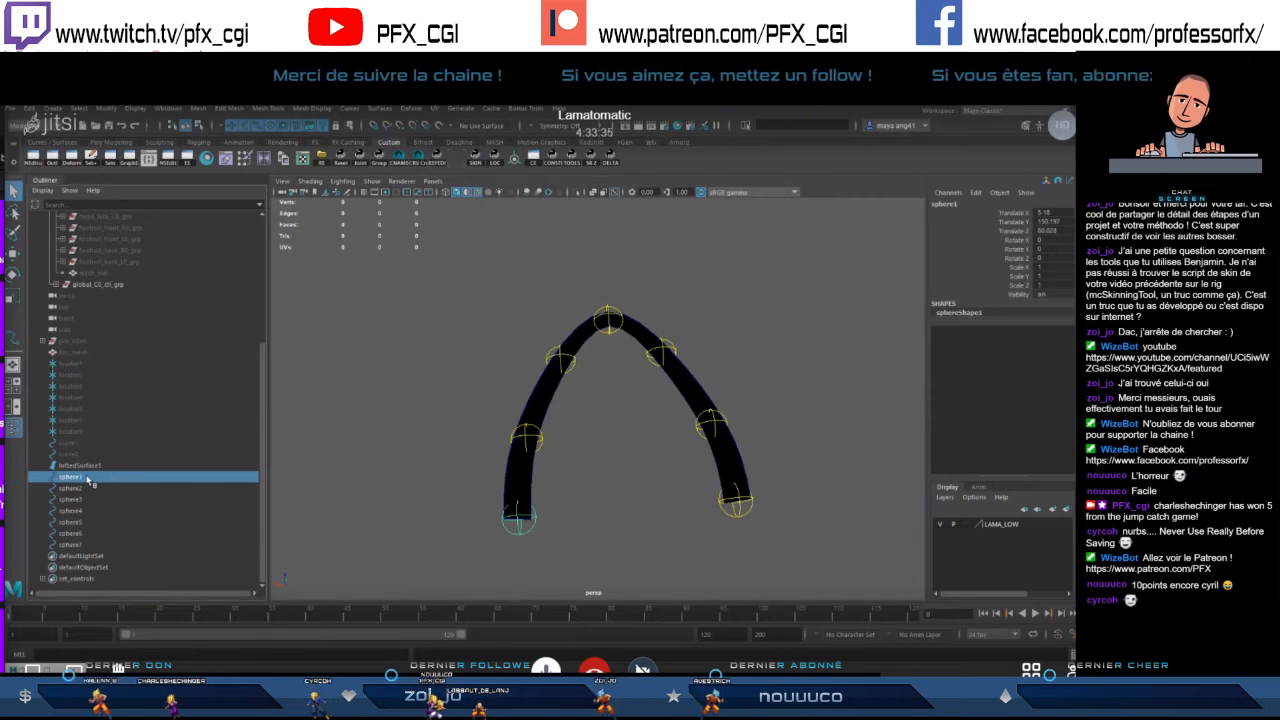
pyautogui.doubleClick(86, 477)
pyautogui.write('lip_L_')
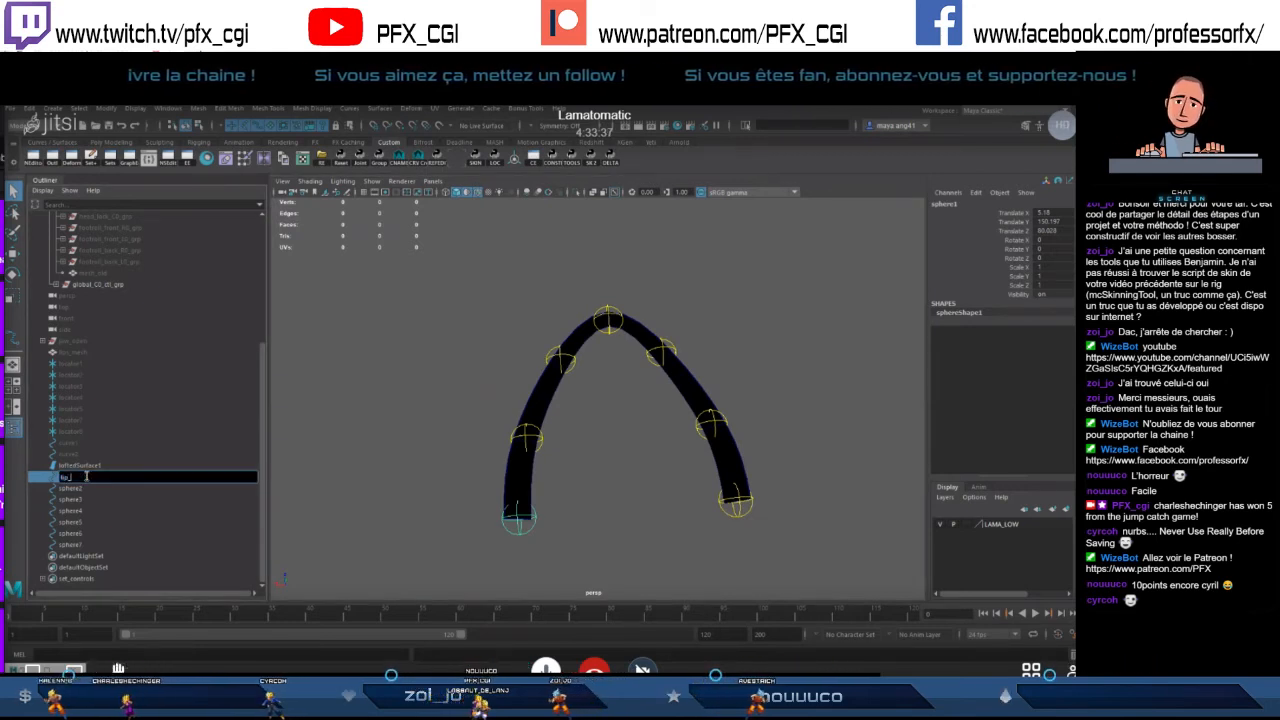
pyautogui.write('01')
pyautogui.press('Return')
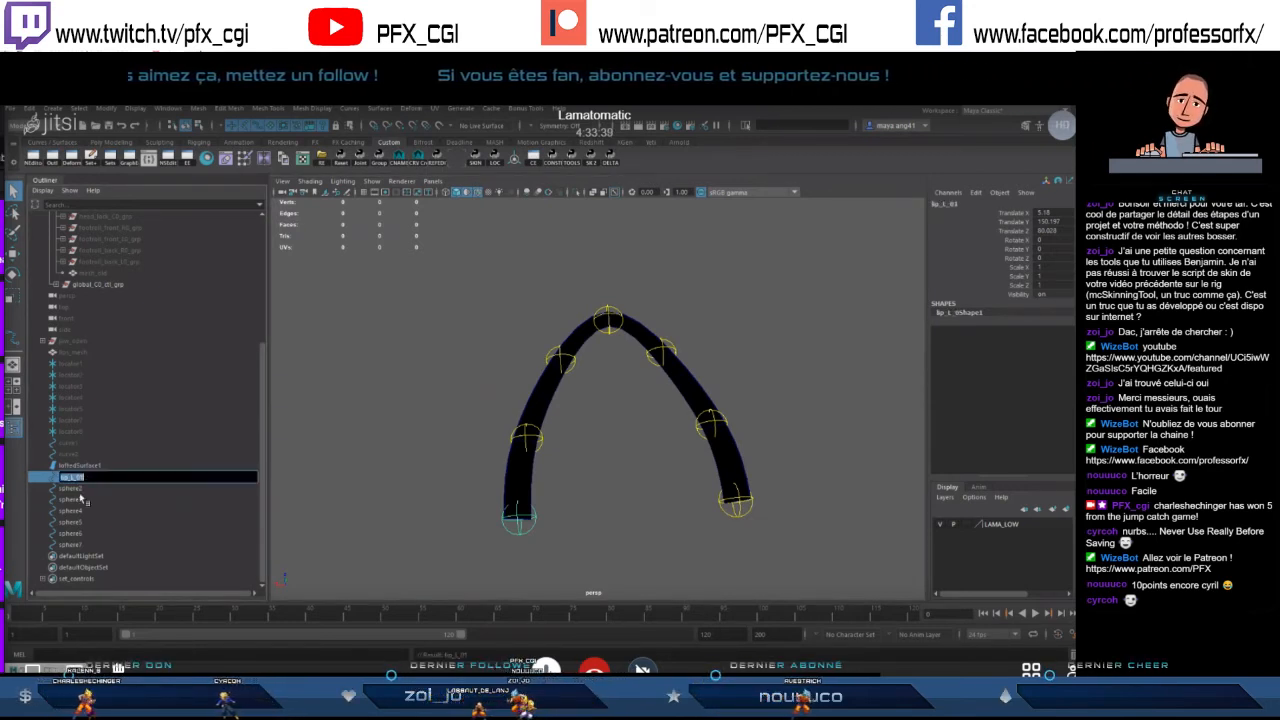
# - Rename the remaining left spheres from corner to front: sphere4 as lip_L_02 and sphere5 as lip_L_03
pyautogui.click(72, 488)
pyautogui.click(82, 511)
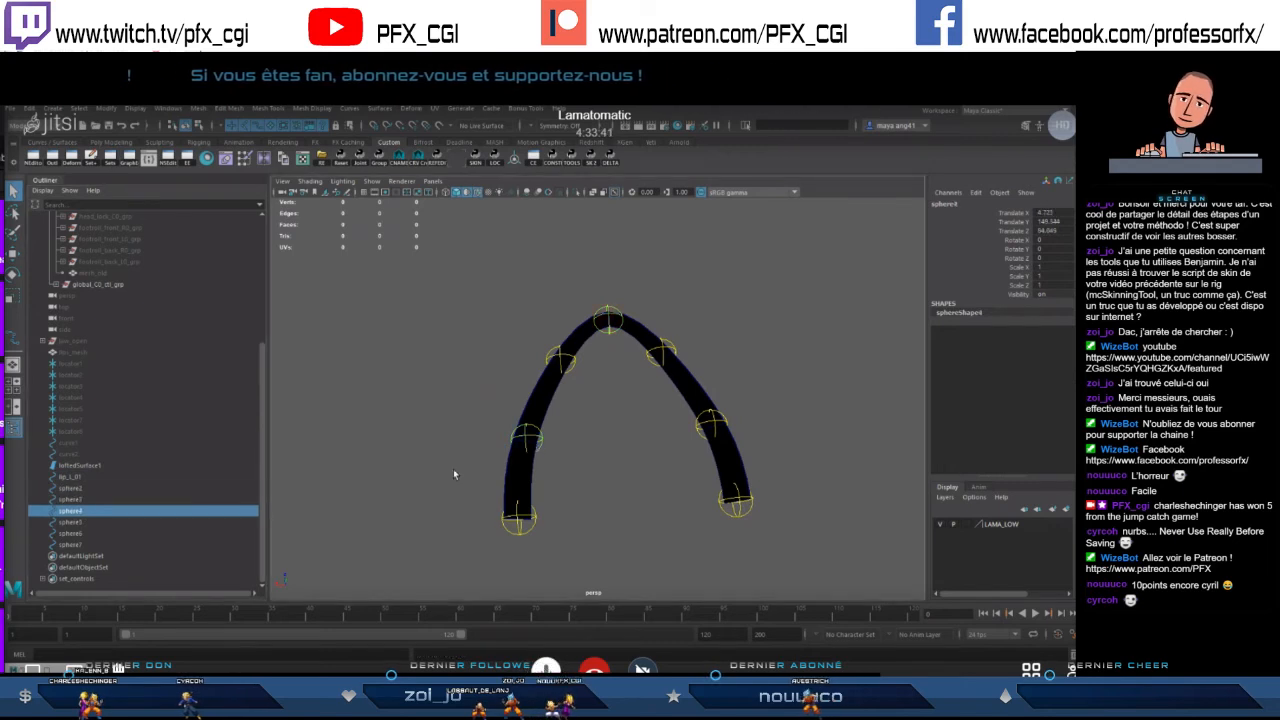
pyautogui.doubleClick(82, 511)
pyautogui.write('lip_L_01')
pyautogui.press('Return')
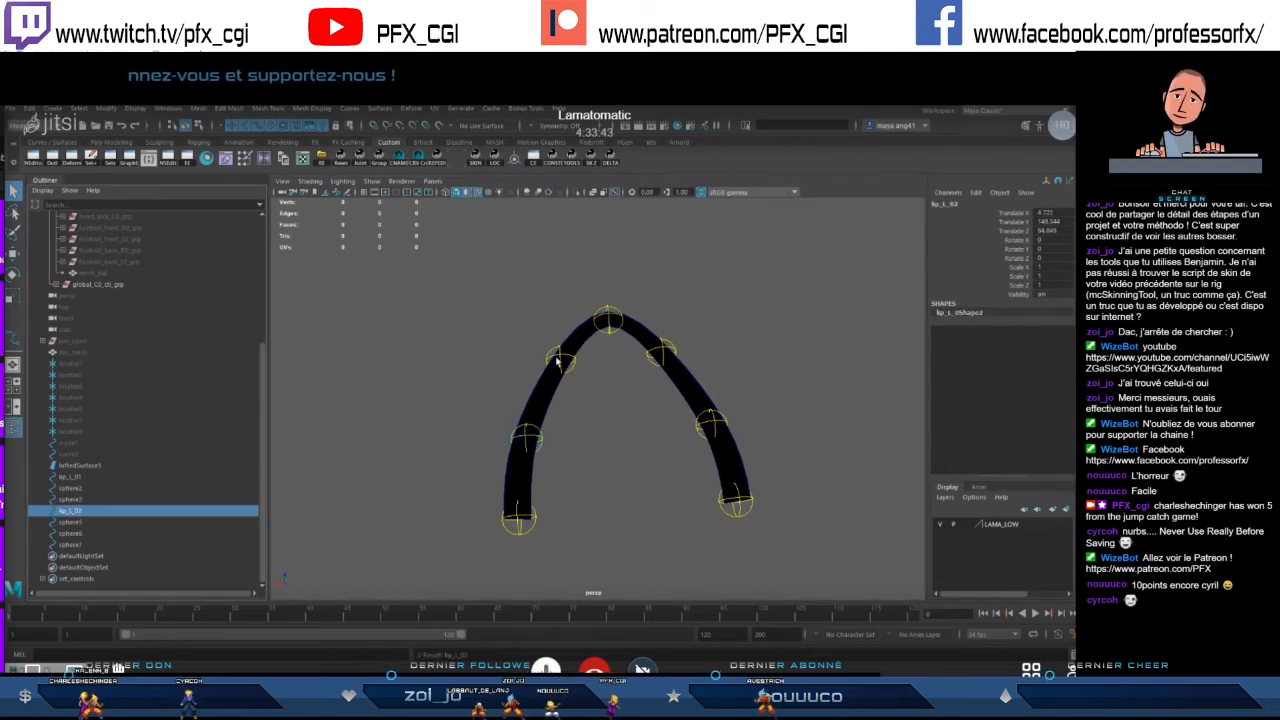
pyautogui.click(74, 522)
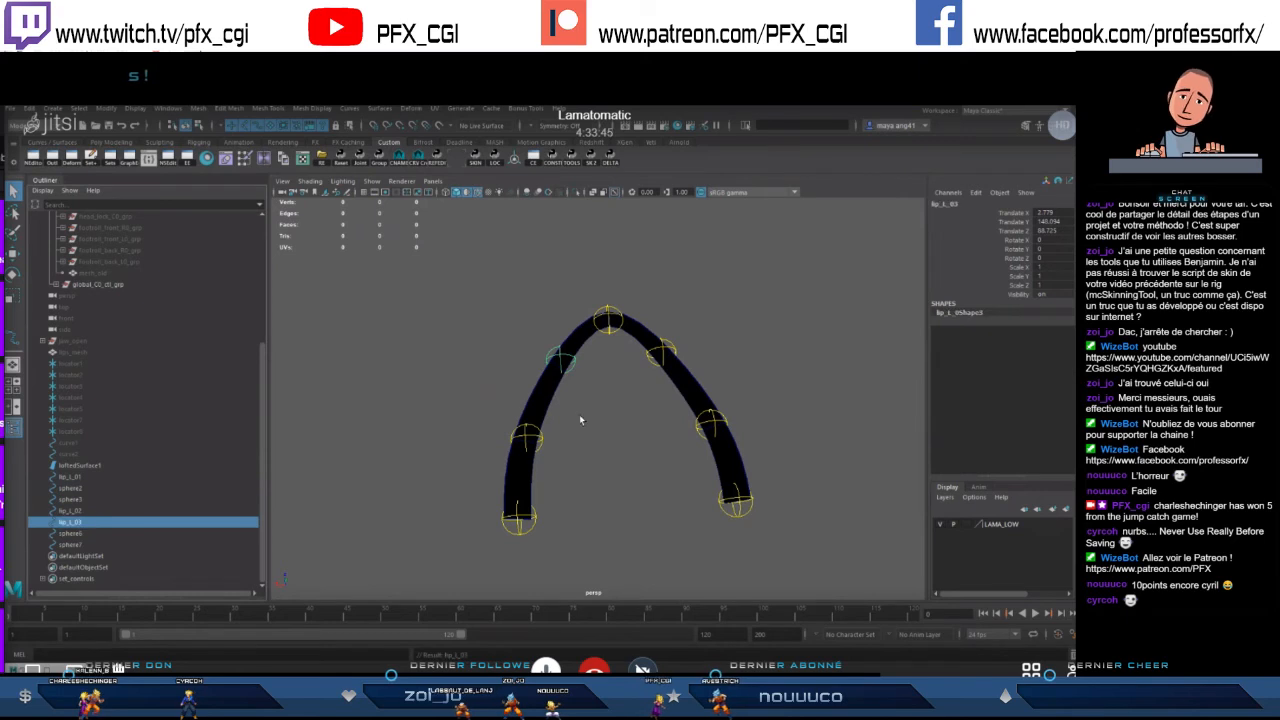
# - Rename the right-side spheres from the mouth corner toward the front as lip_R_01, lip_R_02 and lip_R_03
pyautogui.click(721, 520)
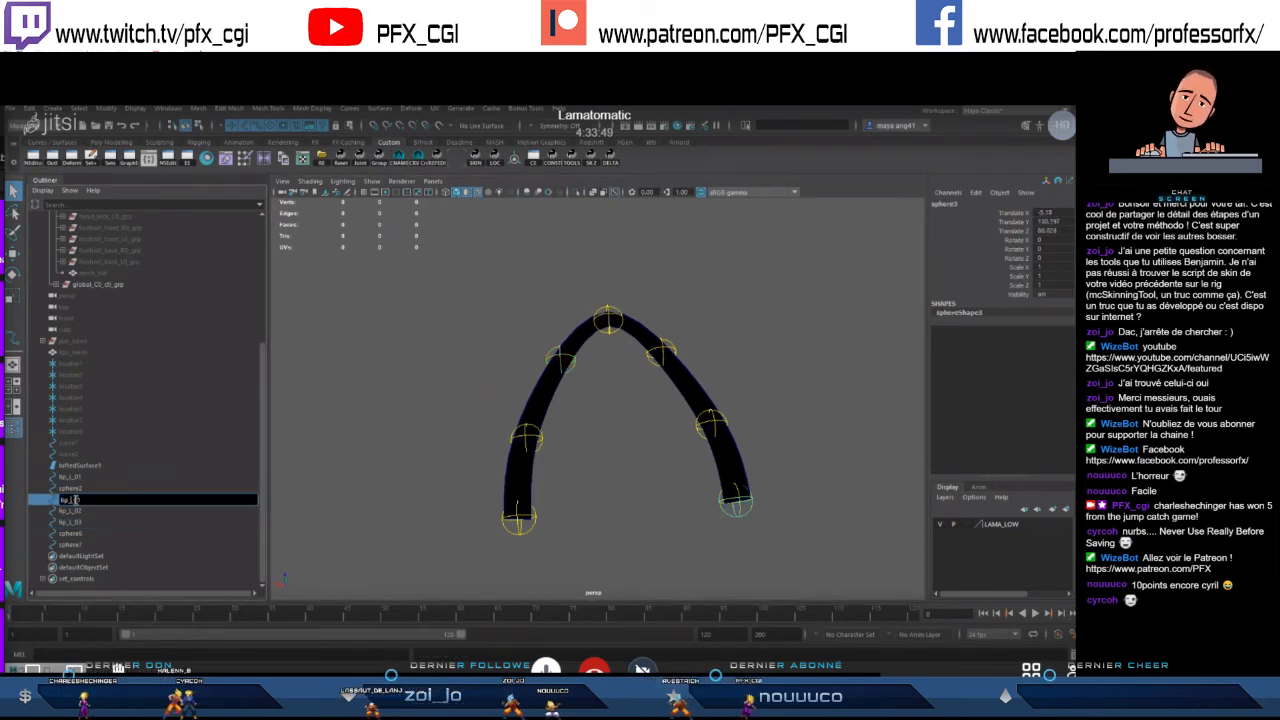
pyautogui.click(707, 428)
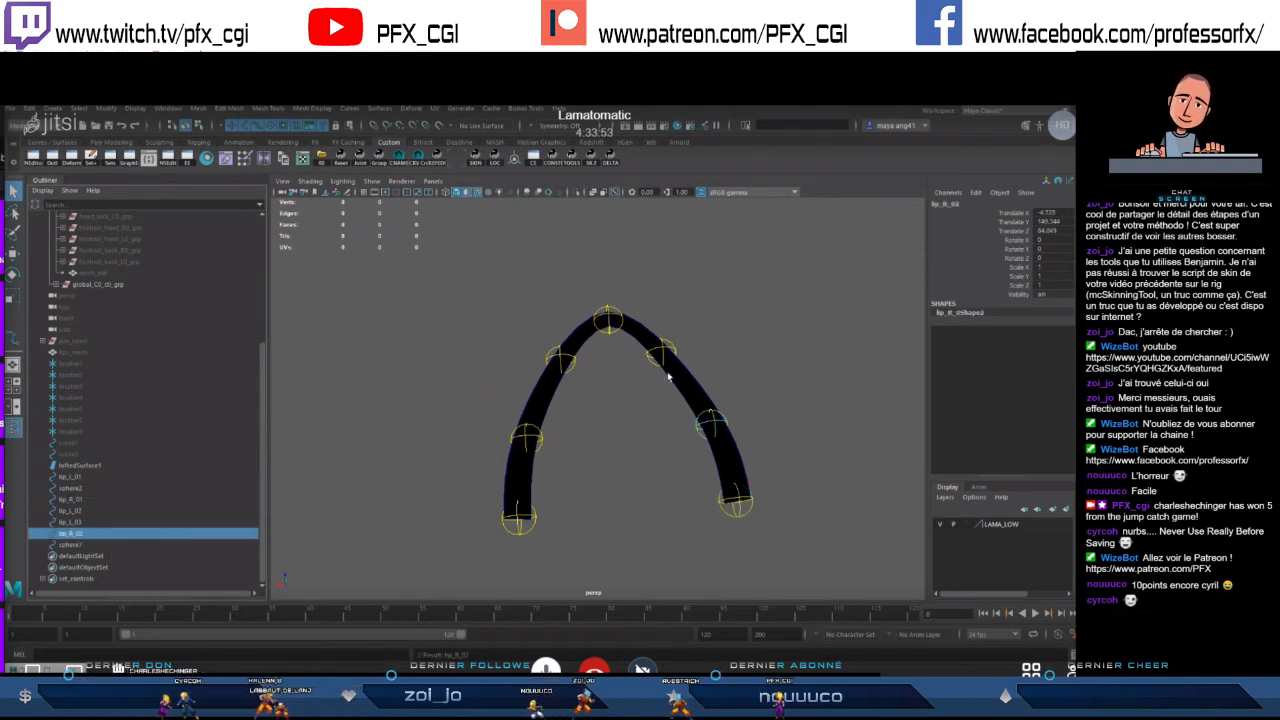
pyautogui.click(518, 432)
pyautogui.press('BackSpace')
pyautogui.write('3')
pyautogui.press('Return')
# - Rename the front center sphere as lip_C_01 and create a parent group for each of the seven lip controllers
pyautogui.click(609, 319)
pyautogui.doubleClick(70, 489)
pyautogui.write('lip_R_01')
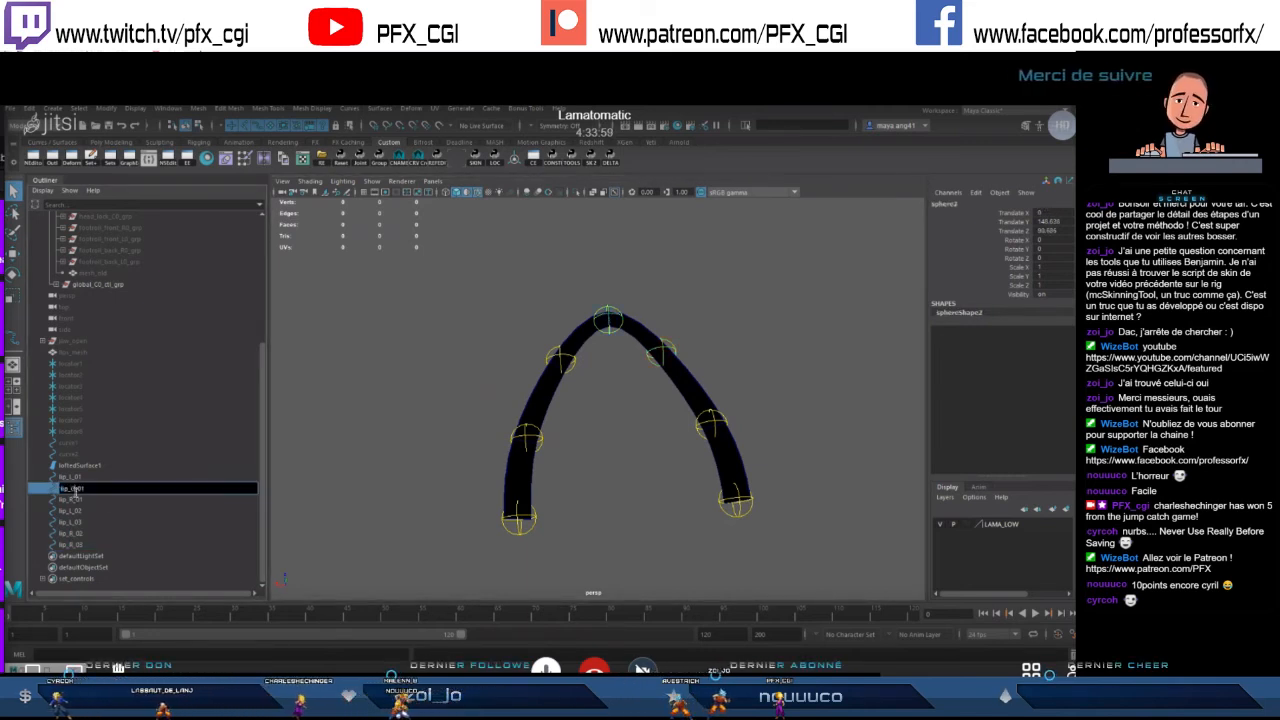
pyautogui.moveTo(85, 477); pyautogui.dragTo(90, 544)
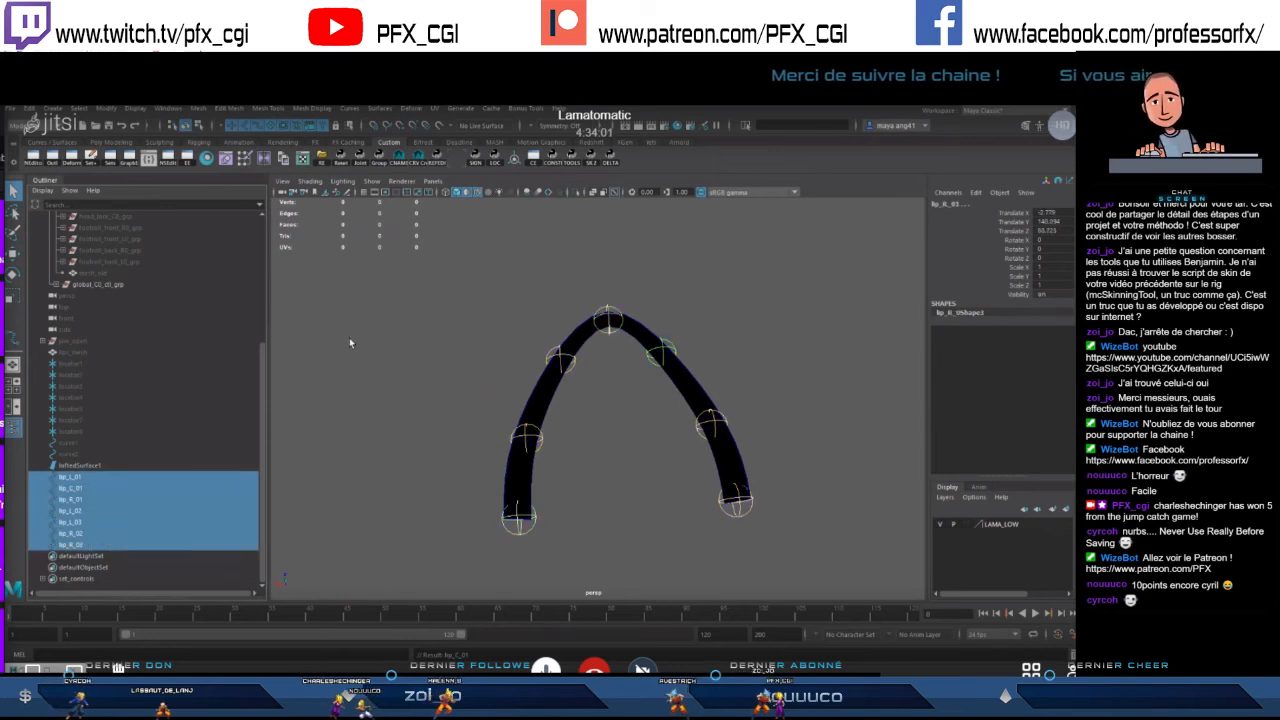
pyautogui.click(380, 160)
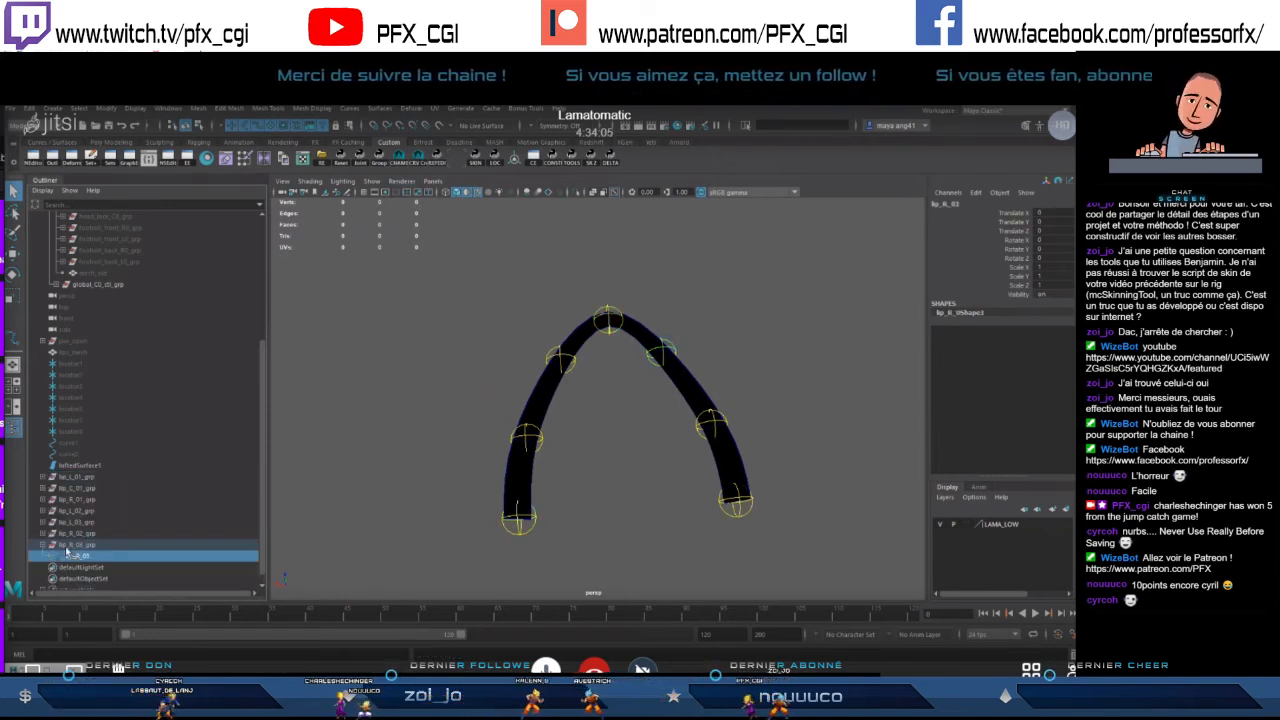
# - Rename loftedSurface1 as lip_up_lft
pyautogui.click(88, 466)
pyautogui.doubleClick(88, 466)
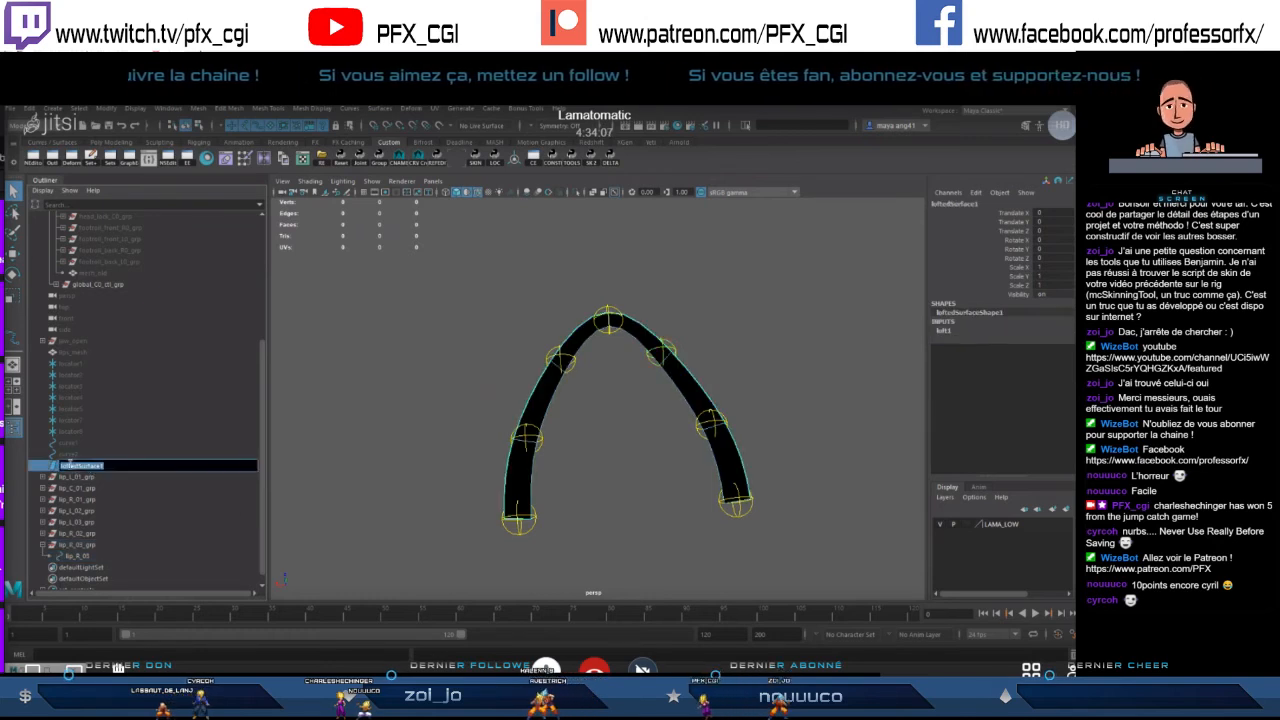
pyautogui.write('lip_up')
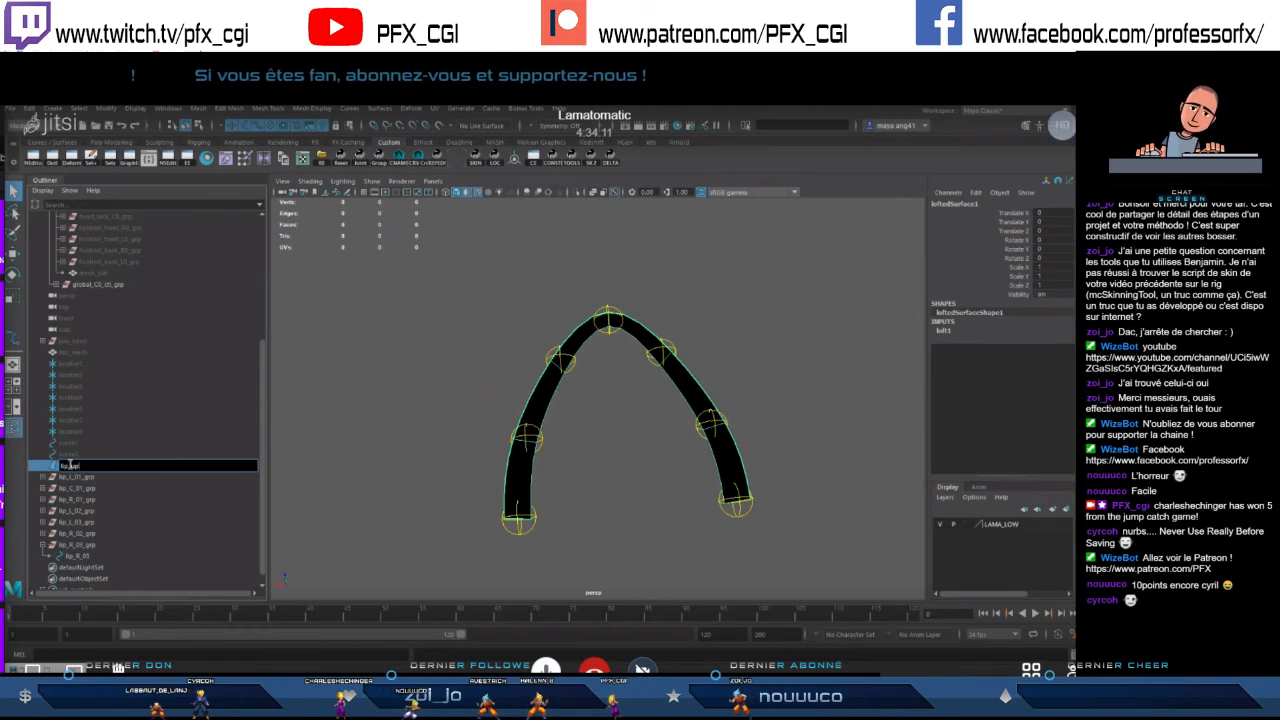
pyautogui.write('_lft')
pyautogui.press('Return')
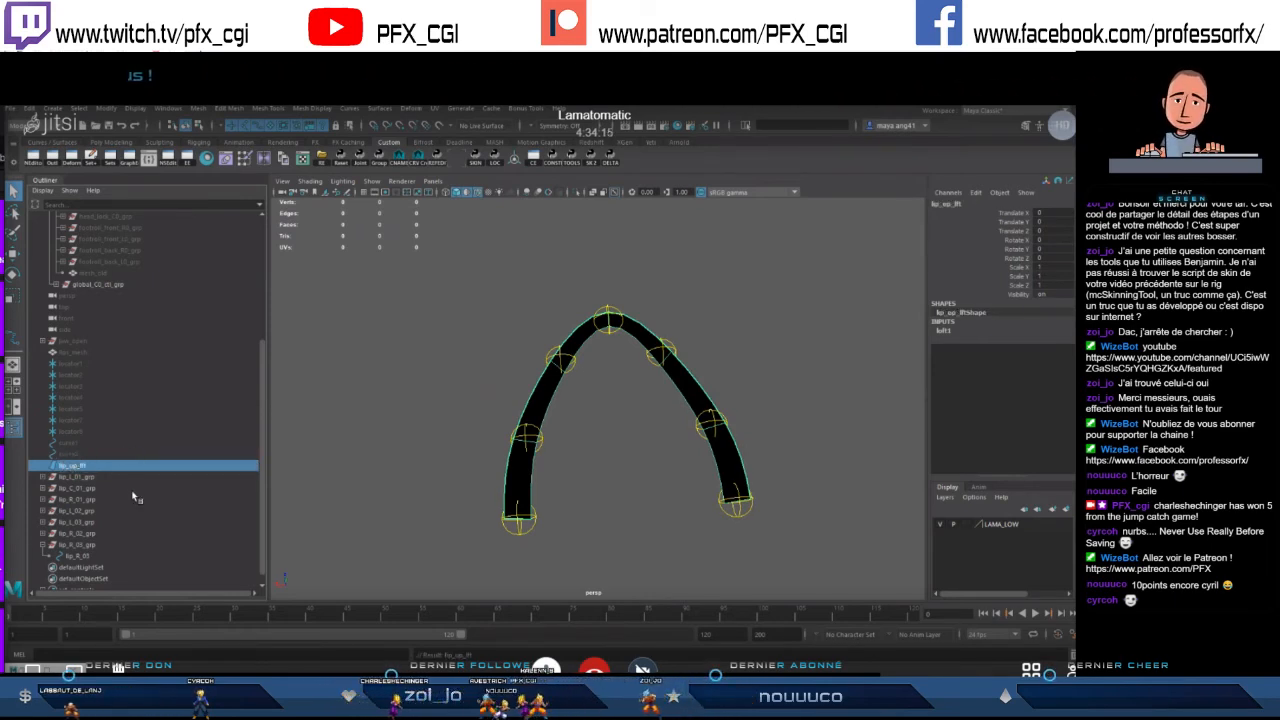
# - Unhide lips_mesh to show the llama's muzzle around the upper-lip controllers
pyautogui.keyDown('alt'); pyautogui.moveTo(426, 503); pyautogui.dragTo(630, 414); pyautogui.keyUp('alt')
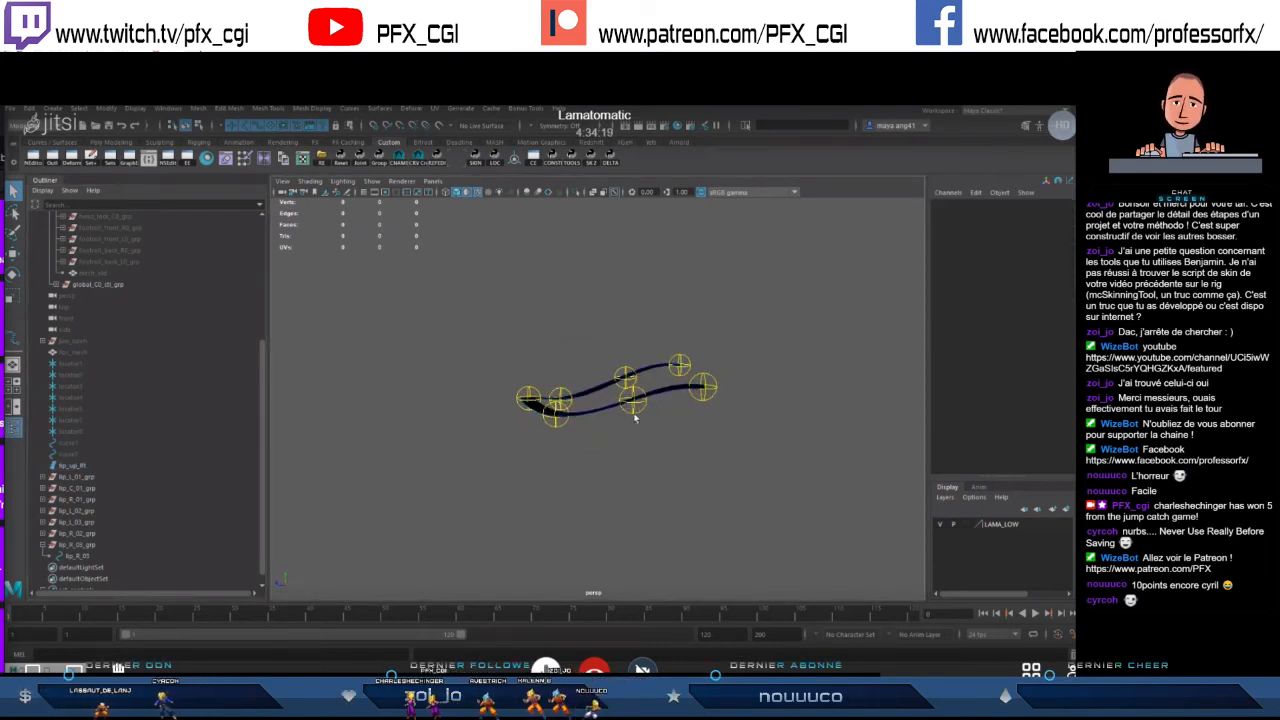
pyautogui.click(633, 402)
pyautogui.click(78, 352)
pyautogui.hotkey('shift', 'h')
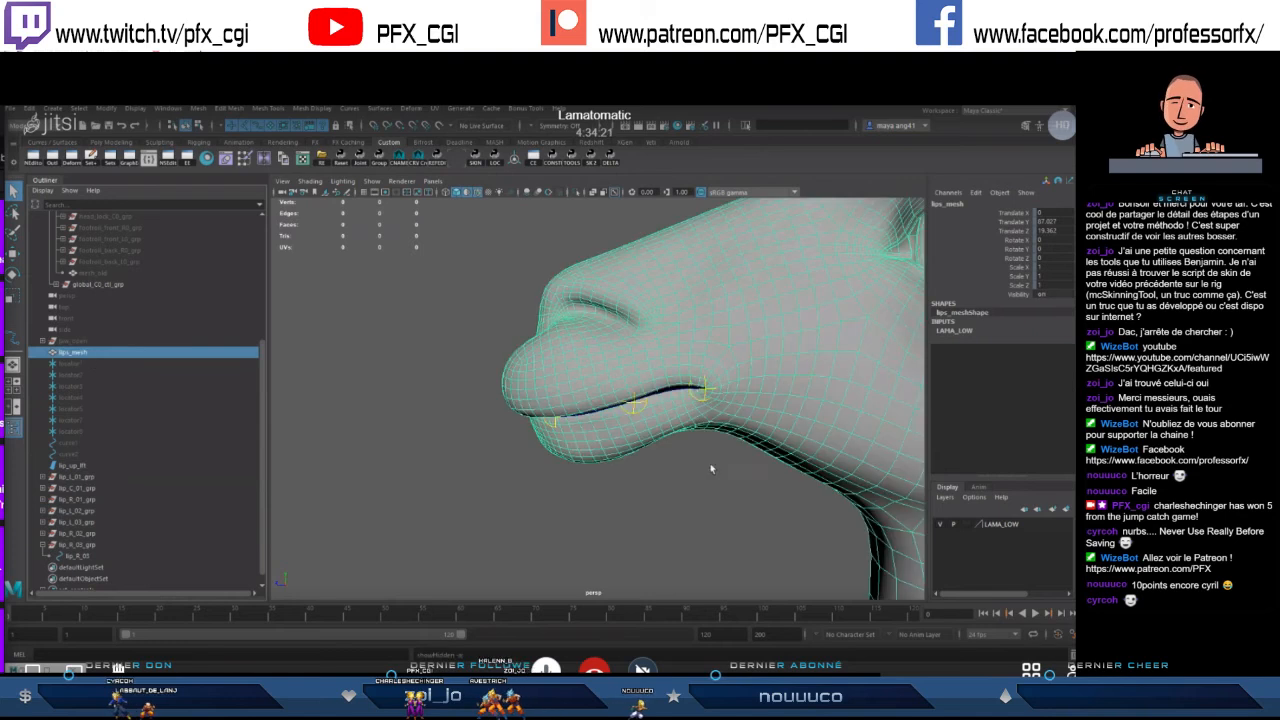
pyautogui.keyDown('alt'); pyautogui.moveTo(718, 468); pyautogui.dragTo(670, 467); pyautogui.keyUp('alt')
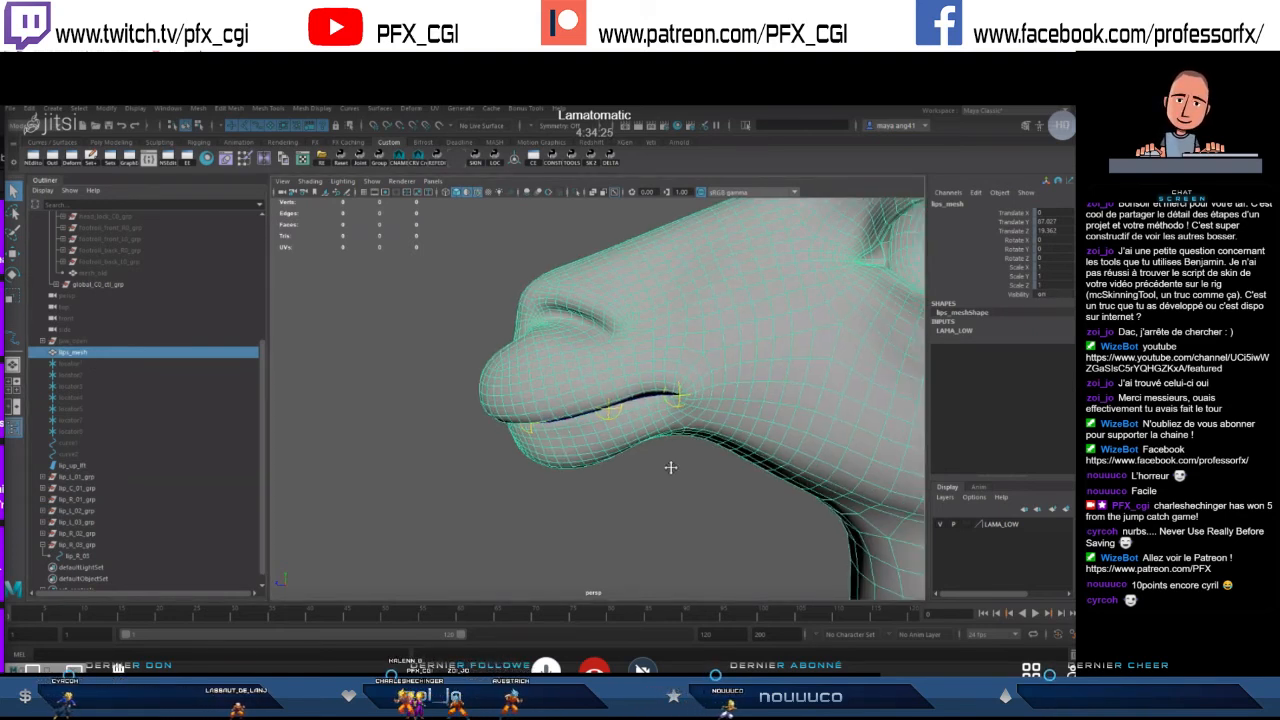
pyautogui.keyDown('alt'); pyautogui.moveTo(670, 467); pyautogui.dragTo(673, 470); pyautogui.keyUp('alt')
# - Rotate lip_L_02_grp and lip_R_02_grp together by about 16.8 degrees in X to follow the mouth line
pyautogui.press('4')
pyautogui.click(607, 387)
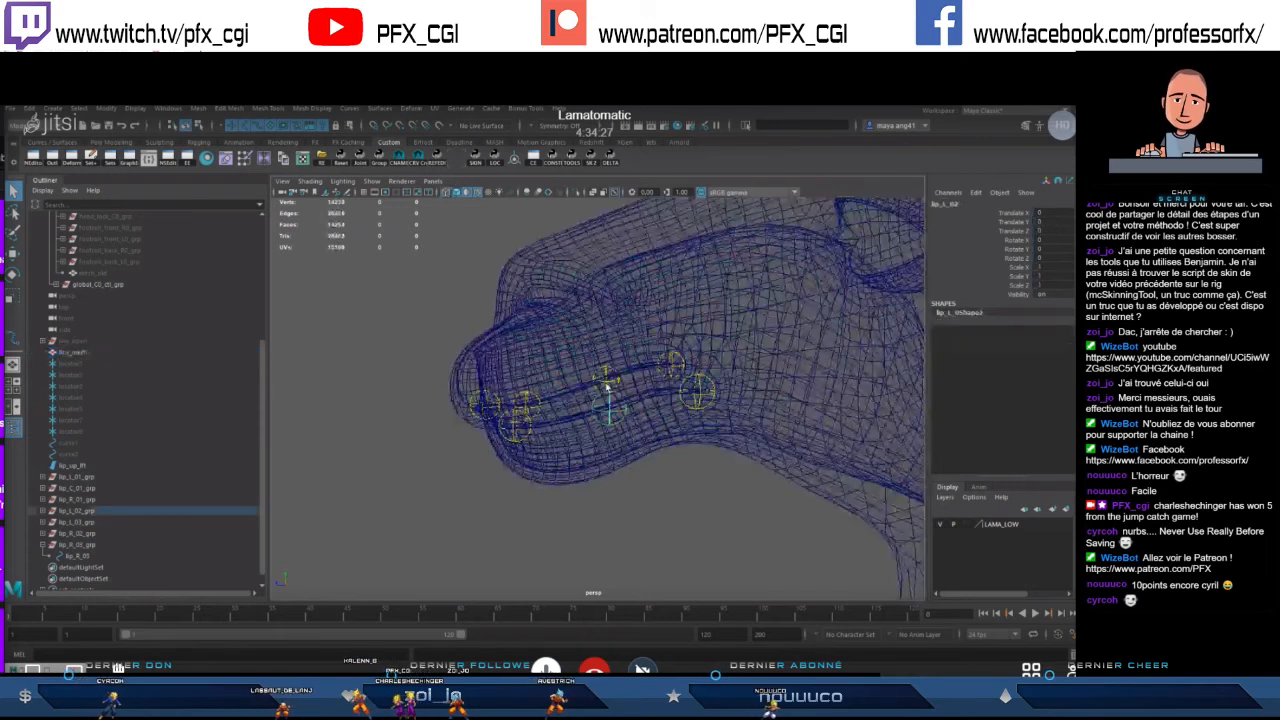
pyautogui.keyDown('alt'); pyautogui.moveTo(607, 387); pyautogui.dragTo(647, 414); pyautogui.keyUp('alt')
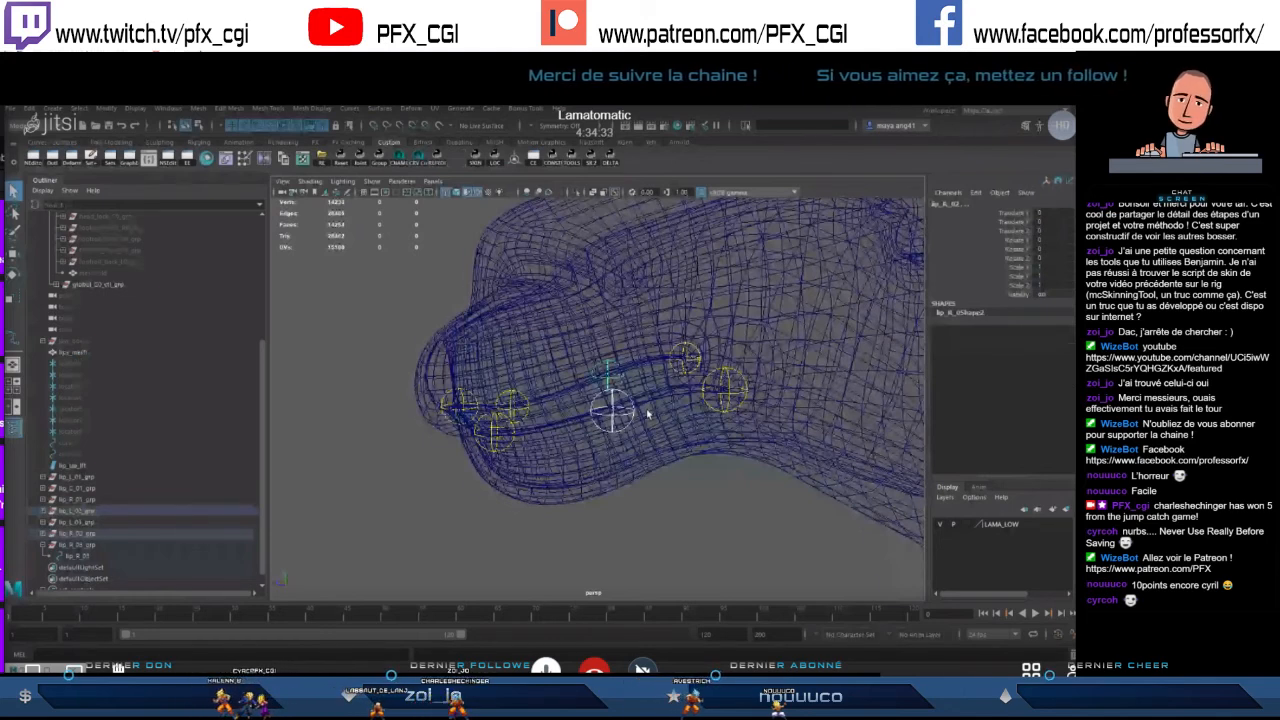
pyautogui.press('5')
pyautogui.click(178, 511)
pyautogui.keyDown('ctrl'); pyautogui.click(178, 533); pyautogui.keyUp('ctrl')
pyautogui.press('e')
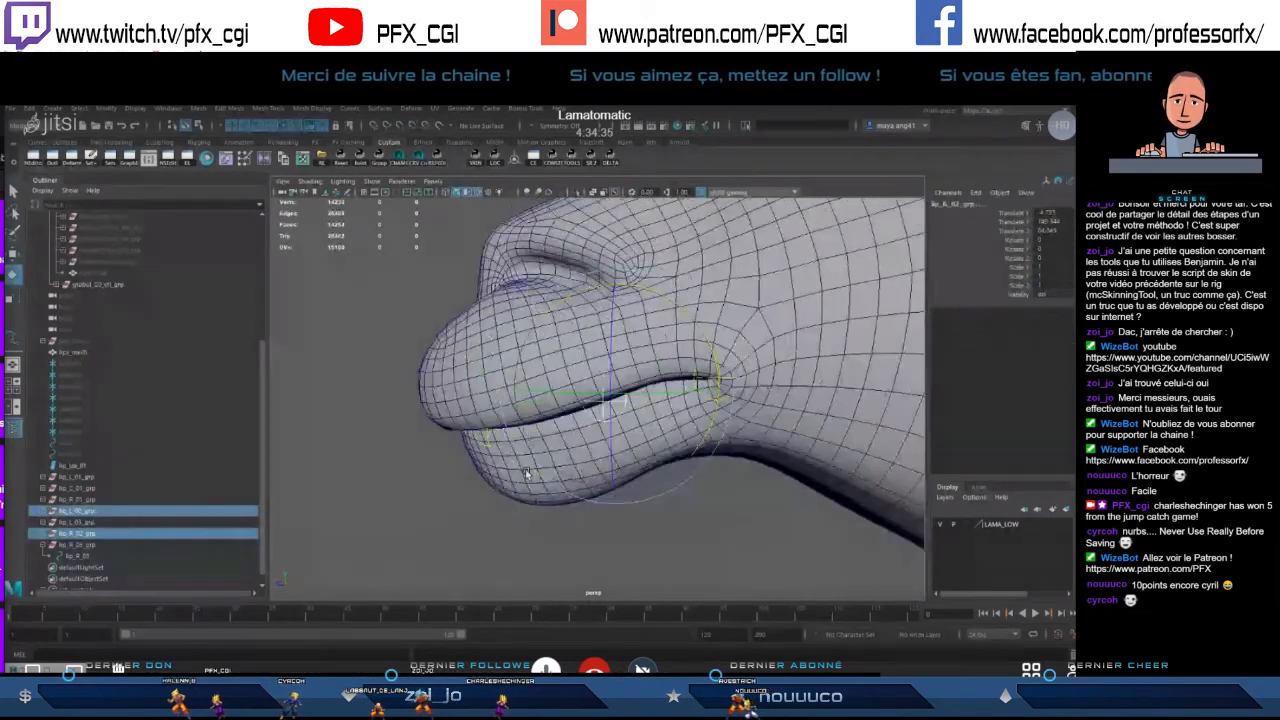
pyautogui.moveTo(698, 338); pyautogui.dragTo(675, 313)
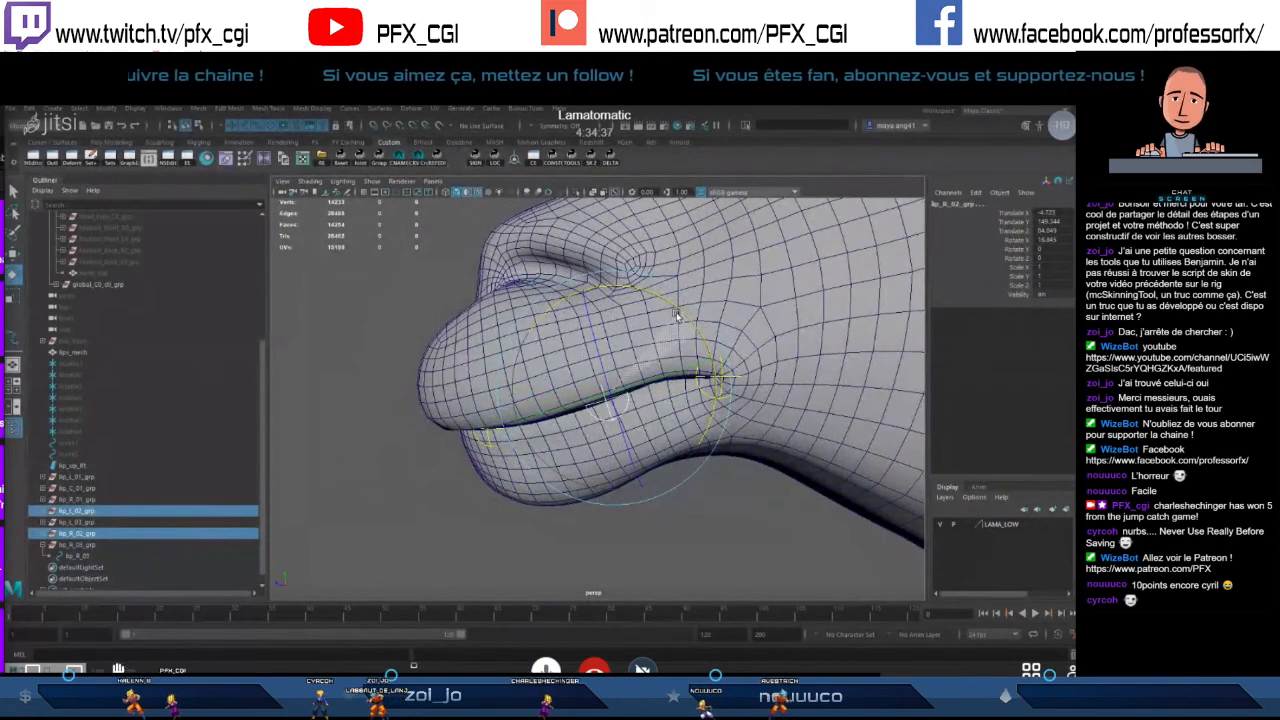
# - Rotate lip_L_03_grp and lip_R_03_grp together by about 11.5 degrees in X to match the lip slope
pyautogui.keyDown('alt'); pyautogui.moveTo(521, 420); pyautogui.dragTo(495, 428); pyautogui.keyUp('alt')
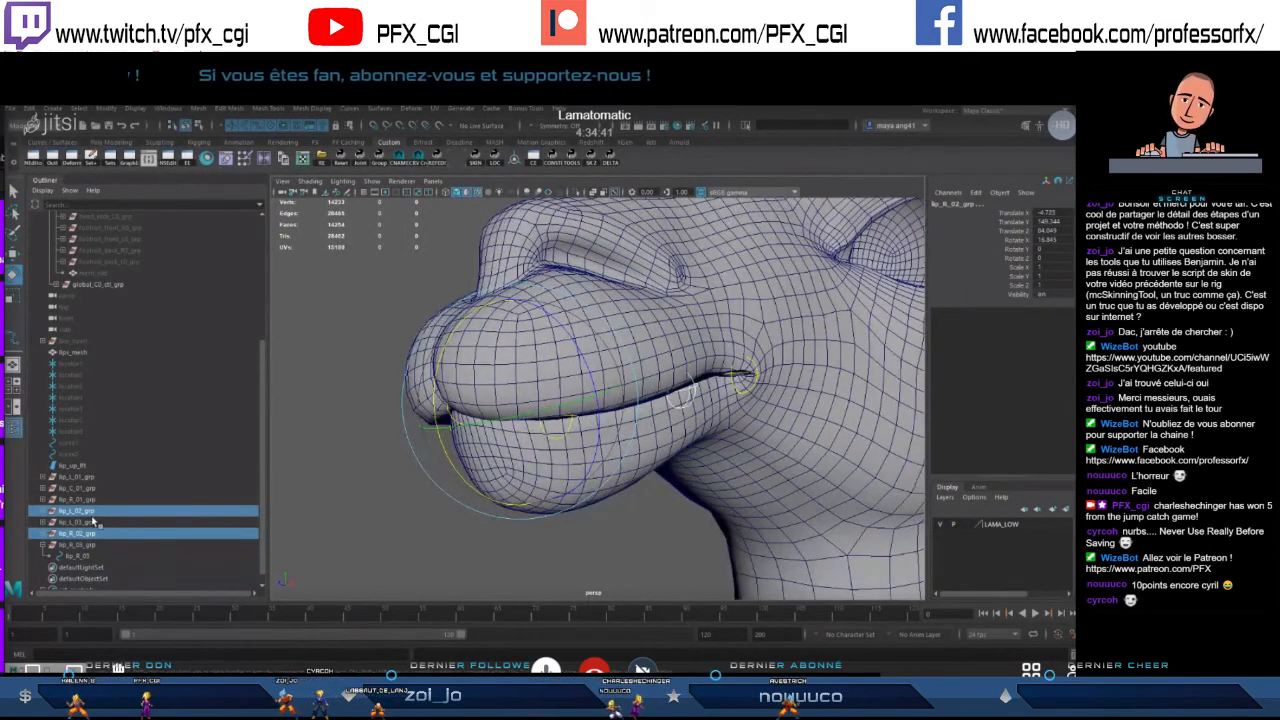
pyautogui.click(88, 499)
pyautogui.click(80, 522)
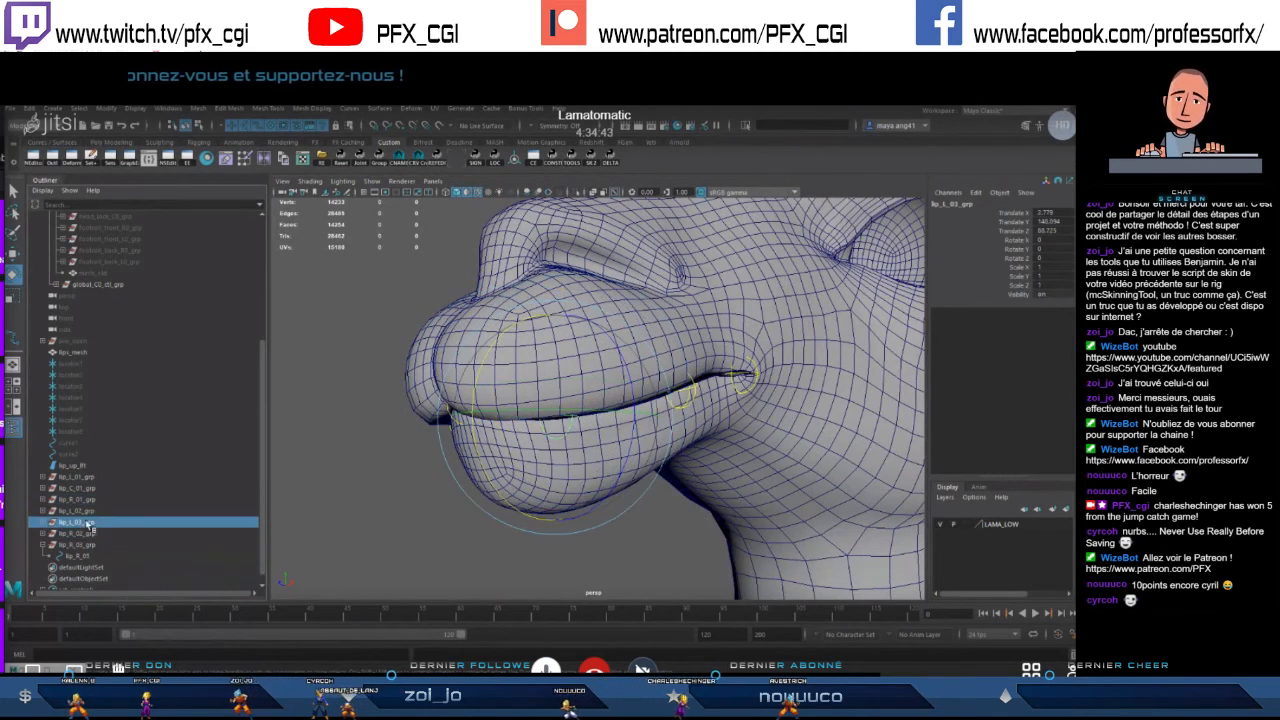
pyautogui.keyDown('ctrl'); pyautogui.click(88, 545); pyautogui.keyUp('ctrl')
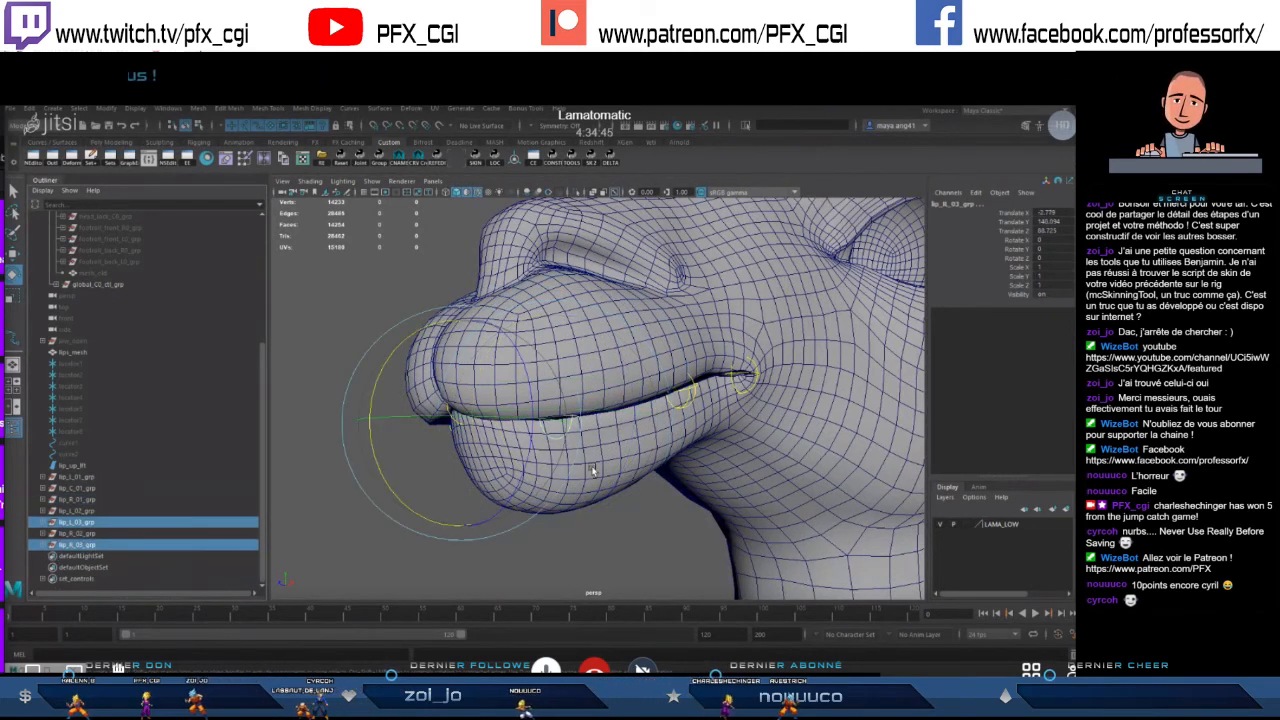
pyautogui.keyDown('alt'); pyautogui.moveTo(568, 445); pyautogui.dragTo(575, 312); pyautogui.keyUp('alt')
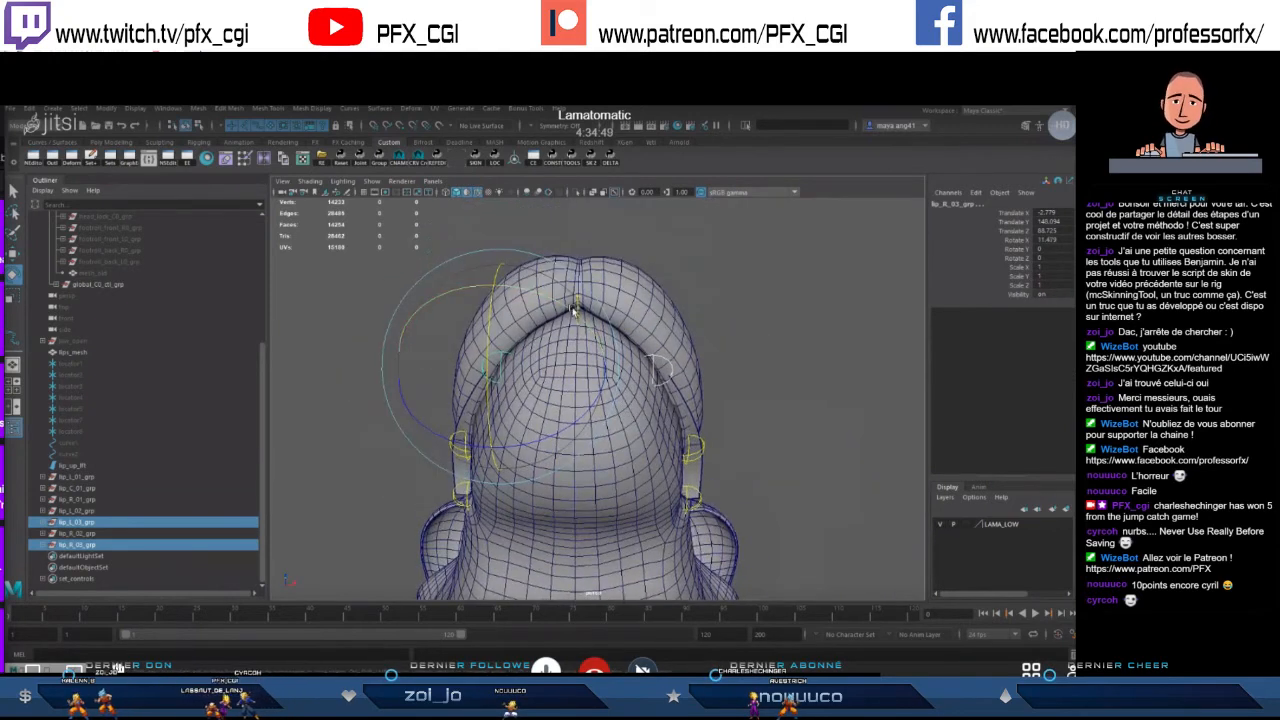
# - Undo the extra rotation of the front lip groups and check lip_L_03_grp's orientation on the lip
pyautogui.hotkey('ctrl', 'z')
pyautogui.click(97, 523)
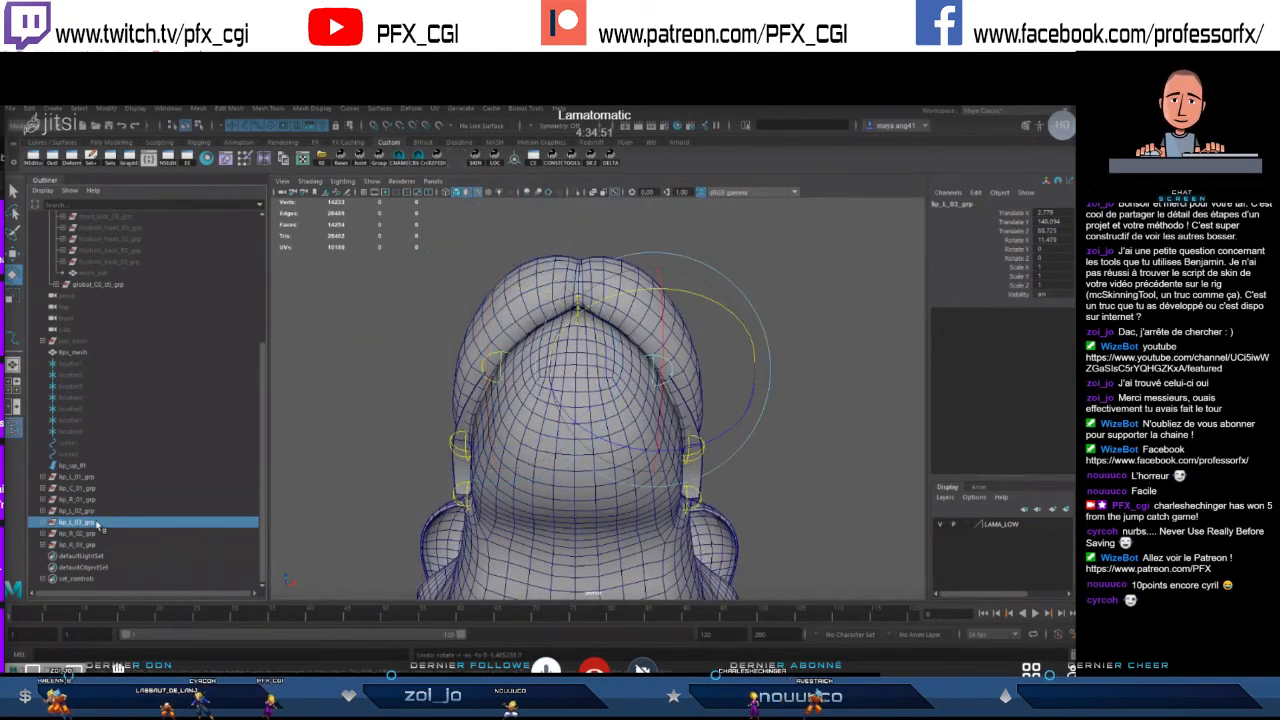
pyautogui.keyDown('alt'); pyautogui.moveTo(636, 463); pyautogui.dragTo(675, 418); pyautogui.keyUp('alt')
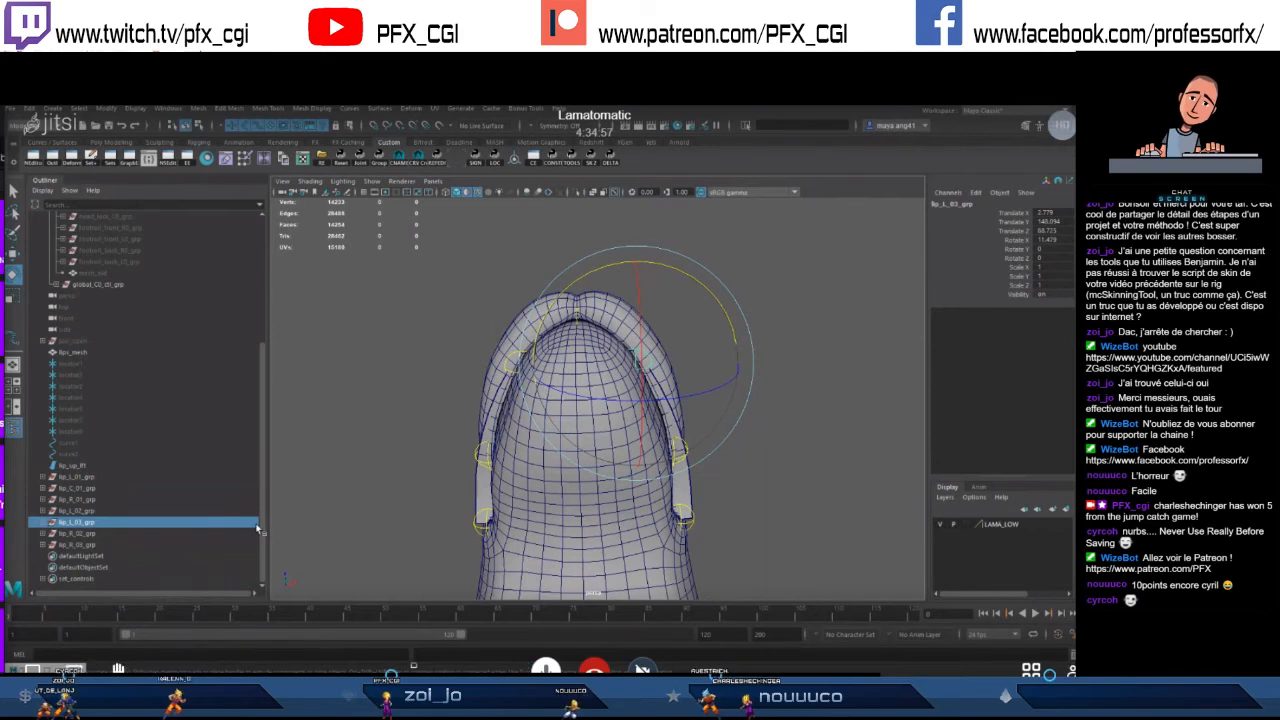
pyautogui.keyDown('alt'); pyautogui.moveTo(470, 430); pyautogui.dragTo(520, 462); pyautogui.keyUp('alt')
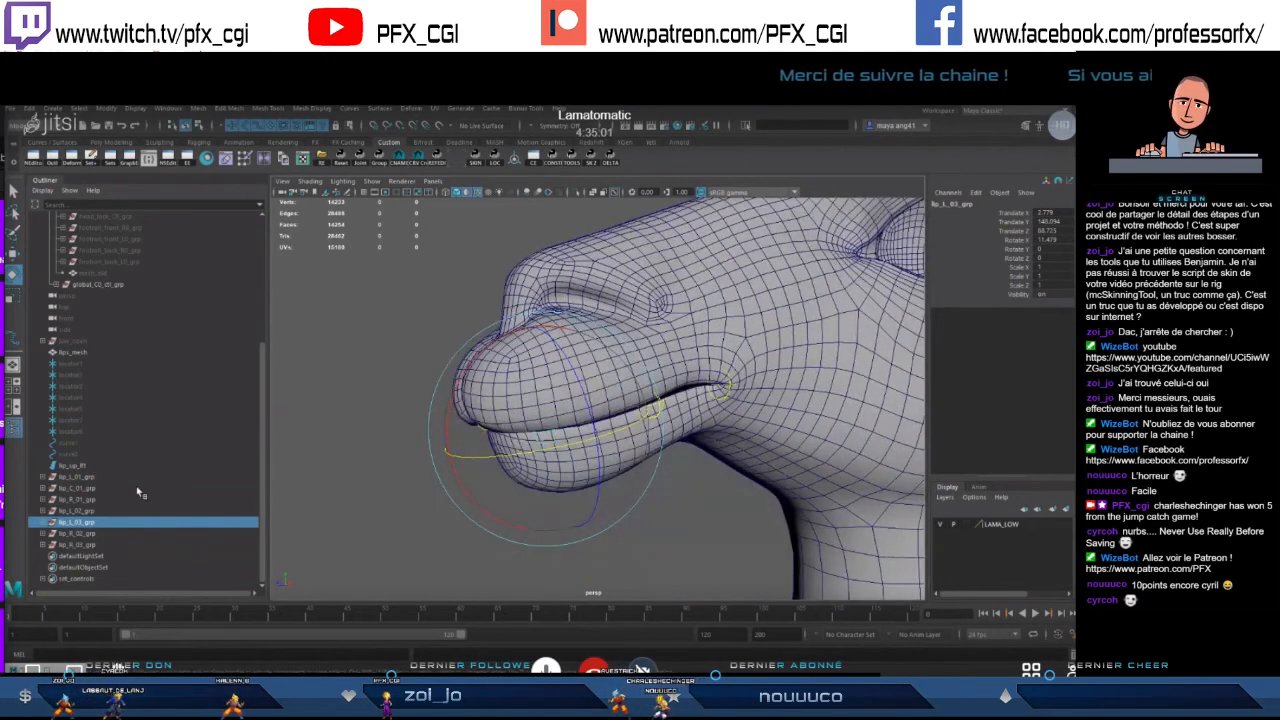
# - Hide and unhide lips_mesh to compare the lip_C_01 and lip_L_03 controllers with the mouth opening
pyautogui.click(75, 353)
pyautogui.hotkey('ctrl', 'h')
pyautogui.keyDown('alt'); pyautogui.moveTo(772, 524); pyautogui.dragTo(708, 474); pyautogui.keyUp('alt')
pyautogui.click(443, 409)
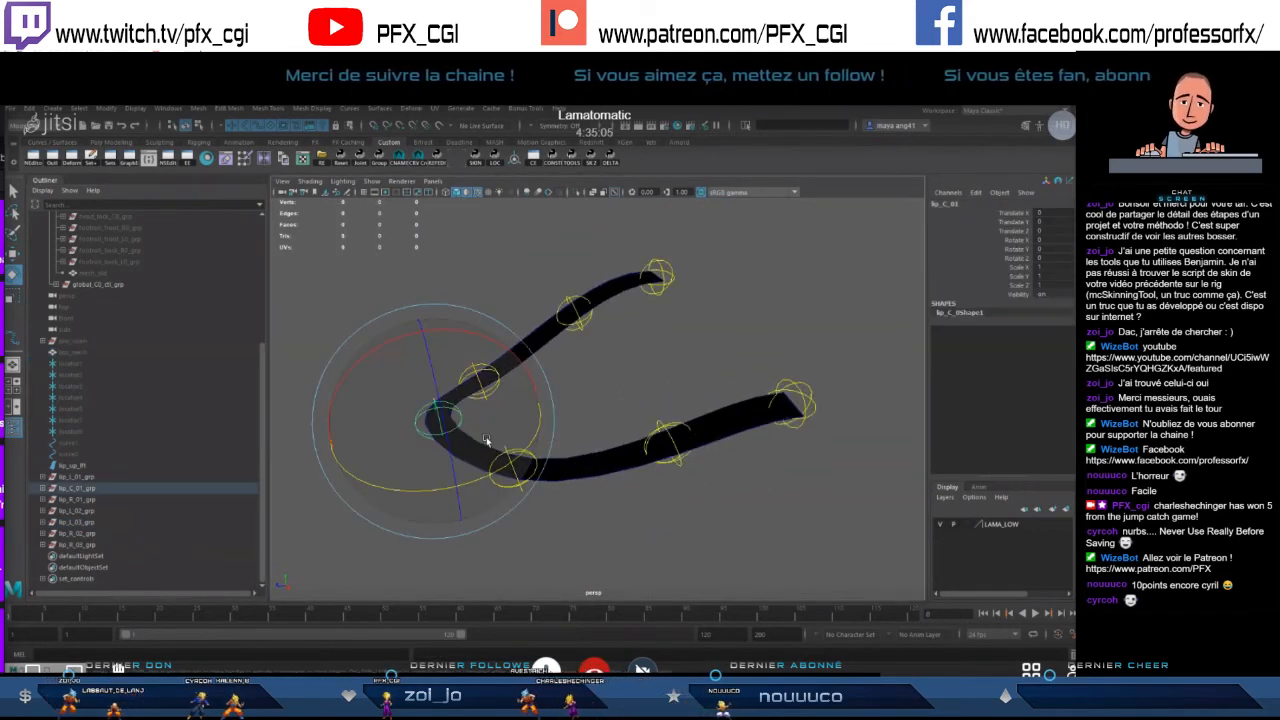
pyautogui.click(91, 354)
pyautogui.hotkey('shift', 'h')
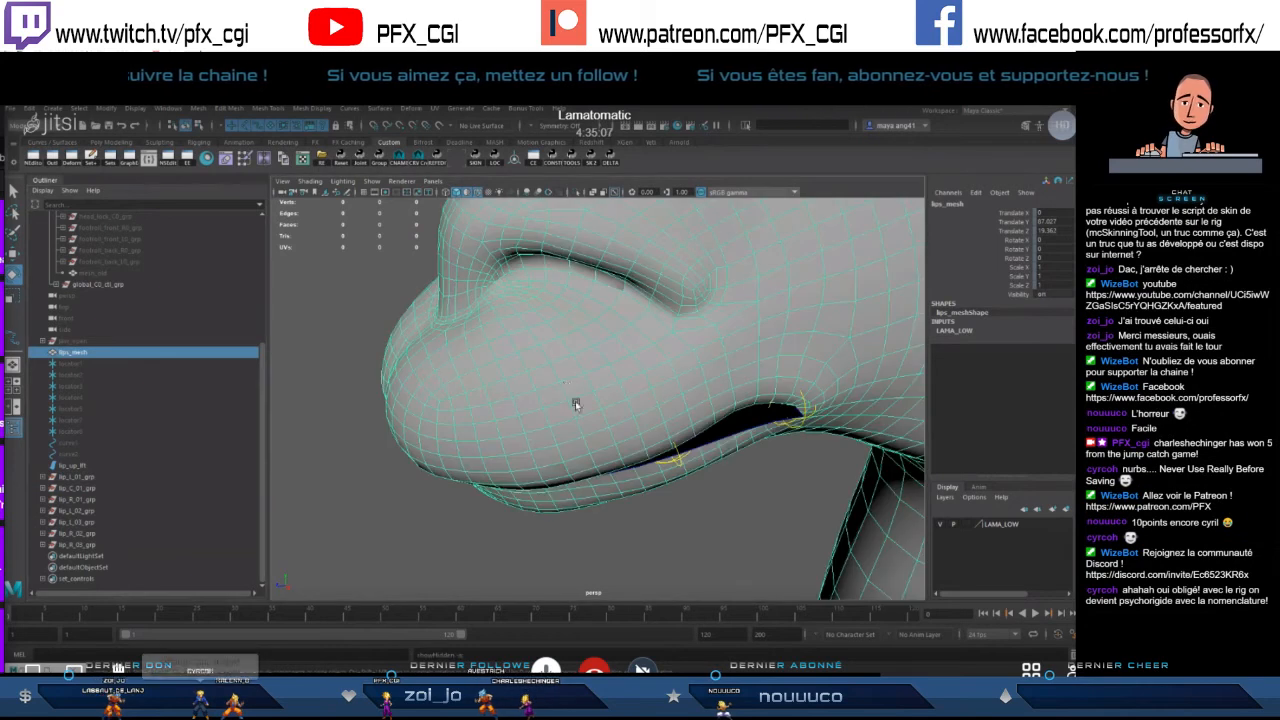
pyautogui.keyDown('alt'); pyautogui.moveTo(566, 384); pyautogui.dragTo(545, 405); pyautogui.keyUp('alt')
pyautogui.click(537, 424)
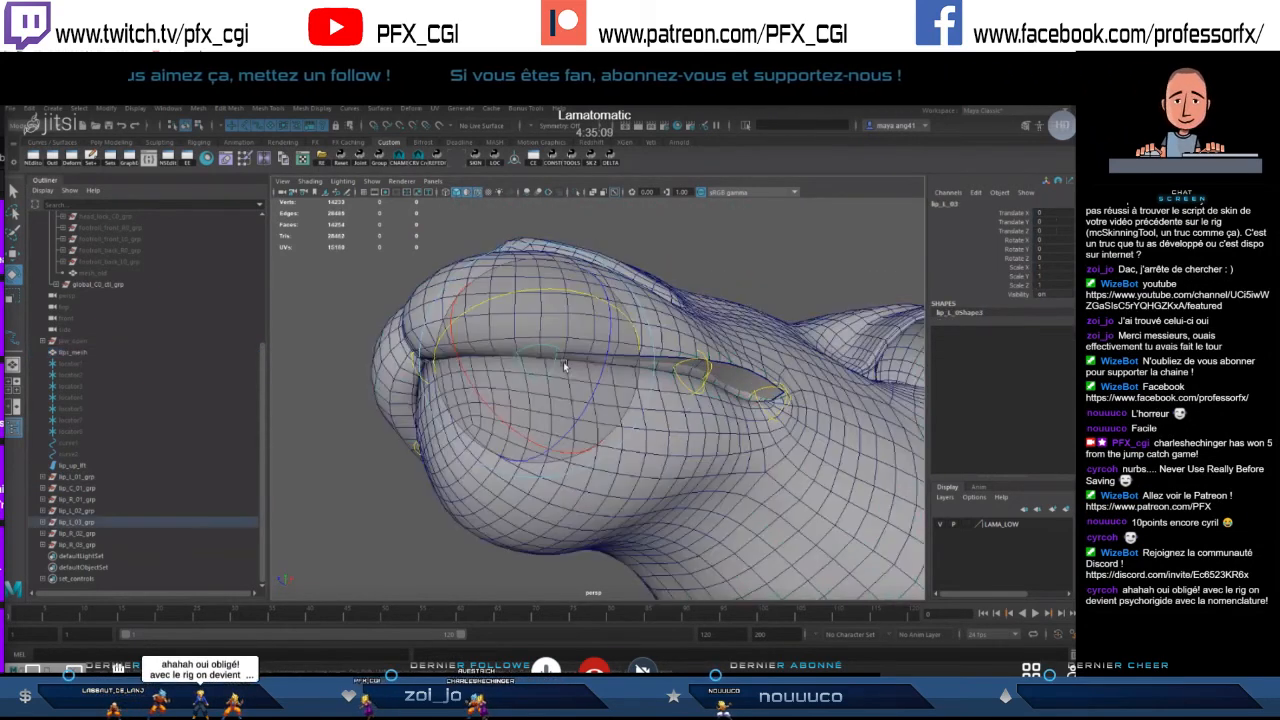
# - Hide lips_mesh so only the lip surface and its controllers remain, and select the lip_L_02 controller
pyautogui.click(72, 352)
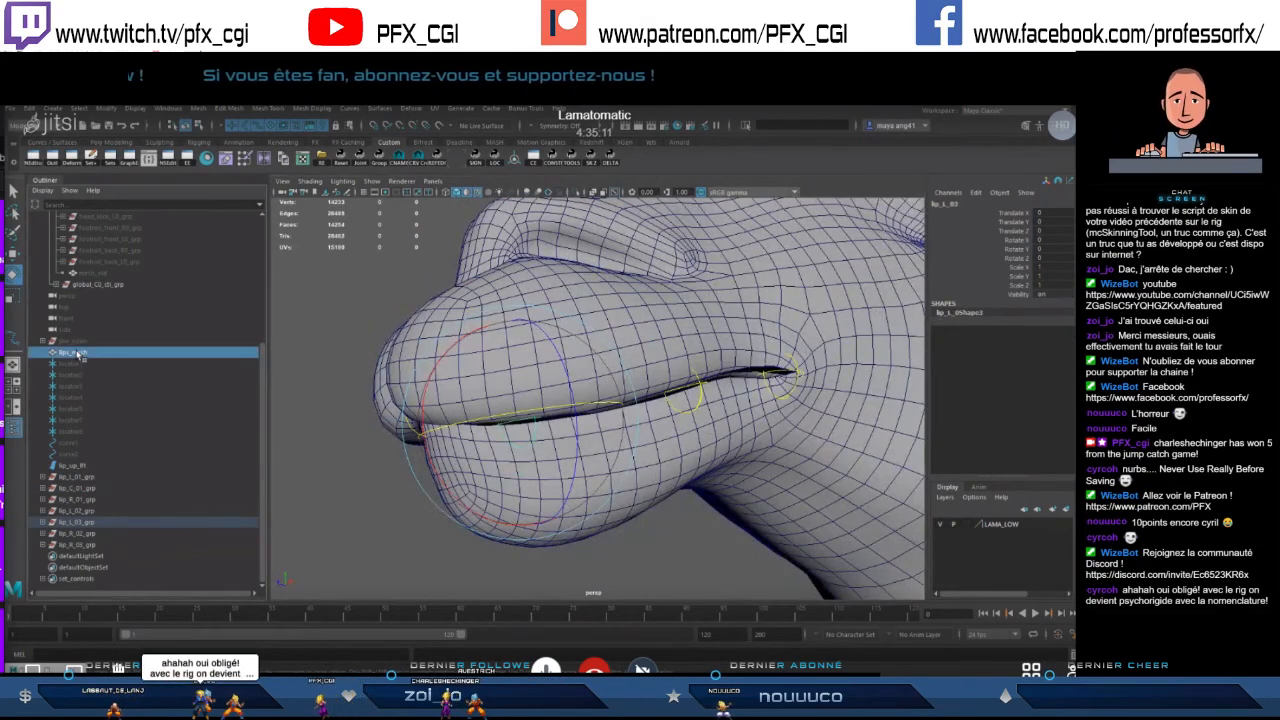
pyautogui.hotkey('ctrl', 'h')
pyautogui.click(77, 479)
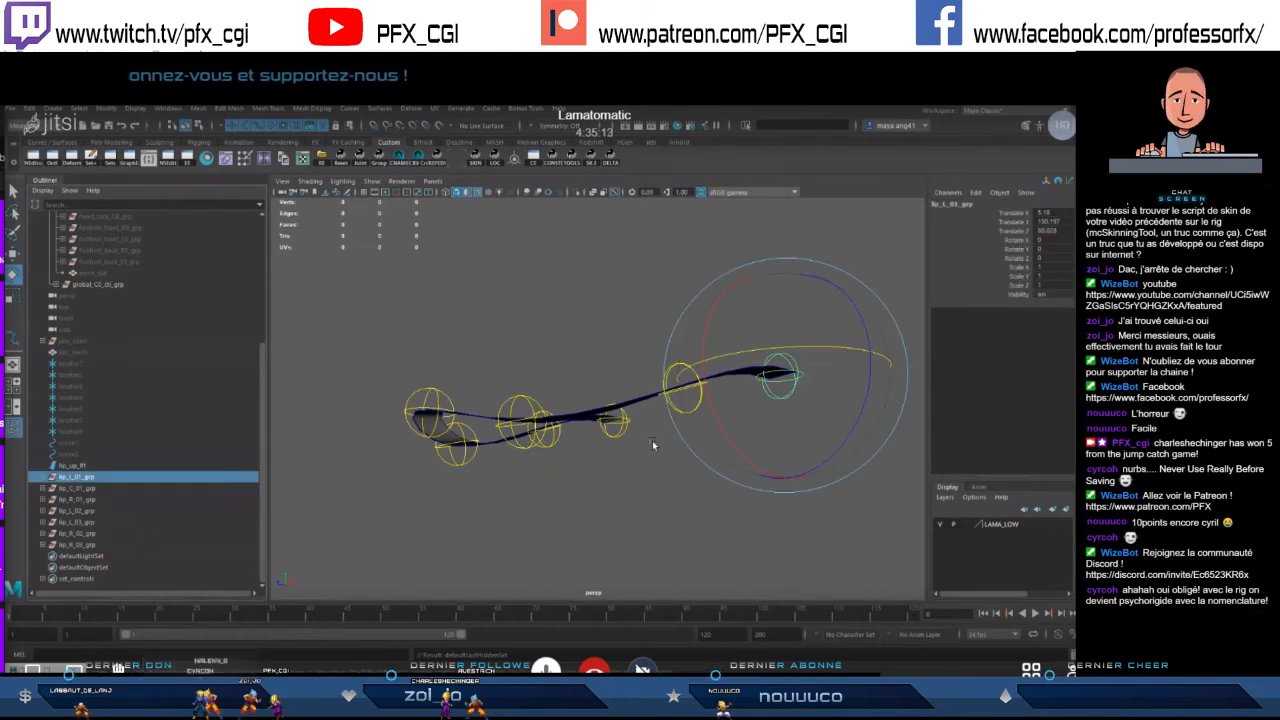
pyautogui.keyDown('alt'); pyautogui.moveTo(652, 443); pyautogui.dragTo(640, 520); pyautogui.keyUp('alt')
pyautogui.click(639, 518)
pyautogui.scroll(-5, 620, 456)
pyautogui.keyDown('alt'); pyautogui.moveTo(590, 385); pyautogui.dragTo(640, 400); pyautogui.keyUp('alt')
pyautogui.click(645, 401)
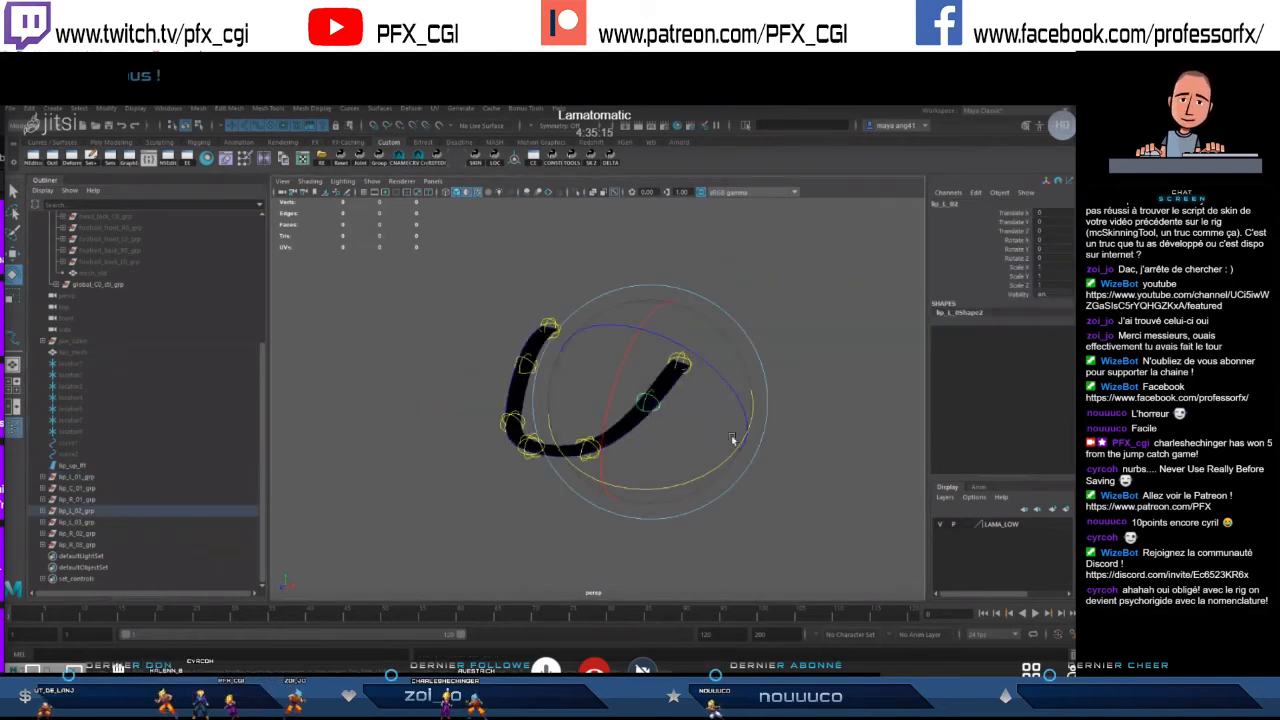
# - Expand the lip controller groups in the outliner to expose the controllers inside them
pyautogui.click(42, 511)
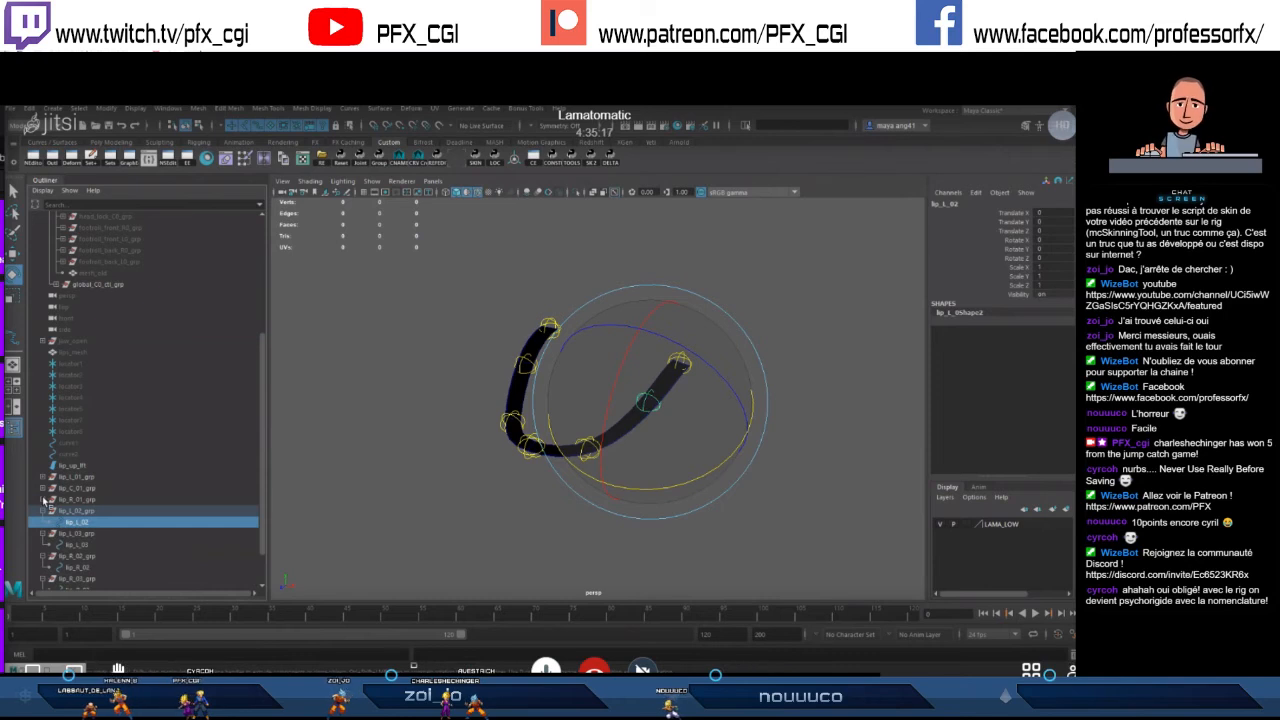
pyautogui.click(42, 500)
pyautogui.click(42, 488)
pyautogui.click(42, 477)
# - Try to create joints for the seven selected lip controllers, and delete the stray lip_L_01 joint
pyautogui.click(84, 489)
pyautogui.scroll(-3, 138, 485)
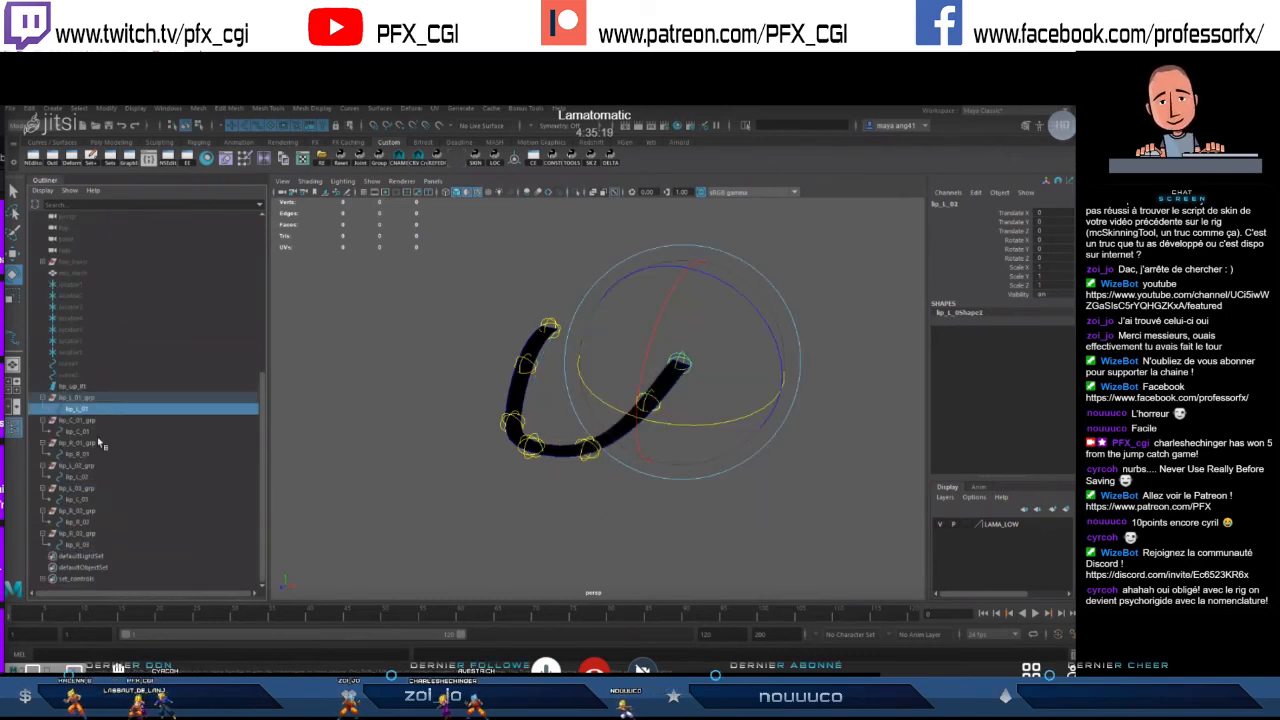
pyautogui.keyDown('ctrl'); pyautogui.click(110, 431); pyautogui.keyUp('ctrl')
pyautogui.keyDown('ctrl'); pyautogui.click(125, 454); pyautogui.keyUp('ctrl')
pyautogui.keyDown('ctrl'); pyautogui.click(135, 477); pyautogui.keyUp('ctrl')
pyautogui.keyDown('ctrl'); pyautogui.click(150, 499); pyautogui.keyUp('ctrl')
pyautogui.keyDown('ctrl'); pyautogui.click(160, 522); pyautogui.keyUp('ctrl')
pyautogui.keyDown('ctrl'); pyautogui.click(170, 544); pyautogui.keyUp('ctrl')
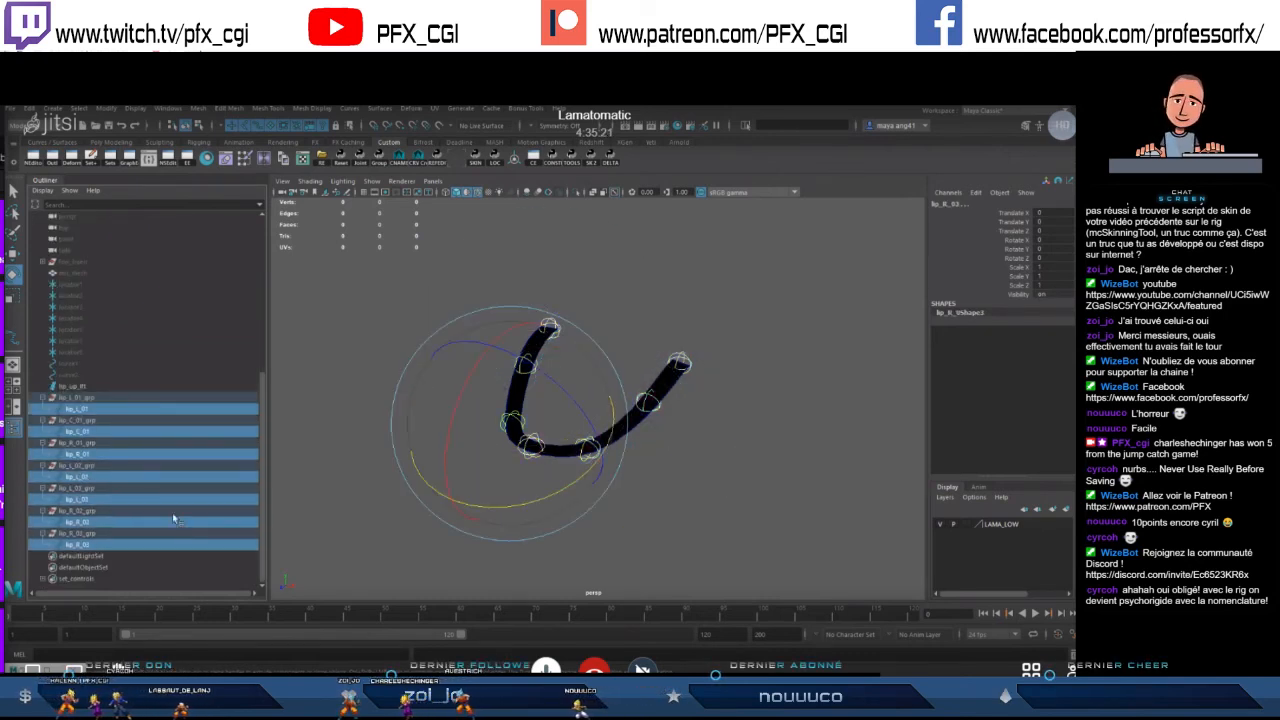
pyautogui.click(361, 158)
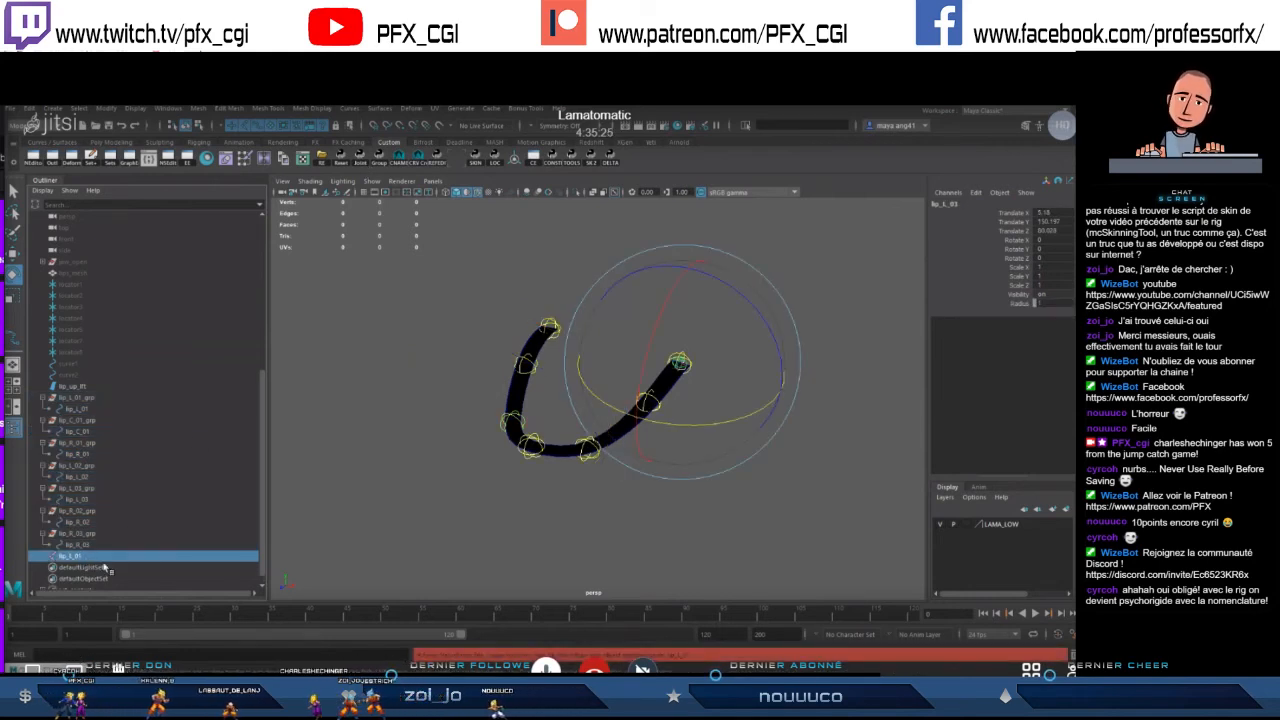
pyautogui.press('Delete')
# - Add the suffix _ctl to the names of all seven lip controllers with cometRename
pyautogui.click(99, 411)
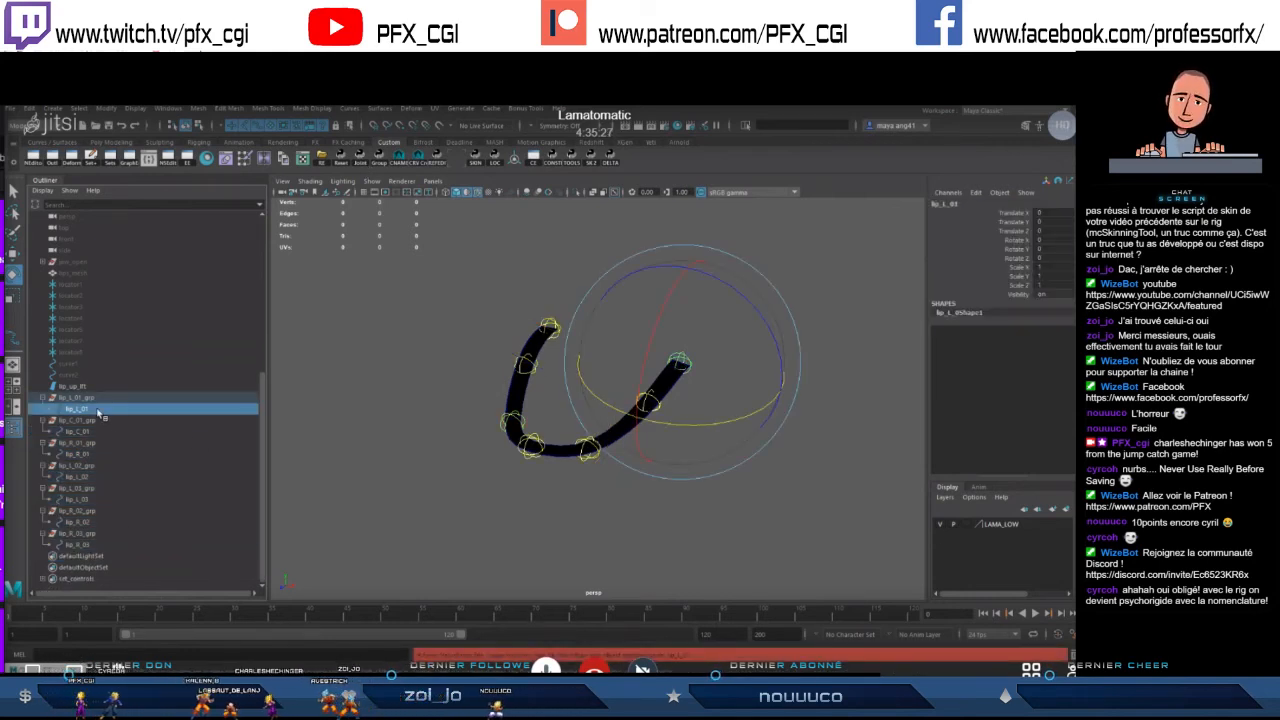
pyautogui.keyDown('ctrl'); pyautogui.click(95, 454); pyautogui.keyUp('ctrl')
pyautogui.keyDown('ctrl'); pyautogui.click(93, 477); pyautogui.keyUp('ctrl')
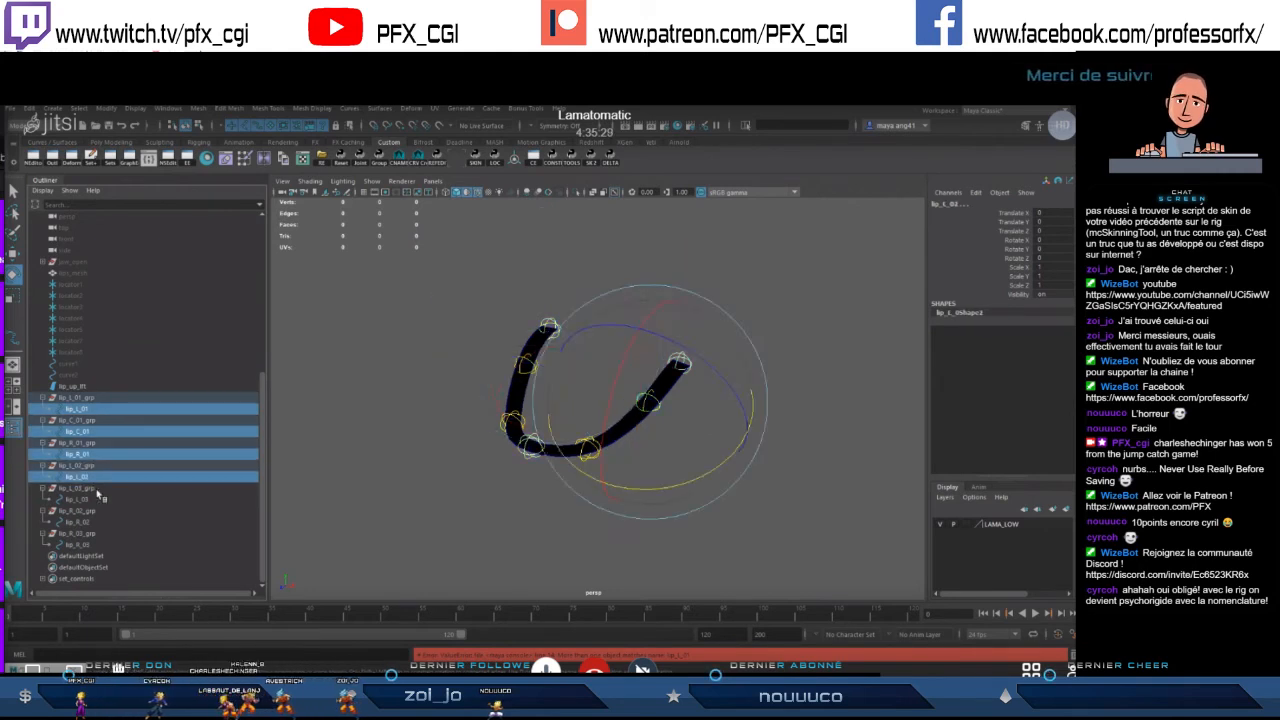
pyautogui.keyDown('ctrl'); pyautogui.click(92, 499); pyautogui.keyUp('ctrl')
pyautogui.keyDown('ctrl'); pyautogui.click(90, 521); pyautogui.keyUp('ctrl')
pyautogui.keyDown('ctrl'); pyautogui.click(110, 544); pyautogui.keyUp('ctrl')
pyautogui.click(398, 159)
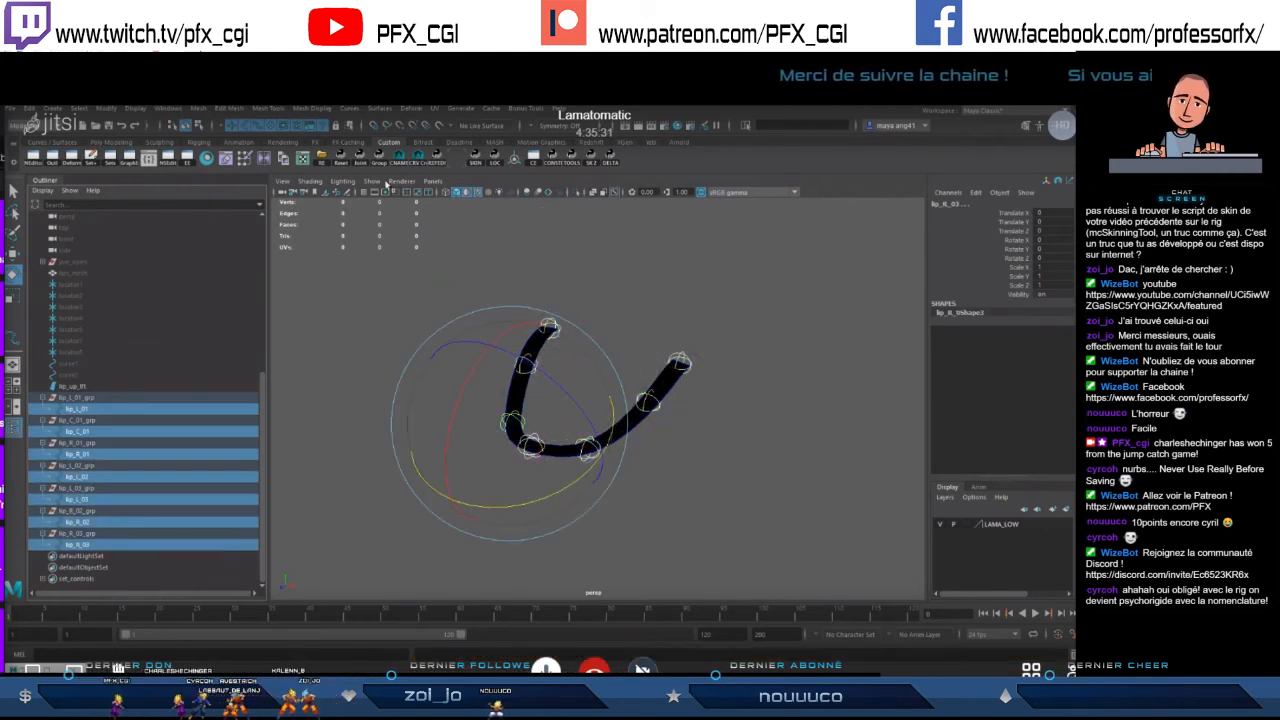
pyautogui.click(577, 530)
pyautogui.write('_ctl')
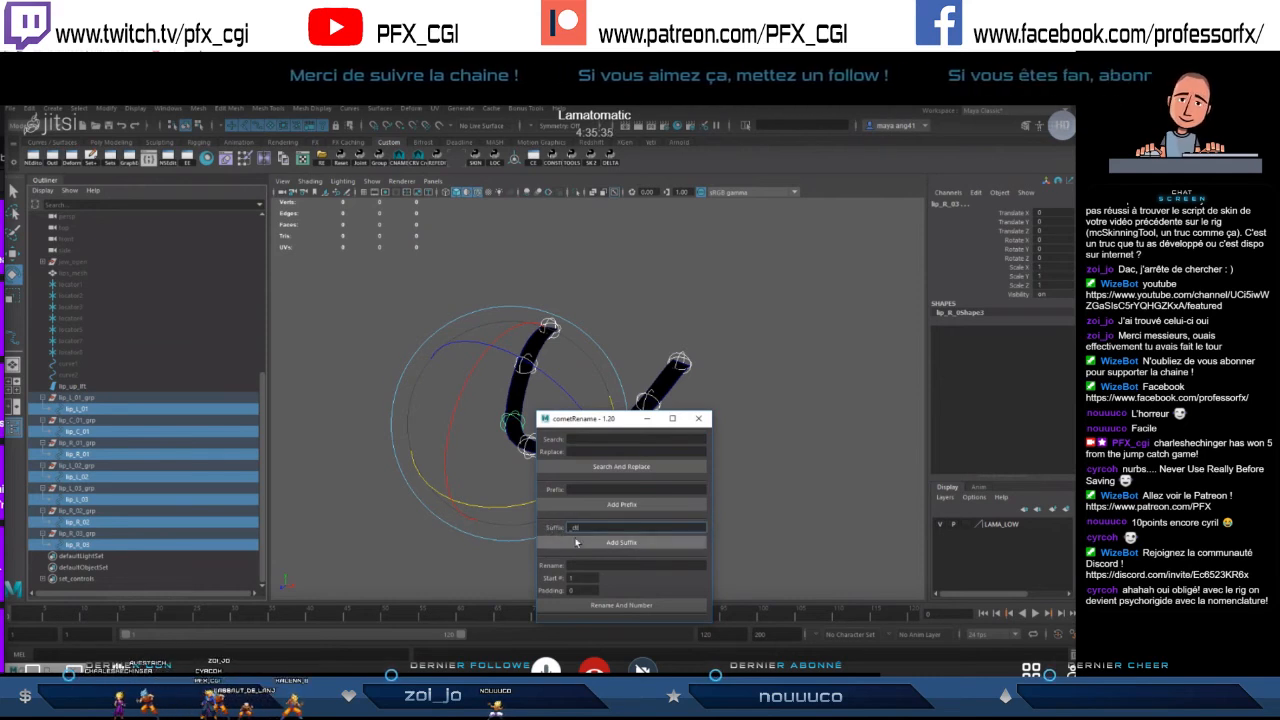
pyautogui.click(630, 542)
pyautogui.click(698, 419)
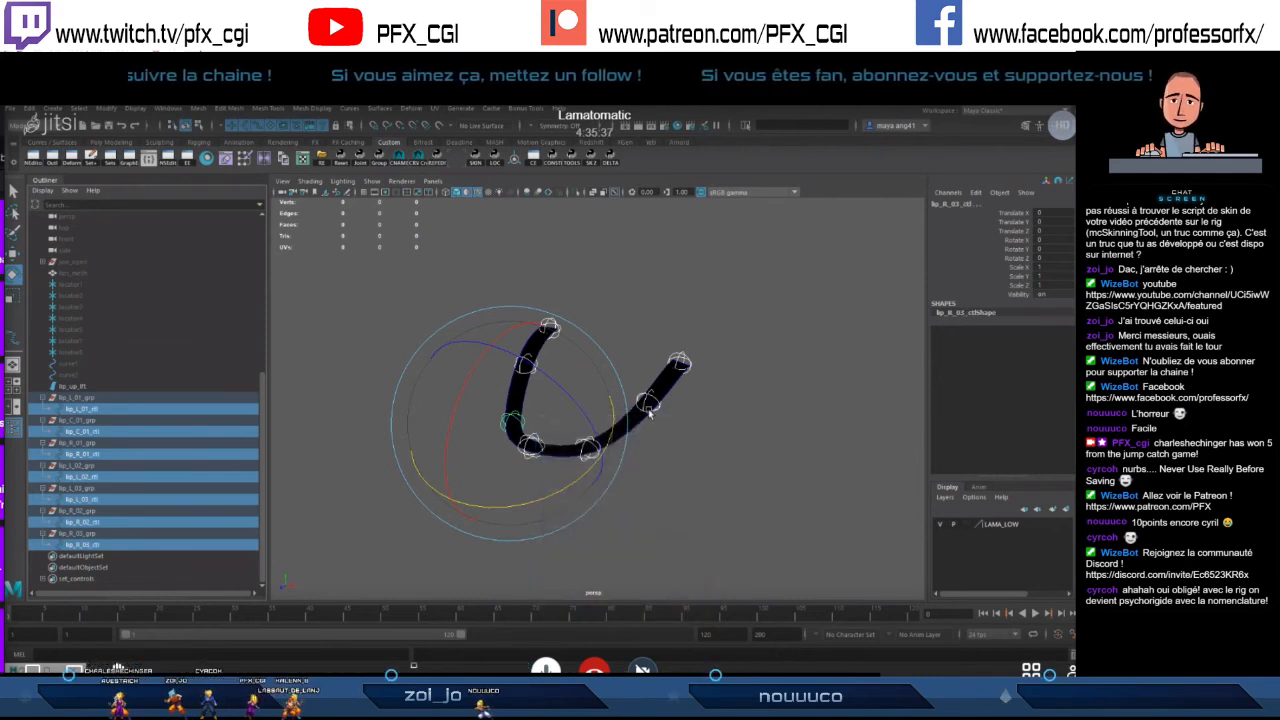
# - Create a joint under each of the seven lip _ctl controllers with the custom Joint script
pyautogui.scroll(2, 505, 444)
pyautogui.click(89, 409)
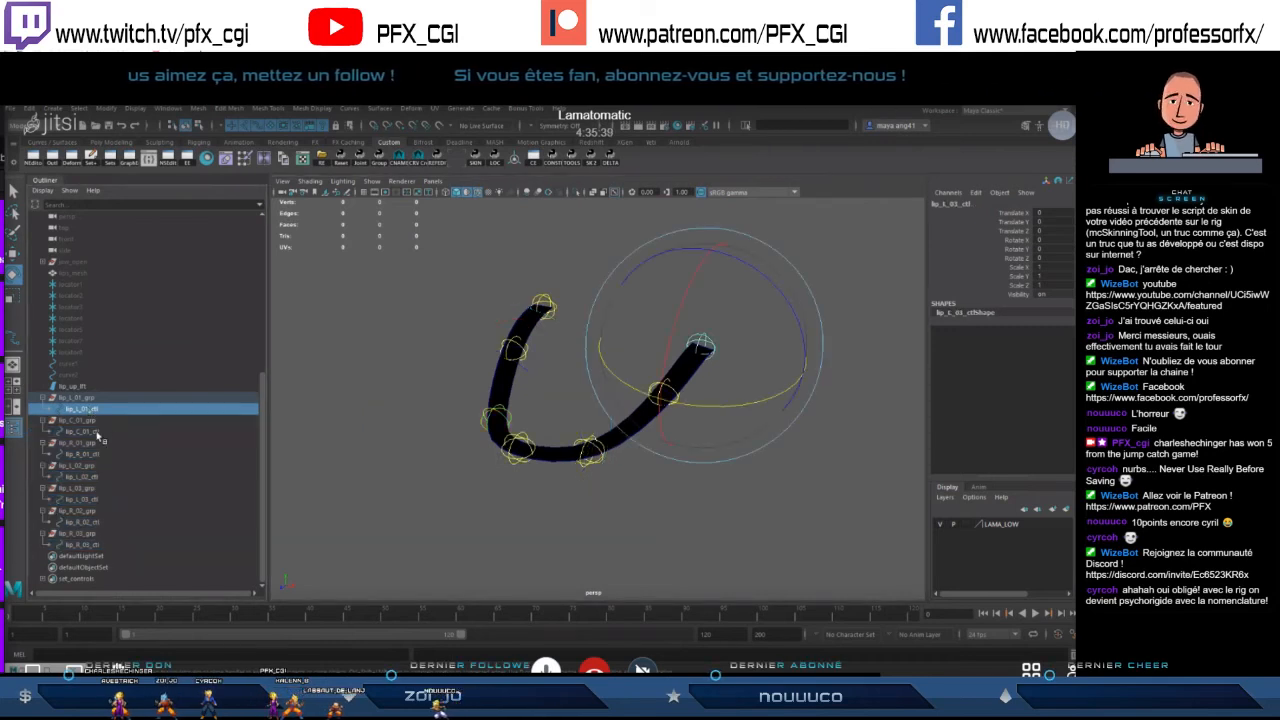
pyautogui.keyDown('ctrl'); pyautogui.click(93, 432); pyautogui.keyUp('ctrl')
pyautogui.keyDown('ctrl'); pyautogui.click(96, 456); pyautogui.keyUp('ctrl')
pyautogui.keyDown('ctrl'); pyautogui.click(96, 477); pyautogui.keyUp('ctrl')
pyautogui.keyDown('ctrl'); pyautogui.click(97, 499); pyautogui.keyUp('ctrl')
pyautogui.keyDown('ctrl'); pyautogui.click(97, 522); pyautogui.keyUp('ctrl')
pyautogui.keyDown('ctrl'); pyautogui.click(98, 545); pyautogui.keyUp('ctrl')
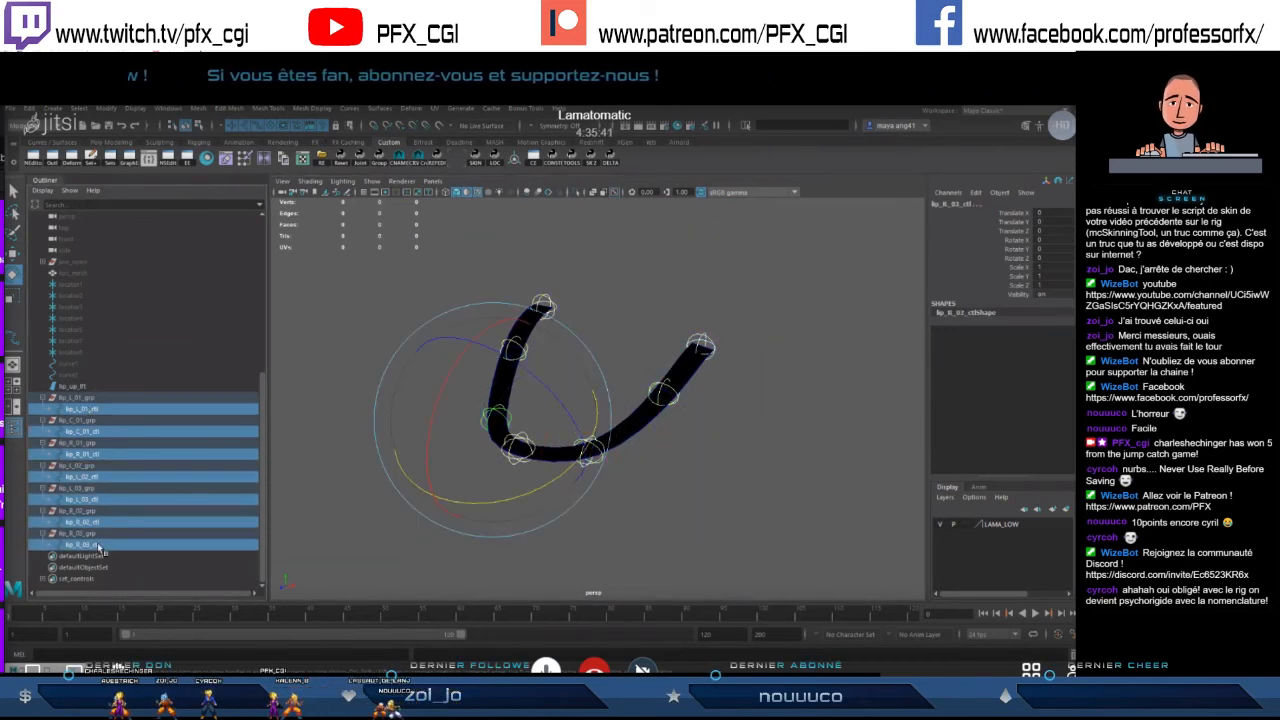
pyautogui.click(360, 160)
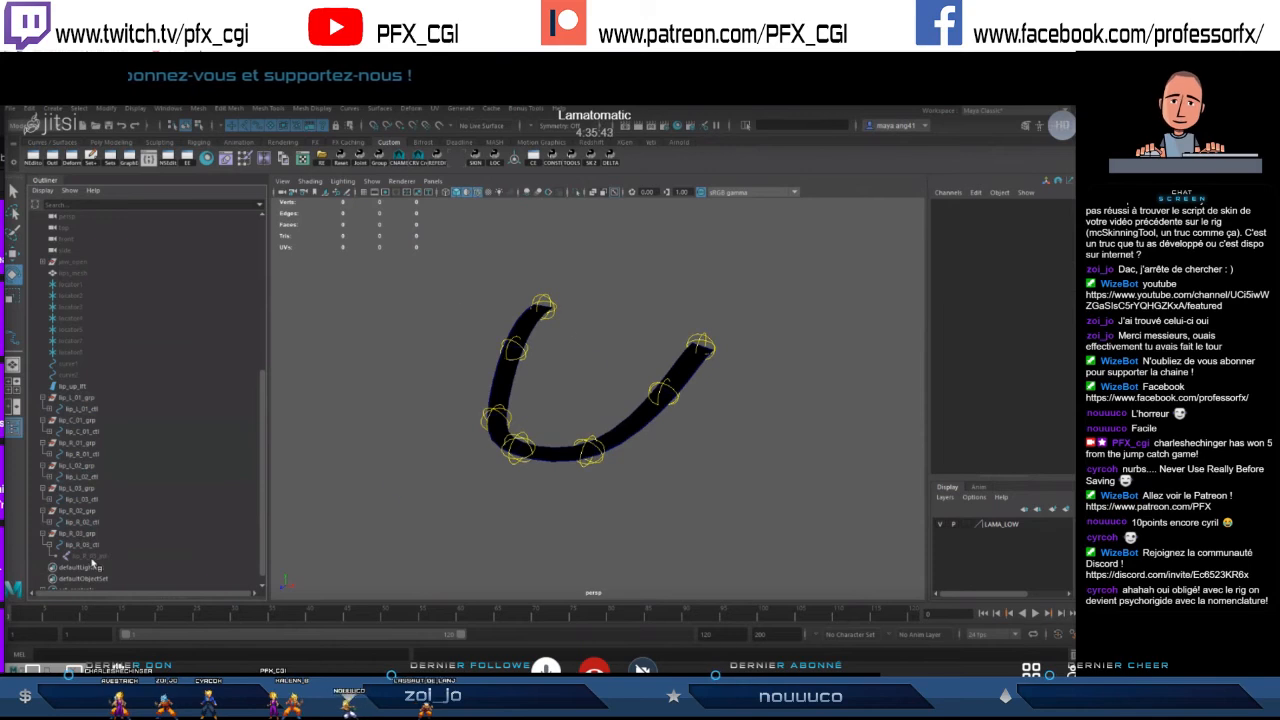
# - Select lip_R_03_jnt and expand the other lip controllers in the outliner to expose their child joints
pyautogui.click(88, 556)
pyautogui.click(48, 409)
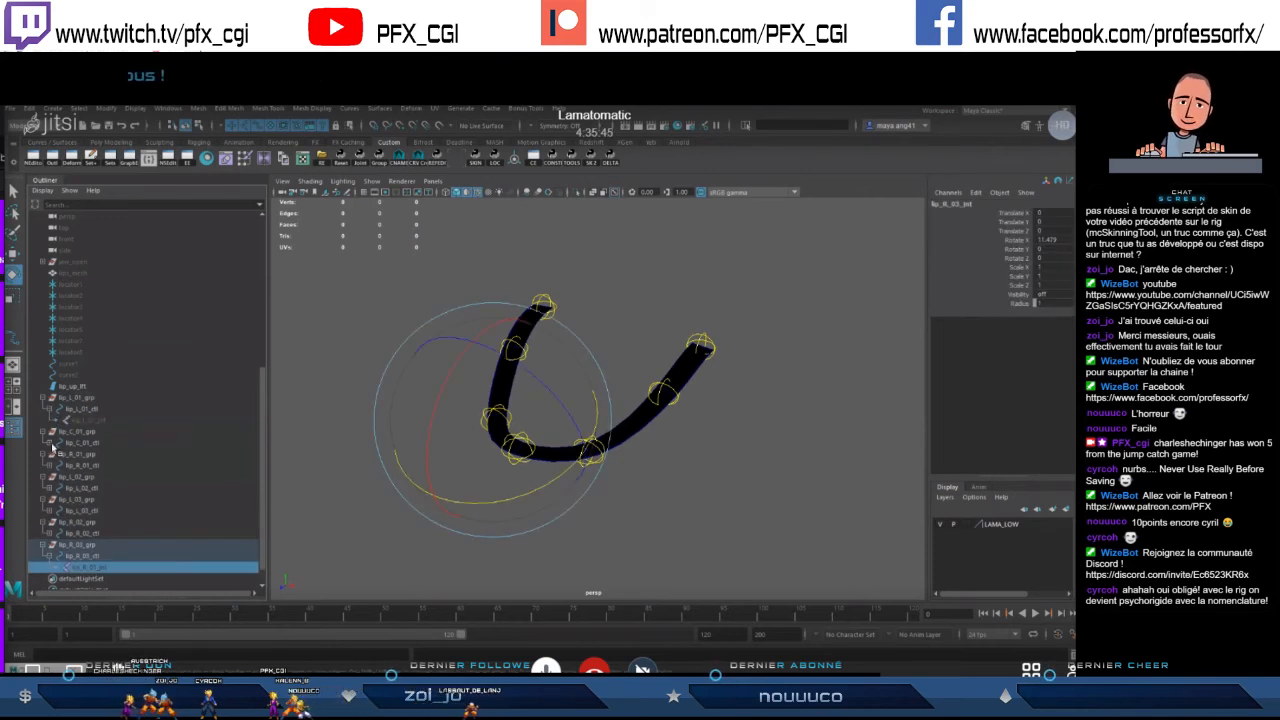
pyautogui.click(49, 443)
pyautogui.click(50, 477)
pyautogui.click(50, 510)
pyautogui.scroll(-2, 110, 491)
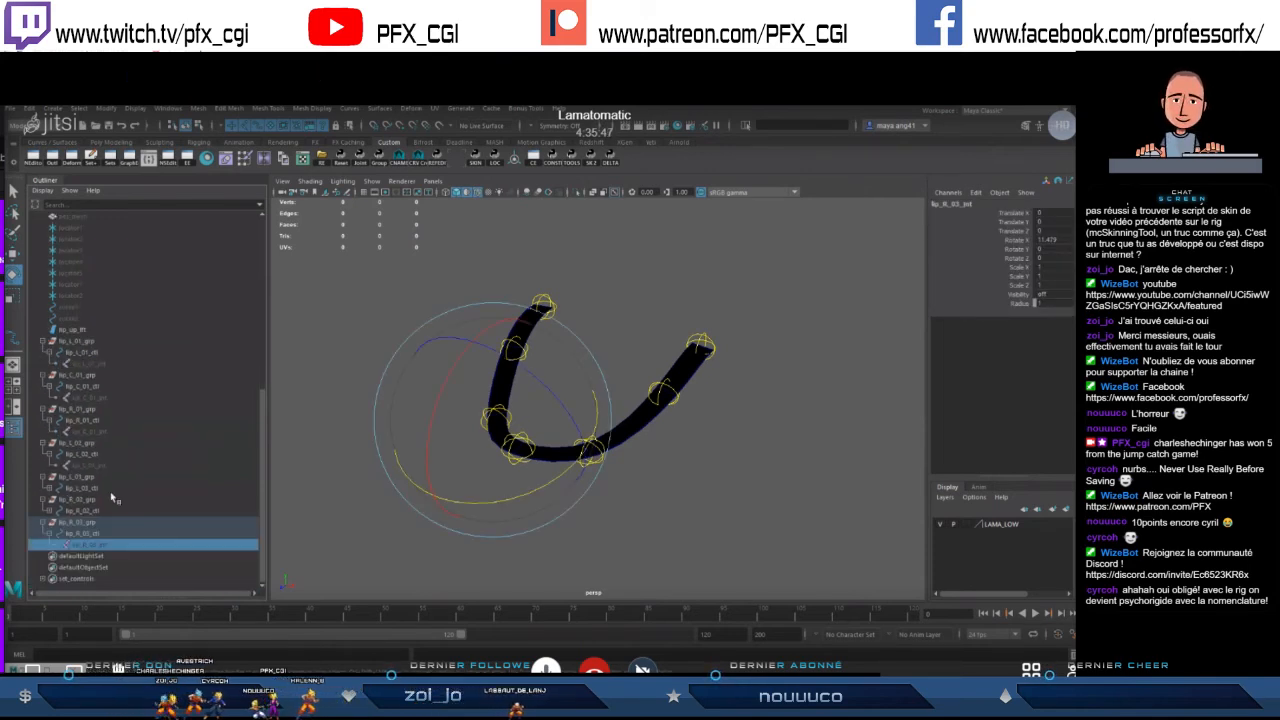
pyautogui.click(50, 488)
pyautogui.click(50, 521)
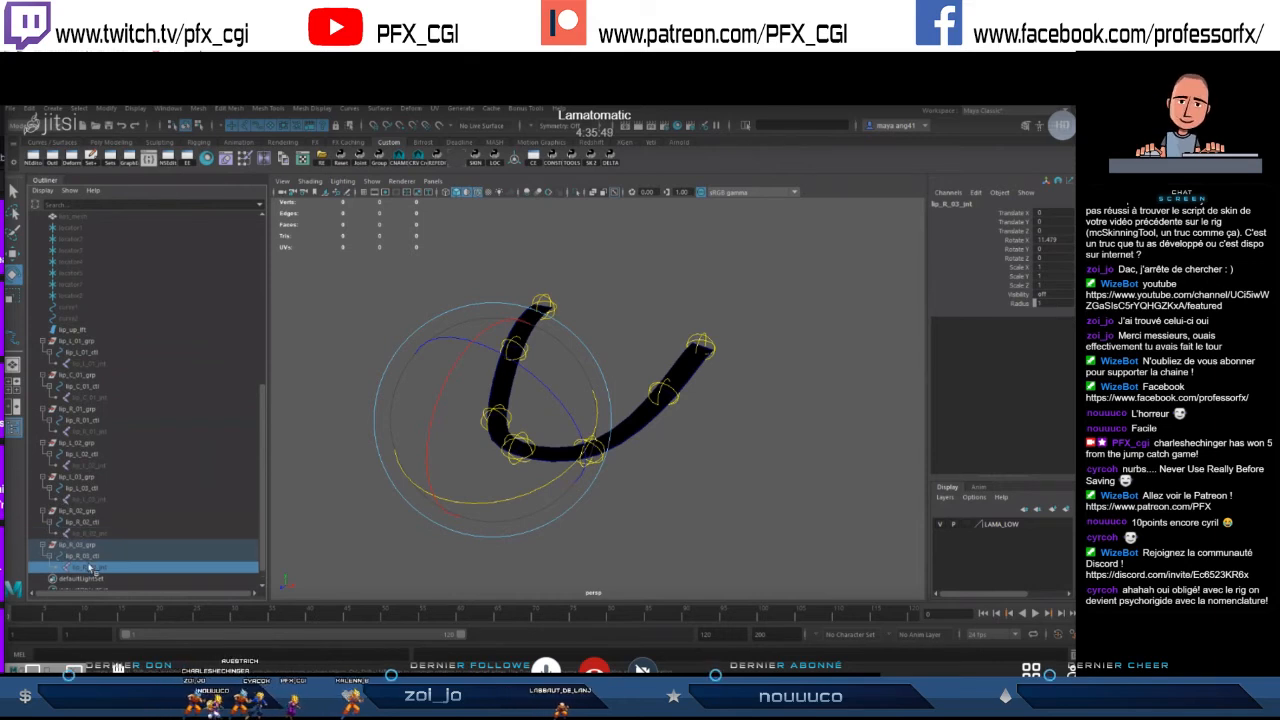
# - Skin the lofted upper-lip surface to the seven lip joints using Bind Skin with selected joints and closest distance
pyautogui.keyDown('ctrl'); pyautogui.click(92, 533); pyautogui.keyUp('ctrl')
pyautogui.keyDown('ctrl'); pyautogui.click(94, 499); pyautogui.keyUp('ctrl')
pyautogui.keyDown('ctrl'); pyautogui.click(96, 465); pyautogui.keyUp('ctrl')
pyautogui.keyDown('ctrl'); pyautogui.click(98, 431); pyautogui.keyUp('ctrl')
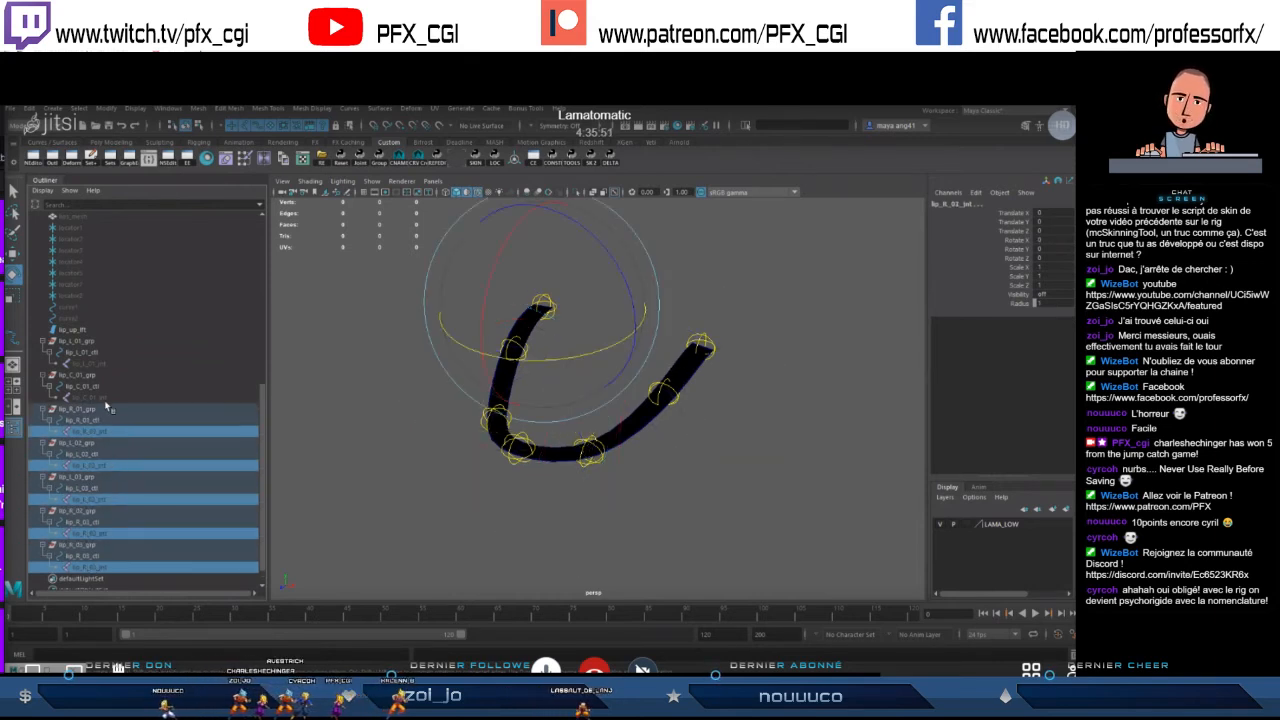
pyautogui.keyDown('ctrl'); pyautogui.click(102, 397); pyautogui.keyUp('ctrl')
pyautogui.keyDown('ctrl'); pyautogui.click(110, 363); pyautogui.keyUp('ctrl')
pyautogui.press('q')
pyautogui.keyDown('shift'); pyautogui.click(512, 378); pyautogui.keyUp('shift')
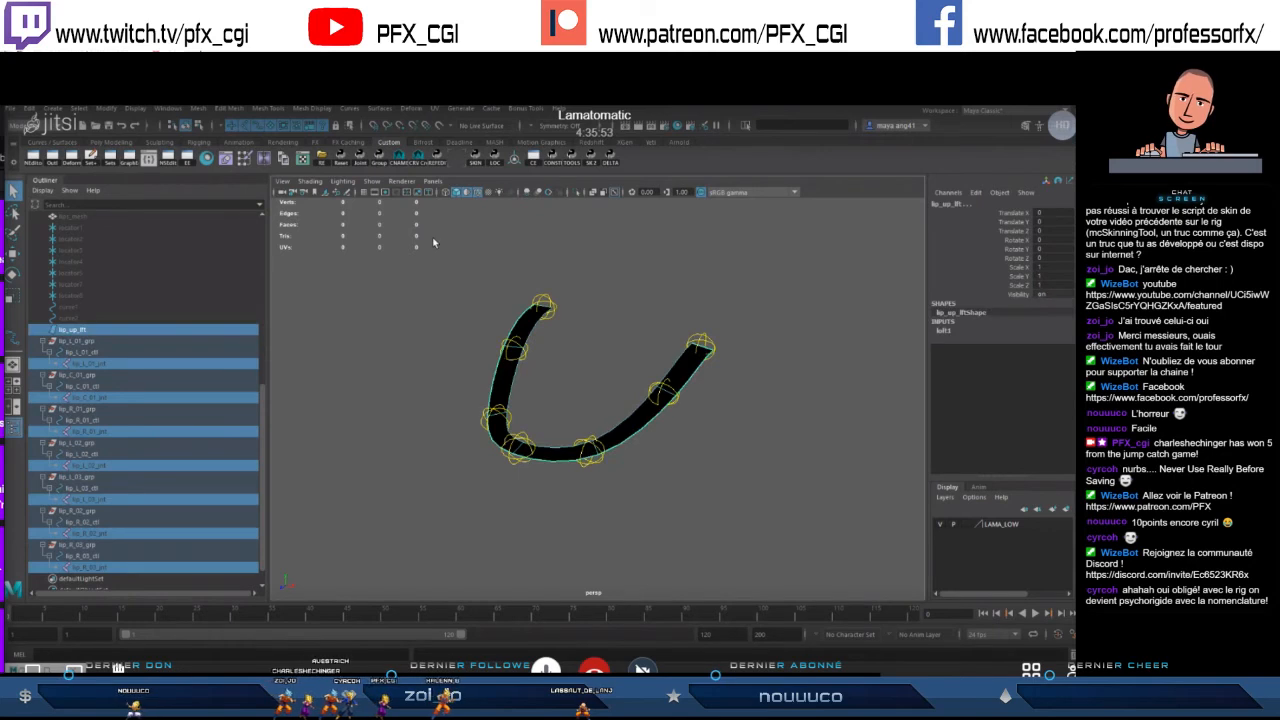
pyautogui.click(230, 108)
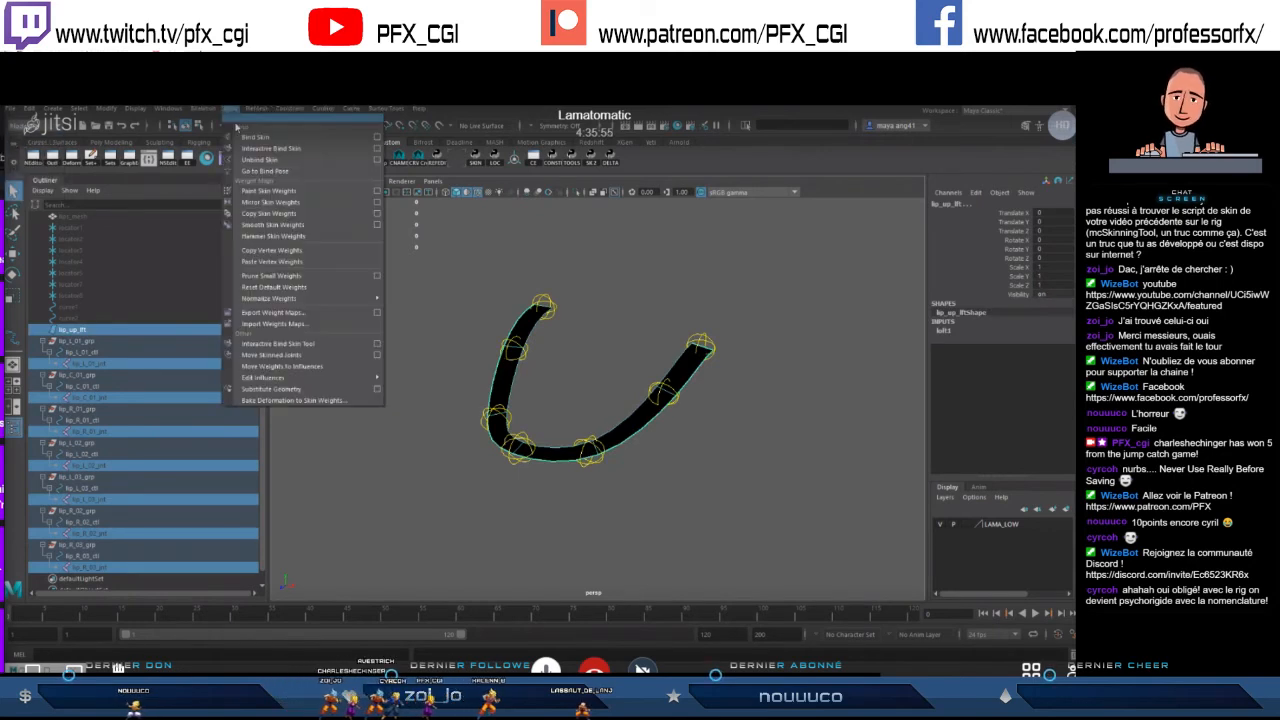
pyautogui.click(375, 139)
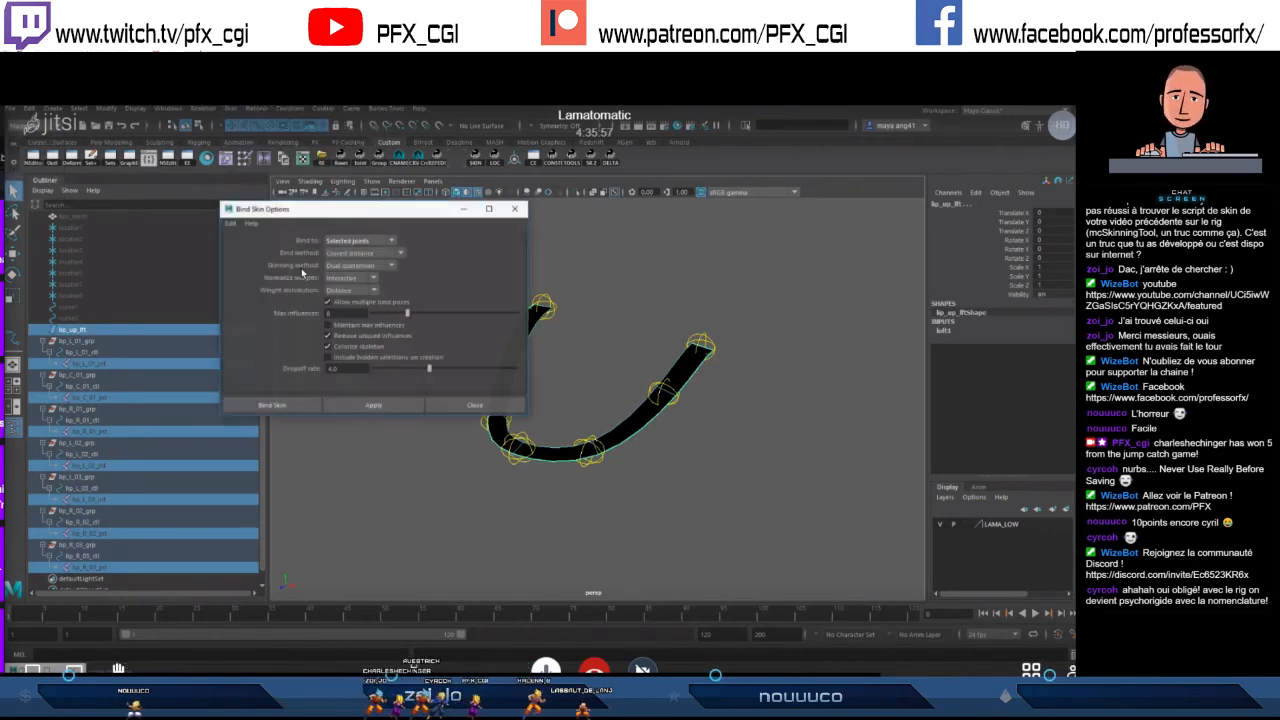
pyautogui.click(379, 405)
pyautogui.click(472, 404)
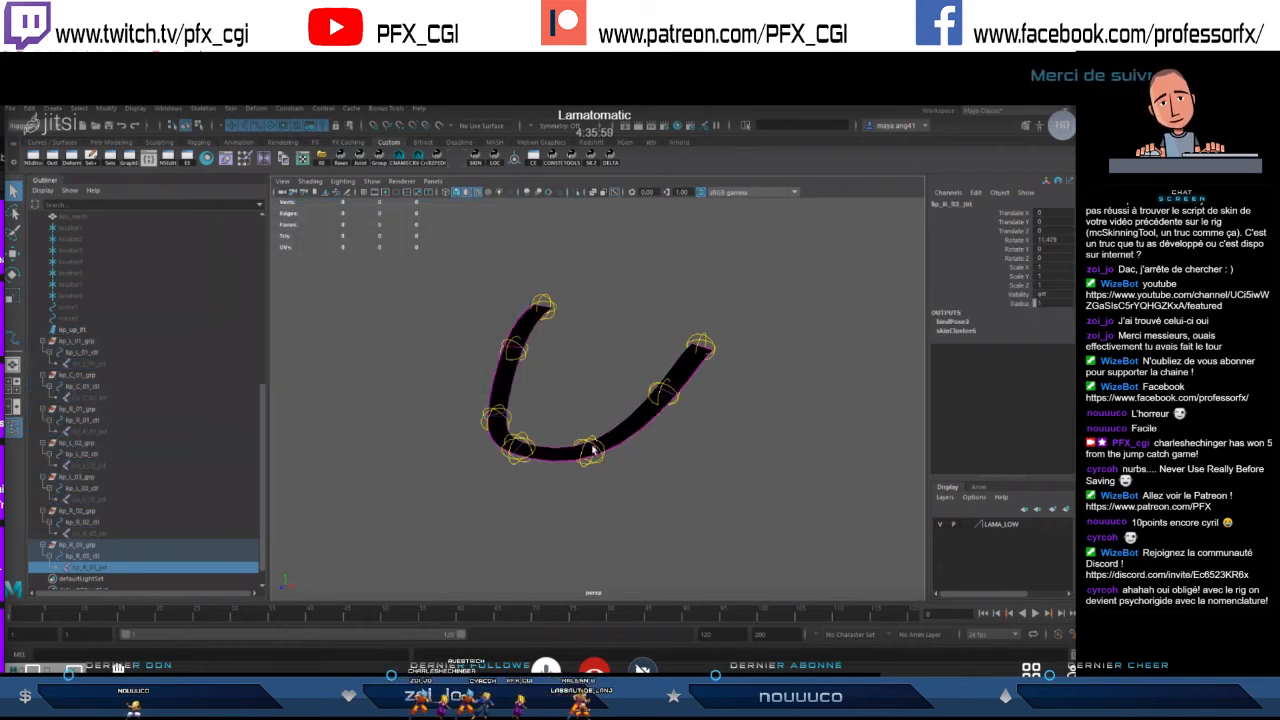
# - Test the binding by moving lip_L_03_ctl and lip_L_02_ctl vertically, undoing the moves
pyautogui.click(592, 449)
pyautogui.press('w')
pyautogui.keyDown('alt'); pyautogui.moveTo(592, 447); pyautogui.dragTo(578, 396); pyautogui.keyUp('alt')
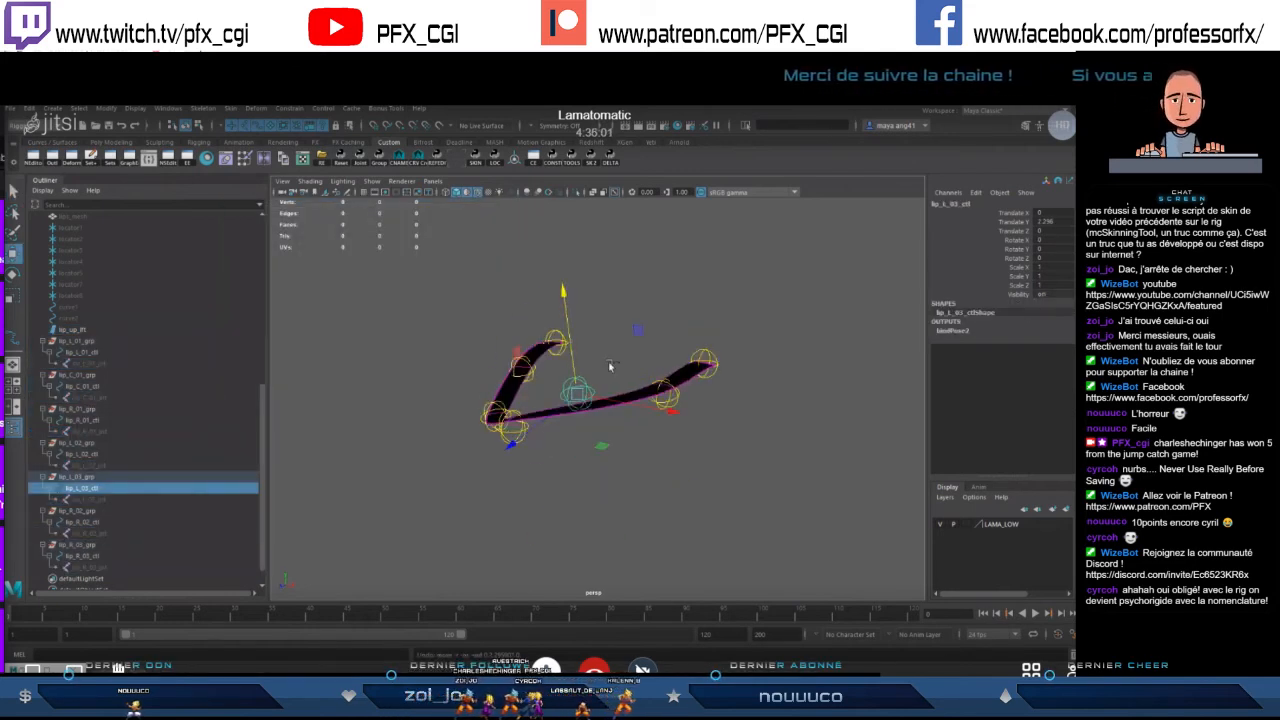
pyautogui.click(662, 390)
pyautogui.moveTo(658, 329); pyautogui.dragTo(641, 454)
pyautogui.hotkey('ctrl', 'z')
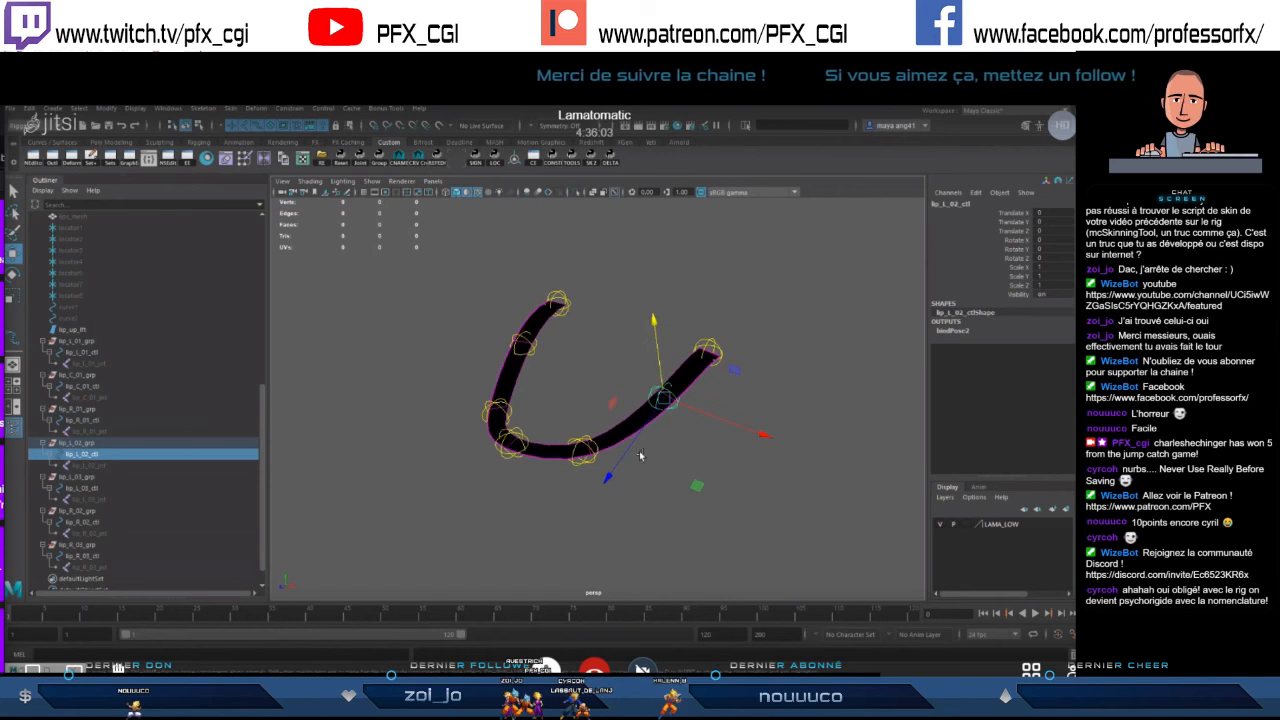
# - Unbind the skin from the lofted upper-lip surface
pyautogui.scroll(-1, 110, 385)
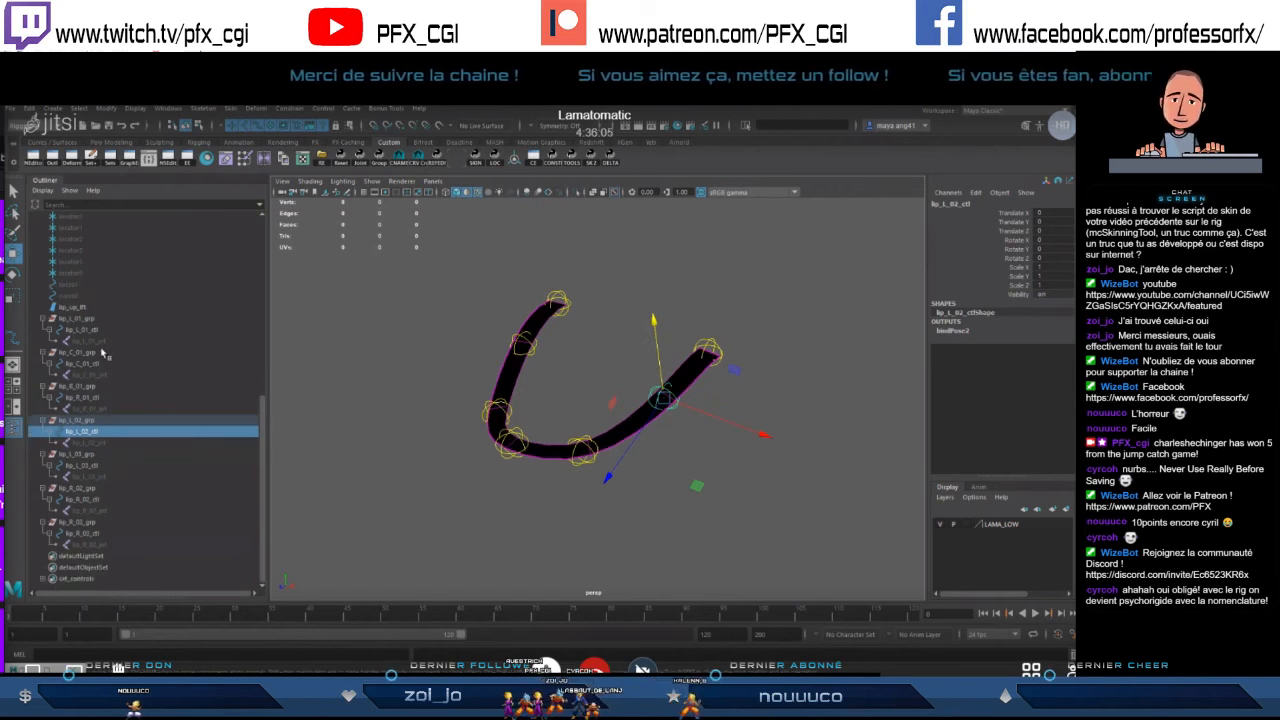
pyautogui.click(103, 343)
pyautogui.click(488, 395)
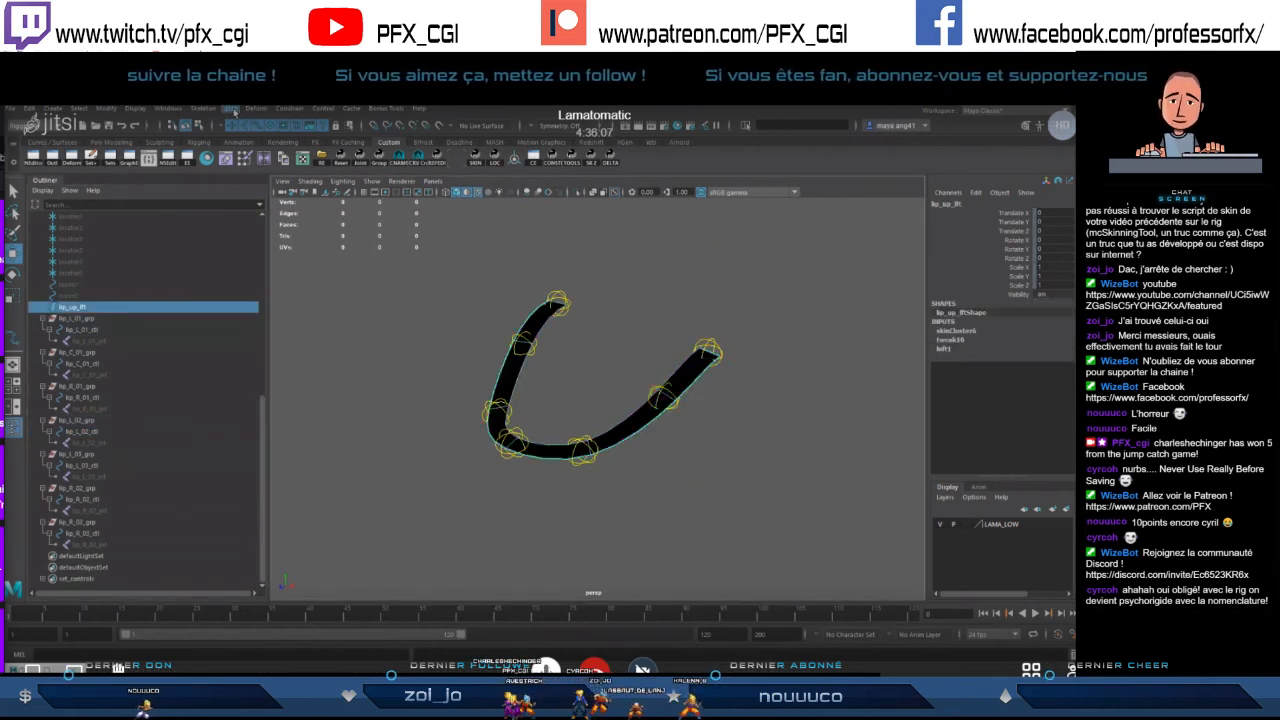
pyautogui.click(230, 108)
pyautogui.click(377, 159)
pyautogui.click(355, 240)
pyautogui.click(352, 265)
pyautogui.click(373, 405)
pyautogui.click(475, 405)
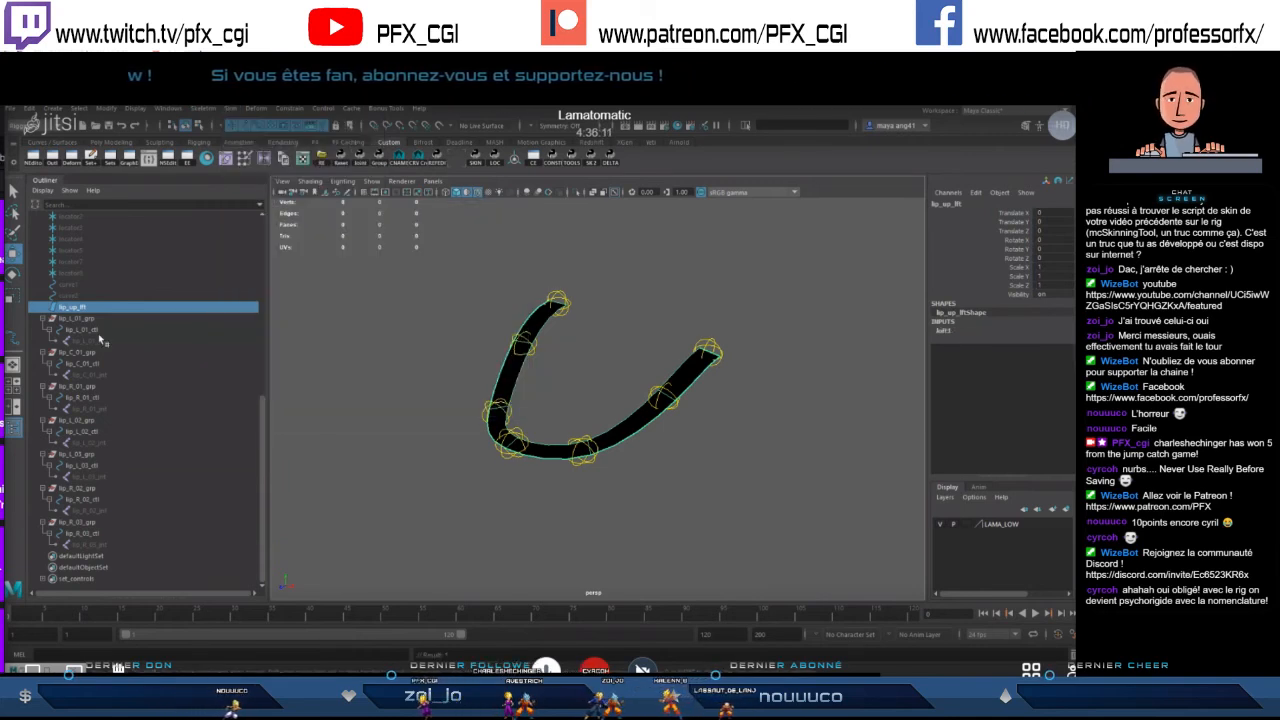
# - Select the seven lip joints plus the lofted surface and rebind them with Bind Skin set to selected joints
pyautogui.click(90, 341)
pyautogui.keyDown('ctrl'); pyautogui.click(90, 375); pyautogui.keyUp('ctrl')
pyautogui.keyDown('ctrl'); pyautogui.click(103, 408); pyautogui.keyUp('ctrl')
pyautogui.keyDown('ctrl'); pyautogui.click(90, 442); pyautogui.keyUp('ctrl')
pyautogui.keyDown('ctrl'); pyautogui.click(90, 476); pyautogui.keyUp('ctrl')
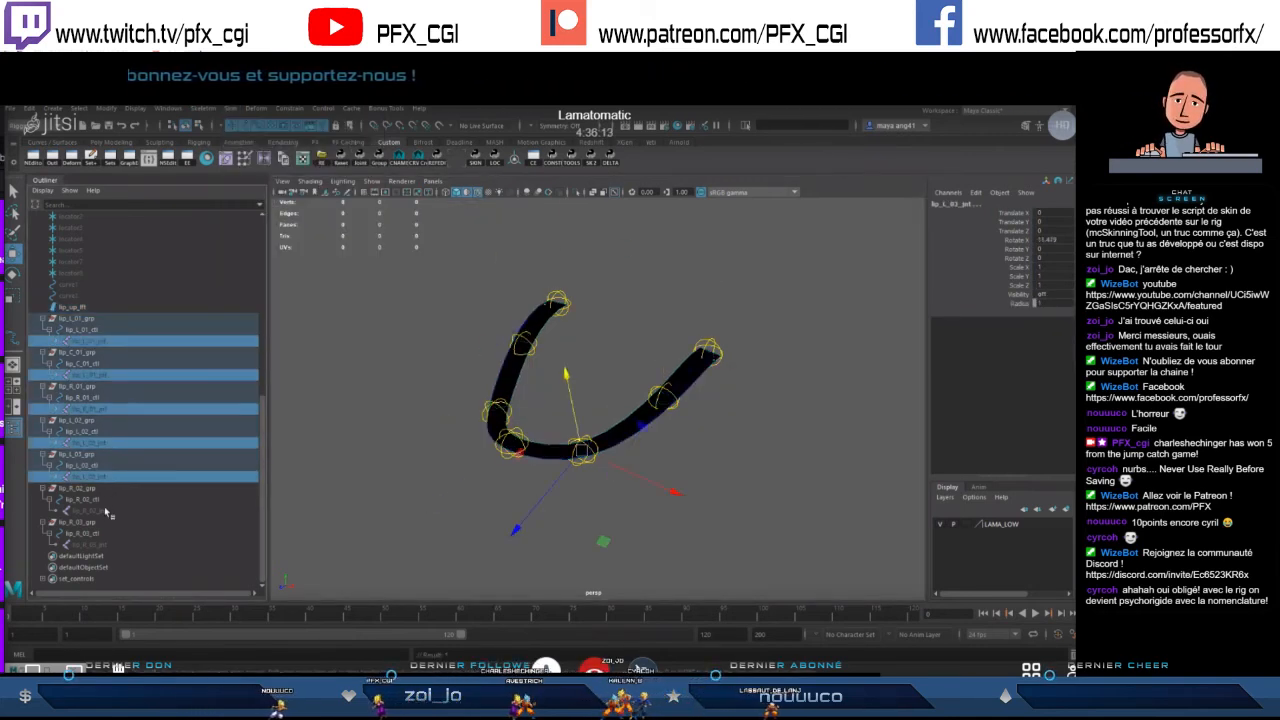
pyautogui.keyDown('ctrl'); pyautogui.click(90, 510); pyautogui.keyUp('ctrl')
pyautogui.keyDown('ctrl'); pyautogui.click(90, 544); pyautogui.keyUp('ctrl')
pyautogui.keyDown('shift'); pyautogui.click(544, 314); pyautogui.keyUp('shift')
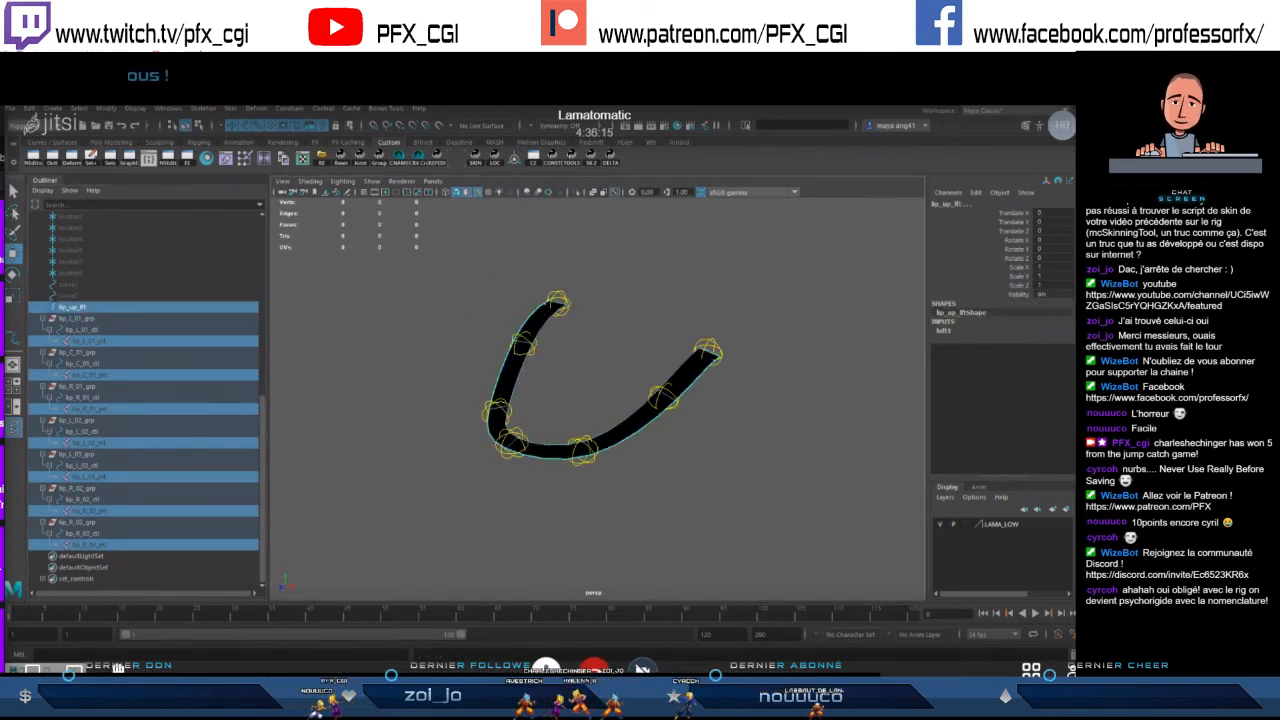
pyautogui.click(230, 108)
pyautogui.click(377, 136)
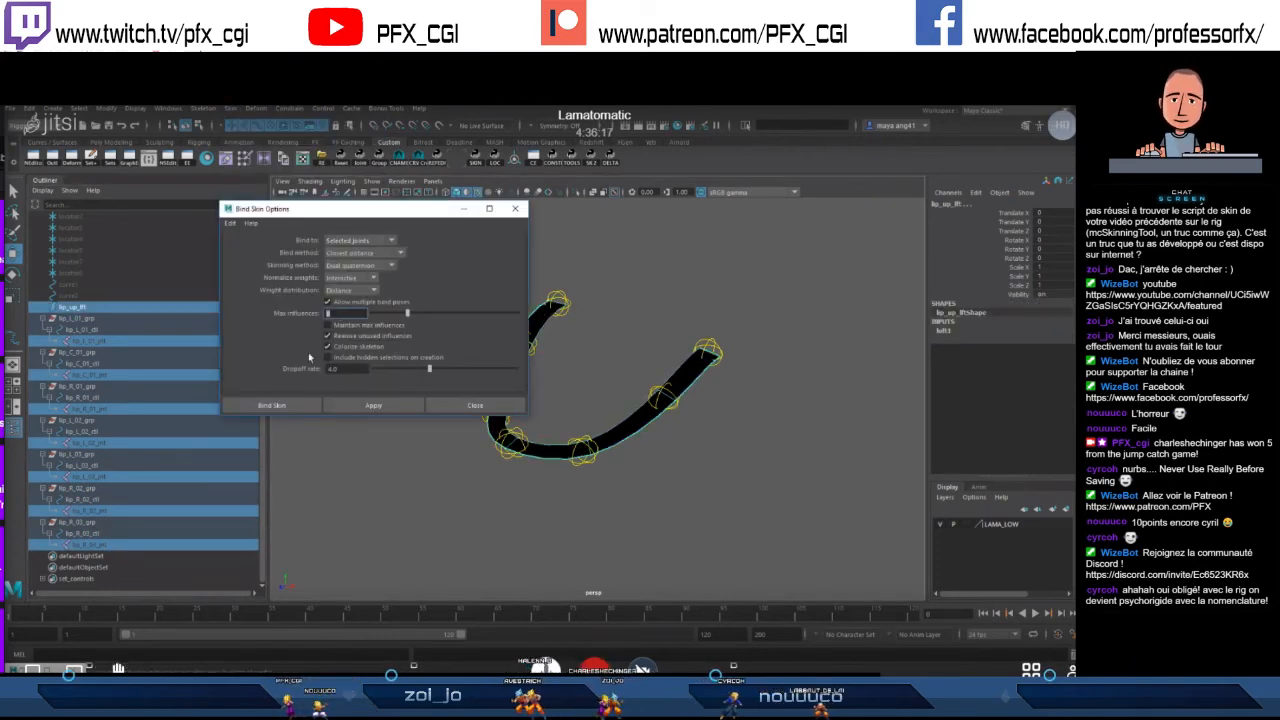
pyautogui.click(393, 408)
pyautogui.click(475, 406)
# - Test how the surface follows lip_L_03_ctl, lip_L_02_ctl and lip_C_01_ctl by moving each one, undoing the moves
pyautogui.click(584, 446)
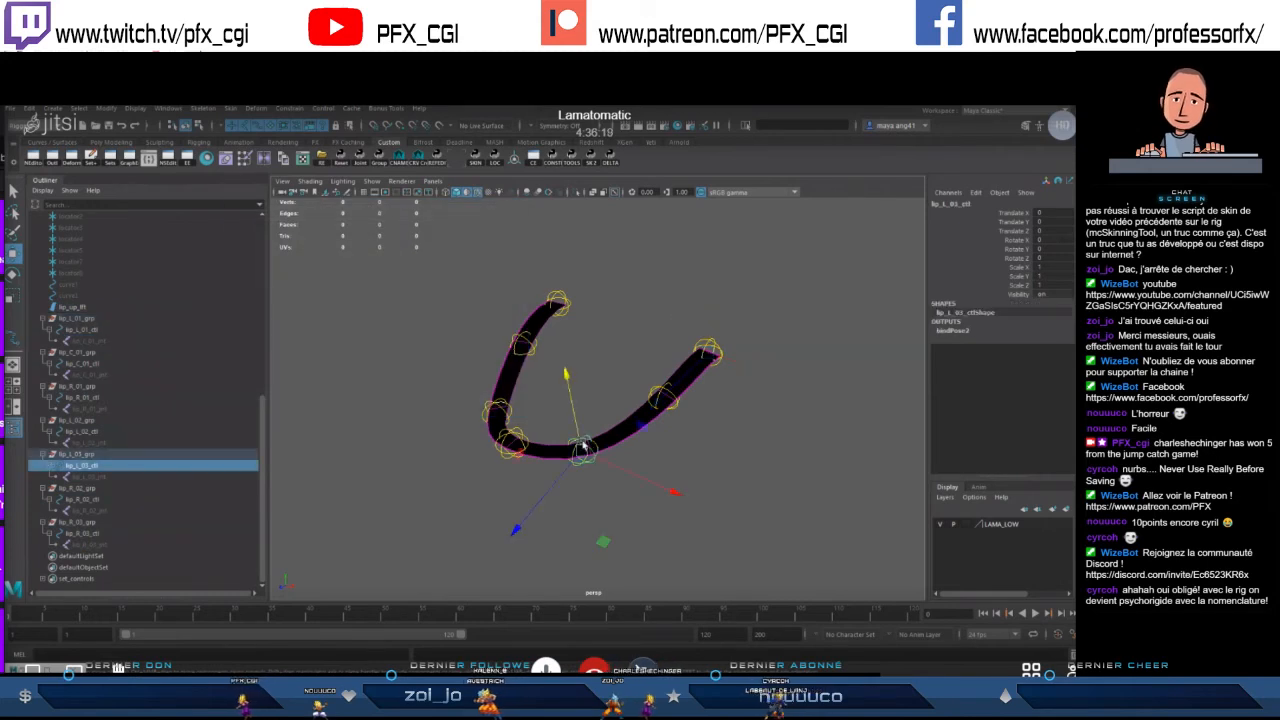
pyautogui.keyDown('alt'); pyautogui.moveTo(567, 424); pyautogui.dragTo(566, 340); pyautogui.keyUp('alt')
pyautogui.moveTo(566, 335)
pyautogui.mouseDown()
pyautogui.moveTo(564, 304)
pyautogui.moveTo(568, 370)
pyautogui.moveTo(567, 350)
pyautogui.mouseUp()
pyautogui.hotkey('ctrl', 'z')
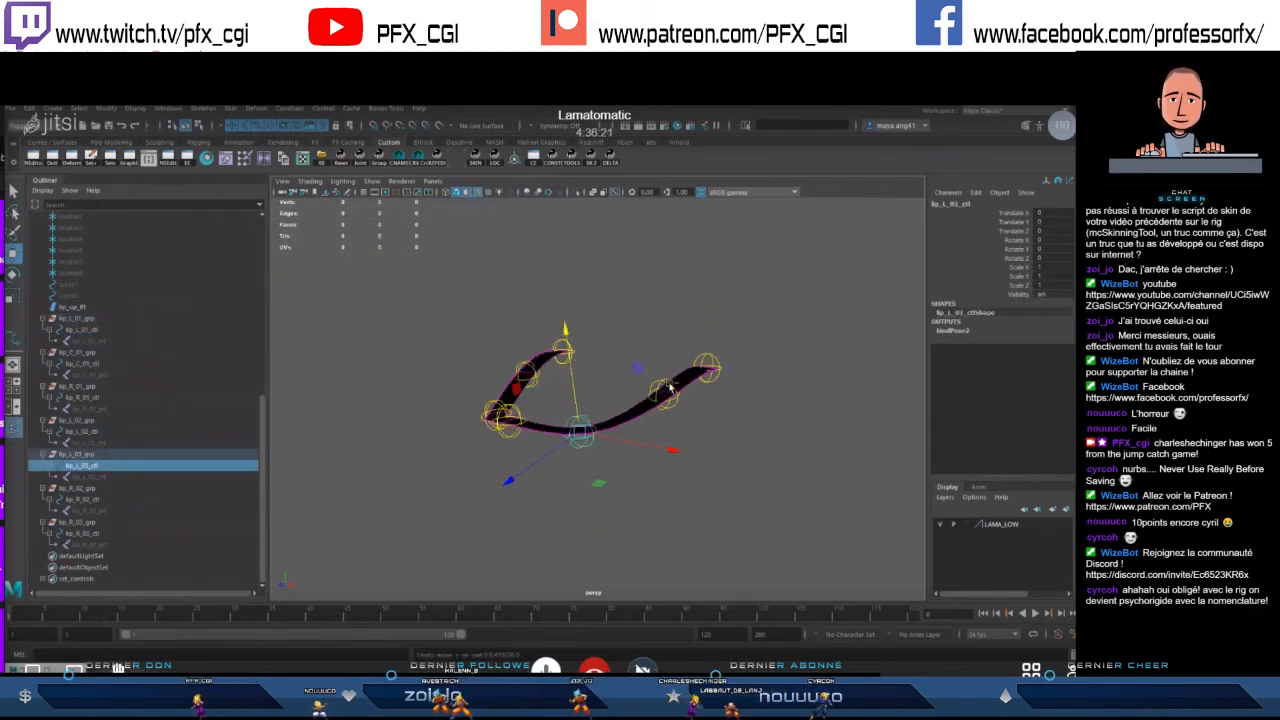
pyautogui.click(661, 380)
pyautogui.click(661, 380)
pyautogui.keyDown('alt'); pyautogui.moveTo(661, 380); pyautogui.dragTo(636, 404); pyautogui.keyUp('alt')
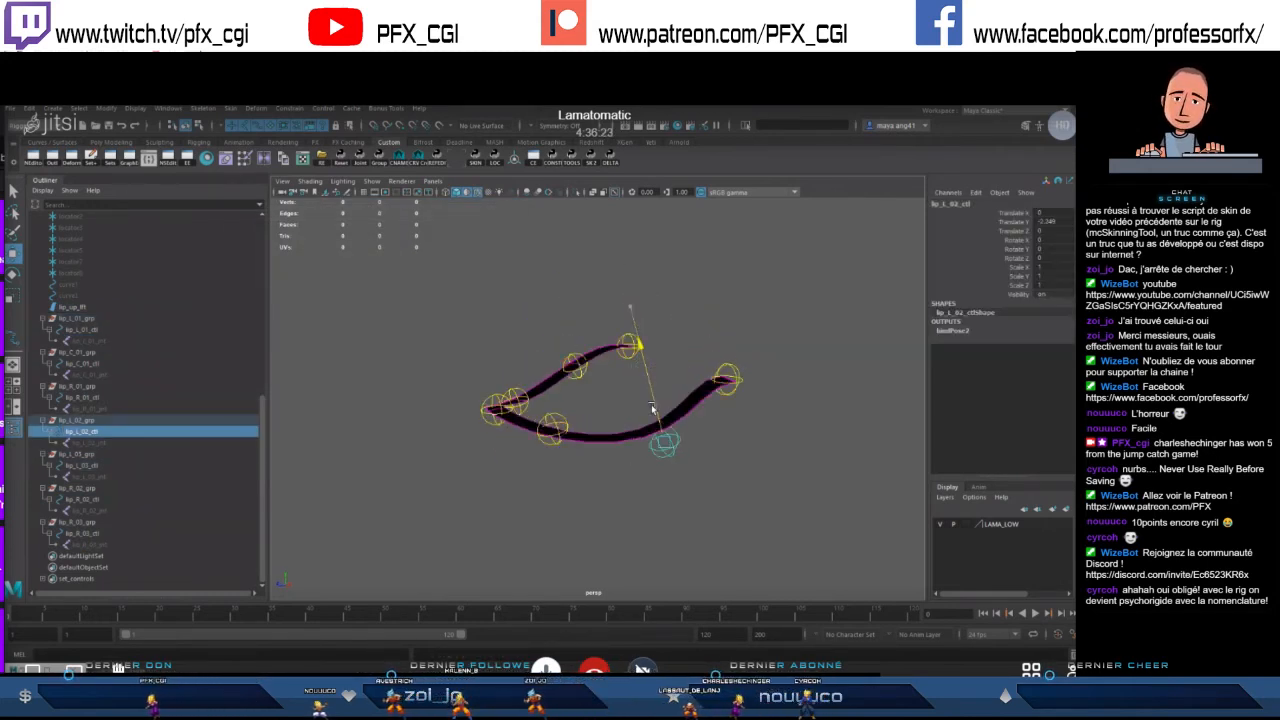
pyautogui.click(503, 414)
pyautogui.keyDown('alt'); pyautogui.moveTo(503, 414); pyautogui.dragTo(548, 433); pyautogui.keyUp('alt')
pyautogui.click(548, 427)
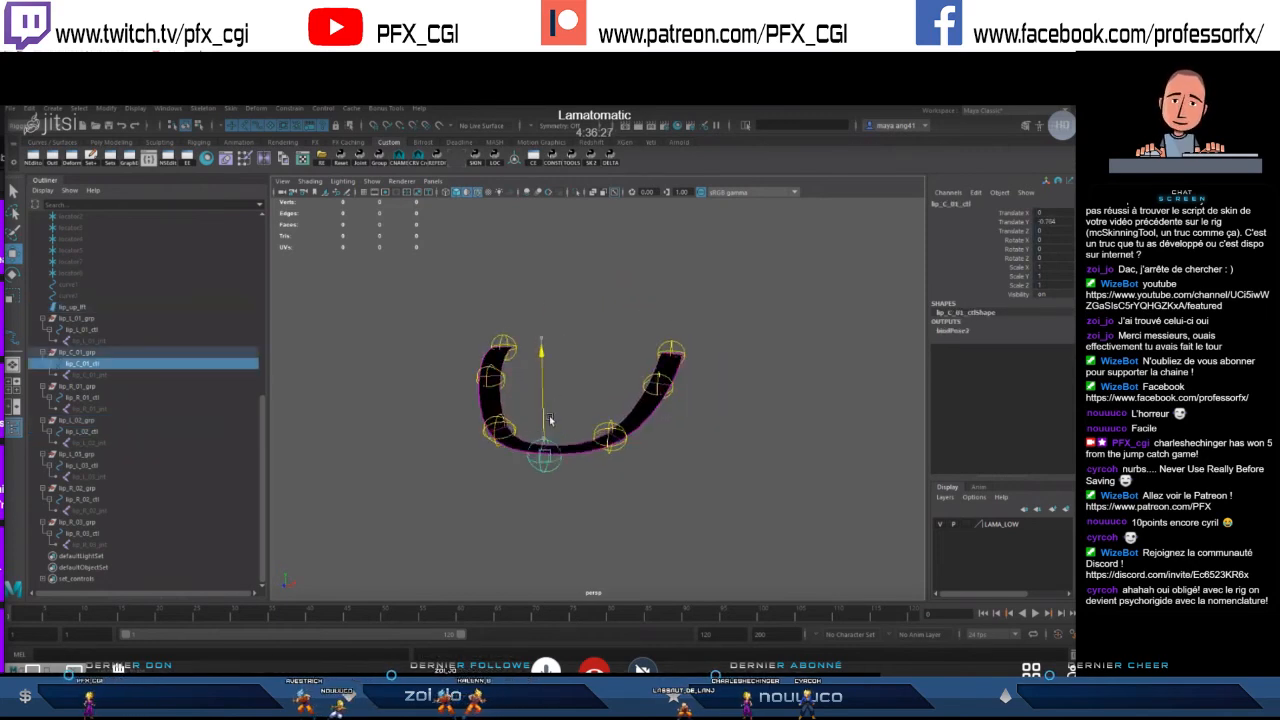
# - Test how the surface follows lip_R_03_ctl, lip_R_02_ctl and lip_R_01_ctl by moving each one, undoing the moves
pyautogui.click(503, 428)
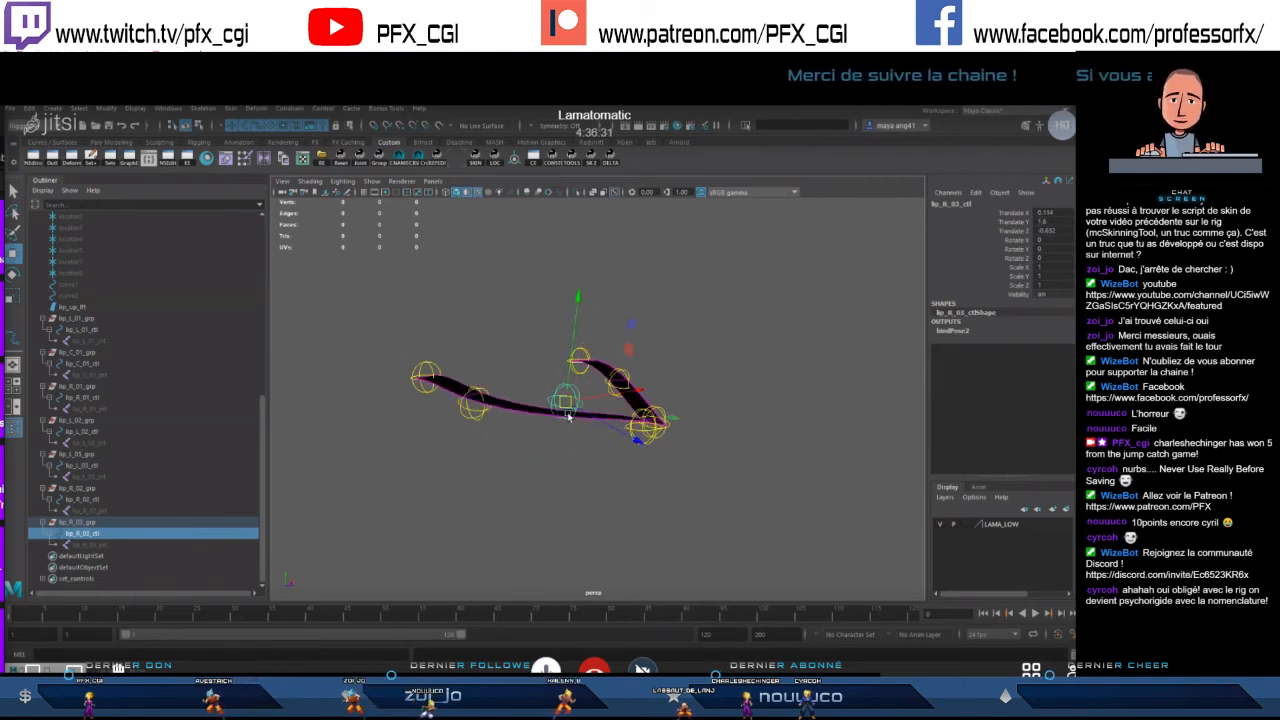
pyautogui.click(483, 408)
pyautogui.keyDown('alt'); pyautogui.moveTo(483, 408); pyautogui.dragTo(503, 433); pyautogui.keyUp('alt')
pyautogui.click(510, 400)
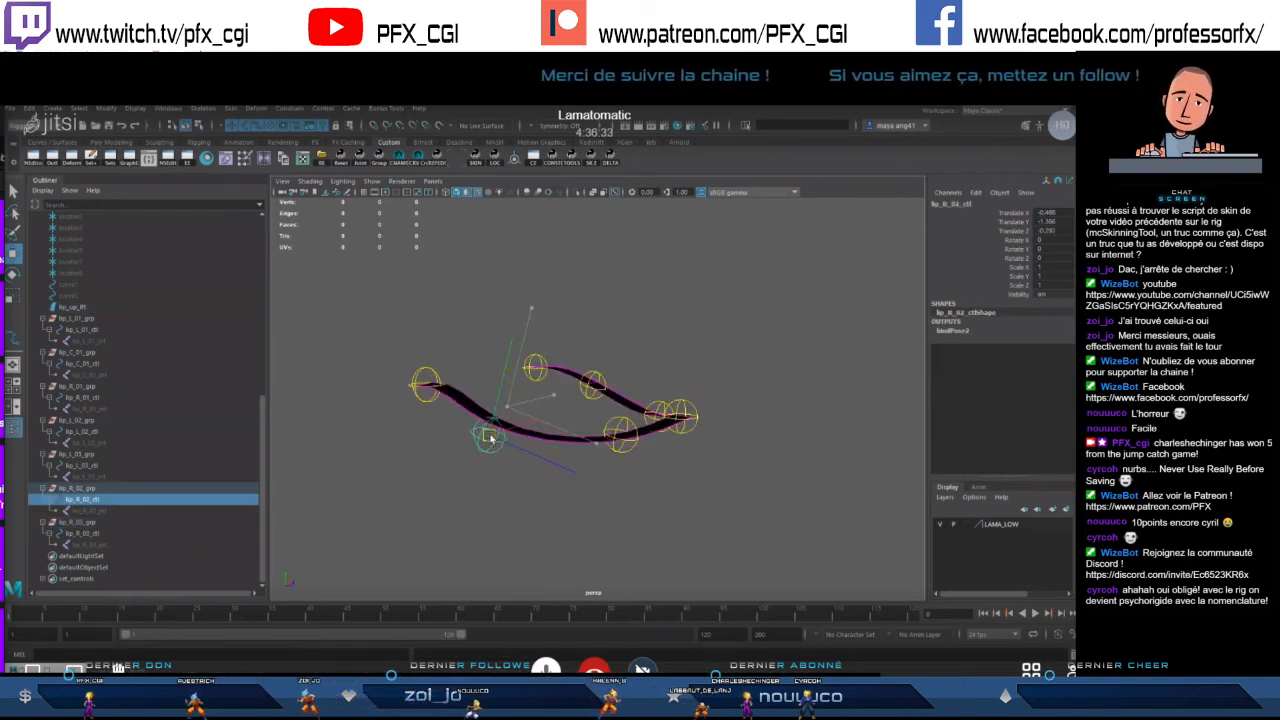
pyautogui.click(433, 376)
pyautogui.moveTo(433, 376); pyautogui.dragTo(440, 362)
pyautogui.hotkey('ctrl', 'z')
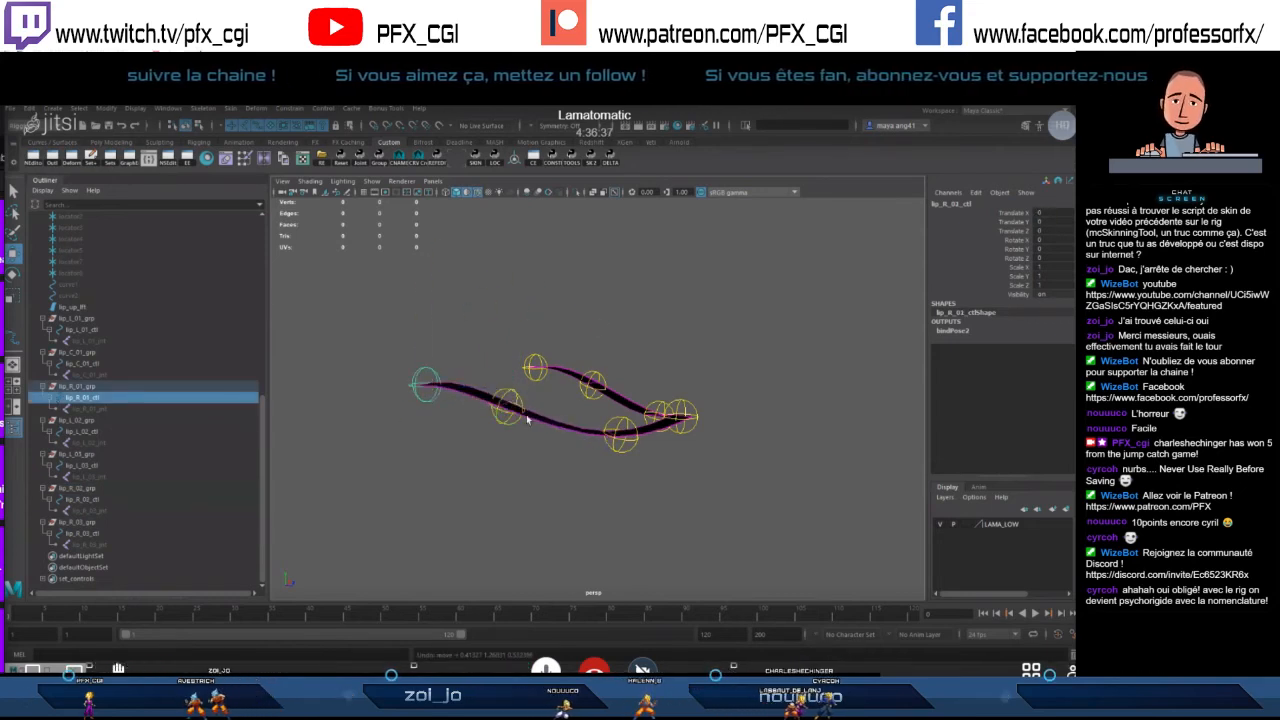
# - Try further controller moves along the lip surface, starting with lip_R_02_ctl, and undo each one
pyautogui.click(520, 405)
pyautogui.keyDown('alt'); pyautogui.moveTo(508, 434); pyautogui.dragTo(625, 392); pyautogui.keyUp('alt')
pyautogui.click(654, 407)
pyautogui.hotkey('ctrl', 'z')
pyautogui.click(510, 404)
pyautogui.keyDown('alt'); pyautogui.moveTo(511, 407); pyautogui.dragTo(547, 408); pyautogui.keyUp('alt')
pyautogui.hotkey('ctrl', 'z')
pyautogui.click(541, 425)
pyautogui.hotkey('ctrl', 'z')
# - Raise lip_R_03_ctl to check the surface deformation, undo the move, and clear the selection
pyautogui.keyDown('alt'); pyautogui.moveTo(474, 443); pyautogui.dragTo(622, 478); pyautogui.keyUp('alt')
pyautogui.click(510, 449)
pyautogui.keyDown('alt'); pyautogui.moveTo(531, 474); pyautogui.dragTo(523, 393); pyautogui.keyUp('alt')
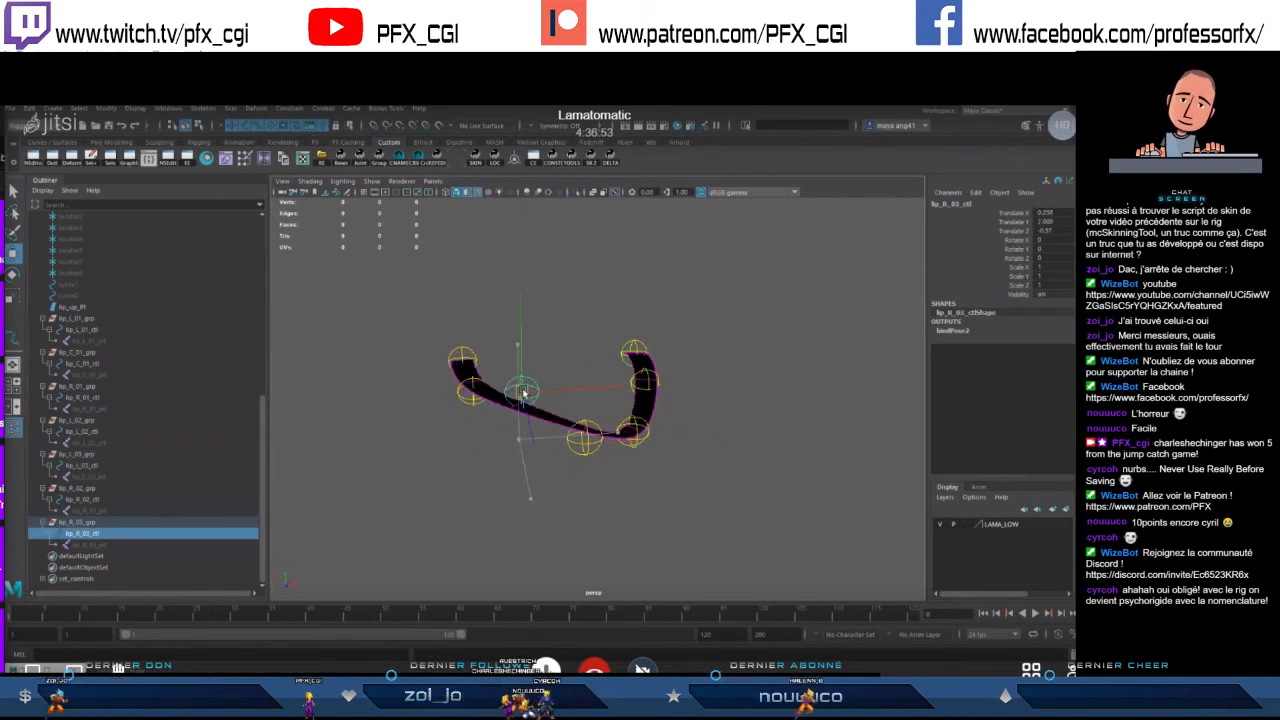
pyautogui.keyDown('alt'); pyautogui.moveTo(567, 453); pyautogui.dragTo(669, 487); pyautogui.keyUp('alt')
pyautogui.hotkey('ctrl', 'z')
pyautogui.scroll(-3, 448, 449)
pyautogui.click(686, 458)
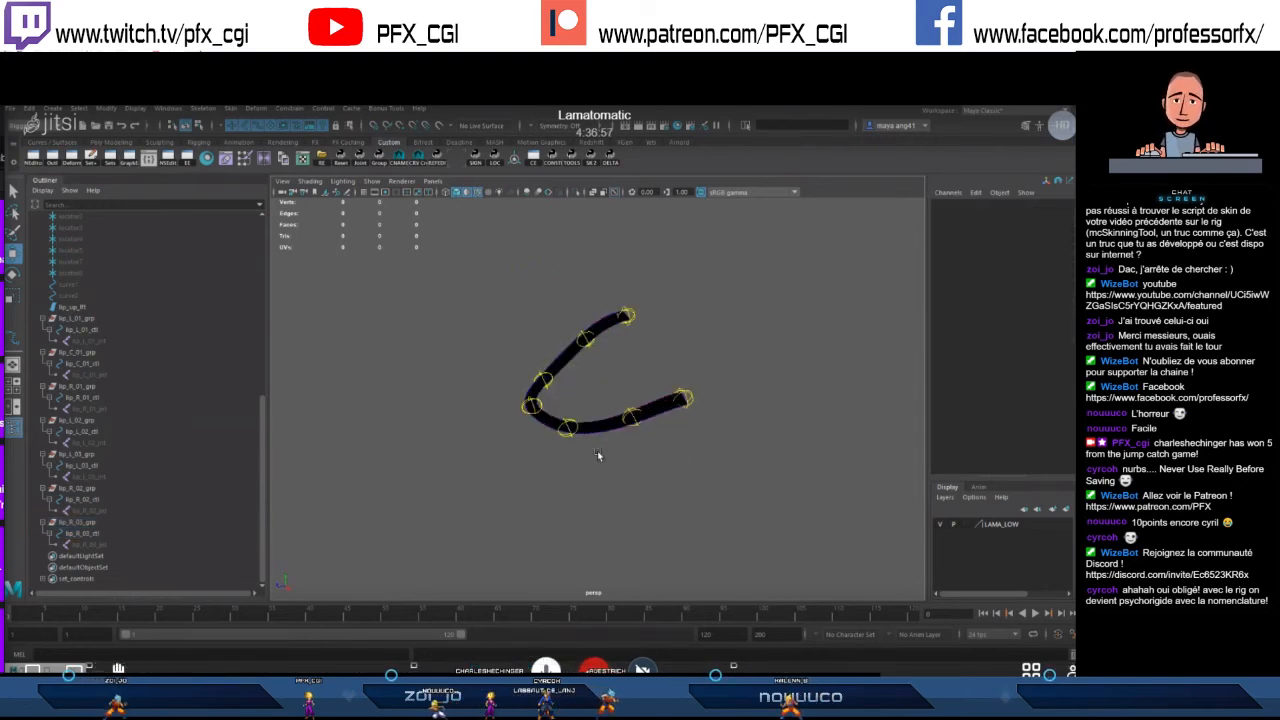
# - Show lips_mesh and examine where the mouth sits relative to the lip surface and its controllers
pyautogui.keyDown('alt'); pyautogui.moveTo(597, 455); pyautogui.dragTo(569, 456); pyautogui.keyUp('alt')
pyautogui.scroll(2, 110, 293)
pyautogui.click(88, 286)
pyautogui.hotkey('shift', 'h')
pyautogui.keyDown('alt'); pyautogui.moveTo(530, 401); pyautogui.dragTo(311, 372); pyautogui.keyUp('alt')
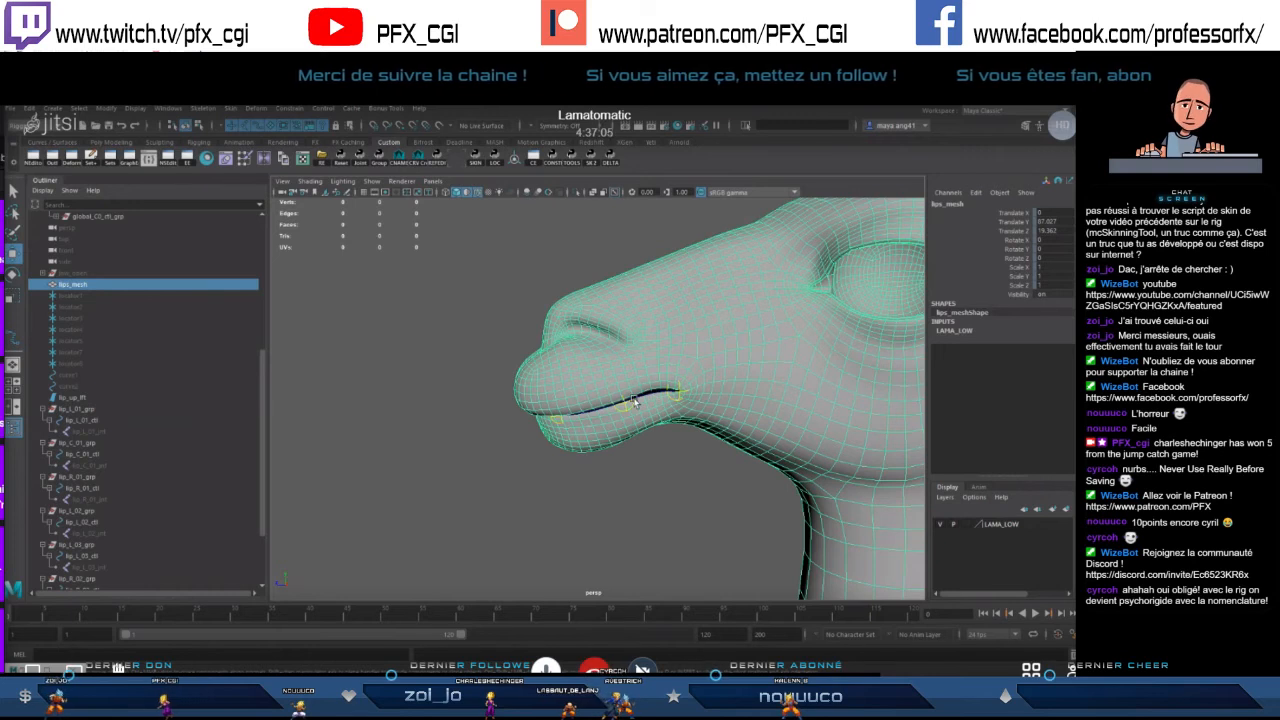
# - Hide lips_mesh and try moving lip_L_02_ctl on the bare lip surface, undoing the move
pyautogui.click(250, 286)
pyautogui.hotkey('ctrl', 'h')
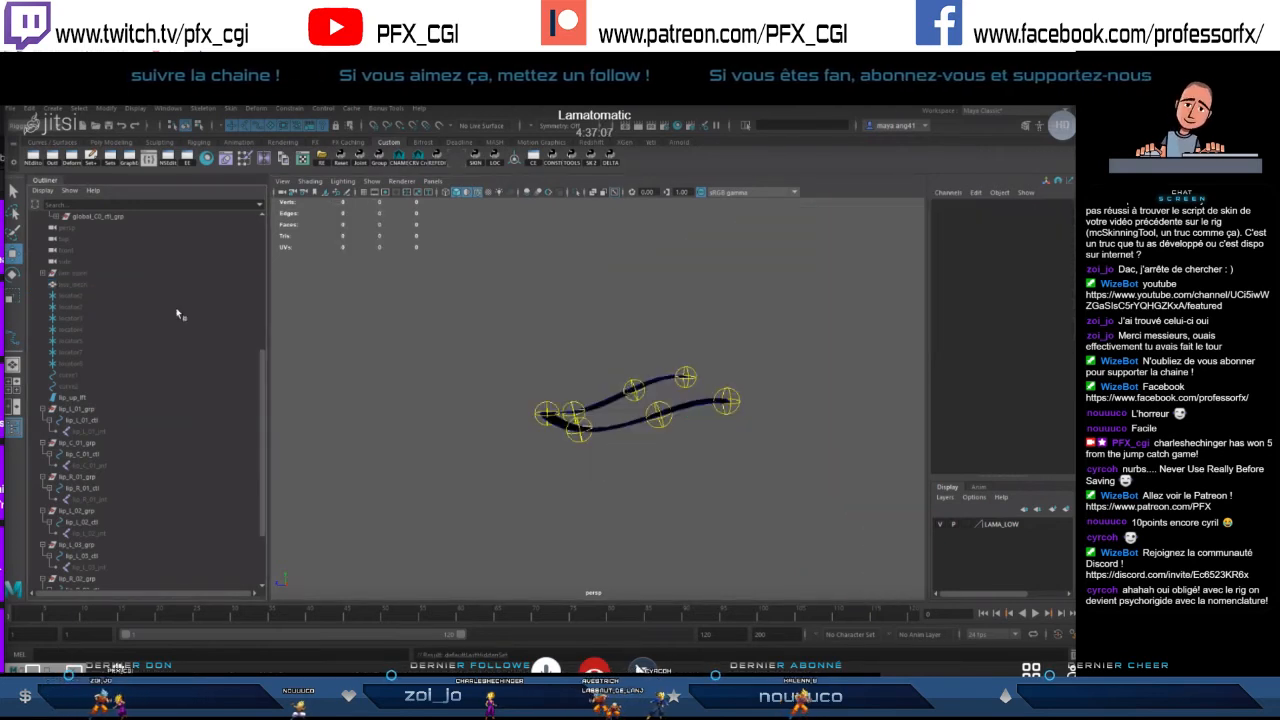
pyautogui.scroll(4, 607, 441)
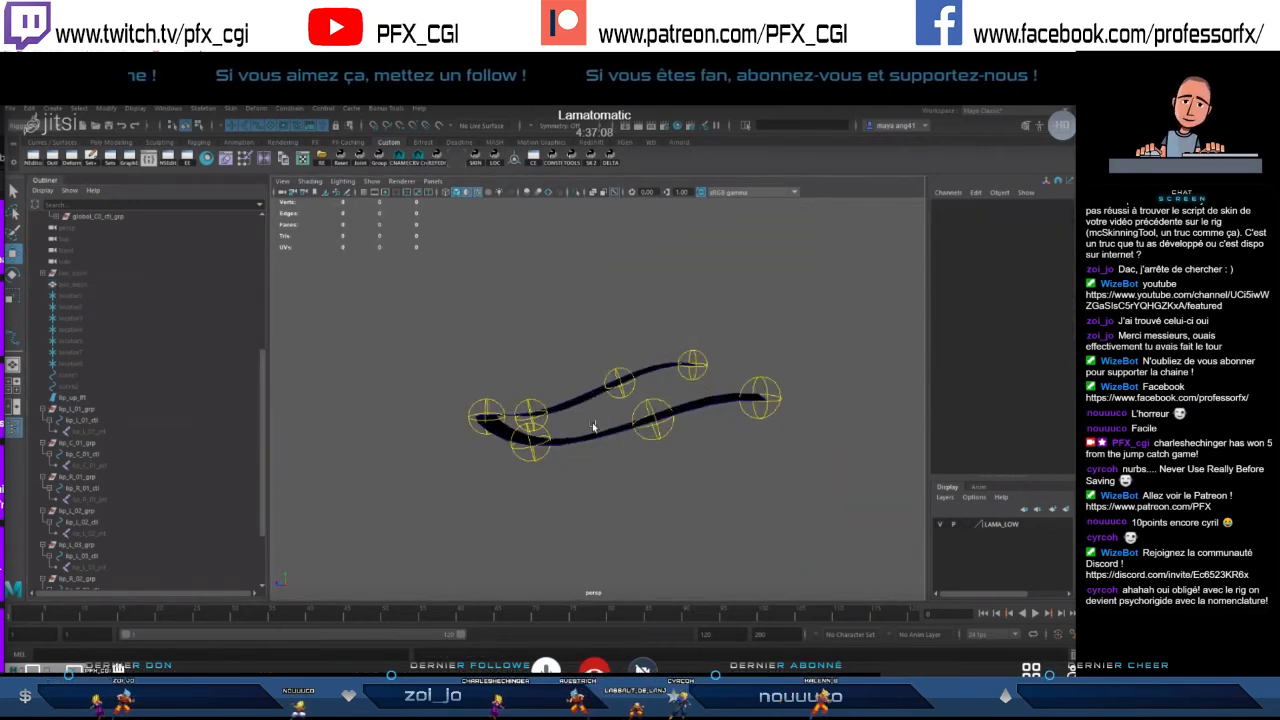
pyautogui.click(652, 432)
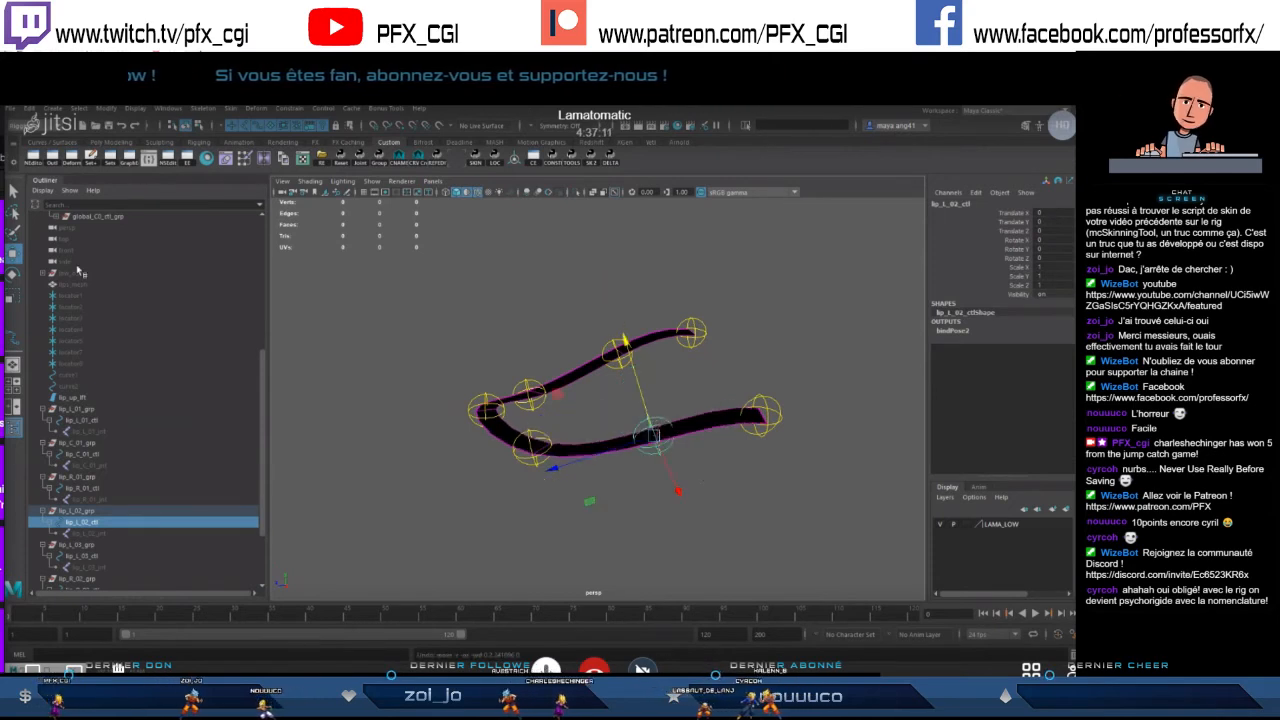
pyautogui.click(648, 439)
# - Inspect the mouth on lips_mesh, collapse lip_L_01_grp and lip_C_01_grp in the outliner, and hide the mesh
pyautogui.hotkey('ctrl', 'shift', 'h')
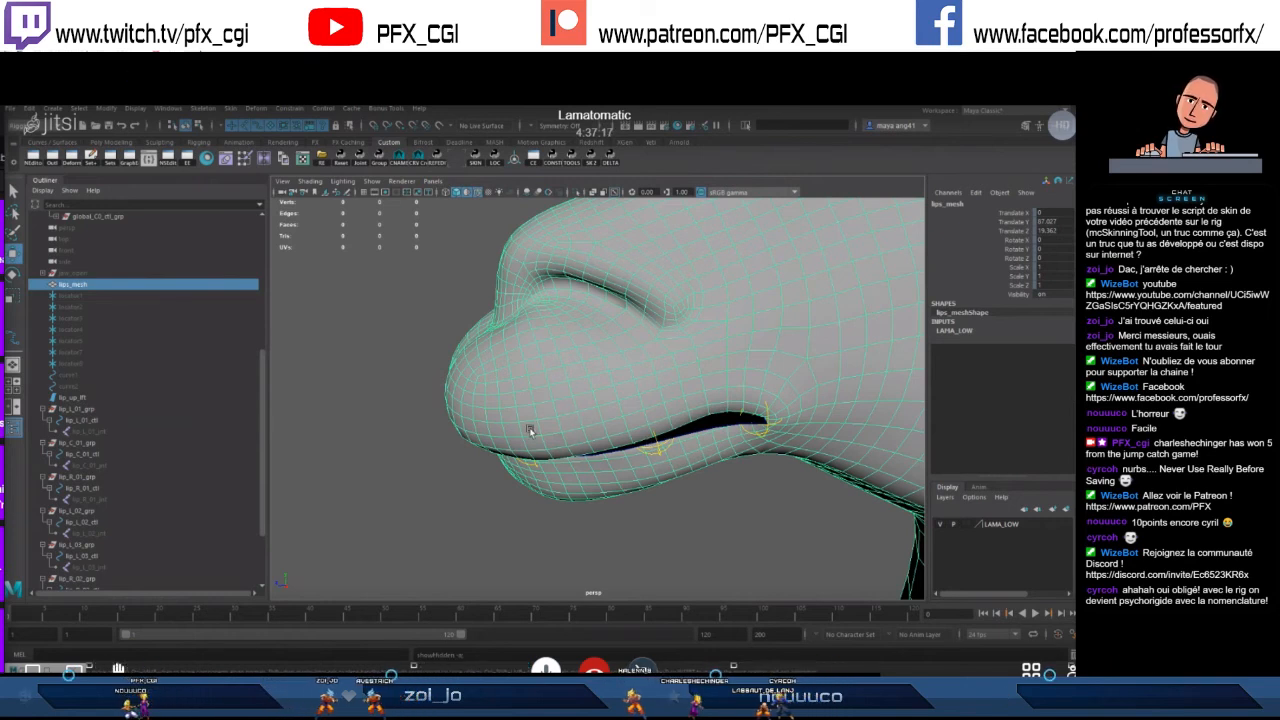
pyautogui.keyDown('alt'); pyautogui.moveTo(618, 432); pyautogui.dragTo(467, 408); pyautogui.keyUp('alt')
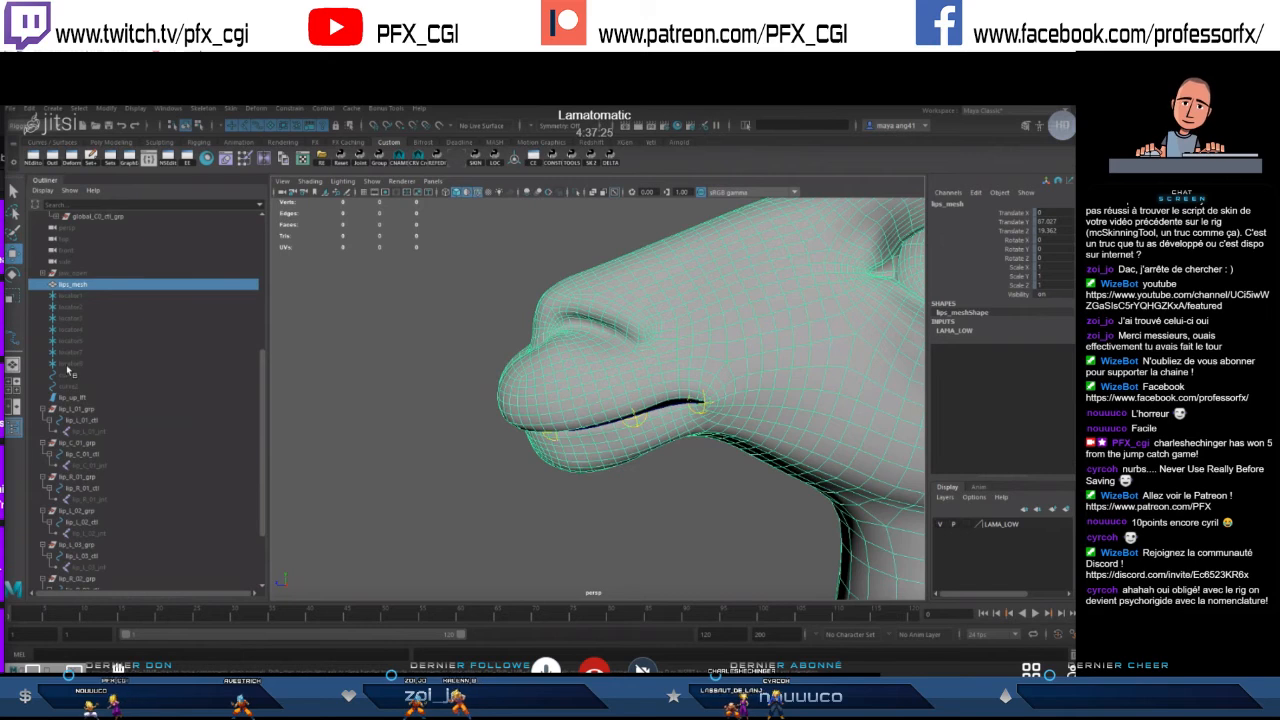
pyautogui.click(43, 411)
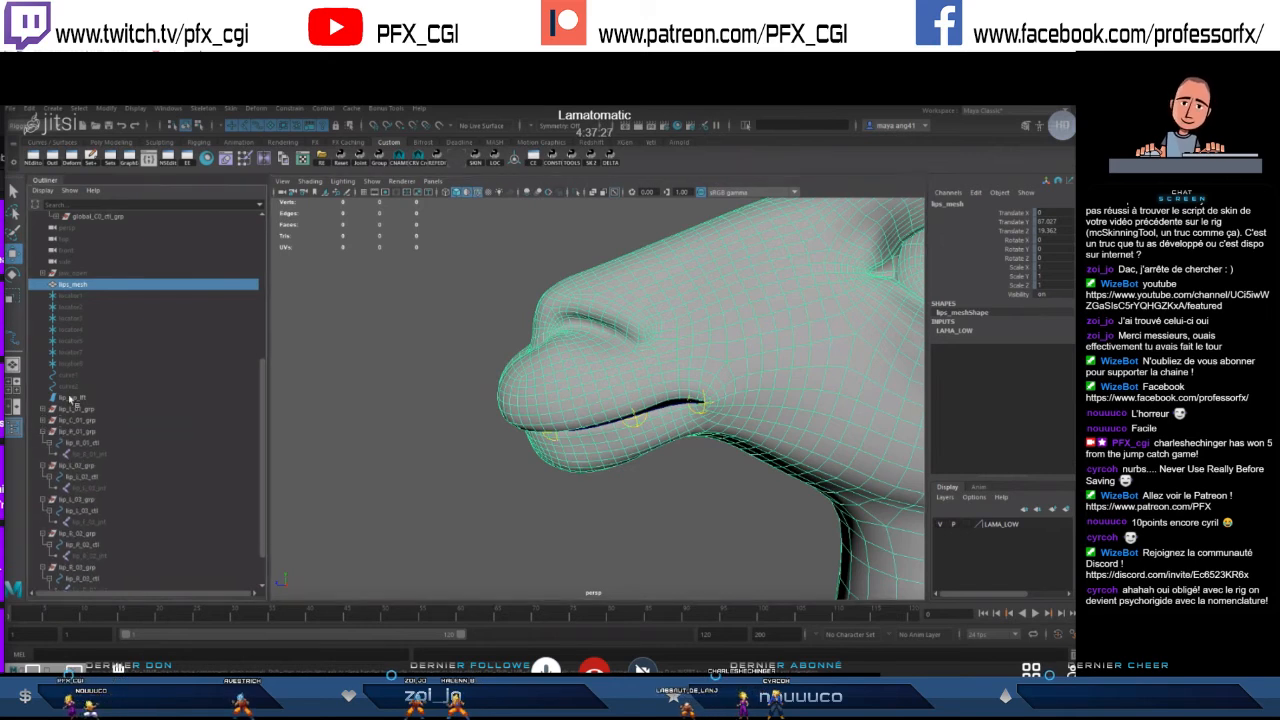
pyautogui.hotkey('ctrl', 'h')
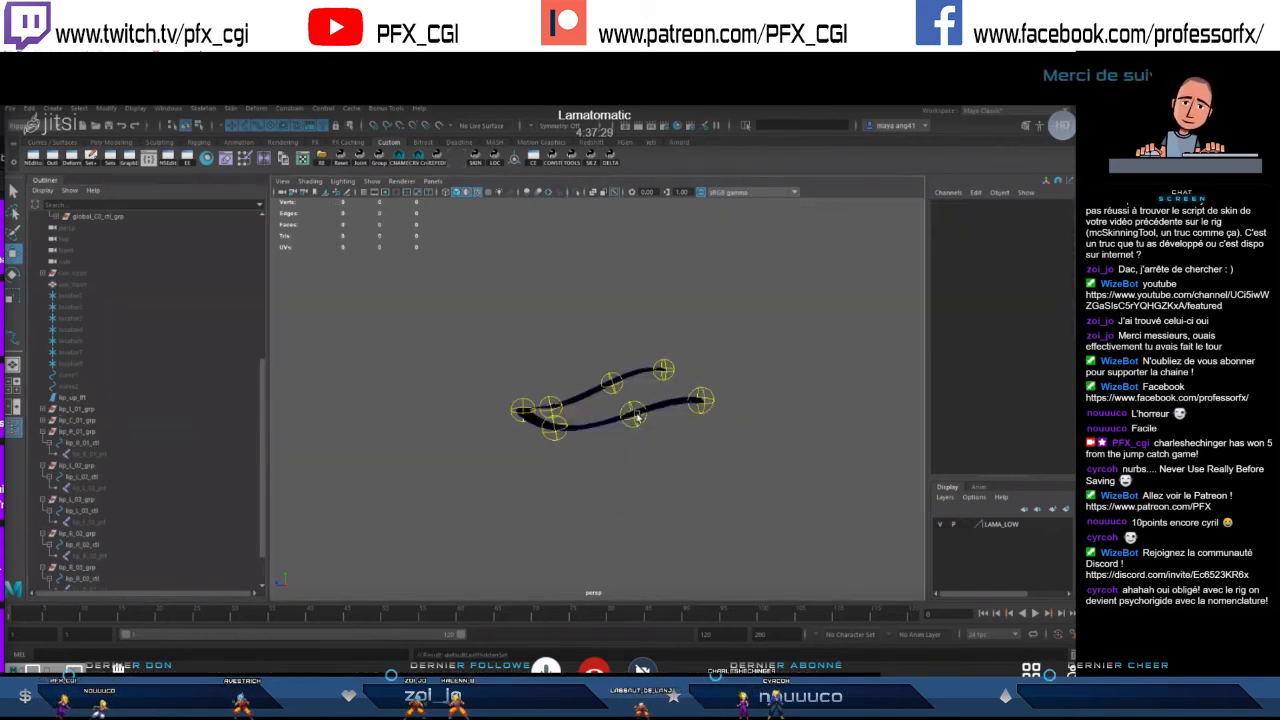
# - Test individual lip controllers on the exposed surface, including lip_L_02_ctl and lip_R_03_ctl, undoing every move
pyautogui.click(643, 426)
pyautogui.moveTo(635, 420); pyautogui.dragTo(628, 387)
pyautogui.hotkey('ctrl', 'z')
pyautogui.keyDown('alt'); pyautogui.moveTo(540, 422); pyautogui.dragTo(586, 387); pyautogui.keyUp('alt')
pyautogui.click(605, 440)
pyautogui.hotkey('ctrl', 'z')
pyautogui.click(546, 450)
pyautogui.keyDown('alt'); pyautogui.moveTo(546, 450); pyautogui.dragTo(588, 460); pyautogui.keyUp('alt')
pyautogui.hotkey('ctrl', 'z')
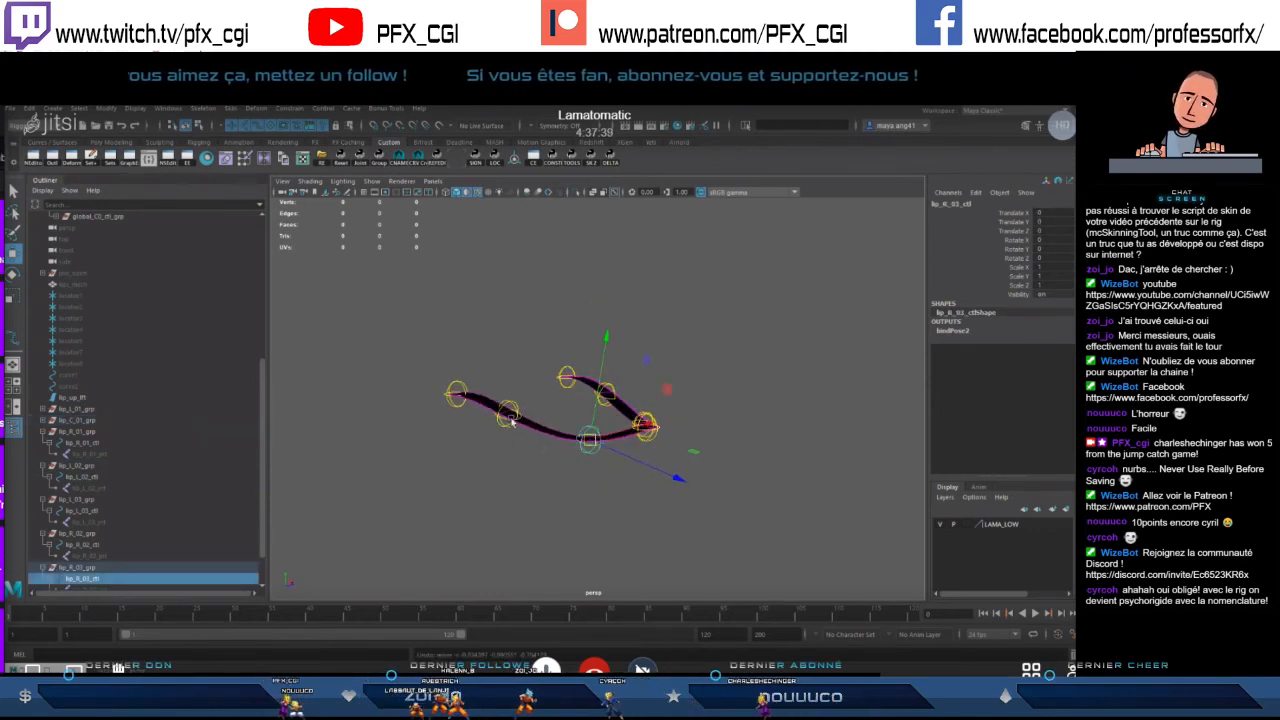
# - Move lip_R_02_ctl alone and together with lip_L_02_ctl to test the deformation, undoing both moves
pyautogui.click(508, 416)
pyautogui.moveTo(508, 414); pyautogui.dragTo(513, 381)
pyautogui.hotkey('ctrl', 'z')
pyautogui.keyDown('shift'); pyautogui.click(605, 398); pyautogui.keyUp('shift')
pyautogui.moveTo(607, 372); pyautogui.dragTo(629, 323)
pyautogui.hotkey('ctrl', 'z')
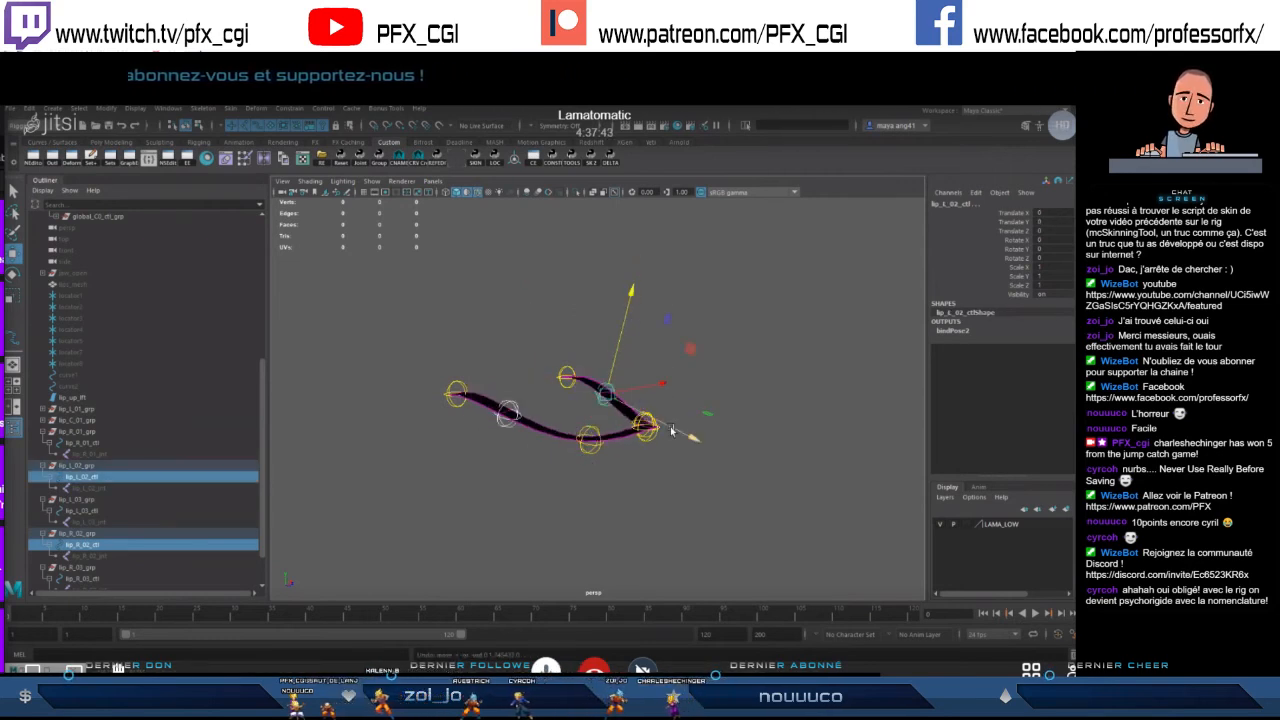
# - Select lip_L_03_ctl and lip_R_03_ctl together, followed by lip_C_01_ctl, to test the front of the lip, undoing any moves
pyautogui.keyDown('alt'); pyautogui.moveTo(674, 431); pyautogui.dragTo(507, 425); pyautogui.keyUp('alt')
pyautogui.keyDown('alt'); pyautogui.moveTo(608, 360); pyautogui.dragTo(547, 431); pyautogui.keyUp('alt')
pyautogui.click(557, 420)
pyautogui.keyDown('shift'); pyautogui.click(562, 408); pyautogui.keyUp('shift')
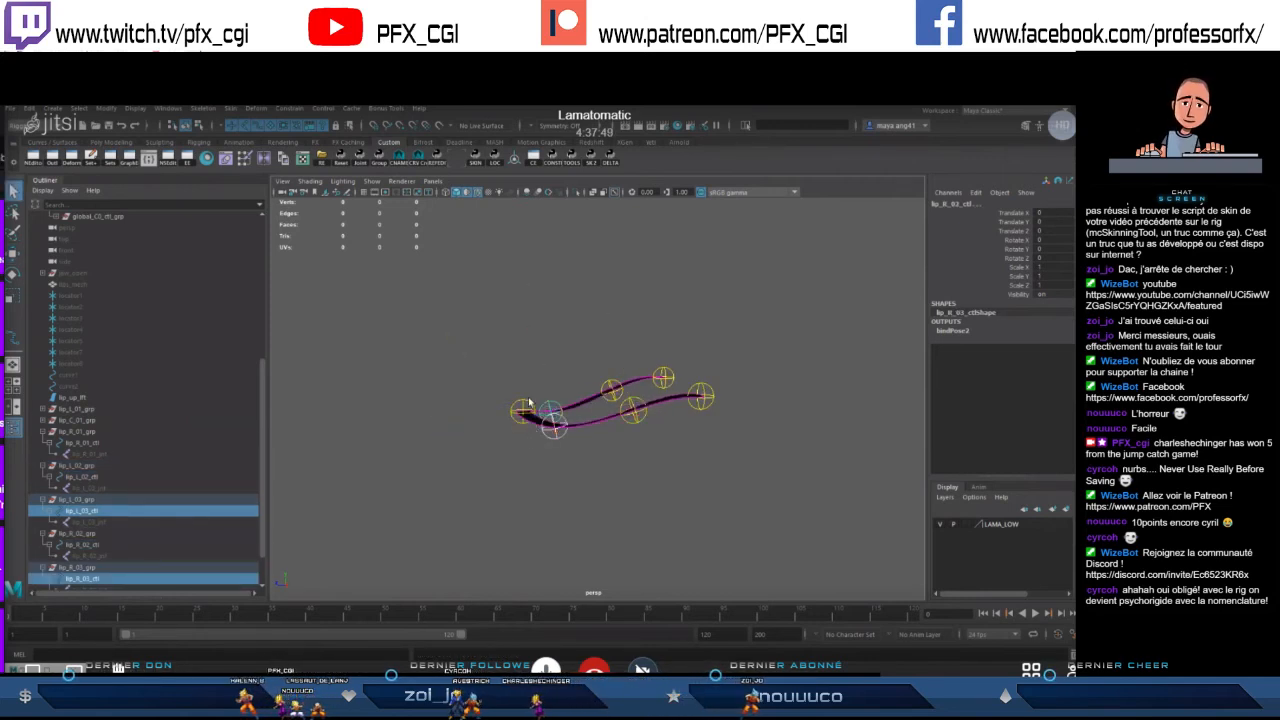
pyautogui.click(524, 408)
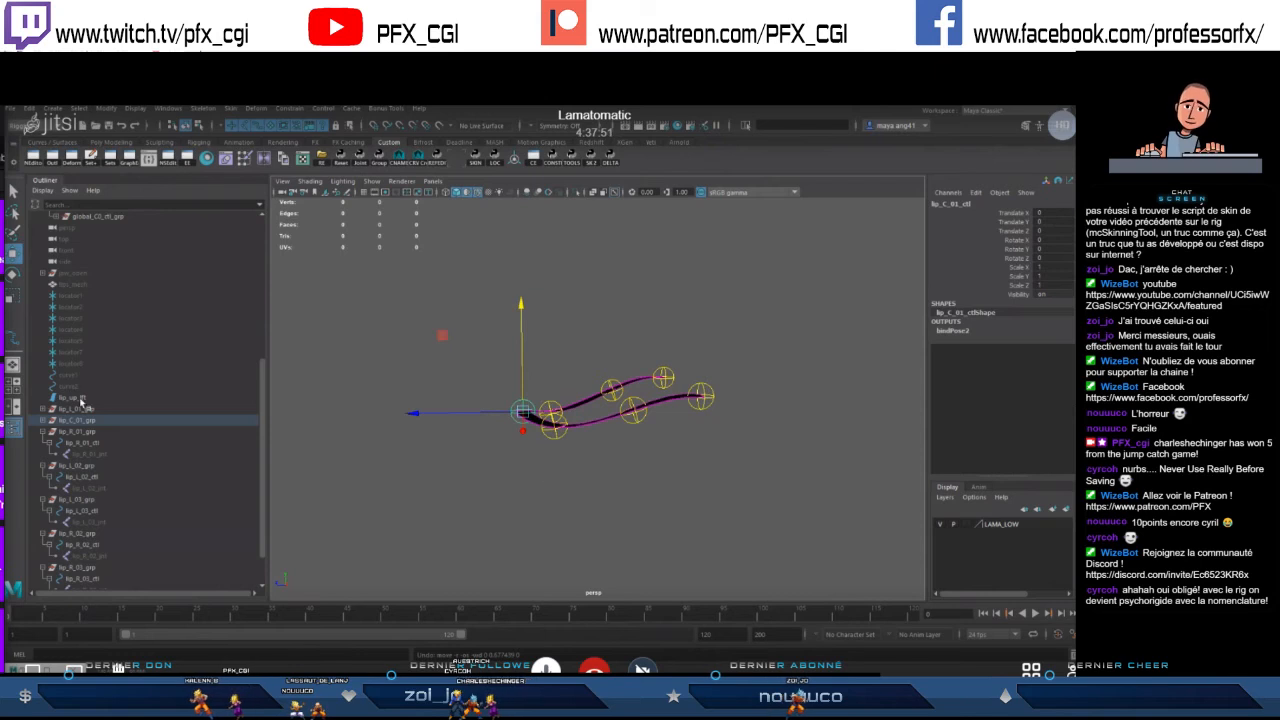
# - Make the hidden lips_mesh visible around the lip controllers
pyautogui.click(73, 284)
pyautogui.hotkey('shift', 'h')
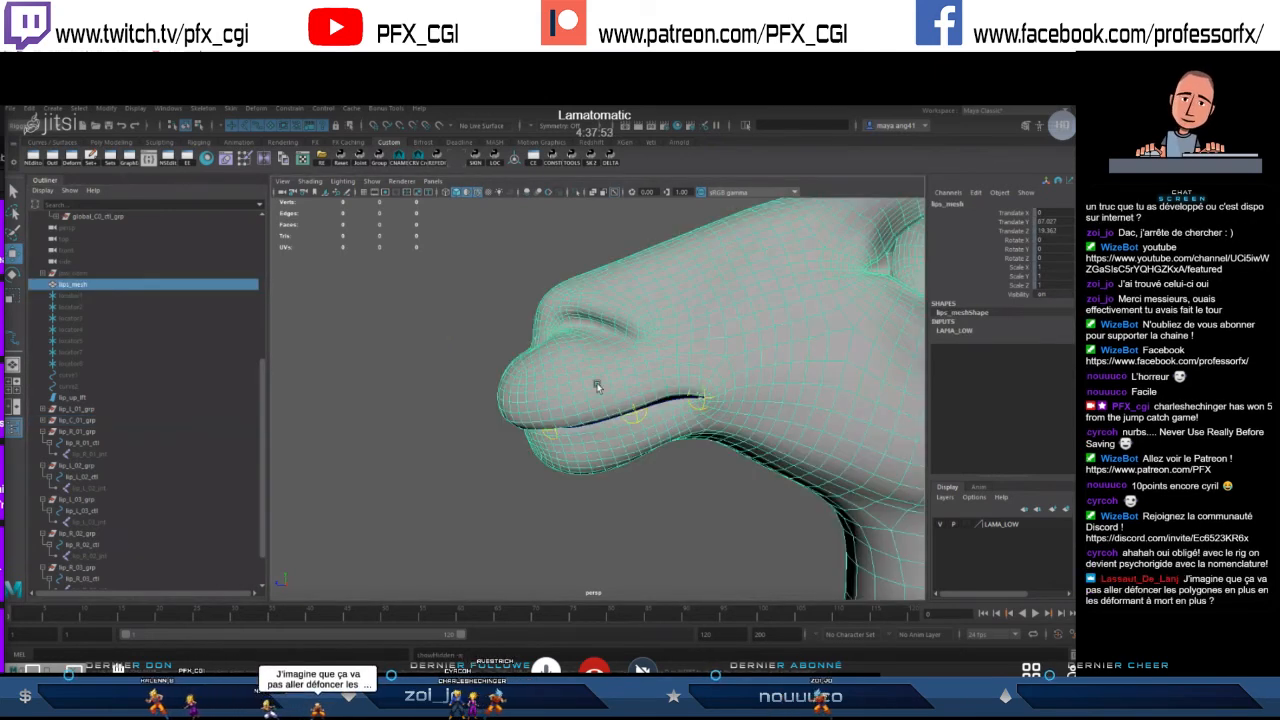
# - Move lip_L_02_ctl to test its deformation against the visible lips_mesh, undoing the move
pyautogui.click(641, 434)
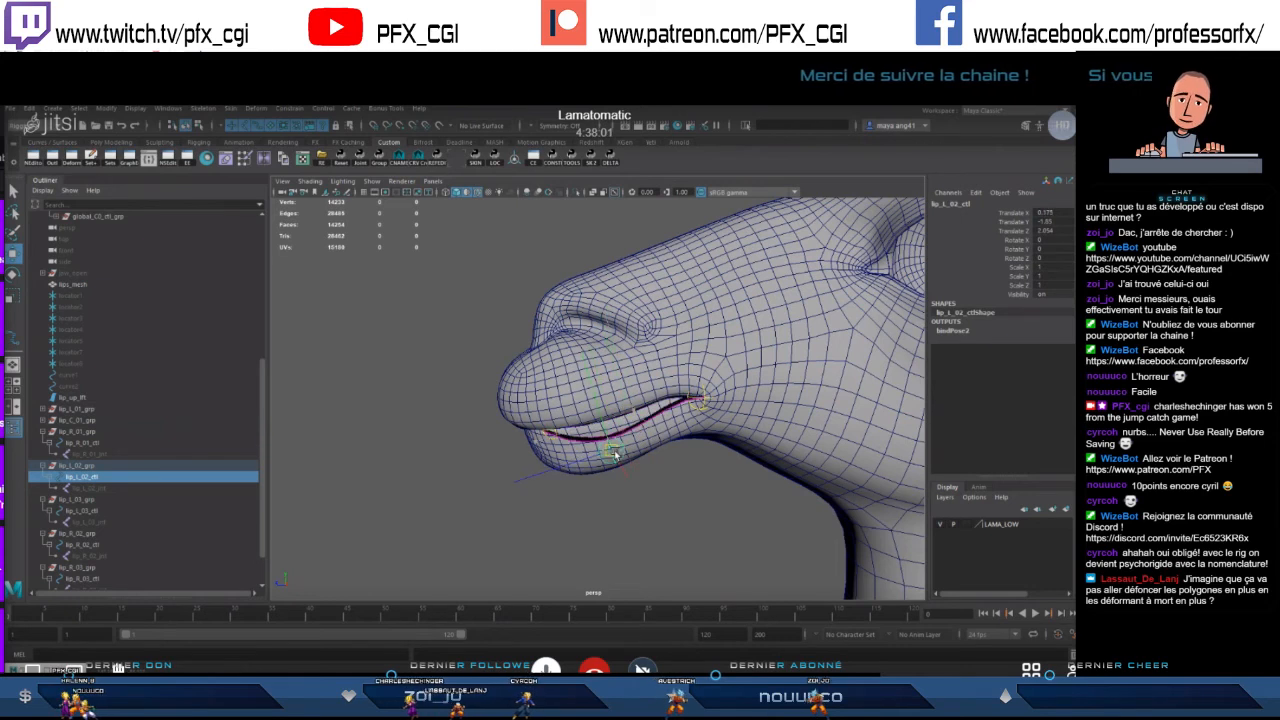
pyautogui.moveTo(615, 375); pyautogui.dragTo(545, 428)
pyautogui.hotkey('ctrl', 'z')
pyautogui.scroll(-4, 648, 465)
pyautogui.scroll(3, 545, 428)
pyautogui.keyDown('alt'); pyautogui.moveTo(640, 410); pyautogui.dragTo(585, 400); pyautogui.keyUp('alt')
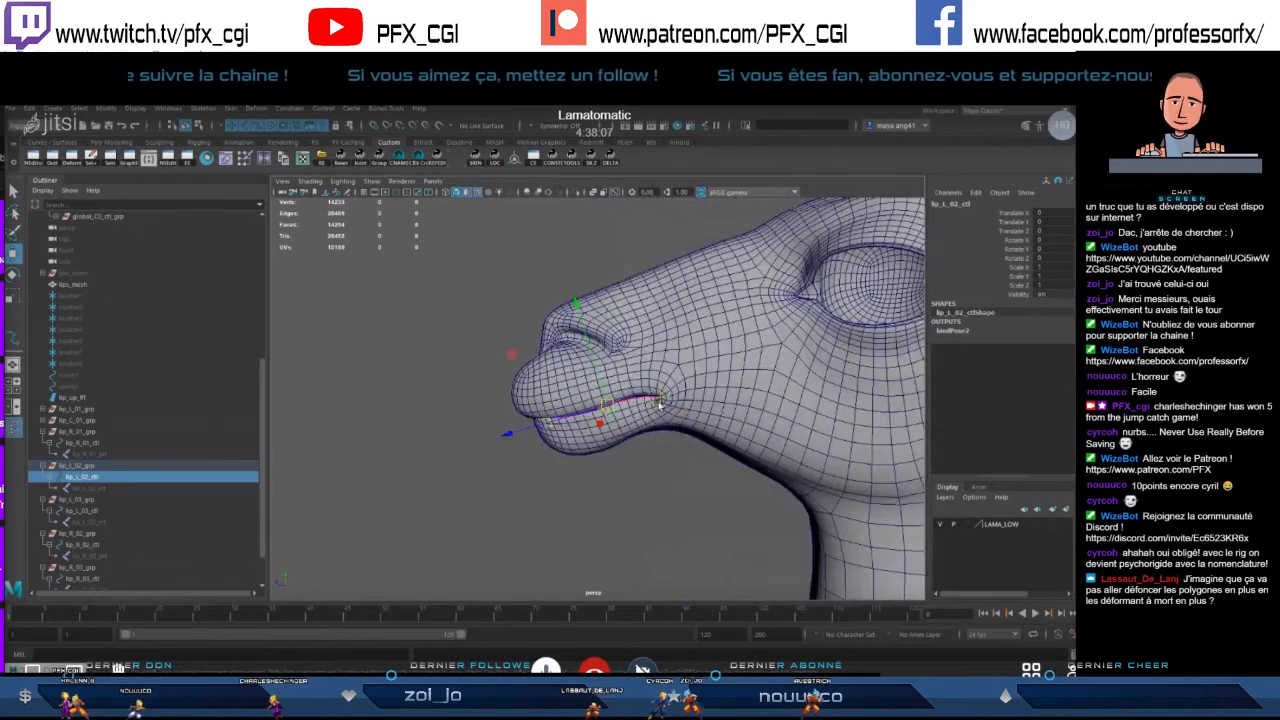
# - Move lip_L_01_ctl and lip_R_03_ctl in turn to compare the surface with lips_mesh, undoing the moves
pyautogui.click(662, 399)
pyautogui.moveTo(662, 399)
pyautogui.mouseDown()
pyautogui.moveTo(677, 424)
pyautogui.moveTo(670, 388)
pyautogui.mouseUp()
pyautogui.hotkey('ctrl', 'z')
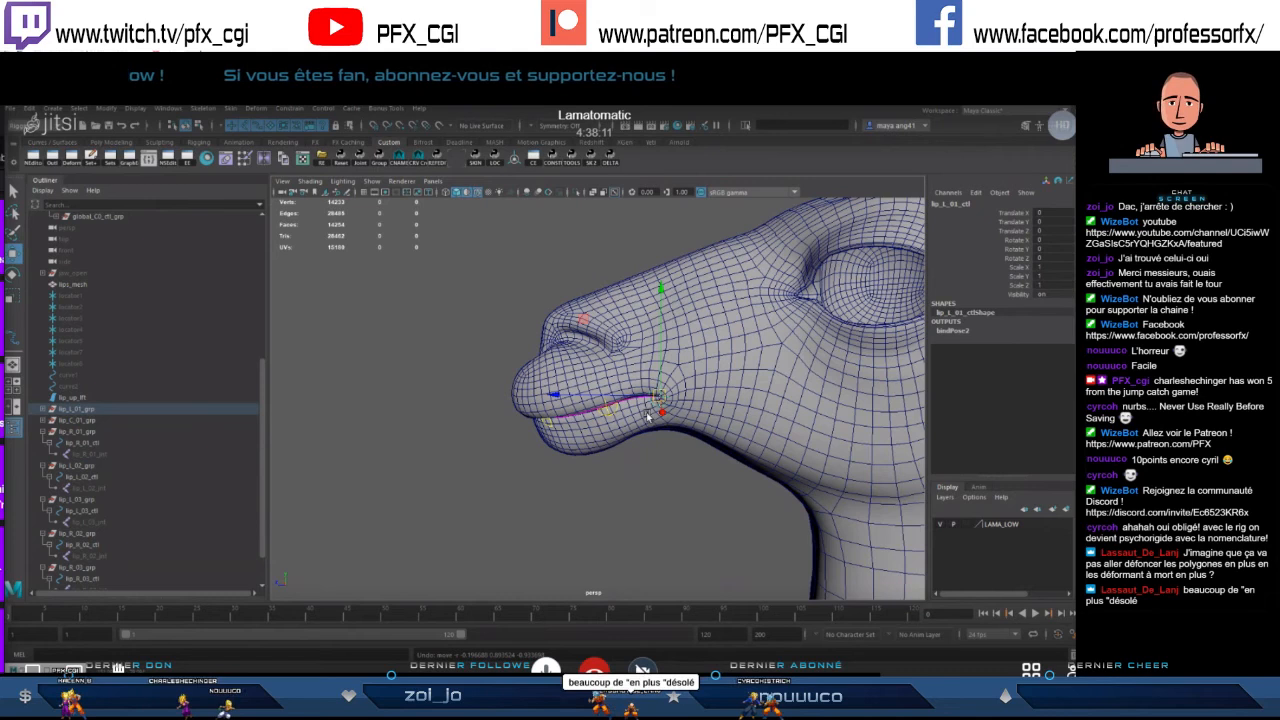
pyautogui.keyDown('alt'); pyautogui.moveTo(628, 440); pyautogui.dragTo(537, 440); pyautogui.keyUp('alt')
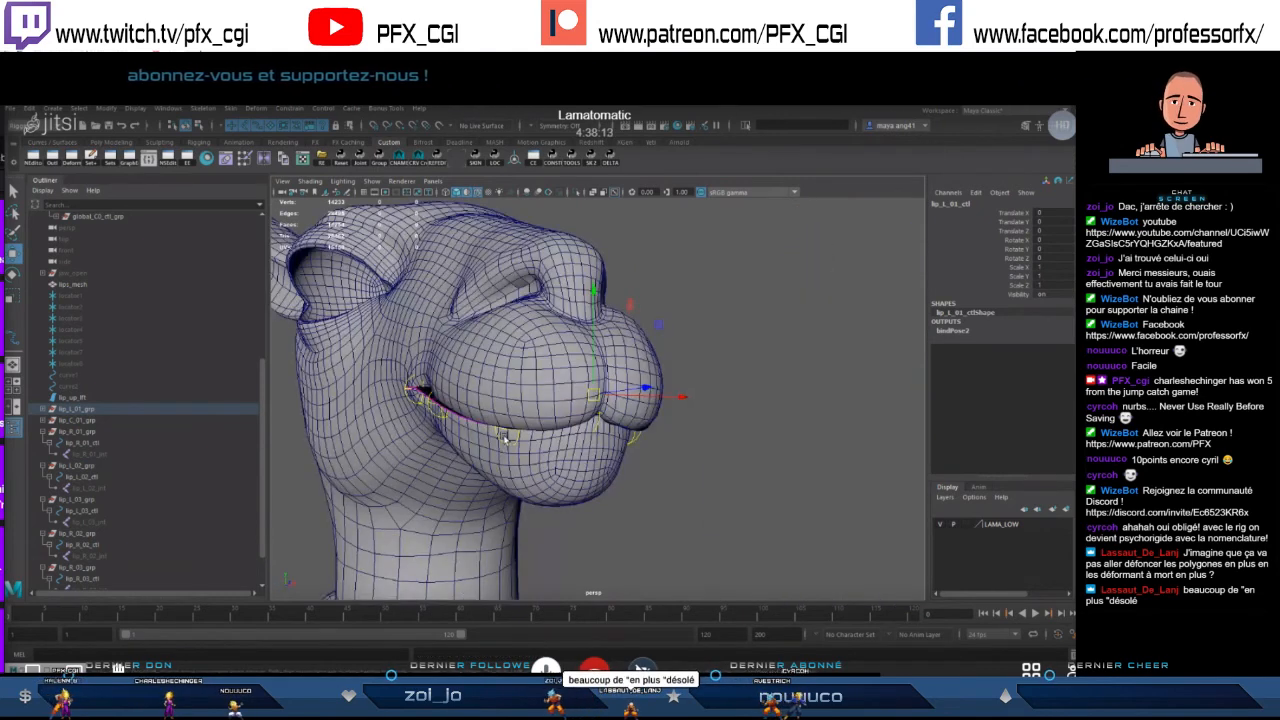
pyautogui.click(506, 437)
pyautogui.click(512, 428)
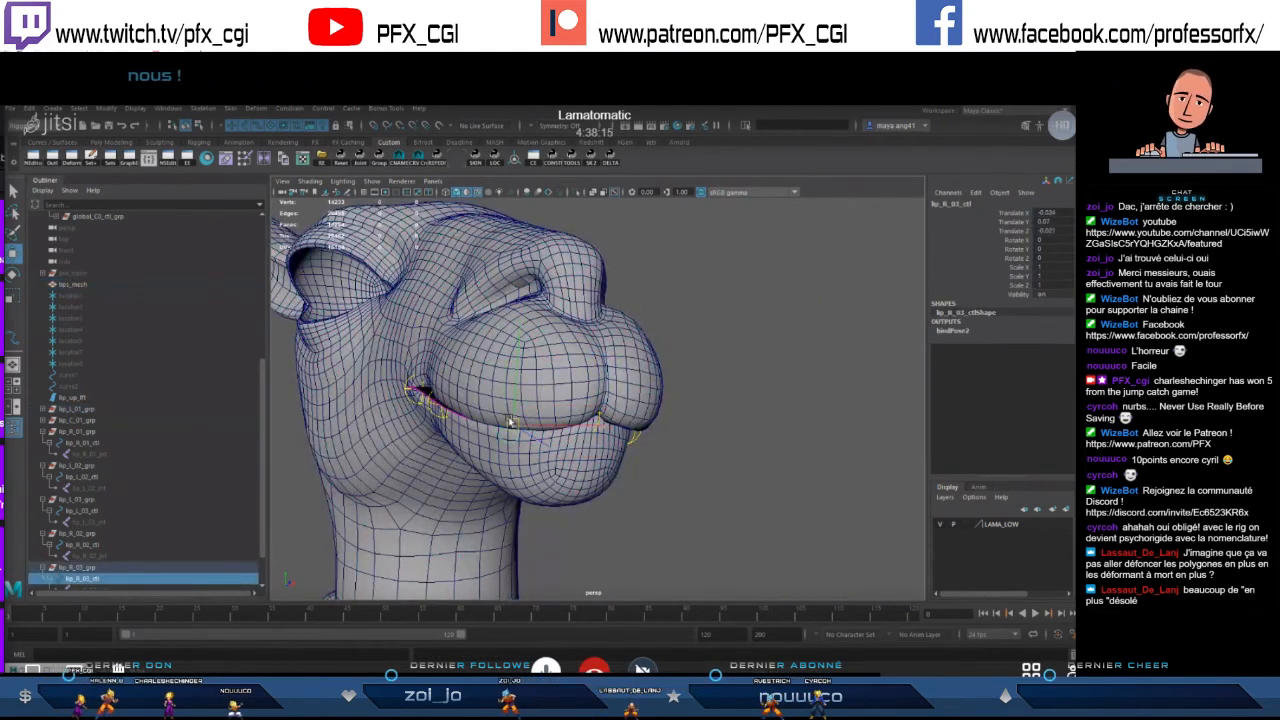
# - Hide lips_mesh so only the lip surface and its controllers are displayed
pyautogui.scroll(-5, 509, 421)
pyautogui.keyDown('alt'); pyautogui.moveTo(640, 406); pyautogui.dragTo(395, 402); pyautogui.keyUp('alt')
pyautogui.click(72, 284)
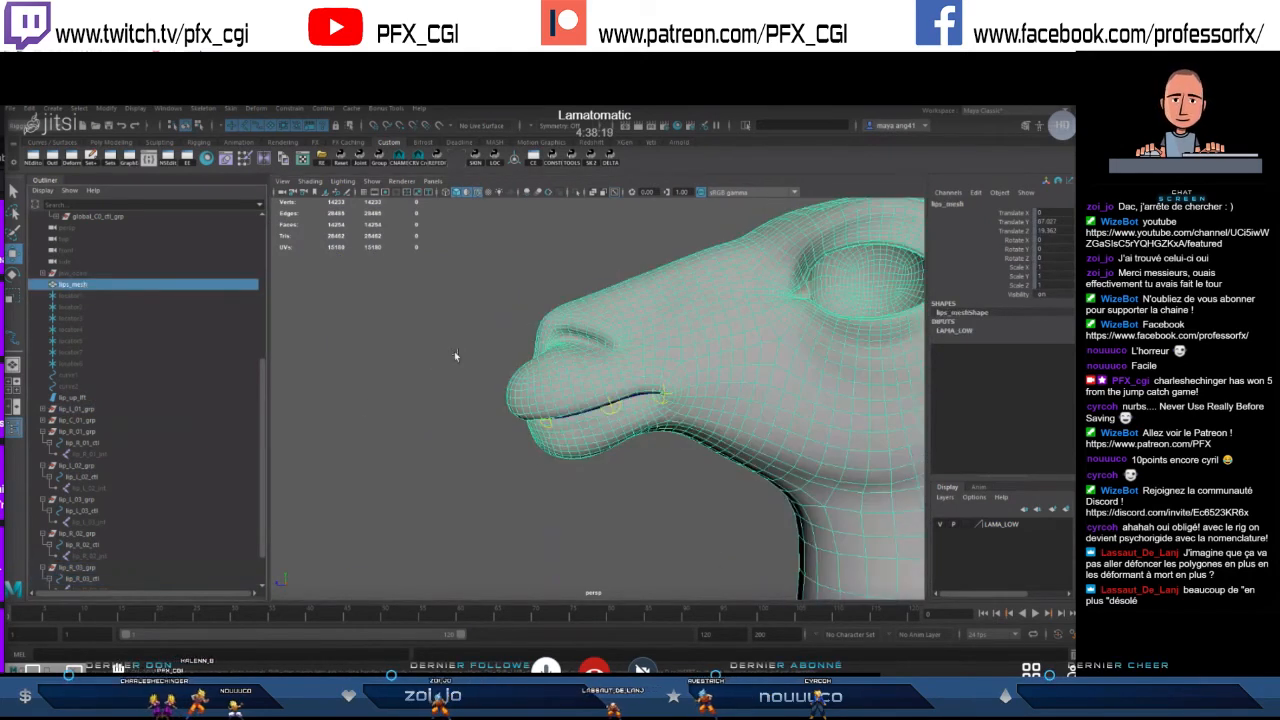
pyautogui.hotkey('ctrl', 'h')
# - Try lifting lip_L_02_ctl well above the lip line to test how the exposed surface follows
pyautogui.click(628, 411)
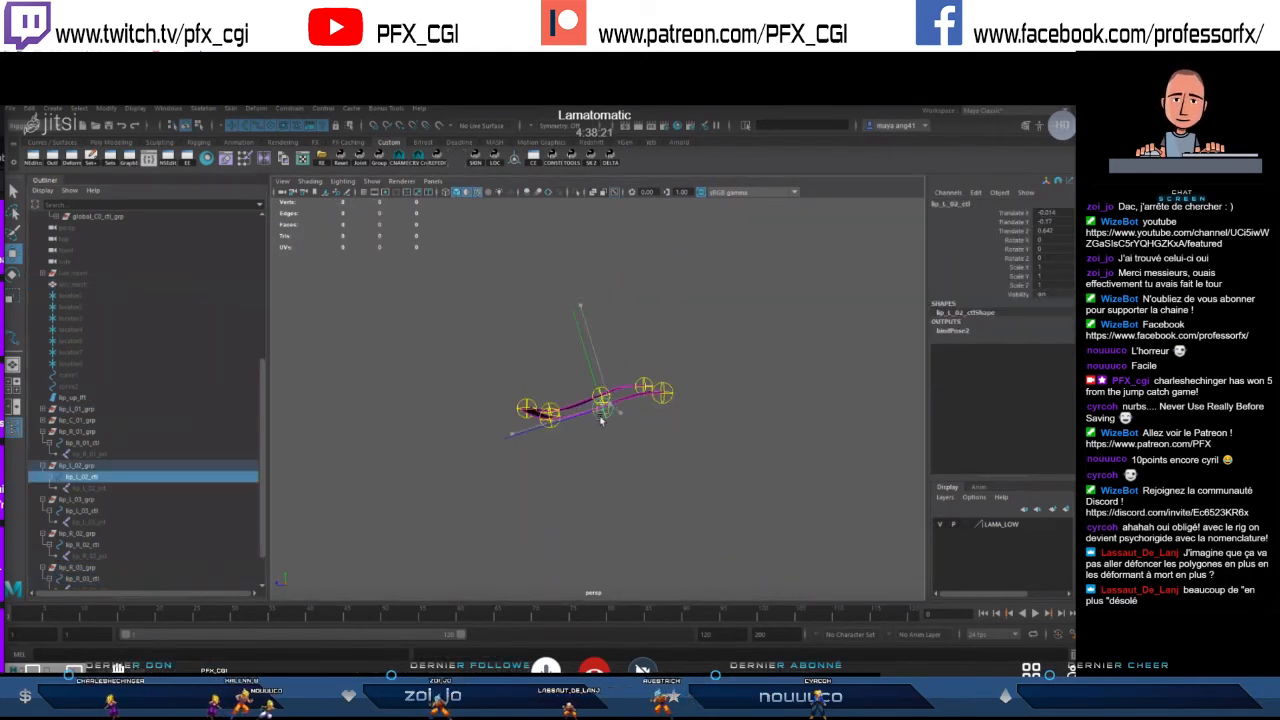
pyautogui.keyDown('alt'); pyautogui.moveTo(605, 432); pyautogui.dragTo(629, 434); pyautogui.keyUp('alt')
pyautogui.scroll(5, 629, 434)
pyautogui.moveTo(594, 310); pyautogui.dragTo(602, 336)
pyautogui.hotkey('ctrl', 'z')
pyautogui.scroll(-2, 652, 455)
pyautogui.moveTo(650, 450)
pyautogui.keyDown('alt'); pyautogui.mouseDown()
pyautogui.moveTo(614, 367)
pyautogui.moveTo(658, 400)
pyautogui.moveTo(712, 410)
pyautogui.moveTo(558, 390)
pyautogui.mouseUp(); pyautogui.keyUp('alt')
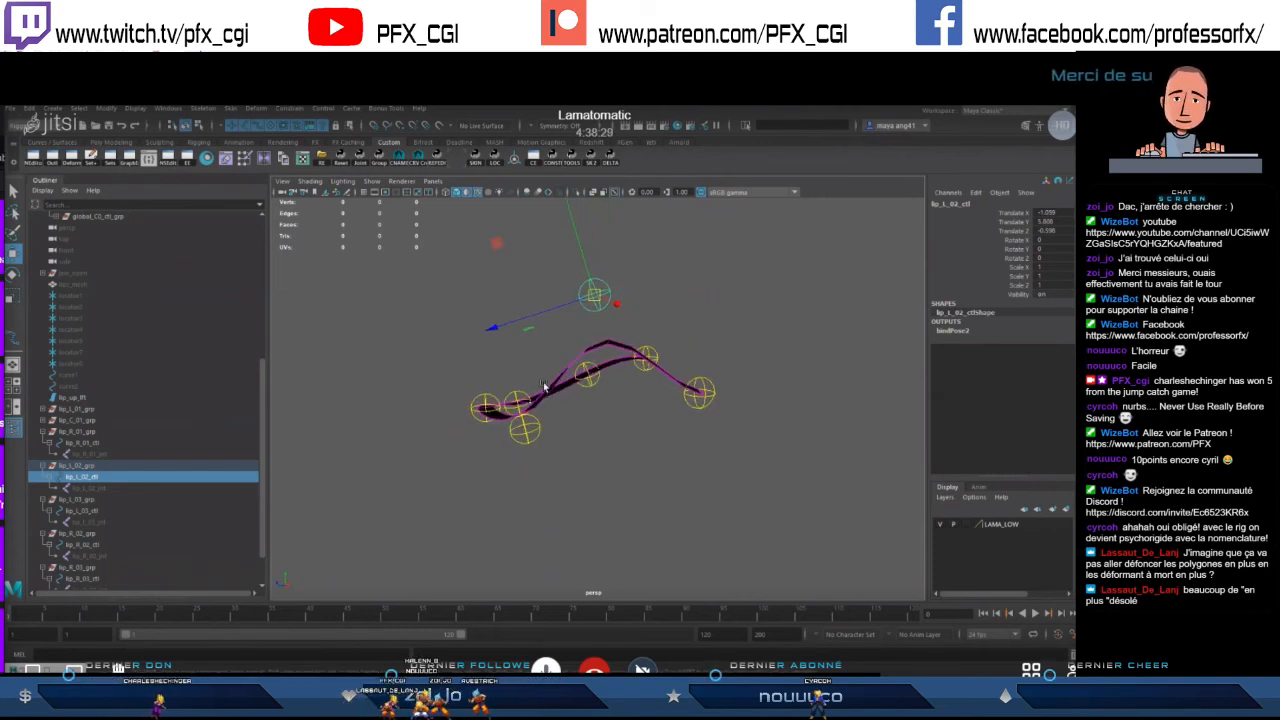
# - Examine the deformed lip surface in component mode, return to object mode and reselect lip_L_02_ctl
pyautogui.click(609, 346)
pyautogui.press('F8')
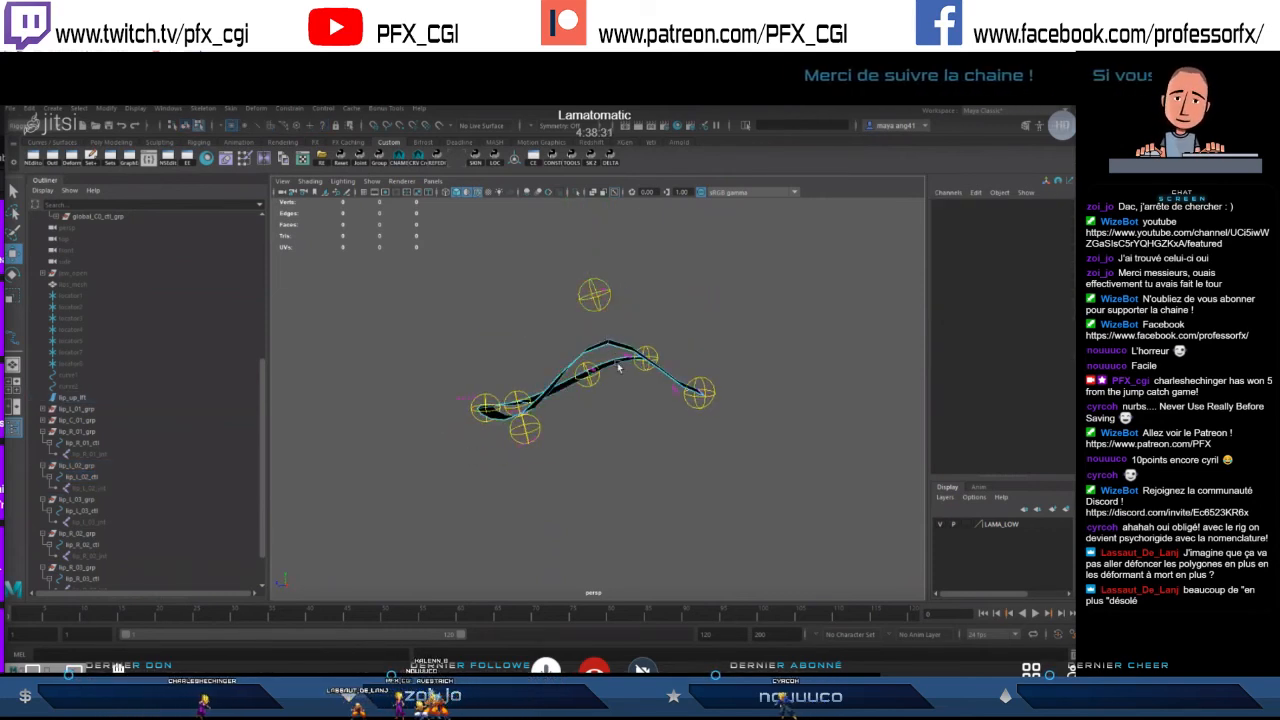
pyautogui.moveTo(627, 281); pyautogui.dragTo(588, 314)
pyautogui.moveTo(589, 380)
pyautogui.keyDown('alt'); pyautogui.mouseDown()
pyautogui.moveTo(577, 405)
pyautogui.moveTo(609, 443)
pyautogui.moveTo(596, 401)
pyautogui.mouseUp(); pyautogui.keyUp('alt')
pyautogui.press('F8')
pyautogui.click(608, 304)
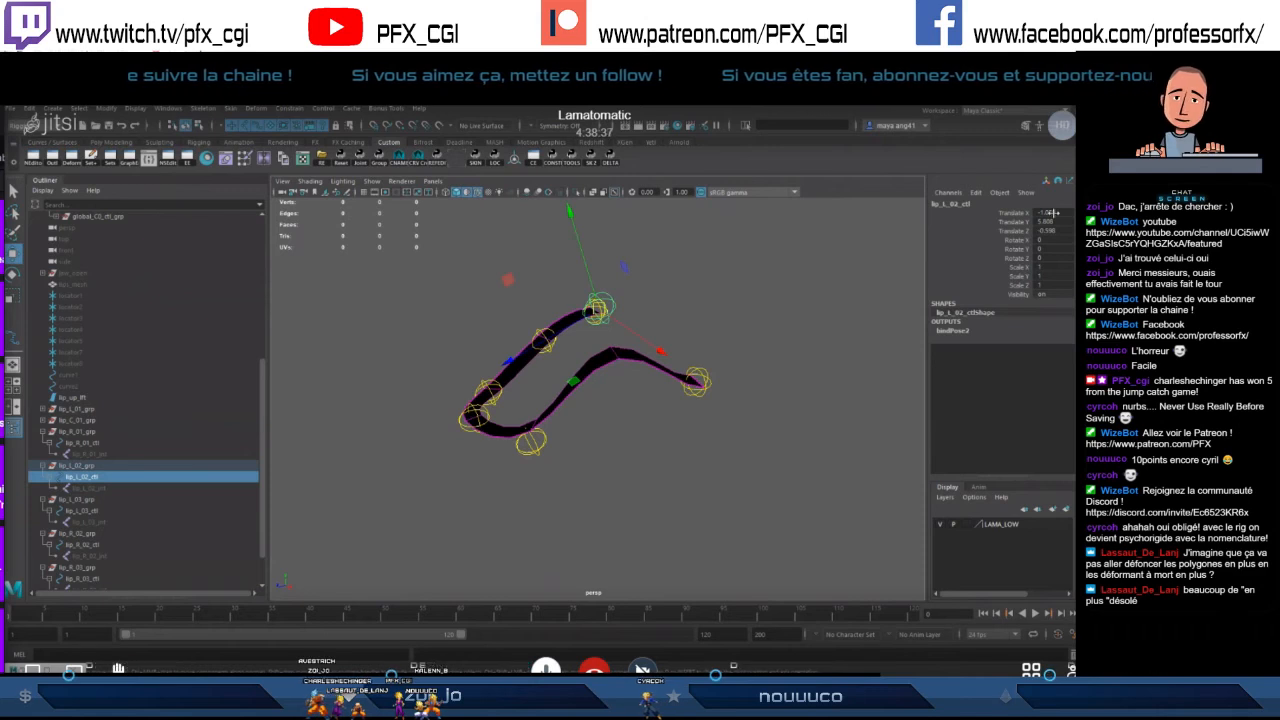
# - Reset lip_L_02_ctl's Translate X, Y and Z to 0 and undo the extra test move
pyautogui.moveTo(1048, 212); pyautogui.dragTo(1040, 231)
pyautogui.write('0')
pyautogui.press('Return')
pyautogui.keyDown('alt'); pyautogui.moveTo(657, 414); pyautogui.dragTo(615, 398); pyautogui.keyUp('alt')
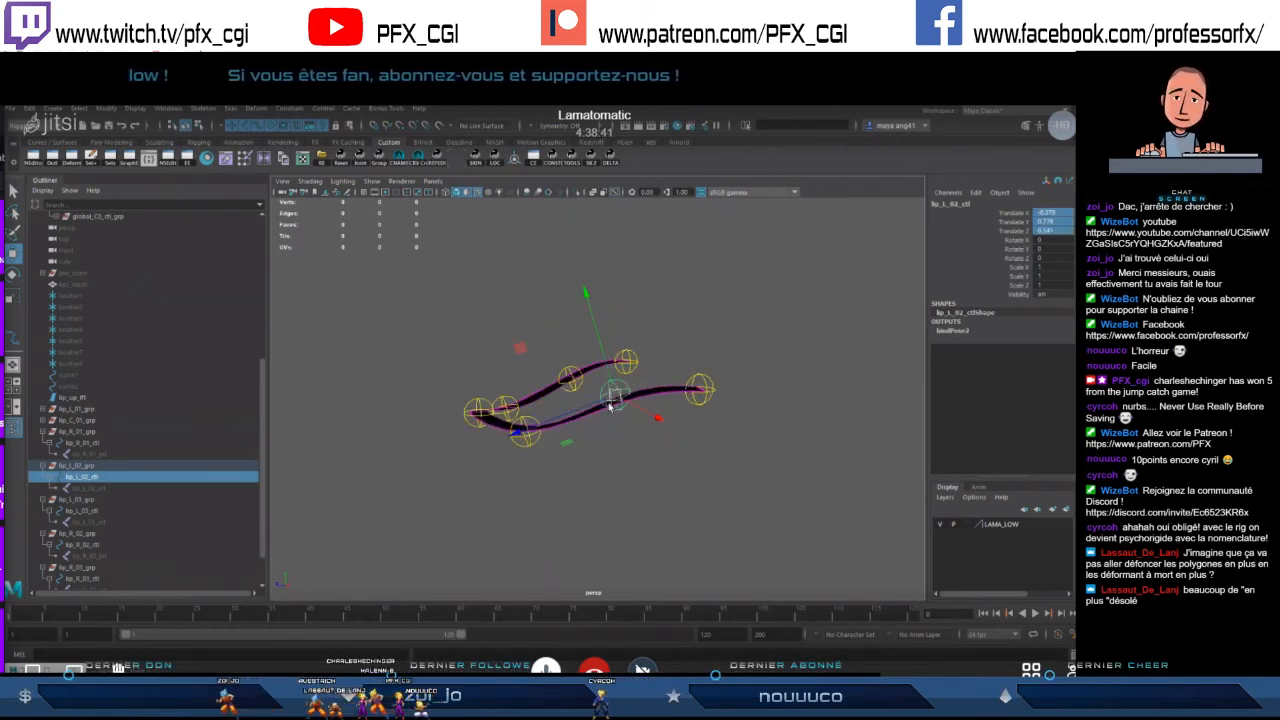
pyautogui.hotkey('ctrl', 'z')
# - Move lip_C_01_ctl to test the centre of the lip surface, undoing the move
pyautogui.click(531, 423)
pyautogui.keyDown('alt'); pyautogui.moveTo(531, 423); pyautogui.dragTo(612, 430); pyautogui.keyUp('alt')
pyautogui.press('q')
pyautogui.click(515, 436)
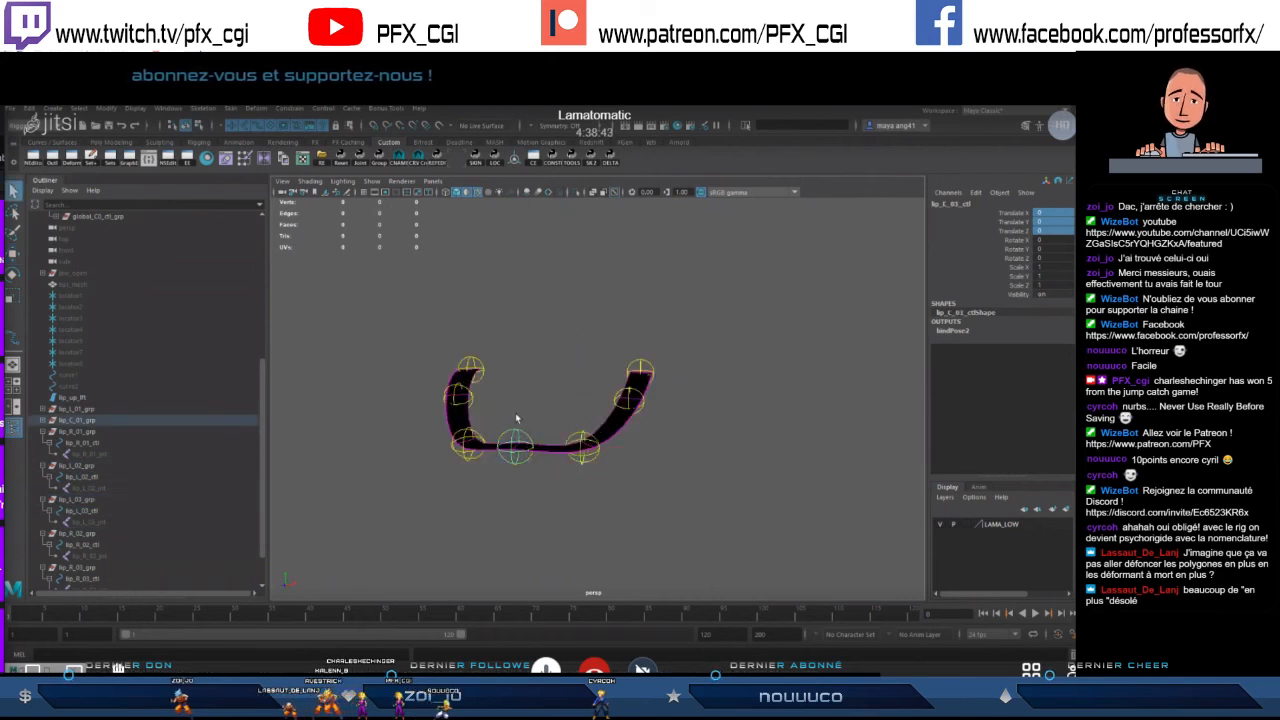
pyautogui.moveTo(516, 410)
pyautogui.mouseDown()
pyautogui.moveTo(514, 421)
pyautogui.moveTo(517, 396)
pyautogui.mouseUp()
pyautogui.hotkey('ctrl', 'z')
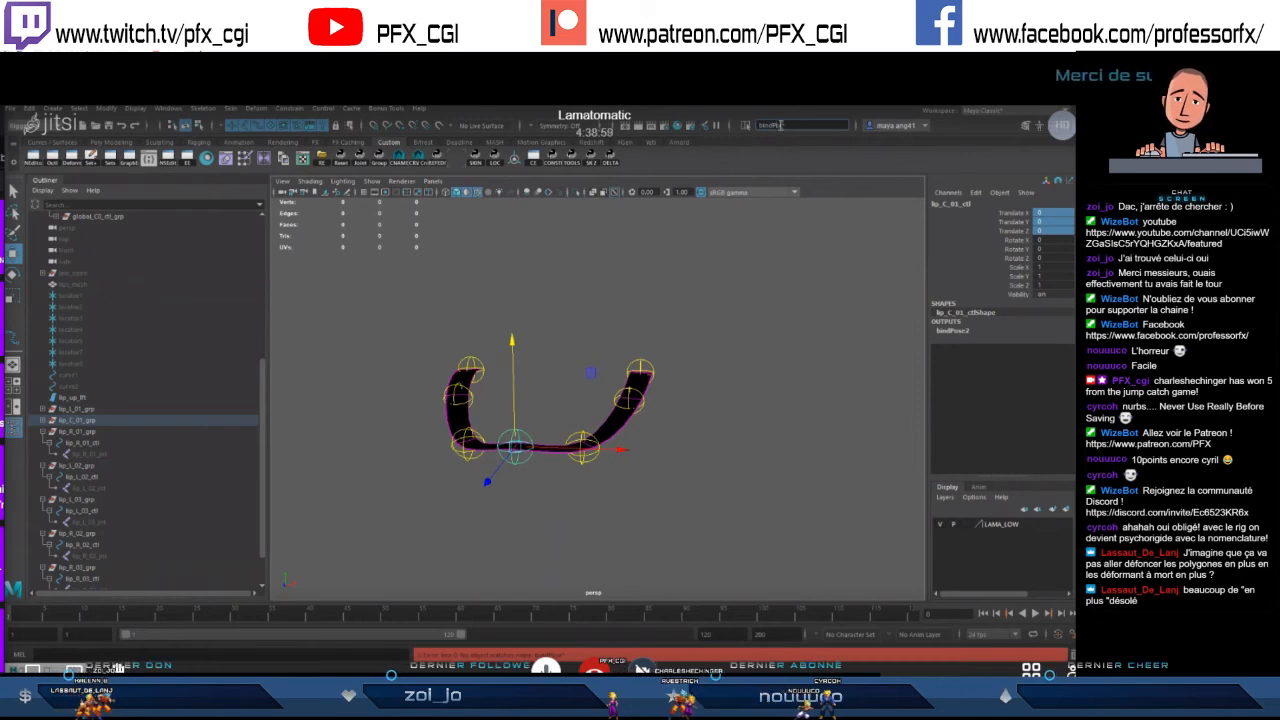
# - Select the scene's bindPose nodes by name and delete them
pyautogui.click(766, 379)
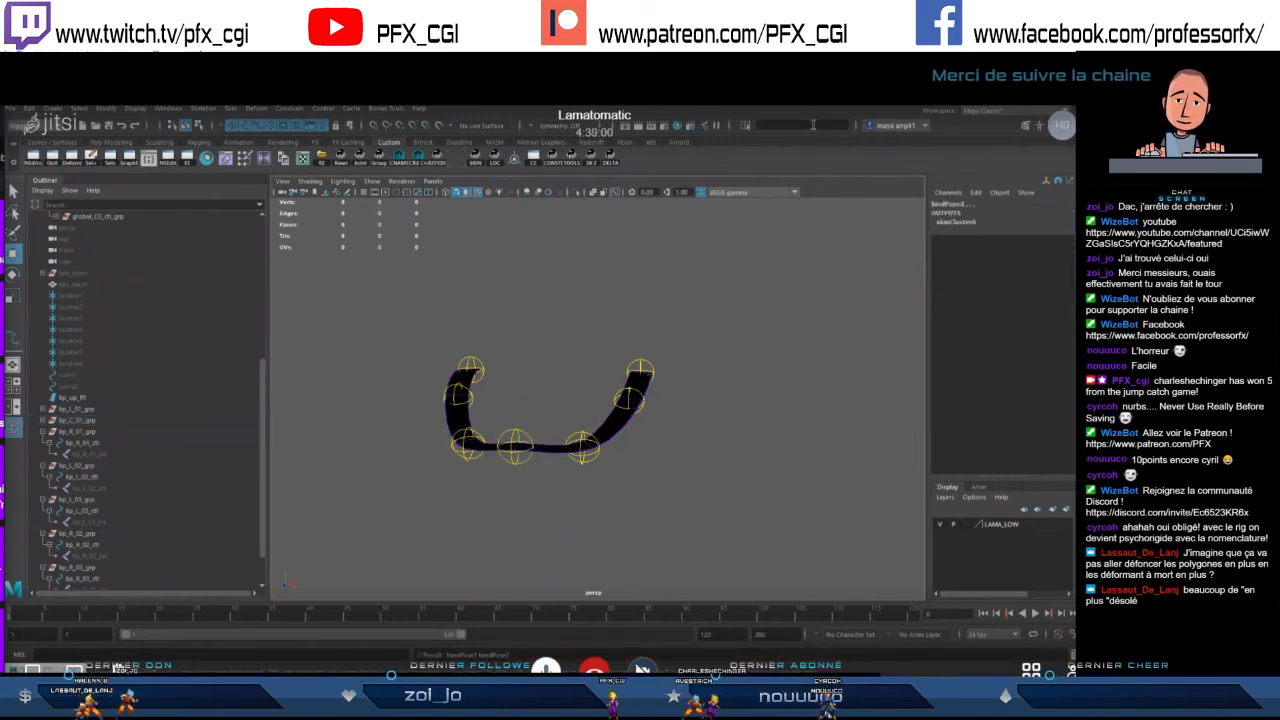
pyautogui.click(582, 440)
pyautogui.keyDown('alt'); pyautogui.moveTo(582, 440); pyautogui.dragTo(548, 460); pyautogui.keyUp('alt')
pyautogui.keyDown('alt'); pyautogui.moveTo(670, 438); pyautogui.dragTo(612, 449); pyautogui.keyUp('alt')
pyautogui.click(613, 448)
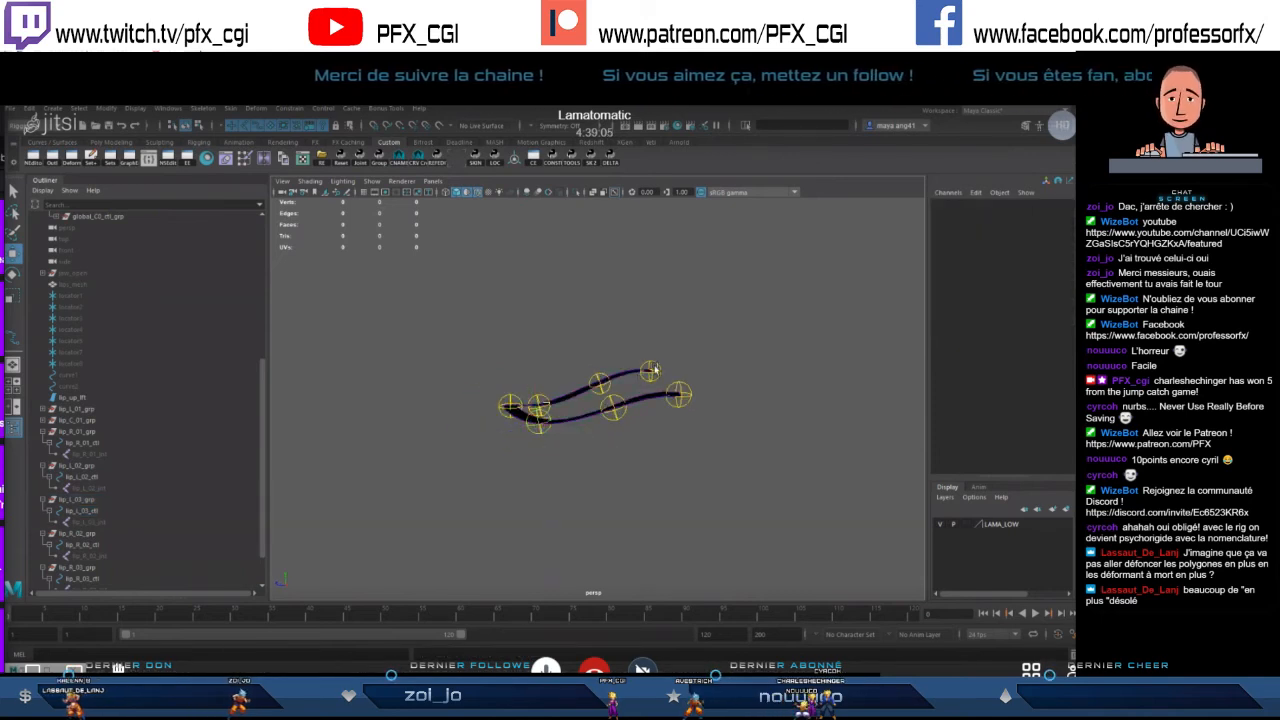
# - Move individual lip controllers, starting at the far mouth corner, to test the surface, undoing the move
pyautogui.click(657, 377)
pyautogui.moveTo(655, 373)
pyautogui.mouseDown()
pyautogui.moveTo(680, 335)
pyautogui.moveTo(672, 277)
pyautogui.moveTo(600, 430)
pyautogui.moveTo(607, 443)
pyautogui.moveTo(634, 429)
pyautogui.mouseUp()
pyautogui.click(607, 443)
pyautogui.press('w')
pyautogui.moveTo(682, 379); pyautogui.dragTo(510, 454)
pyautogui.hotkey('ctrl', 'z')
# - Continue testing the near-side lip controllers up to lip_L_03_ctl, undoing the moves
pyautogui.click(685, 448)
pyautogui.click(724, 426)
pyautogui.hotkey('ctrl', 'z')
pyautogui.click(701, 423)
pyautogui.press('q')
pyautogui.click(557, 445)
pyautogui.press('w')
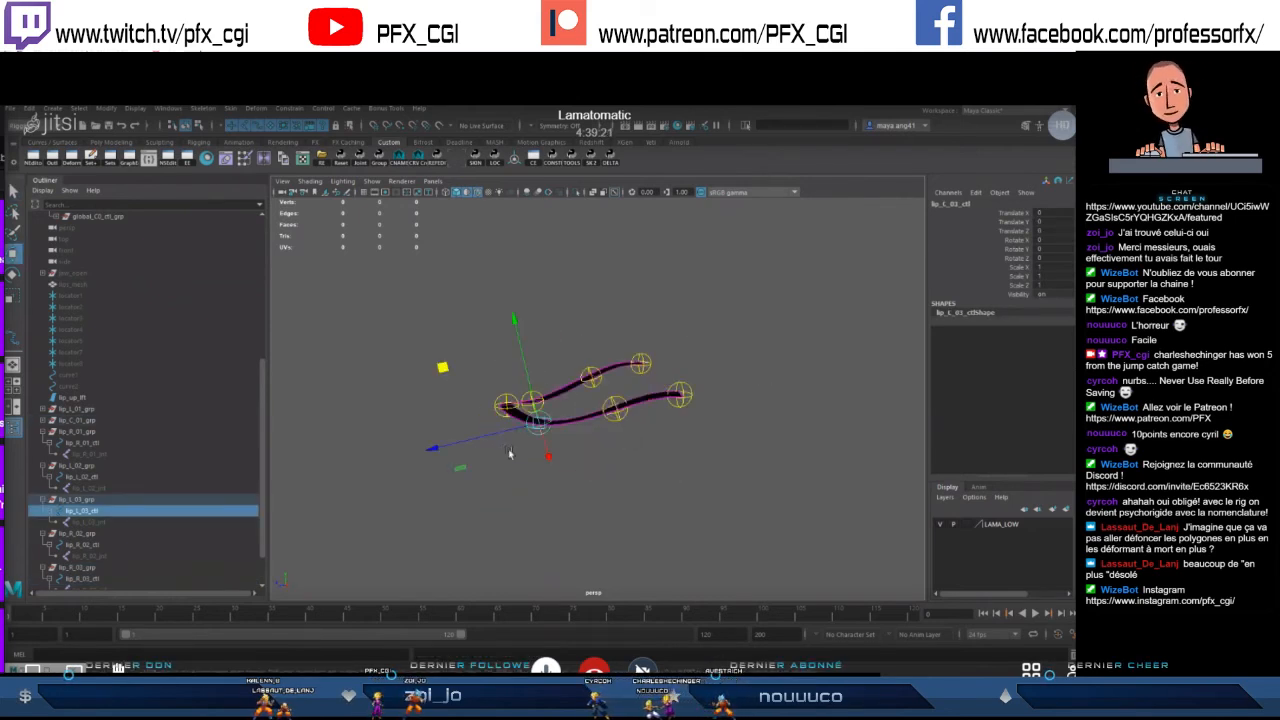
pyautogui.hotkey('ctrl', 'z')
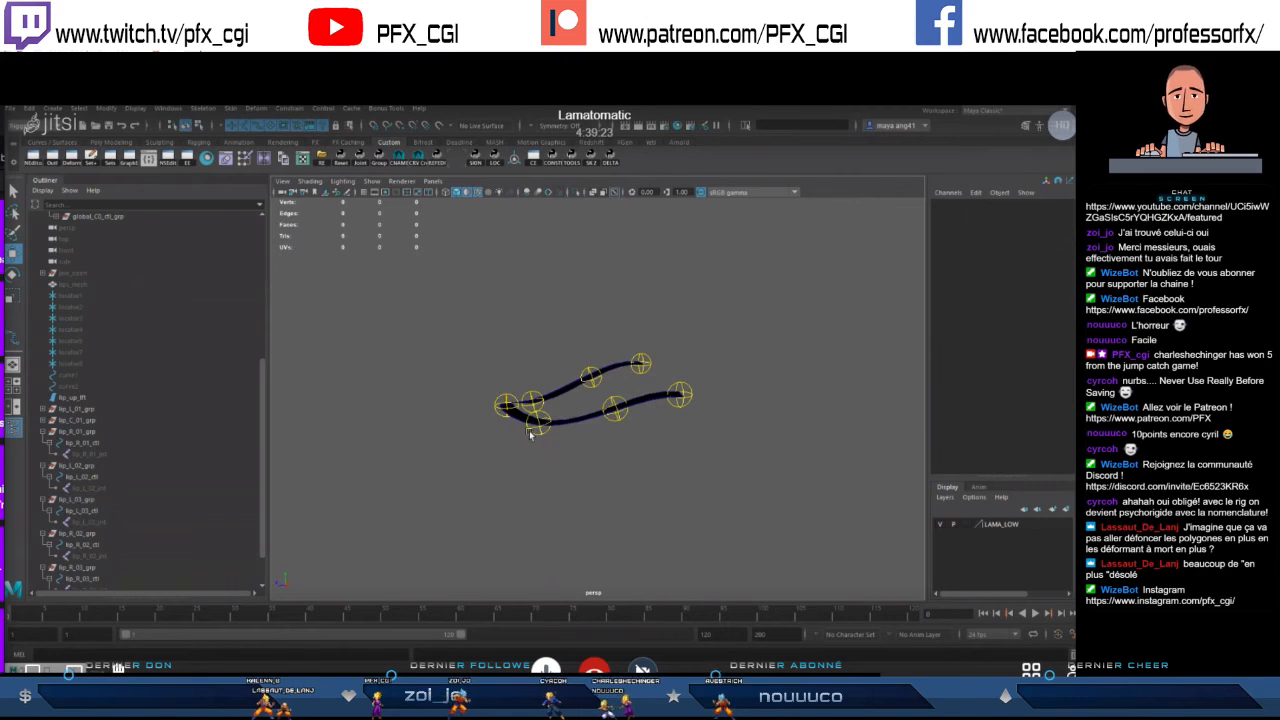
# - Pull lip_L_03_ctl, lip_R_03_ctl and lip_R_02_ctl outward and forward to test widening the lip
pyautogui.keyDown('alt'); pyautogui.moveTo(614, 487); pyautogui.dragTo(626, 499); pyautogui.keyUp('alt')
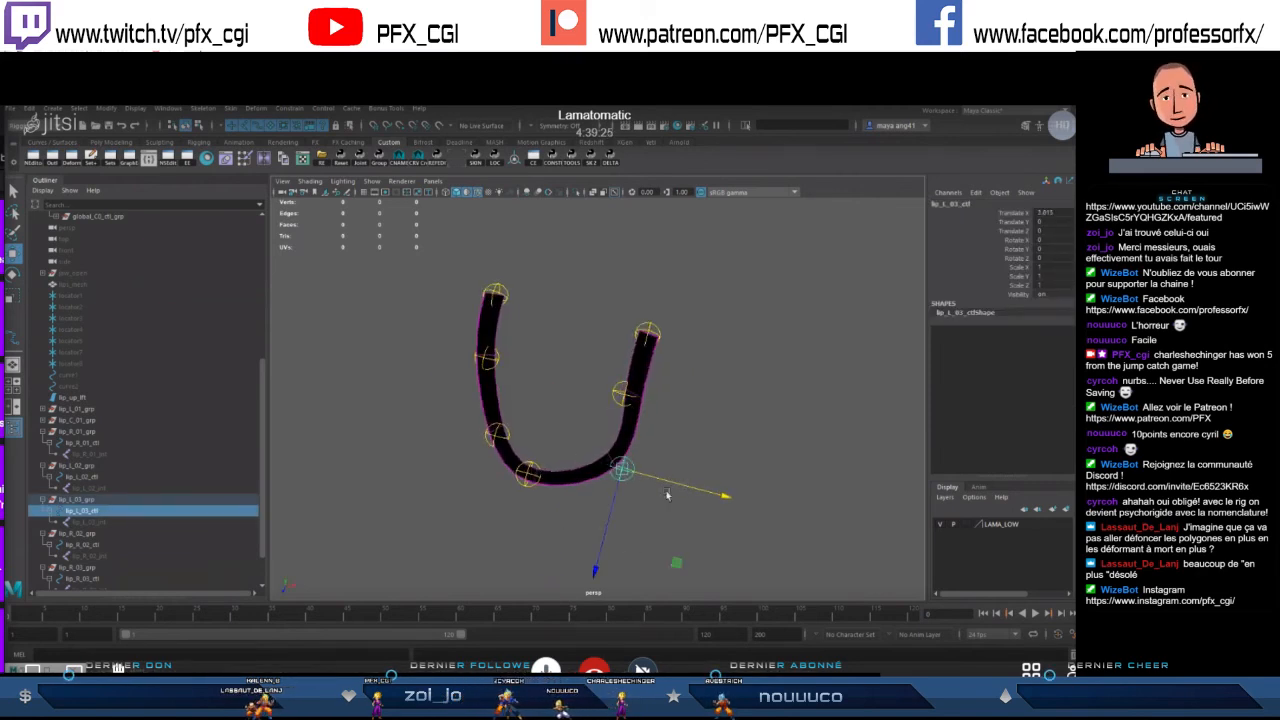
pyautogui.click(499, 438)
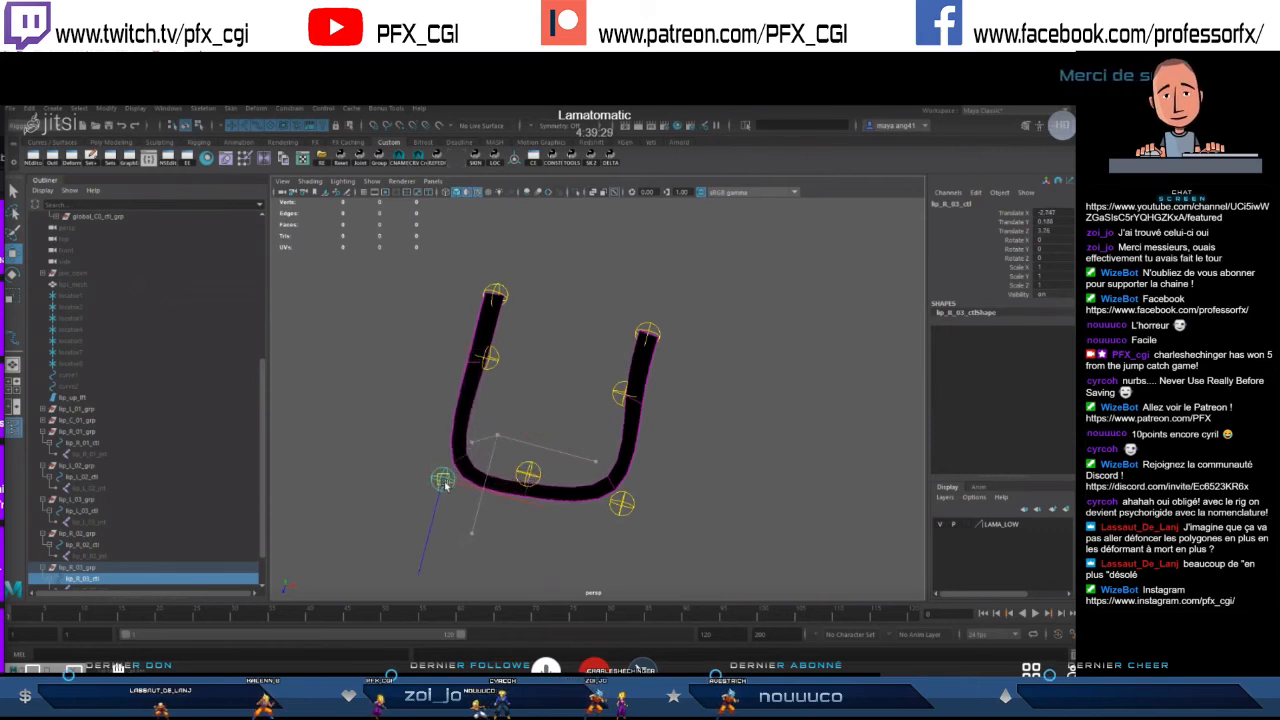
pyautogui.click(494, 360)
pyautogui.moveTo(490, 359); pyautogui.dragTo(443, 383)
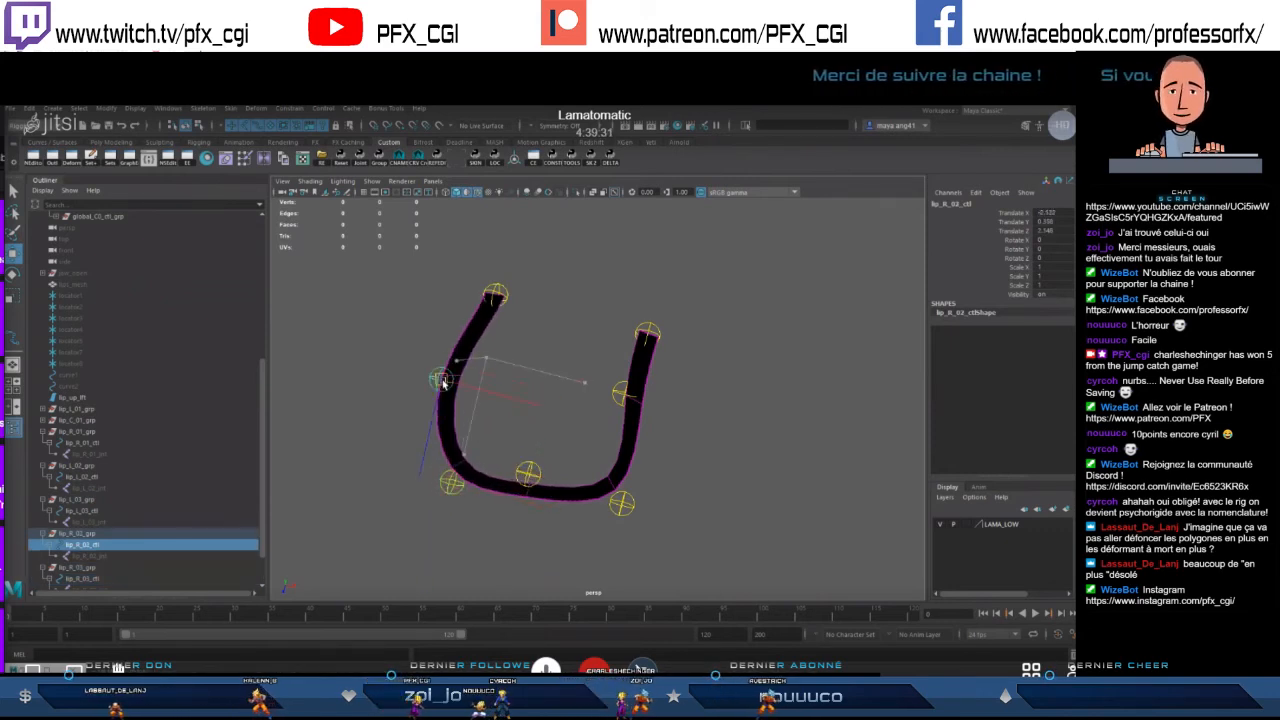
pyautogui.click(622, 398)
pyautogui.keyDown('alt'); pyautogui.moveTo(622, 400); pyautogui.dragTo(643, 447); pyautogui.keyUp('alt')
# - Undo all the widening test moves on the lip controllers and clear the selection
pyautogui.hotkey('ctrl', 'z')
pyautogui.hotkey('ctrl', 'z')
pyautogui.hotkey('ctrl', 'z')
pyautogui.hotkey('ctrl', 'z')
pyautogui.hotkey('ctrl', 'z')
pyautogui.hotkey('ctrl', 'z')
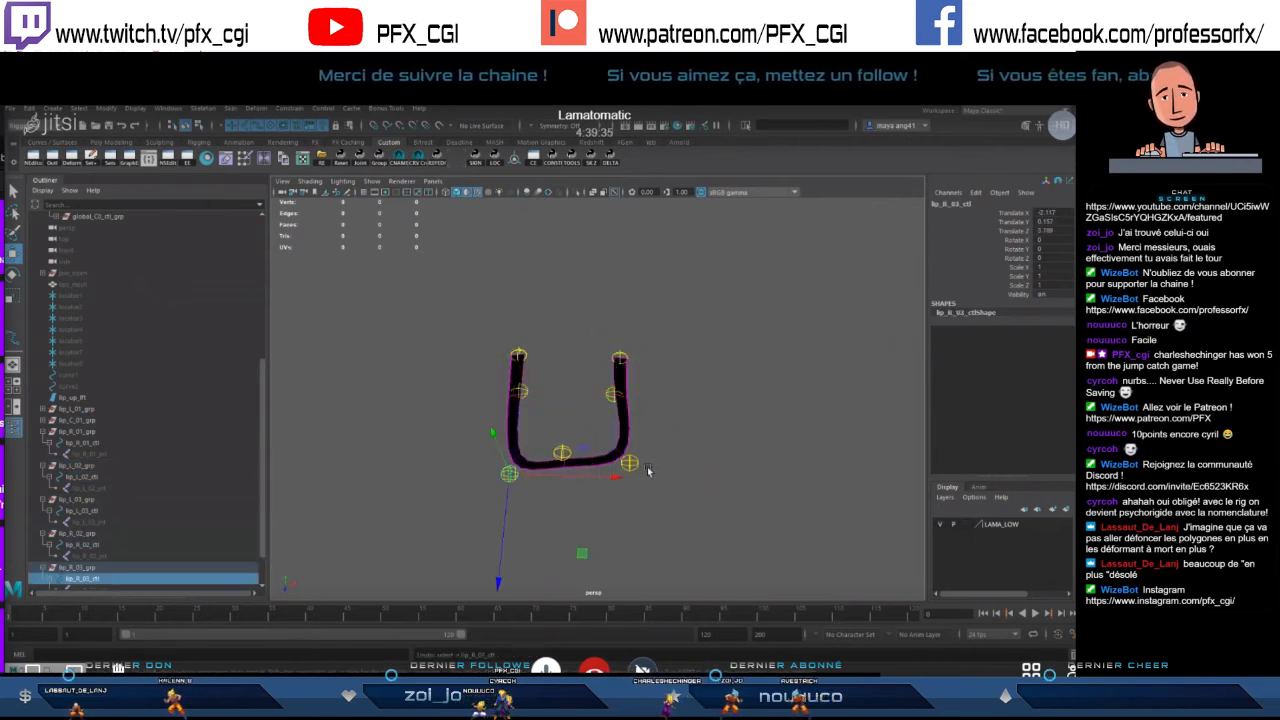
pyautogui.hotkey('ctrl', 'z')
pyautogui.click(757, 434)
pyautogui.keyDown('alt'); pyautogui.moveTo(757, 434); pyautogui.dragTo(660, 426); pyautogui.keyUp('alt')
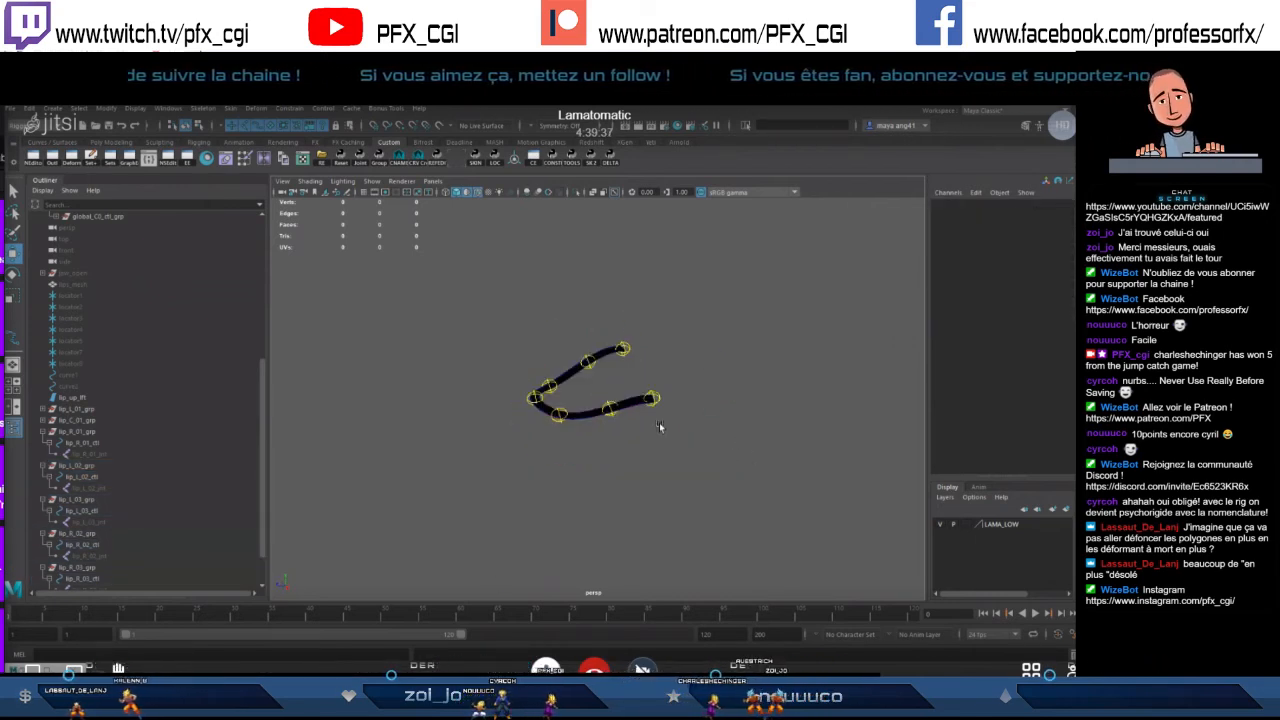
# - Collapse the expanded lip controller group hierarchies in the Outliner
pyautogui.click(43, 432)
pyautogui.click(43, 443)
pyautogui.click(43, 455)
pyautogui.click(43, 489)
pyautogui.click(43, 523)
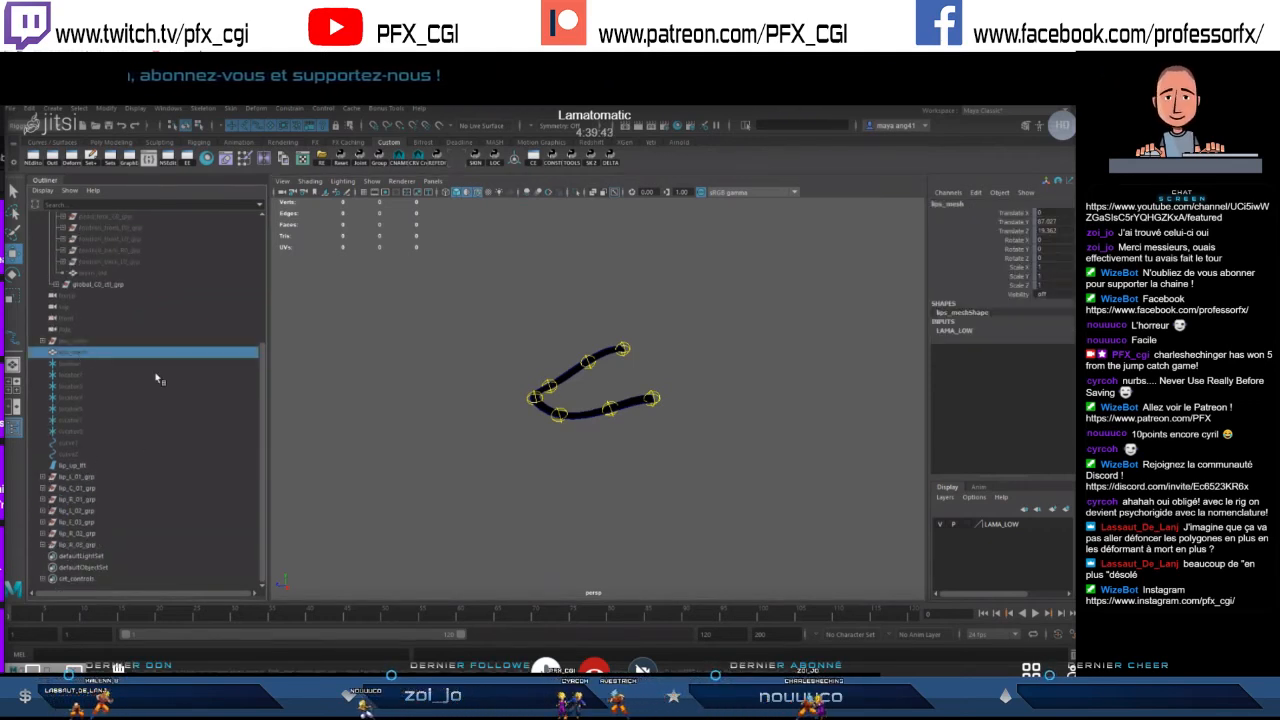
# - Show lips_mesh again and examine up close how the controllers sit along the lip line
pyautogui.hotkey('shift', 'h')
pyautogui.keyDown('alt'); pyautogui.moveTo(574, 453); pyautogui.dragTo(679, 388, button='right'); pyautogui.keyUp('alt')
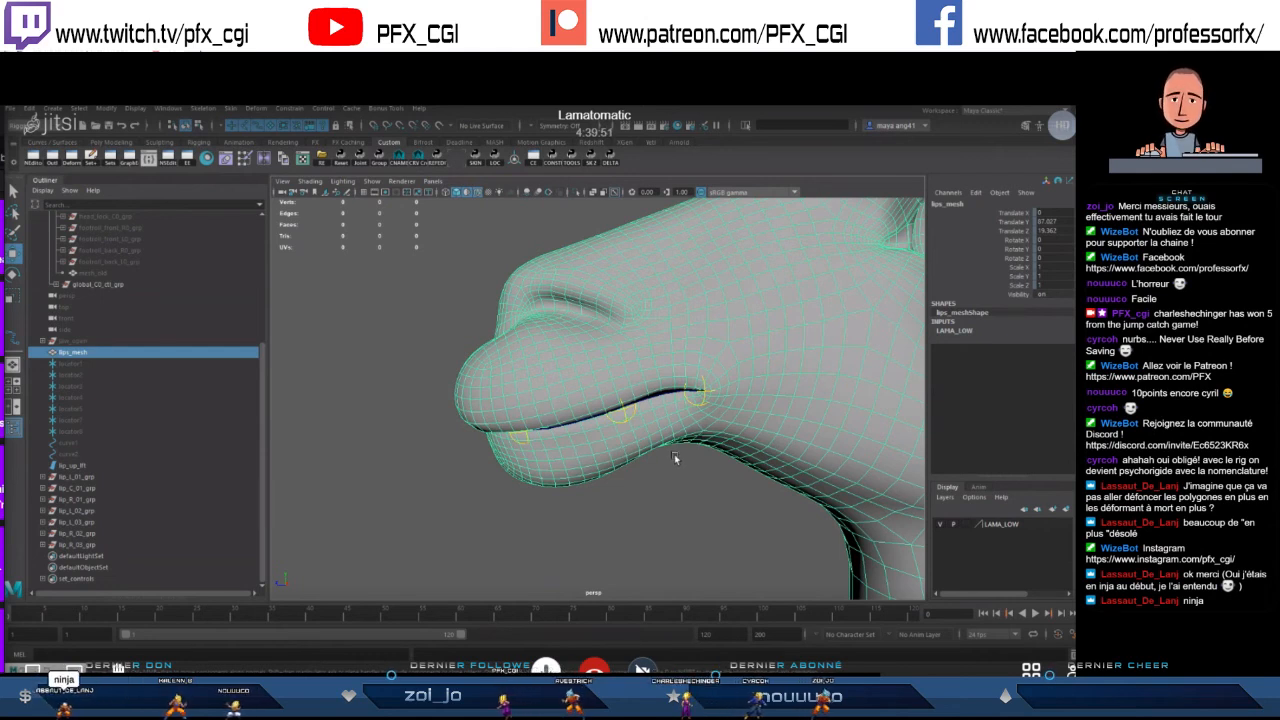
pyautogui.moveTo(673, 457)
pyautogui.keyDown('alt'); pyautogui.mouseDown()
pyautogui.moveTo(677, 444)
pyautogui.moveTo(795, 430)
pyautogui.moveTo(672, 445)
pyautogui.mouseUp(); pyautogui.keyUp('alt')
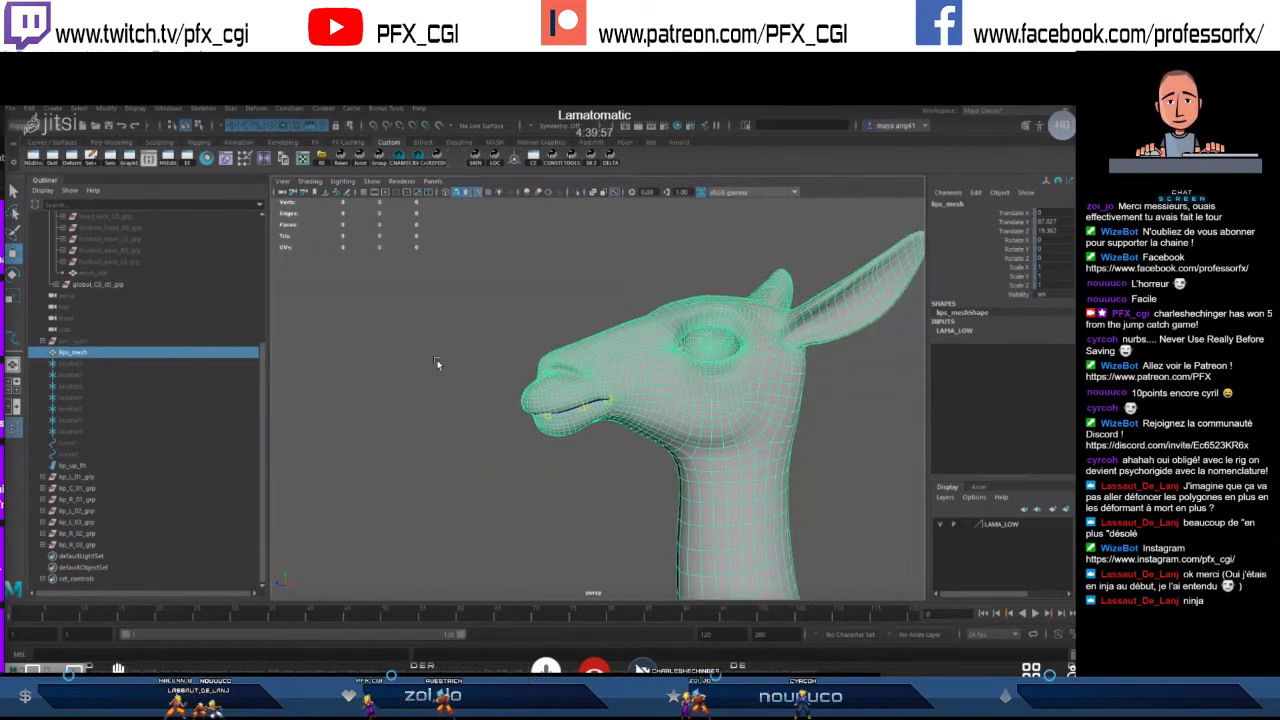
pyautogui.scroll(10, 602, 424)
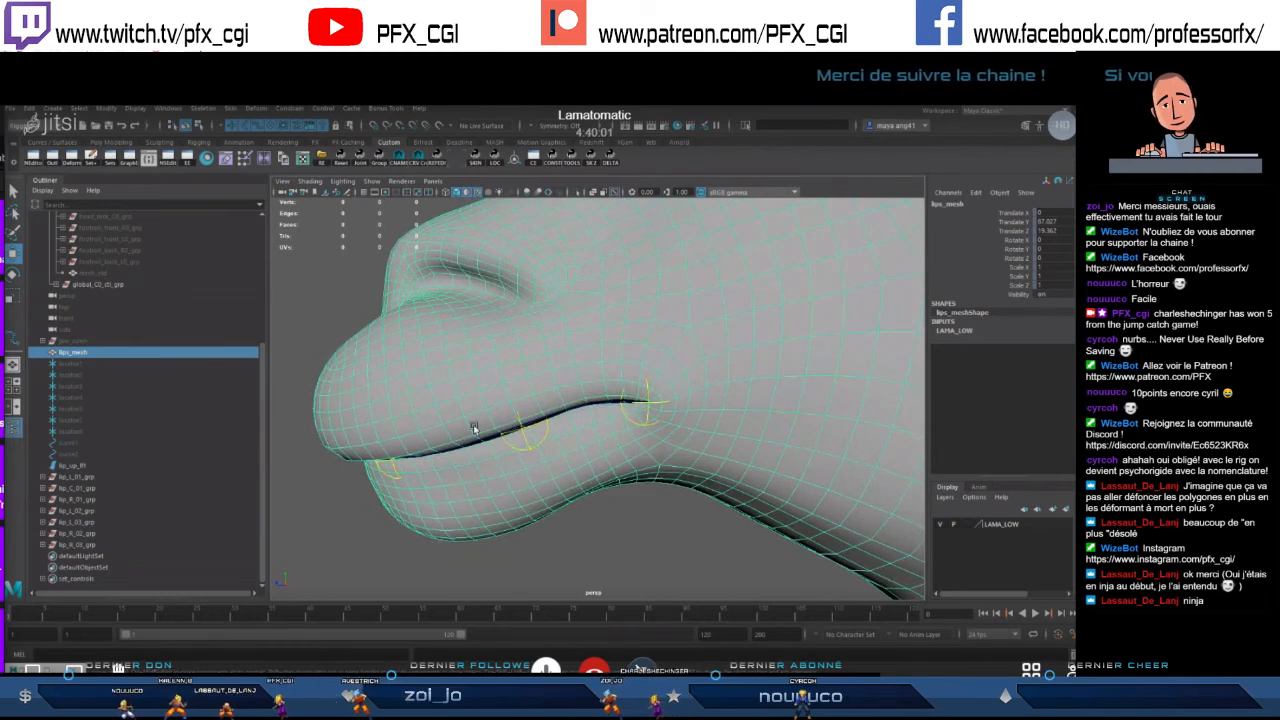
pyautogui.keyDown('alt'); pyautogui.moveTo(475, 428); pyautogui.dragTo(540, 428); pyautogui.keyUp('alt')
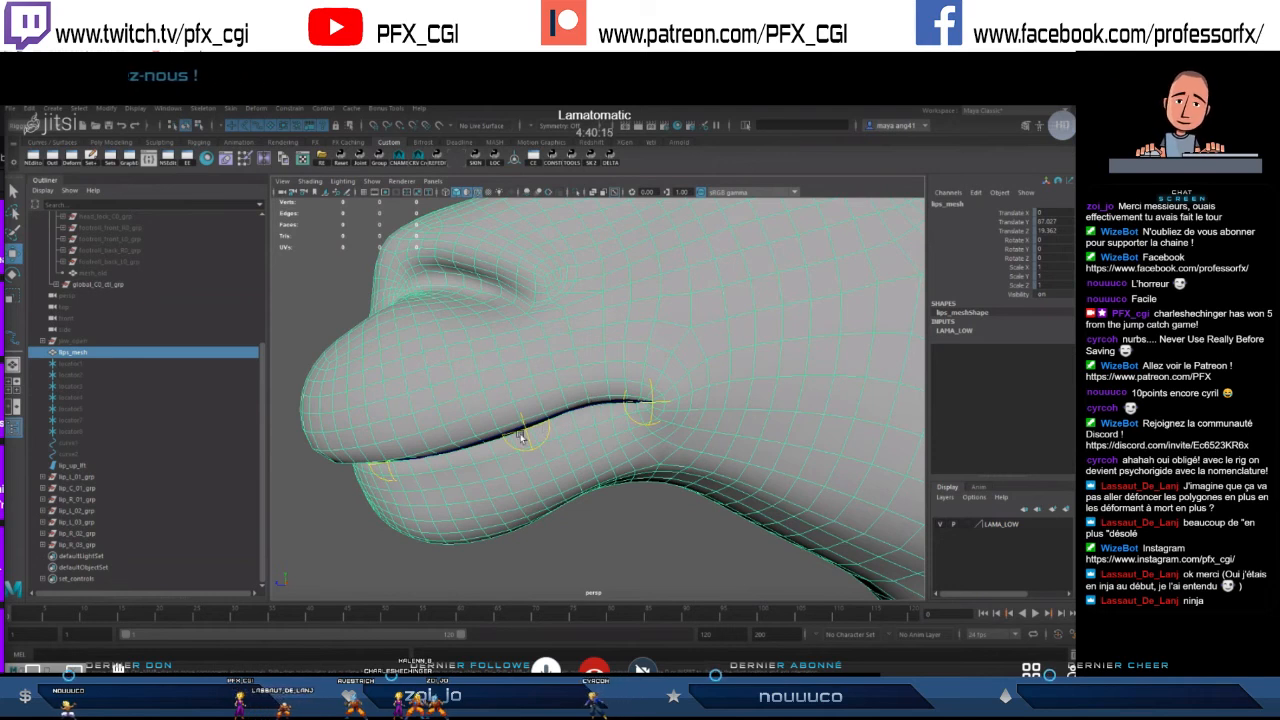
# - Hide lips_mesh and select lip_L_02_ctl on the exposed lip surface
pyautogui.hotkey('ctrl', 'h')
pyautogui.keyDown('alt'); pyautogui.moveTo(719, 493); pyautogui.dragTo(552, 453); pyautogui.keyUp('alt')
pyautogui.keyDown('alt'); pyautogui.moveTo(552, 453); pyautogui.dragTo(616, 430, button='right'); pyautogui.keyUp('alt')
pyautogui.click(616, 429)
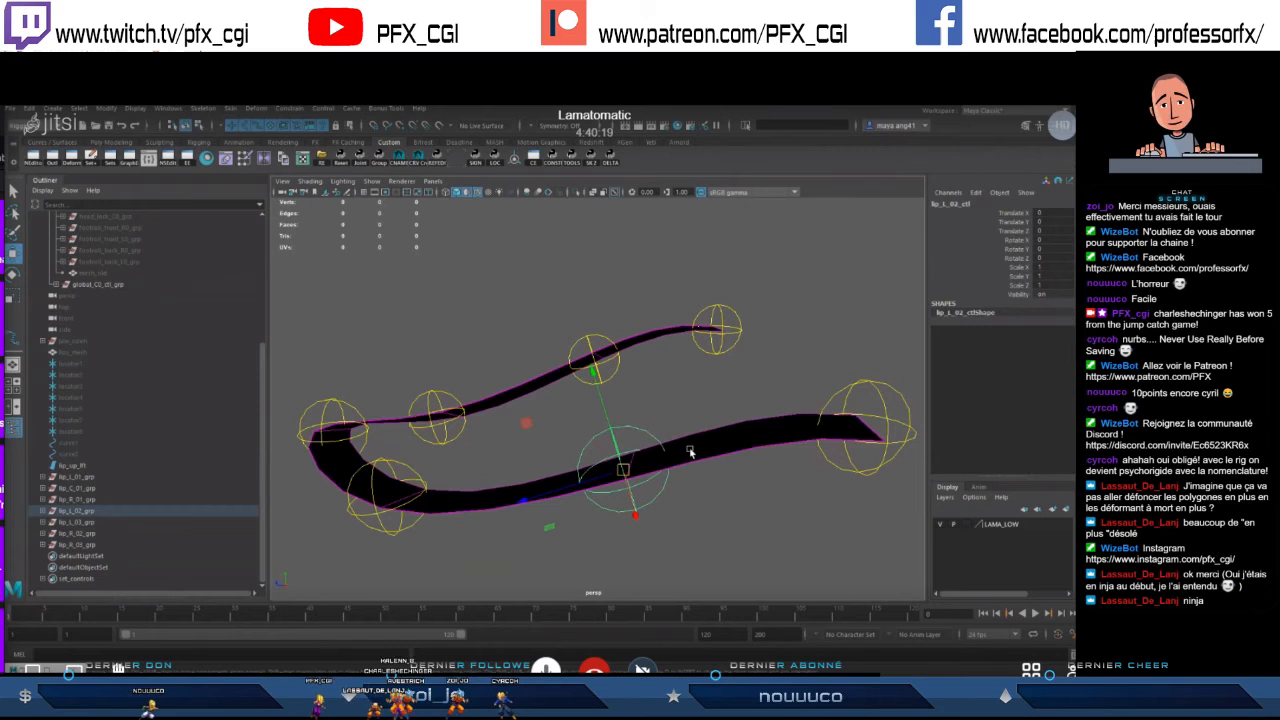
# - Duplicate the joint under lip_L_02_ctl, unparent the copy to the world and make it visible
pyautogui.moveTo(33, 515); pyautogui.dragTo(44, 516, button='middle')
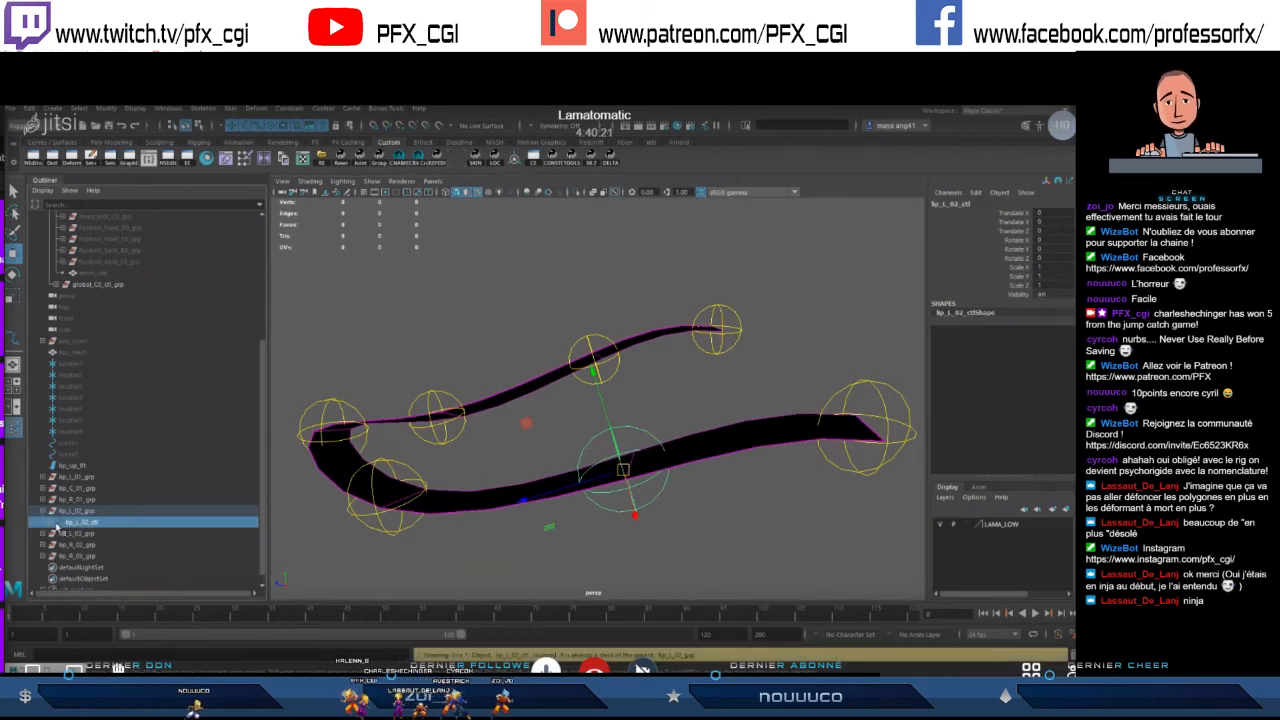
pyautogui.click(51, 523)
pyautogui.click(113, 535)
pyautogui.hotkey('ctrl', 'd')
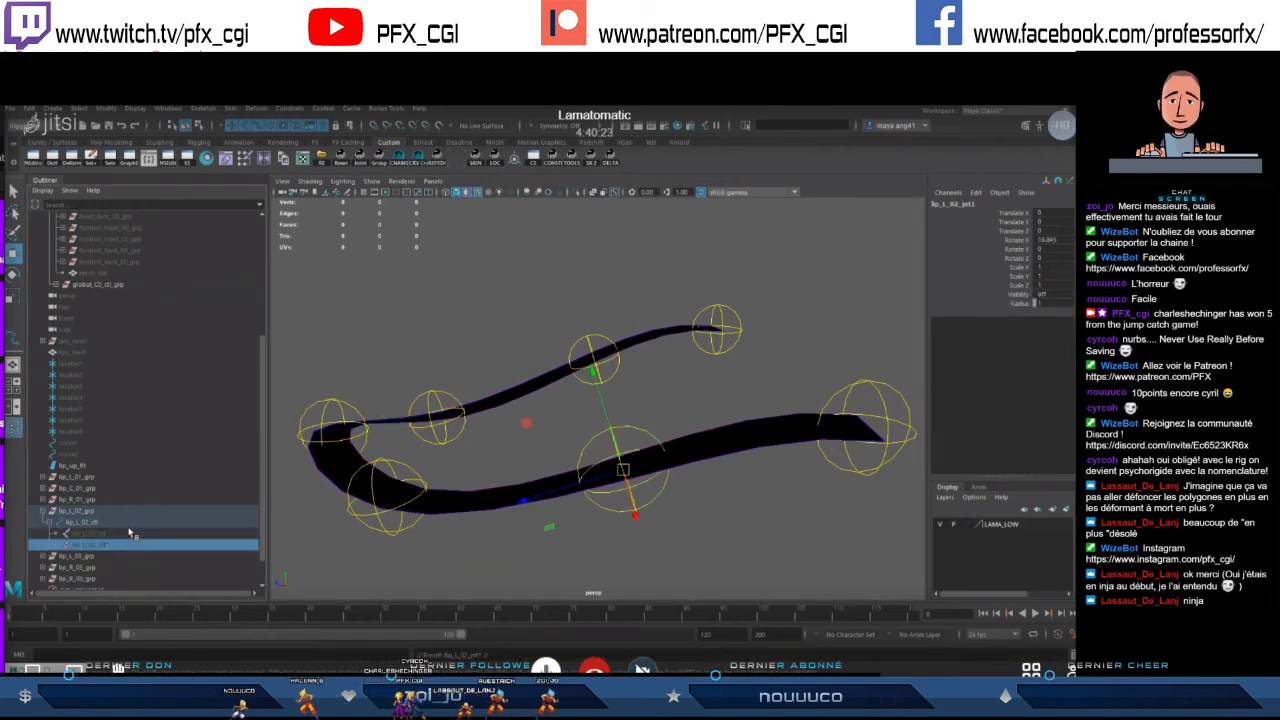
pyautogui.hotkey('shift', 'p')
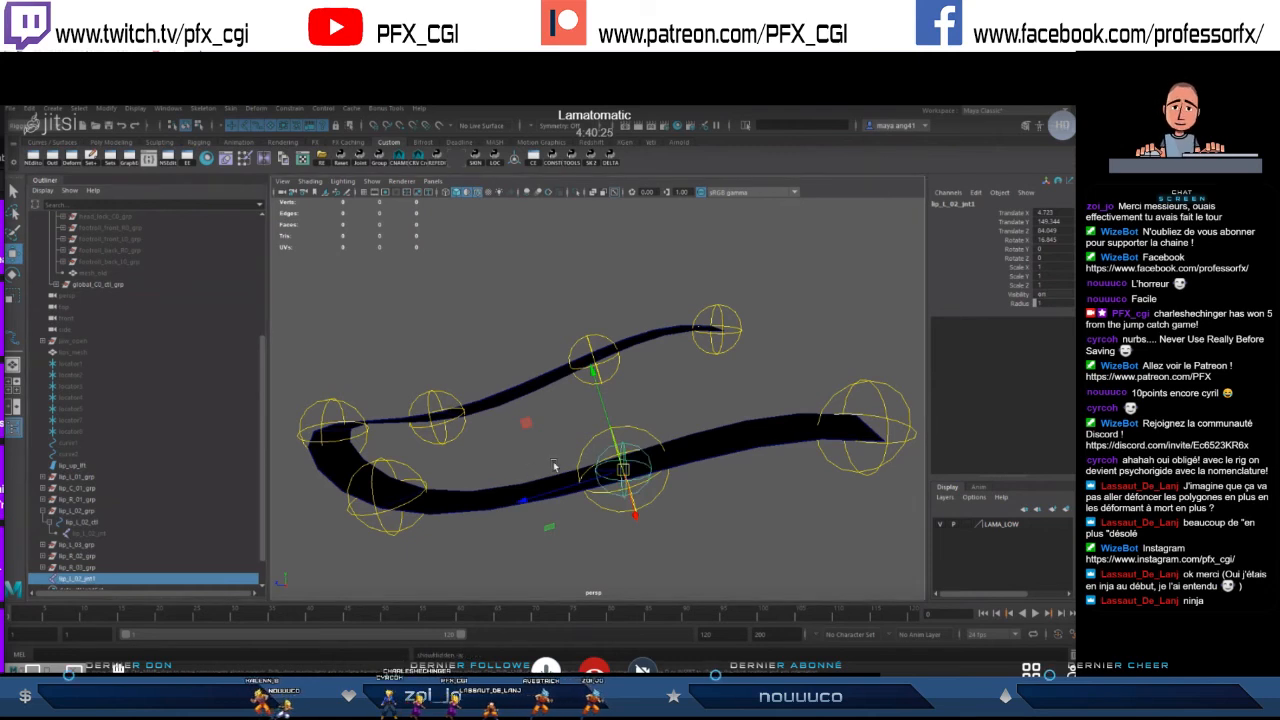
# - Move the duplicated joint along the lip surface to a point between lip_L_02_ctl and lip_L_03_ctl
pyautogui.keyDown('alt'); pyautogui.moveTo(554, 466); pyautogui.dragTo(560, 440); pyautogui.keyUp('alt')
pyautogui.keyDown('alt'); pyautogui.moveTo(734, 427); pyautogui.dragTo(648, 430); pyautogui.keyUp('alt')
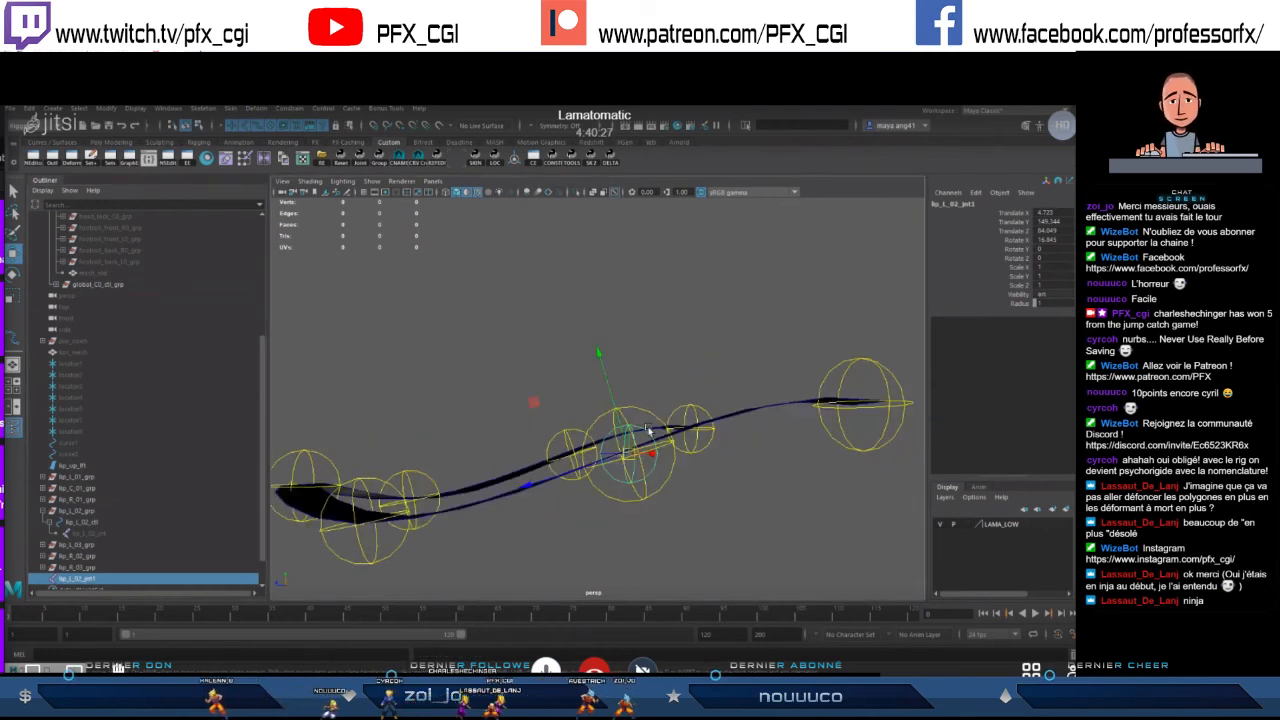
pyautogui.keyDown('alt'); pyautogui.moveTo(540, 480); pyautogui.dragTo(588, 462); pyautogui.keyUp('alt')
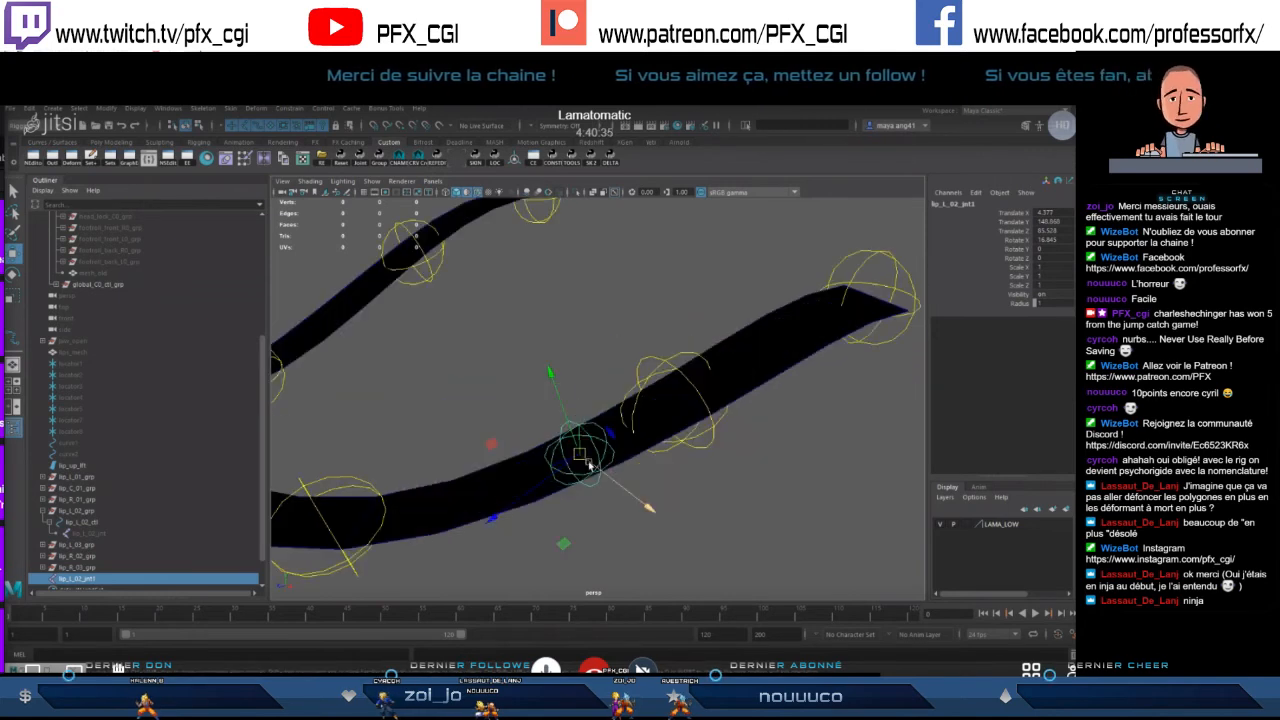
# - Select the lip surface followed by the duplicated joint, and load create_follicles.py into the Script Editor
pyautogui.click(757, 367)
pyautogui.click(578, 454)
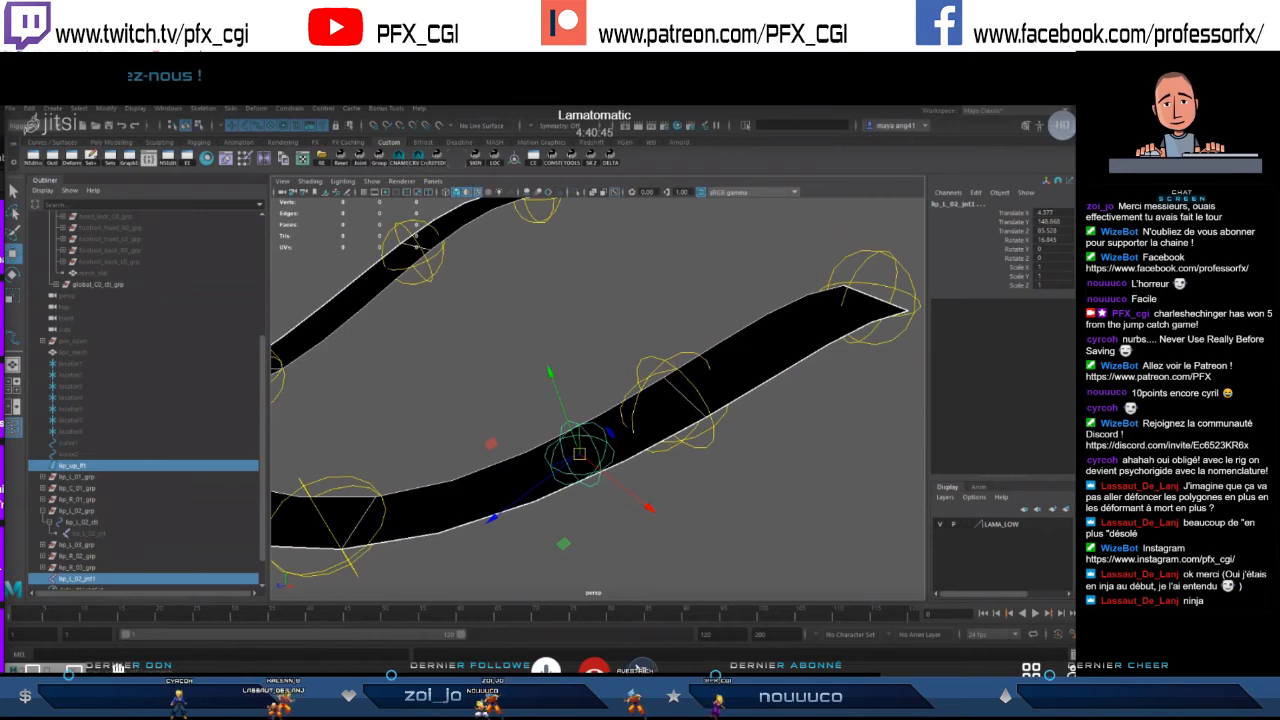
pyautogui.click(1073, 655)
pyautogui.click(270, 460)
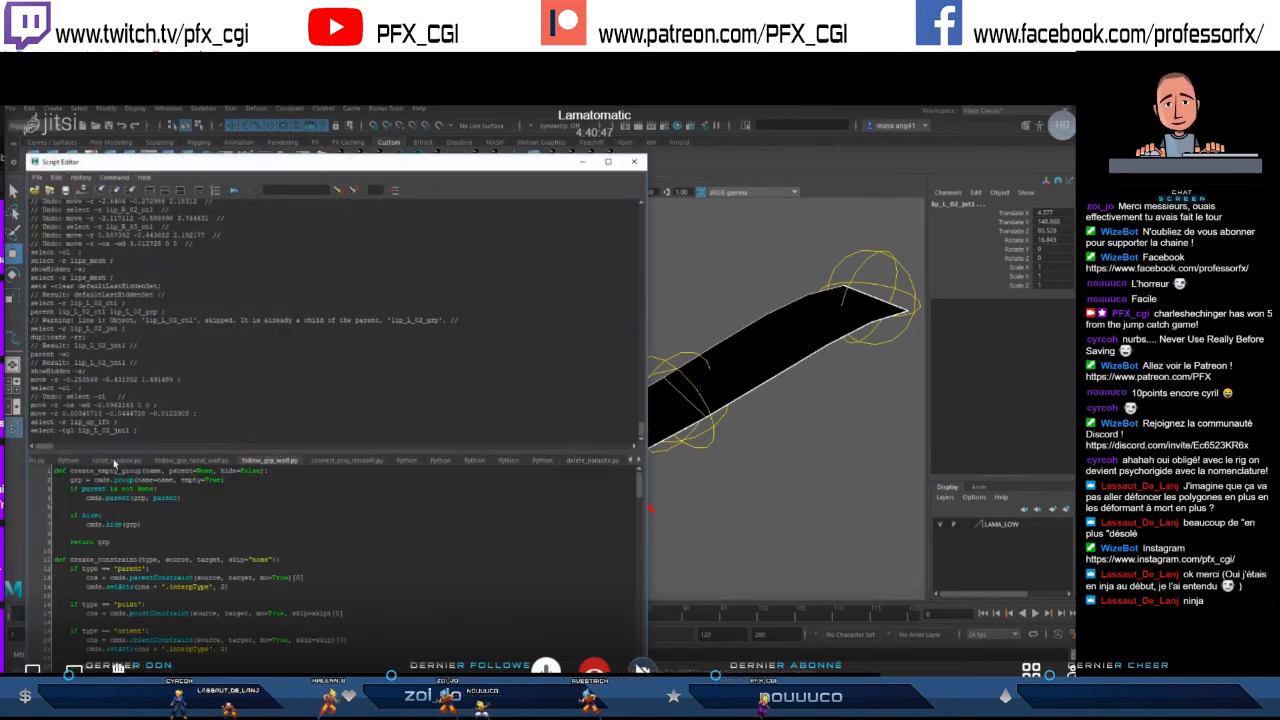
pyautogui.scroll(5, 114, 462)
pyautogui.click(604, 461)
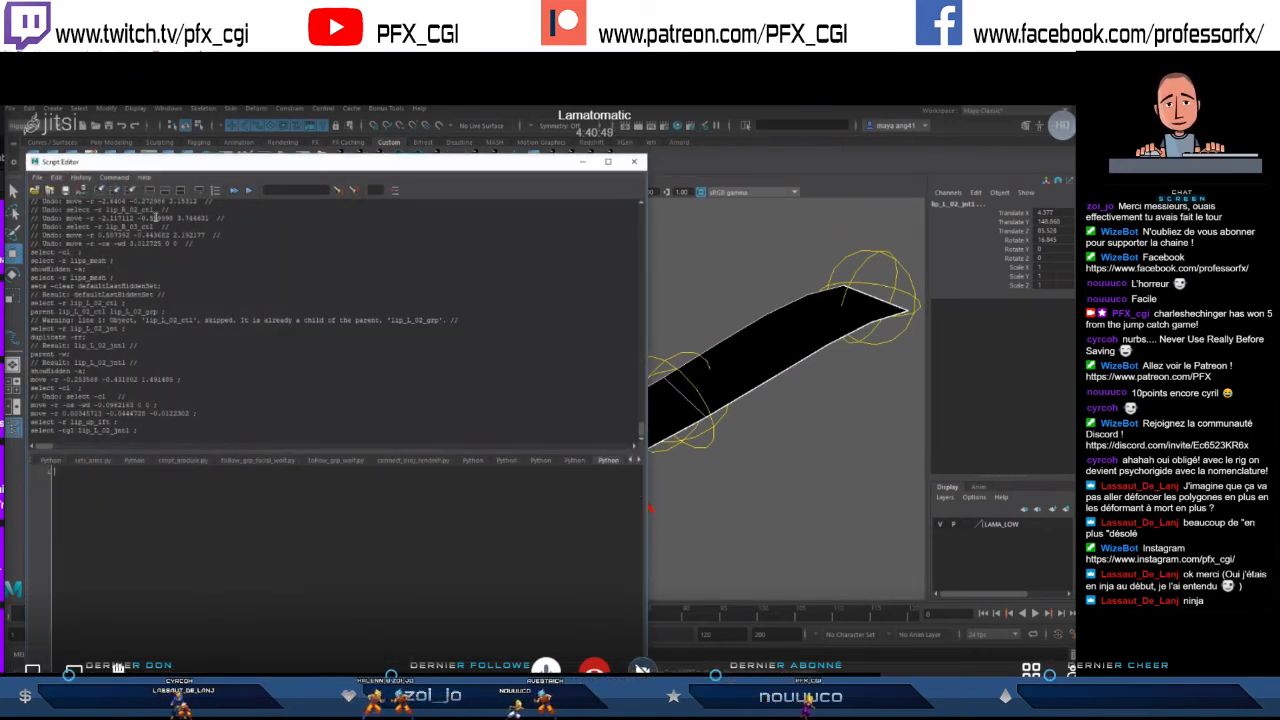
pyautogui.click(38, 177)
pyautogui.click(50, 192)
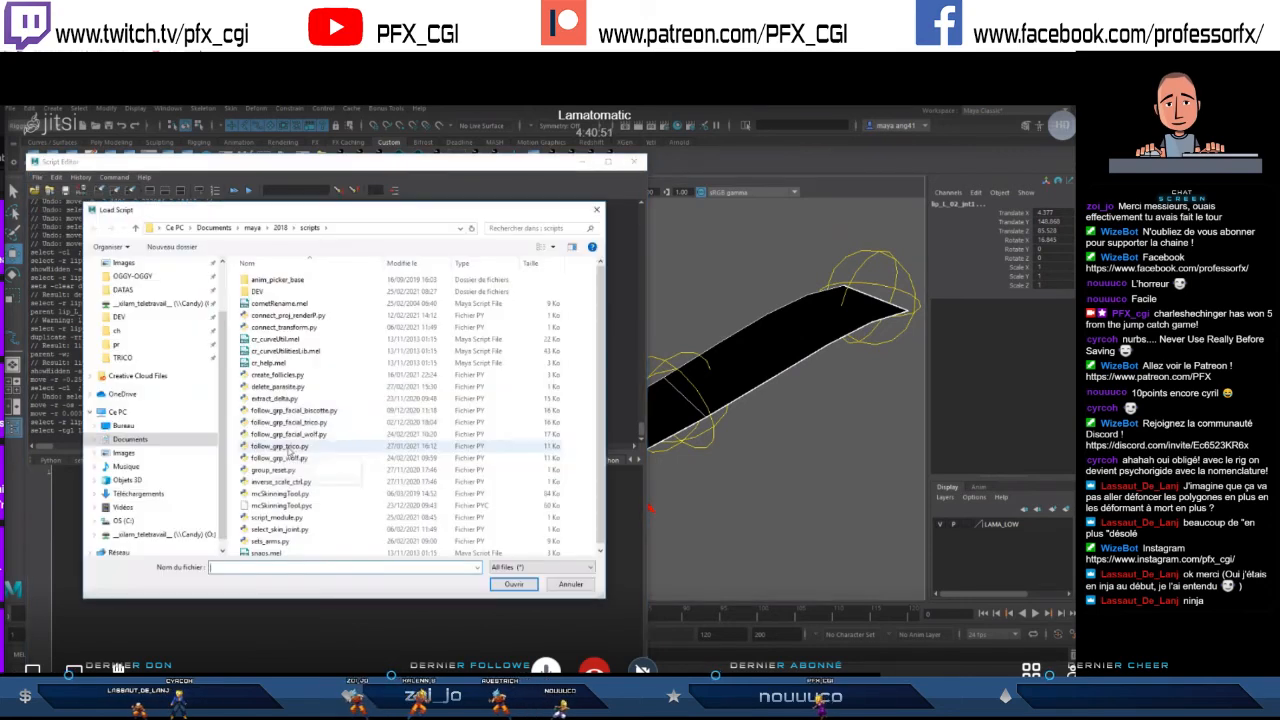
pyautogui.doubleClick(277, 374)
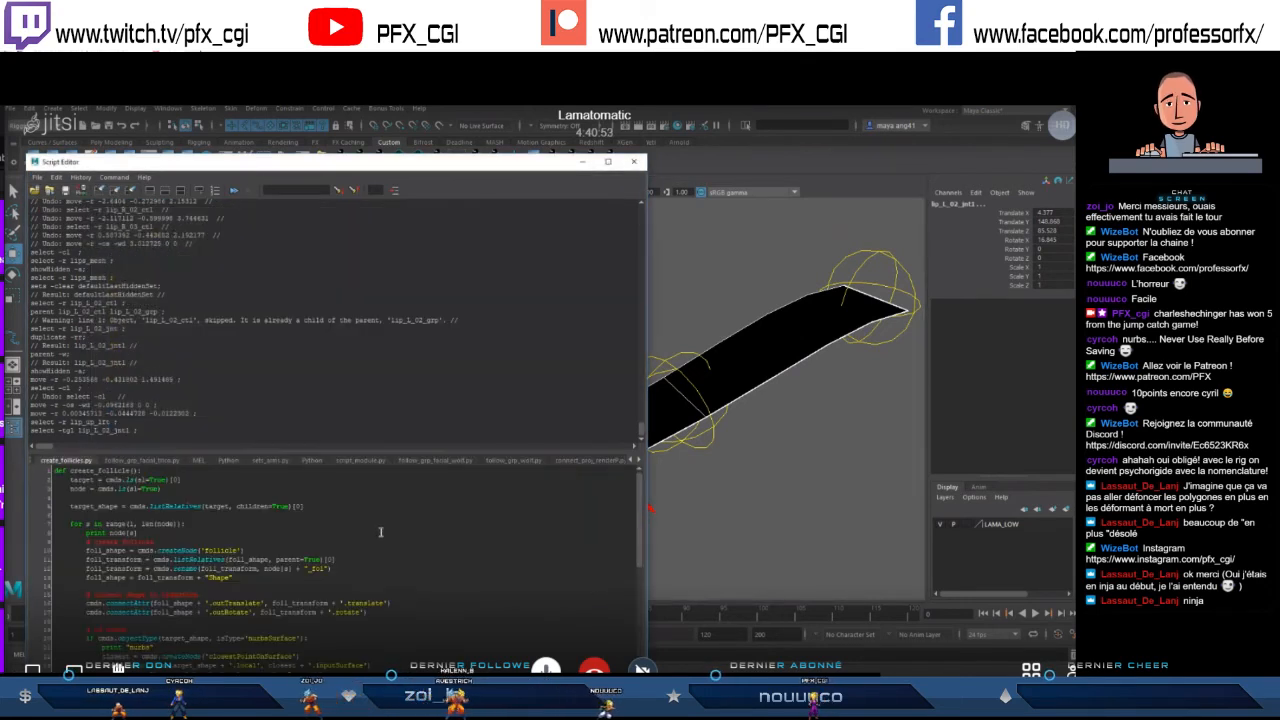
# - Run the whole create_follicles.py script on the selected surface and joint, and put the Script Editor away
pyautogui.hotkey('ctrl', 'a')
pyautogui.hotkey('ctrl', 'Return')
pyautogui.click(580, 164)
# - Locate the new follicle on the lip surface, select it and examine its shape up close inside the joint
pyautogui.keyDown('alt'); pyautogui.moveTo(597, 480); pyautogui.dragTo(490, 418); pyautogui.keyUp('alt')
pyautogui.scroll(3, 589, 442)
pyautogui.scroll(-3, 494, 456)
pyautogui.scroll(-2, 121, 497)
pyautogui.click(82, 545)
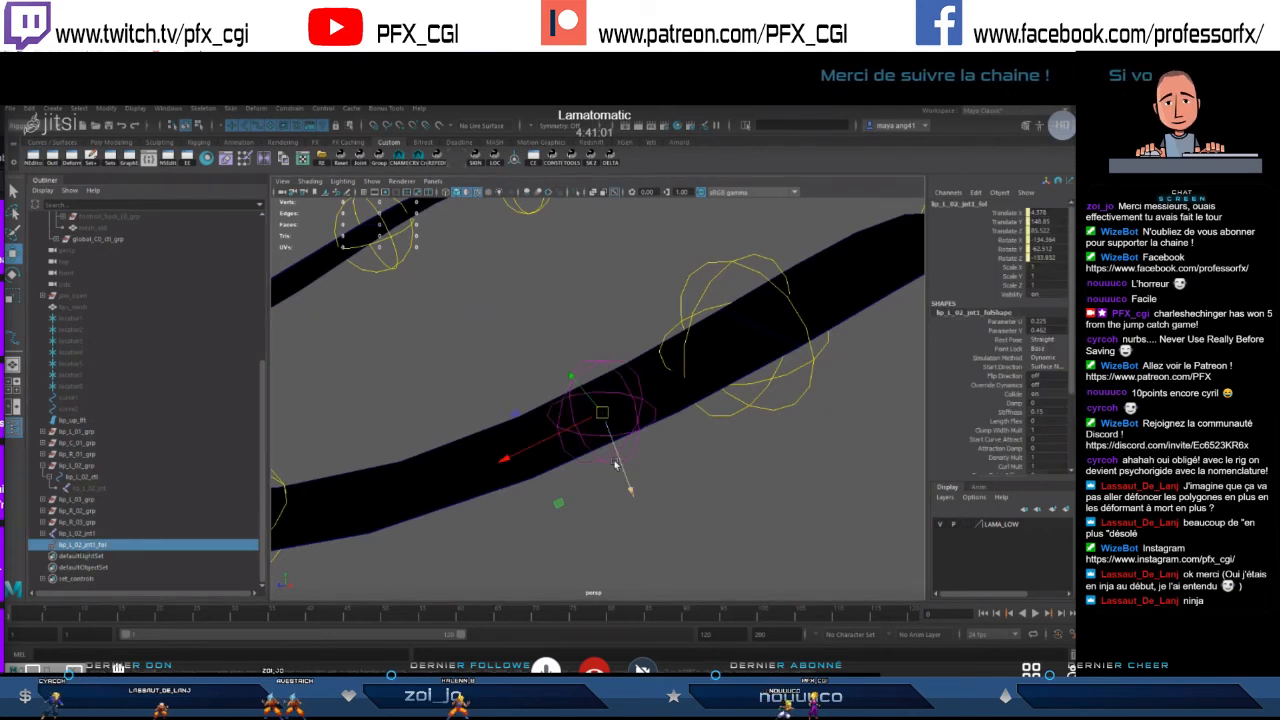
pyautogui.press('f')
pyautogui.keyDown('alt'); pyautogui.moveTo(610, 443); pyautogui.dragTo(721, 467); pyautogui.keyUp('alt')
pyautogui.click(652, 409)
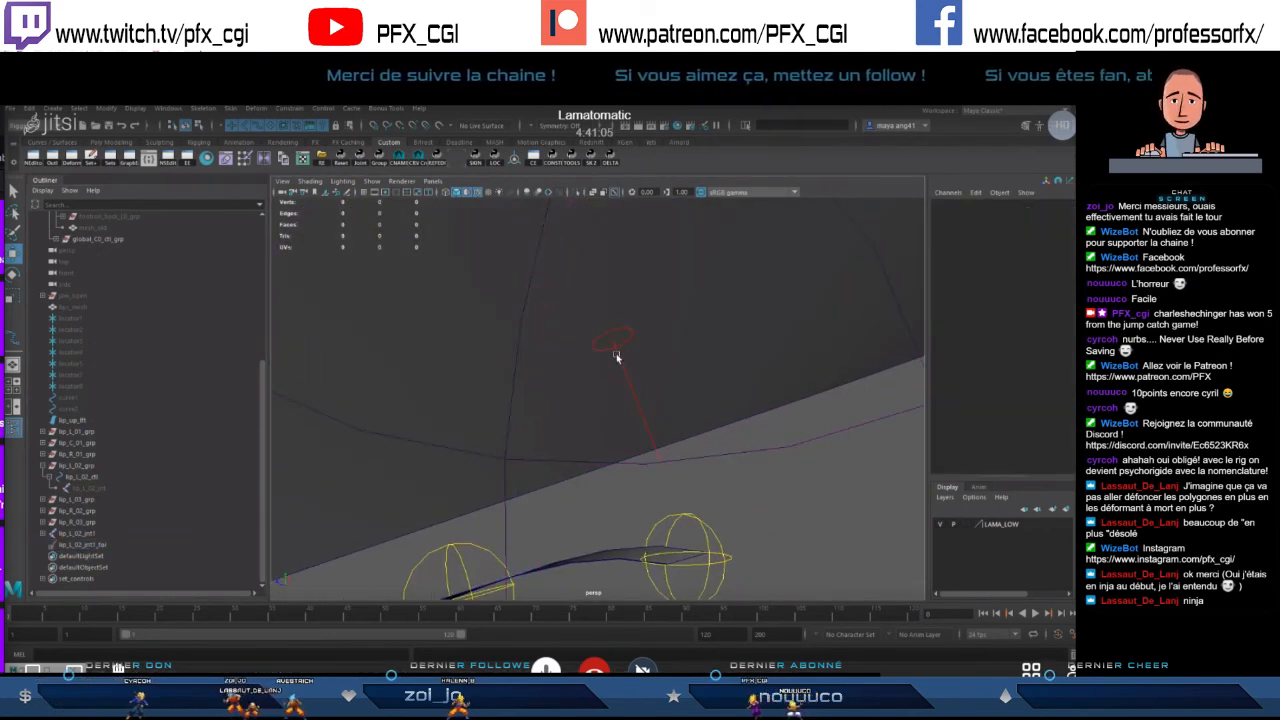
pyautogui.click(614, 343)
pyautogui.click(625, 380)
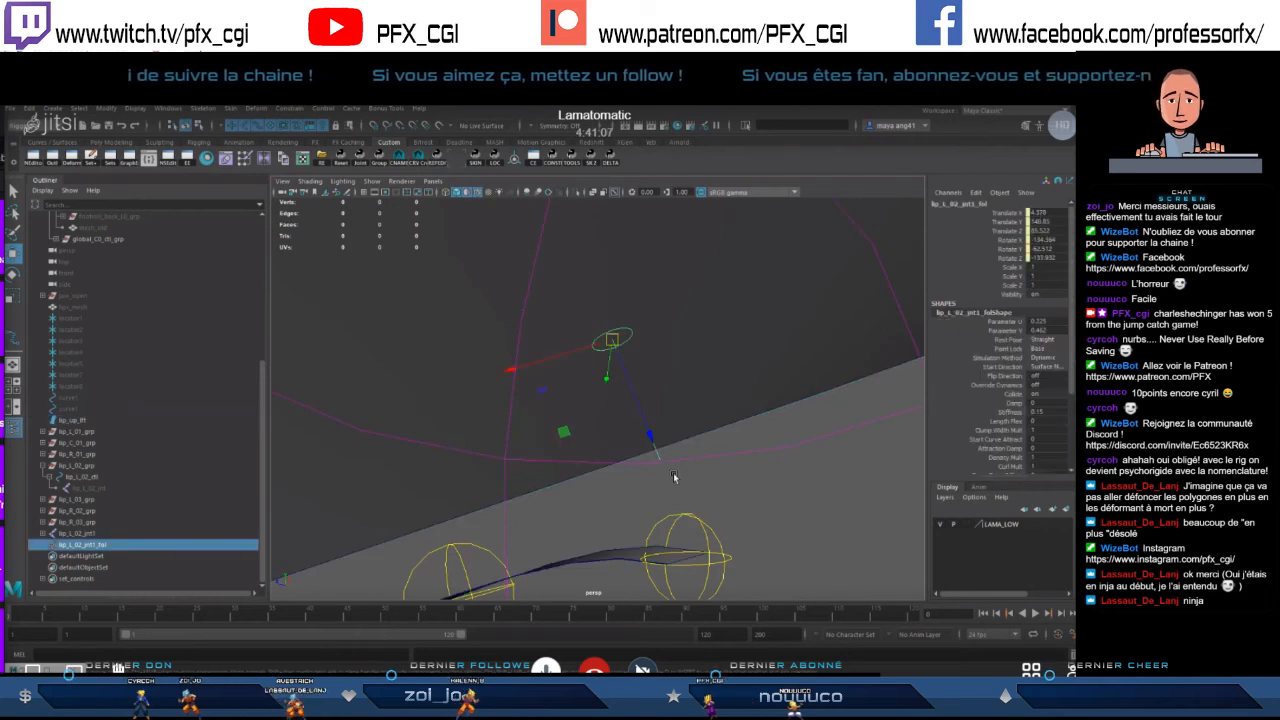
pyautogui.click(611, 378)
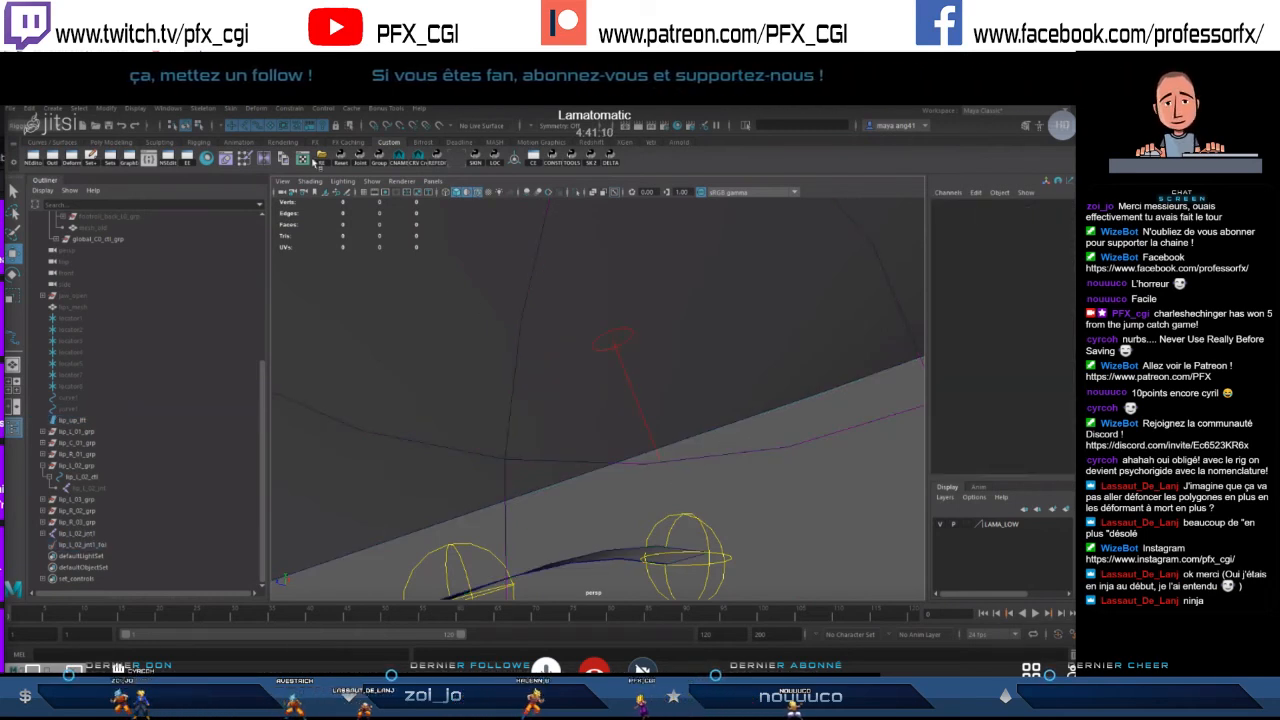
# - Switch to the FX menu set and look through the nHair commands that relate to follicles
pyautogui.click(24, 126)
pyautogui.click(14, 172)
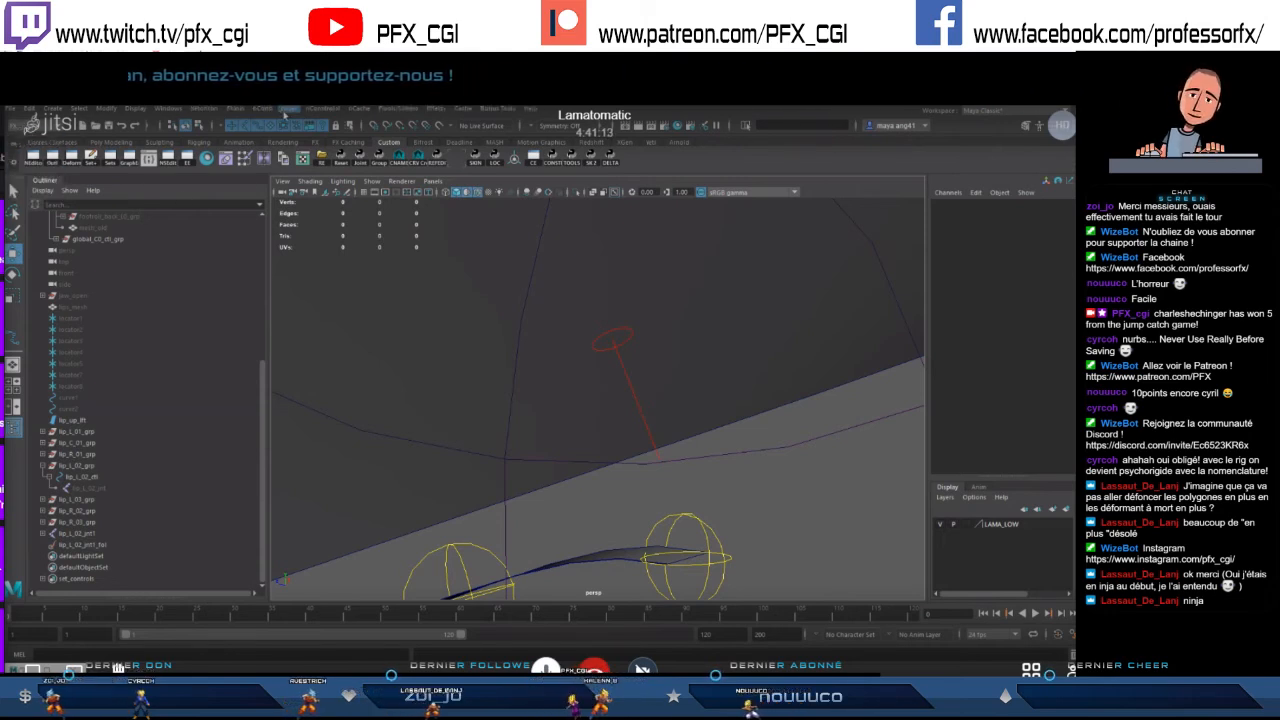
pyautogui.click(290, 109)
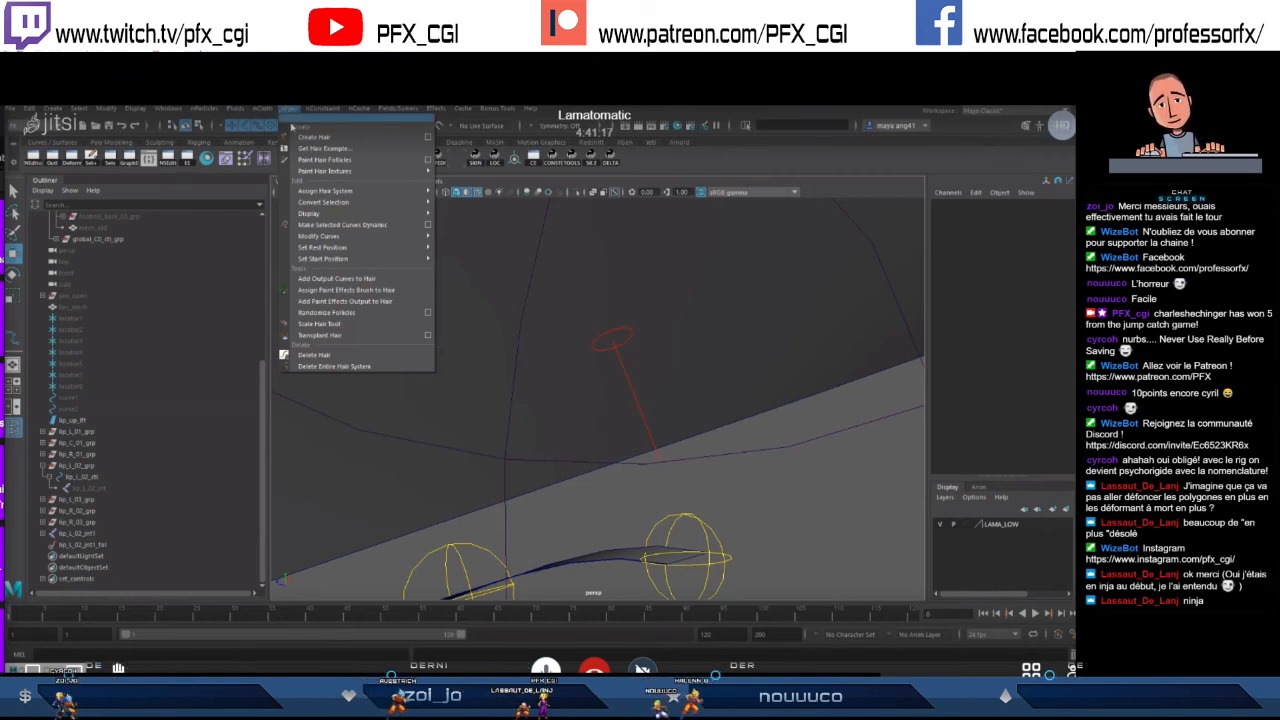
# - Select lip_L_02_jnt1_fol again and examine how it is oriented on the lip surface
pyautogui.click(100, 546)
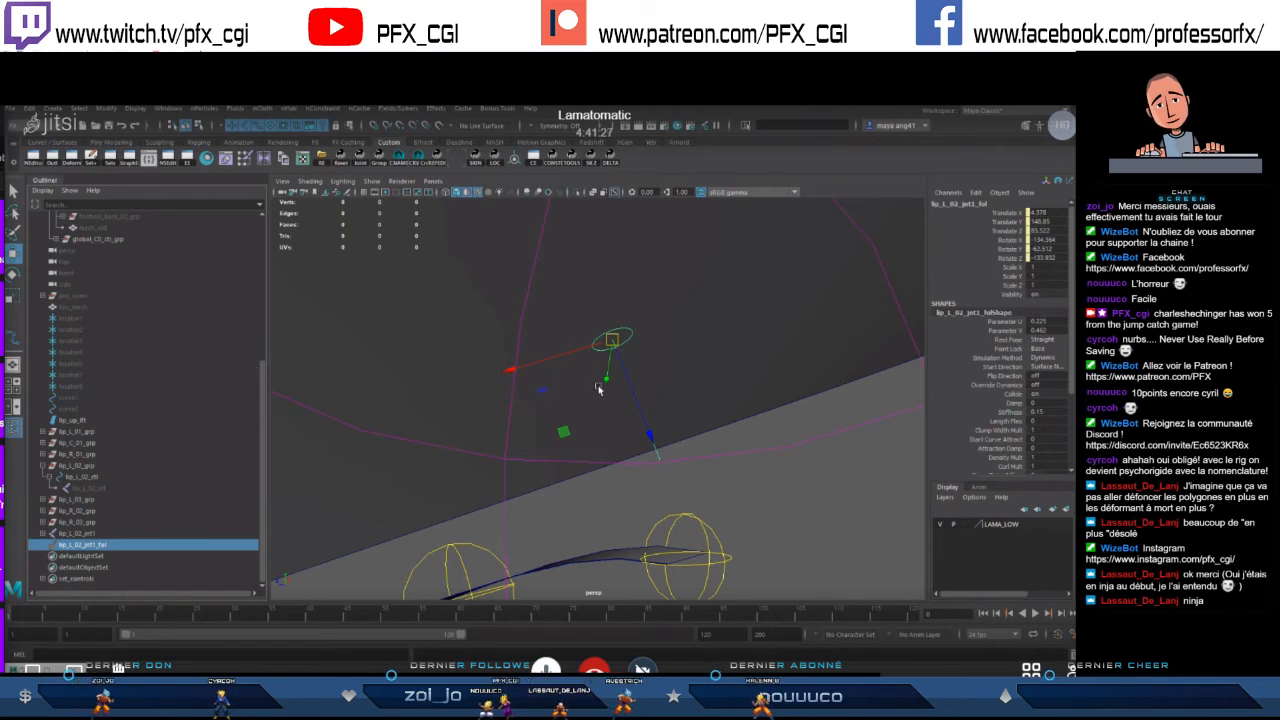
pyautogui.keyDown('alt'); pyautogui.moveTo(679, 312); pyautogui.dragTo(673, 410); pyautogui.keyUp('alt')
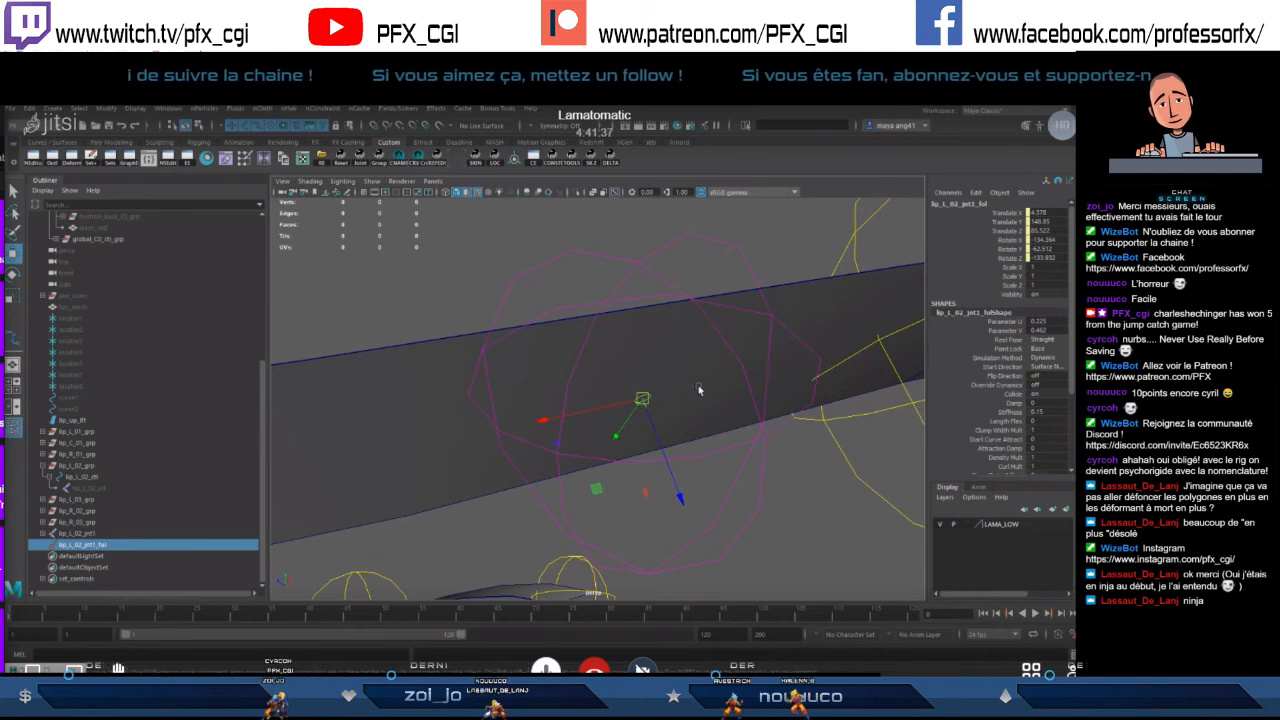
pyautogui.scroll(3, 680, 409)
pyautogui.keyDown('alt'); pyautogui.moveTo(685, 408); pyautogui.dragTo(771, 283); pyautogui.keyUp('alt')
# - Hide the duplicated joint lip_L_02_jnt1 so only its follicle remains on the surface
pyautogui.click(82, 476)
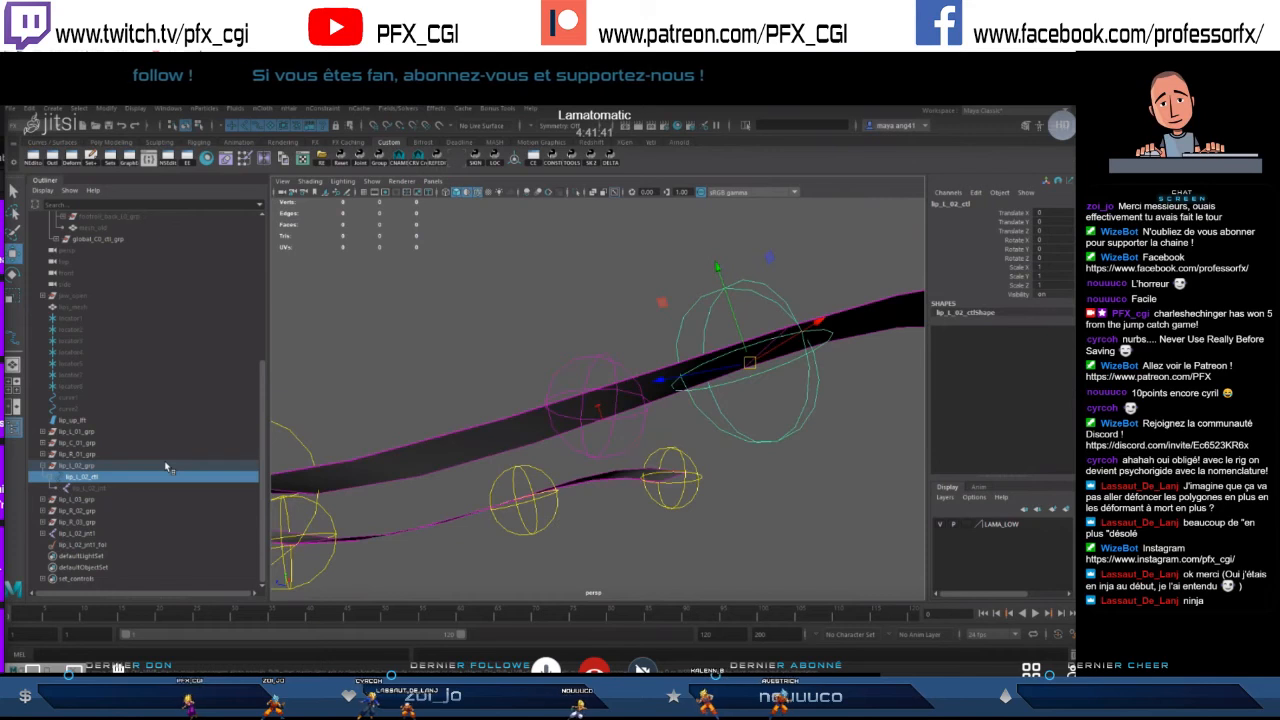
pyautogui.click(86, 535)
pyautogui.hotkey('ctrl', 'h')
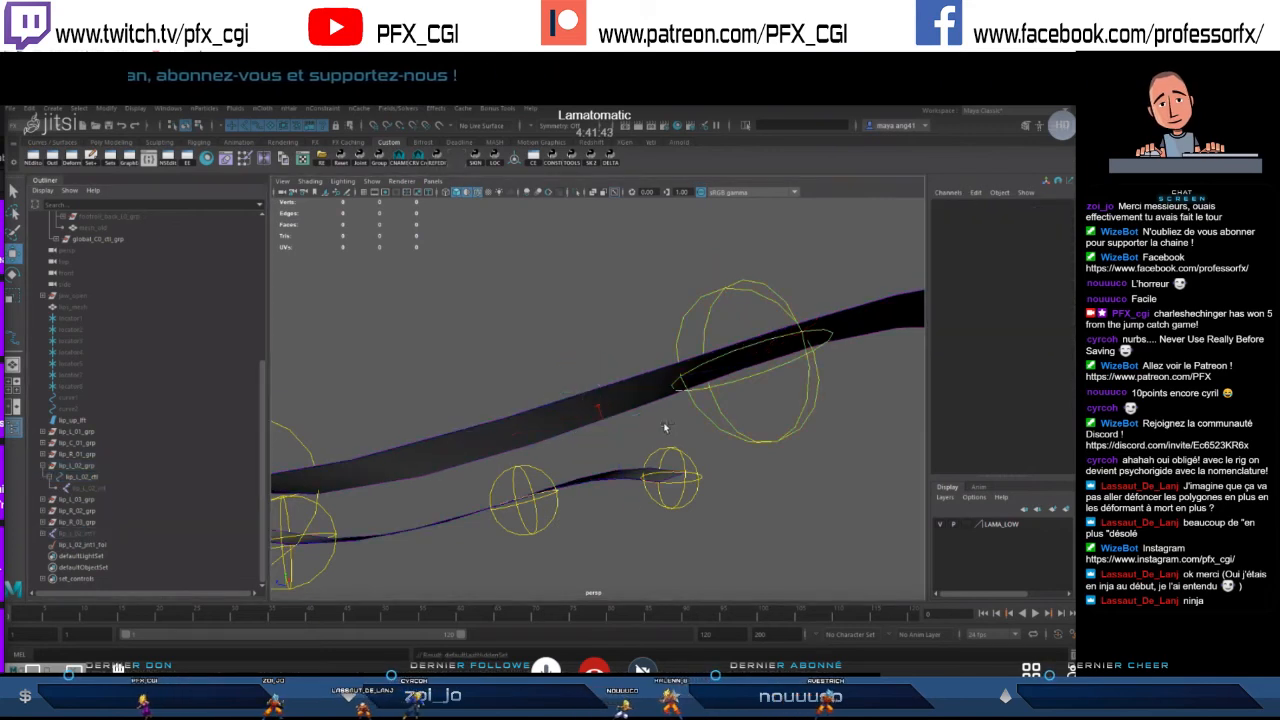
# - Try raising lip_L_02_ctl to test how the follicle follows the lip surface, and undo the move
pyautogui.click(756, 282)
pyautogui.keyDown('alt'); pyautogui.moveTo(752, 300); pyautogui.dragTo(708, 277); pyautogui.keyUp('alt')
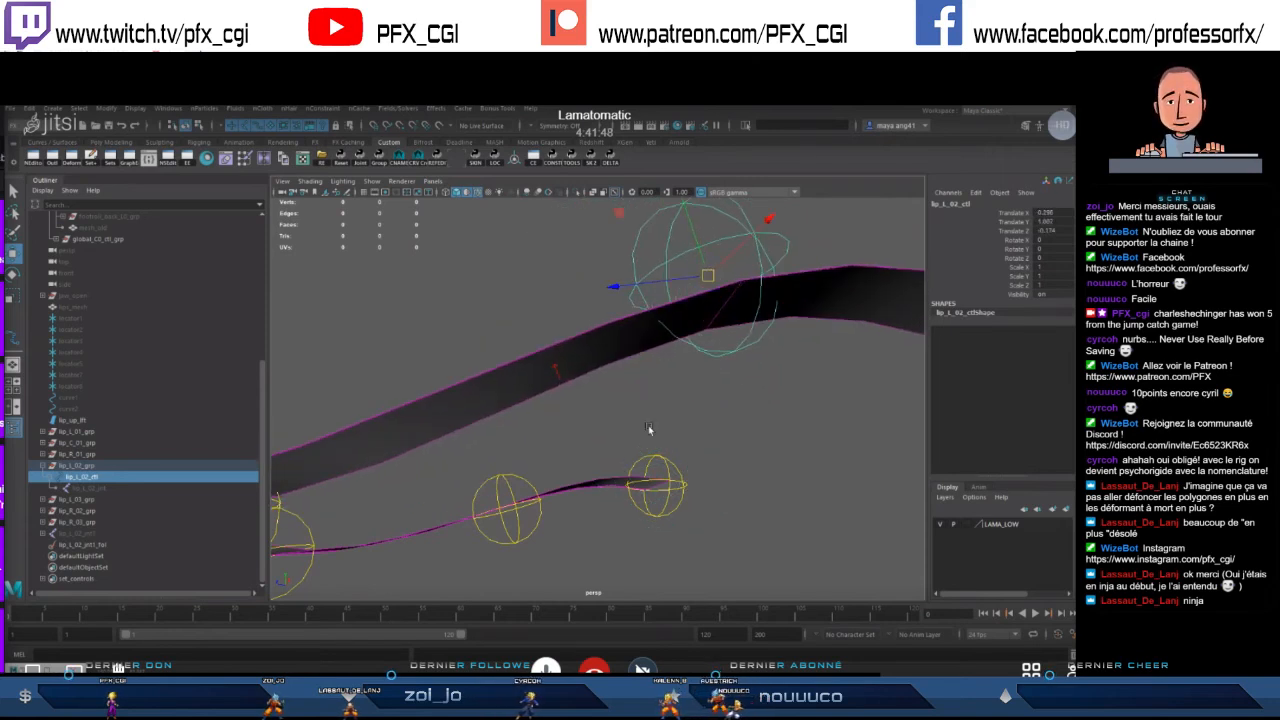
pyautogui.click(555, 367)
pyautogui.click(752, 283)
pyautogui.moveTo(752, 285); pyautogui.dragTo(740, 375)
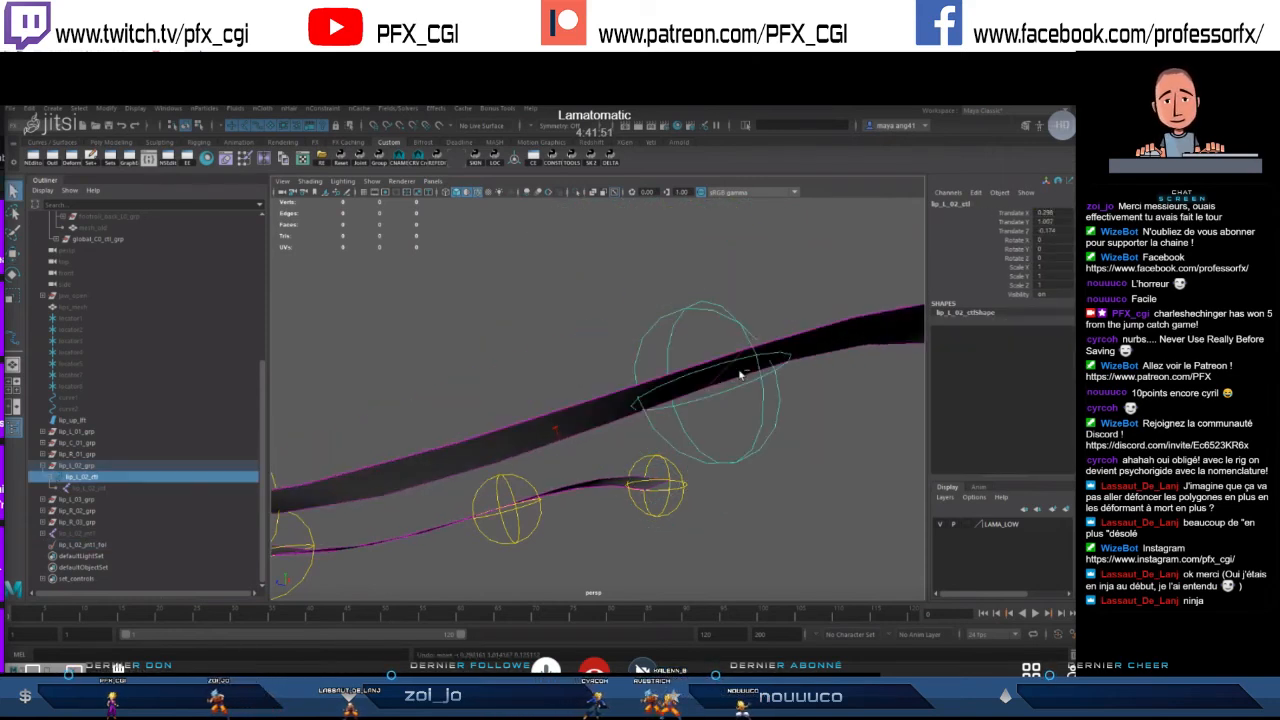
# - Try pulling lip_L_02_ctl far down to stretch the surface and follicle, and undo the moves
pyautogui.moveTo(732, 444); pyautogui.dragTo(715, 578)
pyautogui.keyDown('alt'); pyautogui.moveTo(694, 532); pyautogui.dragTo(680, 470); pyautogui.keyUp('alt')
pyautogui.moveTo(652, 346); pyautogui.dragTo(684, 557)
pyautogui.scroll(-2, 600, 492)
pyautogui.scroll(2, 598, 490)
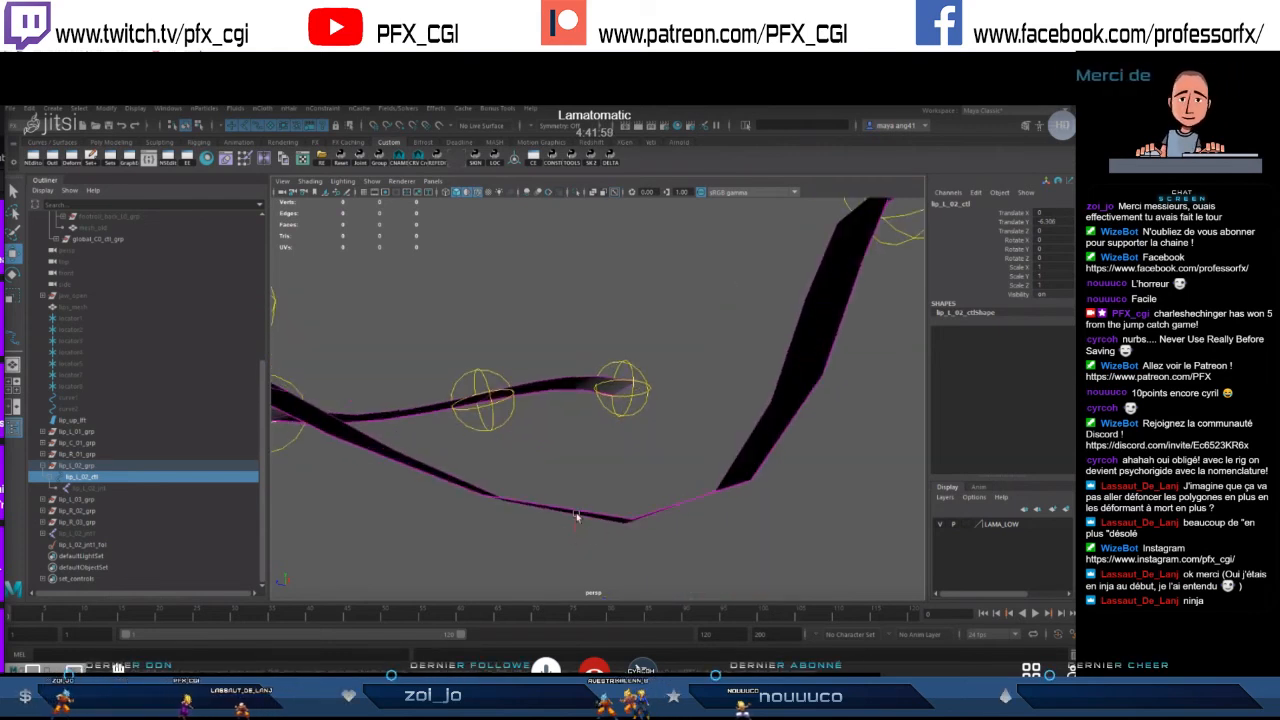
pyautogui.scroll(-3, 600, 520)
pyautogui.hotkey('ctrl', 'z')
pyautogui.hotkey('ctrl', 'z')
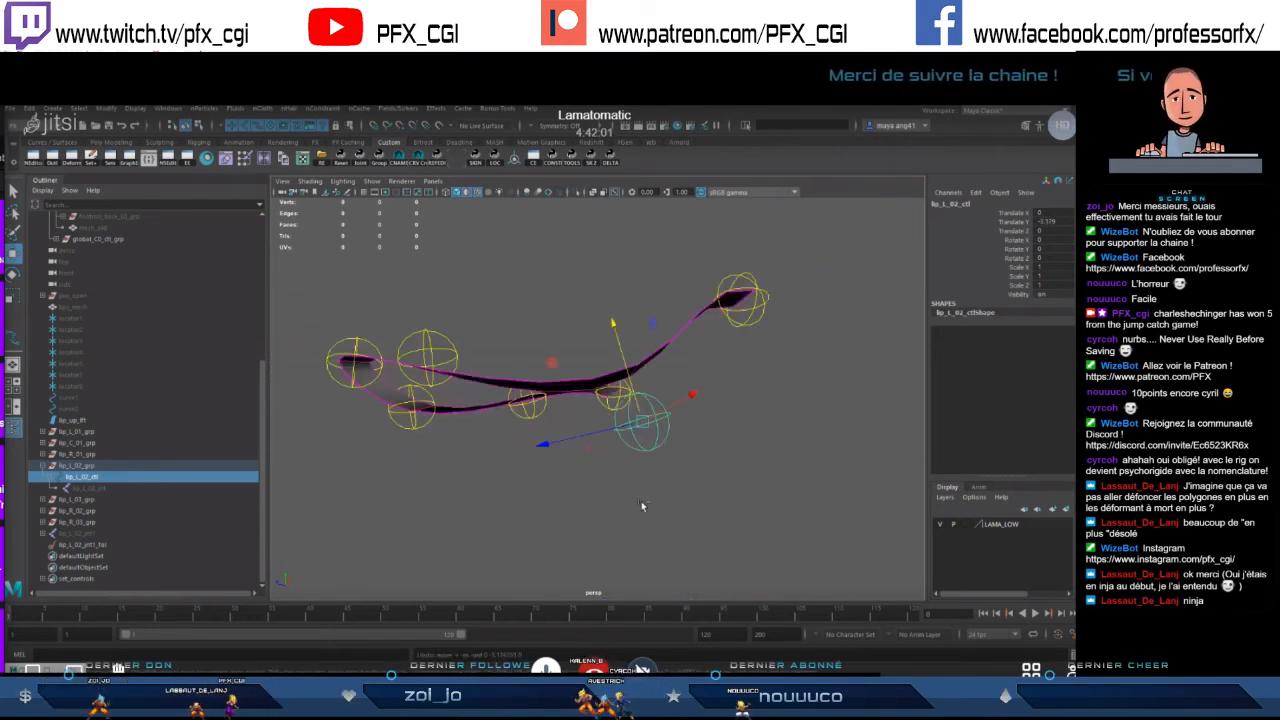
# - Try a small free move of lip_L_02_ctl beside the follicle and undo it
pyautogui.scroll(3, 615, 436)
pyautogui.keyDown('alt'); pyautogui.moveTo(598, 390); pyautogui.dragTo(637, 449, button='middle'); pyautogui.keyUp('alt')
pyautogui.scroll(2, 615, 436)
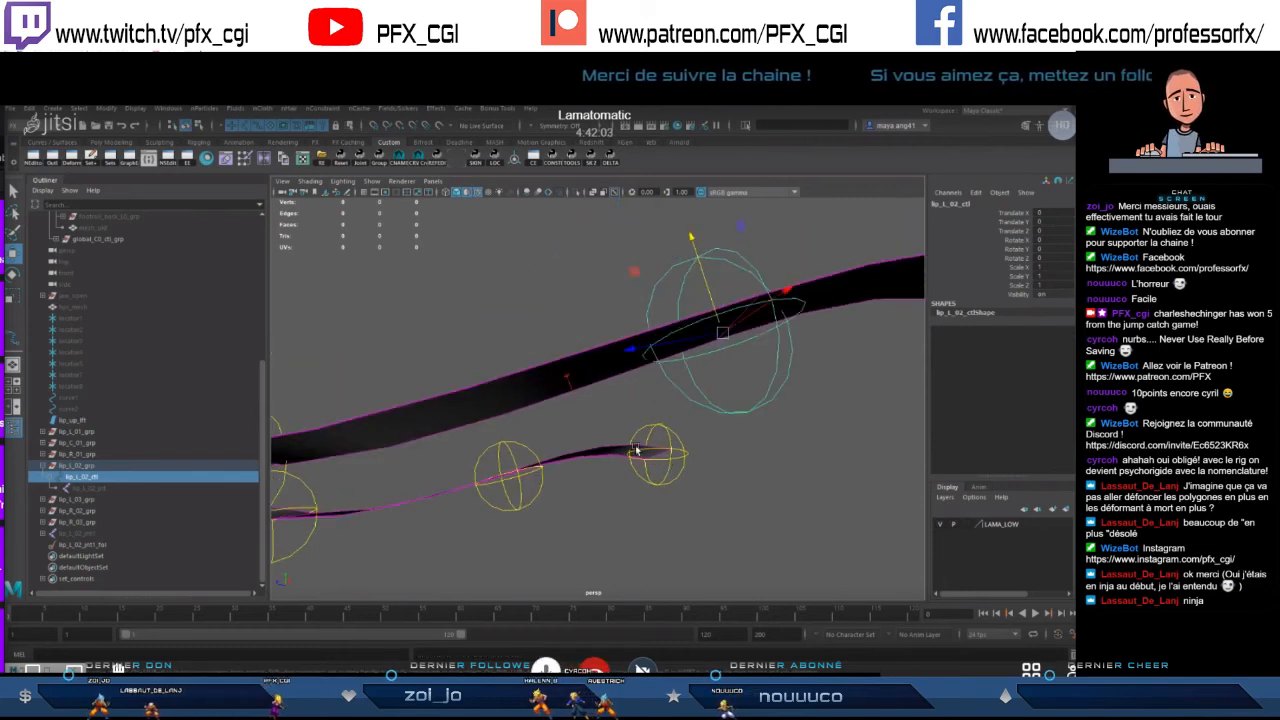
pyautogui.moveTo(721, 334); pyautogui.dragTo(722, 288)
pyautogui.hotkey('ctrl', 'z')
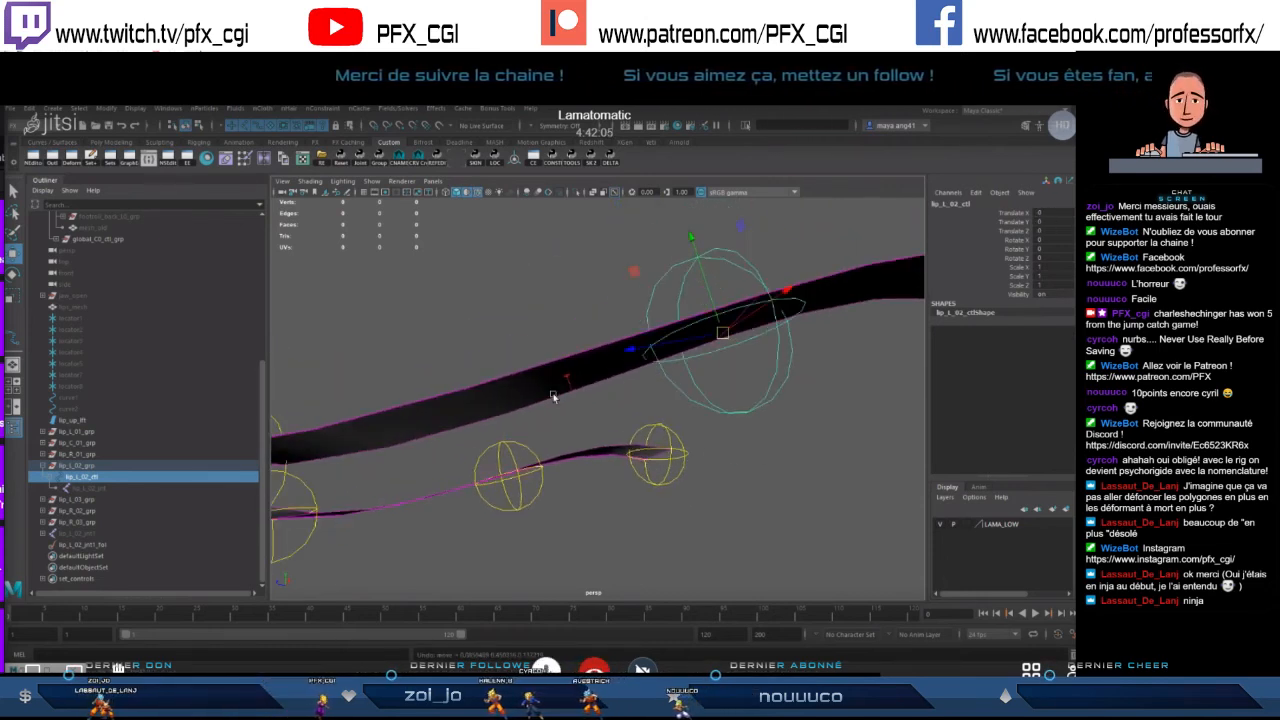
# - Select the follicle and highlight its Parameter U and Parameter V attributes
pyautogui.click(569, 376)
pyautogui.scroll(3, 572, 374)
pyautogui.keyDown('alt'); pyautogui.moveTo(572, 374); pyautogui.dragTo(614, 413, button='middle'); pyautogui.keyUp('alt')
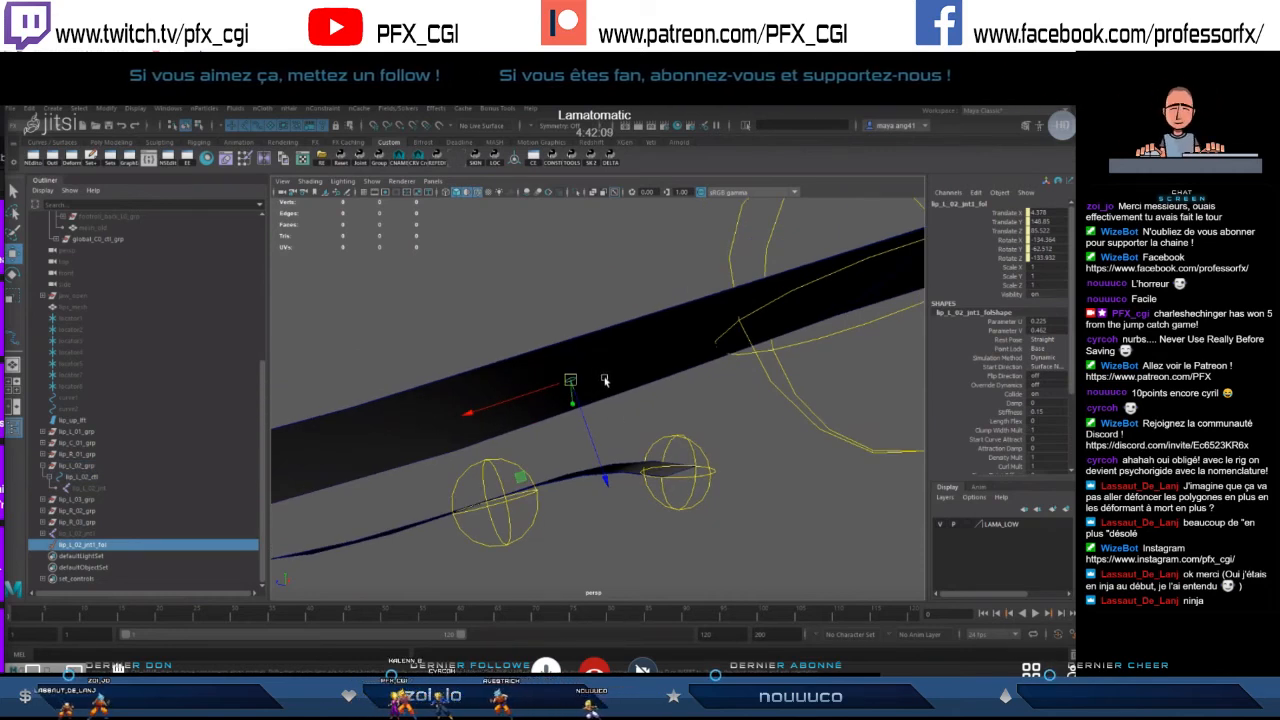
pyautogui.moveTo(1004, 321); pyautogui.dragTo(996, 332)
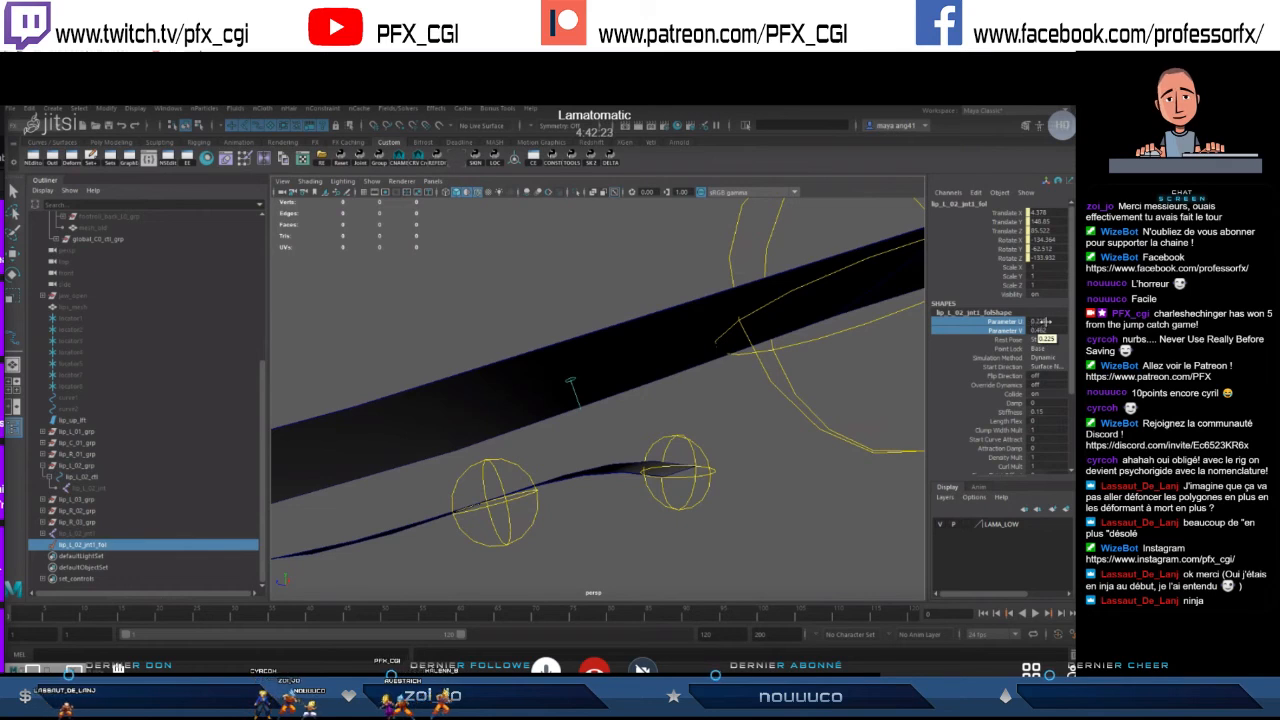
# - Select the lip surface and its points at one far end, and examine its full length relative to the follicle
pyautogui.keyDown('alt'); pyautogui.moveTo(566, 397); pyautogui.dragTo(551, 317); pyautogui.keyUp('alt')
pyautogui.click(548, 295)
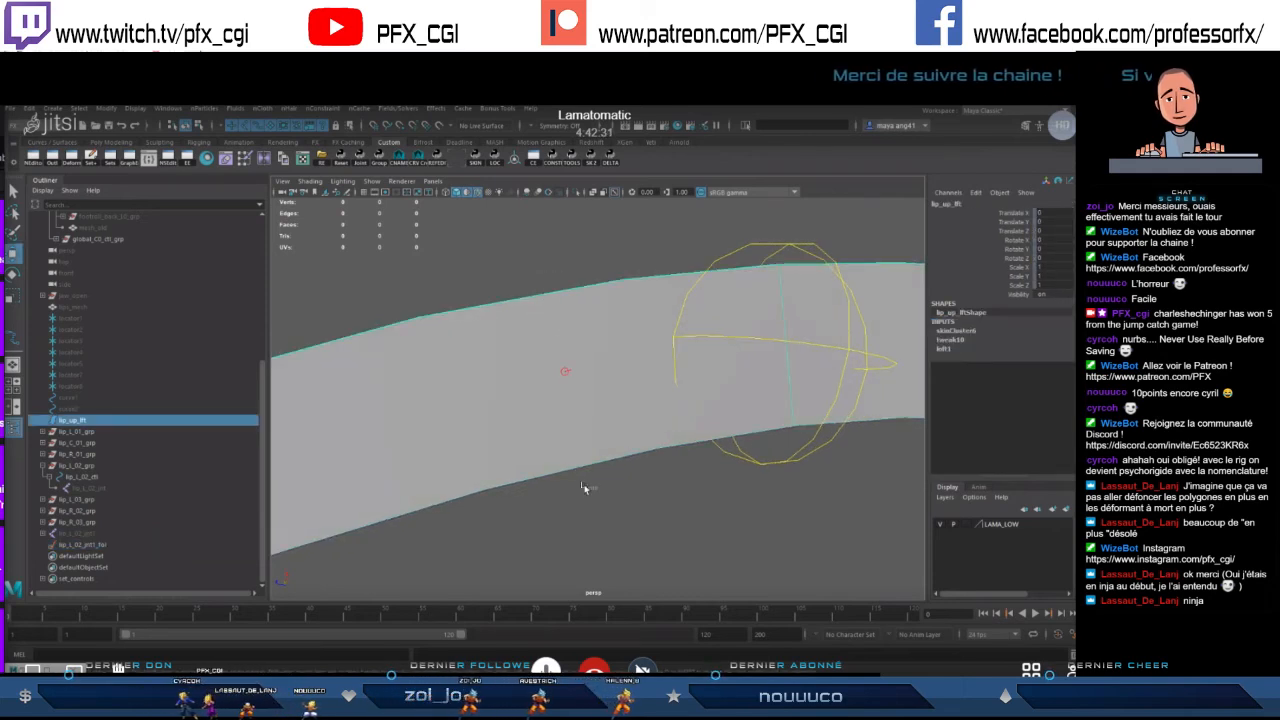
pyautogui.scroll(-5, 614, 429)
pyautogui.keyDown('ctrl'); pyautogui.keyDown('shift'); pyautogui.moveTo(859, 377); pyautogui.dragTo(806, 398); pyautogui.keyUp('shift'); pyautogui.keyUp('ctrl')
pyautogui.scroll(-6, 757, 483)
pyautogui.keyDown('alt'); pyautogui.moveTo(757, 483); pyautogui.dragTo(757, 427, button='middle'); pyautogui.keyUp('alt')
pyautogui.scroll(3, 723, 516)
pyautogui.moveTo(686, 496); pyautogui.dragTo(726, 534)
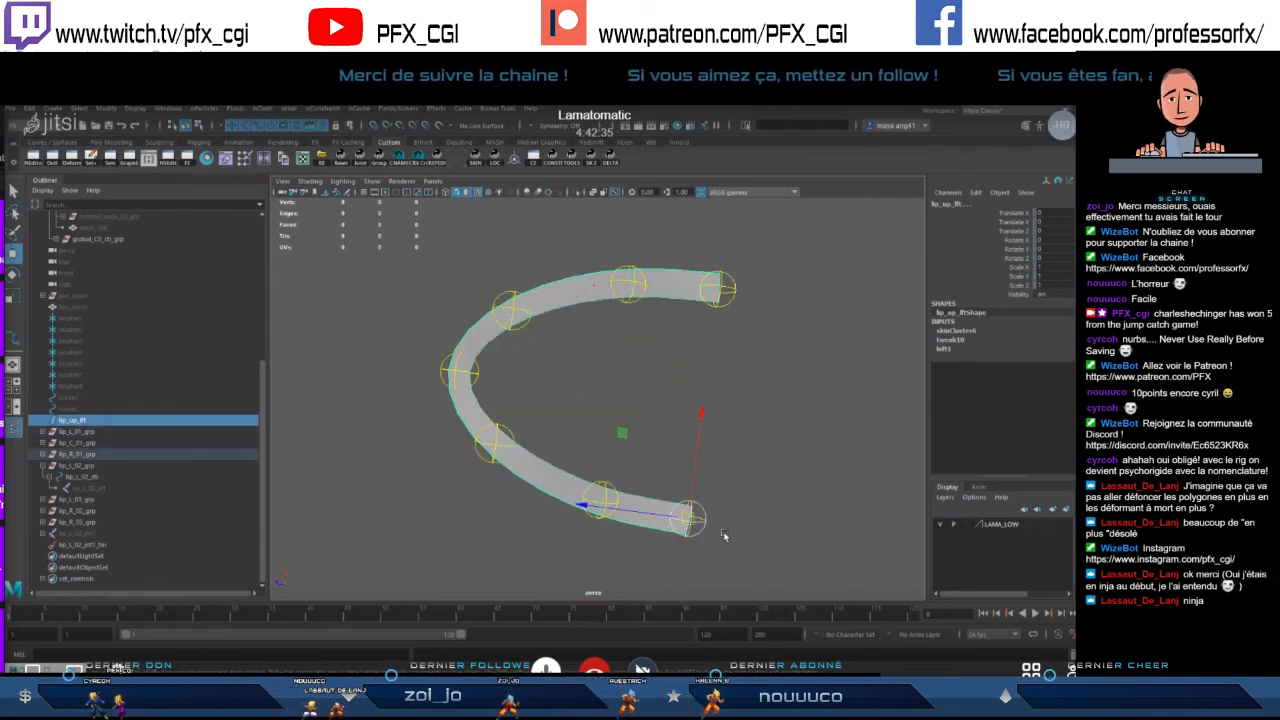
pyautogui.keyDown('alt'); pyautogui.moveTo(708, 406); pyautogui.dragTo(620, 428); pyautogui.keyUp('alt')
pyautogui.scroll(6, 614, 376)
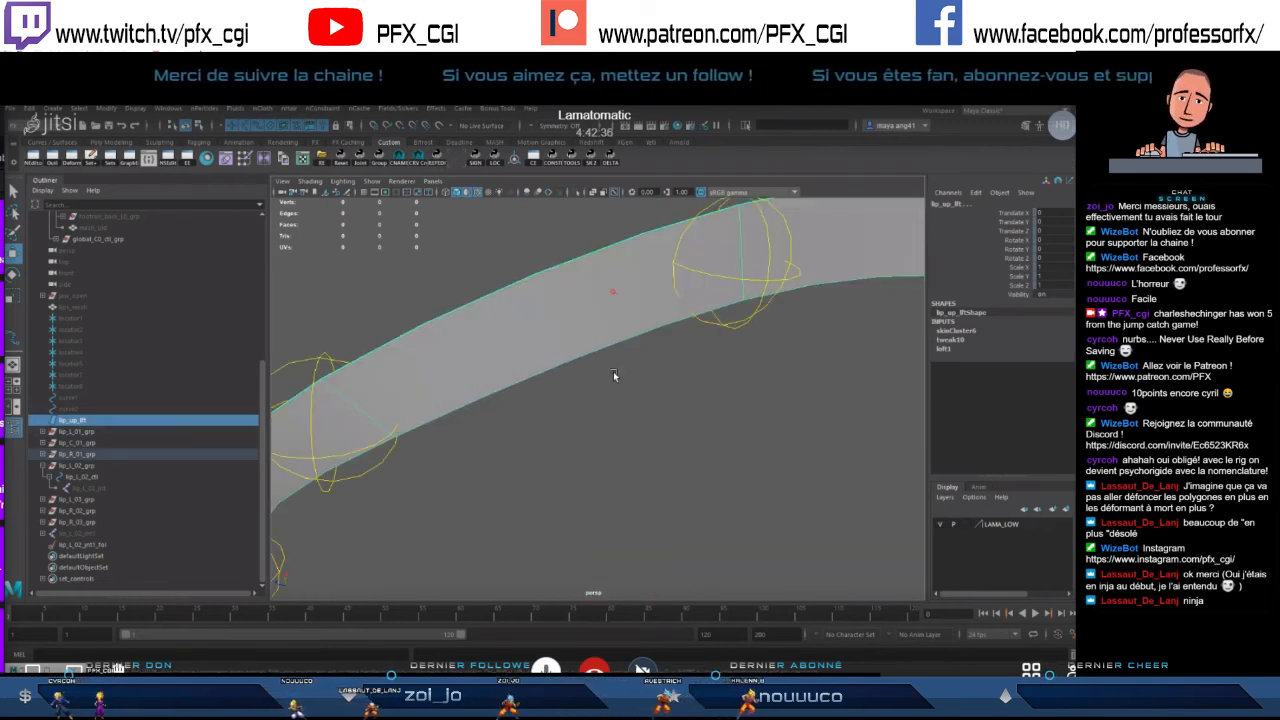
# - Check the follicle again, then select the hidden joint lip_L_02_jnt1 and make it visible
pyautogui.click(612, 292)
pyautogui.moveTo(660, 391)
pyautogui.keyDown('alt'); pyautogui.mouseDown()
pyautogui.moveTo(689, 391)
pyautogui.moveTo(677, 384)
pyautogui.mouseUp(); pyautogui.keyUp('alt')
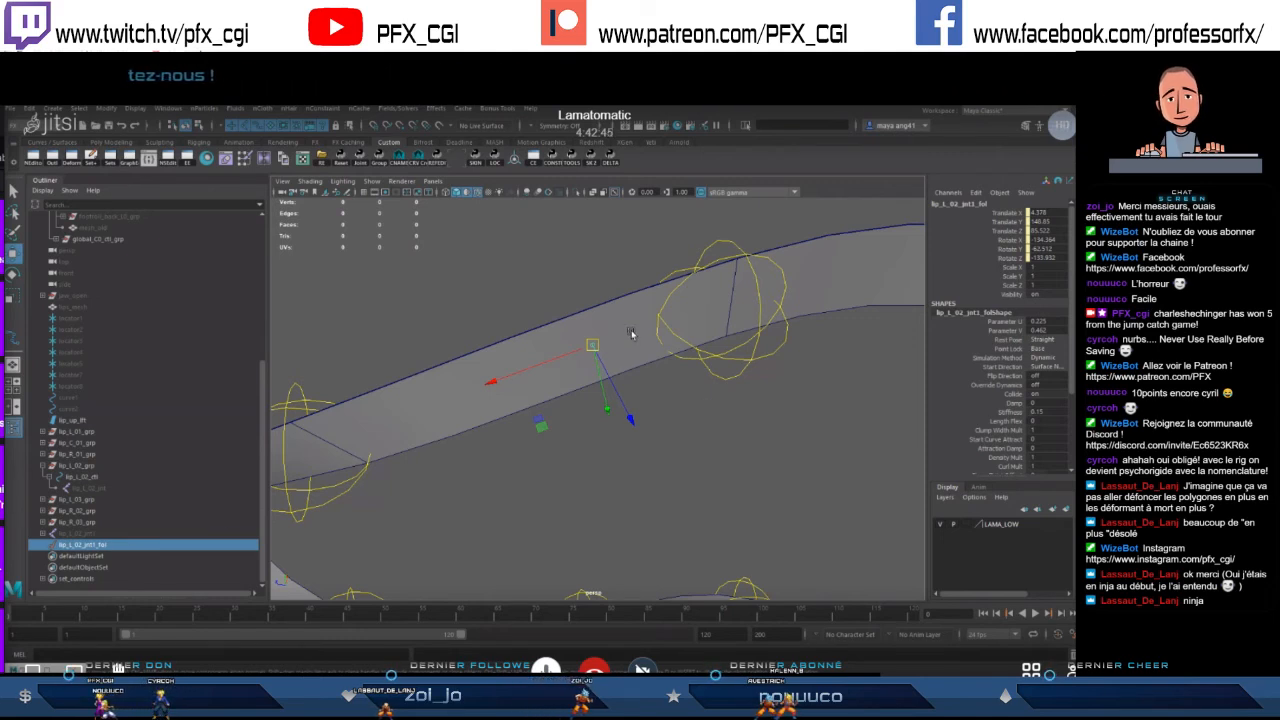
pyautogui.click(441, 444)
pyautogui.click(84, 534)
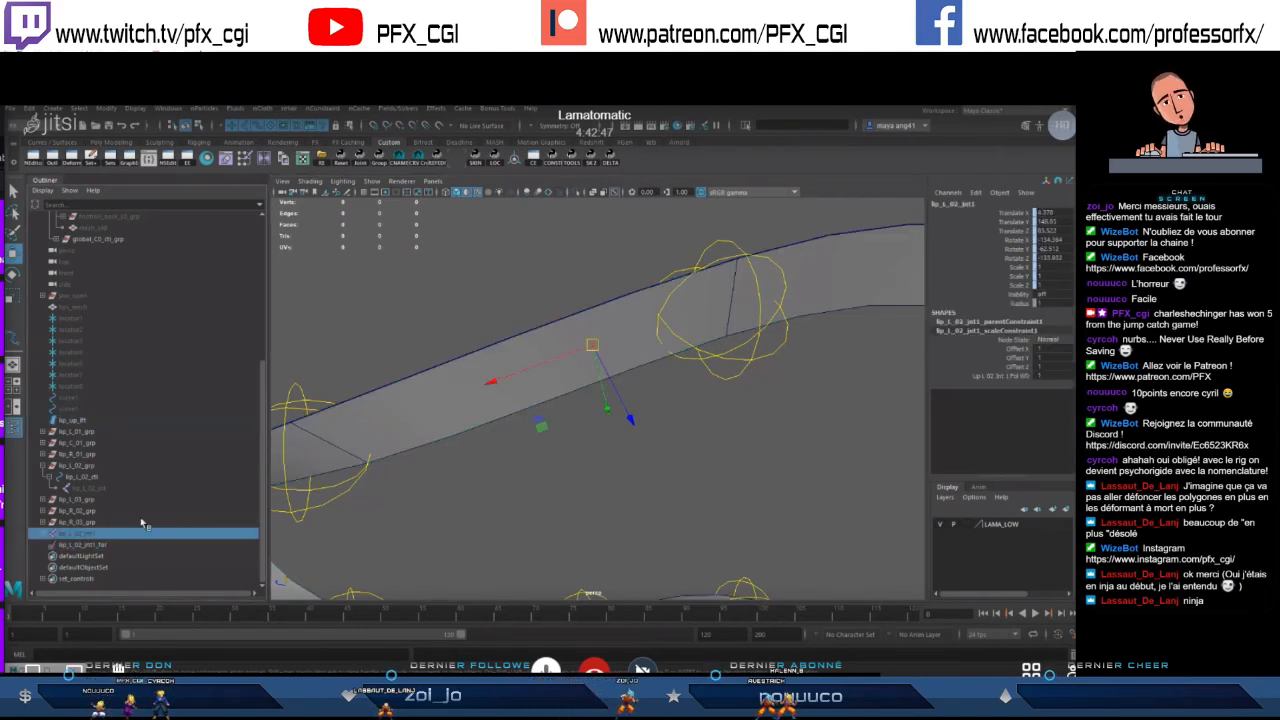
pyautogui.keyDown('alt'); pyautogui.moveTo(626, 378); pyautogui.dragTo(663, 408); pyautogui.keyUp('alt')
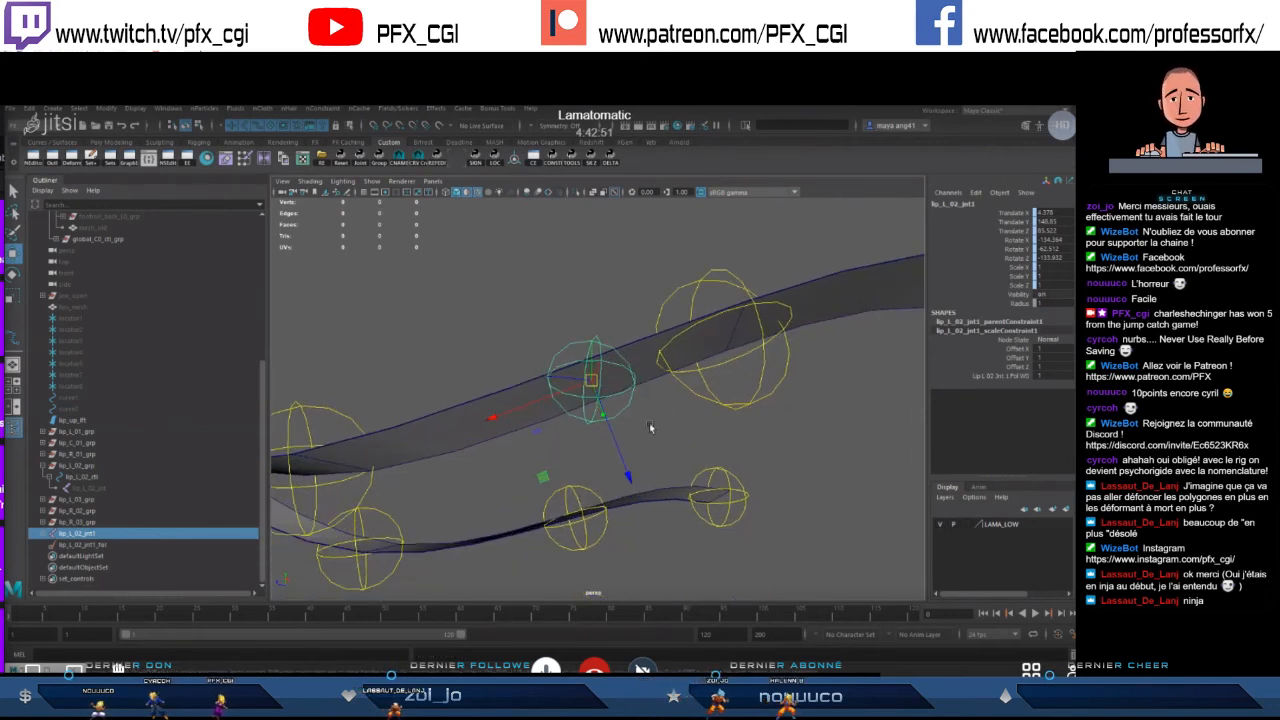
pyautogui.click(654, 421)
pyautogui.click(606, 359)
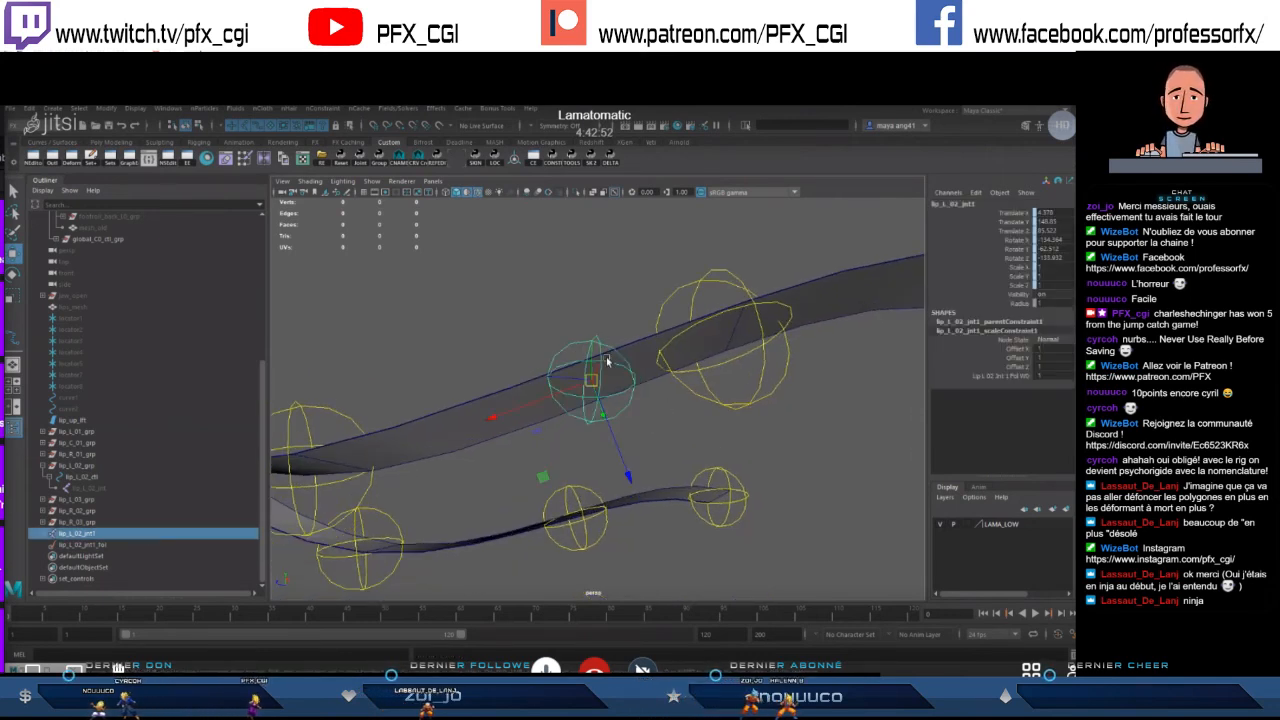
# - Expand lip_L_02_jnt1 and delete its parent constraint and scale constraint
pyautogui.click(45, 536)
pyautogui.click(110, 545)
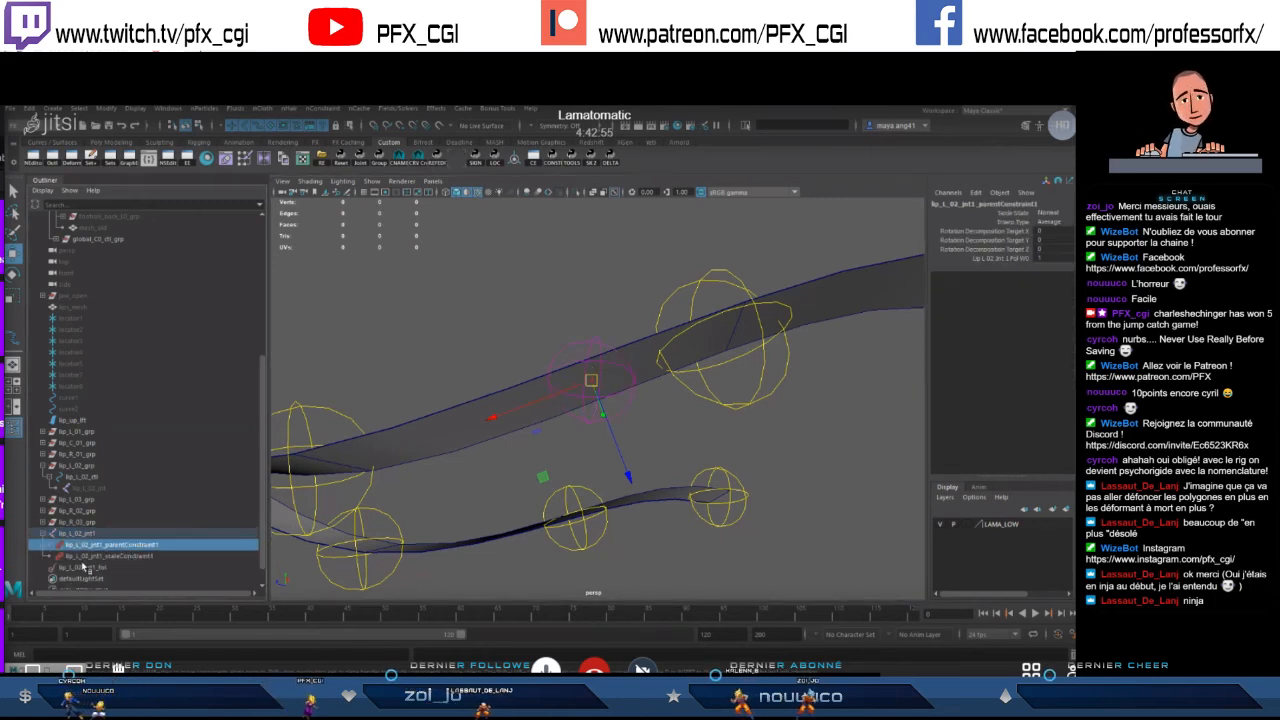
pyautogui.click(100, 567)
pyautogui.click(114, 546)
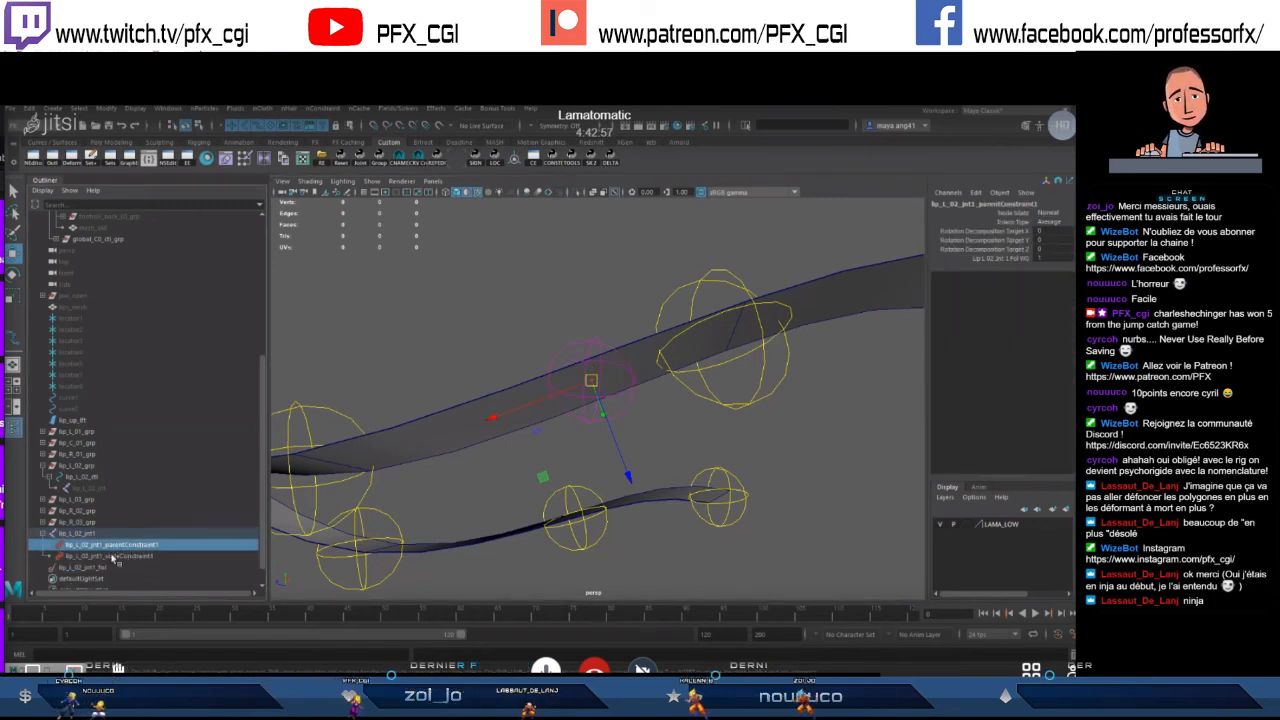
pyautogui.keyDown('shift'); pyautogui.click(116, 556); pyautogui.keyUp('shift')
pyautogui.press('Delete')
# - Parent lip_L_02_jnt1 directly under the follicle lip_L_02_jnt1_fol
pyautogui.click(88, 535)
pyautogui.keyDown('shift'); pyautogui.click(90, 545); pyautogui.keyUp('shift')
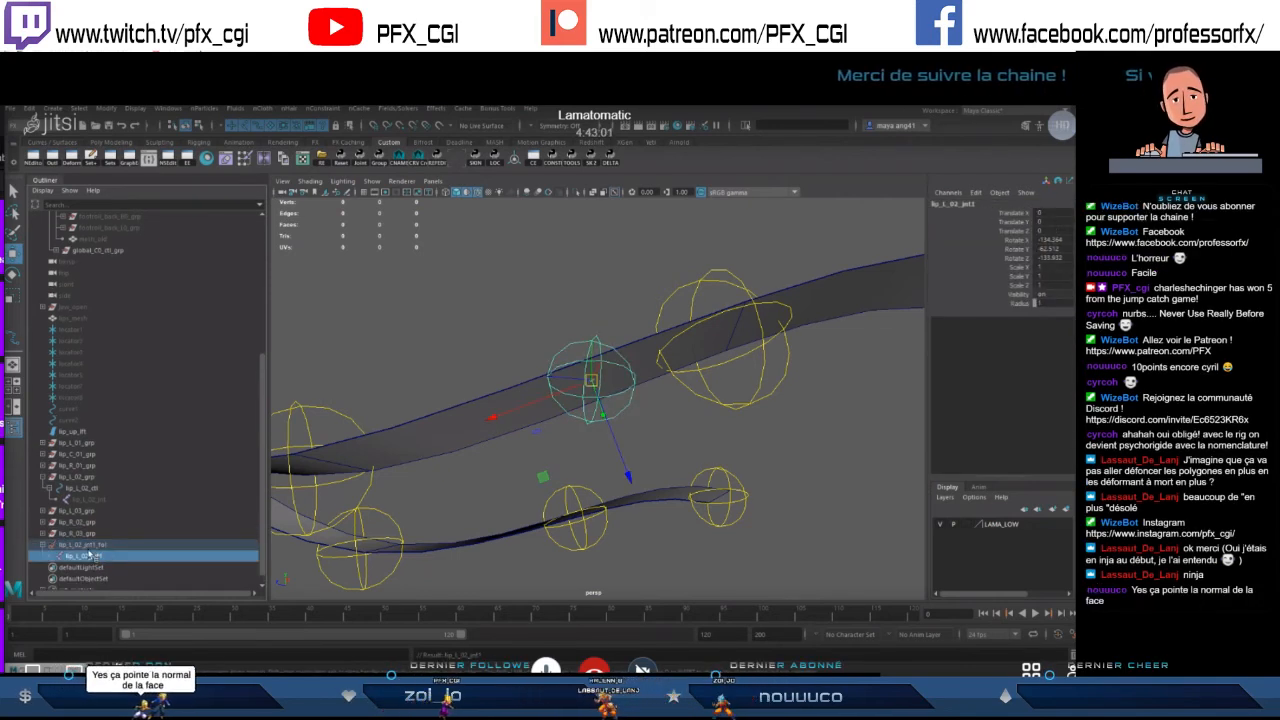
pyautogui.press('p')
# - Test how the follicle joint follows the lip surface by moving lip_L_02_ctl well upward, and undo the move
pyautogui.click(748, 409)
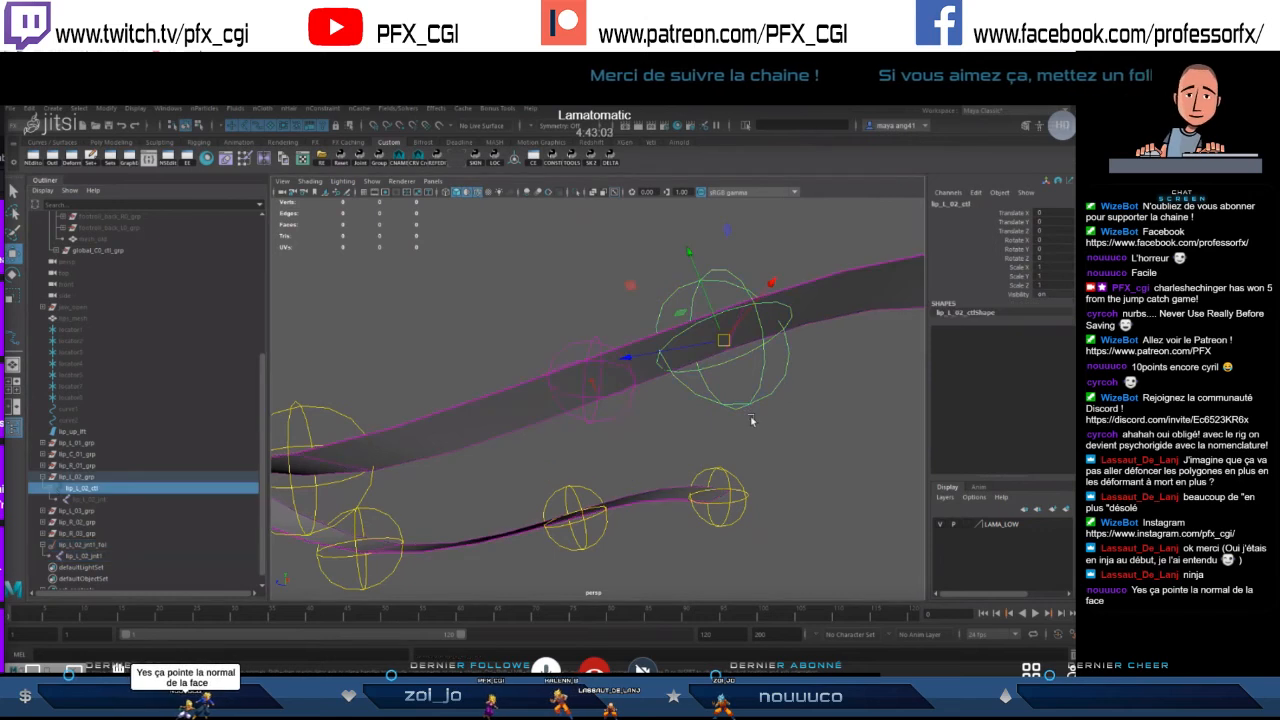
pyautogui.keyDown('alt'); pyautogui.moveTo(754, 420); pyautogui.dragTo(700, 434); pyautogui.keyUp('alt')
pyautogui.click(619, 431)
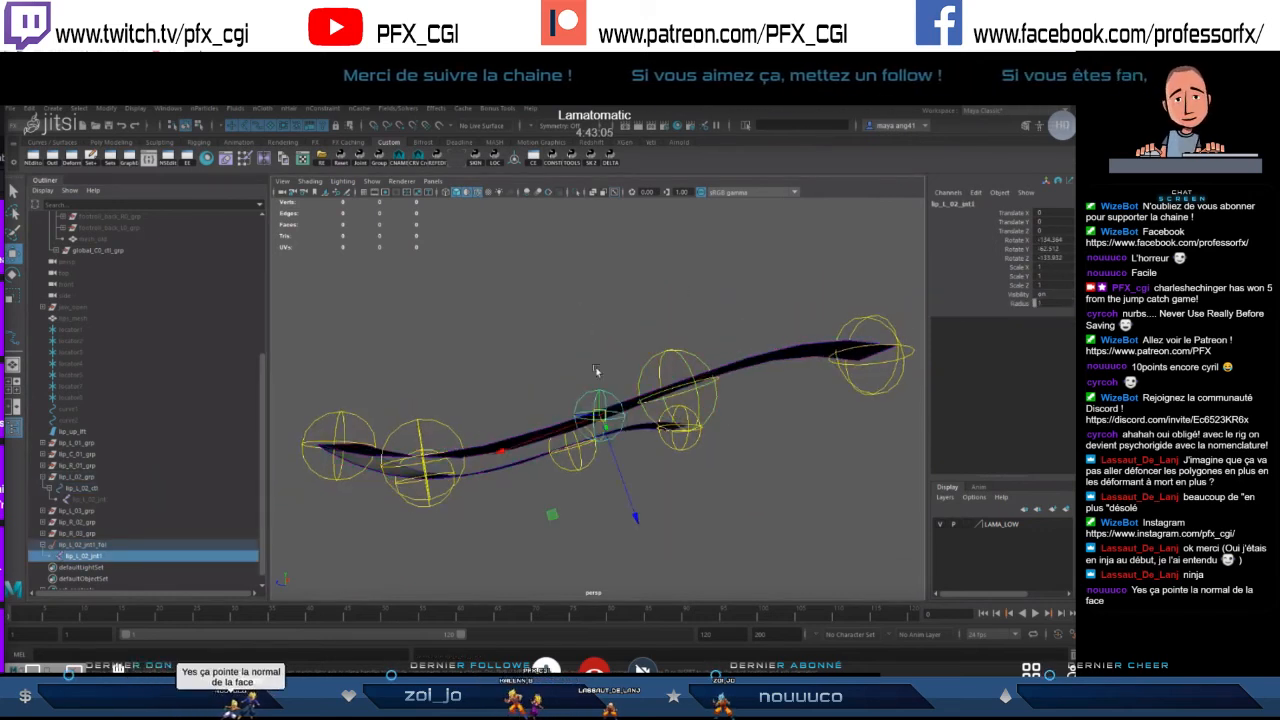
pyautogui.click(677, 401)
pyautogui.moveTo(679, 400); pyautogui.dragTo(623, 280)
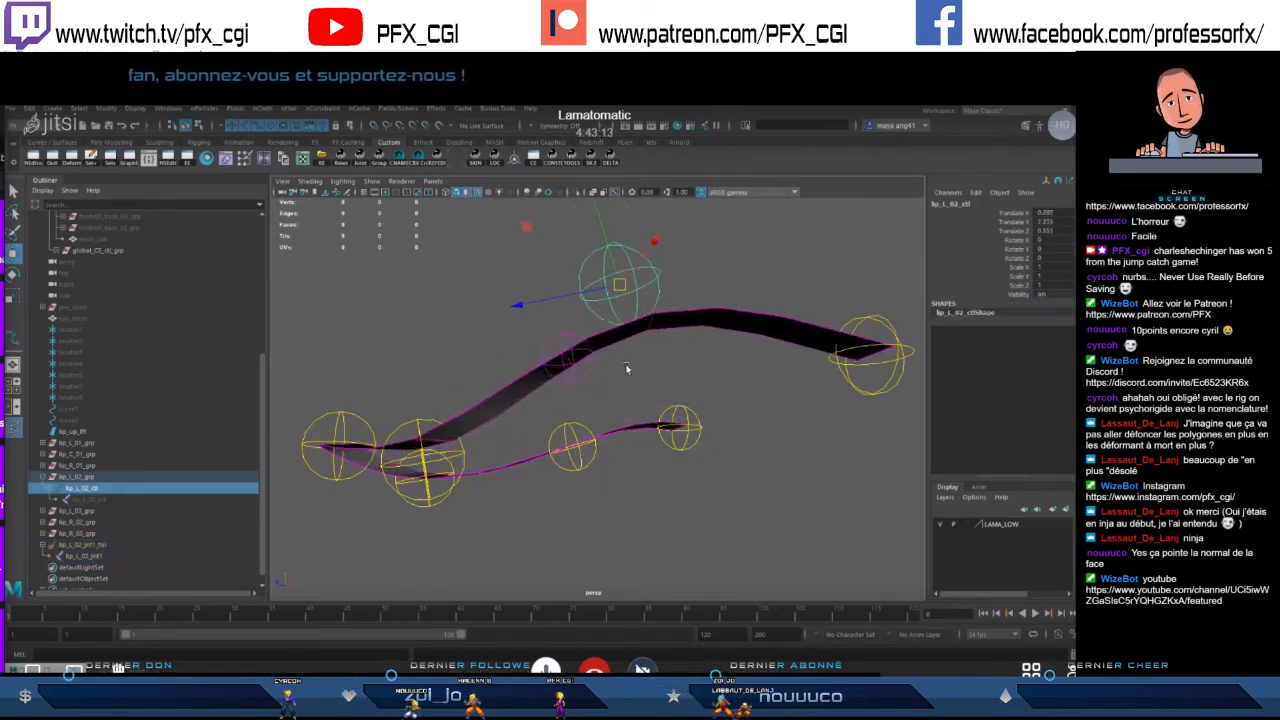
pyautogui.hotkey('ctrl', 'z')
# - Test the neighbouring lip controllers on the front part of the lip surface, undoing each move
pyautogui.scroll(-5, 650, 410)
pyautogui.keyDown('alt'); pyautogui.moveTo(666, 437); pyautogui.dragTo(878, 362); pyautogui.keyUp('alt')
pyautogui.click(702, 416)
pyautogui.scroll(3, 711, 462)
pyautogui.click(768, 416)
pyautogui.hotkey('ctrl', 'z')
pyautogui.click(506, 470)
pyautogui.moveTo(495, 462); pyautogui.dragTo(497, 527)
pyautogui.hotkey('ctrl', 'z')
# - View the lip surface from above and try moving lip_L_03_ctl in different directions, undoing each move
pyautogui.scroll(-4, 520, 498)
pyautogui.keyDown('alt'); pyautogui.moveTo(534, 485); pyautogui.dragTo(568, 365); pyautogui.keyUp('alt')
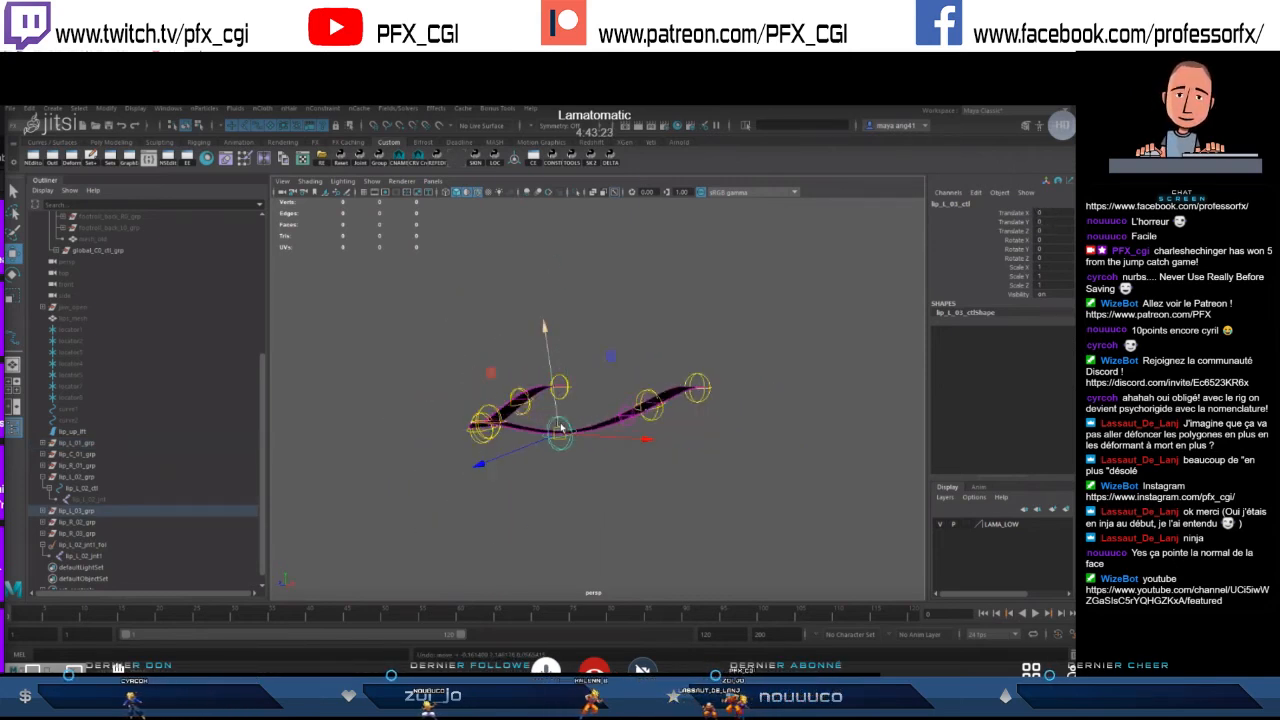
pyautogui.keyDown('alt'); pyautogui.moveTo(562, 428); pyautogui.dragTo(684, 522); pyautogui.keyUp('alt')
pyautogui.keyDown('alt'); pyautogui.moveTo(606, 490); pyautogui.dragTo(629, 534); pyautogui.keyUp('alt')
pyautogui.keyDown('alt'); pyautogui.moveTo(629, 534); pyautogui.dragTo(653, 502, button='middle'); pyautogui.keyUp('alt')
pyautogui.keyDown('alt'); pyautogui.moveTo(610, 450); pyautogui.dragTo(650, 512, button='right'); pyautogui.keyUp('alt')
pyautogui.keyDown('alt'); pyautogui.moveTo(650, 512); pyautogui.dragTo(613, 503, button='middle'); pyautogui.keyUp('alt')
pyautogui.moveTo(599, 463); pyautogui.dragTo(591, 438)
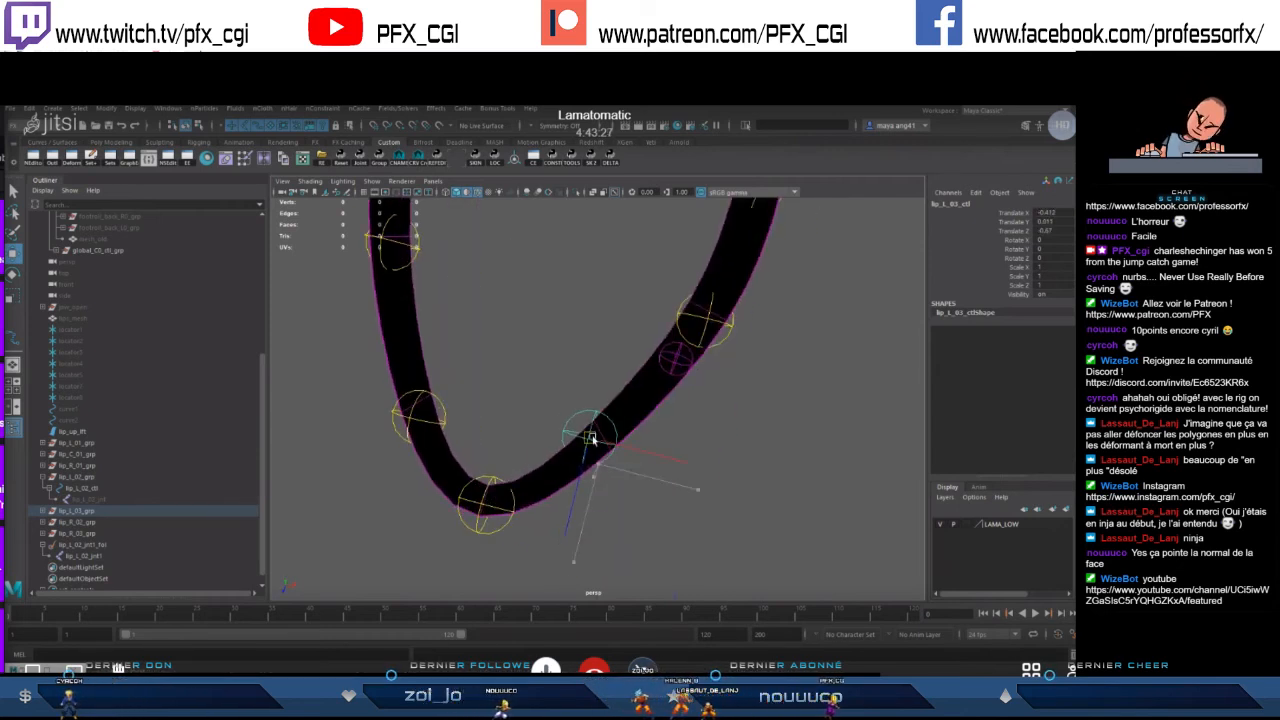
pyautogui.hotkey('ctrl', 'z')
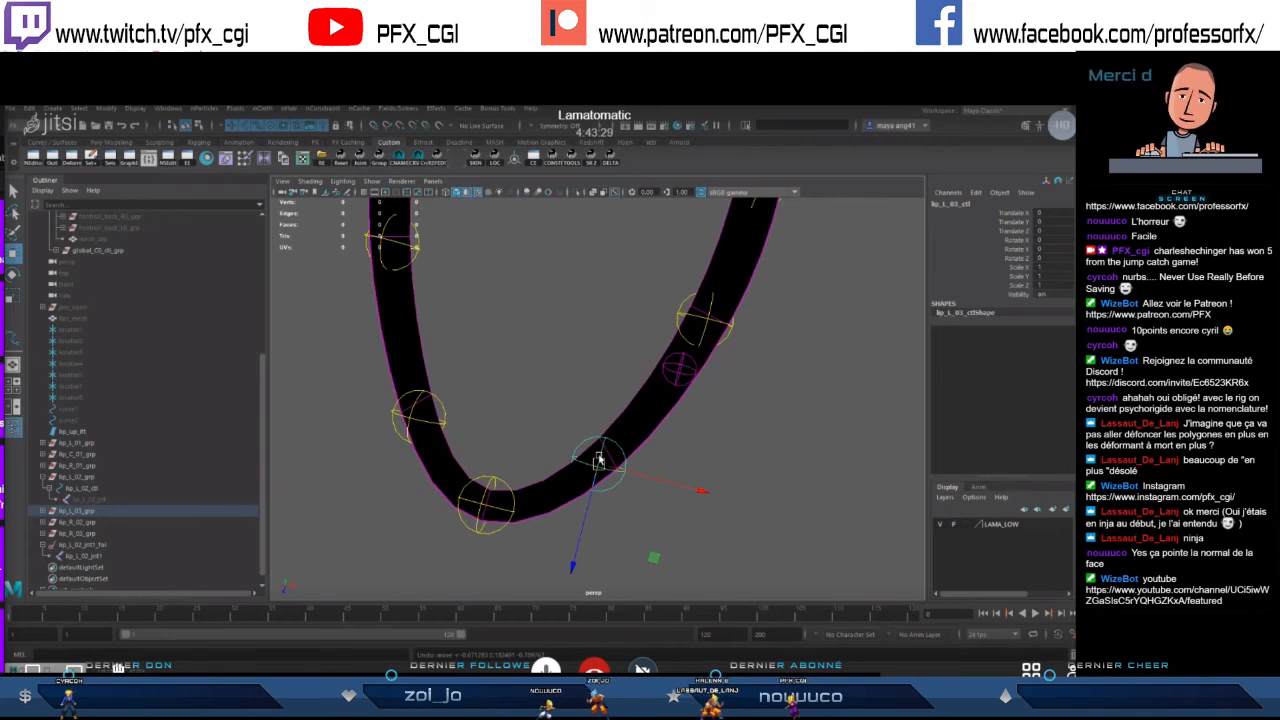
pyautogui.moveTo(603, 474); pyautogui.dragTo(682, 455)
pyautogui.hotkey('ctrl', 'z')
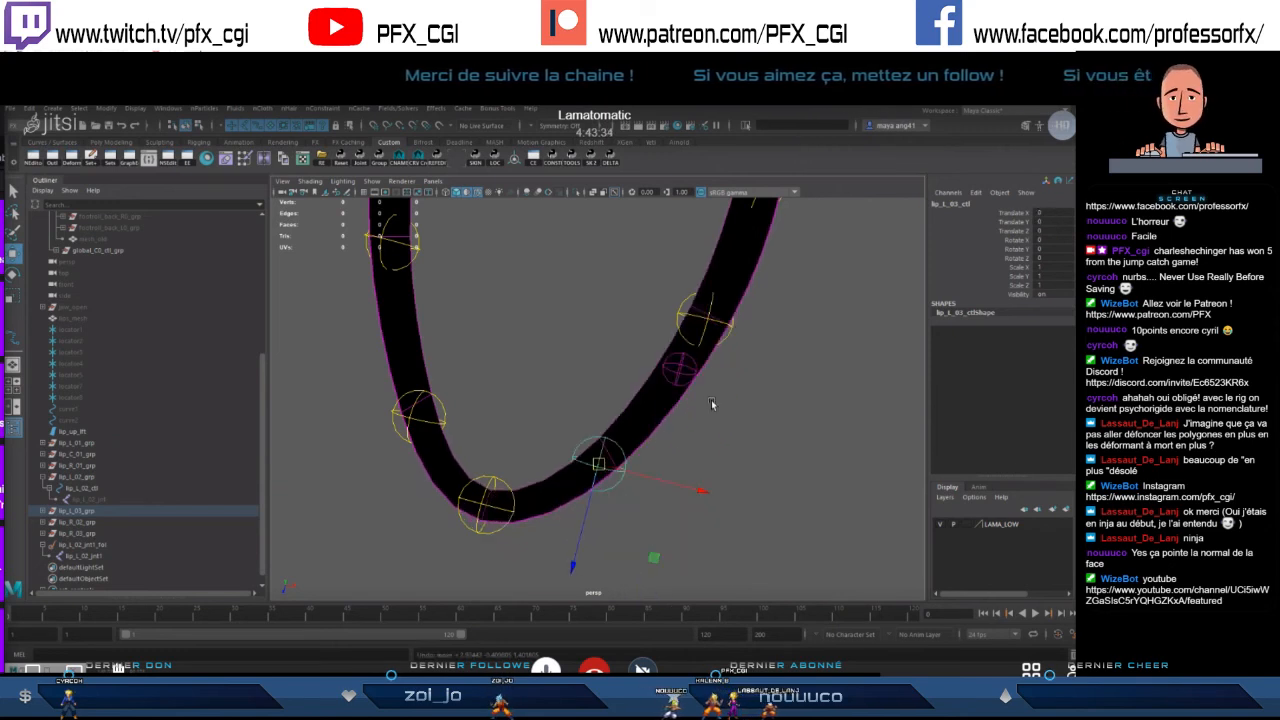
# - Try moving lip_L_02_ctl sideways in the view from above, and undo its moves
pyautogui.click(707, 320)
pyautogui.scroll(-3, 716, 352)
pyautogui.moveTo(676, 352); pyautogui.dragTo(629, 352)
pyautogui.hotkey('ctrl', 'z')
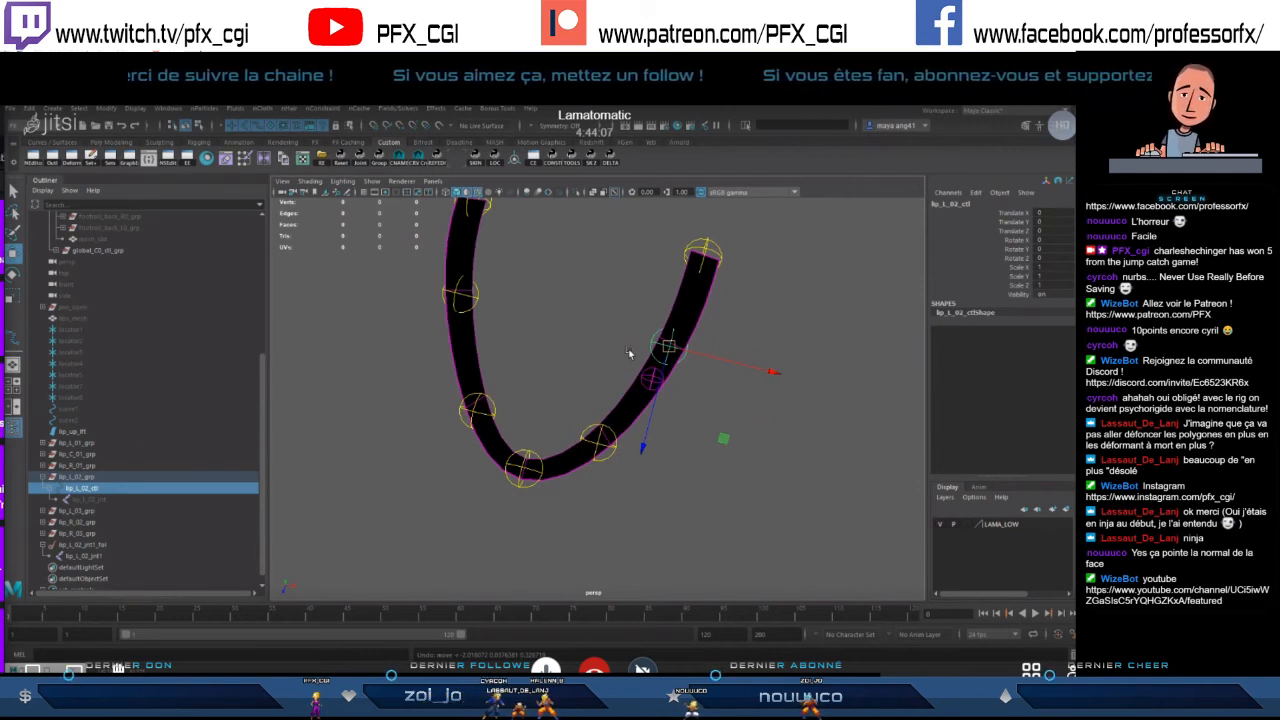
pyautogui.moveTo(668, 347)
pyautogui.mouseDown()
pyautogui.moveTo(650, 385)
pyautogui.moveTo(678, 354)
pyautogui.moveTo(674, 366)
pyautogui.moveTo(651, 343)
pyautogui.moveTo(677, 434)
pyautogui.moveTo(663, 354)
pyautogui.mouseUp()
pyautogui.hotkey('ctrl', 'z')
# - Try small moves of lip_L_03_ctl, the matching opposite-side controller and the centre lip controller, undoing each one
pyautogui.click(601, 437)
pyautogui.moveTo(600, 446)
pyautogui.mouseDown()
pyautogui.moveTo(634, 480)
pyautogui.moveTo(608, 489)
pyautogui.moveTo(612, 466)
pyautogui.mouseUp()
pyautogui.hotkey('ctrl', 'z')
pyautogui.click(482, 420)
pyautogui.moveTo(479, 412)
pyautogui.mouseDown()
pyautogui.moveTo(486, 378)
pyautogui.moveTo(485, 406)
pyautogui.mouseUp()
pyautogui.hotkey('ctrl', 'z')
pyautogui.click(519, 491)
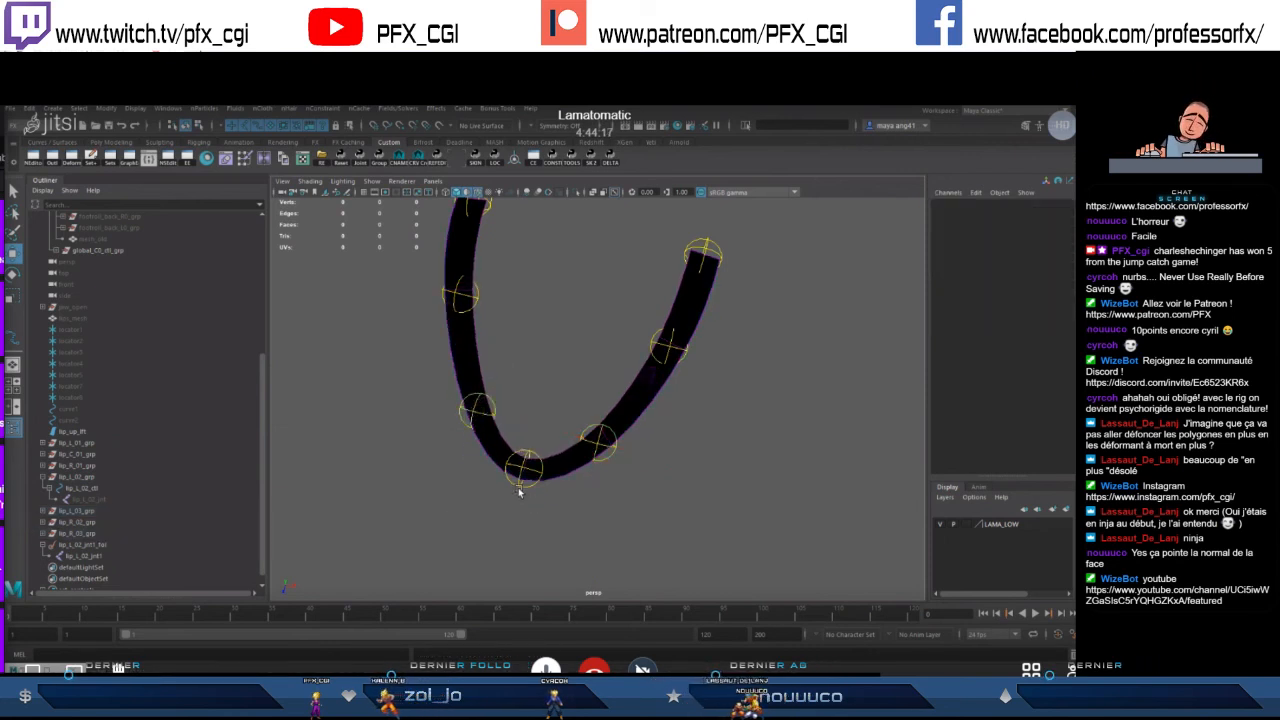
pyautogui.click(520, 479)
pyautogui.moveTo(524, 469)
pyautogui.mouseDown()
pyautogui.moveTo(514, 487)
pyautogui.moveTo(526, 466)
pyautogui.mouseUp()
pyautogui.hotkey('ctrl', 'z')
# - Collapse the expanded lip and follicle hierarchies, and show the hidden lips_mesh
pyautogui.click(726, 431)
pyautogui.keyDown('alt'); pyautogui.moveTo(726, 431); pyautogui.dragTo(648, 405, button='right'); pyautogui.keyUp('alt')
pyautogui.keyDown('alt'); pyautogui.moveTo(648, 405); pyautogui.dragTo(216, 487); pyautogui.keyUp('alt')
pyautogui.click(43, 479)
pyautogui.click(43, 540)
pyautogui.click(79, 341)
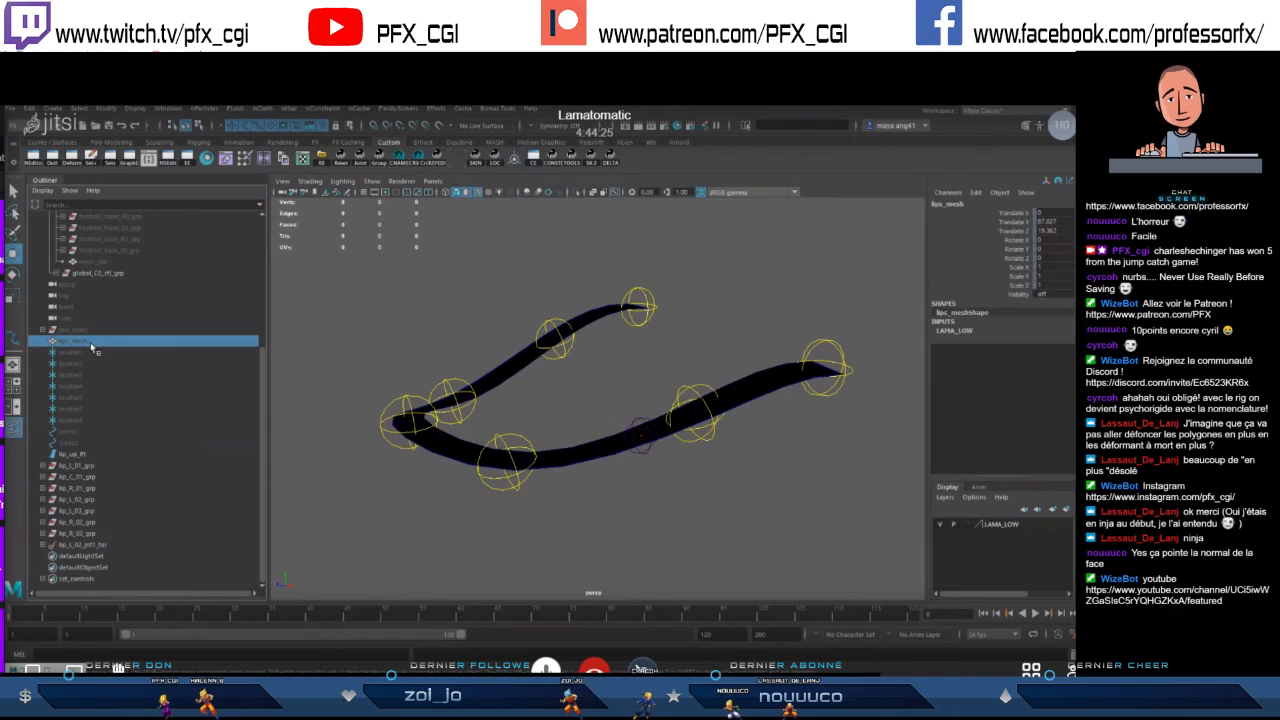
pyautogui.hotkey('shift', 'h')
# - Try raising lip_L_02_ctl to compare the lip surface with the llama's upper lip, undoing each move
pyautogui.keyDown('alt'); pyautogui.moveTo(636, 474); pyautogui.dragTo(674, 436); pyautogui.keyUp('alt')
pyautogui.click(664, 420)
pyautogui.moveTo(642, 405); pyautogui.dragTo(628, 370)
pyautogui.hotkey('ctrl', 'z')
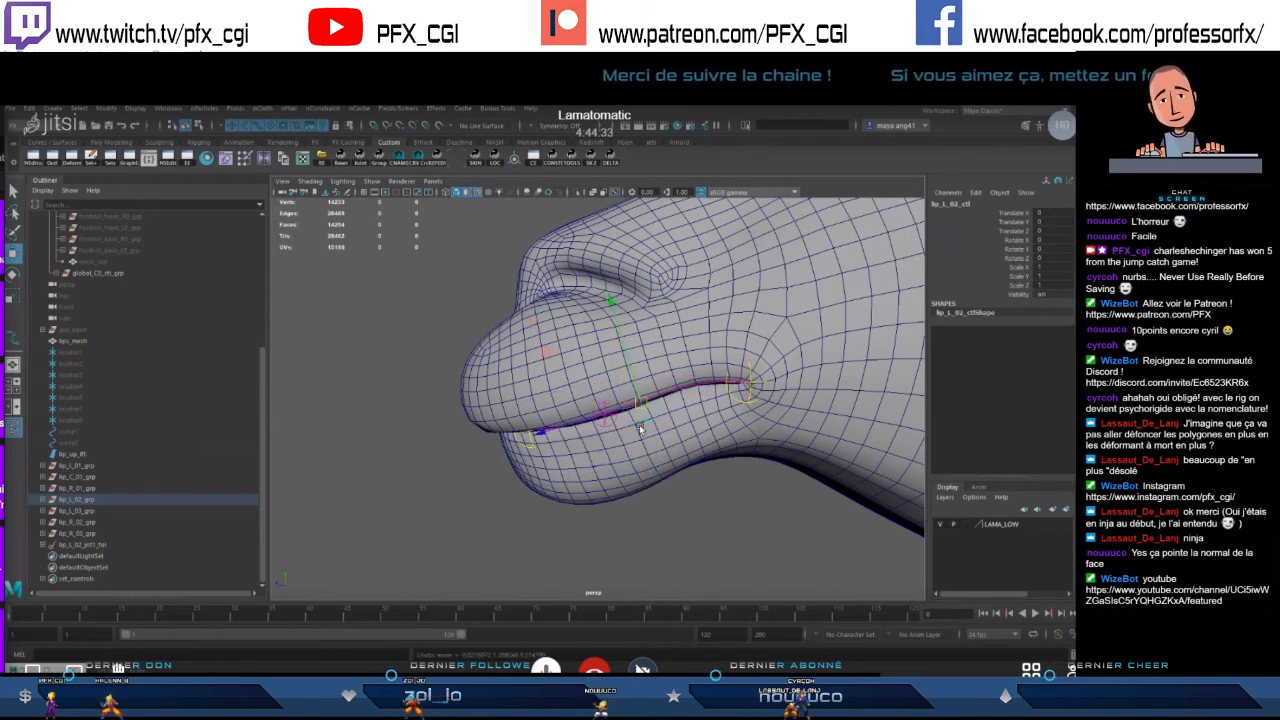
pyautogui.keyDown('alt'); pyautogui.moveTo(609, 412); pyautogui.dragTo(622, 422); pyautogui.keyUp('alt')
pyautogui.keyDown('alt'); pyautogui.moveTo(623, 421); pyautogui.dragTo(634, 430, button='right'); pyautogui.keyUp('alt')
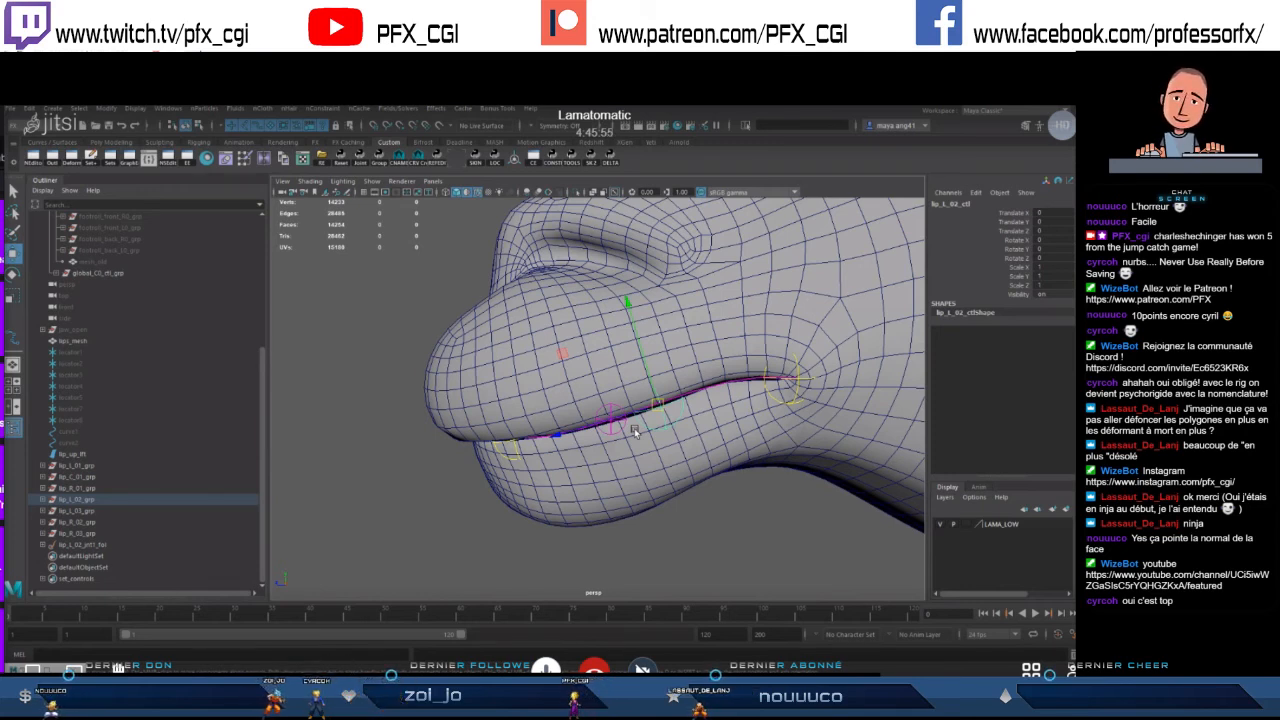
pyautogui.moveTo(655, 410); pyautogui.dragTo(652, 343)
pyautogui.hotkey('ctrl', 'z')
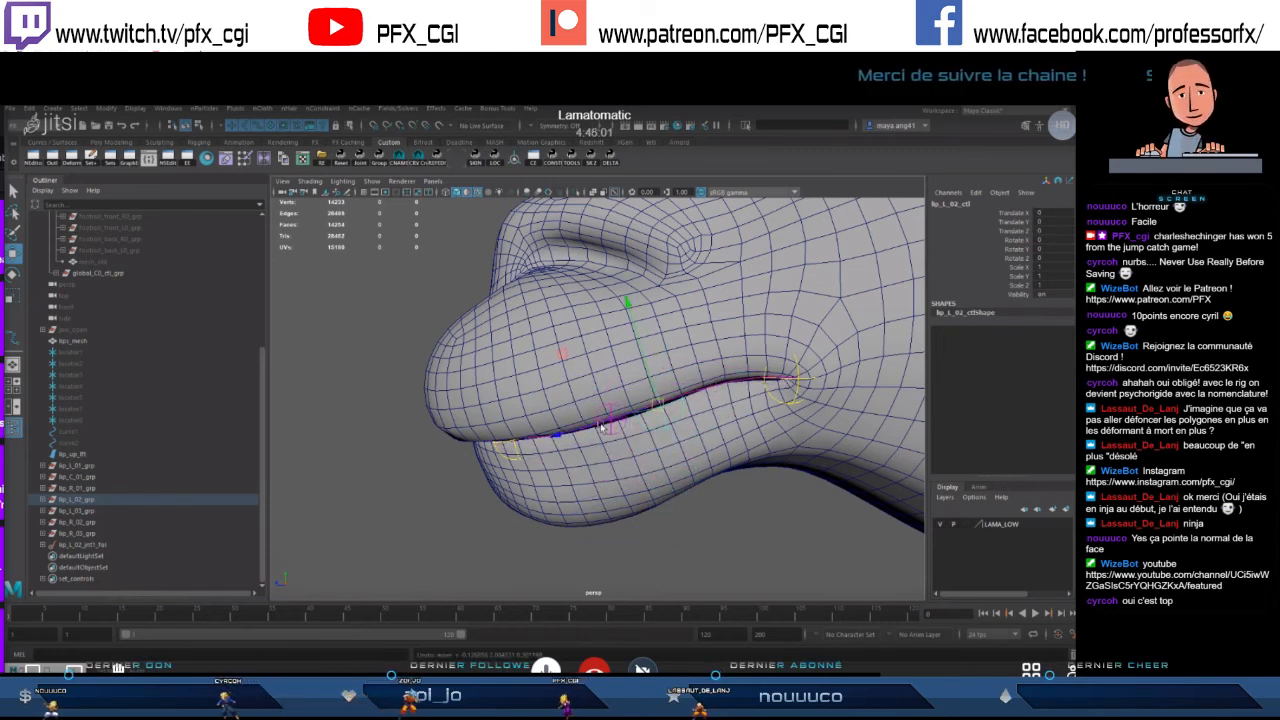
# - Try lowering lip_L_01_ctl at the corner of the mouth, and undo the move
pyautogui.keyDown('alt'); pyautogui.moveTo(617, 415); pyautogui.dragTo(670, 418); pyautogui.keyUp('alt')
pyautogui.click(688, 406)
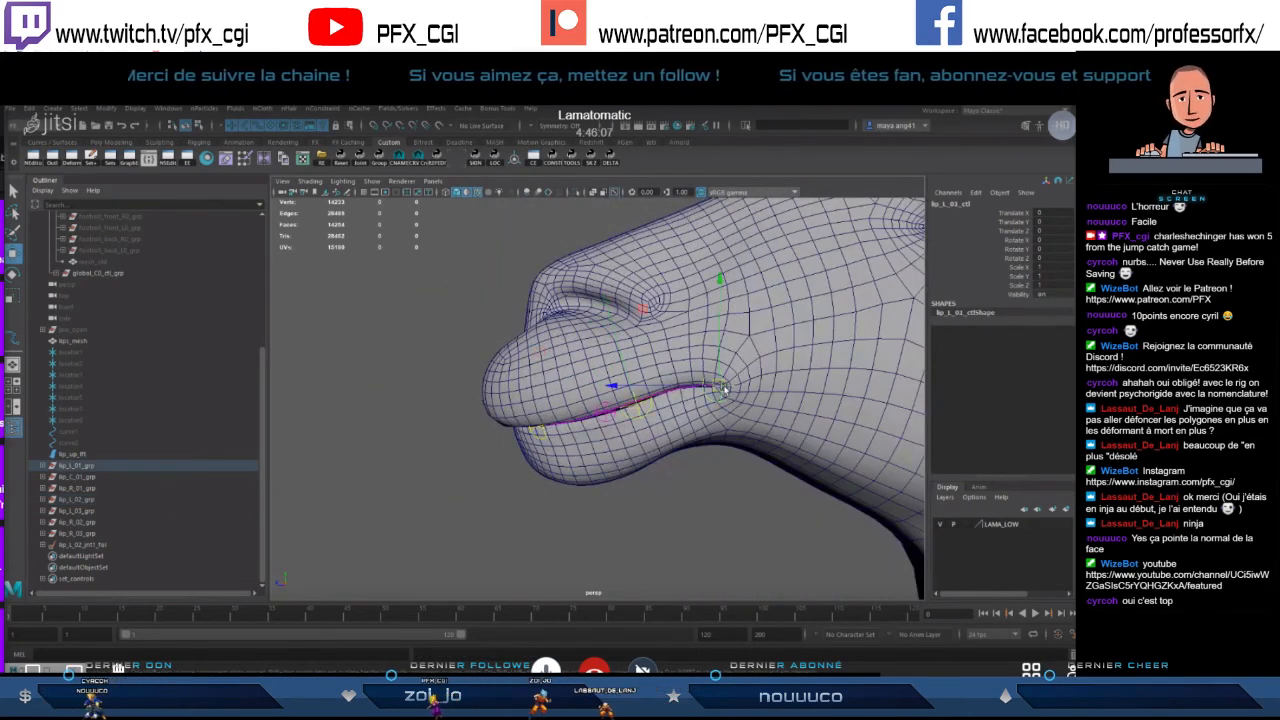
pyautogui.keyDown('alt'); pyautogui.moveTo(688, 406); pyautogui.dragTo(630, 409, button='middle'); pyautogui.keyUp('alt')
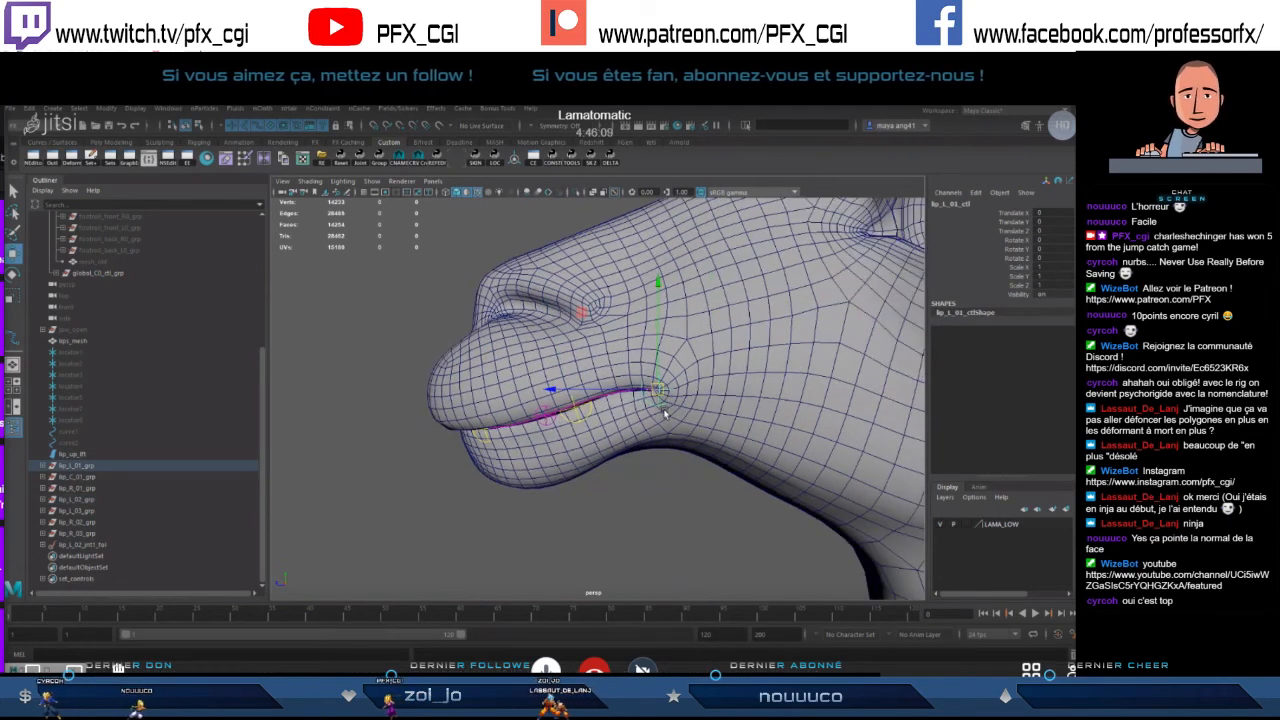
pyautogui.scroll(2, 640, 405)
pyautogui.moveTo(673, 390); pyautogui.dragTo(676, 415)
pyautogui.hotkey('ctrl', 'z')
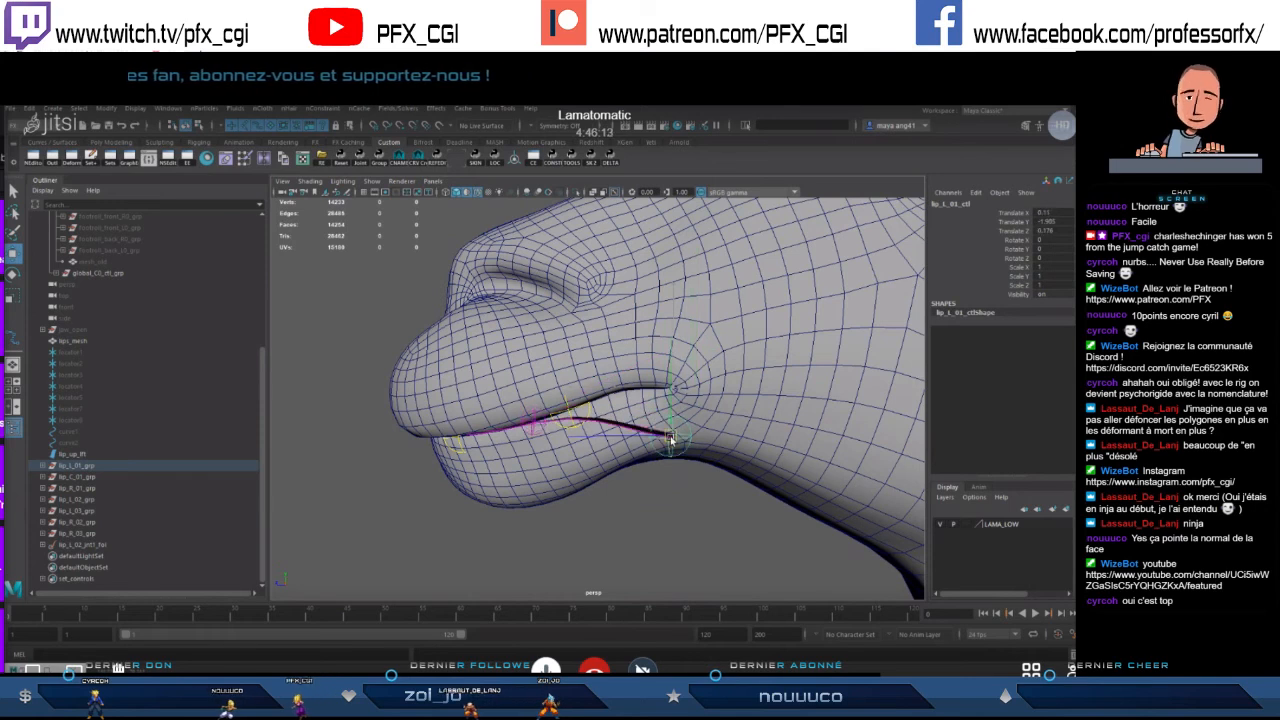
# - Examine the lip_L_01_ctl and lip_L_02_ctl placement along the mouth from several angles and distances
pyautogui.scroll(-3, 669, 438)
pyautogui.keyDown('alt'); pyautogui.moveTo(558, 437); pyautogui.dragTo(597, 441); pyautogui.keyUp('alt')
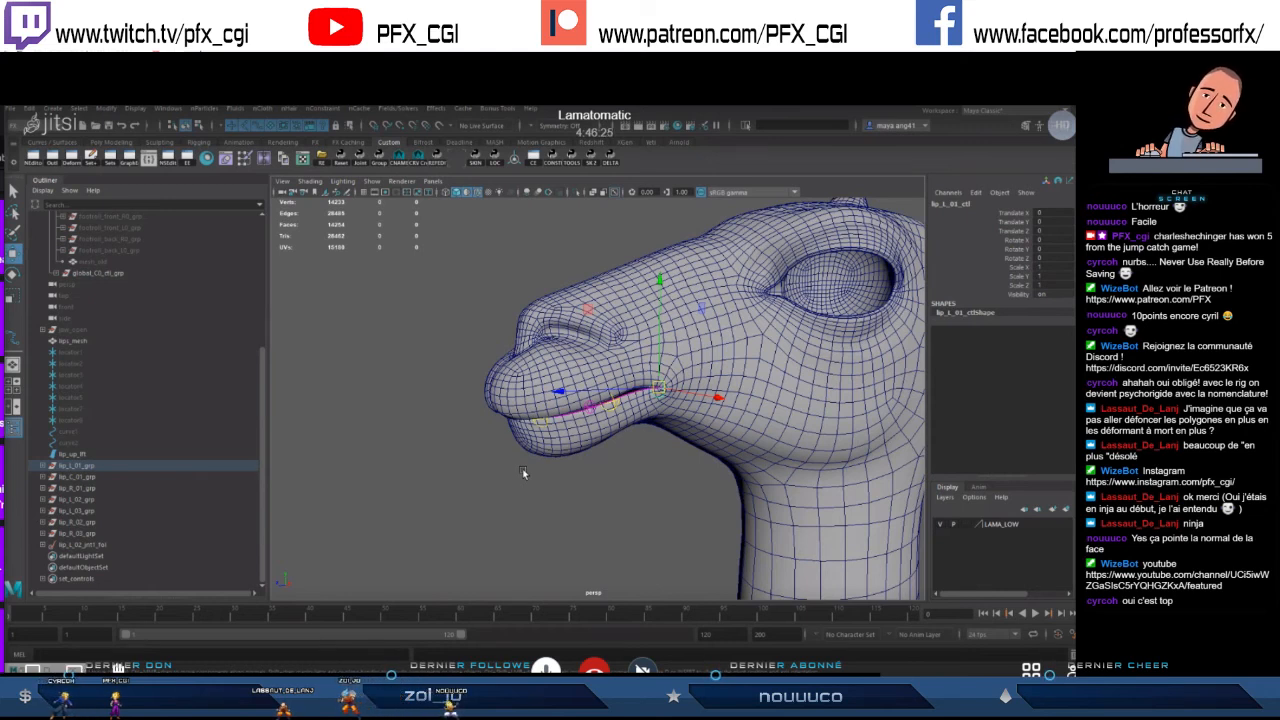
pyautogui.click(615, 412)
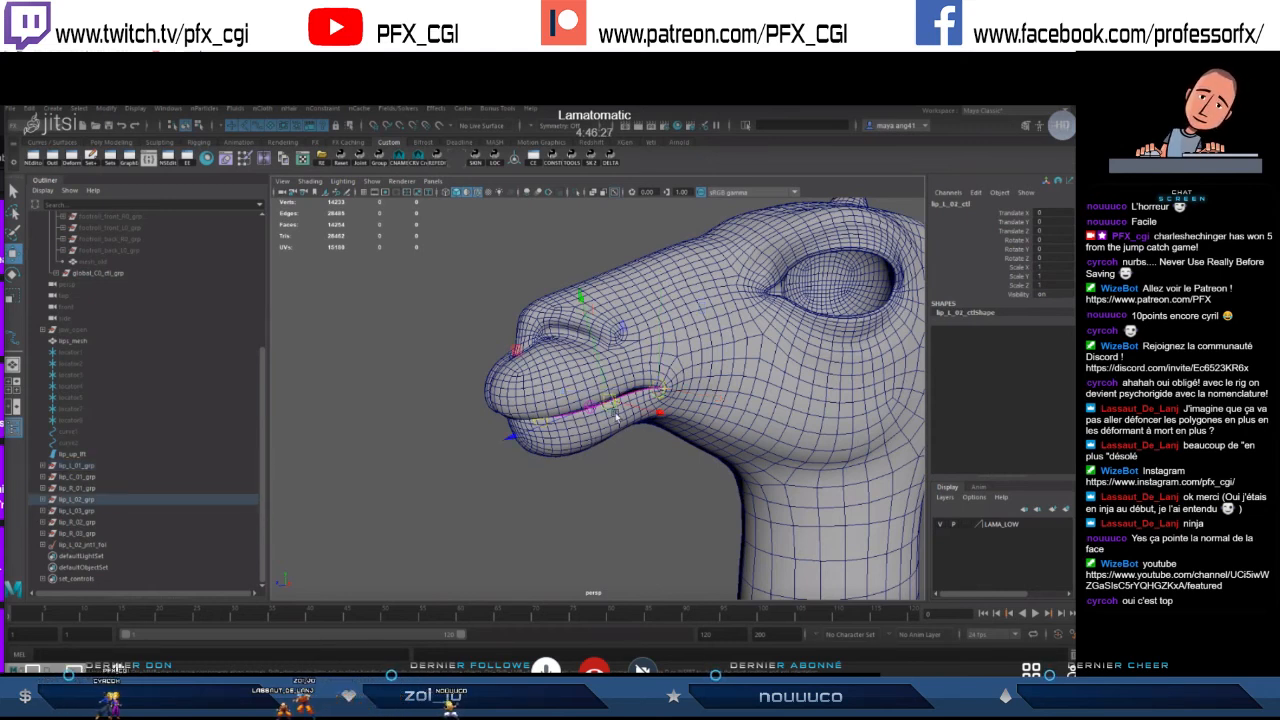
pyautogui.keyDown('alt'); pyautogui.moveTo(618, 444); pyautogui.dragTo(669, 418, button='right'); pyautogui.keyUp('alt')
pyautogui.keyDown('alt'); pyautogui.moveTo(669, 418); pyautogui.dragTo(643, 407); pyautogui.keyUp('alt')
pyautogui.keyDown('alt'); pyautogui.moveTo(643, 407); pyautogui.dragTo(633, 411, button='right'); pyautogui.keyUp('alt')
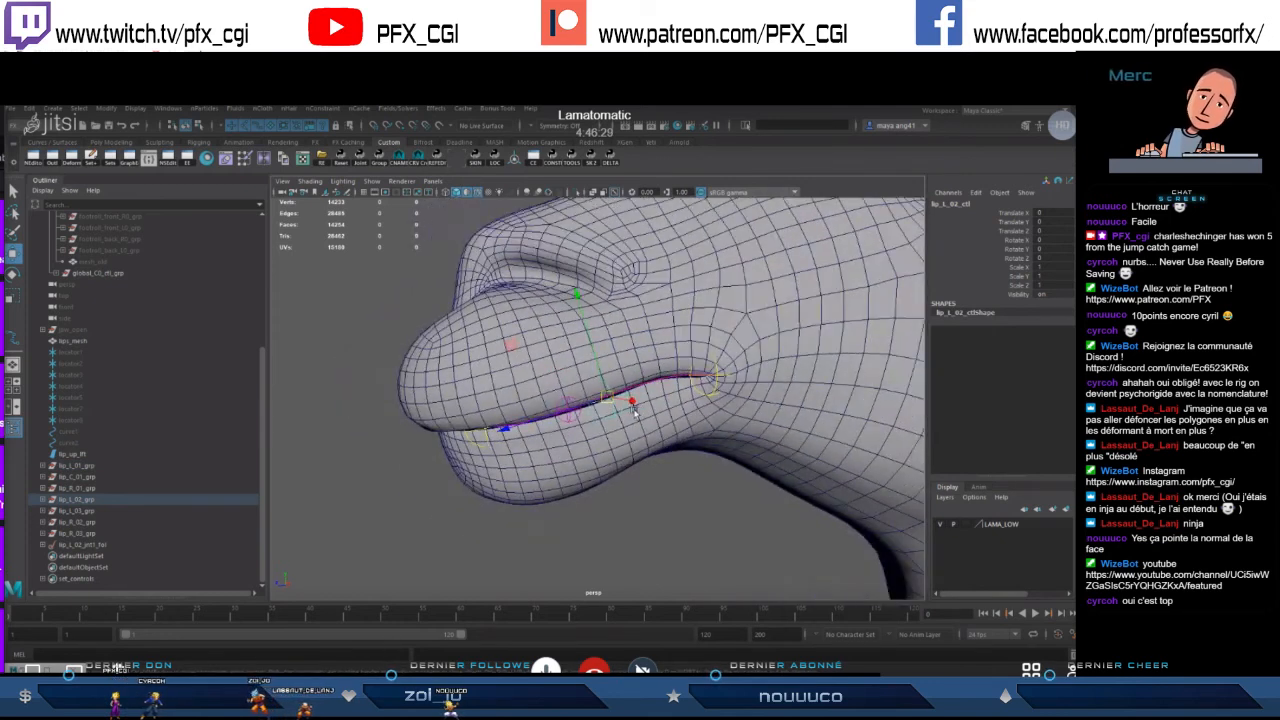
pyautogui.click(709, 400)
pyautogui.click(607, 400)
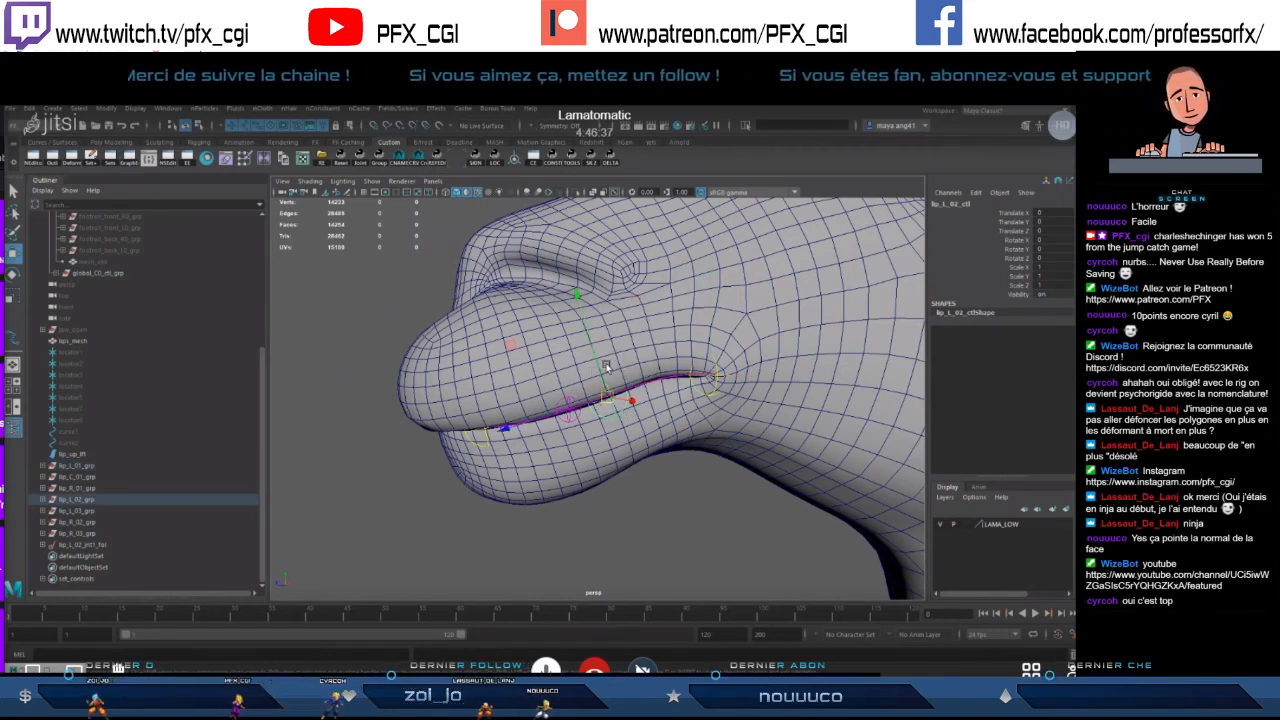
pyautogui.keyDown('alt'); pyautogui.moveTo(605, 367); pyautogui.dragTo(844, 408); pyautogui.keyUp('alt')
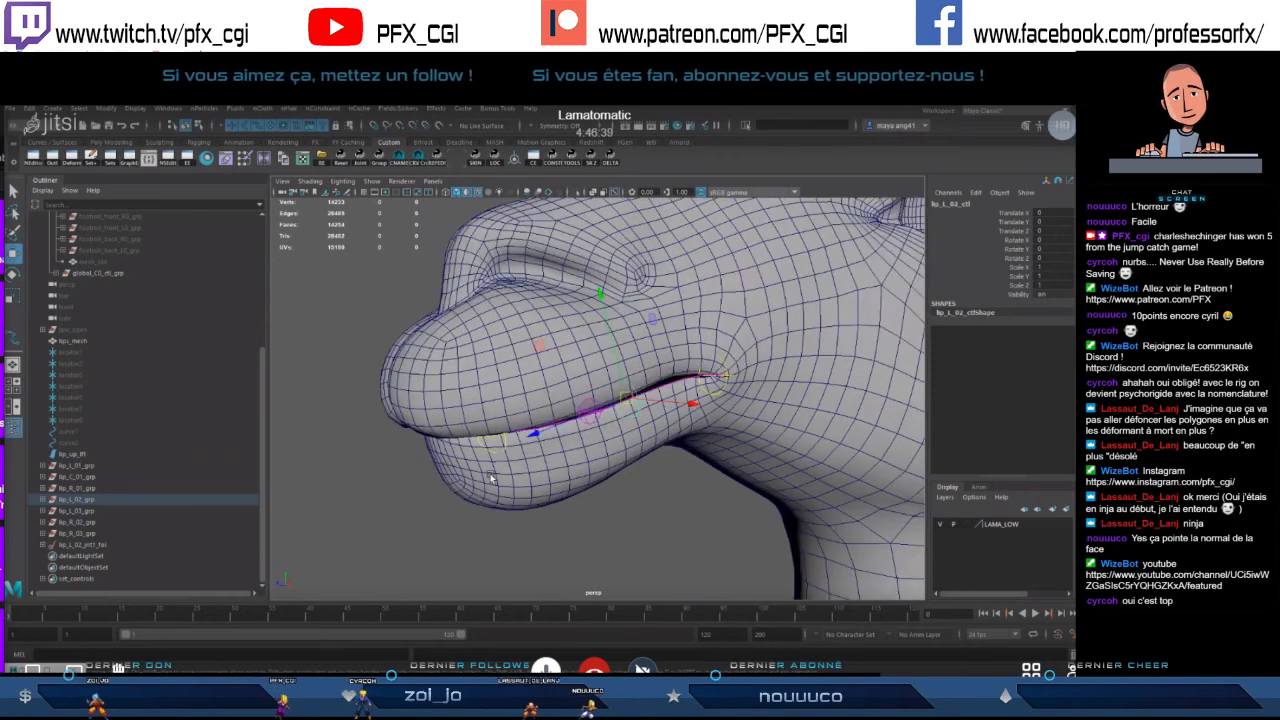
pyautogui.keyDown('alt'); pyautogui.moveTo(624, 479); pyautogui.dragTo(634, 434); pyautogui.keyUp('alt')
pyautogui.scroll(-5, 634, 434)
pyautogui.scroll(4, 634, 434)
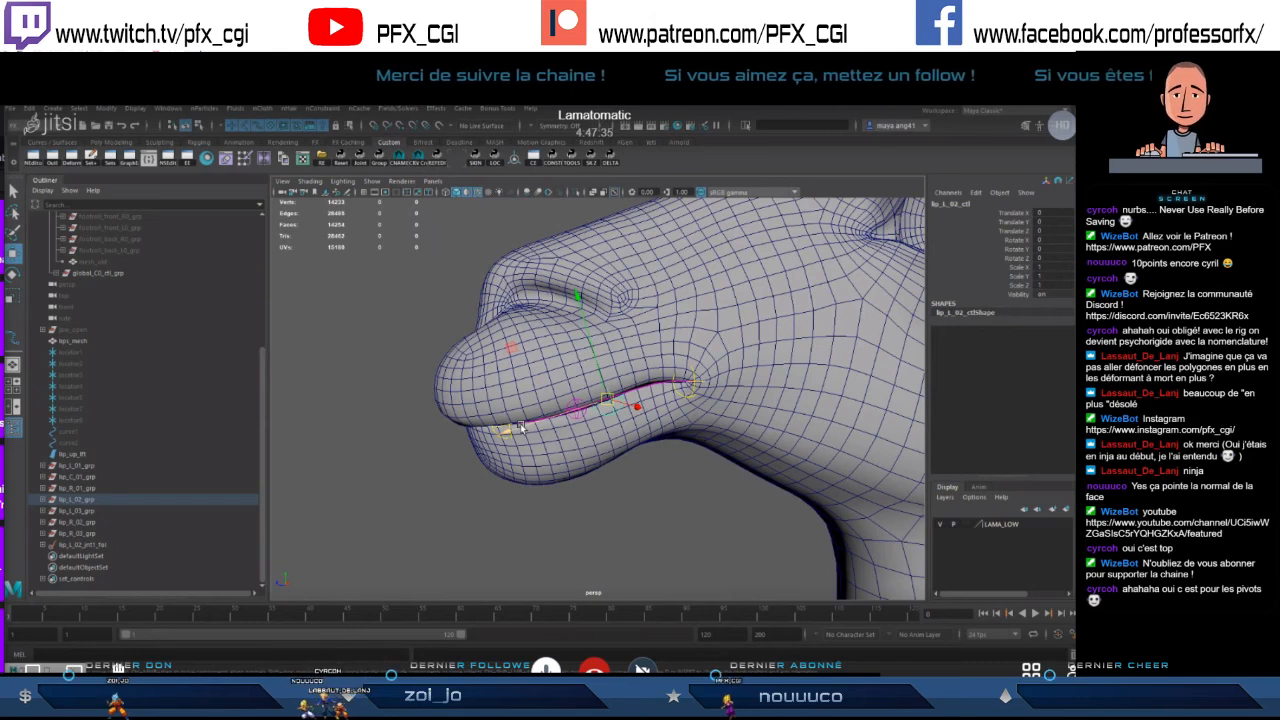
# - Examine the llama's left eye and its surrounding eyelid topology in relation to the mouth
pyautogui.keyDown('alt'); pyautogui.moveTo(880, 436); pyautogui.dragTo(777, 429, button='right'); pyautogui.keyUp('alt')
pyautogui.keyDown('alt'); pyautogui.moveTo(749, 414); pyautogui.dragTo(735, 415, button='middle'); pyautogui.keyUp('alt')
pyautogui.keyDown('alt'); pyautogui.moveTo(735, 415); pyautogui.dragTo(671, 456); pyautogui.keyUp('alt')
pyautogui.keyDown('alt'); pyautogui.moveTo(671, 456); pyautogui.dragTo(612, 457, button='right'); pyautogui.keyUp('alt')
pyautogui.keyDown('alt'); pyautogui.moveTo(612, 457); pyautogui.dragTo(607, 456); pyautogui.keyUp('alt')
pyautogui.keyDown('alt'); pyautogui.moveTo(607, 456); pyautogui.dragTo(605, 423, button='middle'); pyautogui.keyUp('alt')
pyautogui.keyDown('alt'); pyautogui.moveTo(605, 423); pyautogui.dragTo(690, 421, button='right'); pyautogui.keyUp('alt')
pyautogui.keyDown('alt'); pyautogui.moveTo(690, 421); pyautogui.dragTo(662, 414); pyautogui.keyUp('alt')
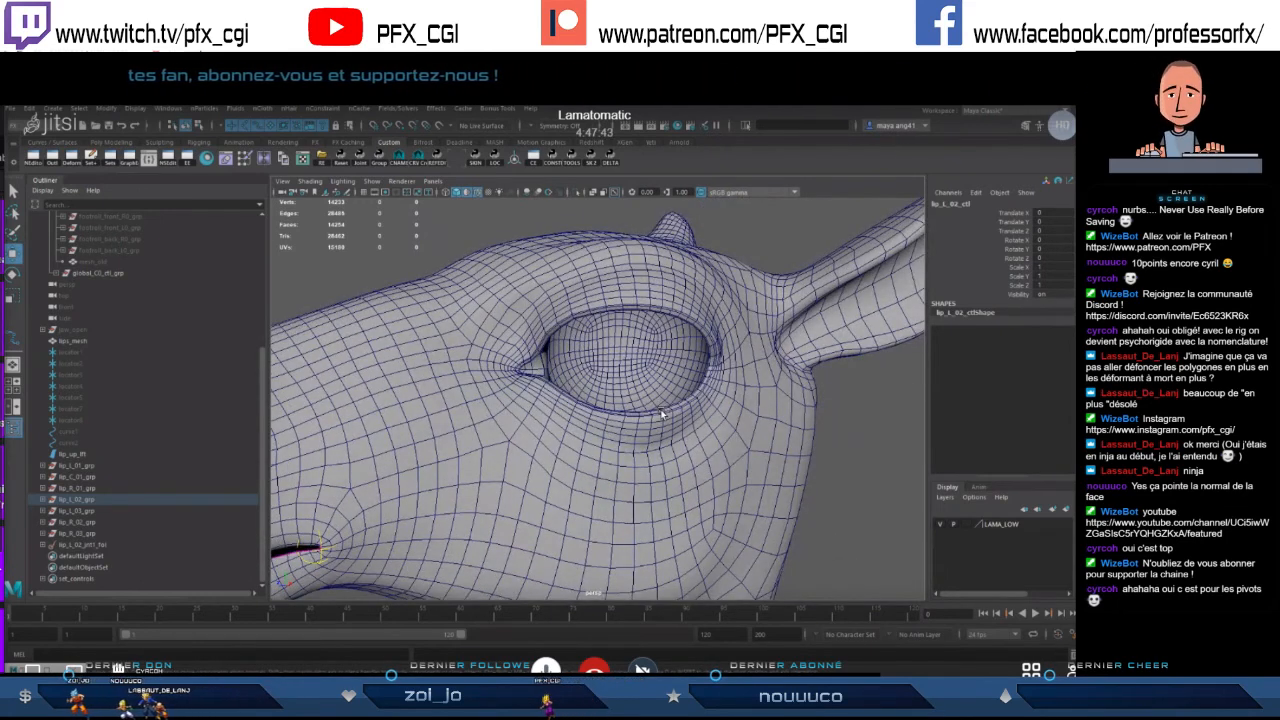
pyautogui.click(371, 409)
pyautogui.keyDown('alt'); pyautogui.moveTo(640, 420); pyautogui.dragTo(551, 423, button='right'); pyautogui.keyUp('alt')
pyautogui.keyDown('alt'); pyautogui.moveTo(551, 423); pyautogui.dragTo(534, 416); pyautogui.keyUp('alt')
pyautogui.keyDown('alt'); pyautogui.moveTo(450, 412); pyautogui.dragTo(514, 403, button='right'); pyautogui.keyUp('alt')
pyautogui.keyDown('alt'); pyautogui.moveTo(514, 402); pyautogui.dragTo(506, 397); pyautogui.keyUp('alt')
# - Hide the lip surface, all lip controller groups and the follicle lip_L_02_jnt1_fol
pyautogui.click(354, 492)
pyautogui.click(143, 494)
pyautogui.click(76, 455)
pyautogui.keyDown('shift'); pyautogui.click(85, 546); pyautogui.keyUp('shift')
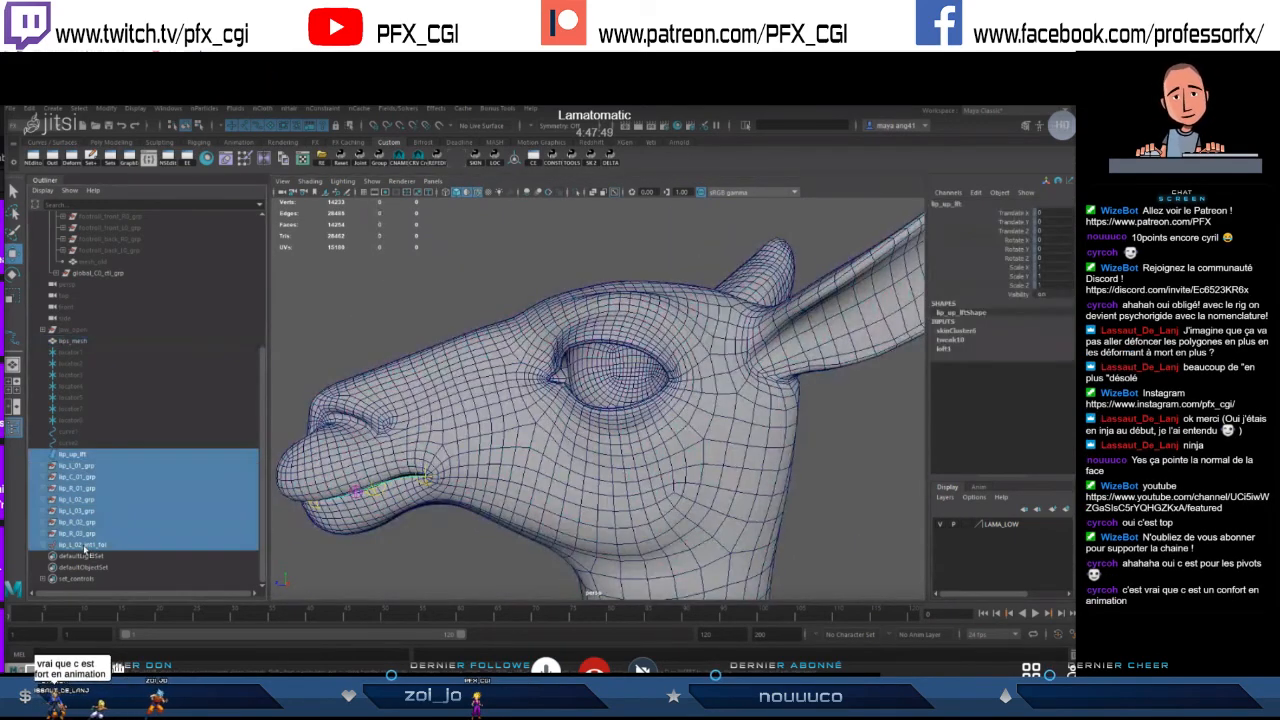
pyautogui.hotkey('ctrl', 'h')
# - Hide lips_mesh and show the complete rig_group again
pyautogui.scroll(6, 90, 307)
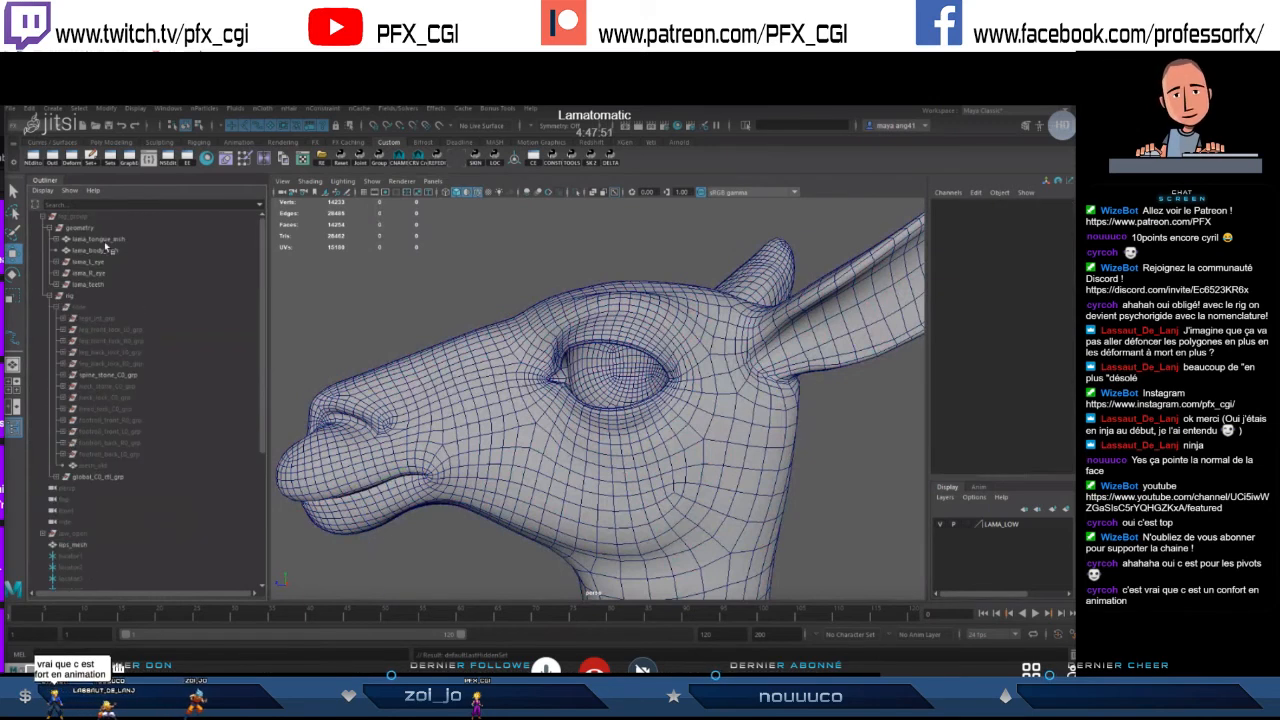
pyautogui.click(88, 545)
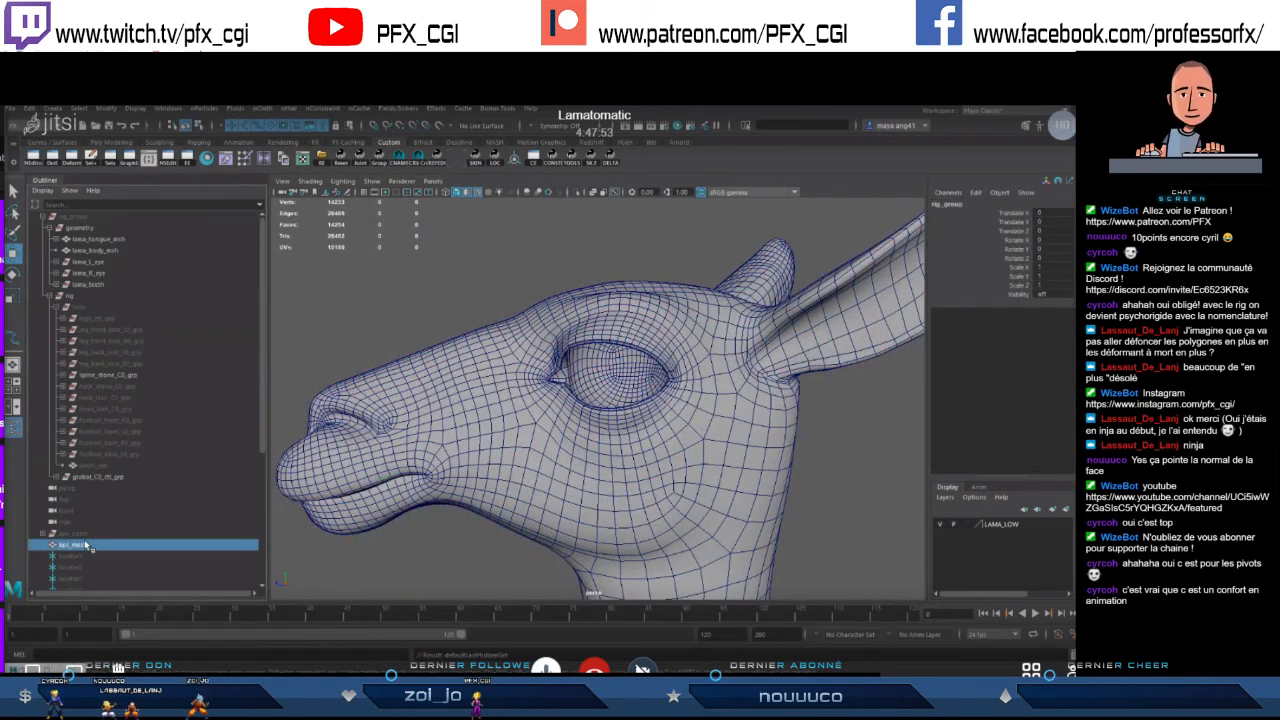
pyautogui.hotkey('ctrl', 'h')
pyautogui.click(85, 218)
pyautogui.hotkey('shift', 'h')
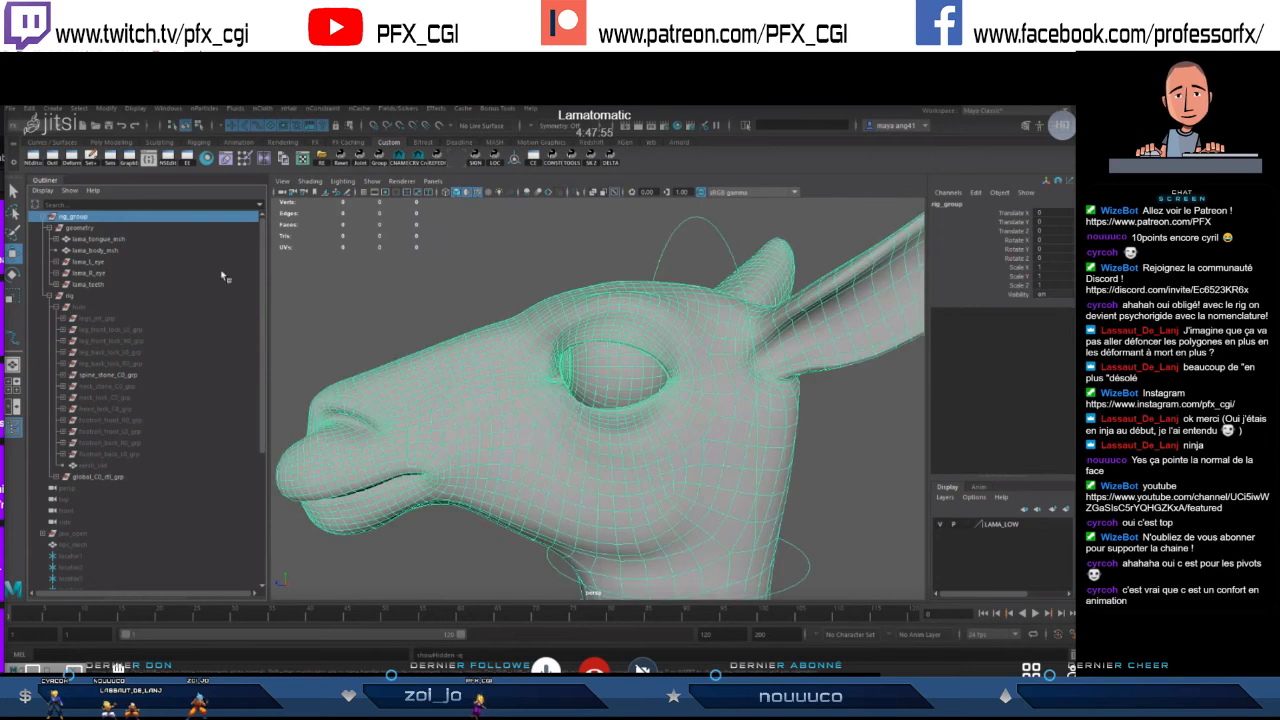
# - Examine how the left eyelids fit the eyeball from several angles, selecting the left sclera mesh and lama_body_msh in turn
pyautogui.keyDown('alt'); pyautogui.moveTo(555, 393); pyautogui.dragTo(631, 371); pyautogui.keyUp('alt')
pyautogui.click(631, 372)
pyautogui.keyDown('alt'); pyautogui.moveTo(631, 372); pyautogui.dragTo(675, 418, button='right'); pyautogui.keyUp('alt')
pyautogui.keyDown('alt'); pyautogui.moveTo(675, 418); pyautogui.dragTo(491, 393); pyautogui.keyUp('alt')
pyautogui.click(824, 452)
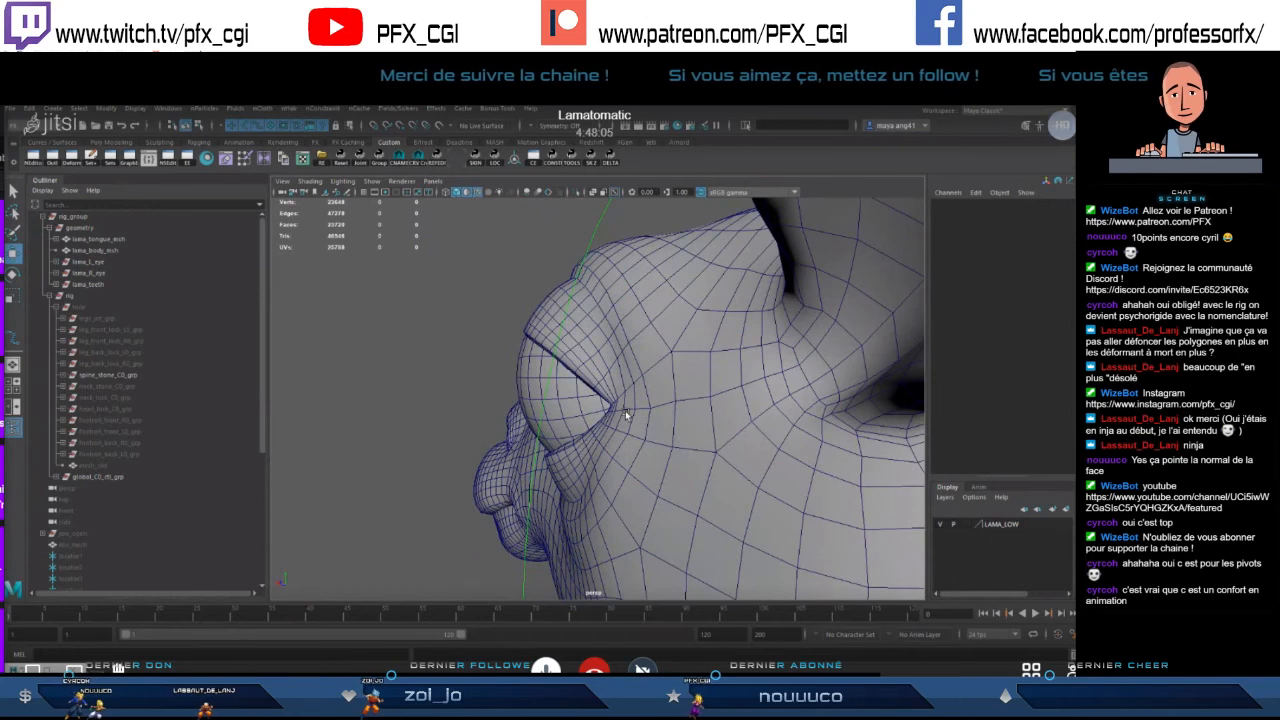
pyautogui.click(592, 413)
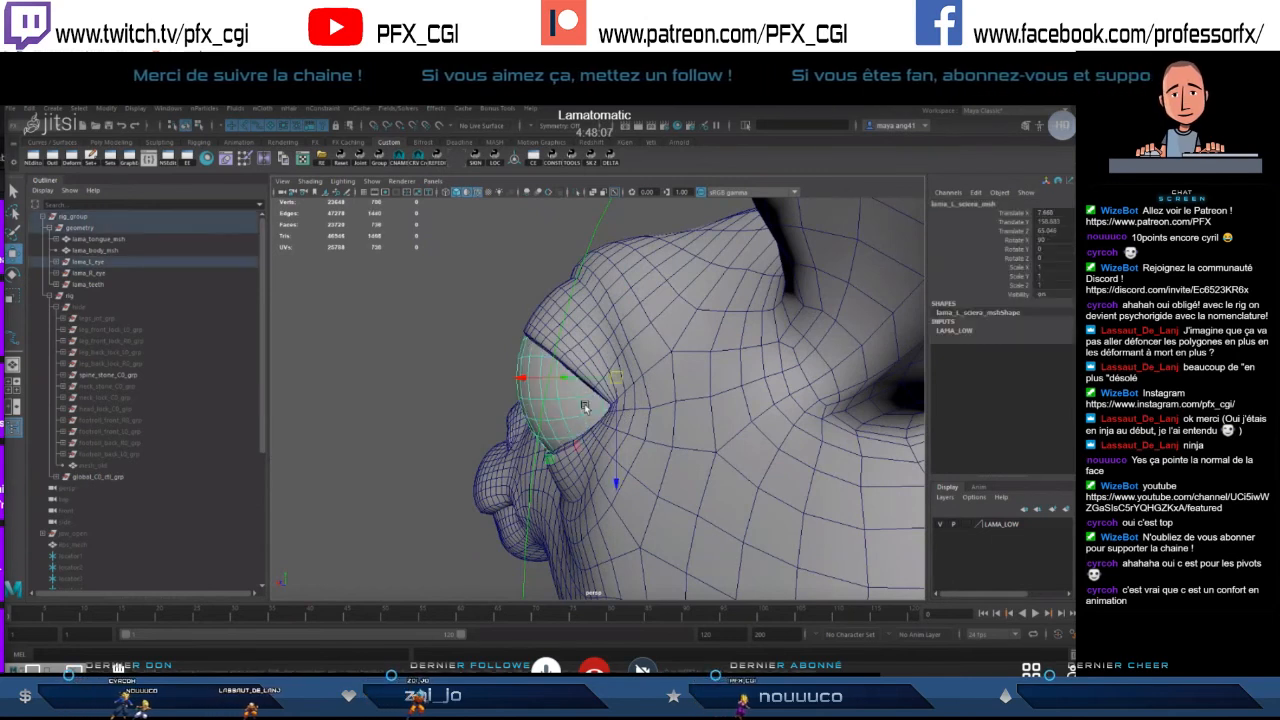
pyautogui.press('4')
pyautogui.press('5')
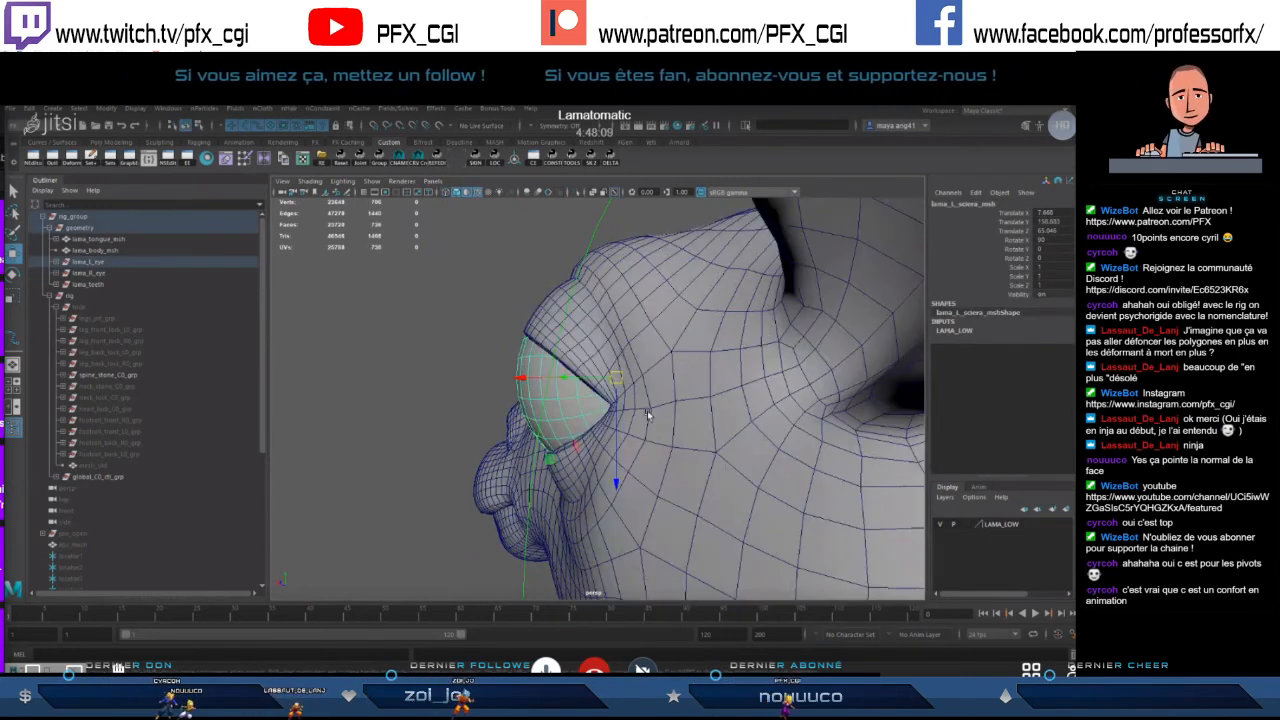
pyautogui.press('f')
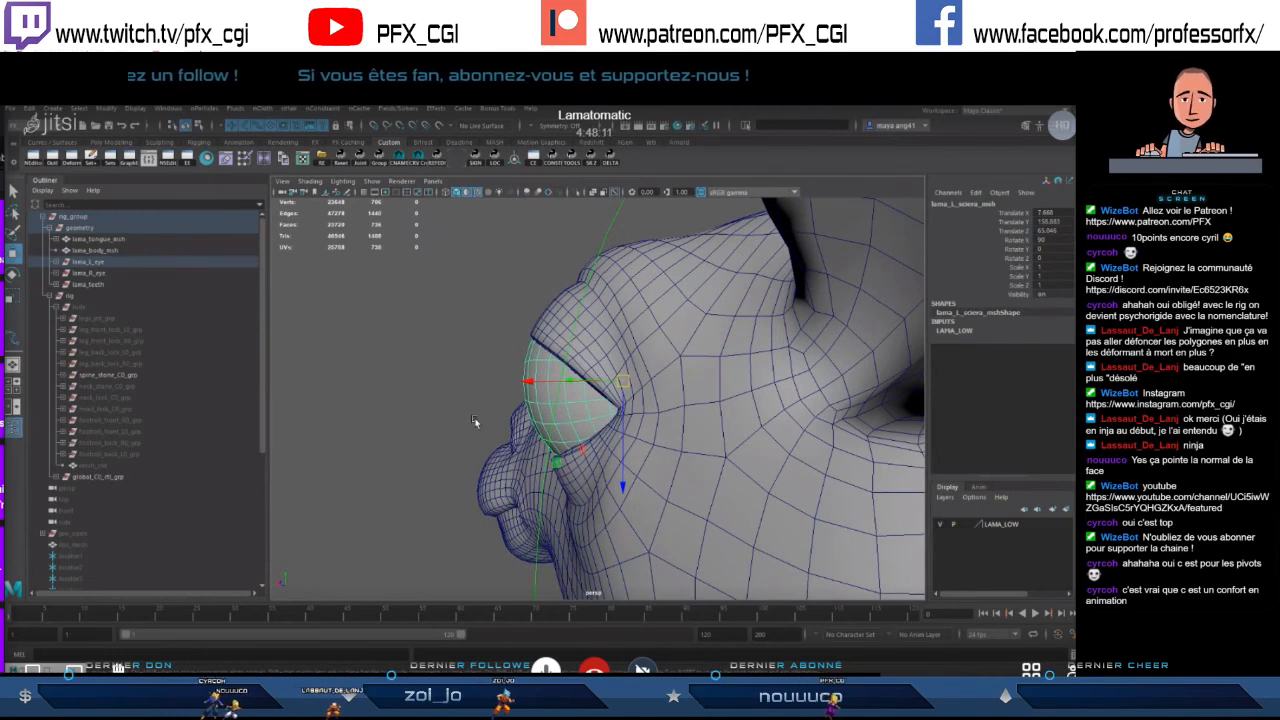
pyautogui.keyDown('alt'); pyautogui.moveTo(689, 411); pyautogui.dragTo(563, 411); pyautogui.keyUp('alt')
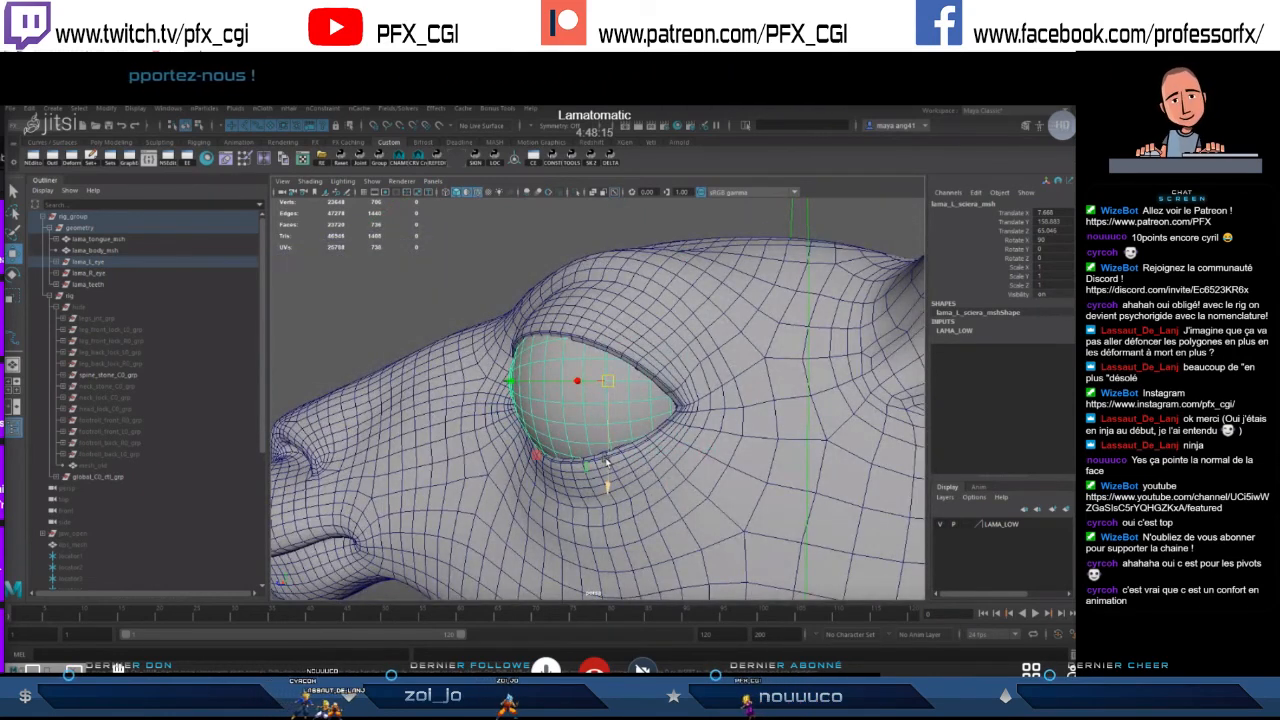
pyautogui.keyDown('alt'); pyautogui.moveTo(532, 430); pyautogui.dragTo(571, 311); pyautogui.keyUp('alt')
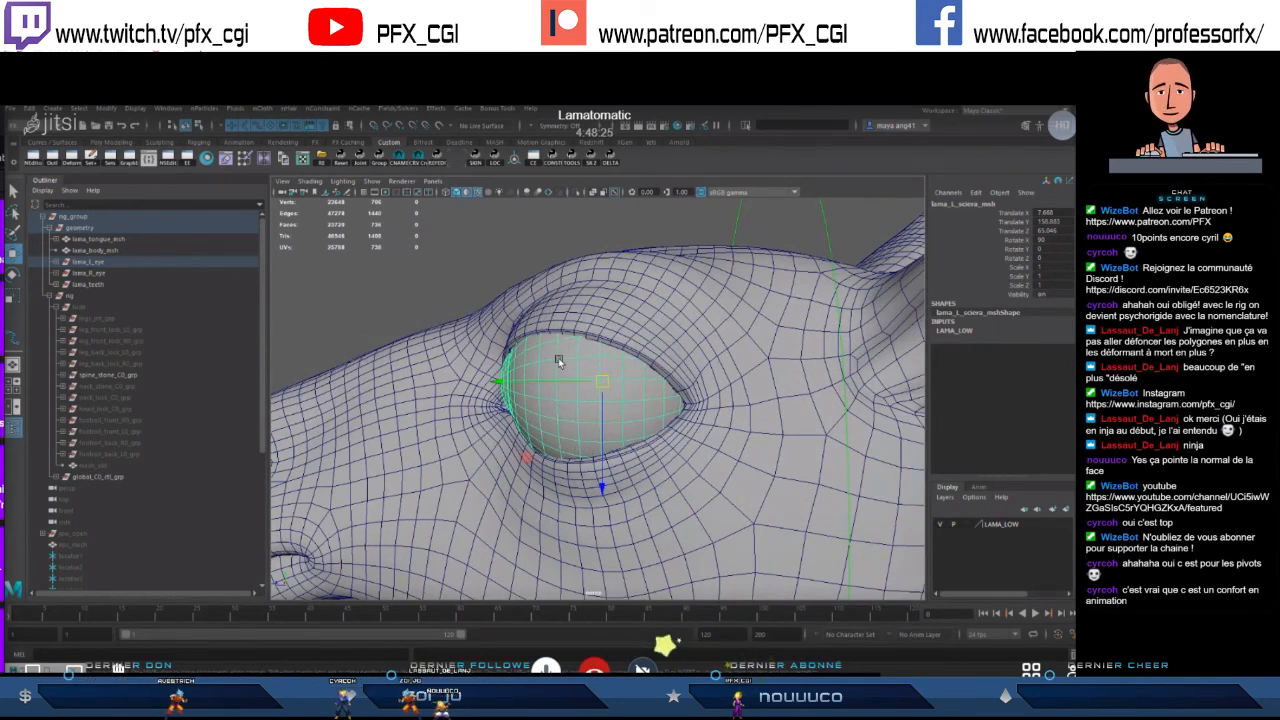
pyautogui.click(632, 350)
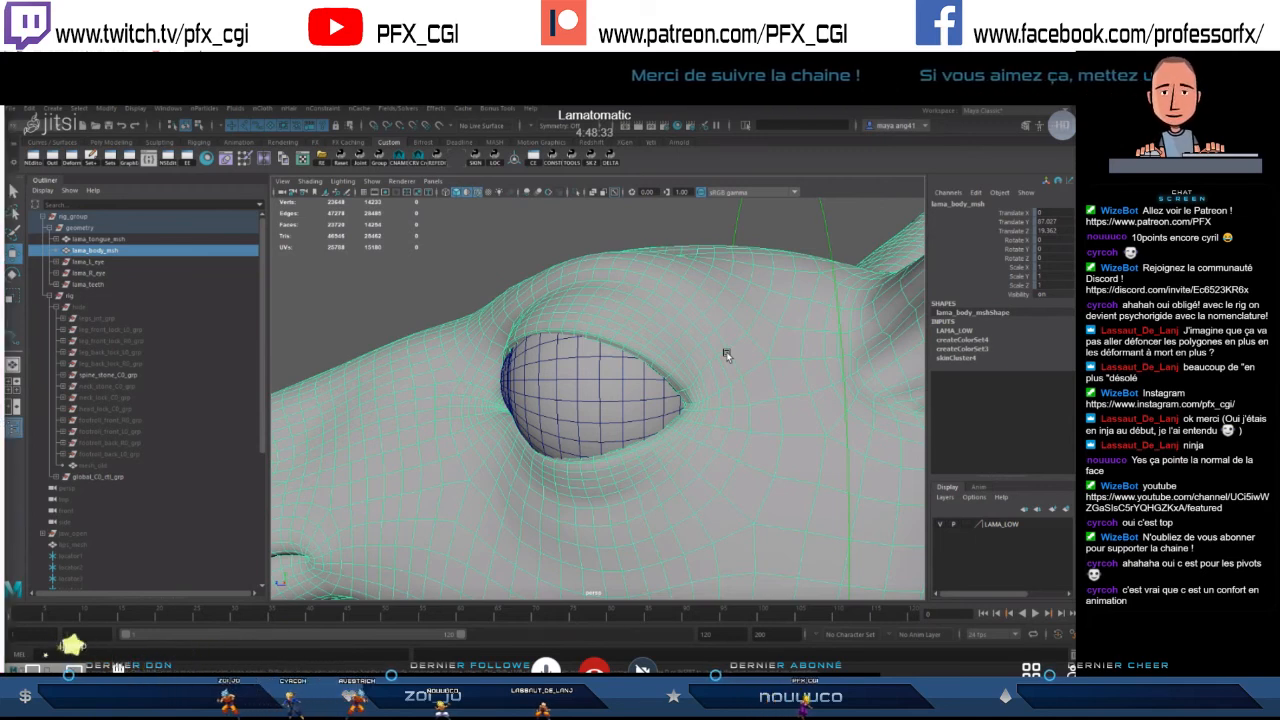
pyautogui.keyDown('alt'); pyautogui.moveTo(556, 372); pyautogui.dragTo(521, 434); pyautogui.keyUp('alt')
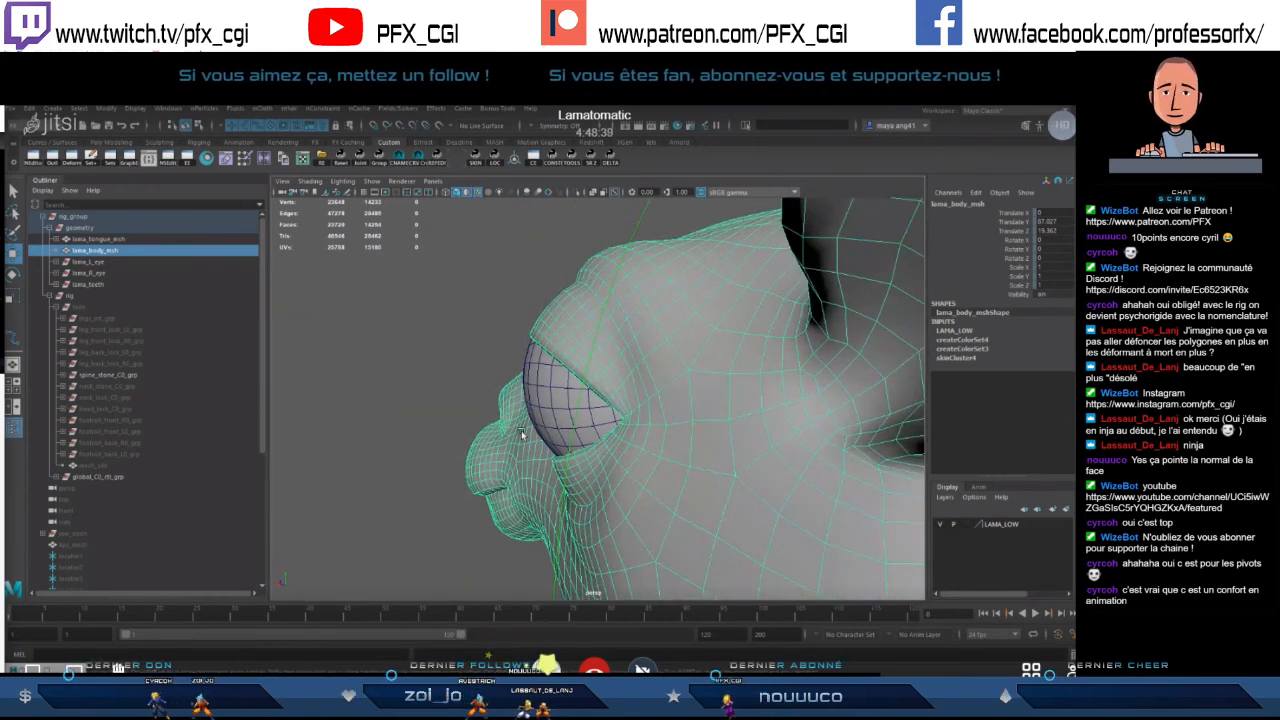
# - Capture the llama's left eye and surrounding eyelid wireframe as a new snip in the Windows screen capture tool
pyautogui.keyDown('alt'); pyautogui.moveTo(533, 400); pyautogui.dragTo(633, 405); pyautogui.keyUp('alt')
pyautogui.scroll(5, 559, 421)
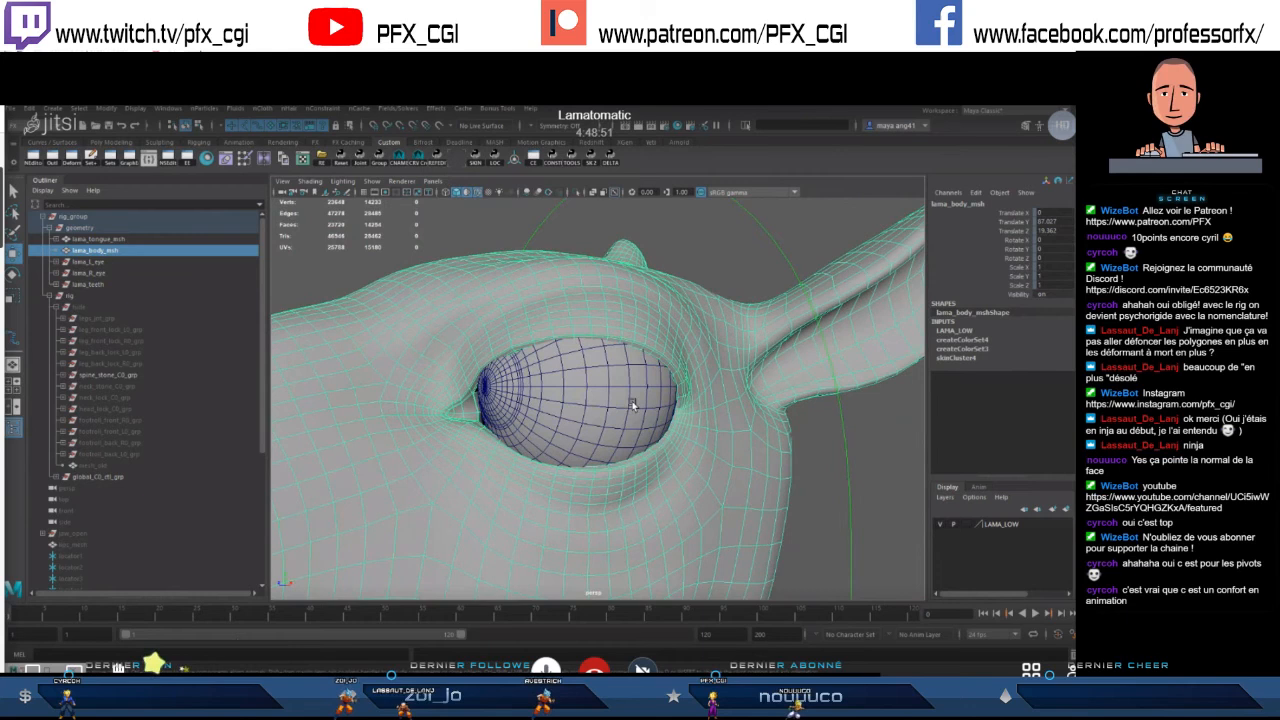
pyautogui.click(737, 258)
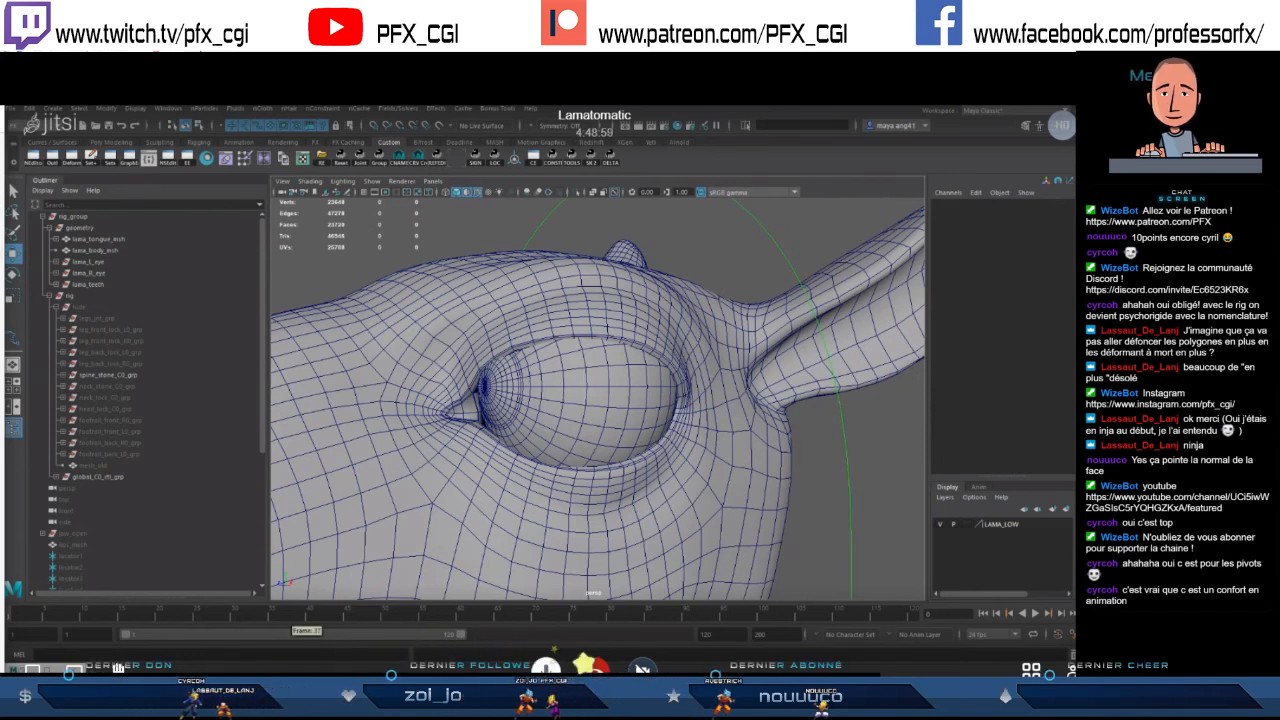
pyautogui.click(264, 692)
pyautogui.click(366, 179)
pyautogui.moveTo(385, 247); pyautogui.dragTo(843, 576)
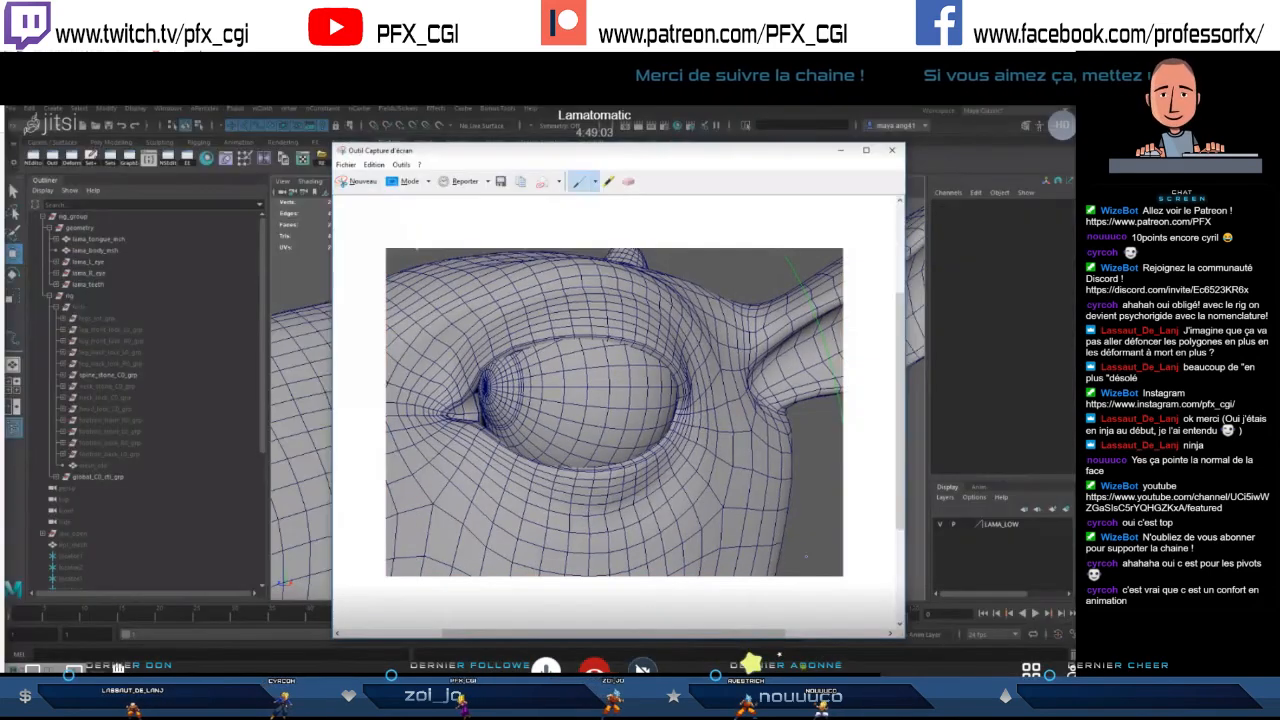
# - Mark the eyeball's centre and eight points around the upper and lower eyelid rim with blue pen dots on the snip
pyautogui.click(577, 402)
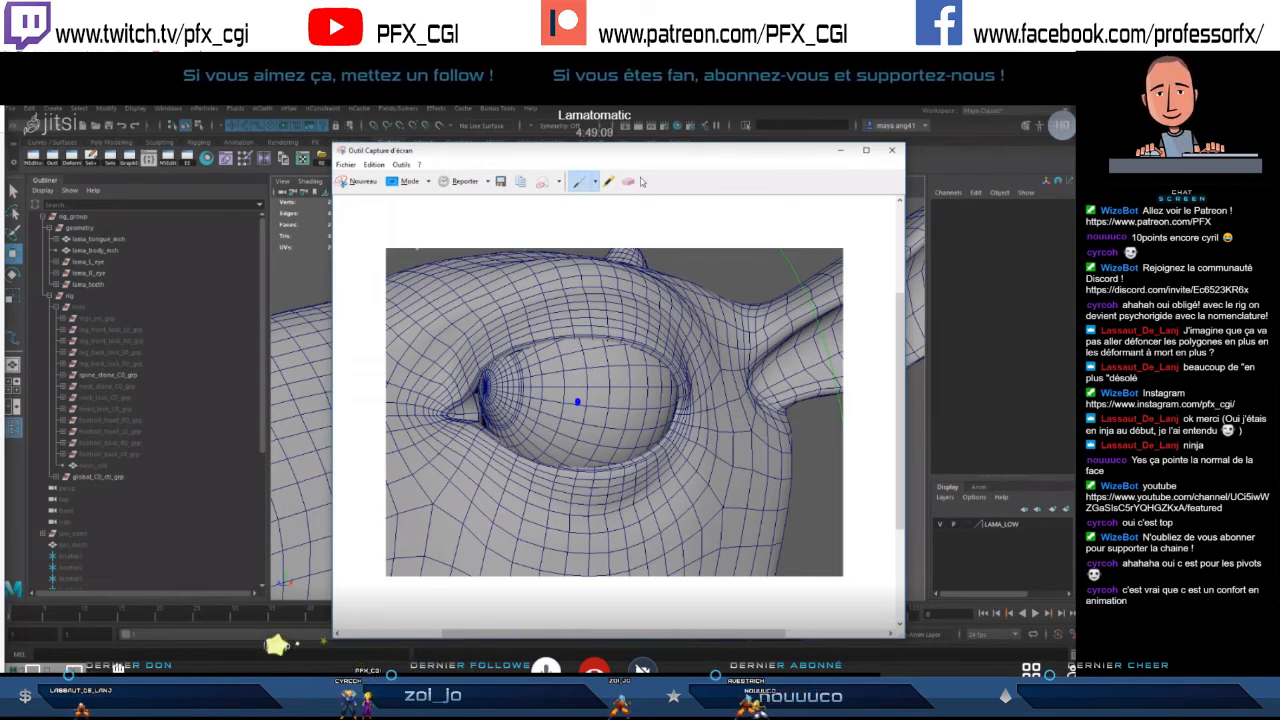
pyautogui.click(628, 182)
pyautogui.click(577, 402)
pyautogui.click(578, 182)
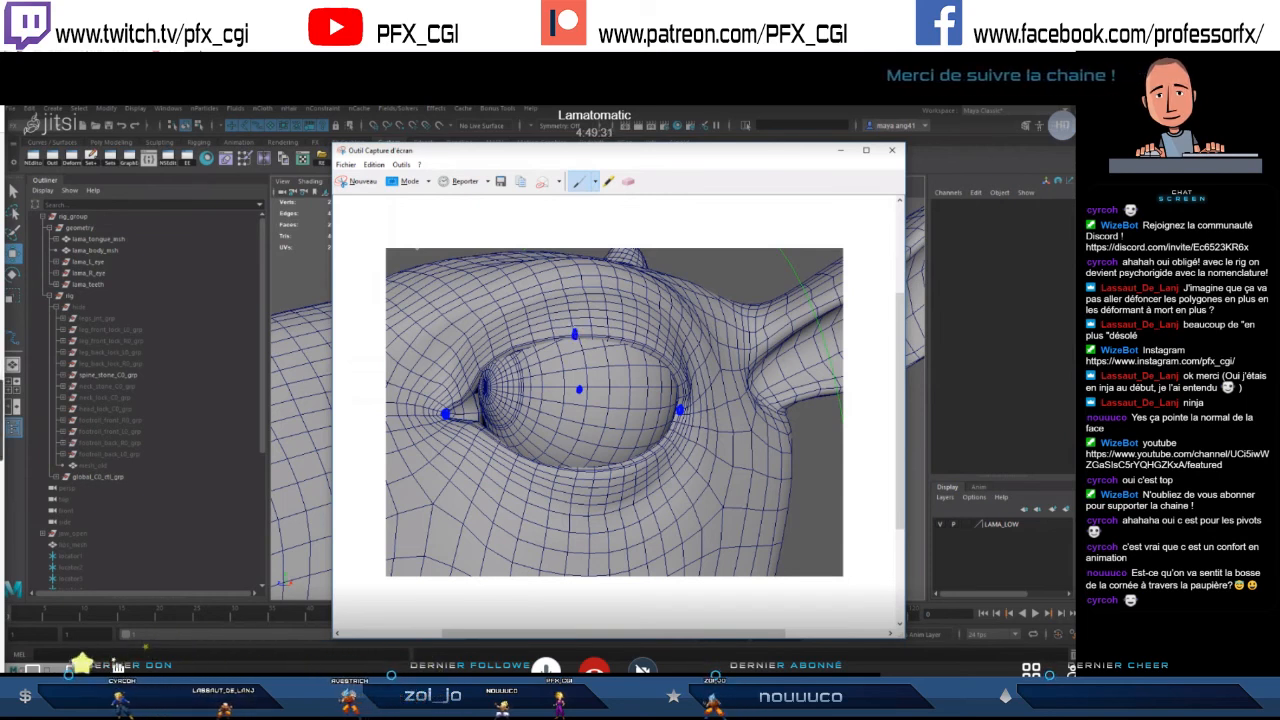
pyautogui.click(496, 357)
pyautogui.click(652, 349)
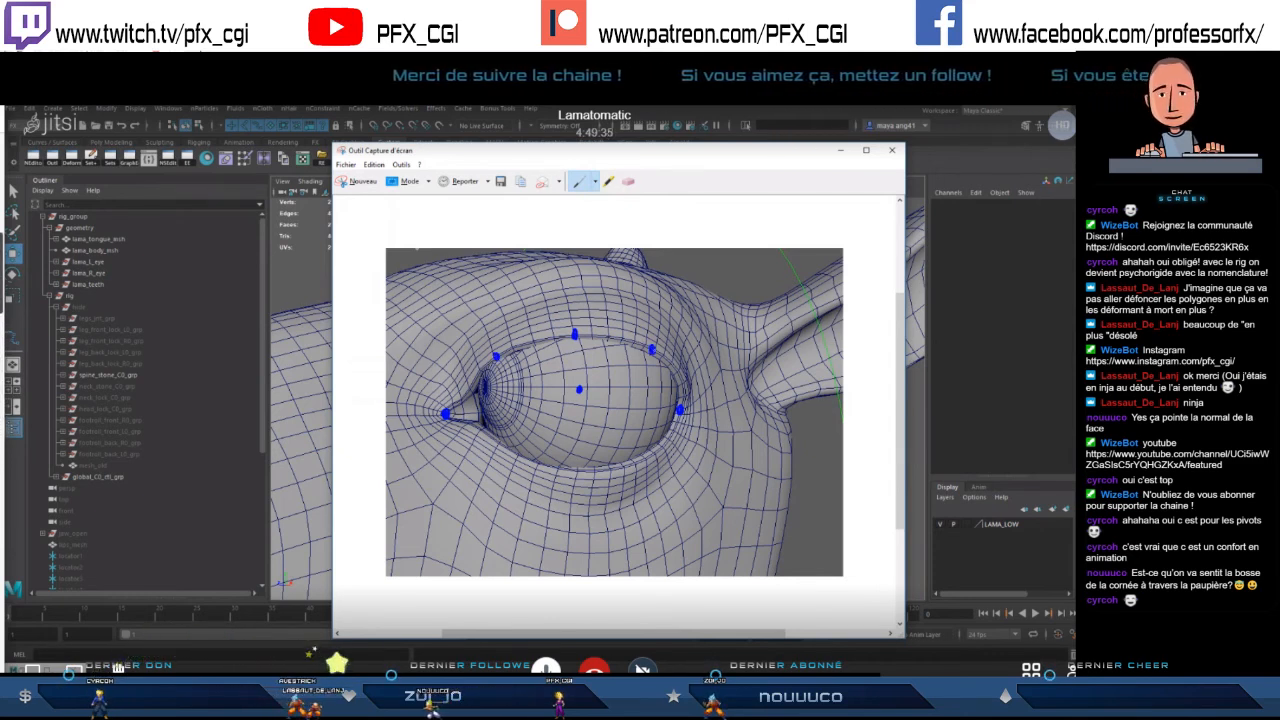
pyautogui.click(499, 446)
pyautogui.rightClick(499, 446)
pyautogui.click(499, 446)
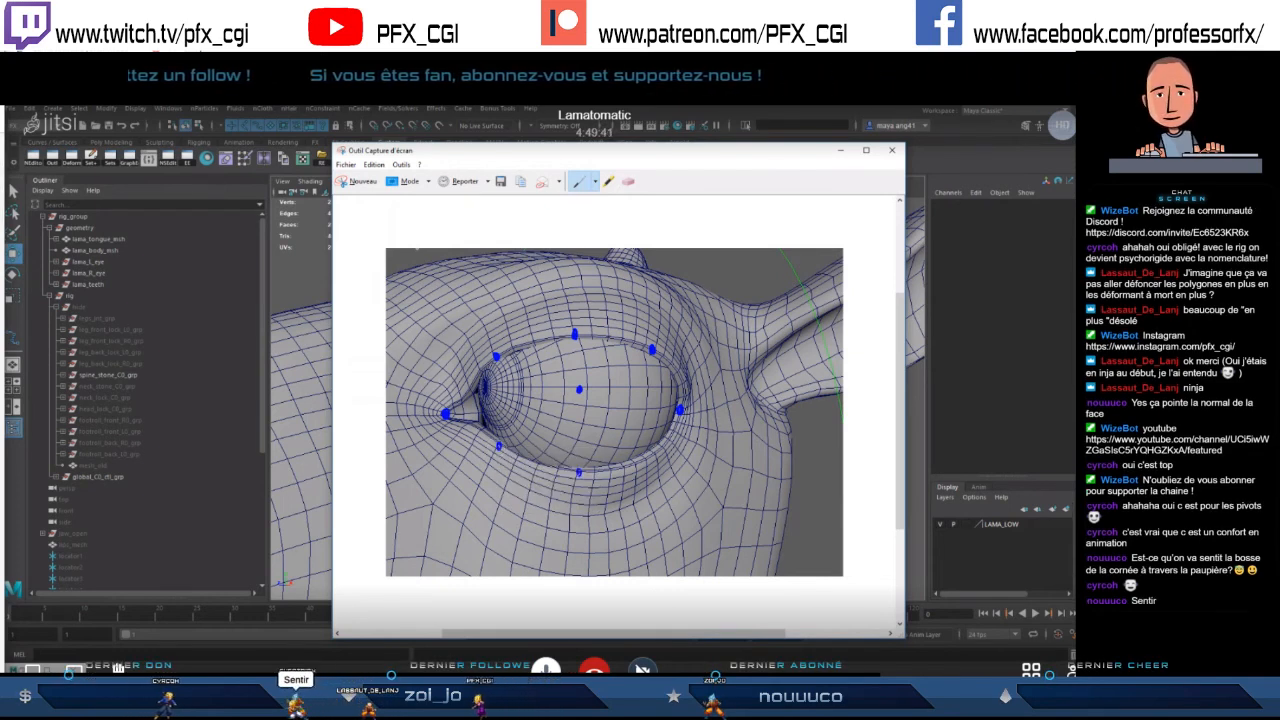
pyautogui.moveTo(660, 452); pyautogui.dragTo(659, 457)
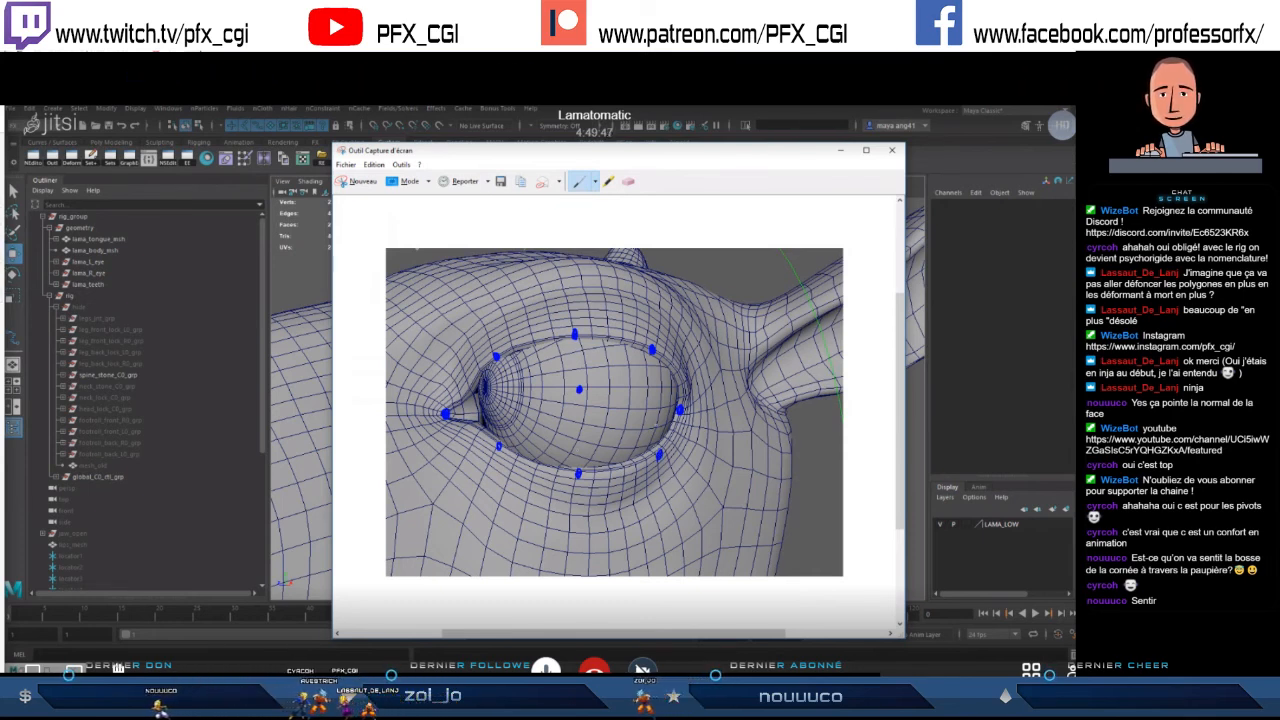
# - Trace the upper eyelid edge in red pen from inner to outer eye corner, erasing and redrawing the stretch past its middle dot
pyautogui.click(596, 182)
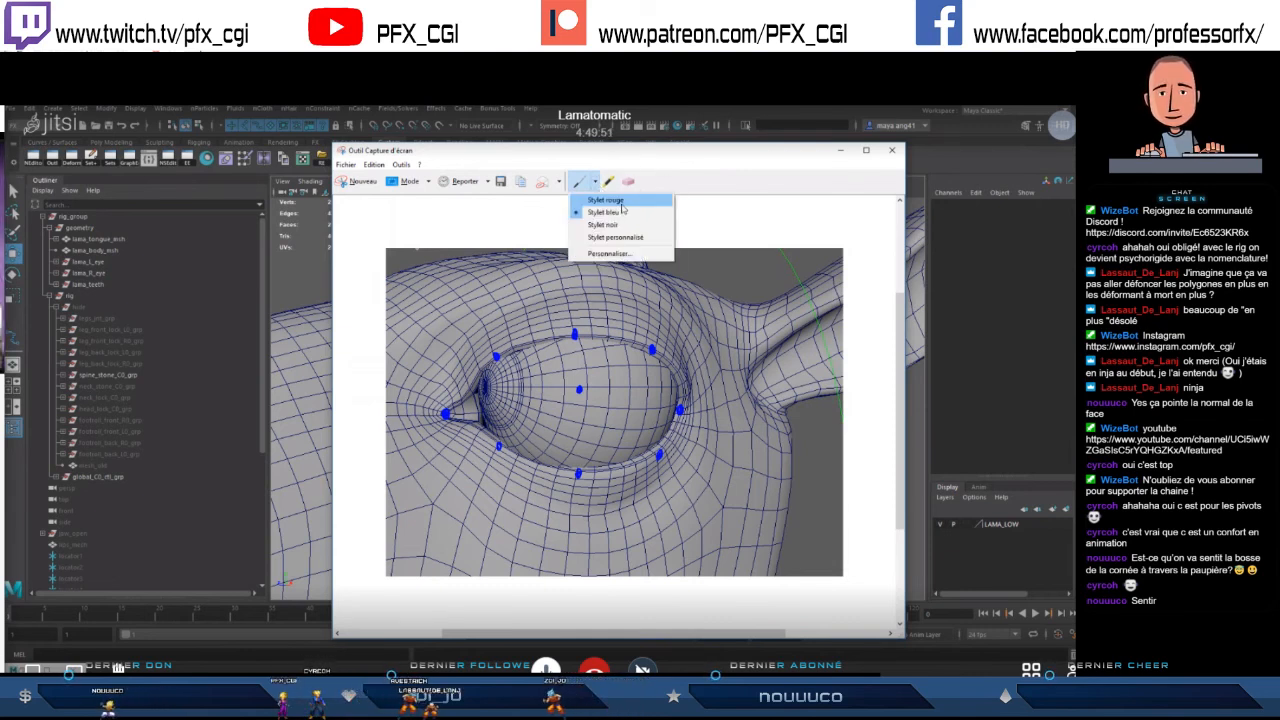
pyautogui.click(622, 202)
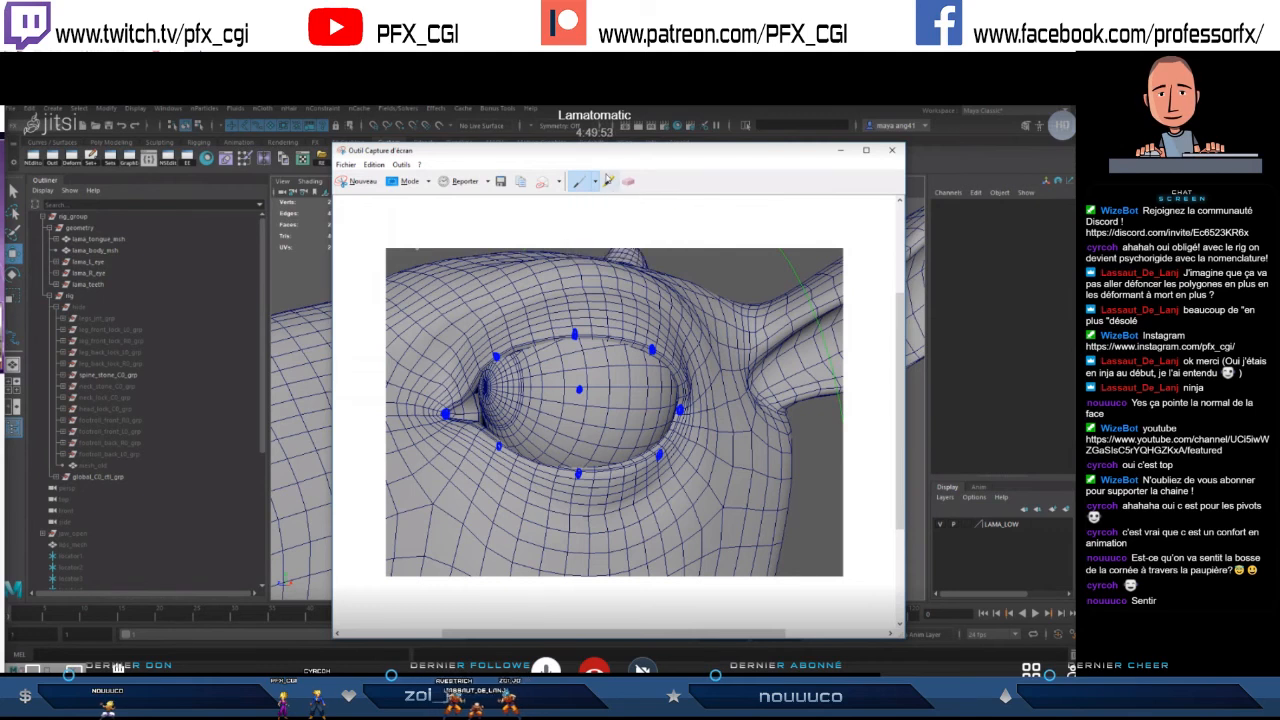
pyautogui.moveTo(447, 412); pyautogui.dragTo(463, 402)
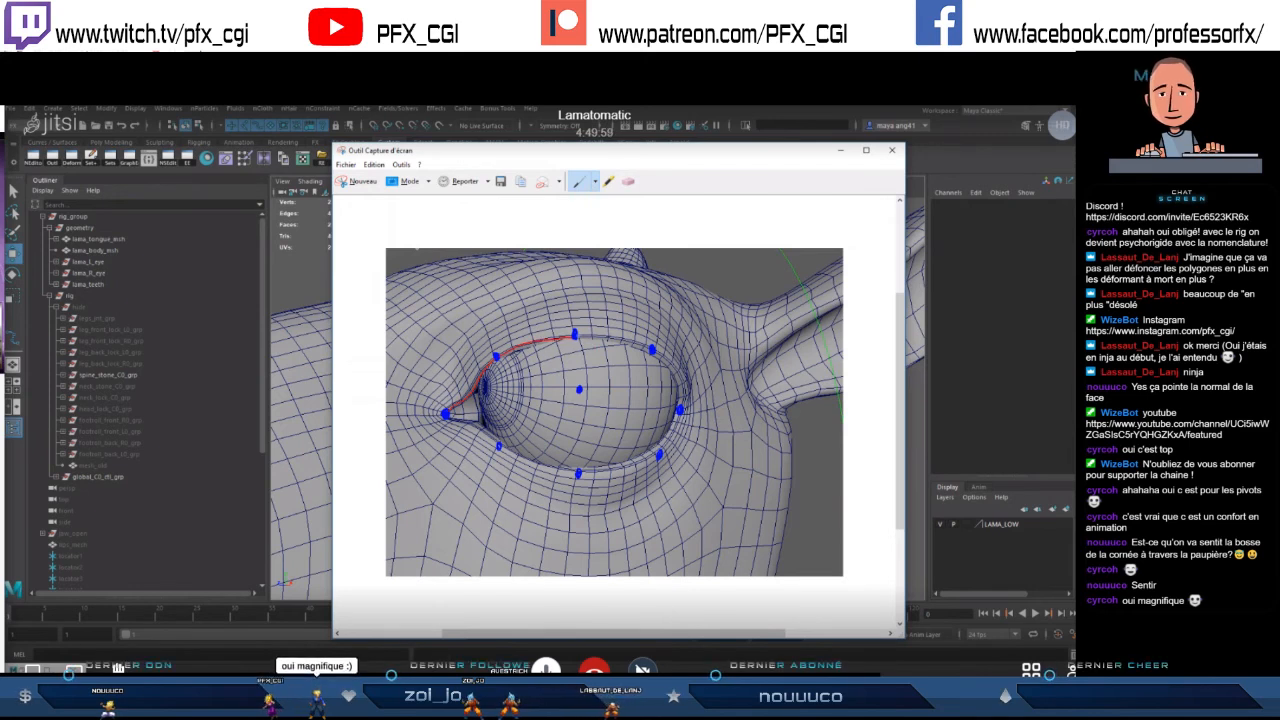
pyautogui.moveTo(575, 337)
pyautogui.mouseDown()
pyautogui.moveTo(652, 348)
pyautogui.moveTo(681, 410)
pyautogui.mouseUp()
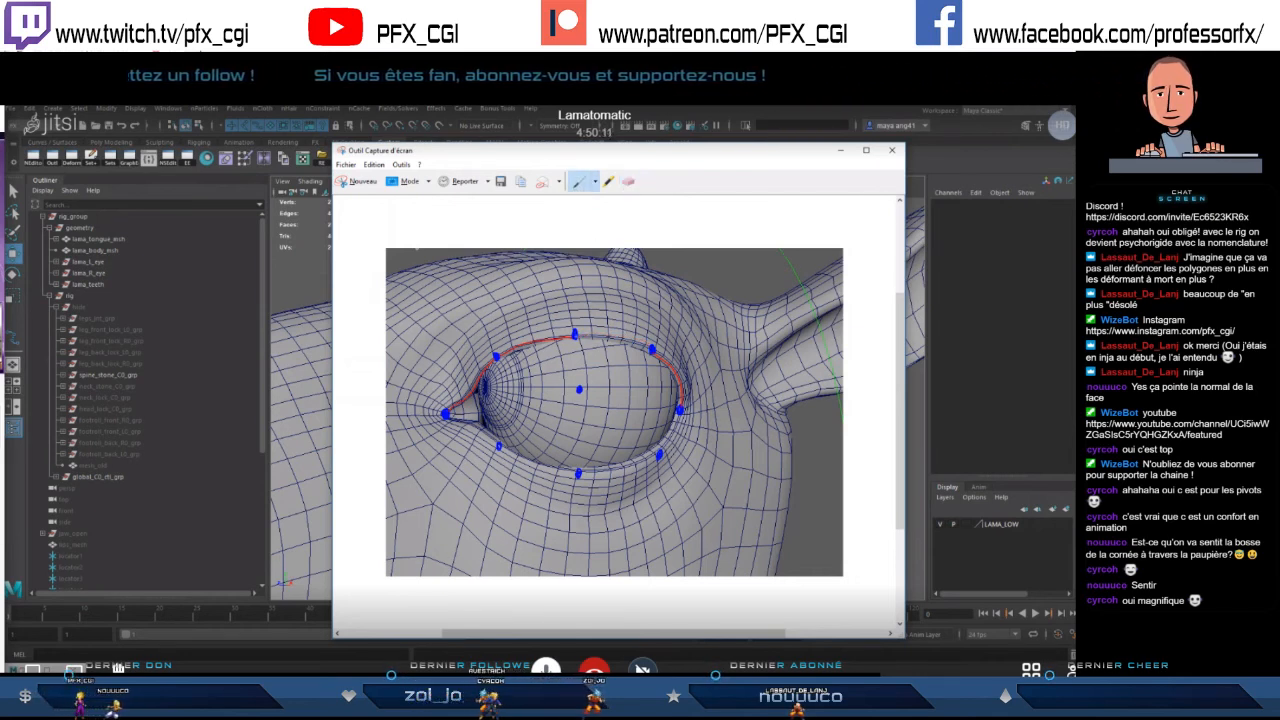
pyautogui.click(627, 182)
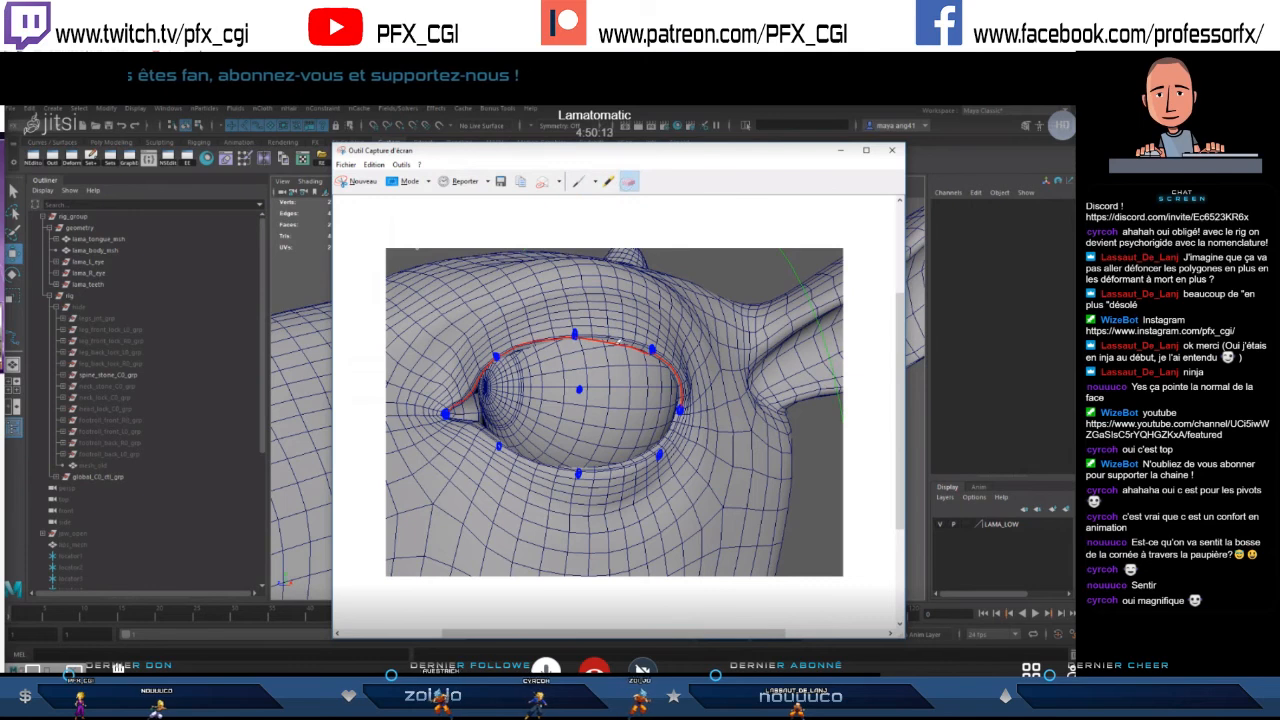
pyautogui.click(578, 181)
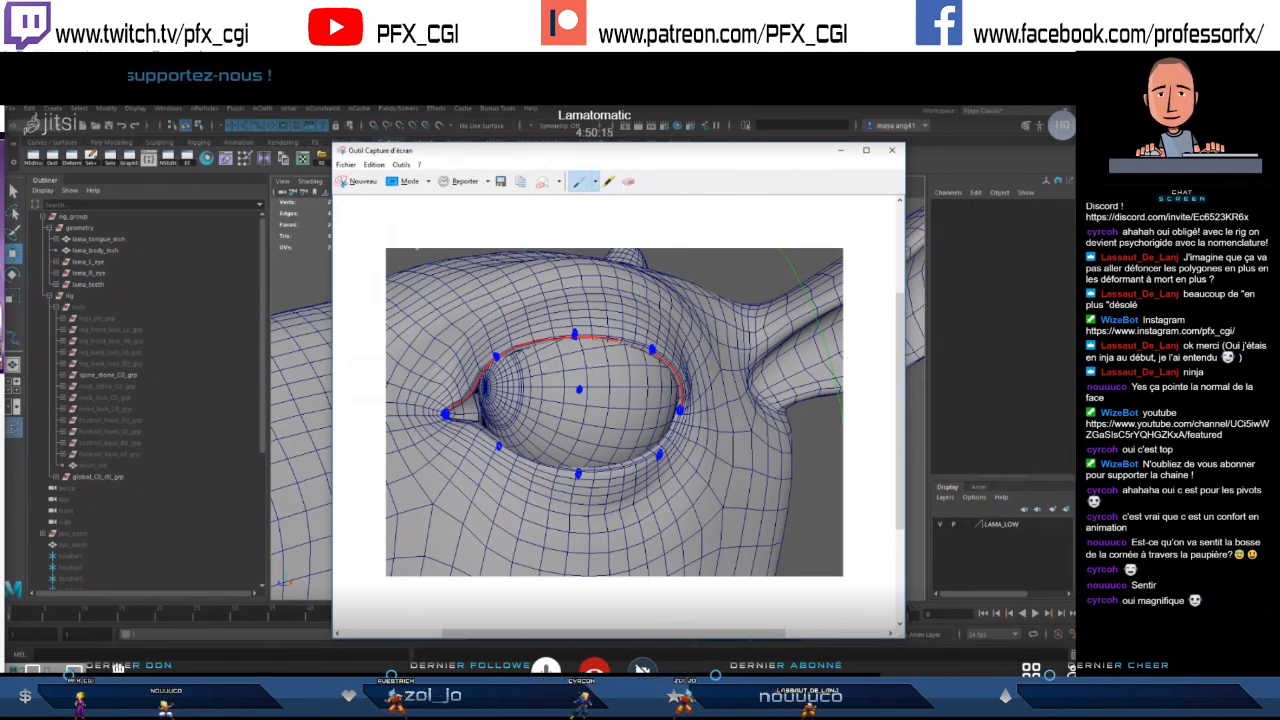
# - Add black marks along the red upper-lid curve and draw blue lines from the eyeball's centre to the three upper-lid dots
pyautogui.click(596, 182)
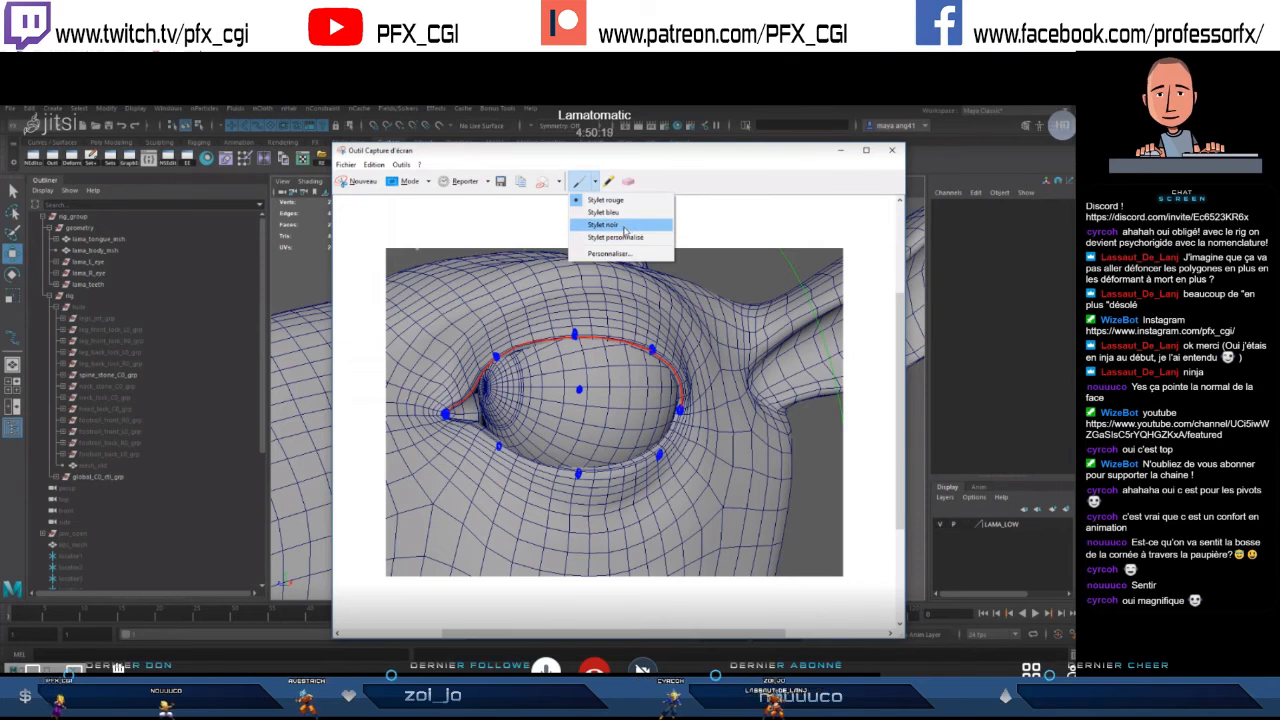
pyautogui.click(603, 225)
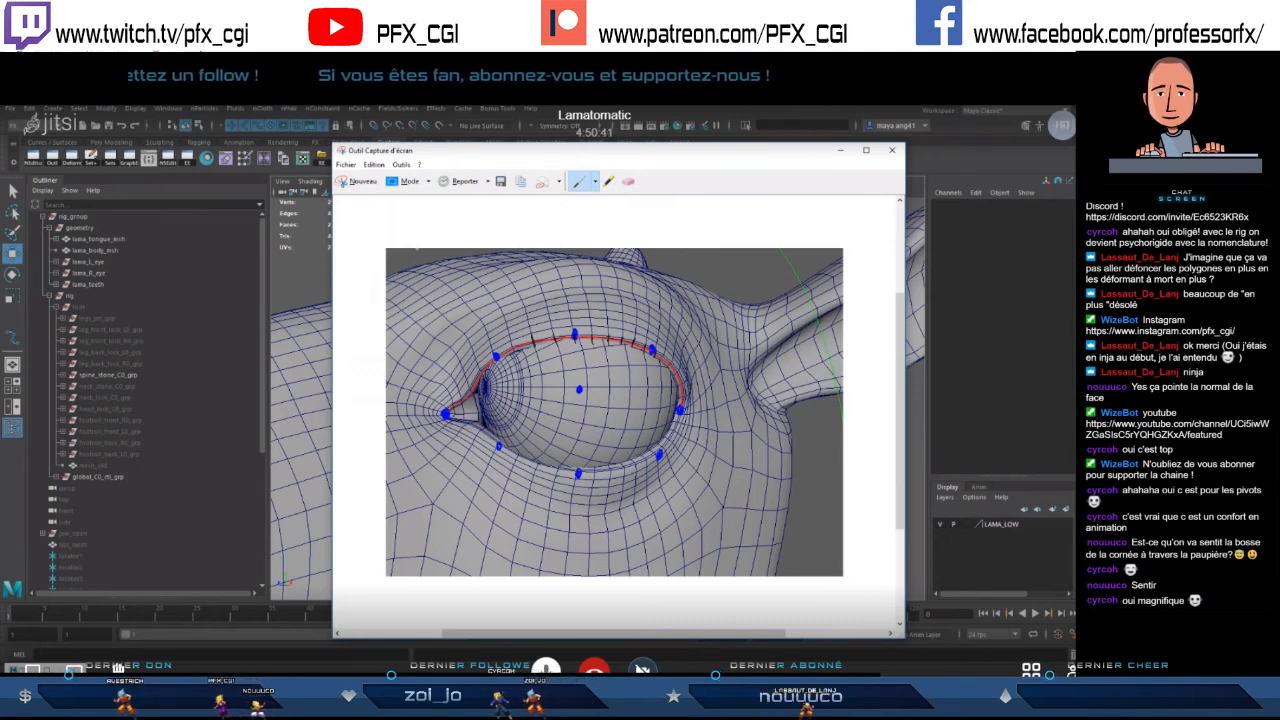
pyautogui.click(595, 181)
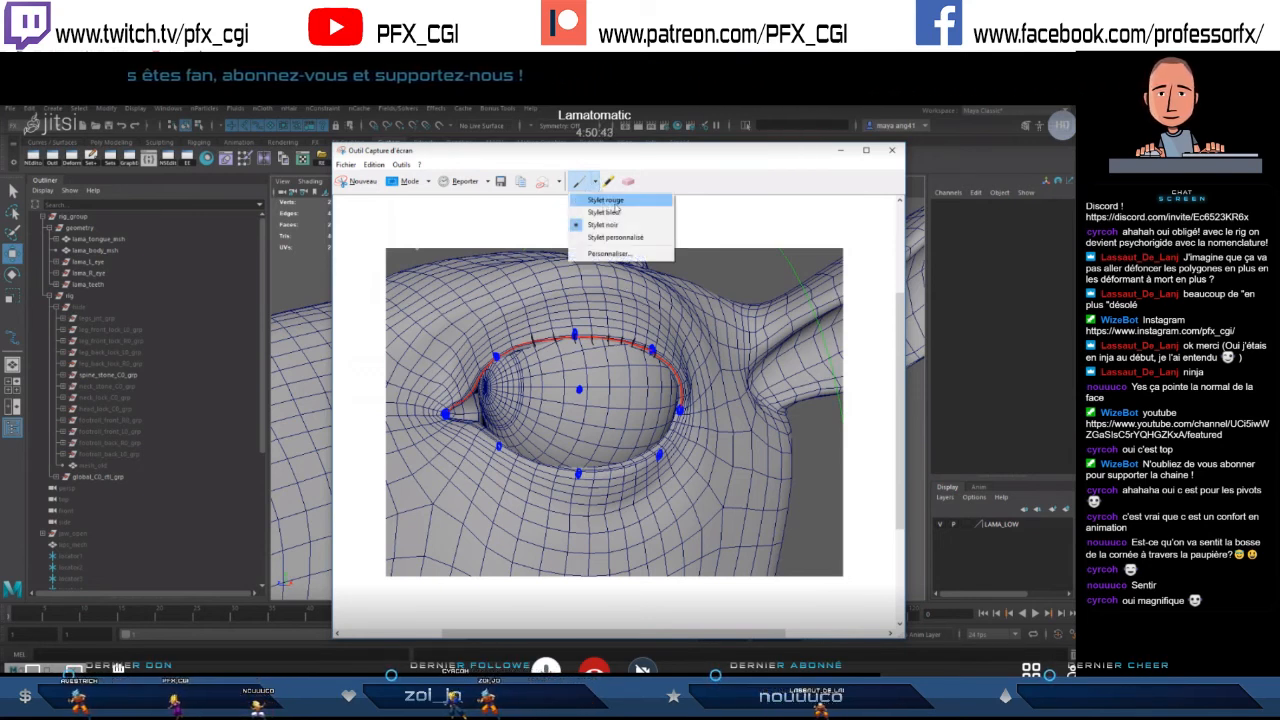
pyautogui.click(617, 206)
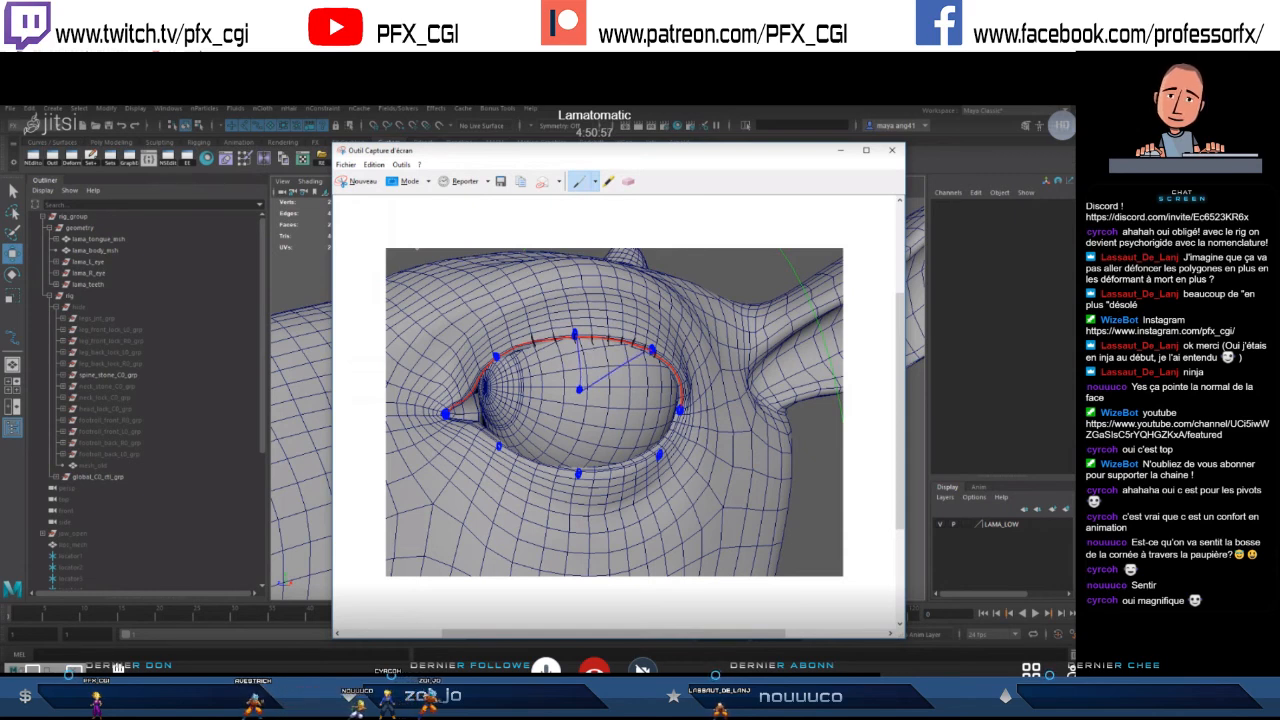
pyautogui.moveTo(579, 389); pyautogui.dragTo(498, 359)
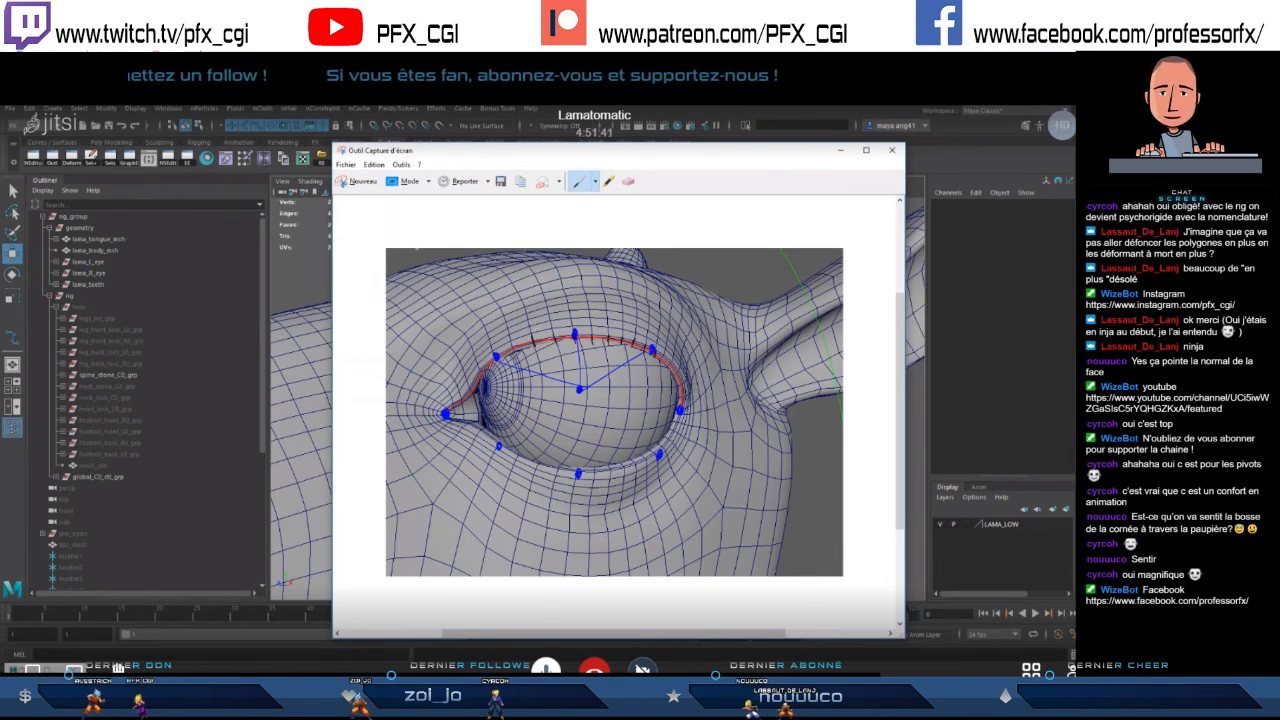
# - Return to Maya, select lama_body_msh and examine the left eyelid's shape around the eyeball from the side and front
pyautogui.click(842, 151)
pyautogui.moveTo(558, 403)
pyautogui.keyDown('alt'); pyautogui.mouseDown()
pyautogui.moveTo(612, 404)
pyautogui.moveTo(555, 404)
pyautogui.moveTo(584, 404)
pyautogui.moveTo(566, 406)
pyautogui.mouseUp(); pyautogui.keyUp('alt')
pyautogui.click(530, 360)
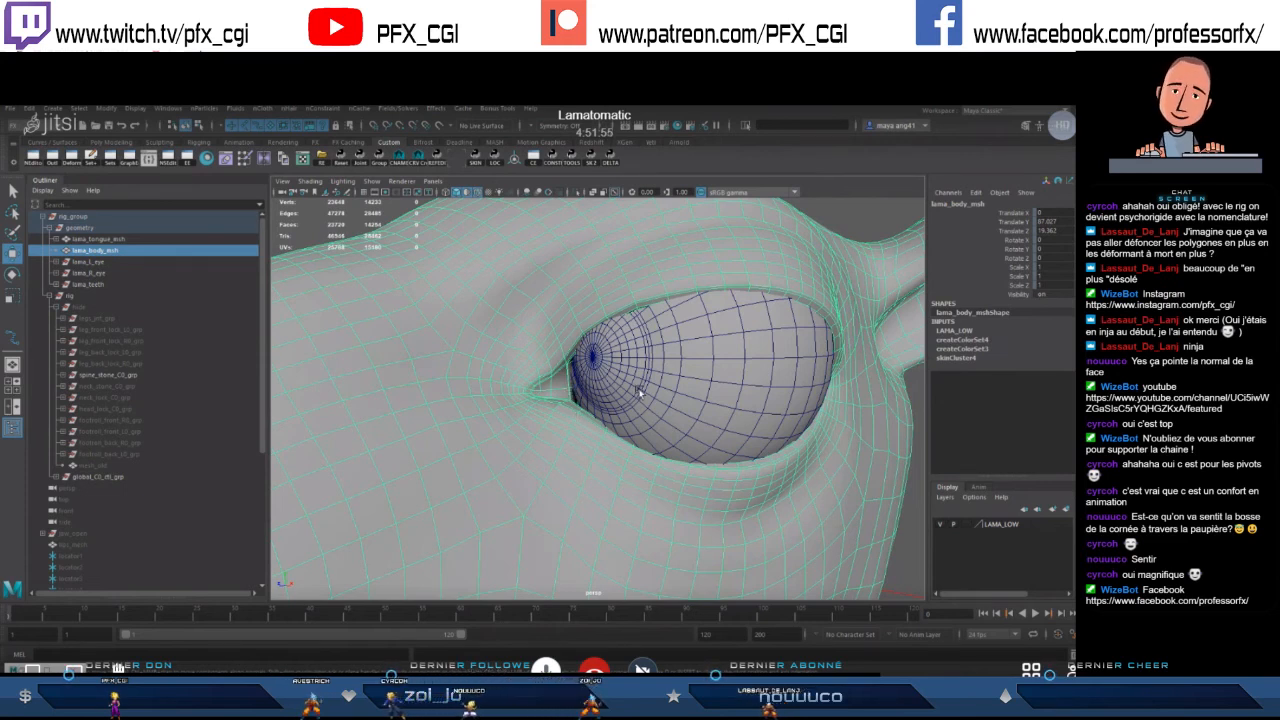
pyautogui.scroll(-5, 648, 395)
pyautogui.keyDown('alt'); pyautogui.moveTo(688, 391); pyautogui.dragTo(570, 390); pyautogui.keyUp('alt')
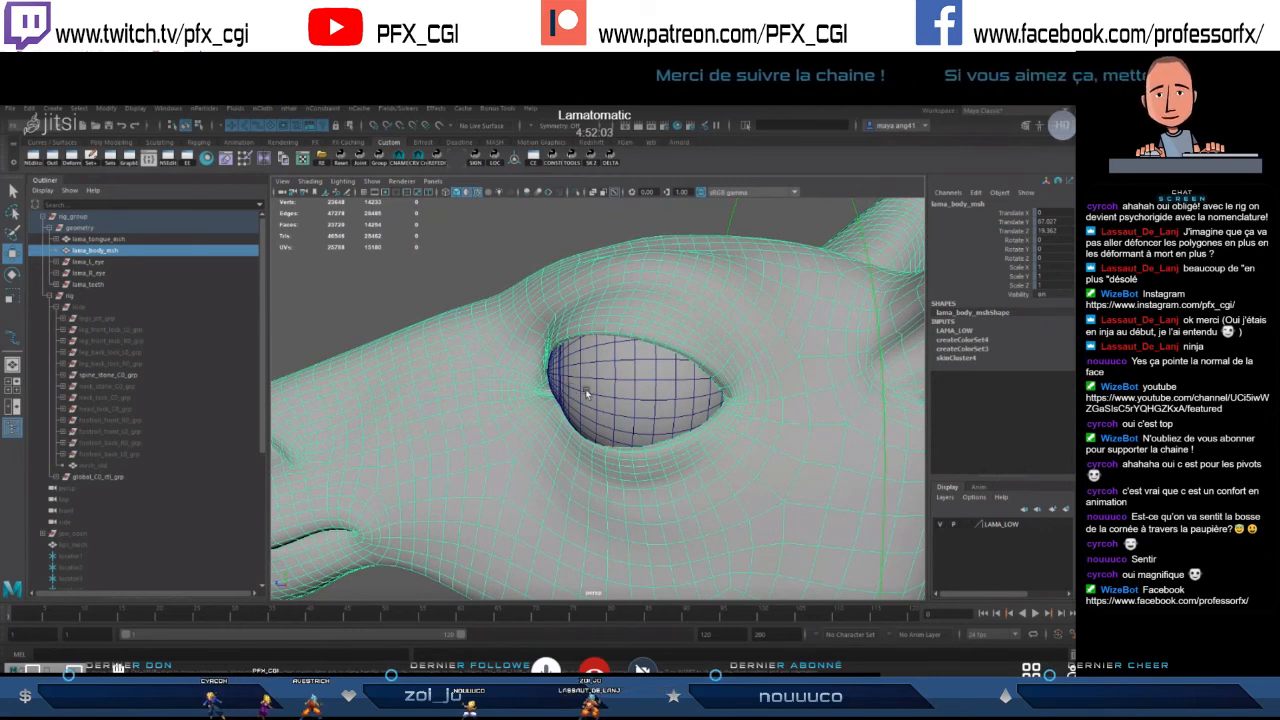
pyautogui.keyDown('alt'); pyautogui.moveTo(571, 313); pyautogui.dragTo(588, 382); pyautogui.keyUp('alt')
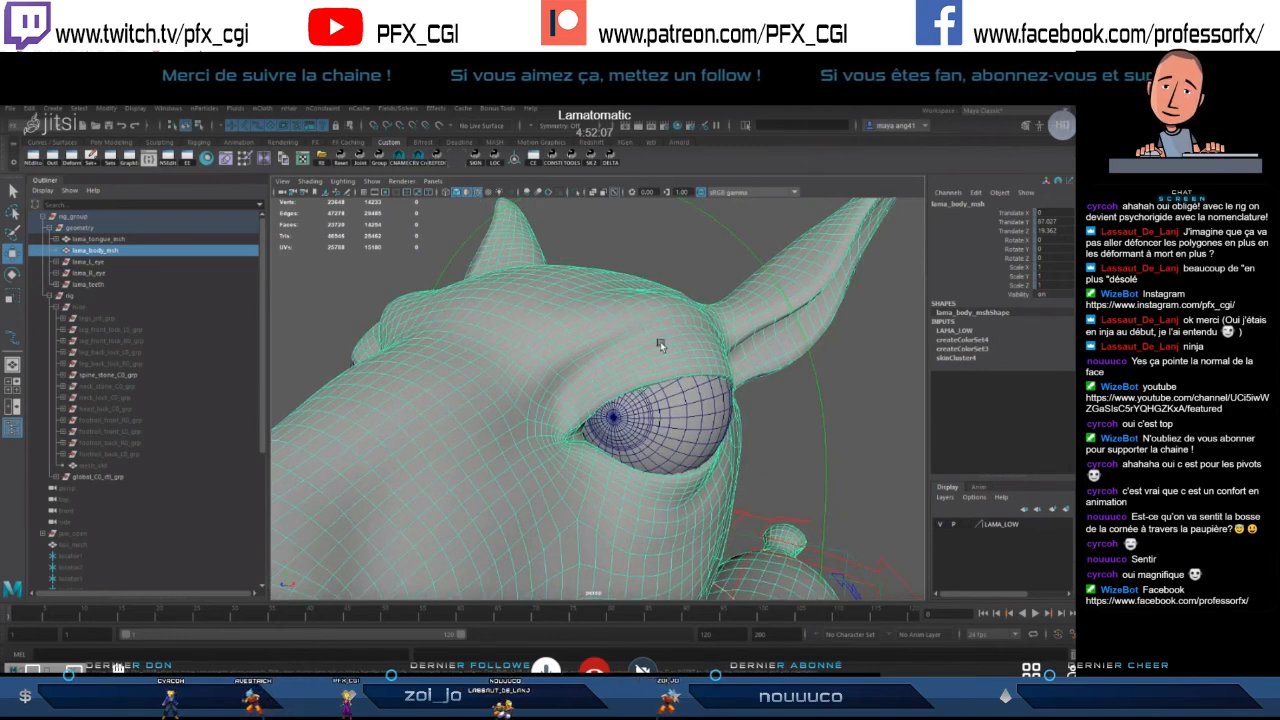
pyautogui.keyDown('alt'); pyautogui.moveTo(660, 341); pyautogui.dragTo(577, 380); pyautogui.keyUp('alt')
pyautogui.keyDown('alt'); pyautogui.moveTo(577, 380); pyautogui.dragTo(551, 385, button='right'); pyautogui.keyUp('alt')
pyautogui.keyDown('alt'); pyautogui.moveTo(551, 385); pyautogui.dragTo(686, 406); pyautogui.keyUp('alt')
pyautogui.keyDown('alt'); pyautogui.moveTo(686, 406); pyautogui.dragTo(711, 371, button='right'); pyautogui.keyUp('alt')
pyautogui.keyDown('alt'); pyautogui.moveTo(711, 371); pyautogui.dragTo(673, 395); pyautogui.keyUp('alt')
pyautogui.keyDown('alt'); pyautogui.moveTo(673, 395); pyautogui.dragTo(677, 389, button='right'); pyautogui.keyUp('alt')
pyautogui.keyDown('alt'); pyautogui.moveTo(677, 389); pyautogui.dragTo(641, 413); pyautogui.keyUp('alt')
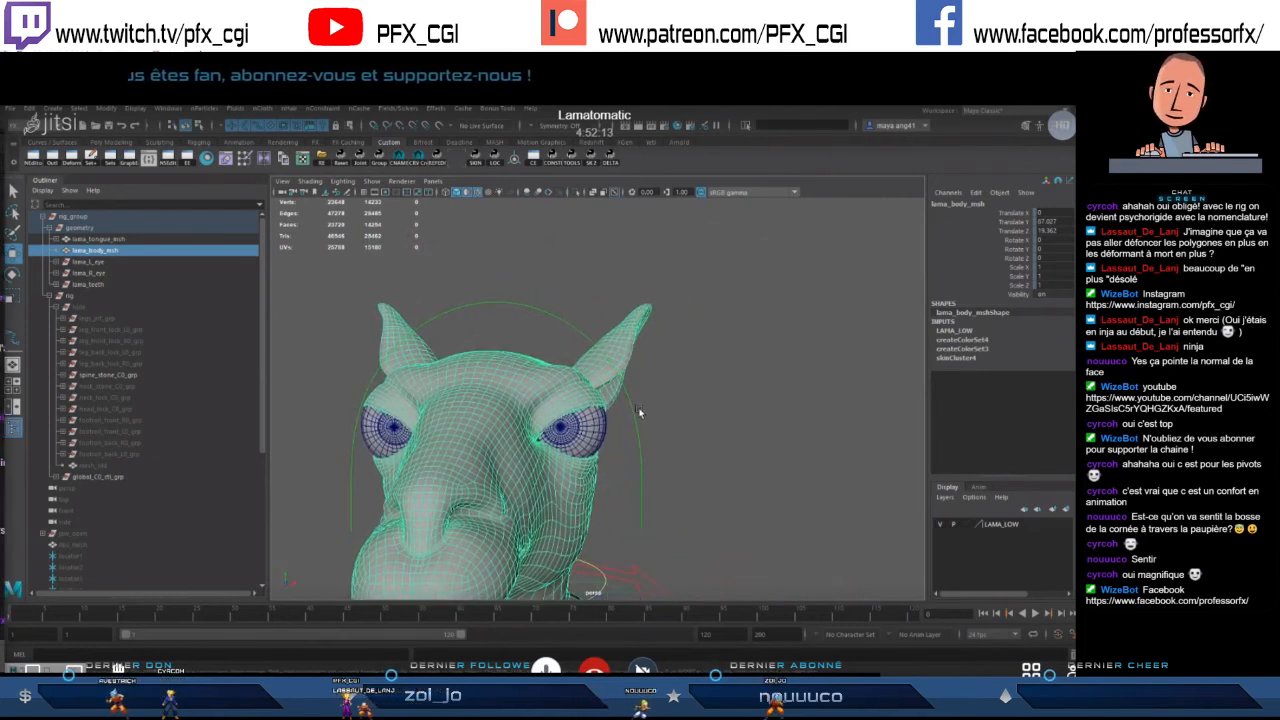
# - Capture a new snip of the head's front view showing the left eye and the empty space beside it
pyautogui.keyDown('alt'); pyautogui.moveTo(641, 413); pyautogui.dragTo(643, 416, button='right'); pyautogui.keyUp('alt')
pyautogui.click(350, 664)
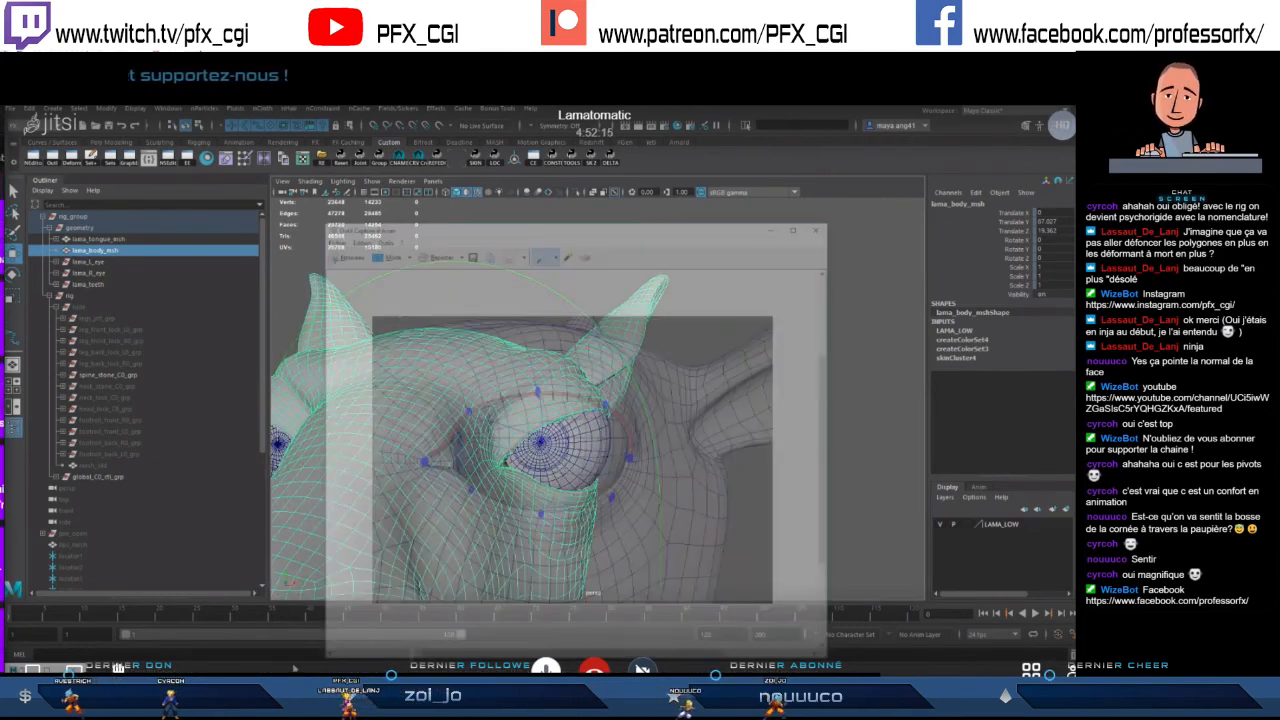
pyautogui.click(355, 183)
pyautogui.moveTo(432, 221); pyautogui.dragTo(845, 535)
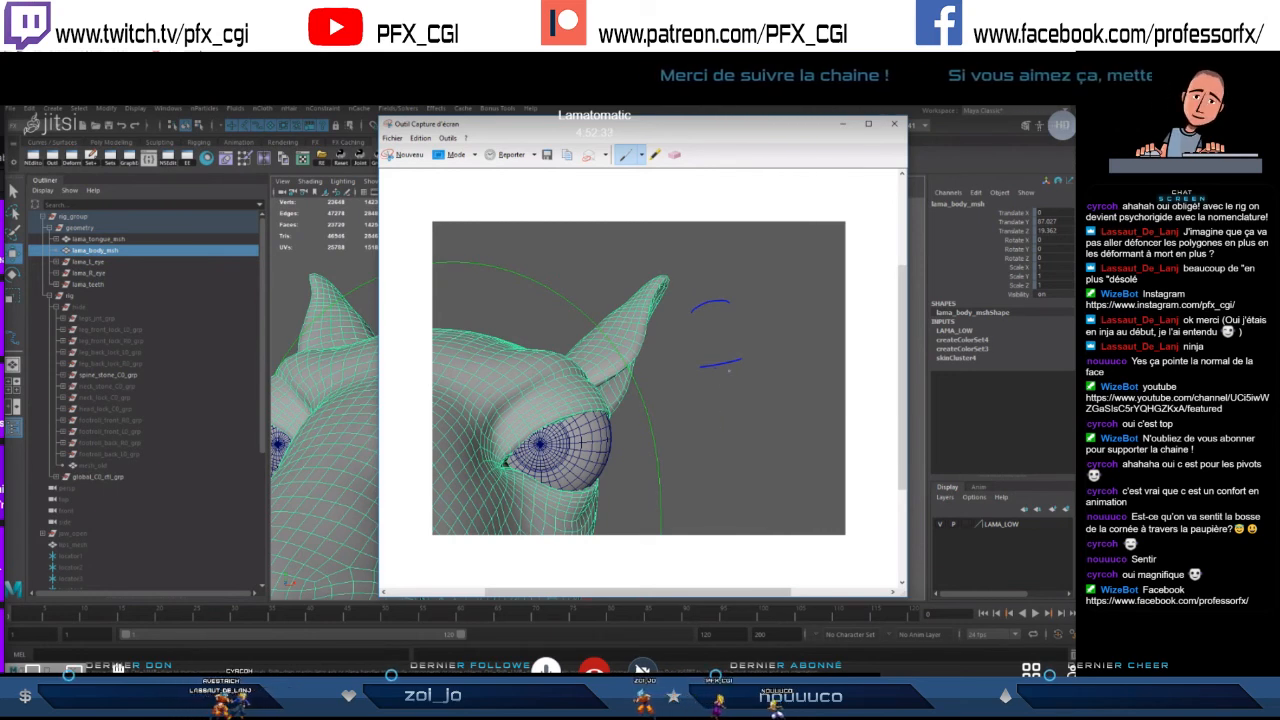
# - Sketch short blue strokes beside the head to illustrate eyelid curve shapes, redrawing the second one, and dismiss the capture window
pyautogui.click(675, 154)
pyautogui.click(720, 363)
pyautogui.click(628, 156)
pyautogui.moveTo(706, 377); pyautogui.dragTo(737, 371)
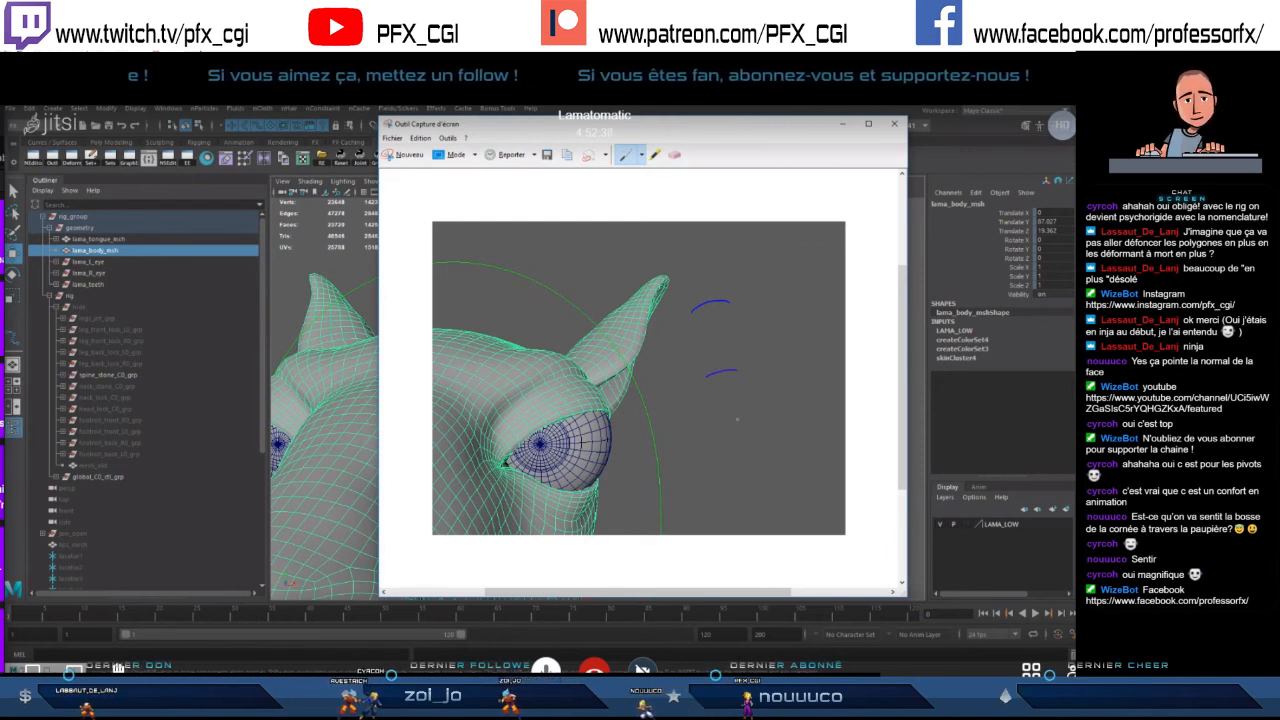
pyautogui.moveTo(714, 440); pyautogui.dragTo(750, 432)
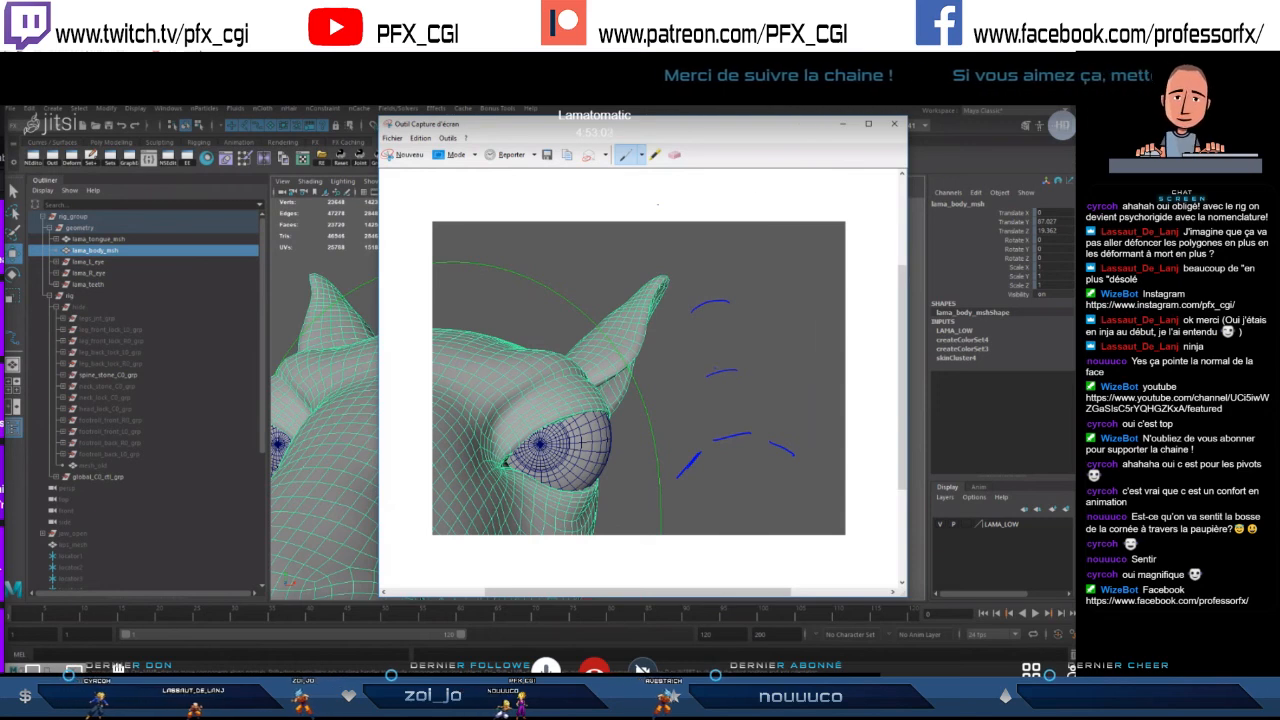
pyautogui.moveTo(656, 129); pyautogui.dragTo(572, 137)
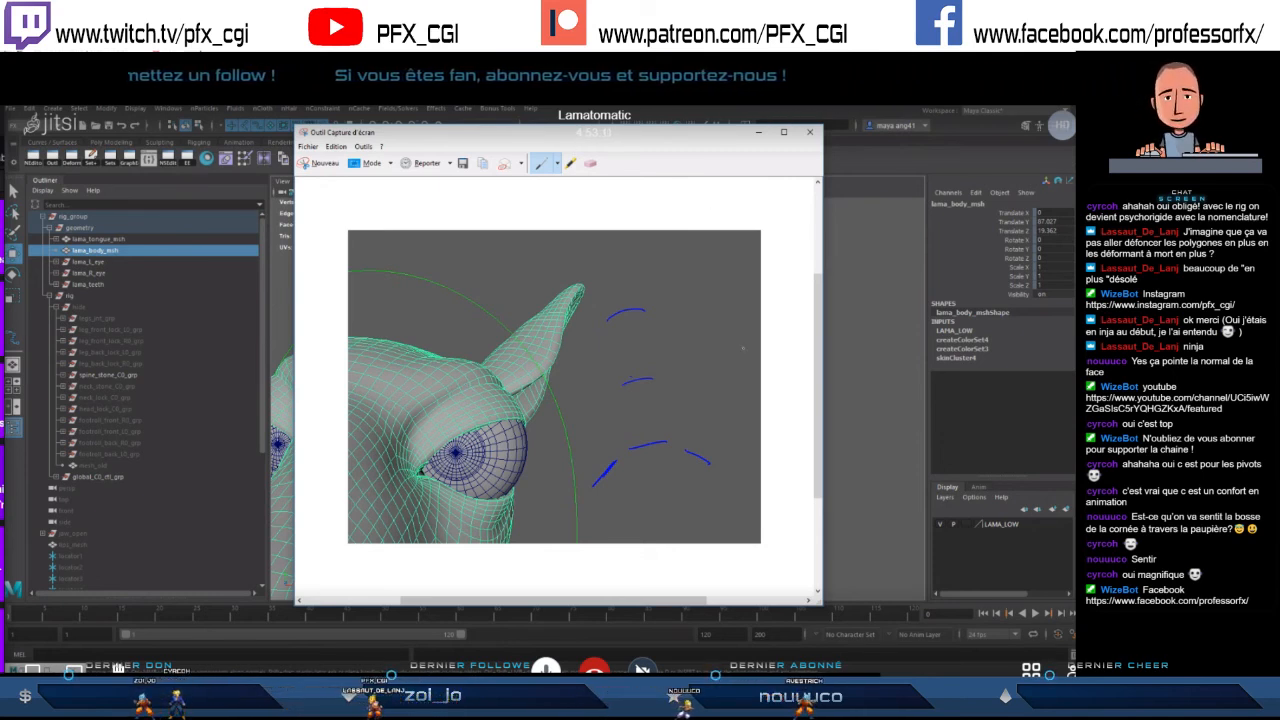
pyautogui.click(818, 131)
# - Examine the llama's ears and how they join the skull from the side, behind and three-quarter views
pyautogui.keyDown('alt'); pyautogui.moveTo(697, 419); pyautogui.dragTo(680, 353); pyautogui.keyUp('alt')
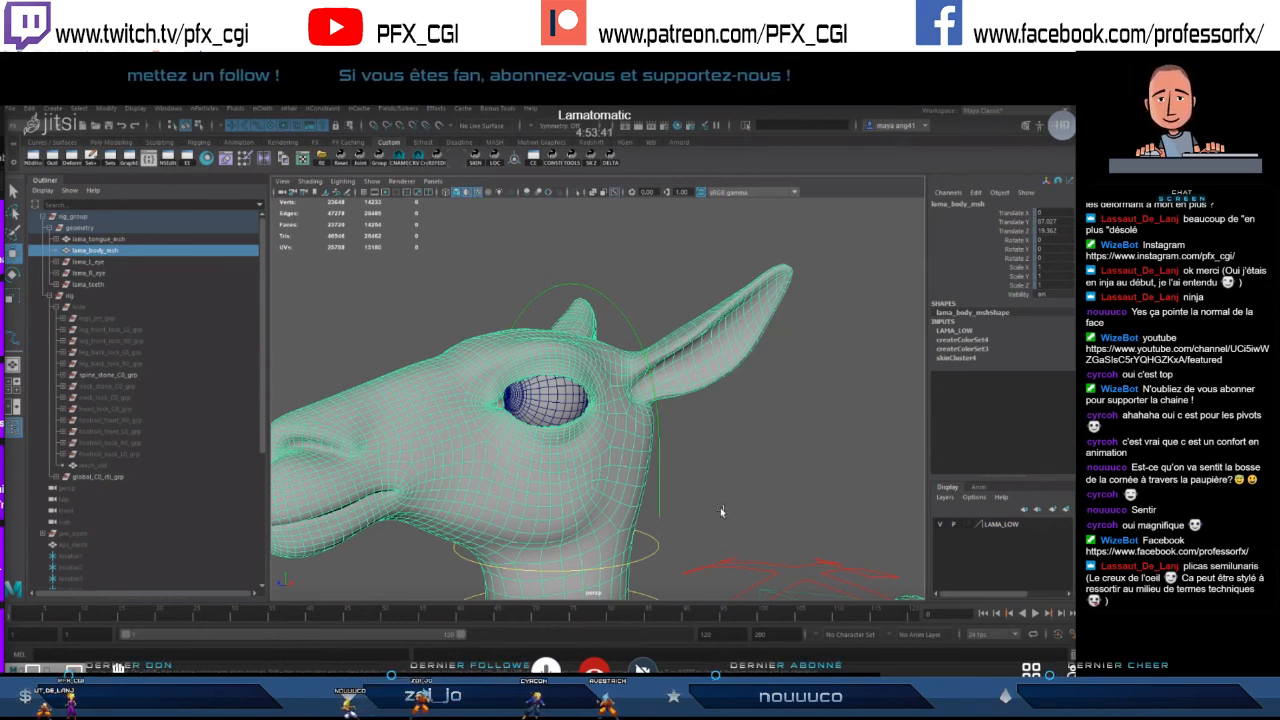
pyautogui.keyDown('alt'); pyautogui.moveTo(749, 391); pyautogui.dragTo(657, 450); pyautogui.keyUp('alt')
pyautogui.keyDown('alt'); pyautogui.moveTo(657, 450); pyautogui.dragTo(680, 442, button='right'); pyautogui.keyUp('alt')
pyautogui.keyDown('alt'); pyautogui.moveTo(680, 442); pyautogui.dragTo(613, 360); pyautogui.keyUp('alt')
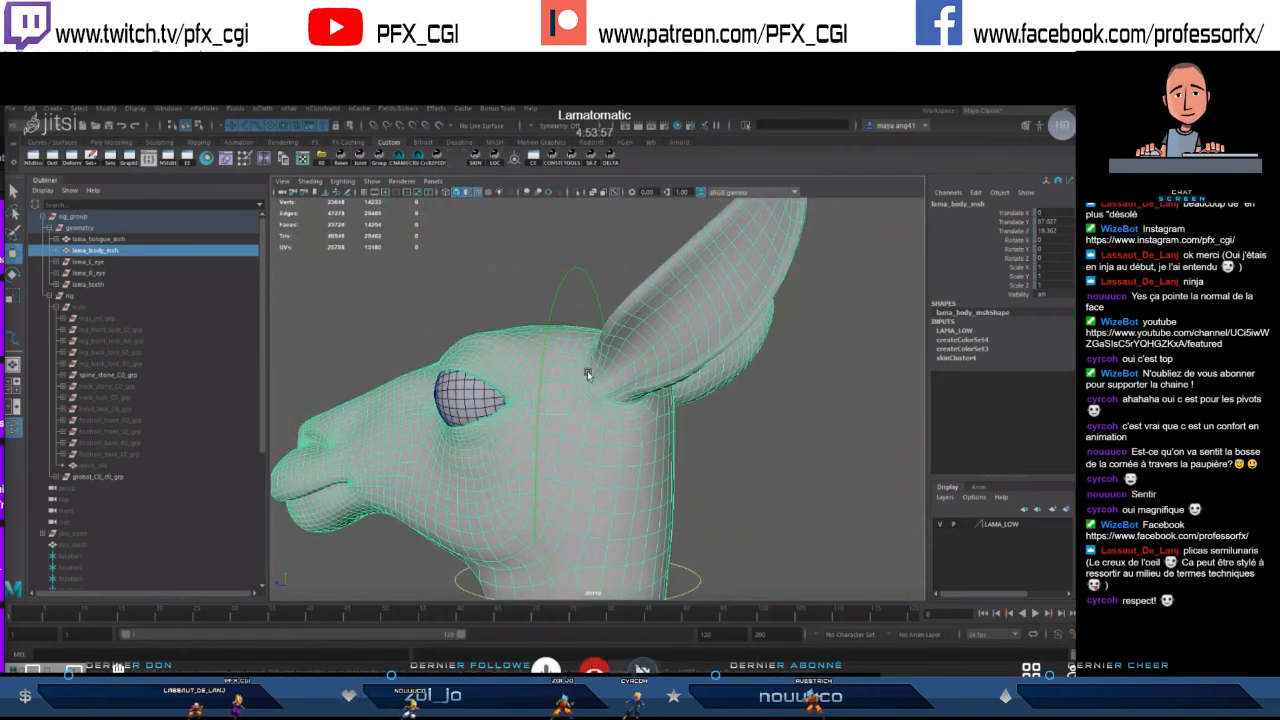
pyautogui.keyDown('alt'); pyautogui.moveTo(608, 366); pyautogui.dragTo(560, 415, button='right'); pyautogui.keyUp('alt')
pyautogui.keyDown('alt'); pyautogui.moveTo(560, 415); pyautogui.dragTo(630, 437); pyautogui.keyUp('alt')
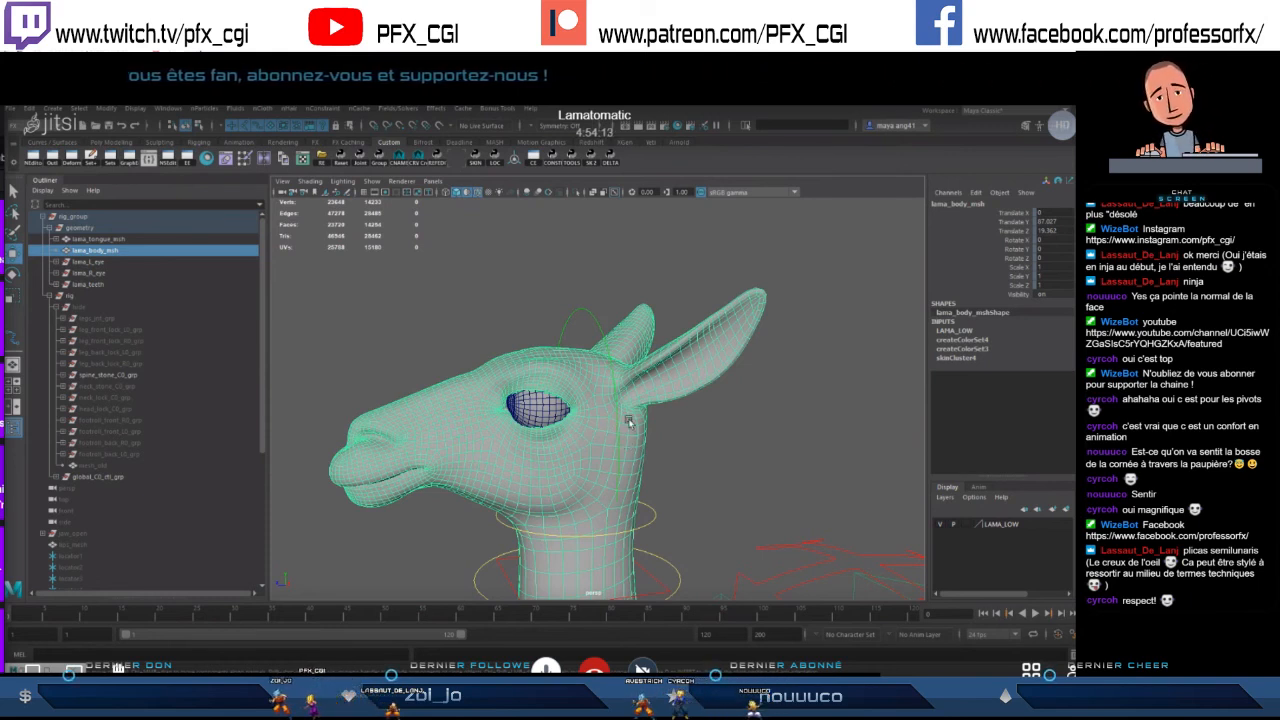
pyautogui.scroll(-2, 620, 440)
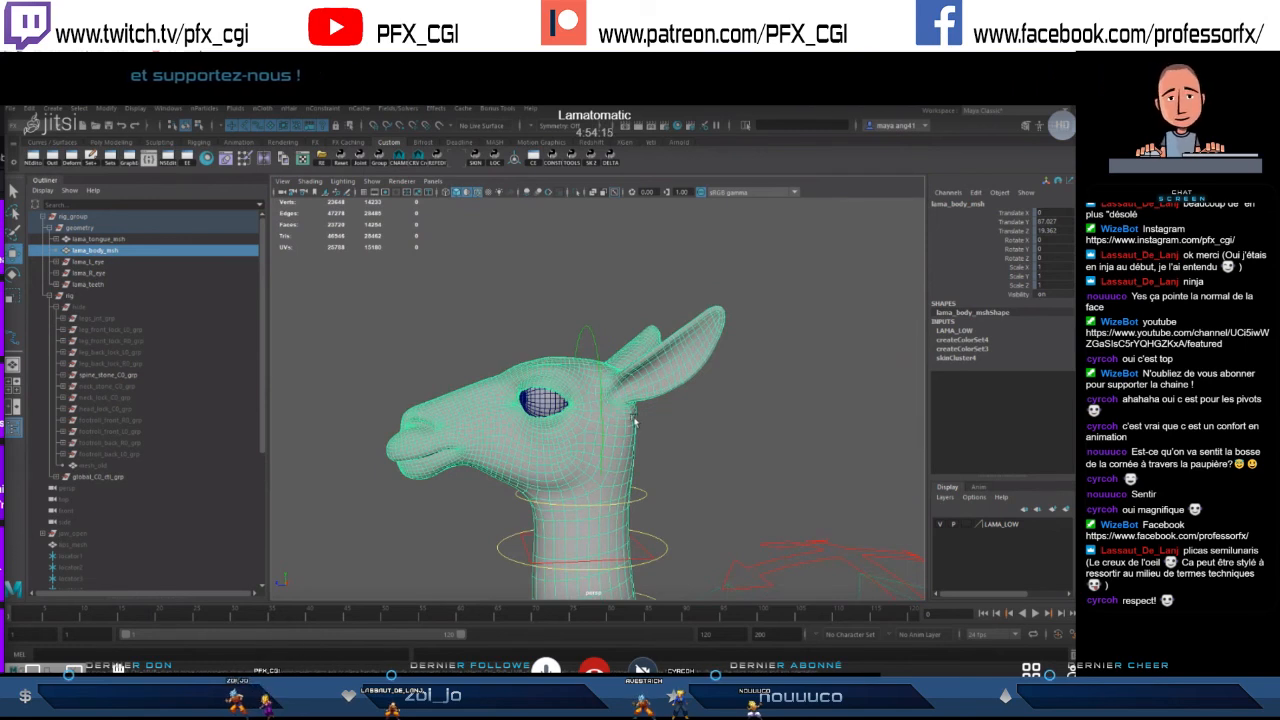
pyautogui.moveTo(628, 440)
pyautogui.keyDown('alt'); pyautogui.mouseDown()
pyautogui.moveTo(572, 399)
pyautogui.moveTo(622, 418)
pyautogui.mouseUp(); pyautogui.keyUp('alt')
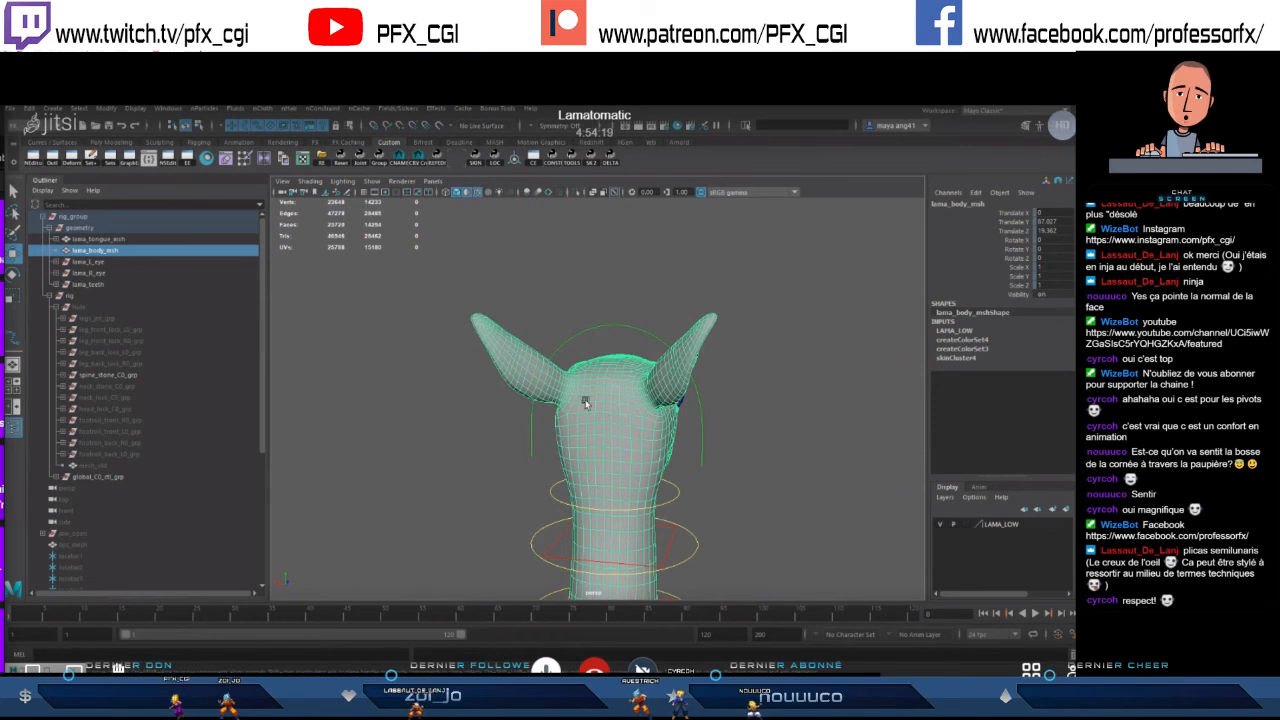
pyautogui.keyDown('alt'); pyautogui.moveTo(532, 418); pyautogui.dragTo(621, 399); pyautogui.keyUp('alt')
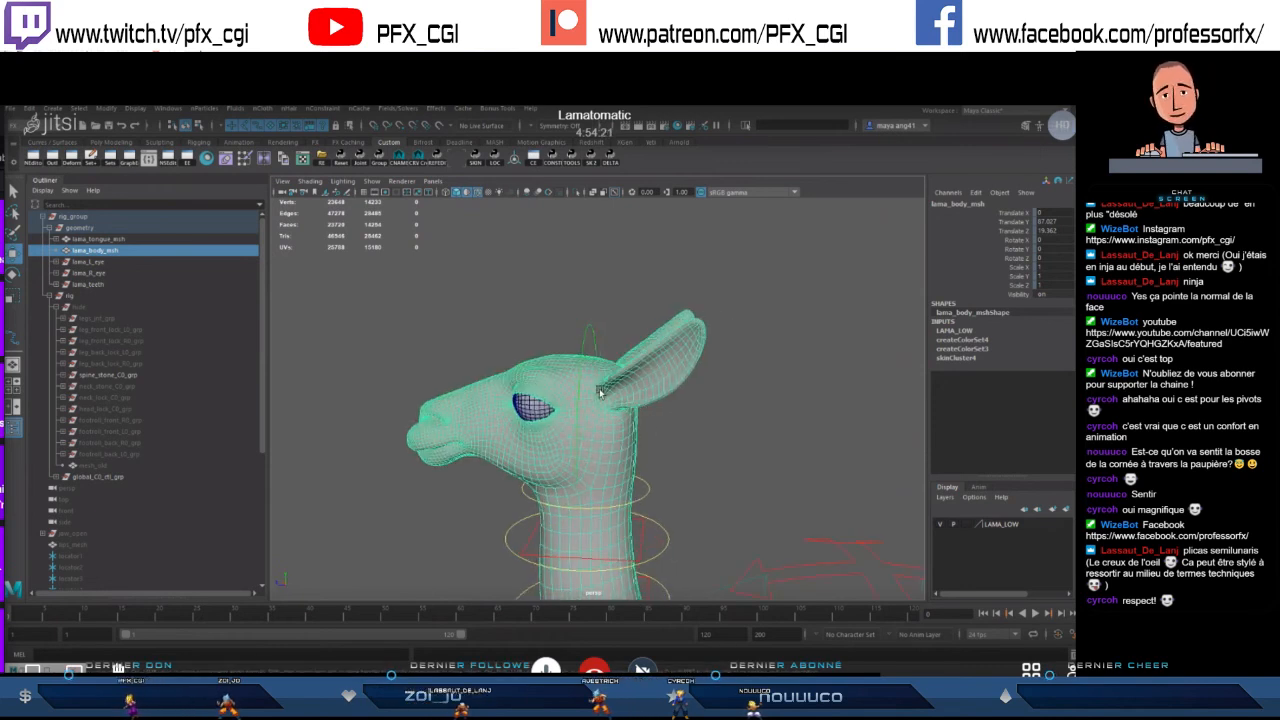
pyautogui.scroll(5, 620, 414)
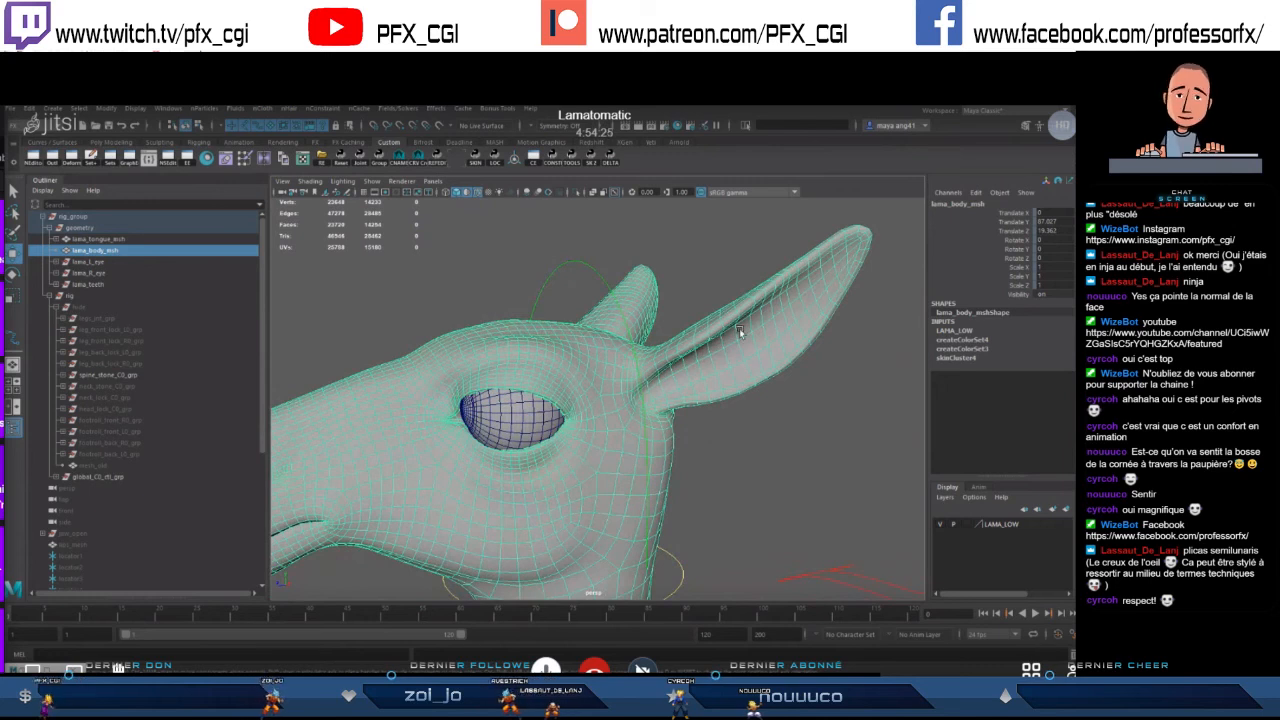
pyautogui.scroll(-5, 760, 400)
pyautogui.keyDown('alt'); pyautogui.moveTo(773, 369); pyautogui.dragTo(578, 399); pyautogui.keyUp('alt')
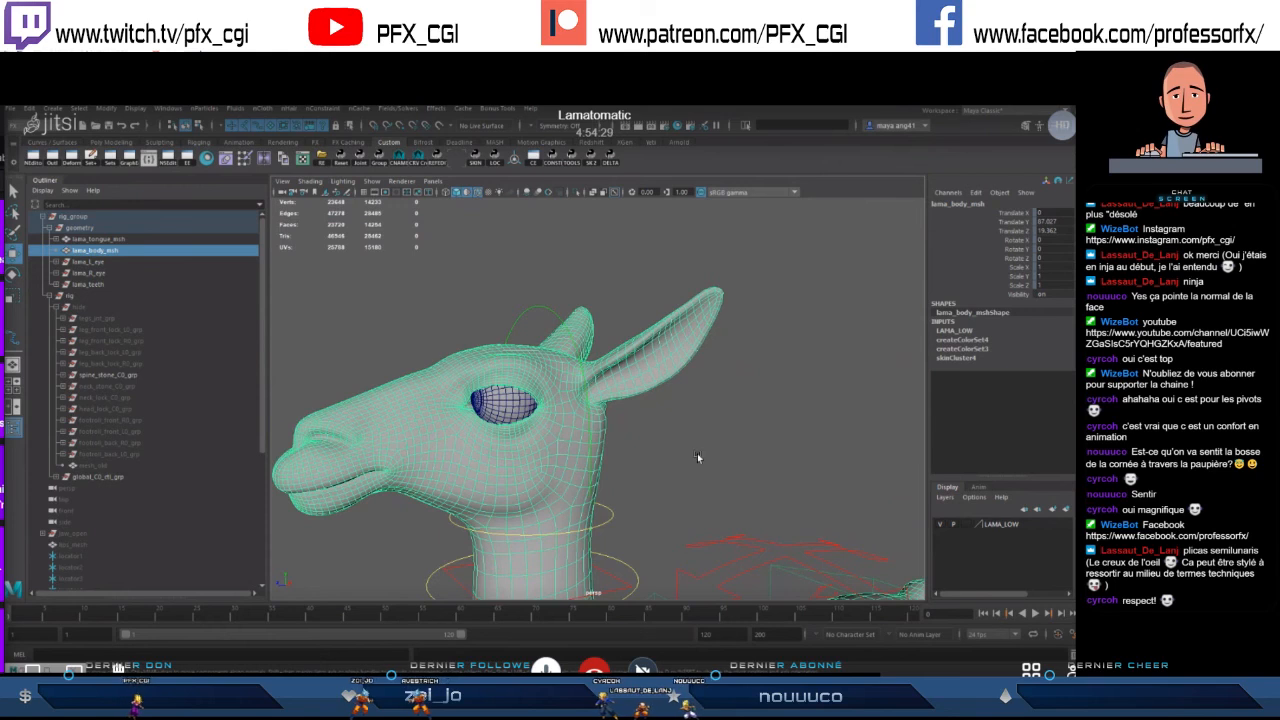
# - Examine the whole head, muzzle and neck with their controllers, both close up and from farther away
pyautogui.scroll(-4, 697, 445)
pyautogui.keyDown('alt'); pyautogui.moveTo(697, 445); pyautogui.dragTo(671, 406); pyautogui.keyUp('alt')
pyautogui.scroll(4, 670, 398)
pyautogui.keyDown('alt'); pyautogui.moveTo(701, 364); pyautogui.dragTo(688, 392); pyautogui.keyUp('alt')
pyautogui.scroll(4, 615, 426)
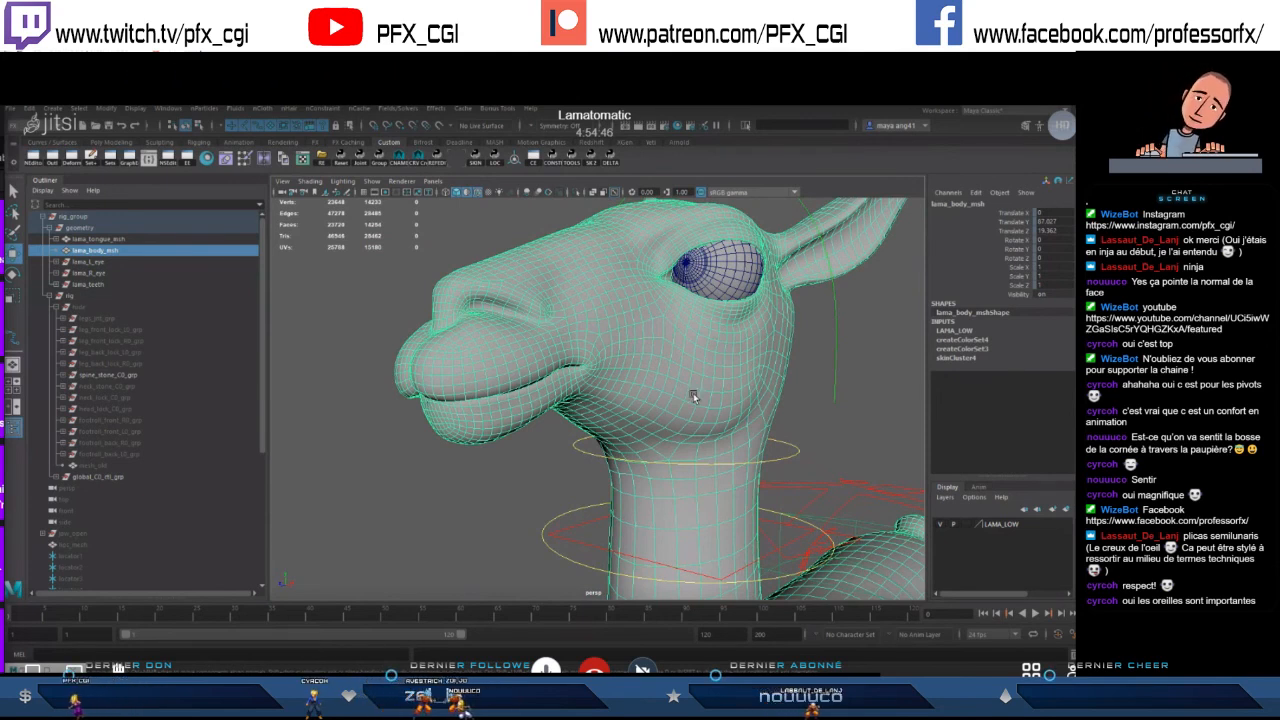
pyautogui.scroll(-5, 693, 393)
pyautogui.keyDown('alt'); pyautogui.moveTo(770, 407); pyautogui.dragTo(698, 421); pyautogui.keyUp('alt')
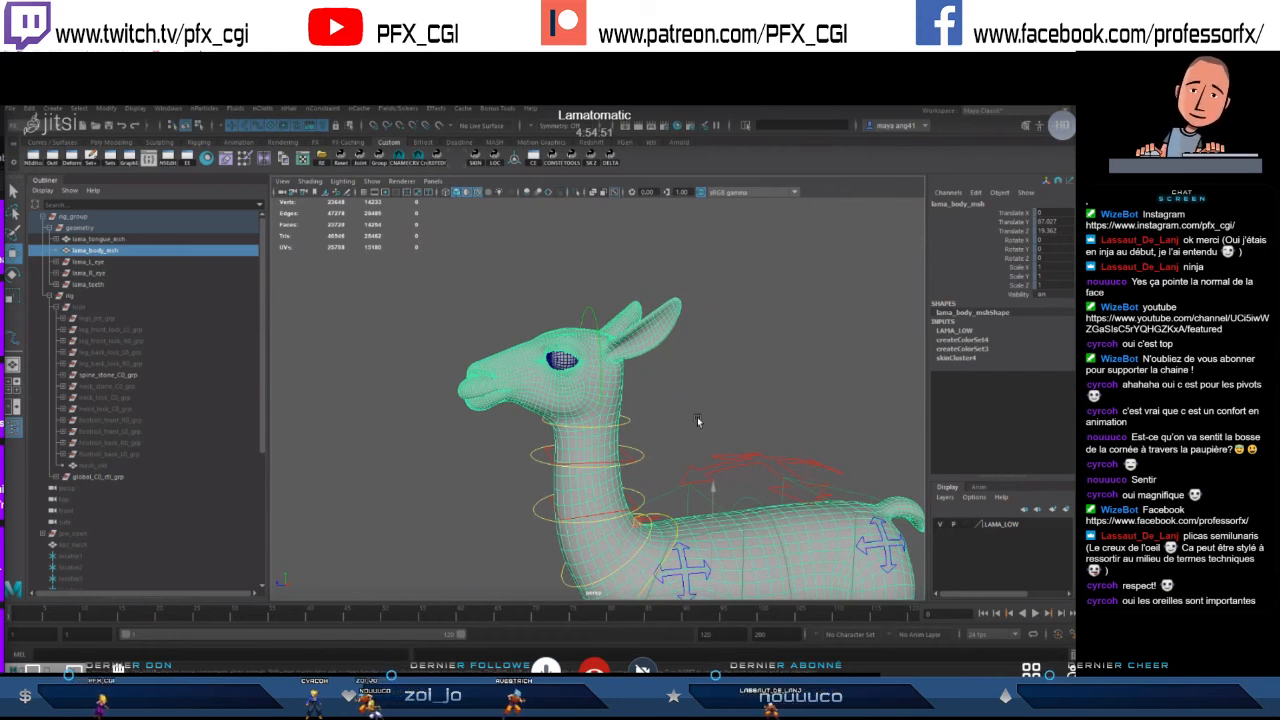